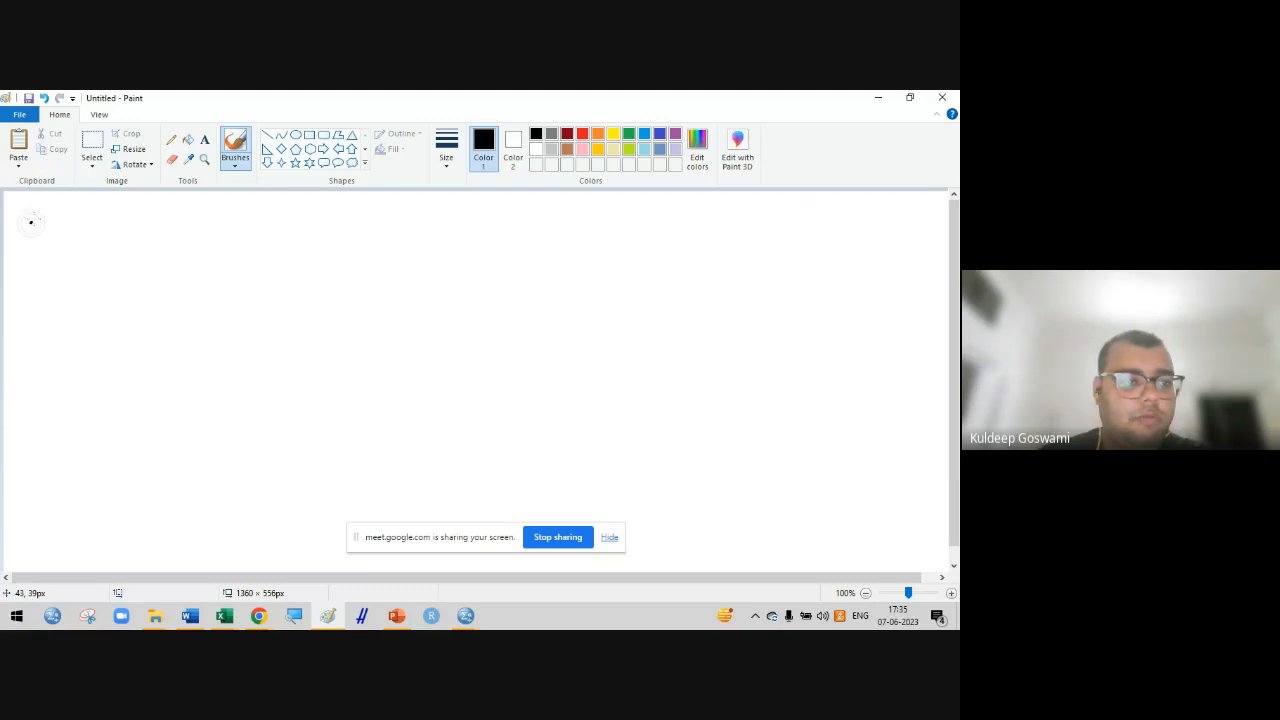
Handwrite the underlined heading "Four Components TS" with the first list item "1) Trend" below it, using the black brush
{"action": "mouse_move", "coordinate": [30, 219]}
{"action": "left_mouse_down"}
{"action": "mouse_move", "coordinate": [58, 216]}
{"action": "mouse_move", "coordinate": [34, 257]}
{"action": "left_mouse_up"}
{"action": "left_click_drag", "start_coordinate": [34, 240], "coordinate": [124, 246]}
{"action": "mouse_move", "coordinate": [196, 222]}
{"action": "left_mouse_down"}
{"action": "mouse_move", "coordinate": [175, 245]}
{"action": "mouse_move", "coordinate": [198, 254]}
{"action": "left_mouse_up"}
{"action": "mouse_move", "coordinate": [224, 236]}
{"action": "left_mouse_down"}
{"action": "mouse_move", "coordinate": [266, 239]}
{"action": "mouse_move", "coordinate": [282, 272]}
{"action": "mouse_move", "coordinate": [297, 250]}
{"action": "mouse_move", "coordinate": [405, 240]}
{"action": "left_mouse_up"}
{"action": "mouse_move", "coordinate": [425, 222]}
{"action": "left_mouse_down"}
{"action": "mouse_move", "coordinate": [410, 240]}
{"action": "mouse_move", "coordinate": [404, 220]}
{"action": "mouse_move", "coordinate": [497, 210]}
{"action": "mouse_move", "coordinate": [476, 244]}
{"action": "mouse_move", "coordinate": [503, 217]}
{"action": "mouse_move", "coordinate": [502, 235]}
{"action": "mouse_move", "coordinate": [260, 290]}
{"action": "mouse_move", "coordinate": [32, 291]}
{"action": "mouse_move", "coordinate": [36, 362]}
{"action": "mouse_move", "coordinate": [72, 340]}
{"action": "mouse_move", "coordinate": [50, 366]}
{"action": "left_mouse_up"}
{"action": "mouse_move", "coordinate": [115, 320]}
{"action": "left_mouse_down"}
{"action": "mouse_move", "coordinate": [151, 313]}
{"action": "mouse_move", "coordinate": [134, 350]}
{"action": "mouse_move", "coordinate": [172, 330]}
{"action": "mouse_move", "coordinate": [210, 346]}
{"action": "mouse_move", "coordinate": [248, 328]}
{"action": "mouse_move", "coordinate": [265, 348]}
{"action": "left_mouse_up"}
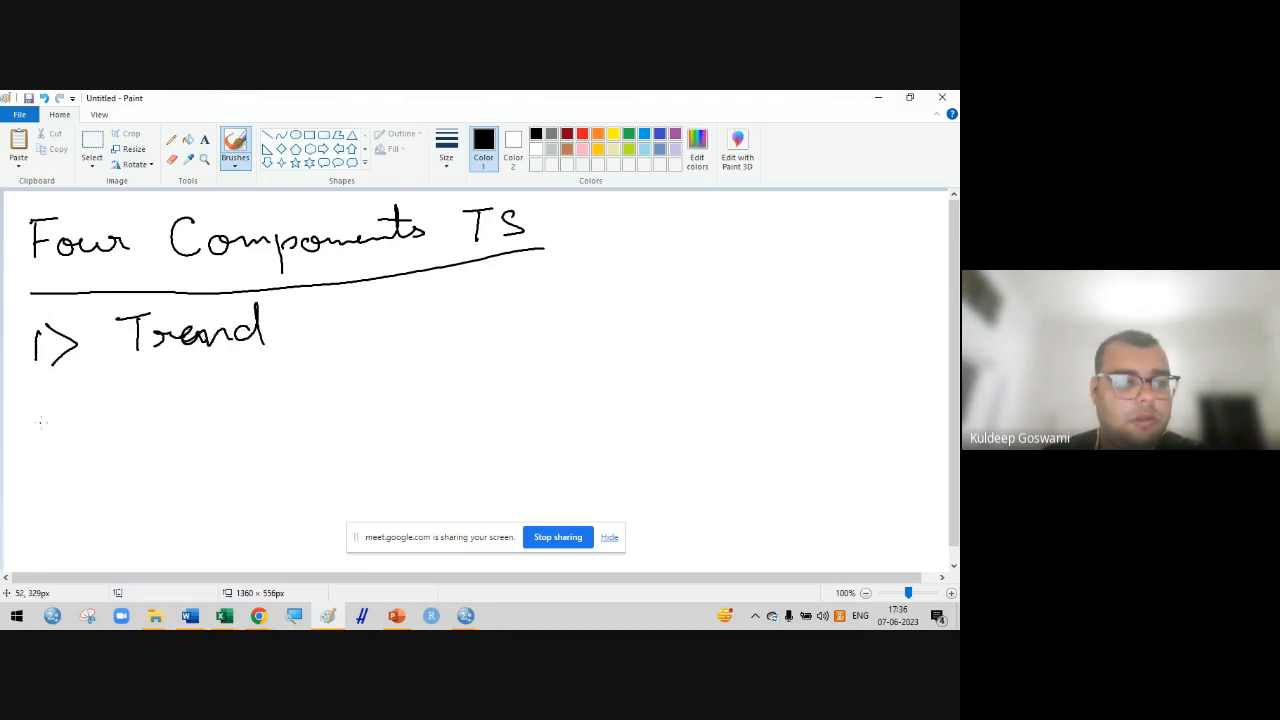
Handwrite the remaining list items "2) Seasonal", "3) Cyclical" and, in a second column, "4) Random"
{"action": "mouse_move", "coordinate": [30, 398]}
{"action": "left_mouse_down"}
{"action": "mouse_move", "coordinate": [50, 421]}
{"action": "mouse_move", "coordinate": [70, 400]}
{"action": "mouse_move", "coordinate": [66, 434]}
{"action": "left_mouse_up"}
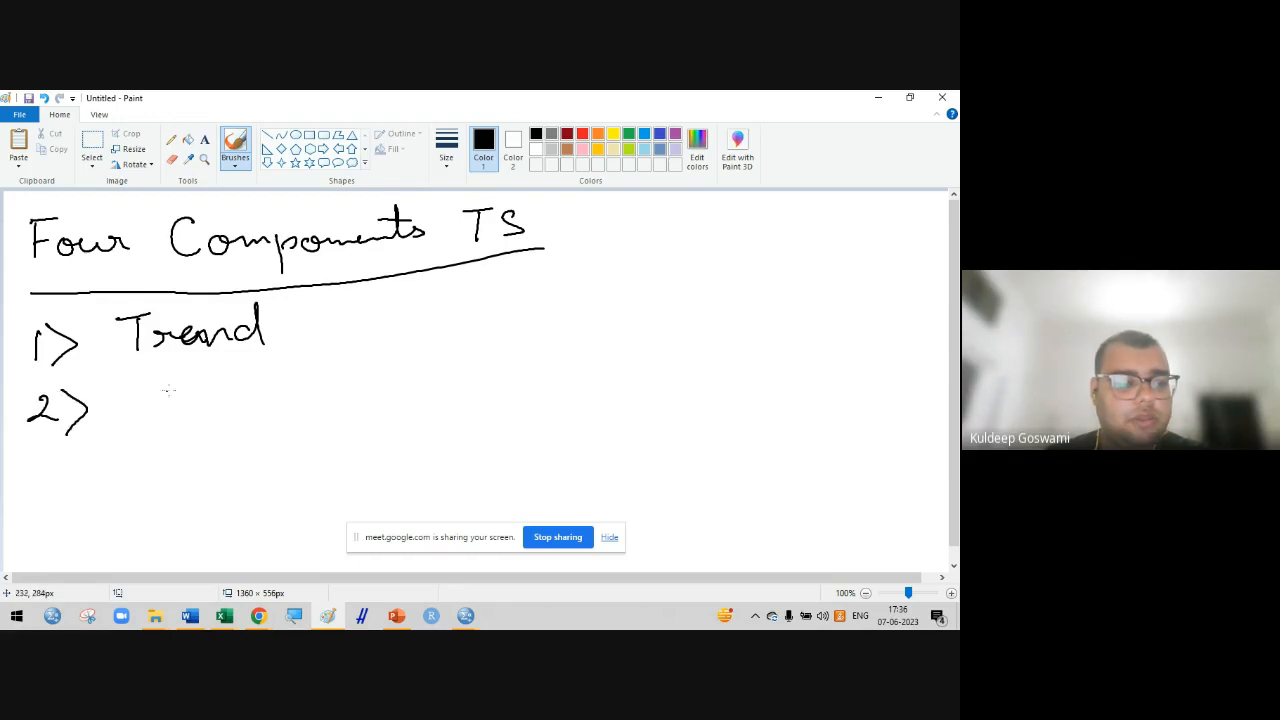
{"action": "mouse_move", "coordinate": [166, 386]}
{"action": "left_mouse_down"}
{"action": "mouse_move", "coordinate": [142, 412]}
{"action": "mouse_move", "coordinate": [186, 398]}
{"action": "mouse_move", "coordinate": [345, 405]}
{"action": "left_mouse_up"}
{"action": "mouse_move", "coordinate": [40, 466]}
{"action": "left_mouse_down"}
{"action": "mouse_move", "coordinate": [98, 476]}
{"action": "mouse_move", "coordinate": [78, 502]}
{"action": "left_mouse_up"}
{"action": "mouse_move", "coordinate": [180, 448]}
{"action": "left_mouse_down"}
{"action": "mouse_move", "coordinate": [170, 485]}
{"action": "mouse_move", "coordinate": [206, 462]}
{"action": "mouse_move", "coordinate": [290, 465]}
{"action": "mouse_move", "coordinate": [274, 446]}
{"action": "mouse_move", "coordinate": [362, 468]}
{"action": "left_mouse_up"}
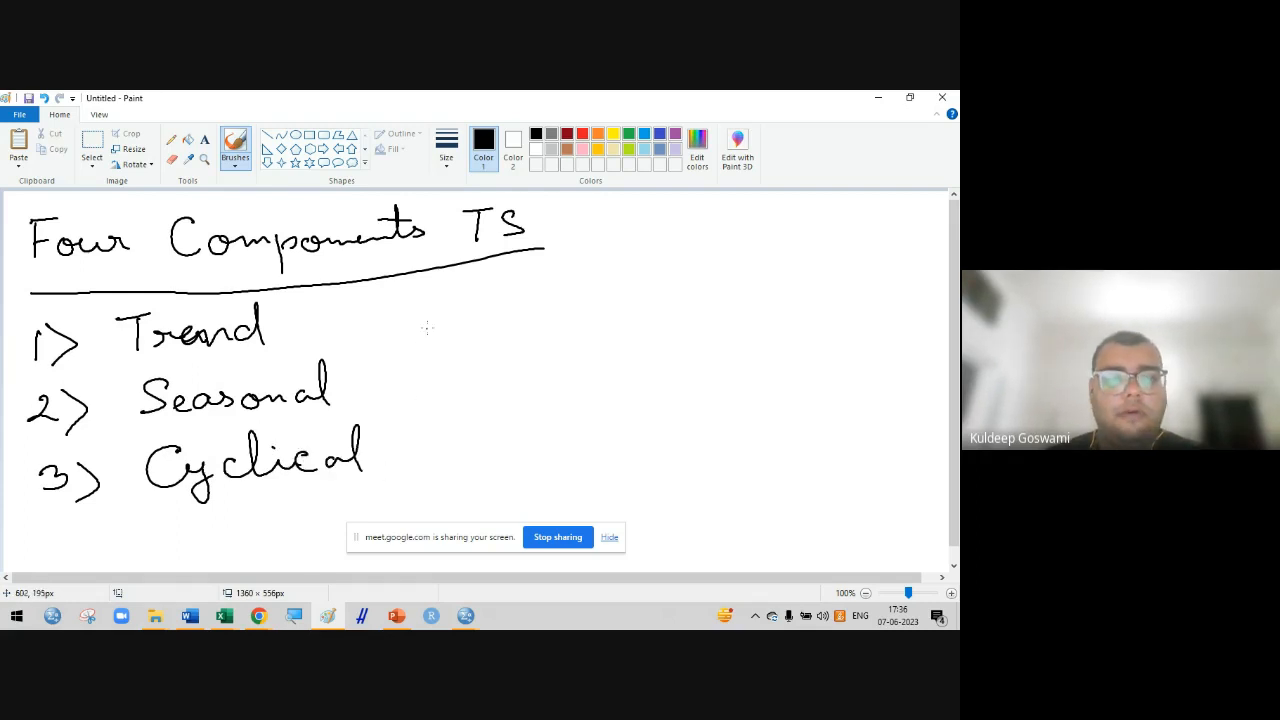
{"action": "left_click_drag", "start_coordinate": [427, 328], "coordinate": [450, 366]}
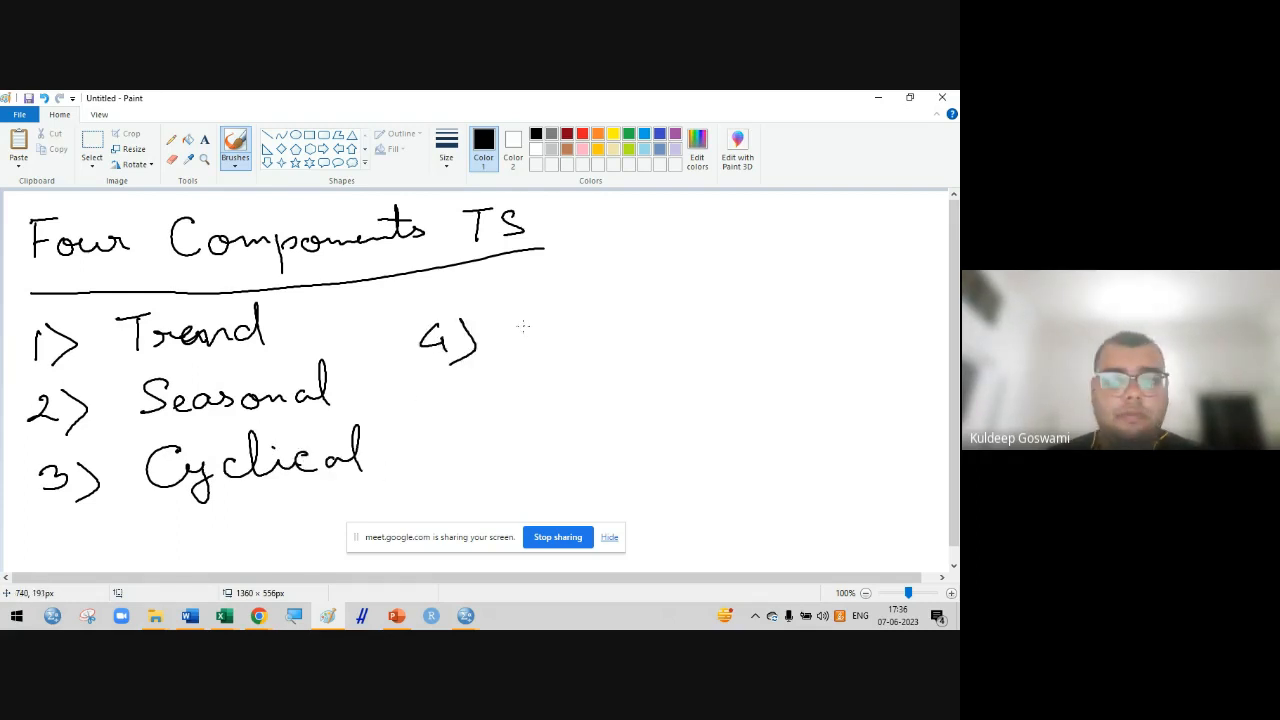
{"action": "mouse_move", "coordinate": [516, 316]}
{"action": "left_mouse_down"}
{"action": "mouse_move", "coordinate": [516, 352]}
{"action": "mouse_move", "coordinate": [518, 336]}
{"action": "mouse_move", "coordinate": [544, 350]}
{"action": "mouse_move", "coordinate": [652, 334]}
{"action": "left_mouse_up"}
{"action": "left_click_drag", "start_coordinate": [670, 346], "coordinate": [694, 340]}
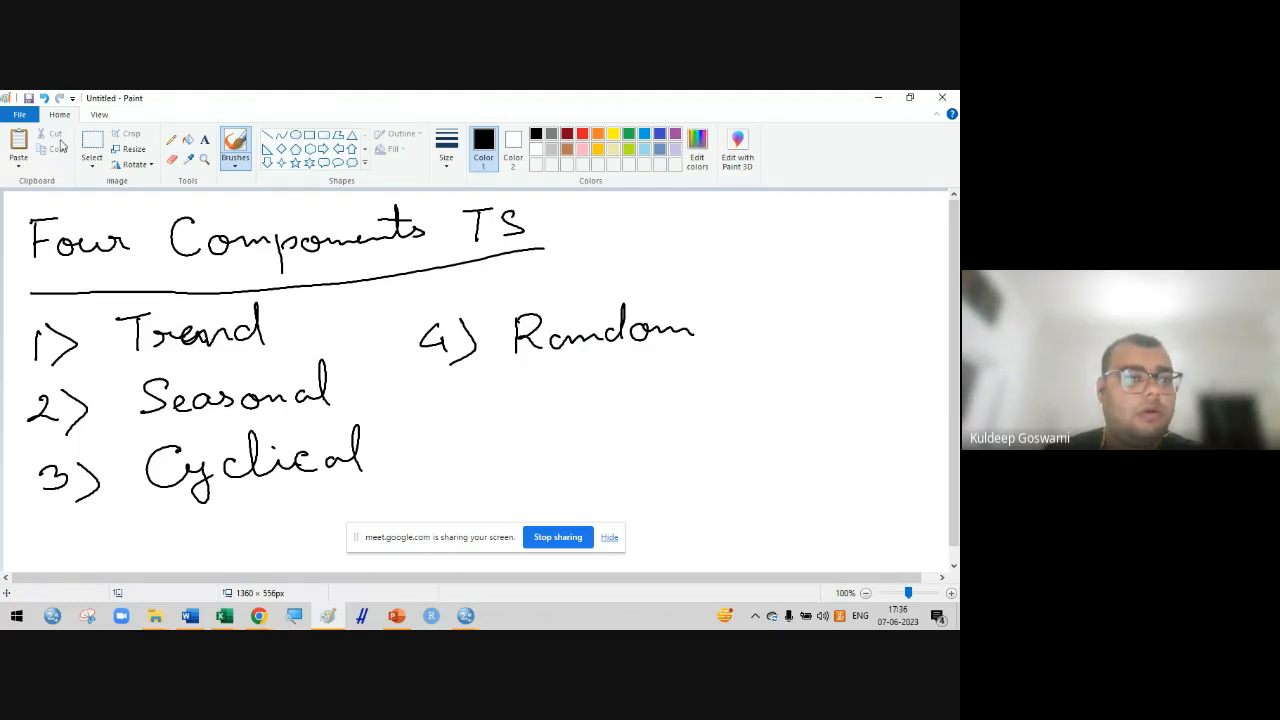
Start a new blank picture without saving the list of four components
{"action": "left_click", "coordinate": [19, 114]}
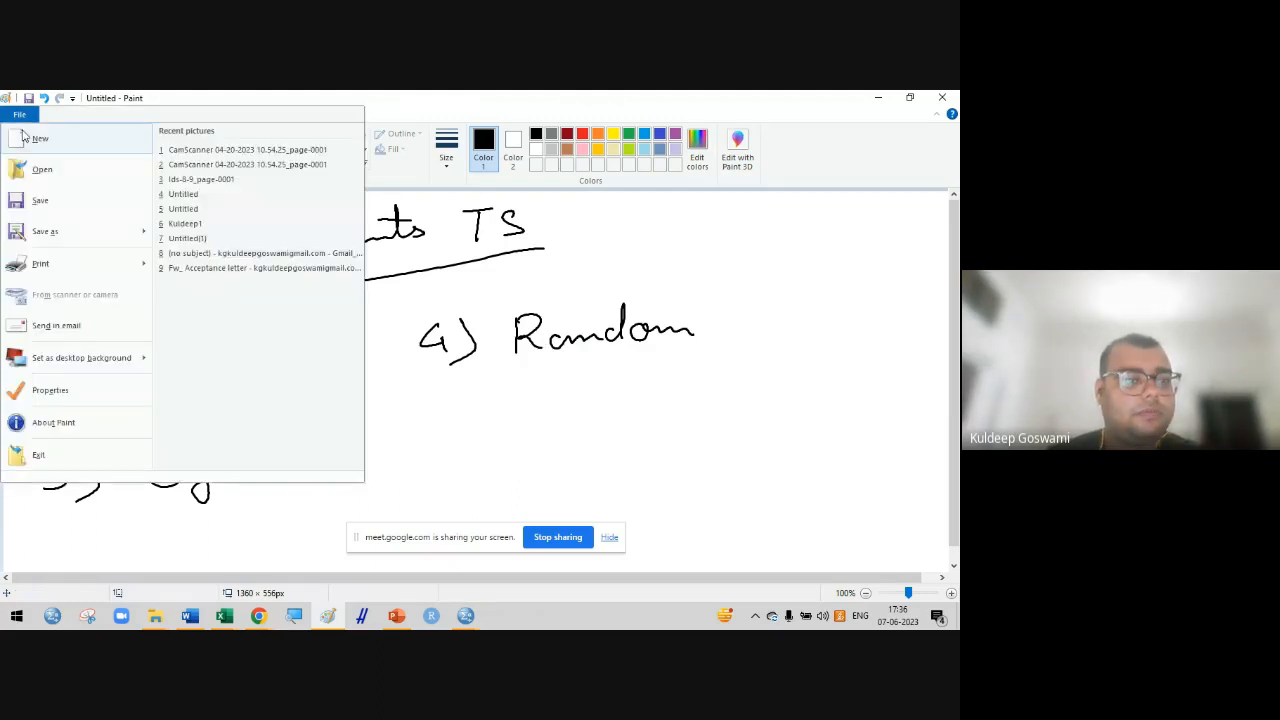
{"action": "left_click", "coordinate": [33, 143]}
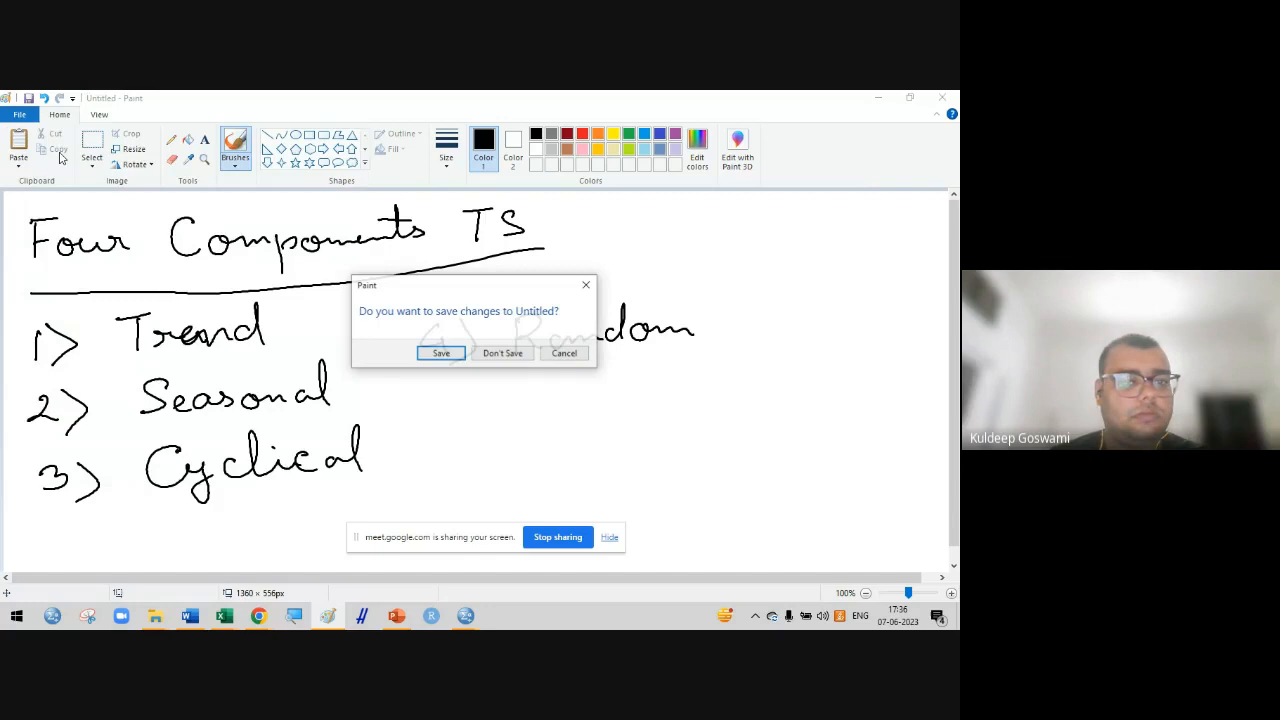
{"action": "left_click", "coordinate": [478, 356]}
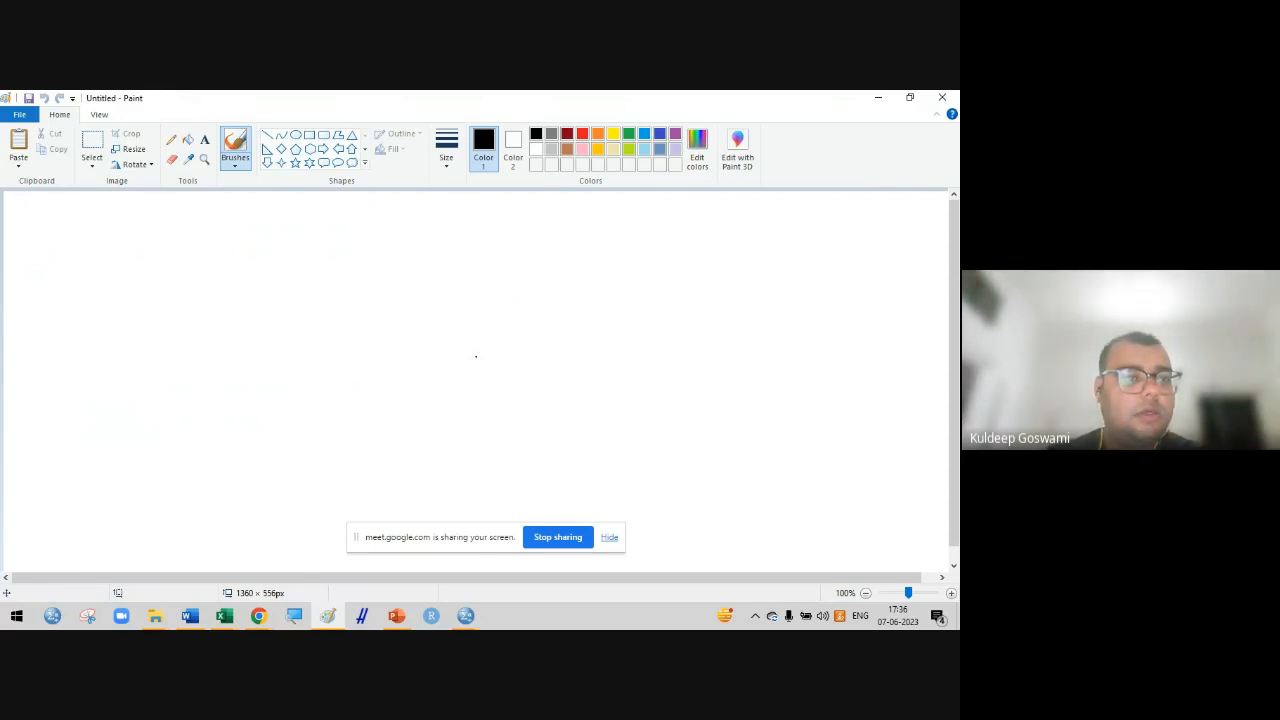
Write the title "Trend" and sketch a pair of graph axes below it, labelled "freqy" vertically and "time" horizontally
{"action": "mouse_move", "coordinate": [45, 217]}
{"action": "left_mouse_down"}
{"action": "mouse_move", "coordinate": [84, 215]}
{"action": "mouse_move", "coordinate": [65, 262]}
{"action": "mouse_move", "coordinate": [103, 244]}
{"action": "mouse_move", "coordinate": [151, 247]}
{"action": "mouse_move", "coordinate": [196, 206]}
{"action": "mouse_move", "coordinate": [200, 443]}
{"action": "mouse_move", "coordinate": [493, 405]}
{"action": "left_mouse_up"}
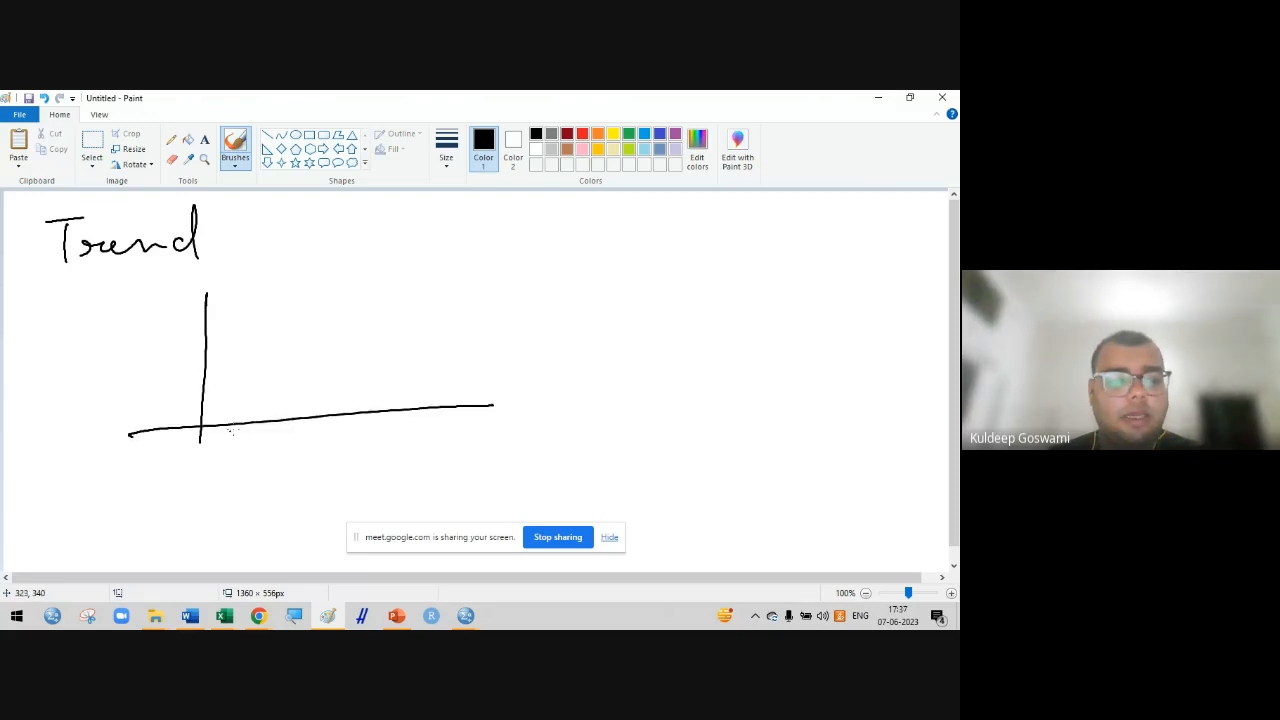
{"action": "left_click_drag", "start_coordinate": [194, 308], "coordinate": [221, 306]}
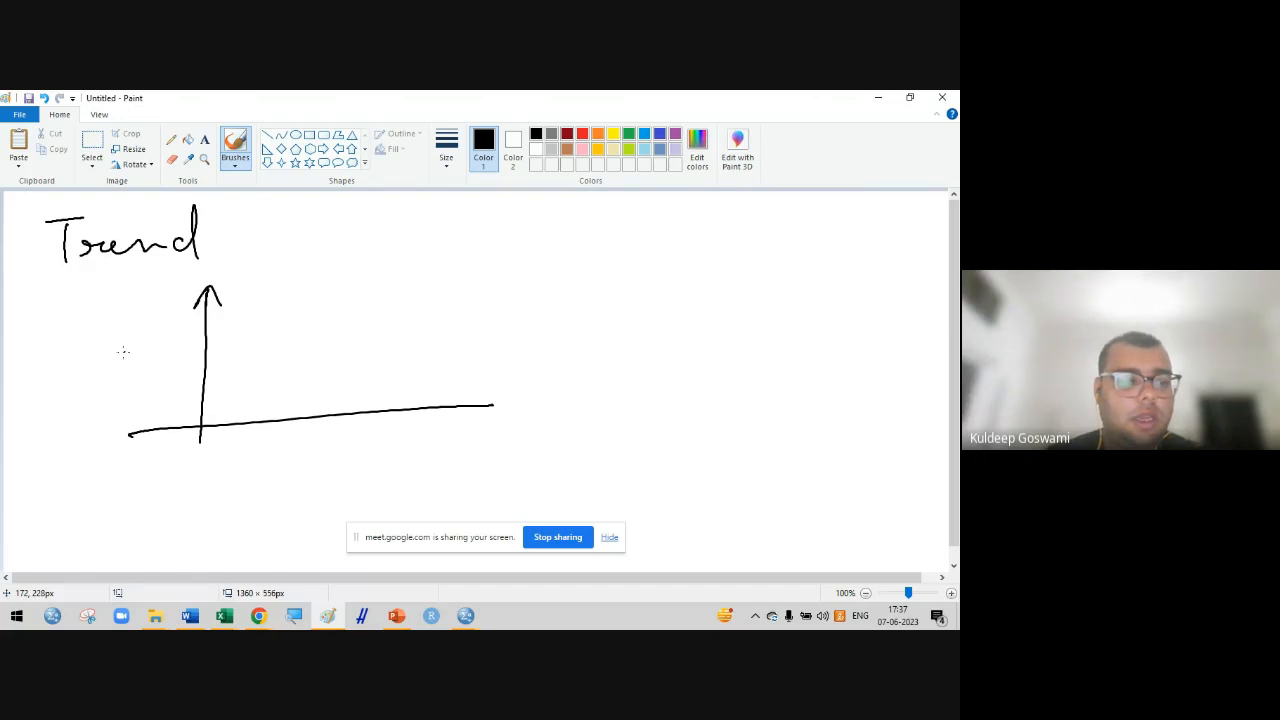
{"action": "mouse_move", "coordinate": [112, 320]}
{"action": "left_mouse_down"}
{"action": "mouse_move", "coordinate": [114, 356]}
{"action": "mouse_move", "coordinate": [154, 356]}
{"action": "mouse_move", "coordinate": [176, 316]}
{"action": "mouse_move", "coordinate": [175, 332]}
{"action": "left_mouse_up"}
{"action": "mouse_move", "coordinate": [305, 468]}
{"action": "left_mouse_down"}
{"action": "mouse_move", "coordinate": [310, 440]}
{"action": "mouse_move", "coordinate": [324, 455]}
{"action": "left_mouse_up"}
{"action": "mouse_move", "coordinate": [334, 454]}
{"action": "left_mouse_down"}
{"action": "mouse_move", "coordinate": [338, 466]}
{"action": "mouse_move", "coordinate": [390, 459]}
{"action": "left_mouse_up"}
{"action": "left_click_drag", "start_coordinate": [402, 452], "coordinate": [412, 460]}
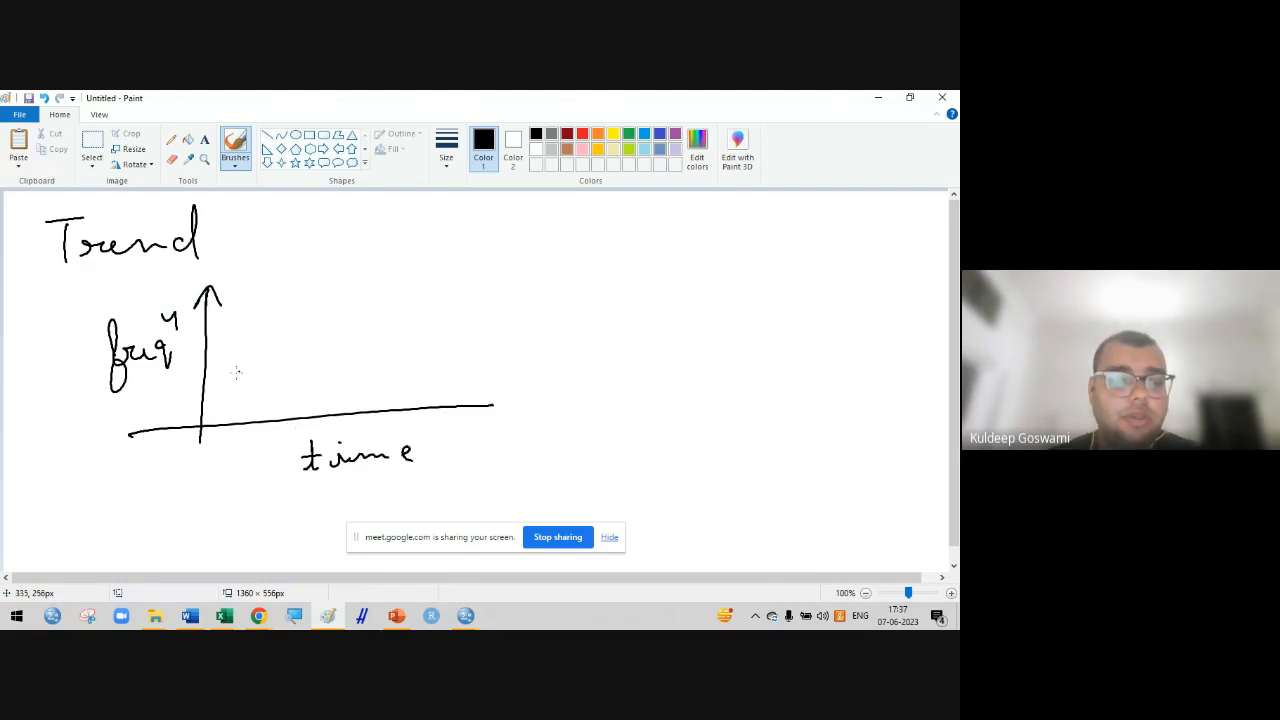
Draw a rising straight line inside the axes and bracket the graph with a curly brace labelled "trend"
{"action": "left_click_drag", "start_coordinate": [236, 383], "coordinate": [446, 294]}
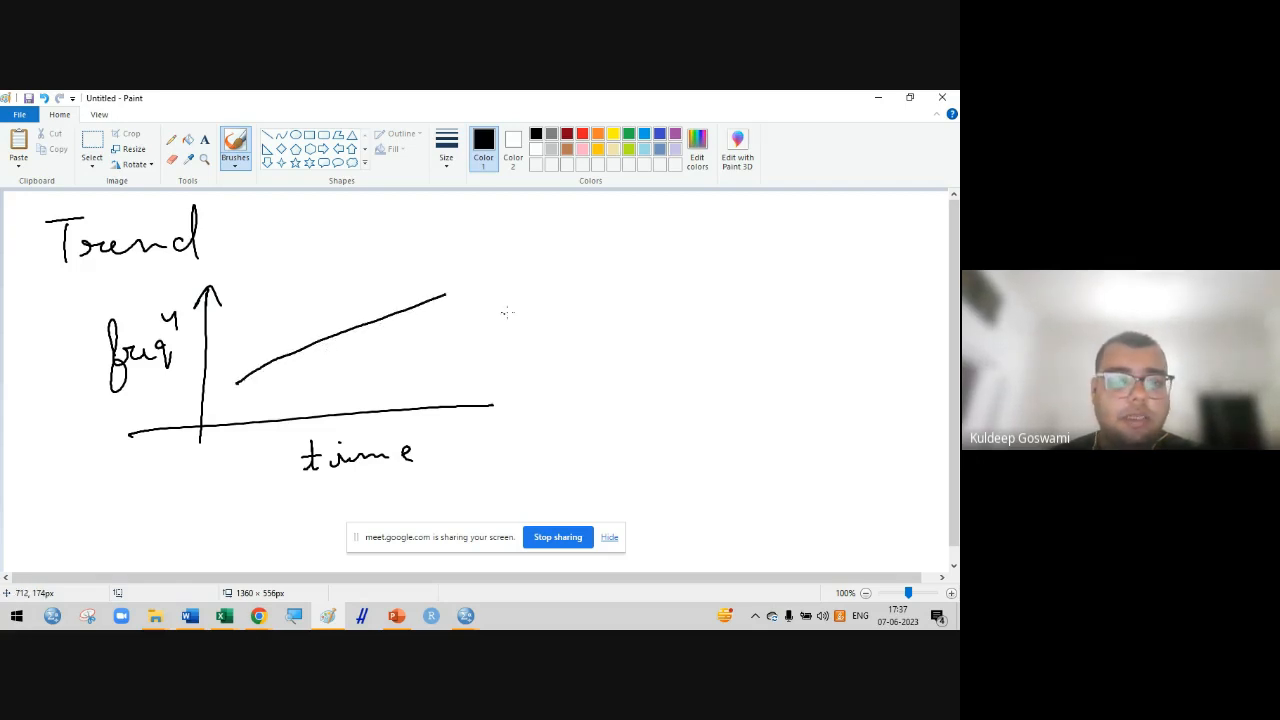
{"action": "mouse_move", "coordinate": [500, 254]}
{"action": "left_mouse_down"}
{"action": "mouse_move", "coordinate": [514, 371]}
{"action": "mouse_move", "coordinate": [490, 410]}
{"action": "left_mouse_up"}
{"action": "left_click_drag", "start_coordinate": [557, 283], "coordinate": [576, 323]}
{"action": "mouse_move", "coordinate": [547, 325]}
{"action": "left_mouse_down"}
{"action": "mouse_move", "coordinate": [568, 297]}
{"action": "mouse_move", "coordinate": [656, 318]}
{"action": "left_mouse_up"}
{"action": "left_click_drag", "start_coordinate": [676, 300], "coordinate": [692, 316]}
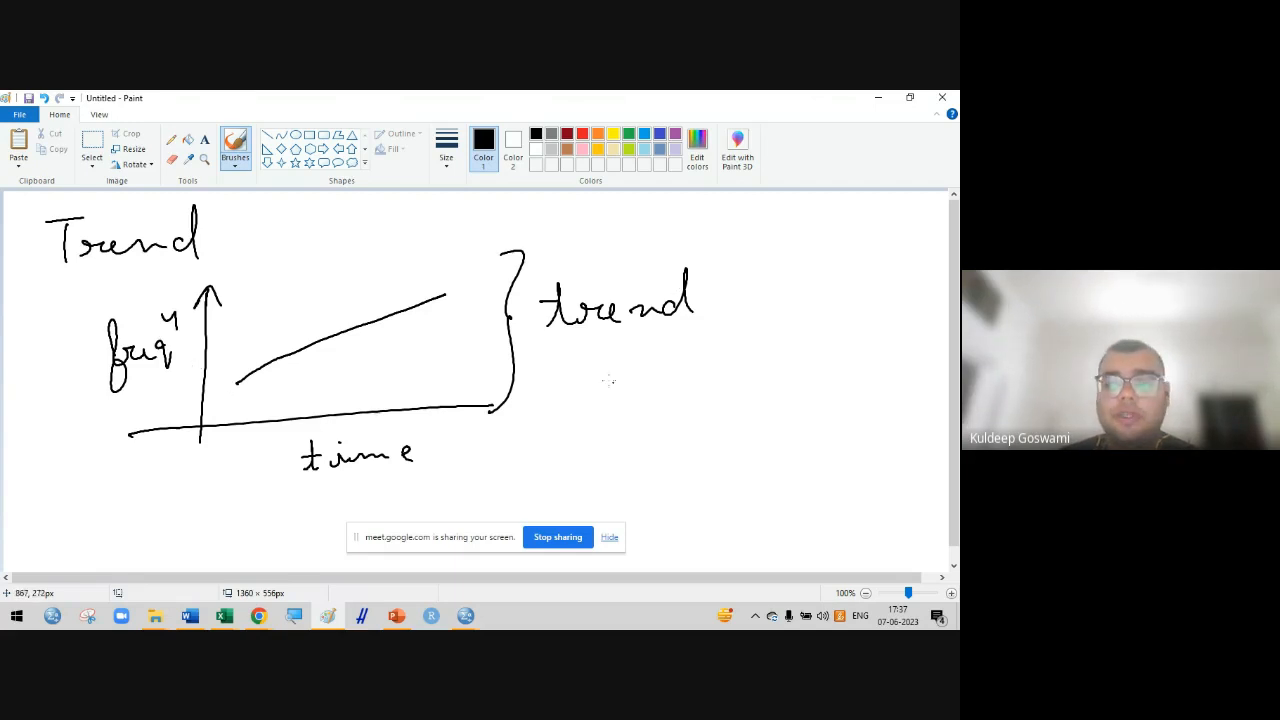
Sketch a two-column table below the word "trend" with the headers "time" and "freqy"
{"action": "left_click_drag", "start_coordinate": [606, 374], "coordinate": [590, 500]}
{"action": "left_click_drag", "start_coordinate": [606, 372], "coordinate": [890, 357]}
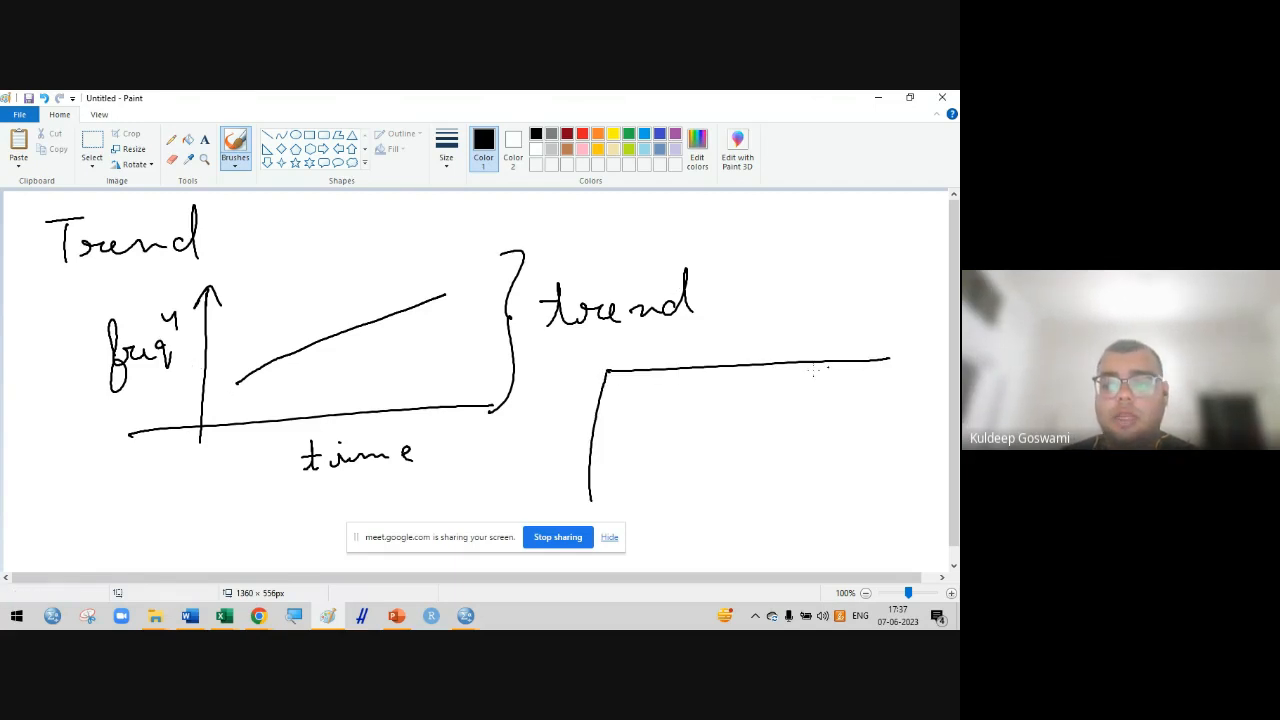
{"action": "left_click_drag", "start_coordinate": [697, 370], "coordinate": [667, 488]}
{"action": "left_click_drag", "start_coordinate": [813, 372], "coordinate": [793, 480]}
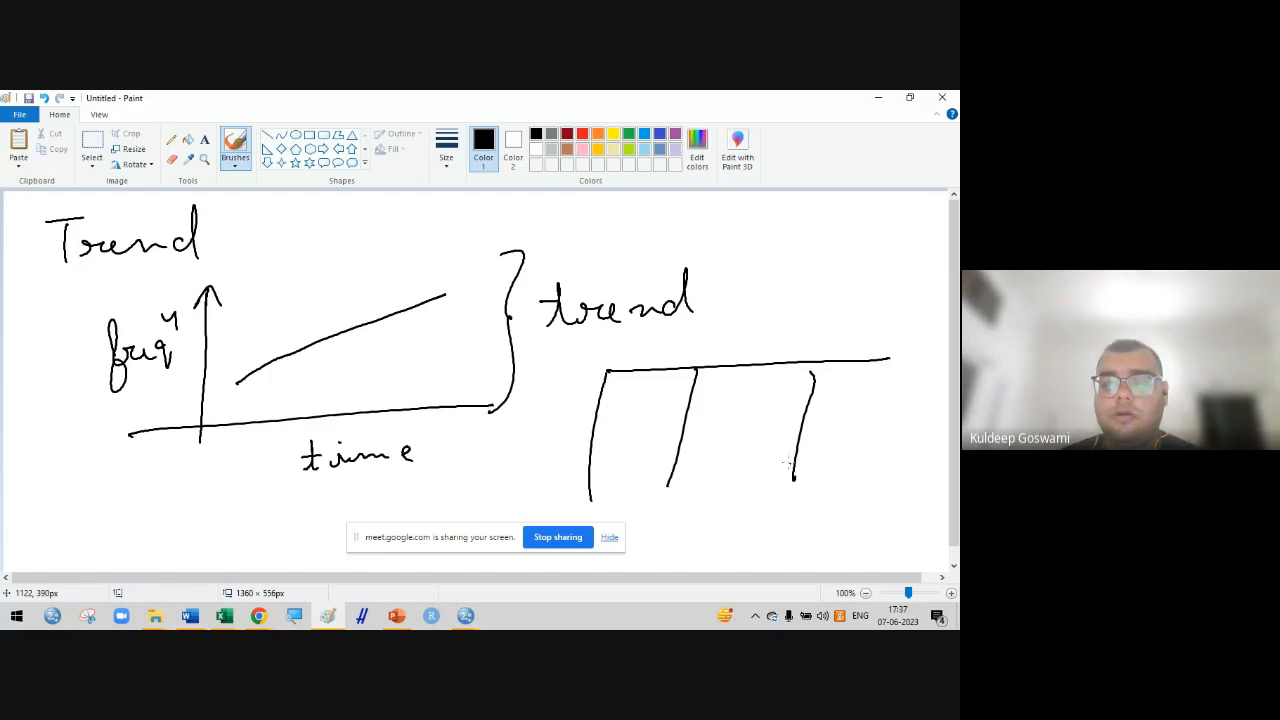
{"action": "left_click_drag", "start_coordinate": [598, 400], "coordinate": [820, 391]}
{"action": "left_click_drag", "start_coordinate": [624, 376], "coordinate": [623, 399]}
{"action": "mouse_move", "coordinate": [612, 389]}
{"action": "left_mouse_down"}
{"action": "mouse_move", "coordinate": [750, 393]}
{"action": "mouse_move", "coordinate": [786, 380]}
{"action": "mouse_move", "coordinate": [804, 395]}
{"action": "left_mouse_up"}
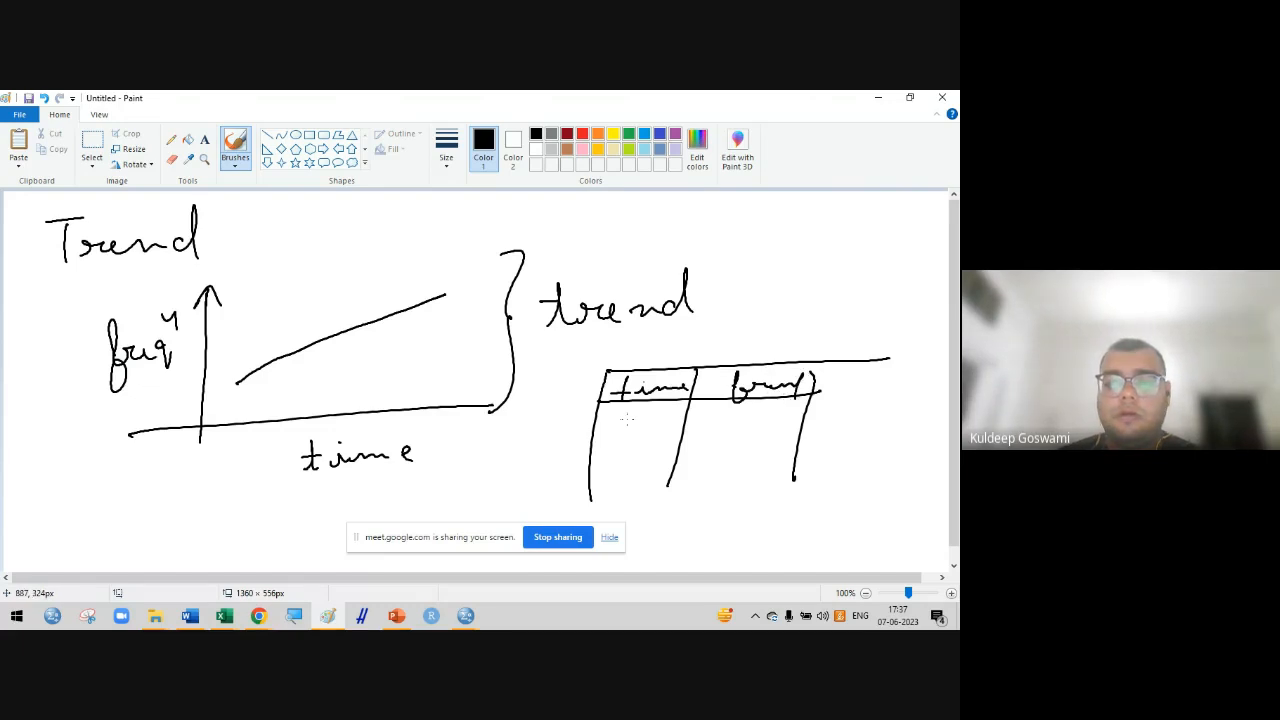
Fill the table's time column with the years 1971, 1972 and 1973
{"action": "left_click_drag", "start_coordinate": [620, 410], "coordinate": [618, 432]}
{"action": "left_click_drag", "start_coordinate": [630, 414], "coordinate": [636, 433]}
{"action": "mouse_move", "coordinate": [648, 415]}
{"action": "left_mouse_down"}
{"action": "mouse_move", "coordinate": [660, 416]}
{"action": "mouse_move", "coordinate": [654, 433]}
{"action": "left_mouse_up"}
{"action": "mouse_move", "coordinate": [676, 413]}
{"action": "left_mouse_down"}
{"action": "mouse_move", "coordinate": [676, 433]}
{"action": "mouse_move", "coordinate": [619, 465]}
{"action": "mouse_move", "coordinate": [680, 465]}
{"action": "left_mouse_up"}
{"action": "left_click_drag", "start_coordinate": [604, 481], "coordinate": [603, 501]}
{"action": "left_click_drag", "start_coordinate": [628, 479], "coordinate": [624, 492]}
{"action": "left_click_drag", "start_coordinate": [637, 481], "coordinate": [644, 499]}
{"action": "left_click_drag", "start_coordinate": [655, 482], "coordinate": [656, 485]}
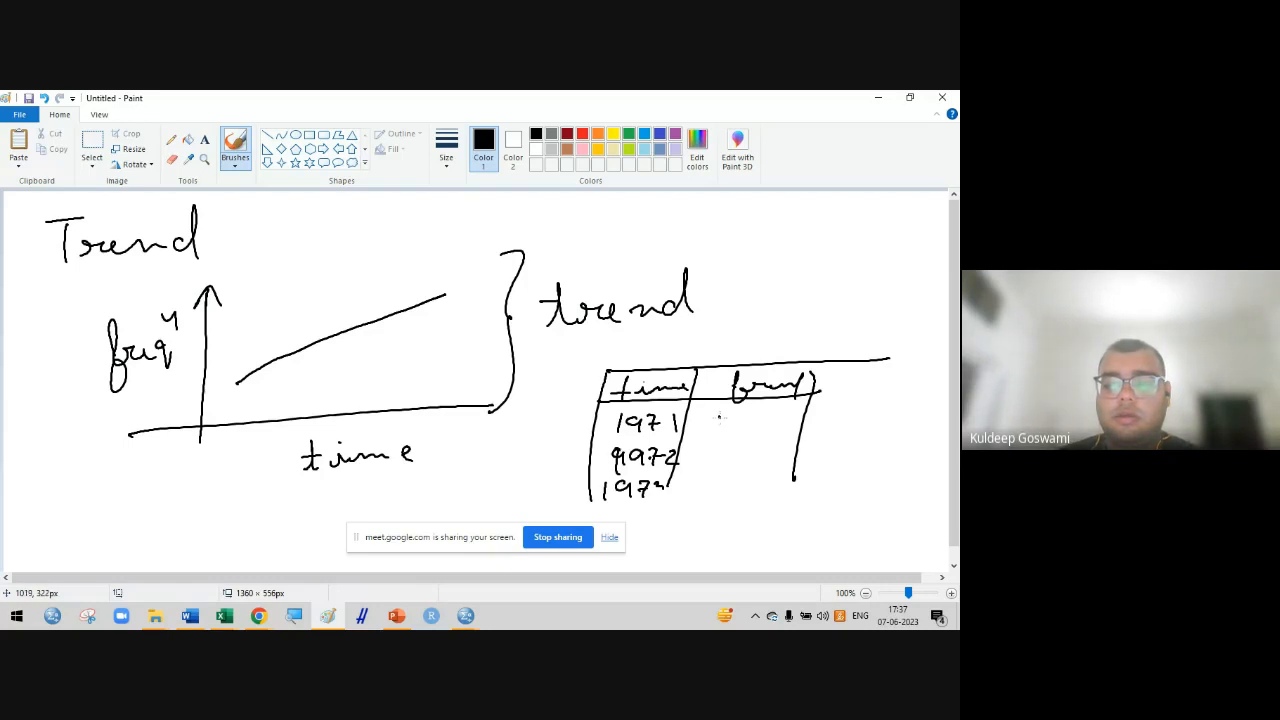
Fill the table's frequency column with 120 kg, 135 kg and 136 kg
{"action": "mouse_move", "coordinate": [718, 414]}
{"action": "left_mouse_down"}
{"action": "mouse_move", "coordinate": [716, 440]}
{"action": "mouse_move", "coordinate": [768, 421]}
{"action": "mouse_move", "coordinate": [797, 433]}
{"action": "mouse_move", "coordinate": [798, 449]}
{"action": "left_mouse_up"}
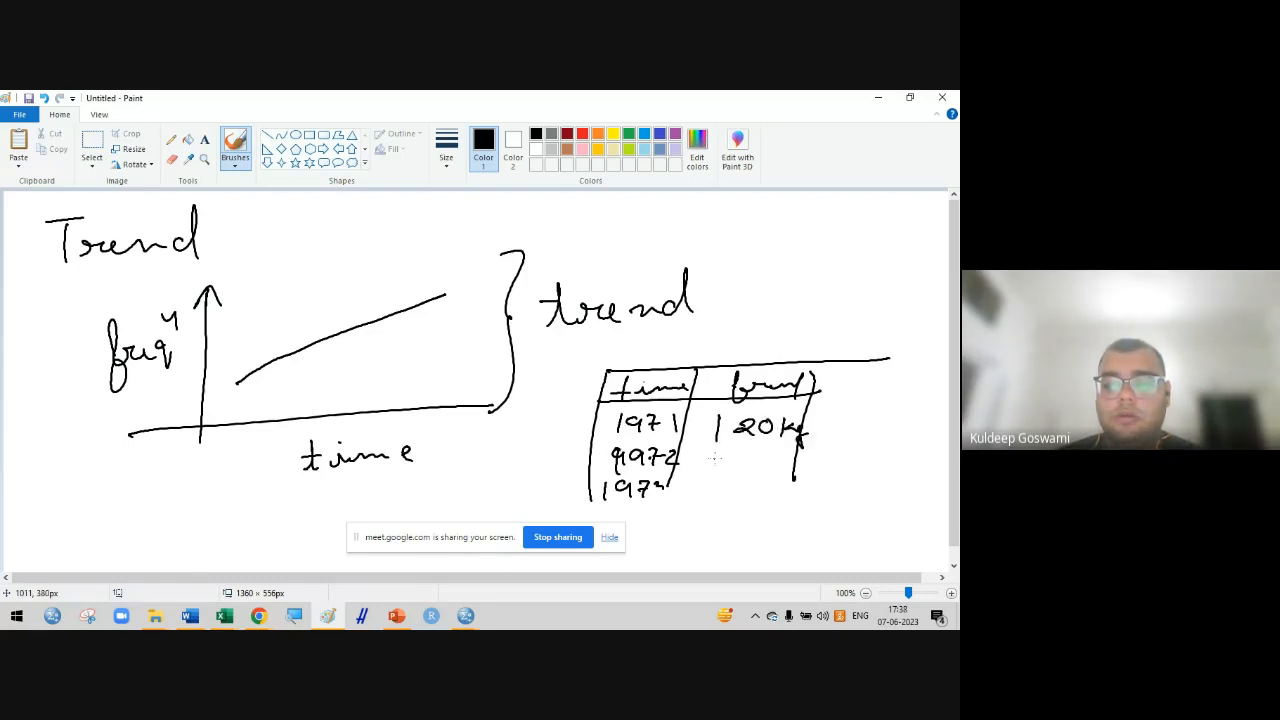
{"action": "mouse_move", "coordinate": [713, 452]}
{"action": "left_mouse_down"}
{"action": "mouse_move", "coordinate": [711, 472]}
{"action": "mouse_move", "coordinate": [795, 471]}
{"action": "mouse_move", "coordinate": [788, 485]}
{"action": "mouse_move", "coordinate": [715, 504]}
{"action": "mouse_move", "coordinate": [752, 490]}
{"action": "mouse_move", "coordinate": [757, 501]}
{"action": "left_mouse_up"}
{"action": "mouse_move", "coordinate": [777, 488]}
{"action": "left_mouse_down"}
{"action": "mouse_move", "coordinate": [776, 504]}
{"action": "mouse_move", "coordinate": [784, 496]}
{"action": "mouse_move", "coordinate": [797, 515]}
{"action": "left_mouse_up"}
Draw an arrow from the table toward the time axis and write 1971, 72 and 73 along that axis
{"action": "mouse_move", "coordinate": [424, 424]}
{"action": "left_mouse_down"}
{"action": "mouse_move", "coordinate": [500, 451]}
{"action": "mouse_move", "coordinate": [538, 443]}
{"action": "left_mouse_up"}
{"action": "mouse_move", "coordinate": [424, 428]}
{"action": "left_mouse_down"}
{"action": "mouse_move", "coordinate": [428, 450]}
{"action": "mouse_move", "coordinate": [462, 424]}
{"action": "left_mouse_up"}
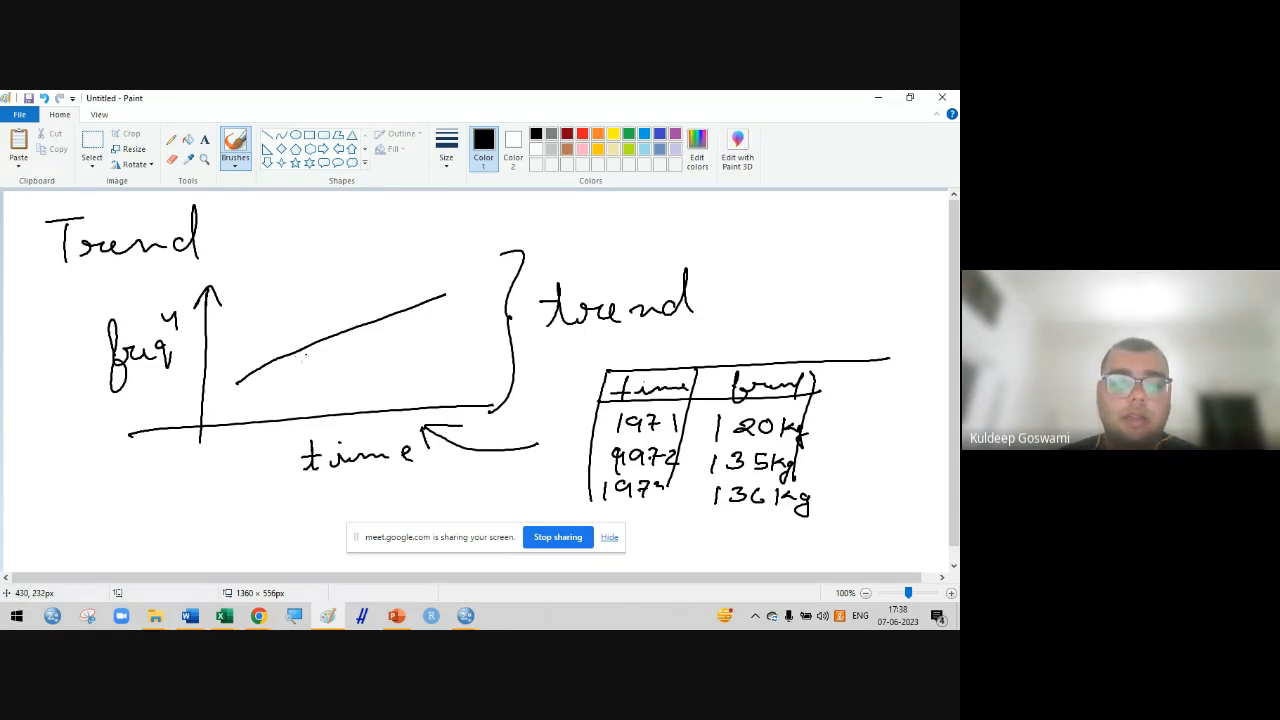
{"action": "mouse_move", "coordinate": [243, 436]}
{"action": "left_mouse_down"}
{"action": "mouse_move", "coordinate": [252, 456]}
{"action": "mouse_move", "coordinate": [402, 435]}
{"action": "left_mouse_up"}
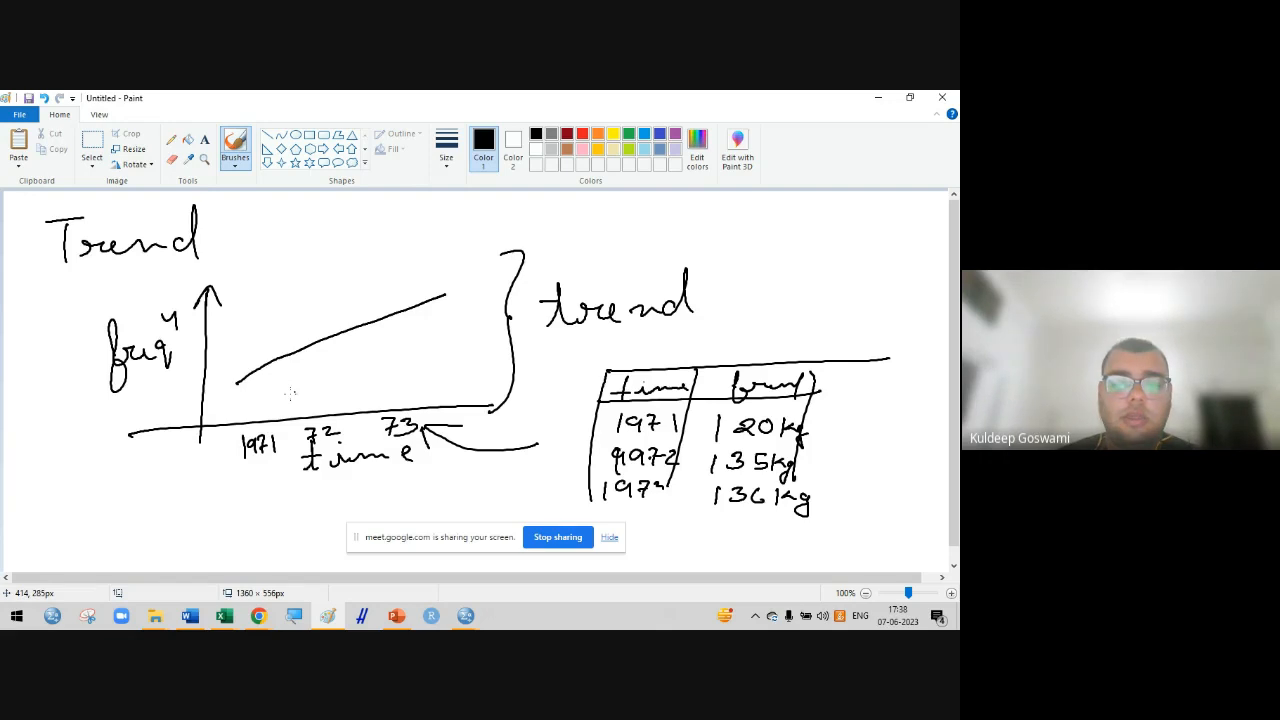
Mark three points on the rising line with the values 120, 135 and 136, and retrace the line through them
{"action": "left_click", "coordinate": [237, 381]}
{"action": "mouse_move", "coordinate": [226, 349]}
{"action": "left_mouse_down"}
{"action": "mouse_move", "coordinate": [228, 363]}
{"action": "mouse_move", "coordinate": [257, 343]}
{"action": "mouse_move", "coordinate": [291, 369]}
{"action": "left_mouse_up"}
{"action": "left_click_drag", "start_coordinate": [283, 320], "coordinate": [287, 336]}
{"action": "mouse_move", "coordinate": [296, 318]}
{"action": "left_mouse_down"}
{"action": "mouse_move", "coordinate": [371, 318]}
{"action": "mouse_move", "coordinate": [393, 340]}
{"action": "left_mouse_up"}
{"action": "mouse_move", "coordinate": [369, 282]}
{"action": "left_mouse_down"}
{"action": "mouse_move", "coordinate": [370, 299]}
{"action": "mouse_move", "coordinate": [405, 292]}
{"action": "left_mouse_up"}
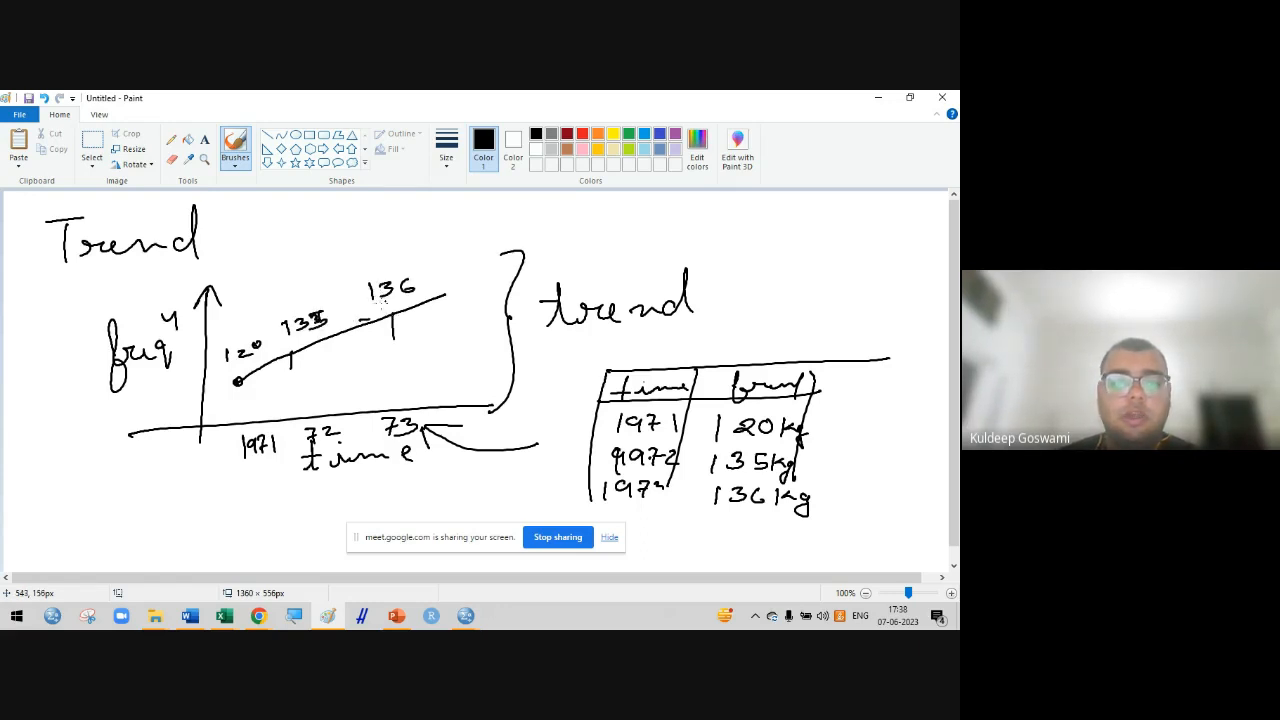
{"action": "left_click_drag", "start_coordinate": [238, 380], "coordinate": [448, 297]}
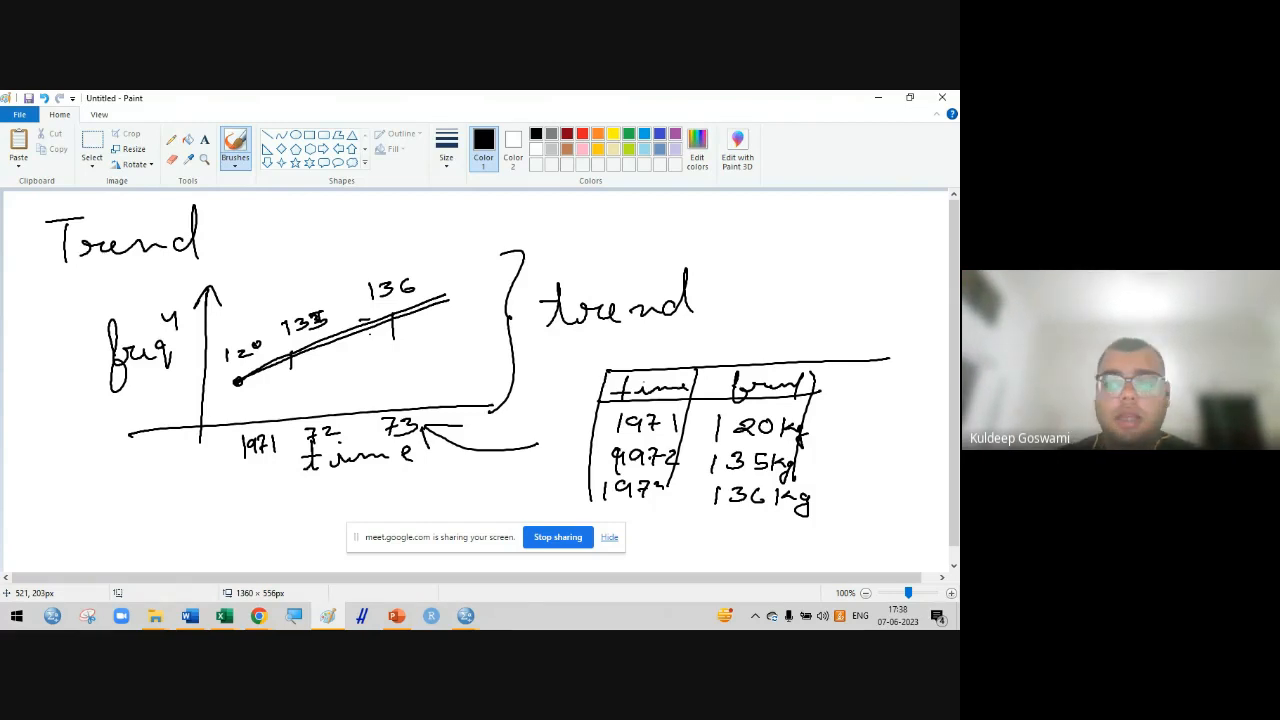
Sketch a second graph above the table with a falling line and a downward arrow beside it
{"action": "mouse_move", "coordinate": [736, 212]}
{"action": "left_mouse_down"}
{"action": "mouse_move", "coordinate": [724, 298]}
{"action": "mouse_move", "coordinate": [784, 320]}
{"action": "mouse_move", "coordinate": [899, 319]}
{"action": "left_mouse_up"}
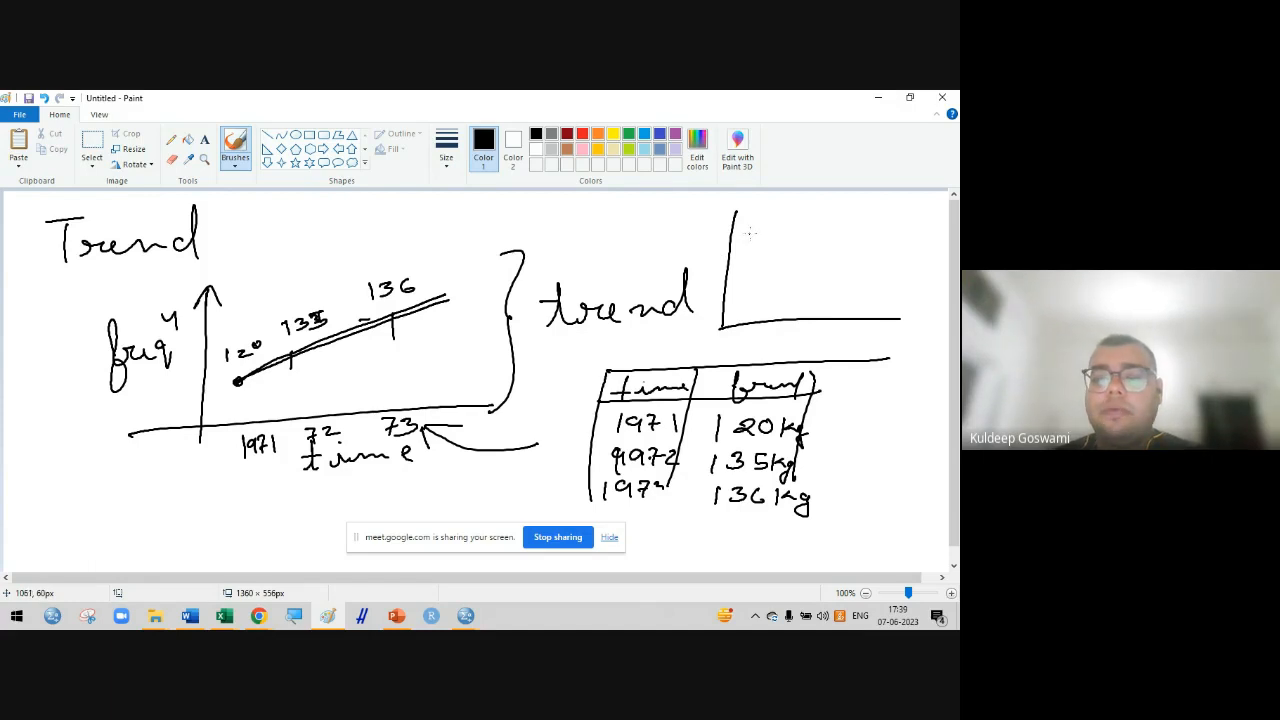
{"action": "left_click_drag", "start_coordinate": [741, 235], "coordinate": [899, 308]}
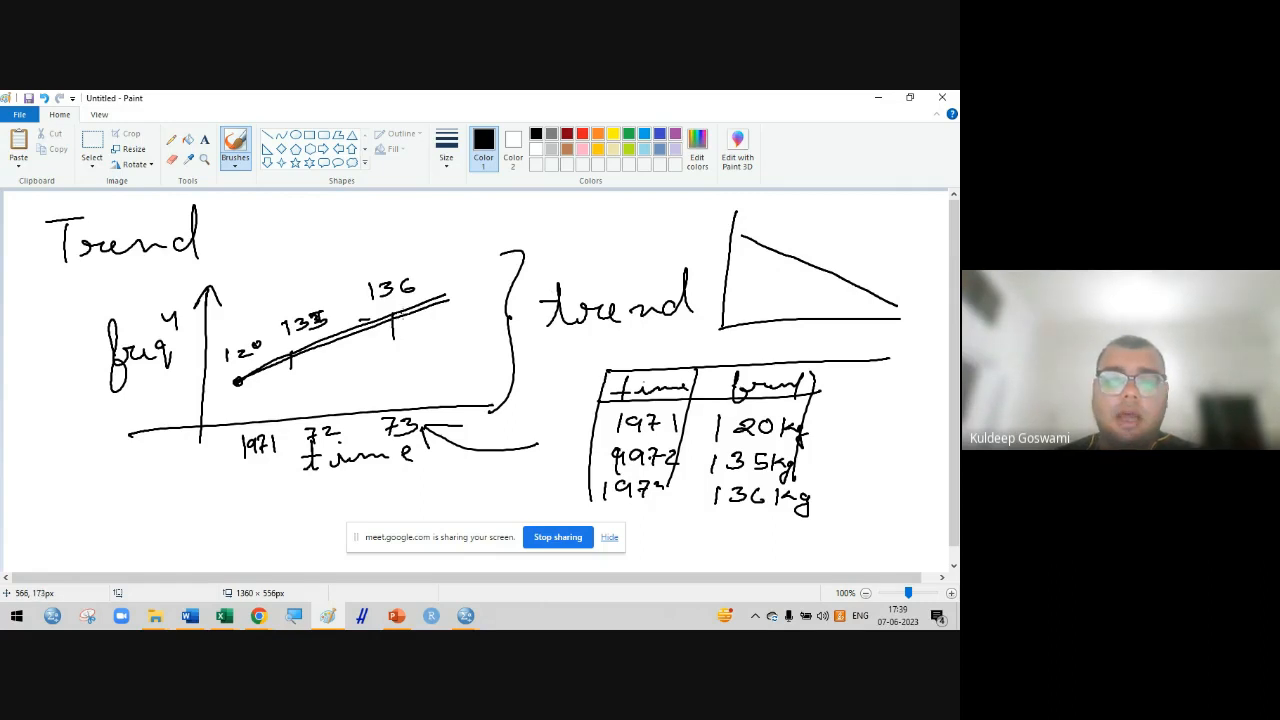
{"action": "left_click_drag", "start_coordinate": [417, 304], "coordinate": [437, 293]}
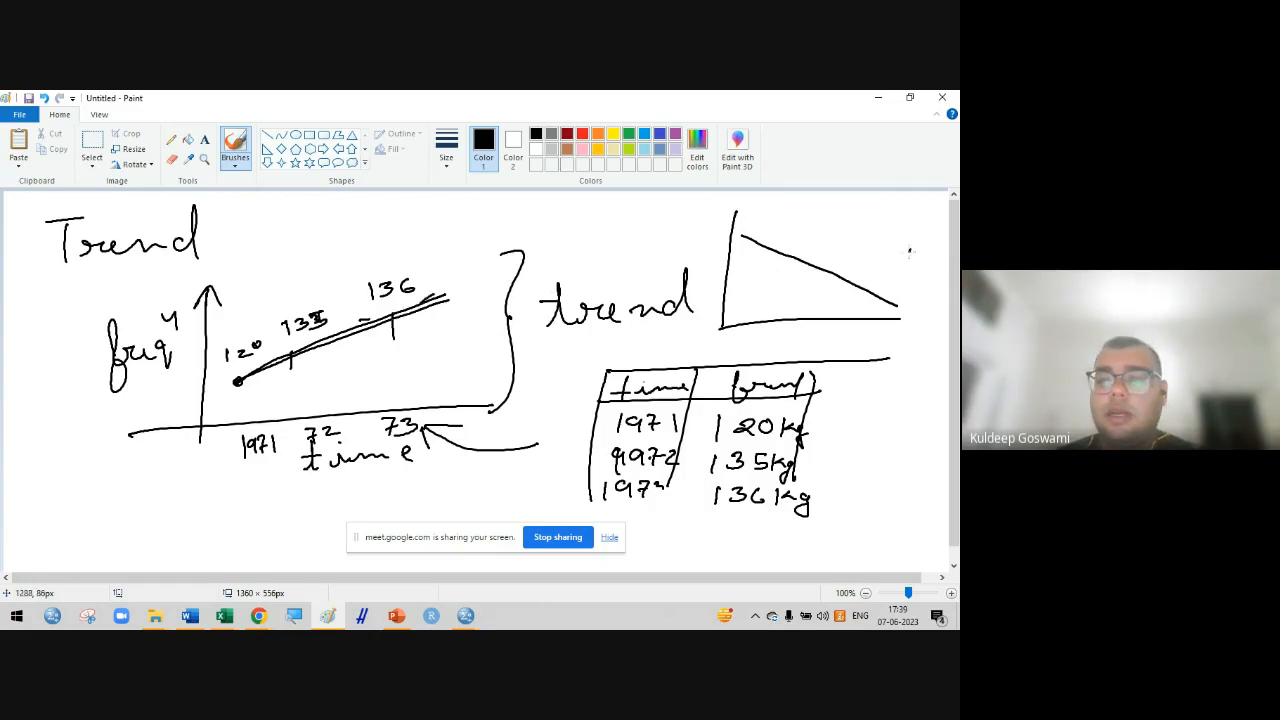
{"action": "left_click_drag", "start_coordinate": [909, 251], "coordinate": [938, 266]}
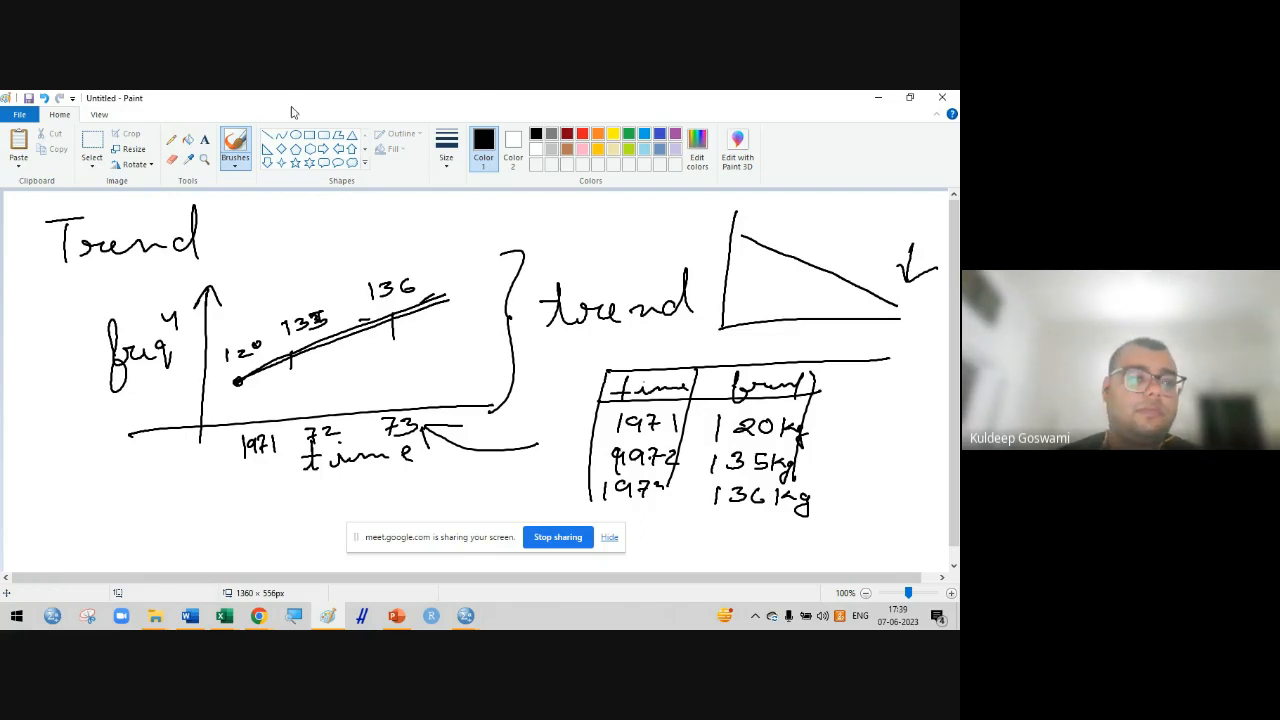
Start another blank picture, discarding the unsaved trend sketch
{"action": "left_click", "coordinate": [20, 114]}
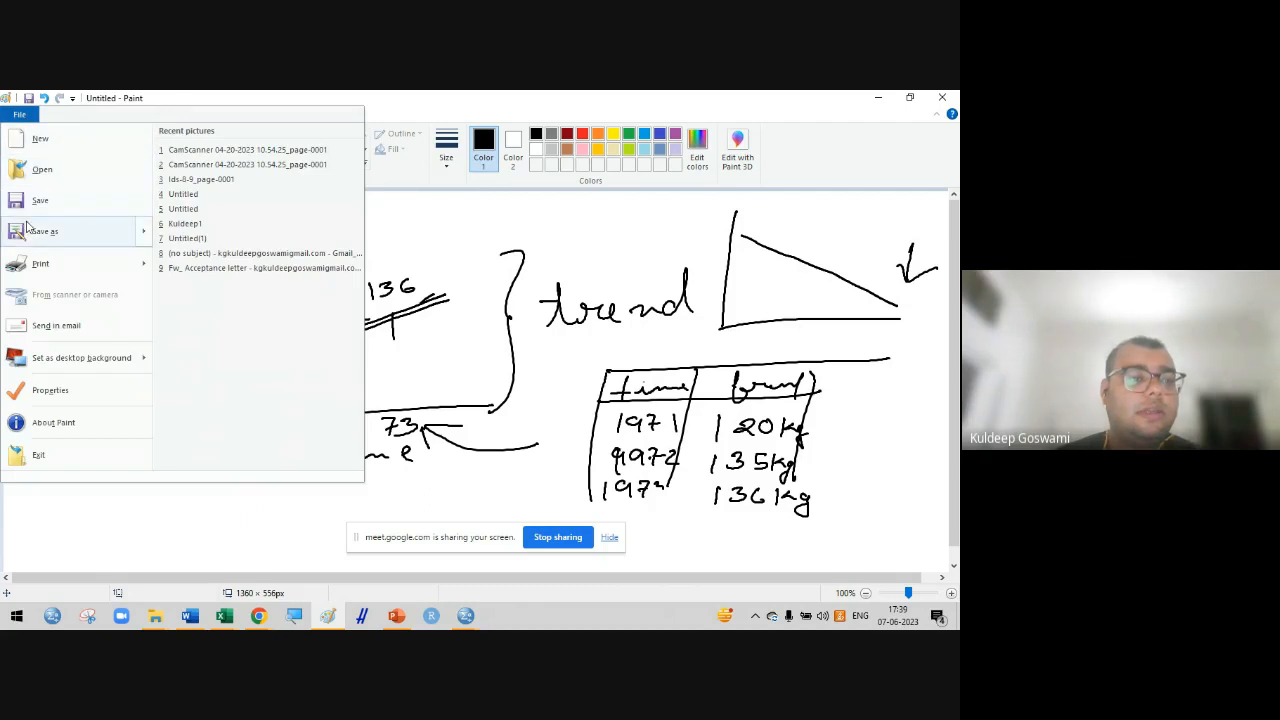
{"action": "left_click", "coordinate": [40, 139]}
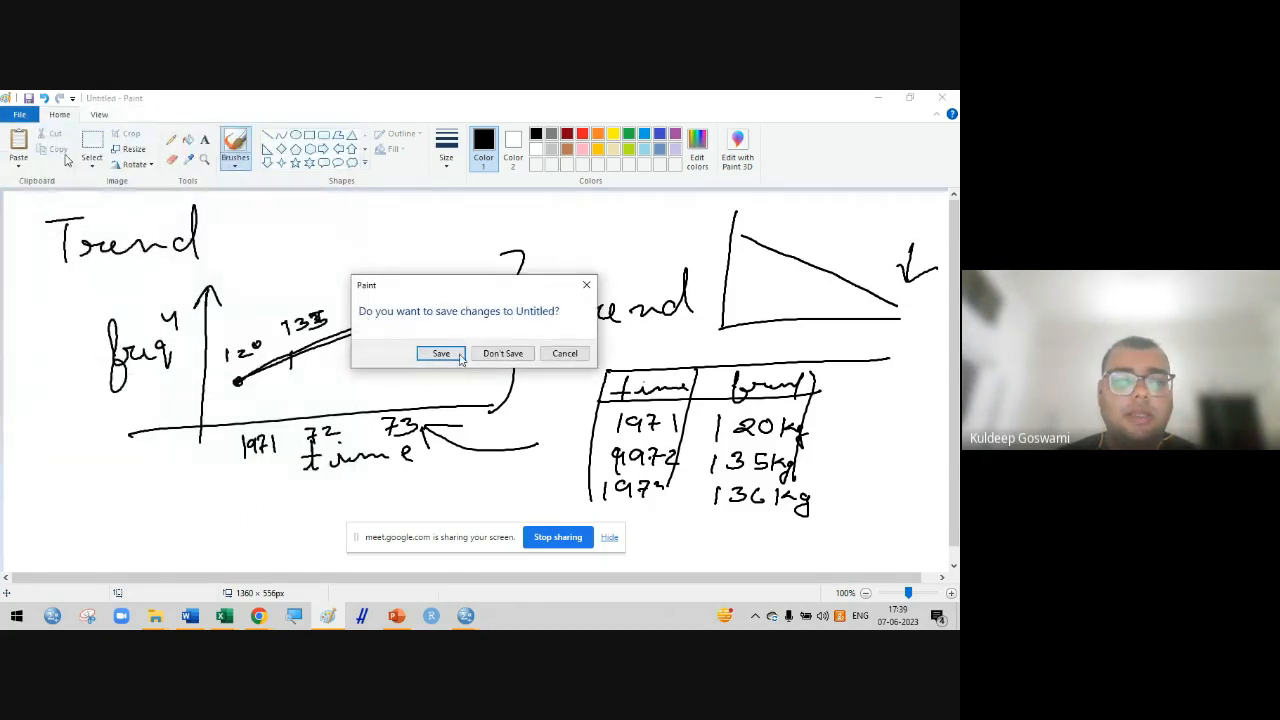
{"action": "left_click", "coordinate": [501, 357]}
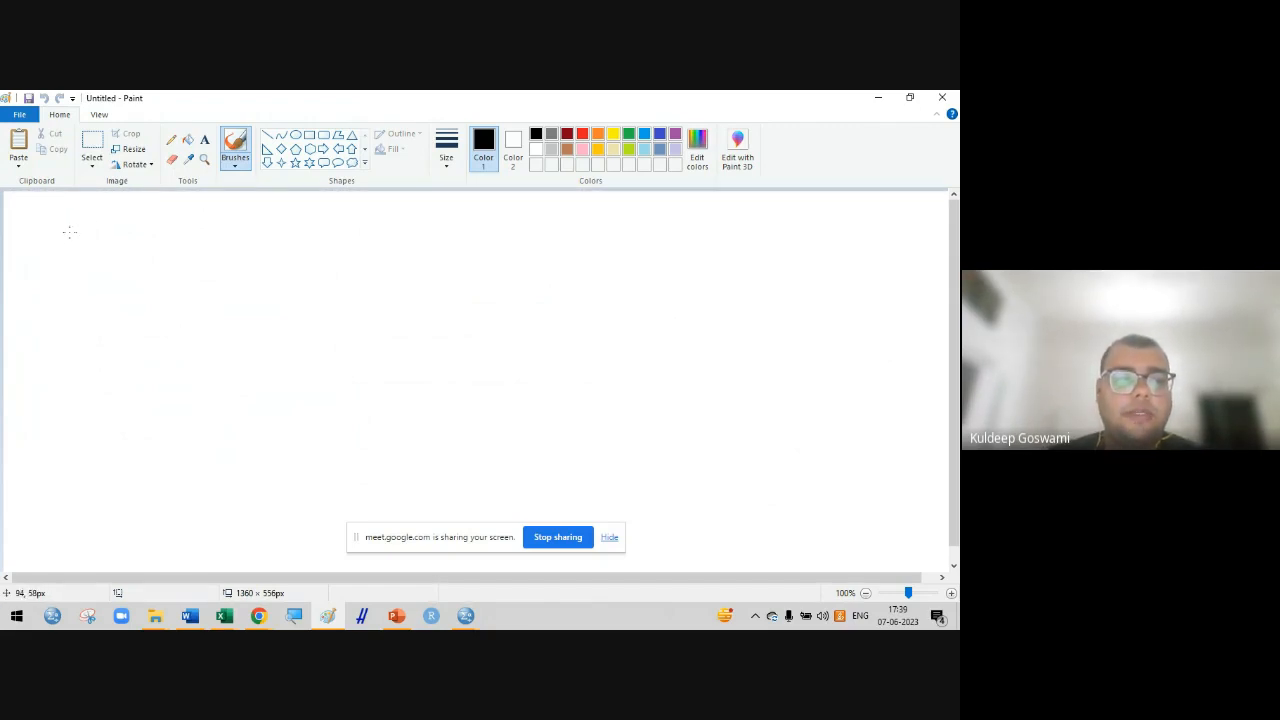
Write "Temp" with an upward arrow, connected by a dash to the month range "March – Sept"
{"action": "mouse_move", "coordinate": [70, 231]}
{"action": "left_mouse_down"}
{"action": "mouse_move", "coordinate": [91, 228]}
{"action": "mouse_move", "coordinate": [86, 262]}
{"action": "mouse_move", "coordinate": [135, 251]}
{"action": "mouse_move", "coordinate": [148, 273]}
{"action": "left_mouse_up"}
{"action": "mouse_move", "coordinate": [144, 246]}
{"action": "left_mouse_down"}
{"action": "mouse_move", "coordinate": [150, 257]}
{"action": "mouse_move", "coordinate": [266, 237]}
{"action": "left_mouse_up"}
{"action": "mouse_move", "coordinate": [184, 262]}
{"action": "left_mouse_down"}
{"action": "mouse_move", "coordinate": [184, 228]}
{"action": "mouse_move", "coordinate": [192, 236]}
{"action": "left_mouse_up"}
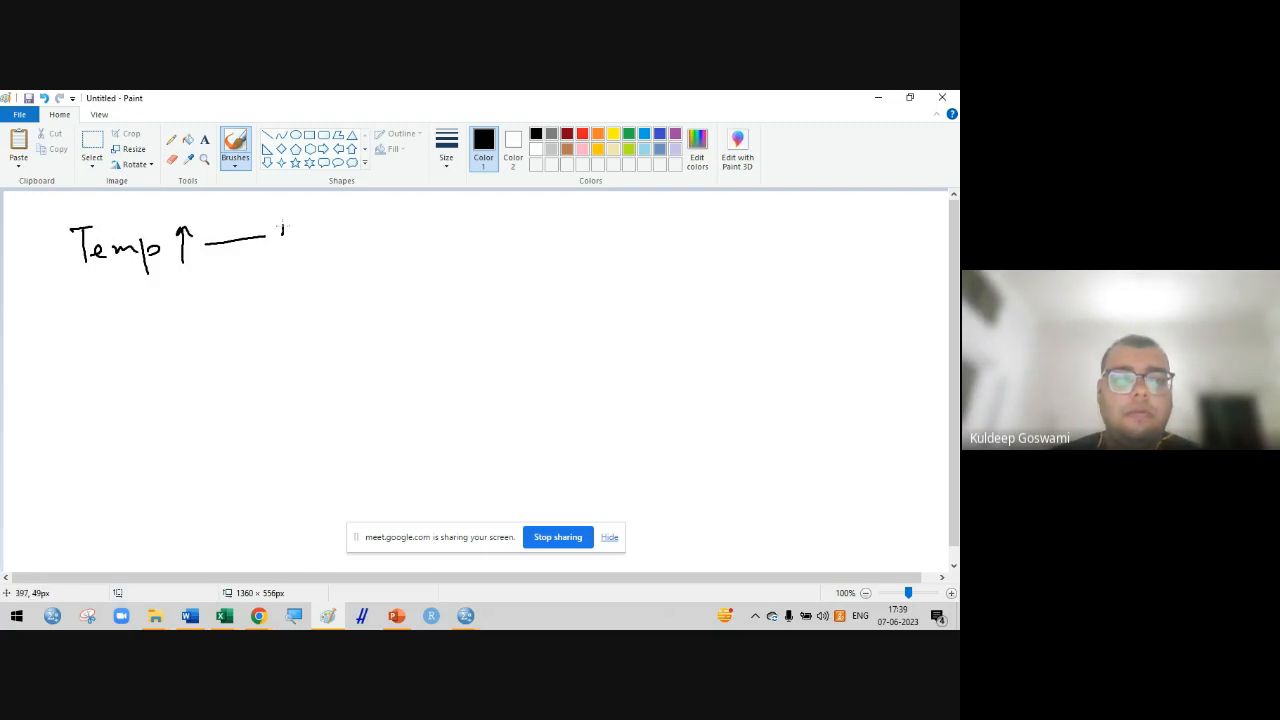
{"action": "mouse_move", "coordinate": [283, 236]}
{"action": "left_mouse_down"}
{"action": "mouse_move", "coordinate": [285, 222]}
{"action": "mouse_move", "coordinate": [300, 236]}
{"action": "mouse_move", "coordinate": [344, 229]}
{"action": "mouse_move", "coordinate": [344, 213]}
{"action": "mouse_move", "coordinate": [388, 222]}
{"action": "left_mouse_up"}
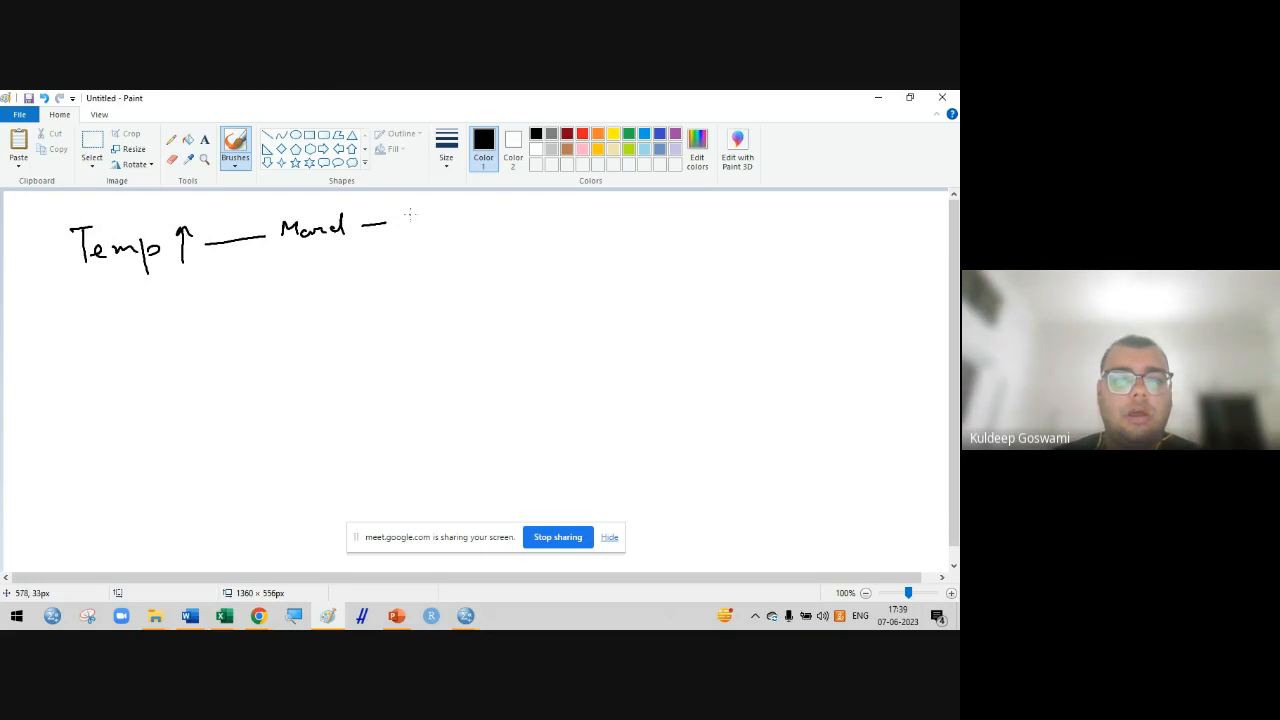
{"action": "left_click", "coordinate": [410, 213]}
{"action": "left_click_drag", "start_coordinate": [418, 215], "coordinate": [410, 228]}
{"action": "left_click_drag", "start_coordinate": [428, 222], "coordinate": [450, 220]}
{"action": "left_click_drag", "start_coordinate": [457, 209], "coordinate": [463, 214]}
Draw a downward arrow on a second row and connect it by a dash to the month range "Oct – Feb"
{"action": "mouse_move", "coordinate": [189, 288]}
{"action": "left_mouse_down"}
{"action": "mouse_move", "coordinate": [195, 325]}
{"action": "mouse_move", "coordinate": [207, 311]}
{"action": "left_mouse_up"}
{"action": "mouse_move", "coordinate": [232, 305]}
{"action": "left_mouse_down"}
{"action": "mouse_move", "coordinate": [318, 281]}
{"action": "mouse_move", "coordinate": [351, 293]}
{"action": "left_mouse_up"}
{"action": "mouse_move", "coordinate": [345, 281]}
{"action": "left_mouse_down"}
{"action": "mouse_move", "coordinate": [429, 283]}
{"action": "mouse_move", "coordinate": [443, 263]}
{"action": "left_mouse_up"}
{"action": "left_click_drag", "start_coordinate": [428, 274], "coordinate": [461, 284]}
{"action": "left_click_drag", "start_coordinate": [470, 256], "coordinate": [472, 281]}
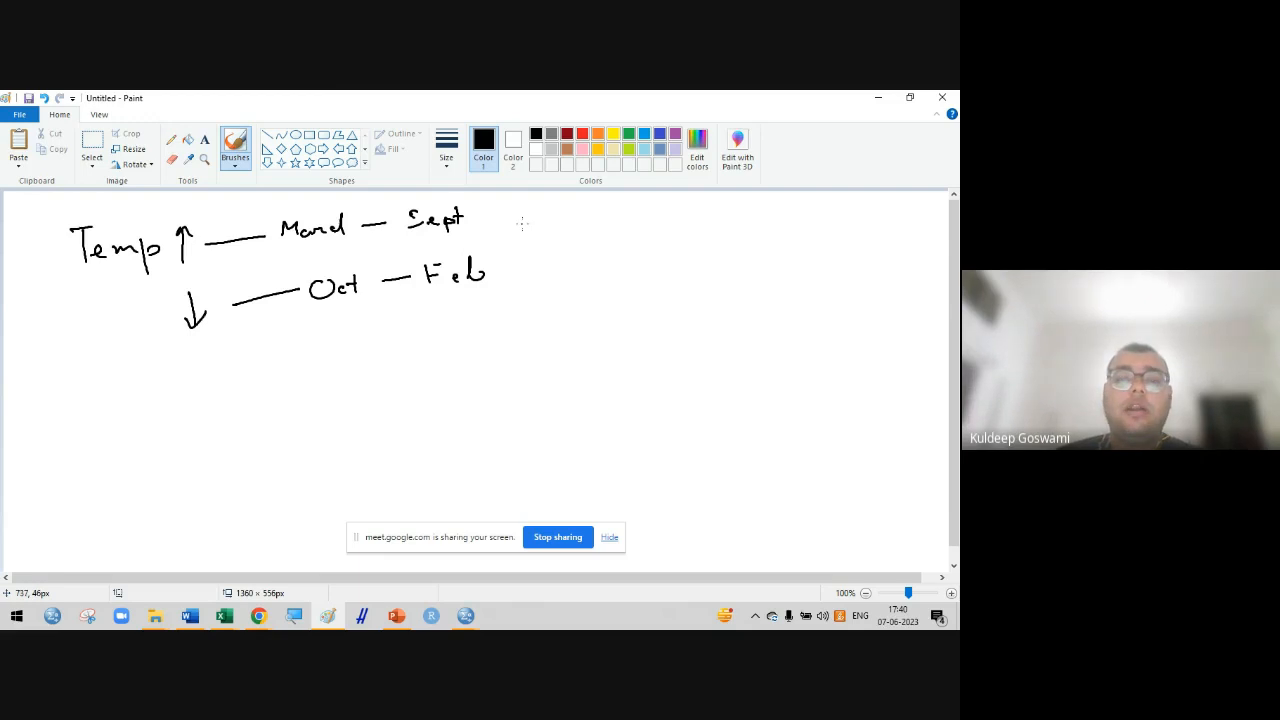
Extend the March–Sept row with a dash and the examples "cold drink, ice cream"
{"action": "left_click_drag", "start_coordinate": [506, 223], "coordinate": [553, 229]}
{"action": "left_click_drag", "start_coordinate": [584, 221], "coordinate": [630, 228]}
{"action": "mouse_move", "coordinate": [658, 215]}
{"action": "left_mouse_down"}
{"action": "mouse_move", "coordinate": [650, 226]}
{"action": "mouse_move", "coordinate": [702, 228]}
{"action": "left_mouse_up"}
{"action": "left_click_drag", "start_coordinate": [706, 228], "coordinate": [938, 228]}
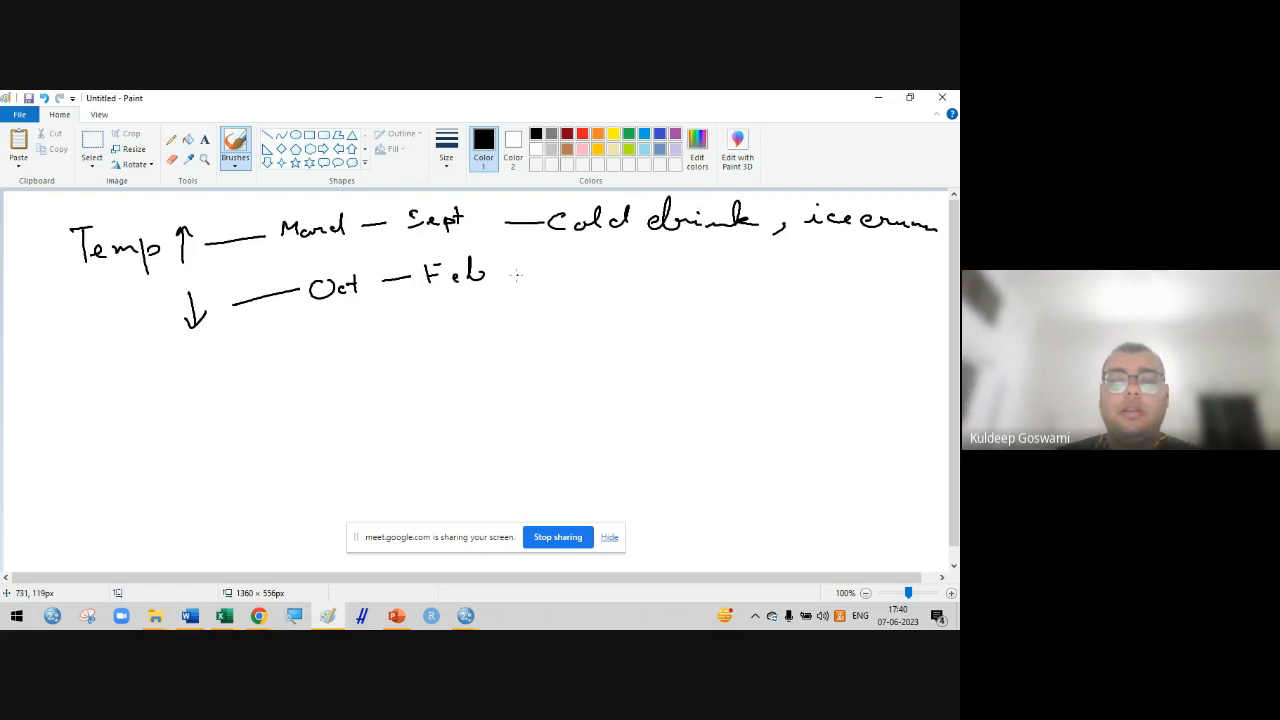
Extend the Oct–Feb row with a dash and "Warm cloth", and write "12 month" below both rows
{"action": "left_click_drag", "start_coordinate": [513, 277], "coordinate": [559, 277]}
{"action": "mouse_move", "coordinate": [593, 265]}
{"action": "left_mouse_down"}
{"action": "mouse_move", "coordinate": [602, 286]}
{"action": "mouse_move", "coordinate": [716, 285]}
{"action": "left_mouse_up"}
{"action": "mouse_move", "coordinate": [736, 282]}
{"action": "left_mouse_down"}
{"action": "mouse_move", "coordinate": [741, 252]}
{"action": "mouse_move", "coordinate": [764, 281]}
{"action": "mouse_move", "coordinate": [815, 272]}
{"action": "mouse_move", "coordinate": [779, 259]}
{"action": "left_mouse_up"}
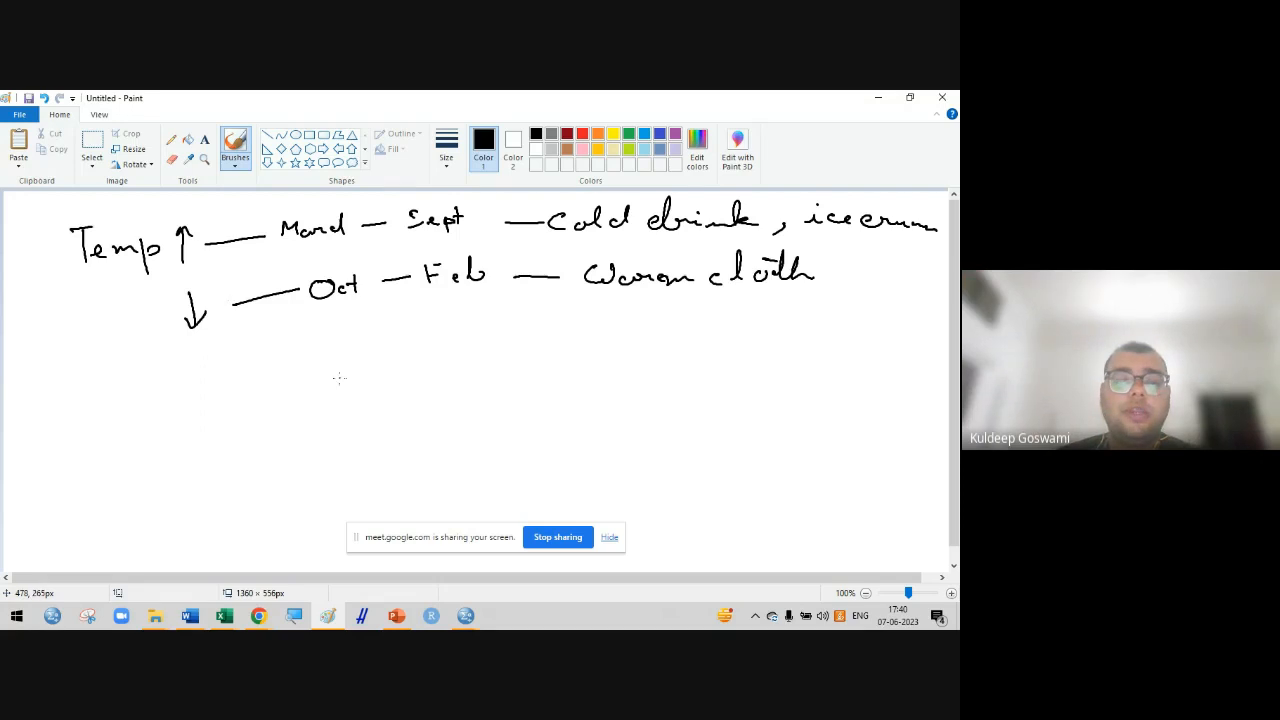
{"action": "mouse_move", "coordinate": [315, 374]}
{"action": "left_mouse_down"}
{"action": "mouse_move", "coordinate": [315, 407]}
{"action": "mouse_move", "coordinate": [357, 402]}
{"action": "left_mouse_up"}
{"action": "mouse_move", "coordinate": [382, 387]}
{"action": "left_mouse_down"}
{"action": "mouse_move", "coordinate": [496, 378]}
{"action": "mouse_move", "coordinate": [474, 369]}
{"action": "left_mouse_up"}
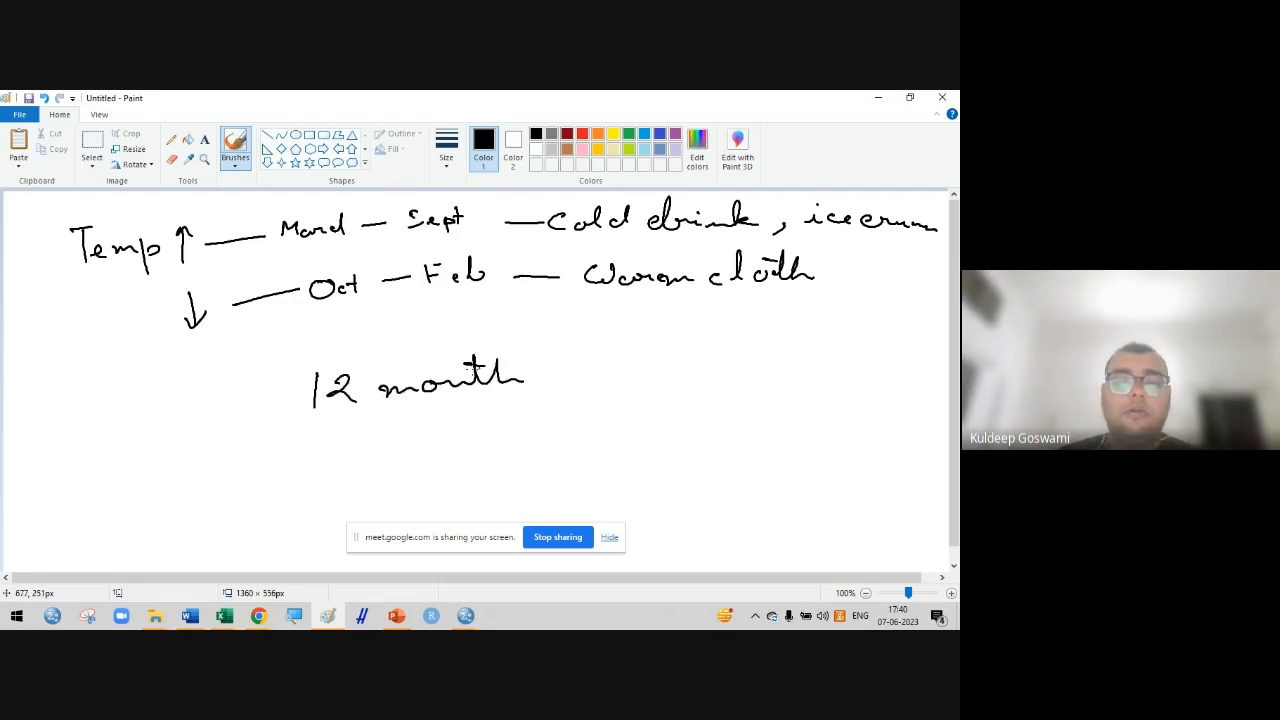
Add "within" in front of "12 month" and write "Seasonal variation" on the line below
{"action": "left_click_drag", "start_coordinate": [175, 409], "coordinate": [290, 394]}
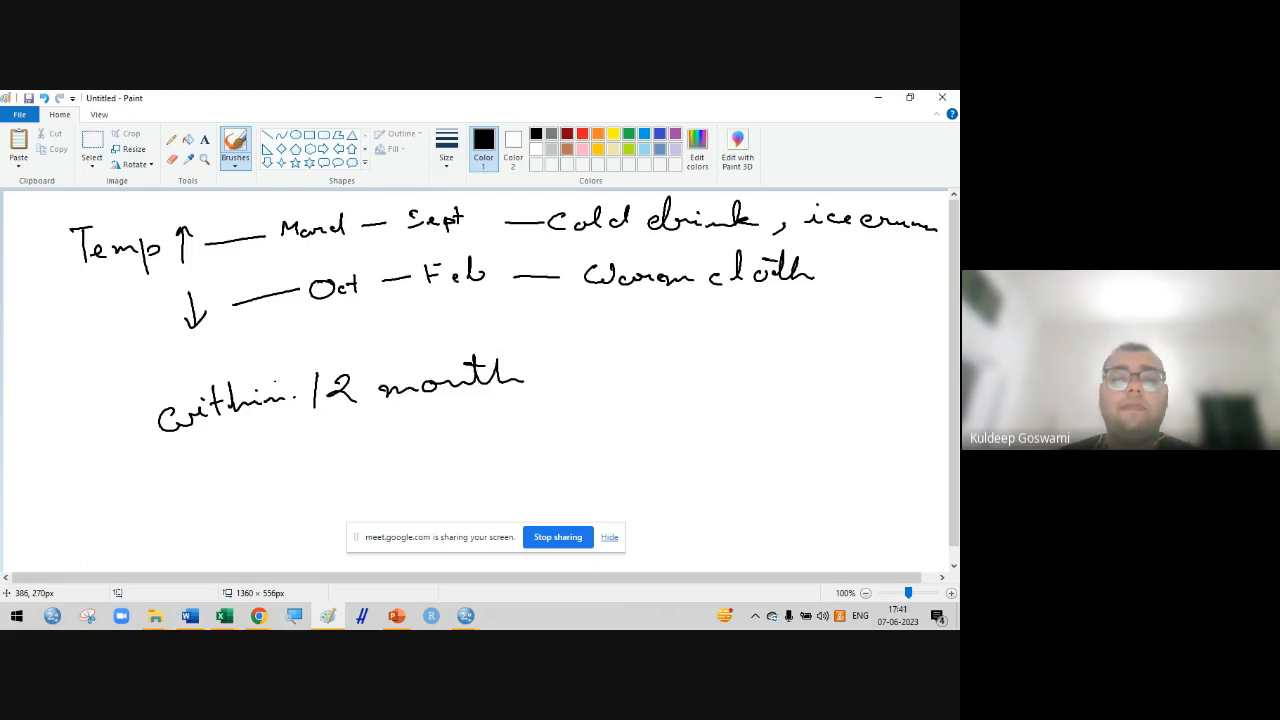
{"action": "mouse_move", "coordinate": [340, 455]}
{"action": "left_mouse_down"}
{"action": "mouse_move", "coordinate": [318, 478]}
{"action": "mouse_move", "coordinate": [408, 469]}
{"action": "mouse_move", "coordinate": [415, 457]}
{"action": "mouse_move", "coordinate": [413, 468]}
{"action": "left_mouse_up"}
{"action": "left_click_drag", "start_coordinate": [429, 460], "coordinate": [486, 456]}
{"action": "mouse_move", "coordinate": [486, 456]}
{"action": "left_mouse_down"}
{"action": "mouse_move", "coordinate": [500, 428]}
{"action": "mouse_move", "coordinate": [507, 458]}
{"action": "left_mouse_up"}
{"action": "mouse_move", "coordinate": [554, 442]}
{"action": "left_mouse_down"}
{"action": "mouse_move", "coordinate": [562, 457]}
{"action": "mouse_move", "coordinate": [622, 440]}
{"action": "mouse_move", "coordinate": [757, 440]}
{"action": "left_mouse_up"}
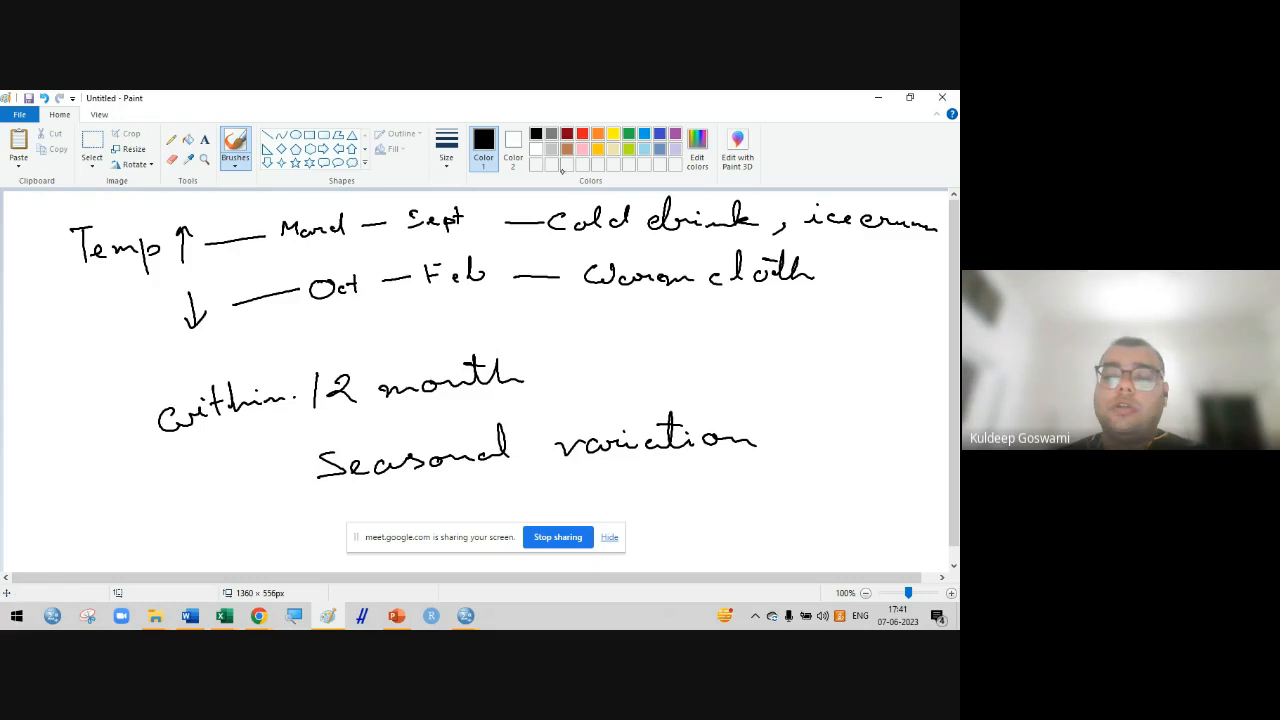
Write "Sea" above "Cycl", join them with a closing bracket, and write a double-underlined "Period" beside it
{"action": "left_click_drag", "start_coordinate": [625, 320], "coordinate": [602, 346]}
{"action": "left_click_drag", "start_coordinate": [629, 339], "coordinate": [667, 350]}
{"action": "mouse_move", "coordinate": [620, 366]}
{"action": "left_mouse_down"}
{"action": "mouse_move", "coordinate": [606, 390]}
{"action": "mouse_move", "coordinate": [656, 402]}
{"action": "mouse_move", "coordinate": [678, 382]}
{"action": "left_mouse_up"}
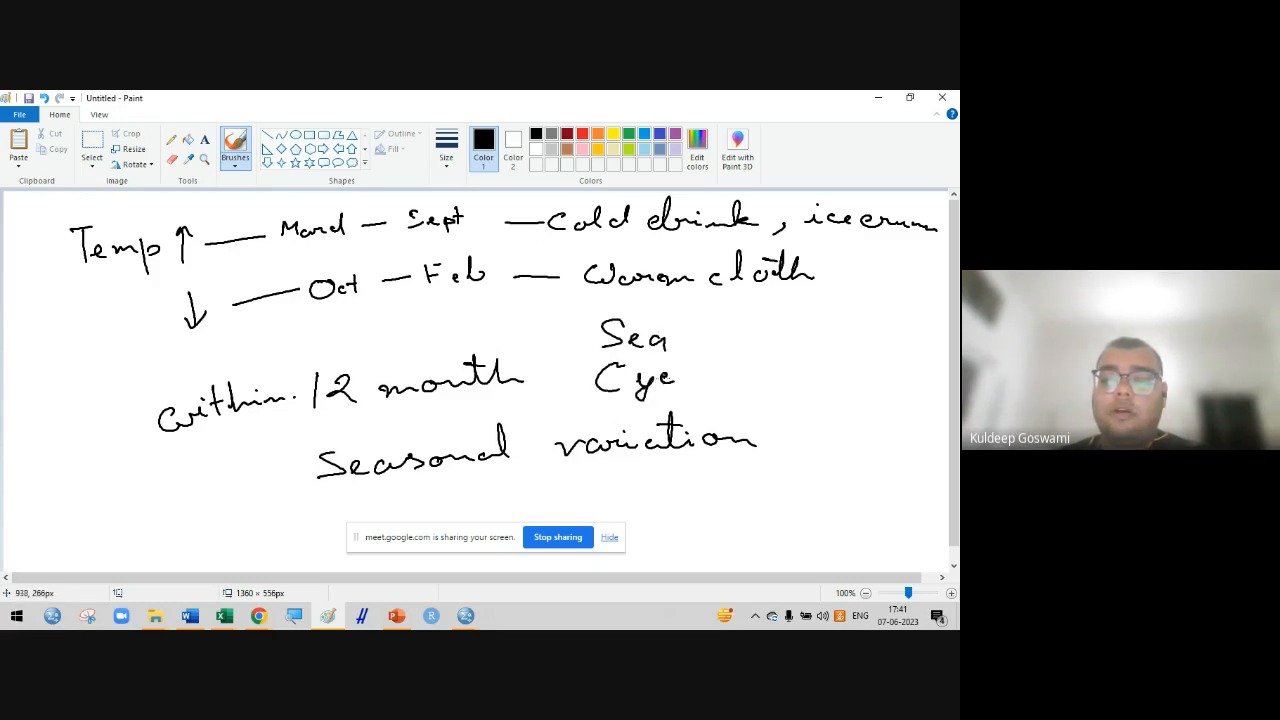
{"action": "mouse_move", "coordinate": [700, 326]}
{"action": "left_mouse_down"}
{"action": "mouse_move", "coordinate": [712, 358]}
{"action": "mouse_move", "coordinate": [698, 388]}
{"action": "left_mouse_up"}
{"action": "mouse_move", "coordinate": [744, 346]}
{"action": "left_mouse_down"}
{"action": "mouse_move", "coordinate": [746, 374]}
{"action": "mouse_move", "coordinate": [750, 358]}
{"action": "left_mouse_up"}
{"action": "left_click_drag", "start_coordinate": [764, 360], "coordinate": [872, 366]}
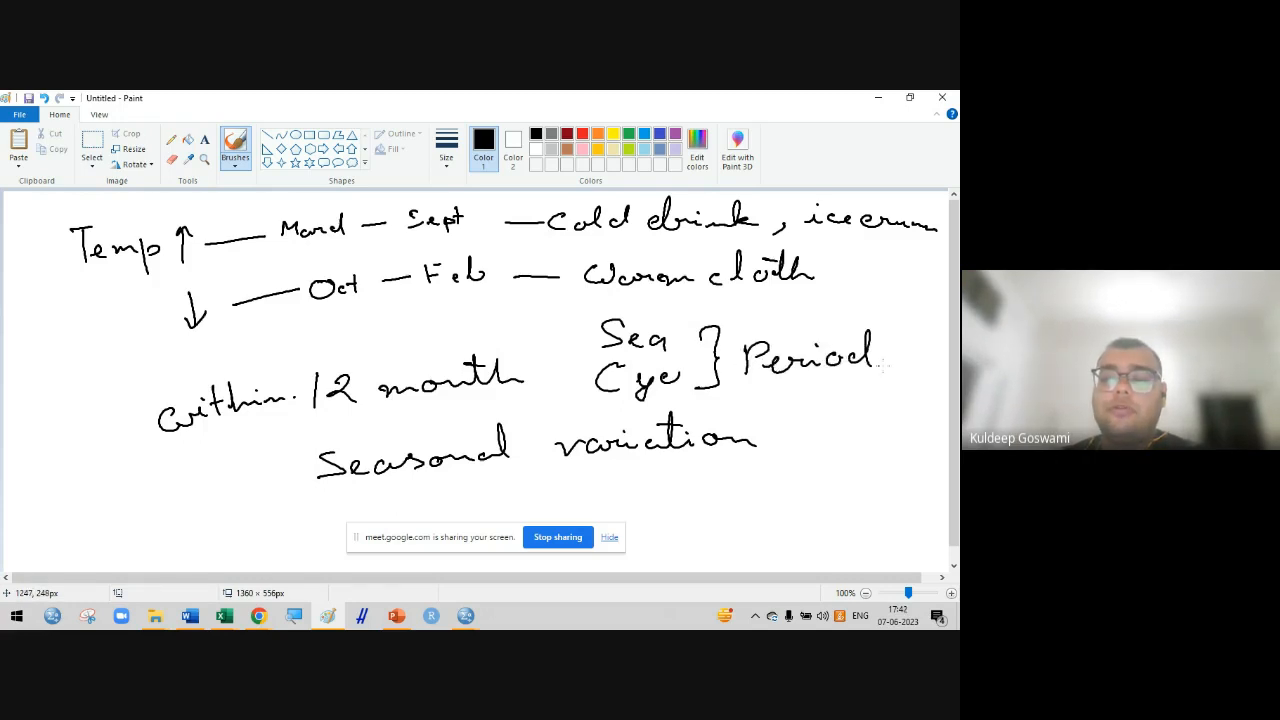
{"action": "left_click_drag", "start_coordinate": [777, 391], "coordinate": [896, 377]}
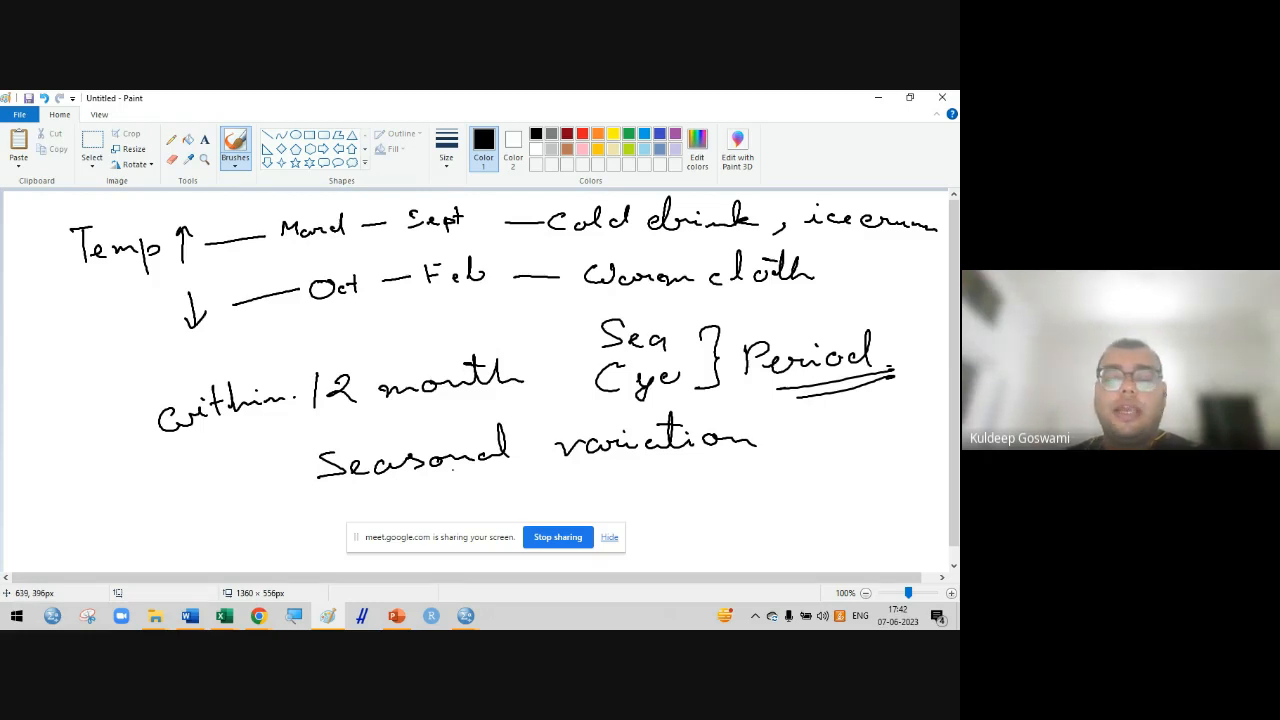
{"action": "mouse_move", "coordinate": [682, 377]}
{"action": "left_mouse_down"}
{"action": "mouse_move", "coordinate": [683, 352]}
{"action": "mouse_move", "coordinate": [712, 386]}
{"action": "left_mouse_up"}
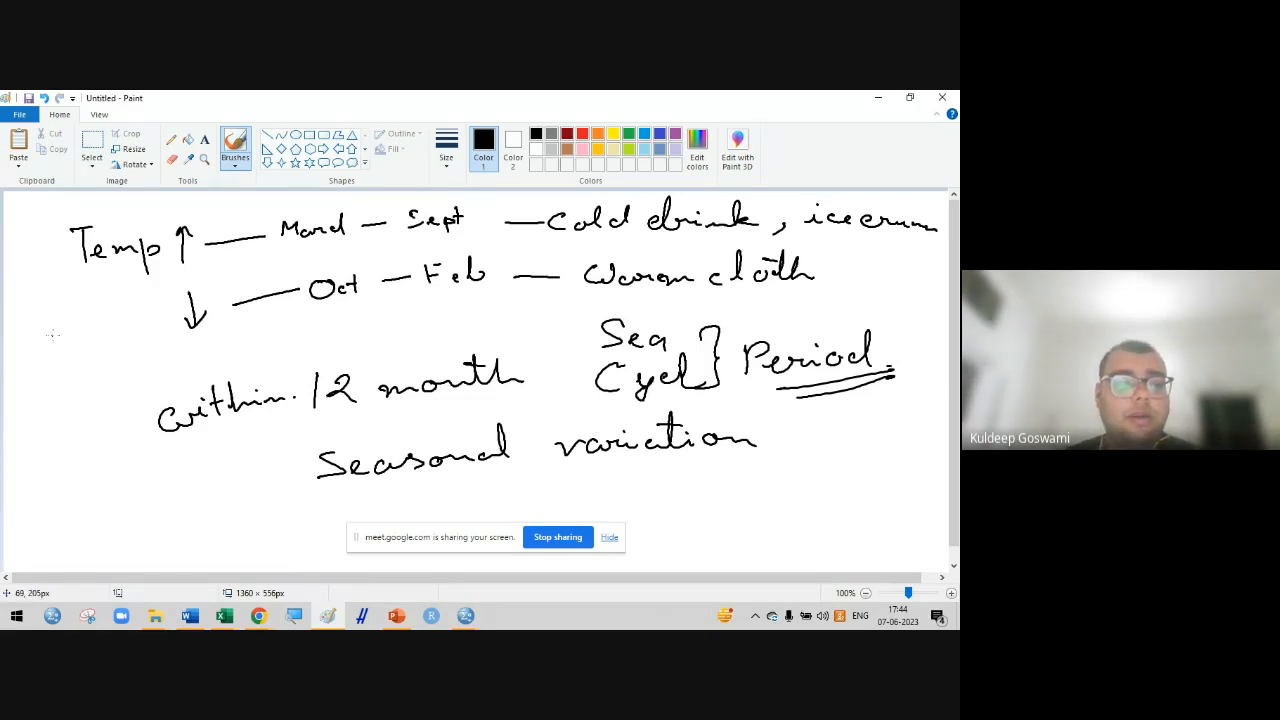
Write the questions "Trend?", "Cyclical?" and "Seasonal?" one below another beside the "within 12 month" note
{"action": "left_click_drag", "start_coordinate": [50, 332], "coordinate": [74, 332]}
{"action": "mouse_move", "coordinate": [61, 334]}
{"action": "left_mouse_down"}
{"action": "mouse_move", "coordinate": [62, 366]}
{"action": "mouse_move", "coordinate": [84, 349]}
{"action": "mouse_move", "coordinate": [147, 346]}
{"action": "left_mouse_up"}
{"action": "left_click", "coordinate": [147, 356]}
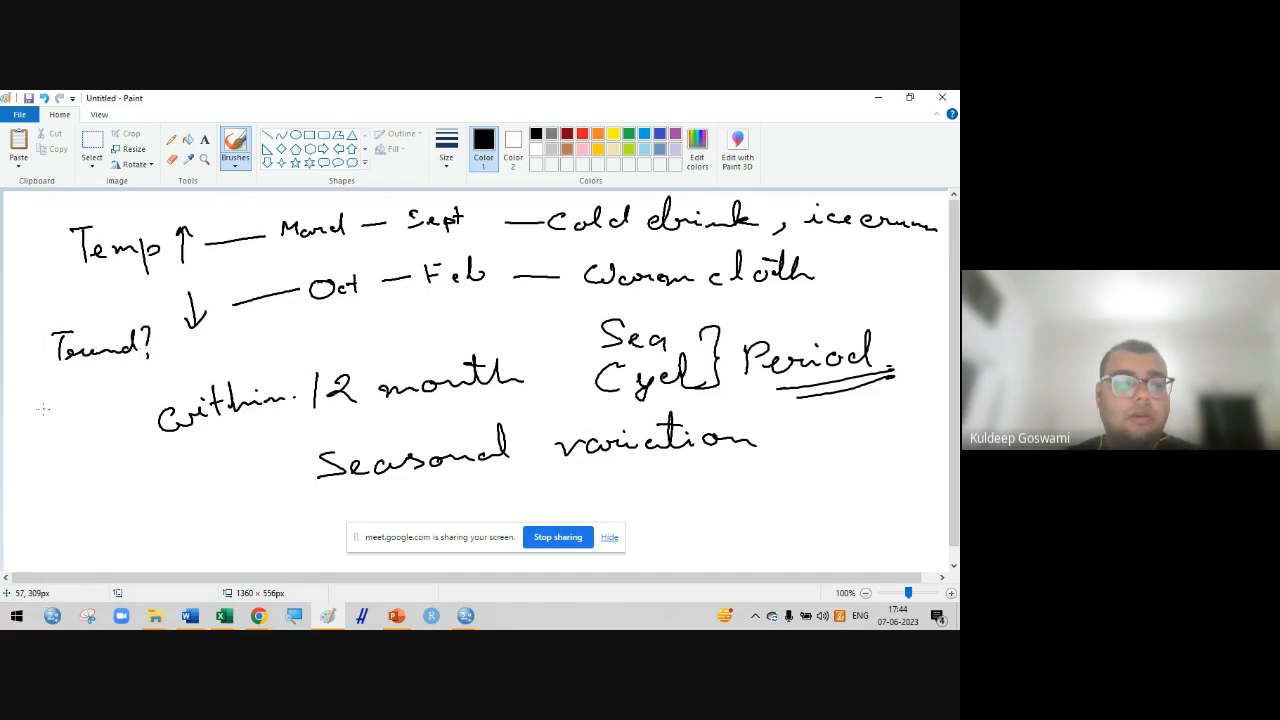
{"action": "mouse_move", "coordinate": [56, 383]}
{"action": "left_mouse_down"}
{"action": "mouse_move", "coordinate": [68, 398]}
{"action": "mouse_move", "coordinate": [142, 395]}
{"action": "mouse_move", "coordinate": [146, 375]}
{"action": "mouse_move", "coordinate": [153, 392]}
{"action": "left_mouse_up"}
{"action": "mouse_move", "coordinate": [60, 444]}
{"action": "left_mouse_down"}
{"action": "mouse_move", "coordinate": [41, 465]}
{"action": "mouse_move", "coordinate": [135, 452]}
{"action": "mouse_move", "coordinate": [167, 430]}
{"action": "mouse_move", "coordinate": [193, 452]}
{"action": "left_mouse_up"}
{"action": "left_click", "coordinate": [193, 452]}
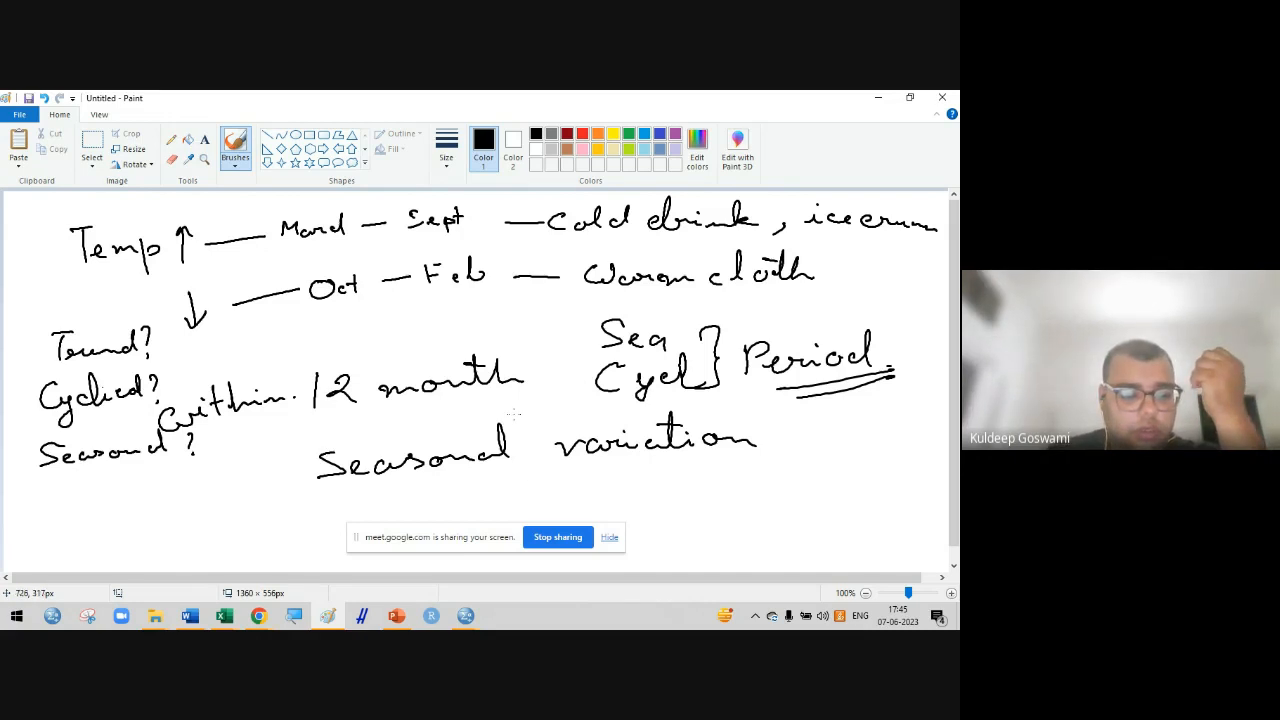
Look at the rainfall workbook in Excel, hide the screen-sharing notice, and return to Paint
{"action": "mouse_move", "coordinate": [225, 622]}
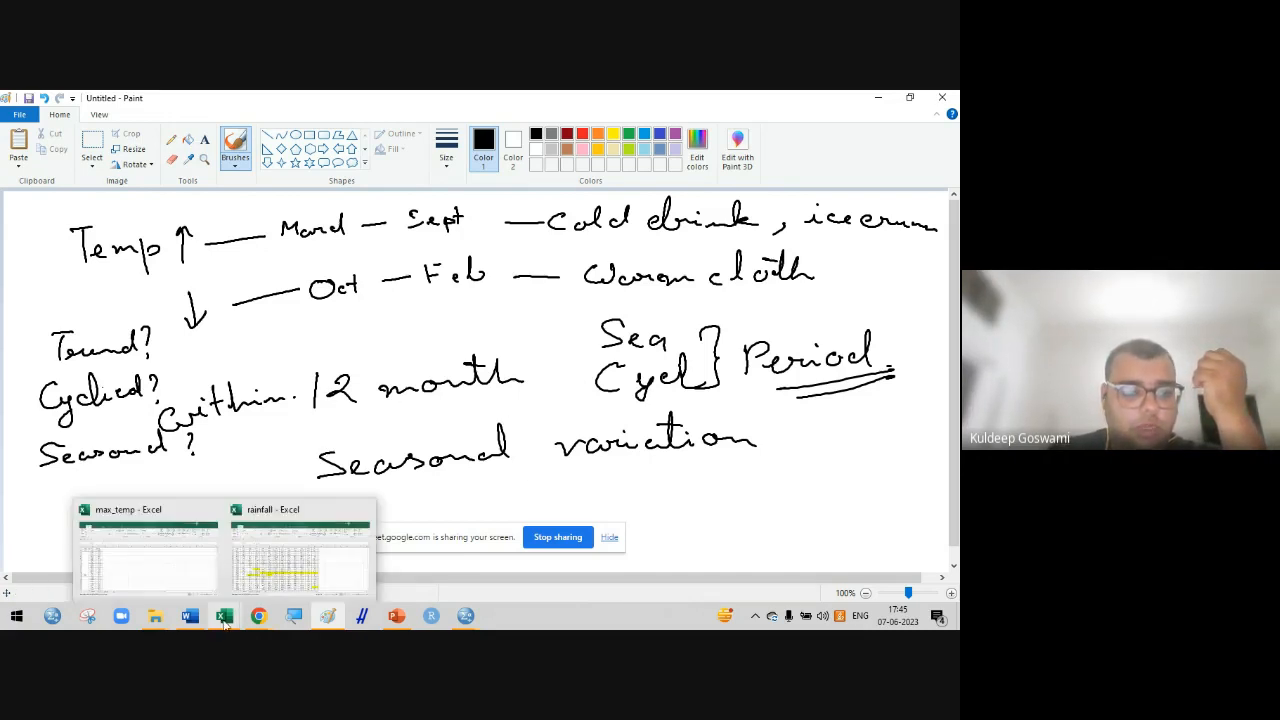
{"action": "left_click", "coordinate": [283, 592]}
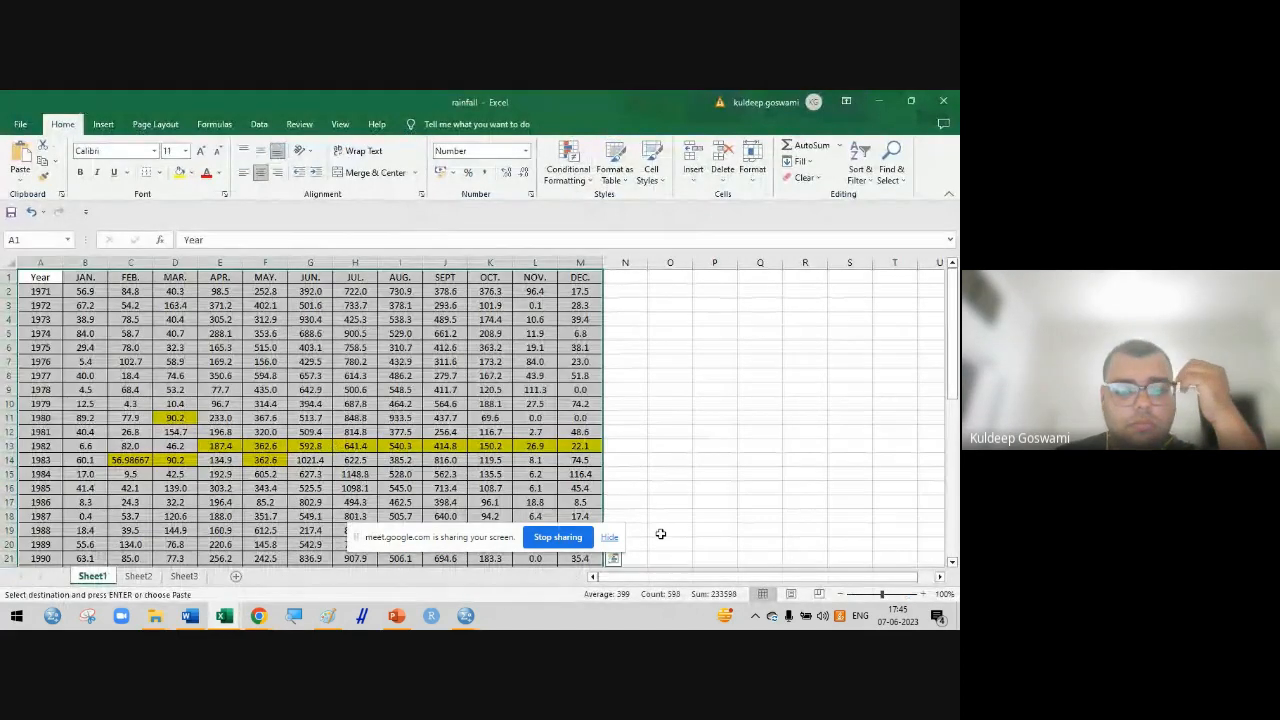
{"action": "left_click", "coordinate": [607, 538]}
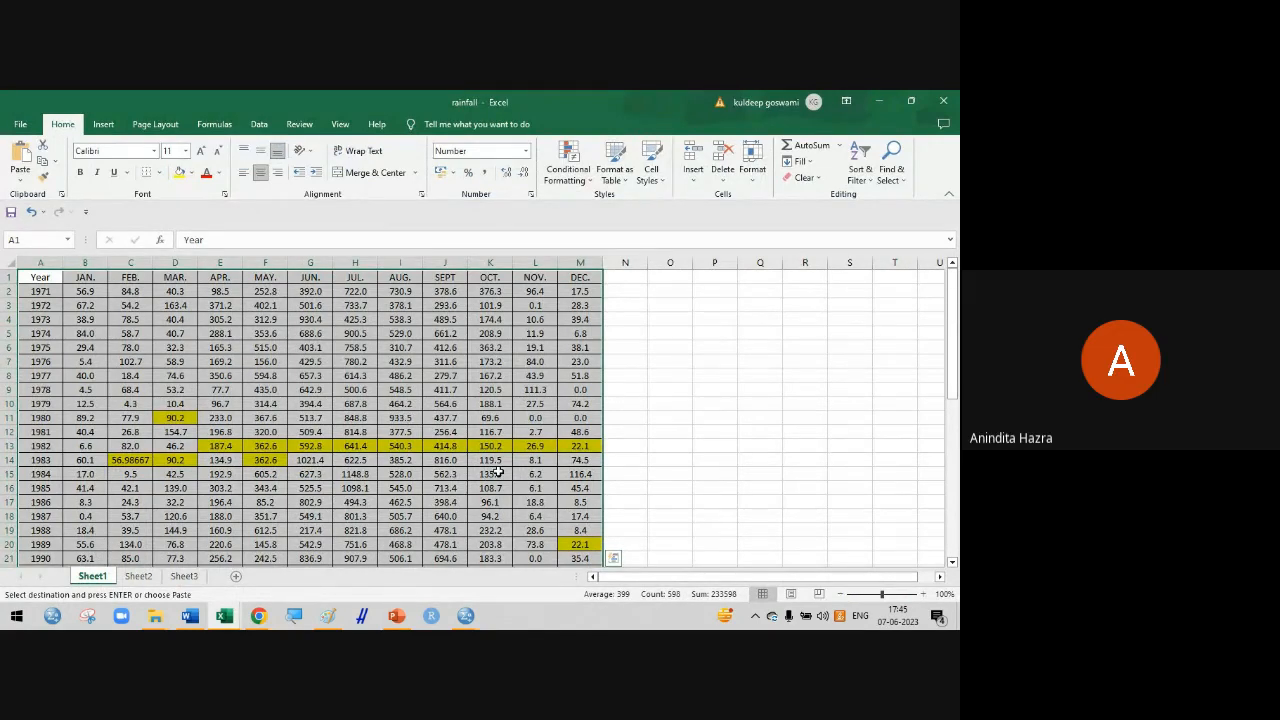
{"action": "left_click", "coordinate": [335, 619]}
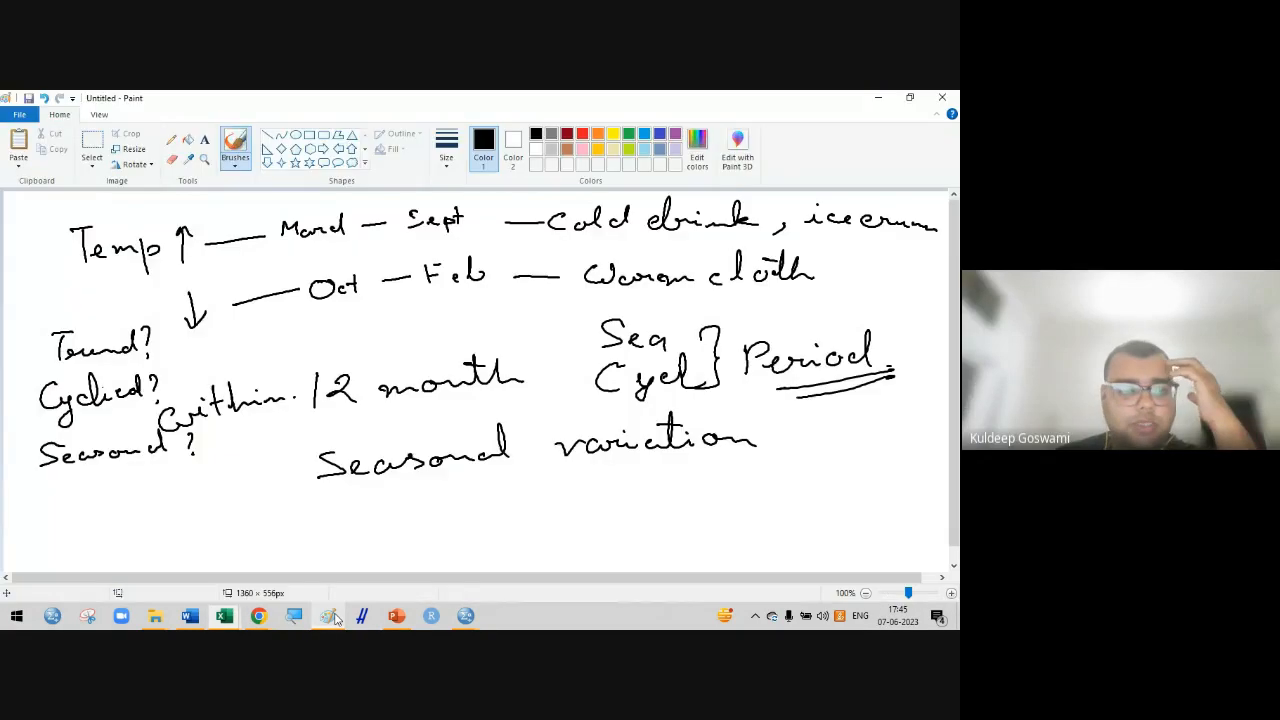
Start a blank drawing without saving the old notes, and sketch two graph axes with a wave-shaped curve
{"action": "left_click", "coordinate": [17, 115]}
{"action": "left_click", "coordinate": [63, 142]}
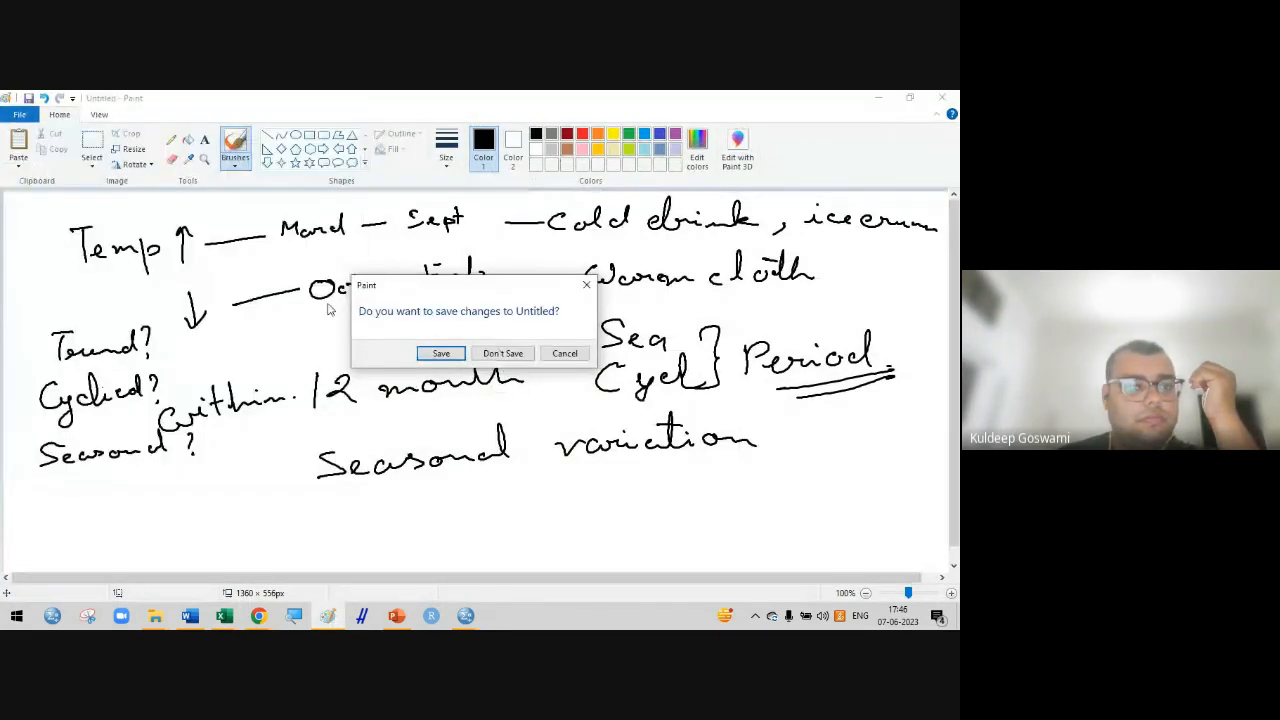
{"action": "left_click", "coordinate": [507, 354]}
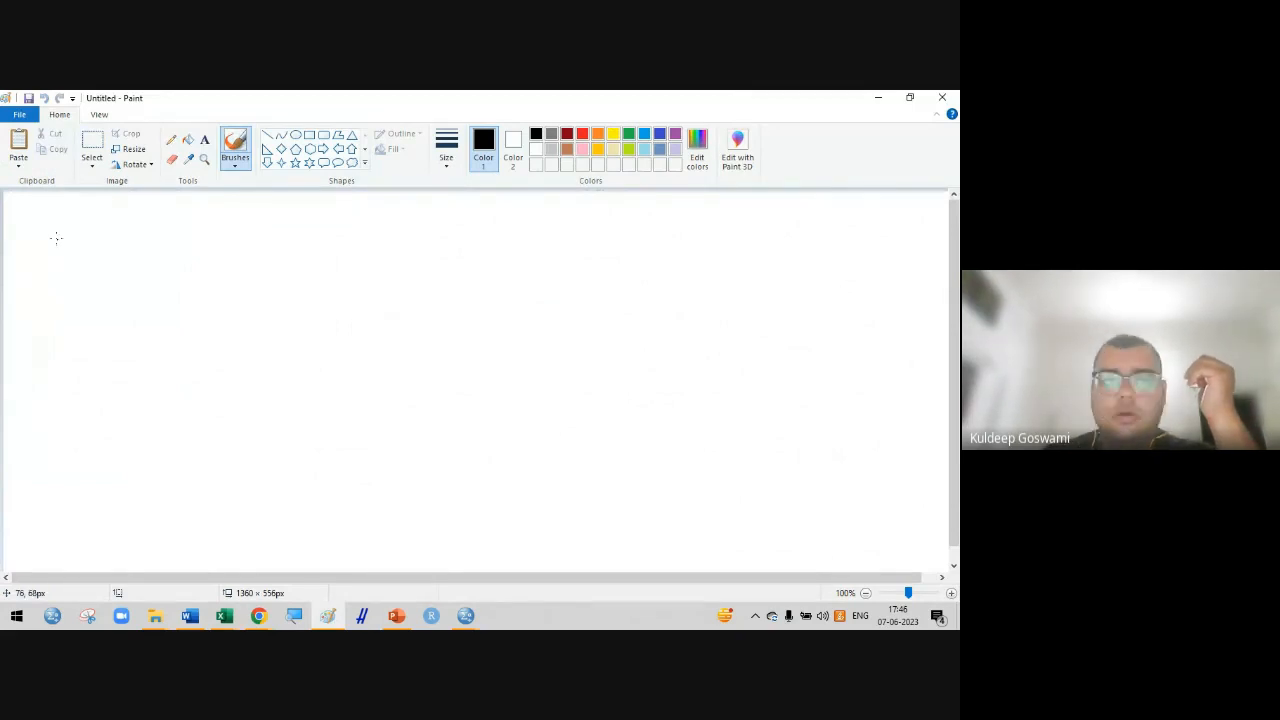
{"action": "mouse_move", "coordinate": [97, 214]}
{"action": "left_mouse_down"}
{"action": "mouse_move", "coordinate": [104, 405]}
{"action": "mouse_move", "coordinate": [452, 371]}
{"action": "left_mouse_up"}
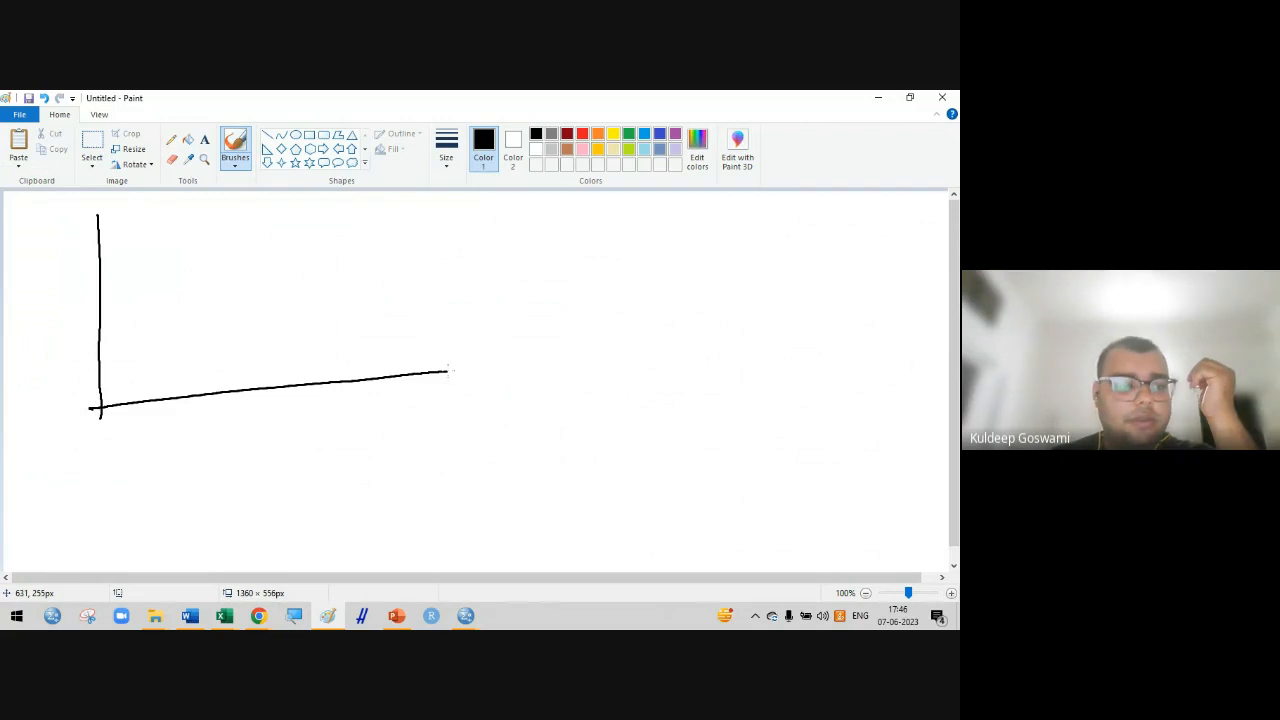
{"action": "mouse_move", "coordinate": [131, 295]}
{"action": "left_mouse_down"}
{"action": "mouse_move", "coordinate": [200, 330]}
{"action": "mouse_move", "coordinate": [276, 295]}
{"action": "mouse_move", "coordinate": [306, 243]}
{"action": "left_mouse_up"}
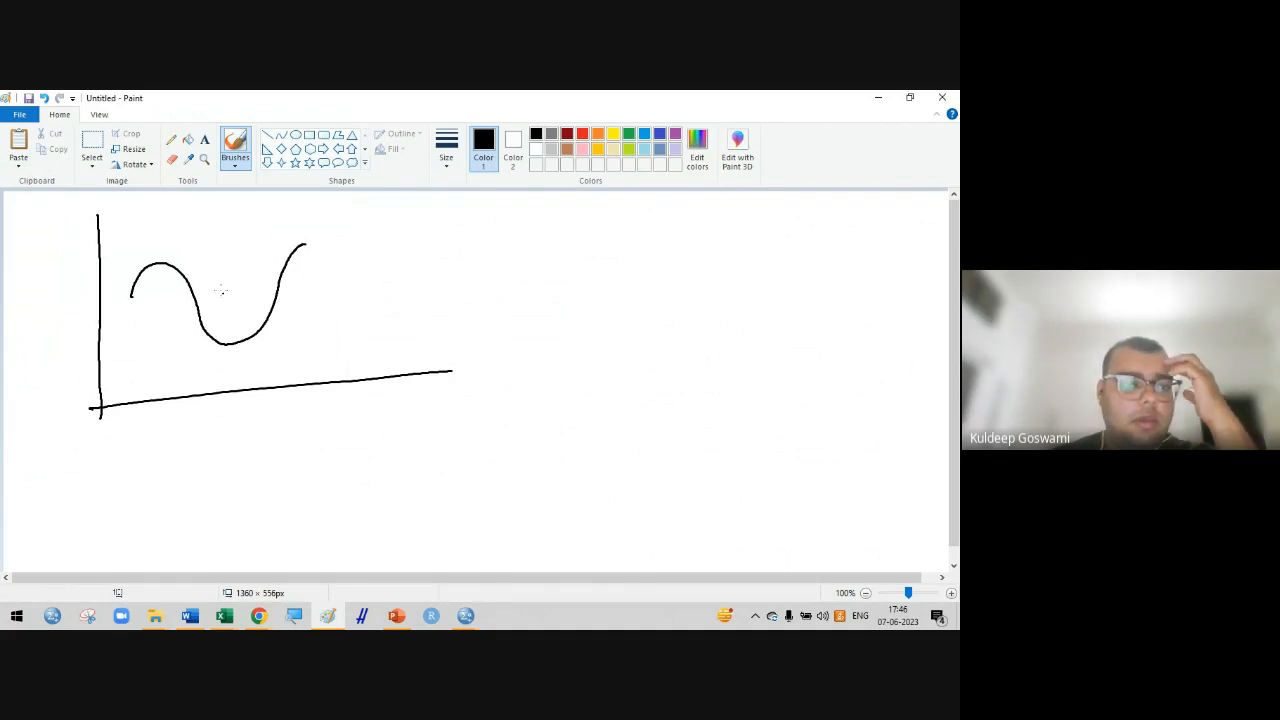
Mark the wave's first peak, trough and upper end with short vertical strokes, and label the first mark "Begining"
{"action": "left_click", "coordinate": [149, 249]}
{"action": "left_click_drag", "start_coordinate": [149, 249], "coordinate": [150, 276]}
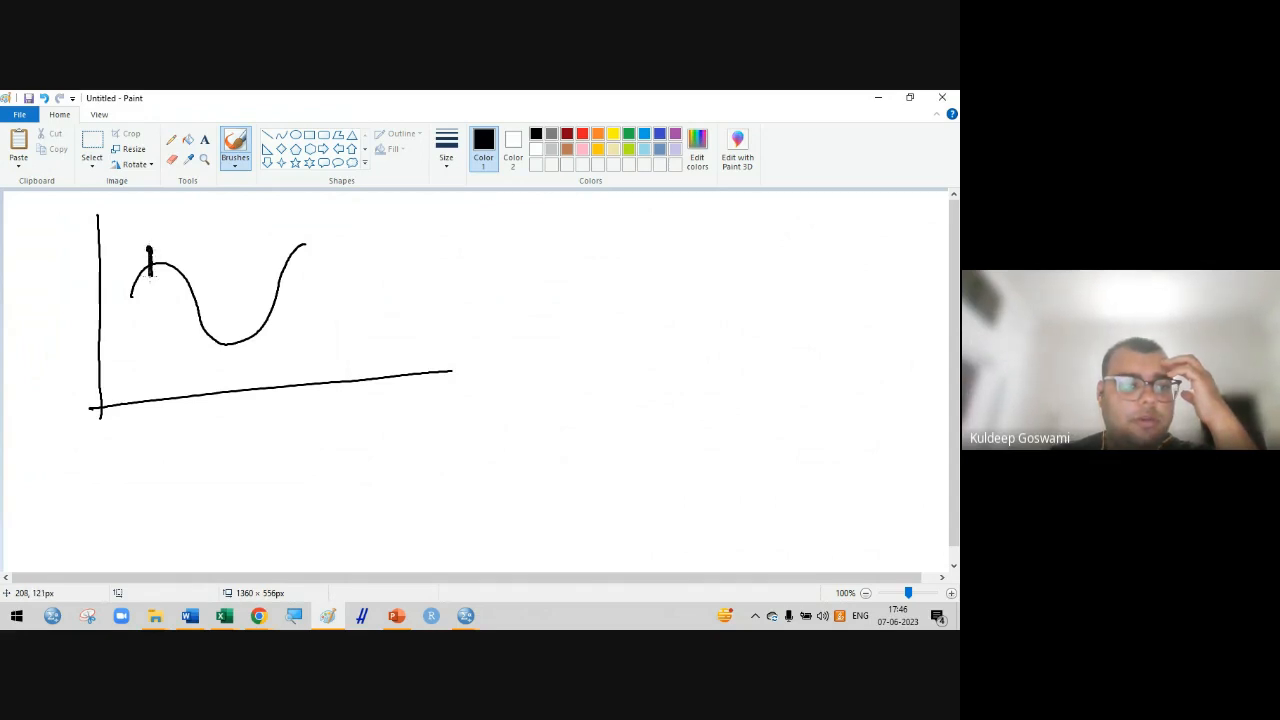
{"action": "left_click_drag", "start_coordinate": [234, 341], "coordinate": [234, 358]}
{"action": "left_click_drag", "start_coordinate": [303, 231], "coordinate": [304, 258]}
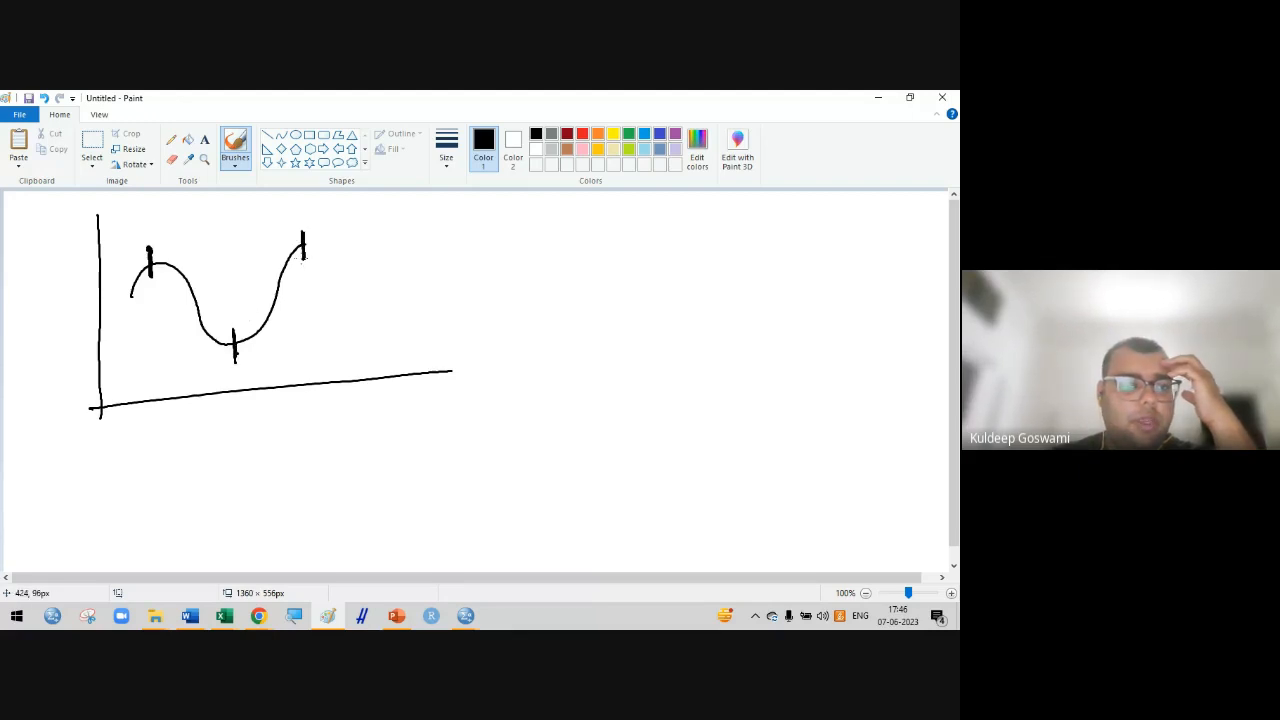
{"action": "mouse_move", "coordinate": [123, 222]}
{"action": "left_mouse_down"}
{"action": "mouse_move", "coordinate": [124, 244]}
{"action": "mouse_move", "coordinate": [125, 230]}
{"action": "mouse_move", "coordinate": [124, 243]}
{"action": "mouse_move", "coordinate": [157, 222]}
{"action": "mouse_move", "coordinate": [181, 226]}
{"action": "left_mouse_up"}
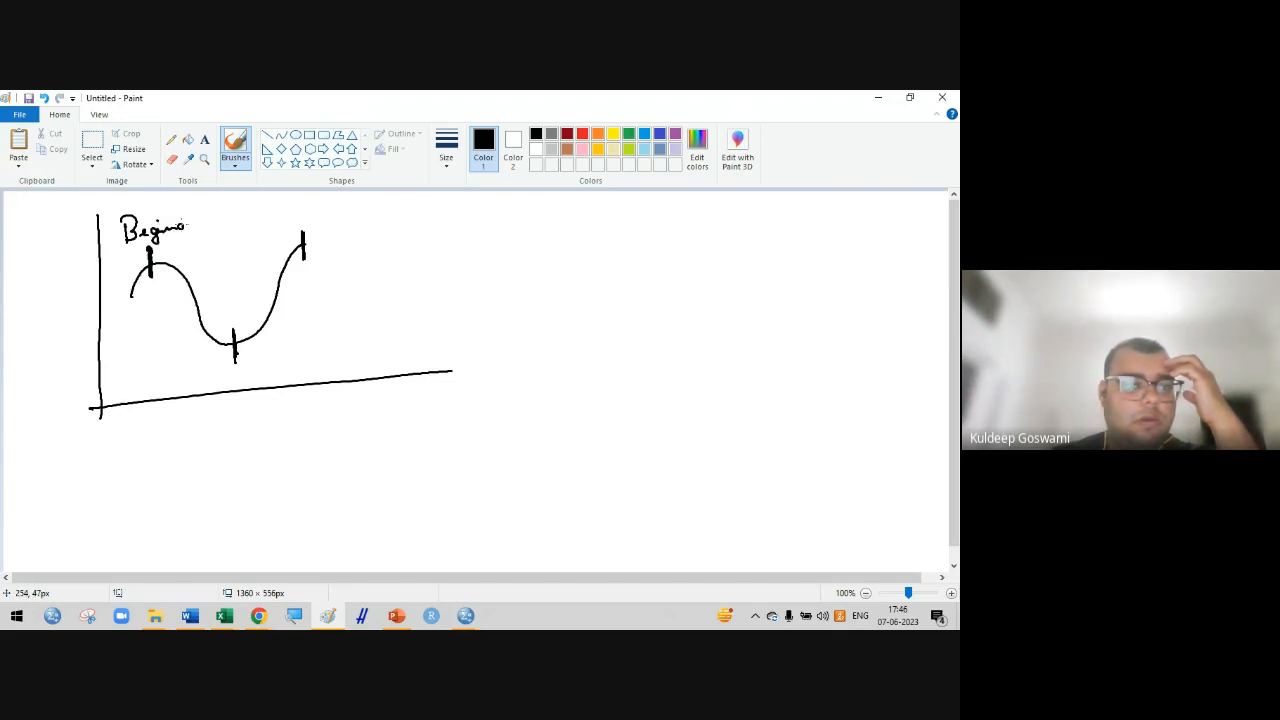
{"action": "mouse_move", "coordinate": [180, 229]}
{"action": "left_mouse_down"}
{"action": "mouse_move", "coordinate": [204, 221]}
{"action": "mouse_move", "coordinate": [206, 241]}
{"action": "left_mouse_up"}
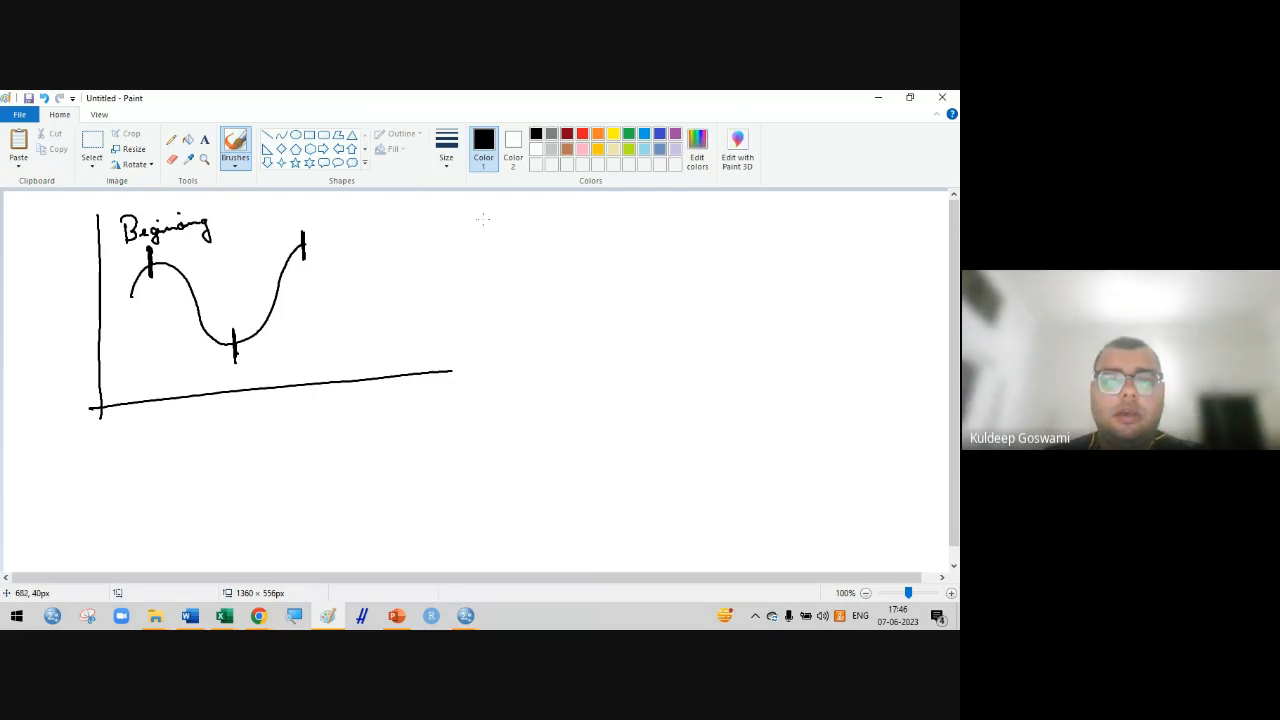
Write the heading "Suzuki" with the row "2018 — 50,000 car", and point an arrow labelled 50000 at the curve's first peak
{"action": "mouse_move", "coordinate": [482, 219]}
{"action": "left_mouse_down"}
{"action": "mouse_move", "coordinate": [479, 237]}
{"action": "mouse_move", "coordinate": [587, 227]}
{"action": "left_mouse_up"}
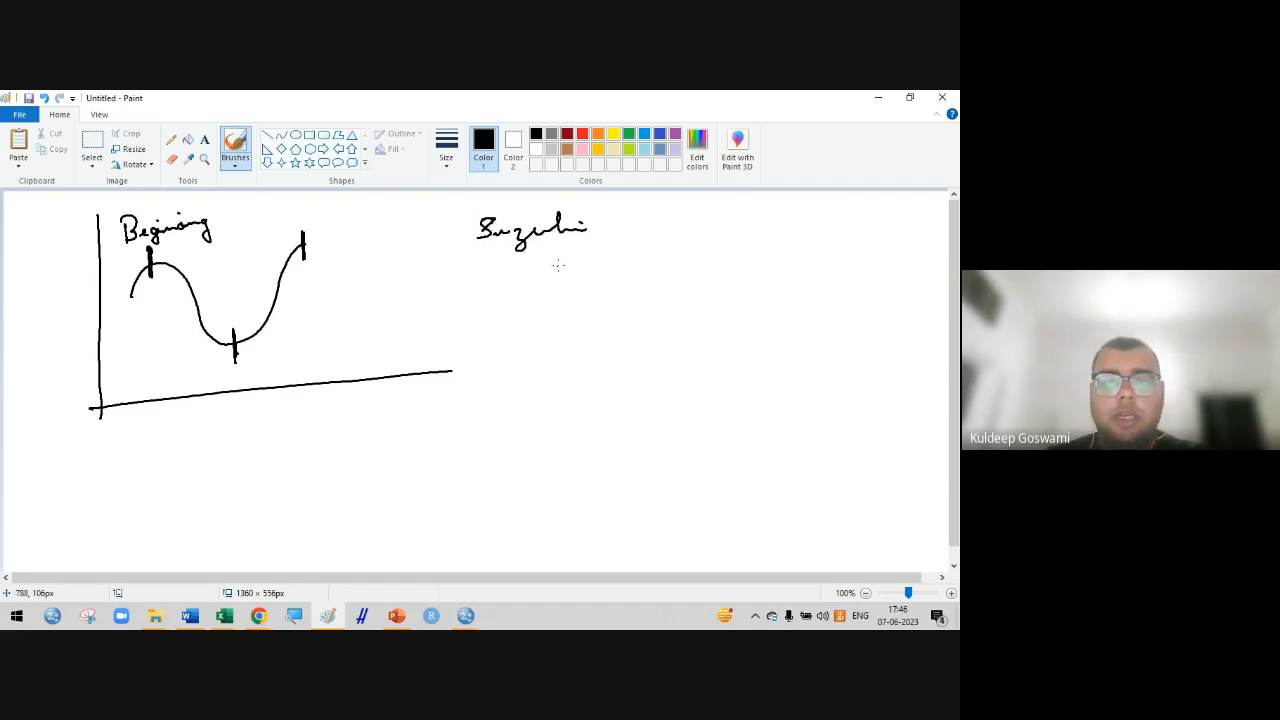
{"action": "mouse_move", "coordinate": [566, 266]}
{"action": "left_mouse_down"}
{"action": "mouse_move", "coordinate": [569, 288]}
{"action": "mouse_move", "coordinate": [590, 287]}
{"action": "left_mouse_up"}
{"action": "left_click_drag", "start_coordinate": [603, 266], "coordinate": [603, 285]}
{"action": "left_click_drag", "start_coordinate": [622, 264], "coordinate": [687, 273]}
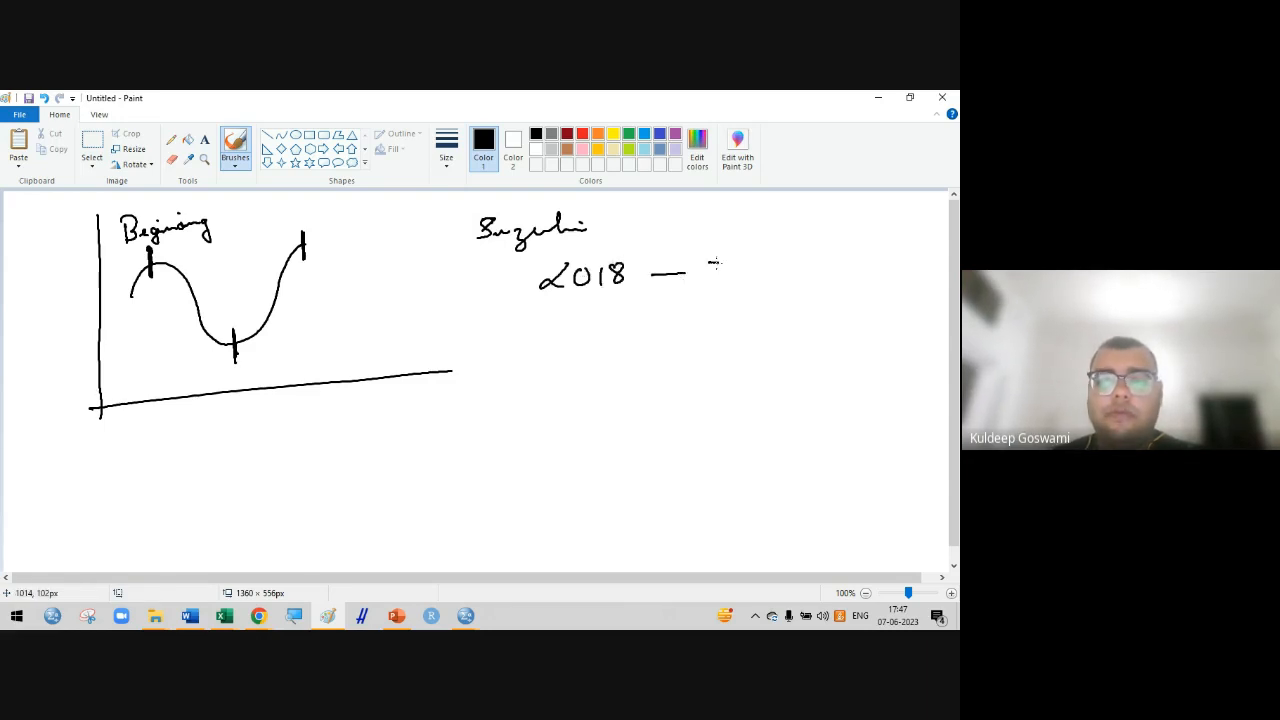
{"action": "left_click_drag", "start_coordinate": [714, 263], "coordinate": [700, 278]}
{"action": "left_click_drag", "start_coordinate": [742, 264], "coordinate": [818, 263]}
{"action": "left_click_drag", "start_coordinate": [743, 278], "coordinate": [739, 288]}
{"action": "mouse_move", "coordinate": [853, 260]}
{"action": "left_mouse_down"}
{"action": "mouse_move", "coordinate": [852, 271]}
{"action": "mouse_move", "coordinate": [892, 262]}
{"action": "left_mouse_up"}
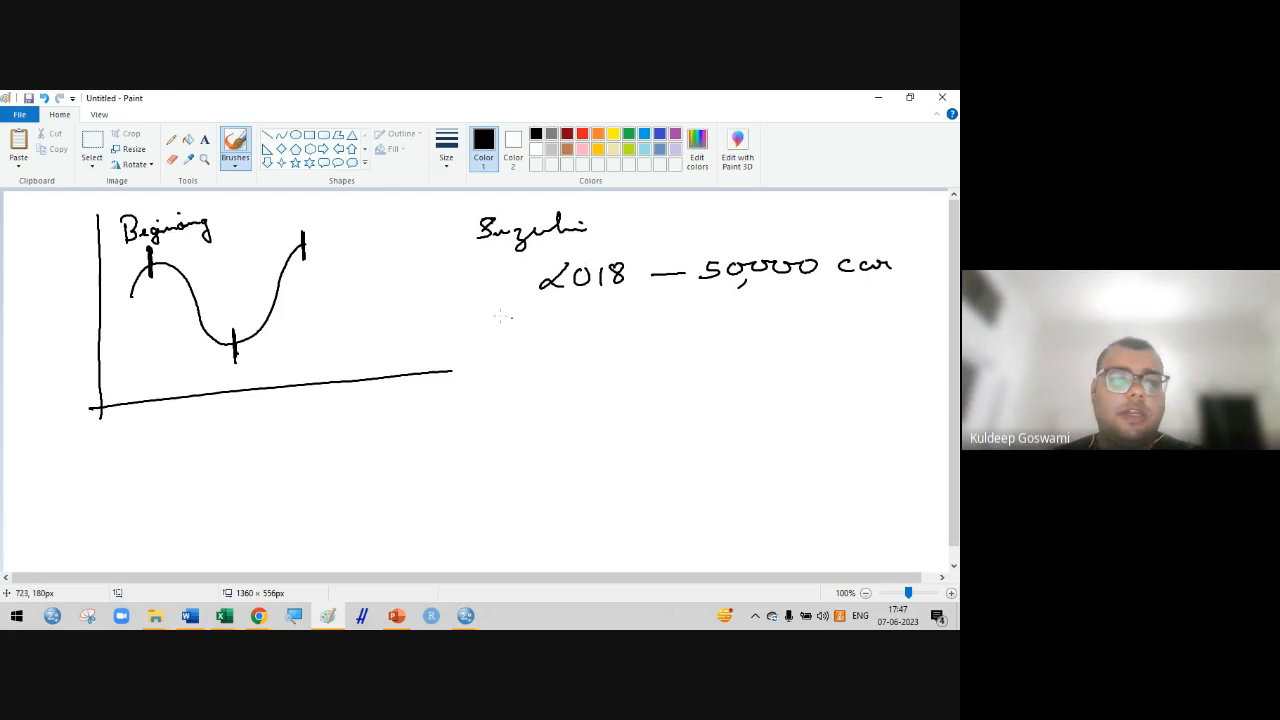
{"action": "left_click_drag", "start_coordinate": [165, 253], "coordinate": [265, 230]}
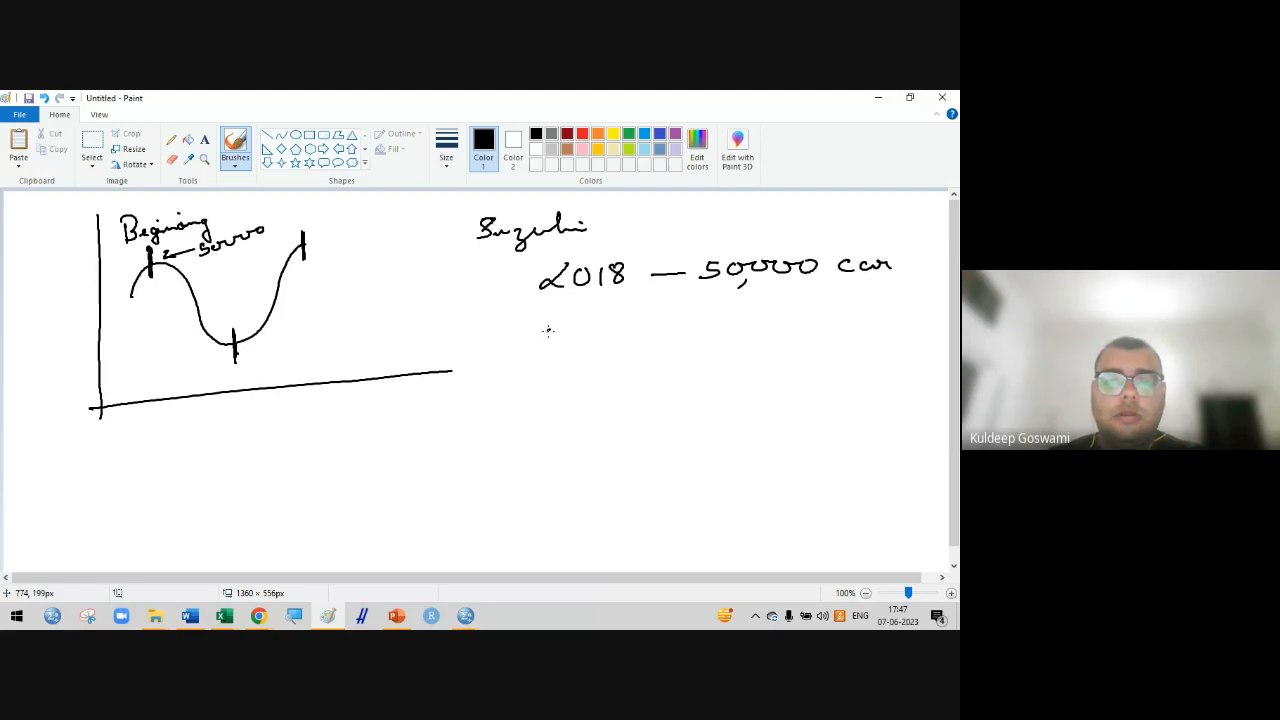
List the years 2019, 2020, 2021 and 2022 one below another under the 2018 row
{"action": "mouse_move", "coordinate": [538, 331]}
{"action": "left_mouse_down"}
{"action": "mouse_move", "coordinate": [562, 349]}
{"action": "mouse_move", "coordinate": [575, 329]}
{"action": "mouse_move", "coordinate": [595, 349]}
{"action": "left_mouse_up"}
{"action": "left_click_drag", "start_coordinate": [623, 329], "coordinate": [626, 349]}
{"action": "mouse_move", "coordinate": [541, 385]}
{"action": "left_mouse_down"}
{"action": "mouse_move", "coordinate": [540, 399]}
{"action": "mouse_move", "coordinate": [558, 400]}
{"action": "left_mouse_up"}
{"action": "mouse_move", "coordinate": [578, 384]}
{"action": "left_mouse_down"}
{"action": "mouse_move", "coordinate": [572, 398]}
{"action": "mouse_move", "coordinate": [586, 386]}
{"action": "mouse_move", "coordinate": [610, 396]}
{"action": "left_mouse_up"}
{"action": "mouse_move", "coordinate": [620, 378]}
{"action": "left_mouse_down"}
{"action": "mouse_move", "coordinate": [638, 390]}
{"action": "mouse_move", "coordinate": [628, 377]}
{"action": "left_mouse_up"}
{"action": "mouse_move", "coordinate": [536, 436]}
{"action": "left_mouse_down"}
{"action": "mouse_move", "coordinate": [555, 449]}
{"action": "mouse_move", "coordinate": [594, 433]}
{"action": "mouse_move", "coordinate": [618, 444]}
{"action": "left_mouse_up"}
{"action": "left_click_drag", "start_coordinate": [630, 424], "coordinate": [630, 443]}
{"action": "left_click_drag", "start_coordinate": [548, 468], "coordinate": [570, 485]}
{"action": "left_click_drag", "start_coordinate": [584, 470], "coordinate": [626, 477]}
{"action": "left_click_drag", "start_coordinate": [636, 463], "coordinate": [650, 475]}
Enclose the years 2019–2021 in a brace headed "Later", and label the brace with a double-underlined "Covid 19"
{"action": "mouse_move", "coordinate": [526, 334]}
{"action": "left_mouse_down"}
{"action": "mouse_move", "coordinate": [519, 409]}
{"action": "mouse_move", "coordinate": [532, 438]}
{"action": "left_mouse_up"}
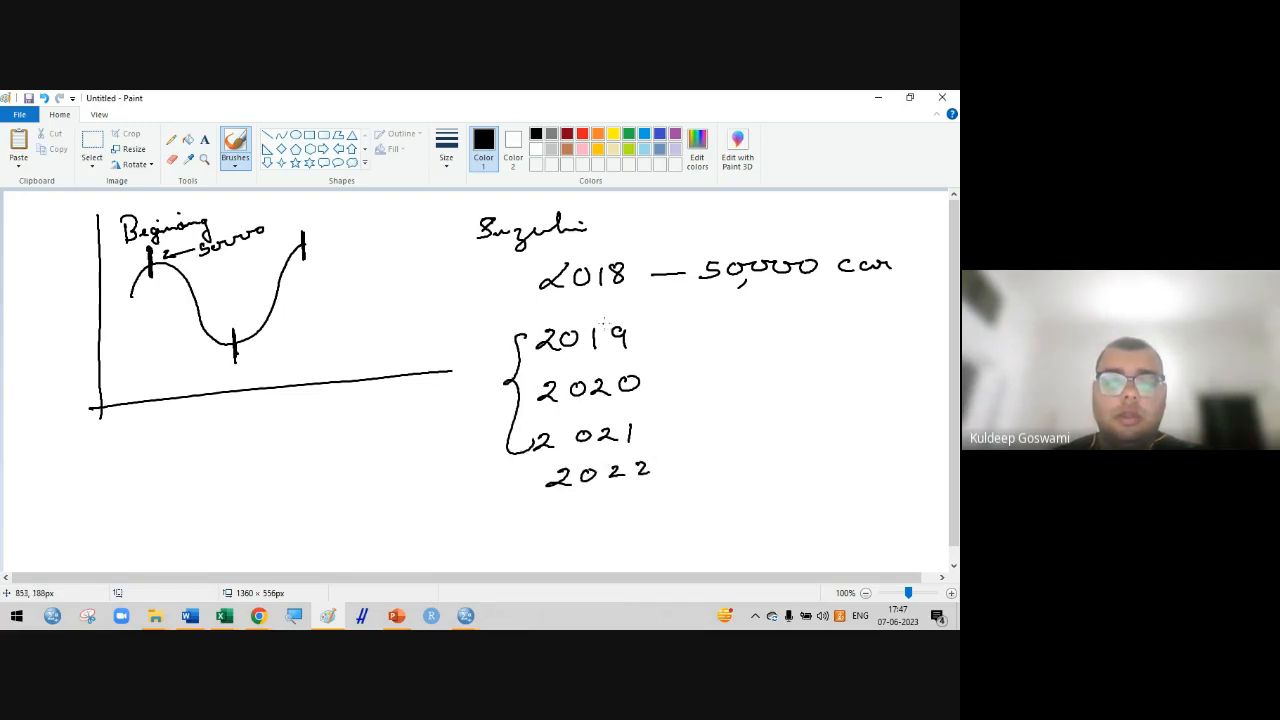
{"action": "left_click_drag", "start_coordinate": [517, 309], "coordinate": [530, 327]}
{"action": "left_click_drag", "start_coordinate": [538, 318], "coordinate": [582, 316]}
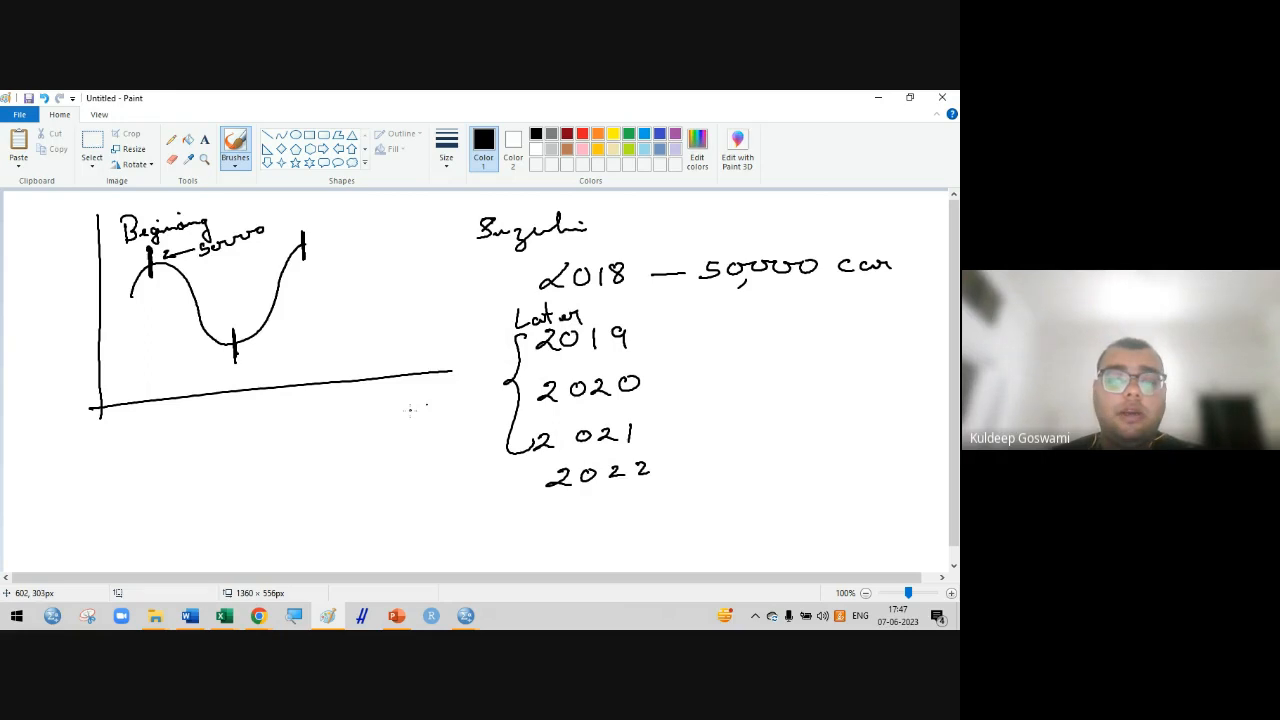
{"action": "left_click_drag", "start_coordinate": [418, 402], "coordinate": [420, 420]}
{"action": "left_click_drag", "start_coordinate": [427, 412], "coordinate": [492, 376]}
{"action": "left_click_drag", "start_coordinate": [450, 425], "coordinate": [466, 444]}
{"action": "left_click_drag", "start_coordinate": [428, 458], "coordinate": [485, 440]}
{"action": "left_click_drag", "start_coordinate": [430, 461], "coordinate": [499, 438]}
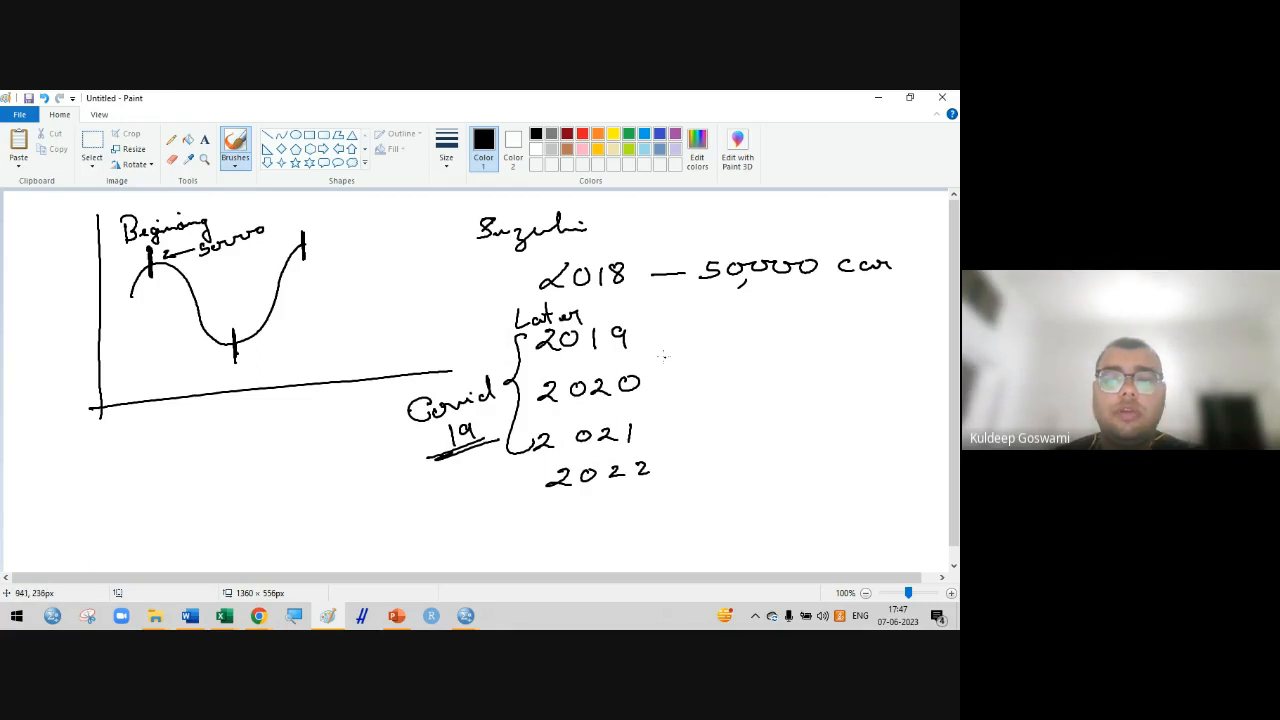
Draw a dash after 2020, and label the curve's first peak 2018 and its falling section 2019
{"action": "left_click_drag", "start_coordinate": [666, 369], "coordinate": [697, 367]}
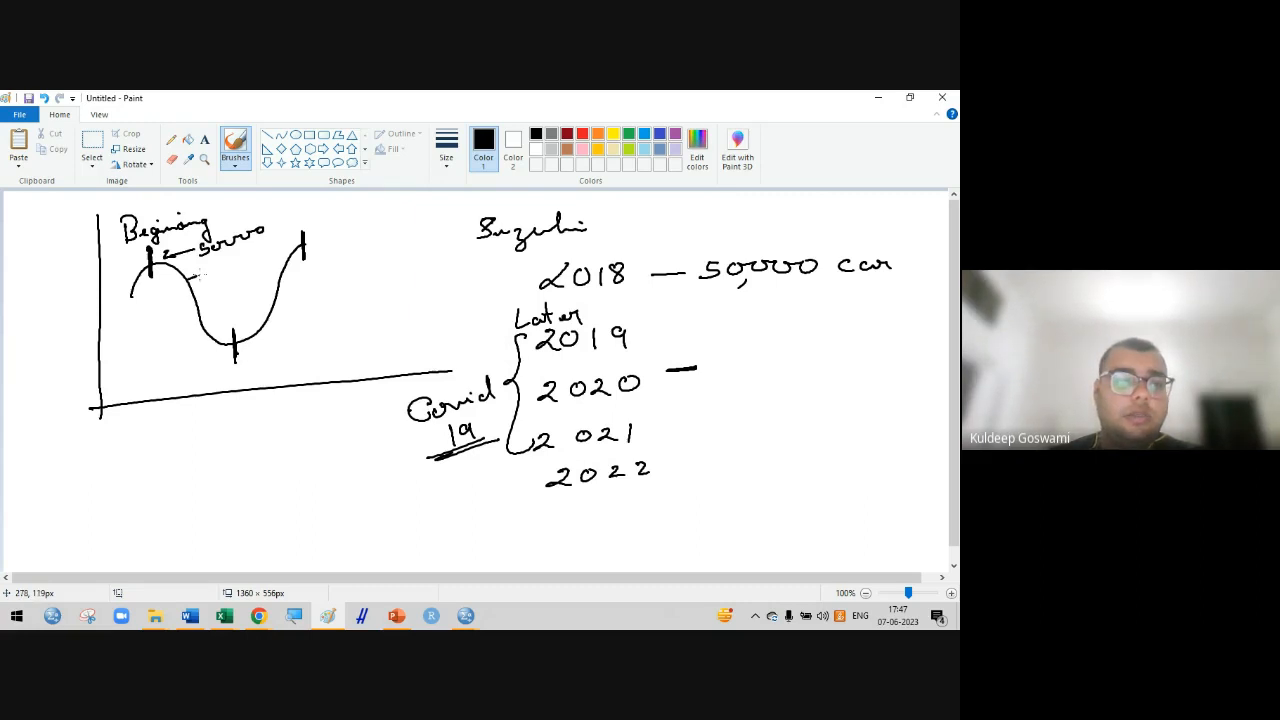
{"action": "left_click", "coordinate": [157, 298]}
{"action": "left_click_drag", "start_coordinate": [115, 267], "coordinate": [125, 274]}
{"action": "left_click_drag", "start_coordinate": [130, 263], "coordinate": [131, 263]}
{"action": "mouse_move", "coordinate": [136, 257]}
{"action": "left_mouse_down"}
{"action": "mouse_move", "coordinate": [139, 268]}
{"action": "mouse_move", "coordinate": [147, 253]}
{"action": "left_mouse_up"}
{"action": "left_click_drag", "start_coordinate": [152, 299], "coordinate": [183, 297]}
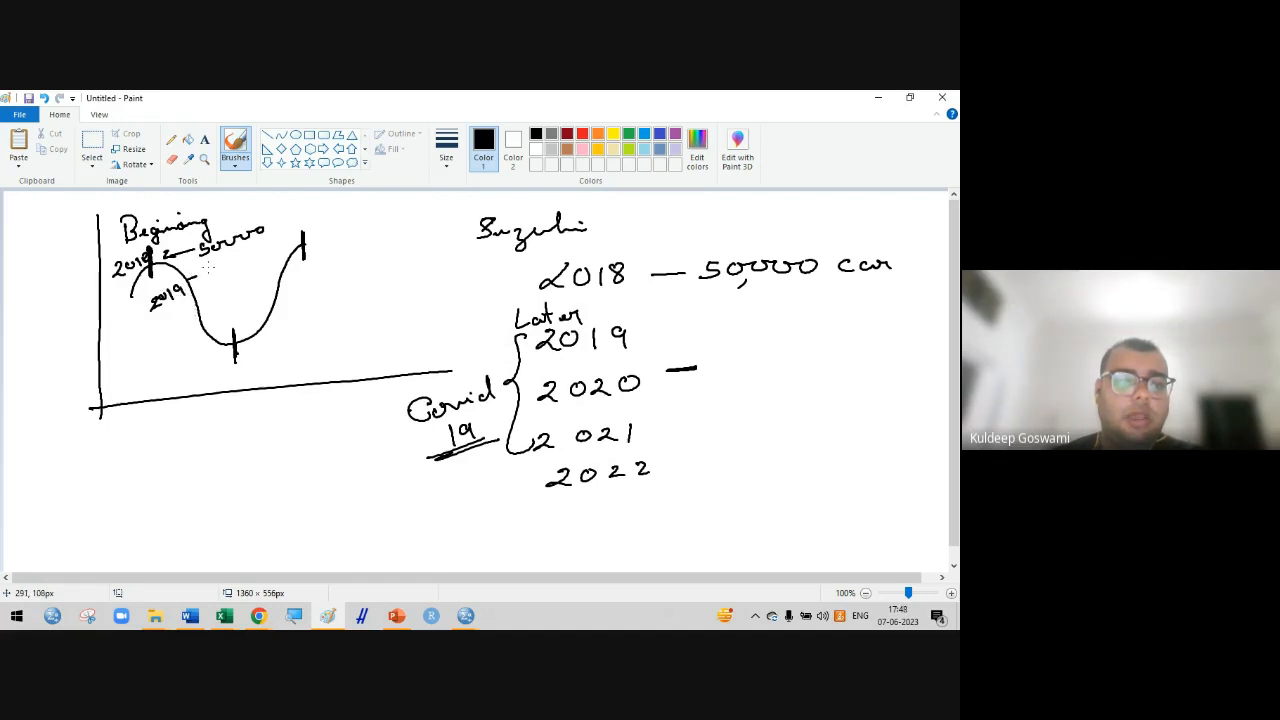
Extend the 2019 row with a dash, the sales figure 47,000 and a short trailing stroke
{"action": "left_click_drag", "start_coordinate": [683, 336], "coordinate": [738, 332]}
{"action": "mouse_move", "coordinate": [734, 320]}
{"action": "left_mouse_down"}
{"action": "mouse_move", "coordinate": [733, 342]}
{"action": "mouse_move", "coordinate": [779, 320]}
{"action": "left_mouse_up"}
{"action": "left_click_drag", "start_coordinate": [807, 317], "coordinate": [834, 320]}
{"action": "left_click_drag", "start_coordinate": [766, 334], "coordinate": [760, 350]}
{"action": "left_click_drag", "start_coordinate": [863, 322], "coordinate": [886, 320]}
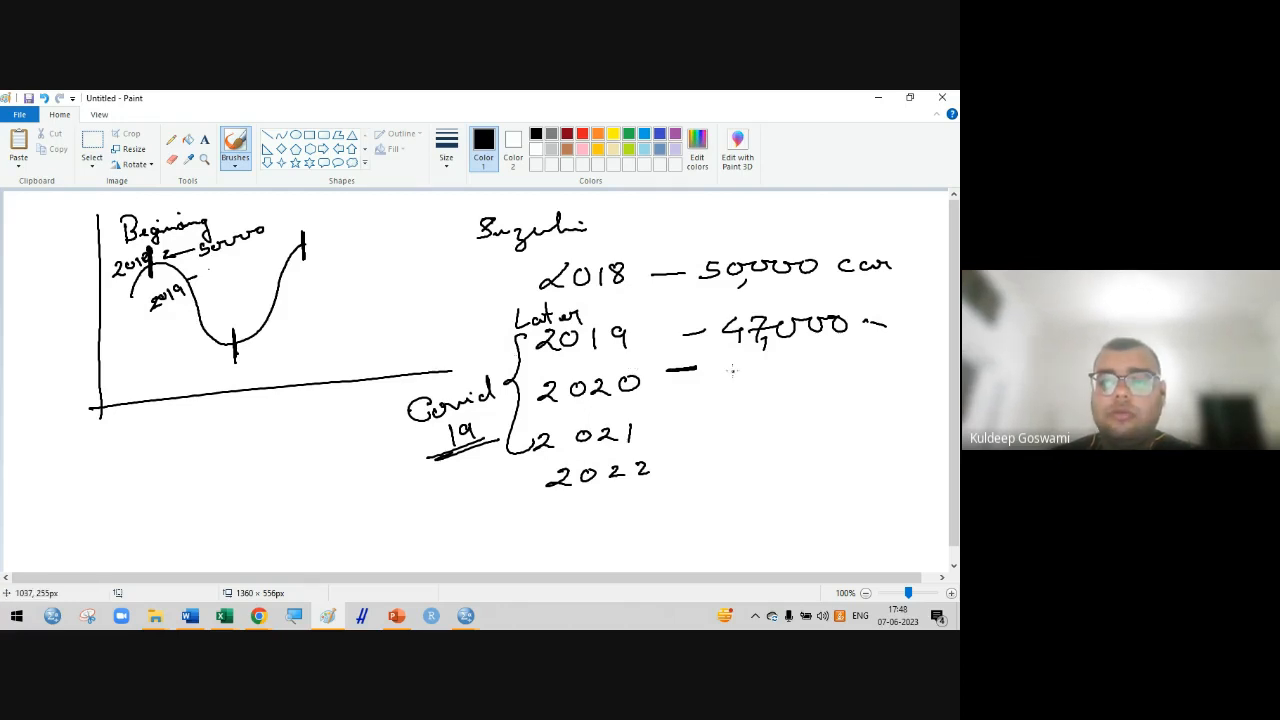
Write the sales figures 25000 for 2020 and 20000 for 2021
{"action": "mouse_move", "coordinate": [718, 374]}
{"action": "left_mouse_down"}
{"action": "mouse_move", "coordinate": [732, 370]}
{"action": "mouse_move", "coordinate": [742, 391]}
{"action": "left_mouse_up"}
{"action": "mouse_move", "coordinate": [750, 377]}
{"action": "left_mouse_down"}
{"action": "mouse_move", "coordinate": [763, 375]}
{"action": "mouse_move", "coordinate": [747, 394]}
{"action": "left_mouse_up"}
{"action": "left_click_drag", "start_coordinate": [786, 379], "coordinate": [800, 378]}
{"action": "left_click_drag", "start_coordinate": [806, 378], "coordinate": [834, 376]}
{"action": "left_click_drag", "start_coordinate": [840, 376], "coordinate": [868, 373]}
{"action": "mouse_move", "coordinate": [673, 417]}
{"action": "left_mouse_down"}
{"action": "mouse_move", "coordinate": [734, 421]}
{"action": "mouse_move", "coordinate": [743, 436]}
{"action": "mouse_move", "coordinate": [768, 421]}
{"action": "left_mouse_up"}
{"action": "mouse_move", "coordinate": [797, 420]}
{"action": "left_mouse_down"}
{"action": "mouse_move", "coordinate": [796, 431]}
{"action": "mouse_move", "coordinate": [872, 420]}
{"action": "left_mouse_up"}
Write 37000 for 2022, add a 2023 row with 52000, and put a dash before both years
{"action": "left_click_drag", "start_coordinate": [682, 467], "coordinate": [703, 465]}
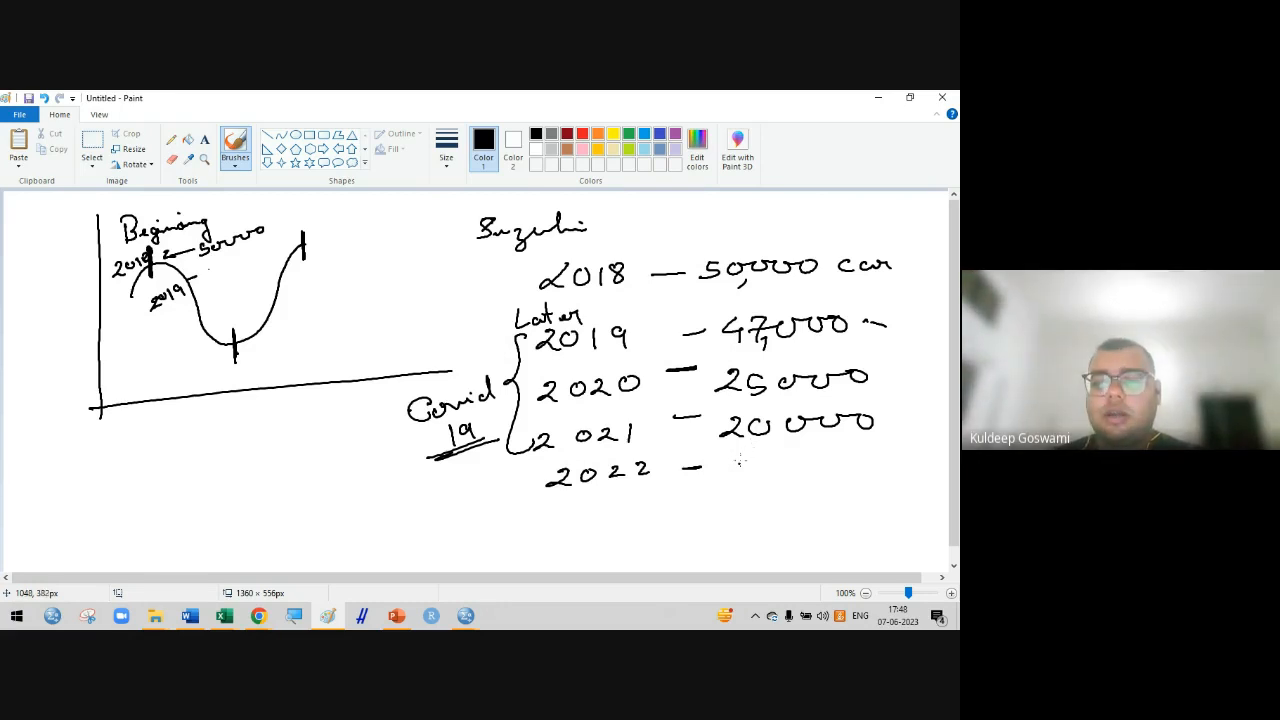
{"action": "mouse_move", "coordinate": [720, 465]}
{"action": "left_mouse_down"}
{"action": "mouse_move", "coordinate": [720, 481]}
{"action": "mouse_move", "coordinate": [877, 464]}
{"action": "left_mouse_up"}
{"action": "left_click_drag", "start_coordinate": [556, 524], "coordinate": [630, 534]}
{"action": "left_click_drag", "start_coordinate": [635, 513], "coordinate": [640, 534]}
{"action": "left_click_drag", "start_coordinate": [516, 545], "coordinate": [533, 538]}
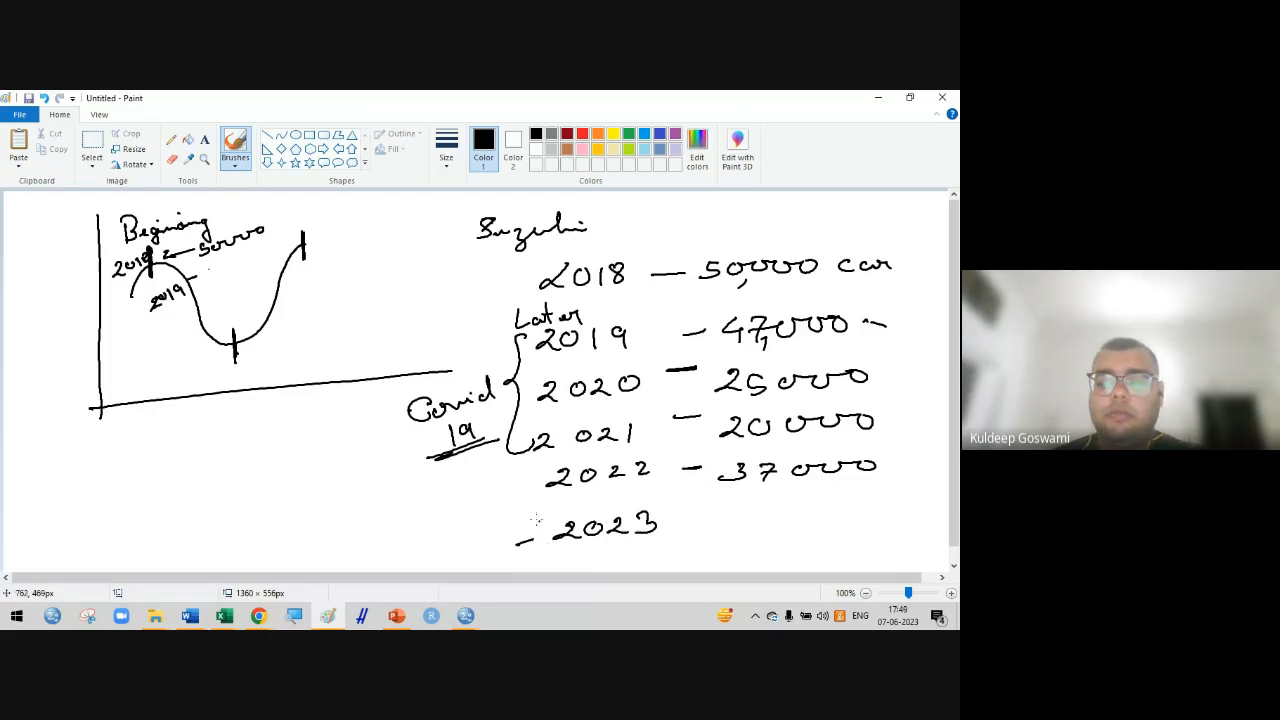
{"action": "left_click_drag", "start_coordinate": [494, 492], "coordinate": [519, 487]}
{"action": "left_click_drag", "start_coordinate": [678, 519], "coordinate": [703, 517]}
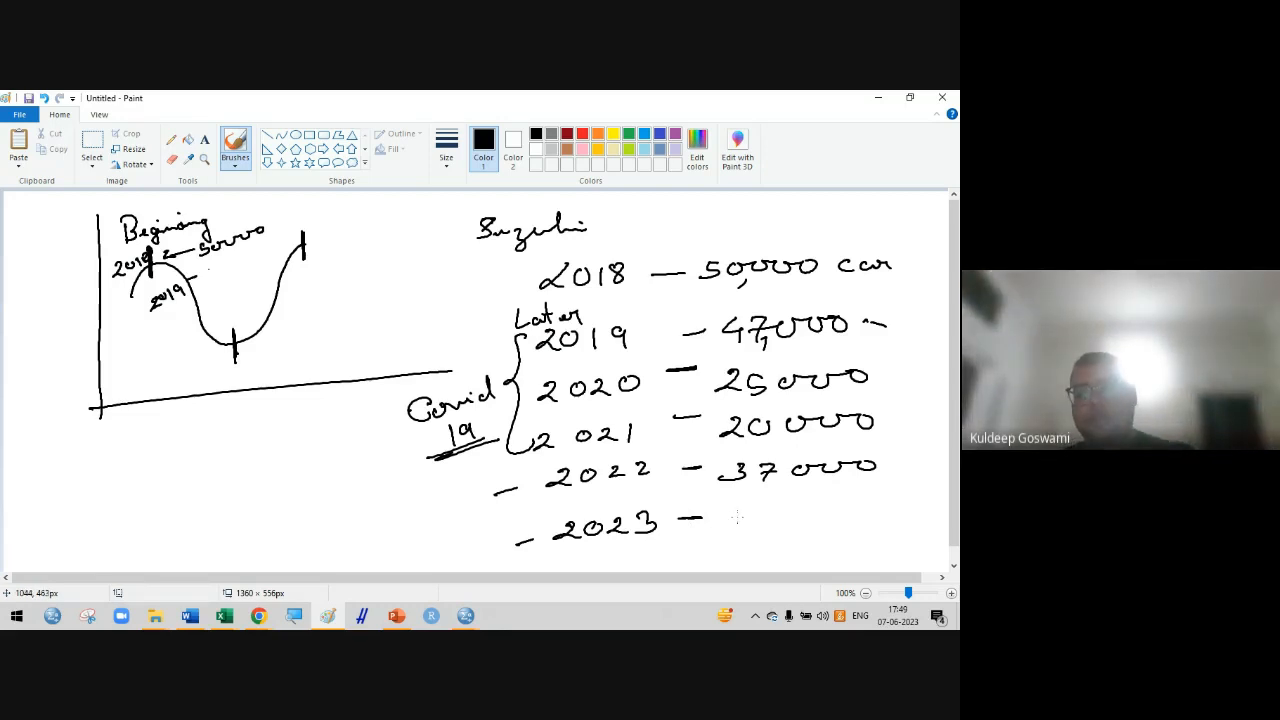
{"action": "mouse_move", "coordinate": [740, 513]}
{"action": "left_mouse_down"}
{"action": "mouse_move", "coordinate": [729, 522]}
{"action": "mouse_move", "coordinate": [871, 512]}
{"action": "left_mouse_up"}
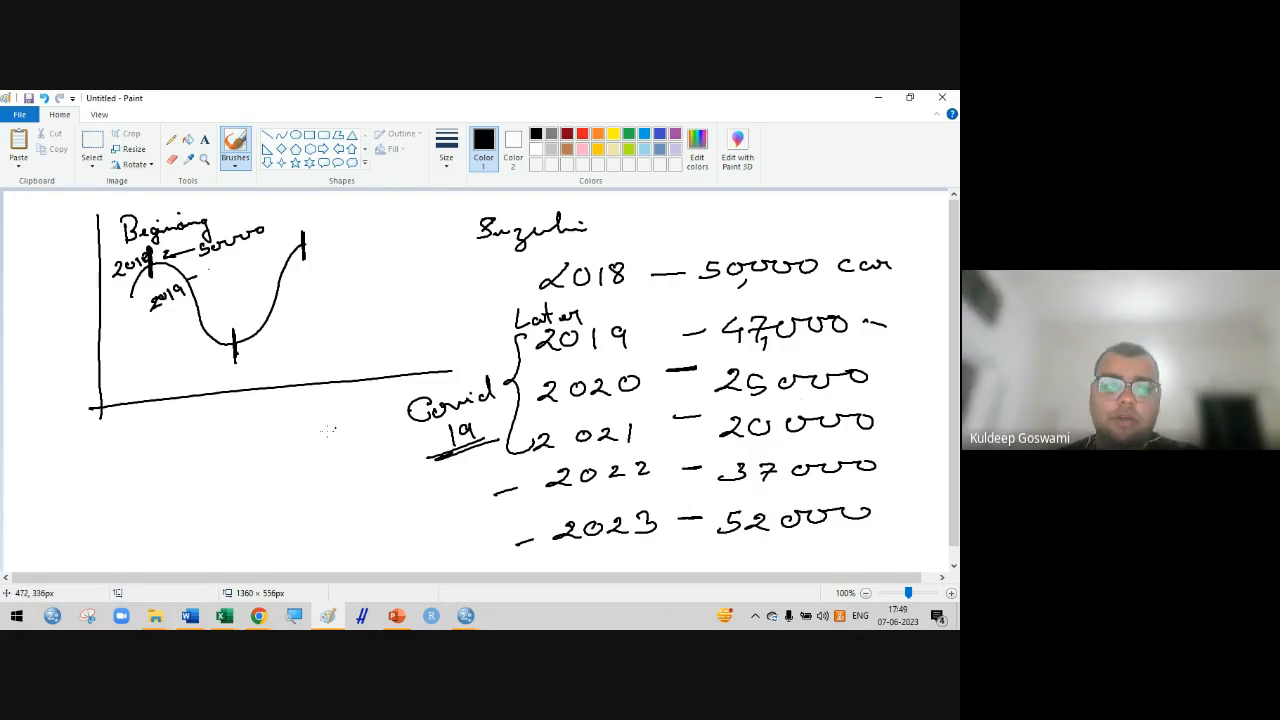
Draw a U-shaped curve below the chart and thicken its starting point
{"action": "left_click", "coordinate": [185, 448]}
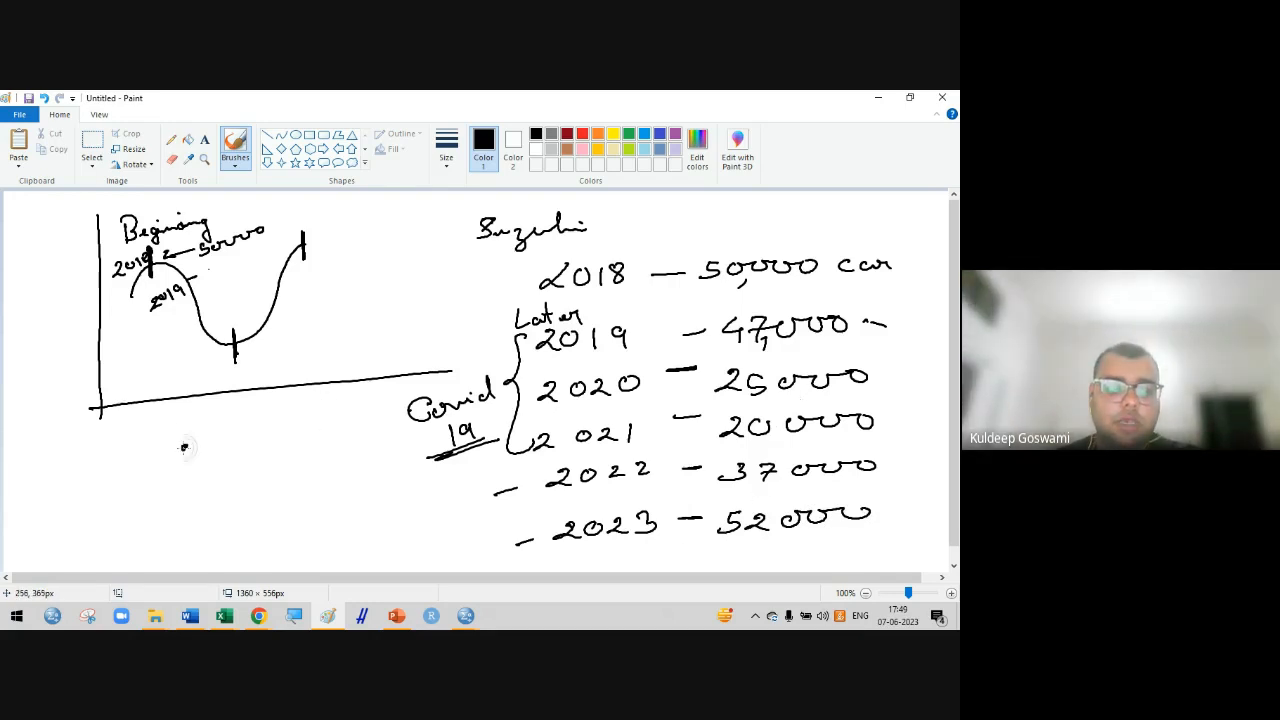
{"action": "mouse_move", "coordinate": [188, 450]}
{"action": "left_mouse_down"}
{"action": "mouse_move", "coordinate": [250, 520]}
{"action": "mouse_move", "coordinate": [272, 505]}
{"action": "mouse_move", "coordinate": [295, 430]}
{"action": "left_mouse_up"}
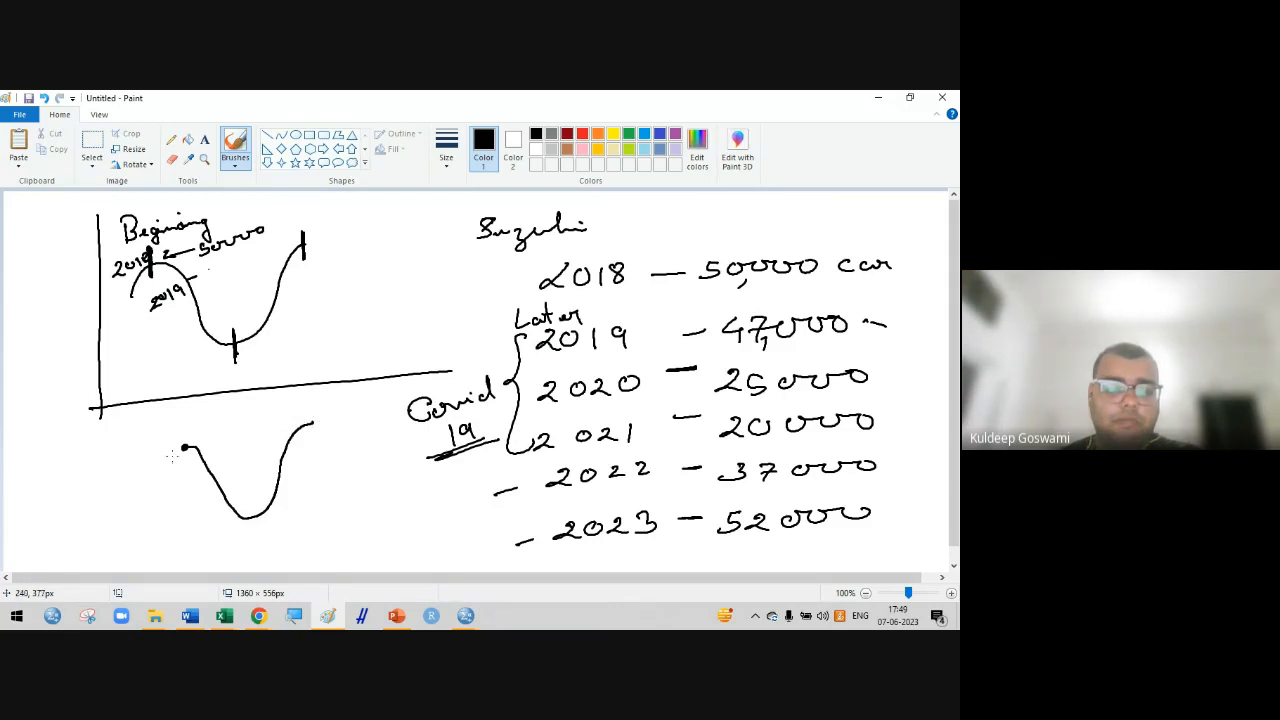
{"action": "left_click_drag", "start_coordinate": [172, 456], "coordinate": [185, 448]}
Mark the curve's first peak, trough and second peak with filled blobs, label the second peak 2023, and circle the whole cycle
{"action": "mouse_move", "coordinate": [150, 256]}
{"action": "left_mouse_down"}
{"action": "mouse_move", "coordinate": [160, 263]}
{"action": "mouse_move", "coordinate": [140, 281]}
{"action": "mouse_move", "coordinate": [156, 266]}
{"action": "mouse_move", "coordinate": [190, 286]}
{"action": "mouse_move", "coordinate": [217, 338]}
{"action": "left_mouse_up"}
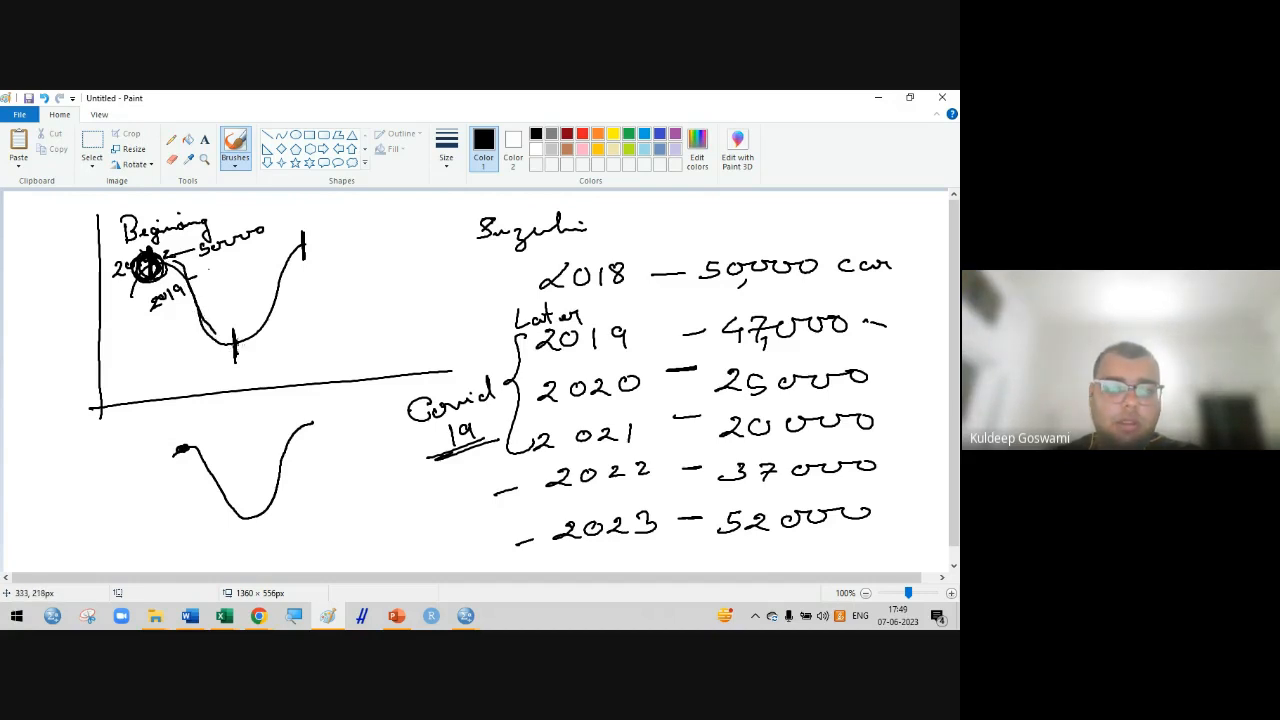
{"action": "left_click_drag", "start_coordinate": [236, 344], "coordinate": [228, 345]}
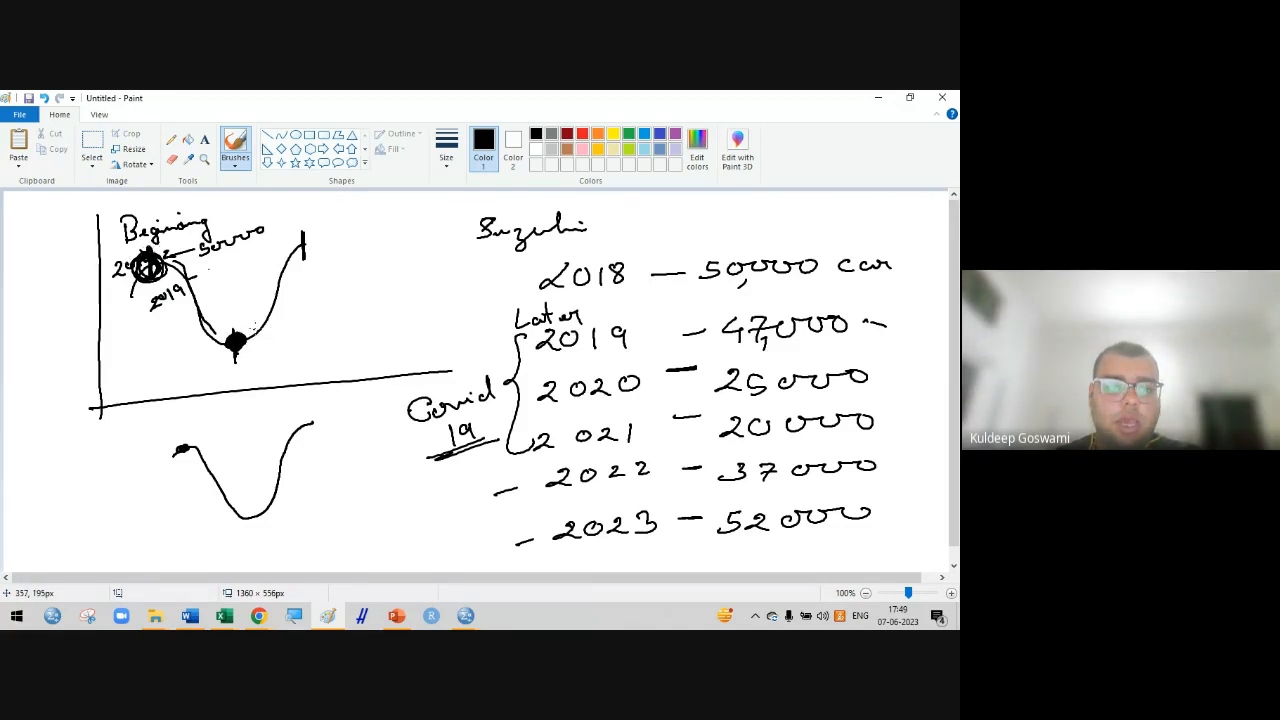
{"action": "mouse_move", "coordinate": [244, 340]}
{"action": "left_mouse_down"}
{"action": "mouse_move", "coordinate": [306, 245]}
{"action": "mouse_move", "coordinate": [306, 222]}
{"action": "mouse_move", "coordinate": [354, 210]}
{"action": "mouse_move", "coordinate": [225, 191]}
{"action": "mouse_move", "coordinate": [110, 322]}
{"action": "mouse_move", "coordinate": [391, 246]}
{"action": "mouse_move", "coordinate": [372, 222]}
{"action": "left_mouse_up"}
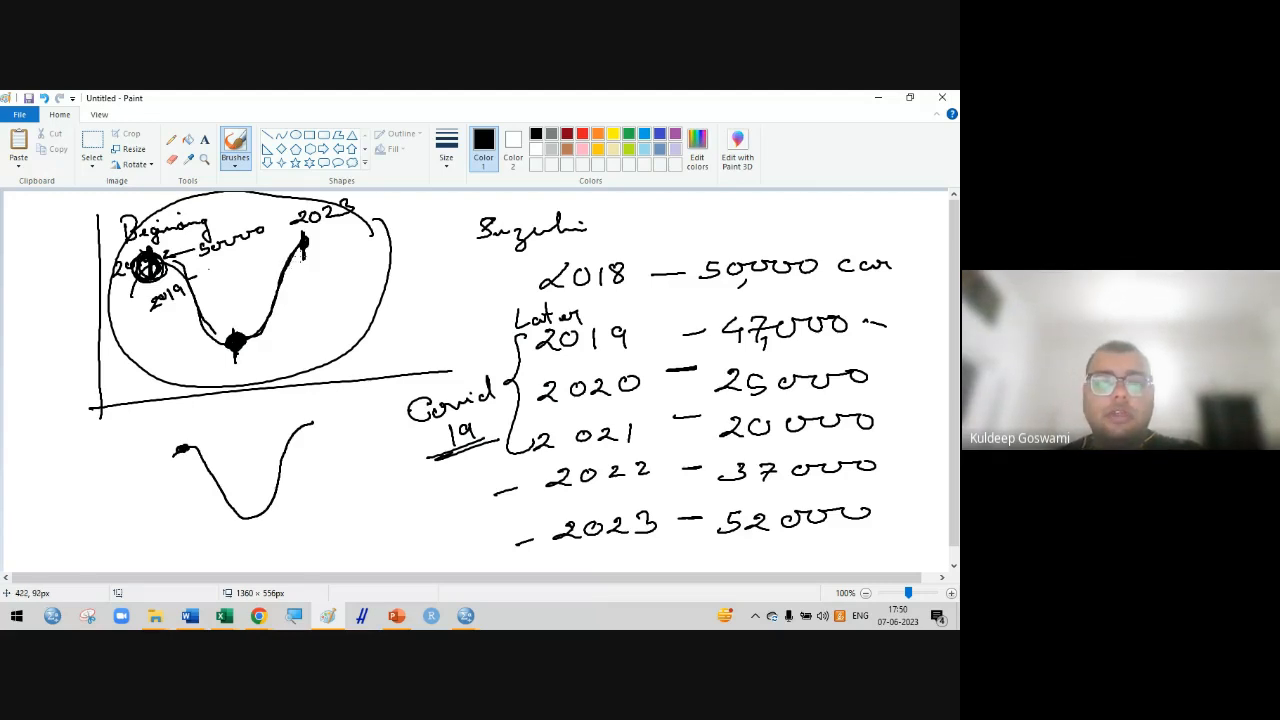
{"action": "left_click_drag", "start_coordinate": [308, 242], "coordinate": [319, 243]}
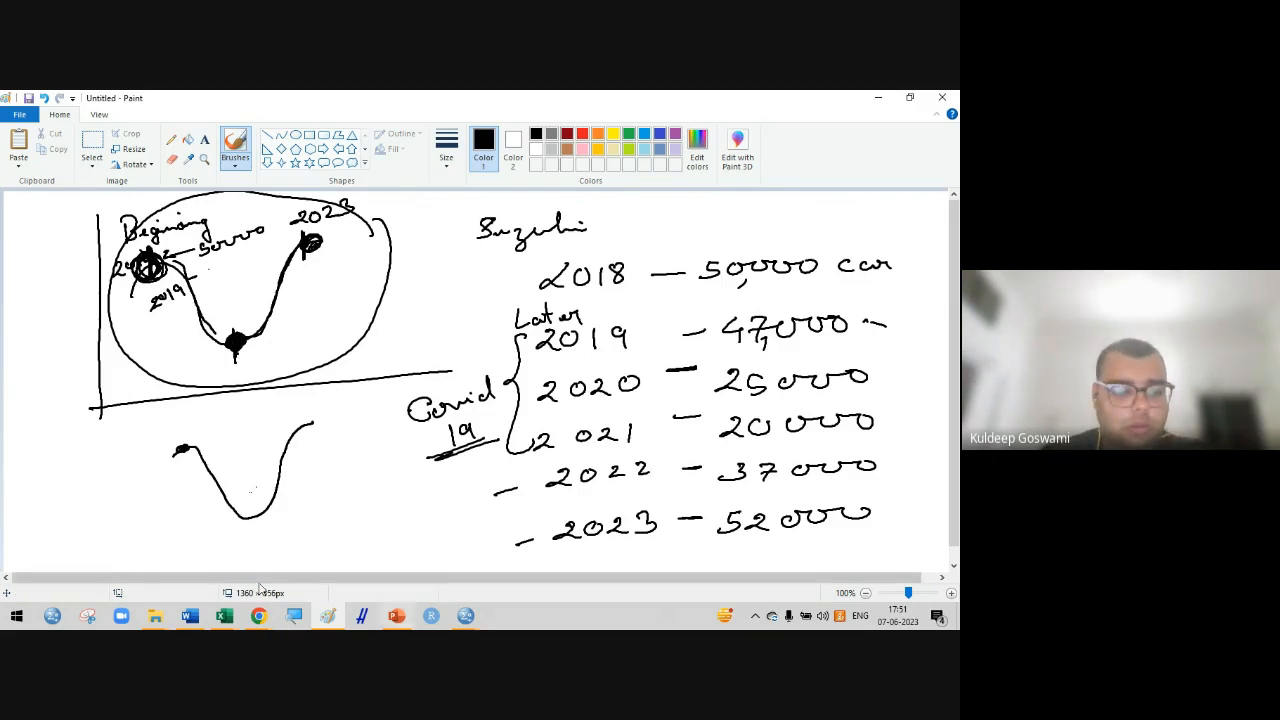
Switch to the rainfall workbook in Excel and go through the Year column and the monthly columns from January to December
{"action": "left_click", "coordinate": [224, 615]}
{"action": "left_click", "coordinate": [264, 578]}
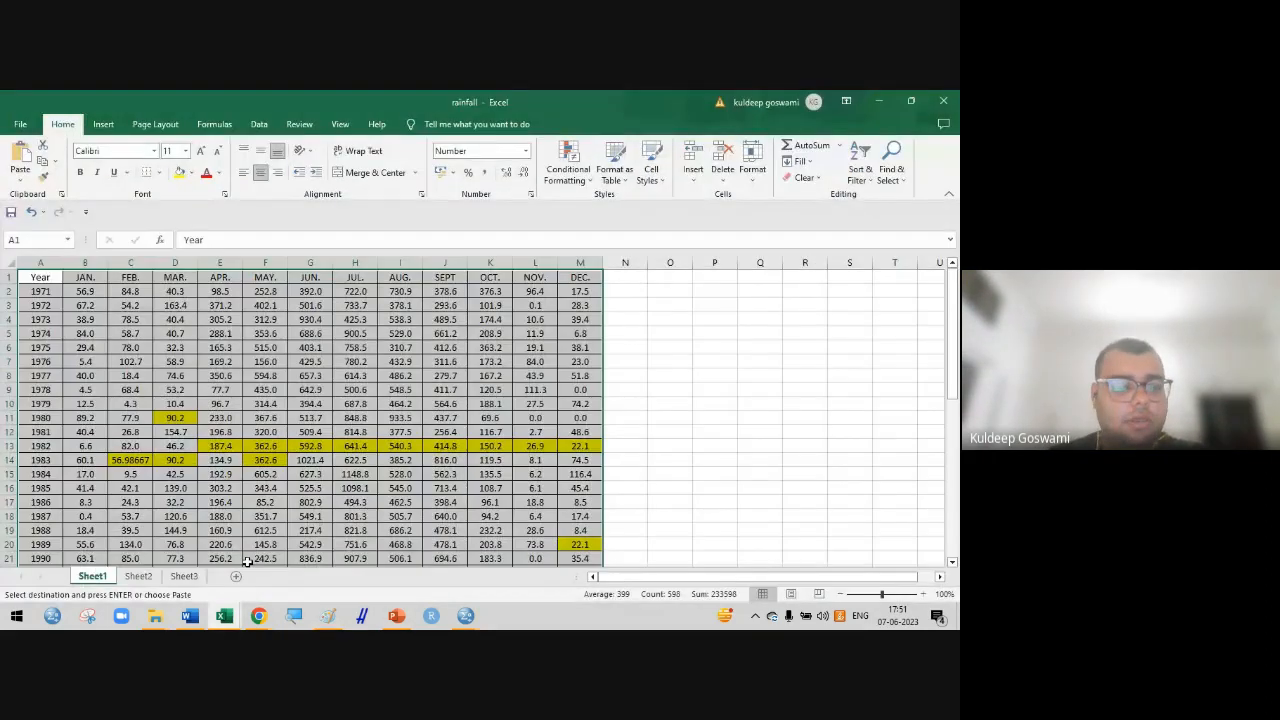
{"action": "left_click", "coordinate": [714, 444]}
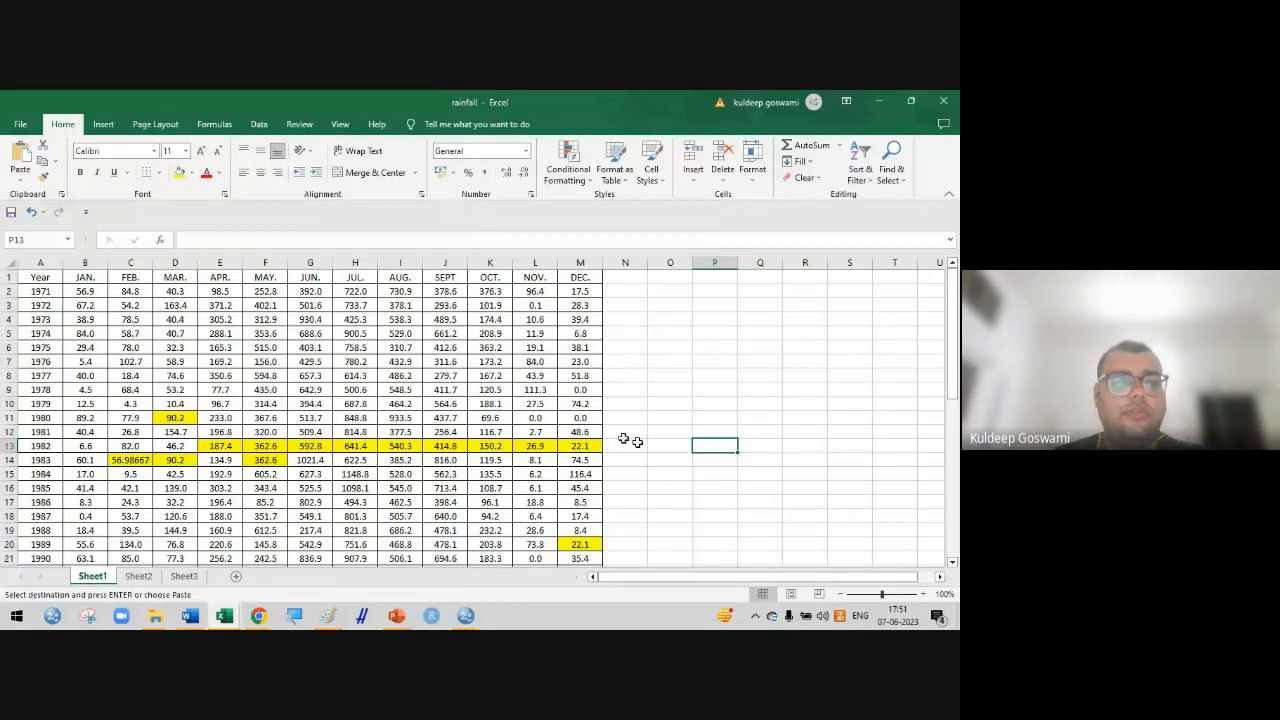
{"action": "left_click", "coordinate": [48, 259]}
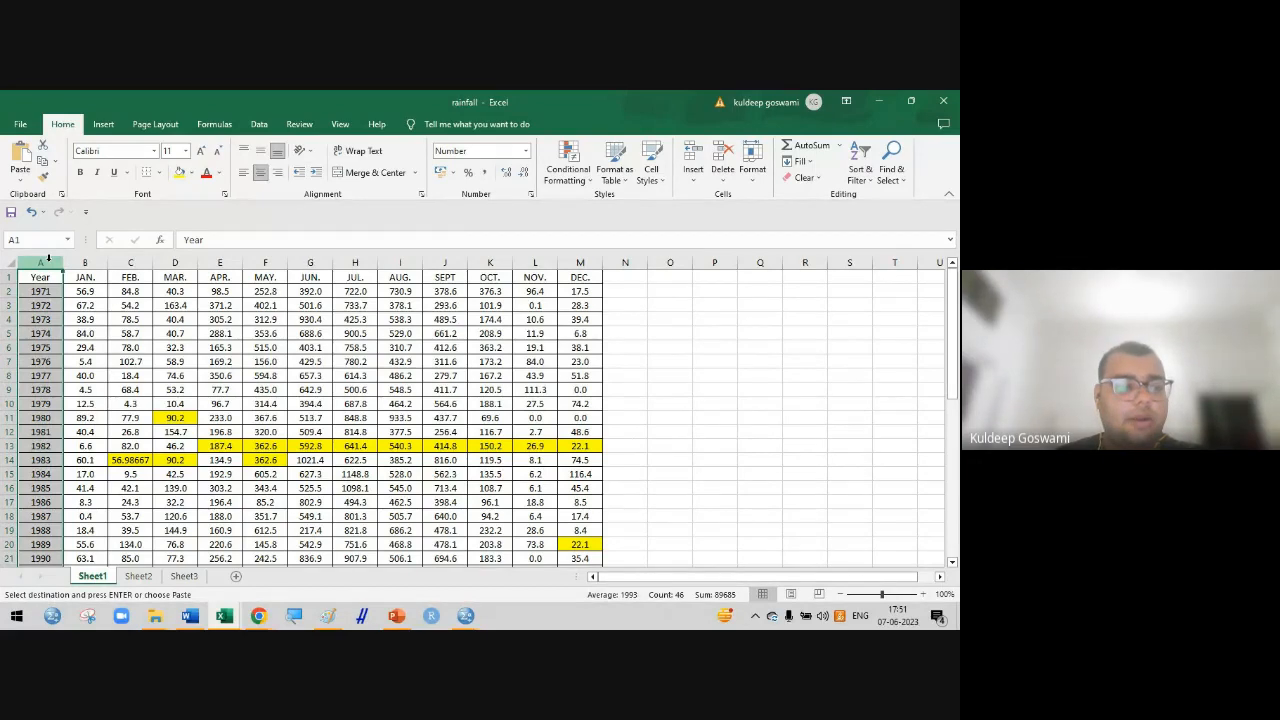
{"action": "left_click", "coordinate": [84, 262]}
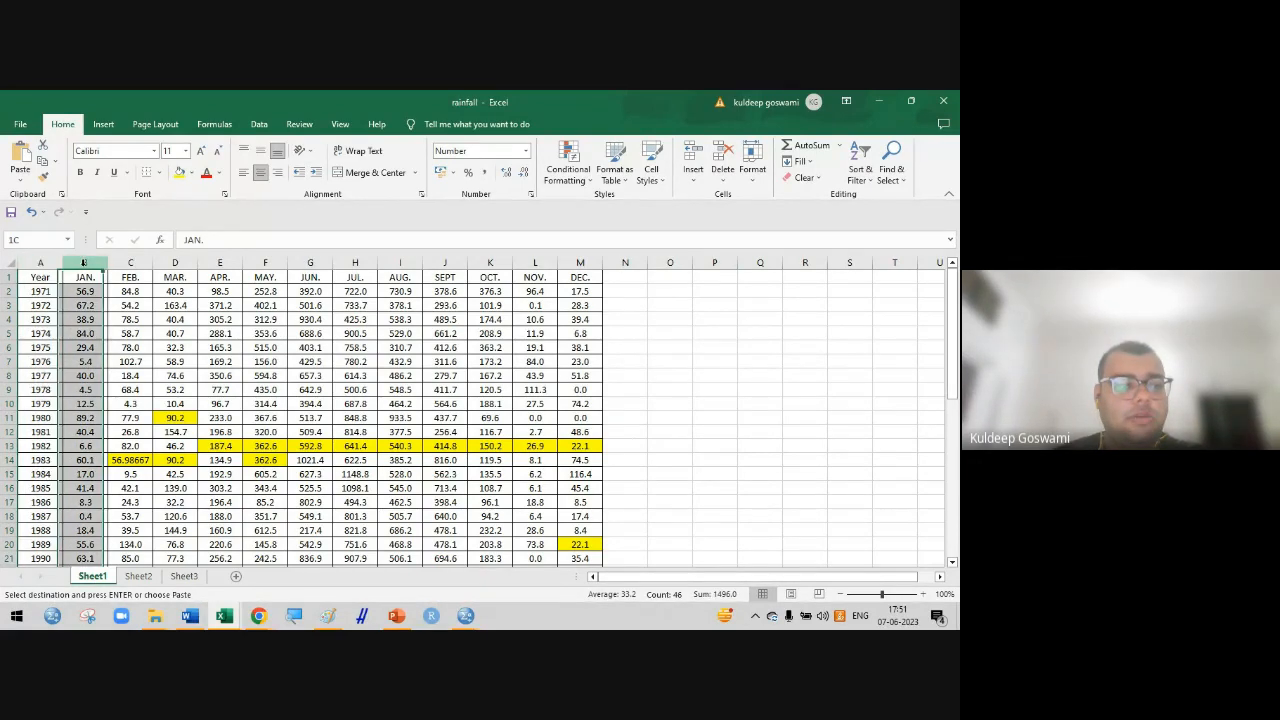
{"action": "left_click", "coordinate": [130, 262]}
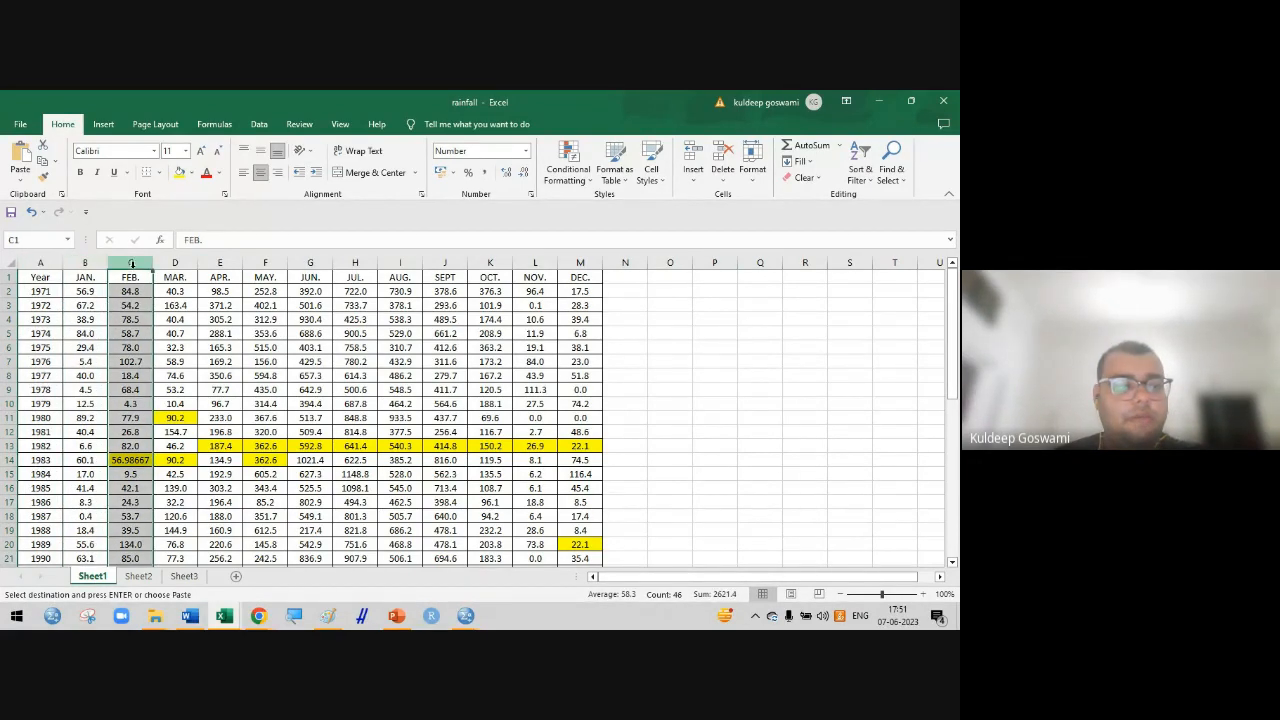
{"action": "left_click", "coordinate": [185, 262]}
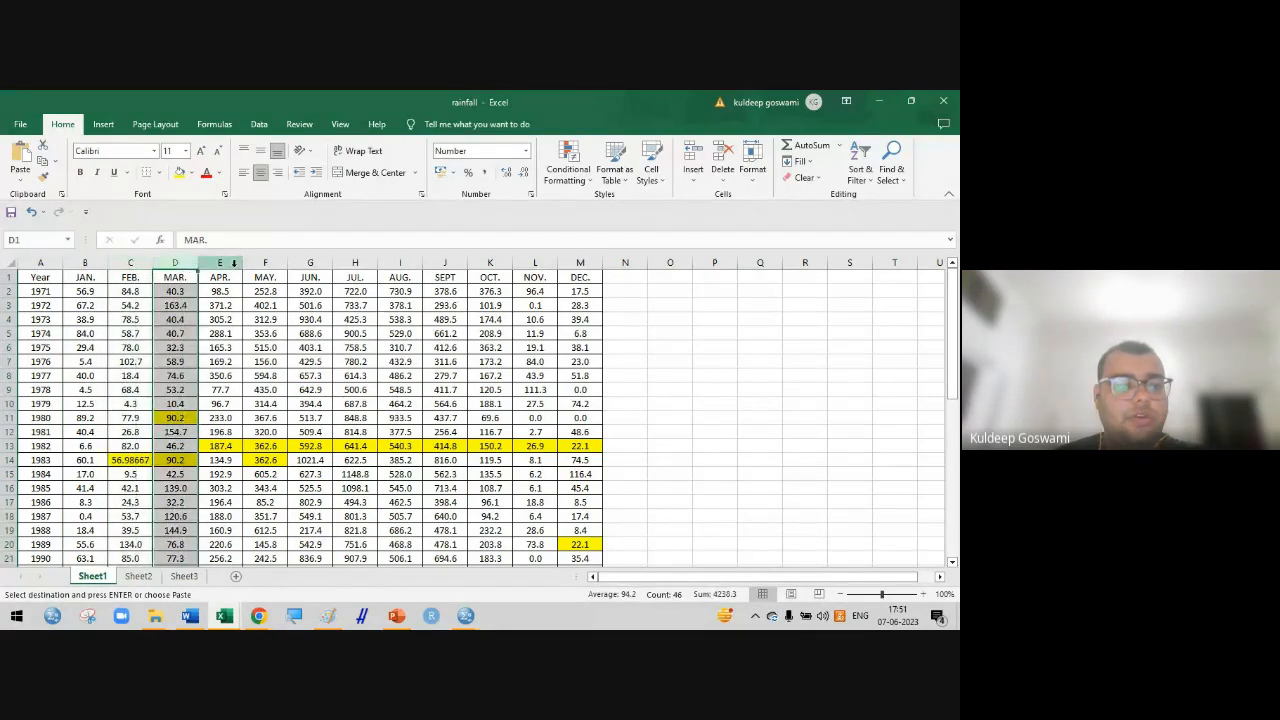
{"action": "left_click", "coordinate": [230, 262]}
{"action": "left_click", "coordinate": [276, 262]}
{"action": "left_click", "coordinate": [322, 261]}
{"action": "left_click", "coordinate": [355, 262]}
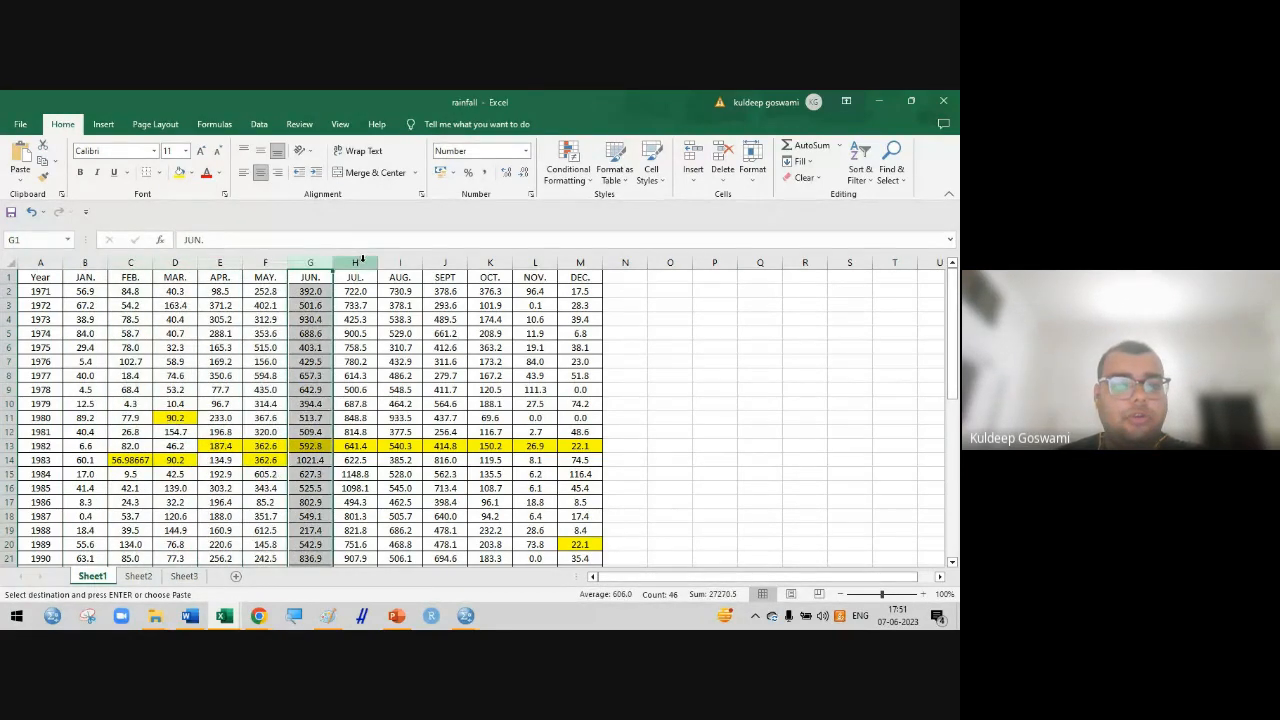
{"action": "left_click", "coordinate": [400, 262]}
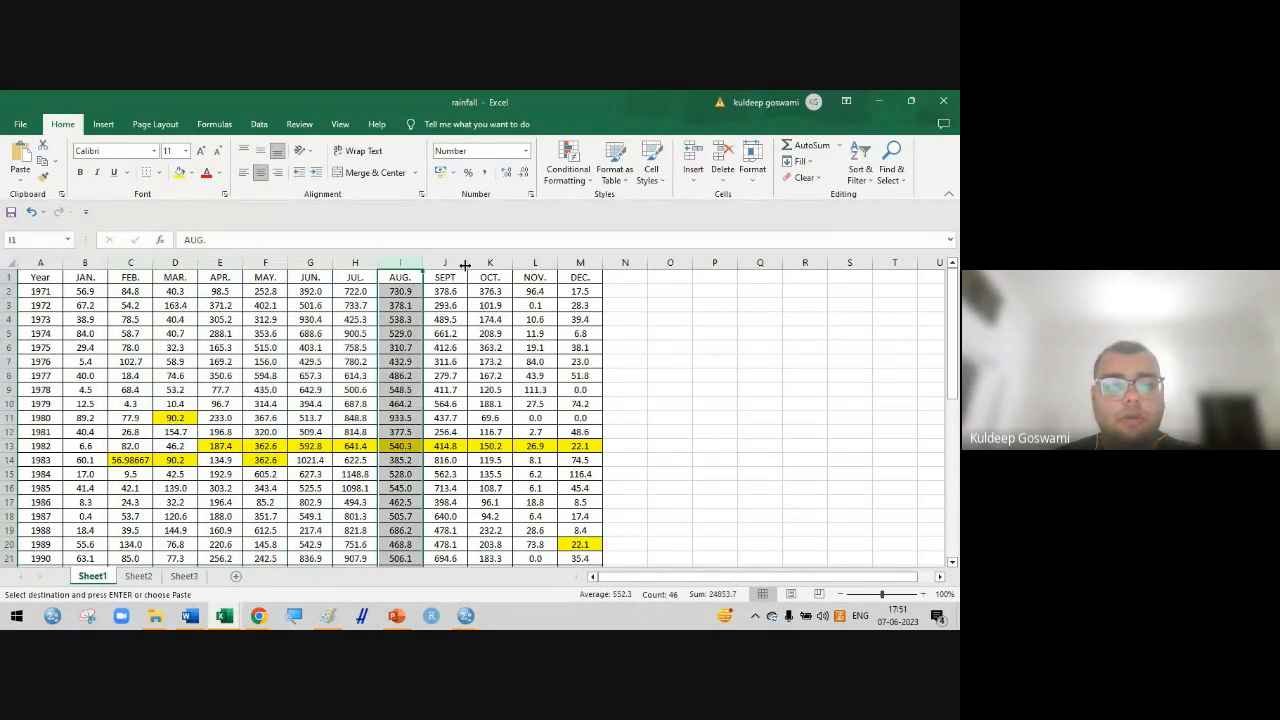
{"action": "left_click", "coordinate": [466, 262]}
{"action": "left_click", "coordinate": [535, 262]}
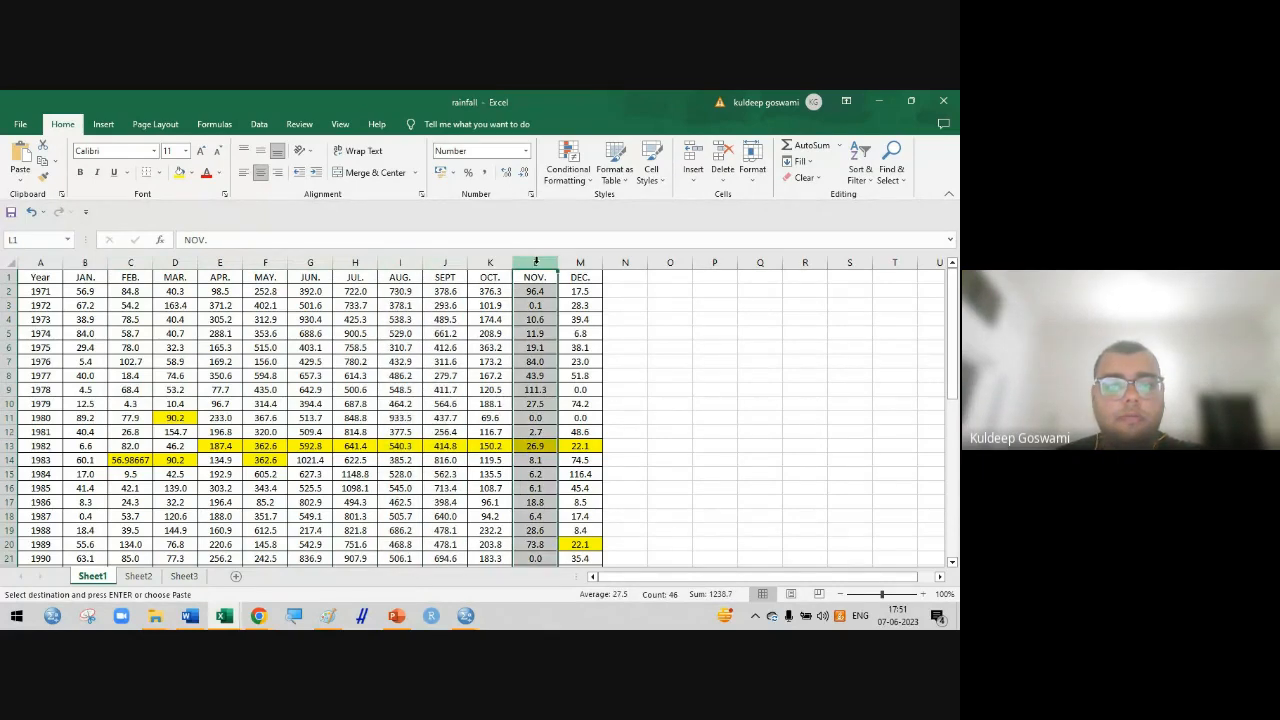
{"action": "left_click", "coordinate": [580, 262]}
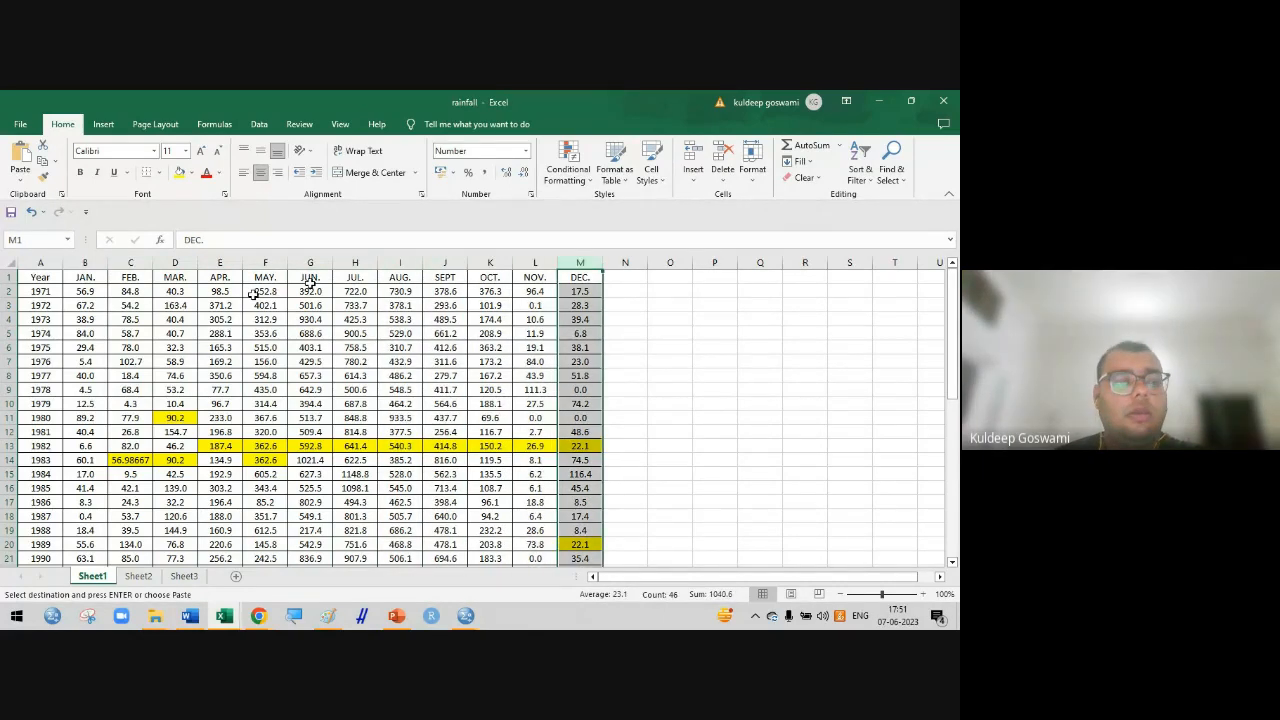
Highlight the 1971 row, the Year and January columns, and the January 1971 cell to examine how the rainfall table is laid out
{"action": "left_click", "coordinate": [14, 291]}
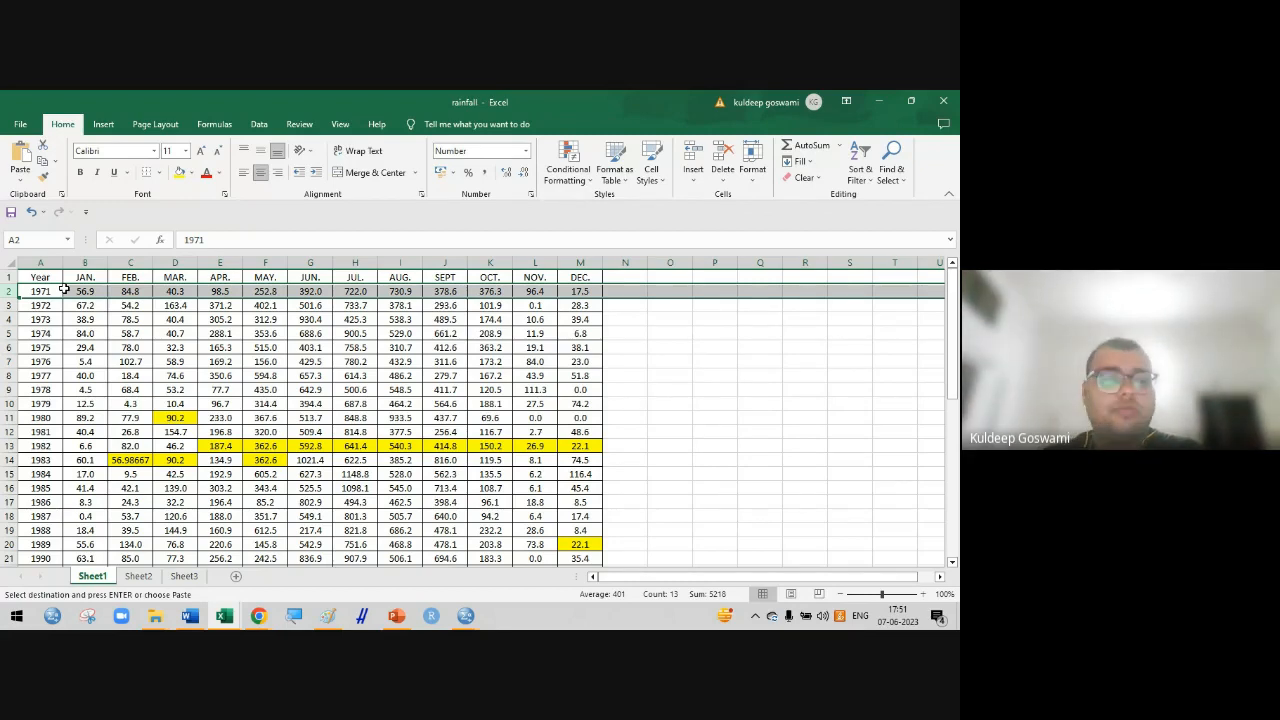
{"action": "left_click", "coordinate": [53, 262]}
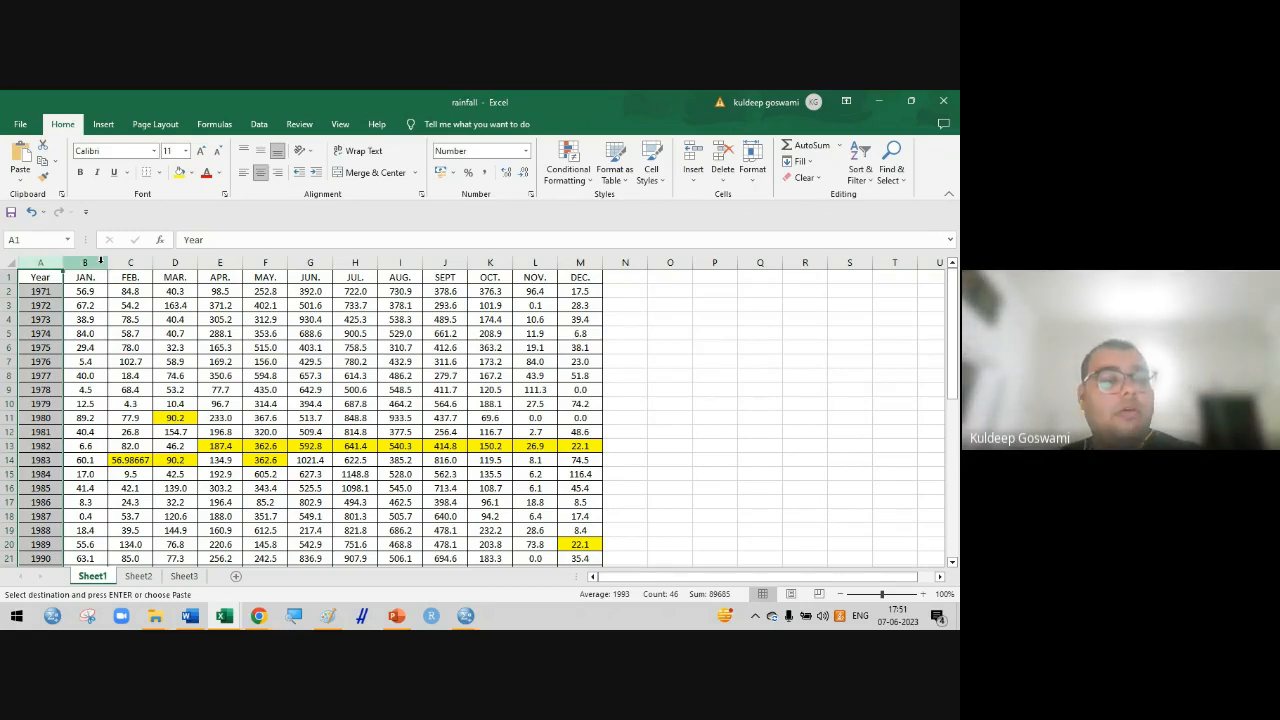
{"action": "left_click", "coordinate": [88, 262]}
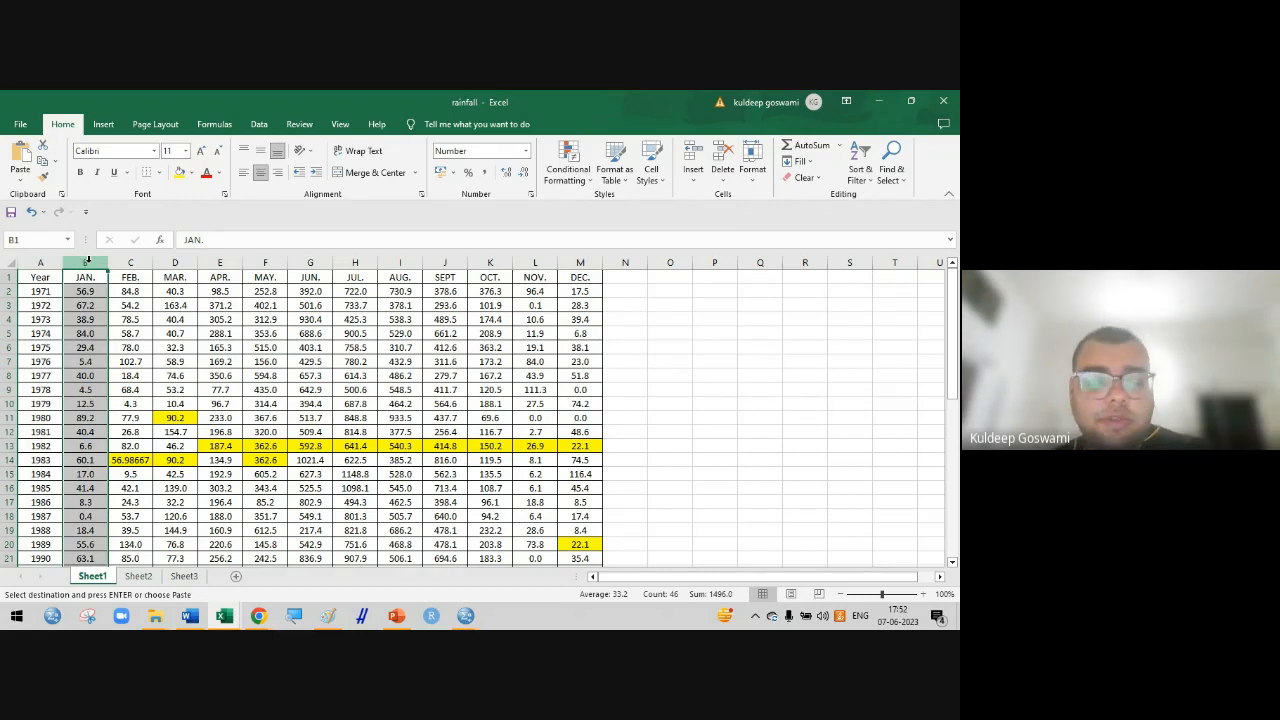
{"action": "left_click", "coordinate": [95, 292]}
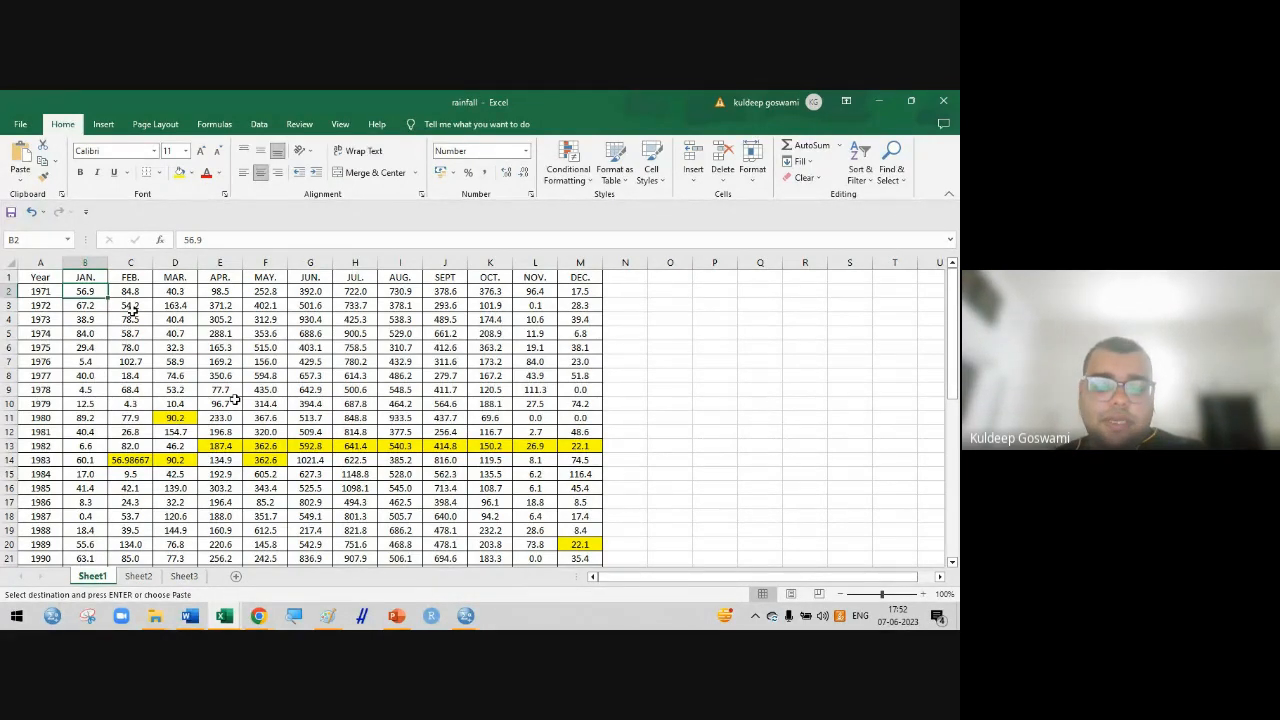
Switch to the Untitled1.sav dataset in SPSS and go through its Year variable and the monthly variables from Jan to Dec
{"action": "left_click", "coordinate": [462, 614]}
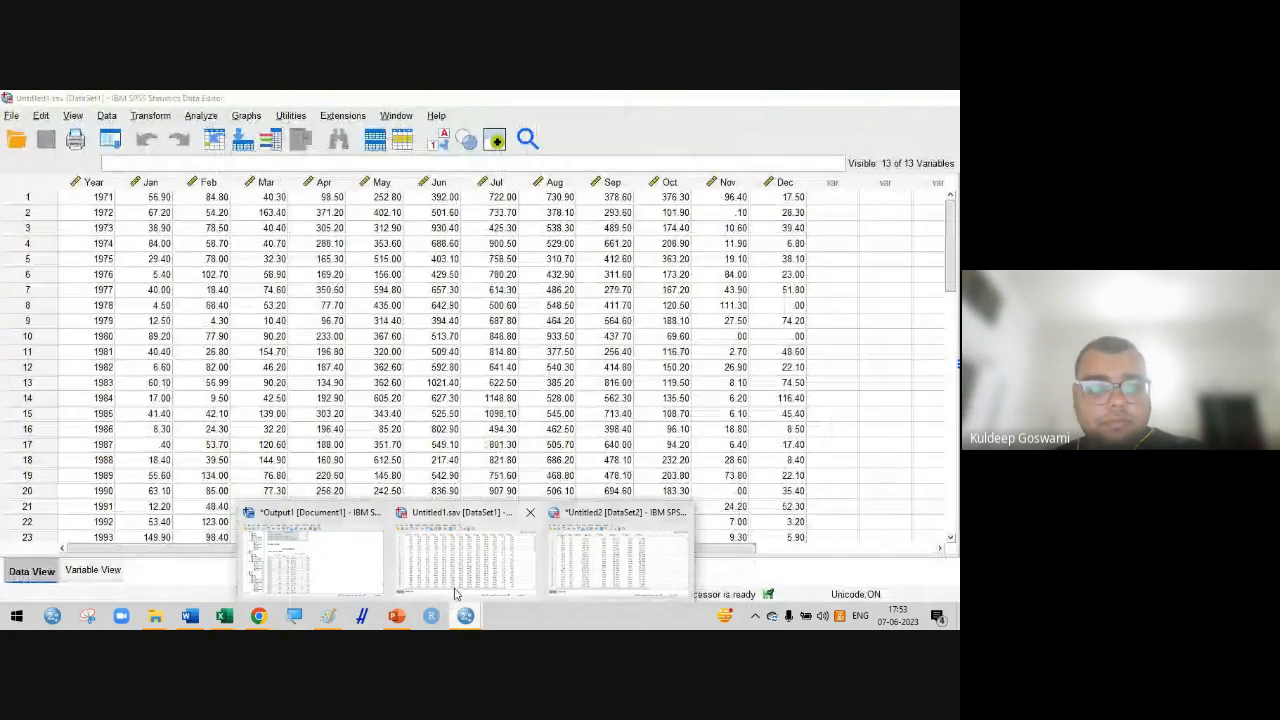
{"action": "left_click", "coordinate": [463, 550]}
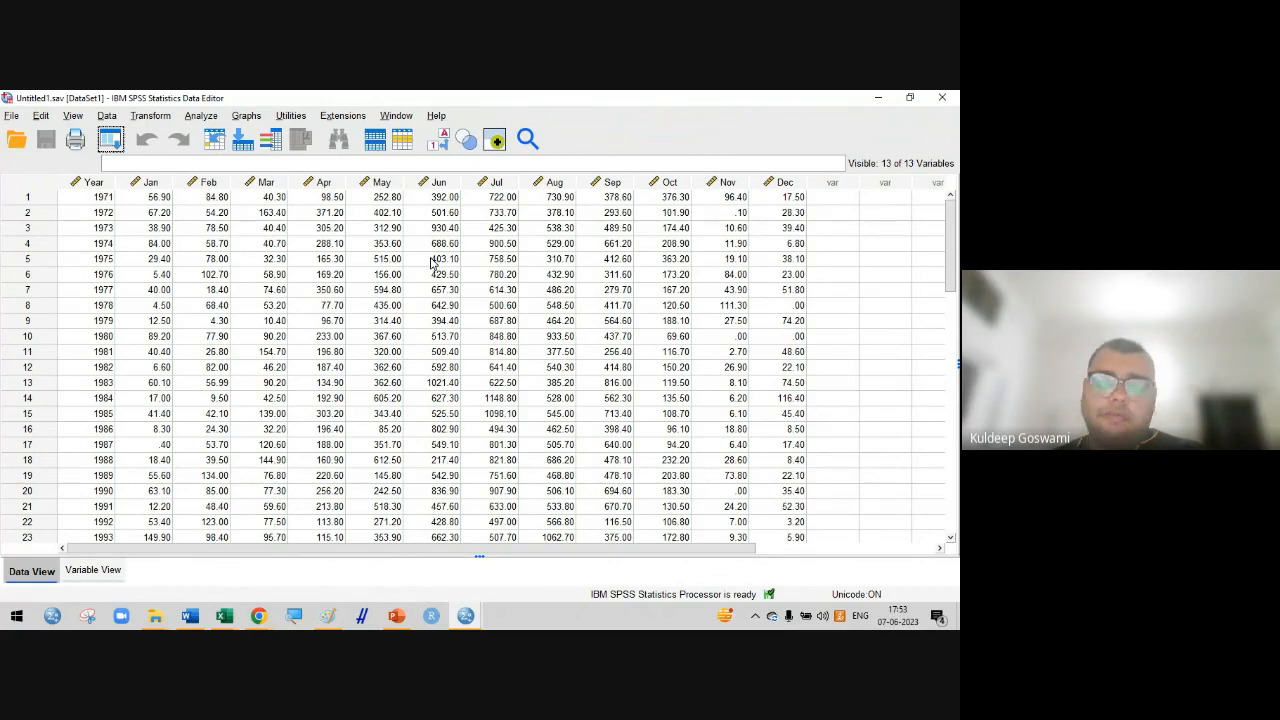
{"action": "left_click", "coordinate": [82, 184]}
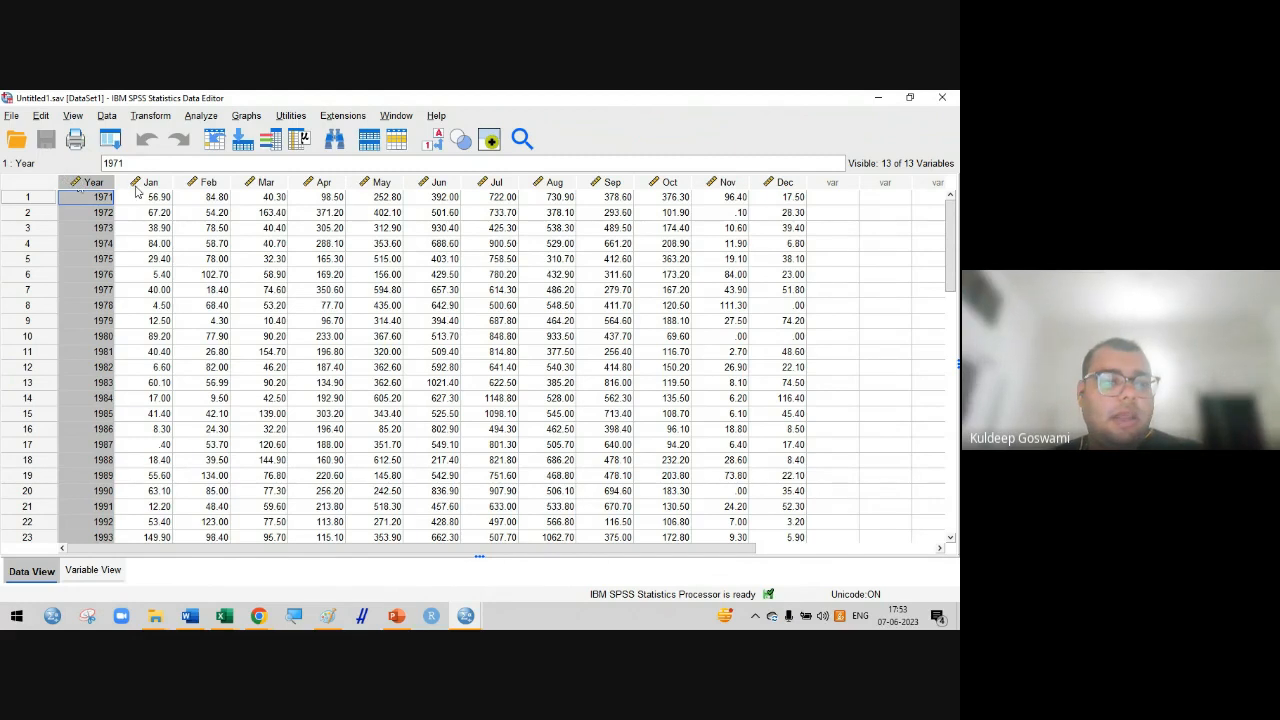
{"action": "left_click", "coordinate": [146, 182]}
{"action": "left_click", "coordinate": [202, 182]}
{"action": "left_click", "coordinate": [243, 182]}
{"action": "left_click", "coordinate": [300, 185]}
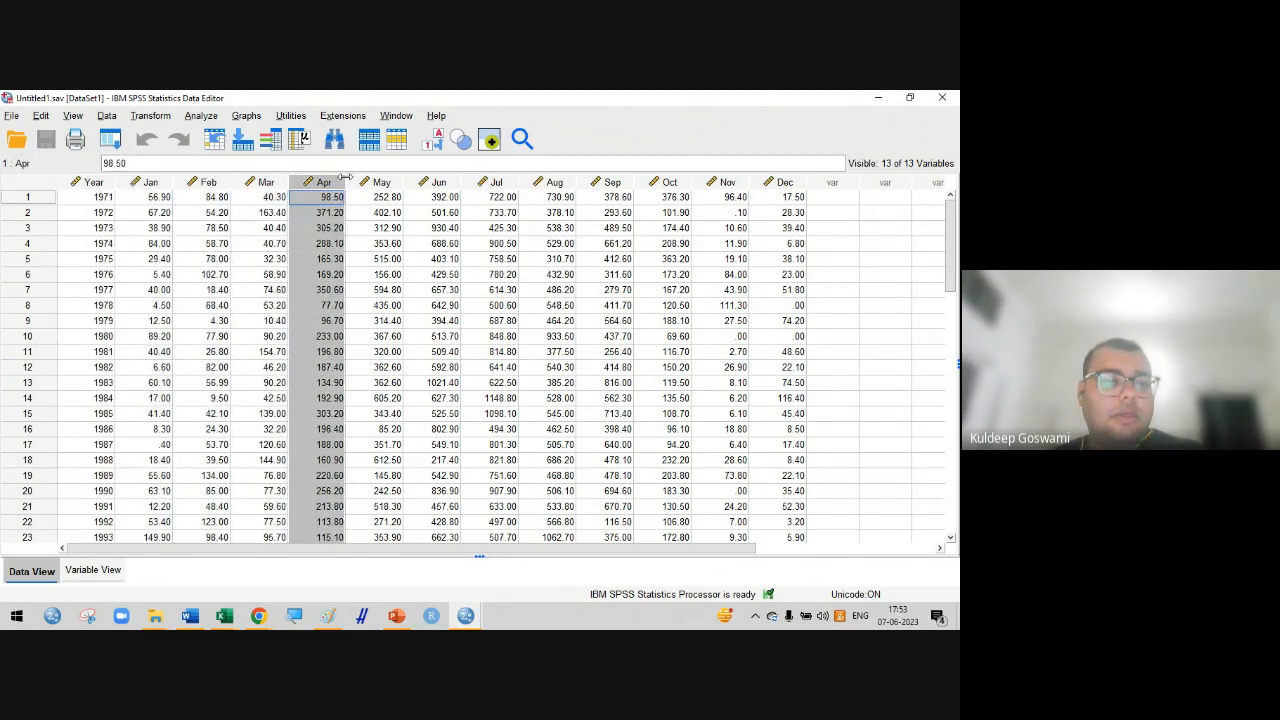
{"action": "left_click", "coordinate": [378, 183]}
{"action": "left_click", "coordinate": [427, 186]}
{"action": "left_click", "coordinate": [489, 185]}
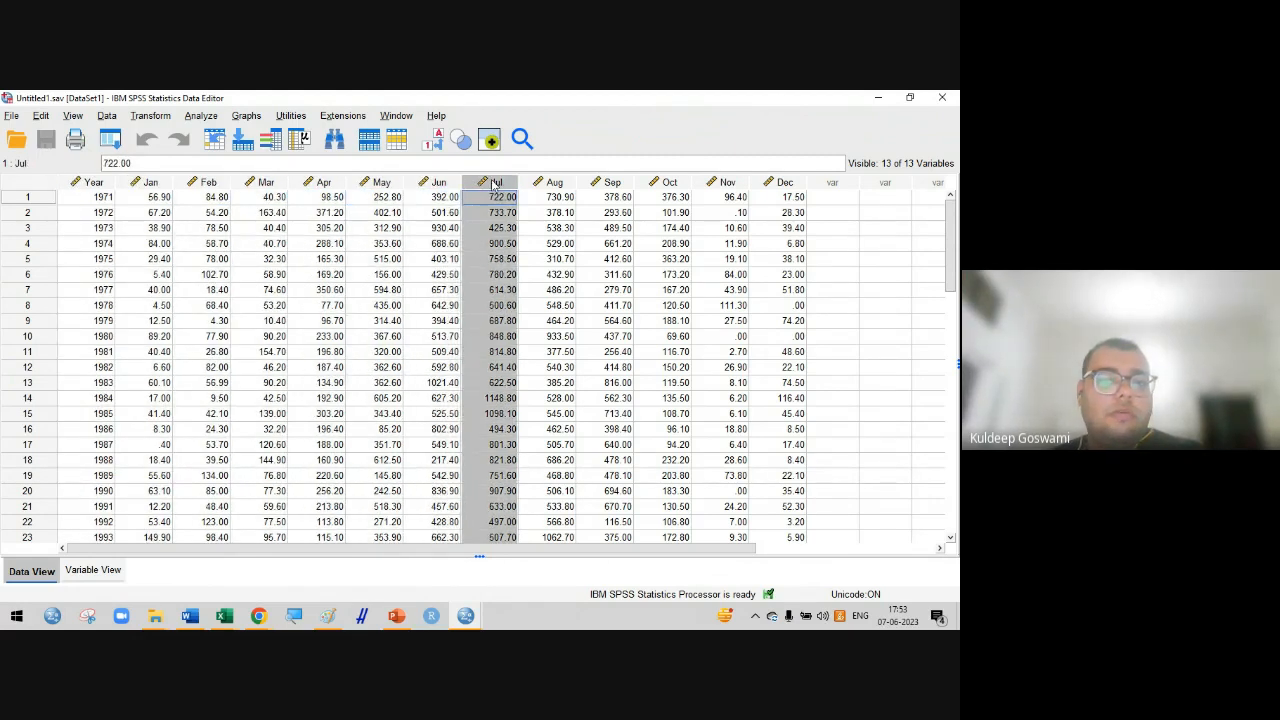
{"action": "left_click", "coordinate": [554, 182]}
{"action": "left_click", "coordinate": [624, 185]}
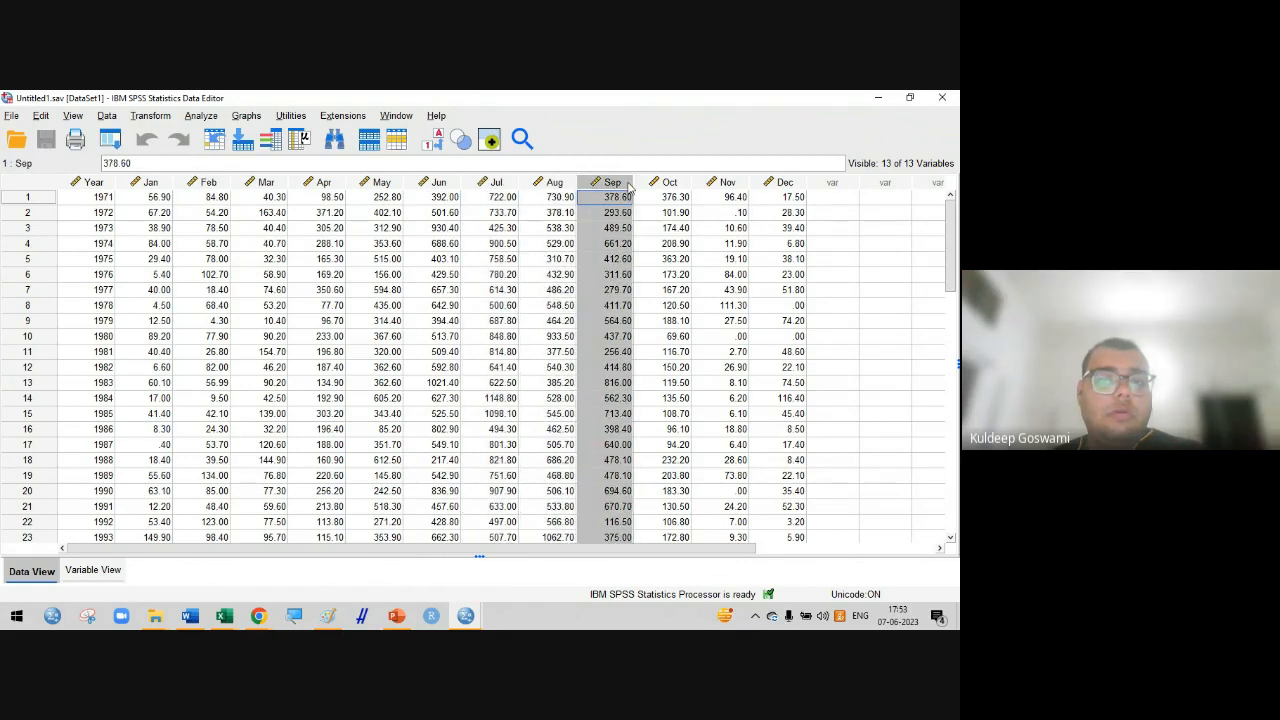
{"action": "left_click", "coordinate": [668, 186]}
{"action": "left_click", "coordinate": [731, 185]}
{"action": "left_click", "coordinate": [786, 186]}
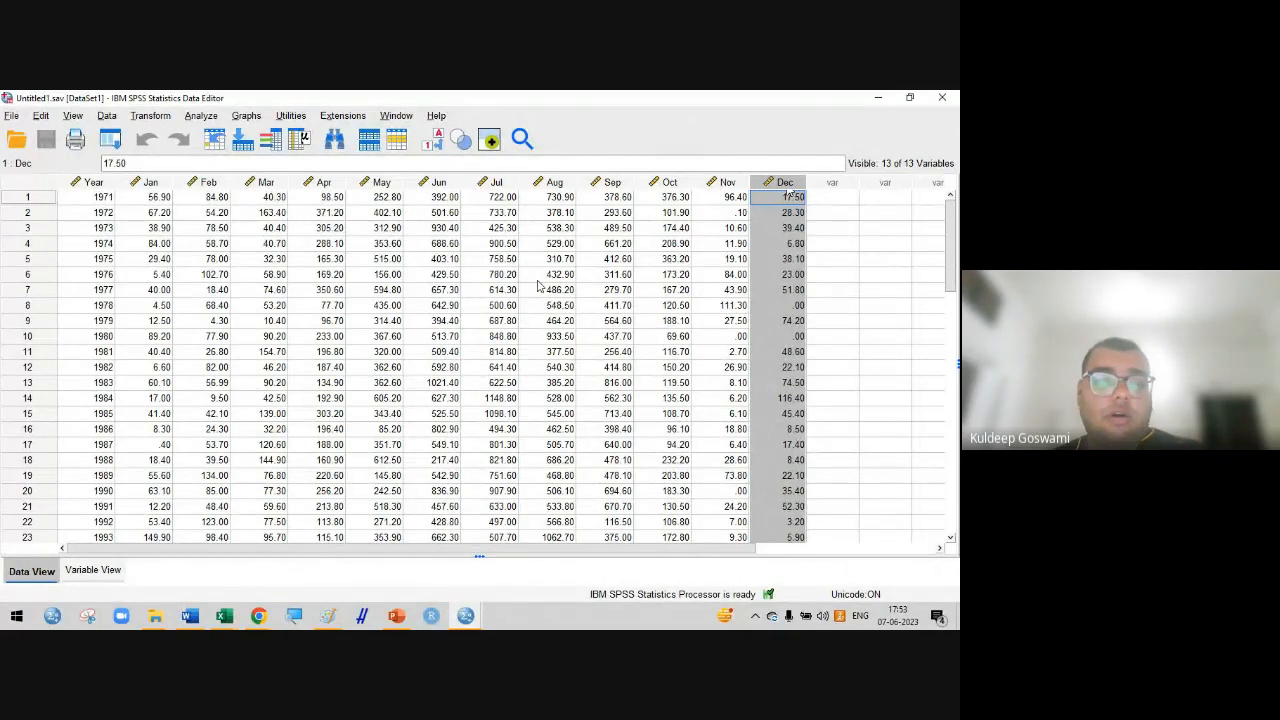
Bring up the Untitled2 dataset, show its variable definitions, and select the variables from MONTH_ through STC_1
{"action": "mouse_move", "coordinate": [465, 616]}
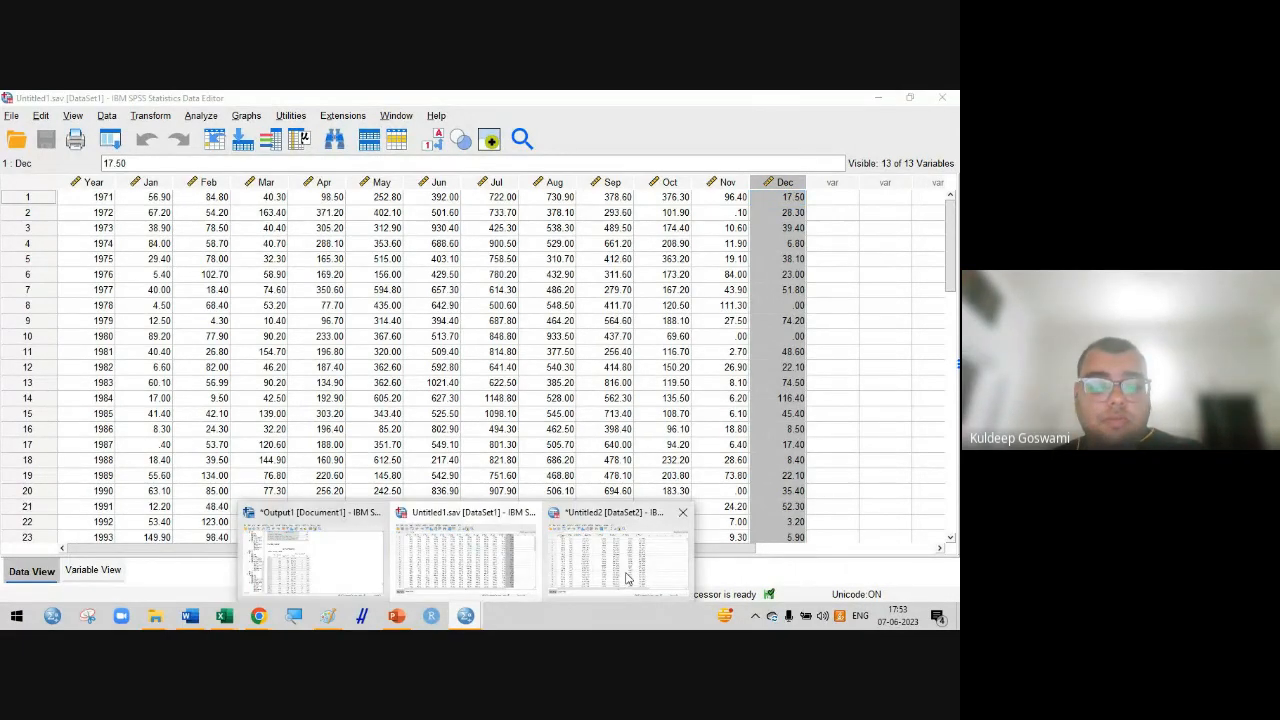
{"action": "left_click", "coordinate": [463, 557]}
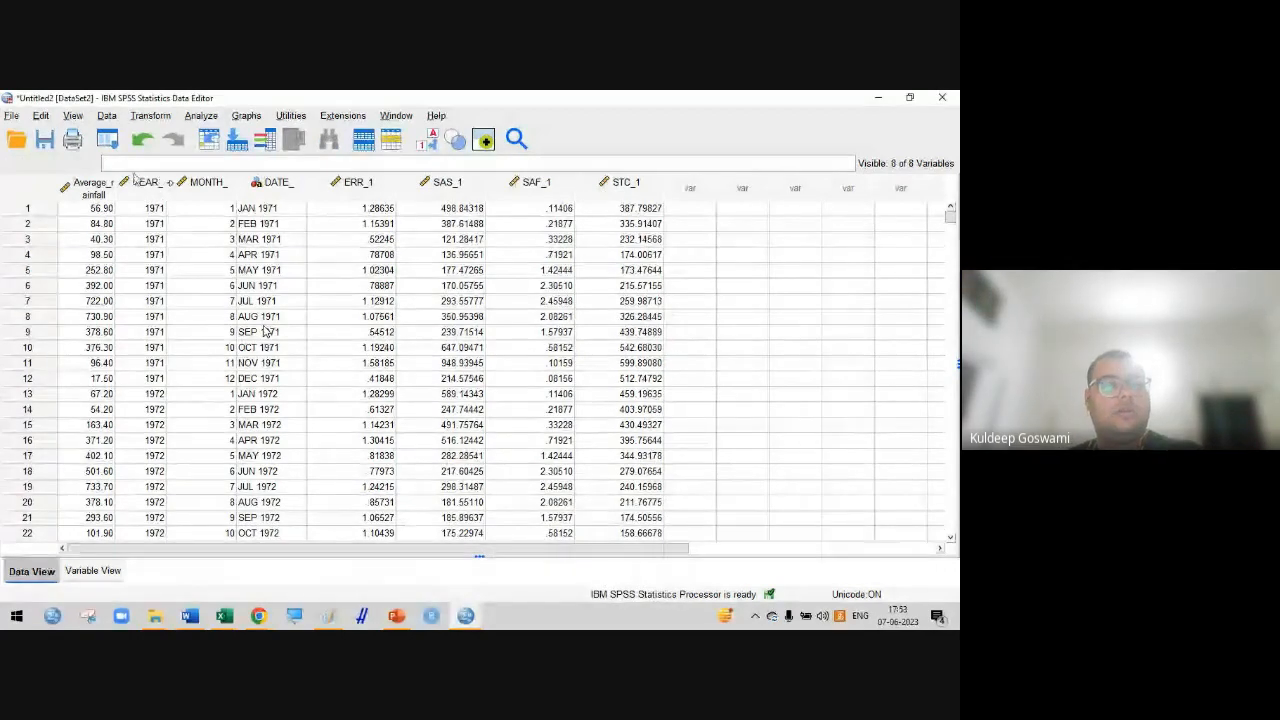
{"action": "left_click", "coordinate": [205, 183]}
{"action": "left_click", "coordinate": [540, 183], "text": "shift"}
{"action": "left_click", "coordinate": [628, 183], "text": "shift"}
{"action": "right_click", "coordinate": [632, 183]}
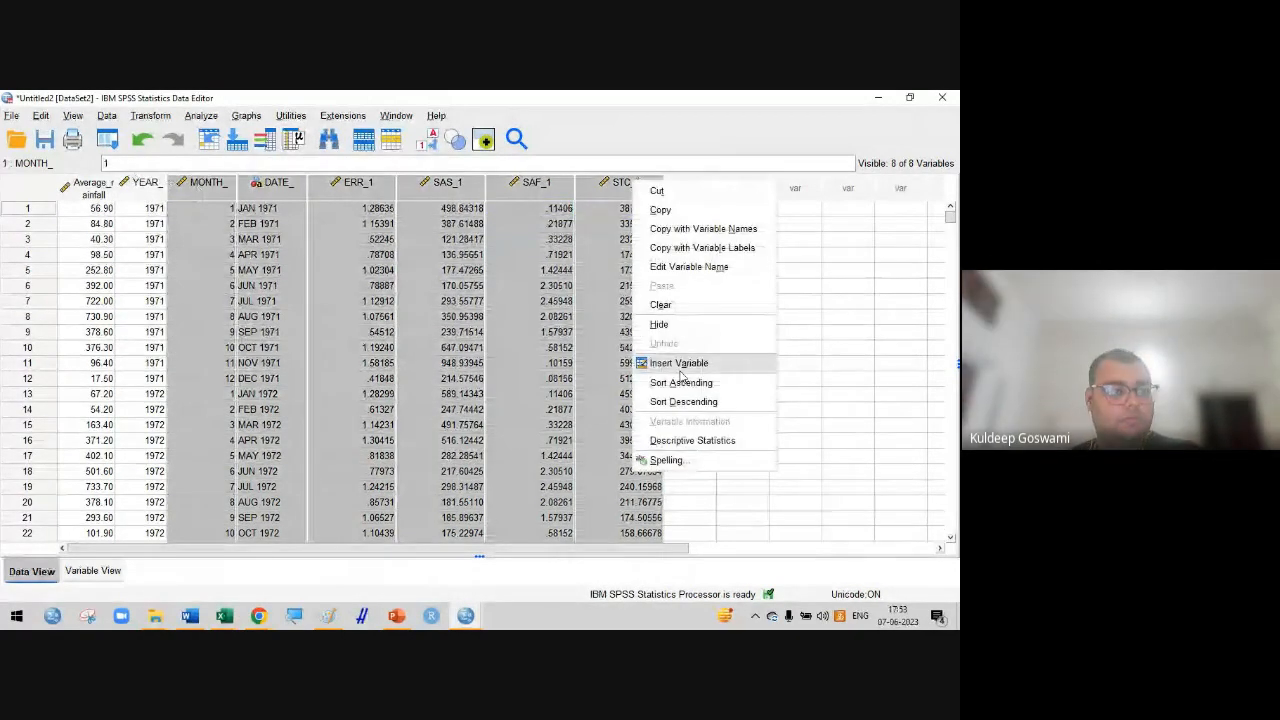
{"action": "key", "text": "ctrl+t"}
{"action": "left_click_drag", "start_coordinate": [27, 208], "coordinate": [27, 285]}
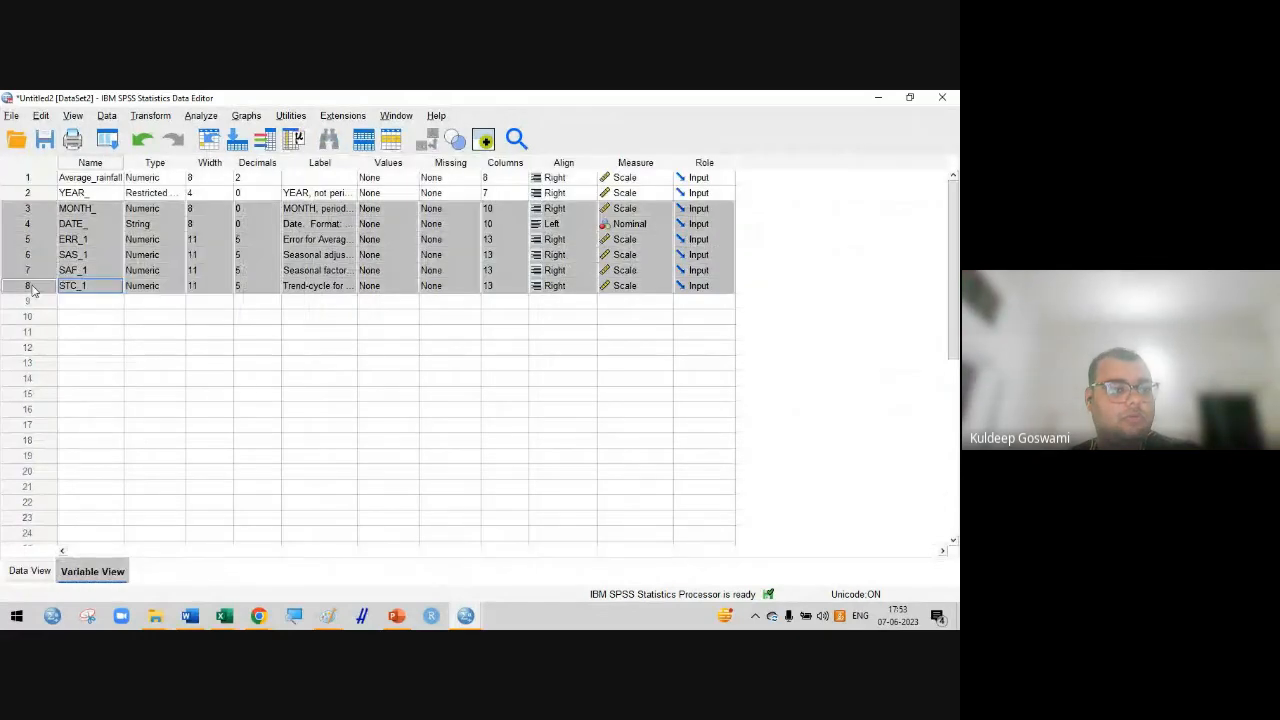
{"action": "right_click", "coordinate": [30, 286]}
Delete the date variables YEAR_, DATE_ and MONTH_ from the Untitled2 dataset
{"action": "right_click", "coordinate": [27, 192]}
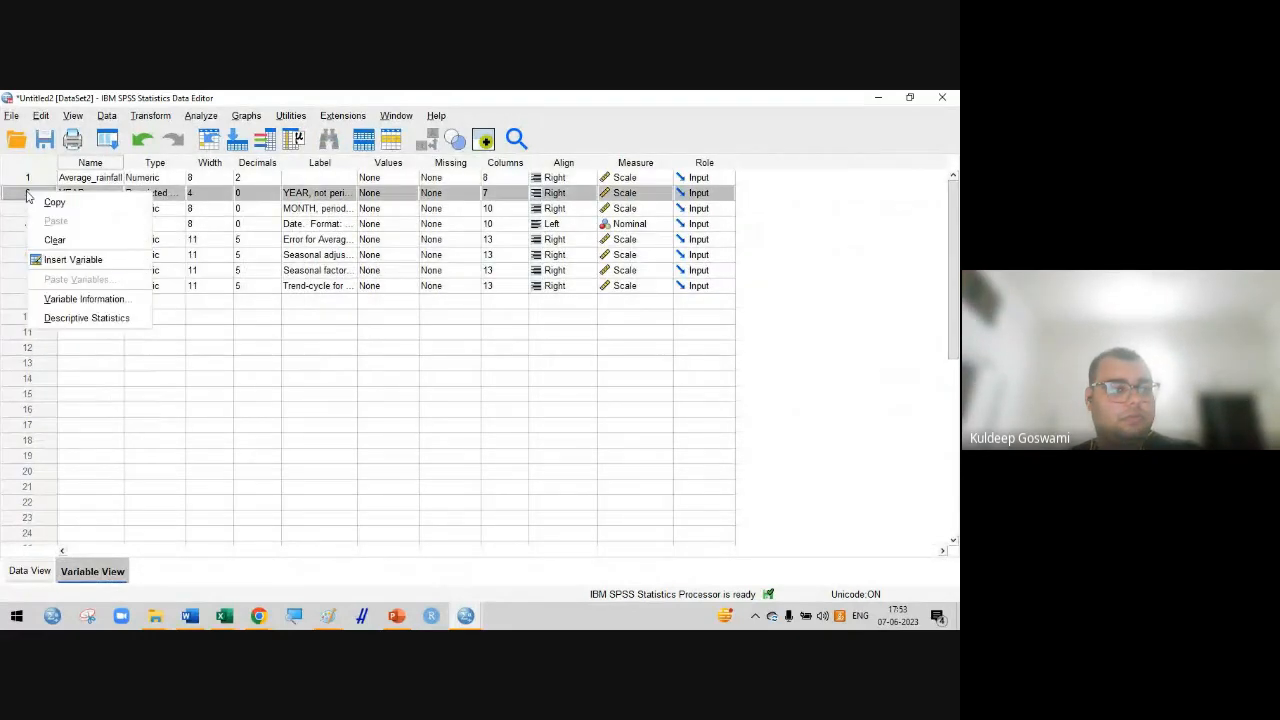
{"action": "left_click", "coordinate": [58, 241]}
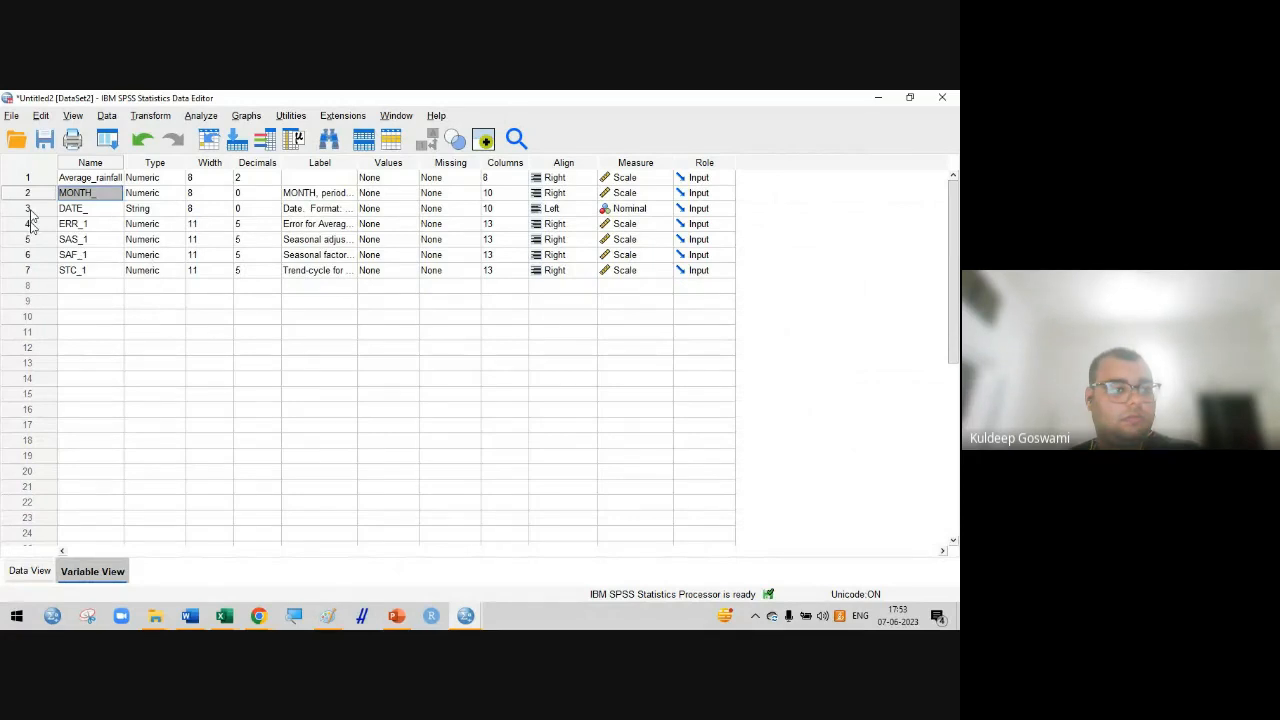
{"action": "right_click", "coordinate": [28, 208]}
{"action": "left_click", "coordinate": [62, 257]}
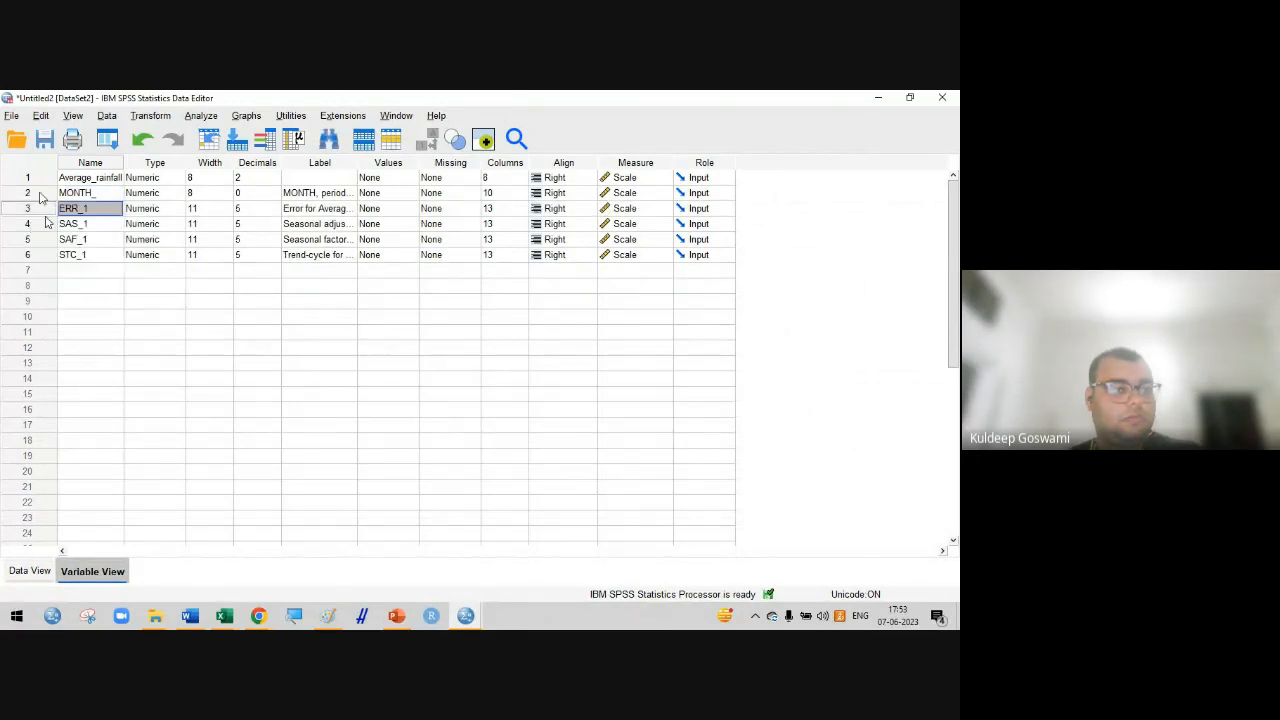
{"action": "right_click", "coordinate": [40, 194]}
{"action": "left_click", "coordinate": [62, 238]}
Delete the seasonal decomposition variables ERR_1, SAS_1, SAF_1 and STC_1, keeping only Average_rainfall
{"action": "right_click", "coordinate": [40, 194]}
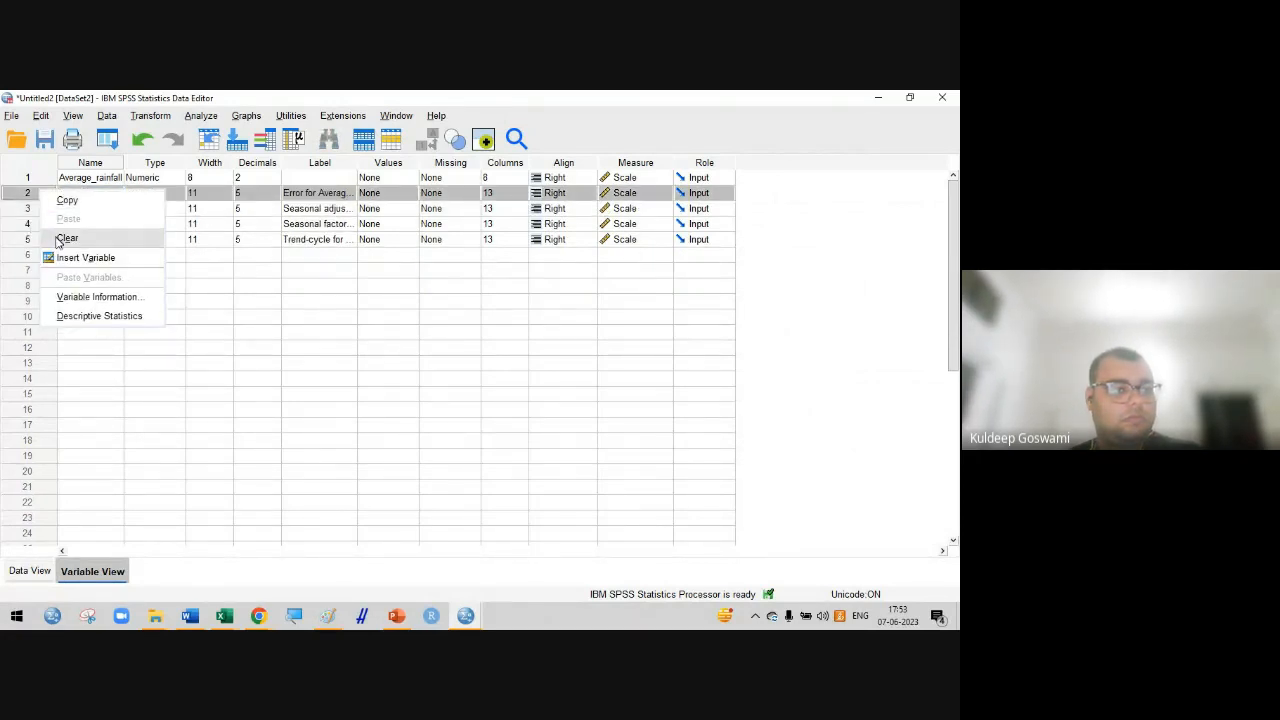
{"action": "left_click", "coordinate": [58, 240]}
{"action": "right_click", "coordinate": [40, 194]}
{"action": "left_click", "coordinate": [60, 237]}
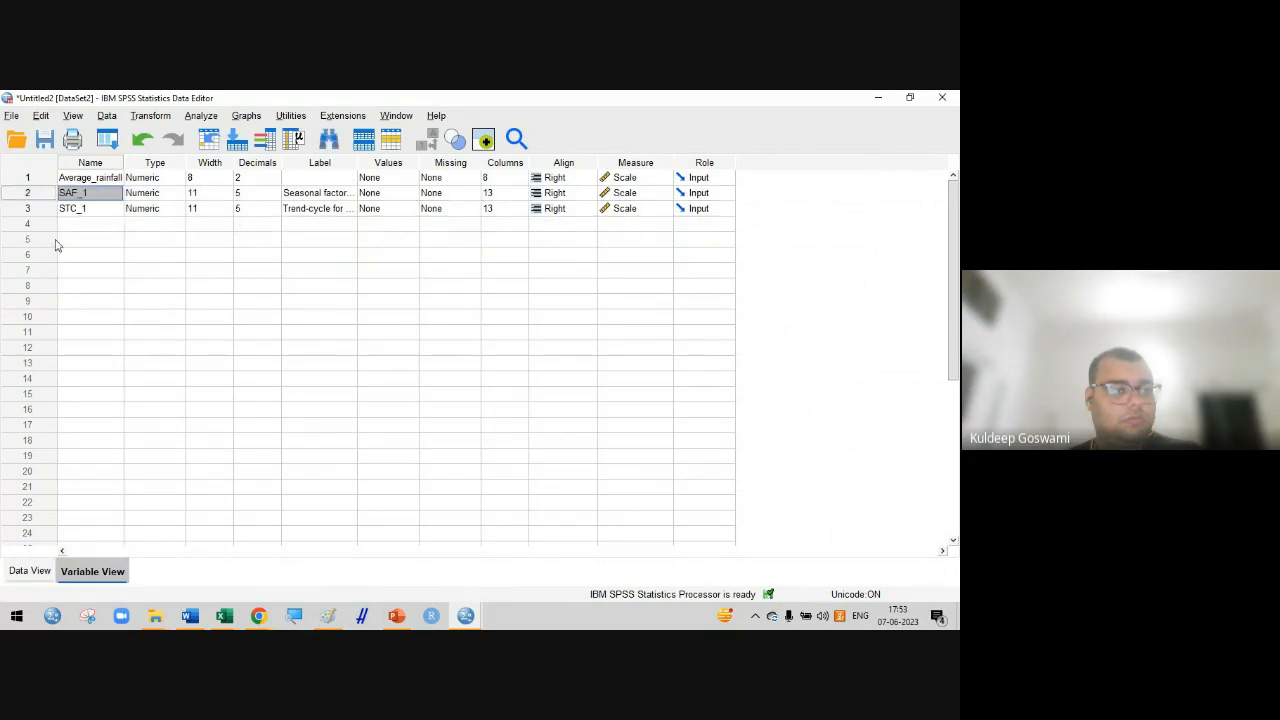
{"action": "right_click", "coordinate": [34, 195]}
{"action": "left_click", "coordinate": [60, 237]}
{"action": "right_click", "coordinate": [34, 195]}
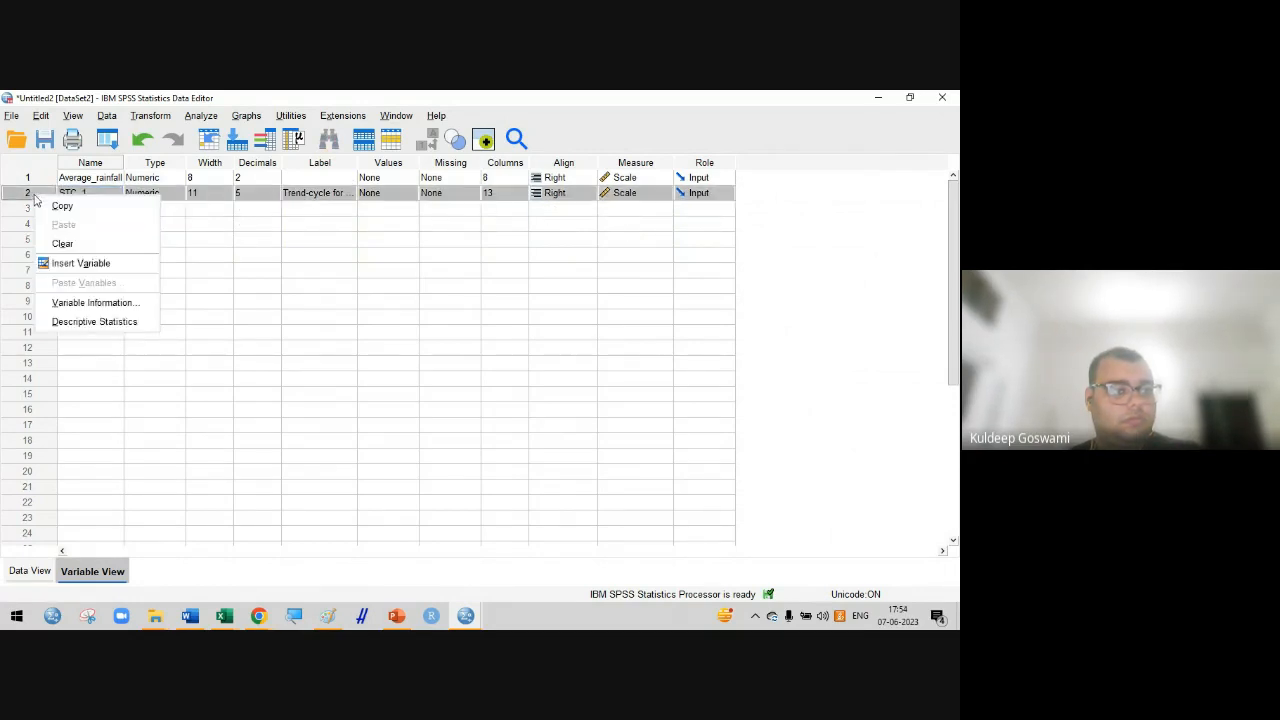
{"action": "left_click", "coordinate": [60, 237]}
Show the data values, select the Average_rainfall column and compare it with the rainfall workbook in Excel before returning to Untitled2
{"action": "left_click", "coordinate": [30, 571]}
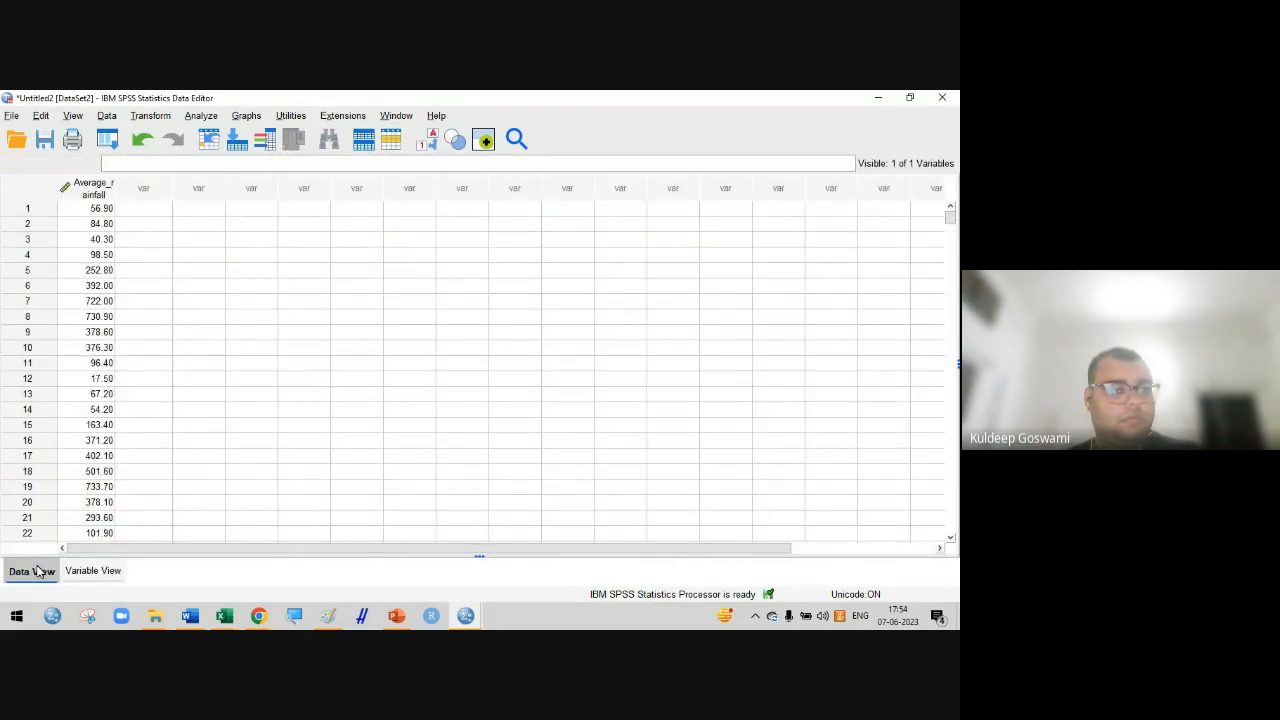
{"action": "left_click", "coordinate": [74, 197]}
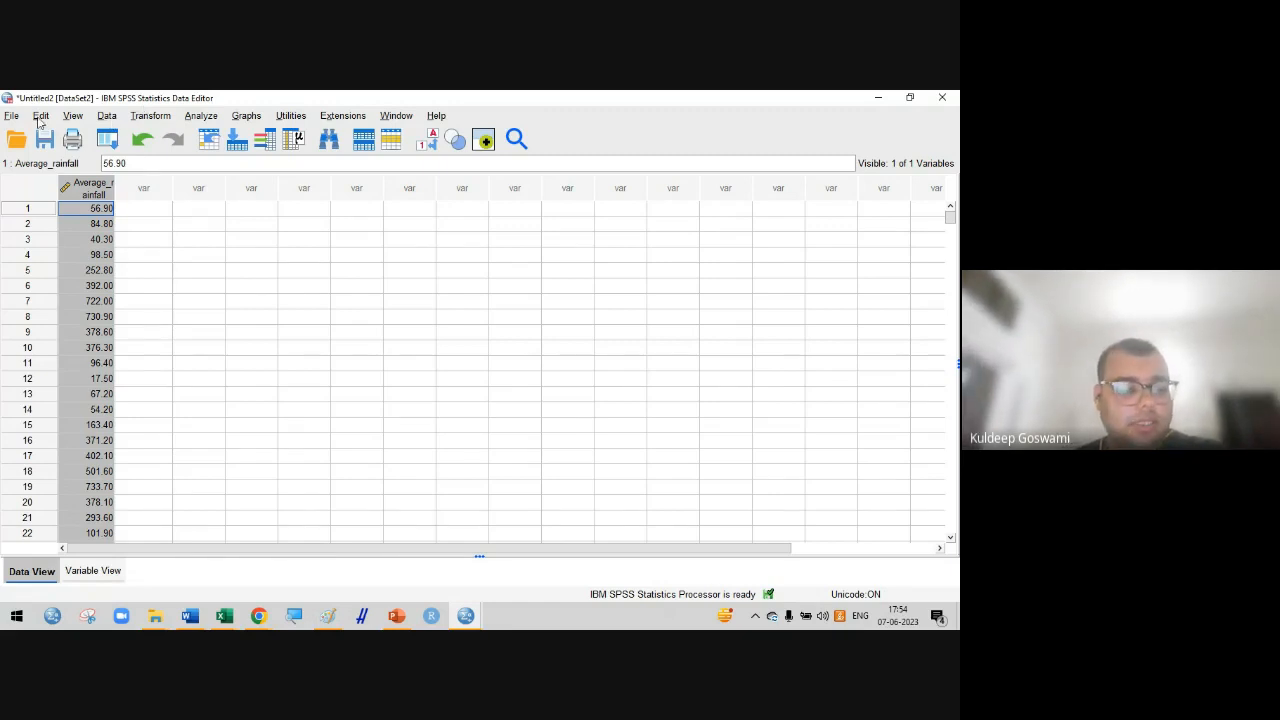
{"action": "mouse_move", "coordinate": [224, 615]}
{"action": "left_click", "coordinate": [291, 560]}
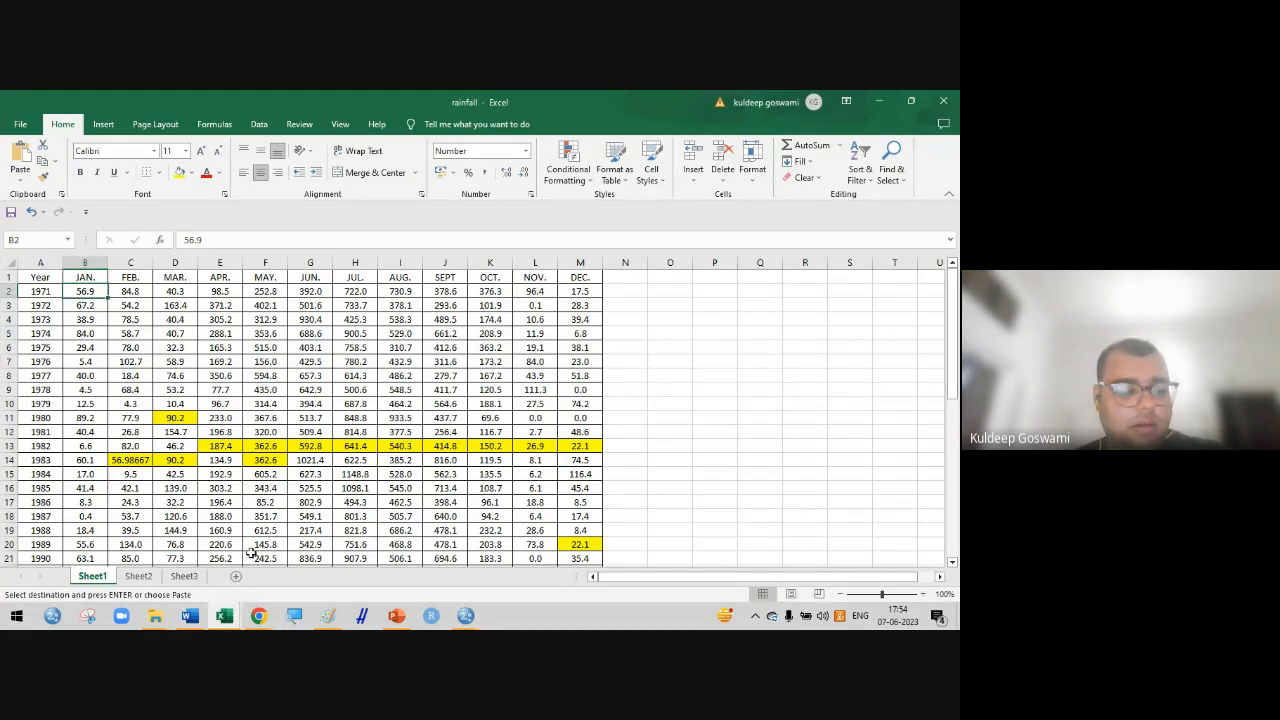
{"action": "mouse_move", "coordinate": [470, 620]}
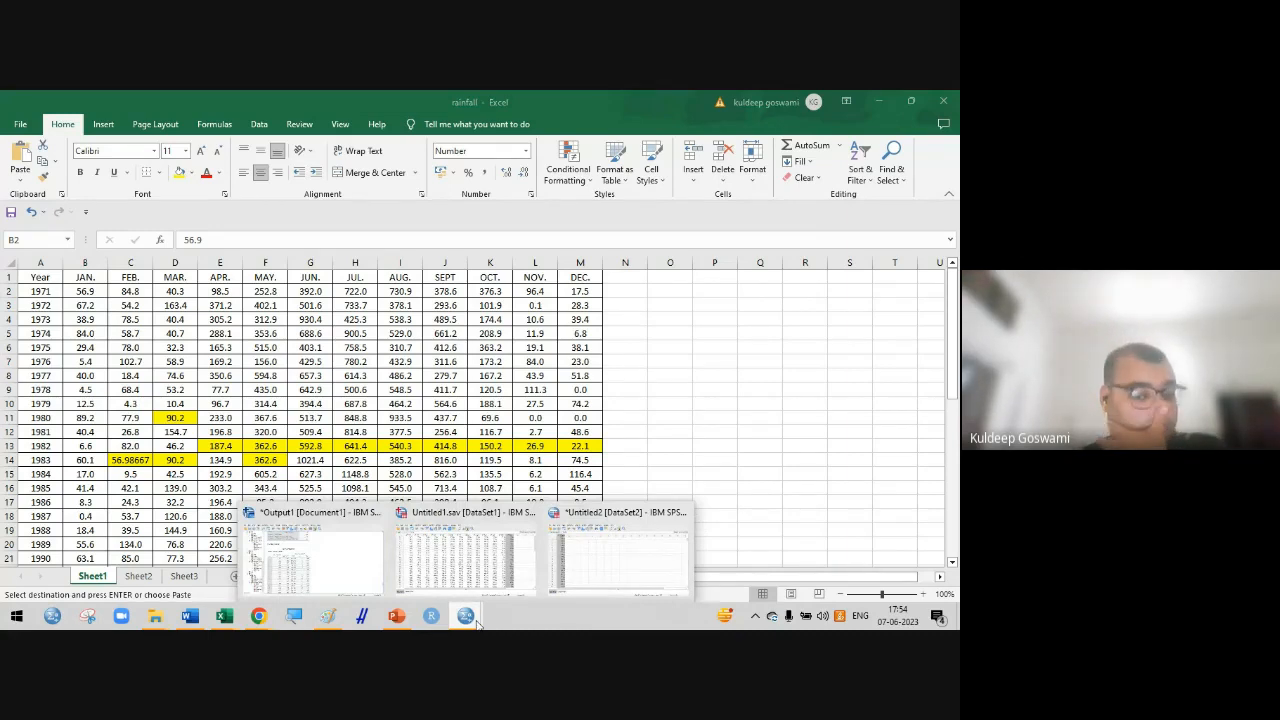
{"action": "left_click", "coordinate": [566, 575]}
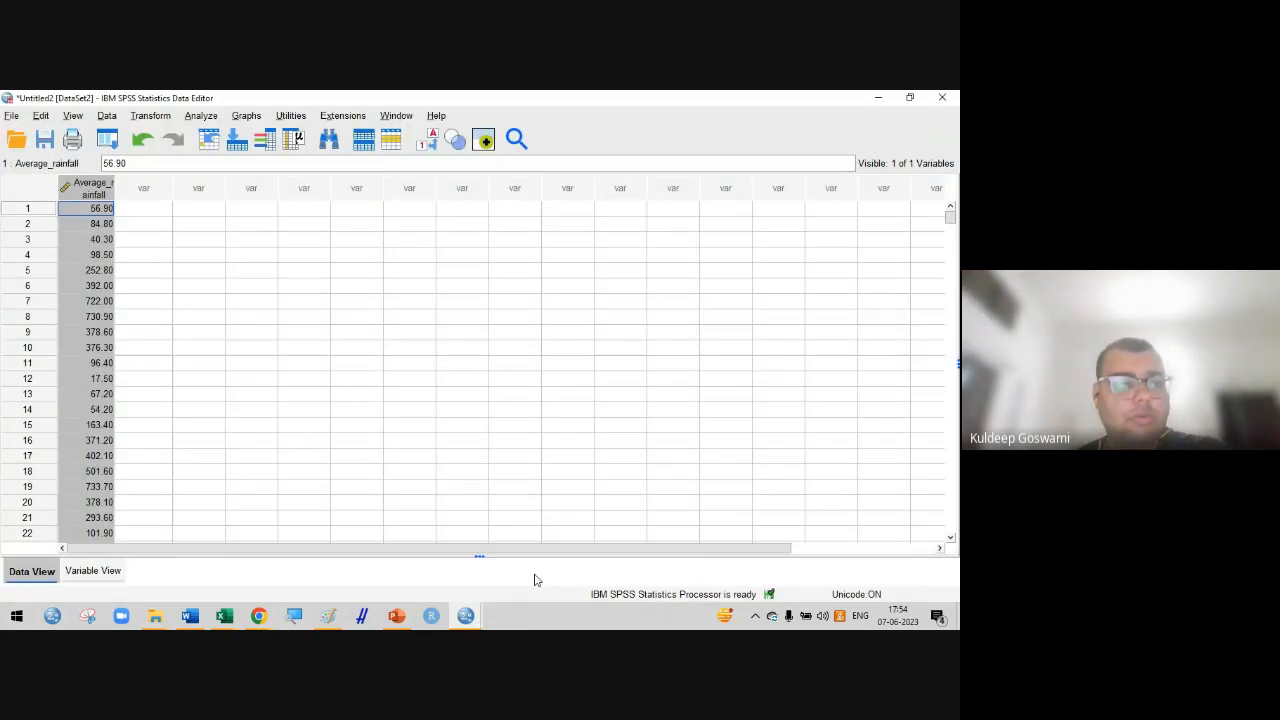
Examine the Average_rainfall column and the empty columns beside it, leaving the Average_rainfall column selected
{"action": "left_click", "coordinate": [240, 254]}
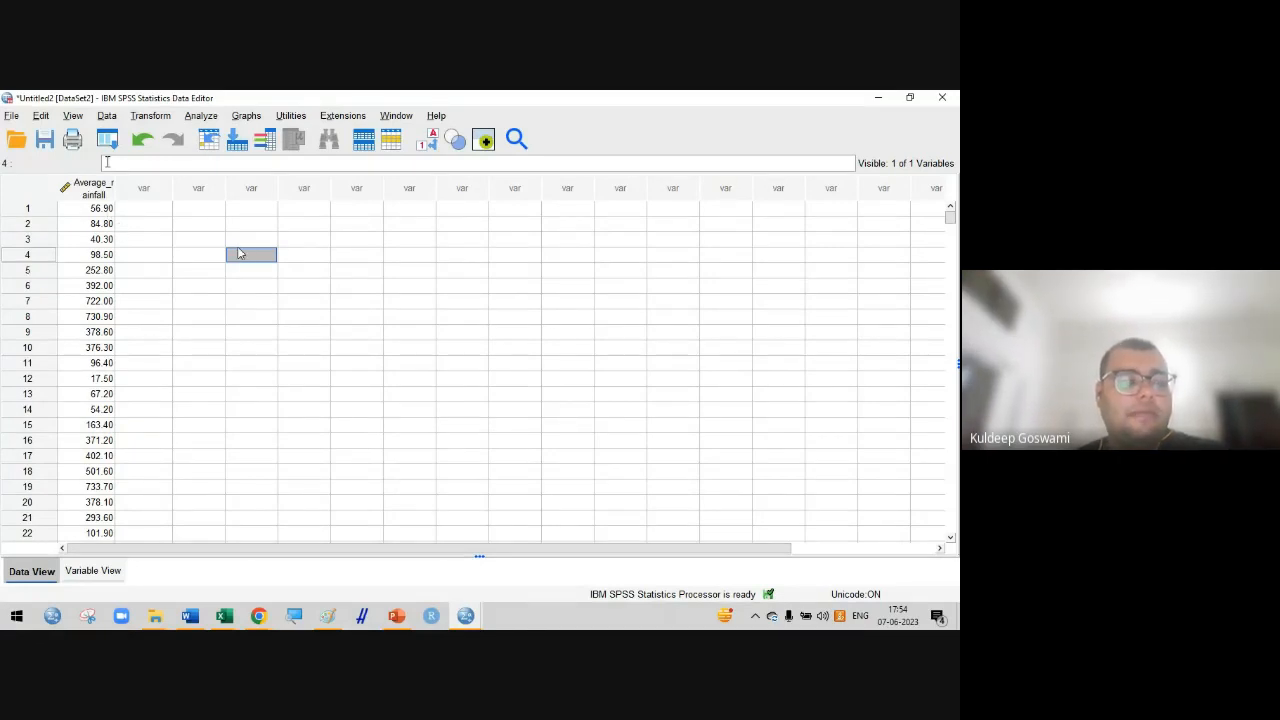
{"action": "left_click", "coordinate": [95, 188]}
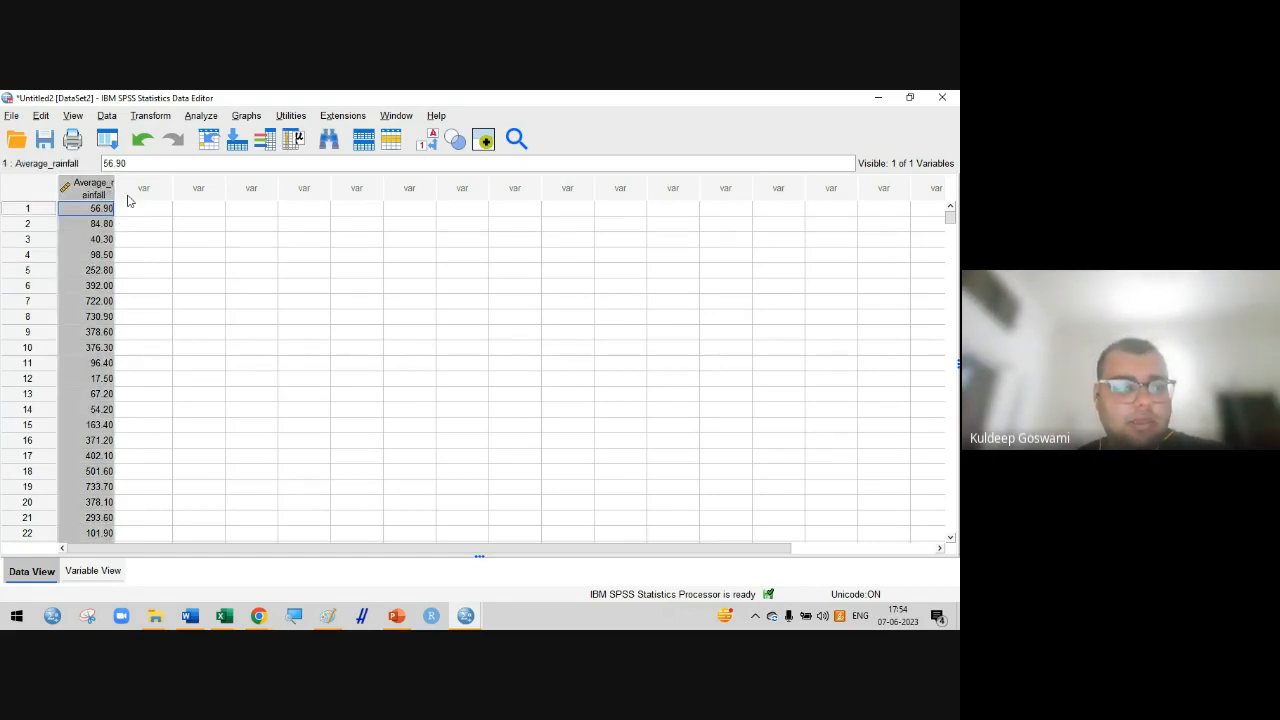
{"action": "left_click", "coordinate": [143, 207]}
{"action": "left_click", "coordinate": [94, 190]}
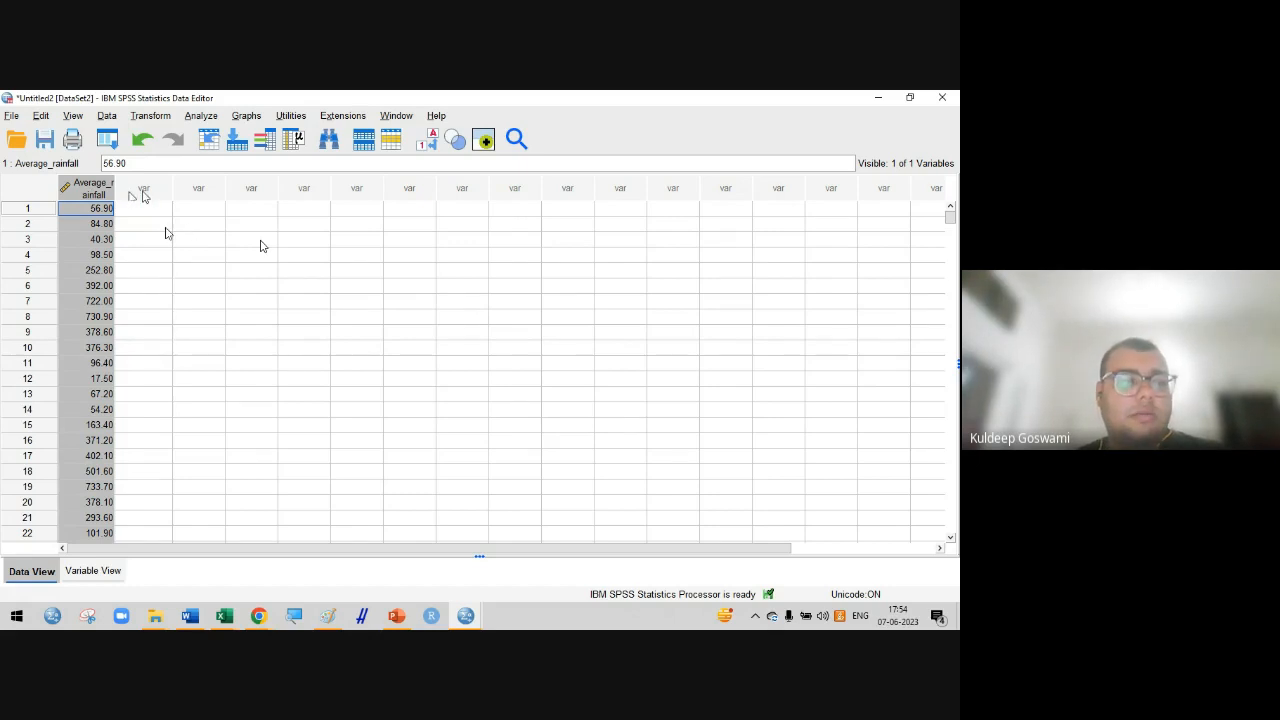
Open the Define Dates dialog for the rainfall series and bring up the year-based entries in its list of case formats
{"action": "left_click", "coordinate": [107, 116]}
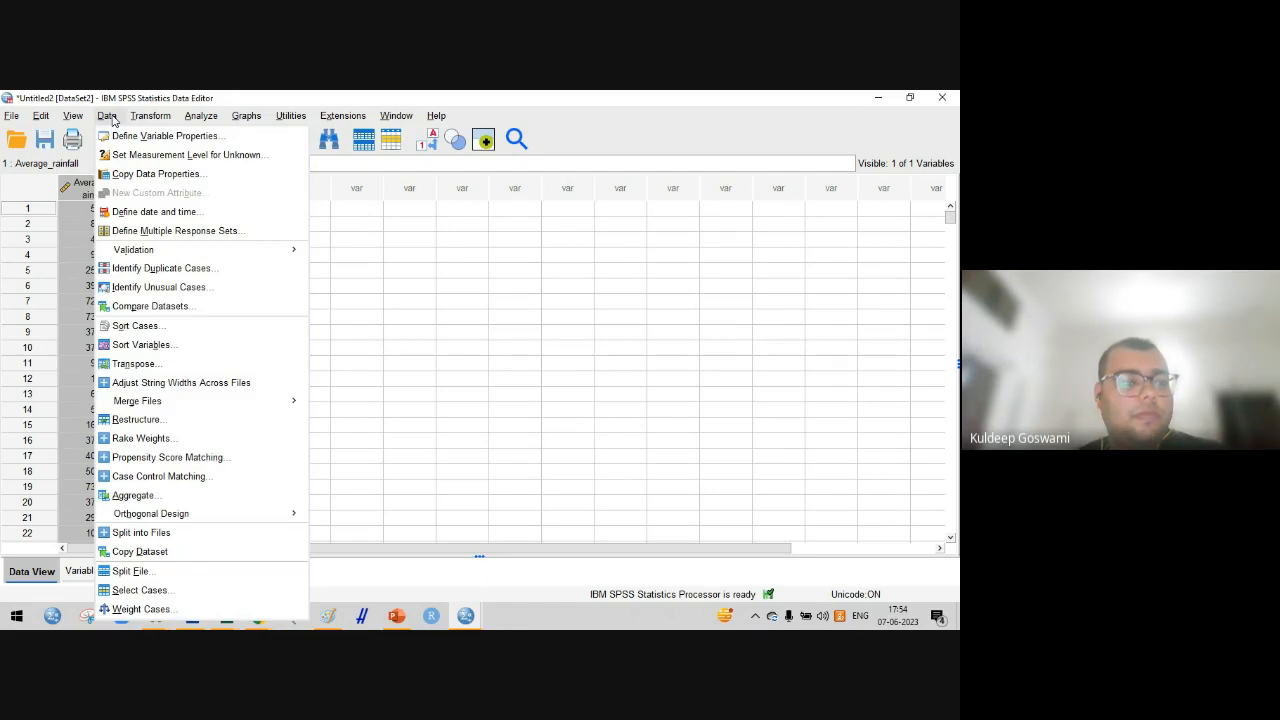
{"action": "left_click", "coordinate": [127, 212]}
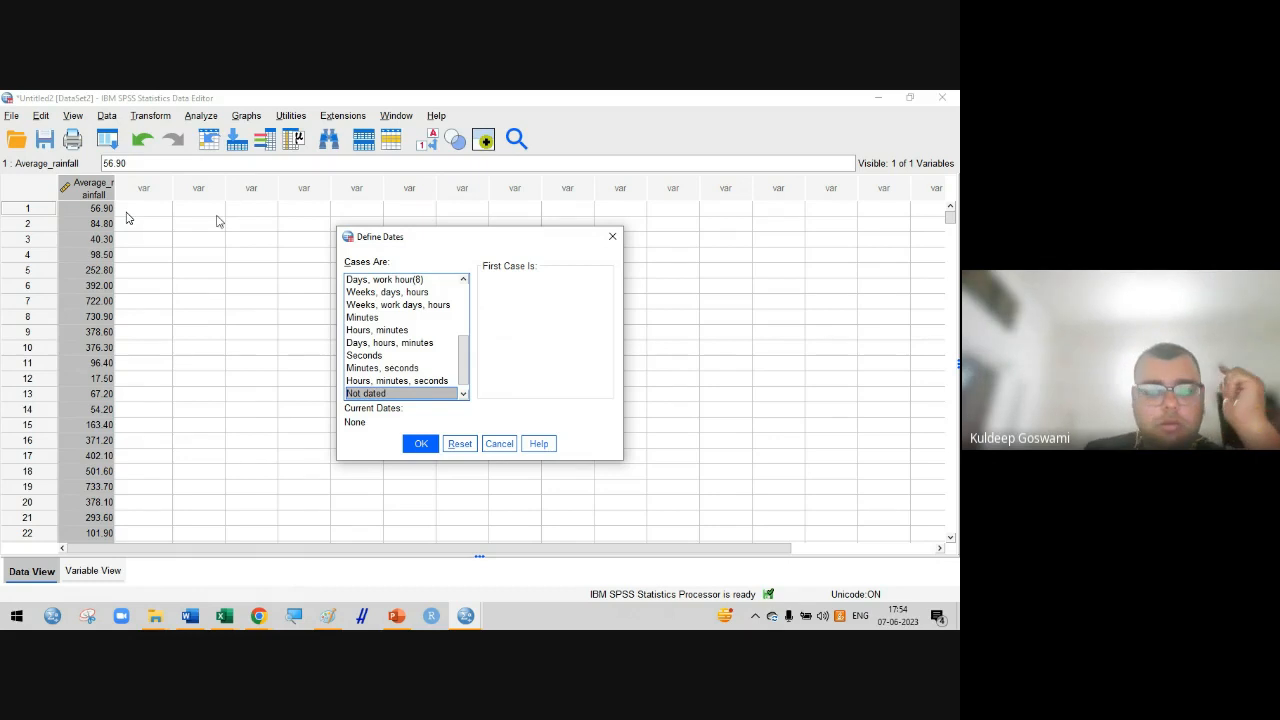
{"action": "left_click_drag", "start_coordinate": [465, 356], "coordinate": [484, 298]}
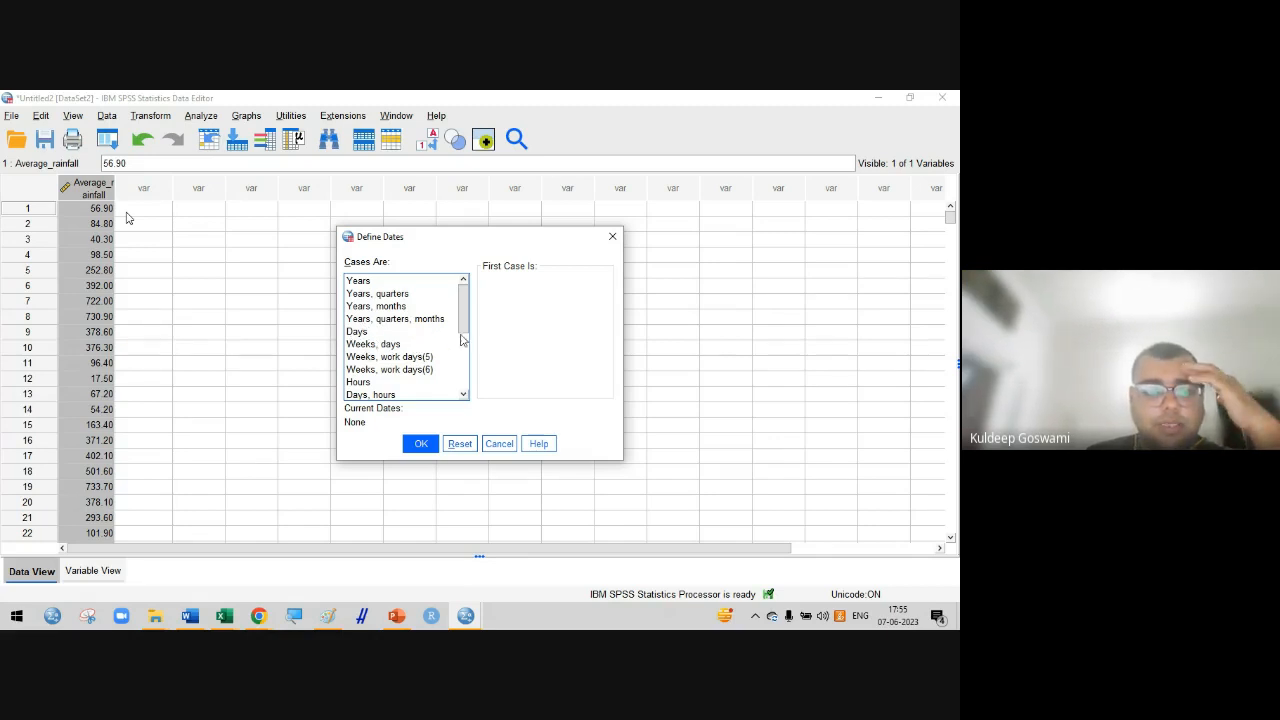
{"action": "mouse_move", "coordinate": [471, 310]}
{"action": "left_mouse_down"}
{"action": "mouse_move", "coordinate": [474, 365]}
{"action": "mouse_move", "coordinate": [472, 300]}
{"action": "left_mouse_up"}
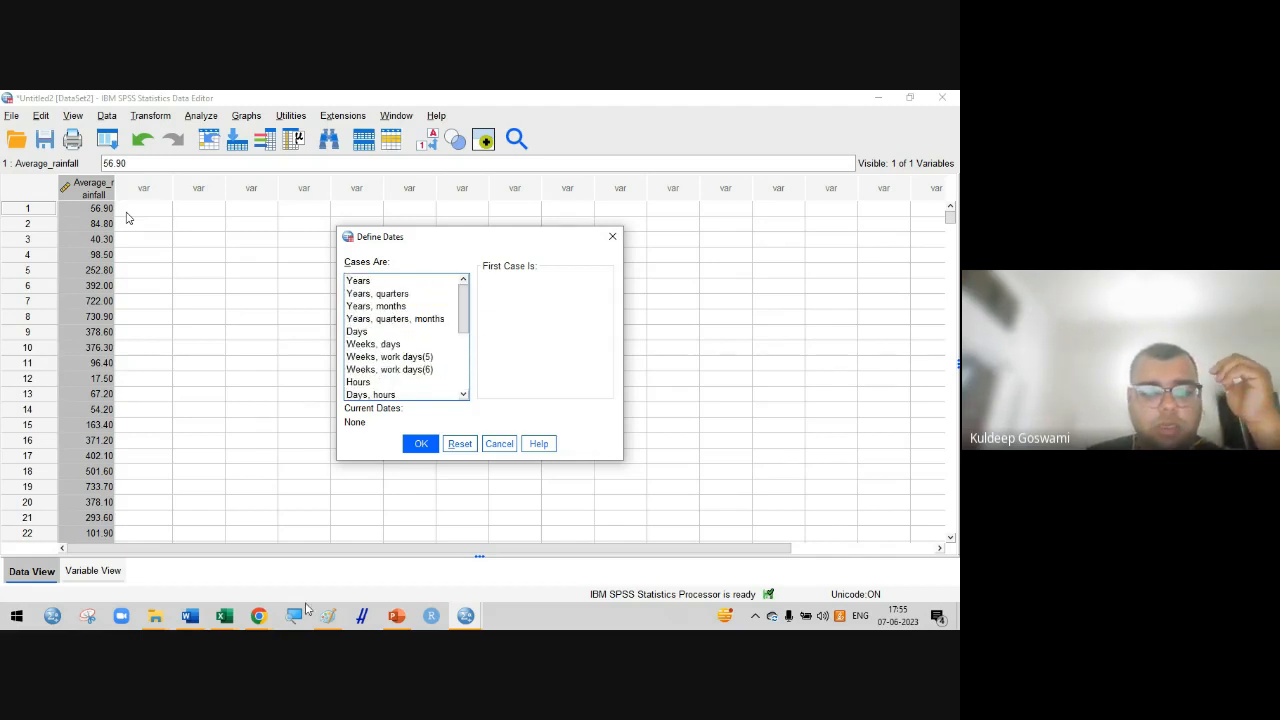
Check the first year and month in the Excel rainfall table, and set the date format in SPSS to Years, months
{"action": "left_click", "coordinate": [216, 620]}
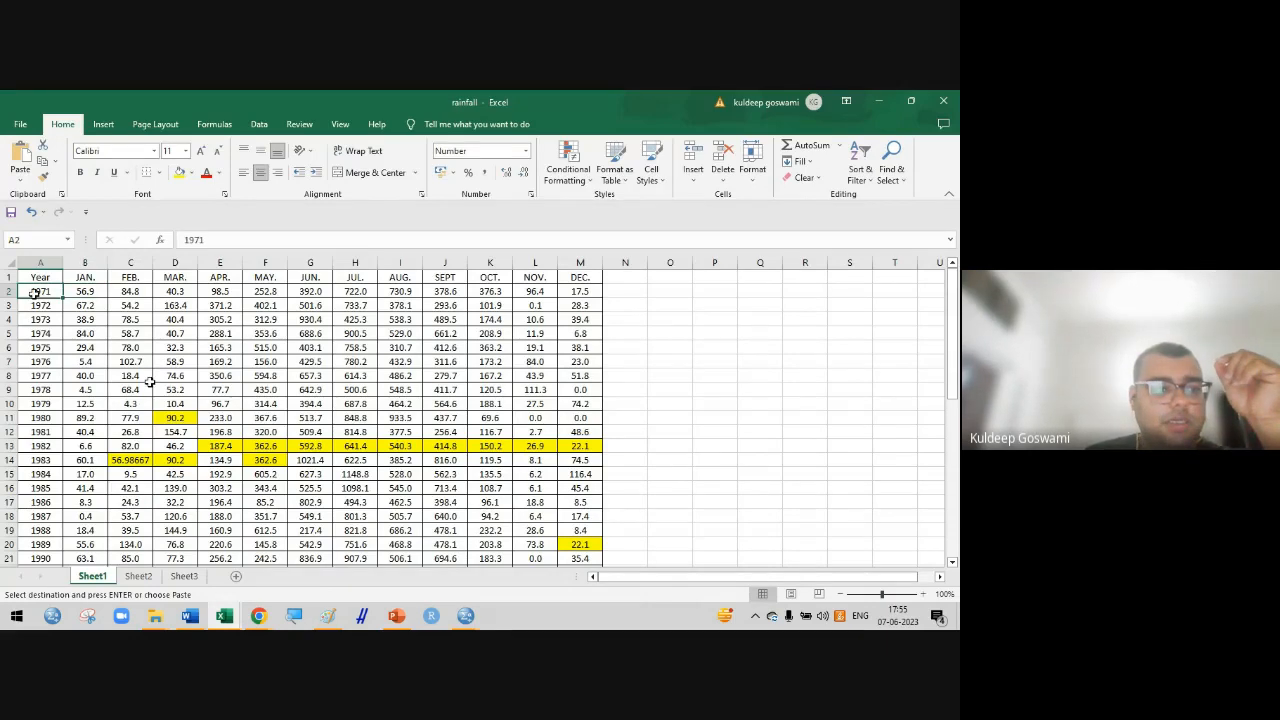
{"action": "left_click", "coordinate": [86, 278]}
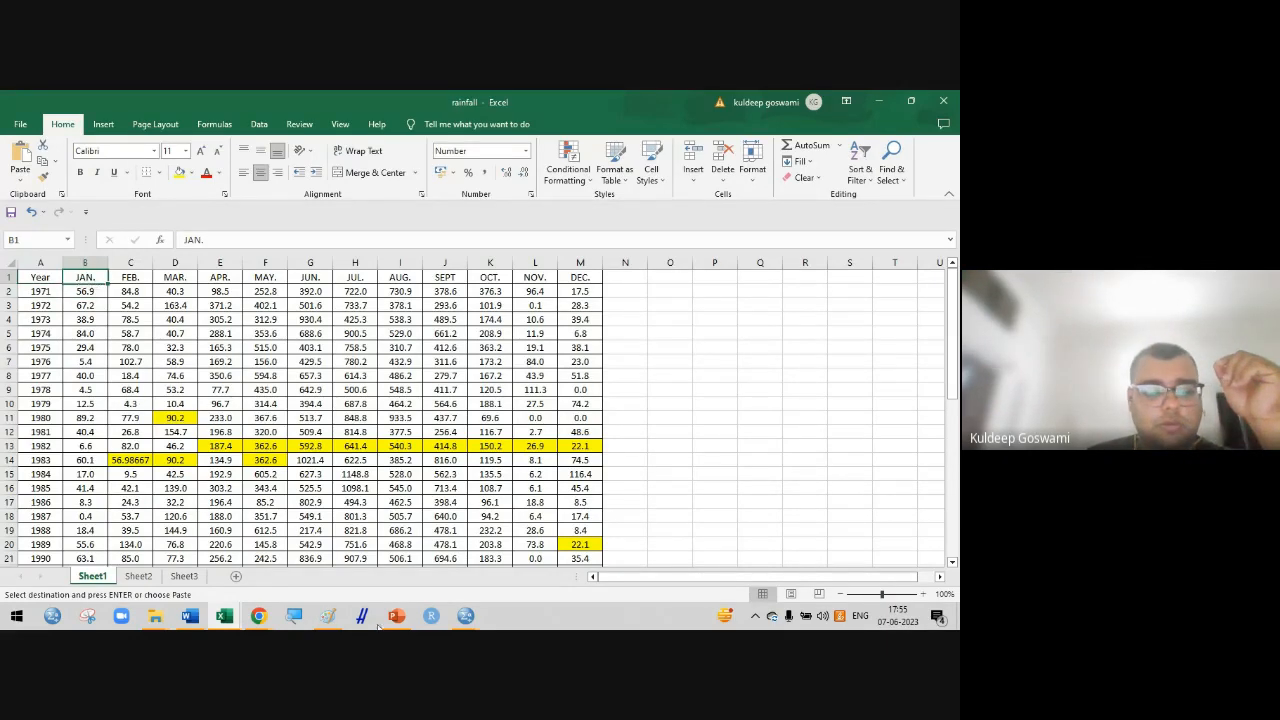
{"action": "mouse_move", "coordinate": [465, 622]}
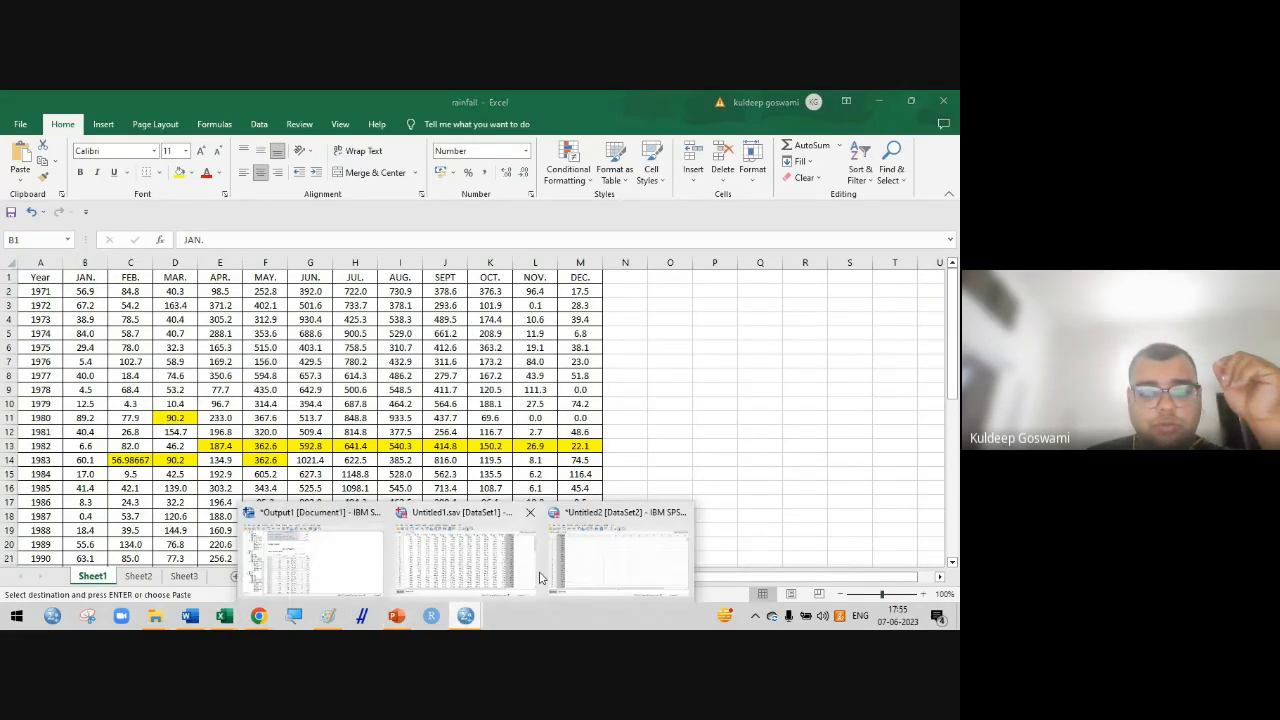
{"action": "left_click", "coordinate": [465, 560]}
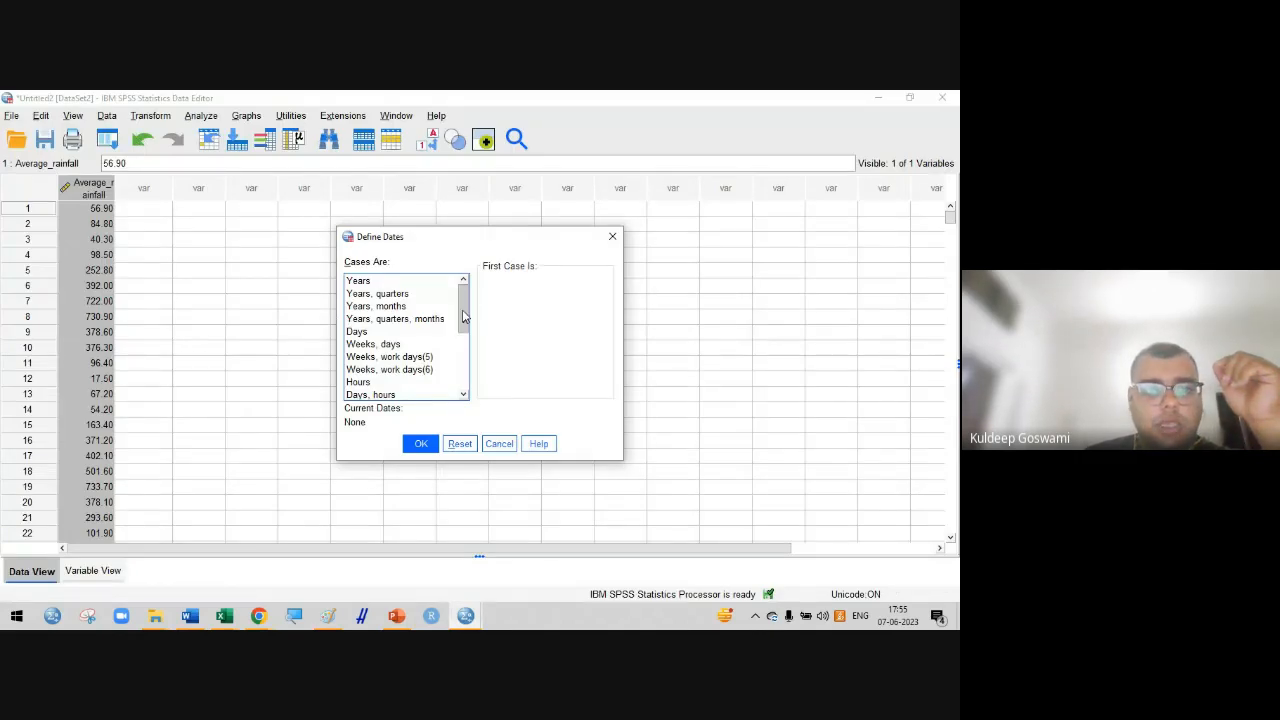
{"action": "left_click", "coordinate": [371, 306]}
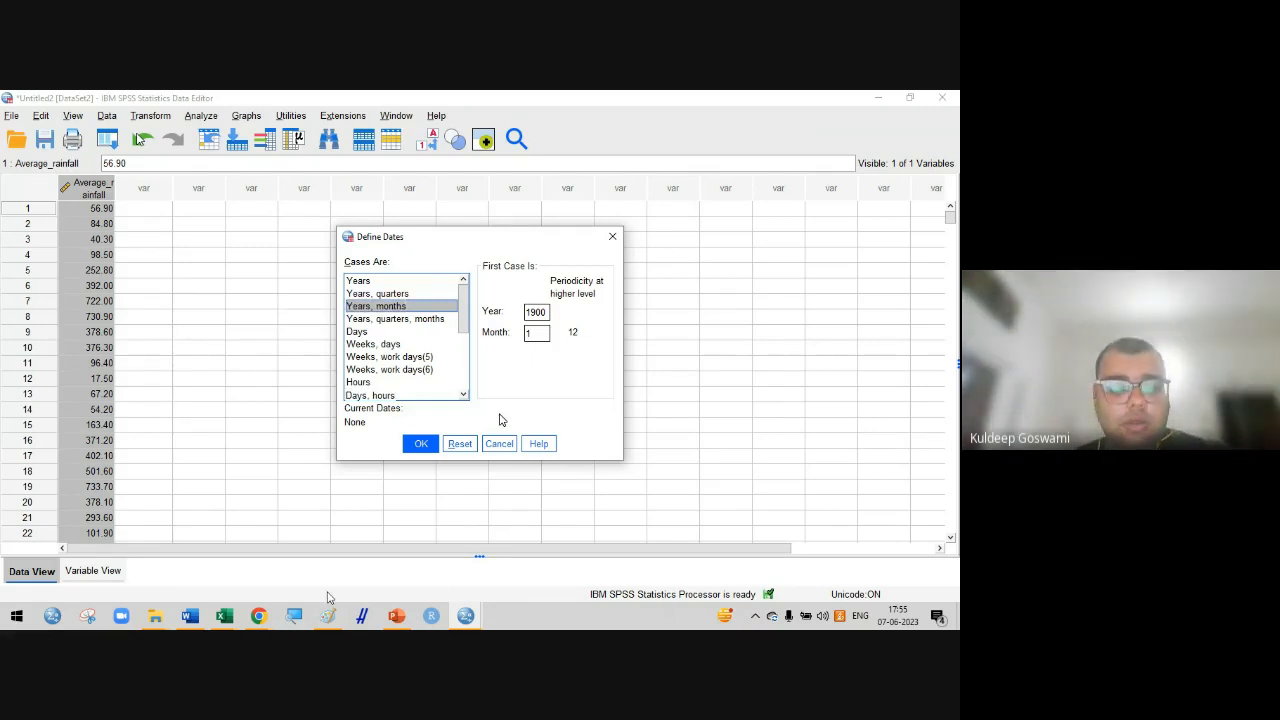
Switch to the rainfall workbook in Excel and examine the first and last yearly rows, 1971 and 2015
{"action": "mouse_move", "coordinate": [224, 615]}
{"action": "left_click", "coordinate": [281, 573]}
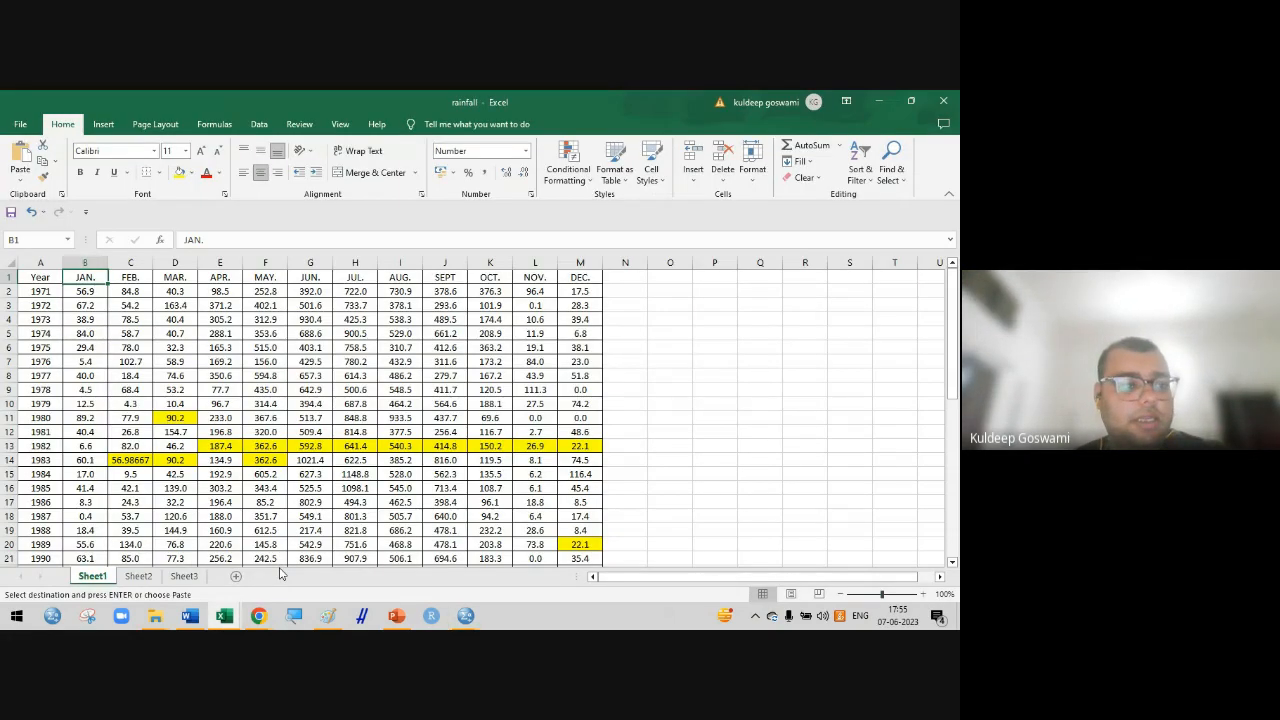
{"action": "left_click", "coordinate": [40, 291]}
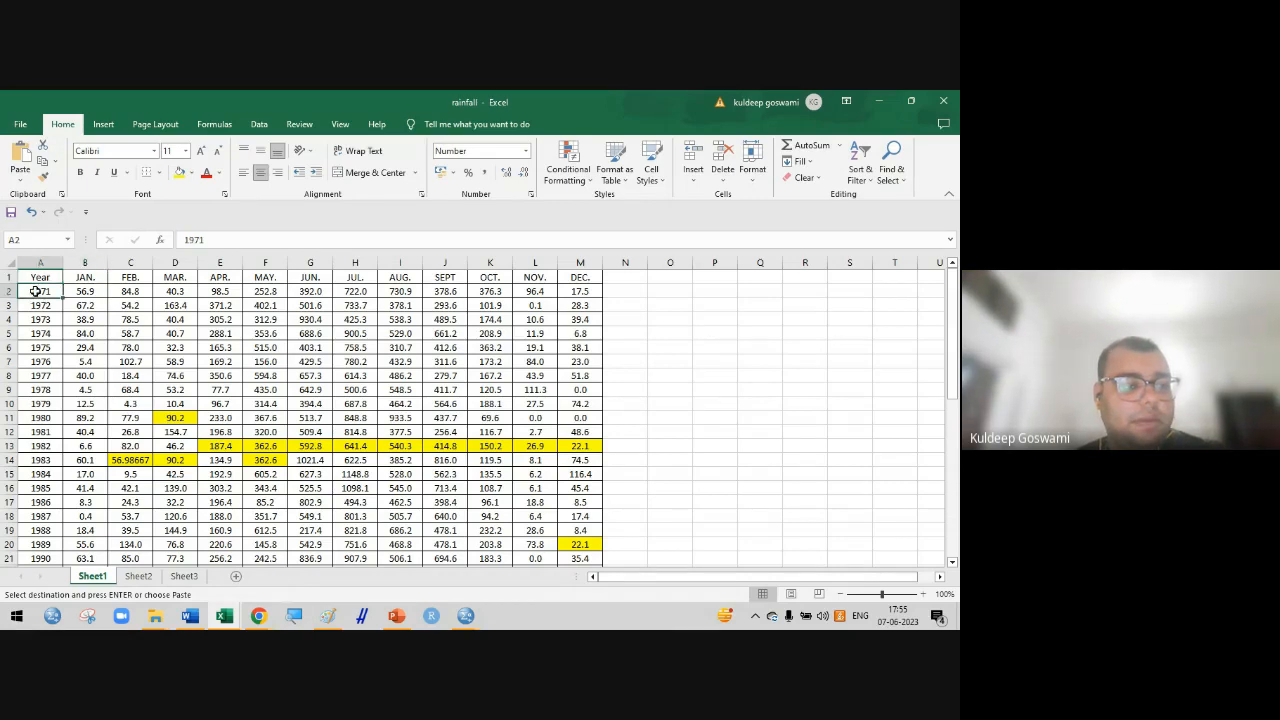
{"action": "scroll", "coordinate": [62, 400], "scroll_direction": "down", "scroll_amount": 12}
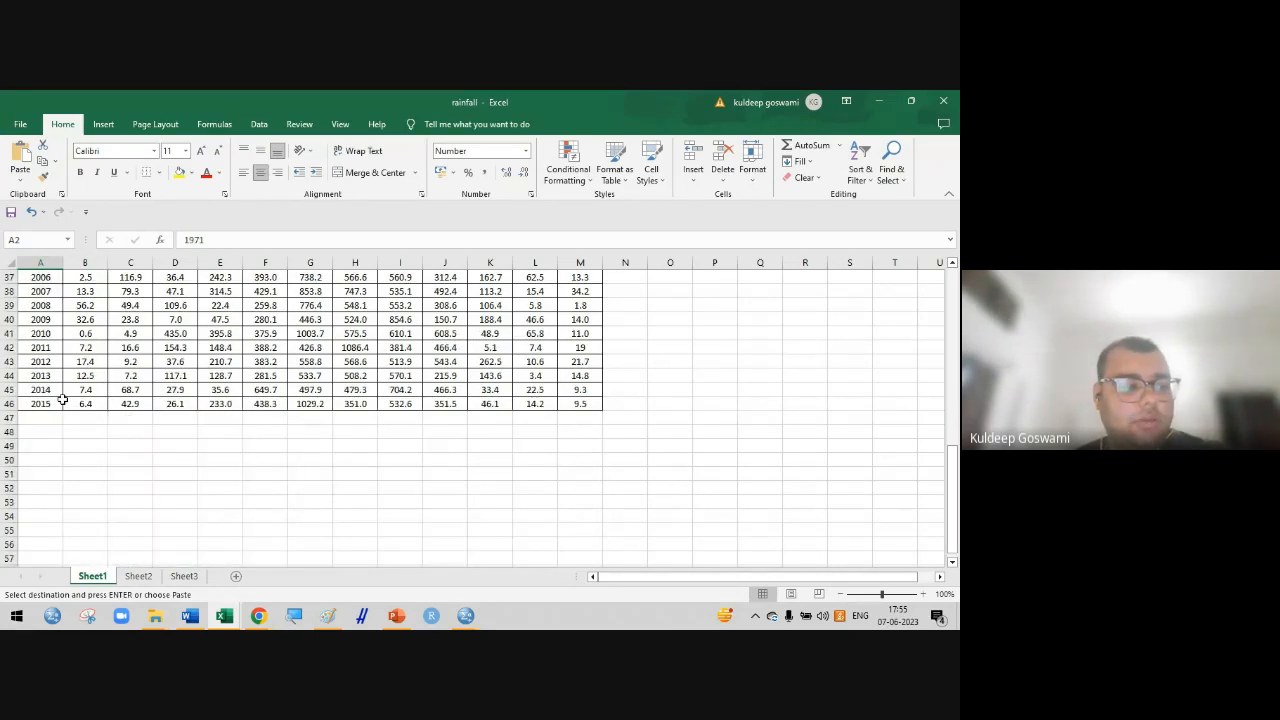
{"action": "scroll", "coordinate": [46, 364], "scroll_direction": "down", "scroll_amount": 1}
{"action": "left_click", "coordinate": [46, 364]}
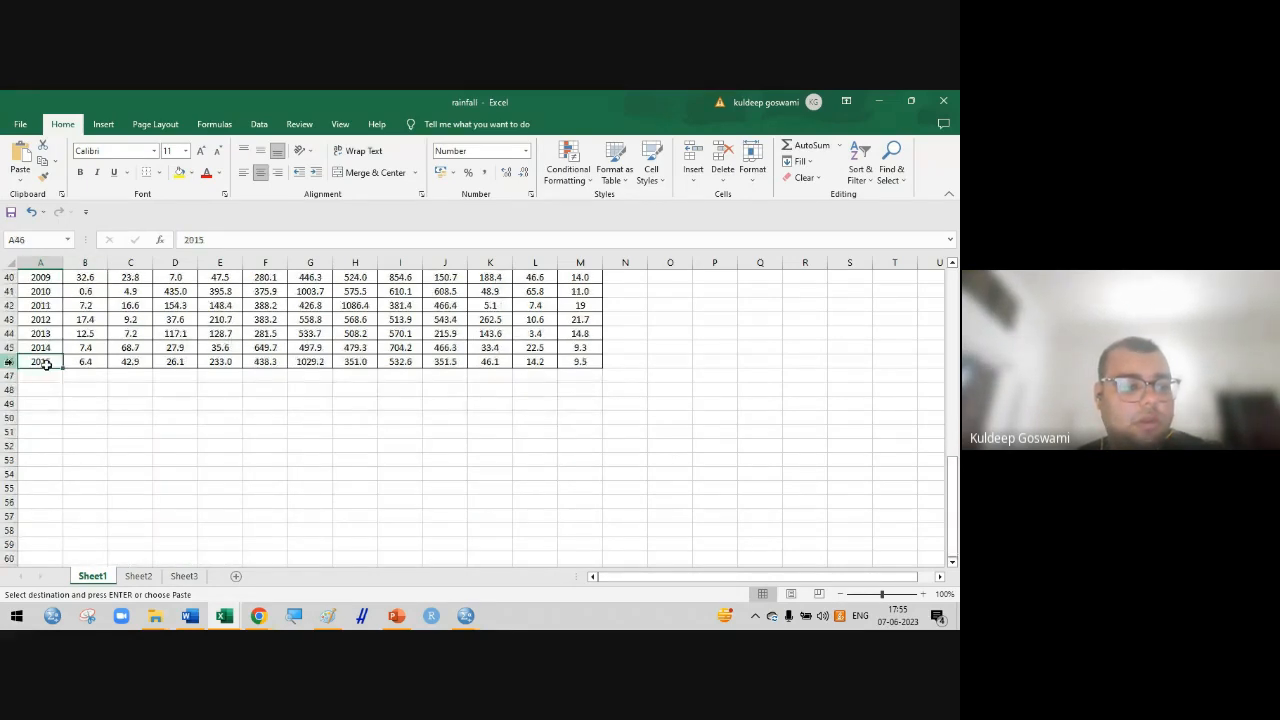
{"action": "key", "text": "shift+space"}
{"action": "scroll", "coordinate": [85, 368], "scroll_direction": "up", "scroll_amount": 10}
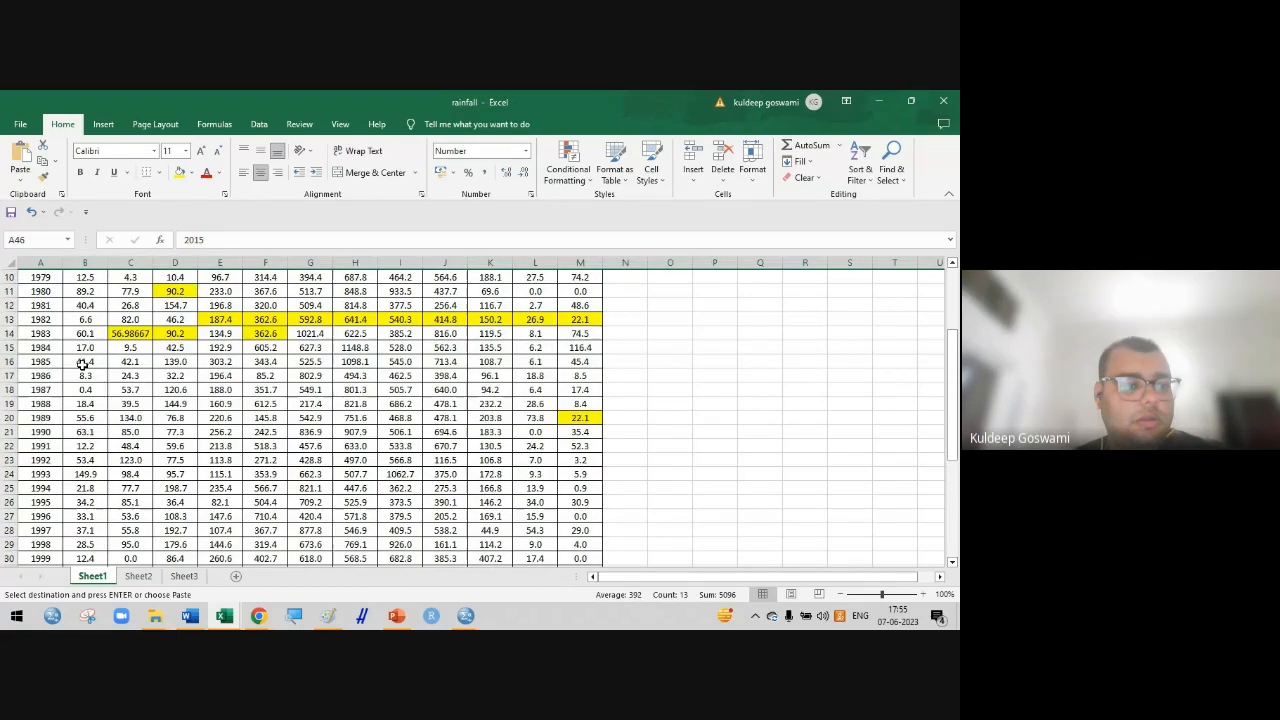
{"action": "scroll", "coordinate": [14, 292], "scroll_direction": "up", "scroll_amount": 3}
{"action": "left_click", "coordinate": [11, 289]}
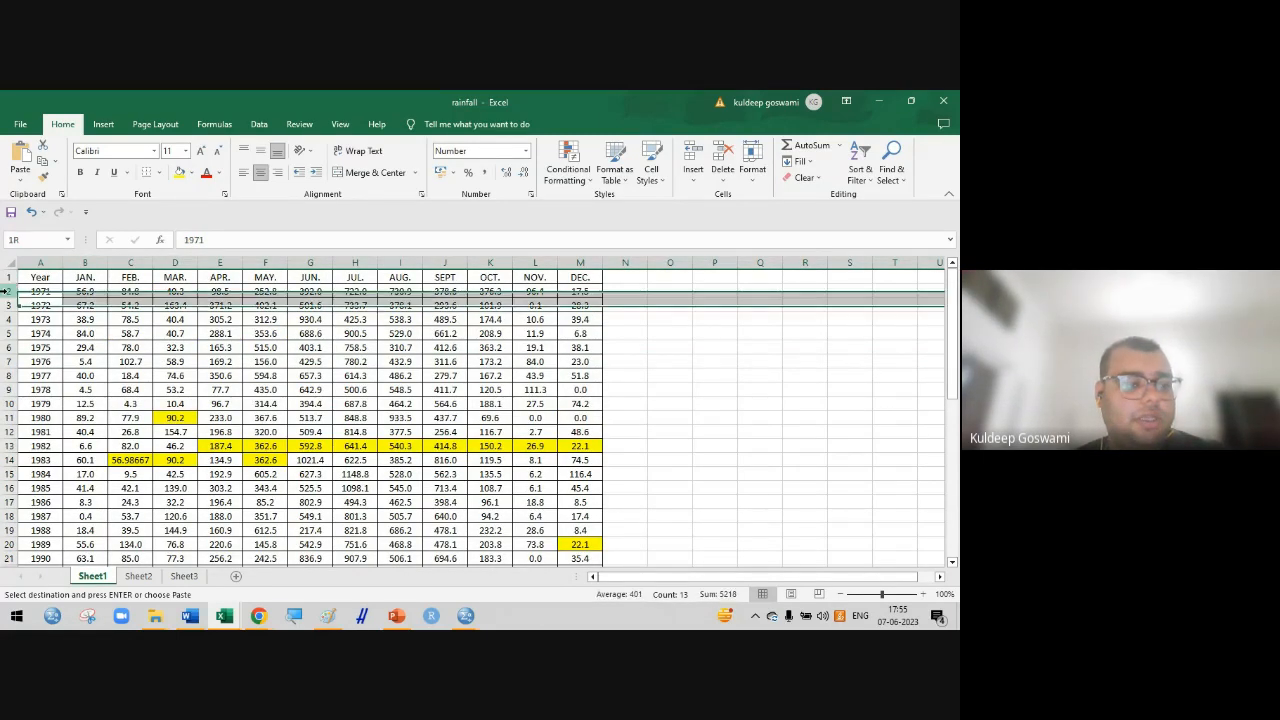
{"action": "scroll", "coordinate": [37, 452], "scroll_direction": "down", "scroll_amount": 6}
{"action": "scroll", "coordinate": [37, 452], "scroll_direction": "down", "scroll_amount": 5}
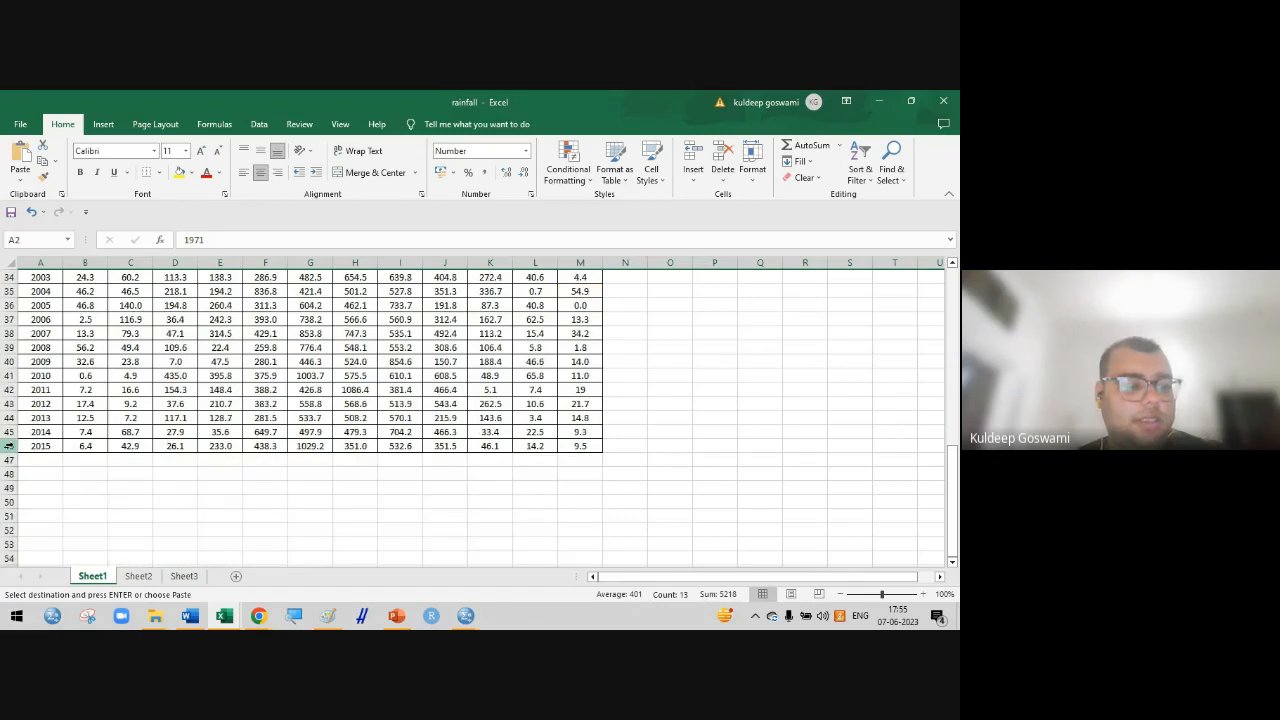
{"action": "left_click", "coordinate": [9, 446]}
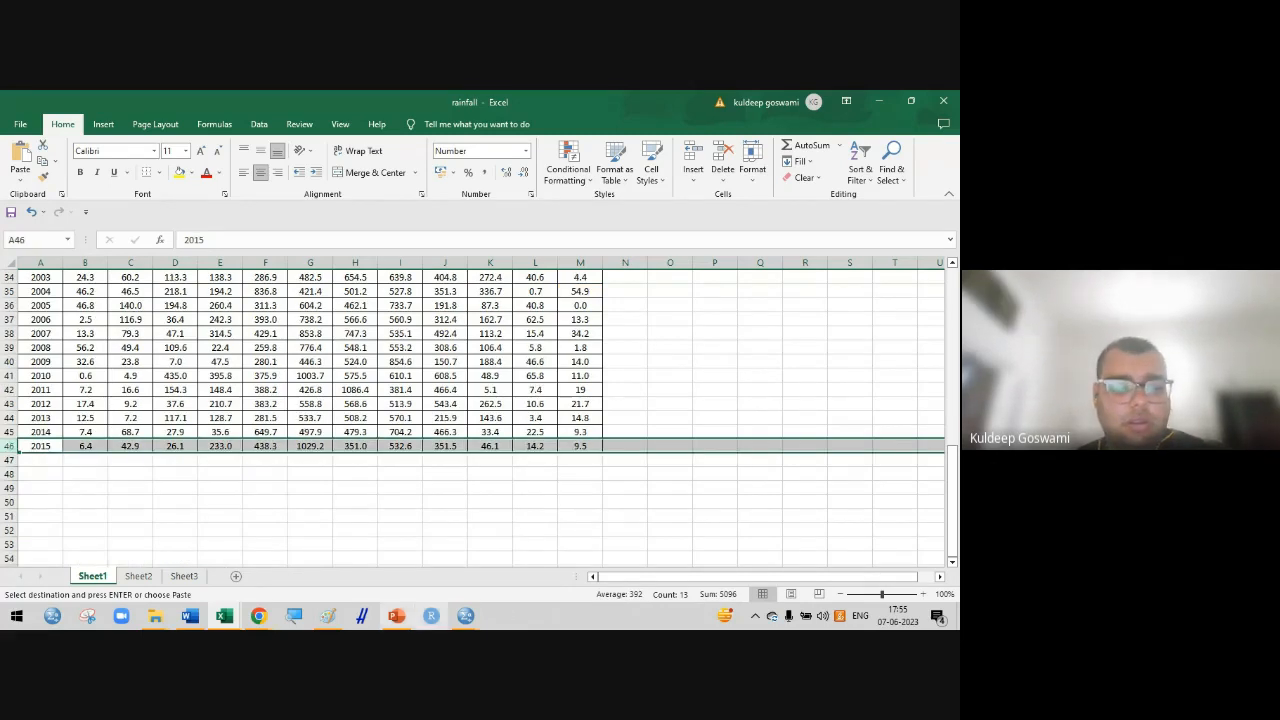
Return to the Define Dates dialog in SPSS and set the first case's year to 1971
{"action": "mouse_move", "coordinate": [466, 614]}
{"action": "left_click", "coordinate": [612, 568]}
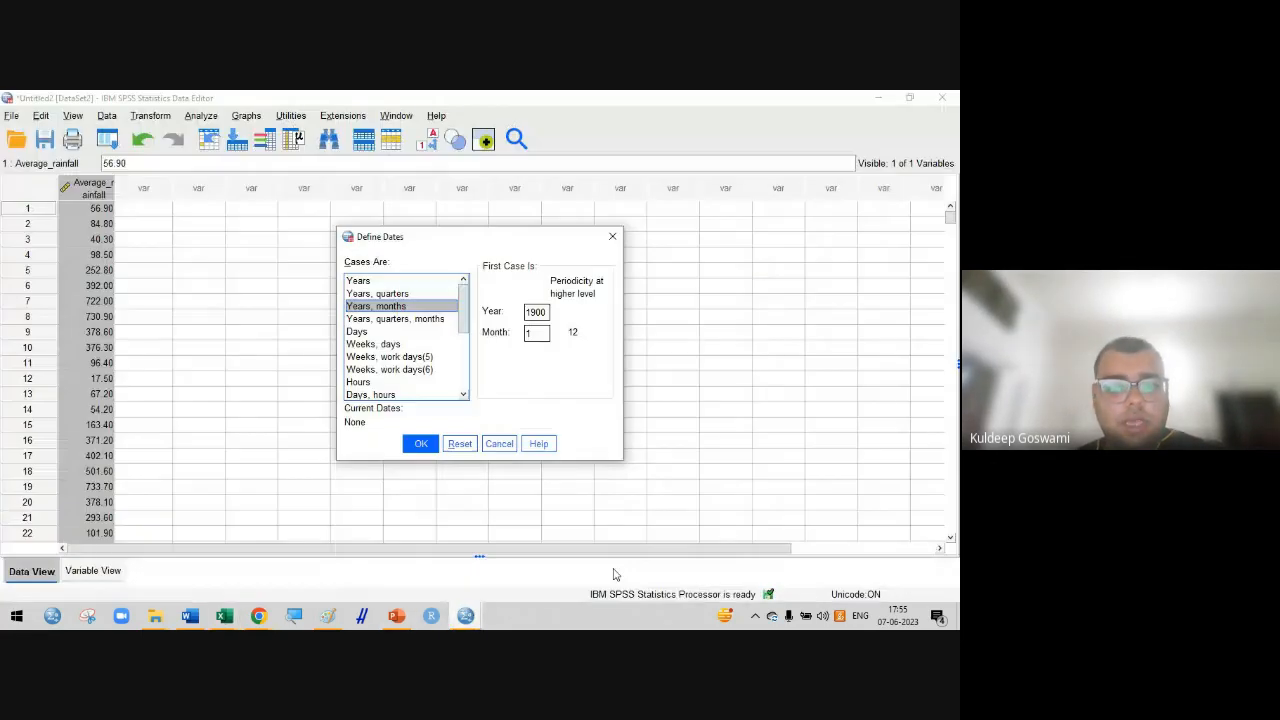
{"action": "type", "text": "190"}
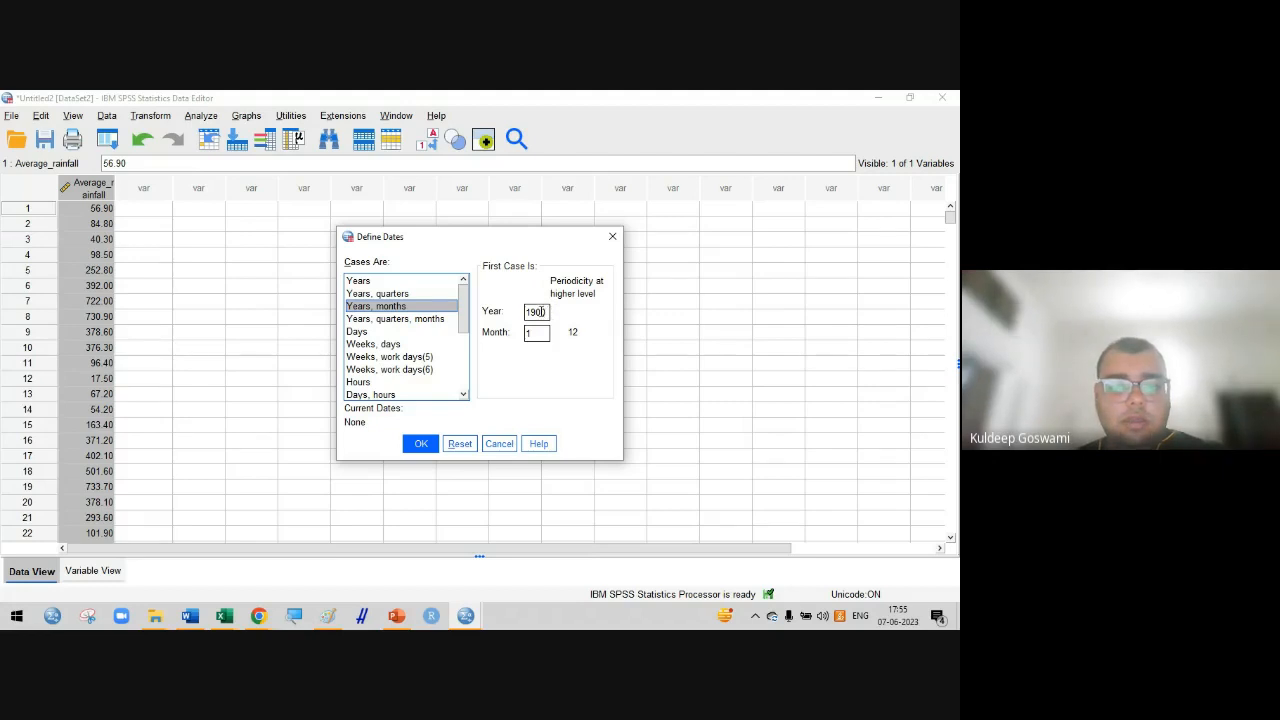
{"action": "type", "text": "0"}
{"action": "key", "text": "BackSpace"}
{"action": "key", "text": "BackSpace"}
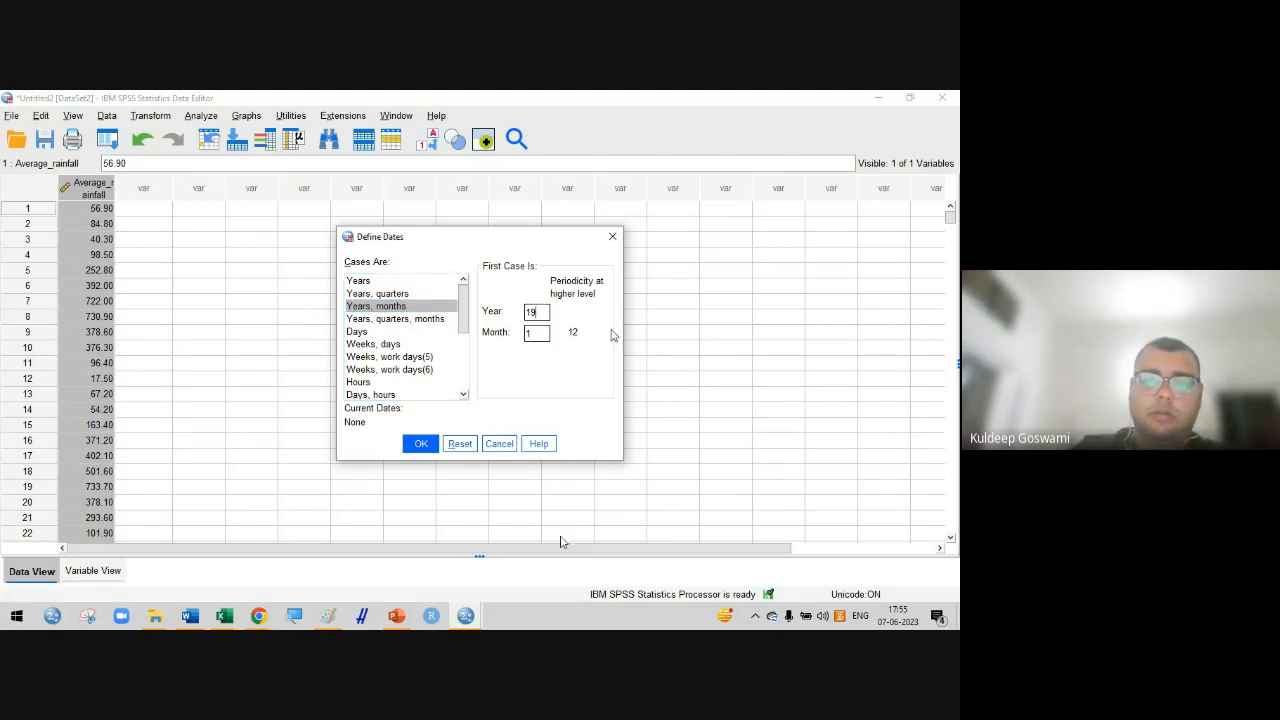
{"action": "type", "text": "71"}
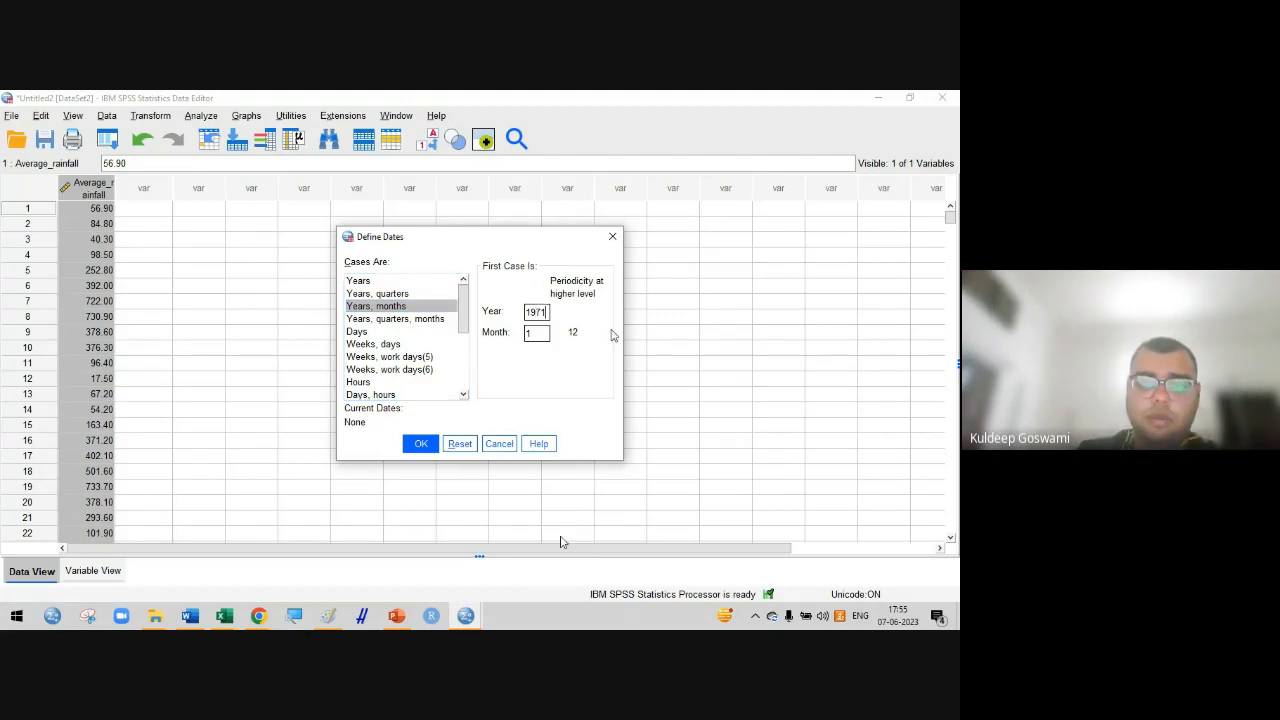
Set the first case's month to 1 and apply the date definition
{"action": "left_click", "coordinate": [538, 332]}
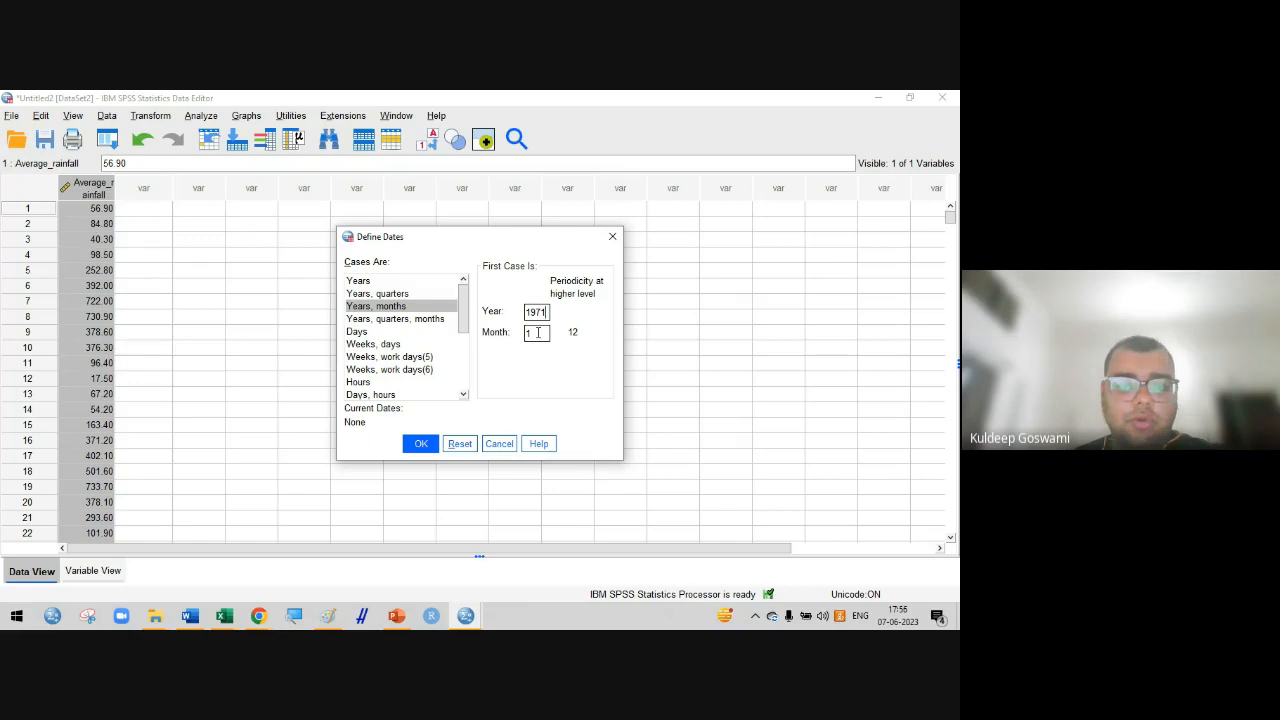
{"action": "key", "text": "BackSpace"}
{"action": "type", "text": "1"}
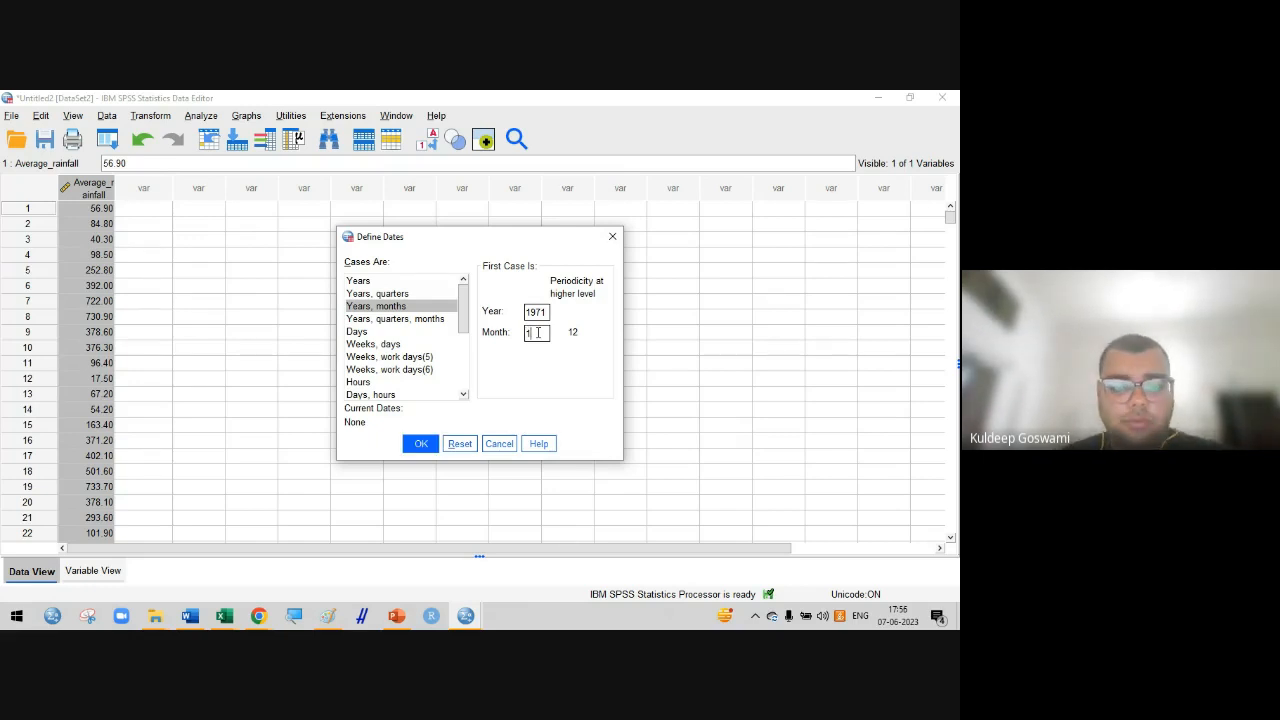
{"action": "left_click", "coordinate": [420, 444]}
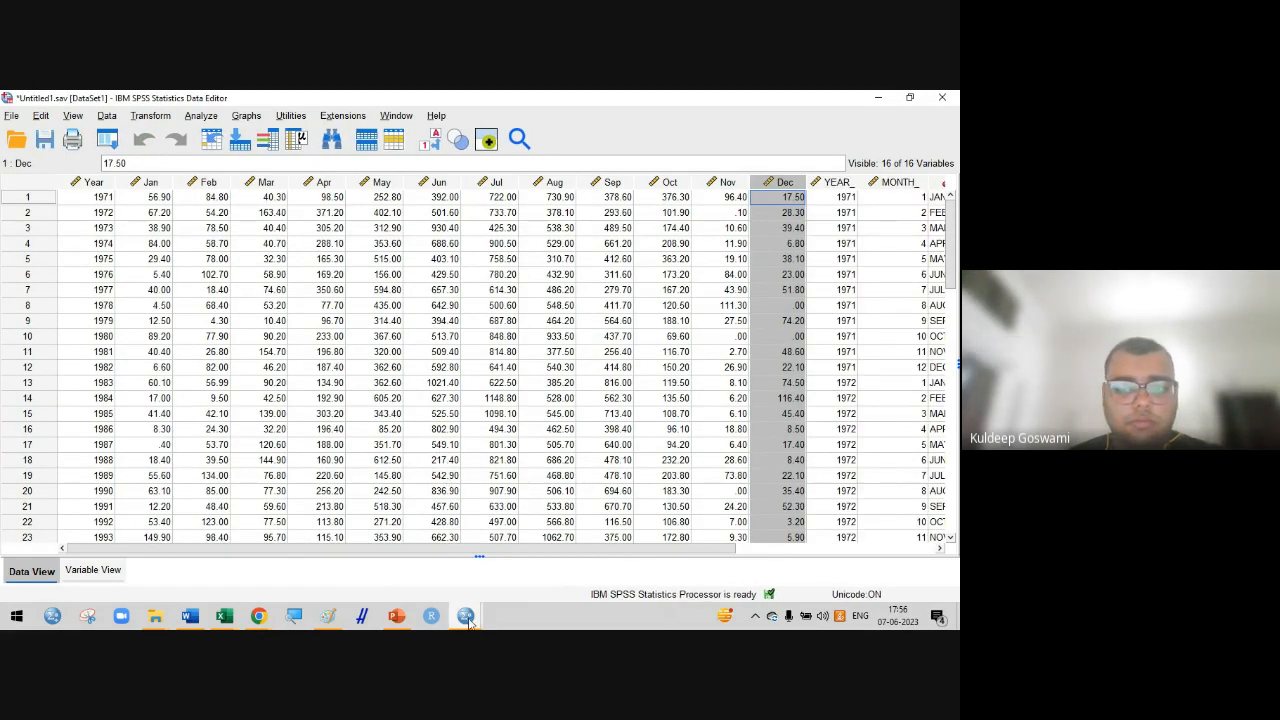
Return to the Untitled2 dataset and try to define the Average_rainfall dates again as Years, months from 1971, month 1
{"action": "mouse_move", "coordinate": [467, 619]}
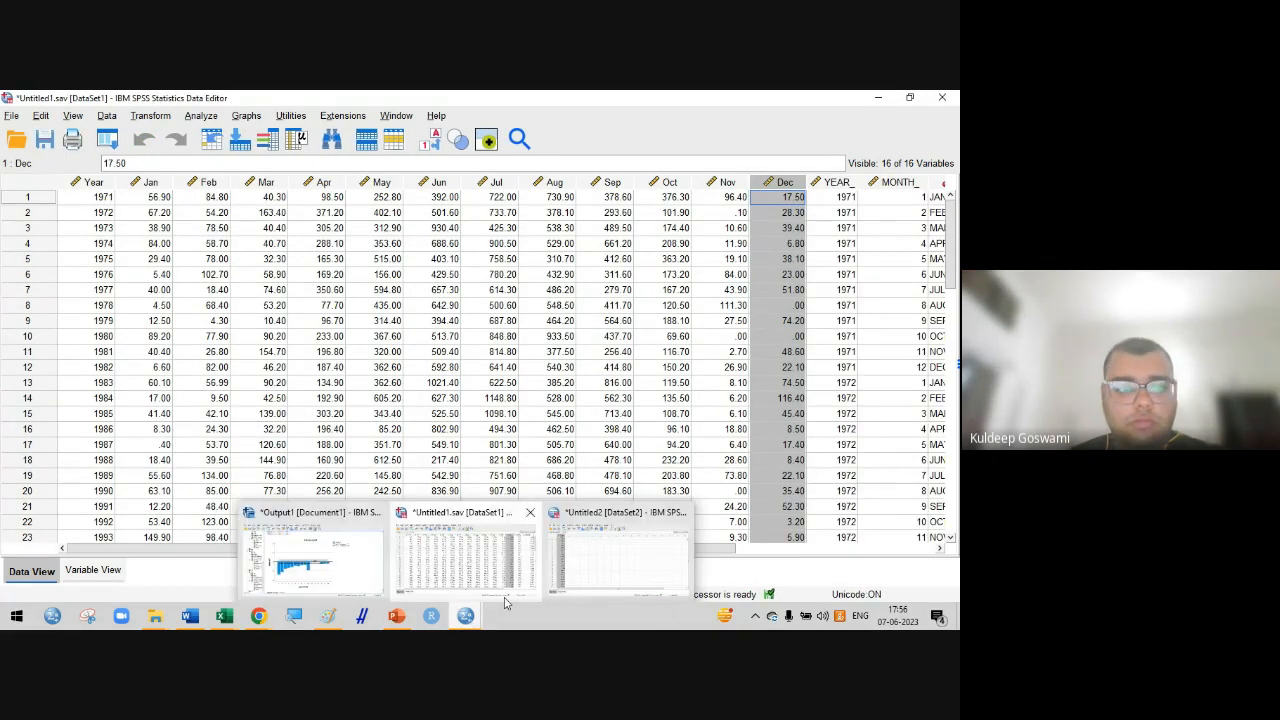
{"action": "left_click", "coordinate": [583, 590]}
{"action": "left_click", "coordinate": [243, 287]}
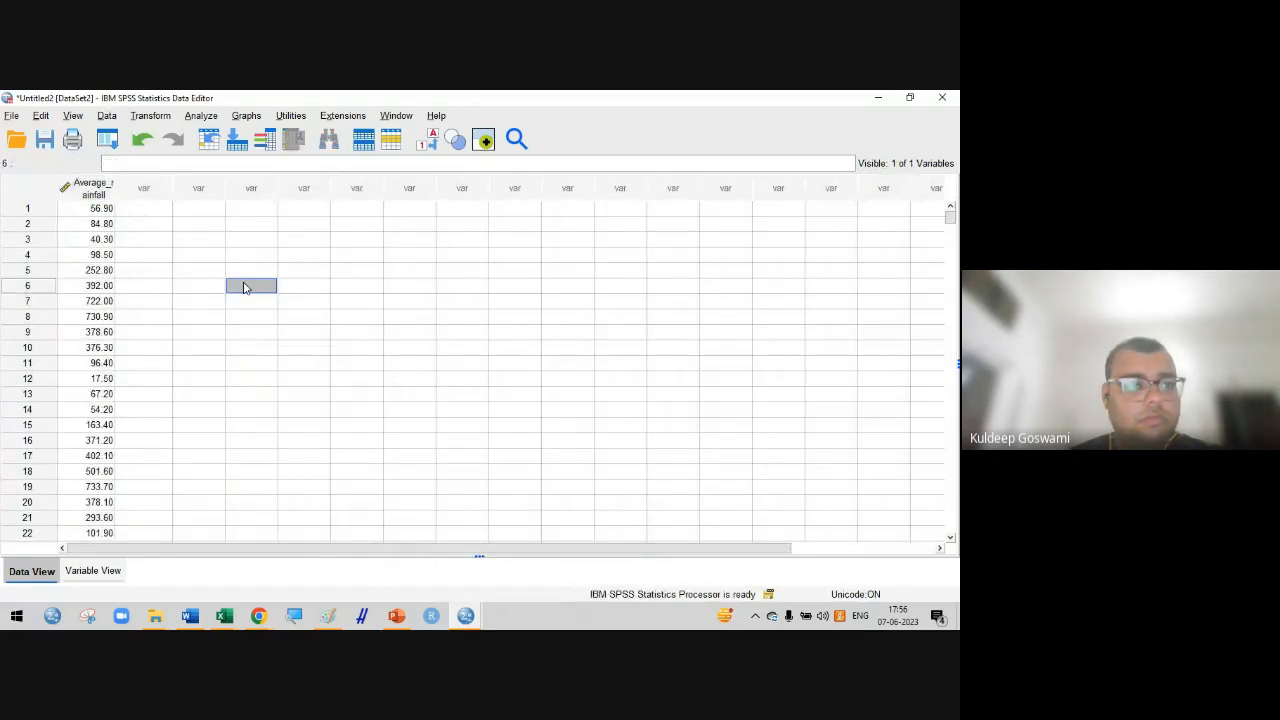
{"action": "left_click", "coordinate": [141, 186]}
{"action": "left_click", "coordinate": [86, 187]}
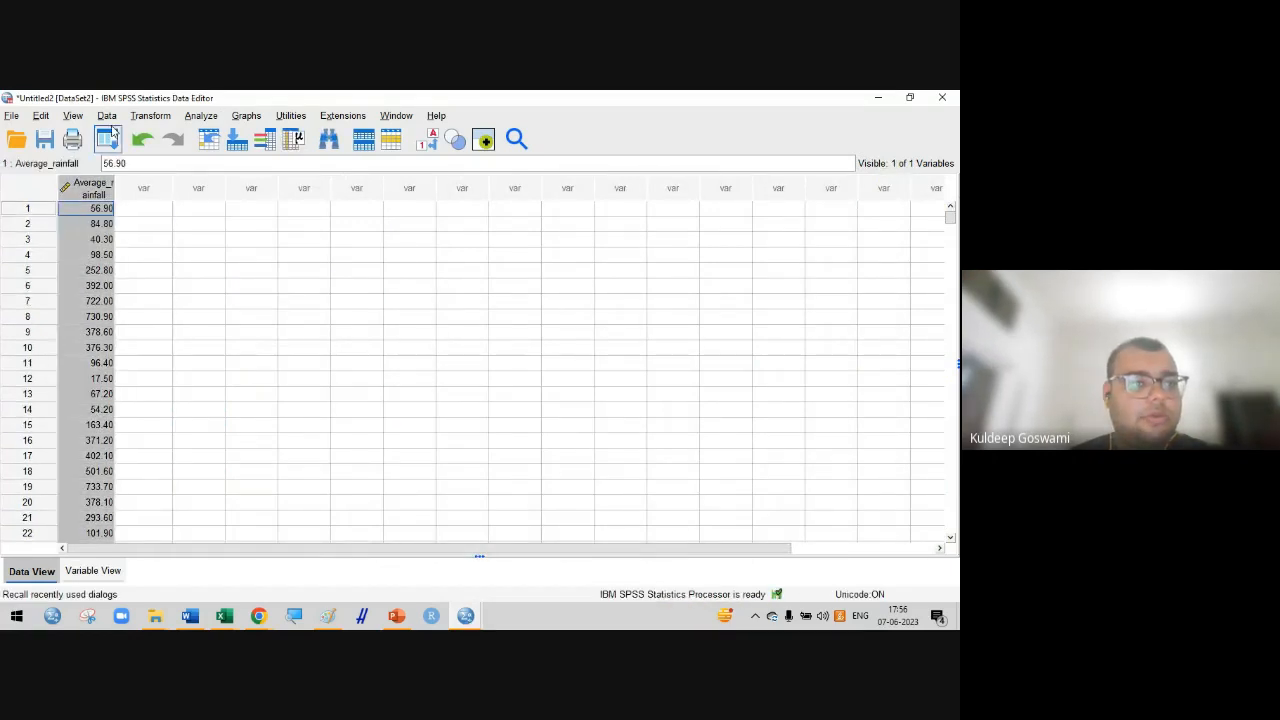
{"action": "left_click", "coordinate": [106, 116]}
{"action": "left_click", "coordinate": [150, 209]}
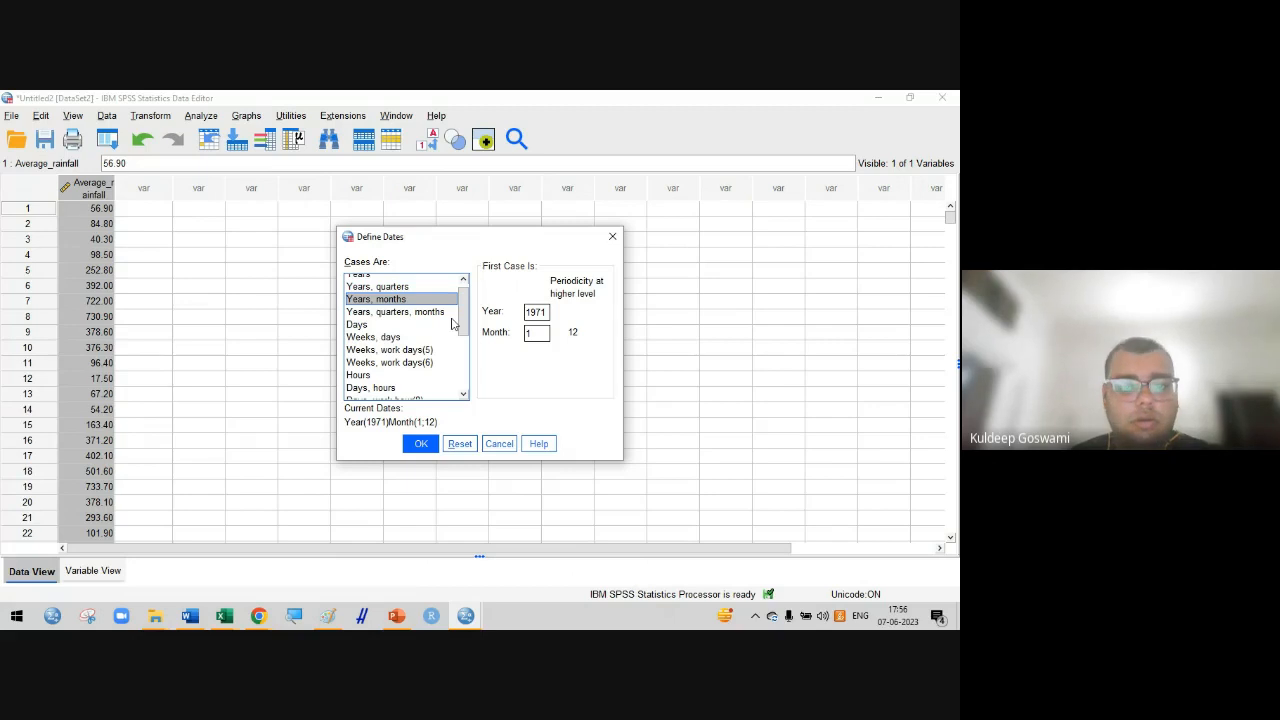
{"action": "left_click", "coordinate": [421, 443]}
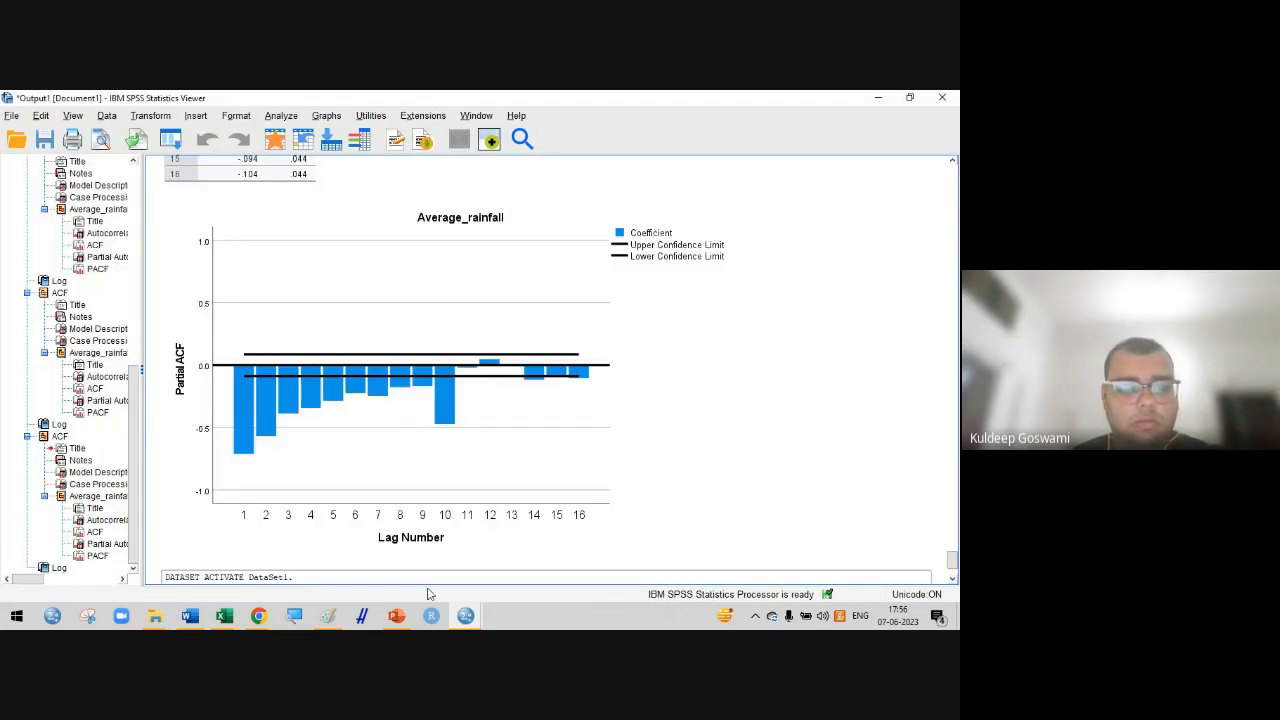
Close the Untitled1 dataset and the Output1 document without saving their changes
{"action": "left_click", "coordinate": [465, 615]}
{"action": "left_click", "coordinate": [627, 573]}
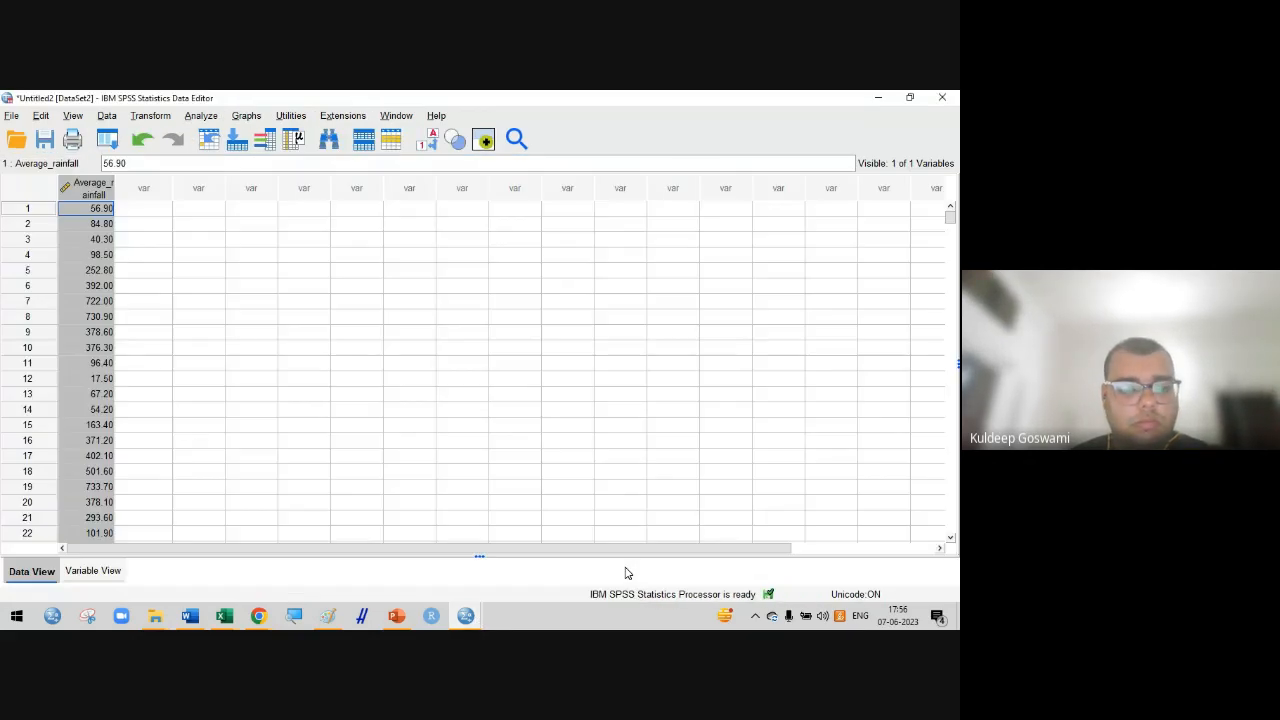
{"action": "left_click", "coordinate": [466, 617]}
{"action": "left_click", "coordinate": [450, 579]}
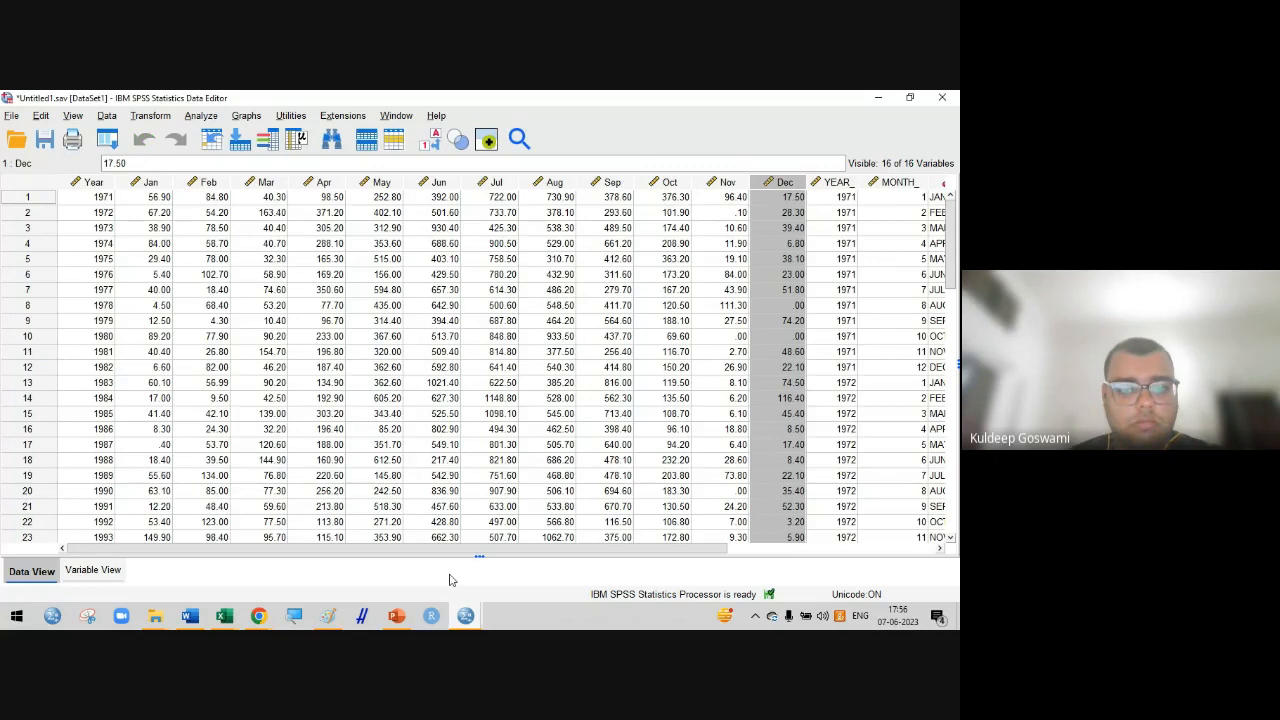
{"action": "left_click", "coordinate": [942, 97]}
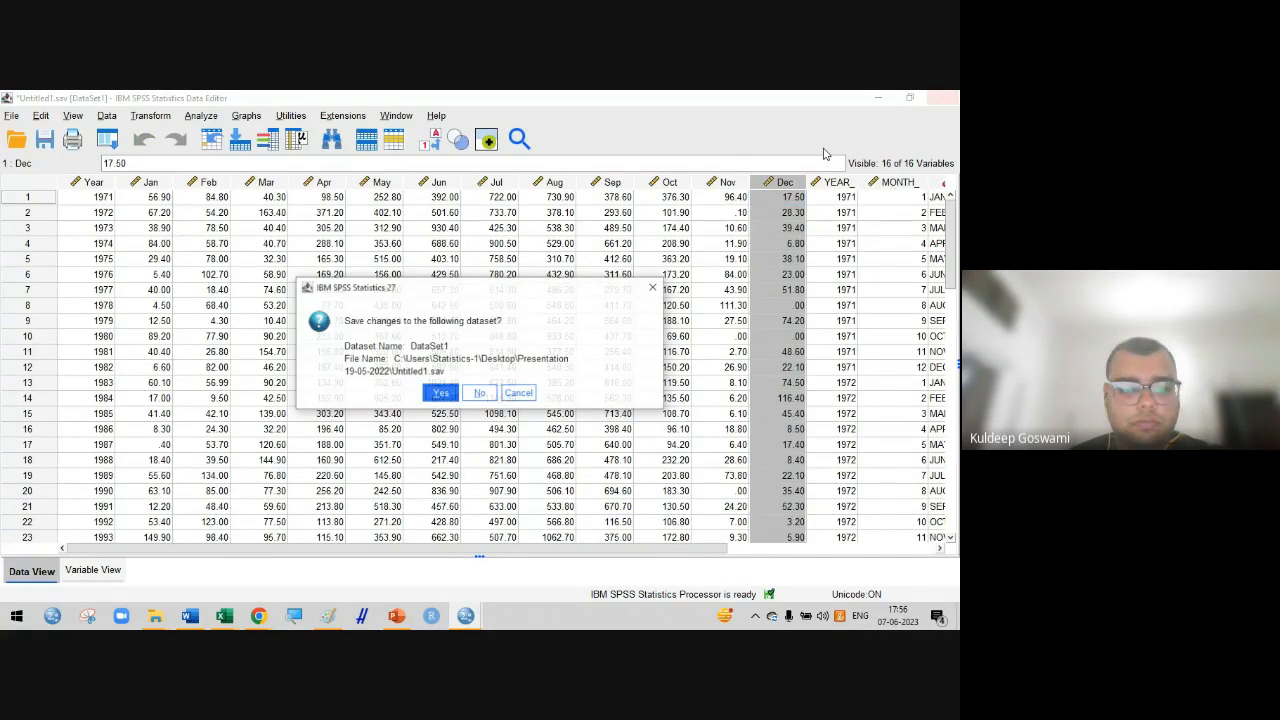
{"action": "left_click", "coordinate": [480, 392]}
{"action": "left_click", "coordinate": [454, 586]}
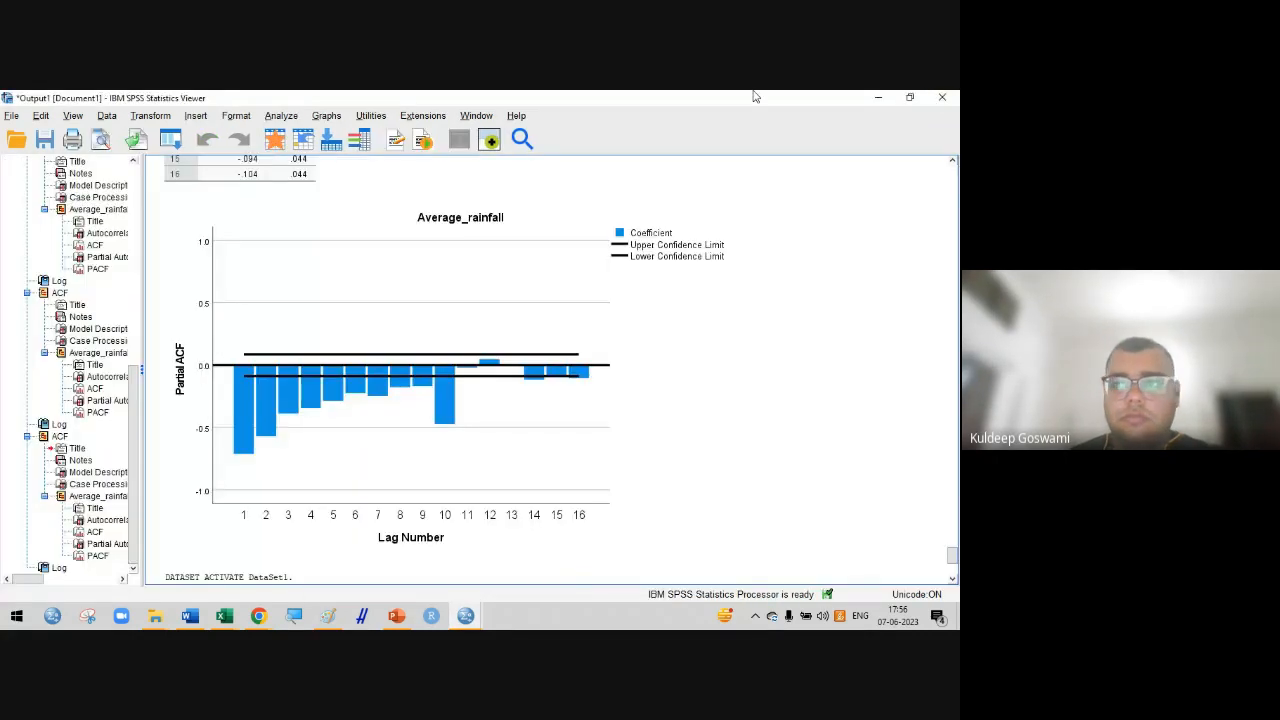
{"action": "left_click", "coordinate": [942, 97]}
{"action": "left_click", "coordinate": [480, 371]}
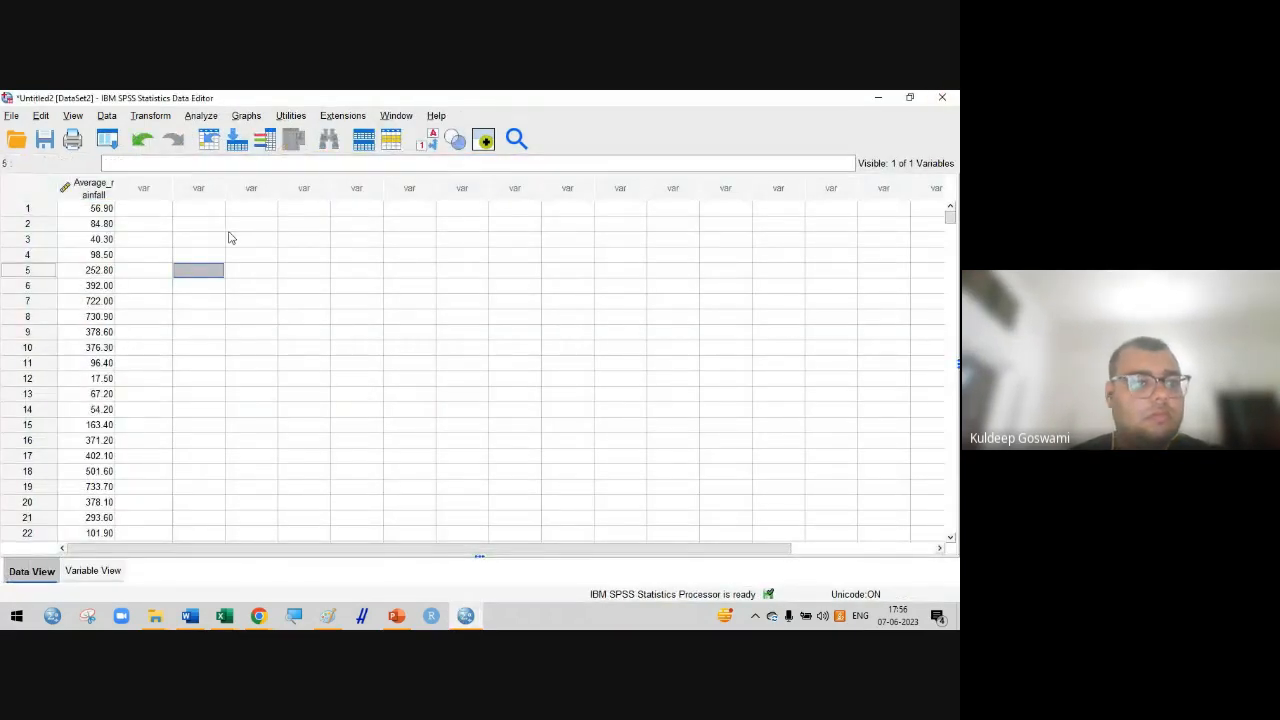
Define the Average_rainfall dates in Untitled2 as Years, months starting at year 1971, month 1, and return to the data
{"action": "left_click", "coordinate": [87, 188]}
{"action": "left_click", "coordinate": [106, 116]}
{"action": "left_click", "coordinate": [160, 203]}
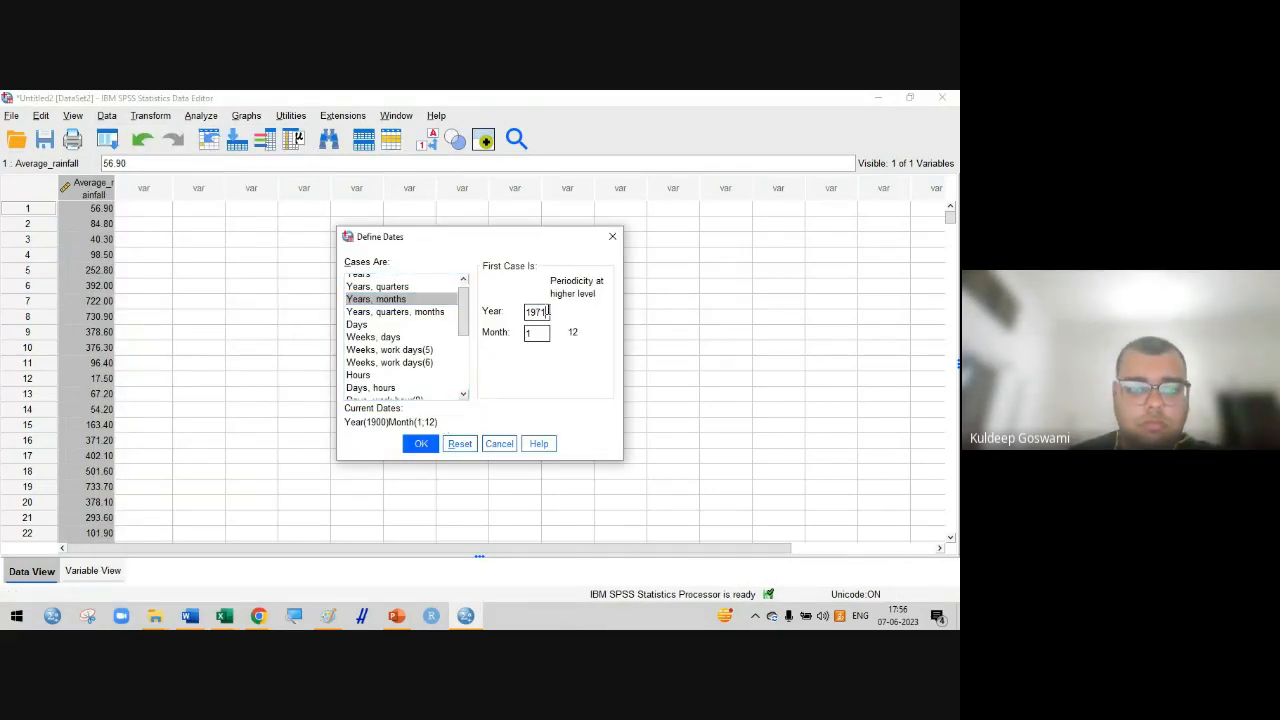
{"action": "left_click", "coordinate": [420, 443]}
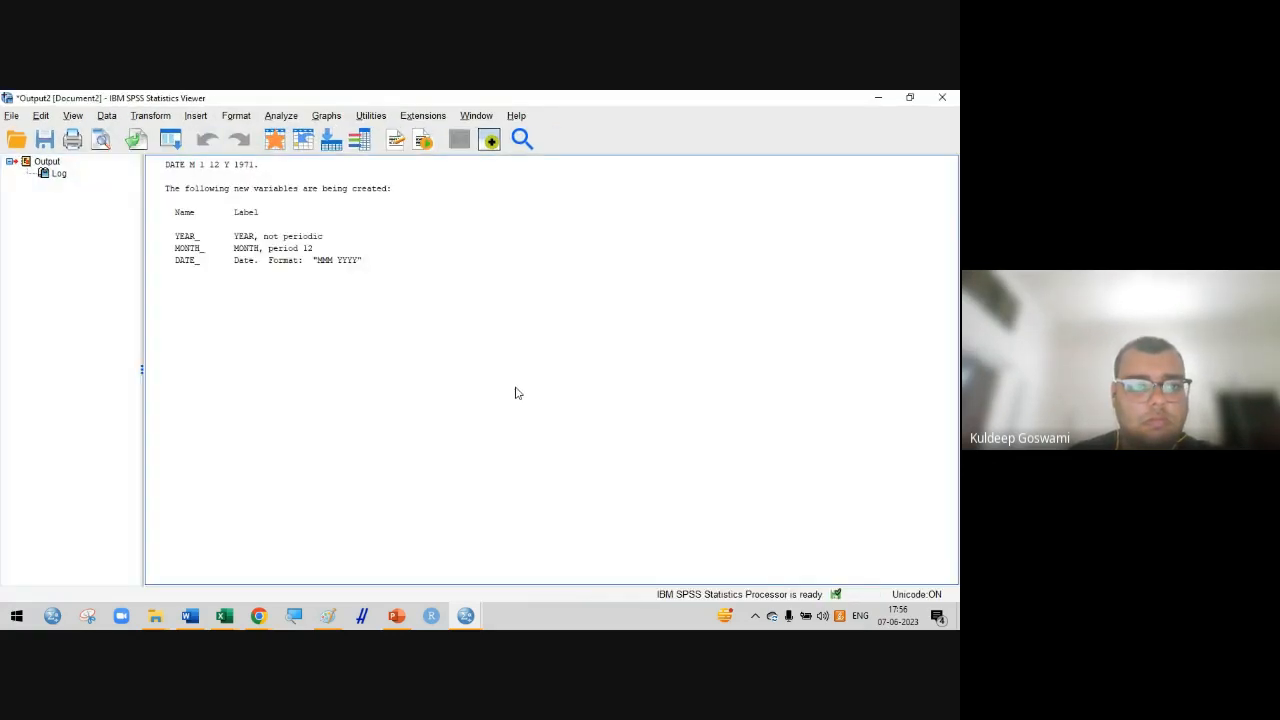
{"action": "left_click", "coordinate": [944, 97]}
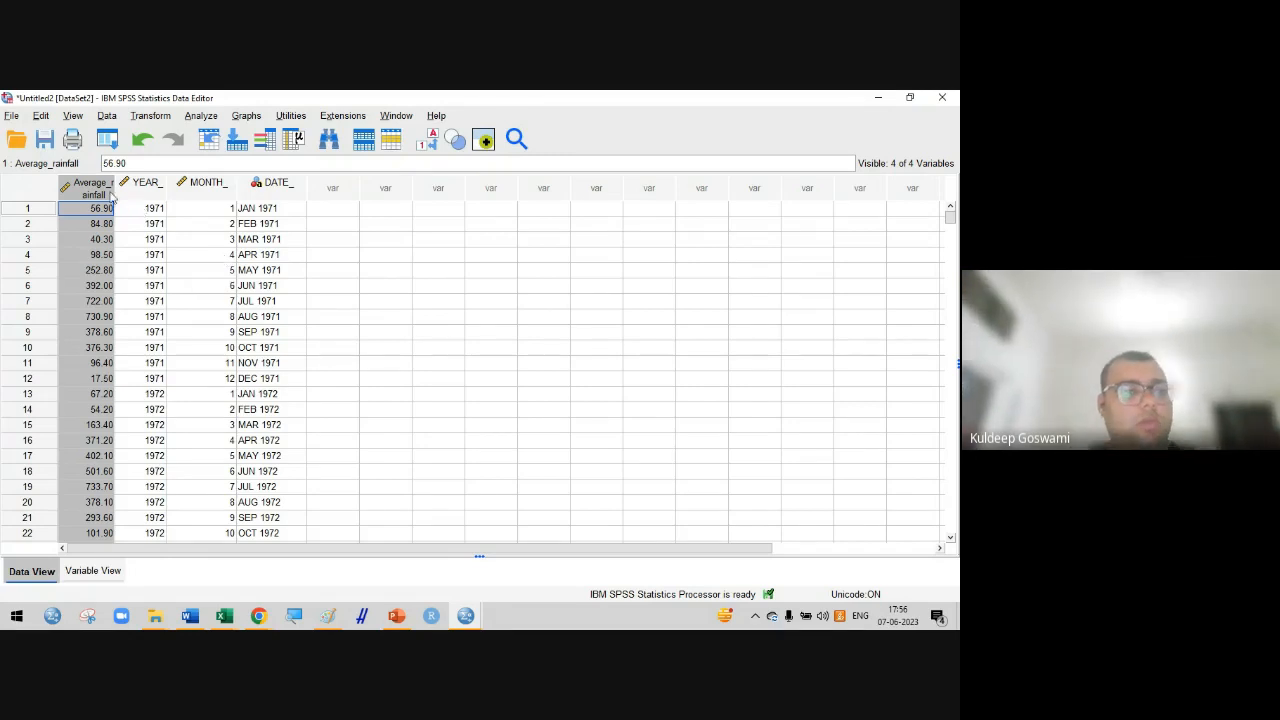
Examine the YEAR_, MONTH_ and DATE_ variables and compare the first case's entries with its Average_rainfall value
{"action": "left_click", "coordinate": [142, 190]}
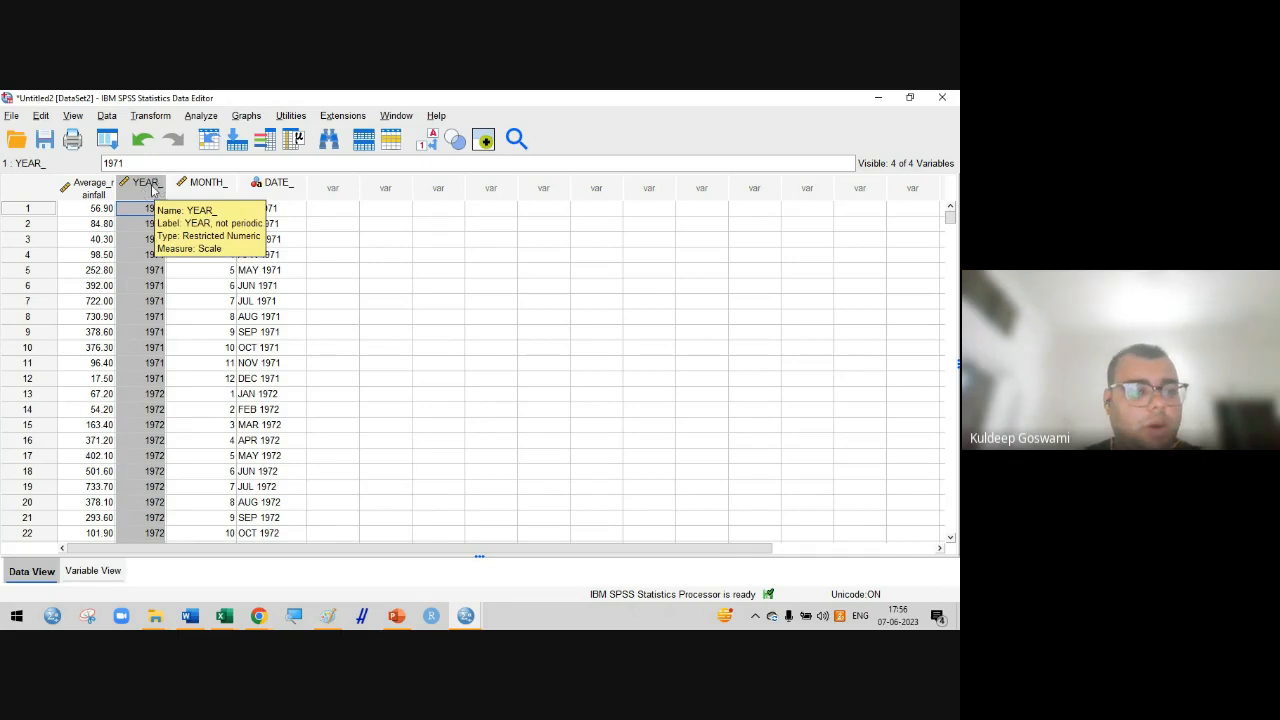
{"action": "left_click", "coordinate": [192, 188]}
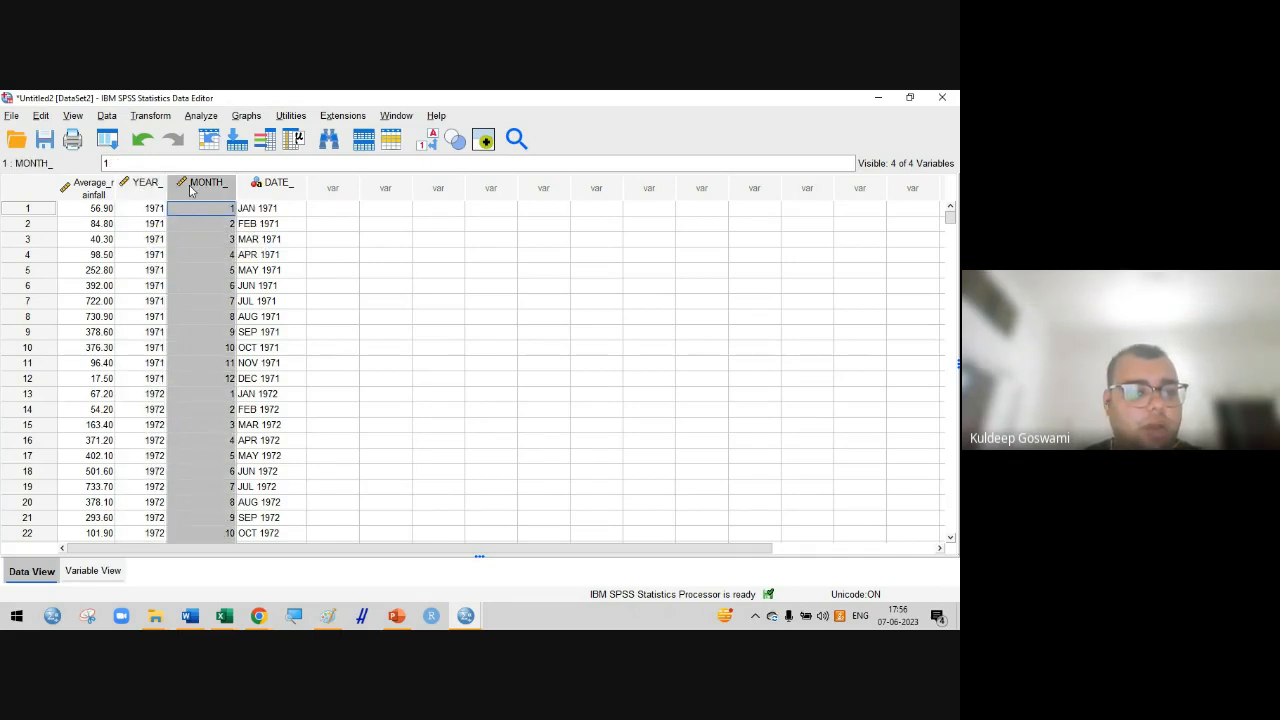
{"action": "left_click", "coordinate": [280, 185]}
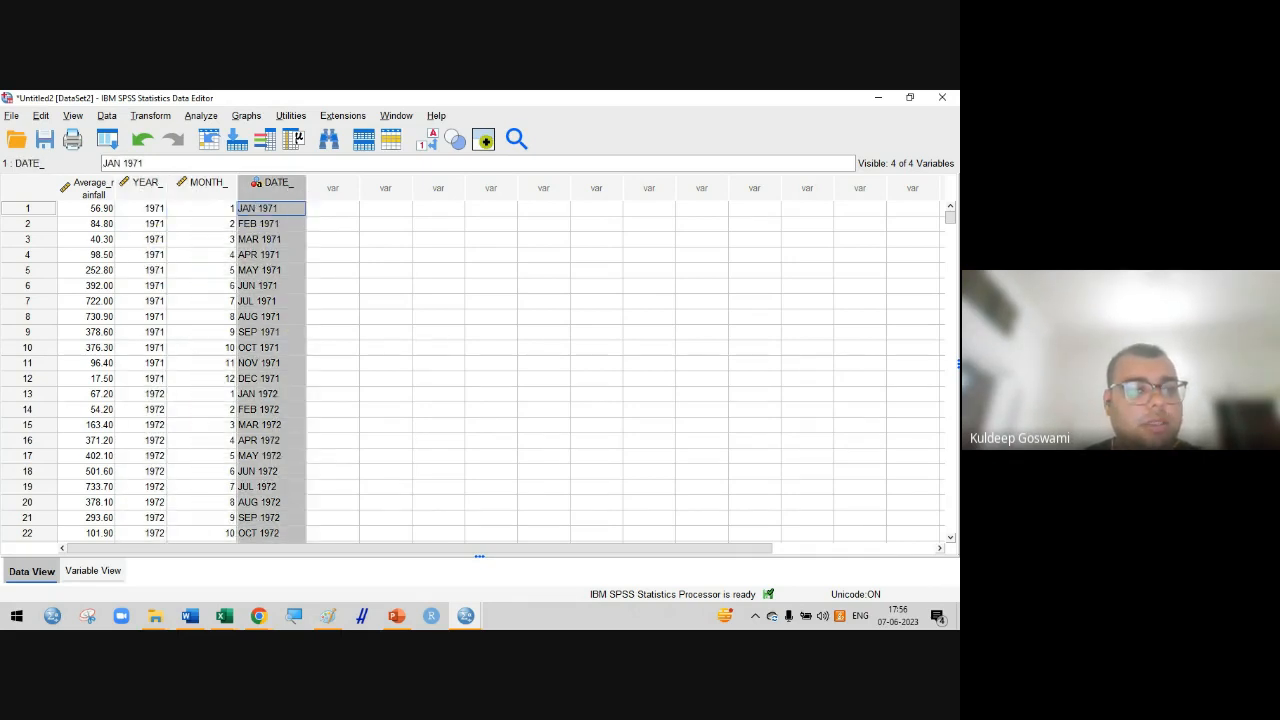
{"action": "left_click", "coordinate": [208, 187]}
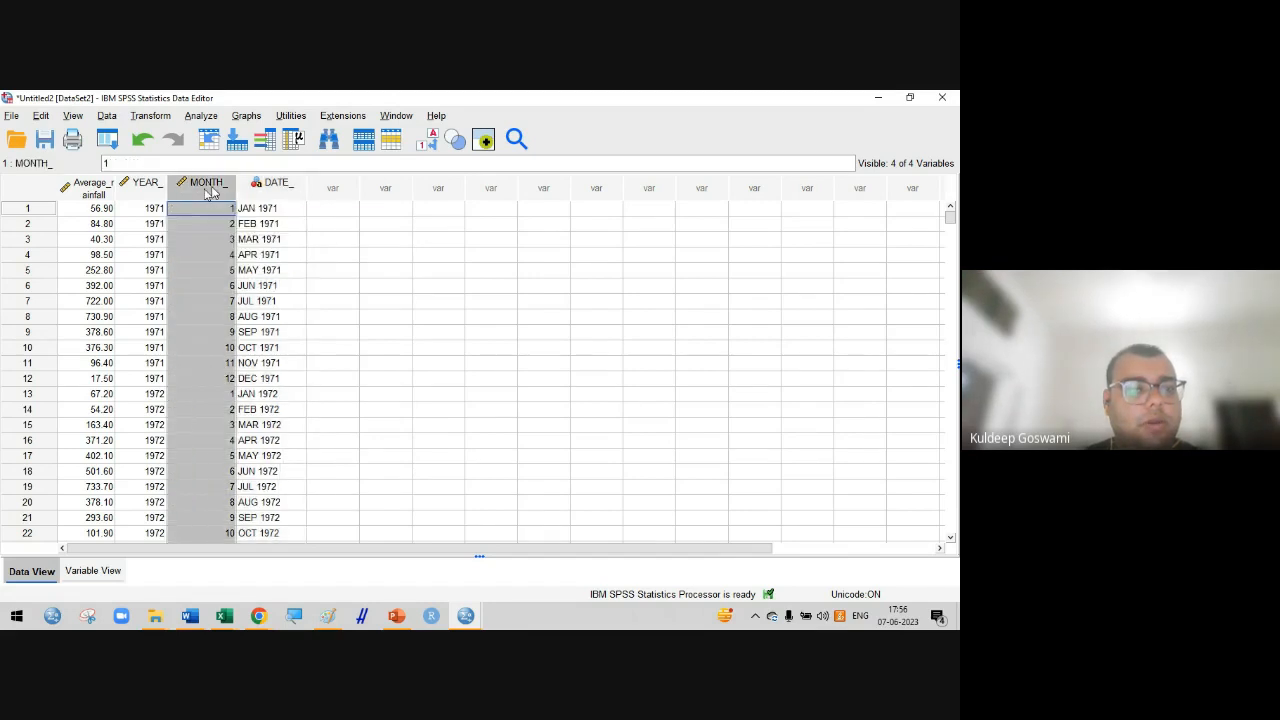
{"action": "left_click", "coordinate": [150, 185]}
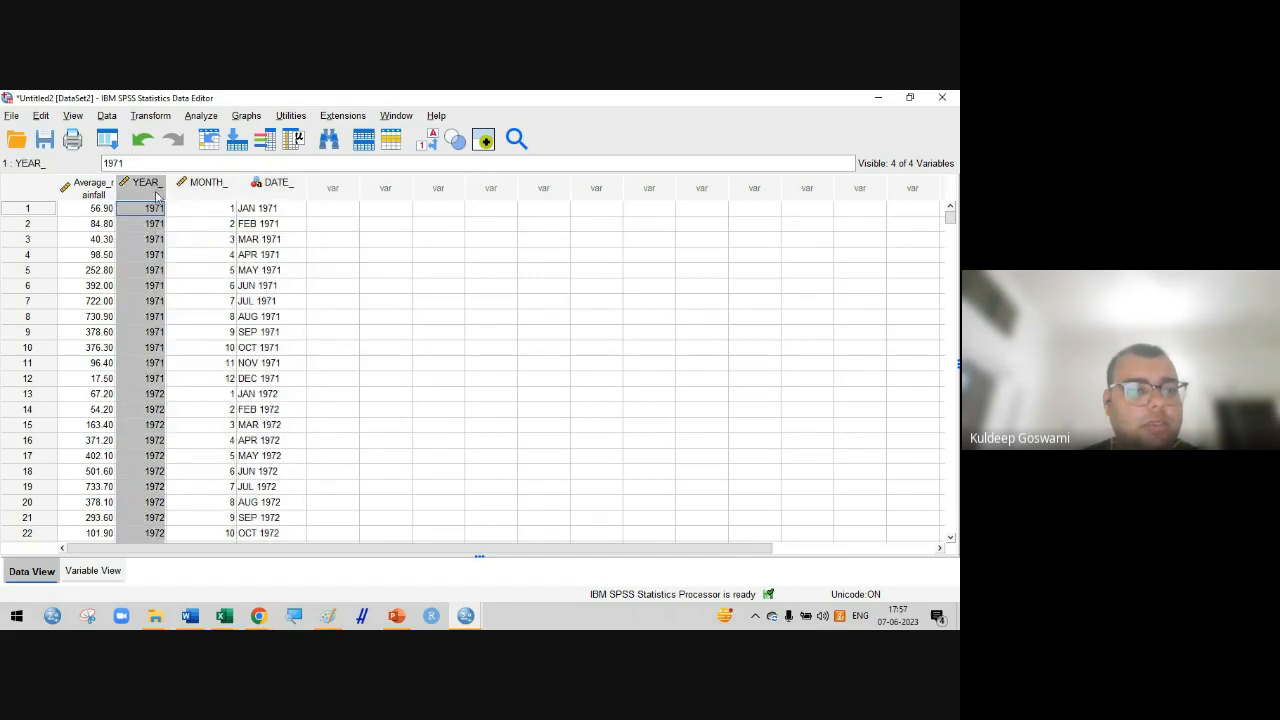
{"action": "left_click", "coordinate": [87, 210]}
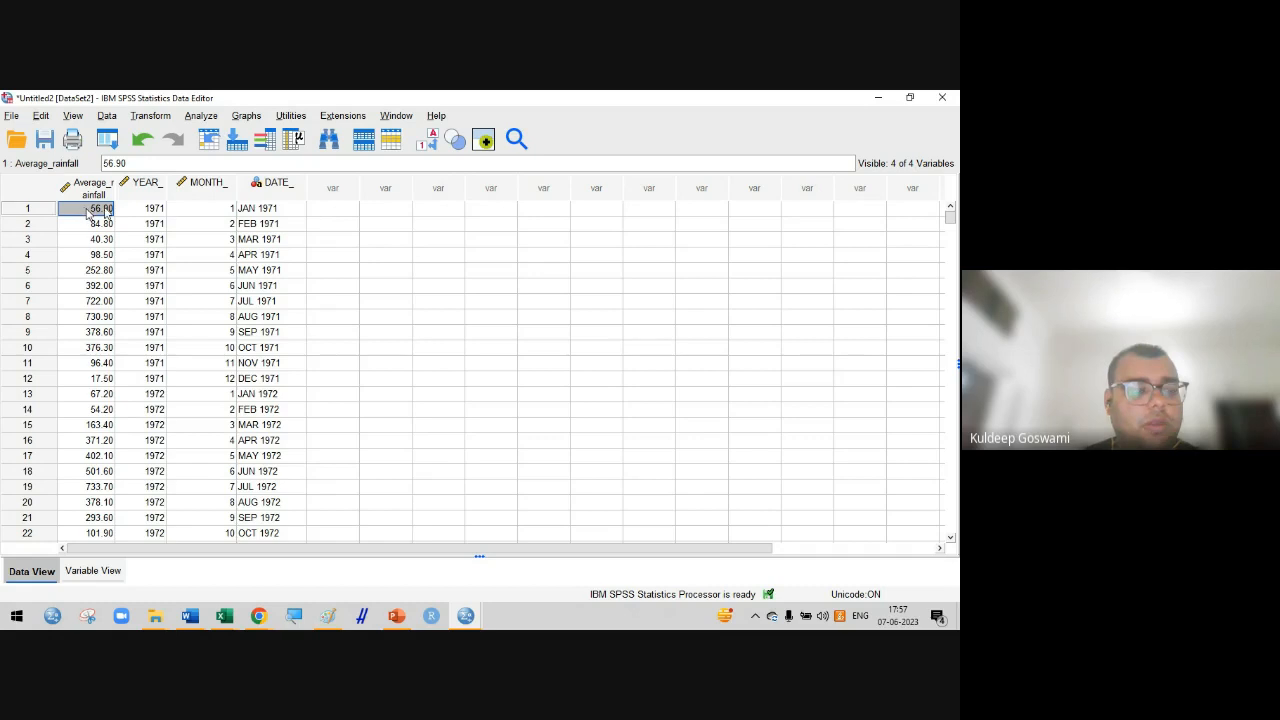
{"action": "left_click", "coordinate": [146, 210]}
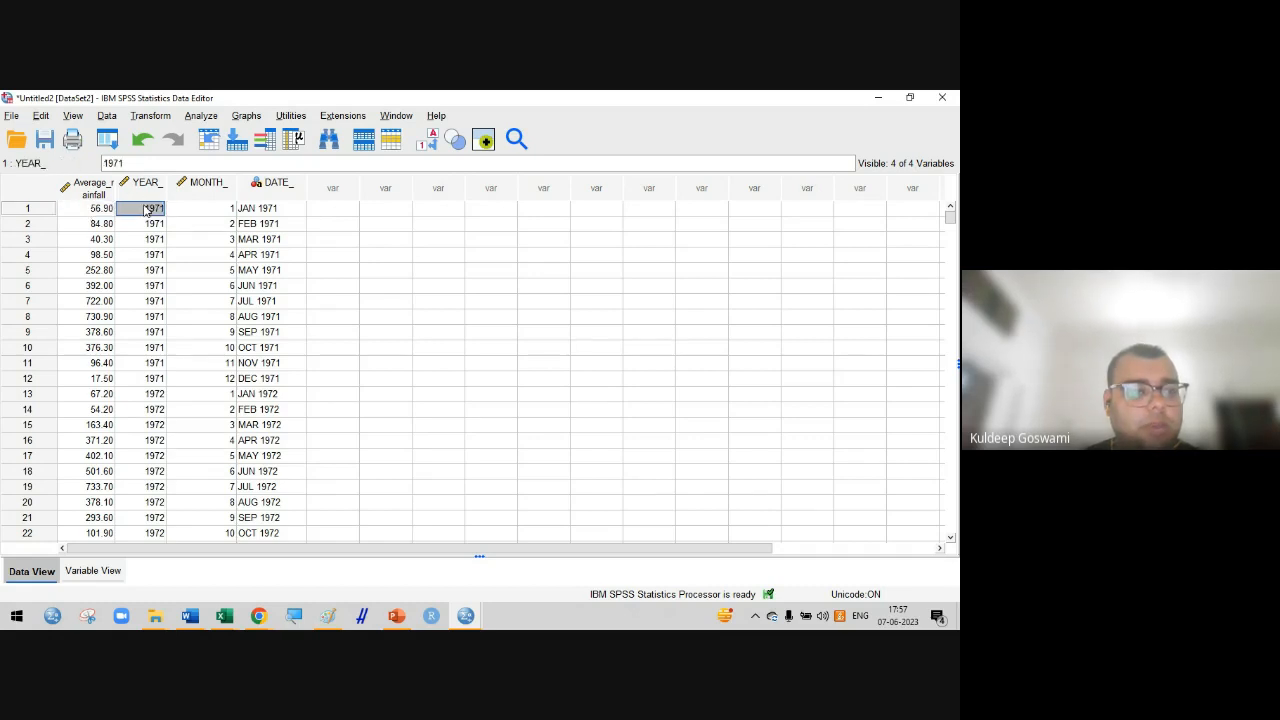
{"action": "left_click", "coordinate": [206, 211]}
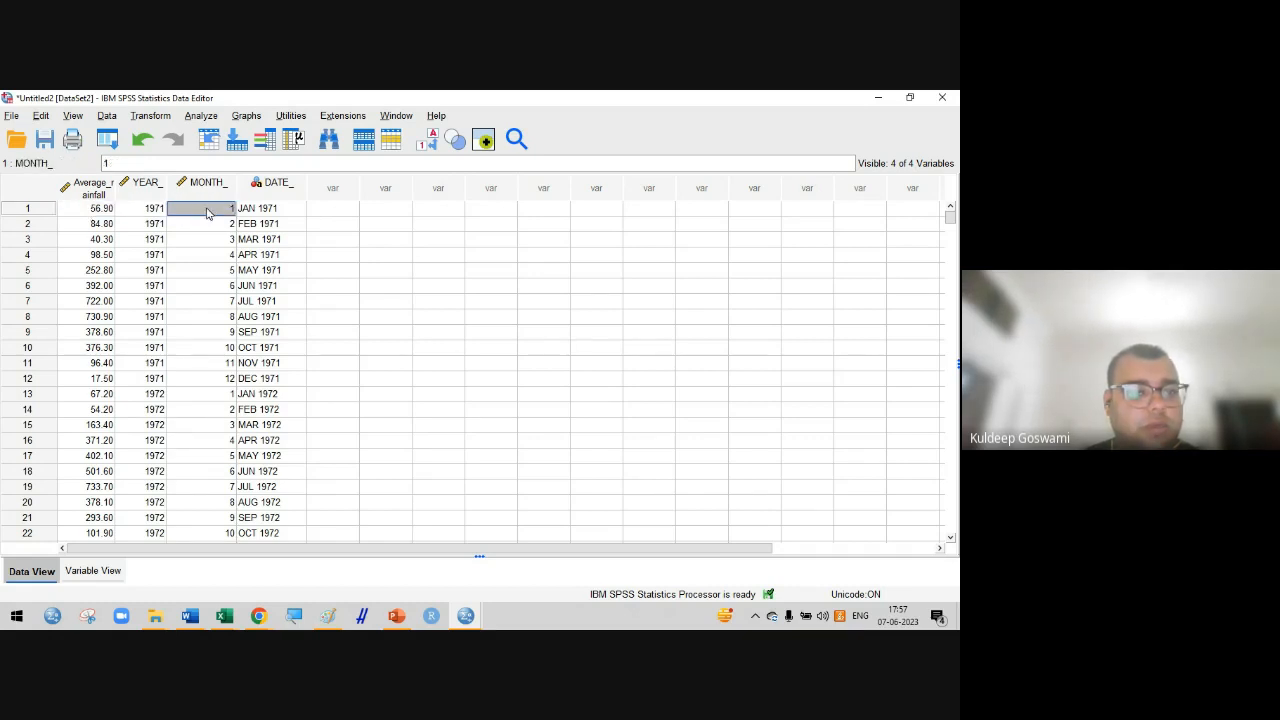
{"action": "left_click", "coordinate": [246, 212]}
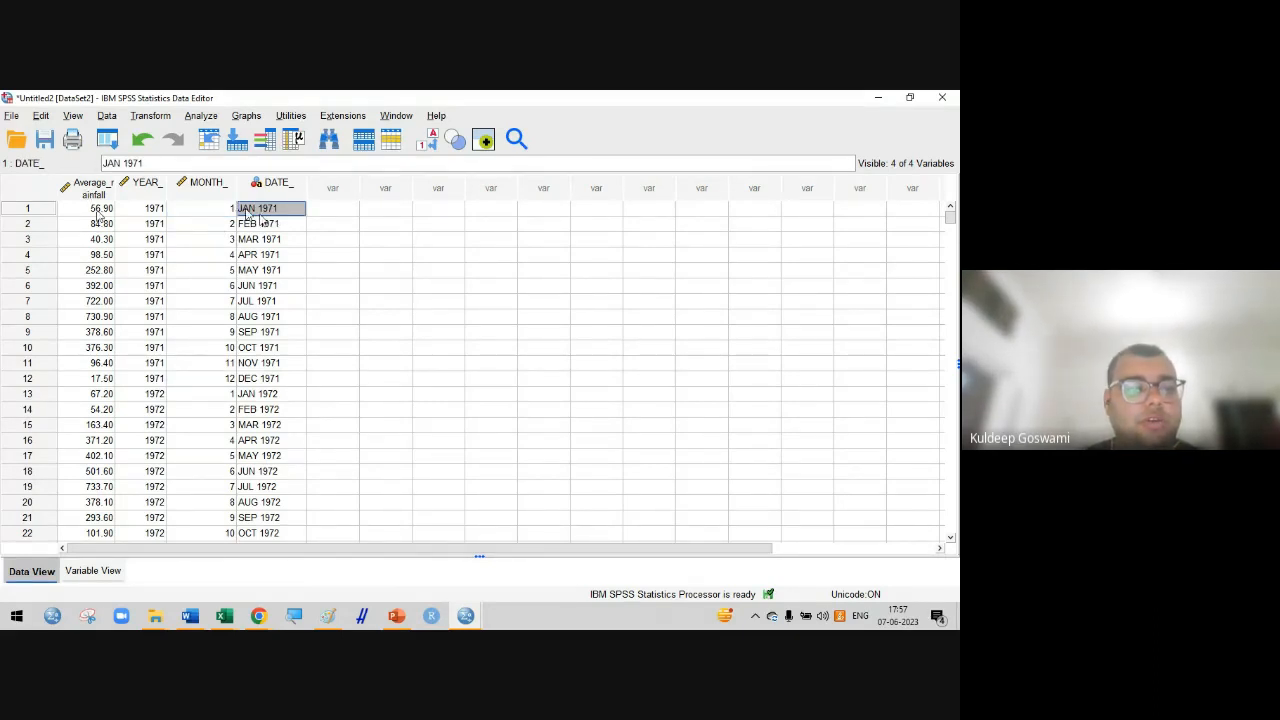
Switch to the rainfall workbook in Excel, select the January 1971 value and widen the JAN. column
{"action": "left_click", "coordinate": [224, 616]}
{"action": "scroll", "coordinate": [259, 510], "scroll_direction": "up", "scroll_amount": 11}
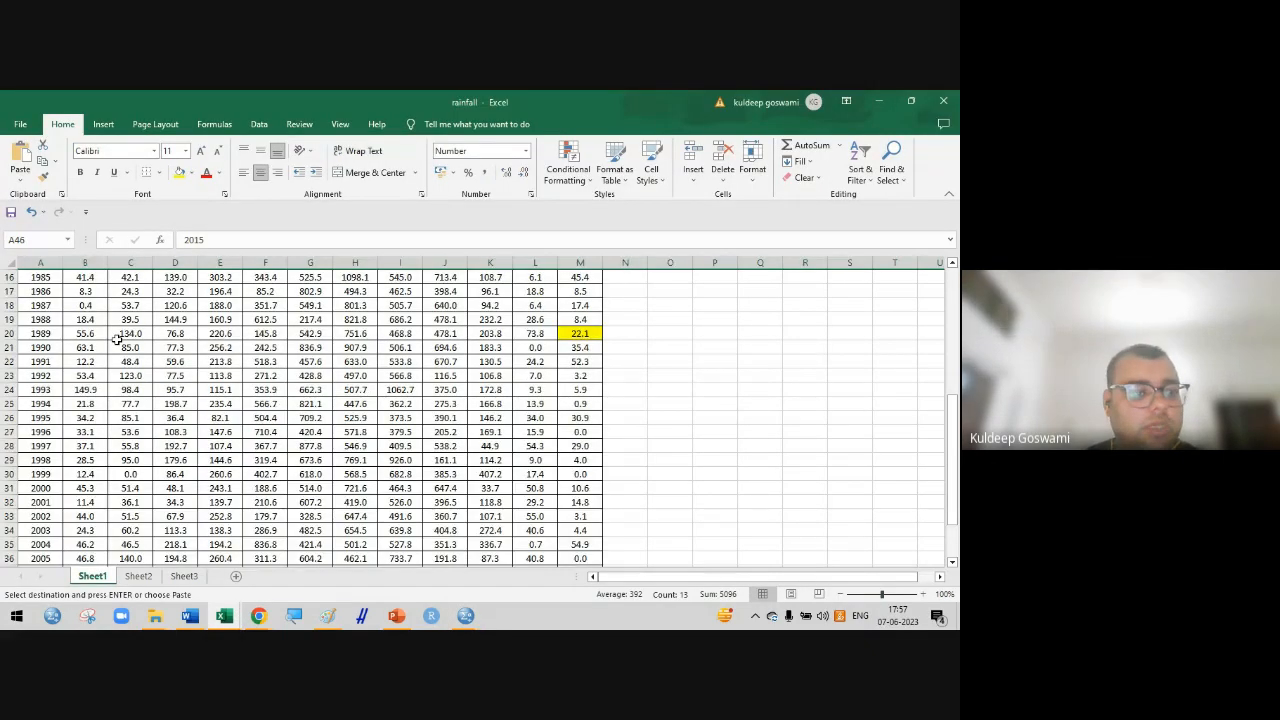
{"action": "left_click", "coordinate": [88, 291]}
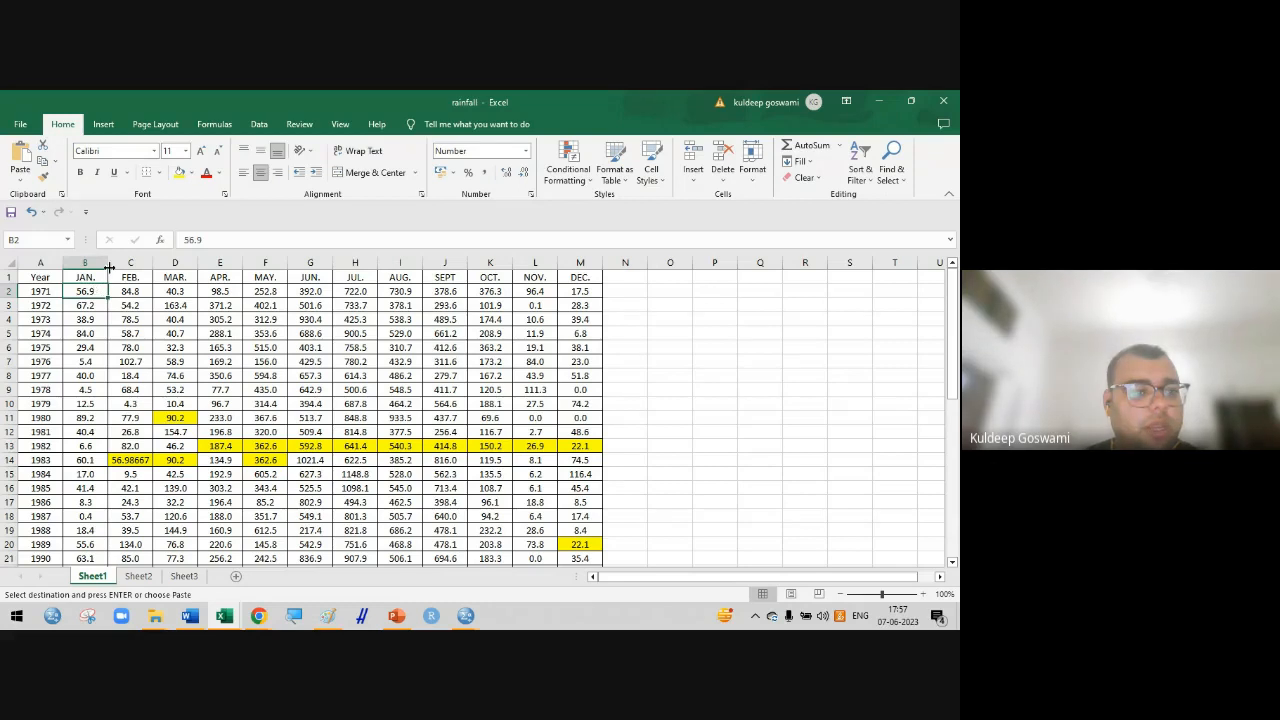
{"action": "left_click_drag", "start_coordinate": [107, 268], "coordinate": [138, 268]}
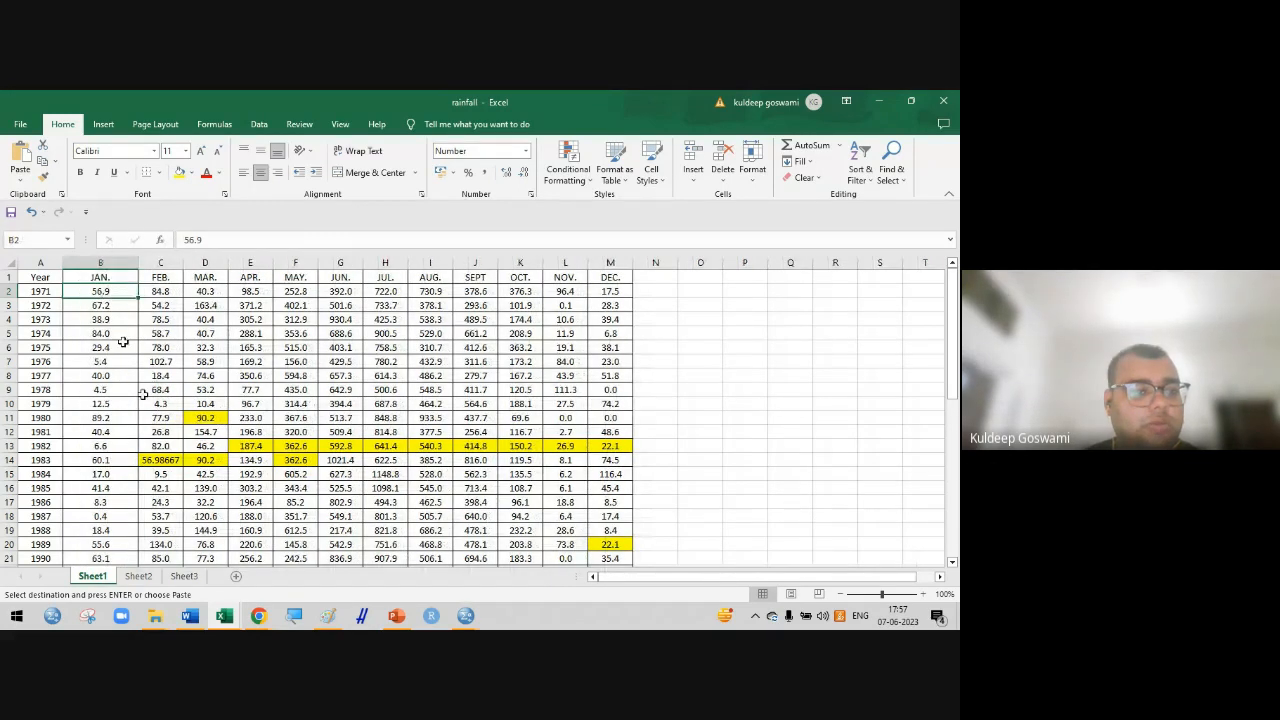
Return to the Untitled2 dataset in SPSS and select the first Average_rainfall value to check it against its date
{"action": "mouse_move", "coordinate": [460, 617]}
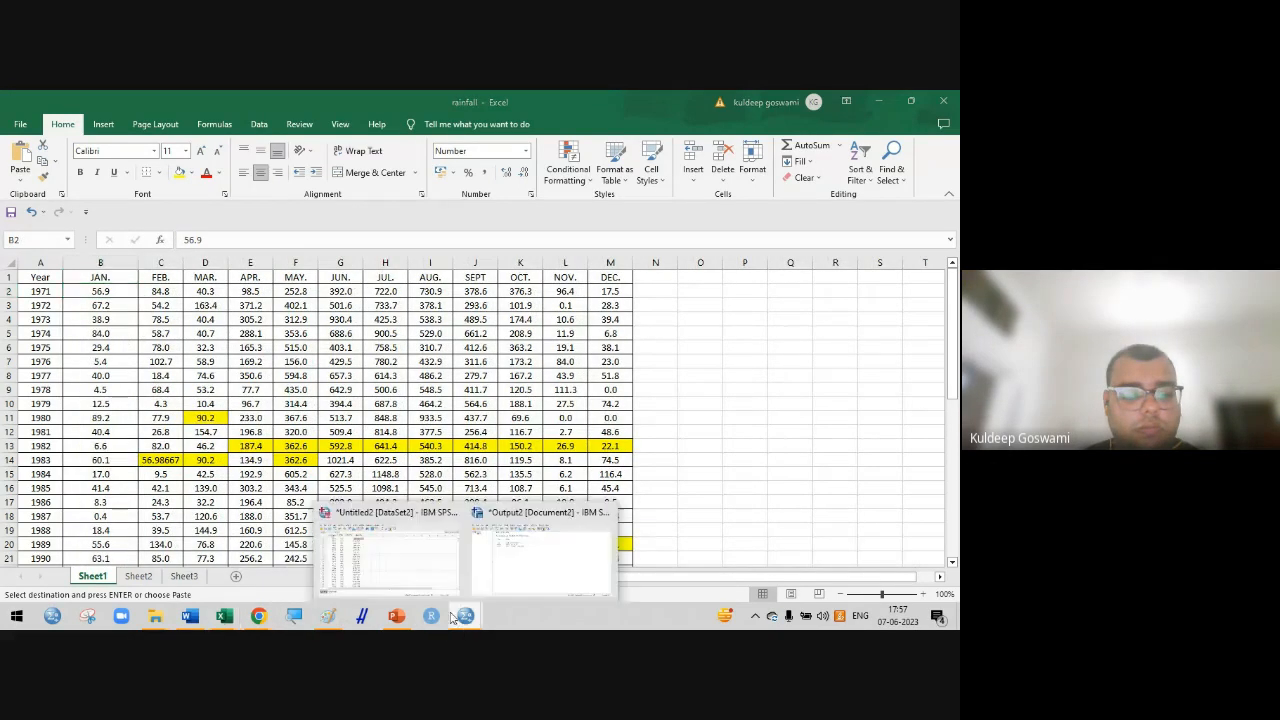
{"action": "left_click", "coordinate": [334, 553]}
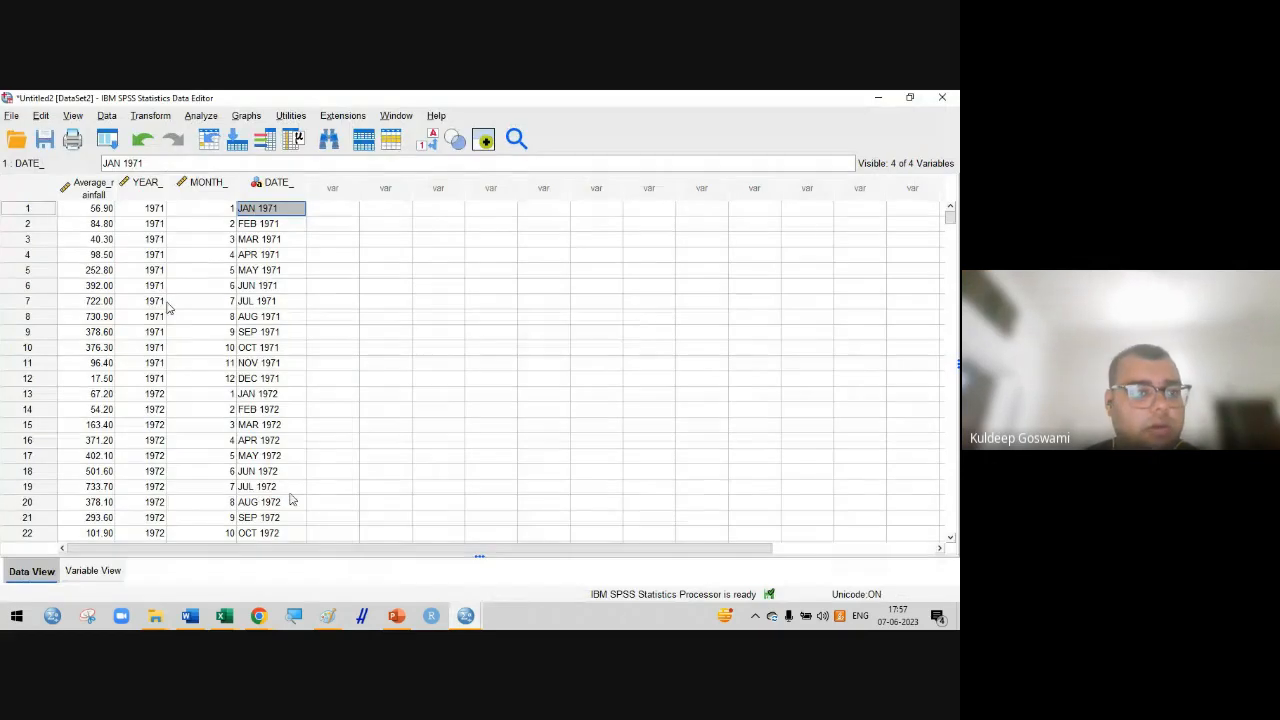
{"action": "left_click", "coordinate": [104, 211]}
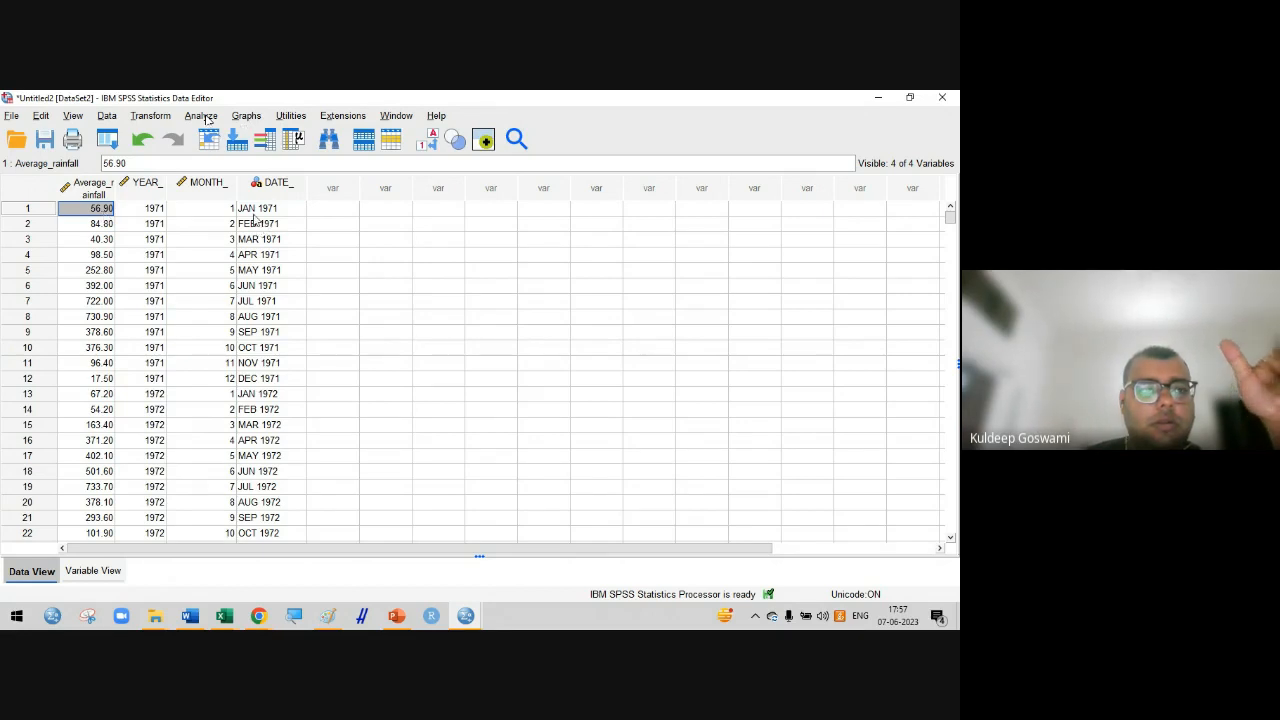
Check the Google Meet call in Chrome and switch back to the rainfall workbook in Excel
{"action": "left_click", "coordinate": [262, 622]}
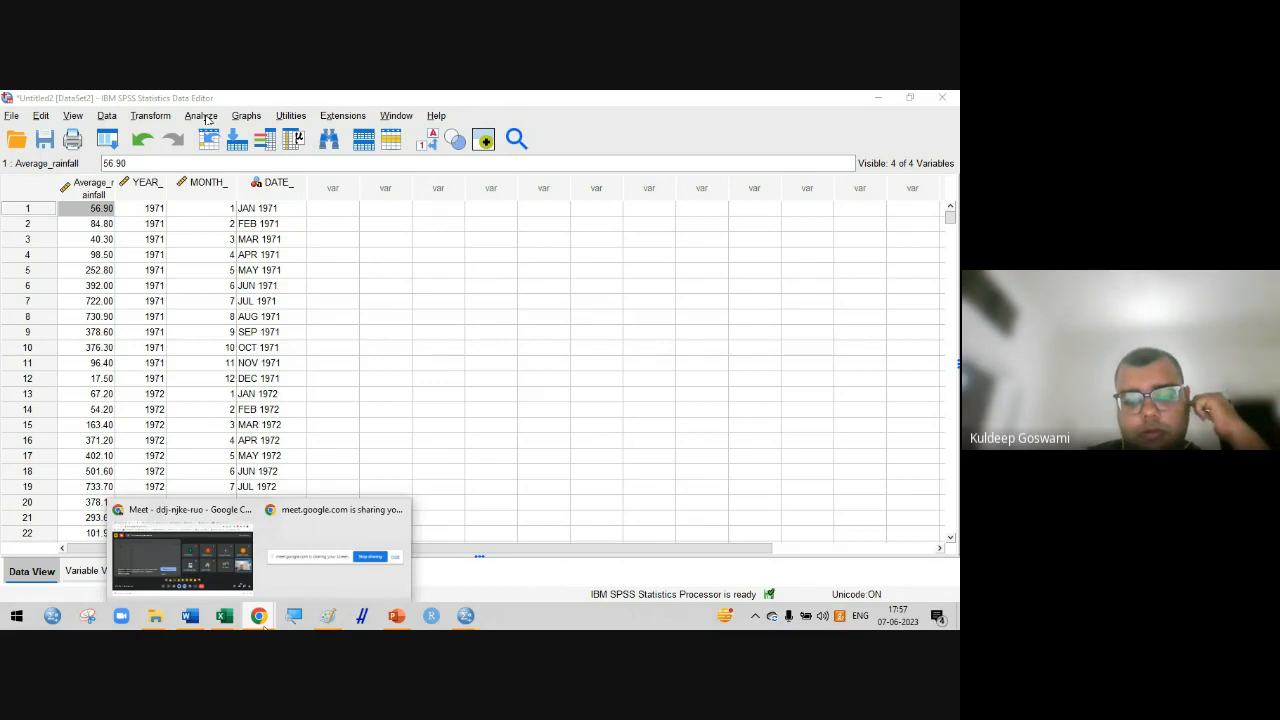
{"action": "left_click", "coordinate": [210, 578]}
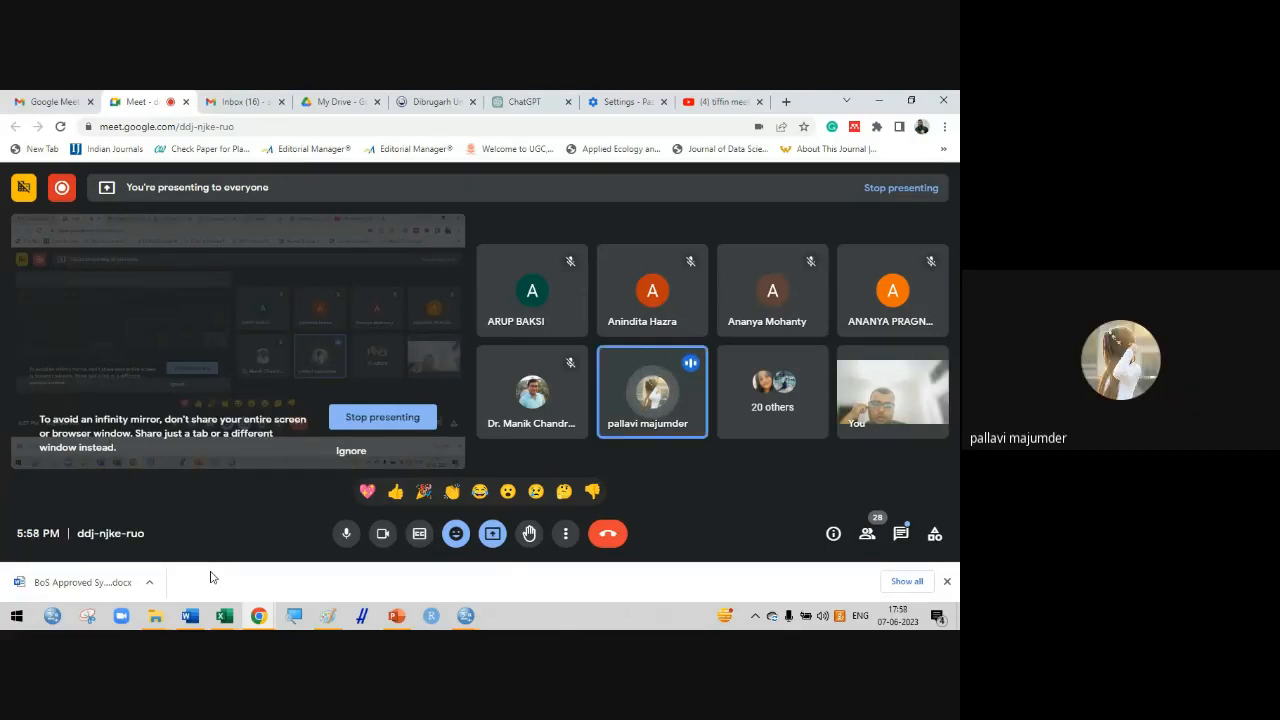
{"action": "left_click", "coordinate": [468, 618]}
{"action": "mouse_move", "coordinate": [411, 589]}
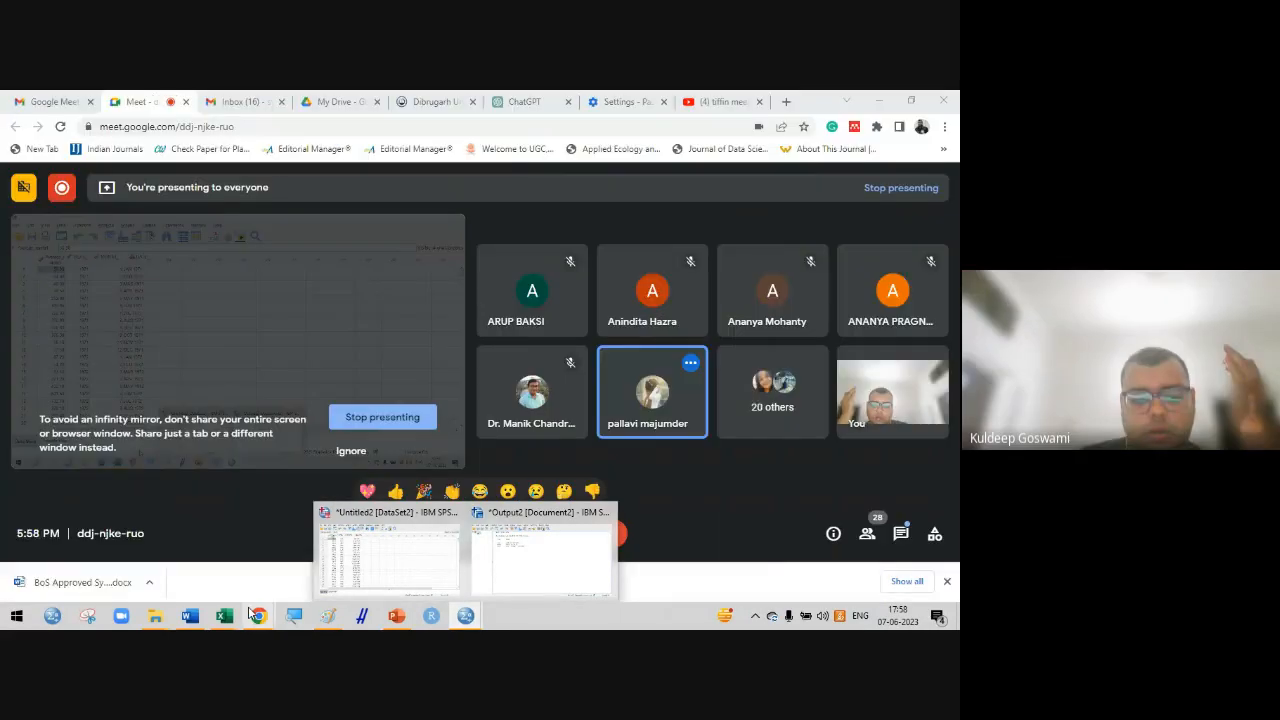
{"action": "left_click", "coordinate": [234, 563]}
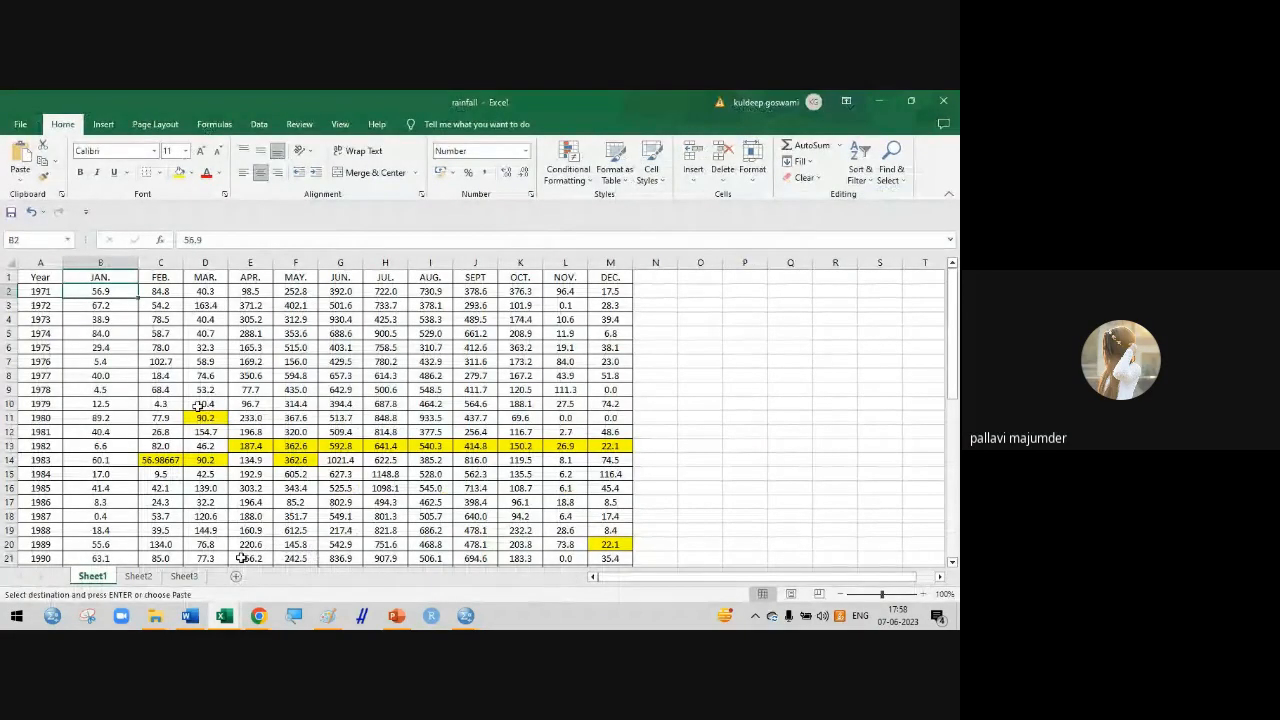
Examine the rainfall table on Sheet2 and select the 1971 values from January to December
{"action": "left_click", "coordinate": [138, 576]}
{"action": "scroll", "coordinate": [134, 411], "scroll_direction": "up", "scroll_amount": 9}
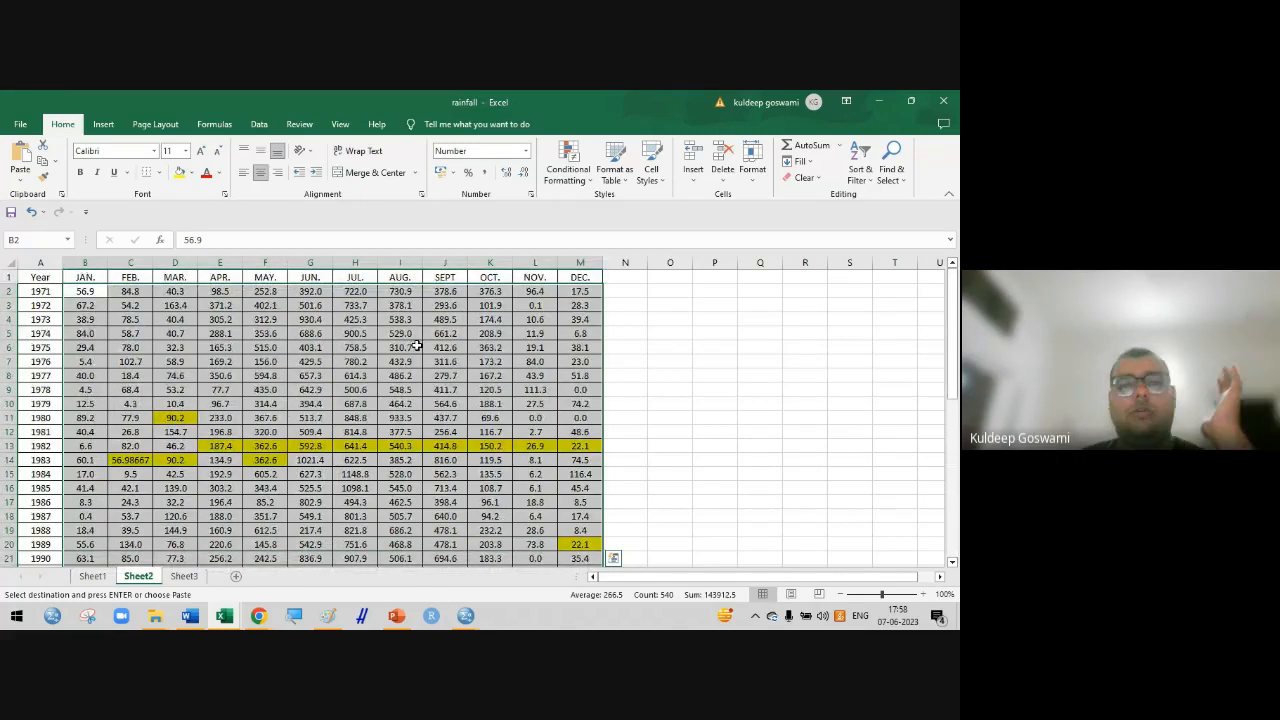
{"action": "left_click", "coordinate": [712, 347]}
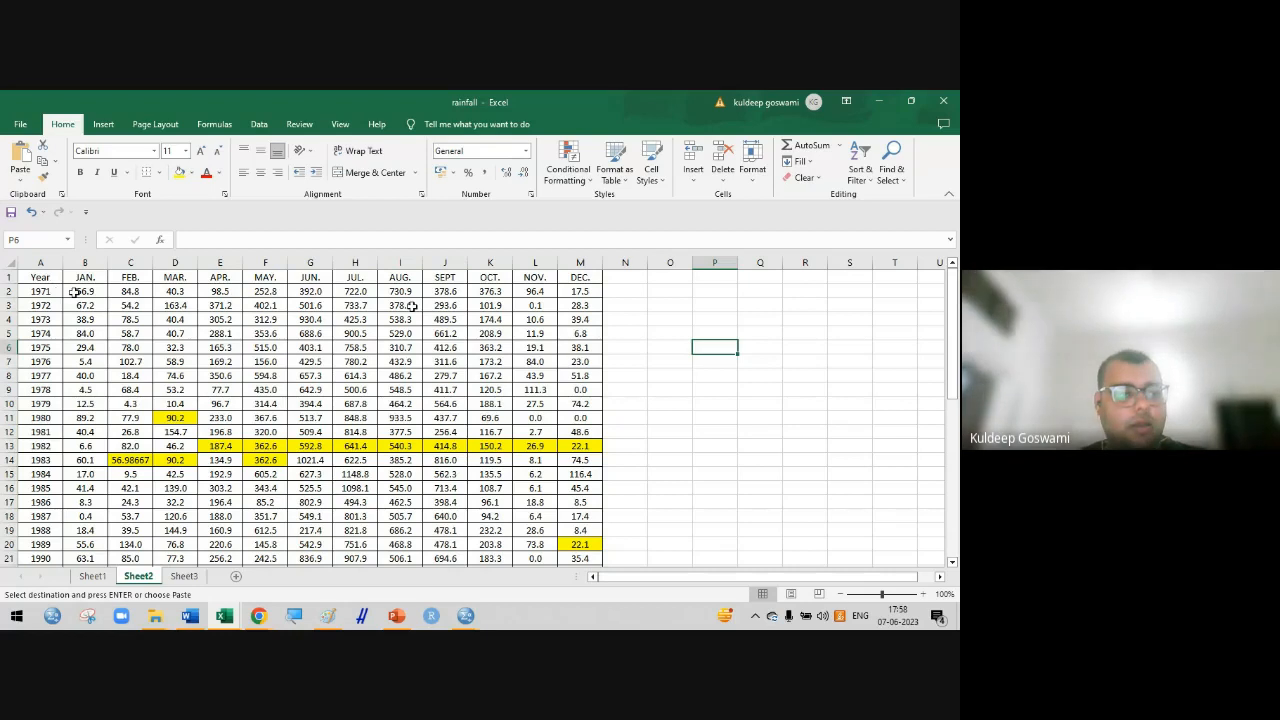
{"action": "left_click", "coordinate": [8, 291]}
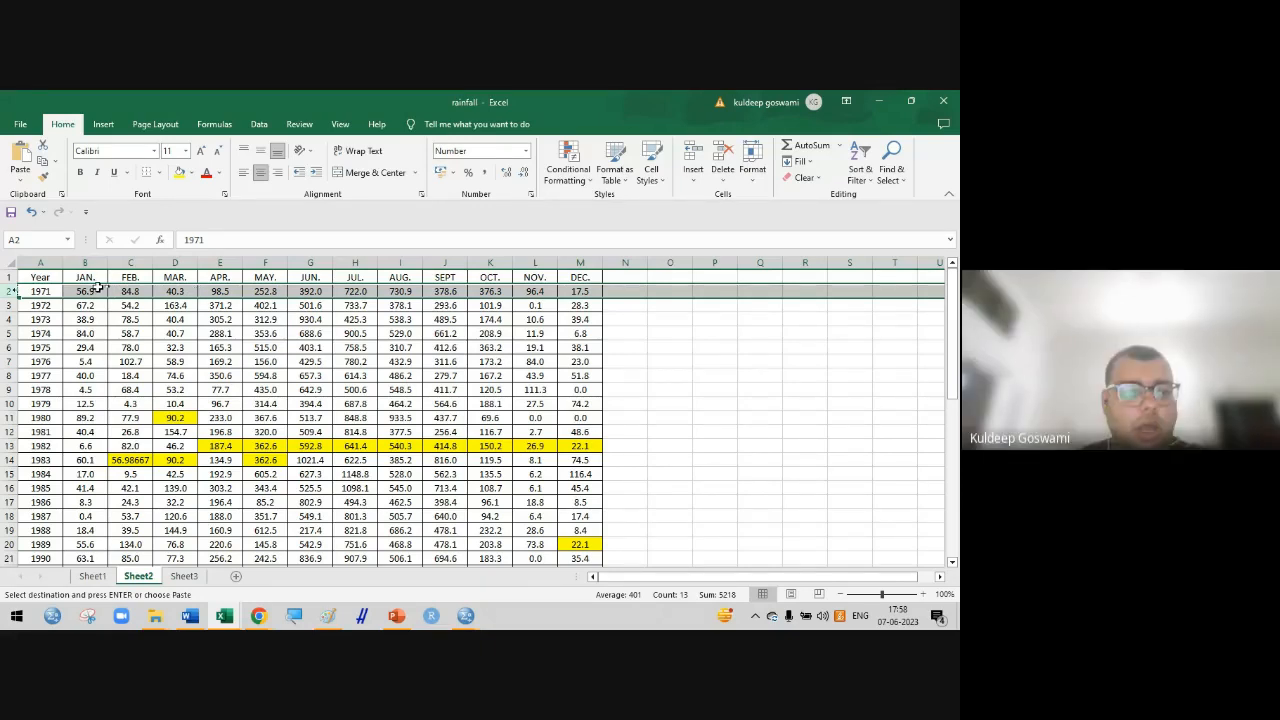
{"action": "left_click_drag", "start_coordinate": [90, 292], "coordinate": [580, 291]}
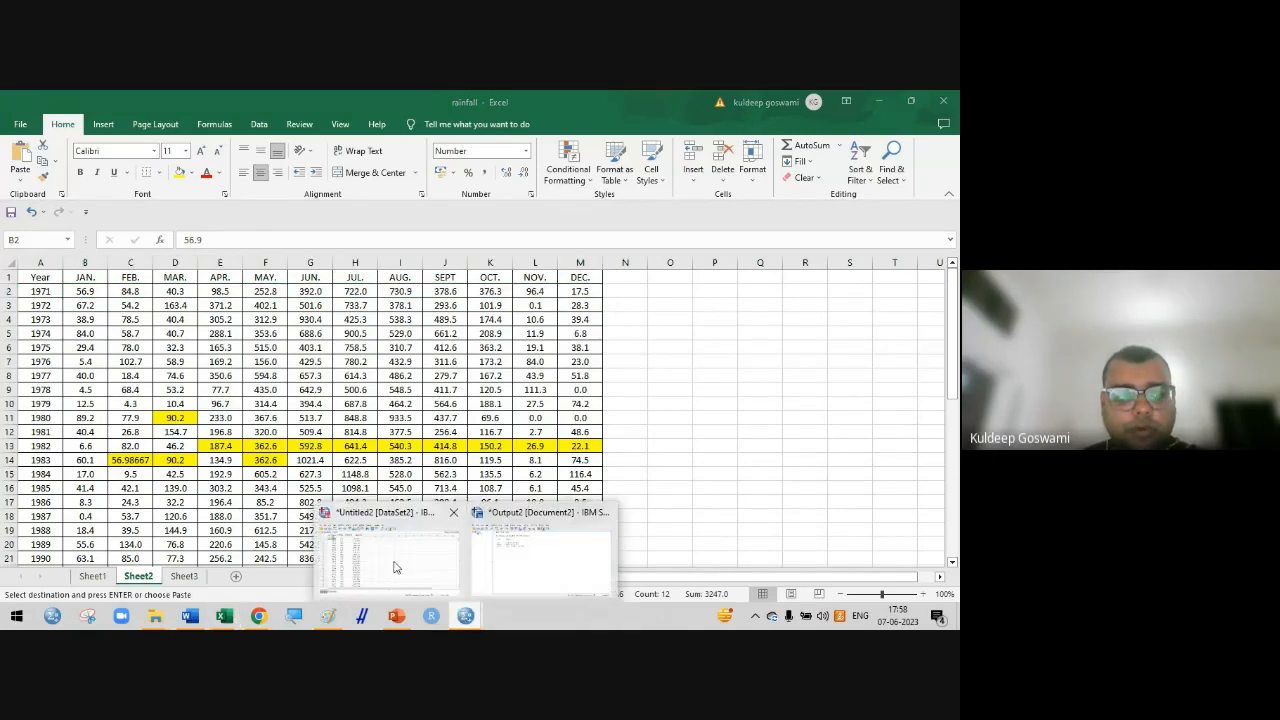
Return to the Untitled2 dataset in SPSS and rename the Average_rainfall variable as rainfall, then show the data again
{"action": "left_click", "coordinate": [397, 562]}
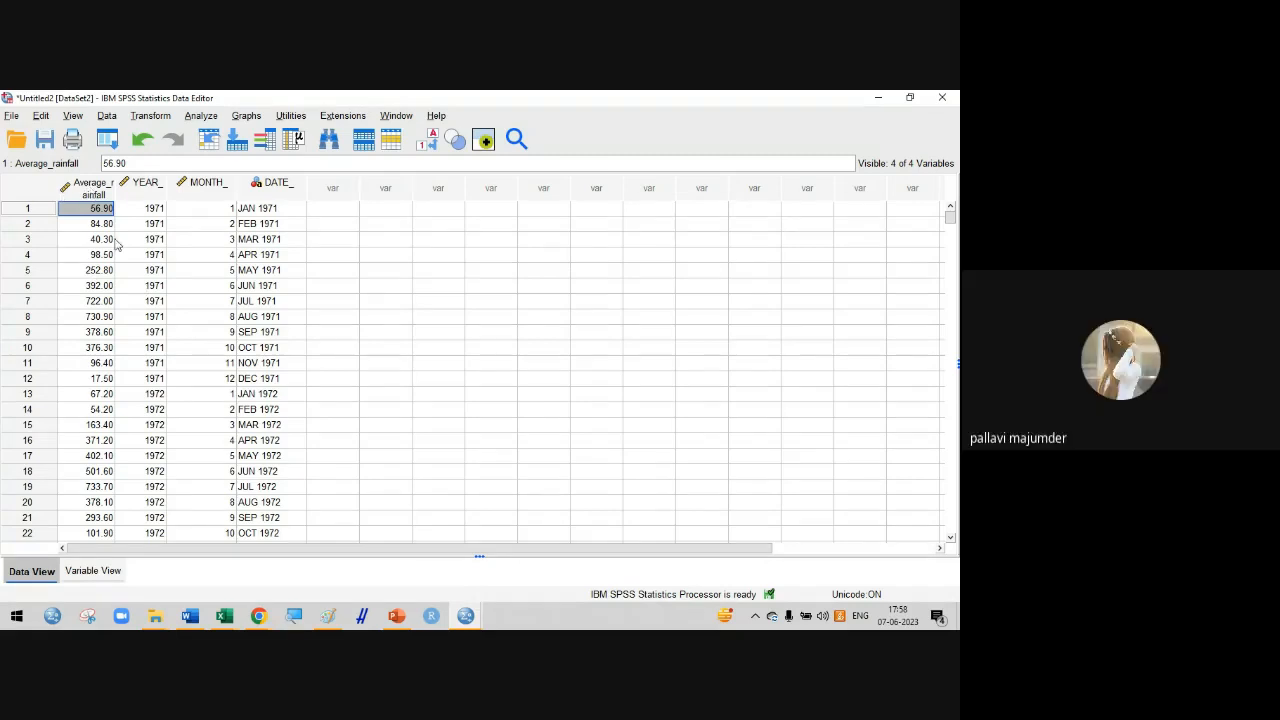
{"action": "left_click", "coordinate": [104, 576]}
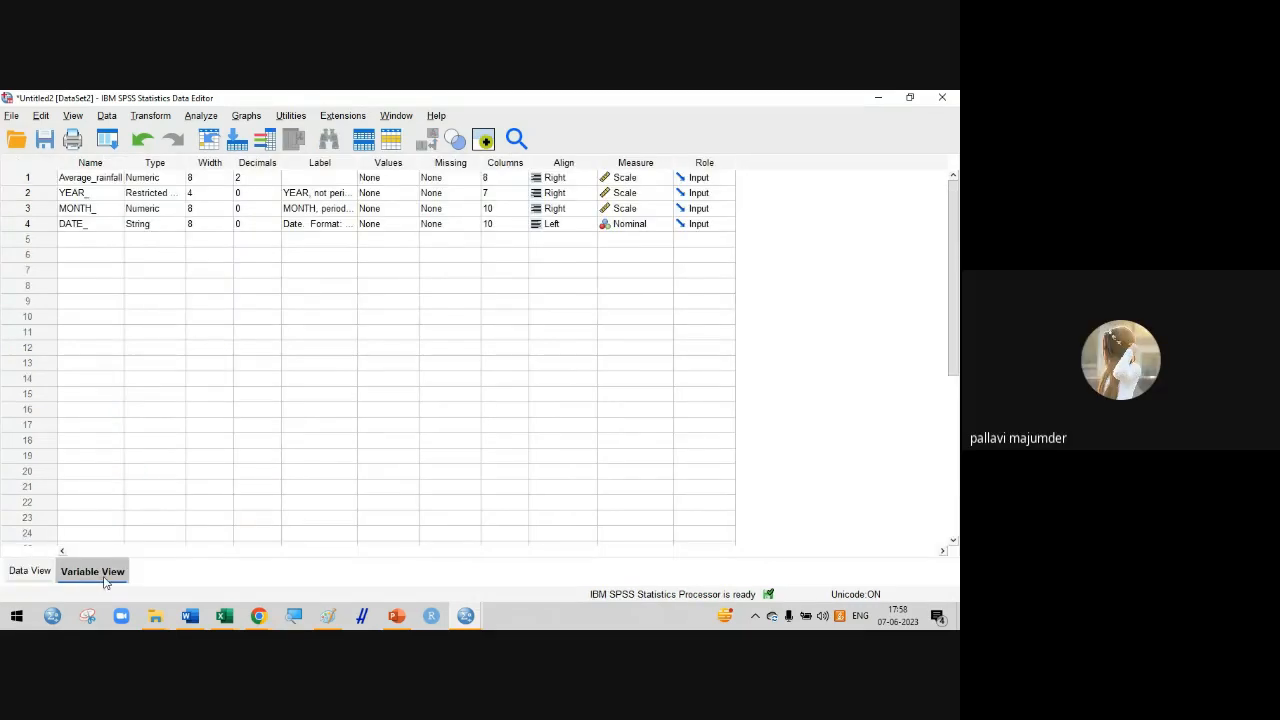
{"action": "left_click", "coordinate": [97, 178]}
{"action": "key", "text": "BackSpace"}
{"action": "key", "text": "BackSpace"}
{"action": "key", "text": "BackSpace"}
{"action": "key", "text": "BackSpace"}
{"action": "key", "text": "BackSpace"}
{"action": "key", "text": "BackSpace"}
{"action": "key", "text": "BackSpace"}
{"action": "key", "text": "BackSpace"}
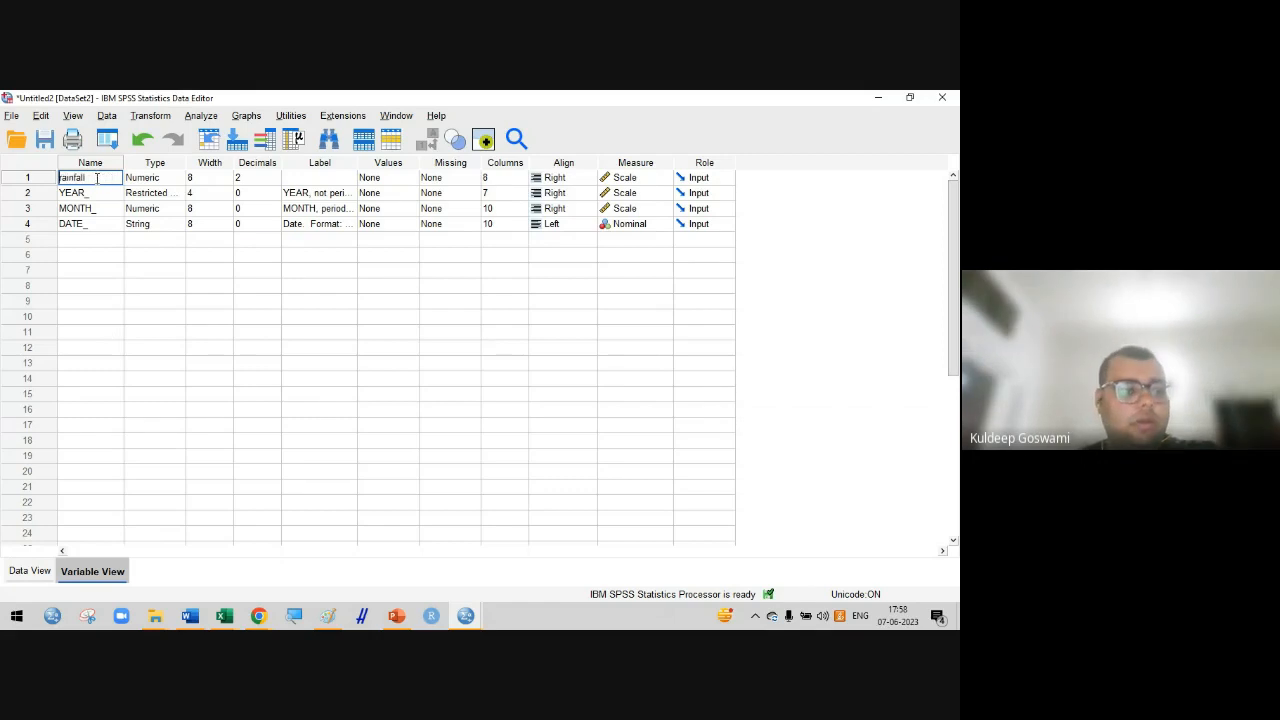
{"action": "left_click", "coordinate": [150, 470]}
{"action": "left_click", "coordinate": [30, 571]}
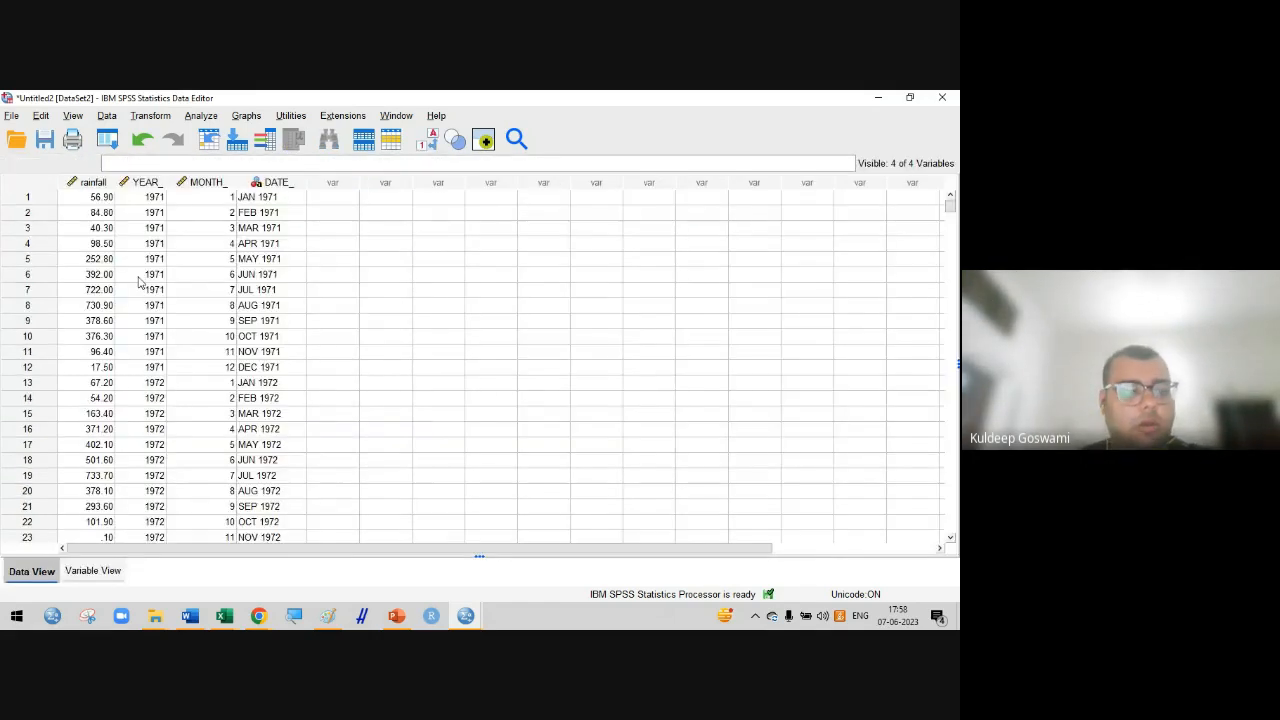
Switch to the rainfall workbook in Excel and add a blank worksheet
{"action": "mouse_move", "coordinate": [298, 620]}
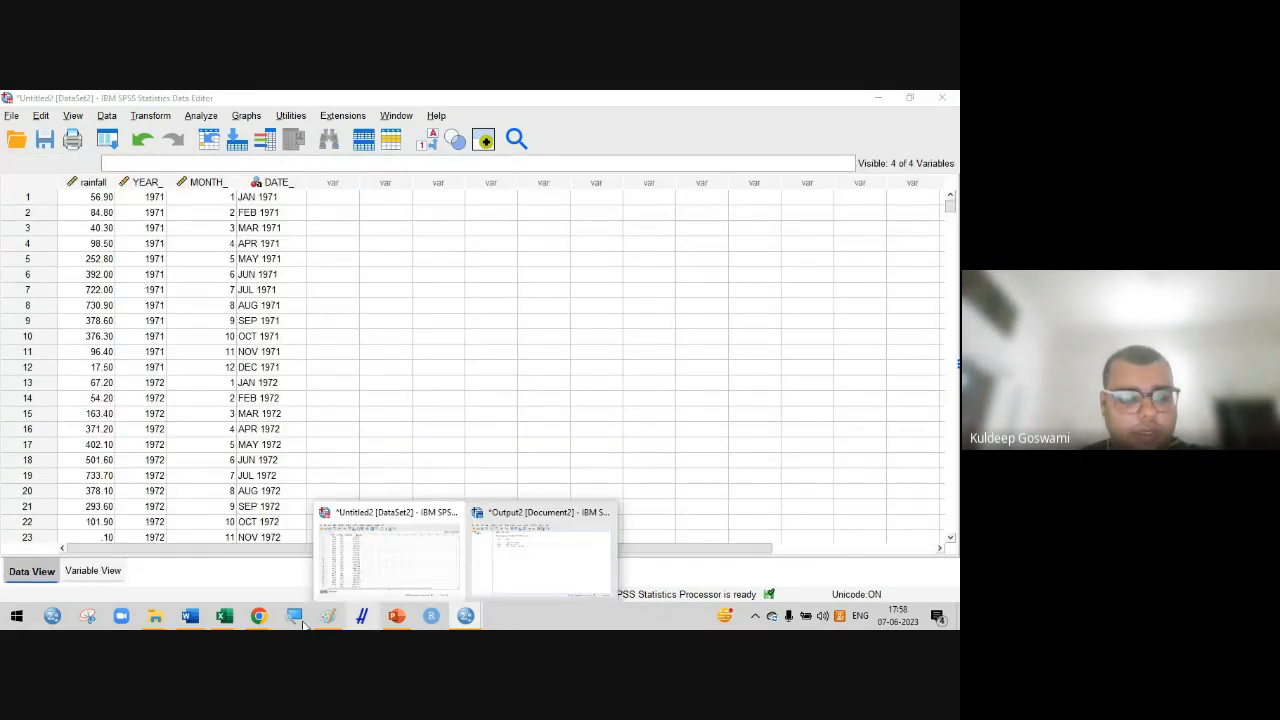
{"action": "mouse_move", "coordinate": [225, 620]}
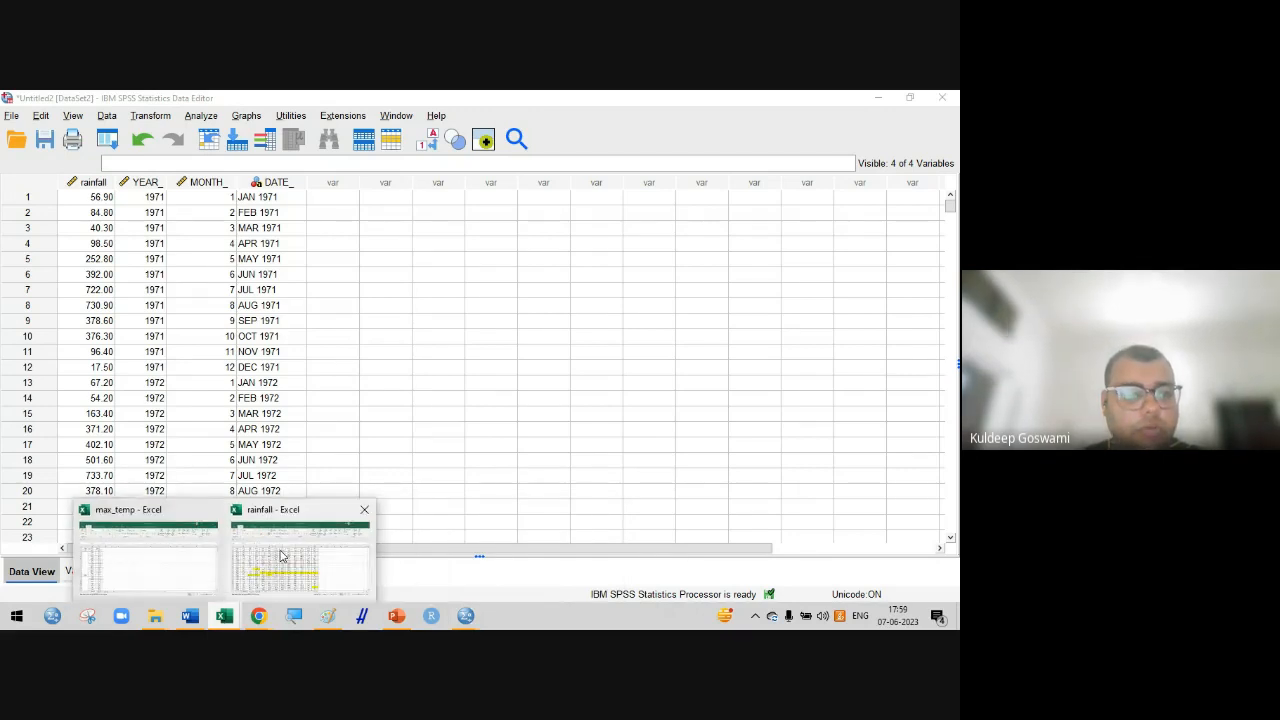
{"action": "left_click", "coordinate": [305, 550]}
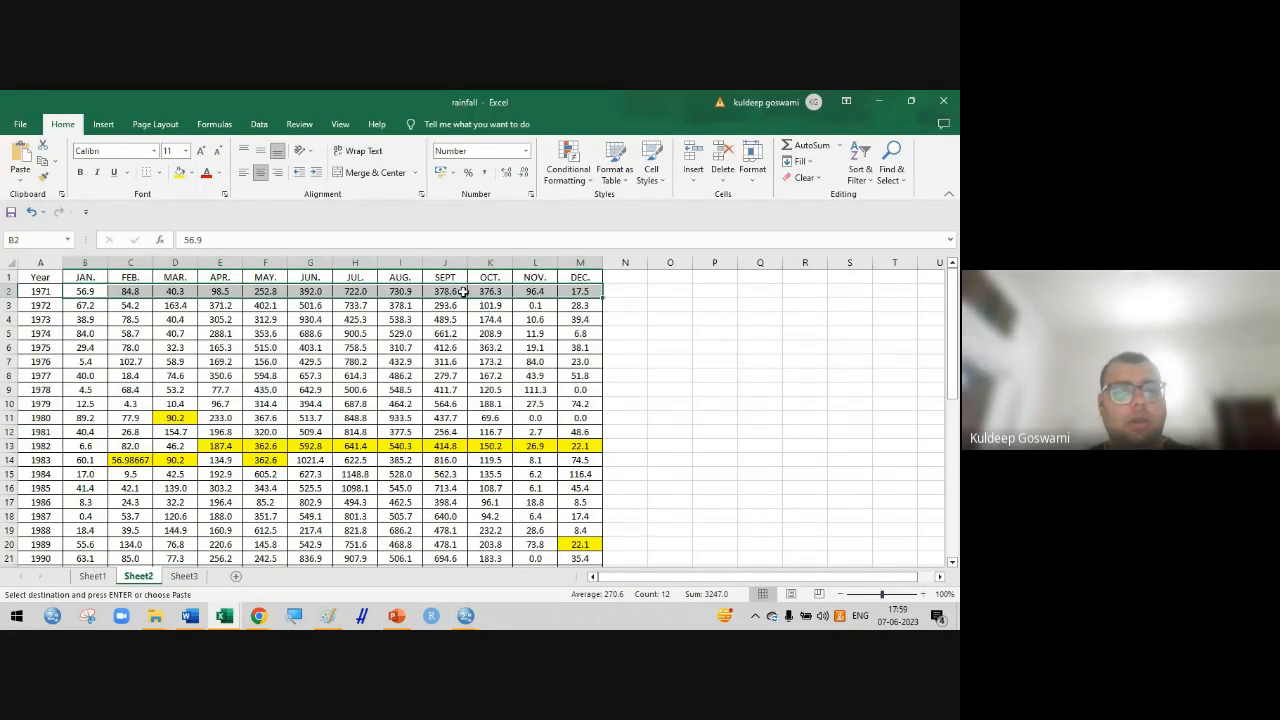
{"action": "left_click", "coordinate": [237, 577]}
{"action": "left_click", "coordinate": [239, 577]}
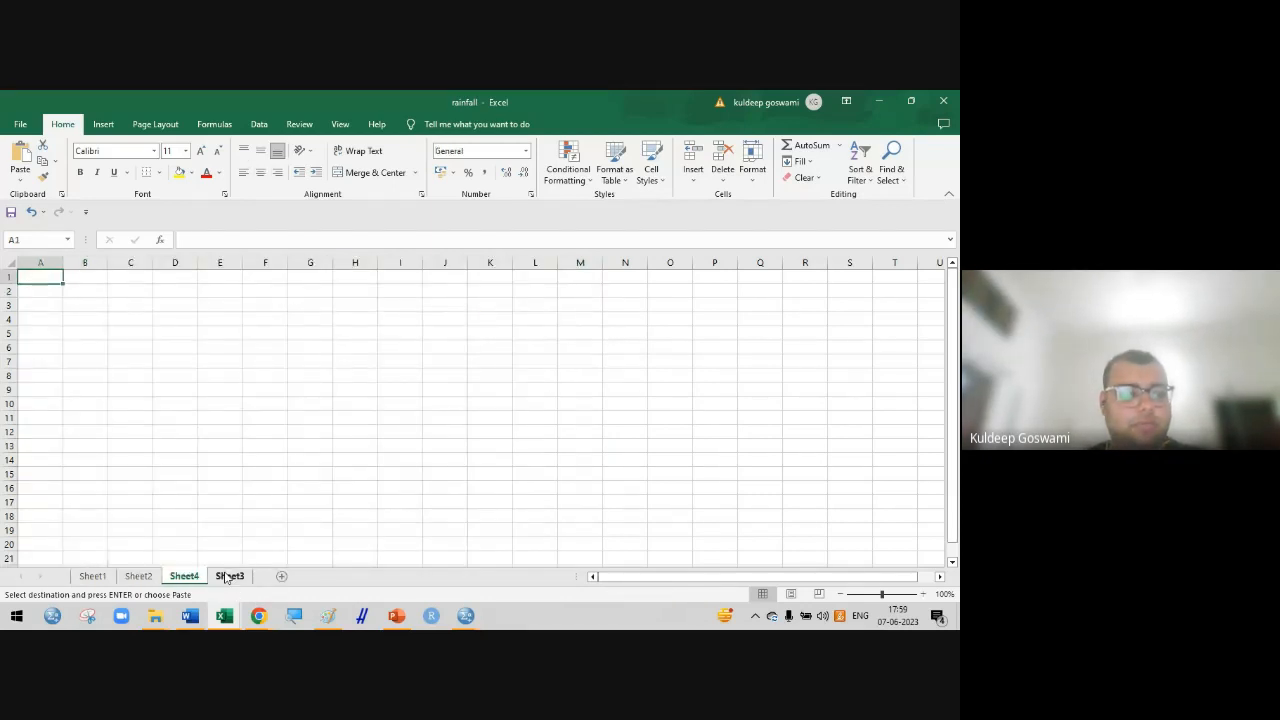
Copy the monthly rainfall values B2:M46 from Sheet2 and paste them into another new worksheet, Sheet5, starting at A1
{"action": "left_click", "coordinate": [138, 577]}
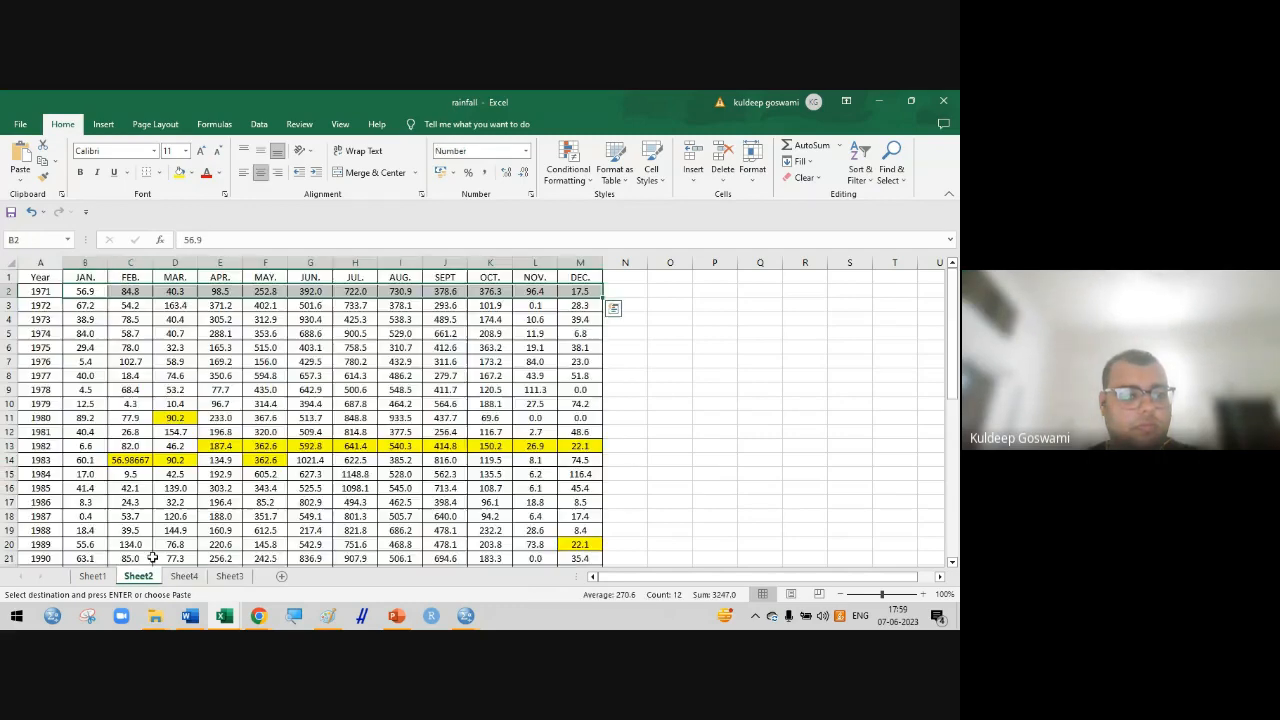
{"action": "left_click_drag", "start_coordinate": [83, 291], "coordinate": [582, 551]}
{"action": "key", "text": "ctrl+c"}
{"action": "left_click", "coordinate": [229, 576]}
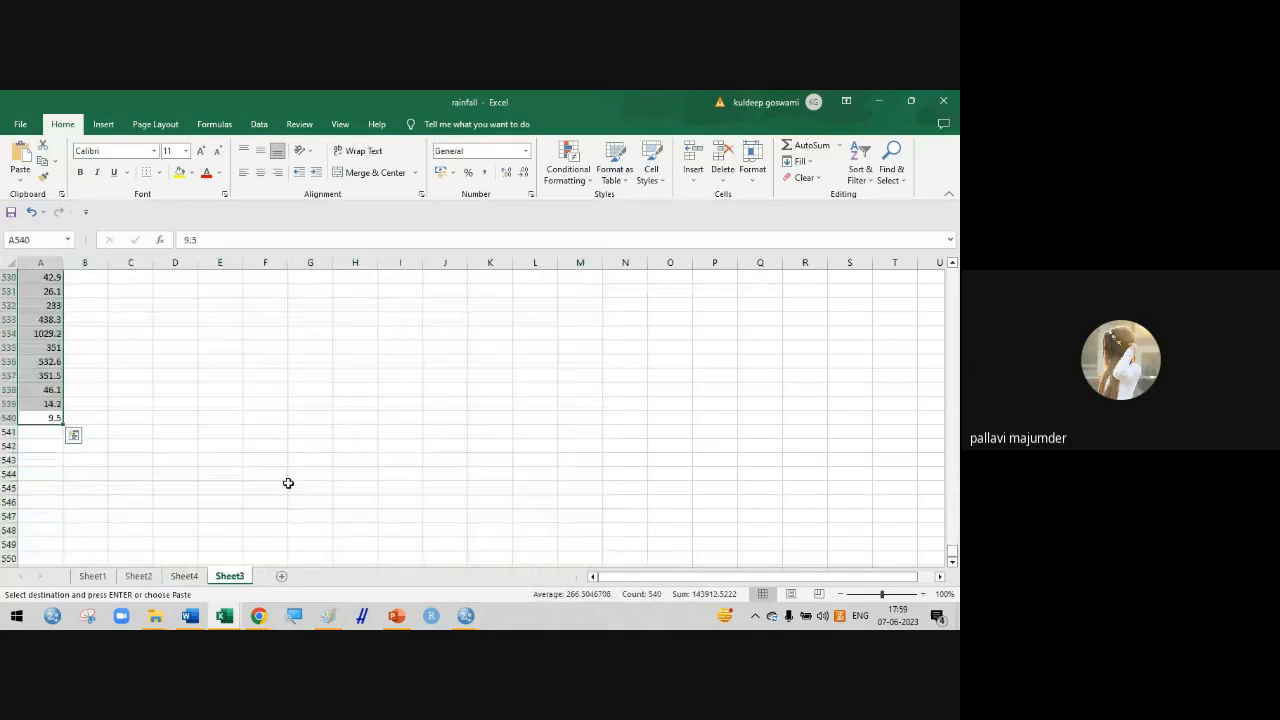
{"action": "left_click", "coordinate": [284, 577]}
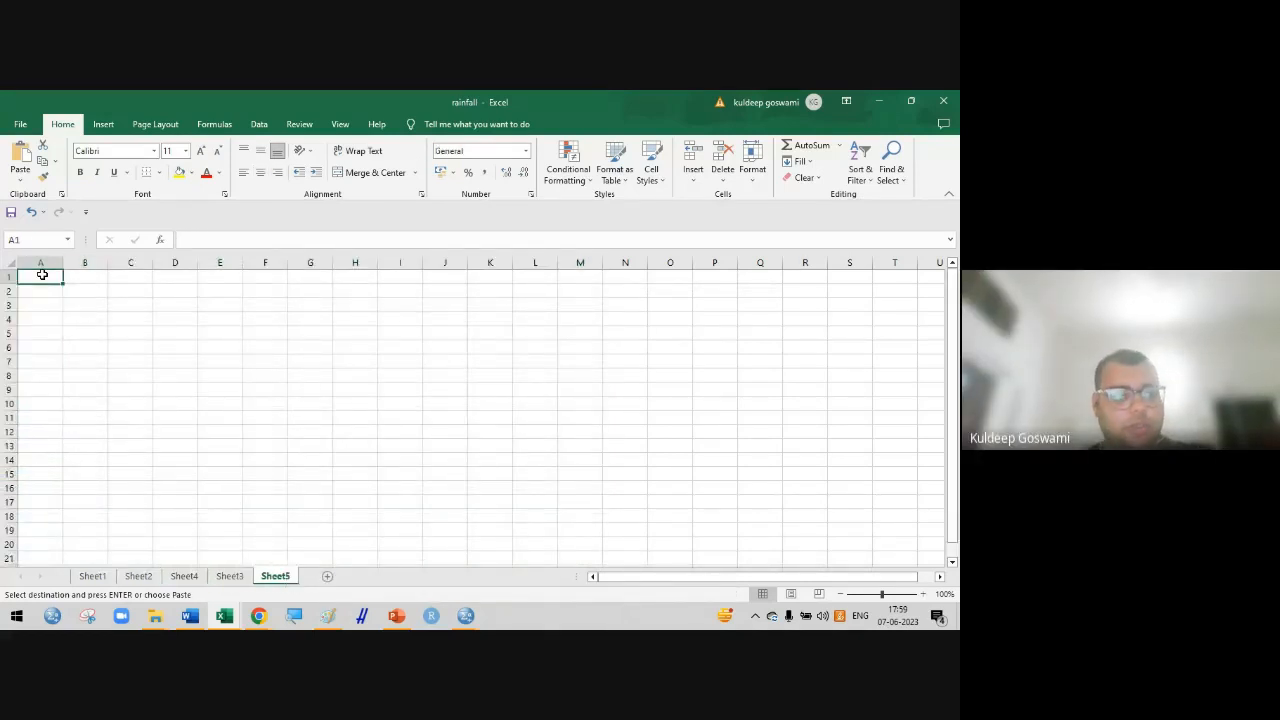
{"action": "key", "text": "ctrl+b"}
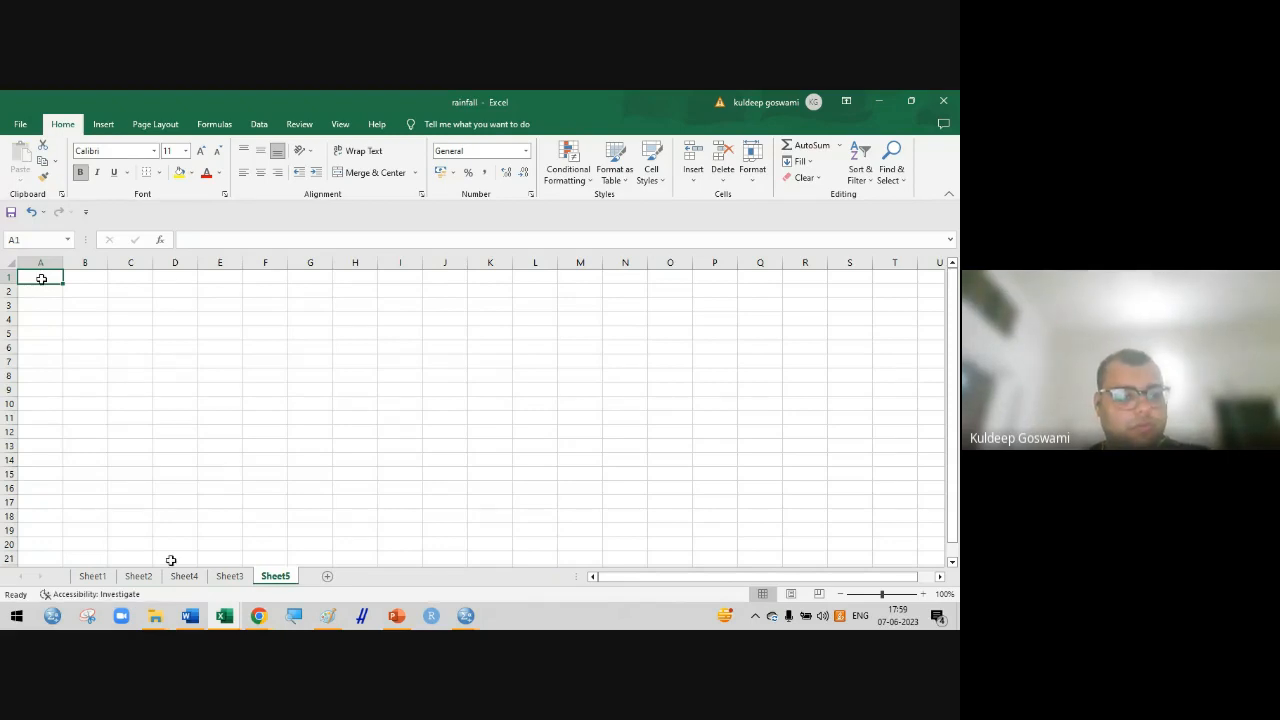
{"action": "left_click", "coordinate": [138, 576]}
{"action": "key", "text": "ctrl+c"}
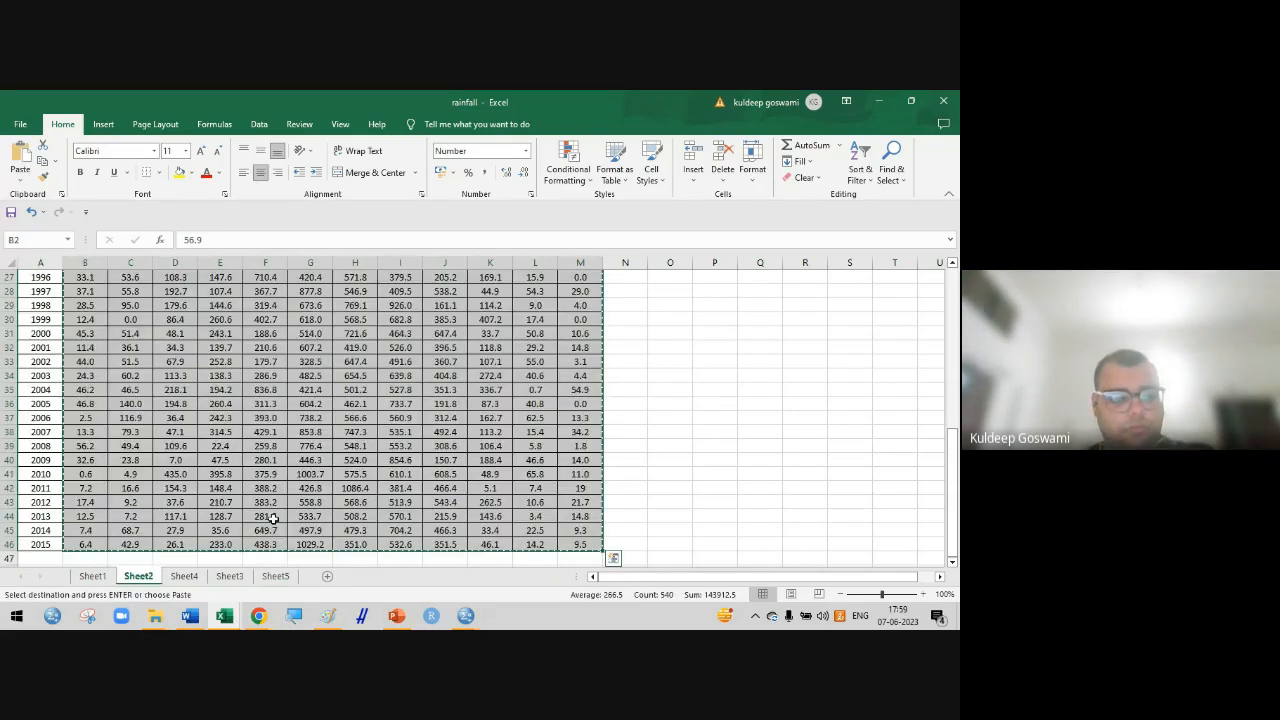
{"action": "left_click", "coordinate": [280, 576]}
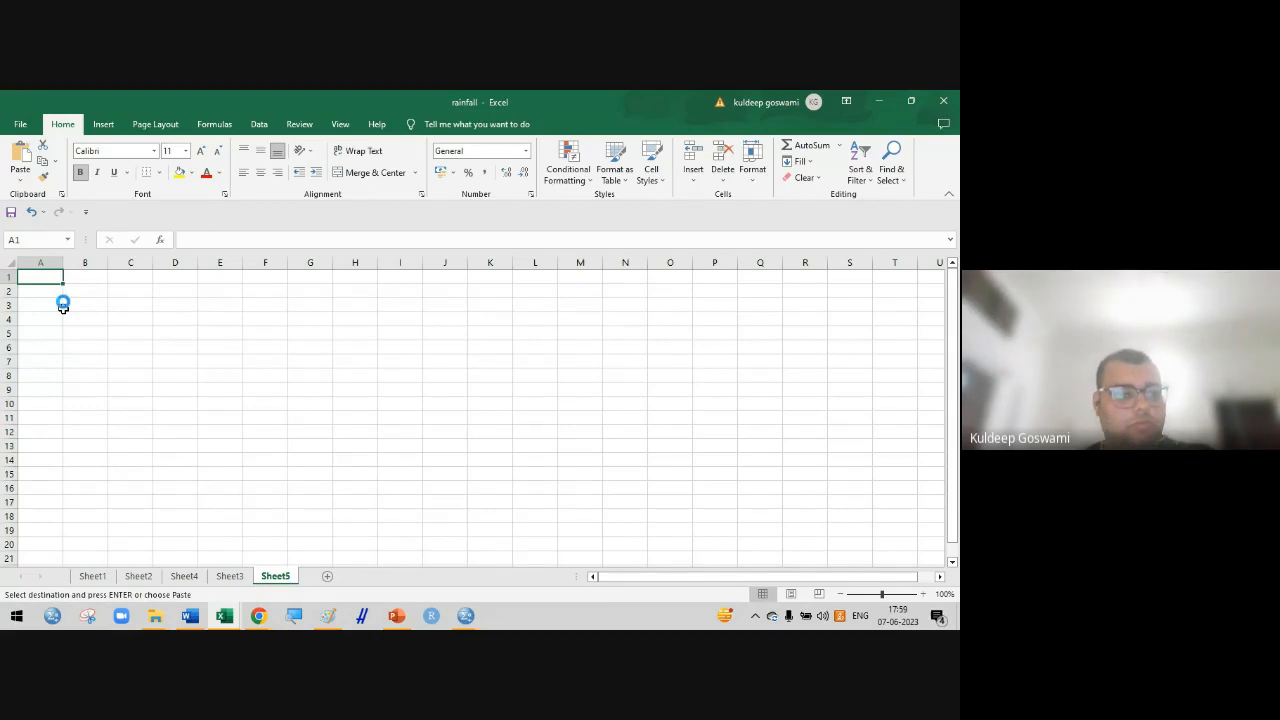
{"action": "key", "text": "ctrl+v"}
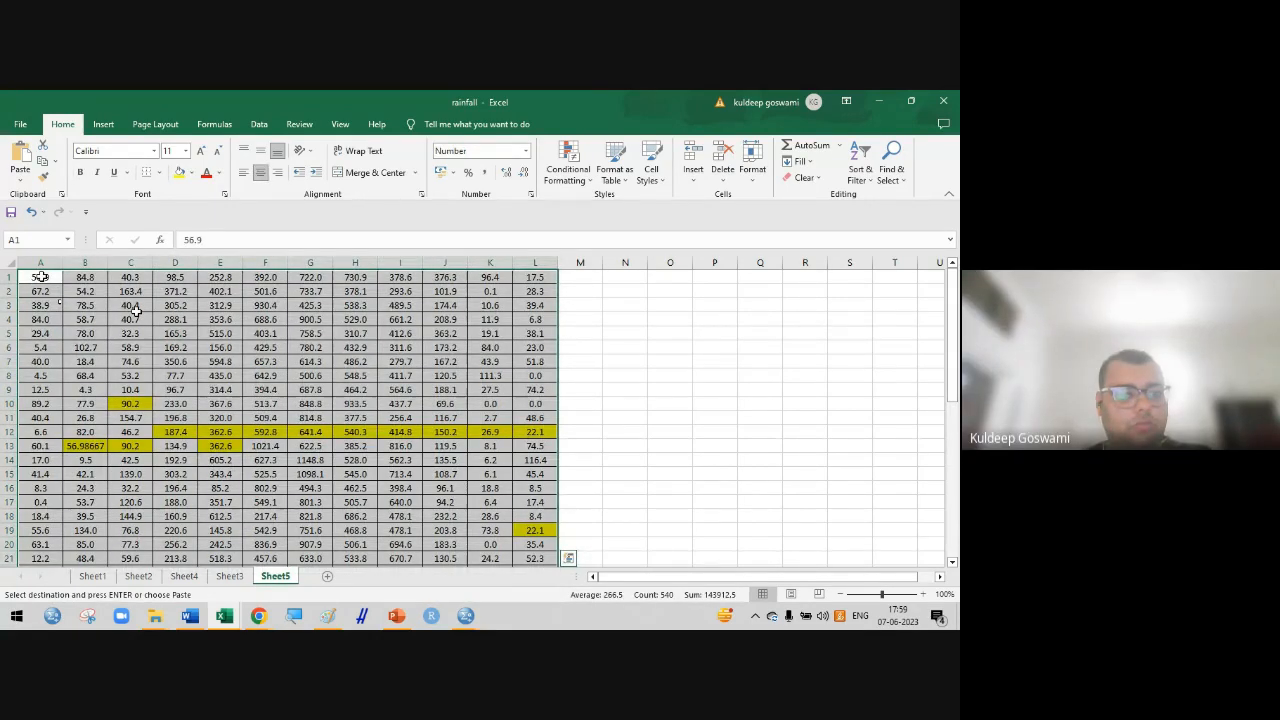
Copy the block A1:L45 on Sheet5 and paste it transposed starting at cell M1
{"action": "left_click_drag", "start_coordinate": [41, 277], "coordinate": [538, 527]}
{"action": "right_click", "coordinate": [390, 466]}
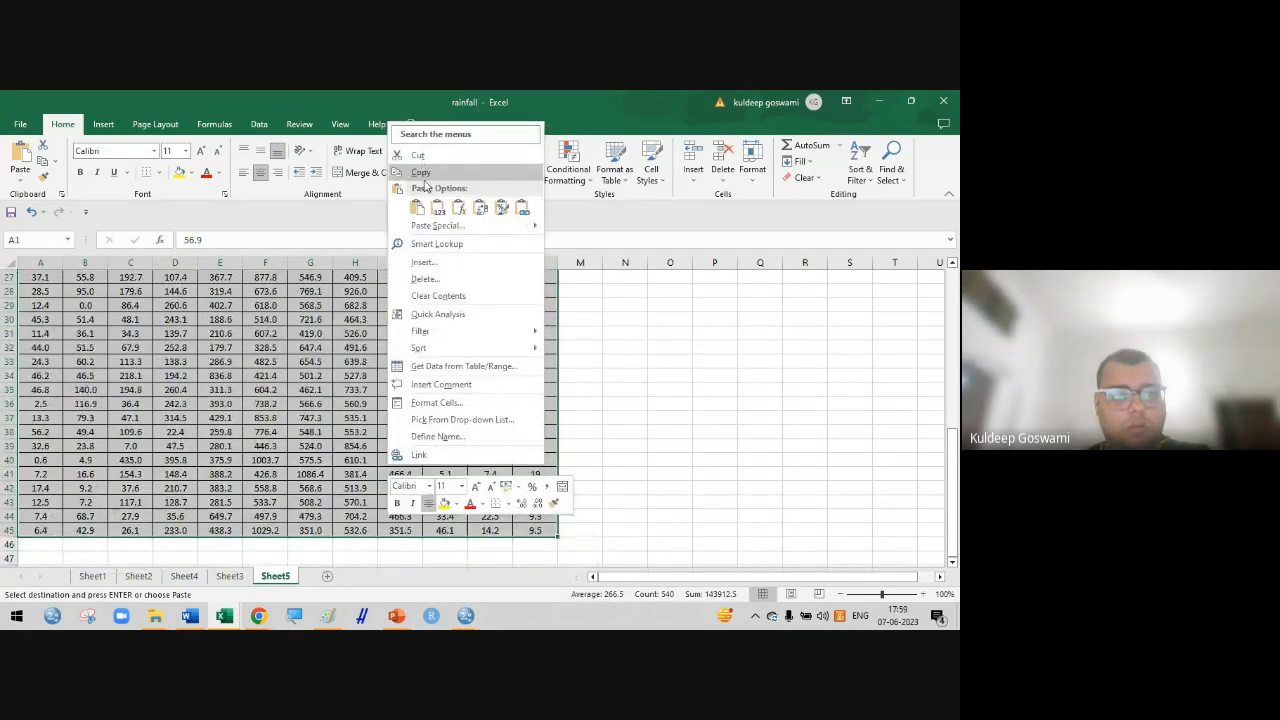
{"action": "left_click", "coordinate": [422, 176]}
{"action": "scroll", "coordinate": [560, 300], "scroll_direction": "up", "scroll_amount": 1}
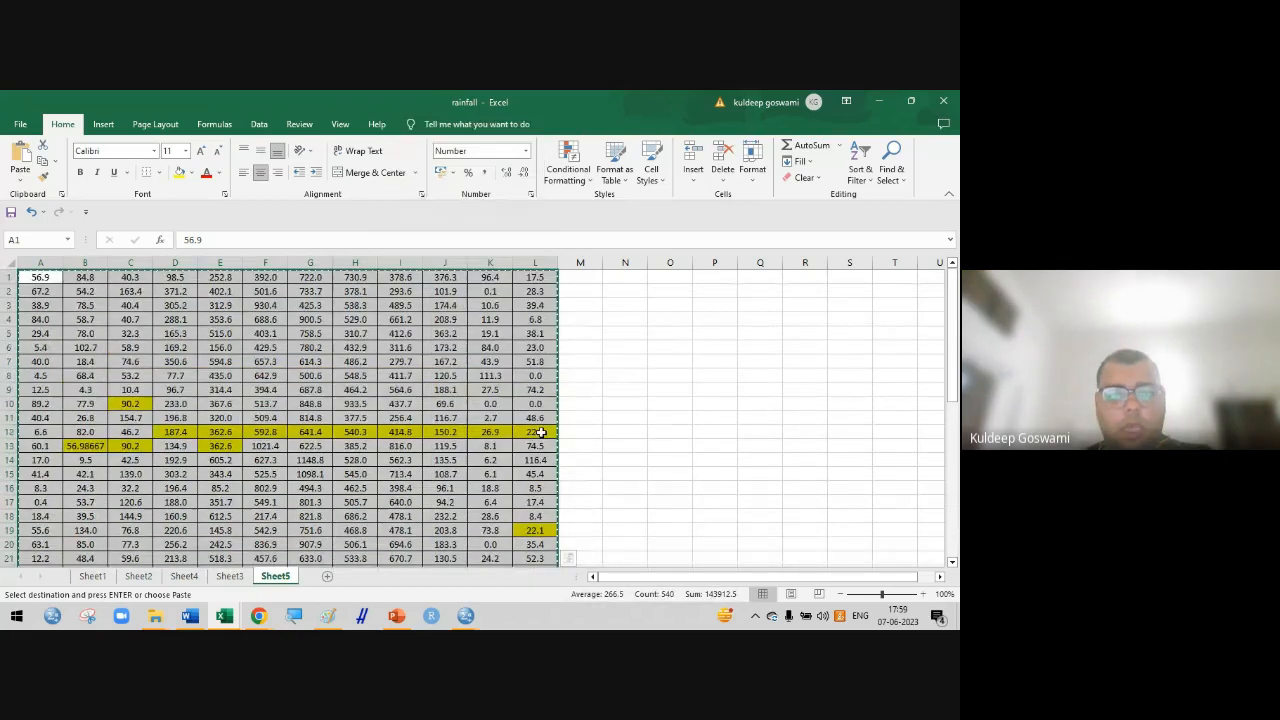
{"action": "right_click", "coordinate": [591, 270]}
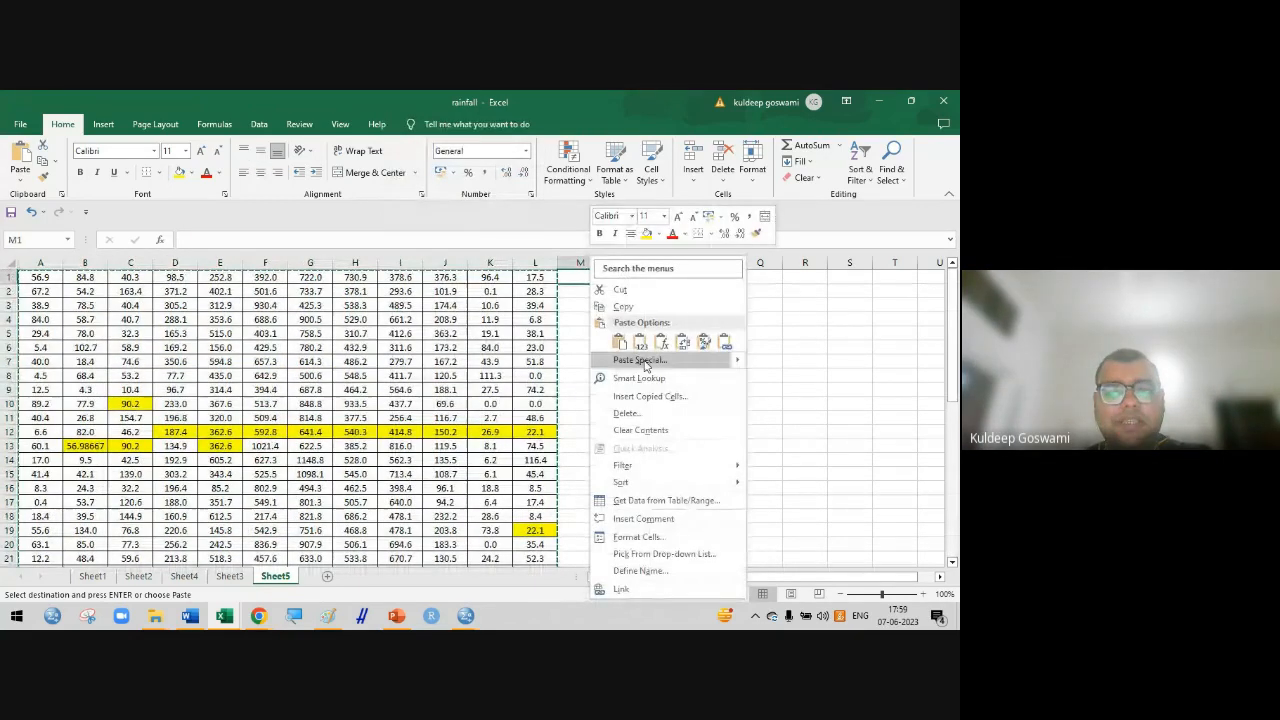
{"action": "left_click", "coordinate": [645, 362]}
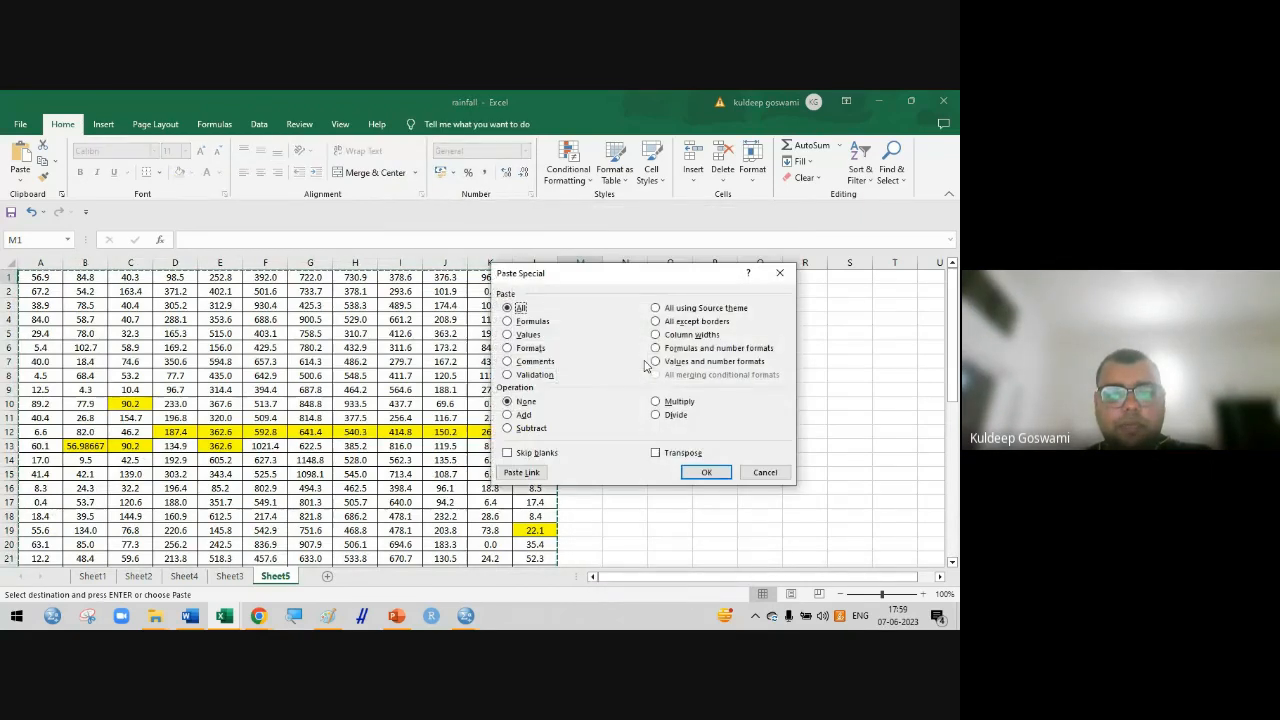
{"action": "left_click", "coordinate": [670, 457]}
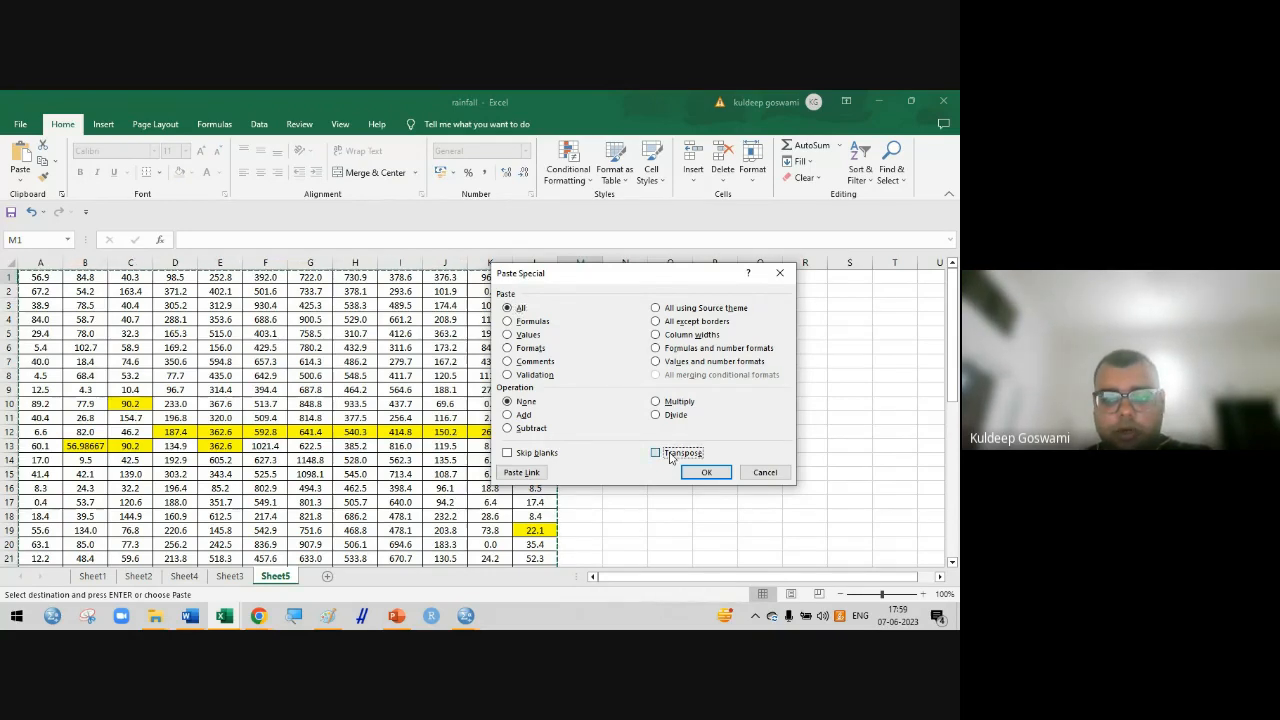
{"action": "left_click", "coordinate": [691, 471]}
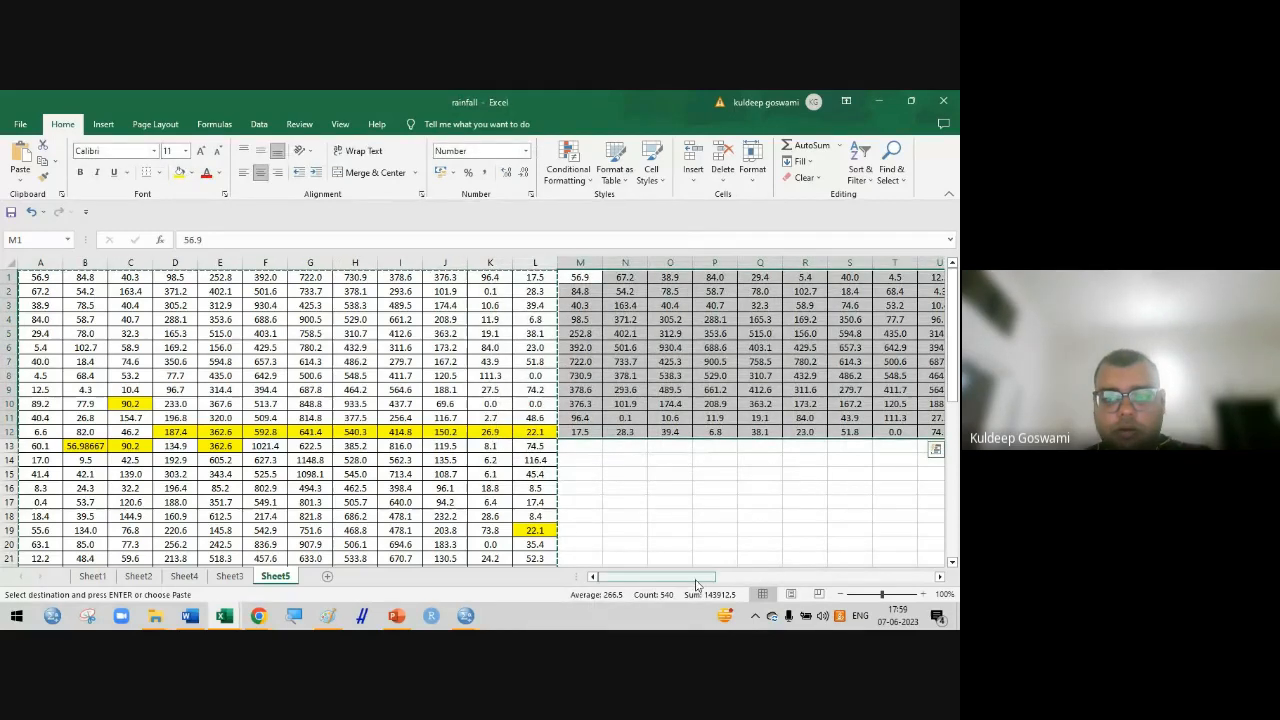
{"action": "mouse_move", "coordinate": [705, 577]}
{"action": "left_mouse_down"}
{"action": "mouse_move", "coordinate": [776, 592]}
{"action": "mouse_move", "coordinate": [706, 590]}
{"action": "left_mouse_up"}
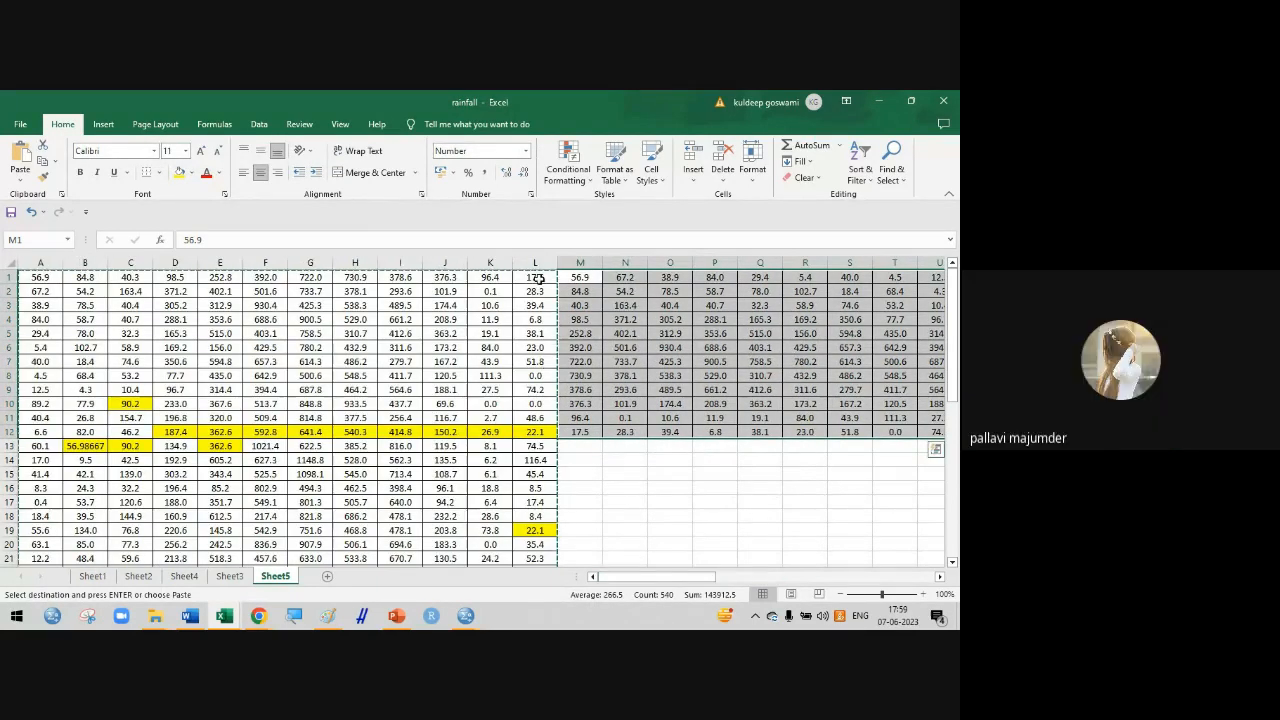
Delete the untransposed columns A to L from Sheet5
{"action": "left_click_drag", "start_coordinate": [536, 262], "coordinate": [37, 263]}
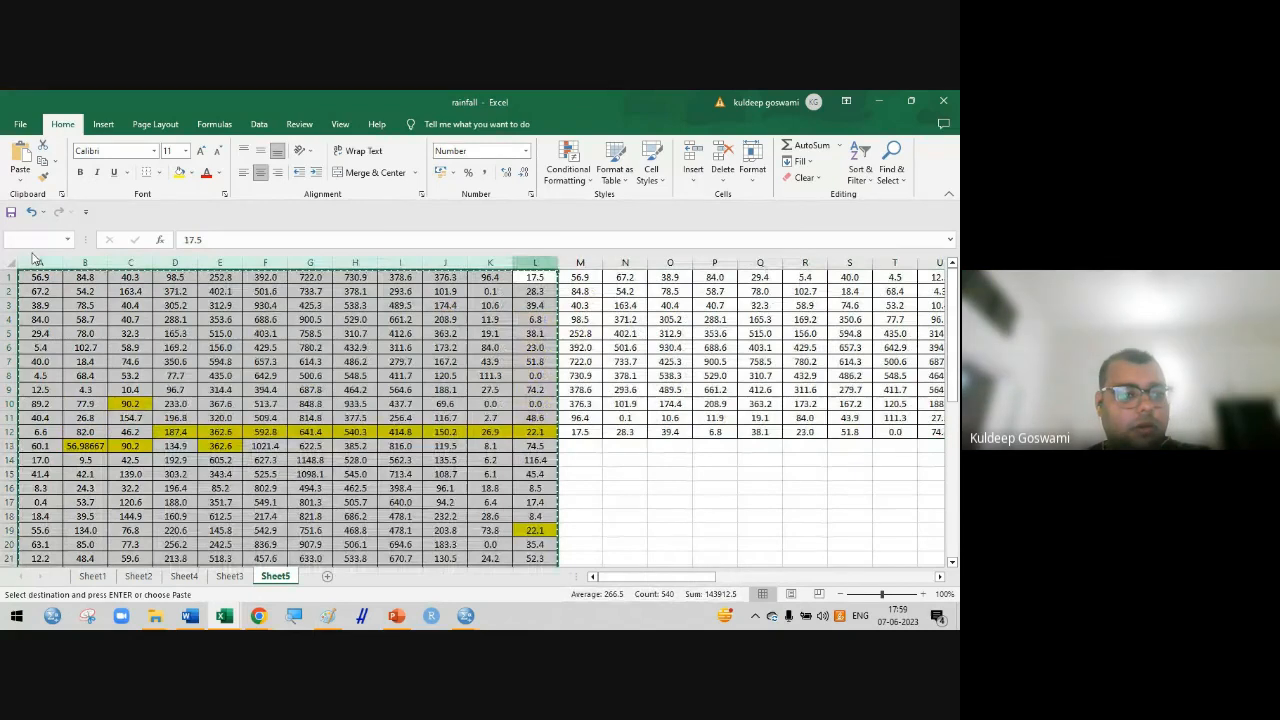
{"action": "right_click", "coordinate": [35, 264]}
{"action": "left_click", "coordinate": [126, 352]}
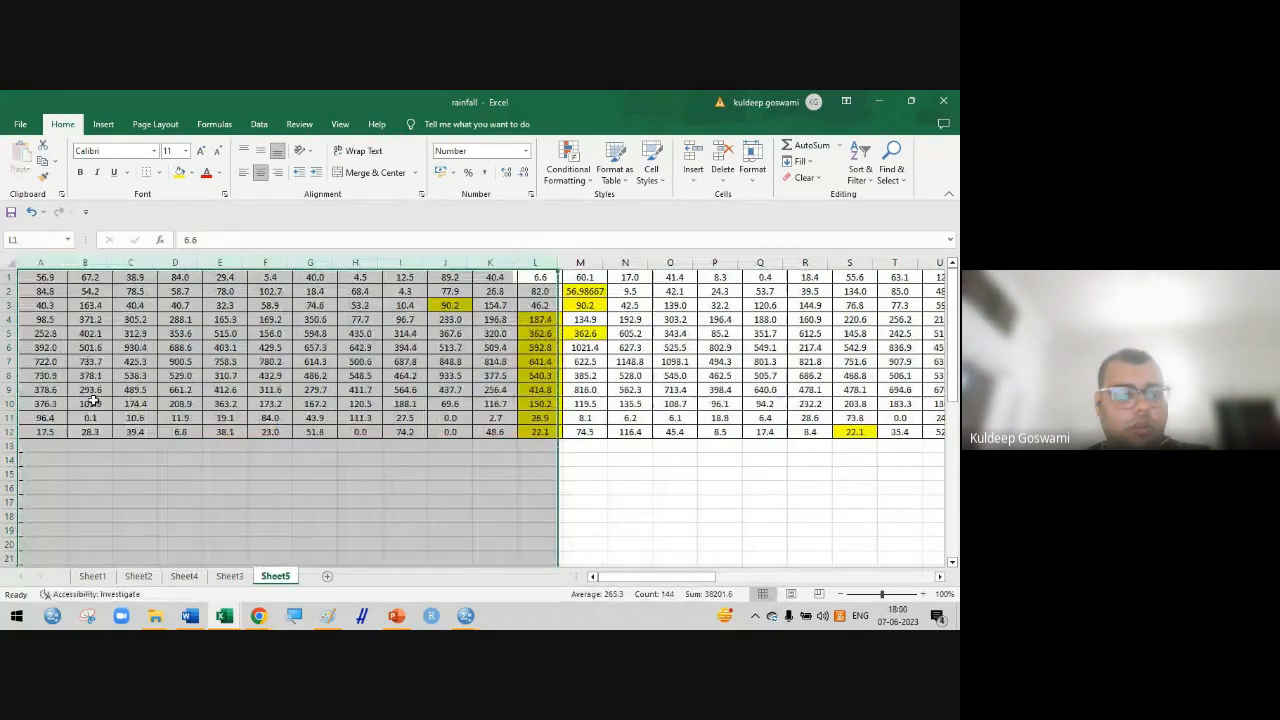
{"action": "left_click", "coordinate": [580, 530]}
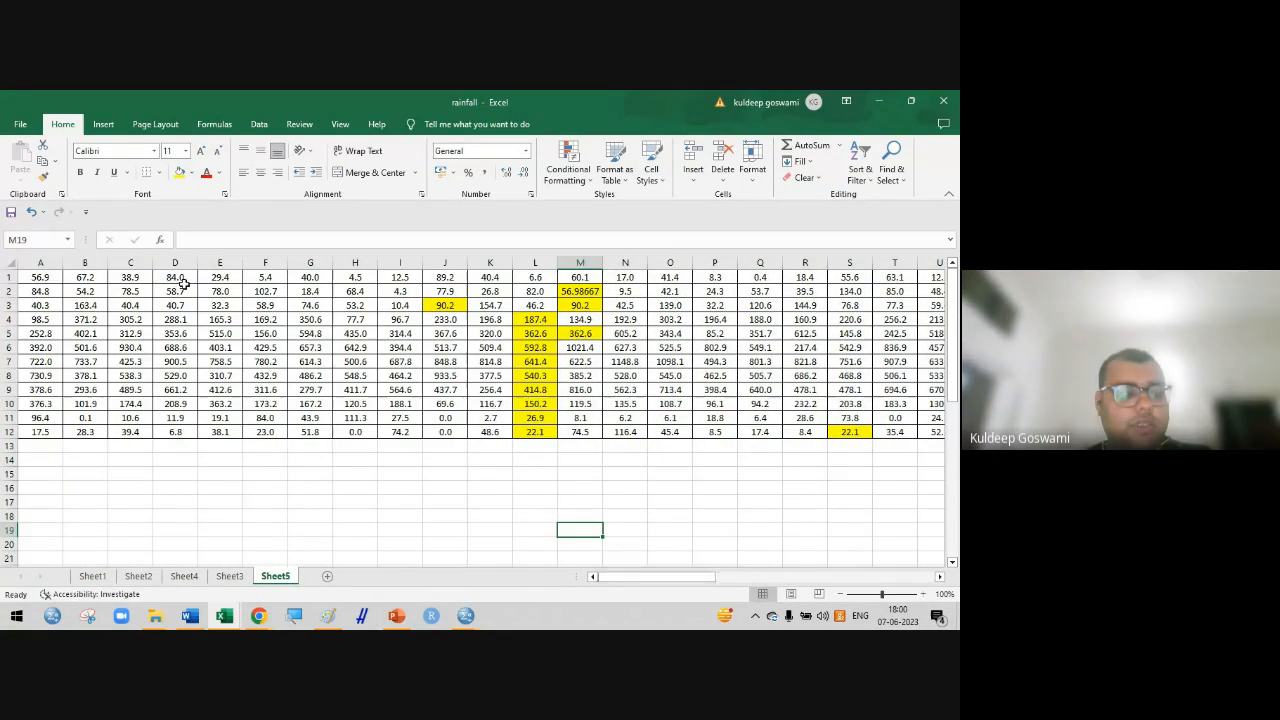
Compare the first transposed column on Sheet5 with the 1971 row on Sheet1
{"action": "left_click", "coordinate": [39, 262]}
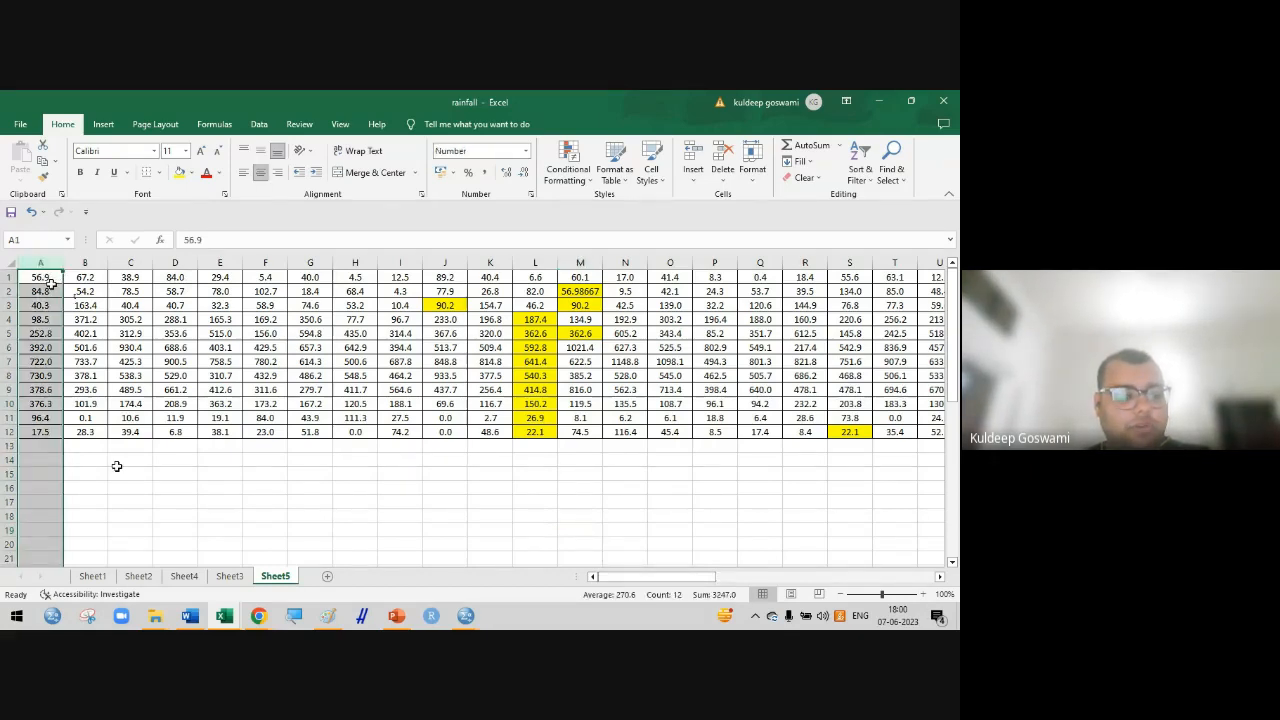
{"action": "left_click", "coordinate": [92, 576]}
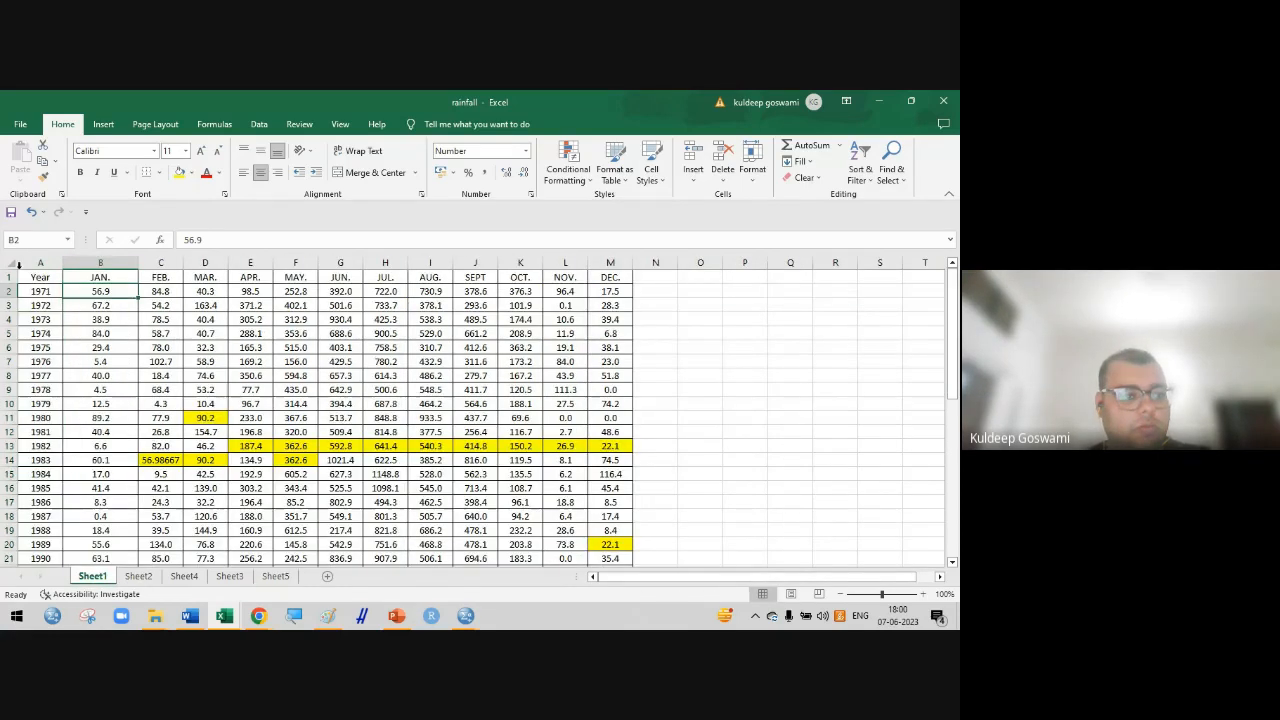
{"action": "left_click", "coordinate": [8, 291]}
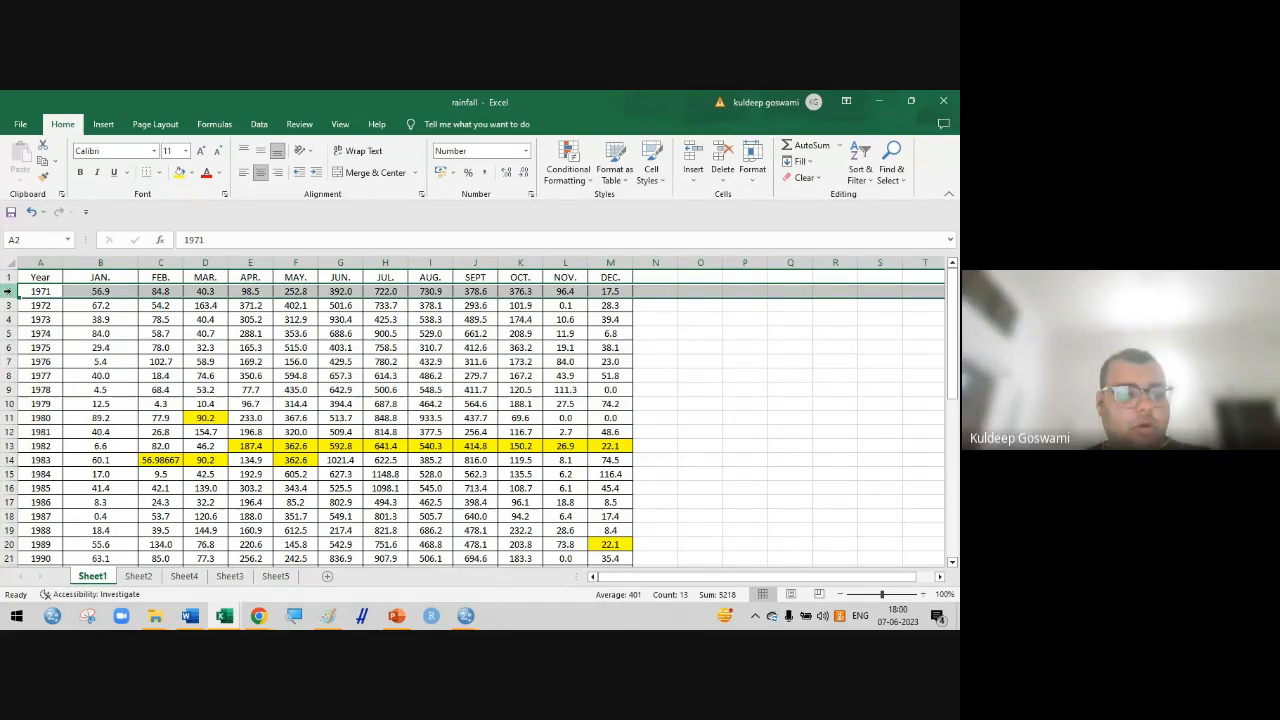
Move the second year's values B1:B12 on Sheet5 beneath the first column, starting at cell A13
{"action": "left_click", "coordinate": [276, 578]}
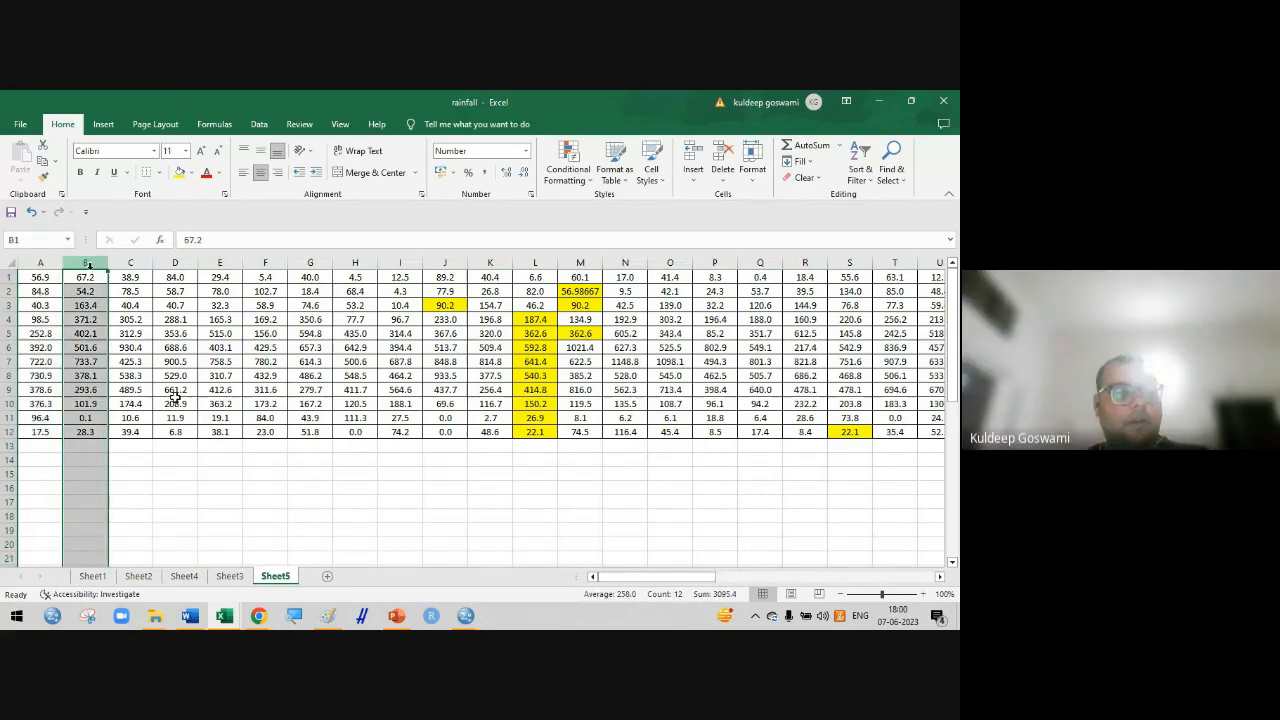
{"action": "left_click", "coordinate": [87, 279]}
{"action": "left_click_drag", "start_coordinate": [87, 279], "coordinate": [97, 428]}
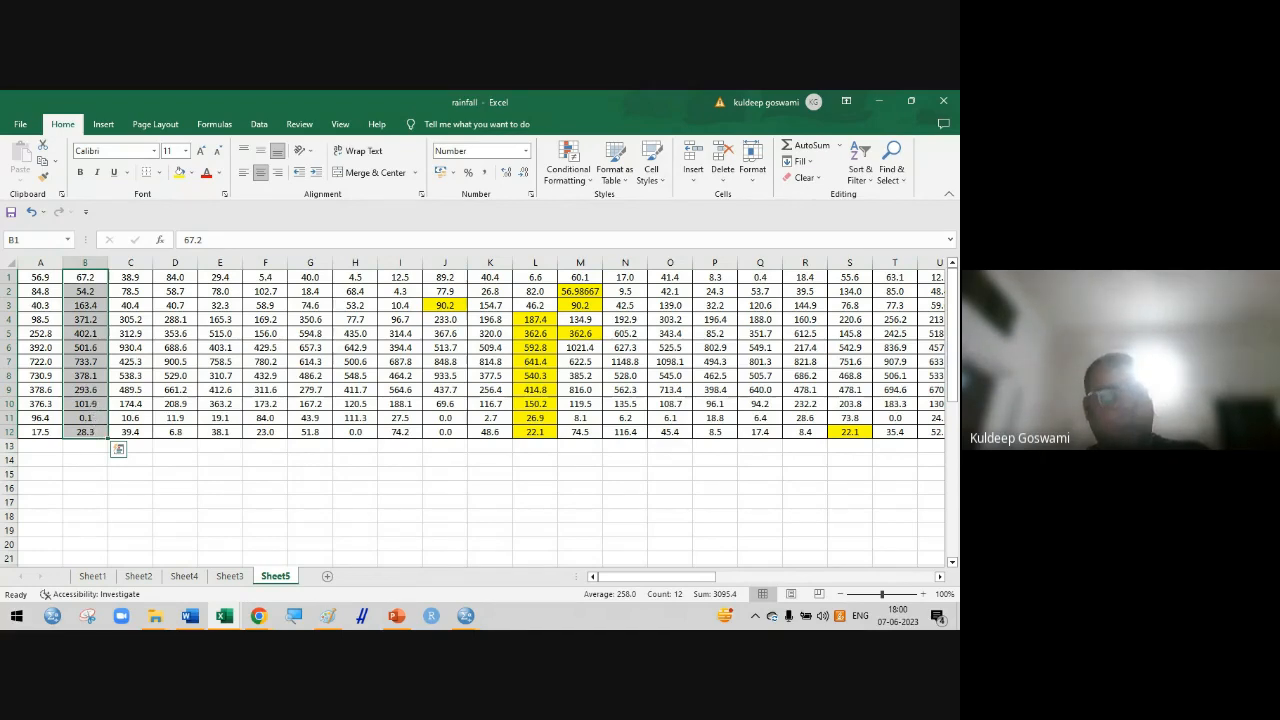
{"action": "key", "text": "ctrl+q"}
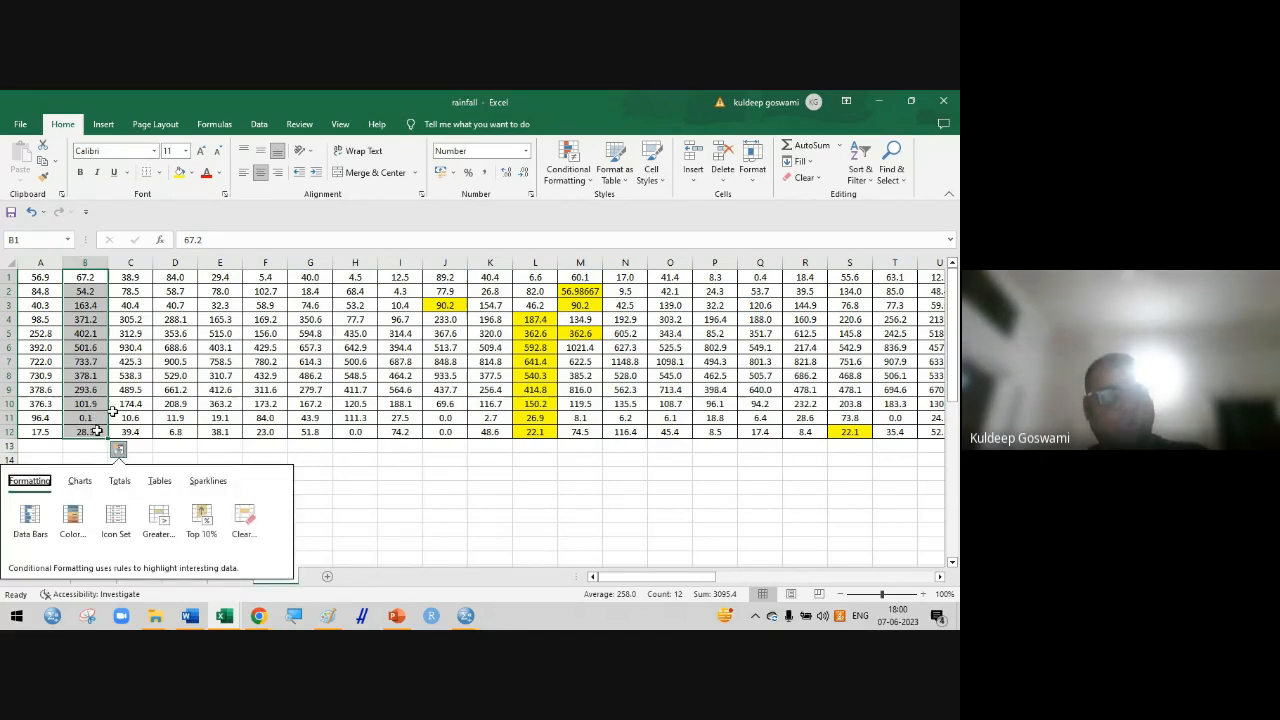
{"action": "left_click", "coordinate": [92, 277]}
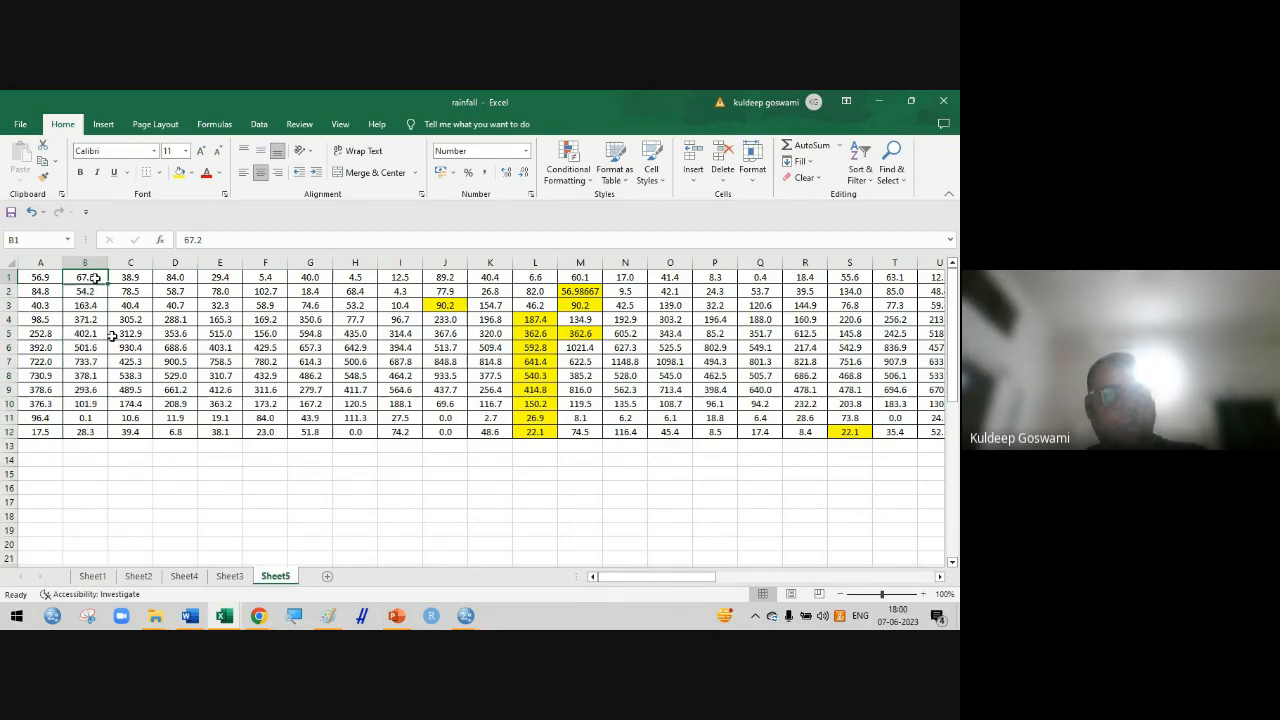
{"action": "left_click_drag", "start_coordinate": [35, 280], "coordinate": [33, 430]}
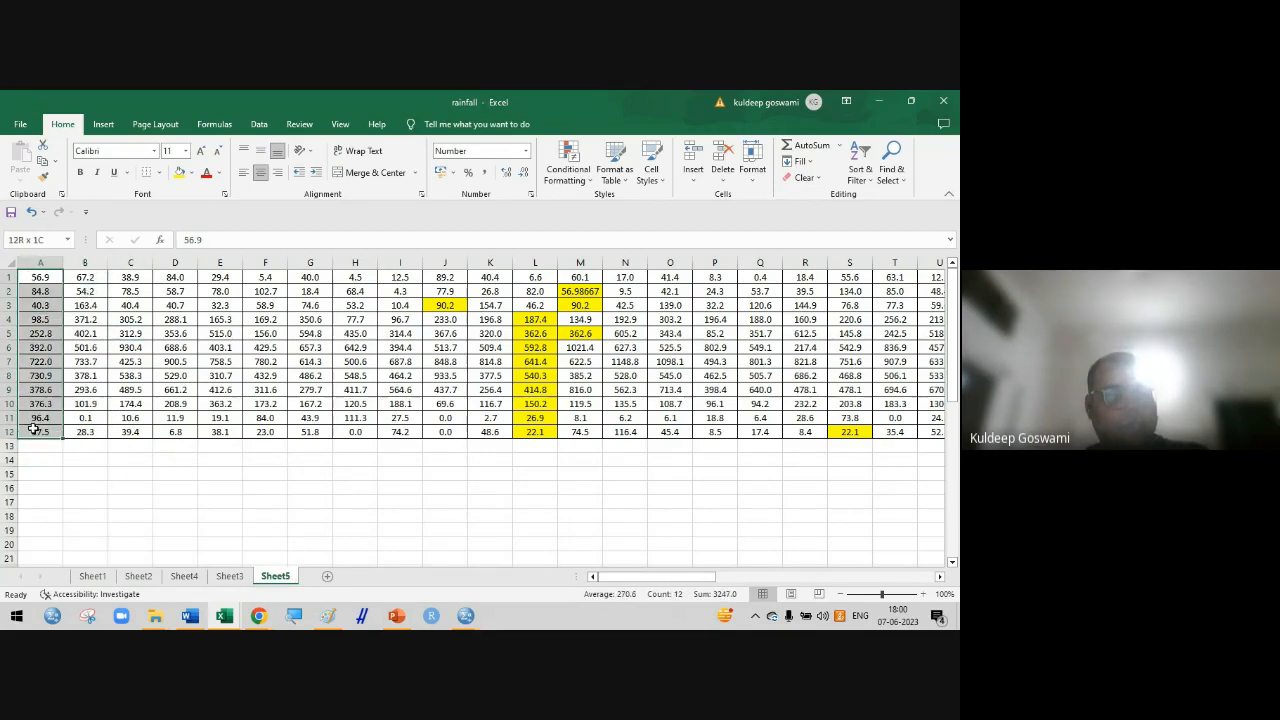
{"action": "left_click", "coordinate": [76, 283]}
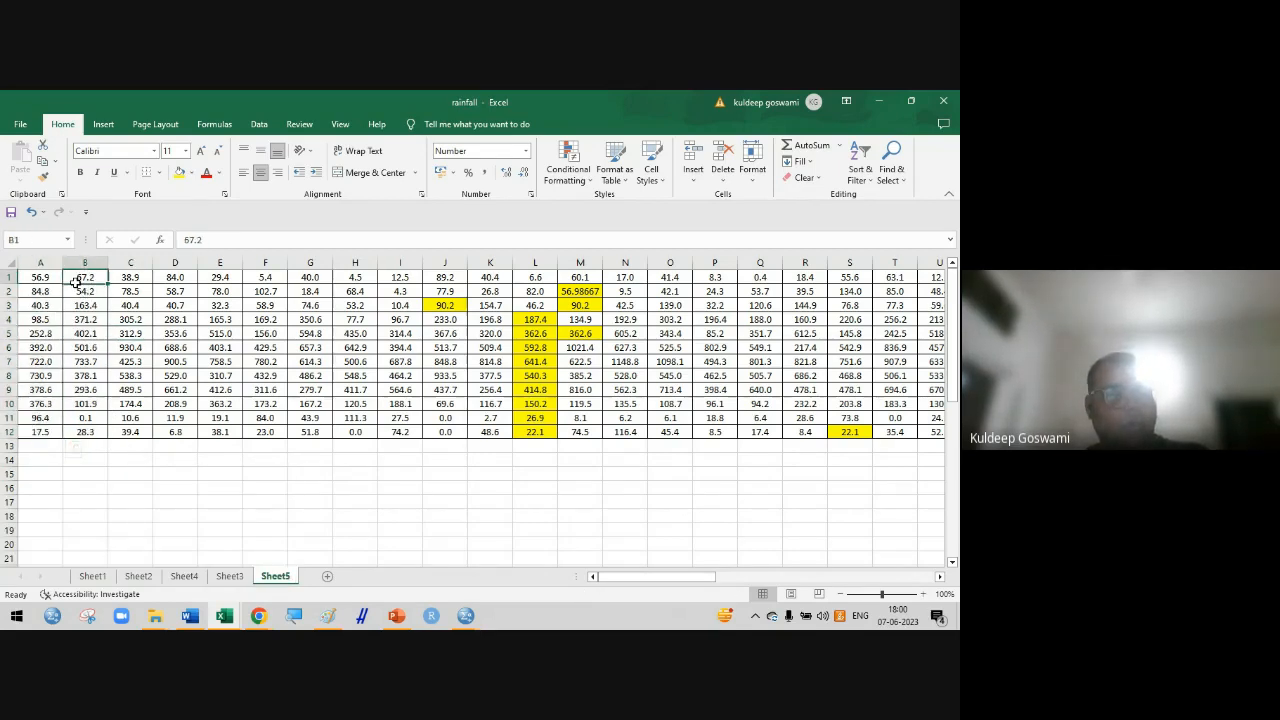
{"action": "left_click_drag", "start_coordinate": [76, 283], "coordinate": [84, 430]}
{"action": "key", "text": "ctrl+c"}
{"action": "left_click", "coordinate": [37, 447]}
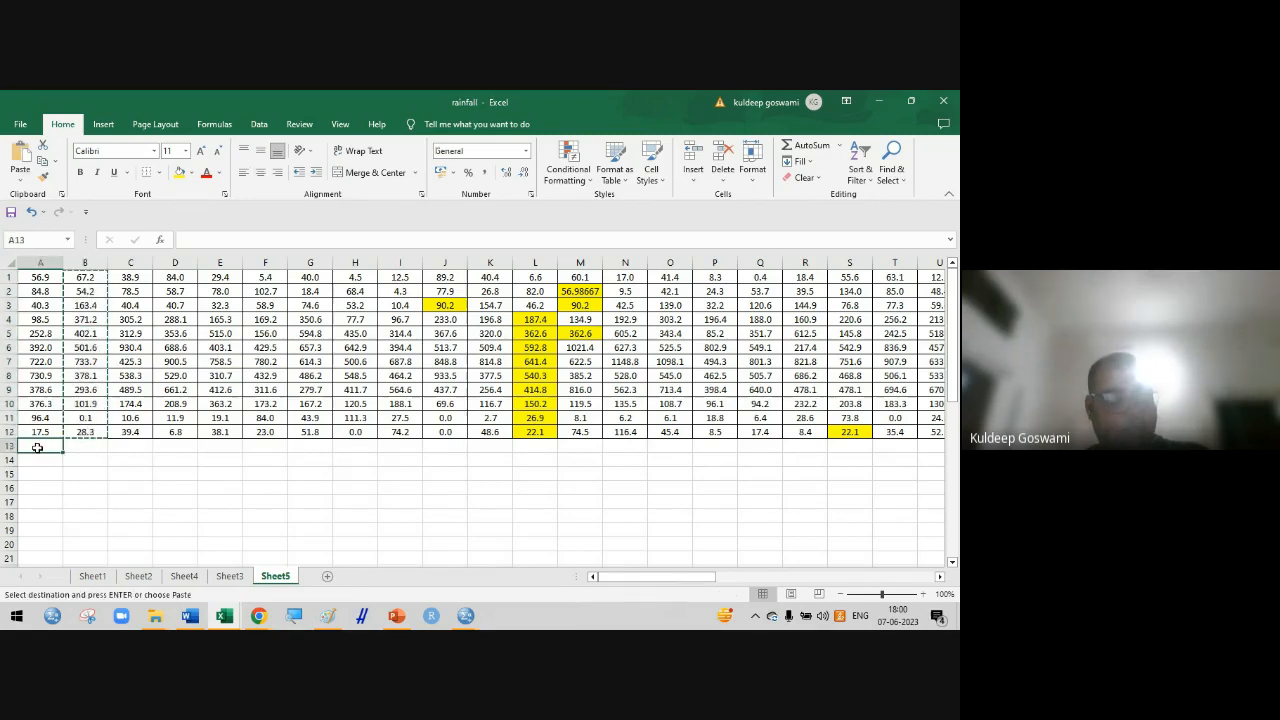
{"action": "key", "text": "ctrl+v"}
{"action": "left_click", "coordinate": [124, 458]}
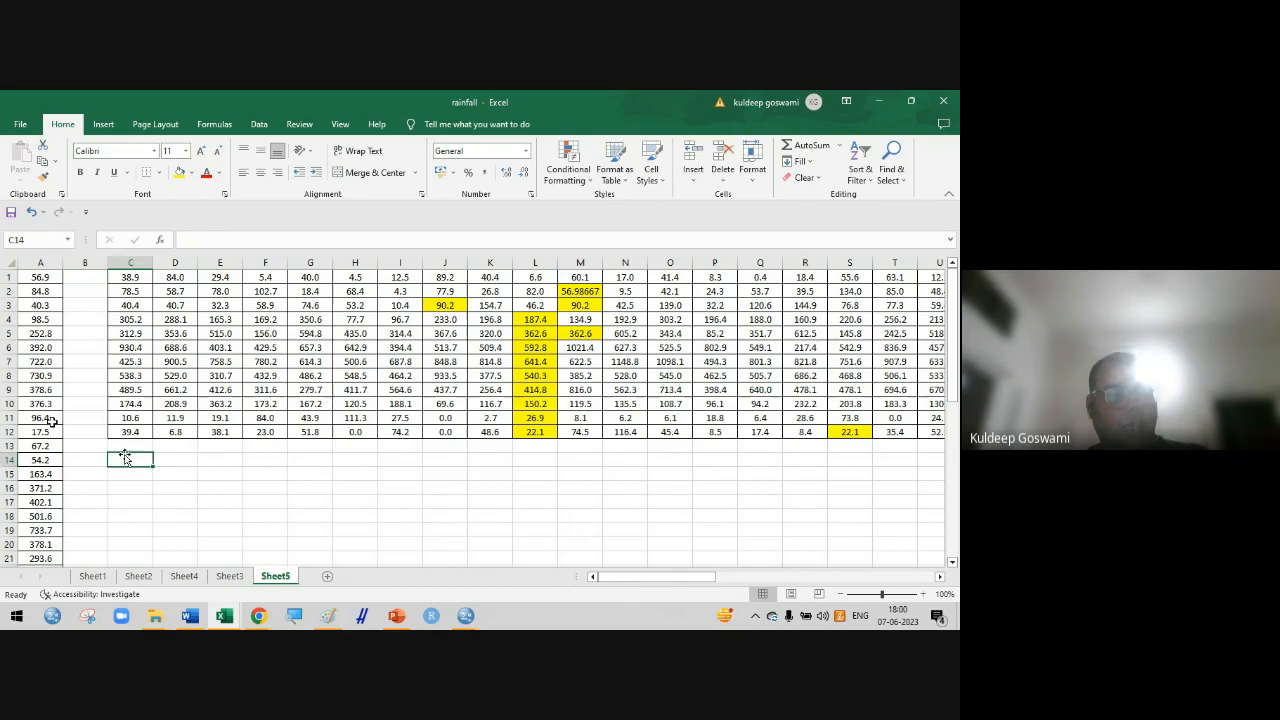
Move the third year's values C1:C12 on Sheet5 to the end of the column A series, starting at cell A25
{"action": "left_click_drag", "start_coordinate": [130, 277], "coordinate": [124, 431]}
{"action": "key", "text": "ctrl+x"}
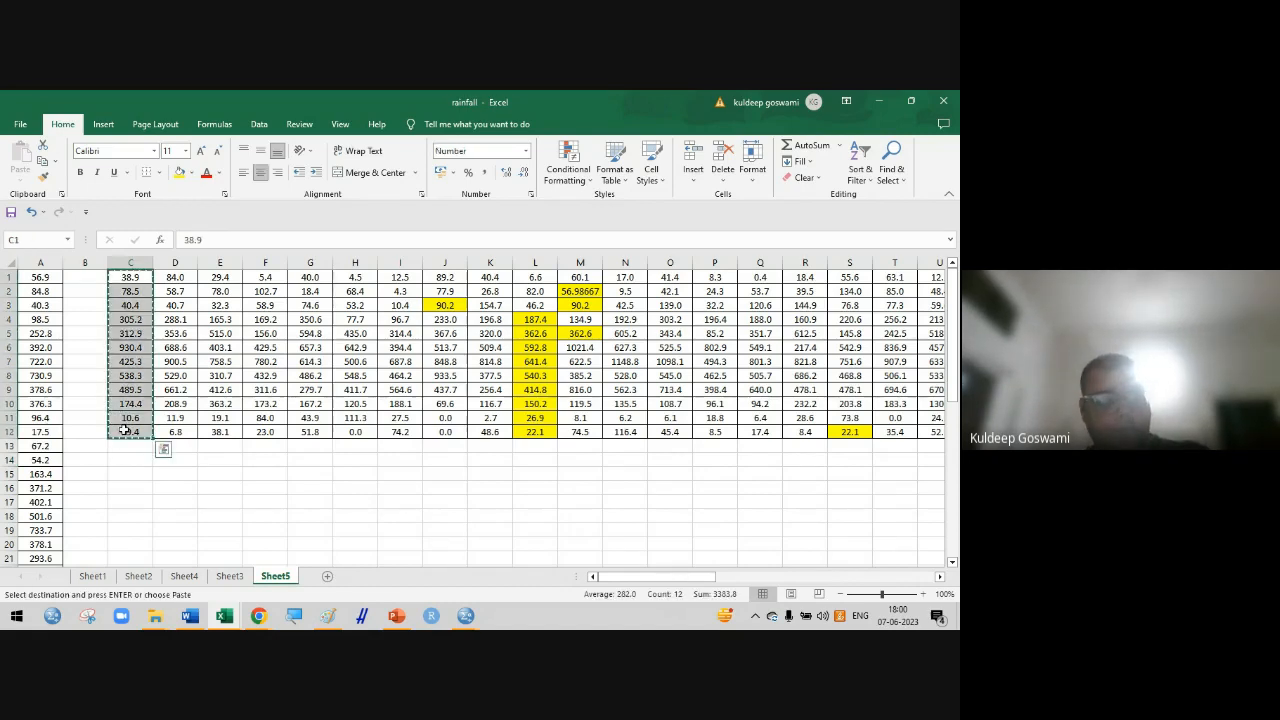
{"action": "scroll", "coordinate": [124, 431], "scroll_direction": "down", "scroll_amount": 4}
{"action": "left_click", "coordinate": [51, 446]}
{"action": "key", "text": "ctrl+v"}
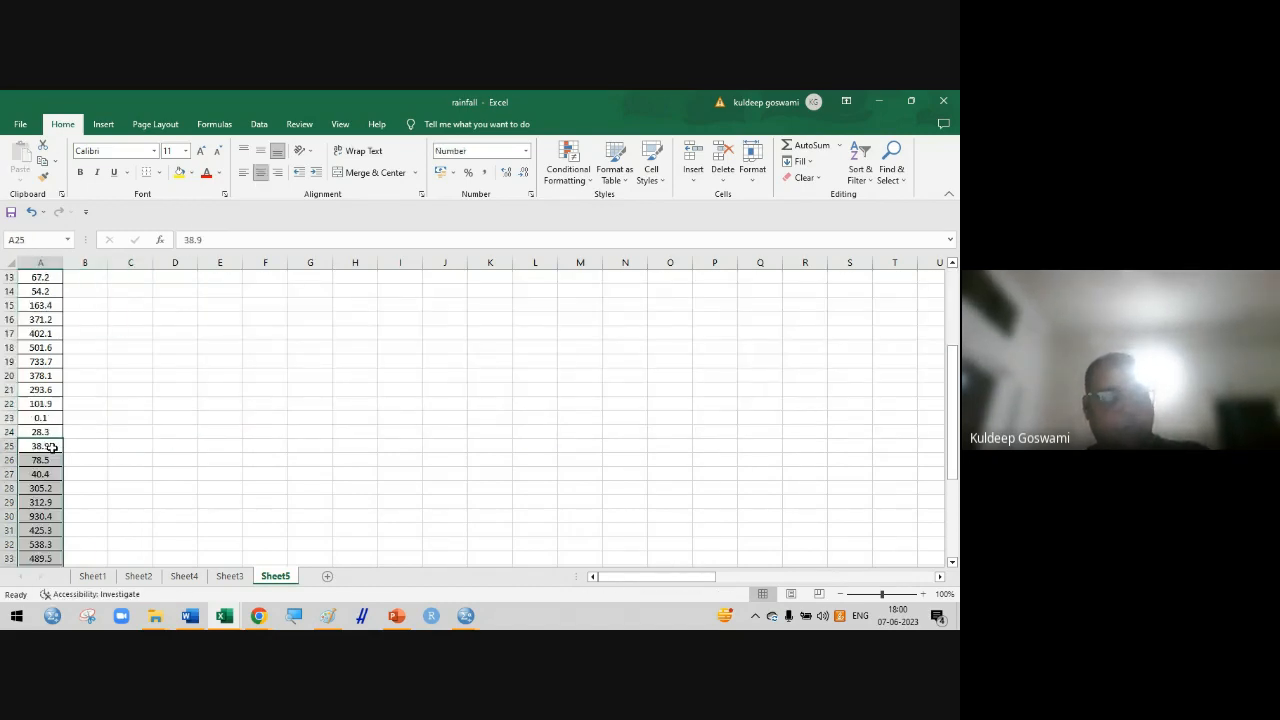
{"action": "scroll", "coordinate": [126, 392], "scroll_direction": "up", "scroll_amount": 4}
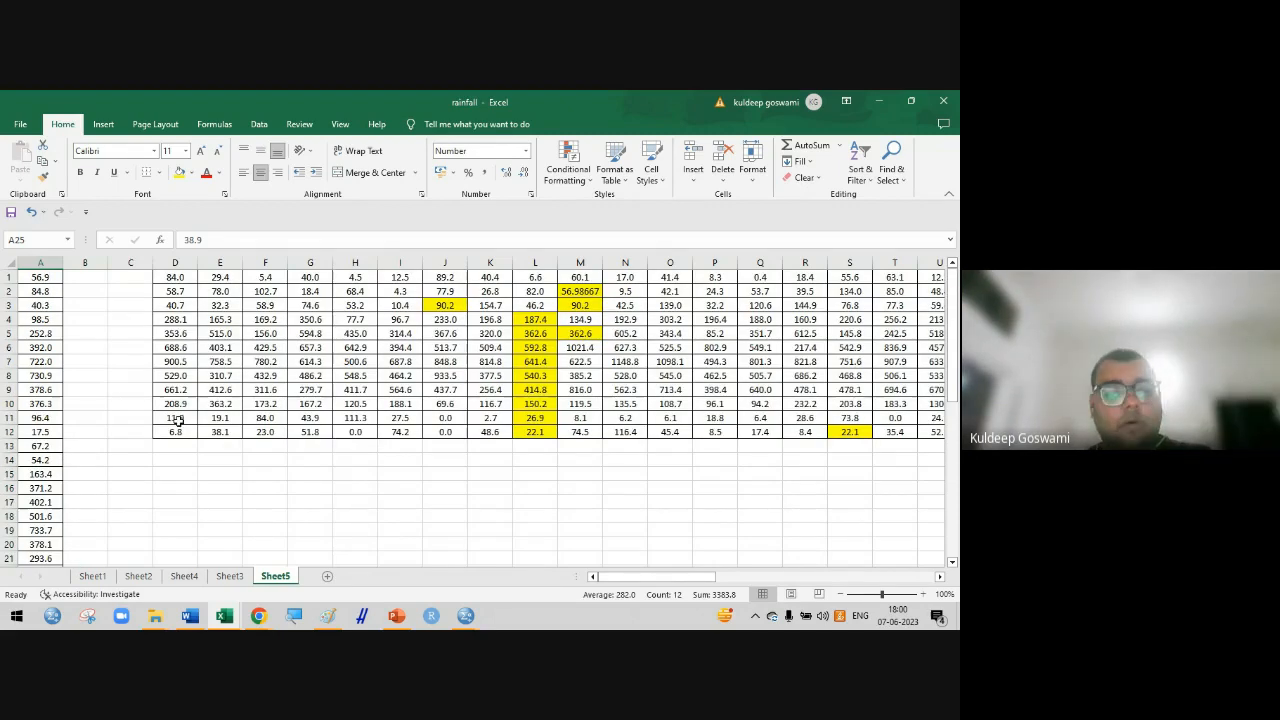
Switch to the SPSS Data Editor window Untitled2 and select the rainfall variable to review the finished single-column series
{"action": "mouse_move", "coordinate": [466, 615]}
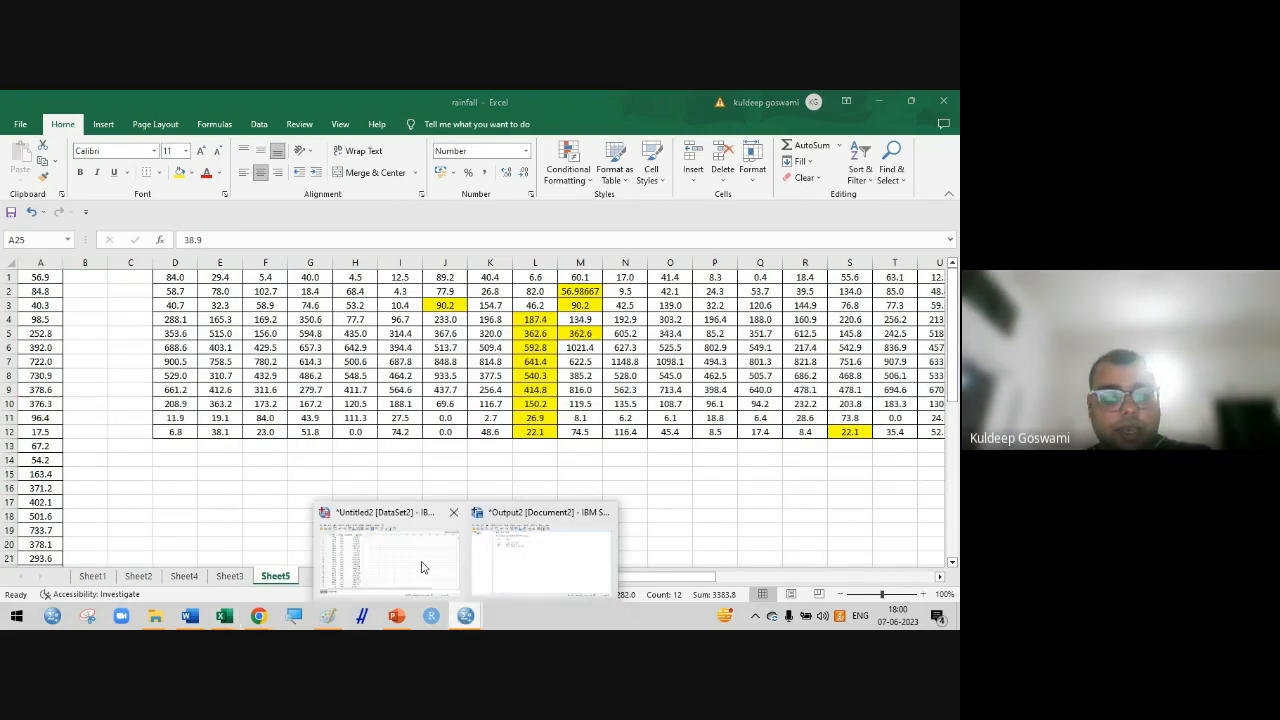
{"action": "left_click", "coordinate": [423, 562]}
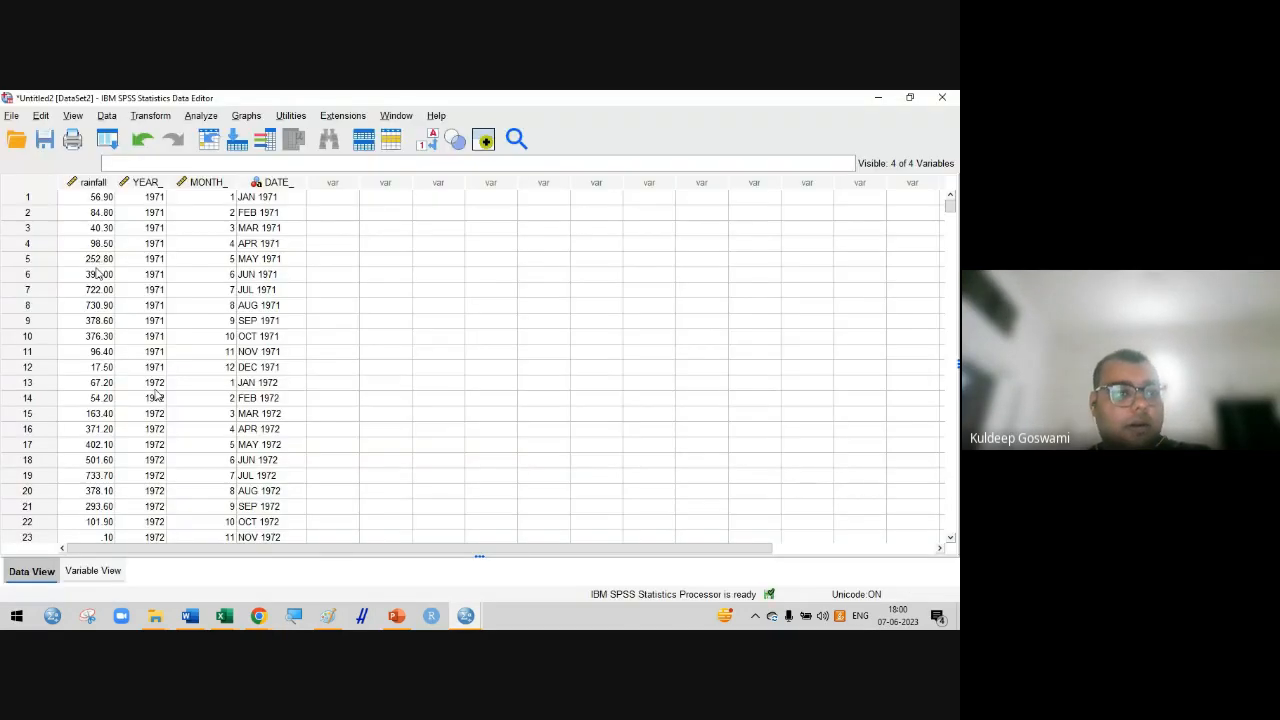
{"action": "left_click", "coordinate": [80, 182]}
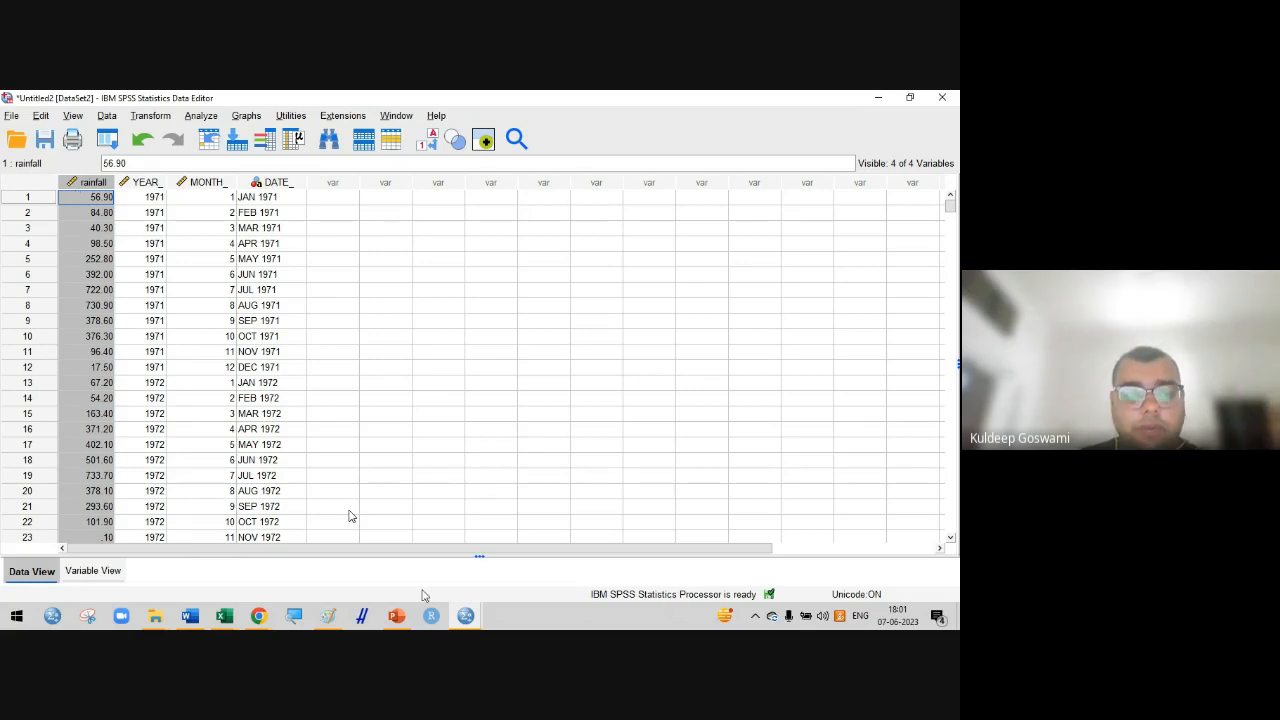
{"action": "mouse_move", "coordinate": [463, 618]}
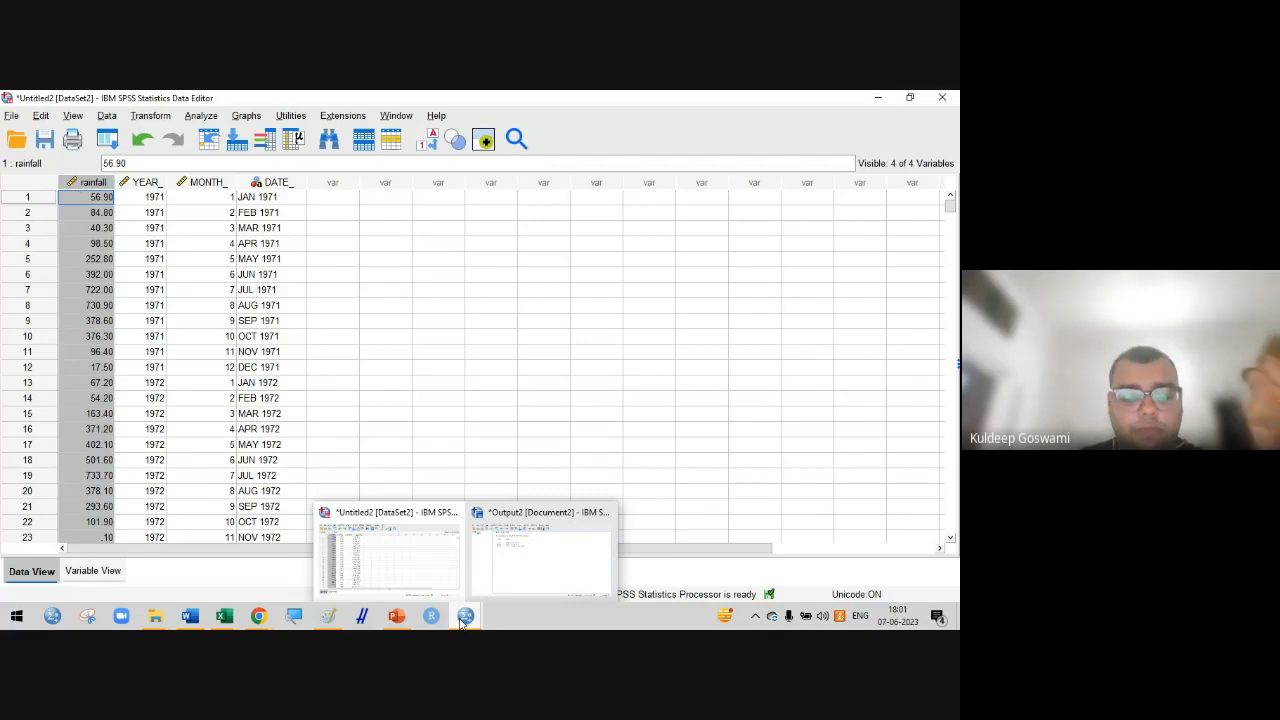
{"action": "mouse_move", "coordinate": [258, 617]}
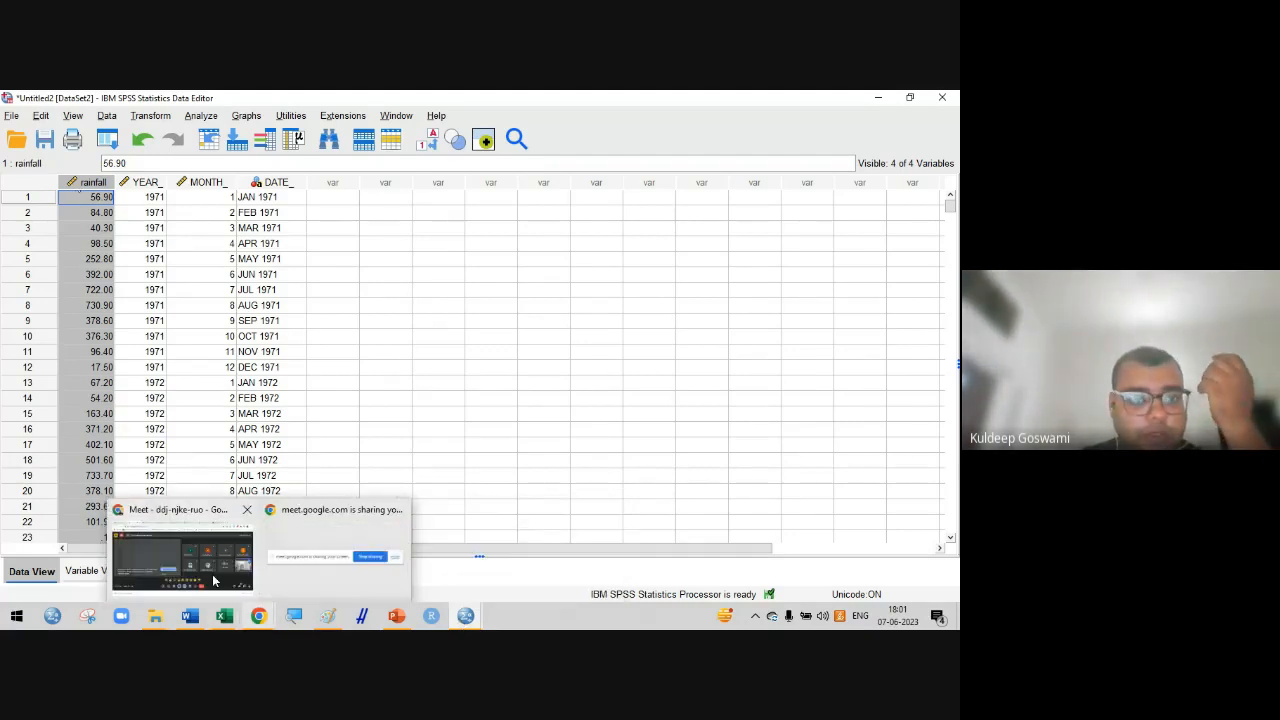
{"action": "left_click", "coordinate": [213, 581]}
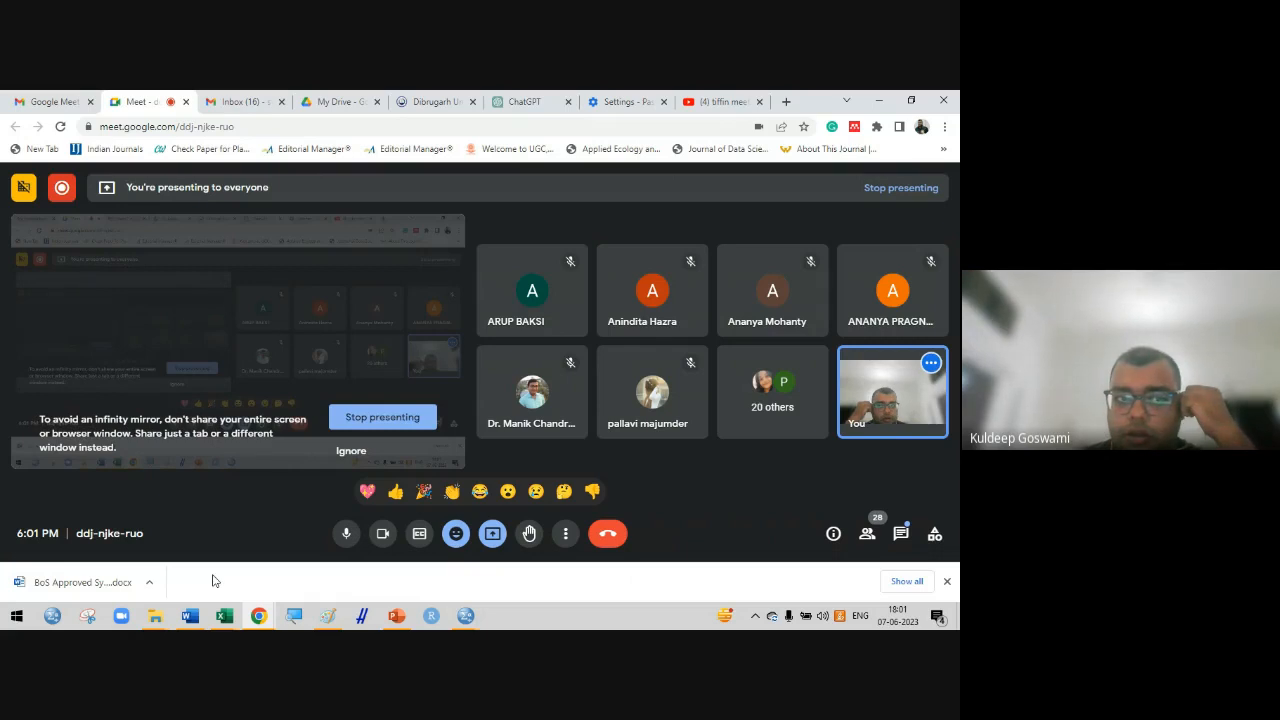
{"action": "left_click", "coordinate": [50, 101]}
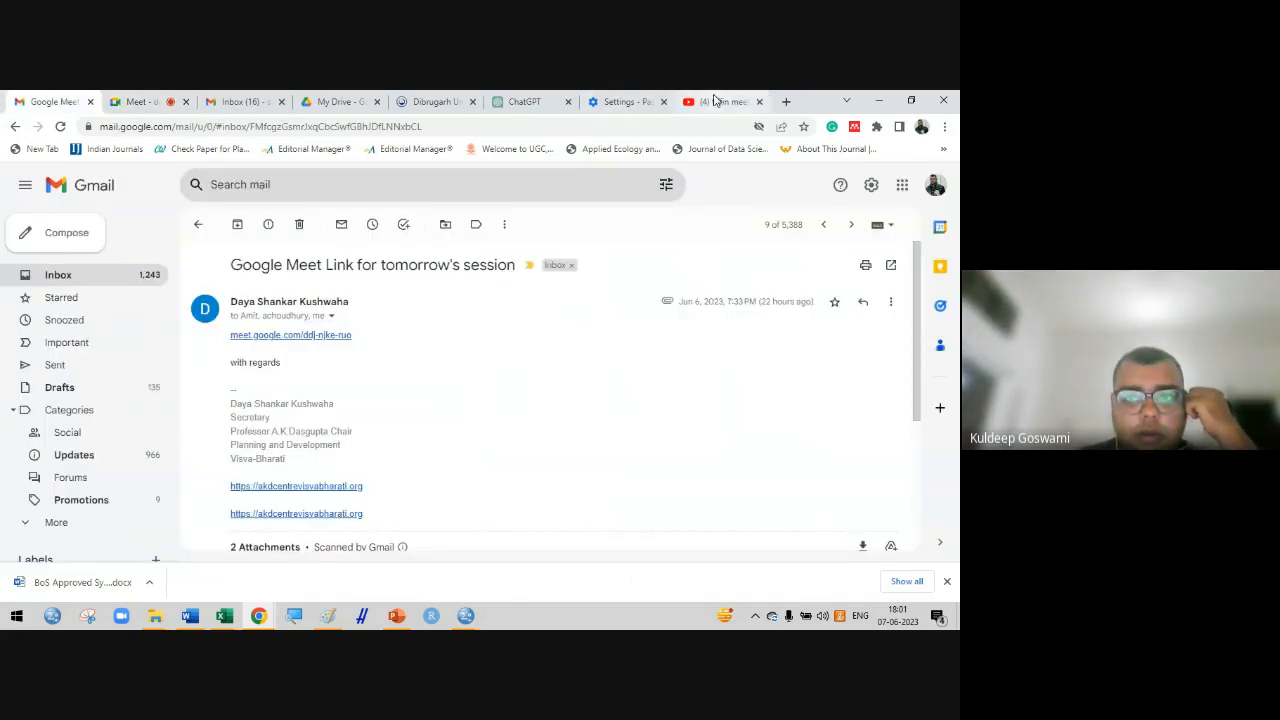
{"action": "left_click", "coordinate": [168, 104]}
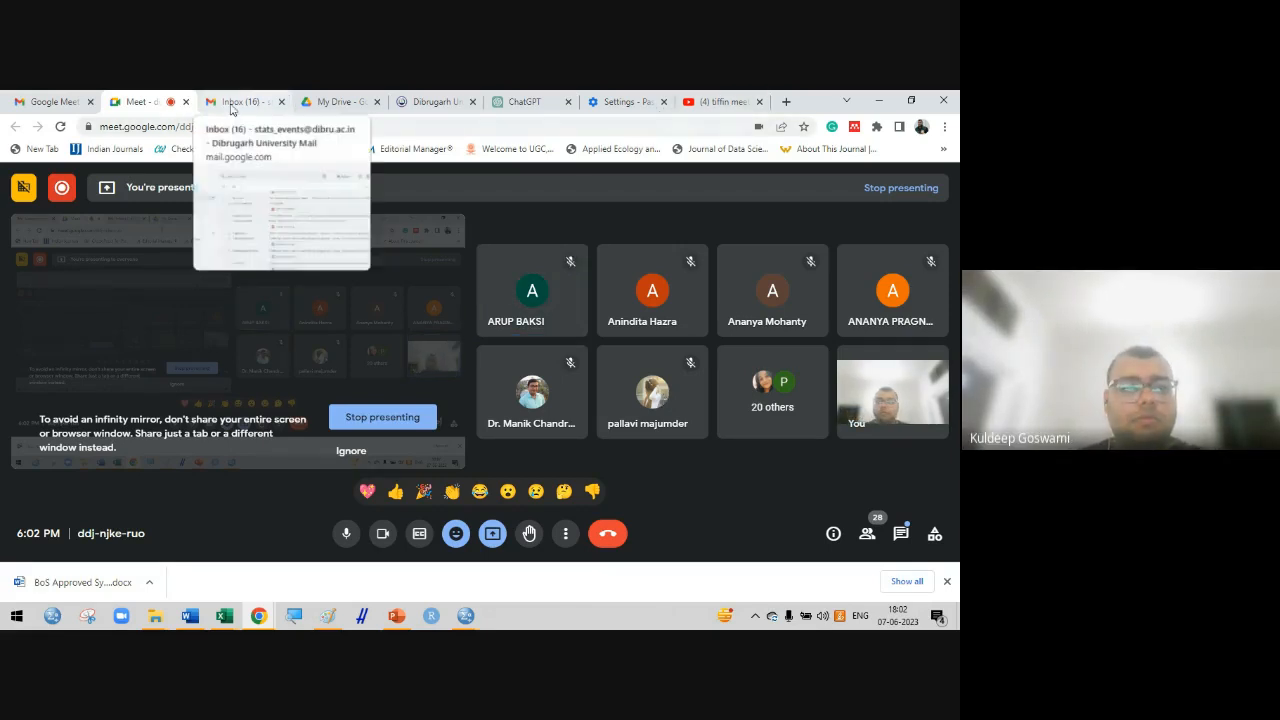
{"action": "mouse_move", "coordinate": [224, 615]}
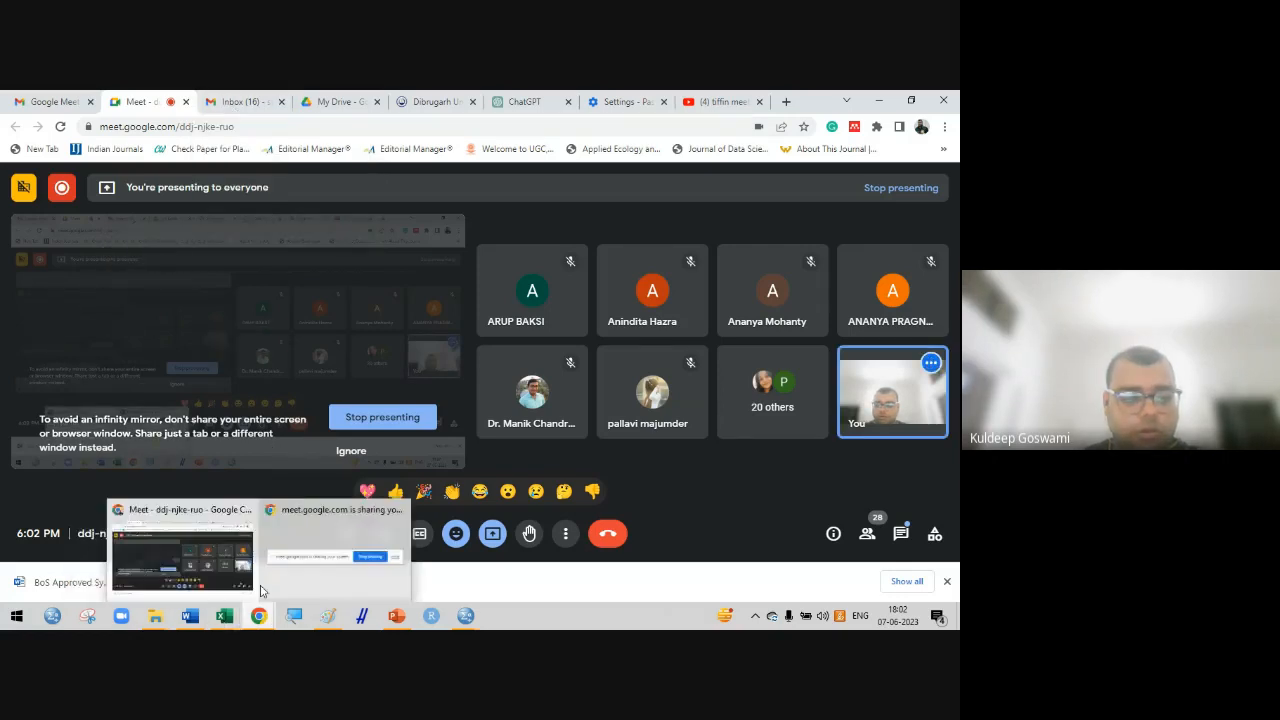
{"action": "mouse_move", "coordinate": [463, 618]}
{"action": "left_click", "coordinate": [391, 528]}
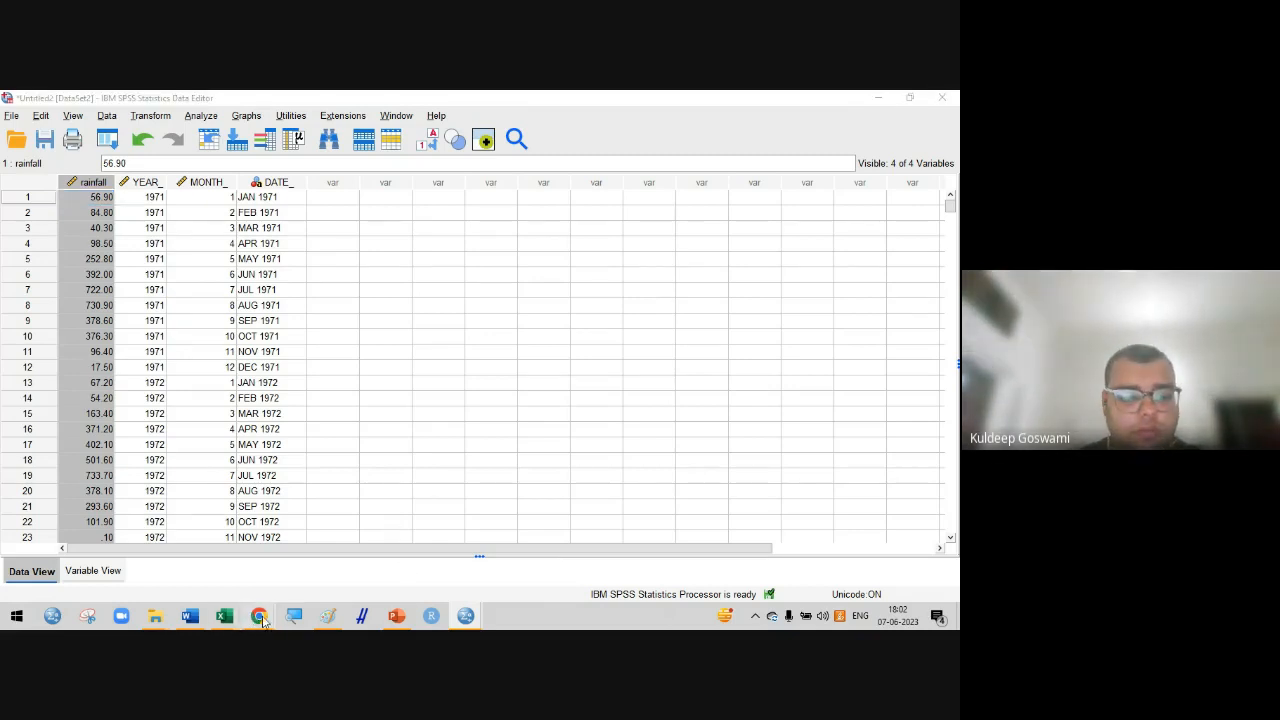
Check the in-call messages in the Google Meet session, and return to the SPSS data set
{"action": "mouse_move", "coordinate": [258, 617]}
{"action": "left_click", "coordinate": [209, 570]}
{"action": "left_click", "coordinate": [903, 530]}
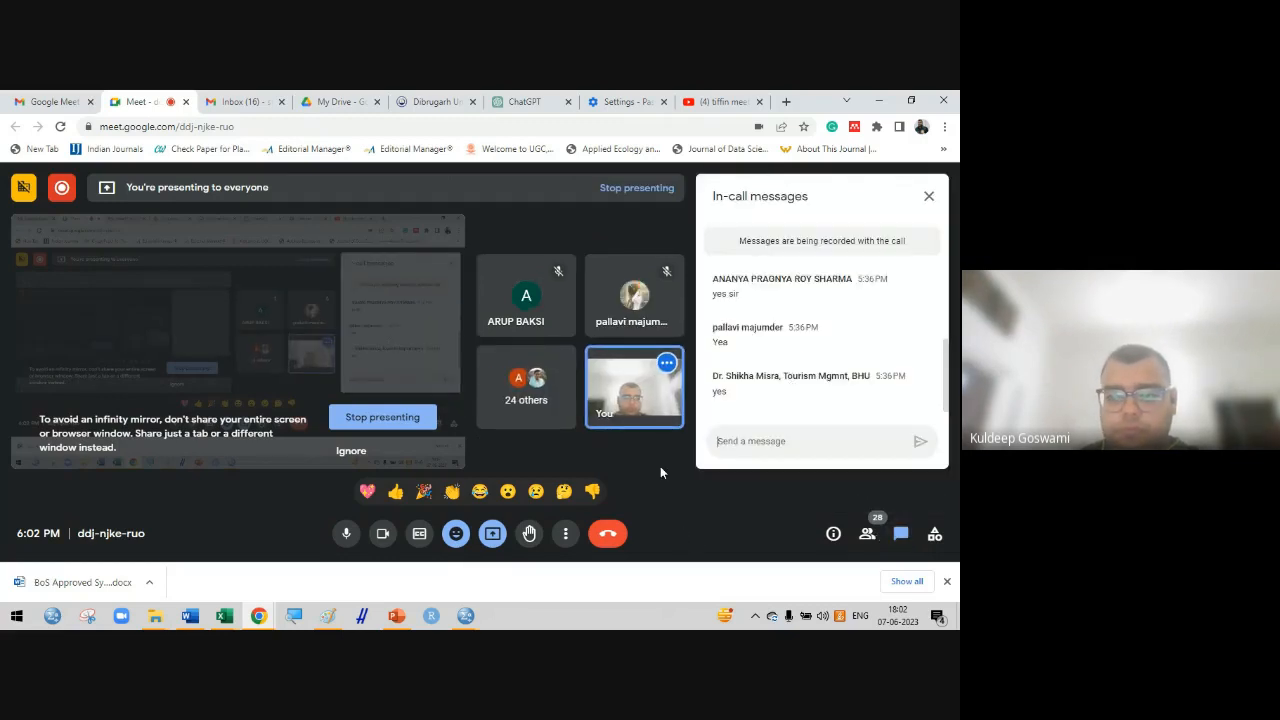
{"action": "left_click", "coordinate": [466, 617]}
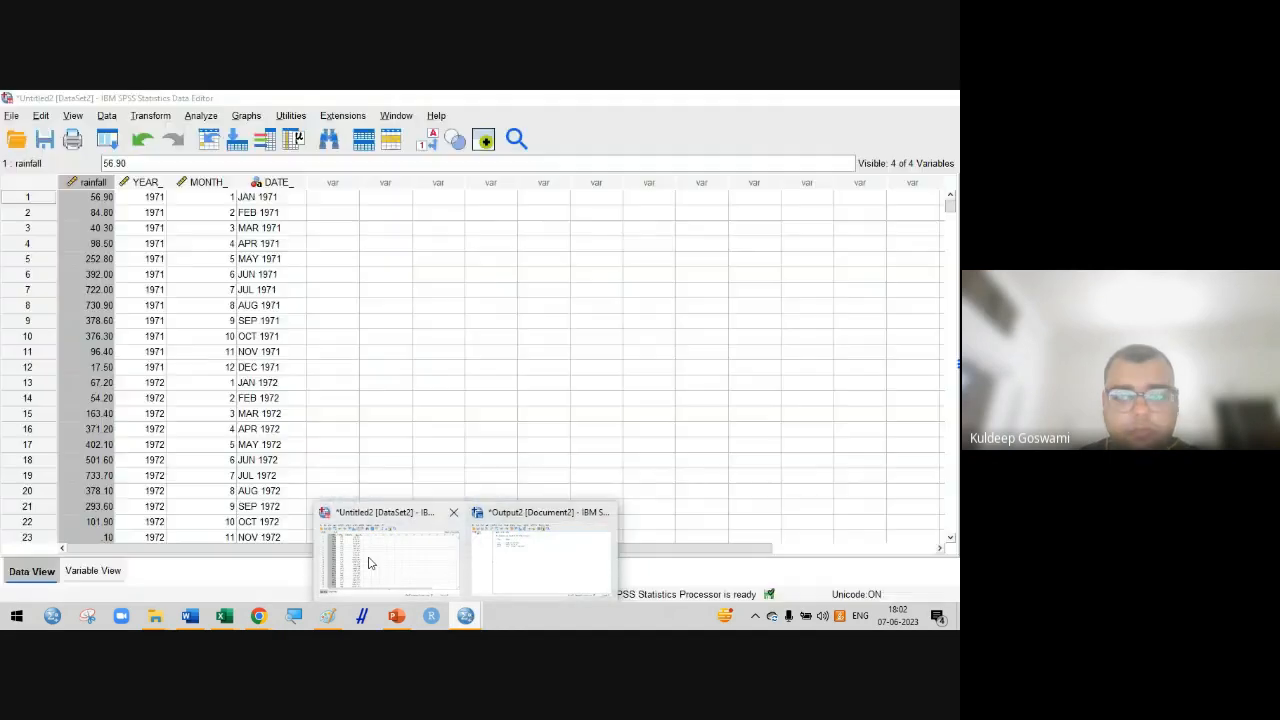
{"action": "left_click", "coordinate": [369, 563]}
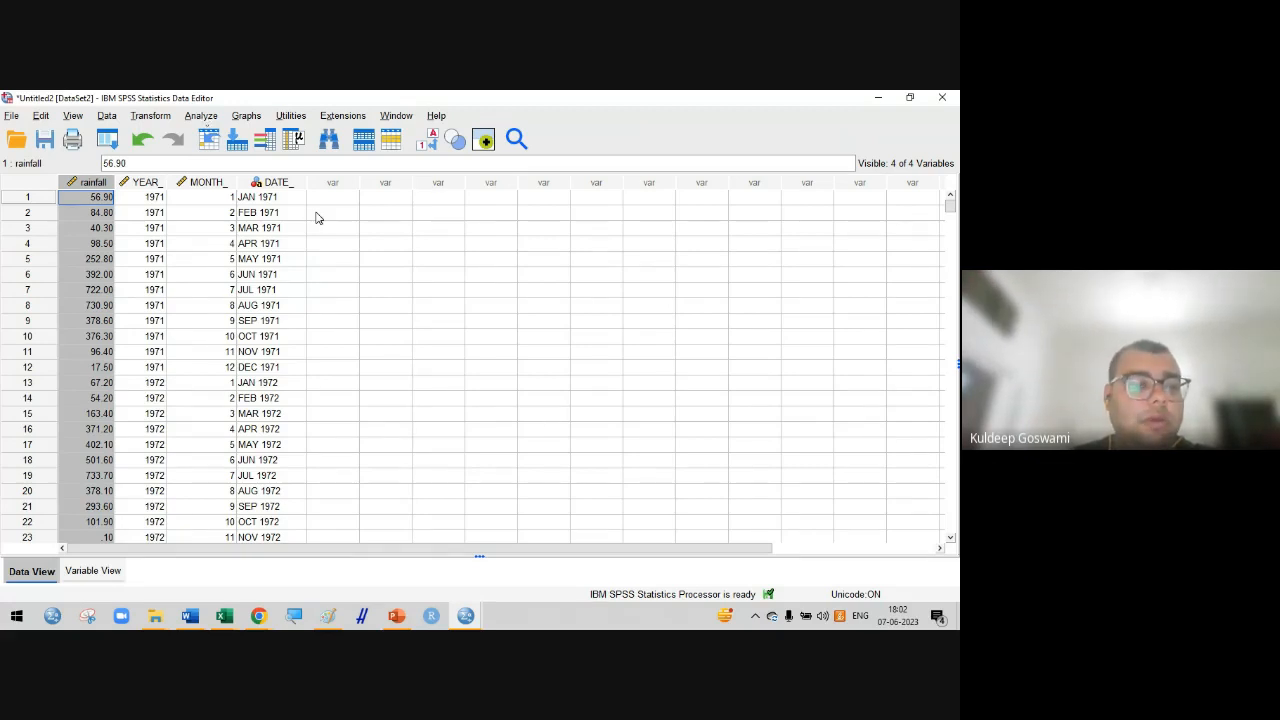
{"action": "left_click", "coordinate": [197, 118]}
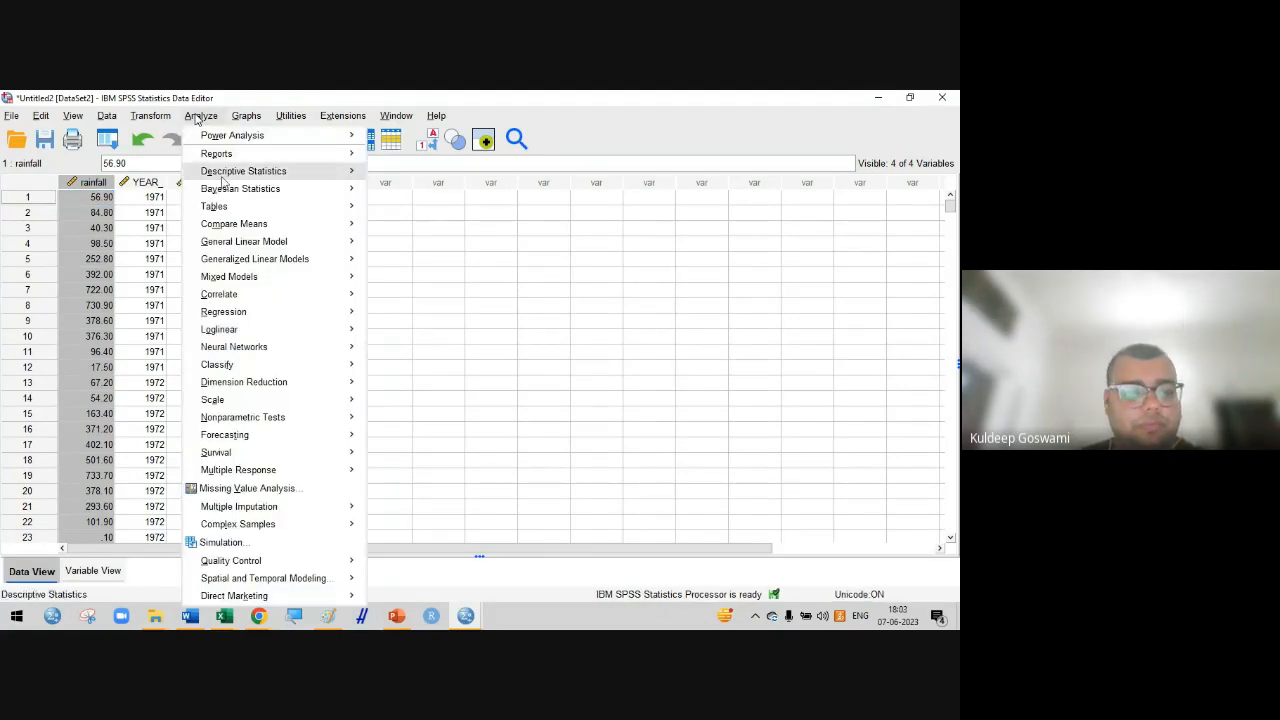
{"action": "mouse_move", "coordinate": [256, 366]}
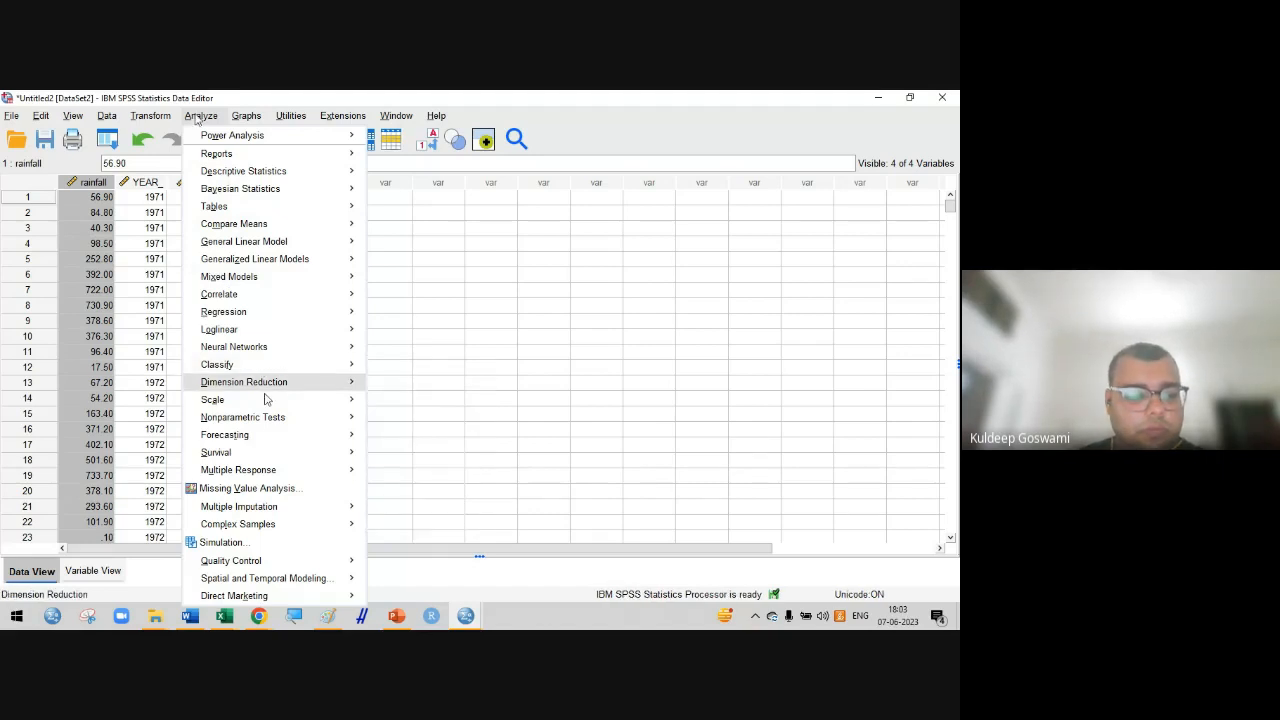
{"action": "mouse_move", "coordinate": [271, 436]}
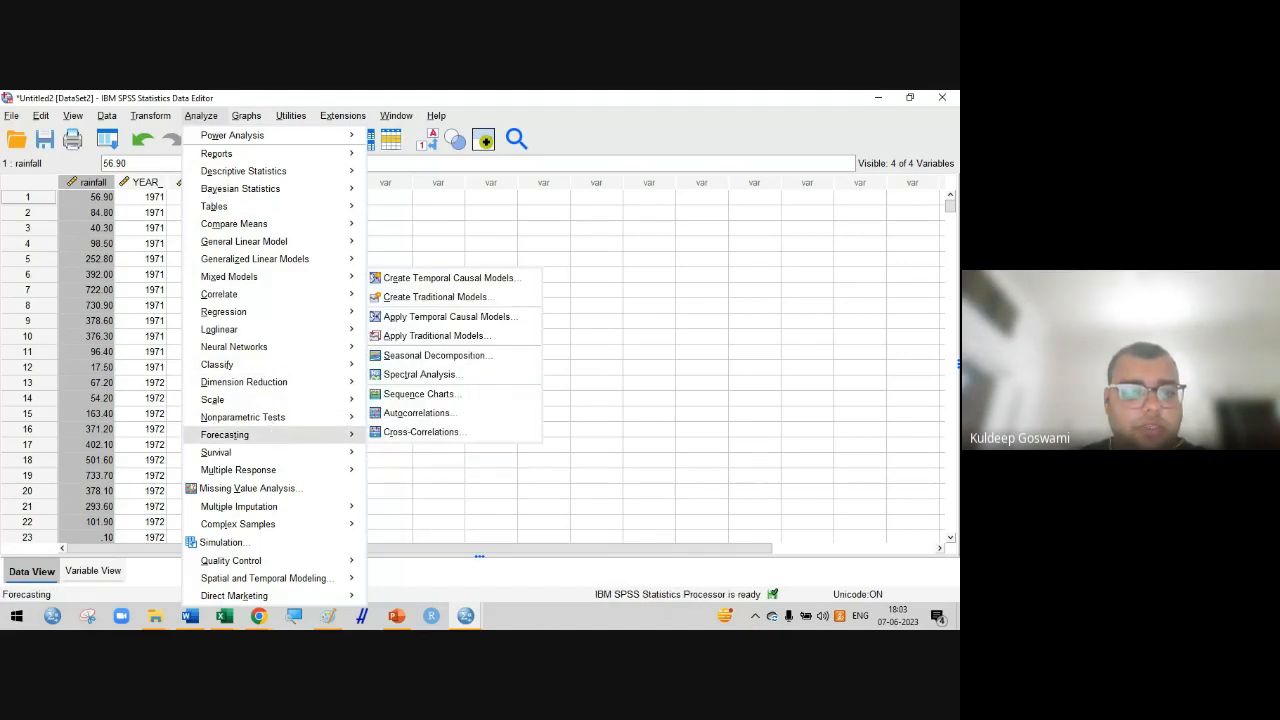
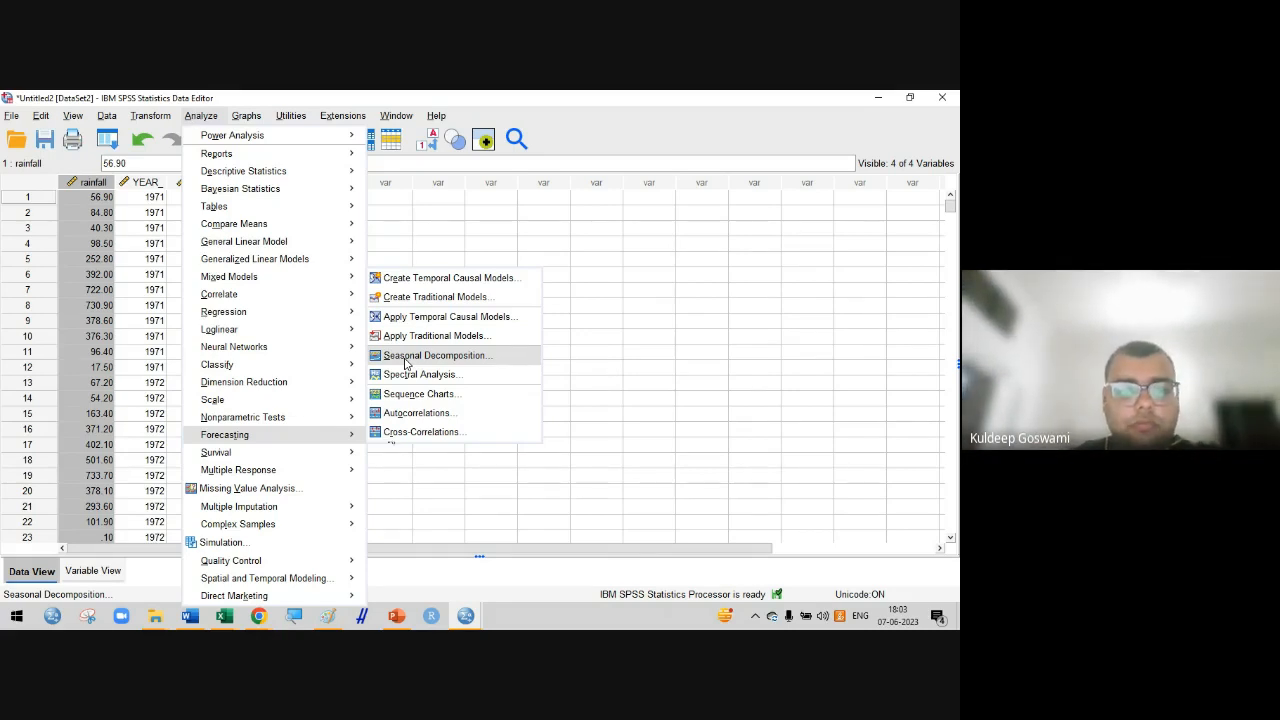
{"action": "left_click", "coordinate": [405, 363]}
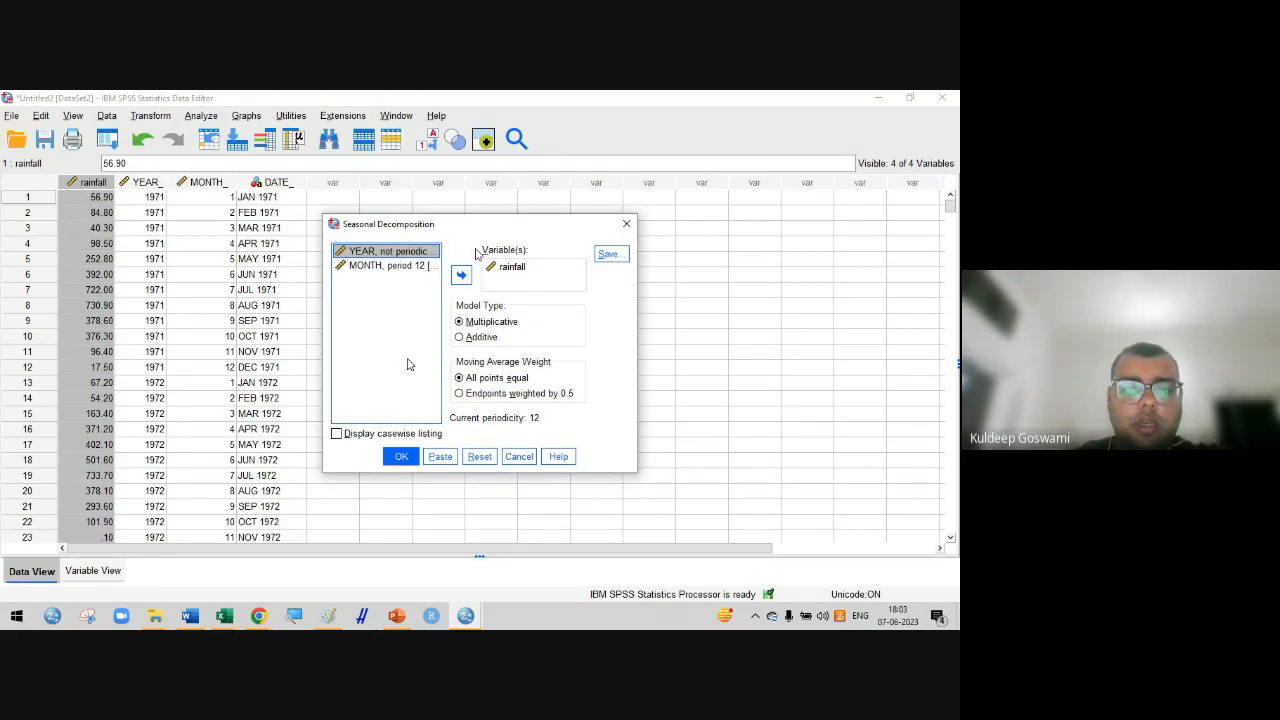
{"action": "left_click", "coordinate": [512, 266]}
{"action": "left_click", "coordinate": [460, 275]}
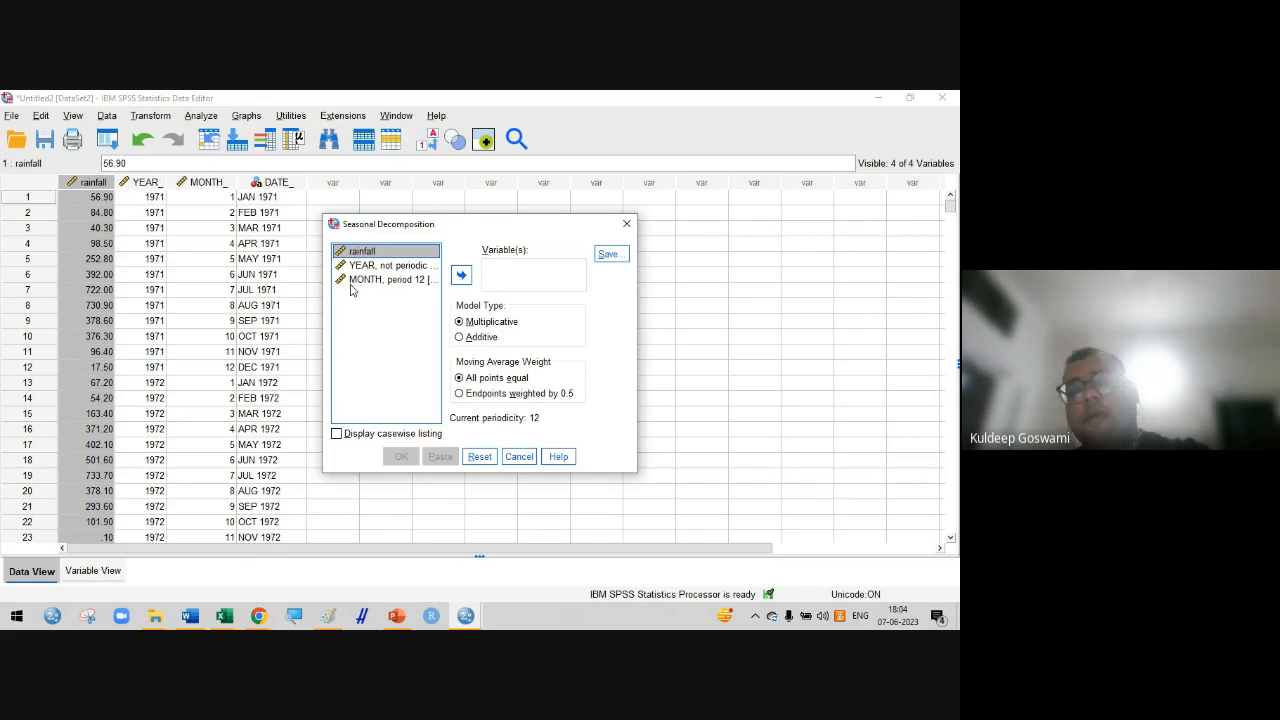
Show the variable definitions, close the Seasonal Decomposition dialog and examine the measurement level options of rainfall
{"action": "left_click", "coordinate": [80, 575]}
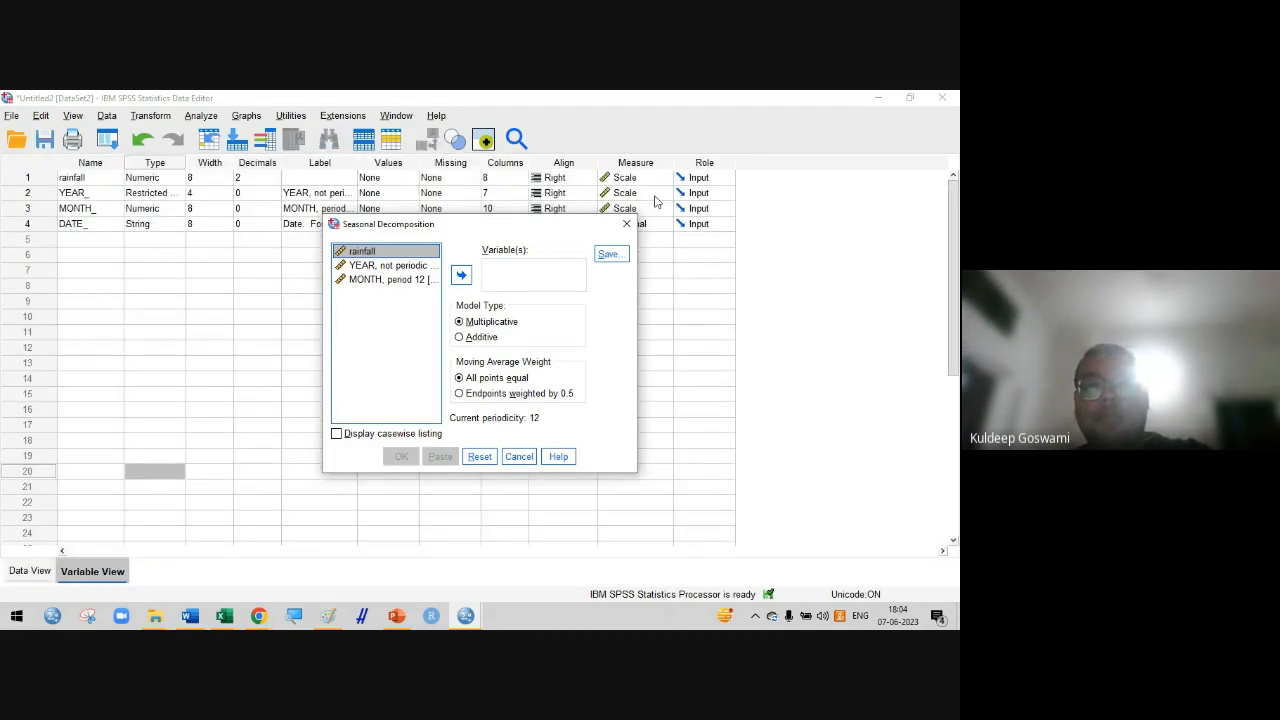
{"action": "left_click", "coordinate": [627, 223]}
{"action": "left_click", "coordinate": [640, 180]}
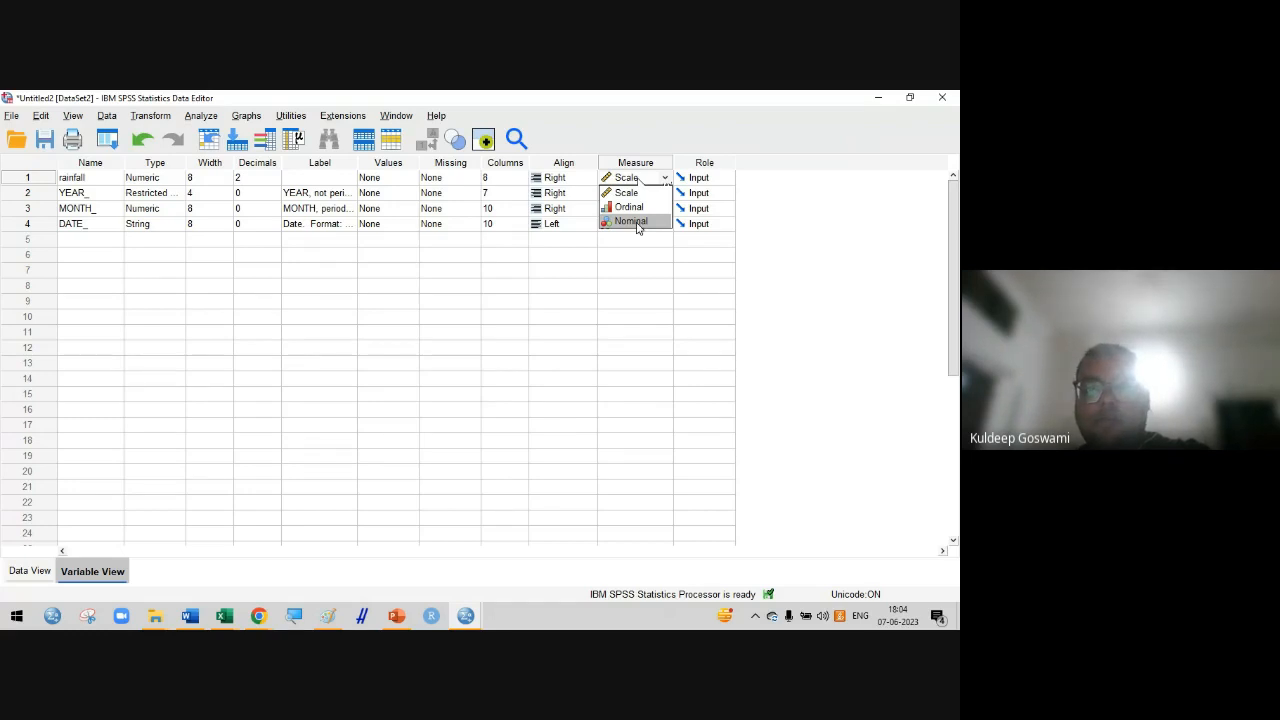
{"action": "left_click", "coordinate": [641, 254]}
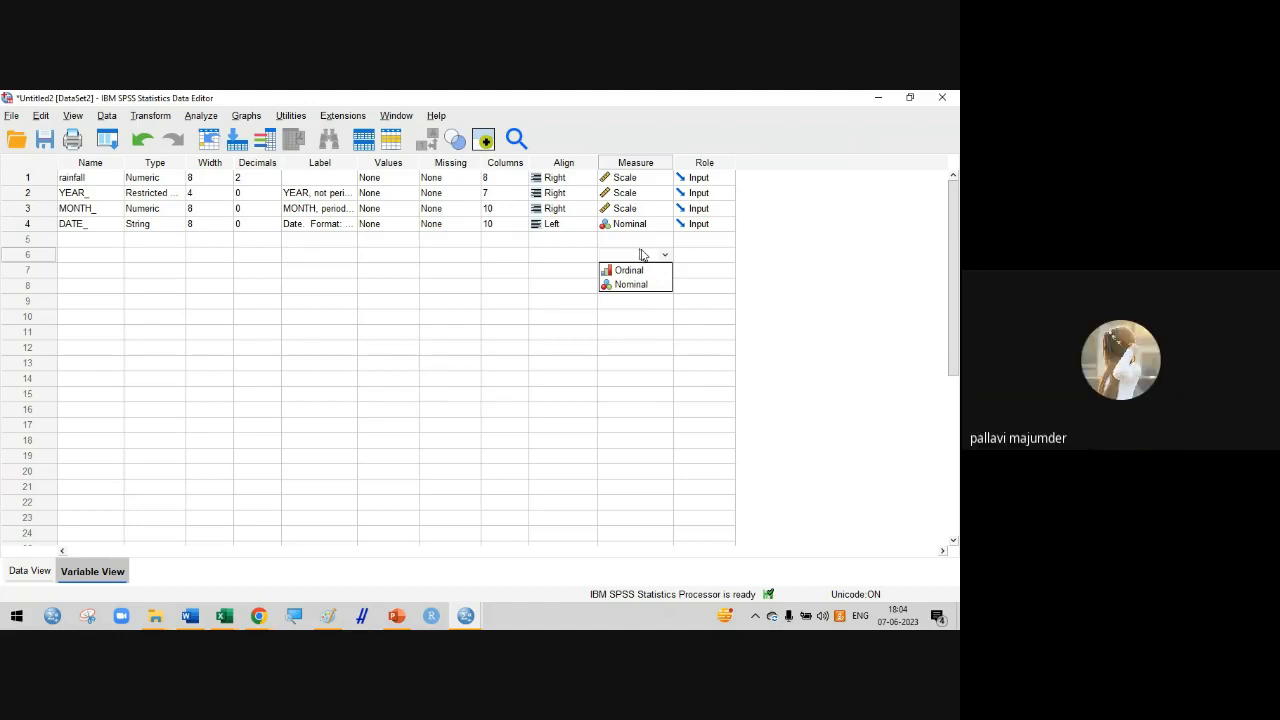
{"action": "left_click", "coordinate": [668, 179]}
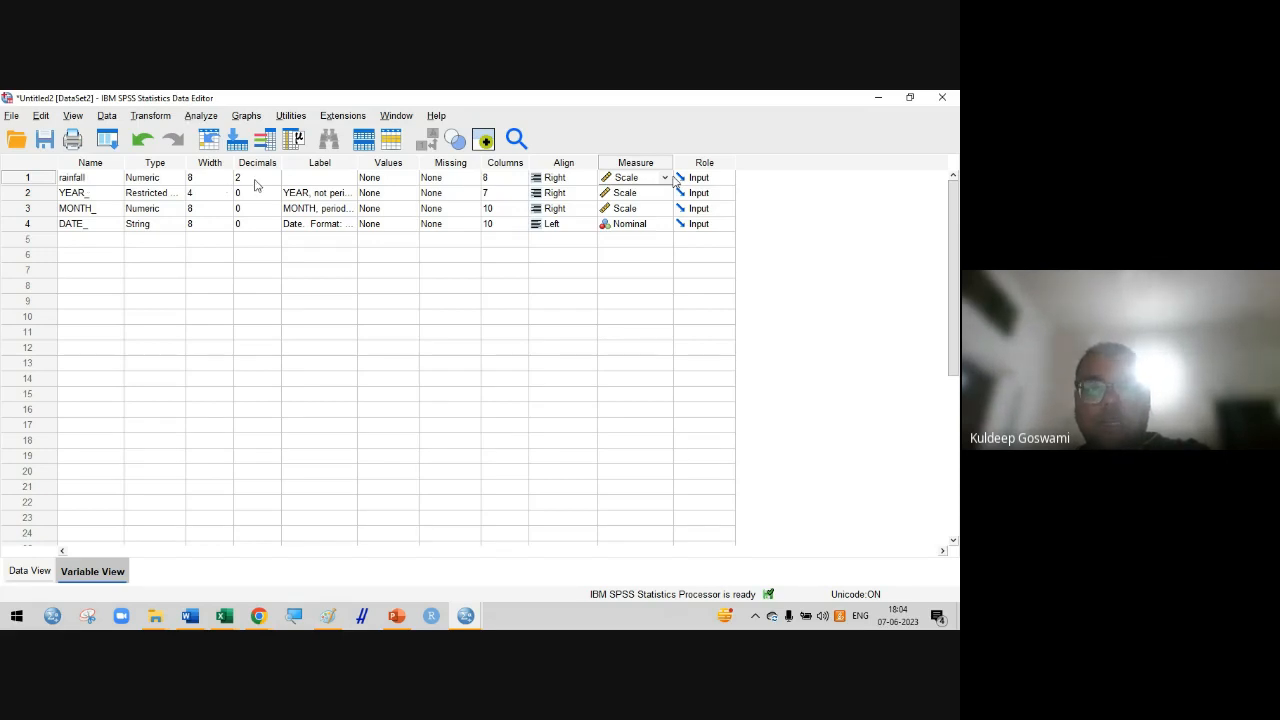
Run Seasonal Decomposition on rainfall with the multiplicative model and all points equal, saving all 4 new variables to the data file
{"action": "left_click", "coordinate": [201, 116]}
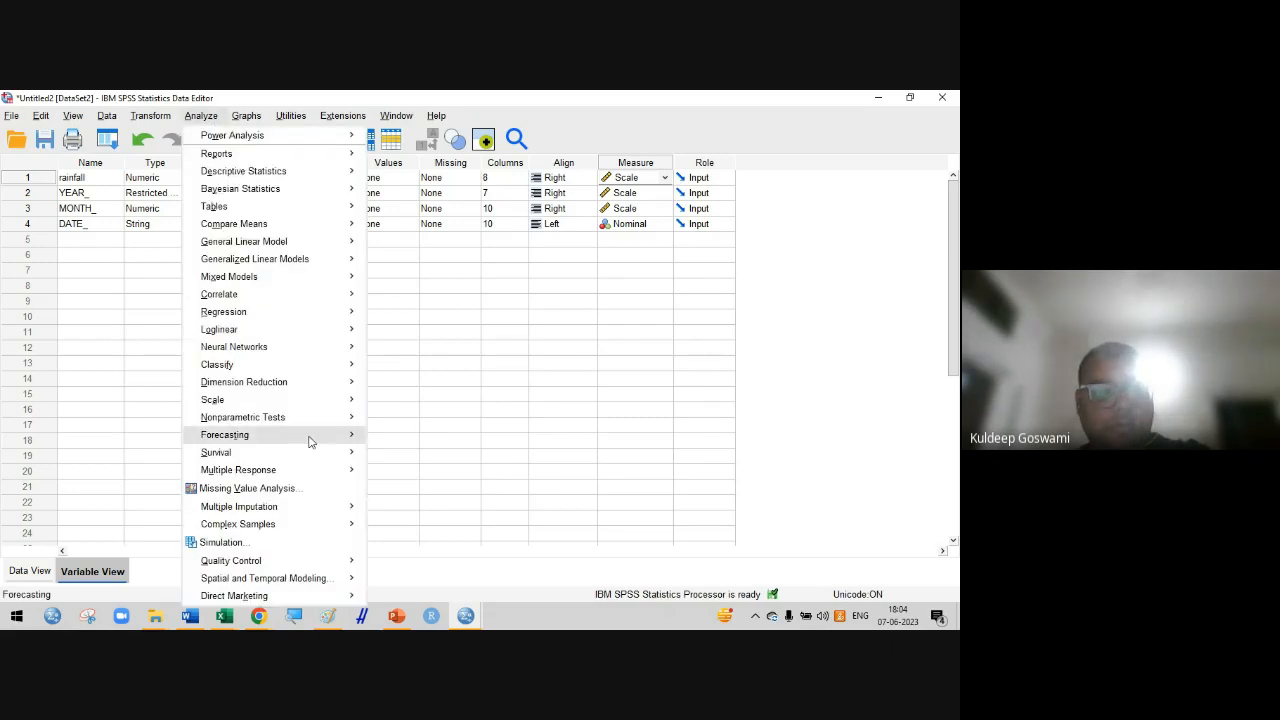
{"action": "mouse_move", "coordinate": [309, 441]}
{"action": "left_click", "coordinate": [420, 355]}
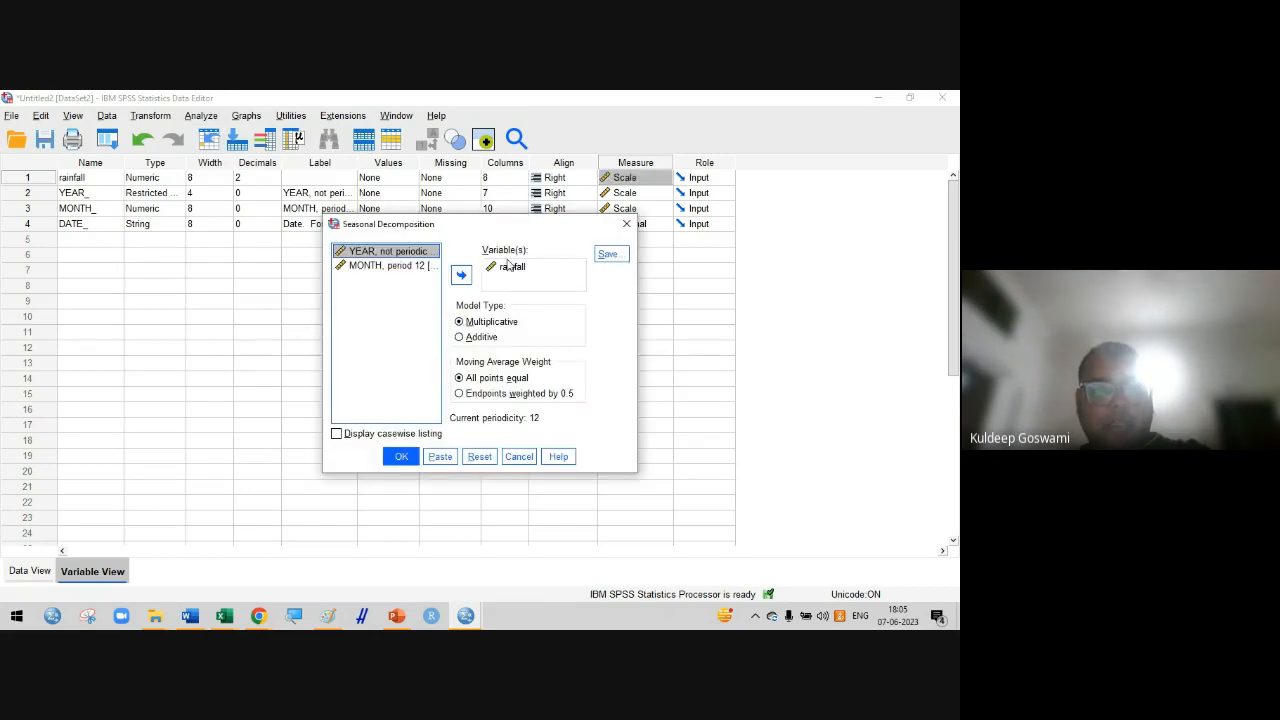
{"action": "left_click", "coordinate": [510, 266]}
{"action": "left_click", "coordinate": [463, 277]}
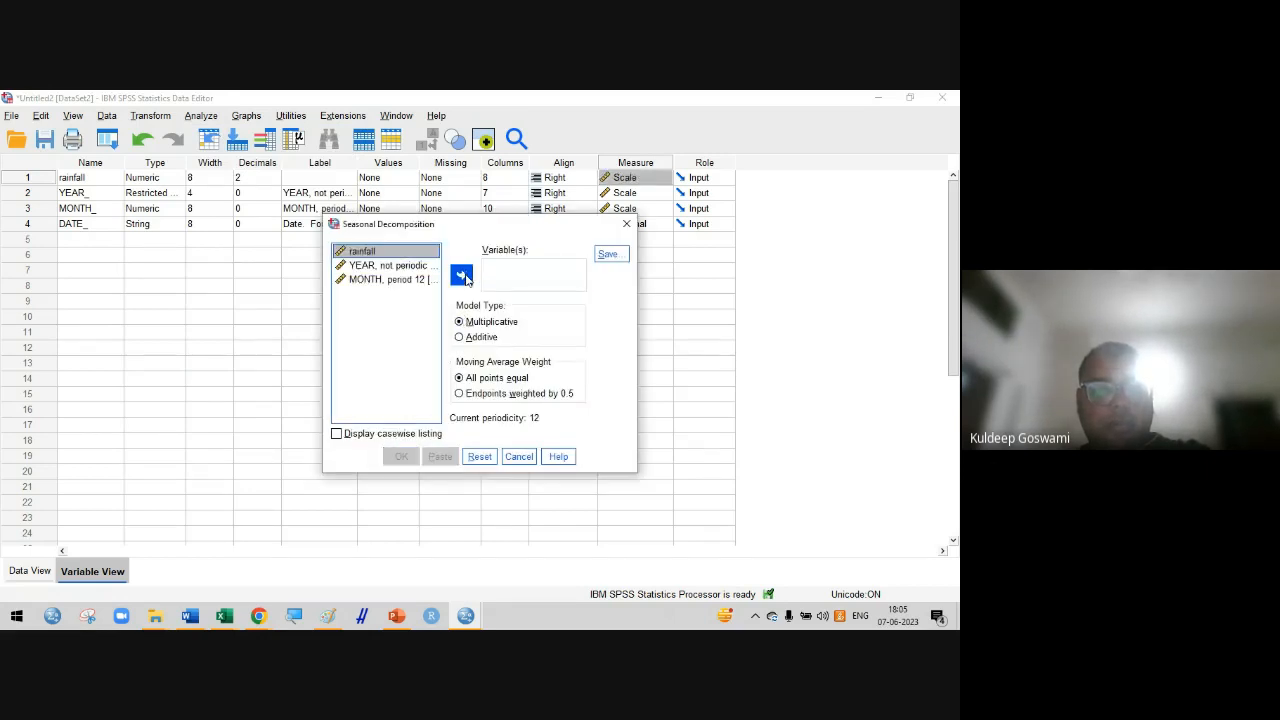
{"action": "left_click", "coordinate": [459, 277]}
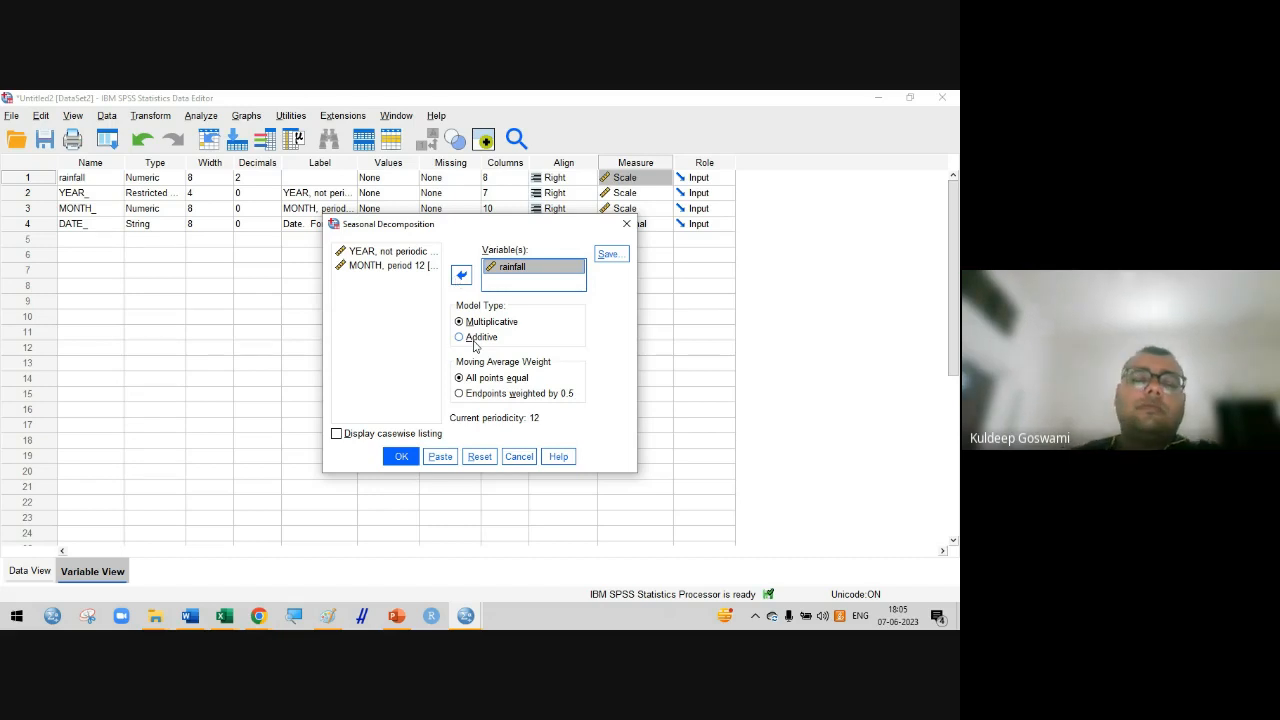
{"action": "left_click", "coordinate": [402, 457]}
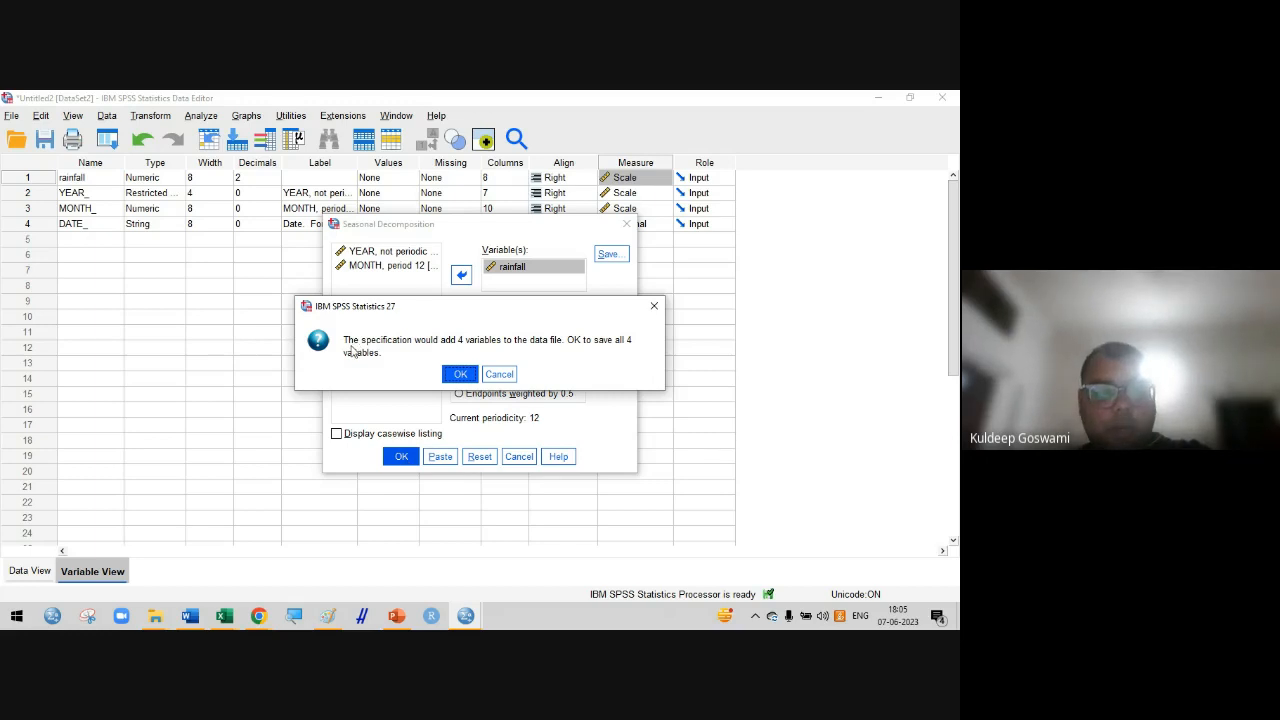
{"action": "left_click", "coordinate": [462, 374]}
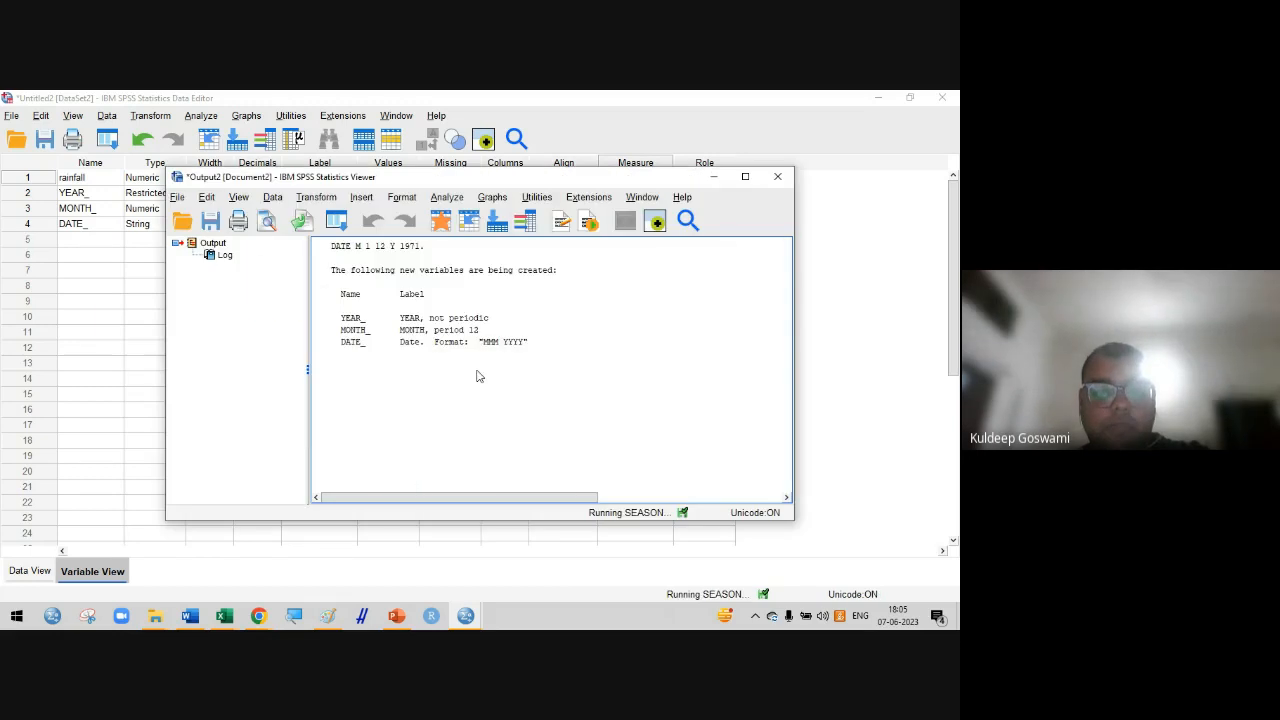
Maximize the output viewer, examine the Model Description table of the seasonal decomposition, and switch to Paint
{"action": "left_click", "coordinate": [745, 176]}
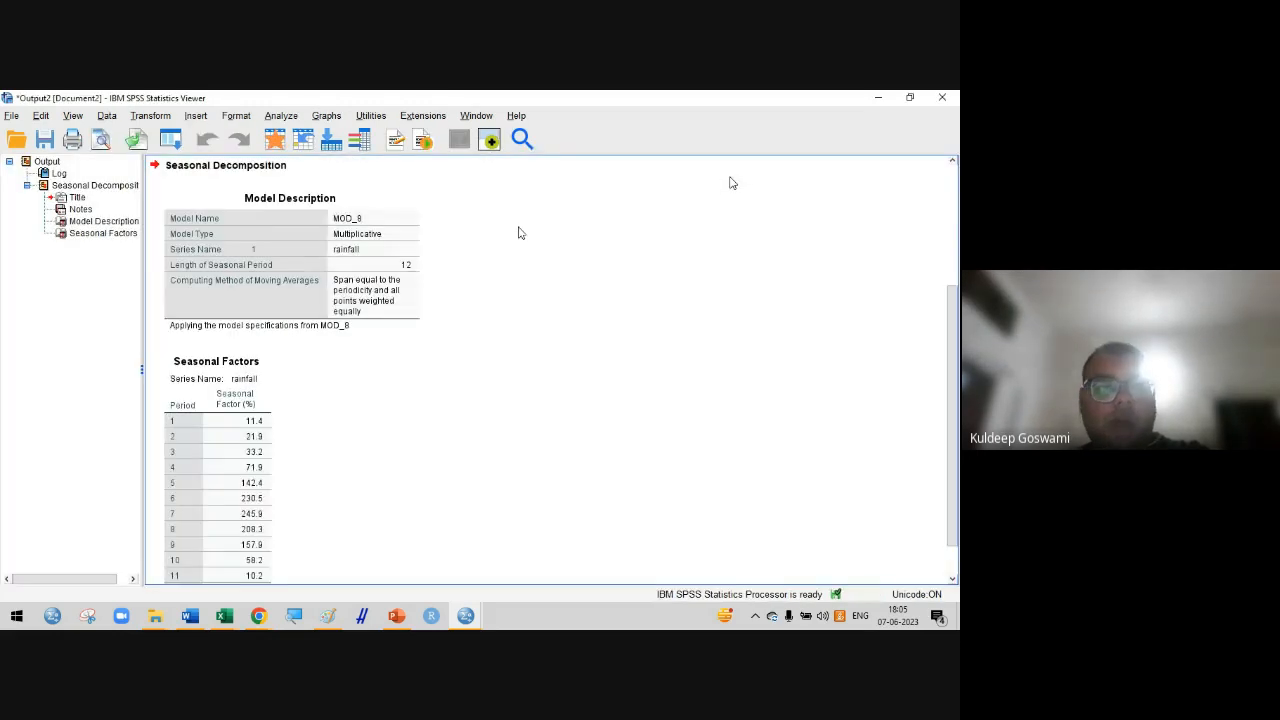
{"action": "left_click", "coordinate": [299, 213]}
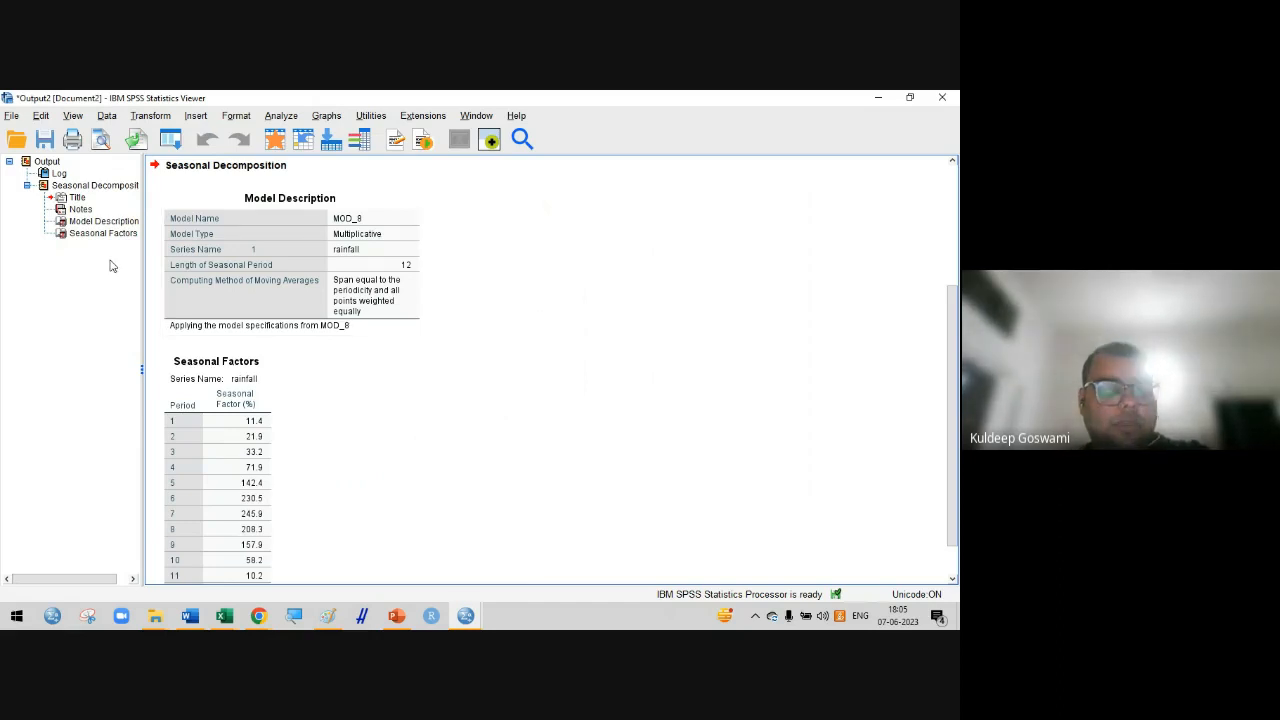
{"action": "left_click", "coordinate": [180, 238]}
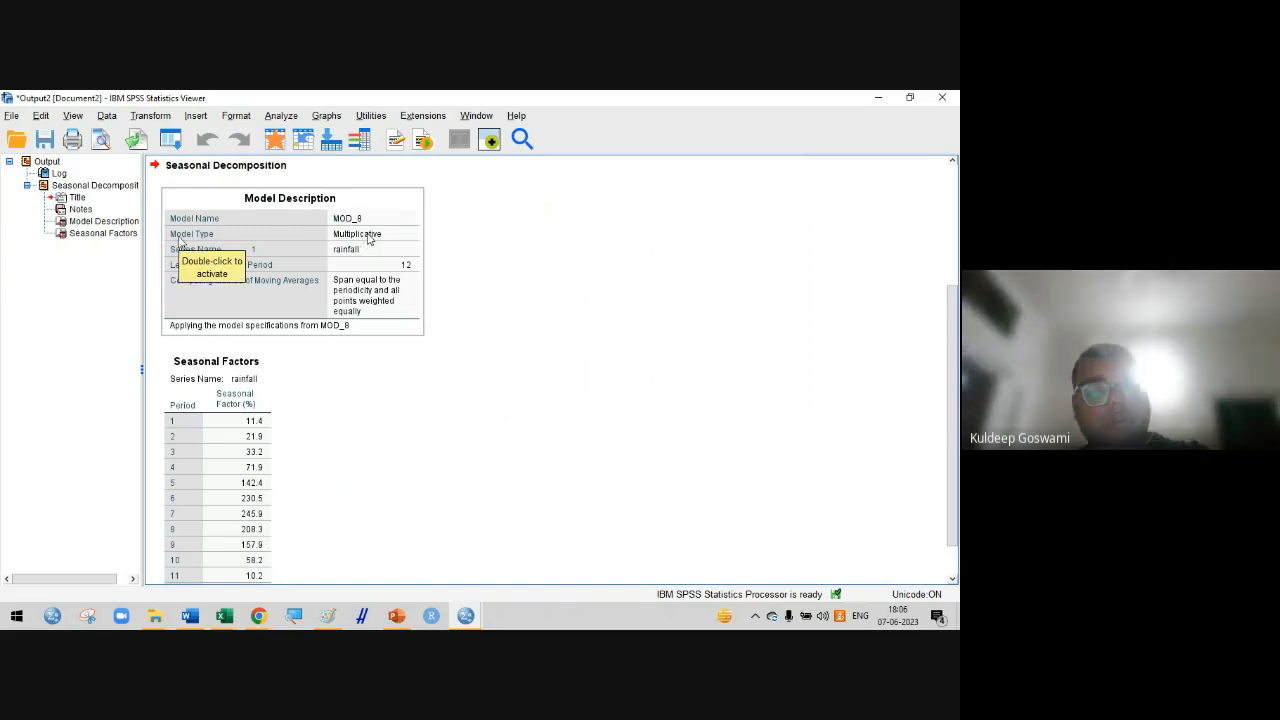
{"action": "left_click", "coordinate": [195, 258]}
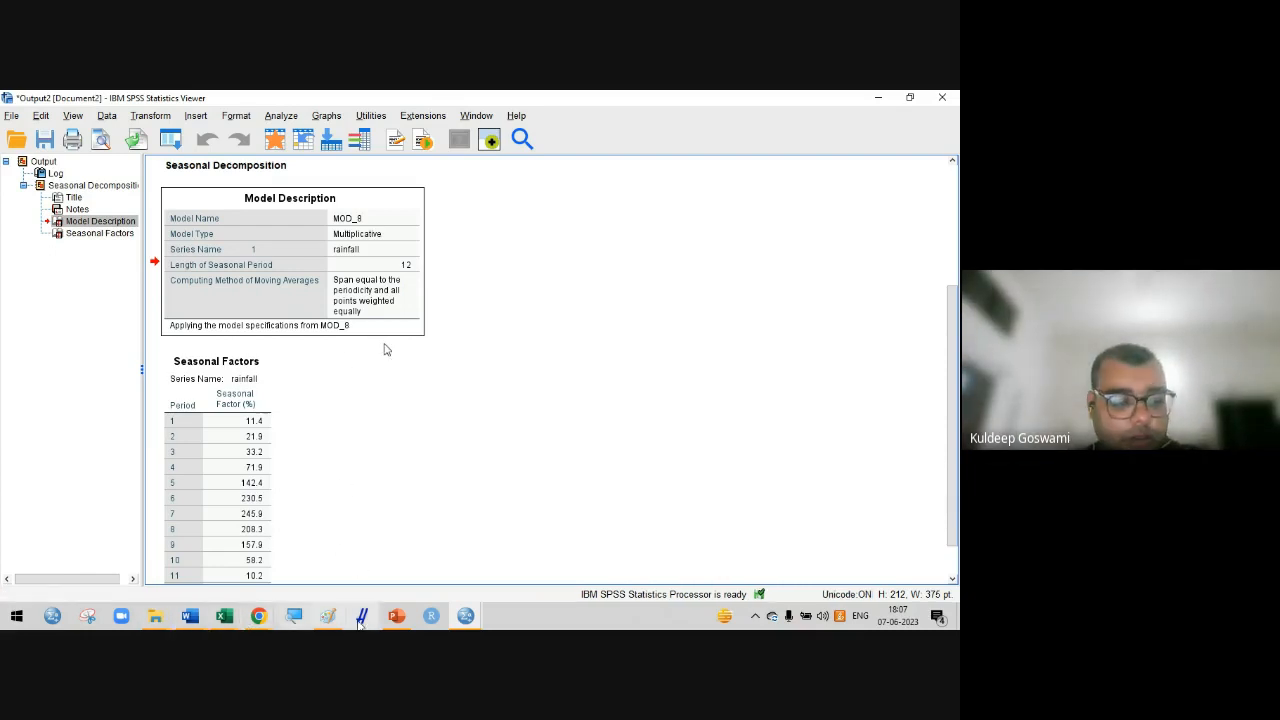
{"action": "left_click", "coordinate": [327, 616]}
{"action": "left_click", "coordinate": [19, 114]}
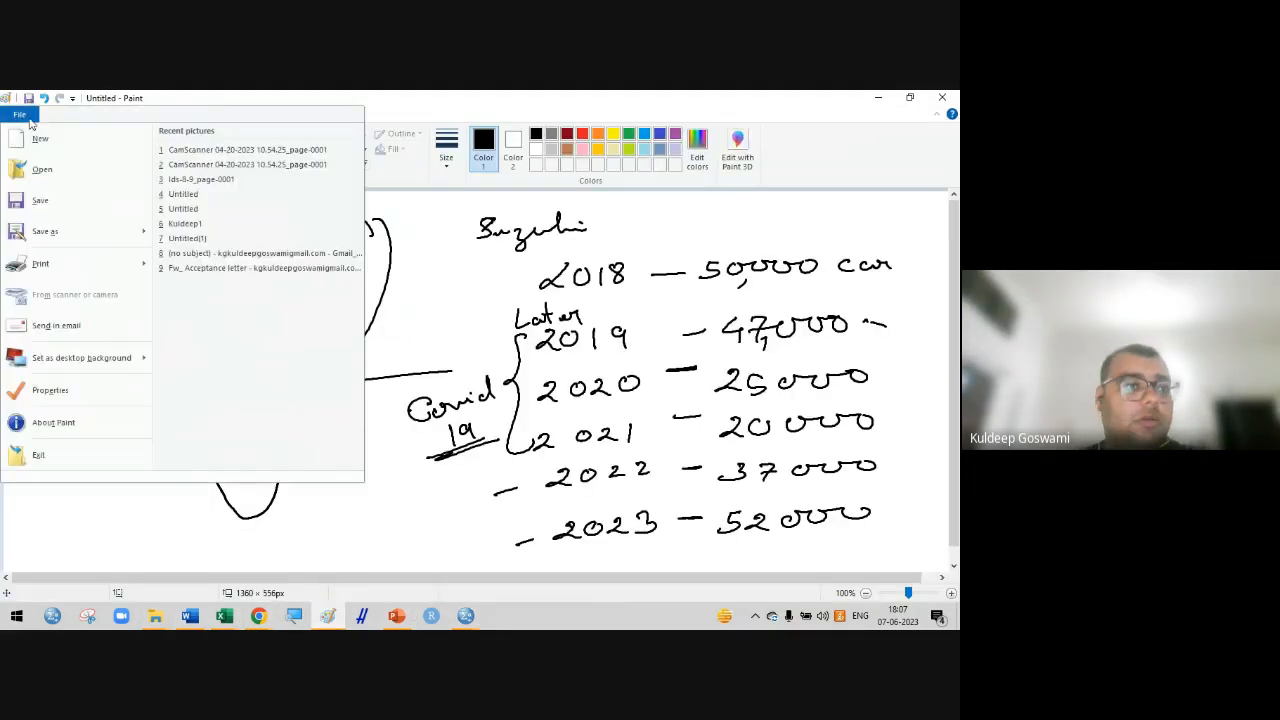
{"action": "left_click", "coordinate": [45, 169]}
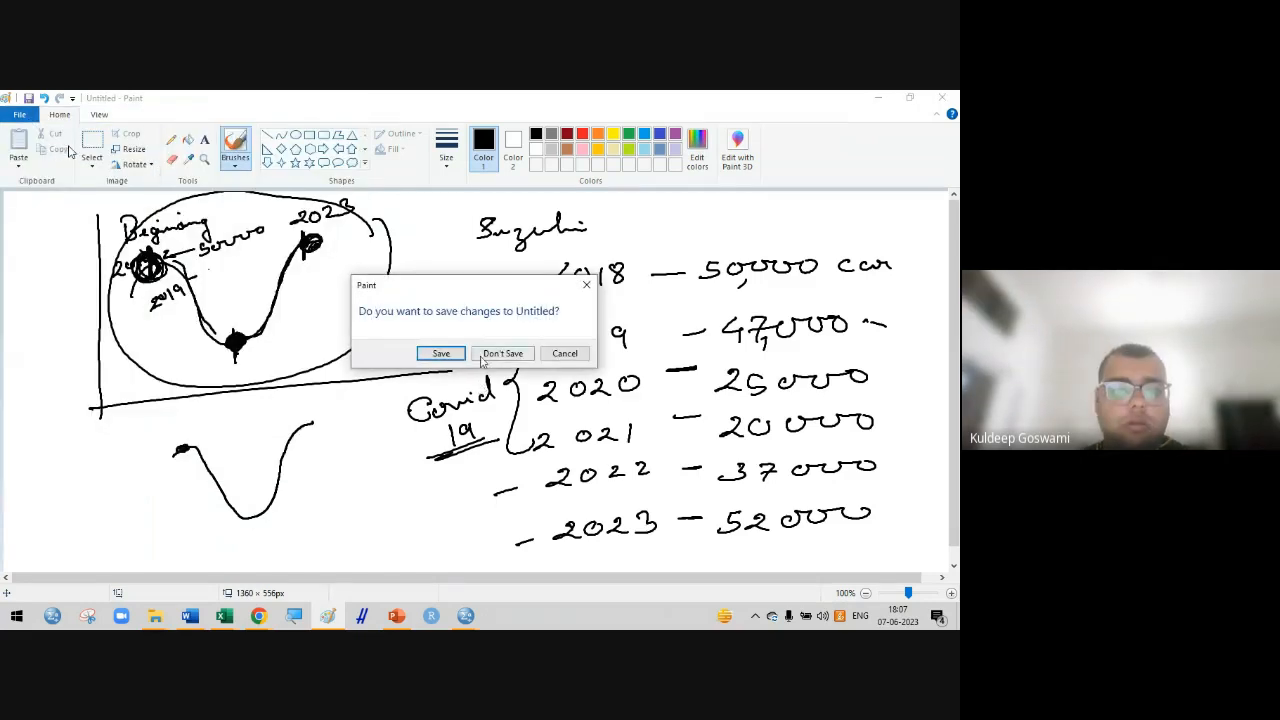
{"action": "left_click", "coordinate": [445, 354]}
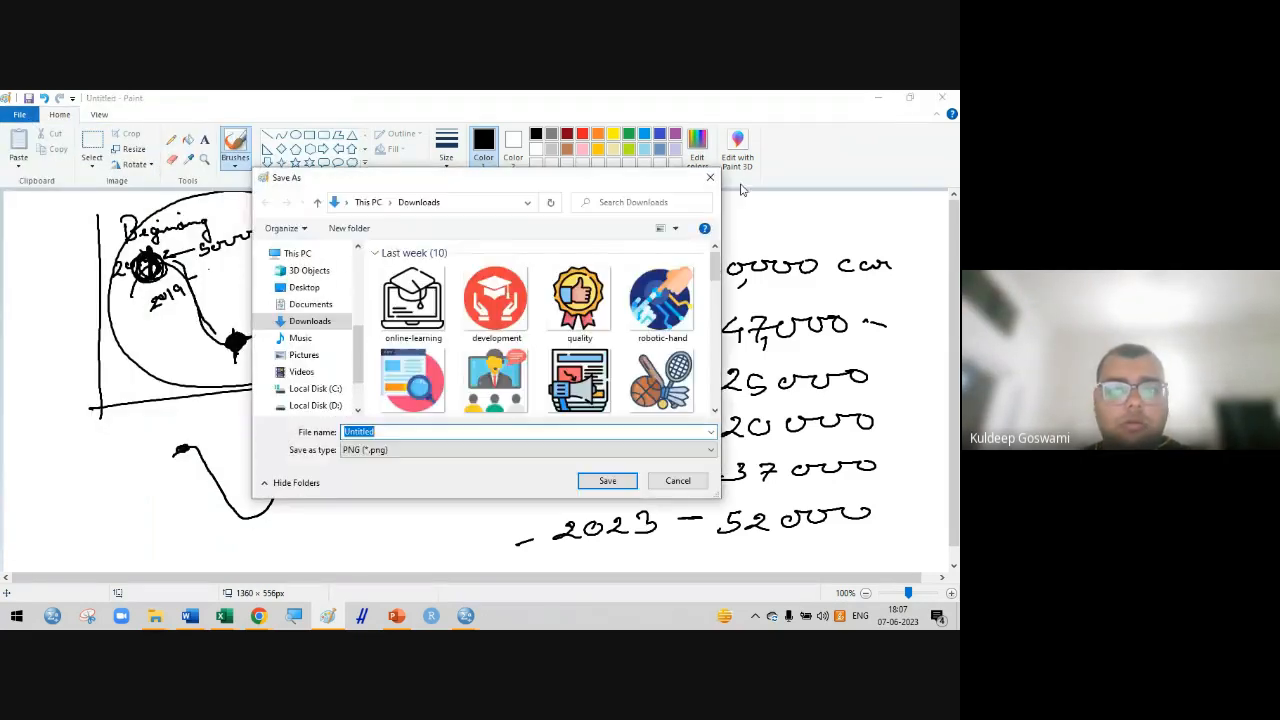
{"action": "left_click", "coordinate": [710, 177]}
Start a new blank picture in Paint, discarding the car sales drawing without saving it
{"action": "left_click", "coordinate": [19, 114]}
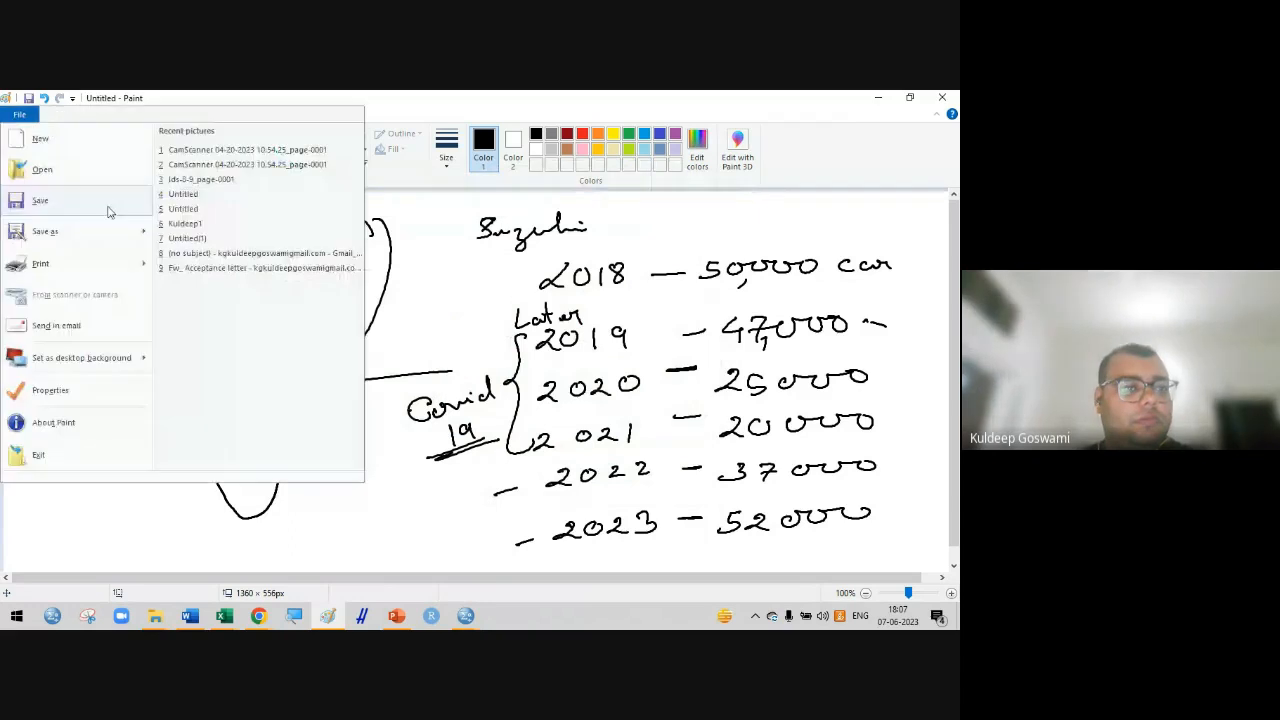
{"action": "left_click", "coordinate": [40, 138]}
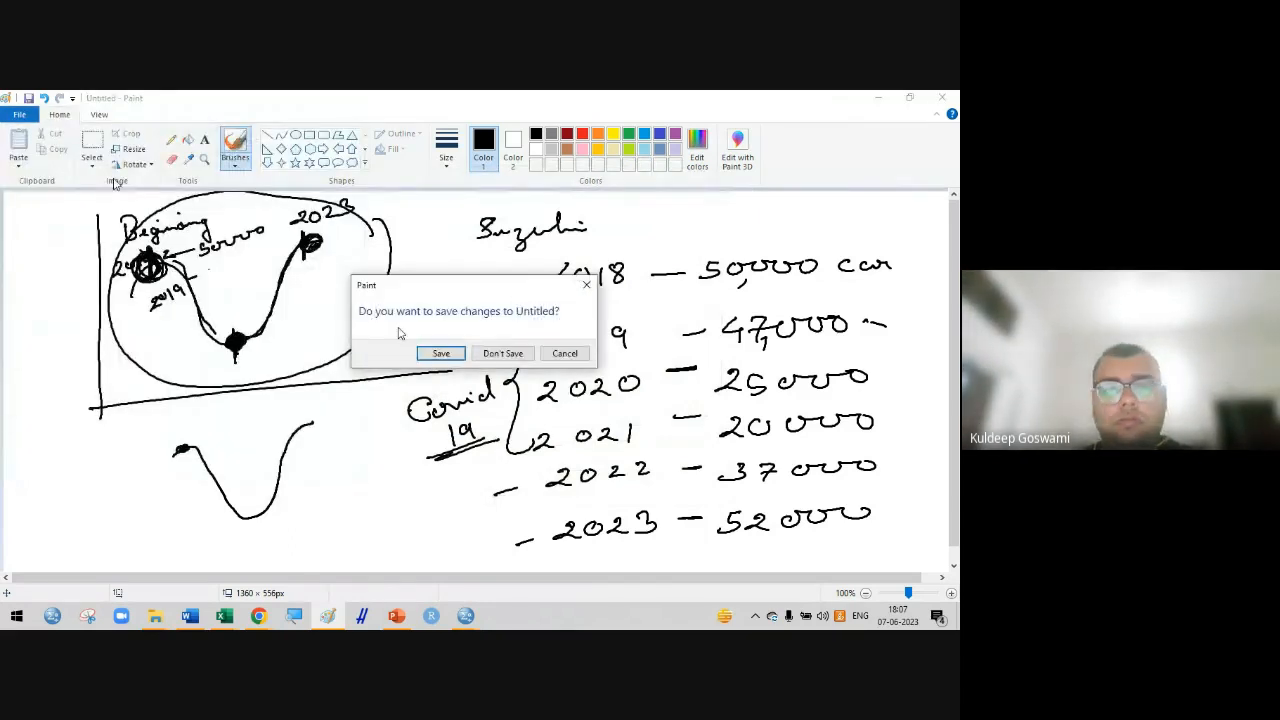
{"action": "left_click", "coordinate": [500, 351]}
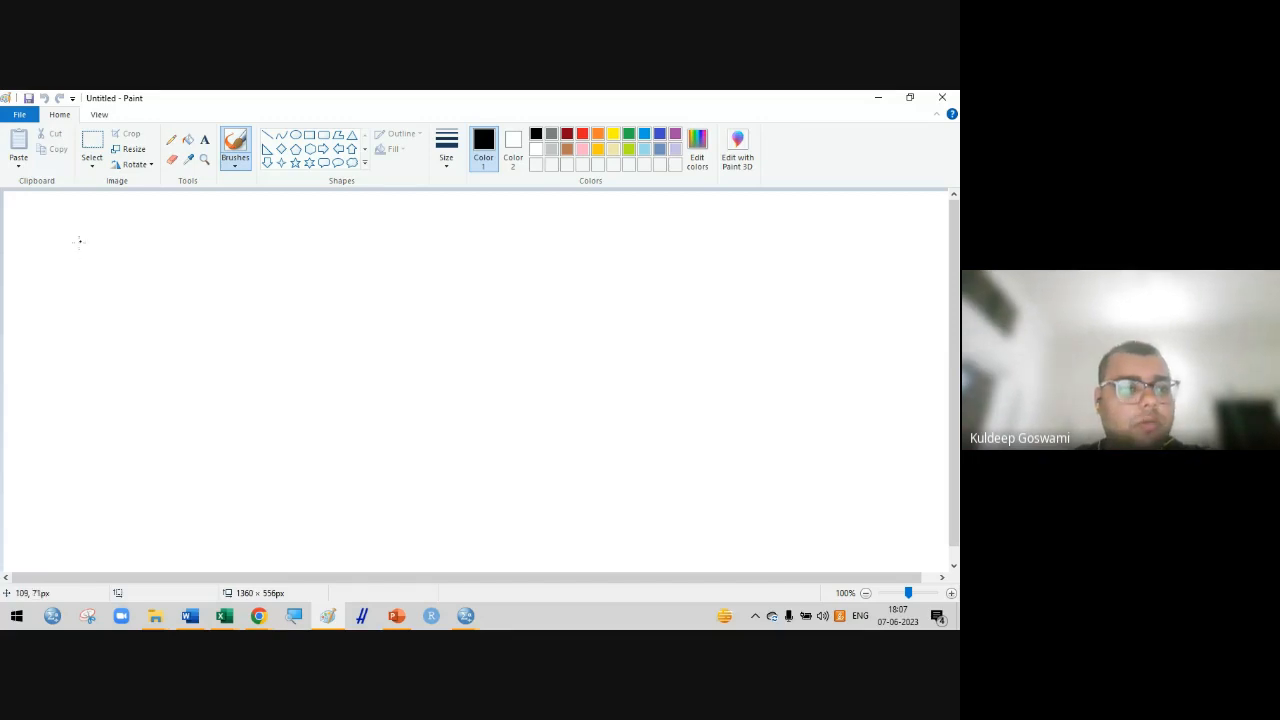
Handwrite the years 1971, 72, 73, 74 and 75 one below another in a column on the blank canvas
{"action": "mouse_move", "coordinate": [90, 237]}
{"action": "left_mouse_down"}
{"action": "mouse_move", "coordinate": [92, 270]}
{"action": "mouse_move", "coordinate": [103, 250]}
{"action": "mouse_move", "coordinate": [119, 264]}
{"action": "left_mouse_up"}
{"action": "left_click_drag", "start_coordinate": [130, 239], "coordinate": [139, 268]}
{"action": "left_click_drag", "start_coordinate": [164, 232], "coordinate": [163, 268]}
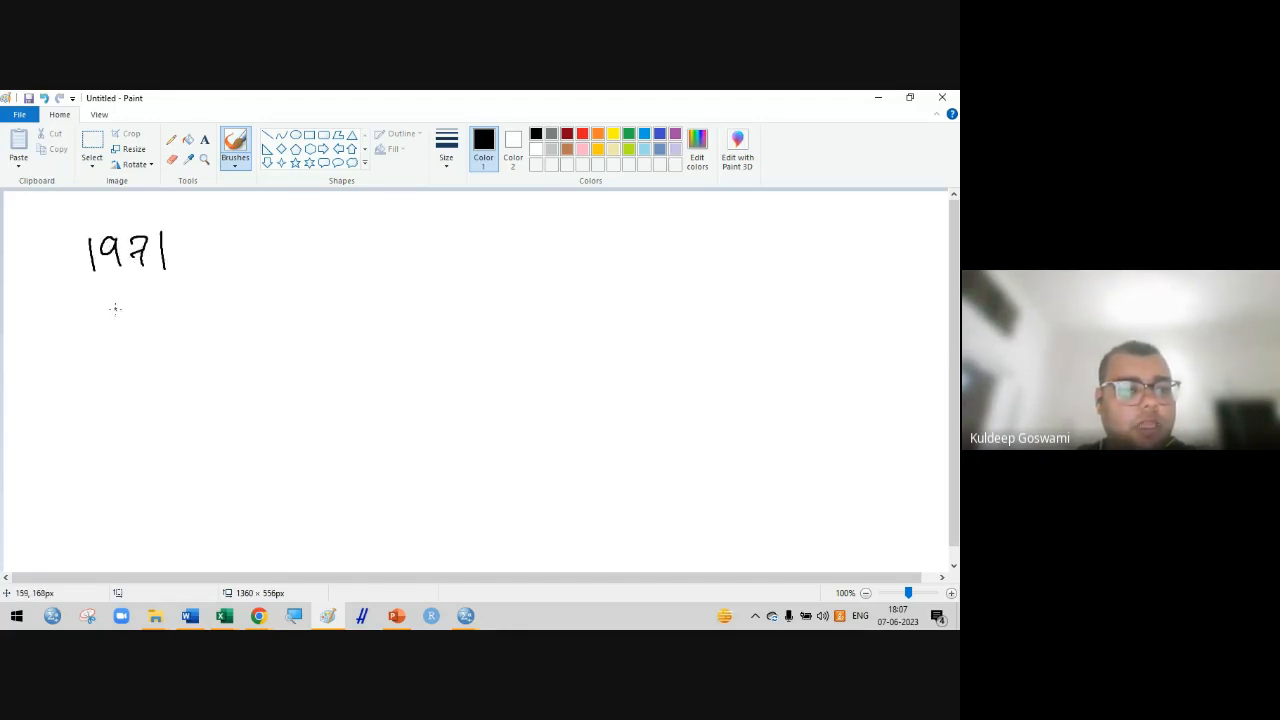
{"action": "left_click_drag", "start_coordinate": [119, 309], "coordinate": [117, 342]}
{"action": "left_click_drag", "start_coordinate": [131, 312], "coordinate": [152, 329]}
{"action": "left_click_drag", "start_coordinate": [160, 304], "coordinate": [160, 313]}
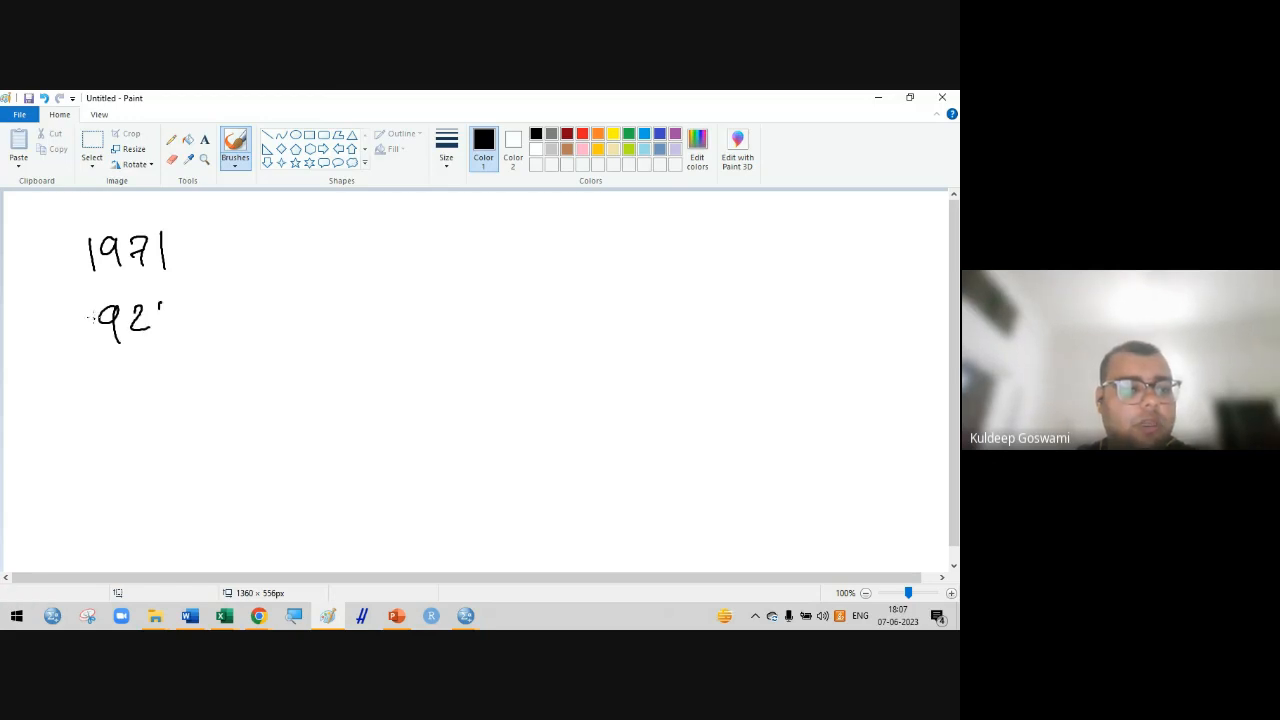
{"action": "mouse_move", "coordinate": [82, 308]}
{"action": "left_mouse_down"}
{"action": "mouse_move", "coordinate": [126, 389]}
{"action": "mouse_move", "coordinate": [121, 420]}
{"action": "left_mouse_up"}
{"action": "mouse_move", "coordinate": [146, 386]}
{"action": "left_mouse_down"}
{"action": "mouse_move", "coordinate": [154, 379]}
{"action": "mouse_move", "coordinate": [148, 408]}
{"action": "left_mouse_up"}
{"action": "mouse_move", "coordinate": [114, 458]}
{"action": "left_mouse_down"}
{"action": "mouse_move", "coordinate": [122, 488]}
{"action": "mouse_move", "coordinate": [180, 484]}
{"action": "left_mouse_up"}
{"action": "mouse_move", "coordinate": [130, 531]}
{"action": "left_mouse_down"}
{"action": "mouse_move", "coordinate": [138, 547]}
{"action": "mouse_move", "coordinate": [160, 547]}
{"action": "left_mouse_up"}
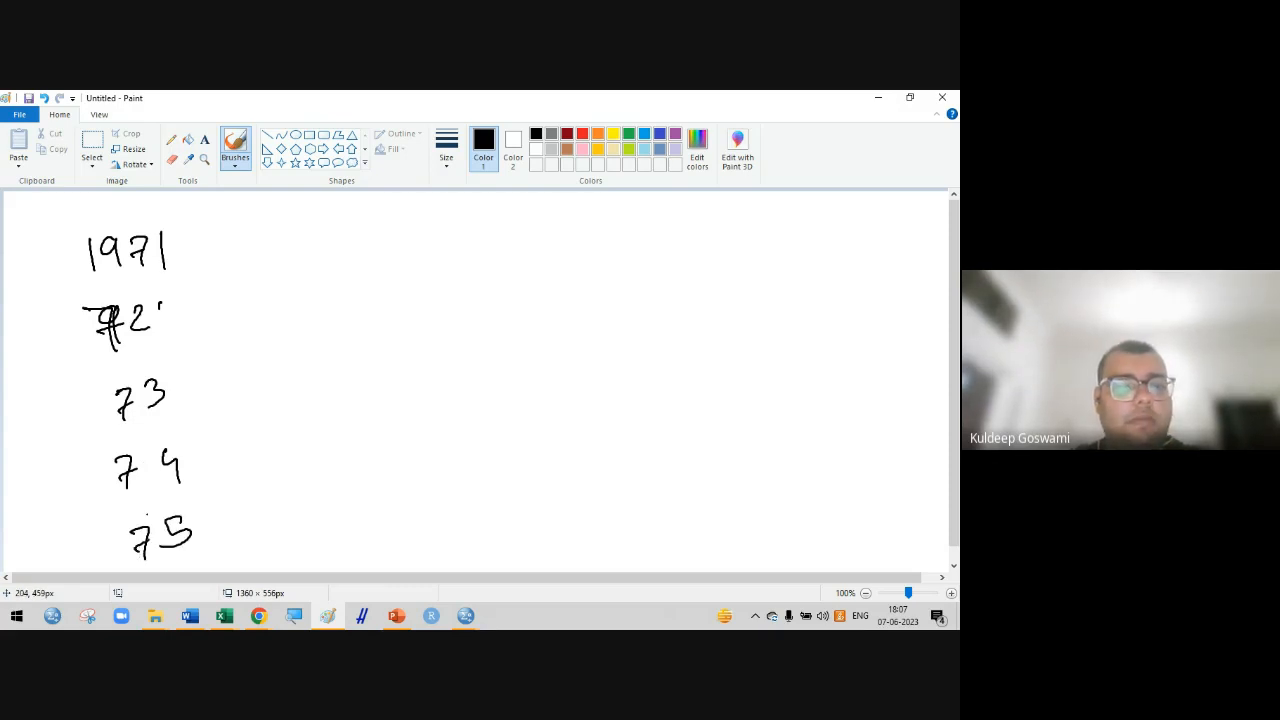
Write the values 25, 23, 21, 34 and 45 beside the five years, joining each pair with a dash
{"action": "left_click_drag", "start_coordinate": [194, 255], "coordinate": [324, 263]}
{"action": "left_click_drag", "start_coordinate": [348, 236], "coordinate": [329, 266]}
{"action": "left_click_drag", "start_coordinate": [198, 325], "coordinate": [244, 320]}
{"action": "left_click_drag", "start_coordinate": [289, 298], "coordinate": [312, 320]}
{"action": "mouse_move", "coordinate": [326, 292]}
{"action": "left_mouse_down"}
{"action": "mouse_move", "coordinate": [345, 313]}
{"action": "mouse_move", "coordinate": [330, 320]}
{"action": "left_mouse_up"}
{"action": "left_click_drag", "start_coordinate": [218, 388], "coordinate": [333, 390]}
{"action": "left_click_drag", "start_coordinate": [353, 362], "coordinate": [357, 392]}
{"action": "left_click_drag", "start_coordinate": [230, 469], "coordinate": [325, 458]}
{"action": "left_click_drag", "start_coordinate": [367, 428], "coordinate": [384, 457]}
{"action": "left_click_drag", "start_coordinate": [252, 515], "coordinate": [352, 510]}
{"action": "mouse_move", "coordinate": [356, 492]}
{"action": "left_mouse_down"}
{"action": "mouse_move", "coordinate": [358, 520]}
{"action": "mouse_move", "coordinate": [372, 499]}
{"action": "mouse_move", "coordinate": [366, 515]}
{"action": "left_mouse_up"}
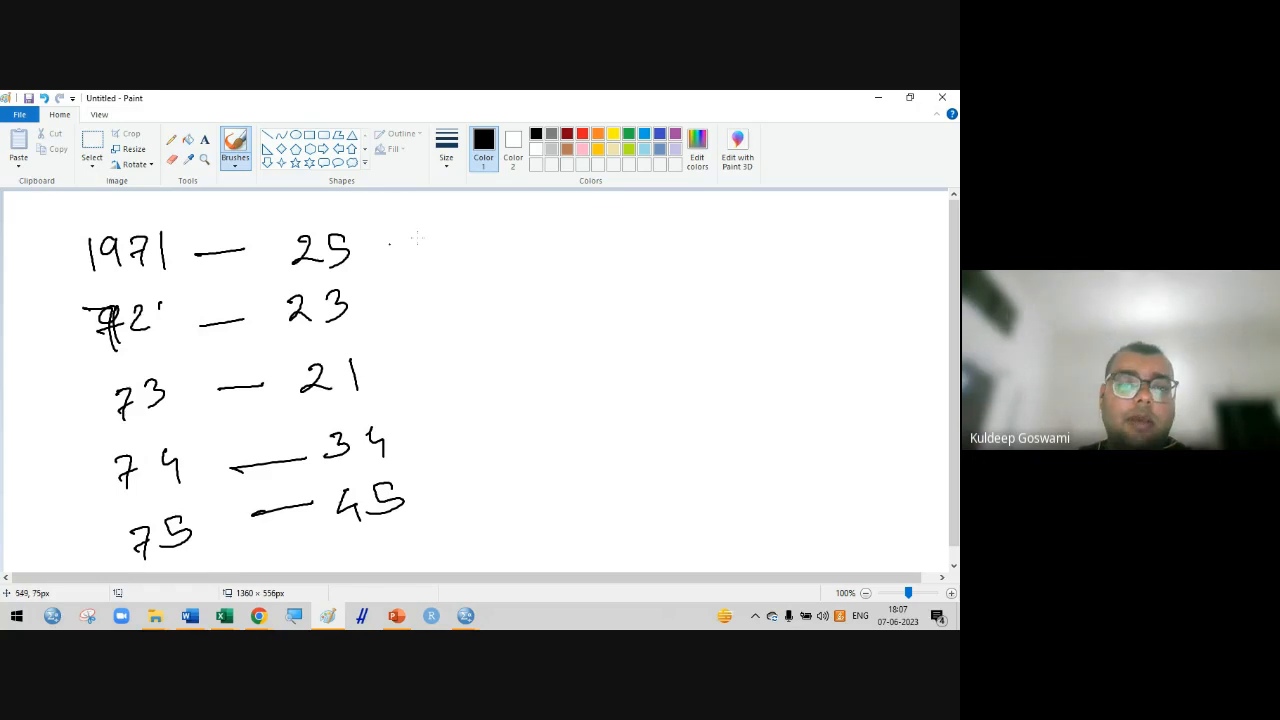
Write the heading "3-yearly Moving average" in the empty area beyond the values
{"action": "mouse_move", "coordinate": [750, 201]}
{"action": "left_mouse_down"}
{"action": "mouse_move", "coordinate": [749, 228]}
{"action": "mouse_move", "coordinate": [800, 210]}
{"action": "left_mouse_up"}
{"action": "mouse_move", "coordinate": [814, 203]}
{"action": "left_mouse_down"}
{"action": "mouse_move", "coordinate": [828, 217]}
{"action": "mouse_move", "coordinate": [819, 229]}
{"action": "mouse_move", "coordinate": [852, 206]}
{"action": "mouse_move", "coordinate": [880, 216]}
{"action": "mouse_move", "coordinate": [931, 205]}
{"action": "mouse_move", "coordinate": [936, 234]}
{"action": "left_mouse_up"}
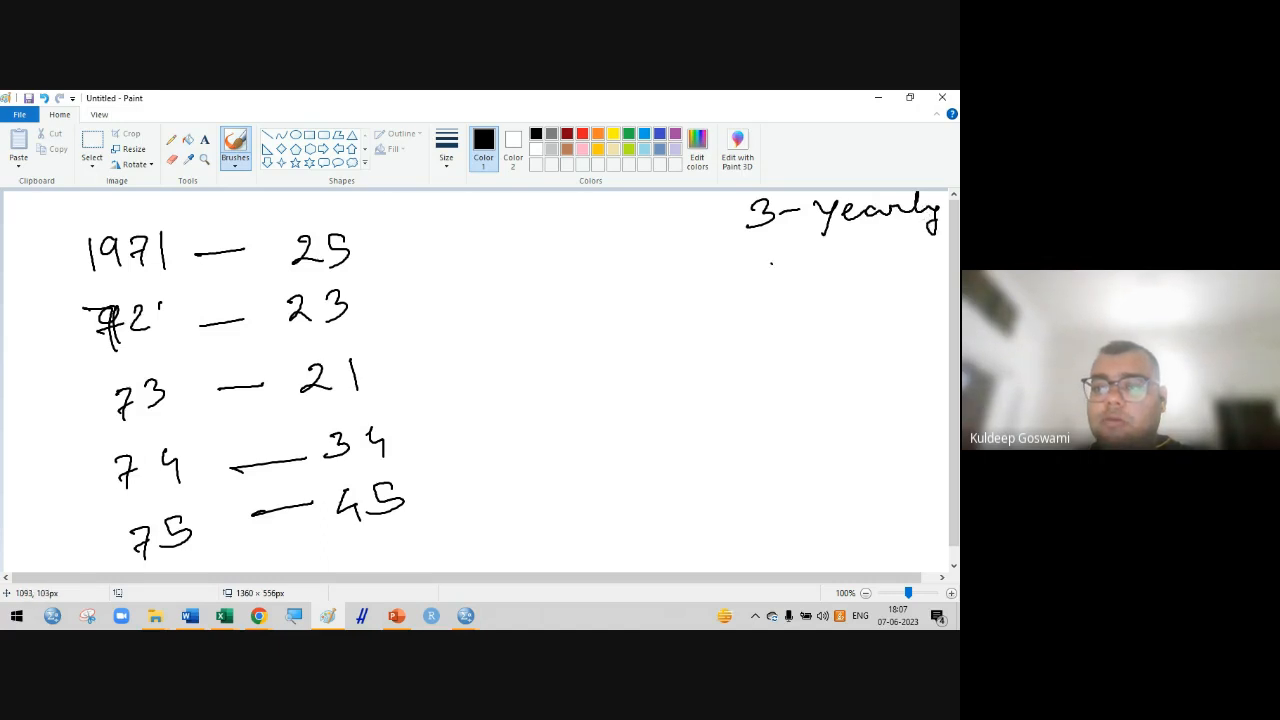
{"action": "mouse_move", "coordinate": [764, 276]}
{"action": "left_mouse_down"}
{"action": "mouse_move", "coordinate": [903, 262]}
{"action": "mouse_move", "coordinate": [890, 287]}
{"action": "left_mouse_up"}
{"action": "left_click_drag", "start_coordinate": [762, 314], "coordinate": [931, 299]}
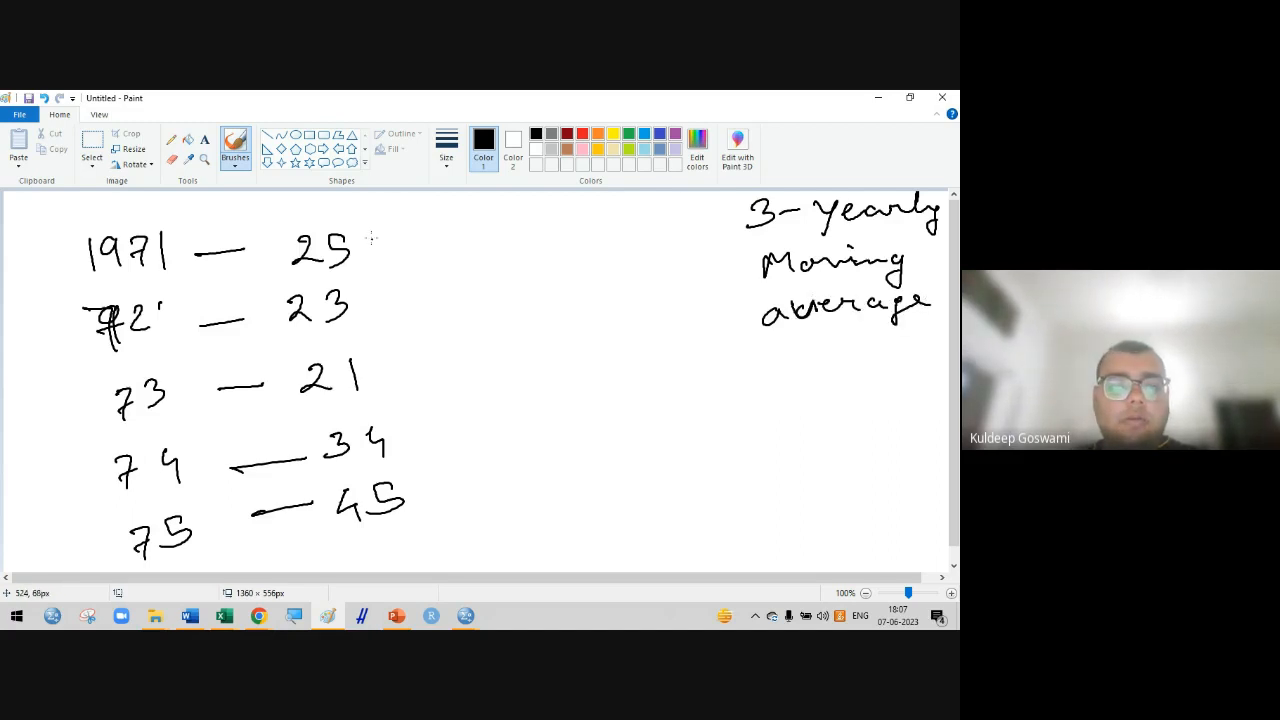
Bracket the first three values and write their average beside them as (25 + 23 + 21) / 3
{"action": "mouse_move", "coordinate": [366, 231]}
{"action": "left_mouse_down"}
{"action": "mouse_move", "coordinate": [394, 276]}
{"action": "mouse_move", "coordinate": [380, 366]}
{"action": "left_mouse_up"}
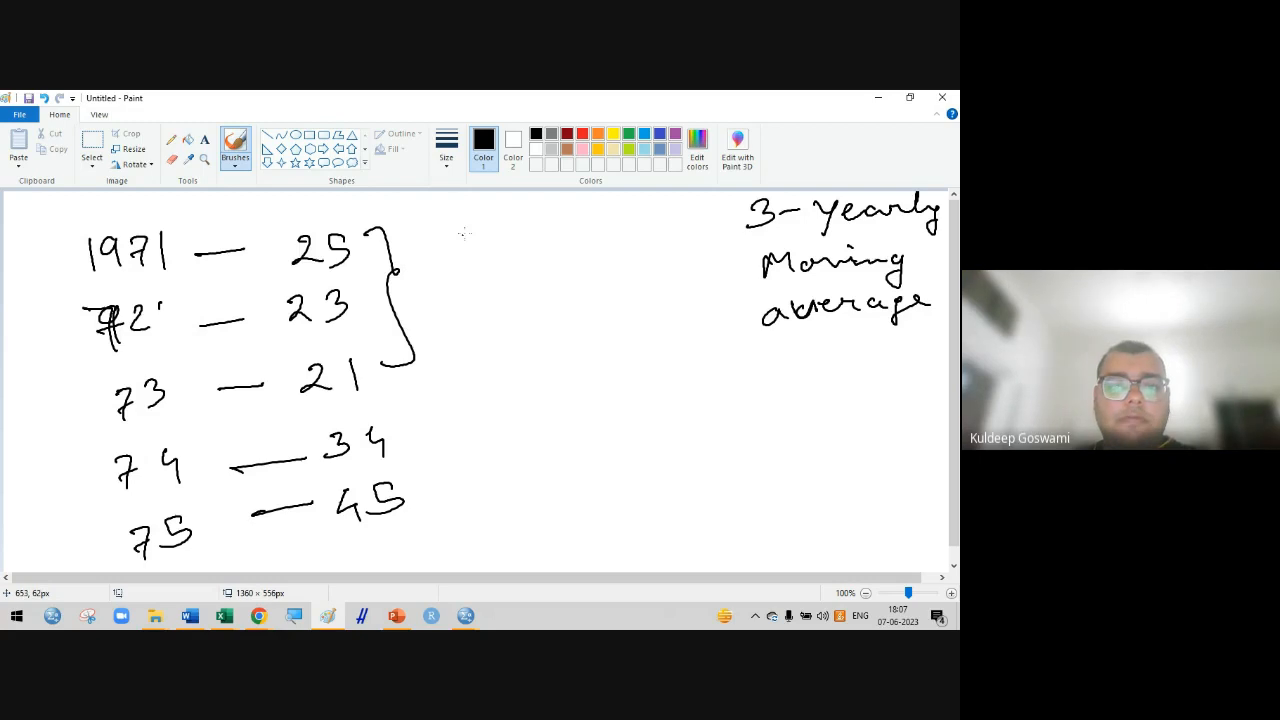
{"action": "mouse_move", "coordinate": [452, 241]}
{"action": "left_mouse_down"}
{"action": "mouse_move", "coordinate": [453, 258]}
{"action": "mouse_move", "coordinate": [508, 246]}
{"action": "left_mouse_up"}
{"action": "left_click_drag", "start_coordinate": [501, 238], "coordinate": [588, 237]}
{"action": "left_click_drag", "start_coordinate": [580, 229], "coordinate": [597, 228]}
{"action": "left_click_drag", "start_coordinate": [603, 222], "coordinate": [631, 238]}
{"action": "left_click_drag", "start_coordinate": [476, 276], "coordinate": [620, 245]}
{"action": "left_click_drag", "start_coordinate": [535, 275], "coordinate": [530, 292]}
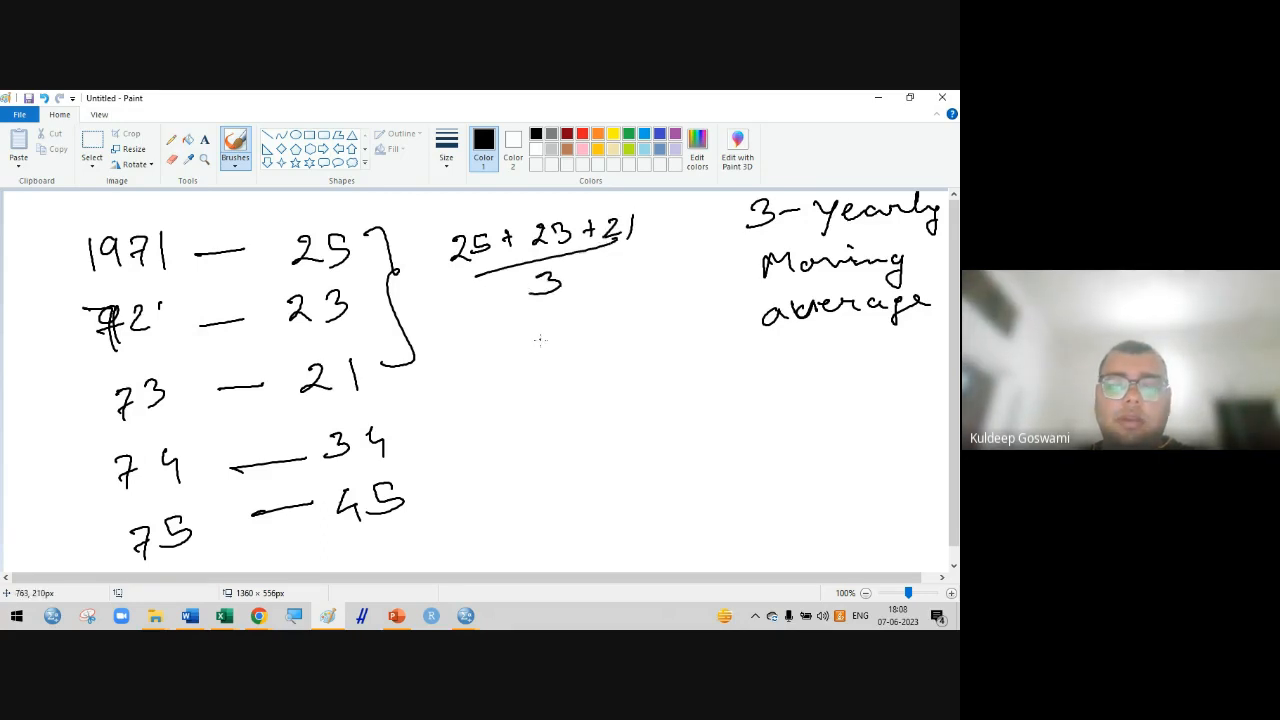
Bracket the values for 72 to 74 and write their average as (23 + 21 + 34) / 3
{"action": "mouse_move", "coordinate": [388, 304]}
{"action": "left_mouse_down"}
{"action": "mouse_move", "coordinate": [411, 302]}
{"action": "mouse_move", "coordinate": [418, 446]}
{"action": "left_mouse_up"}
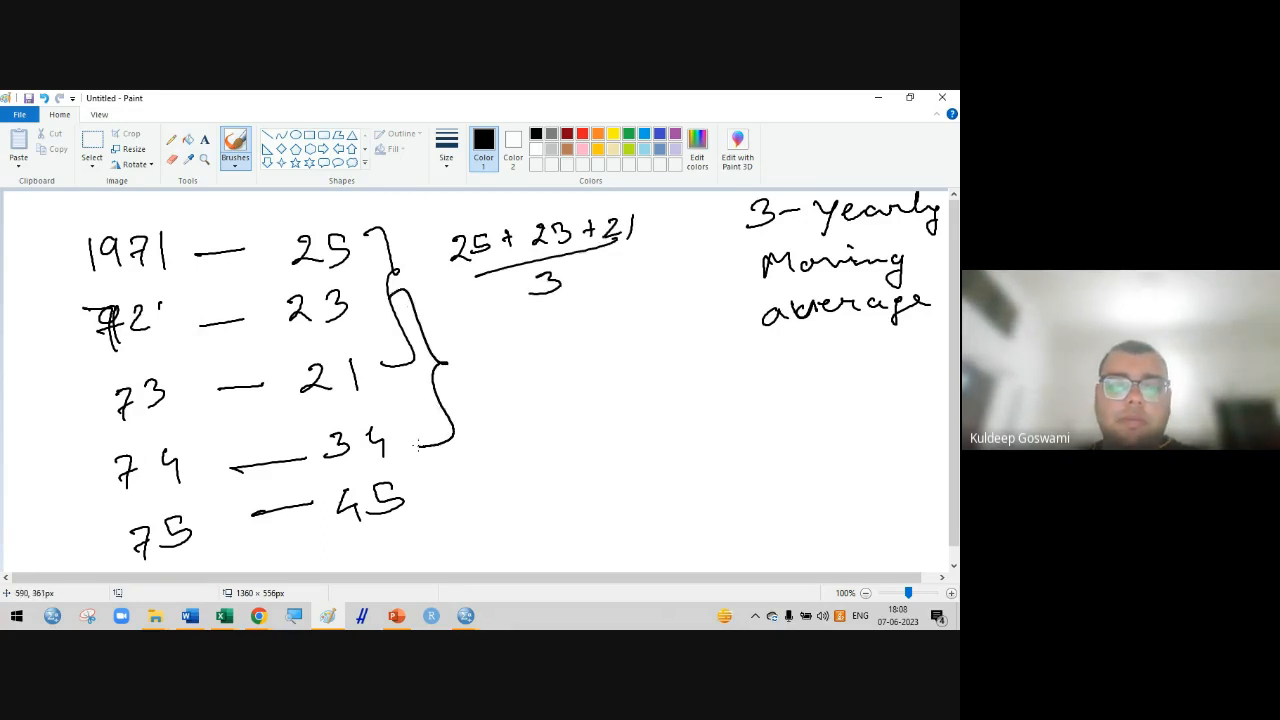
{"action": "mouse_move", "coordinate": [482, 326]}
{"action": "left_mouse_down"}
{"action": "mouse_move", "coordinate": [502, 347]}
{"action": "mouse_move", "coordinate": [545, 332]}
{"action": "left_mouse_up"}
{"action": "left_click_drag", "start_coordinate": [536, 322], "coordinate": [586, 326]}
{"action": "mouse_move", "coordinate": [596, 306]}
{"action": "left_mouse_down"}
{"action": "mouse_move", "coordinate": [598, 322]}
{"action": "mouse_move", "coordinate": [615, 316]}
{"action": "left_mouse_up"}
{"action": "left_click_drag", "start_coordinate": [608, 309], "coordinate": [621, 307]}
{"action": "mouse_move", "coordinate": [632, 294]}
{"action": "left_mouse_down"}
{"action": "mouse_move", "coordinate": [643, 293]}
{"action": "mouse_move", "coordinate": [636, 312]}
{"action": "left_mouse_up"}
{"action": "left_click_drag", "start_coordinate": [661, 287], "coordinate": [673, 299]}
{"action": "left_click_drag", "start_coordinate": [673, 292], "coordinate": [673, 311]}
{"action": "left_click_drag", "start_coordinate": [500, 356], "coordinate": [662, 316]}
{"action": "mouse_move", "coordinate": [590, 353]}
{"action": "left_mouse_down"}
{"action": "mouse_move", "coordinate": [604, 365]}
{"action": "mouse_move", "coordinate": [590, 378]}
{"action": "left_mouse_up"}
Bracket the last three values and write their average as (21 + 34 + 45) / 3
{"action": "mouse_move", "coordinate": [384, 364]}
{"action": "left_mouse_down"}
{"action": "mouse_move", "coordinate": [424, 435]}
{"action": "mouse_move", "coordinate": [423, 502]}
{"action": "left_mouse_up"}
{"action": "left_click_drag", "start_coordinate": [504, 420], "coordinate": [546, 432]}
{"action": "mouse_move", "coordinate": [589, 397]}
{"action": "left_mouse_down"}
{"action": "mouse_move", "coordinate": [588, 419]}
{"action": "mouse_move", "coordinate": [595, 406]}
{"action": "left_mouse_up"}
{"action": "mouse_move", "coordinate": [602, 394]}
{"action": "left_mouse_down"}
{"action": "mouse_move", "coordinate": [606, 414]}
{"action": "mouse_move", "coordinate": [672, 392]}
{"action": "left_mouse_up"}
{"action": "left_click_drag", "start_coordinate": [662, 385], "coordinate": [712, 384]}
{"action": "left_click_drag", "start_coordinate": [738, 362], "coordinate": [722, 384]}
{"action": "left_click_drag", "start_coordinate": [550, 440], "coordinate": [728, 393]}
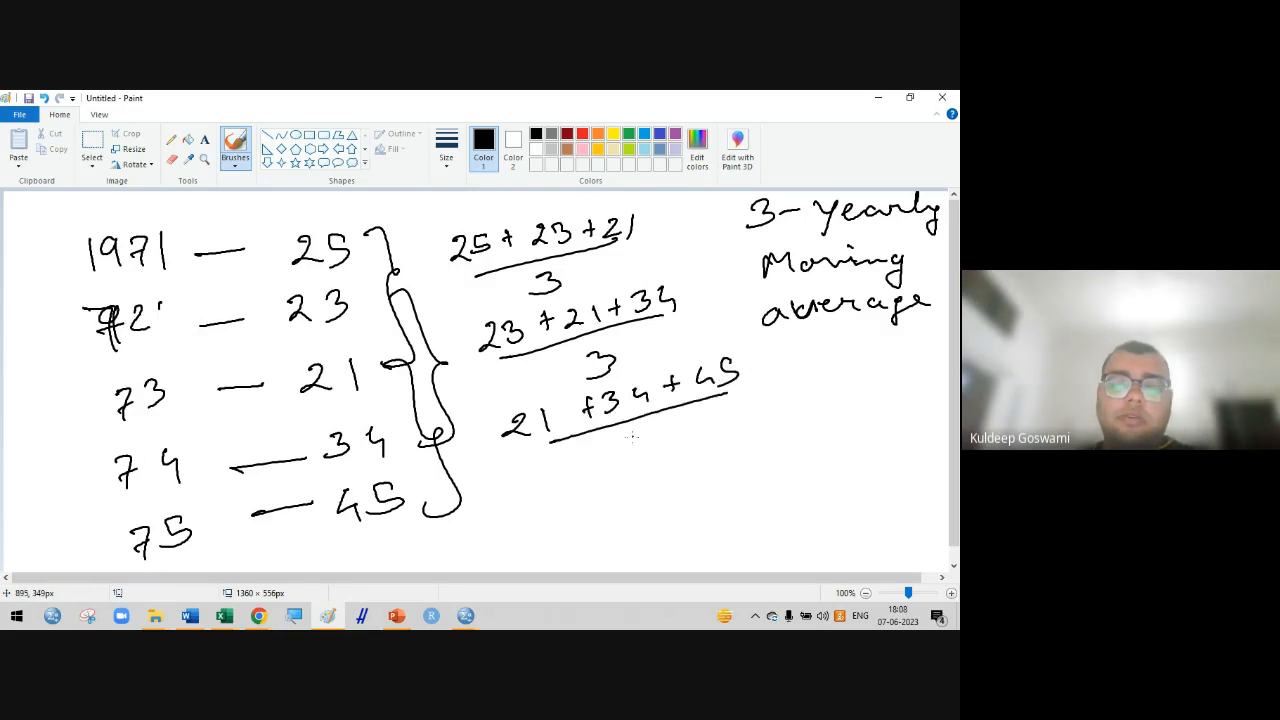
{"action": "left_click_drag", "start_coordinate": [610, 437], "coordinate": [606, 457]}
Add an equals sign after each of the three averaging fractions and a second stroke over the dash after 1971
{"action": "left_click_drag", "start_coordinate": [653, 230], "coordinate": [668, 229]}
{"action": "left_click_drag", "start_coordinate": [655, 240], "coordinate": [670, 238]}
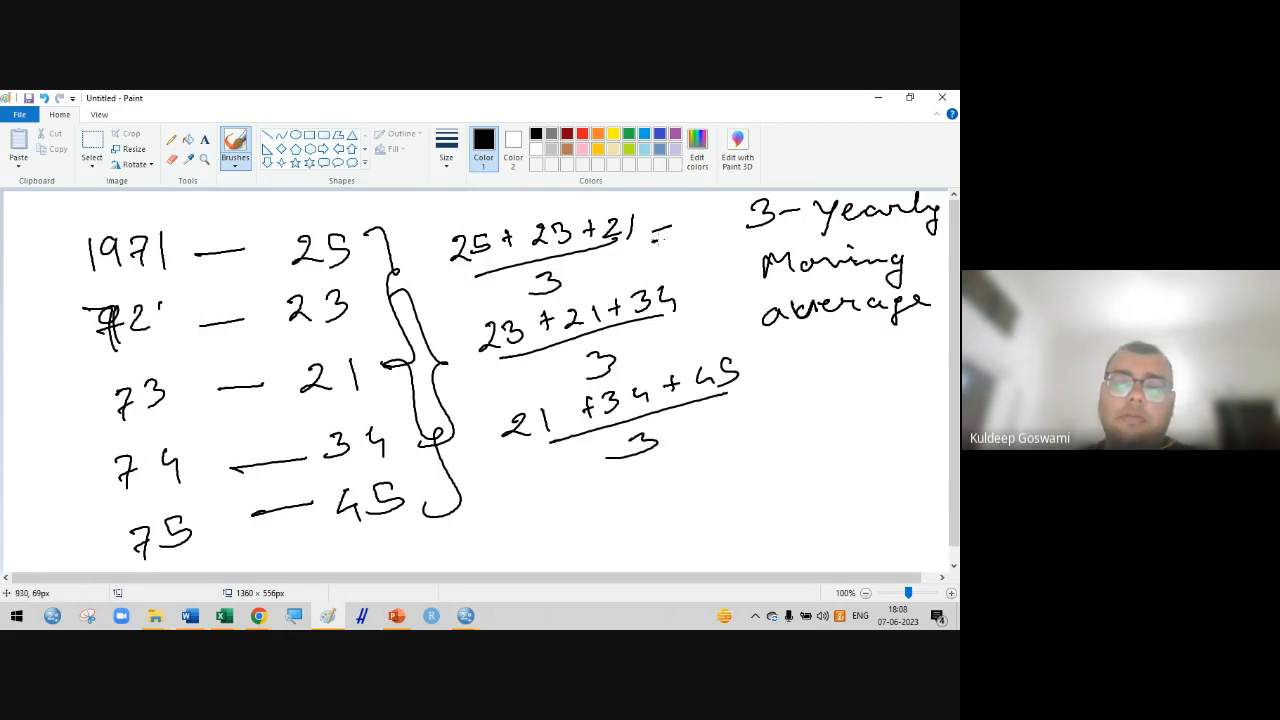
{"action": "left_click_drag", "start_coordinate": [678, 303], "coordinate": [698, 299]}
{"action": "left_click_drag", "start_coordinate": [684, 313], "coordinate": [704, 309]}
{"action": "left_click_drag", "start_coordinate": [748, 380], "coordinate": [768, 376]}
{"action": "left_click_drag", "start_coordinate": [744, 391], "coordinate": [773, 386]}
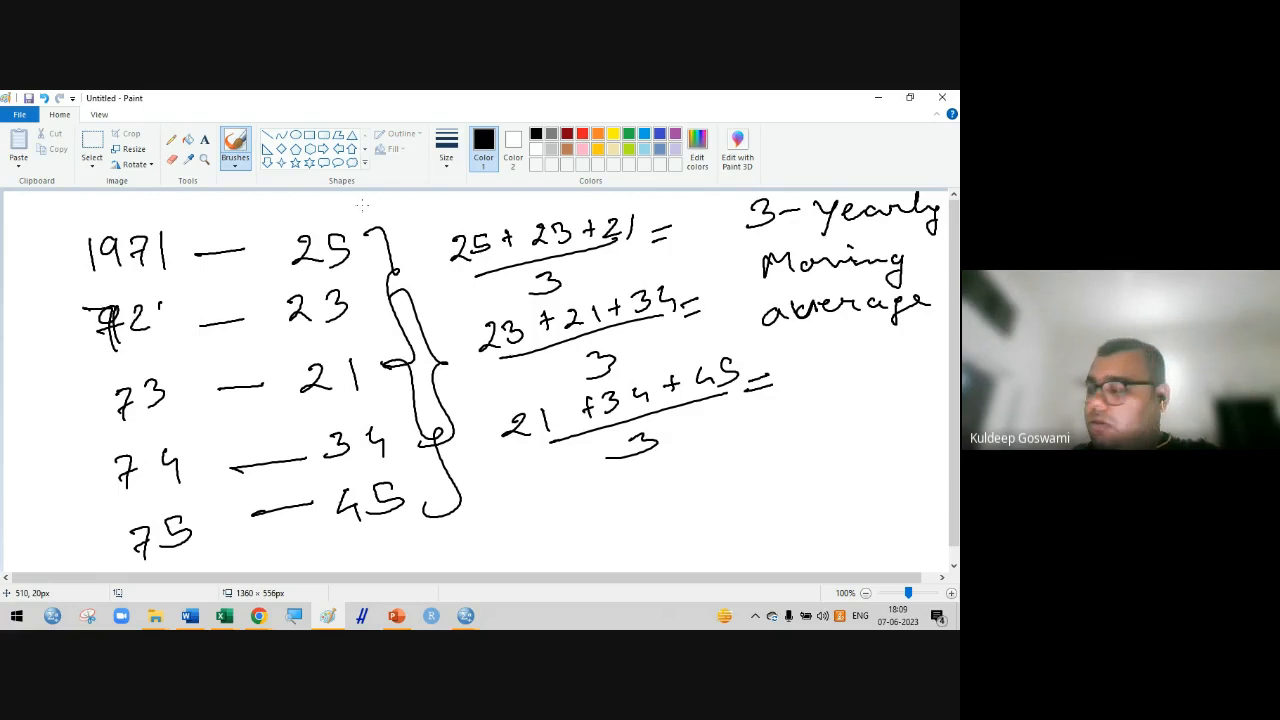
{"action": "left_click_drag", "start_coordinate": [220, 238], "coordinate": [247, 236]}
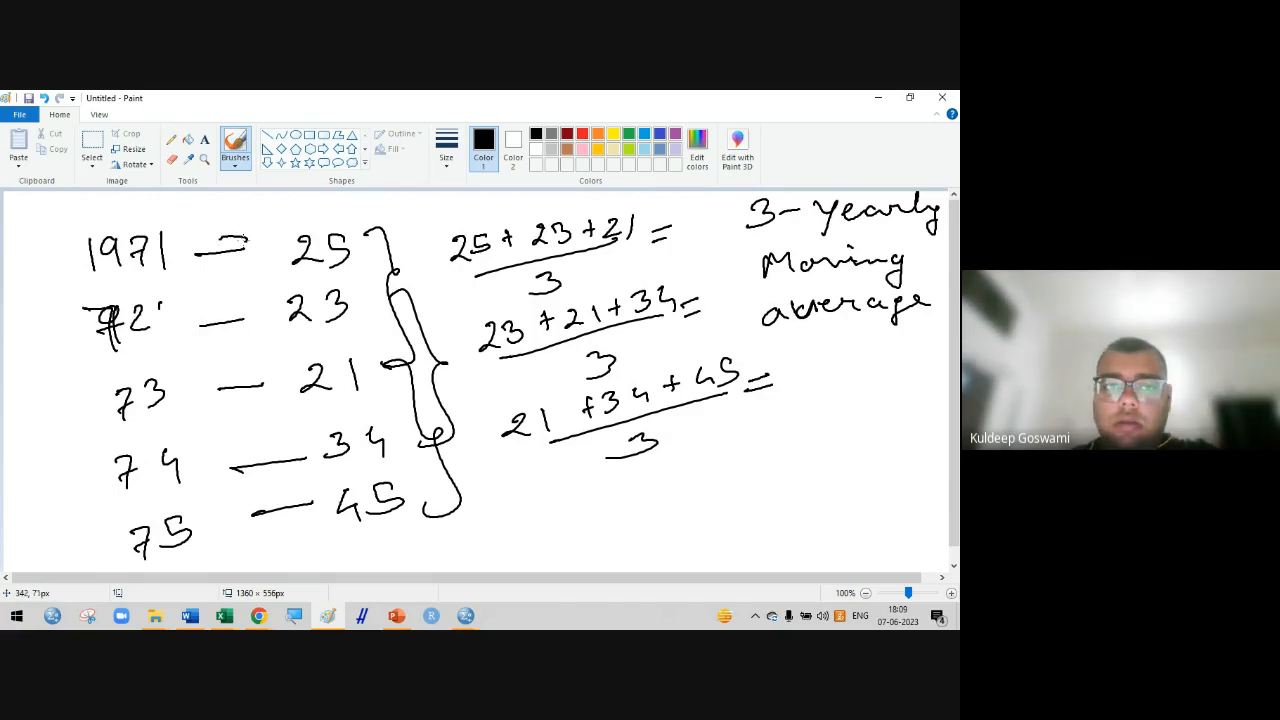
Write the results 23, 26 and 33.3 after the equals signs of the three moving averages
{"action": "left_click_drag", "start_coordinate": [676, 226], "coordinate": [706, 242]}
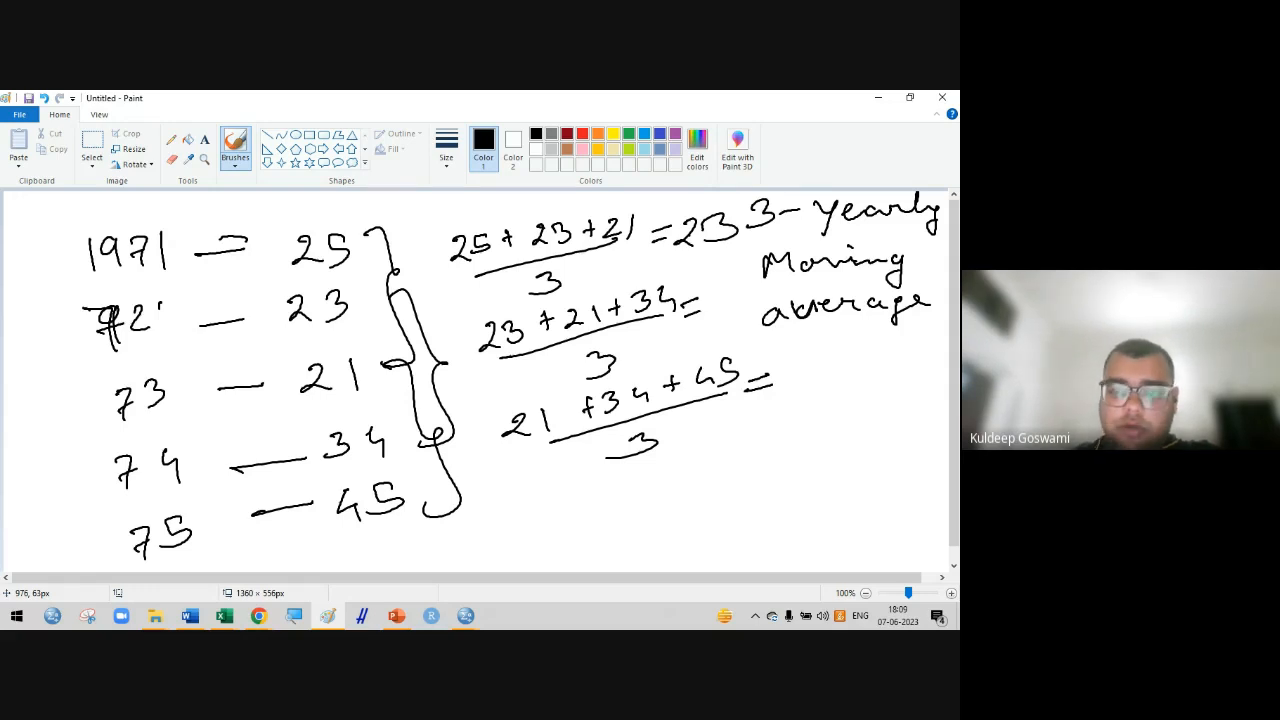
{"action": "left_click_drag", "start_coordinate": [713, 296], "coordinate": [728, 311]}
{"action": "left_click_drag", "start_coordinate": [742, 285], "coordinate": [735, 305]}
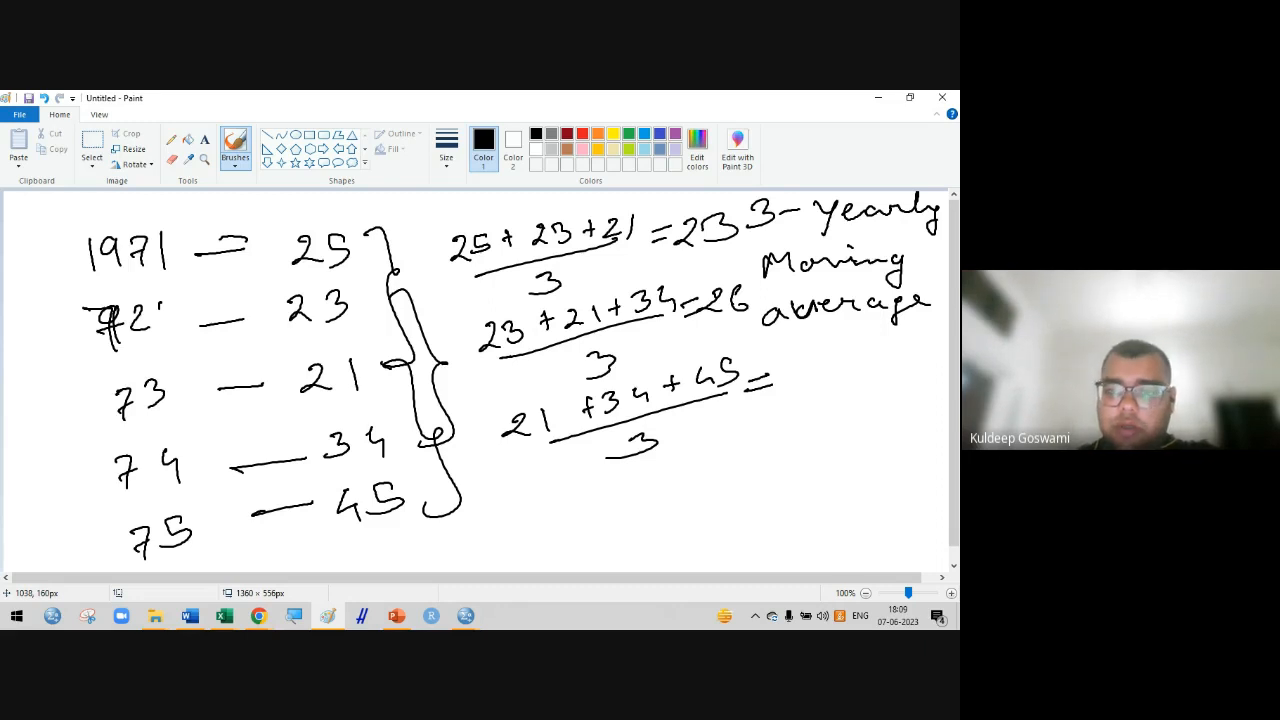
{"action": "mouse_move", "coordinate": [786, 362]}
{"action": "left_mouse_down"}
{"action": "mouse_move", "coordinate": [806, 383]}
{"action": "mouse_move", "coordinate": [868, 374]}
{"action": "left_mouse_up"}
{"action": "left_click", "coordinate": [849, 364]}
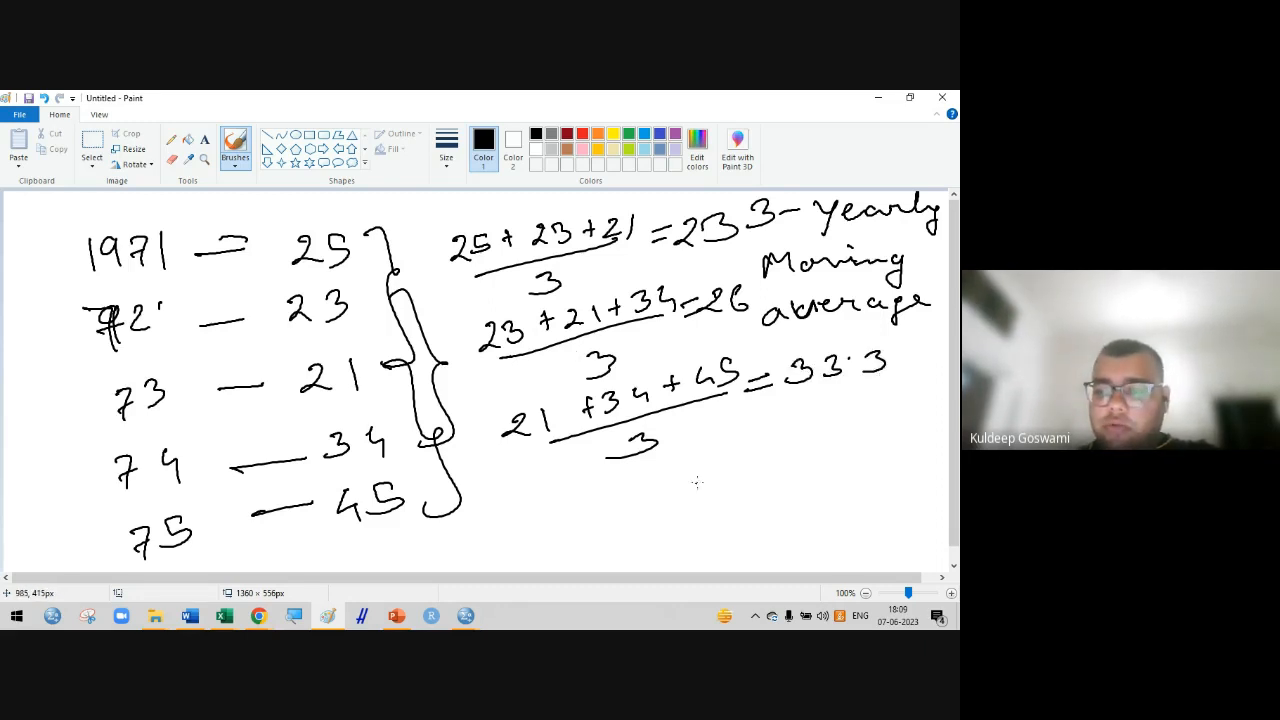
Draw a pair of graph axes below the results, labelling the horizontal axis "time" and the vertical axis "fy"
{"action": "mouse_move", "coordinate": [721, 421]}
{"action": "left_mouse_down"}
{"action": "mouse_move", "coordinate": [723, 541]}
{"action": "mouse_move", "coordinate": [764, 508]}
{"action": "mouse_move", "coordinate": [945, 501]}
{"action": "left_mouse_up"}
{"action": "mouse_move", "coordinate": [812, 526]}
{"action": "left_mouse_down"}
{"action": "mouse_move", "coordinate": [807, 551]}
{"action": "mouse_move", "coordinate": [816, 536]}
{"action": "mouse_move", "coordinate": [916, 550]}
{"action": "left_mouse_up"}
{"action": "left_click", "coordinate": [839, 532]}
{"action": "left_click_drag", "start_coordinate": [677, 466], "coordinate": [683, 486]}
{"action": "left_click_drag", "start_coordinate": [684, 440], "coordinate": [688, 462]}
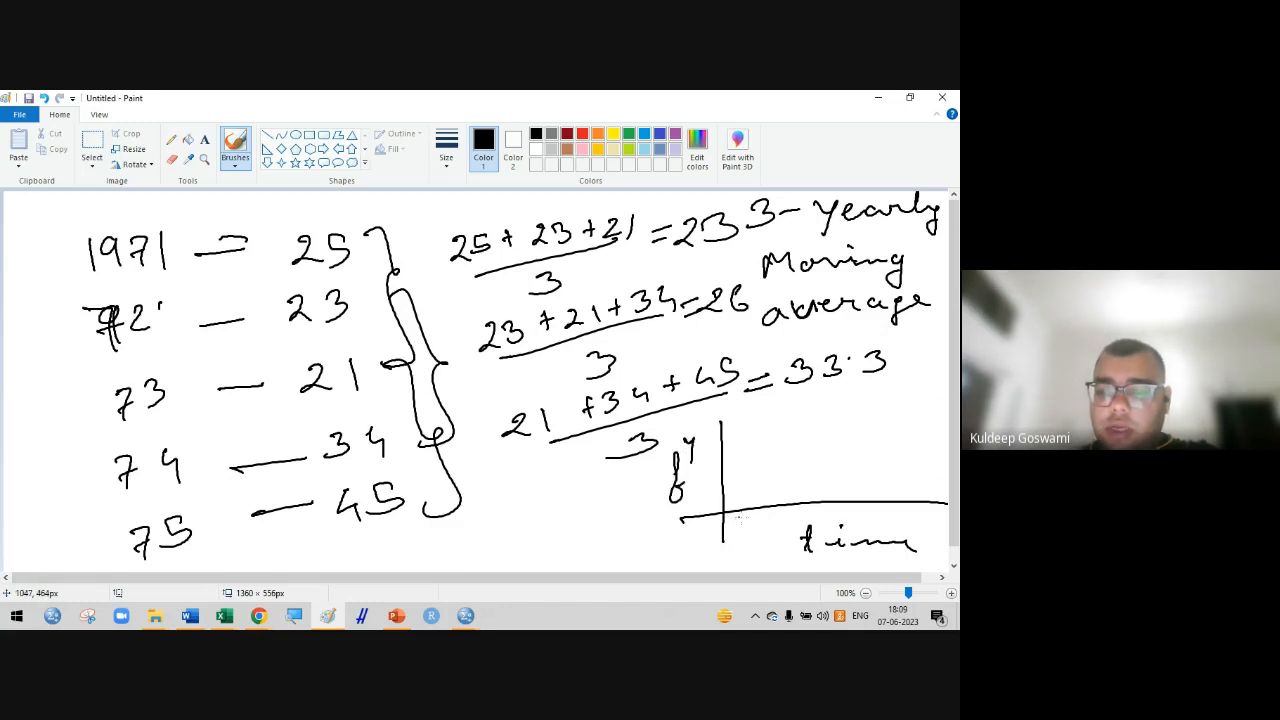
Add tick marks along the time axis and label them 71, 72, 3, 74 and 75
{"action": "left_click_drag", "start_coordinate": [753, 505], "coordinate": [748, 537]}
{"action": "mouse_move", "coordinate": [759, 520]}
{"action": "left_mouse_down"}
{"action": "mouse_move", "coordinate": [760, 532]}
{"action": "mouse_move", "coordinate": [795, 511]}
{"action": "mouse_move", "coordinate": [792, 533]}
{"action": "mouse_move", "coordinate": [812, 528]}
{"action": "left_mouse_up"}
{"action": "left_click_drag", "start_coordinate": [835, 493], "coordinate": [835, 508]}
{"action": "mouse_move", "coordinate": [828, 512]}
{"action": "left_mouse_down"}
{"action": "mouse_move", "coordinate": [841, 518]}
{"action": "mouse_move", "coordinate": [828, 524]}
{"action": "left_mouse_up"}
{"action": "left_click_drag", "start_coordinate": [877, 490], "coordinate": [877, 508]}
{"action": "left_click_drag", "start_coordinate": [865, 514], "coordinate": [887, 522]}
{"action": "left_click_drag", "start_coordinate": [924, 490], "coordinate": [928, 525]}
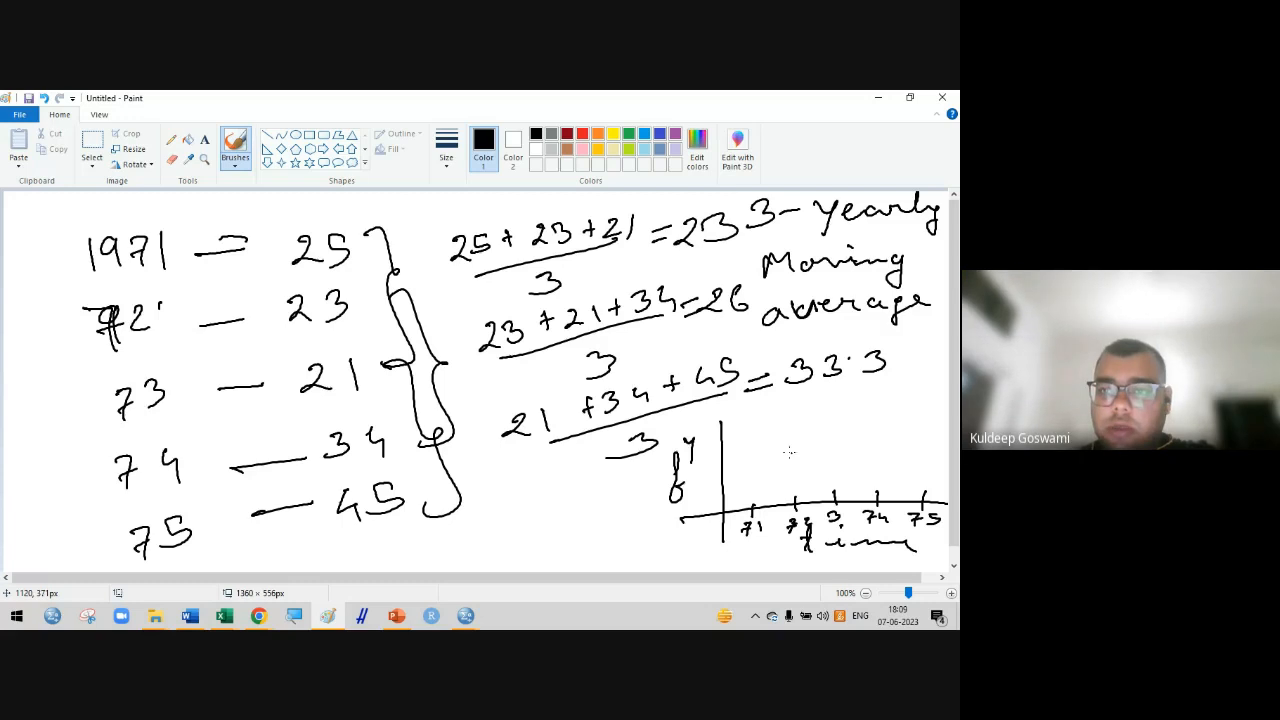
Write the first moving average, 23, on the graph above the 72 mark
{"action": "mouse_move", "coordinate": [789, 451]}
{"action": "left_mouse_down"}
{"action": "mouse_move", "coordinate": [777, 460]}
{"action": "mouse_move", "coordinate": [790, 461]}
{"action": "left_mouse_up"}
{"action": "left_click_drag", "start_coordinate": [797, 449], "coordinate": [797, 462]}
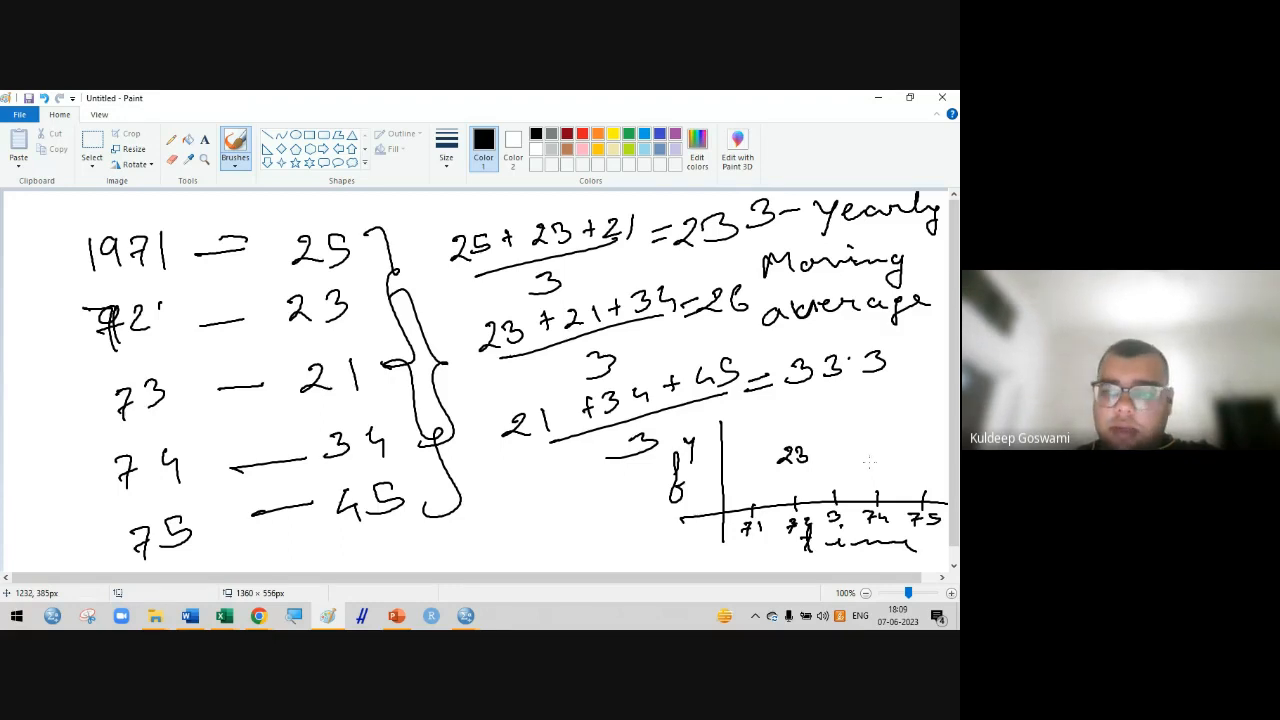
Complete the sketched chart with the 73 axis label, the moving averages 26 and 33.3, and a rising line above the plotted values
{"action": "left_click_drag", "start_coordinate": [818, 509], "coordinate": [821, 525]}
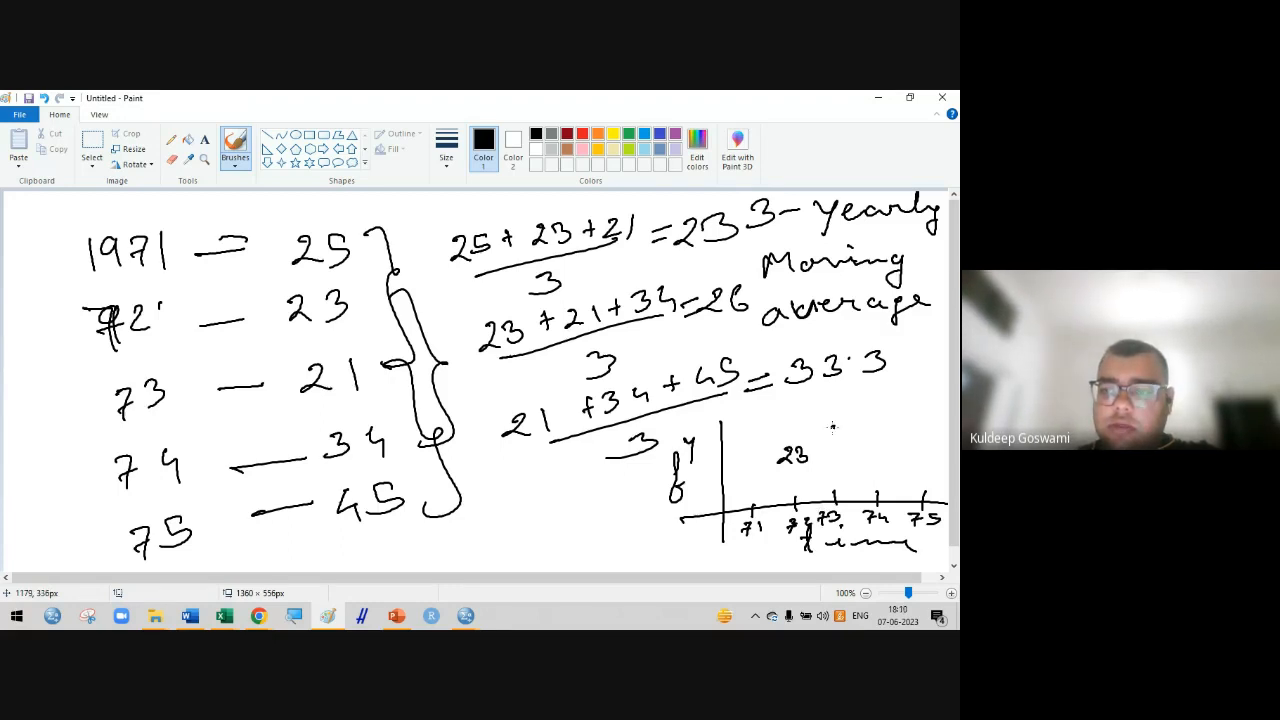
{"action": "left_click_drag", "start_coordinate": [832, 427], "coordinate": [846, 434]}
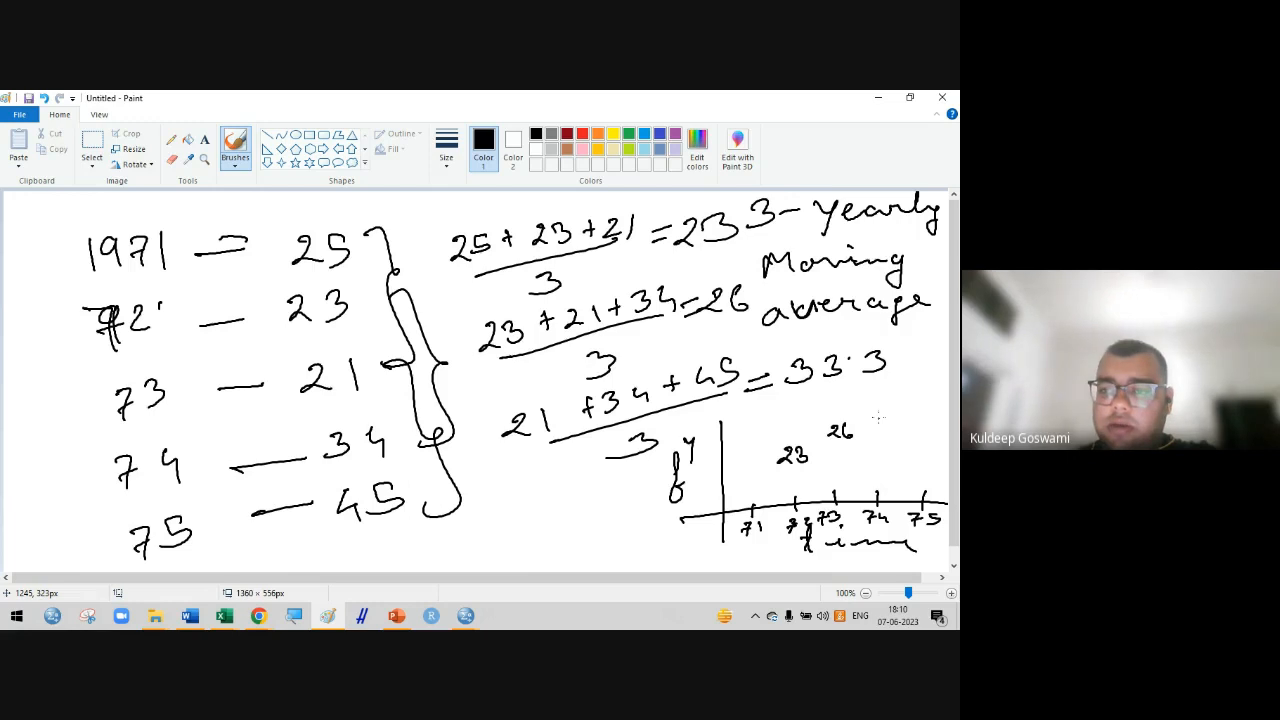
{"action": "left_click_drag", "start_coordinate": [879, 407], "coordinate": [922, 397]}
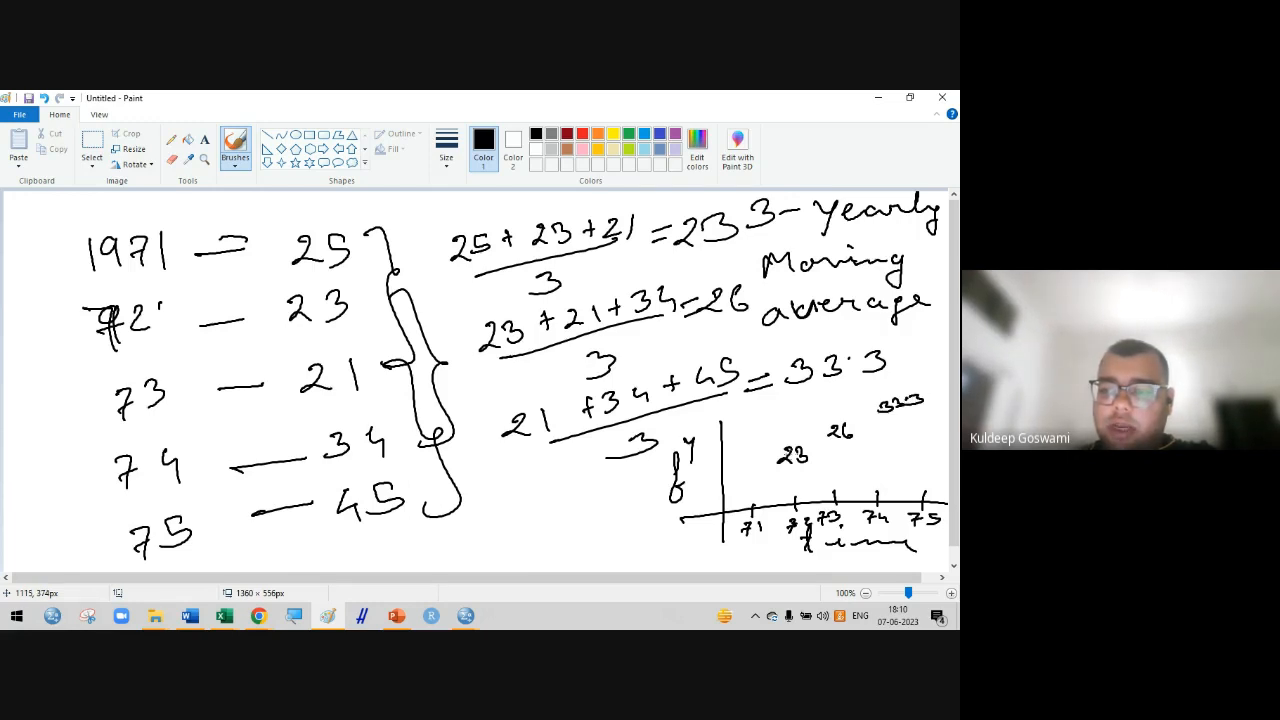
{"action": "left_click_drag", "start_coordinate": [779, 436], "coordinate": [897, 378]}
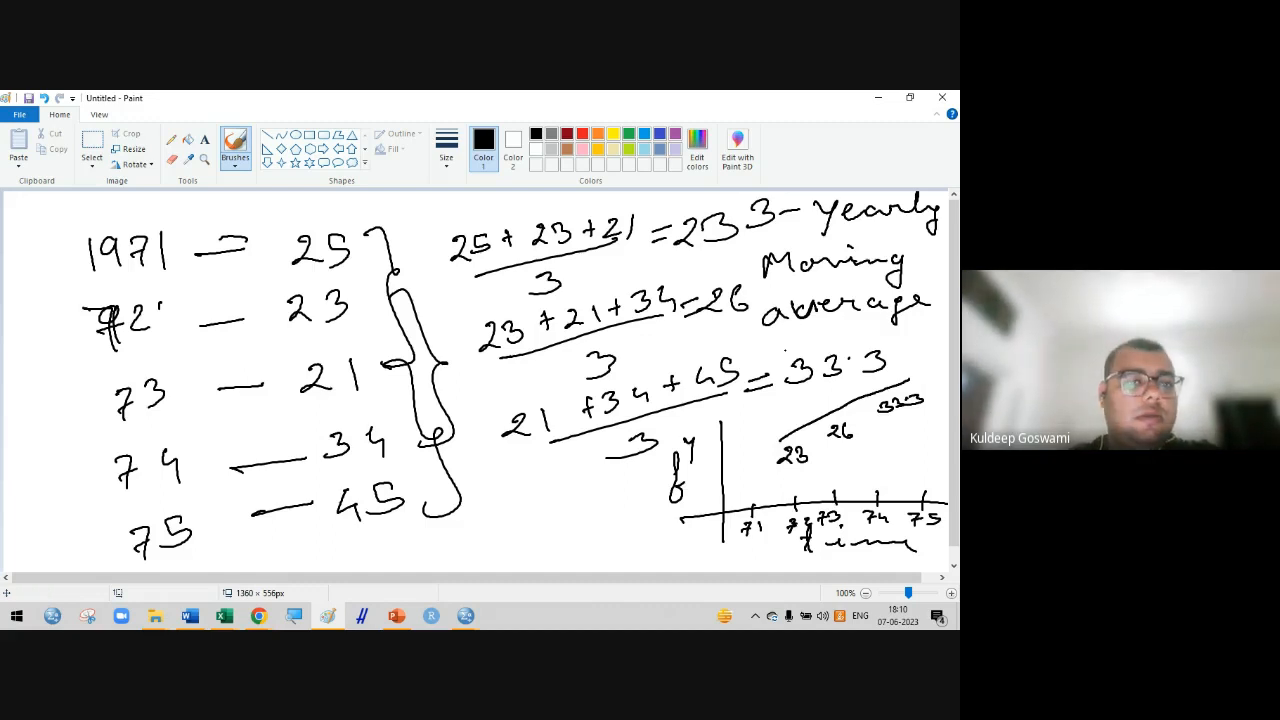
Erase the 33.3 result with the end of its calculation, and redraw the missing piece of the trend line with the Pencil
{"action": "left_click", "coordinate": [172, 158]}
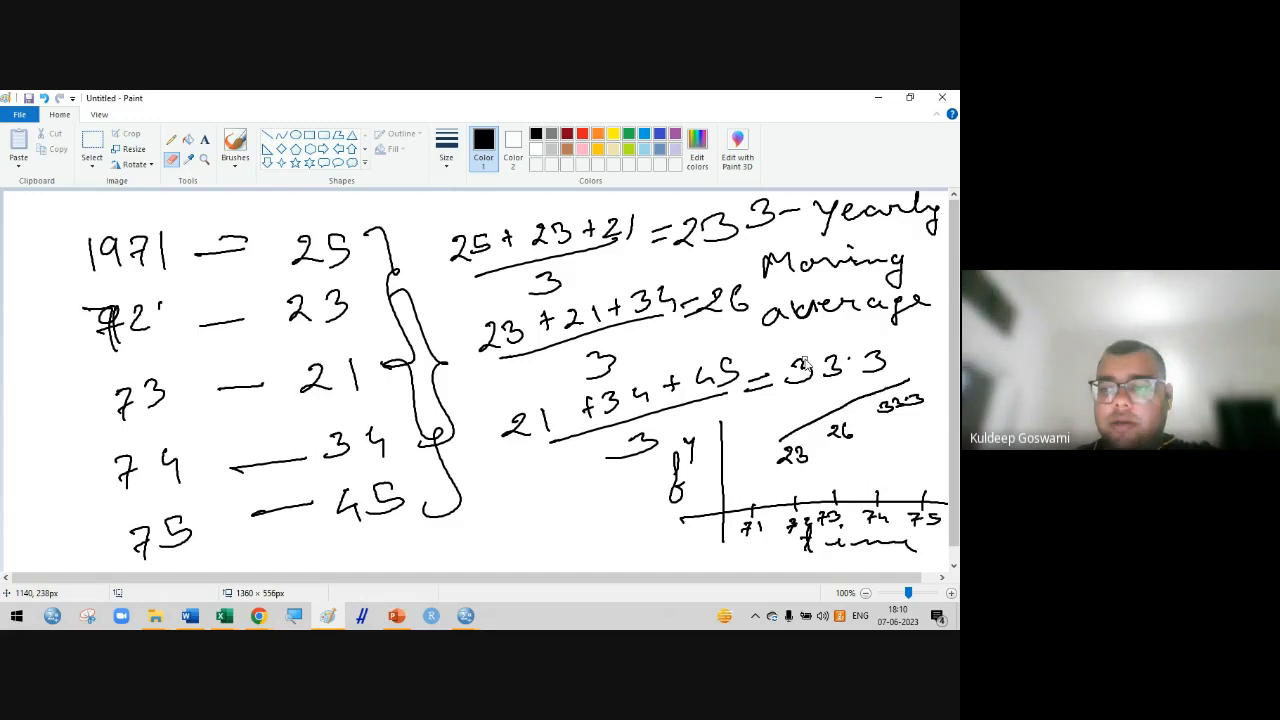
{"action": "mouse_move", "coordinate": [885, 366]}
{"action": "left_mouse_down"}
{"action": "mouse_move", "coordinate": [737, 402]}
{"action": "mouse_move", "coordinate": [915, 388]}
{"action": "mouse_move", "coordinate": [743, 320]}
{"action": "mouse_move", "coordinate": [812, 378]}
{"action": "mouse_move", "coordinate": [853, 373]}
{"action": "mouse_move", "coordinate": [724, 367]}
{"action": "left_mouse_up"}
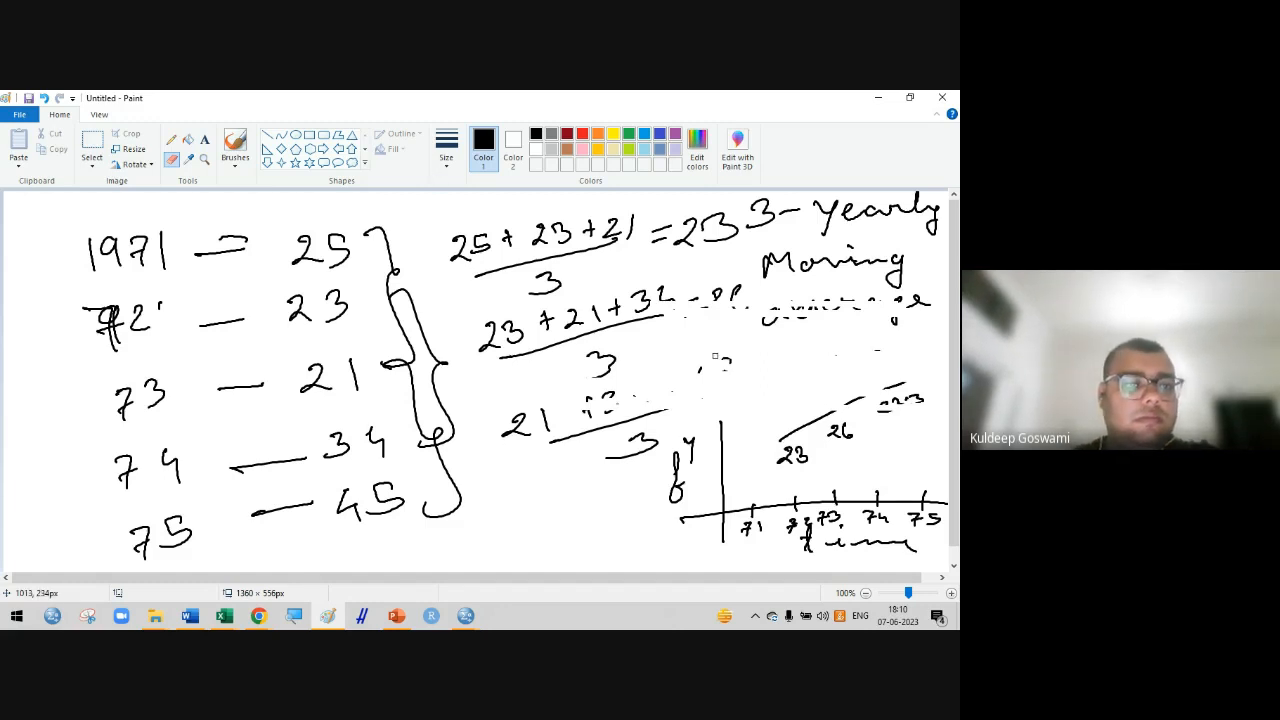
{"action": "left_click", "coordinate": [176, 141]}
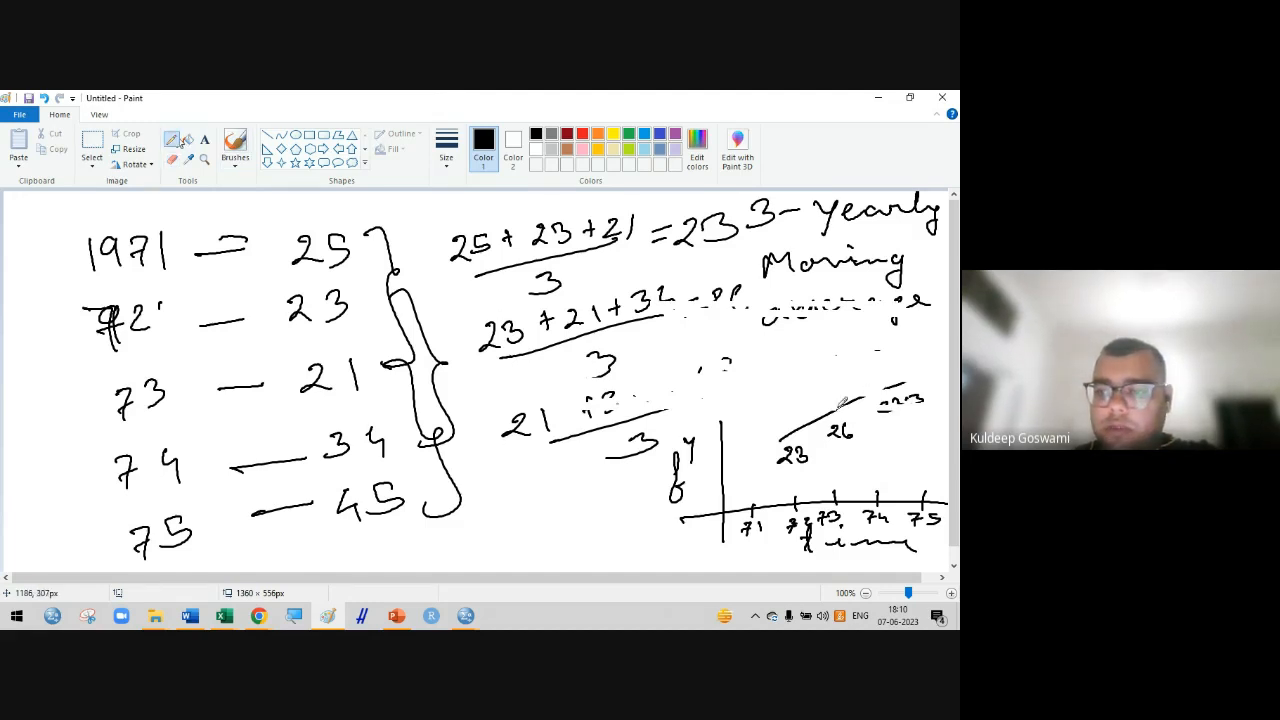
{"action": "mouse_move", "coordinate": [838, 407]}
{"action": "left_mouse_down"}
{"action": "mouse_move", "coordinate": [884, 388]}
{"action": "mouse_move", "coordinate": [852, 402]}
{"action": "left_mouse_up"}
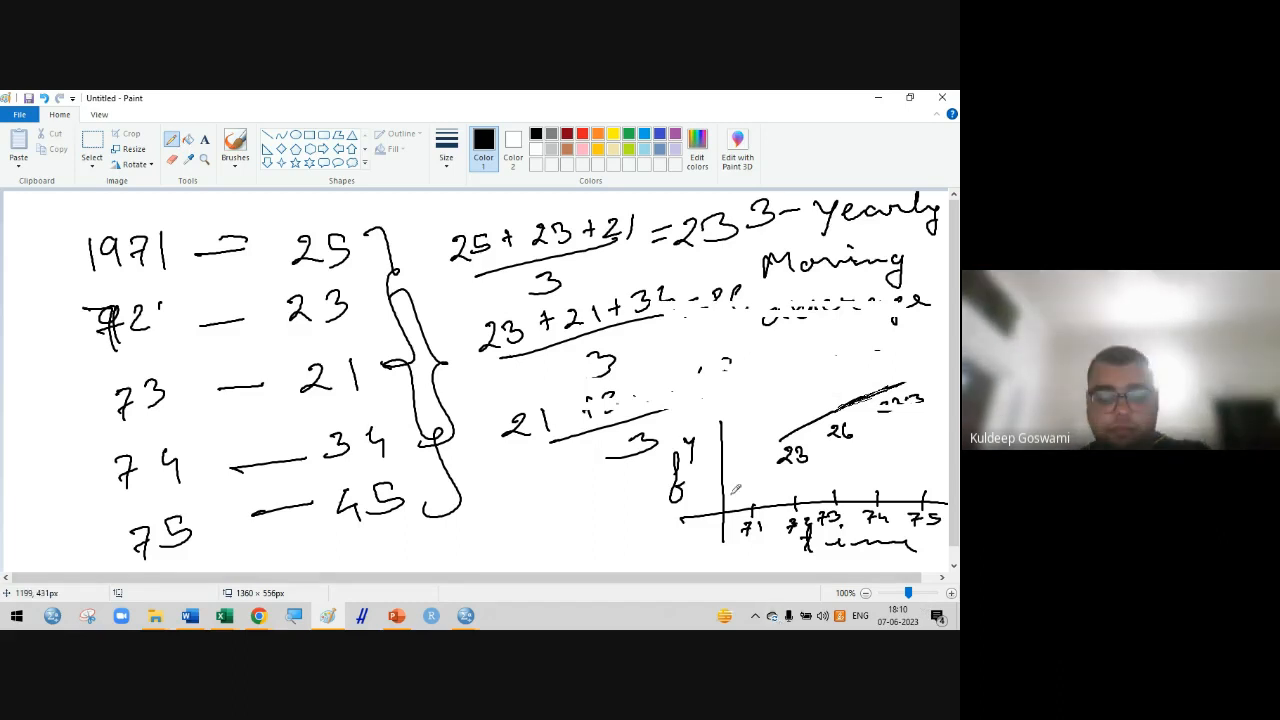
Switch to the SPSS Output2 viewer and open the rainfall Seasonal Factors table in its own pivot table window
{"action": "left_click", "coordinate": [465, 616]}
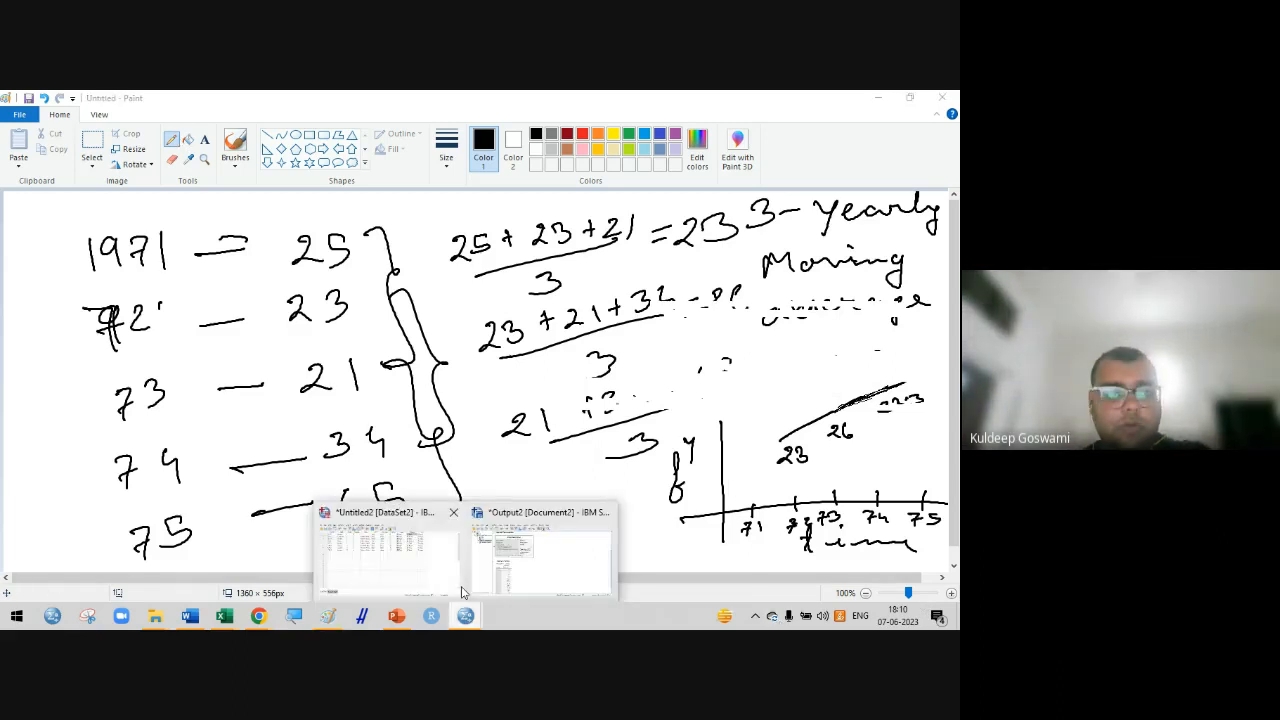
{"action": "left_click", "coordinate": [505, 555]}
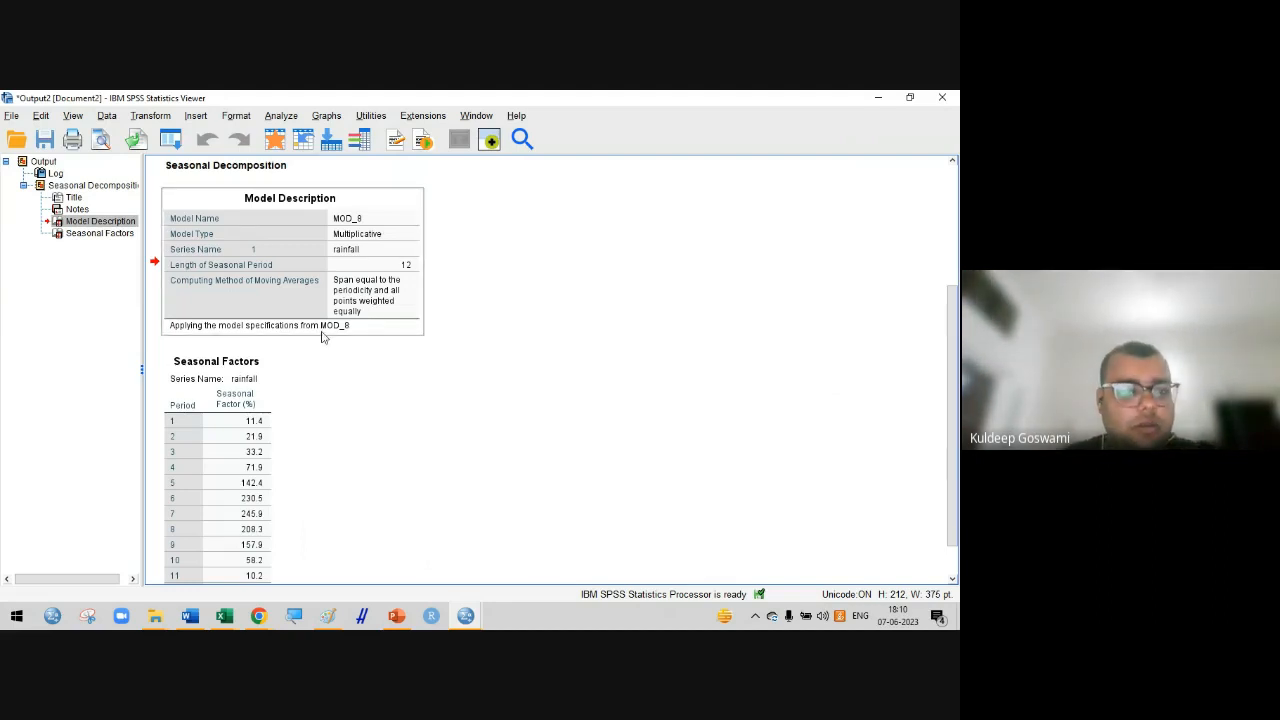
{"action": "scroll", "coordinate": [322, 337], "scroll_direction": "down", "scroll_amount": 1}
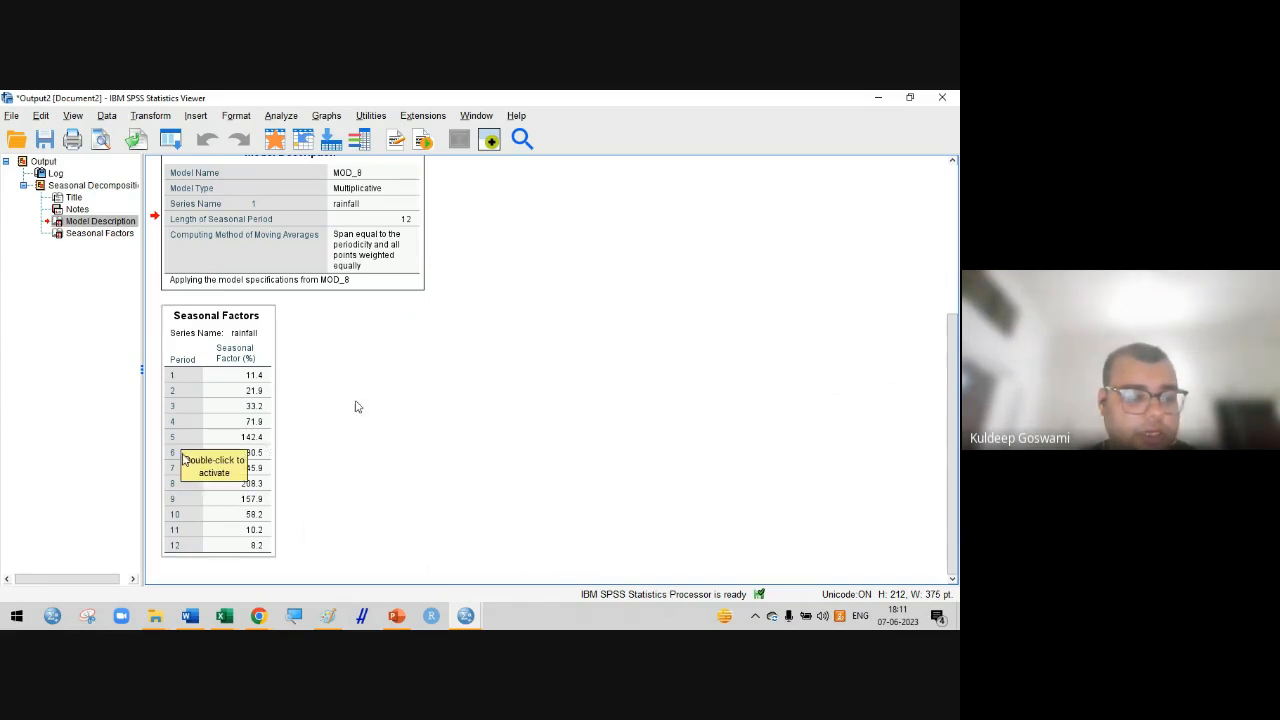
{"action": "left_click", "coordinate": [173, 377]}
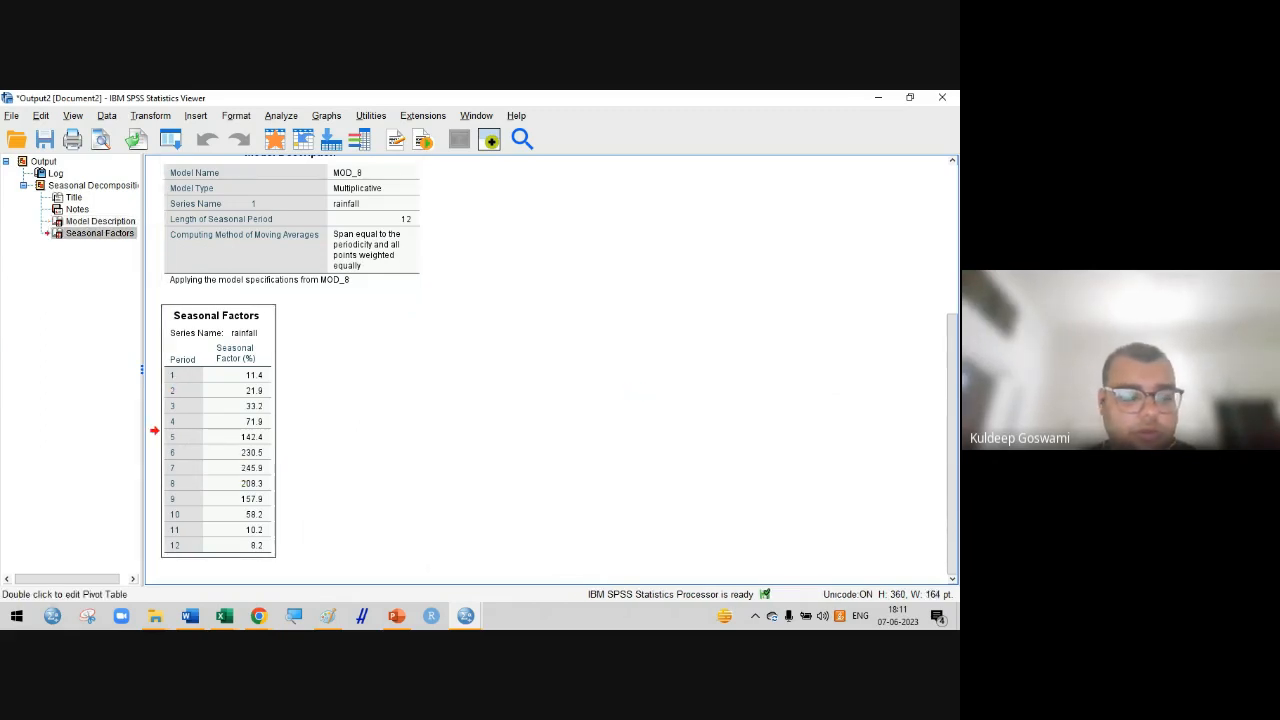
{"action": "left_click", "coordinate": [663, 228]}
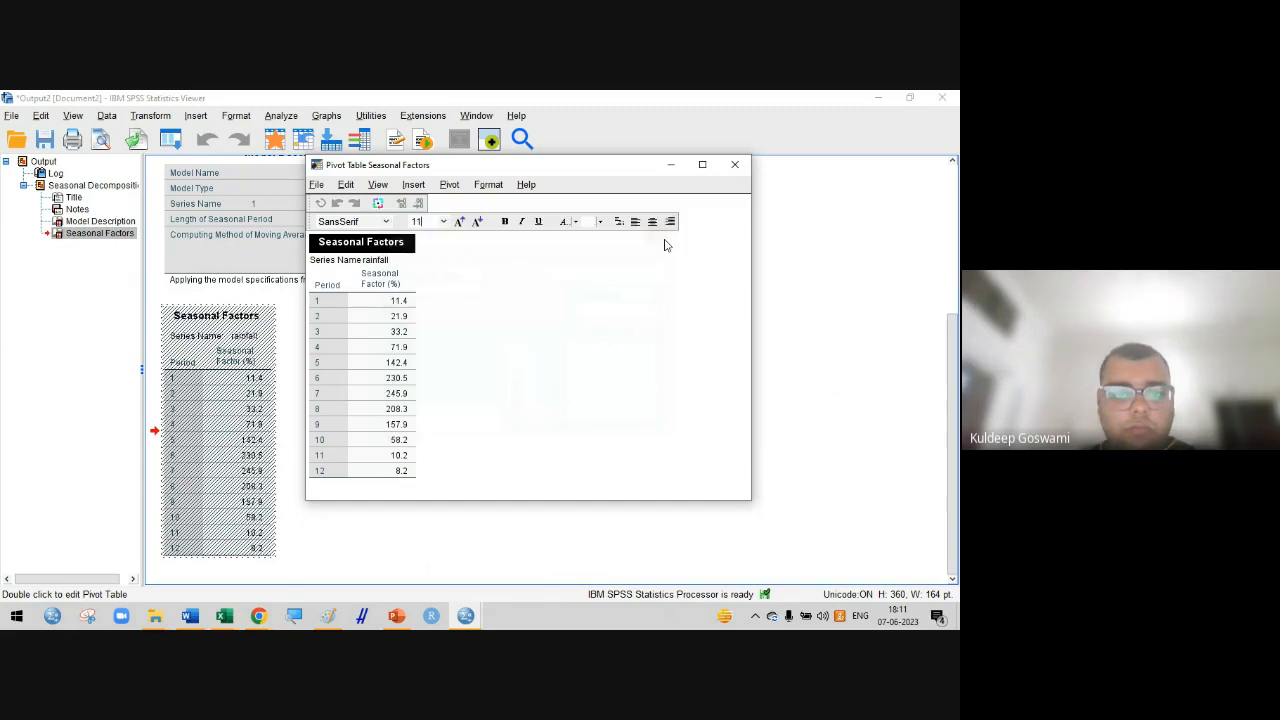
Examine the rainfall seasonal factors for periods 5 to 12 one by one
{"action": "left_click", "coordinate": [312, 375]}
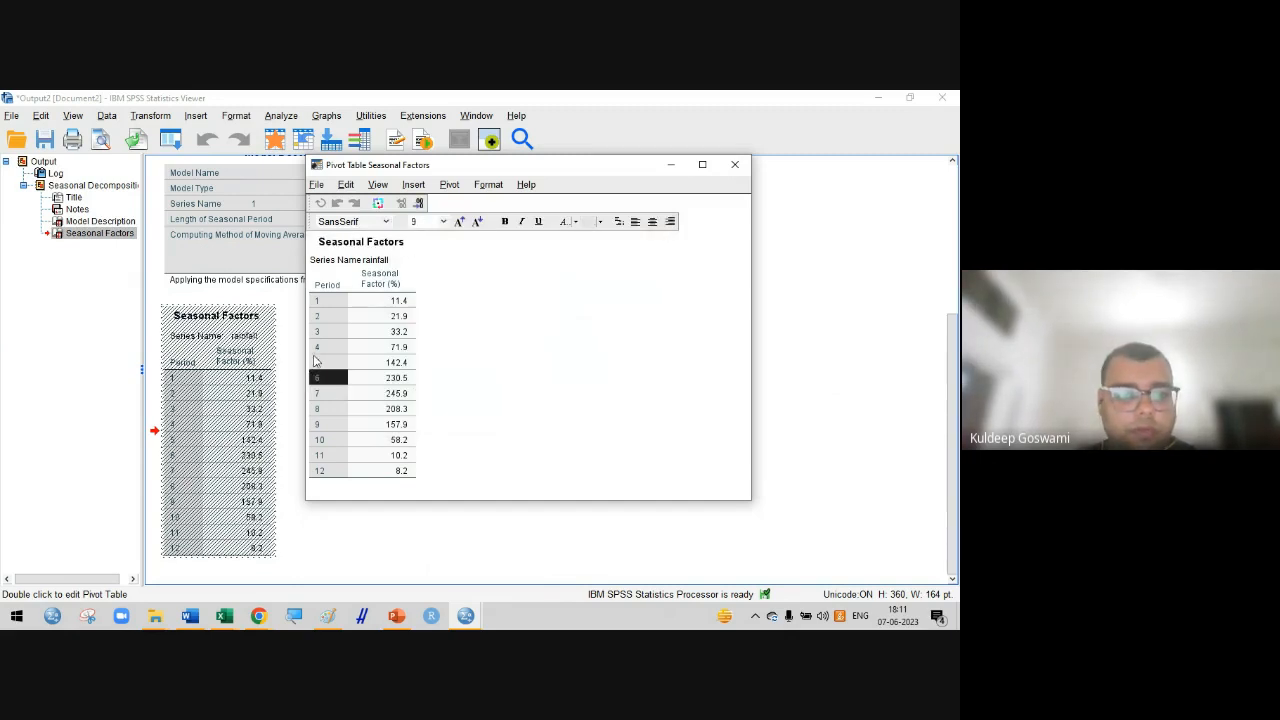
{"action": "left_click", "coordinate": [318, 363]}
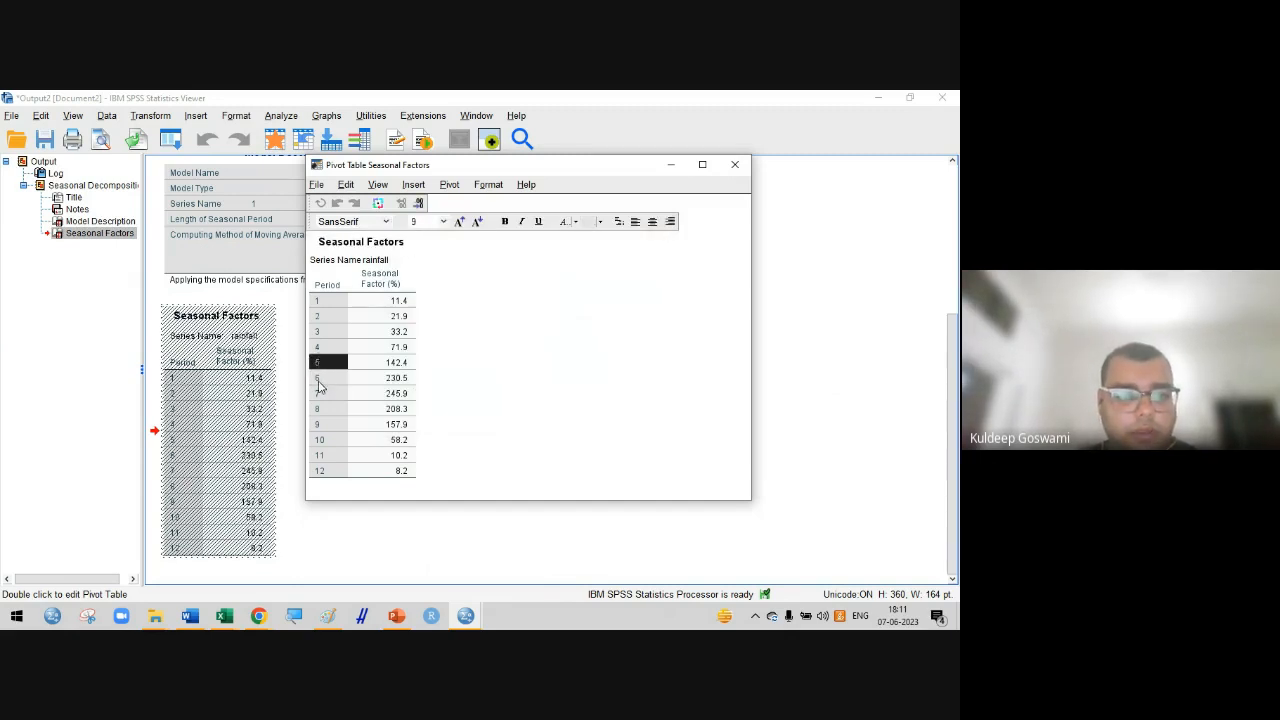
{"action": "left_click", "coordinate": [318, 378]}
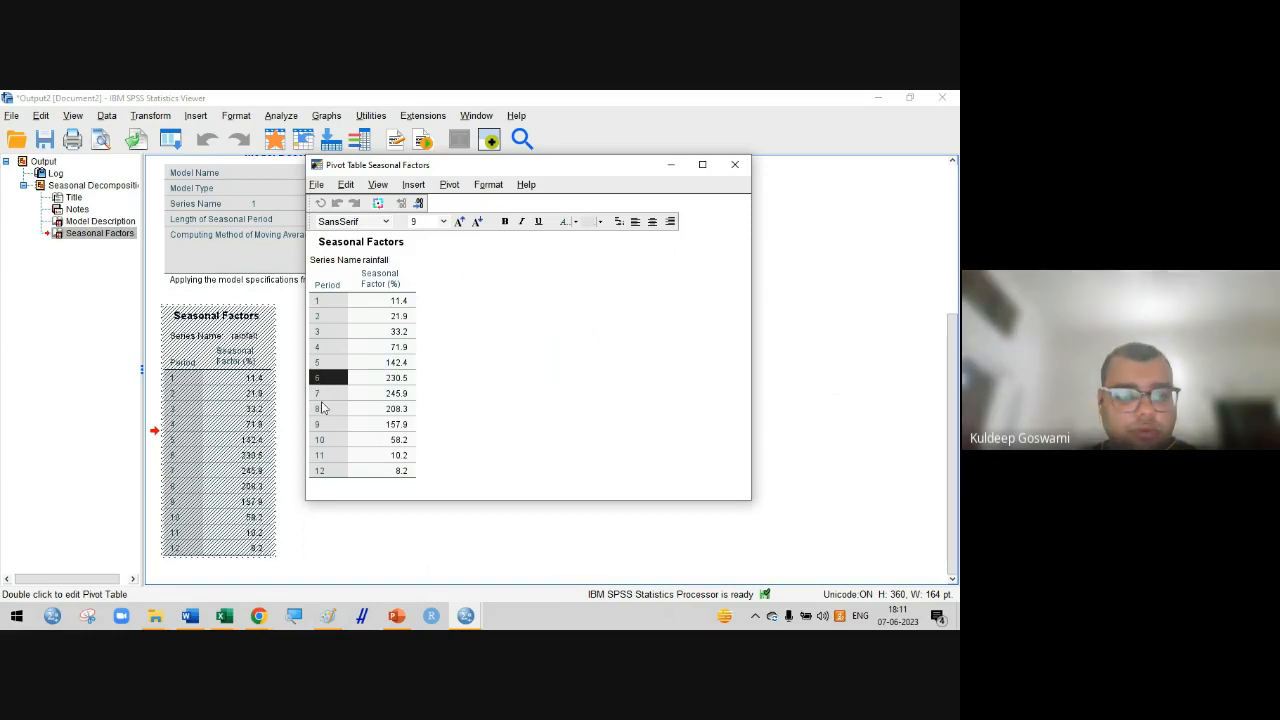
{"action": "left_click", "coordinate": [321, 397]}
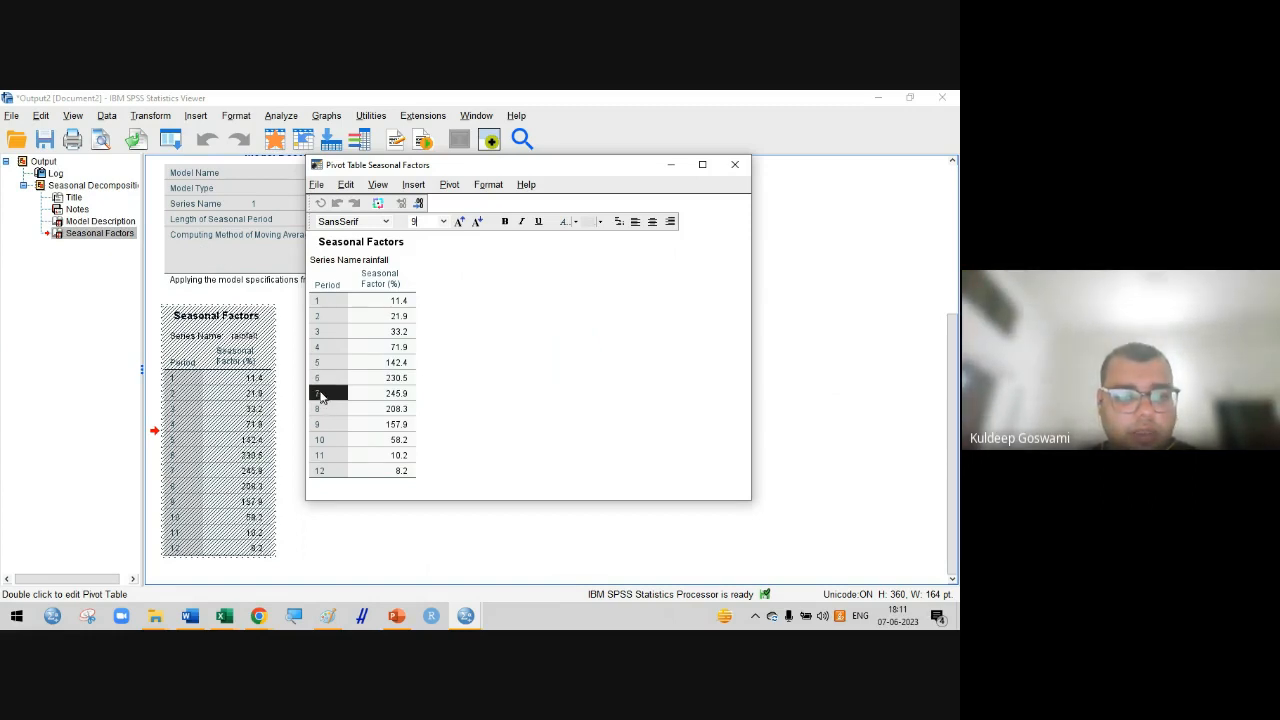
{"action": "left_click", "coordinate": [322, 410]}
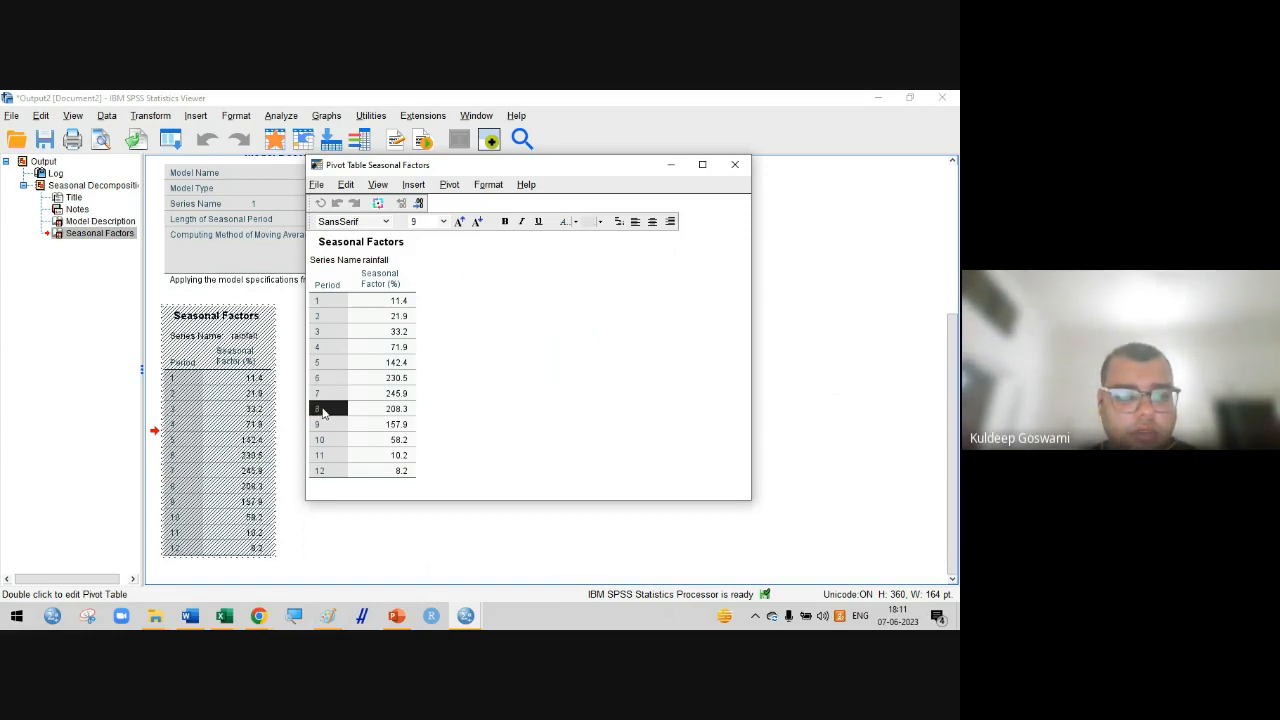
{"action": "left_click", "coordinate": [323, 426]}
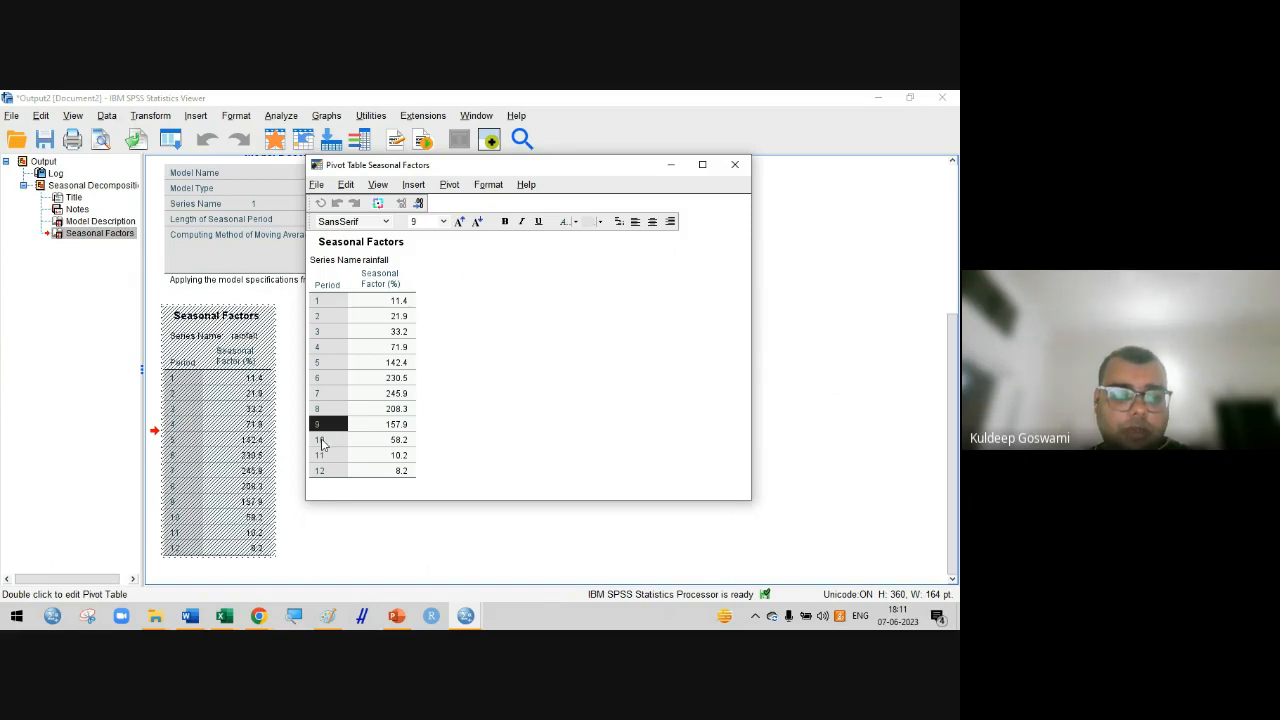
{"action": "left_click", "coordinate": [321, 441]}
{"action": "left_click", "coordinate": [325, 456]}
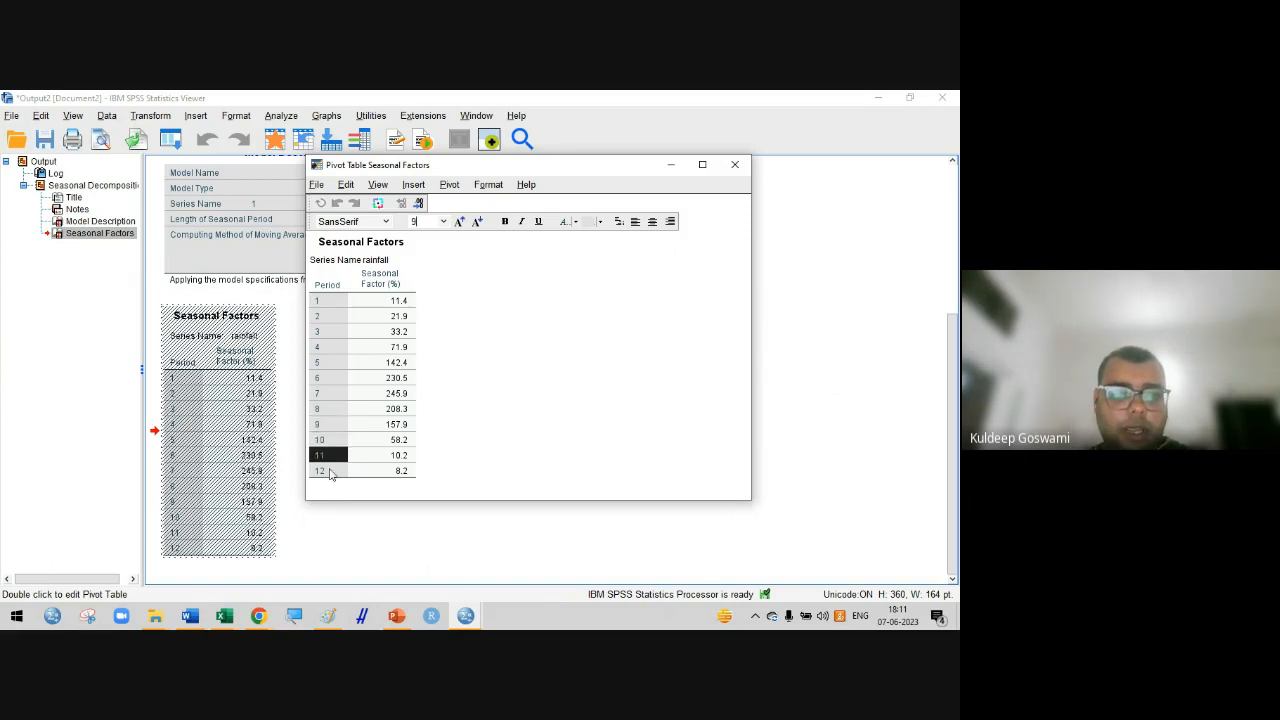
{"action": "left_click", "coordinate": [331, 472]}
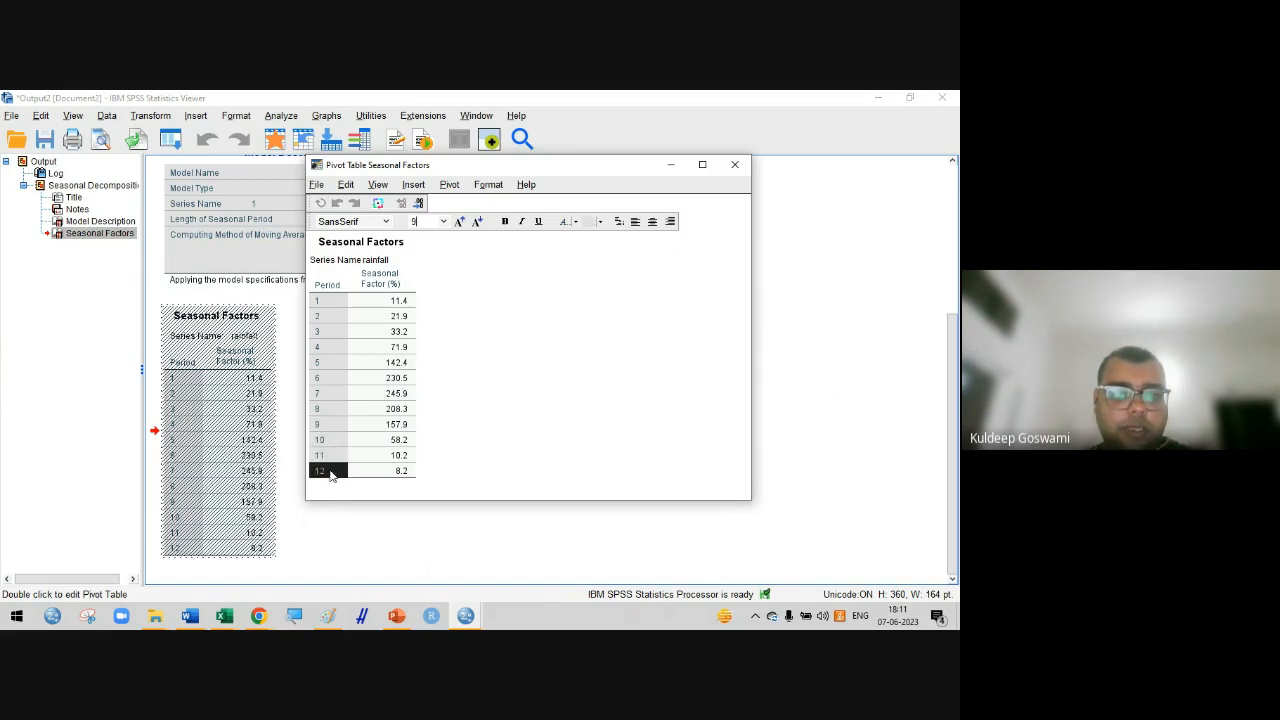
Compare the seasonal factors of periods 1 to 4 with those of periods 10 to 12, and close the pivot table window
{"action": "left_click", "coordinate": [321, 333]}
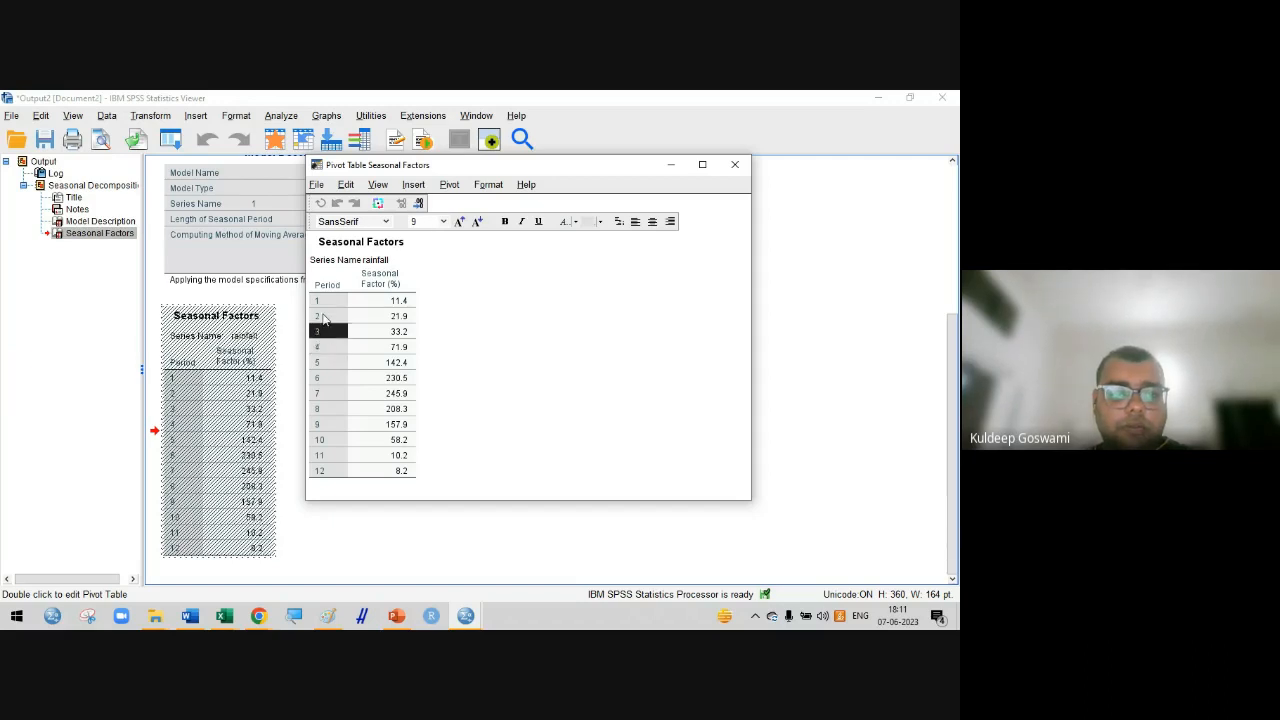
{"action": "left_click", "coordinate": [324, 317]}
{"action": "left_click", "coordinate": [325, 304]}
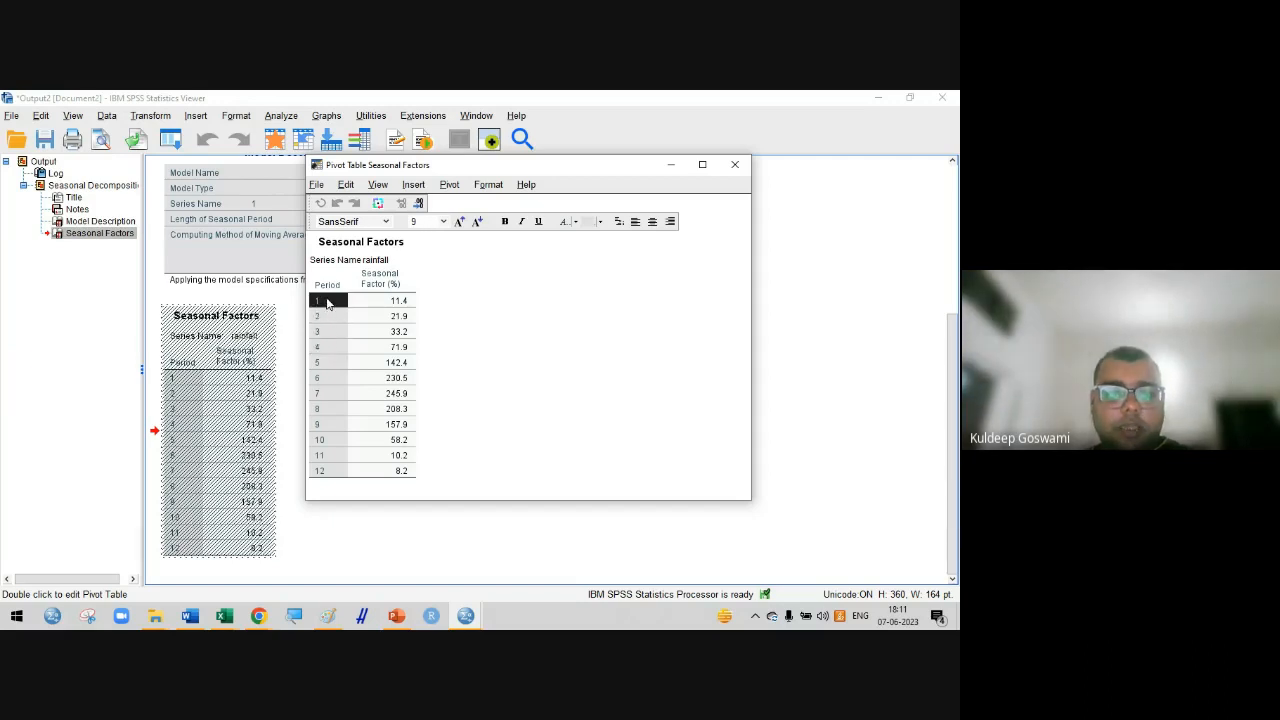
{"action": "left_click_drag", "start_coordinate": [326, 304], "coordinate": [332, 303]}
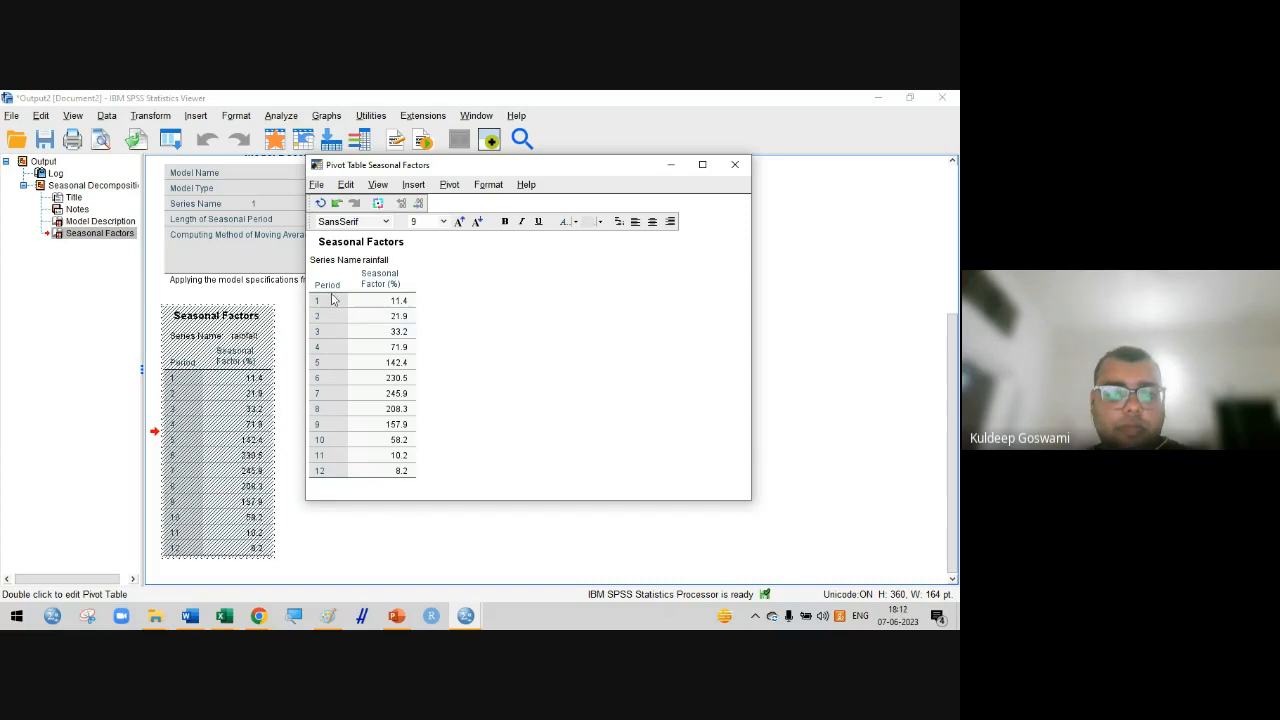
{"action": "left_click", "coordinate": [326, 318]}
{"action": "left_click", "coordinate": [330, 345]}
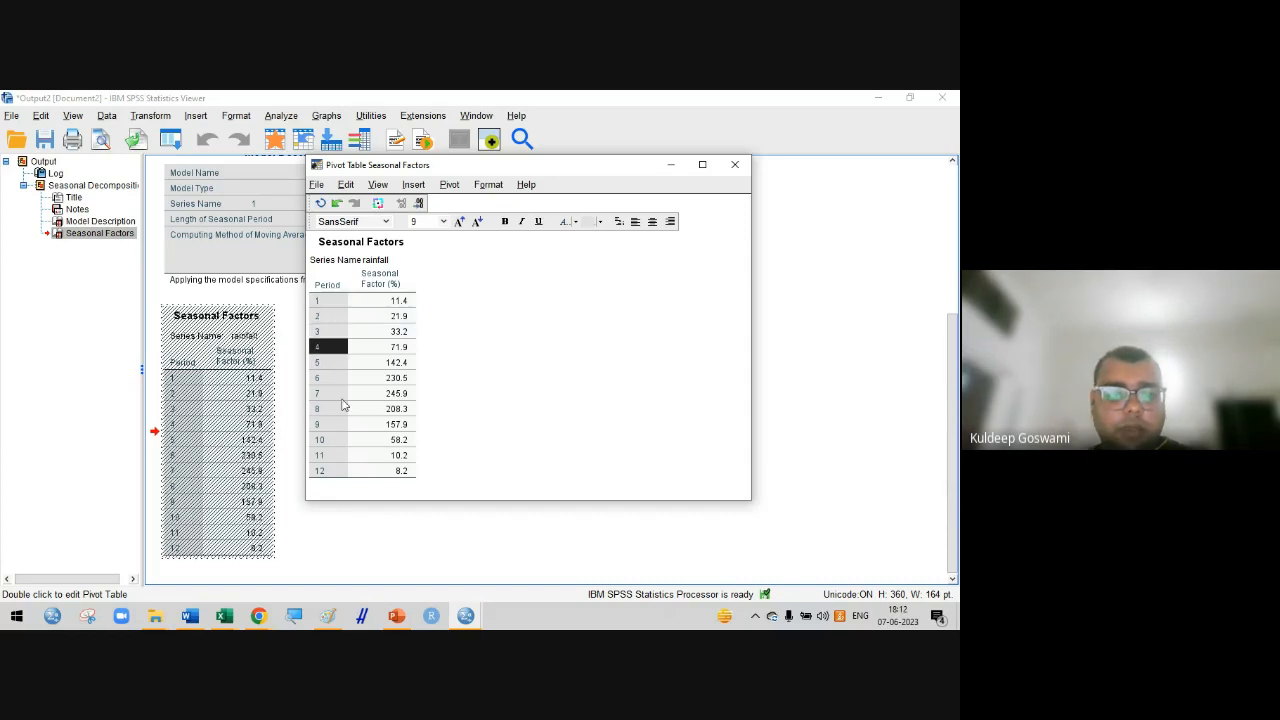
{"action": "left_click", "coordinate": [324, 442]}
{"action": "left_click", "coordinate": [326, 456]}
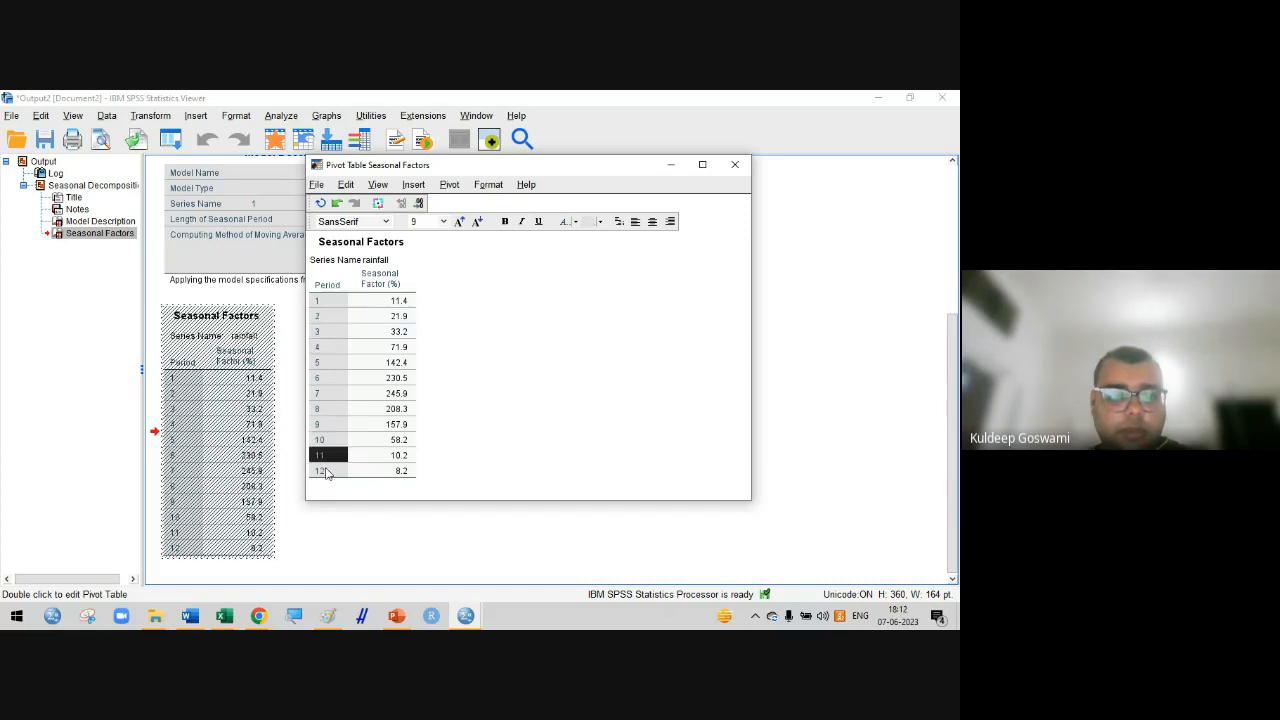
{"action": "left_click", "coordinate": [325, 471]}
{"action": "left_click", "coordinate": [330, 328]}
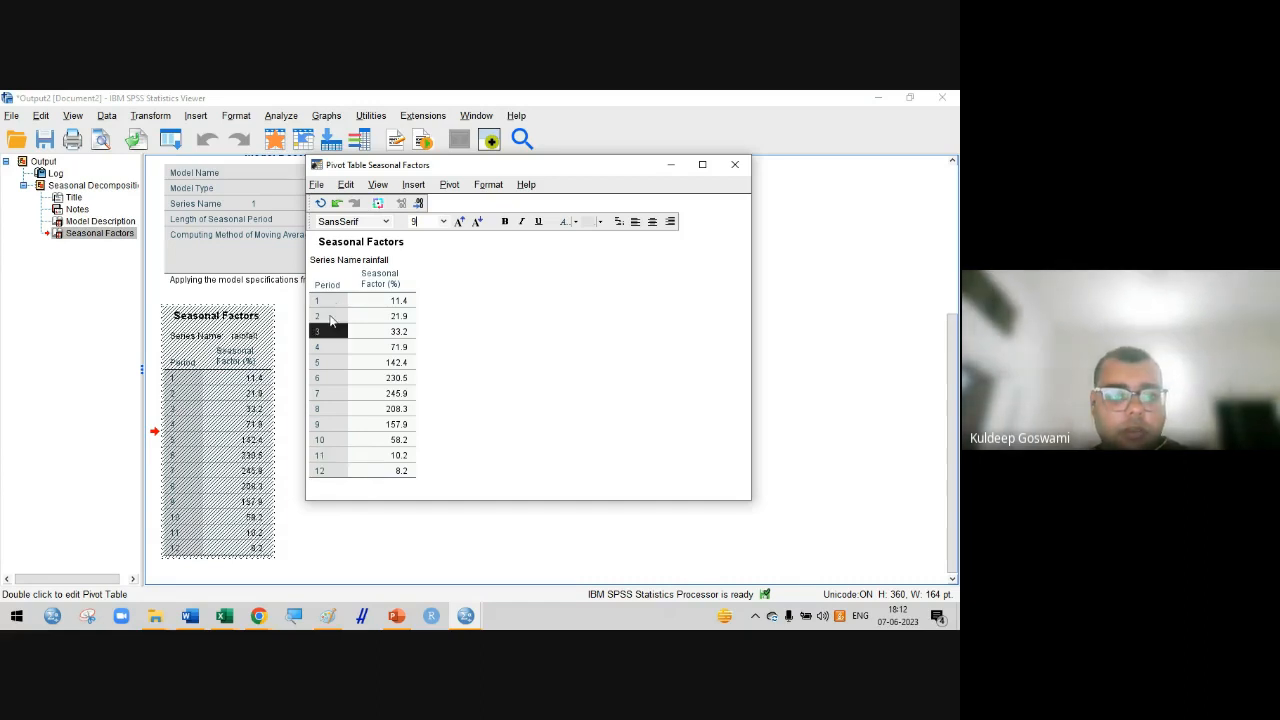
{"action": "left_click", "coordinate": [331, 347]}
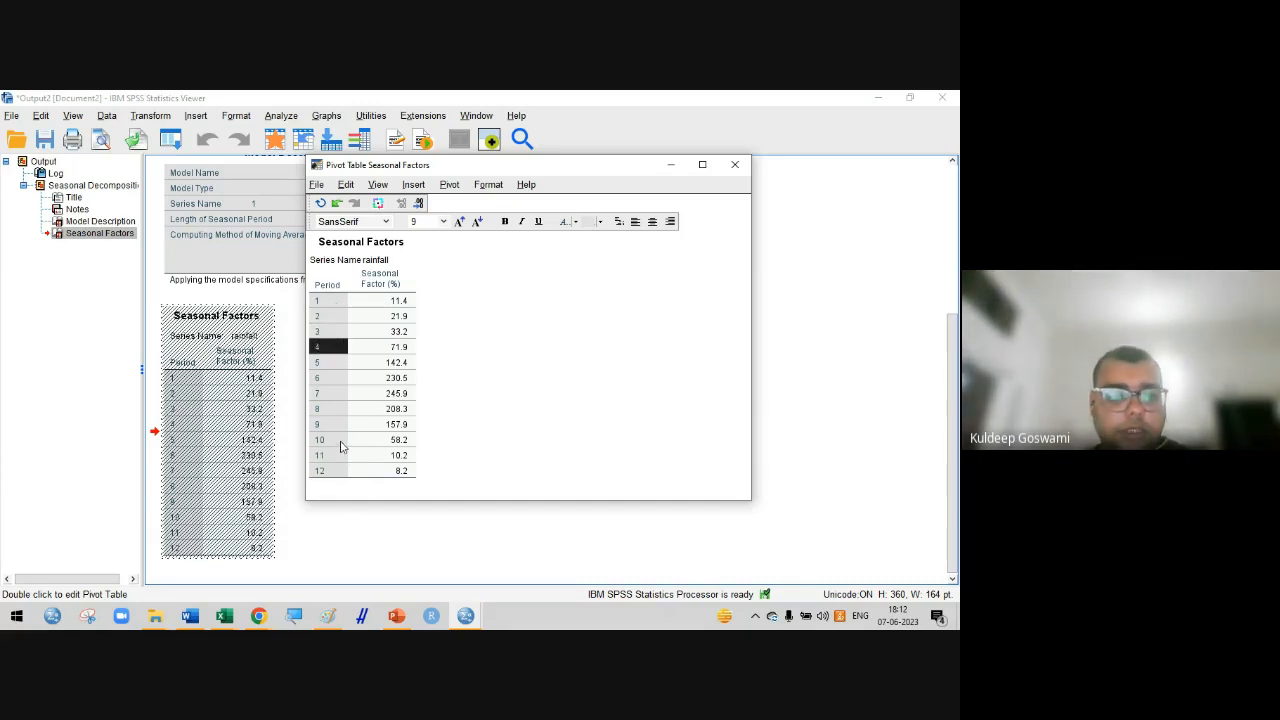
{"action": "left_click", "coordinate": [340, 455]}
{"action": "left_click", "coordinate": [340, 471]}
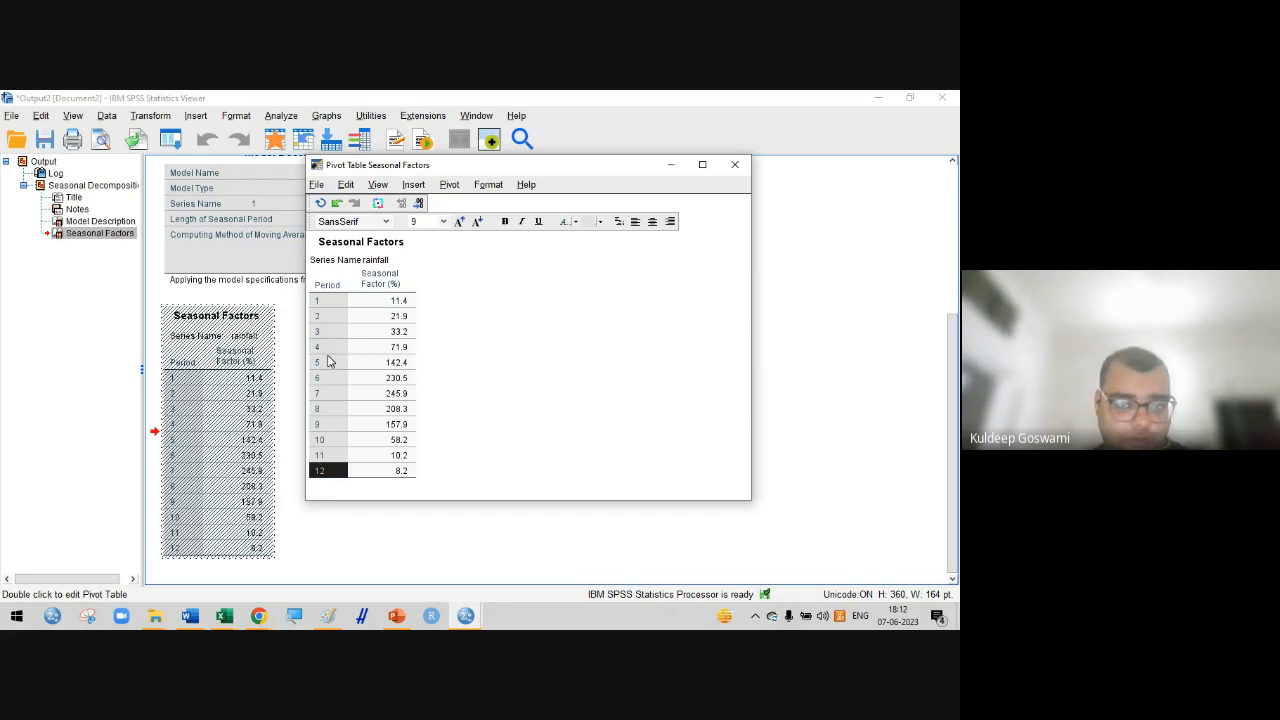
{"action": "left_click", "coordinate": [733, 166]}
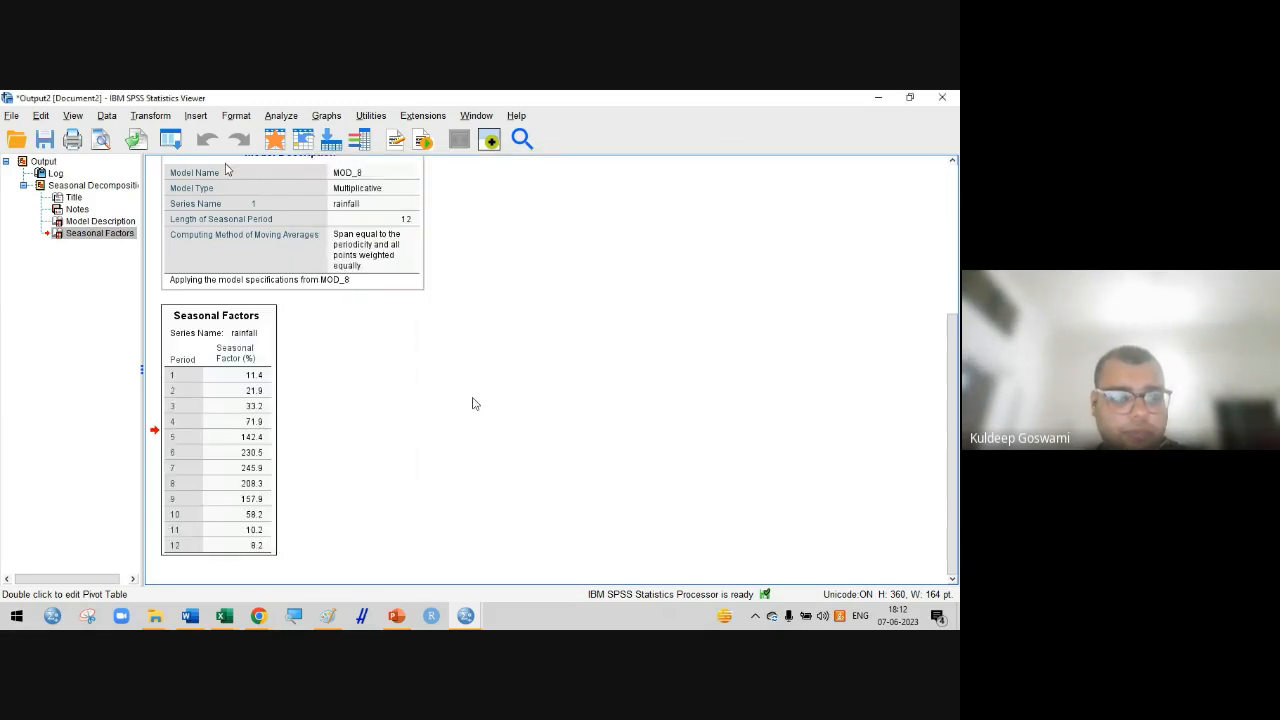
Return to the Untitled2 dataset, review the Seasonal Decomposition settings for rainfall, and close the dialog without running it
{"action": "left_click", "coordinate": [471, 615]}
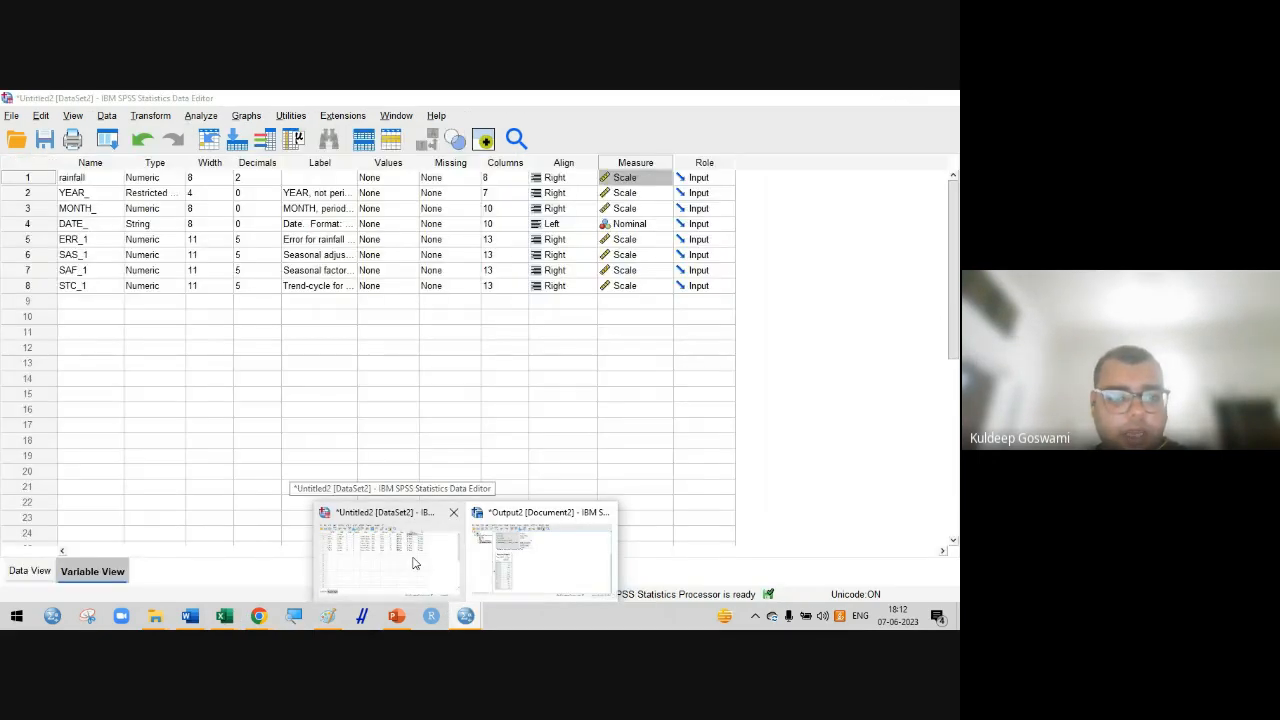
{"action": "left_click", "coordinate": [415, 563]}
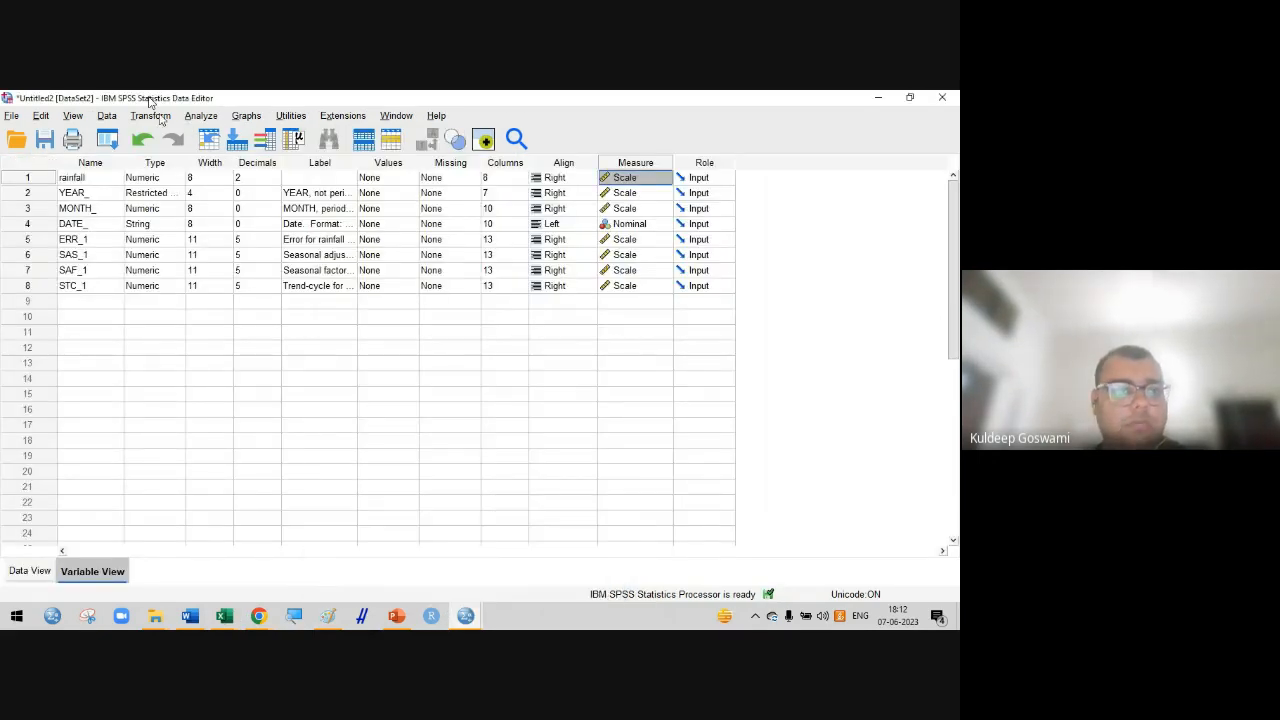
{"action": "left_click", "coordinate": [200, 115]}
{"action": "mouse_move", "coordinate": [237, 439]}
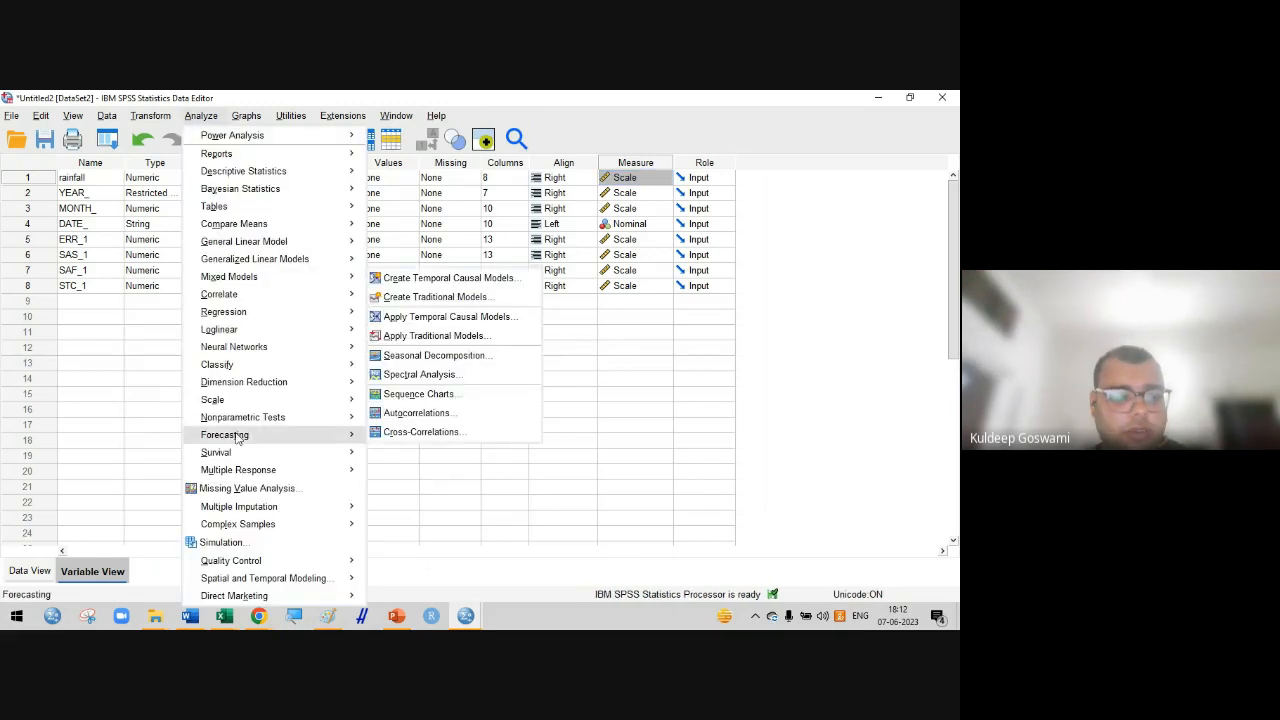
{"action": "left_click", "coordinate": [403, 362]}
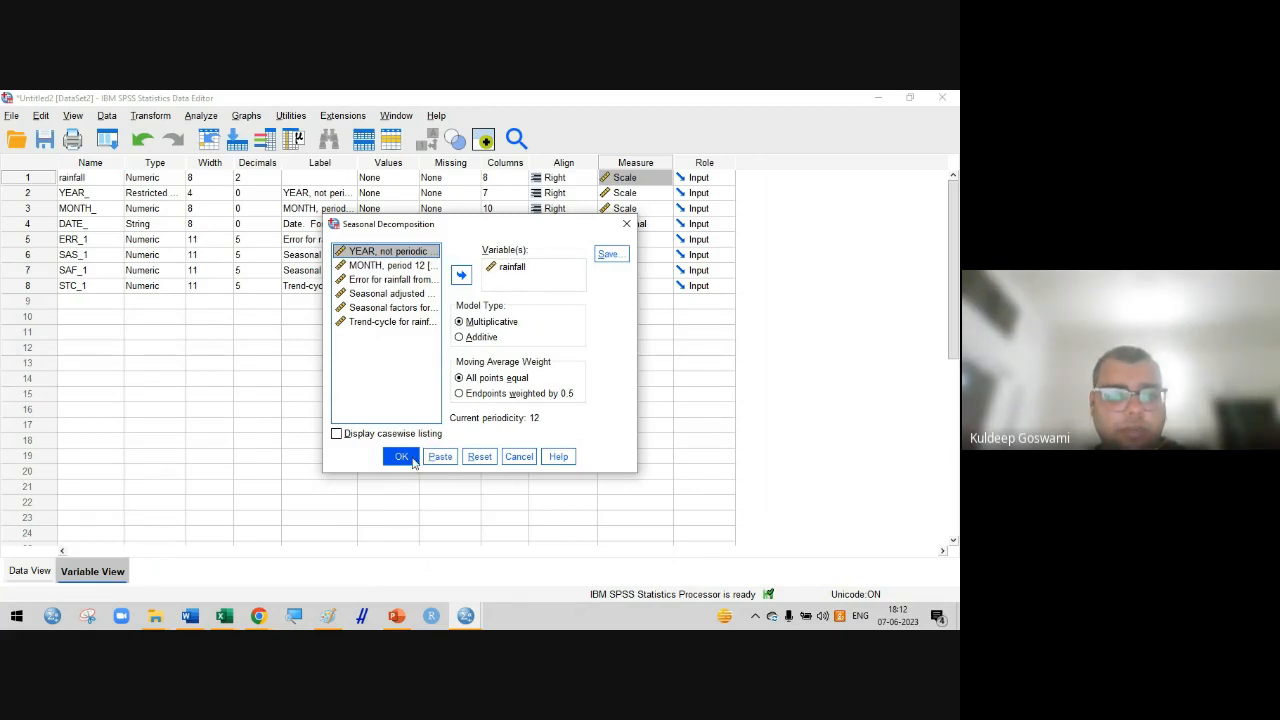
{"action": "left_click", "coordinate": [413, 461]}
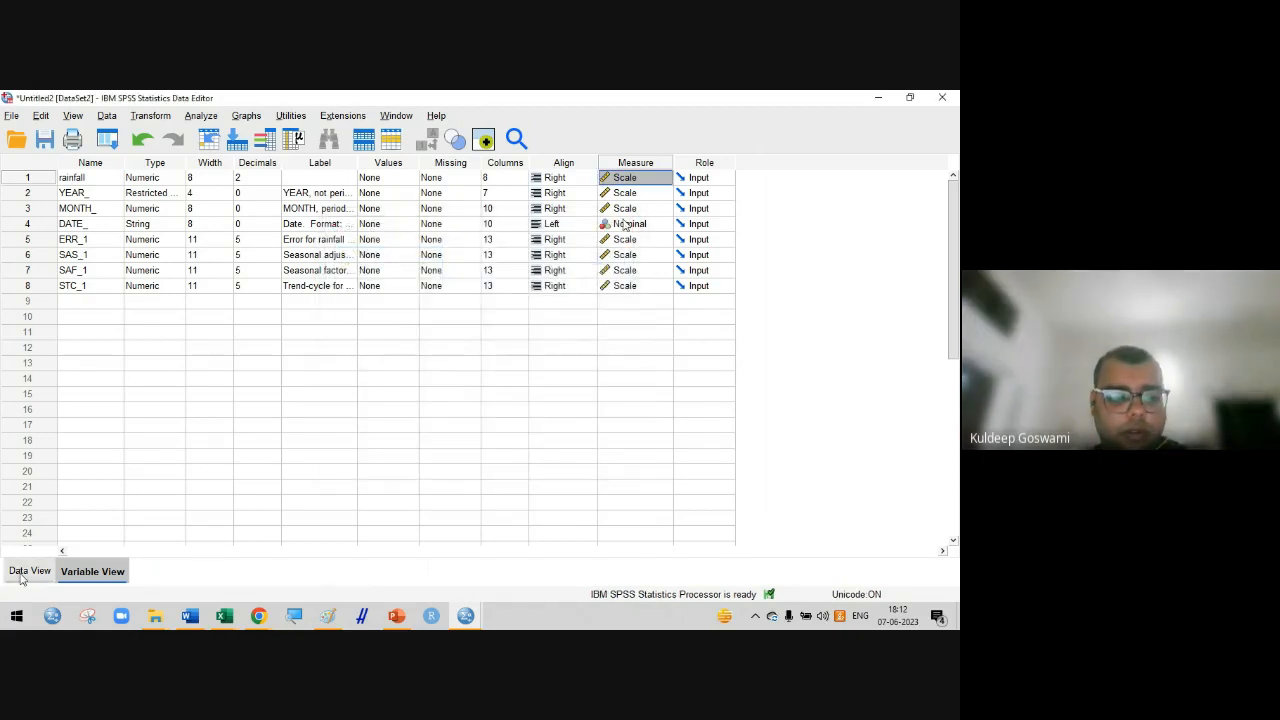
Check the seasonal factors output, return to the Untitled2 dataset and select the ERR_1 through STC_1 columns in its data rows
{"action": "left_click", "coordinate": [465, 615]}
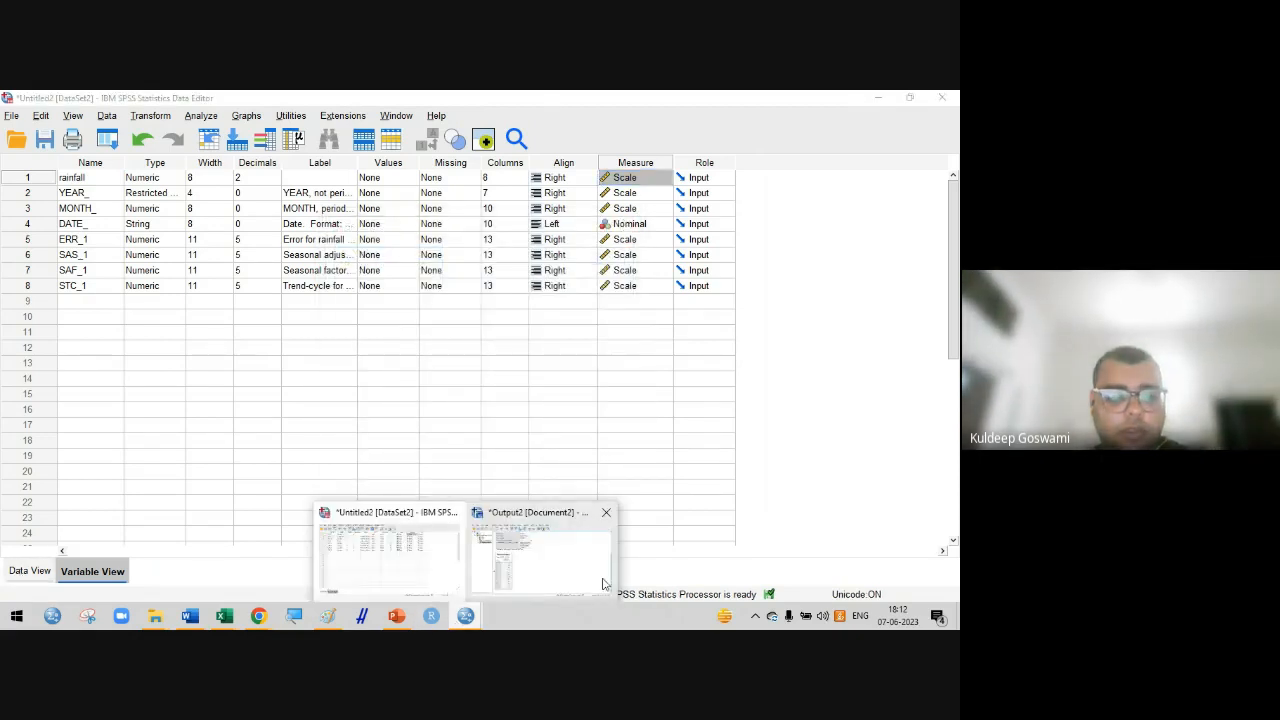
{"action": "left_click", "coordinate": [540, 550]}
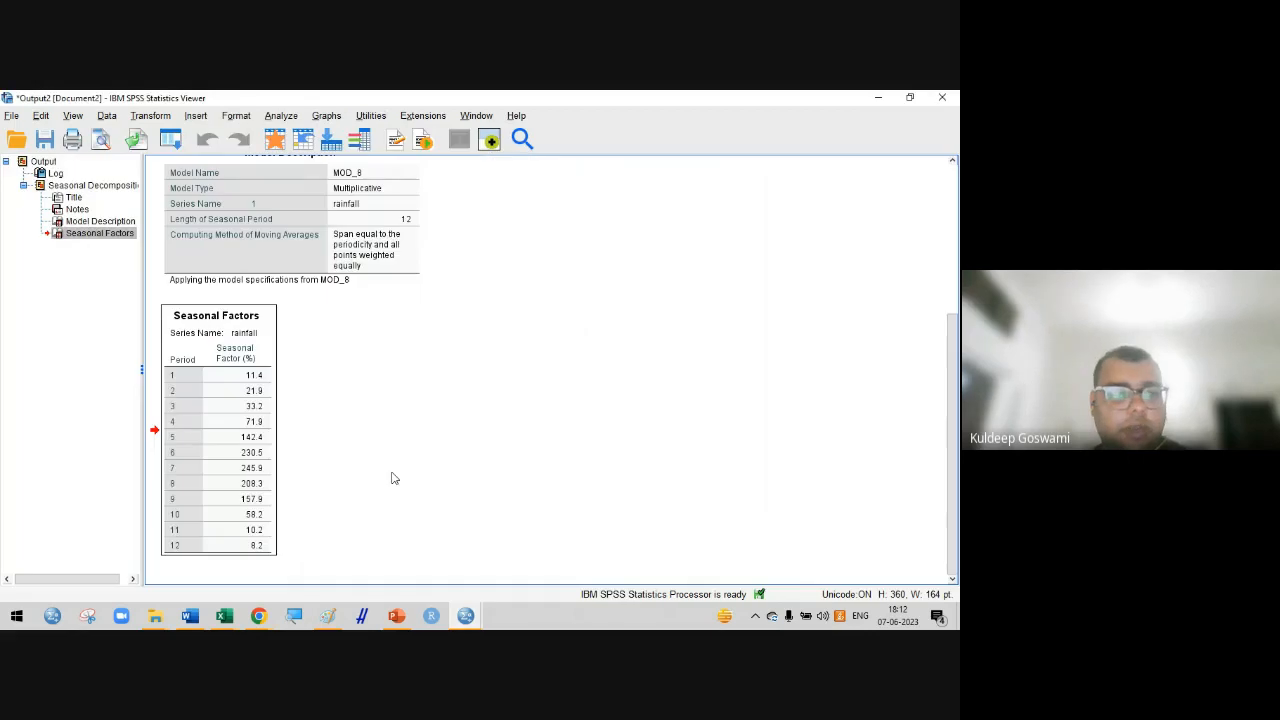
{"action": "left_click", "coordinate": [465, 615]}
{"action": "left_click", "coordinate": [428, 578]}
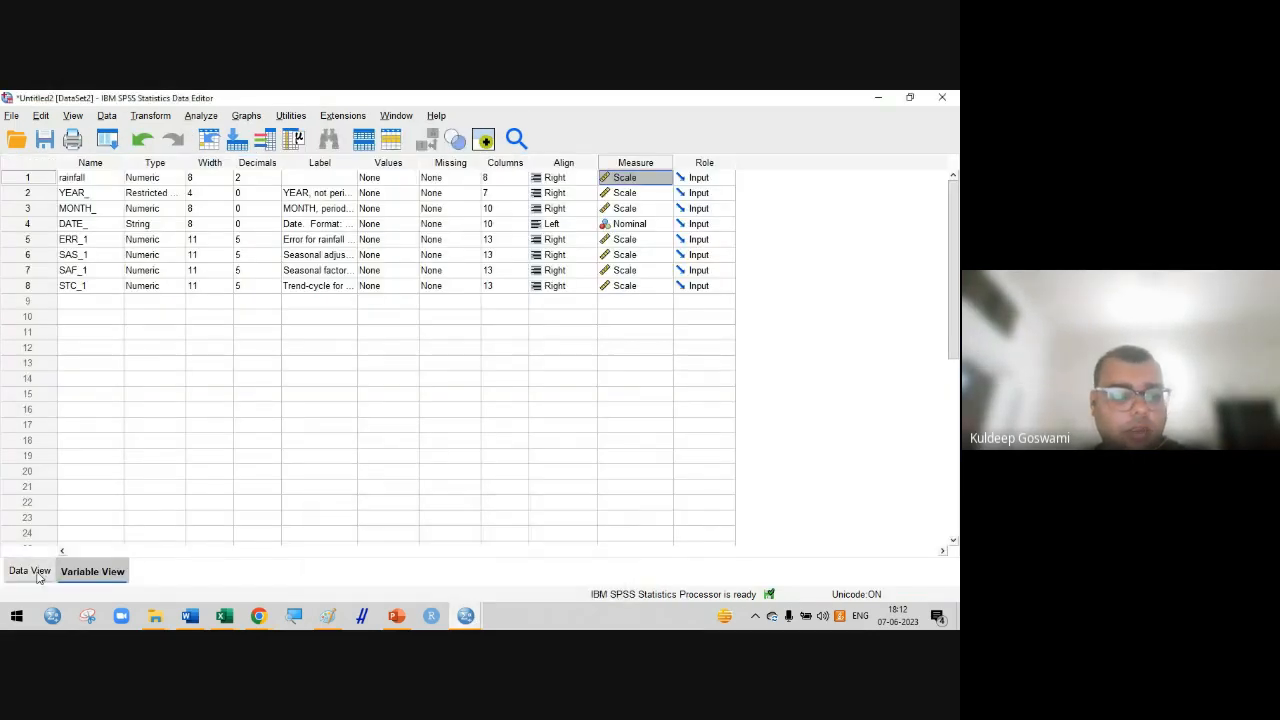
{"action": "left_click", "coordinate": [28, 573]}
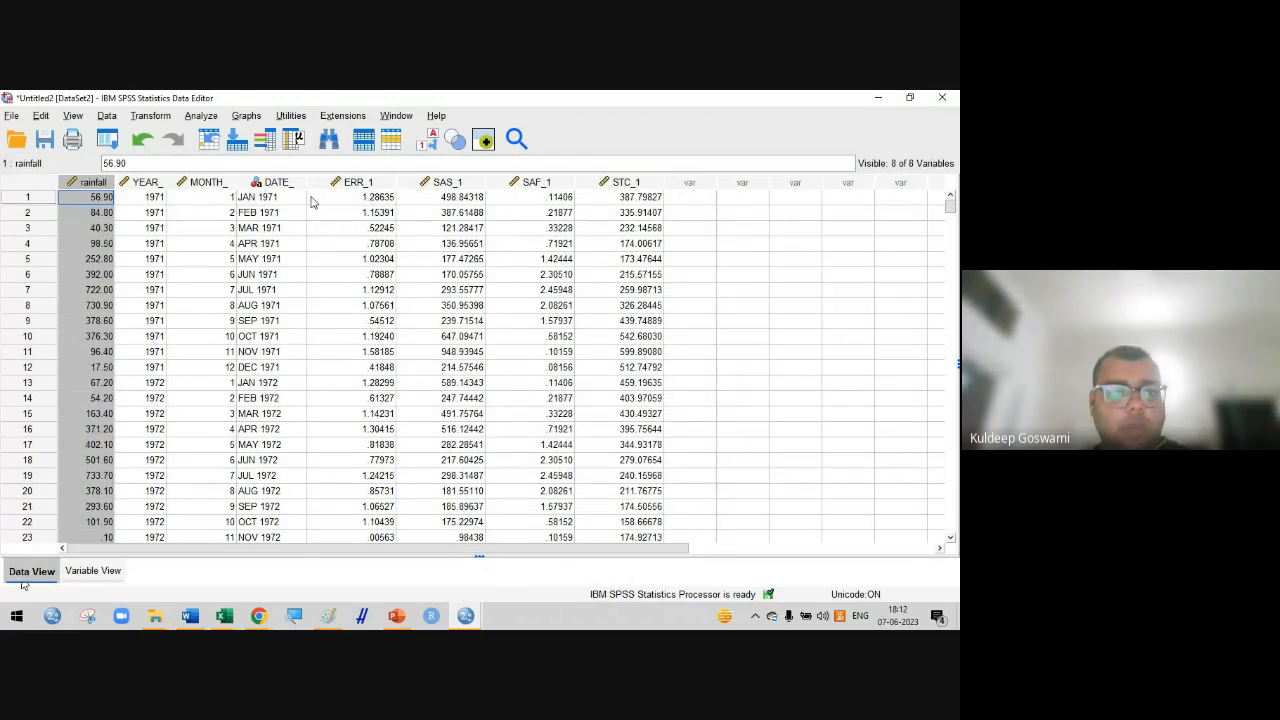
{"action": "left_click_drag", "start_coordinate": [358, 182], "coordinate": [645, 186]}
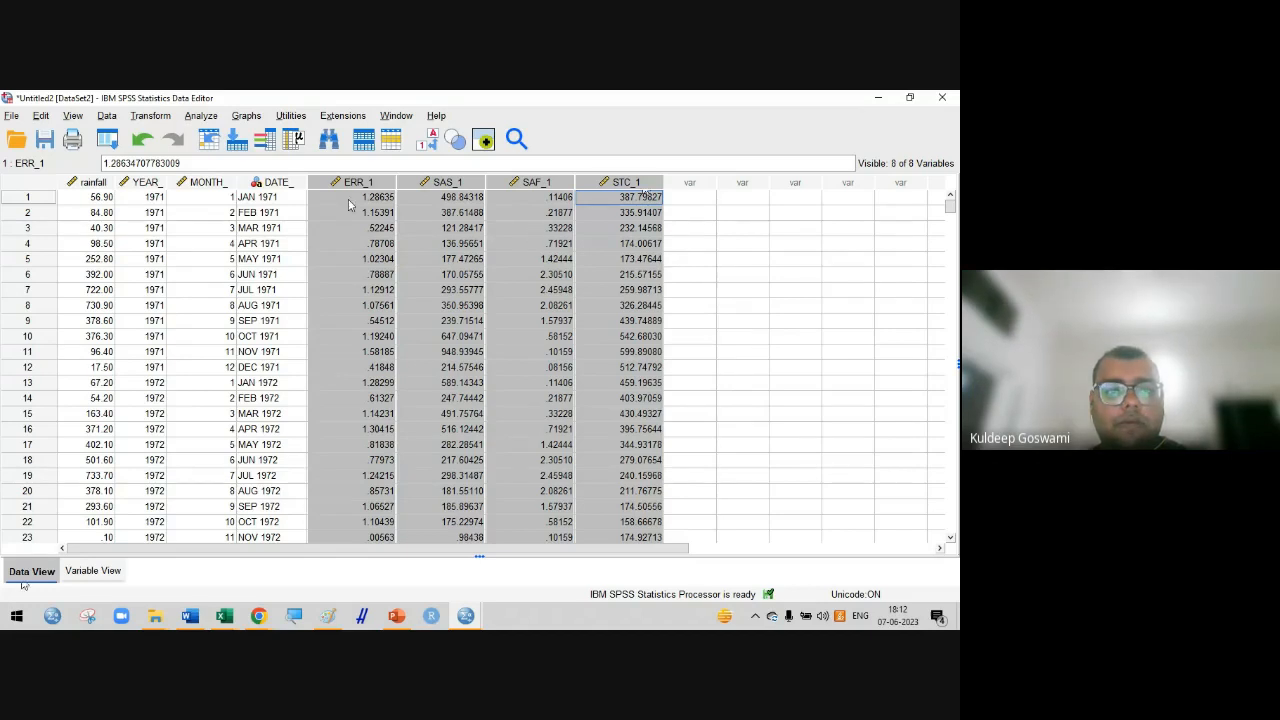
Widen the Label column of the variable definitions to show the full labels, and move ERR_1 directly below SAF_1
{"action": "left_click", "coordinate": [67, 576]}
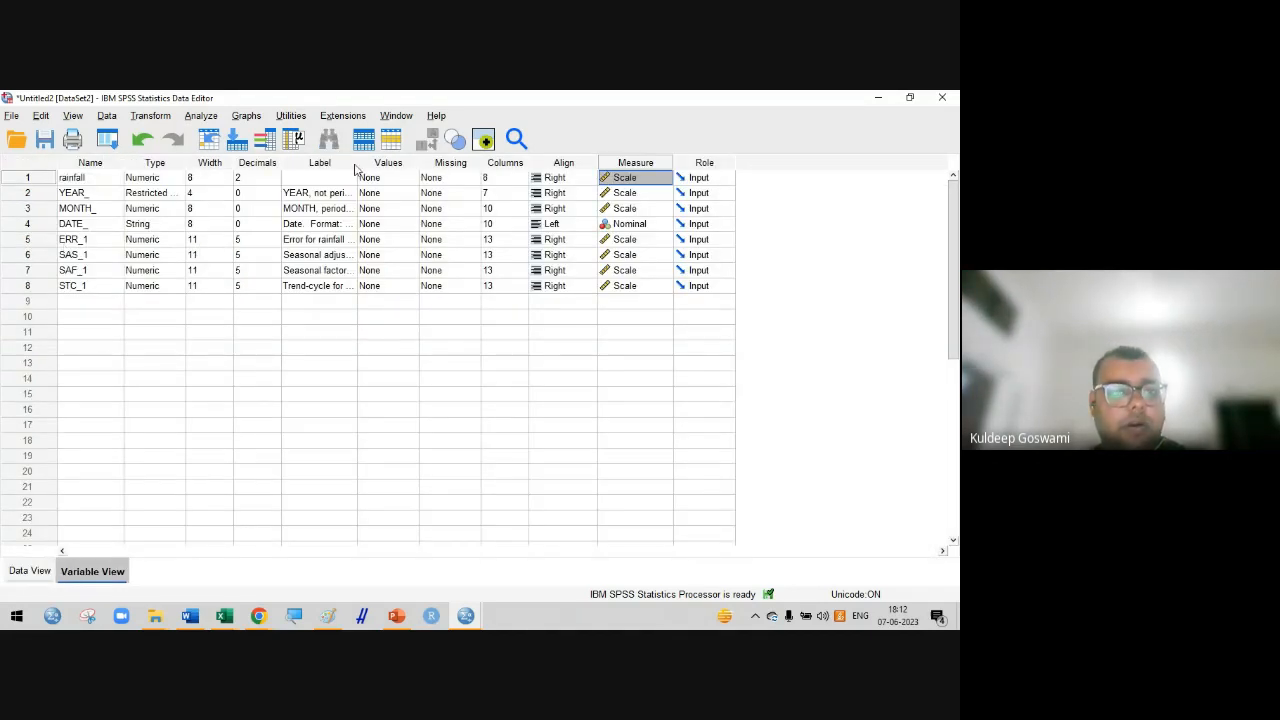
{"action": "left_click_drag", "start_coordinate": [355, 168], "coordinate": [624, 160]}
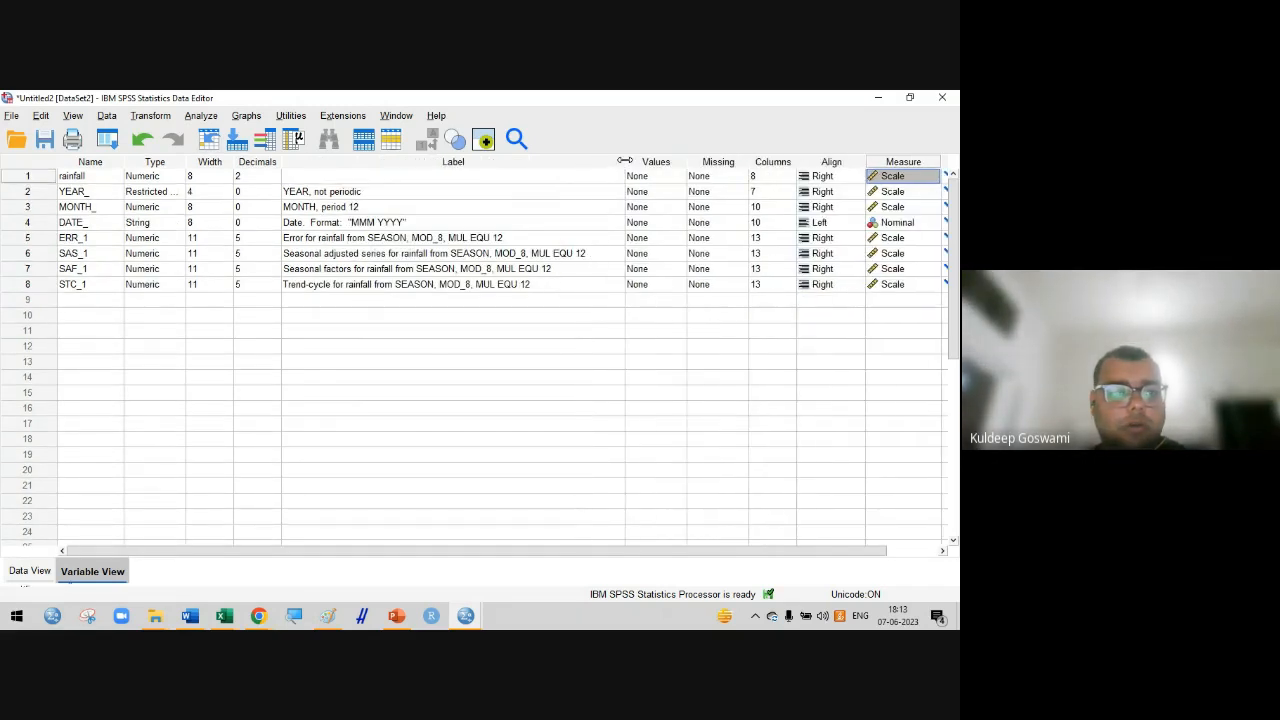
{"action": "left_click", "coordinate": [36, 240]}
{"action": "left_click_drag", "start_coordinate": [36, 242], "coordinate": [42, 303]}
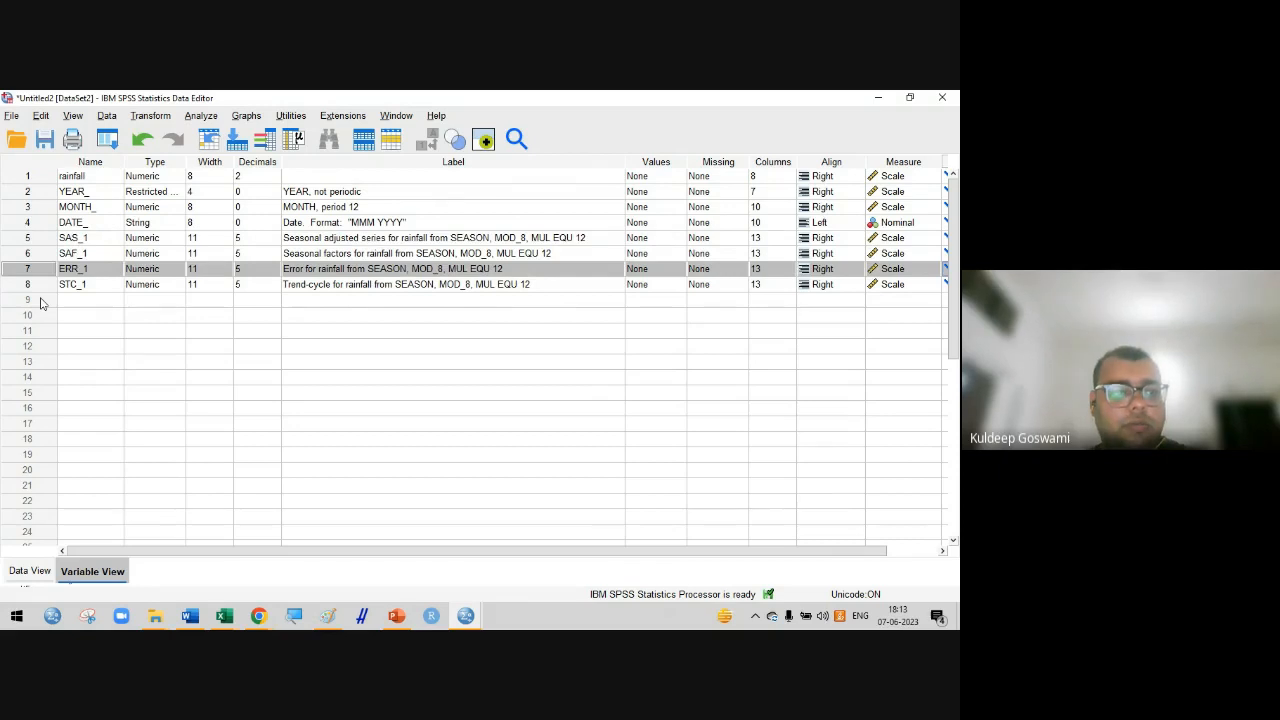
Review the SAS_1 variable's label and compare its seasonally adjusted data column with the original rainfall column
{"action": "left_click", "coordinate": [34, 240]}
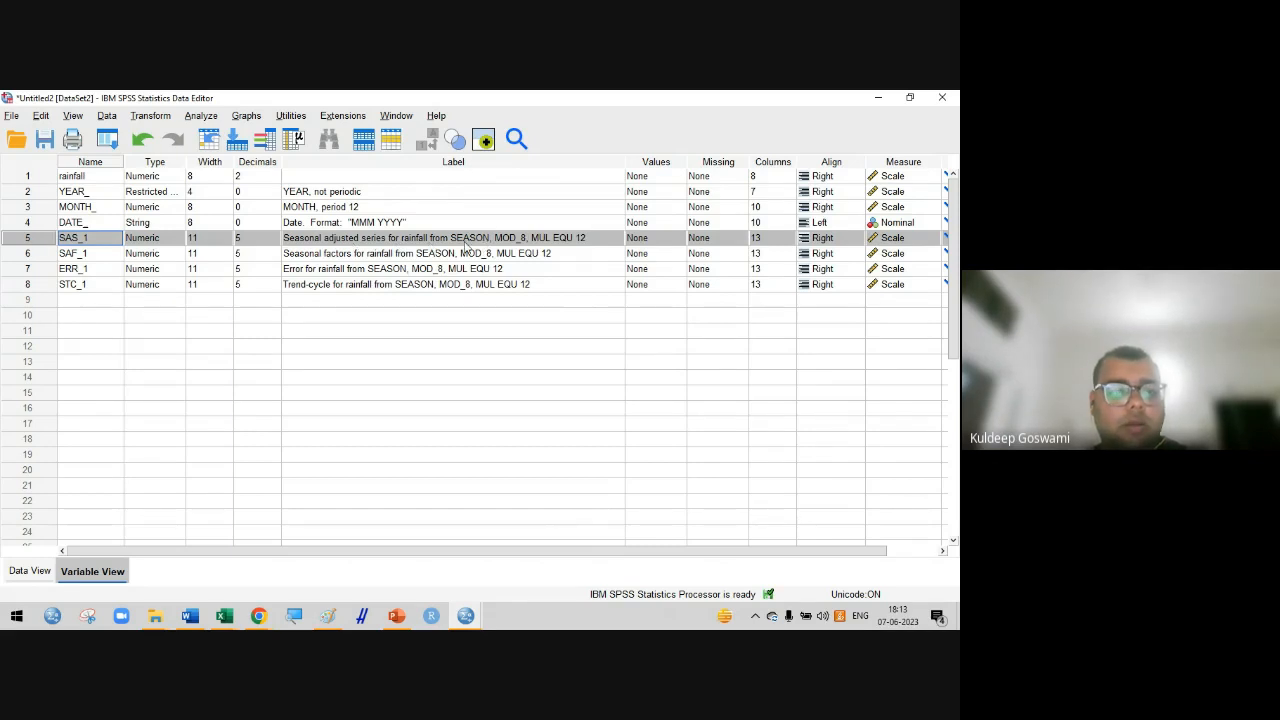
{"action": "key", "text": "ctrl+t"}
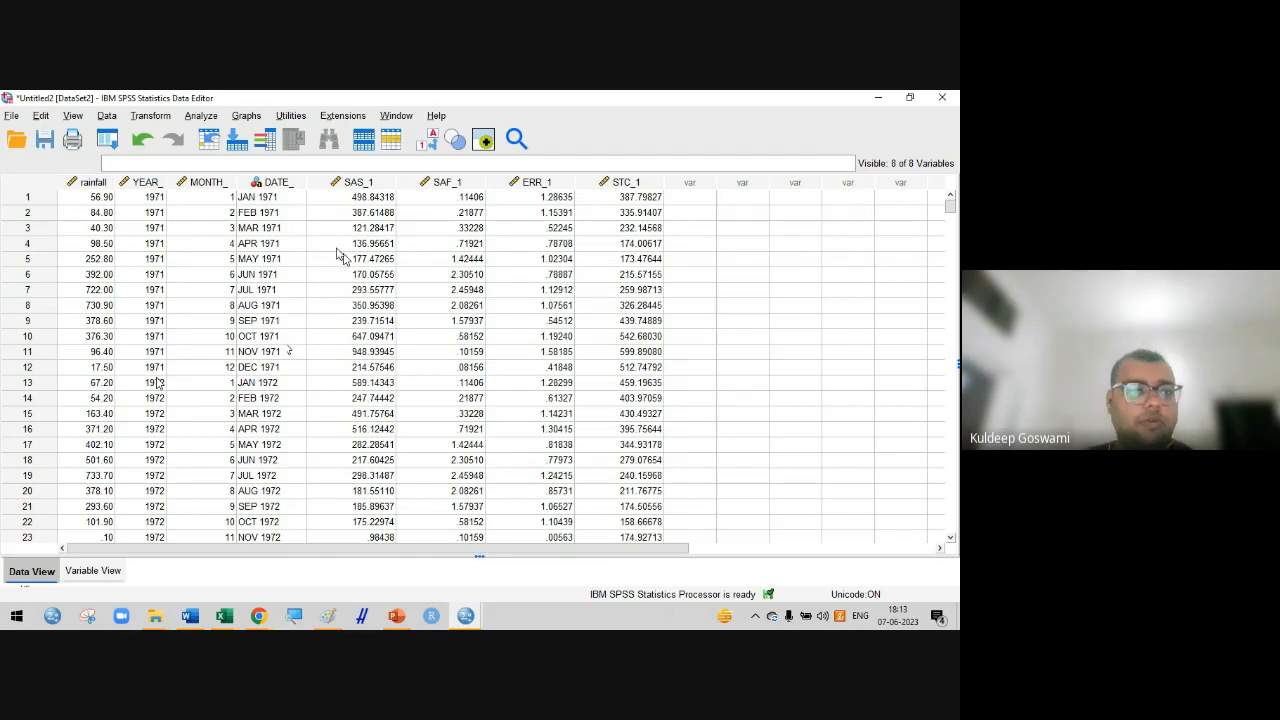
{"action": "left_click", "coordinate": [102, 183]}
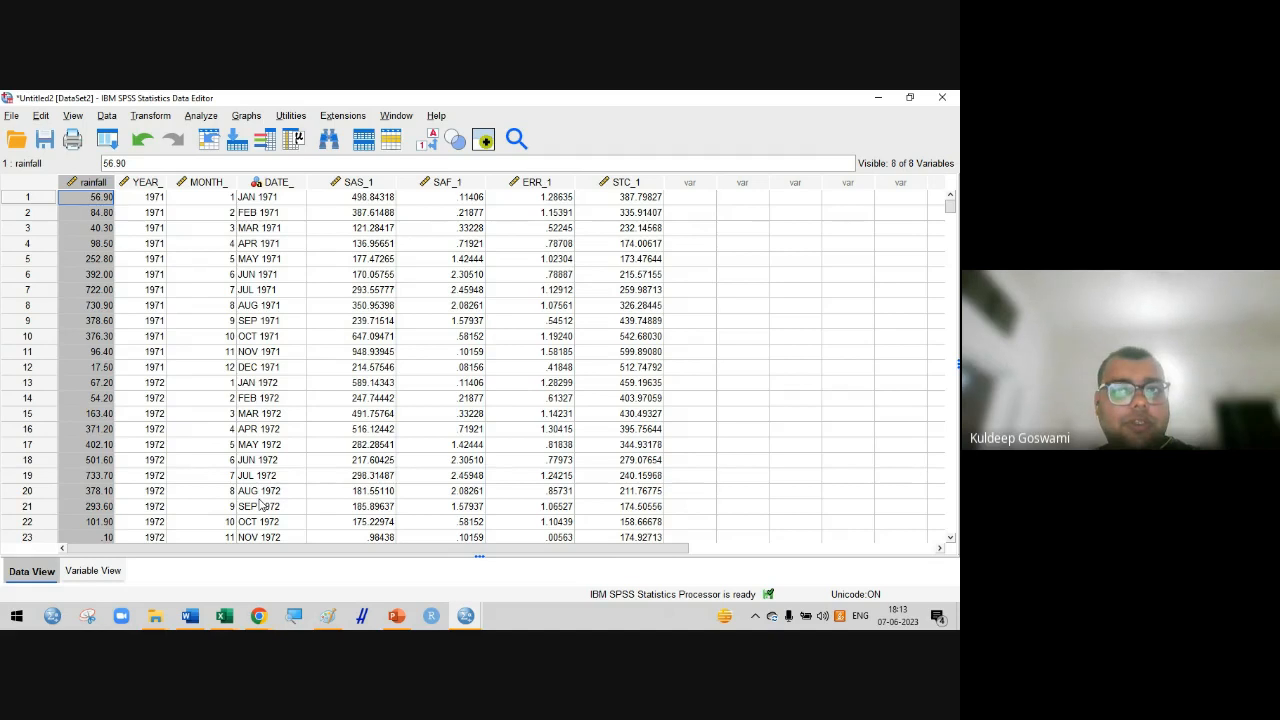
{"action": "left_click", "coordinate": [353, 182]}
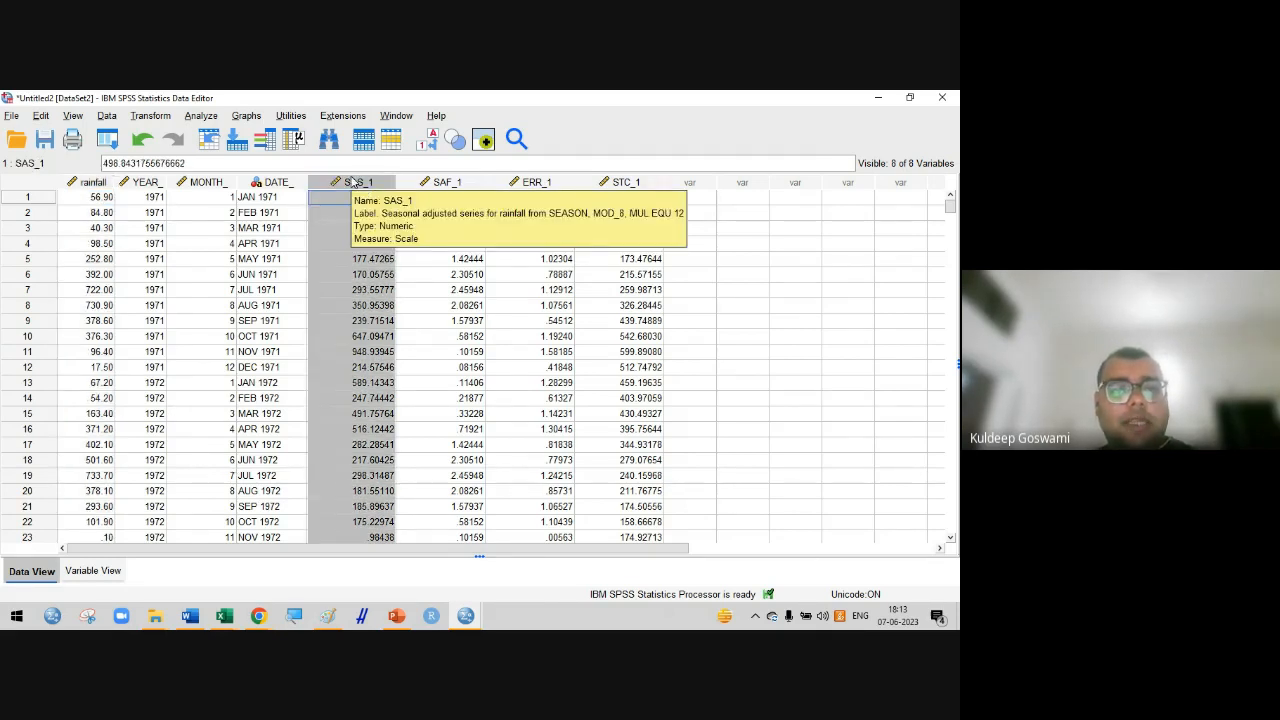
{"action": "left_click", "coordinate": [90, 182]}
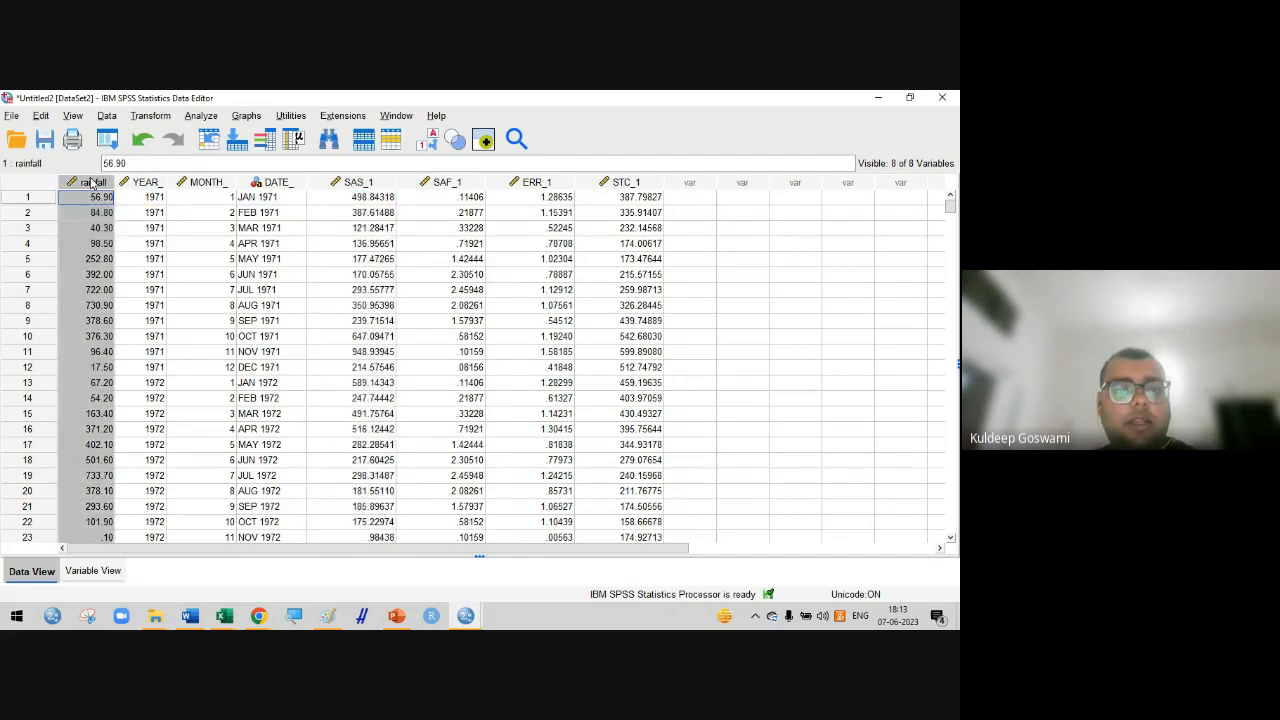
Review the labels of the error variable ERR_1 and the trend-cycle variable STC_1, and return to the data rows
{"action": "left_click", "coordinate": [92, 570]}
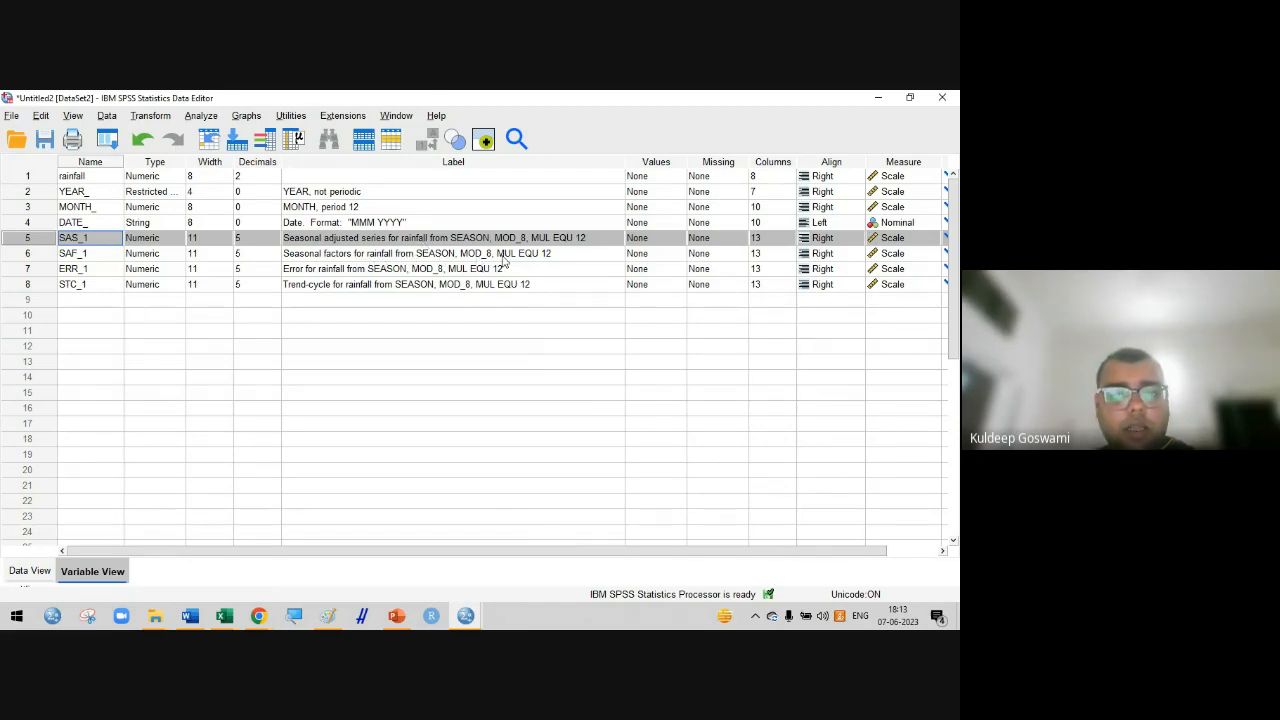
{"action": "left_click", "coordinate": [44, 274]}
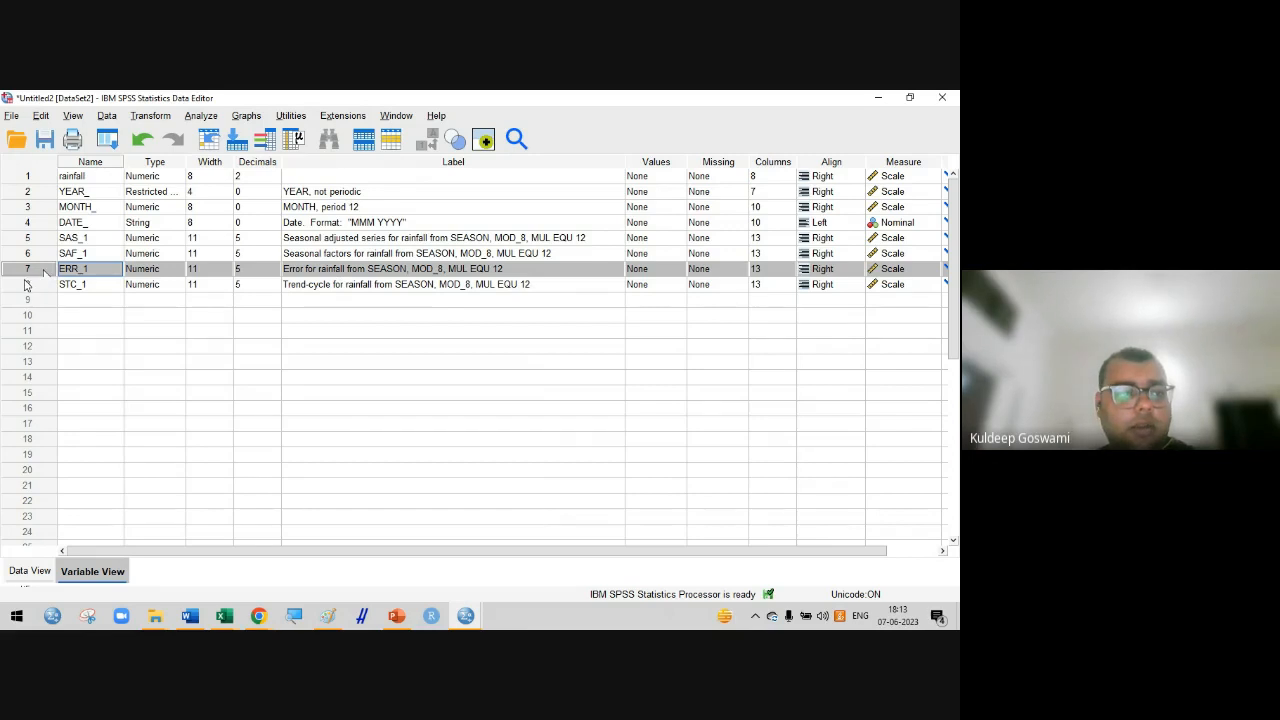
{"action": "left_click", "coordinate": [28, 285]}
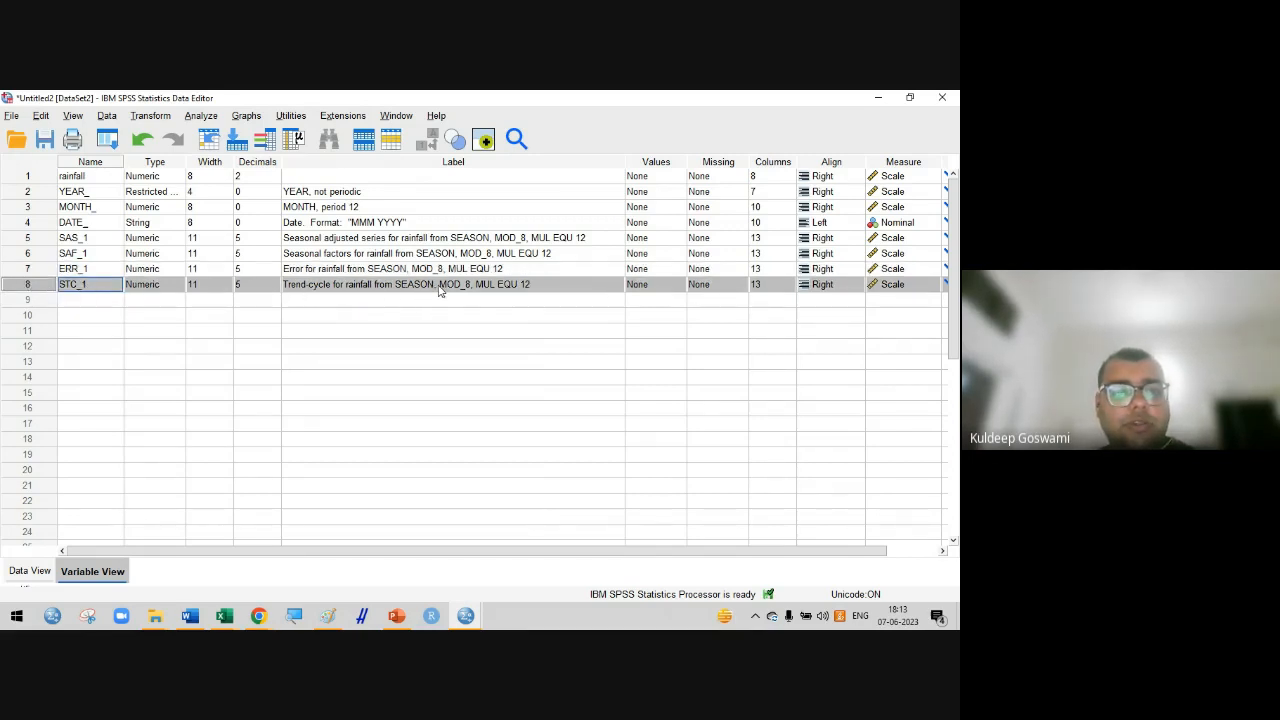
{"action": "left_click", "coordinate": [30, 571]}
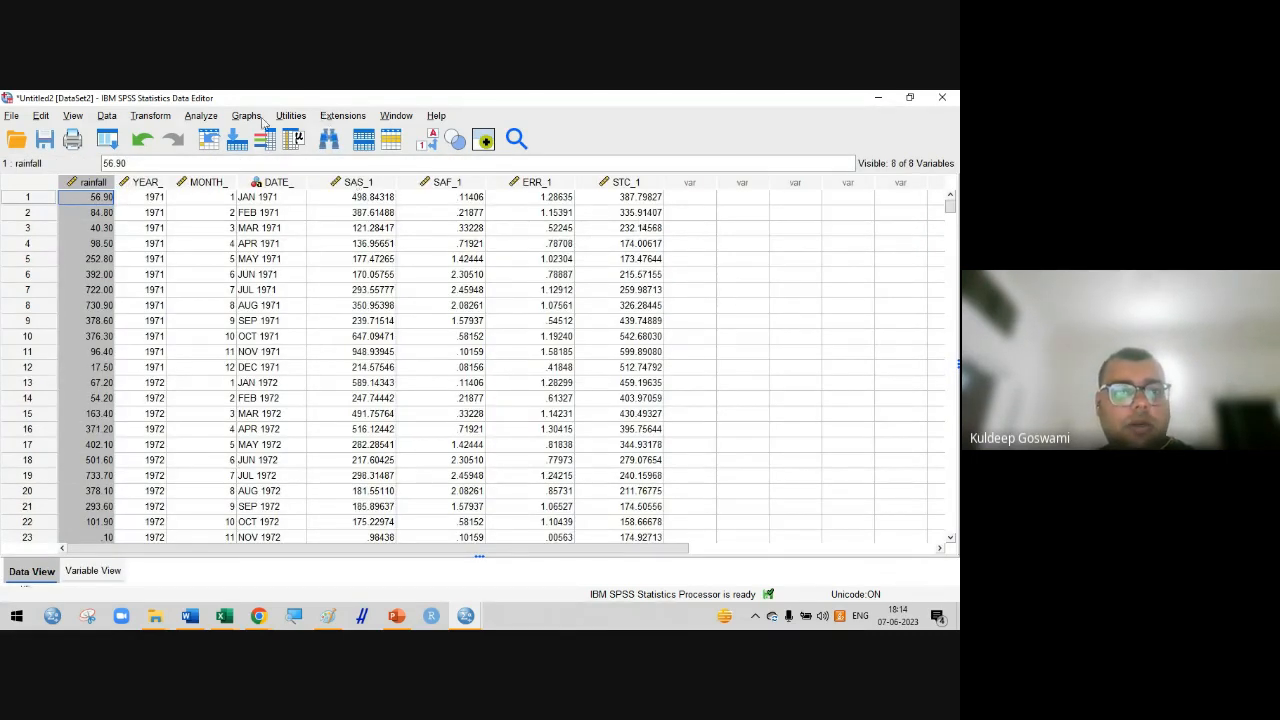
{"action": "left_click", "coordinate": [291, 116]}
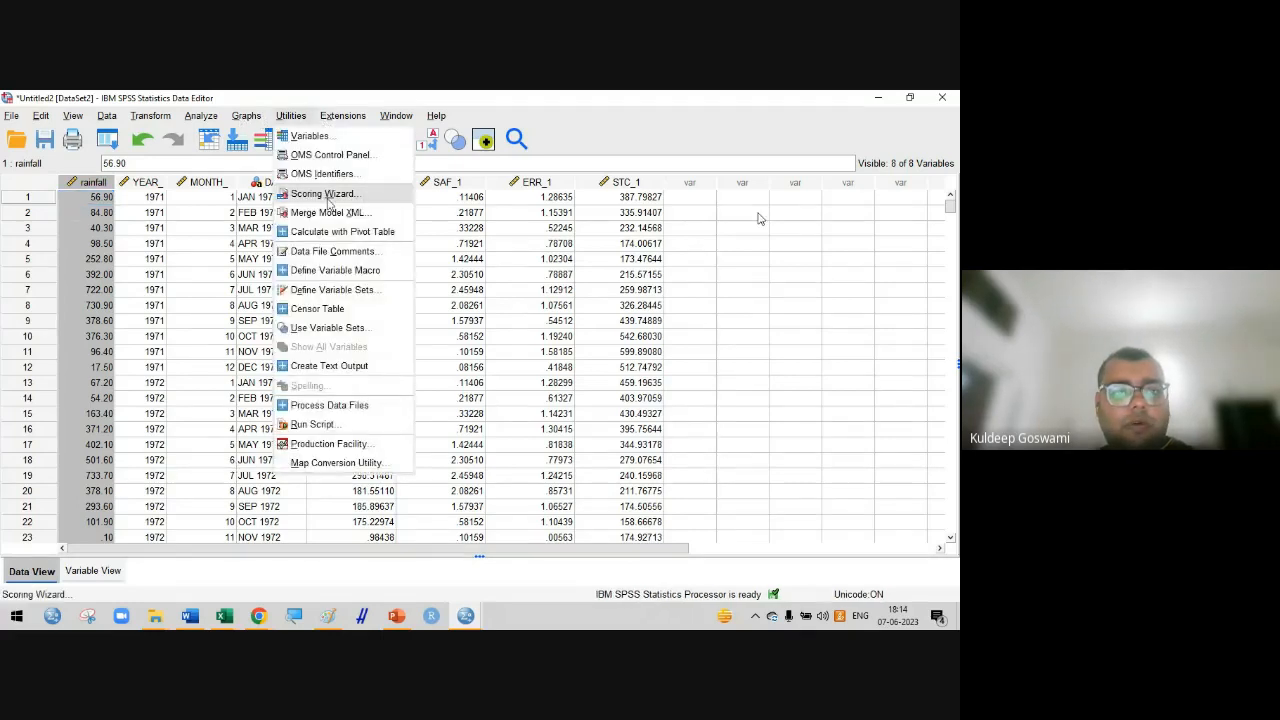
{"action": "left_click", "coordinate": [375, 136]}
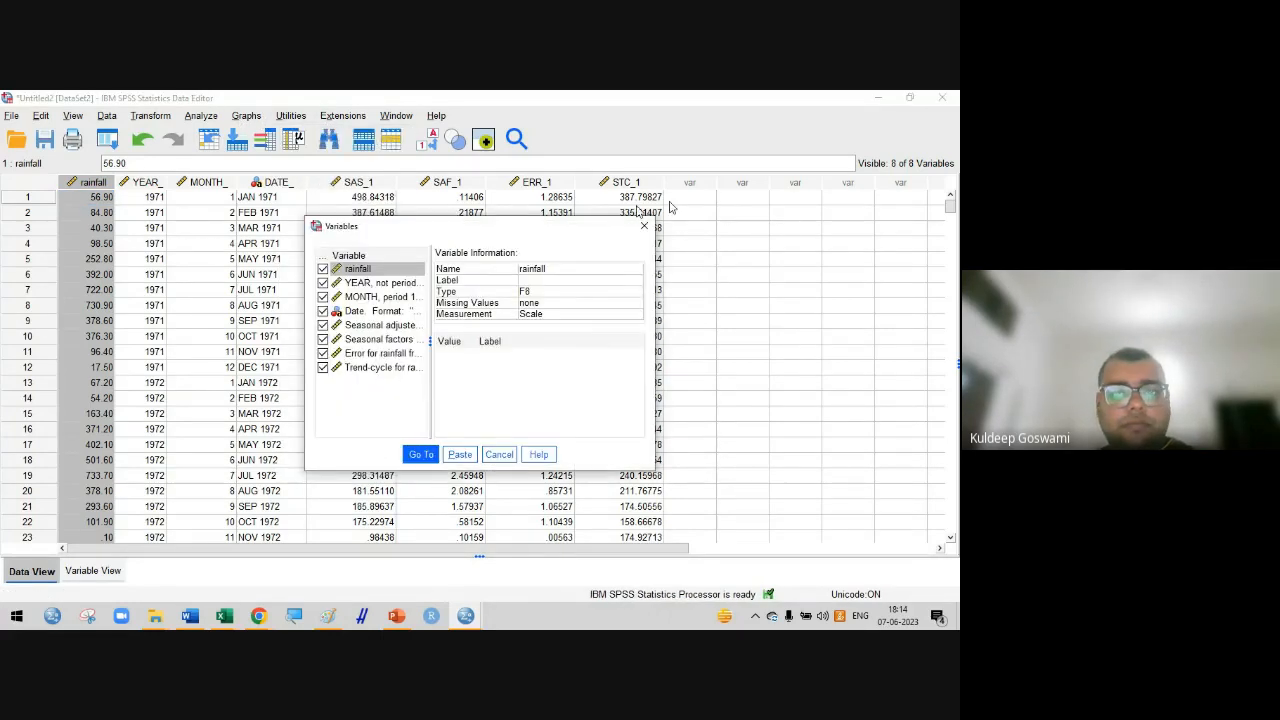
{"action": "key", "text": "Escape"}
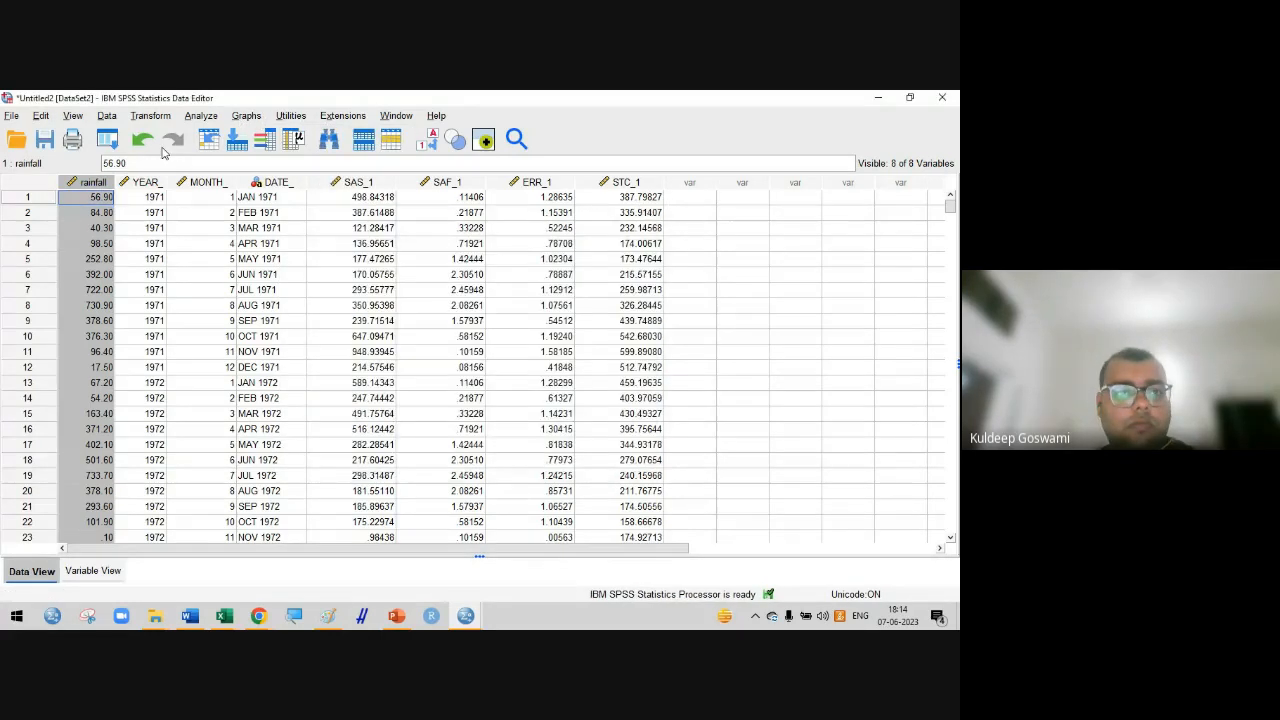
Open the Chart Builder and start a Simple Line chart from the line gallery
{"action": "left_click", "coordinate": [247, 115]}
{"action": "left_click", "coordinate": [267, 137]}
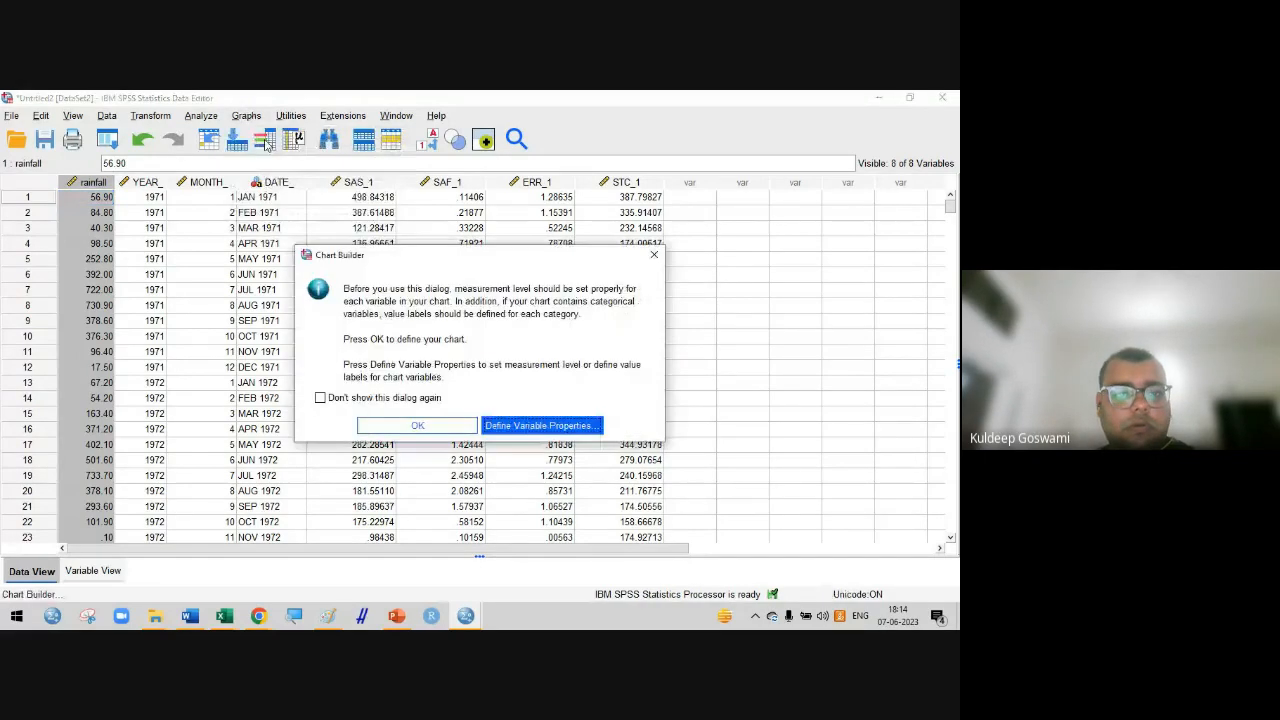
{"action": "left_click", "coordinate": [415, 424]}
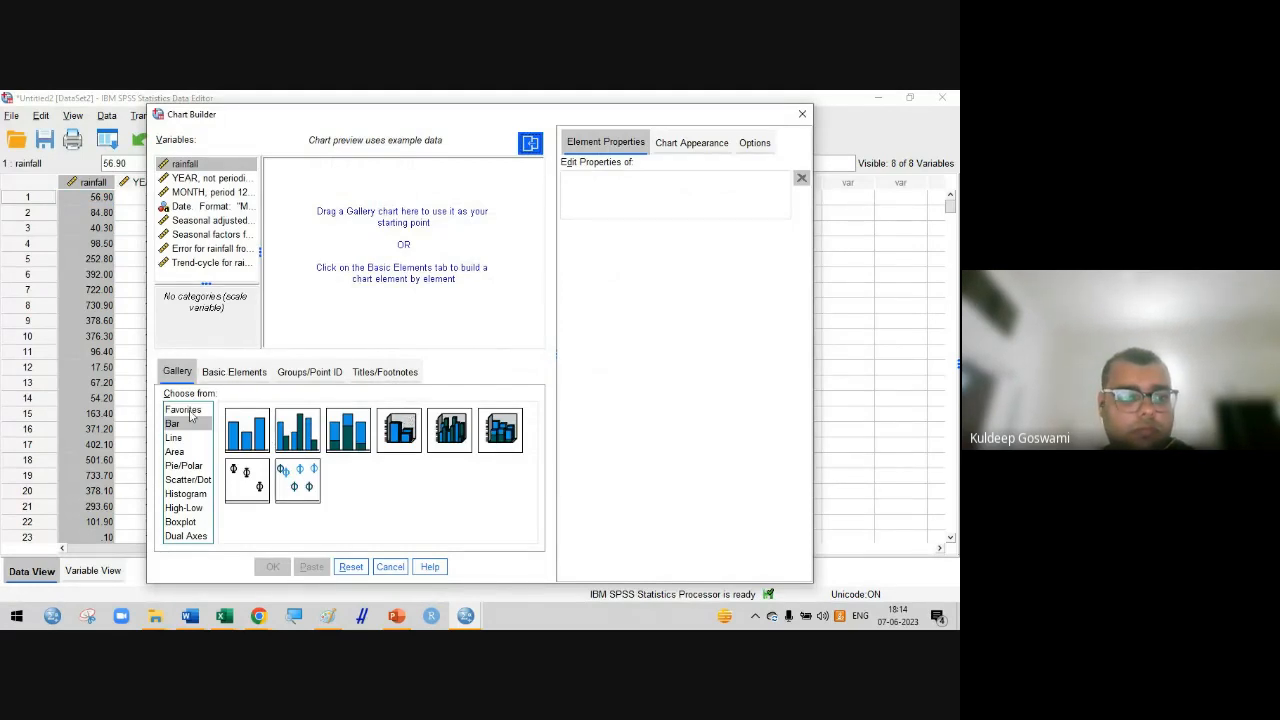
{"action": "left_click", "coordinate": [174, 438]}
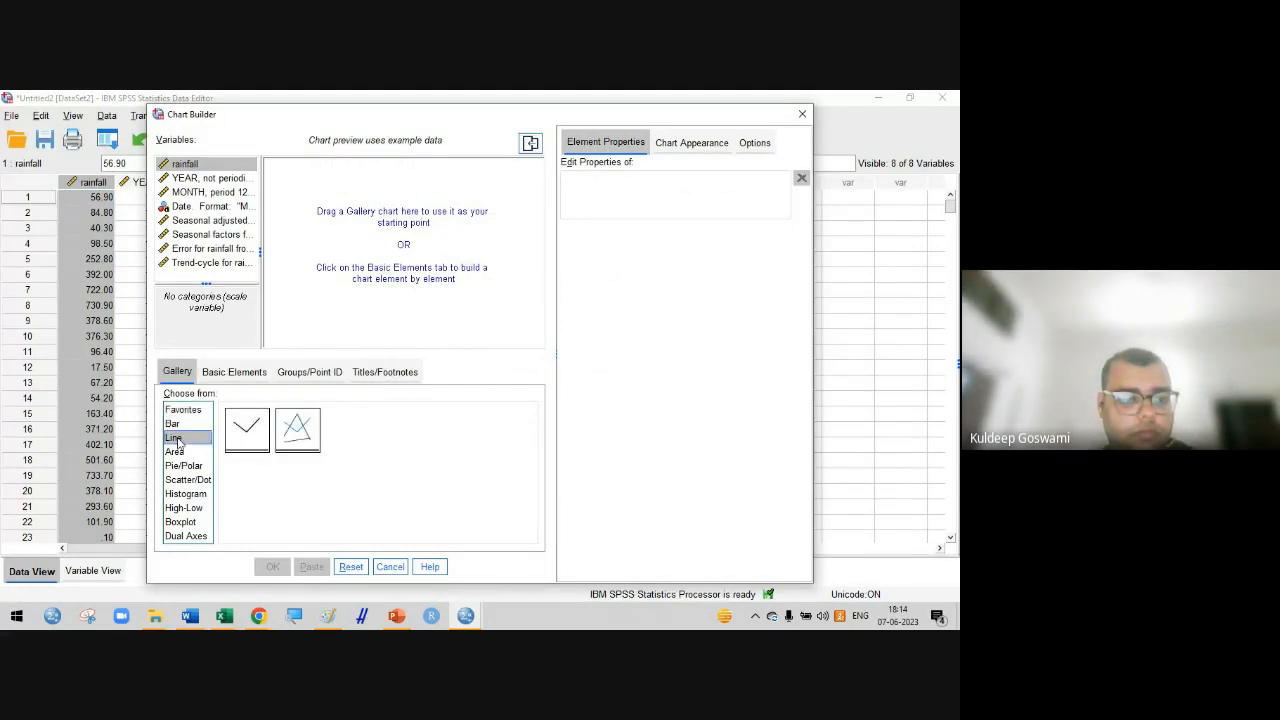
{"action": "left_click_drag", "start_coordinate": [247, 430], "coordinate": [390, 265]}
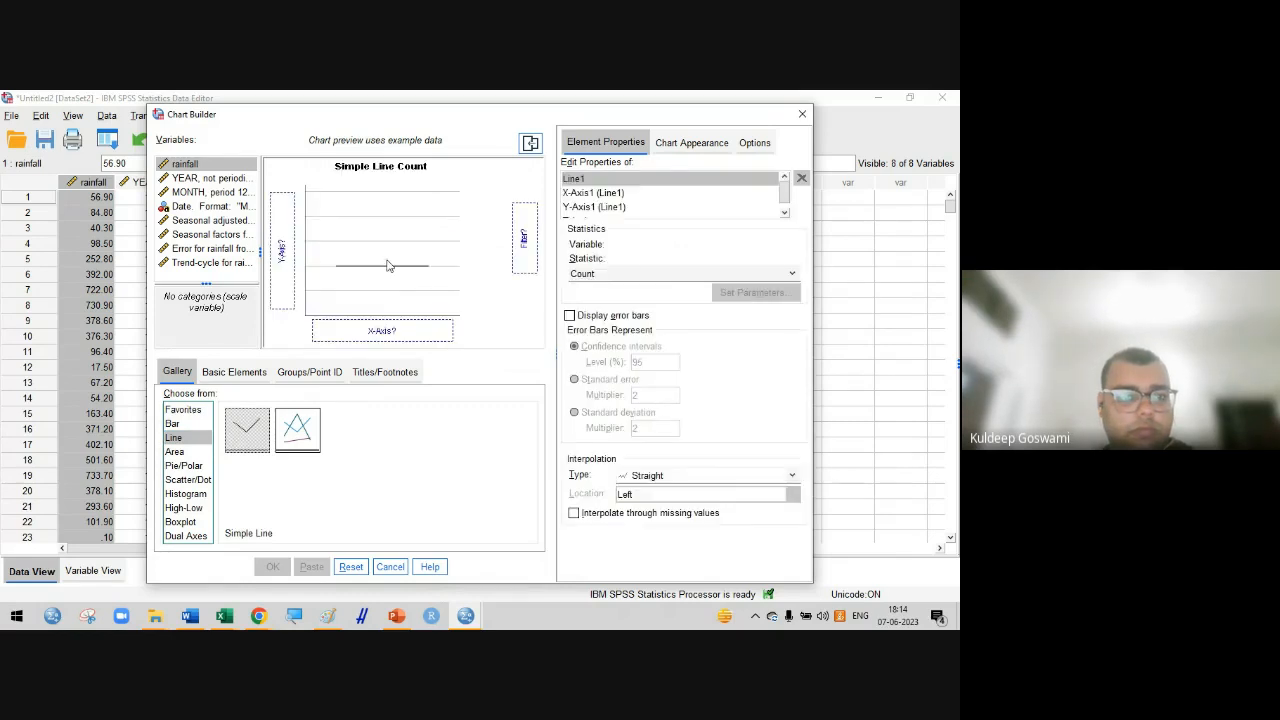
Plot the rainfall trend-cycle on the y-axis against YEAR on the x-axis, and select the resulting graph in the output
{"action": "left_click", "coordinate": [196, 180]}
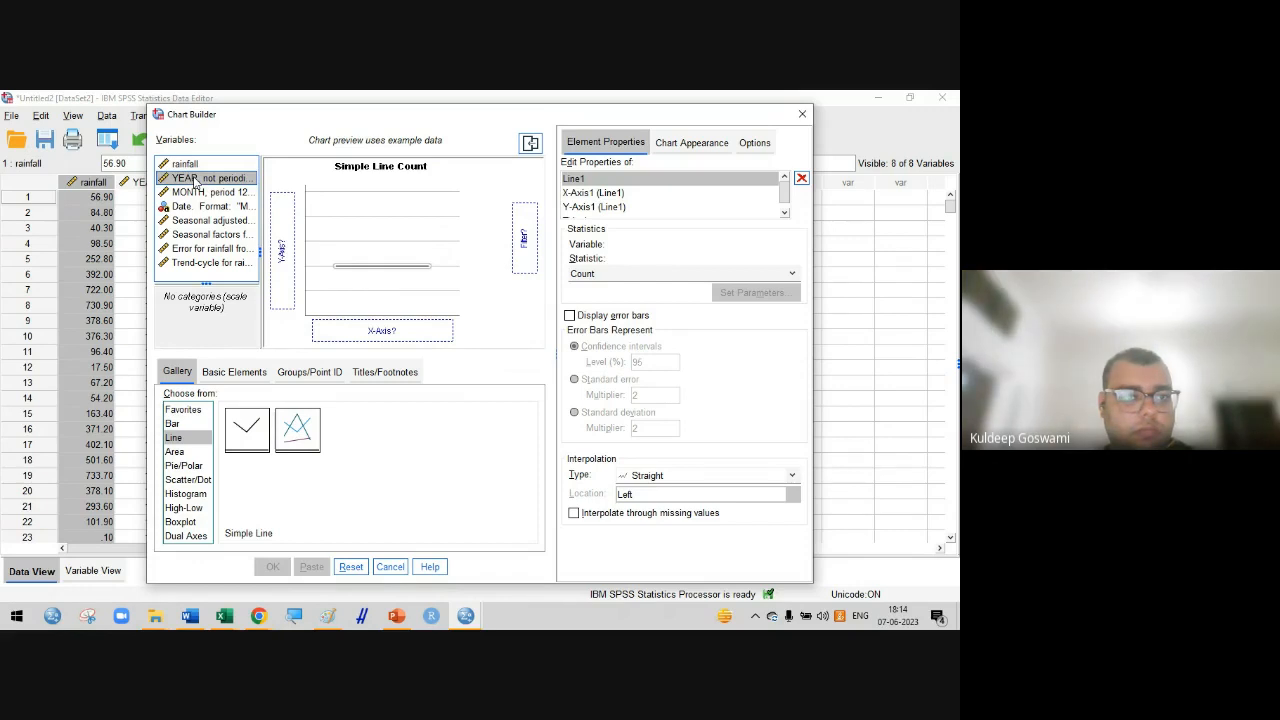
{"action": "left_click_drag", "start_coordinate": [196, 180], "coordinate": [343, 329]}
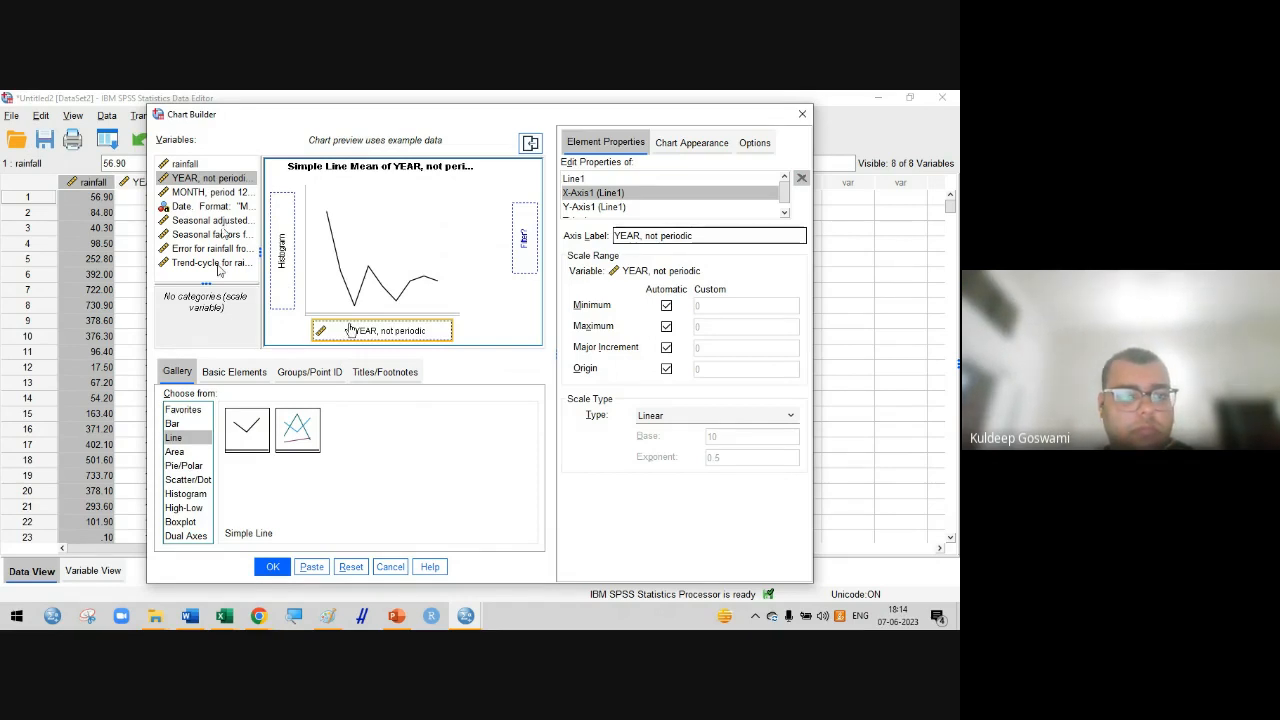
{"action": "left_click_drag", "start_coordinate": [219, 265], "coordinate": [281, 248]}
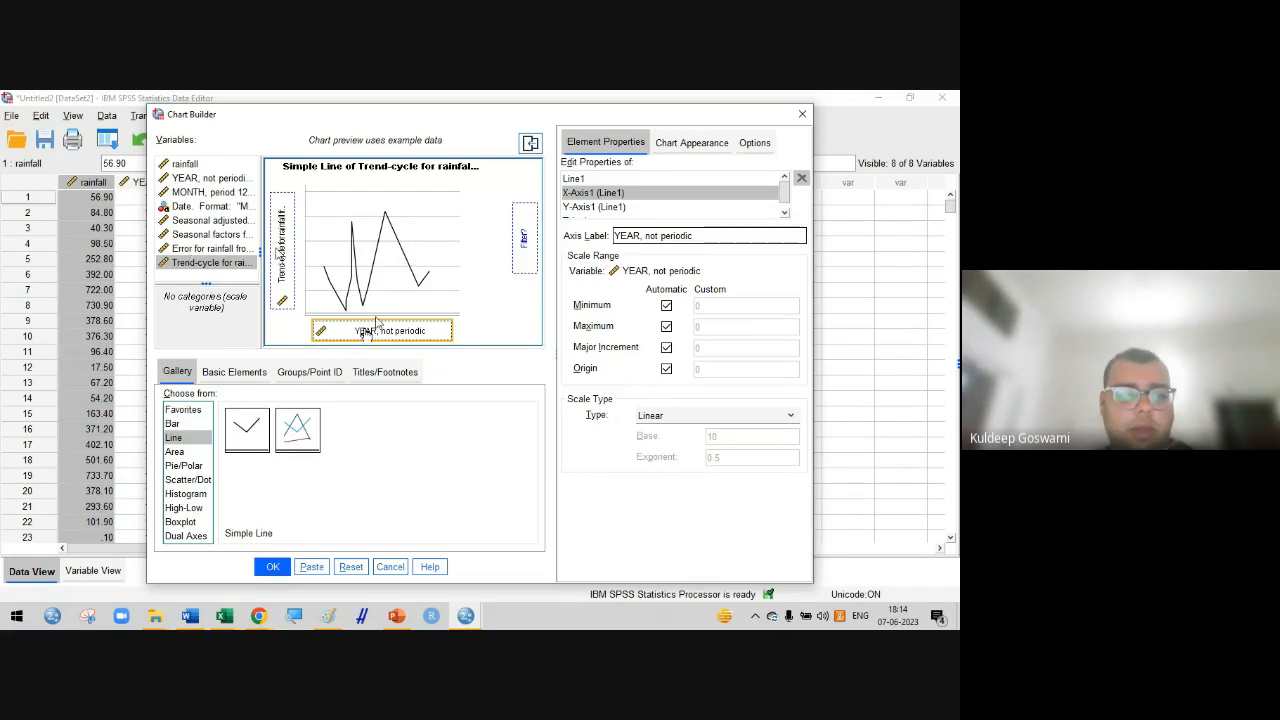
{"action": "left_click", "coordinate": [273, 567]}
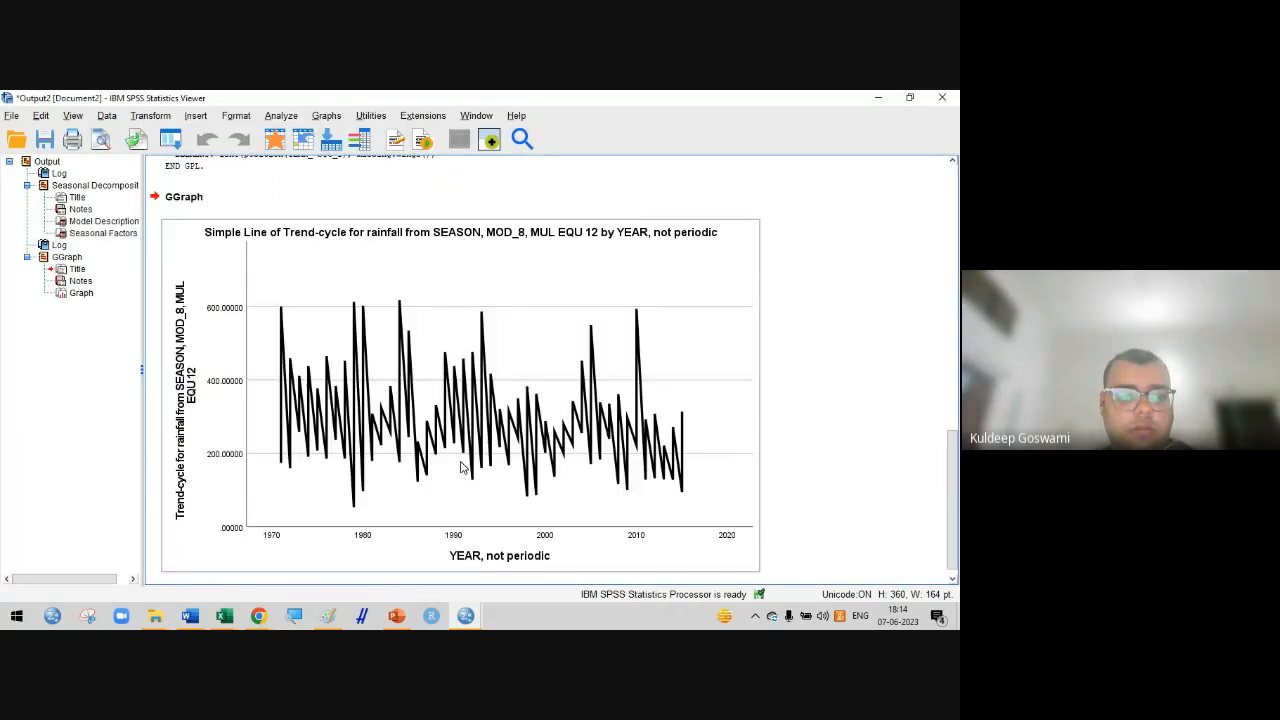
{"action": "scroll", "coordinate": [458, 466], "scroll_direction": "down", "scroll_amount": 1}
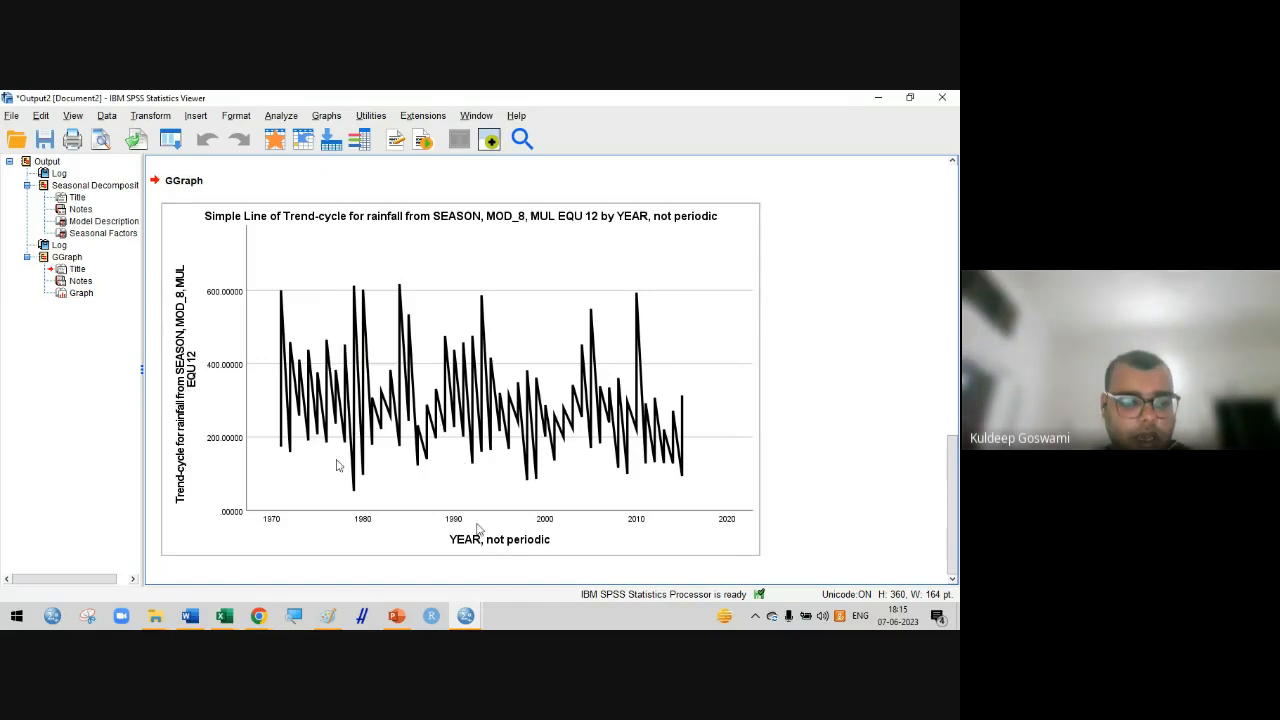
{"action": "left_click", "coordinate": [294, 300]}
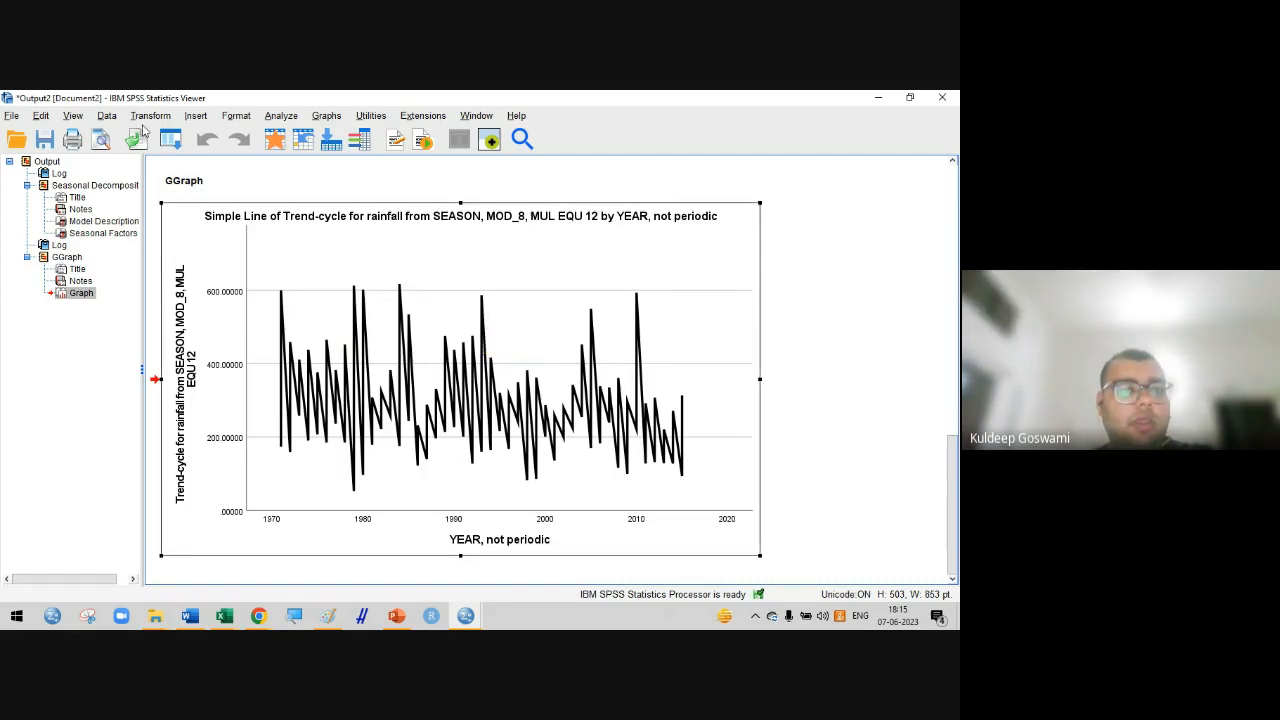
Reopen the Chart Builder and clear the previous variables from both axes of the simple line chart
{"action": "left_click", "coordinate": [290, 117]}
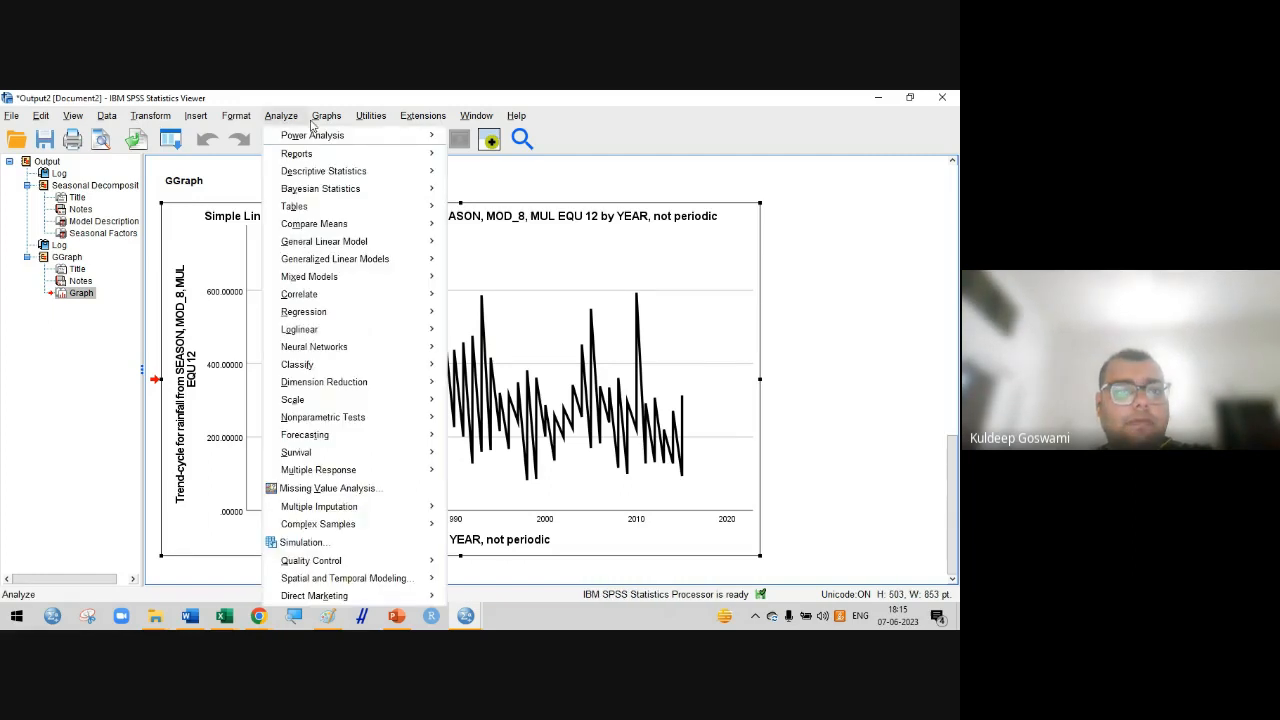
{"action": "mouse_move", "coordinate": [322, 118]}
{"action": "left_click", "coordinate": [331, 141]}
{"action": "left_click", "coordinate": [459, 418]}
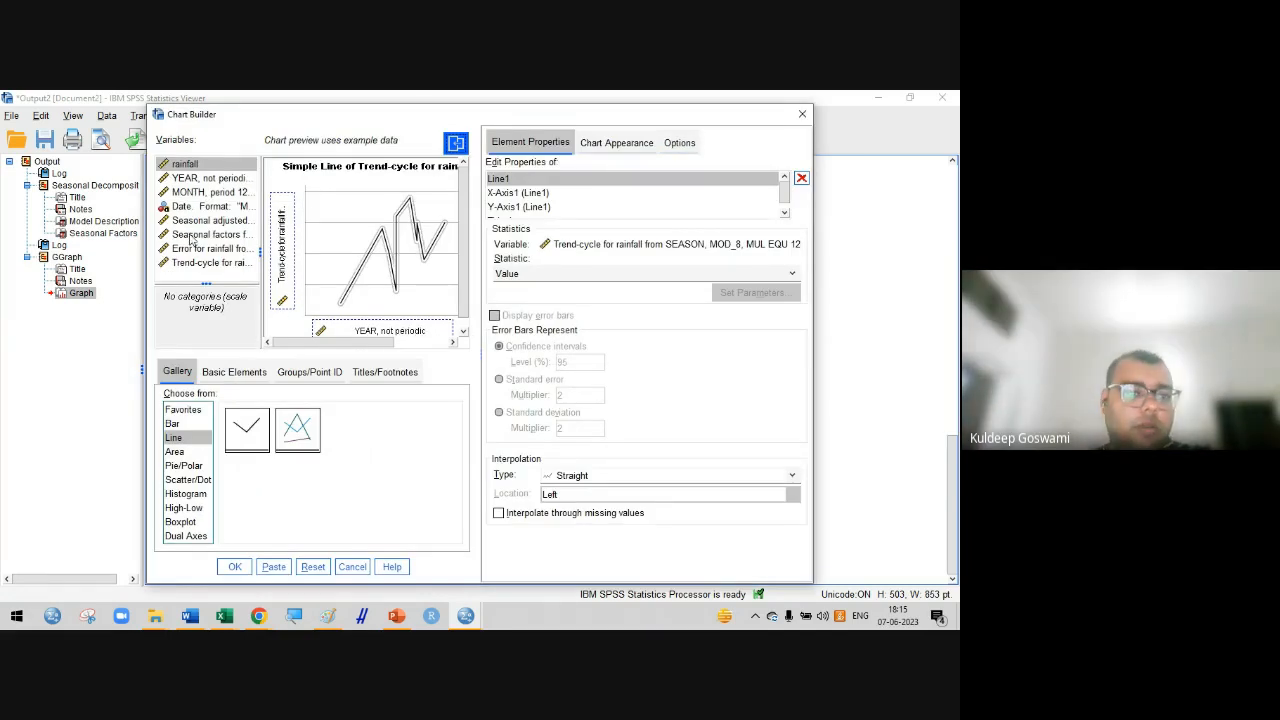
{"action": "left_click_drag", "start_coordinate": [192, 235], "coordinate": [284, 250]}
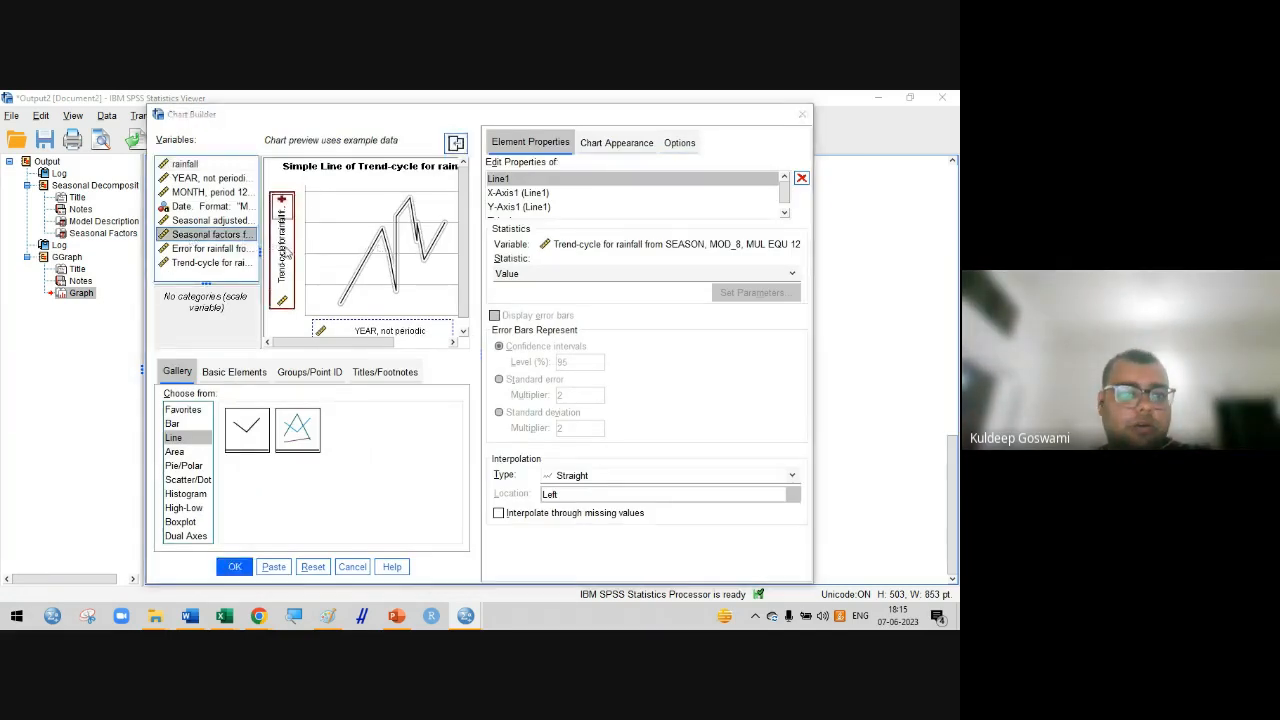
{"action": "key", "text": "Return"}
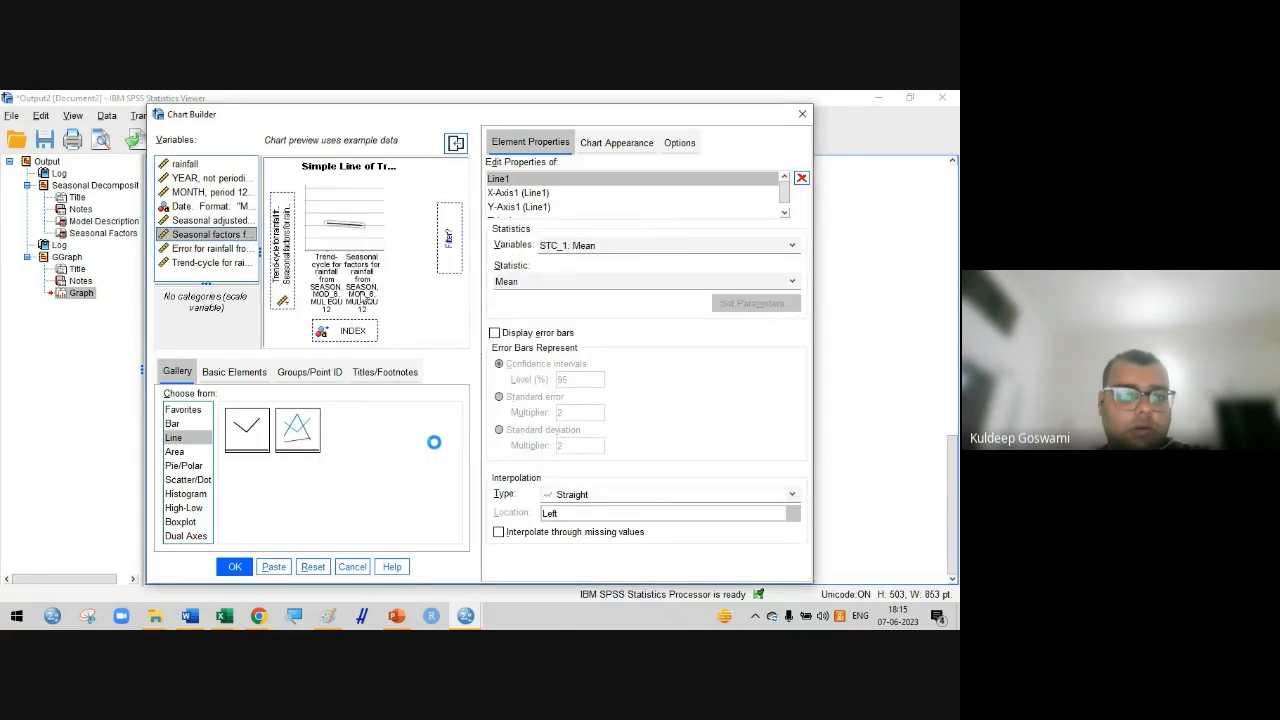
{"action": "left_click", "coordinate": [286, 275]}
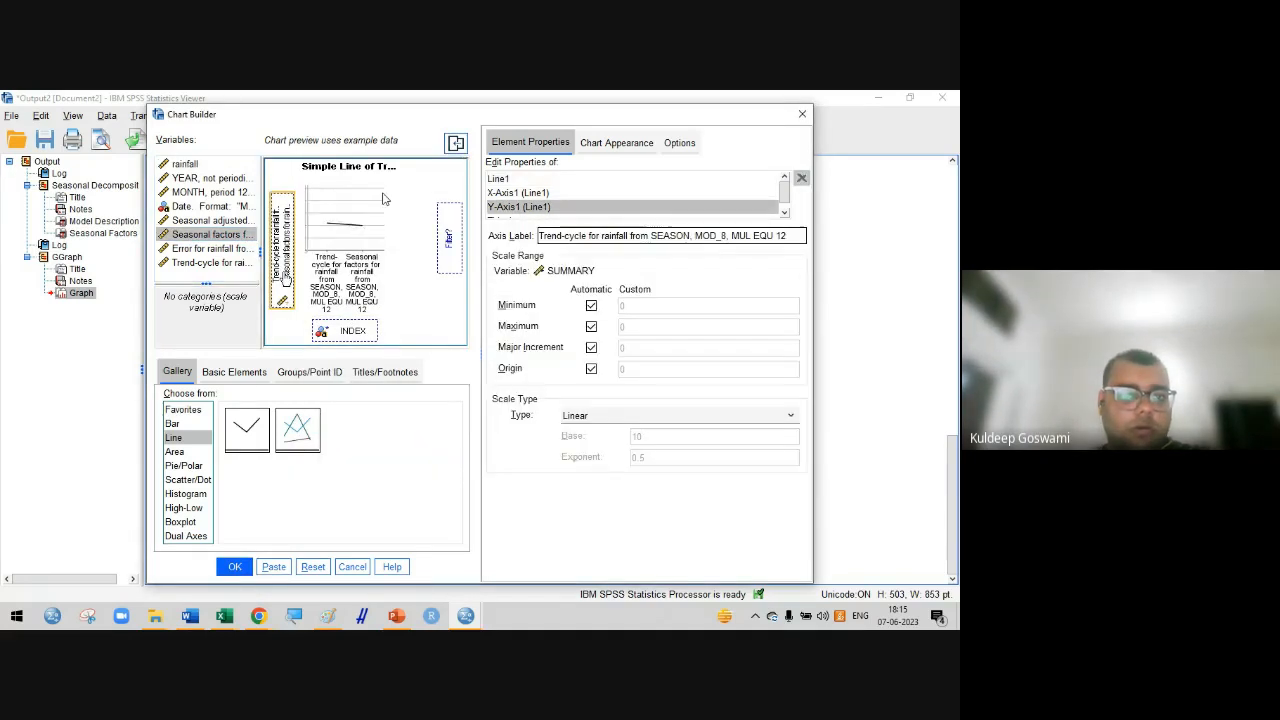
{"action": "key", "text": "Delete"}
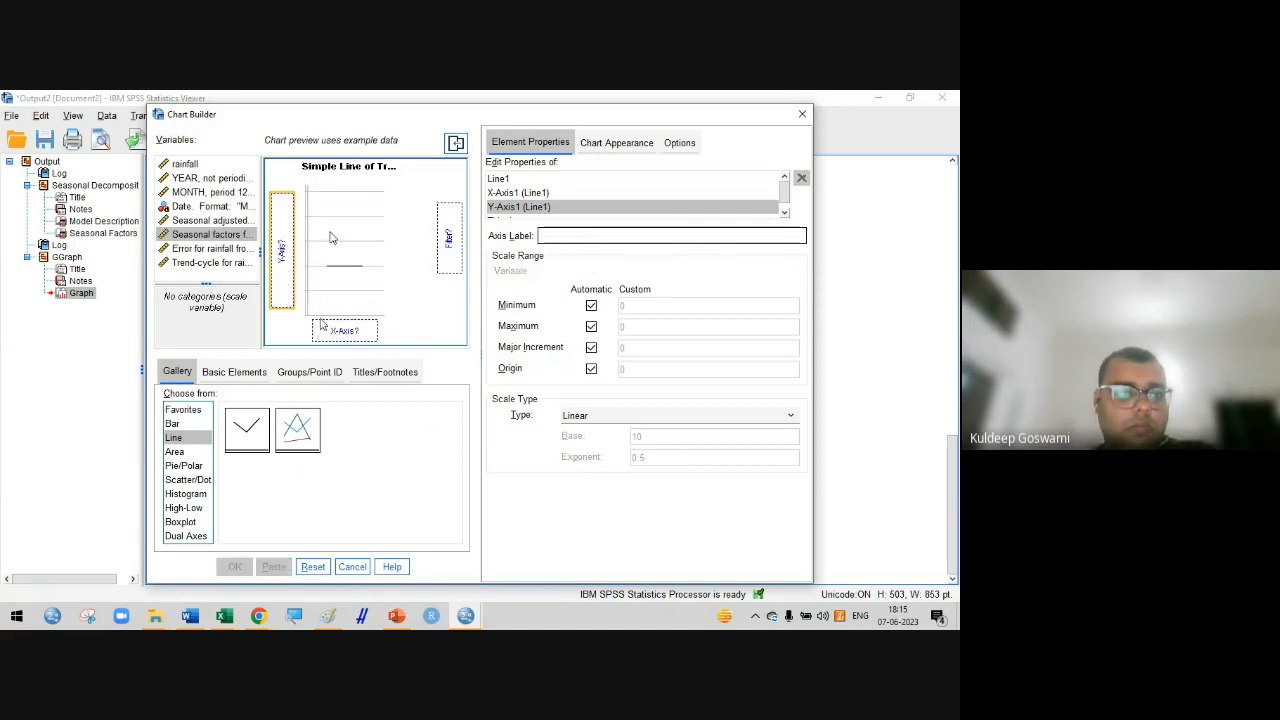
Plot the rainfall seasonal factors on the y-axis against YEAR on the x-axis as a simple line chart
{"action": "left_click", "coordinate": [206, 178]}
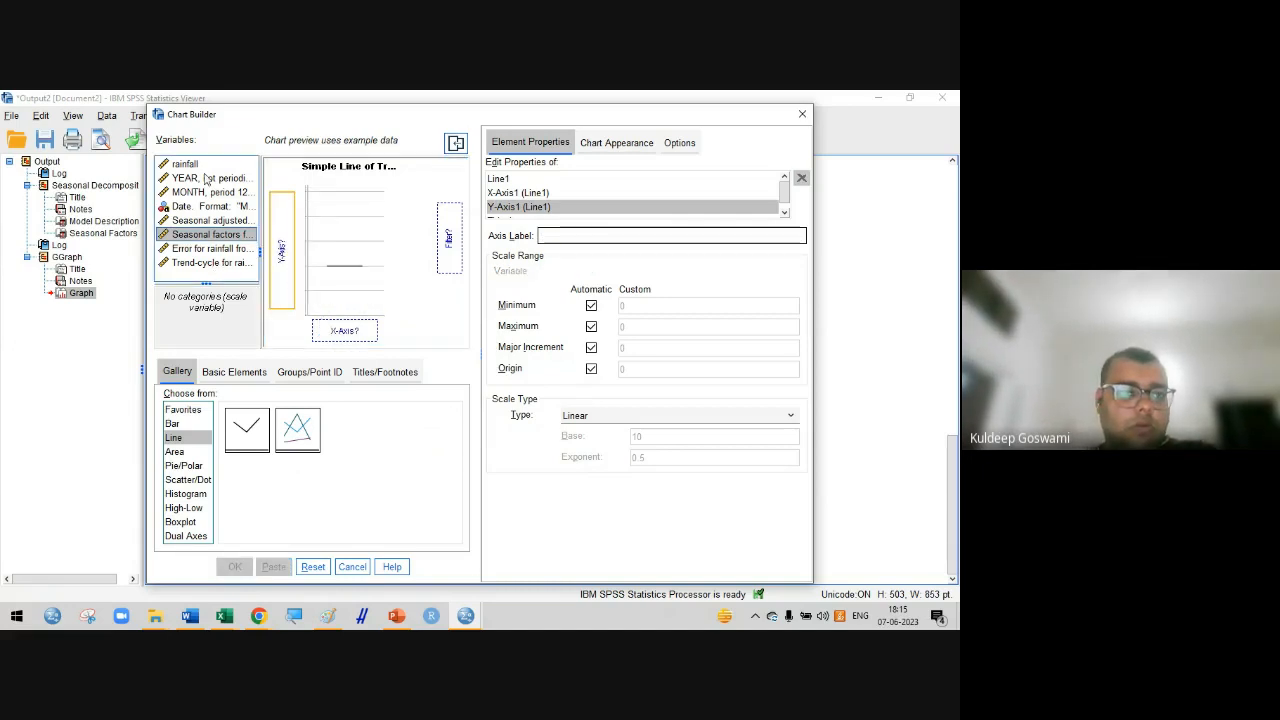
{"action": "left_click", "coordinate": [206, 179]}
{"action": "left_click_drag", "start_coordinate": [232, 190], "coordinate": [335, 335]}
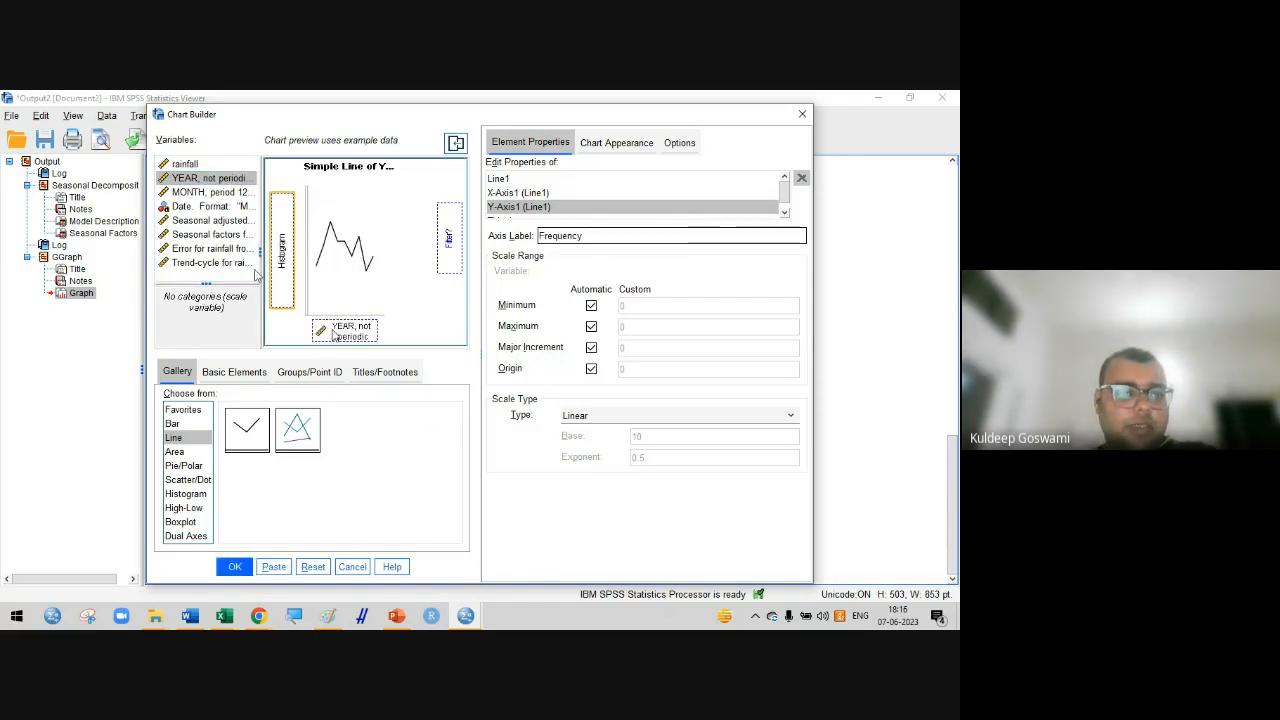
{"action": "left_click", "coordinate": [199, 237]}
{"action": "left_click_drag", "start_coordinate": [199, 237], "coordinate": [281, 243]}
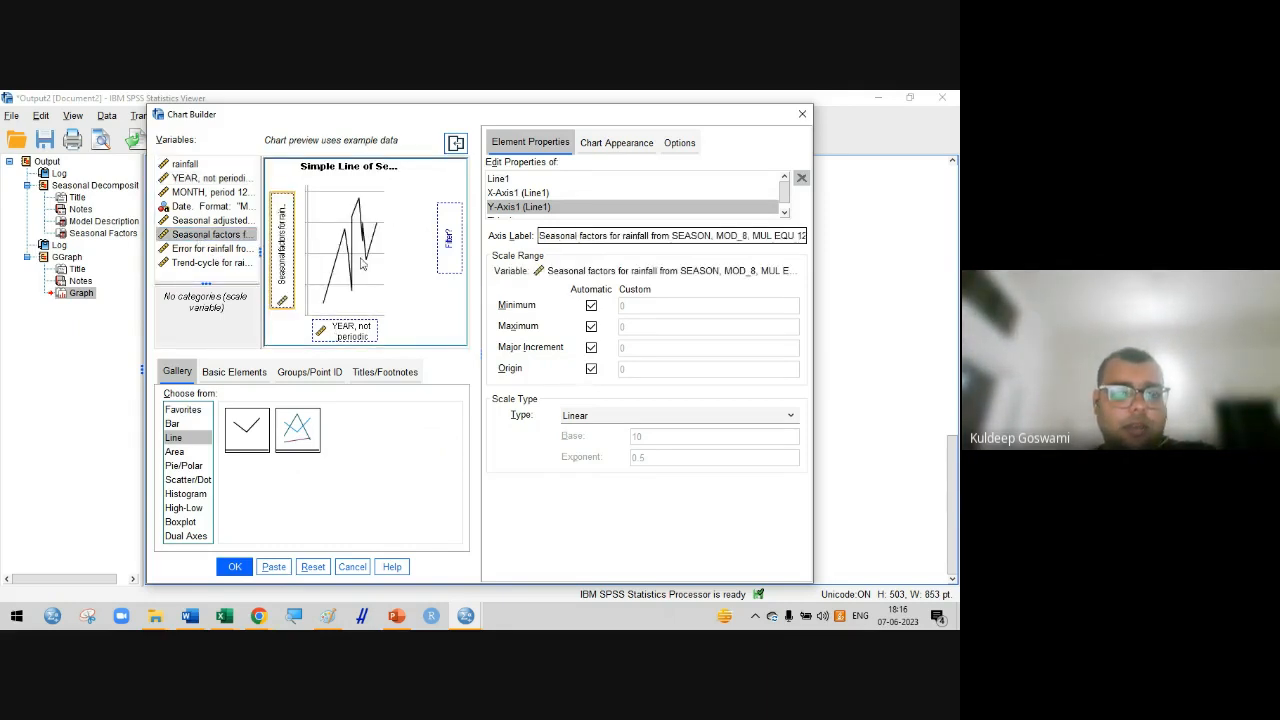
{"action": "left_click", "coordinate": [235, 567]}
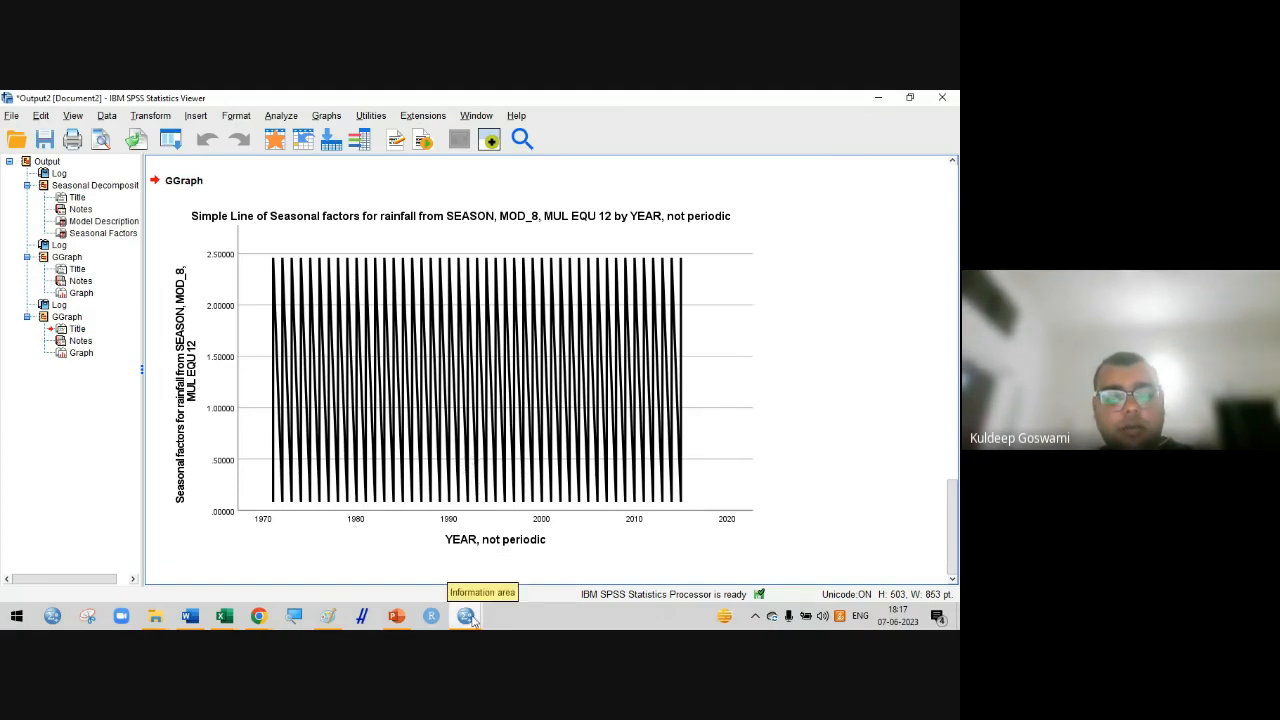
Return to the dataset and examine the rainfall, YEAR_, MONTH_ and DATE_ columns and where the Define date and time command is found
{"action": "mouse_move", "coordinate": [472, 619]}
{"action": "left_click", "coordinate": [418, 583]}
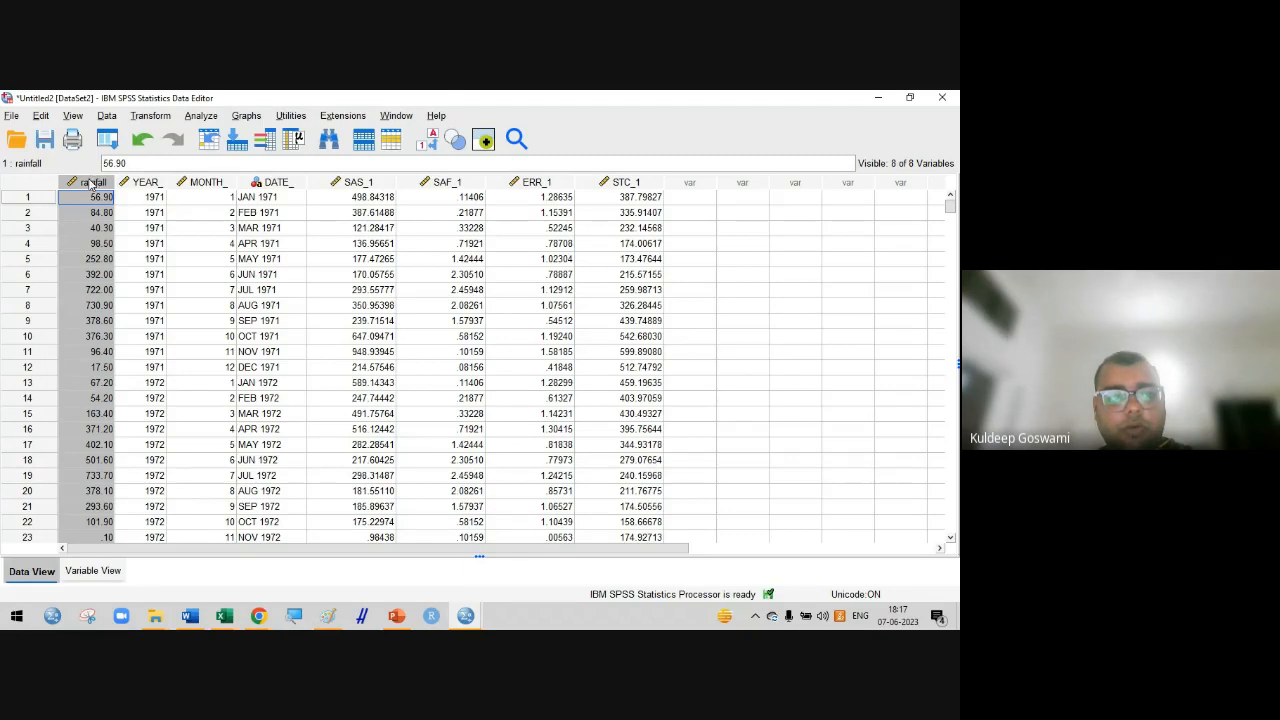
{"action": "left_click", "coordinate": [144, 184]}
{"action": "left_click", "coordinate": [100, 184]}
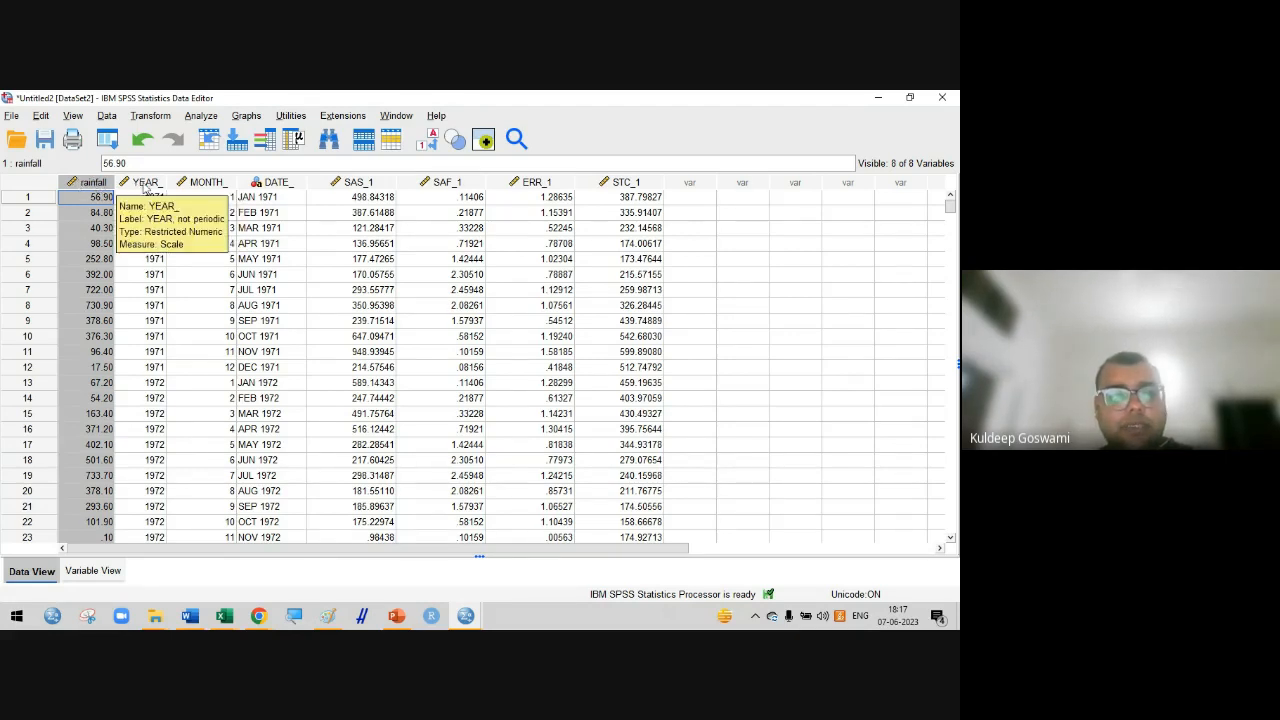
{"action": "left_click", "coordinate": [146, 184]}
{"action": "left_click", "coordinate": [201, 184]}
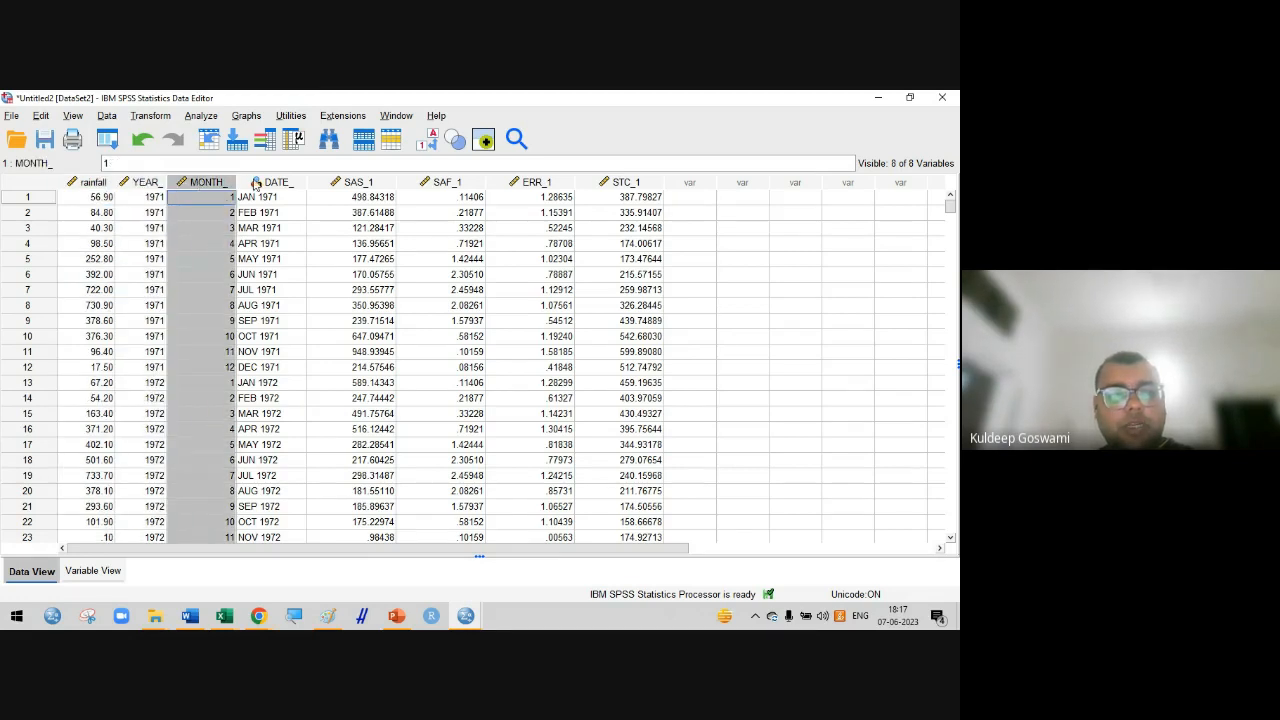
{"action": "left_click", "coordinate": [271, 184]}
{"action": "left_click", "coordinate": [203, 184]}
{"action": "left_click", "coordinate": [156, 184]}
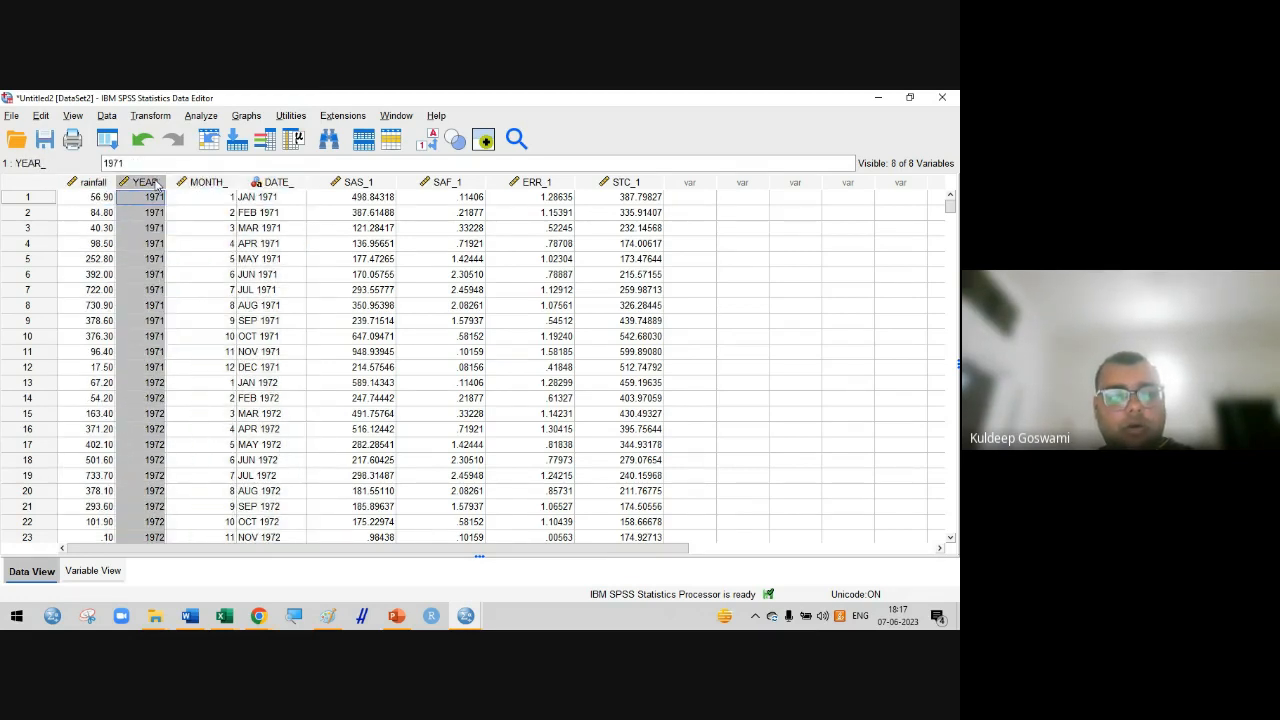
{"action": "left_click", "coordinate": [106, 116]}
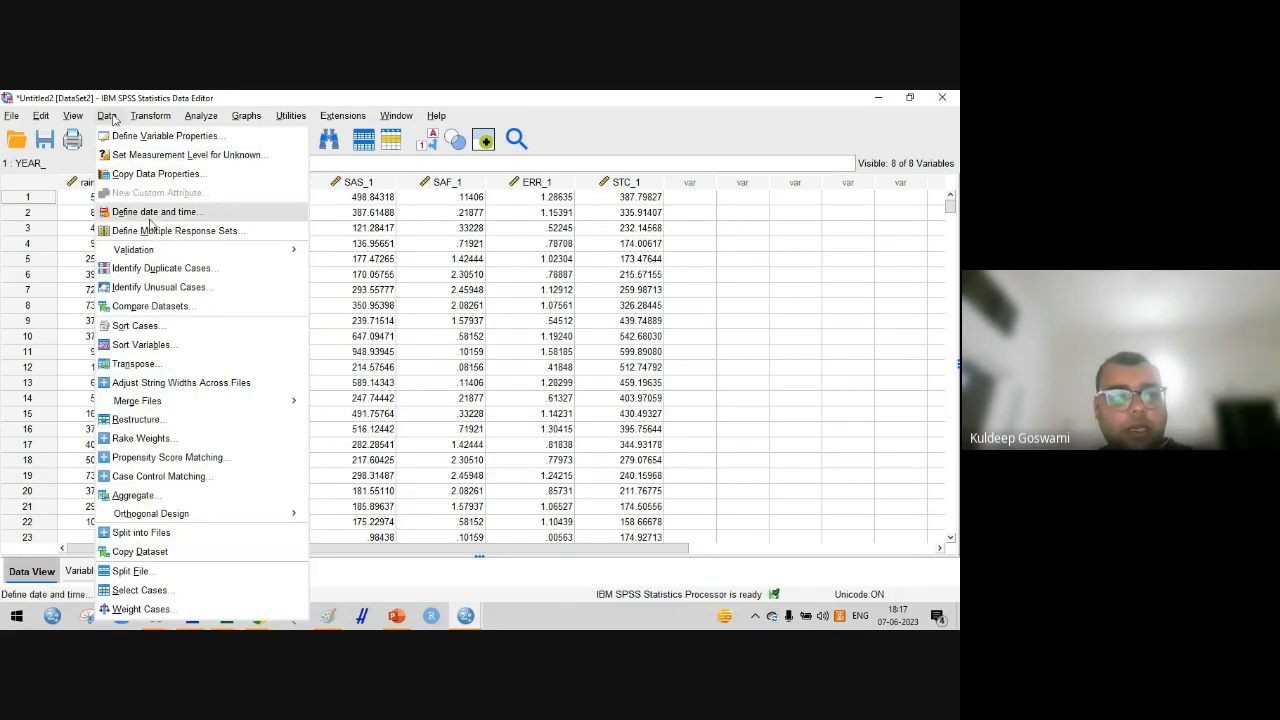
{"action": "left_click", "coordinate": [306, 200]}
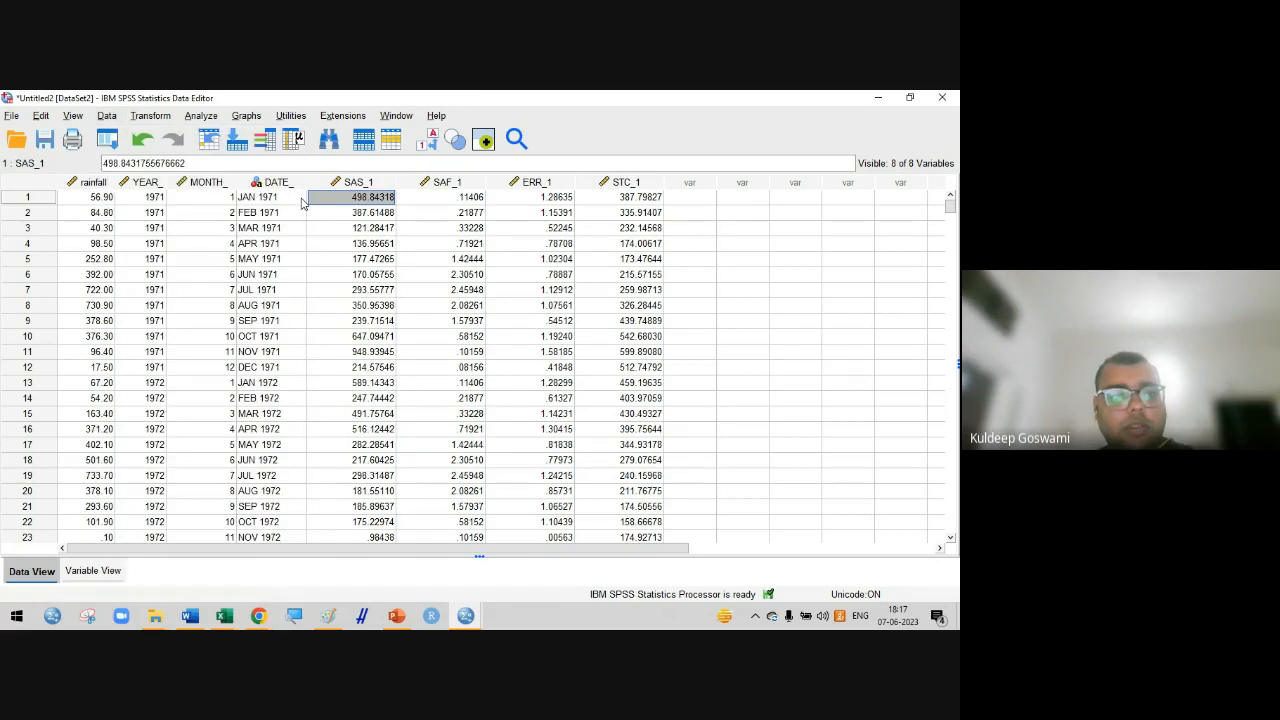
Open the Spectral Analysis forecasting procedure and make rainfall the variable to analyse
{"action": "left_click", "coordinate": [209, 120]}
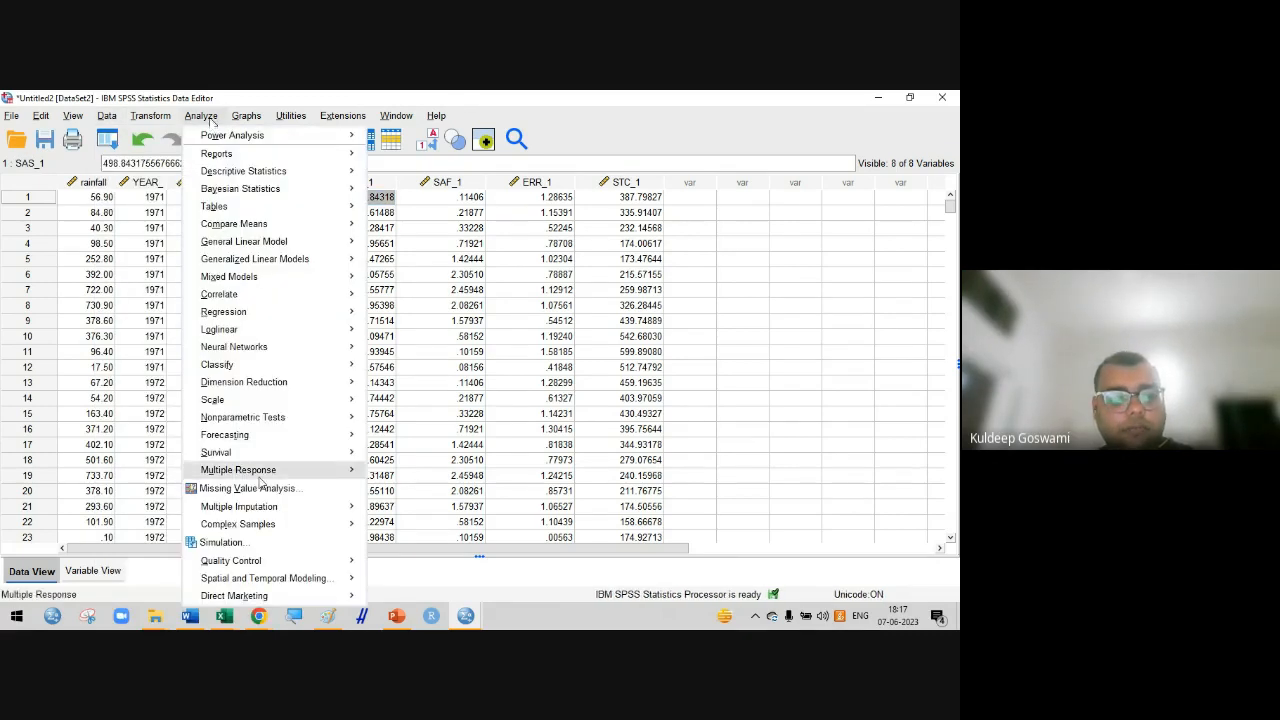
{"action": "left_click", "coordinate": [256, 437]}
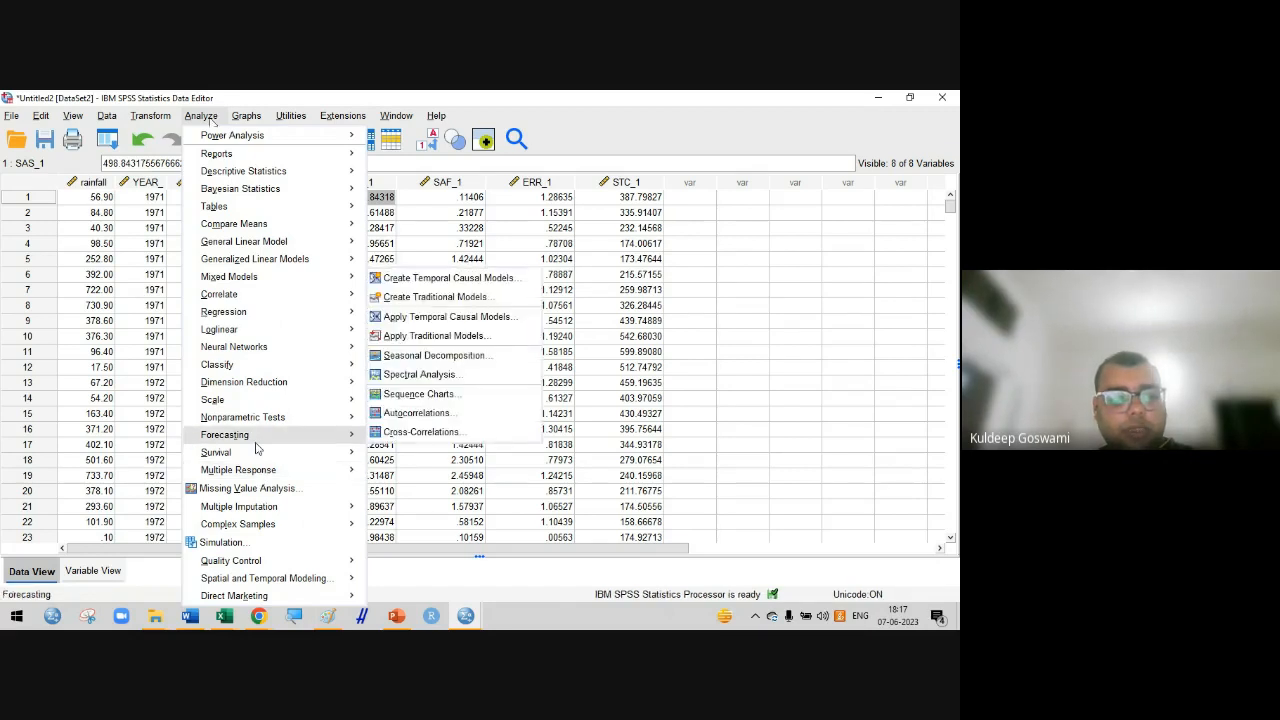
{"action": "left_click", "coordinate": [343, 440]}
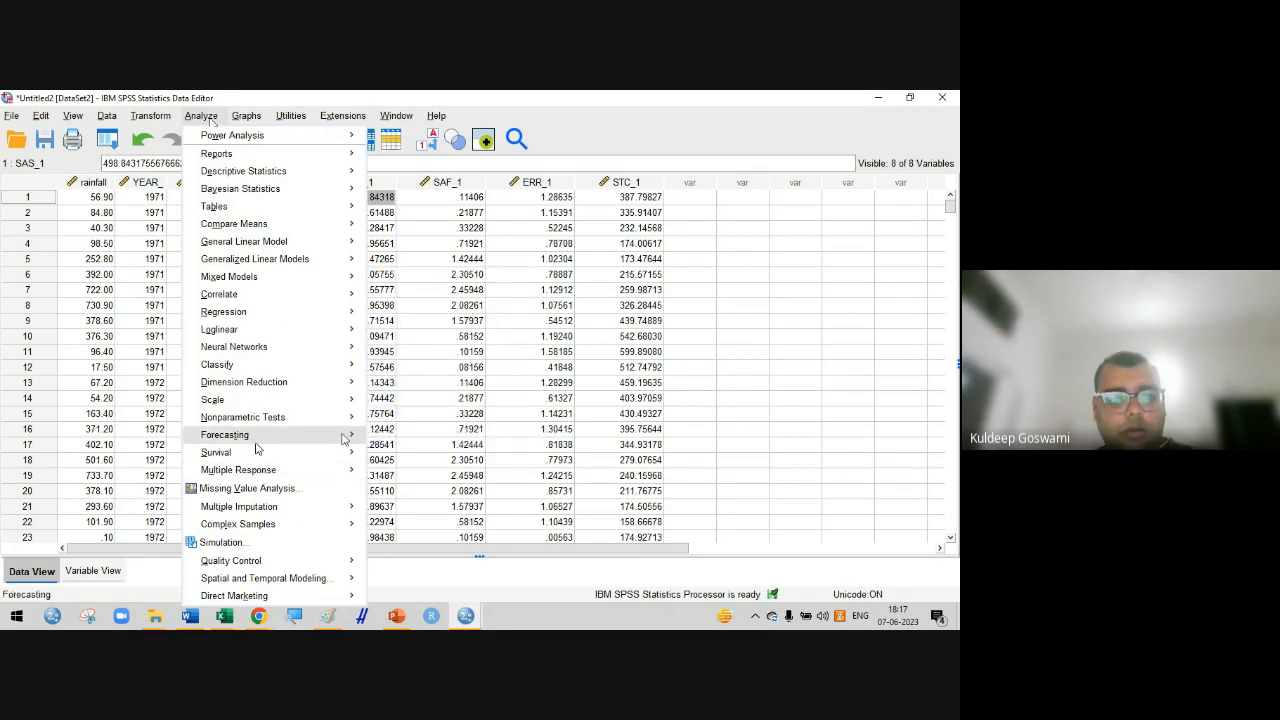
{"action": "left_click", "coordinate": [343, 440]}
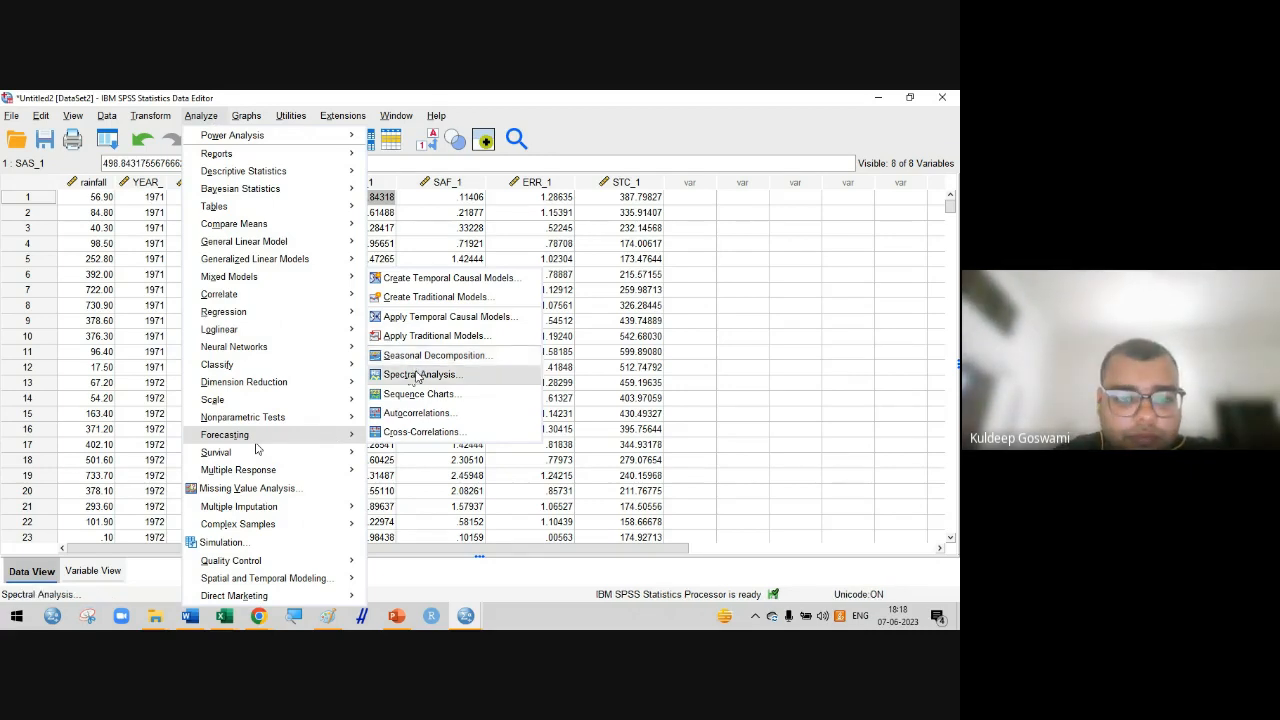
{"action": "left_click", "coordinate": [418, 375]}
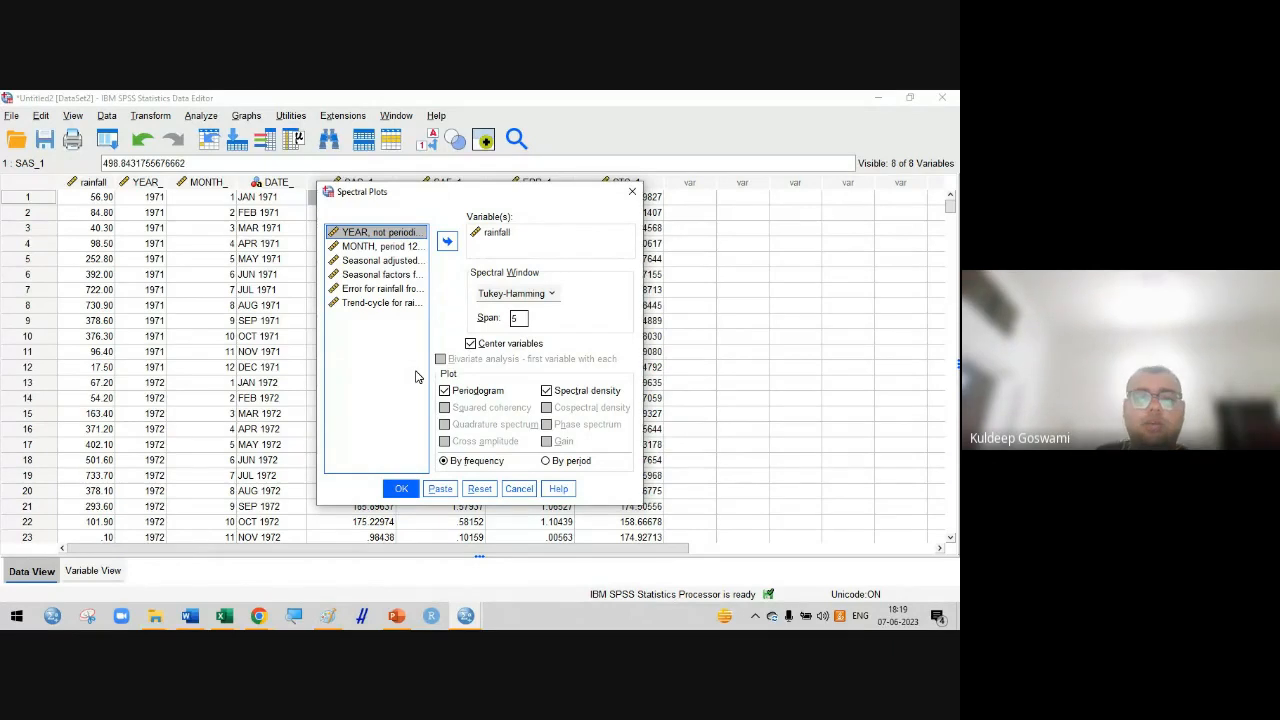
{"action": "left_click", "coordinate": [495, 233]}
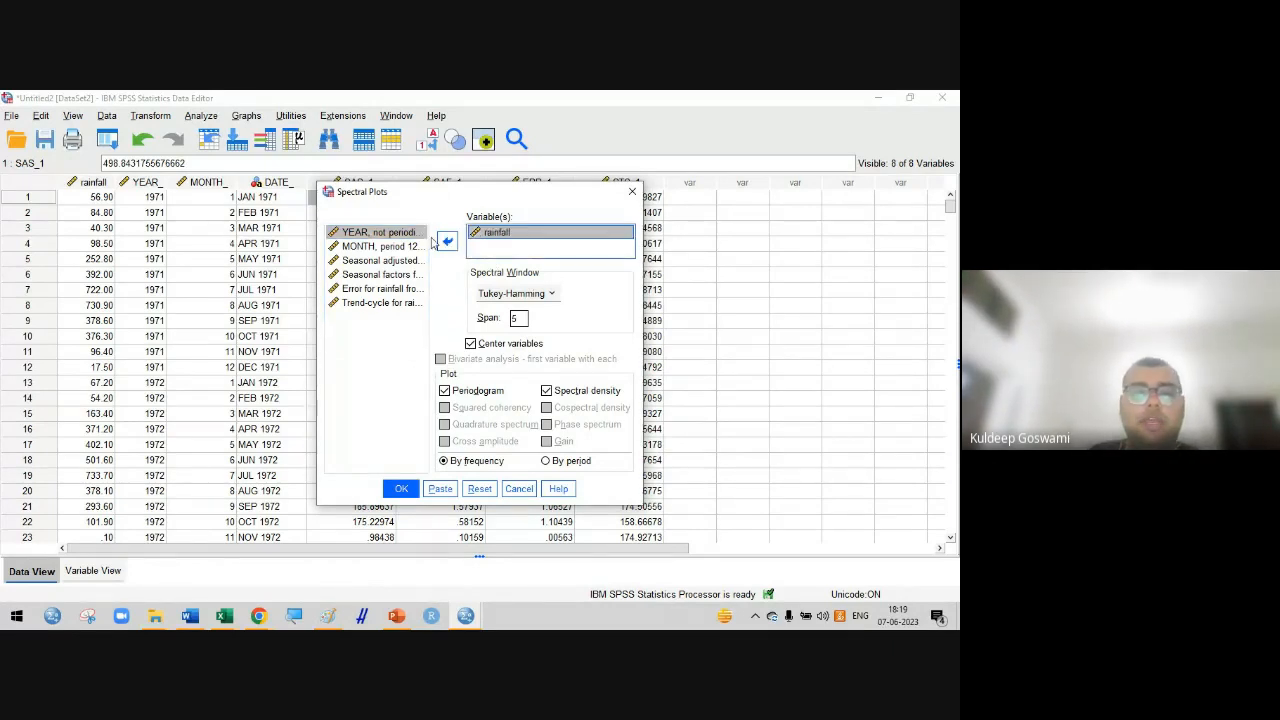
{"action": "left_click", "coordinate": [447, 242]}
{"action": "left_click", "coordinate": [447, 242]}
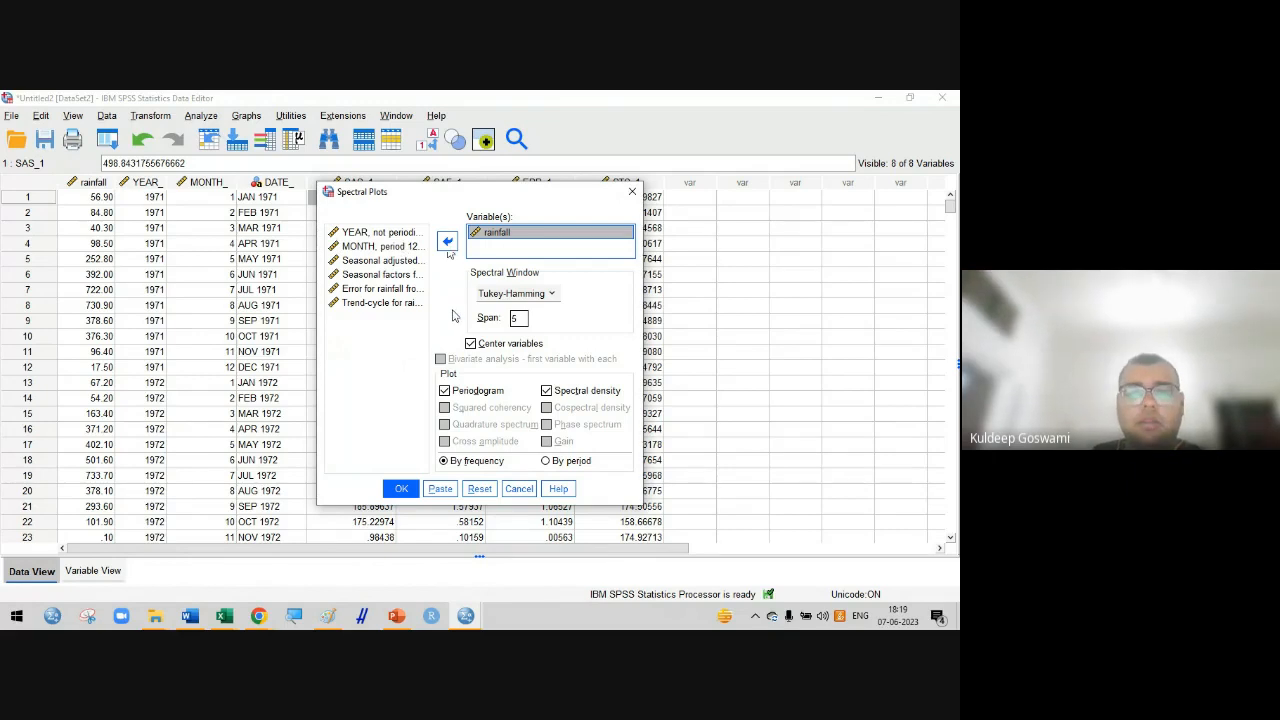
Run the spectral analysis by period, keeping the Tukey-Hamming window with span 5, centered variables, and the periodogram and spectral density plots
{"action": "left_click", "coordinate": [551, 293]}
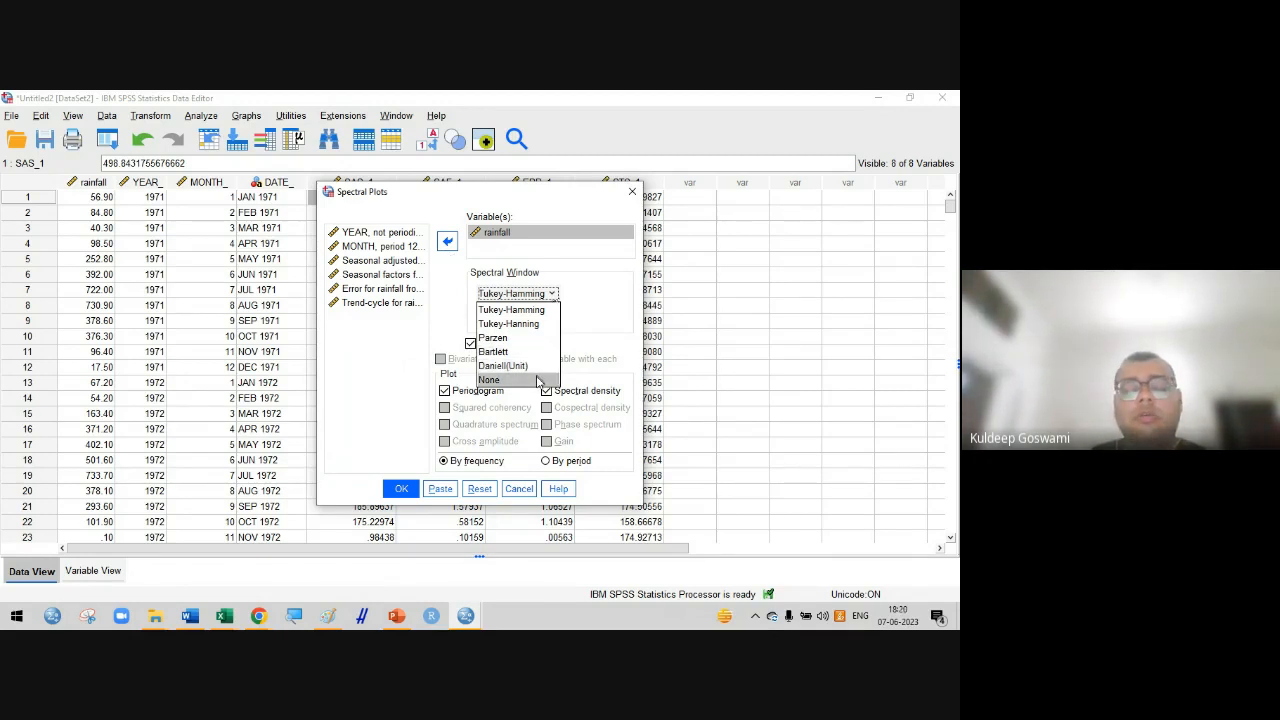
{"action": "left_click", "coordinate": [594, 343]}
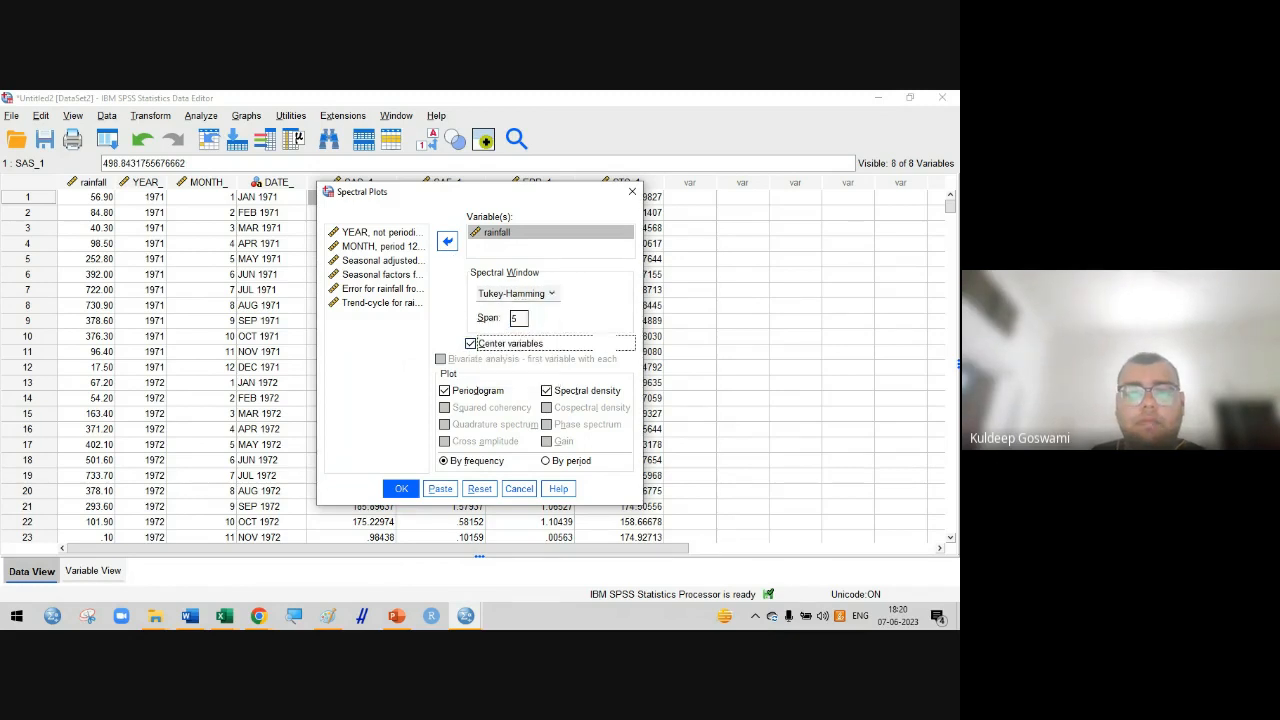
{"action": "left_click", "coordinate": [471, 344]}
{"action": "left_click", "coordinate": [471, 344]}
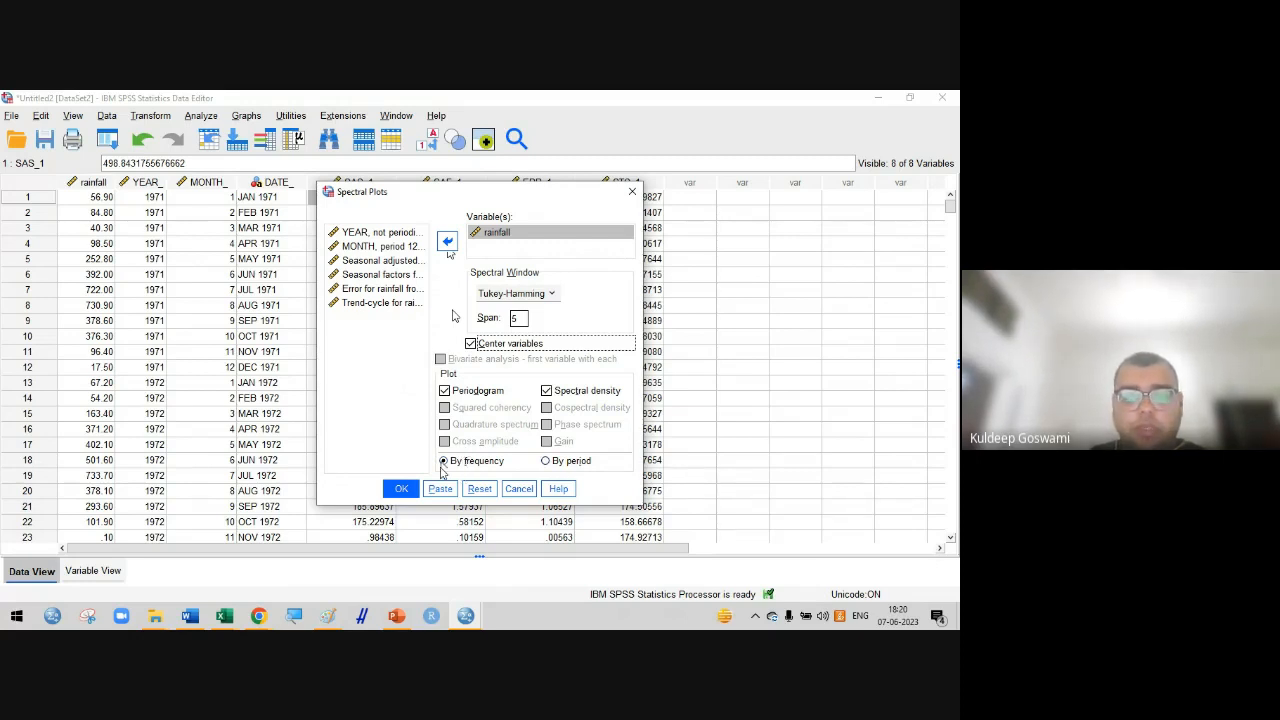
{"action": "left_click", "coordinate": [546, 461]}
{"action": "left_click", "coordinate": [401, 489]}
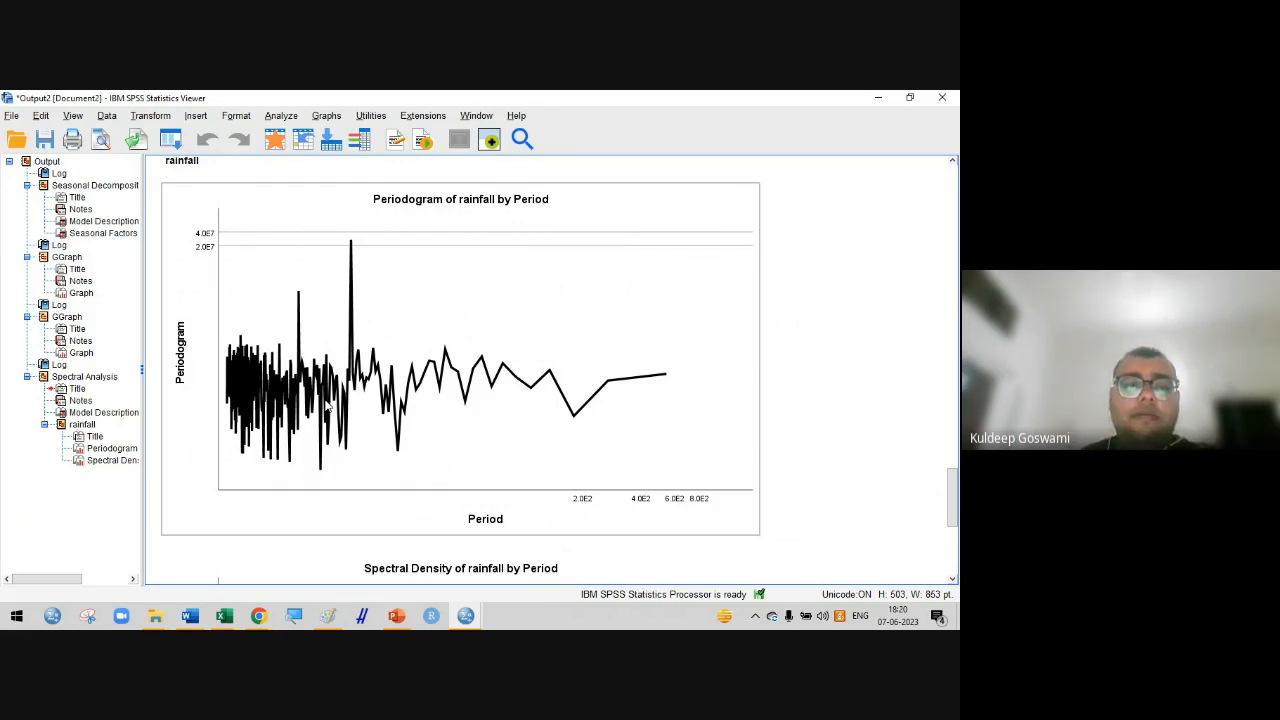
Examine the periodogram, the spectral density plot and the Model Description table of the rainfall spectral analysis
{"action": "scroll", "coordinate": [337, 399], "scroll_direction": "down", "scroll_amount": 3}
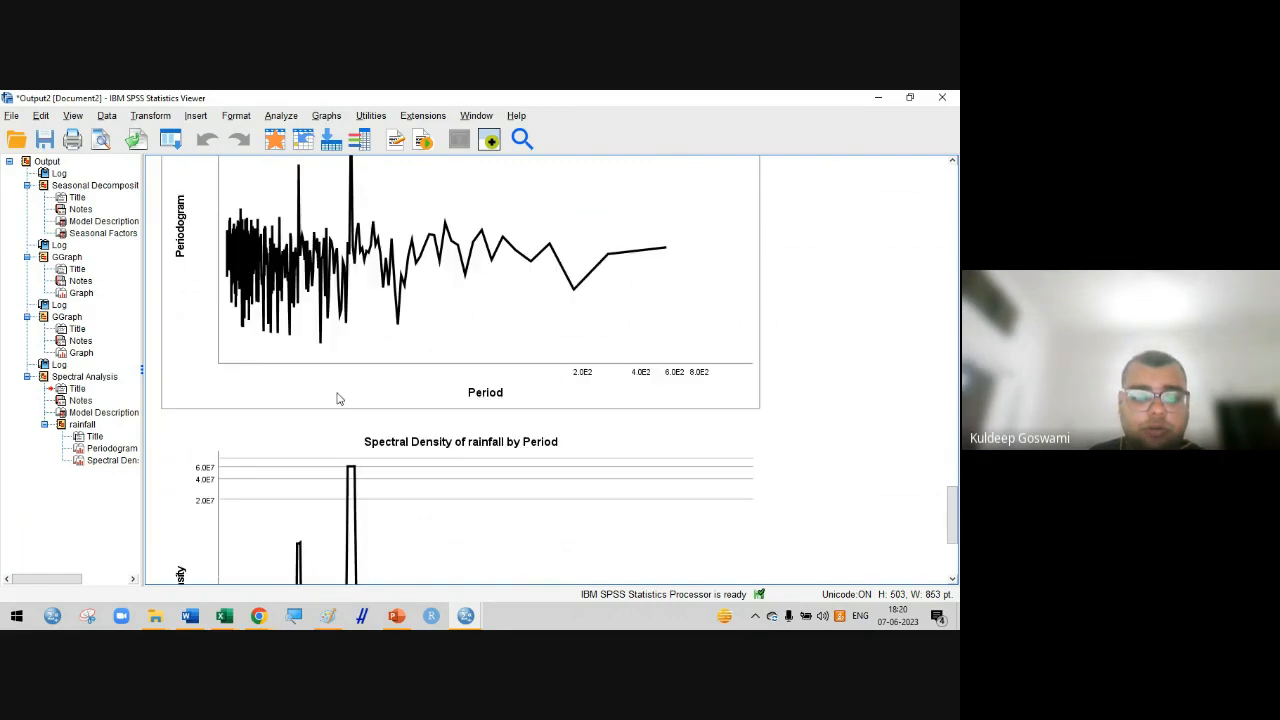
{"action": "scroll", "coordinate": [337, 399], "scroll_direction": "down", "scroll_amount": 5}
{"action": "scroll", "coordinate": [385, 375], "scroll_direction": "up", "scroll_amount": 3}
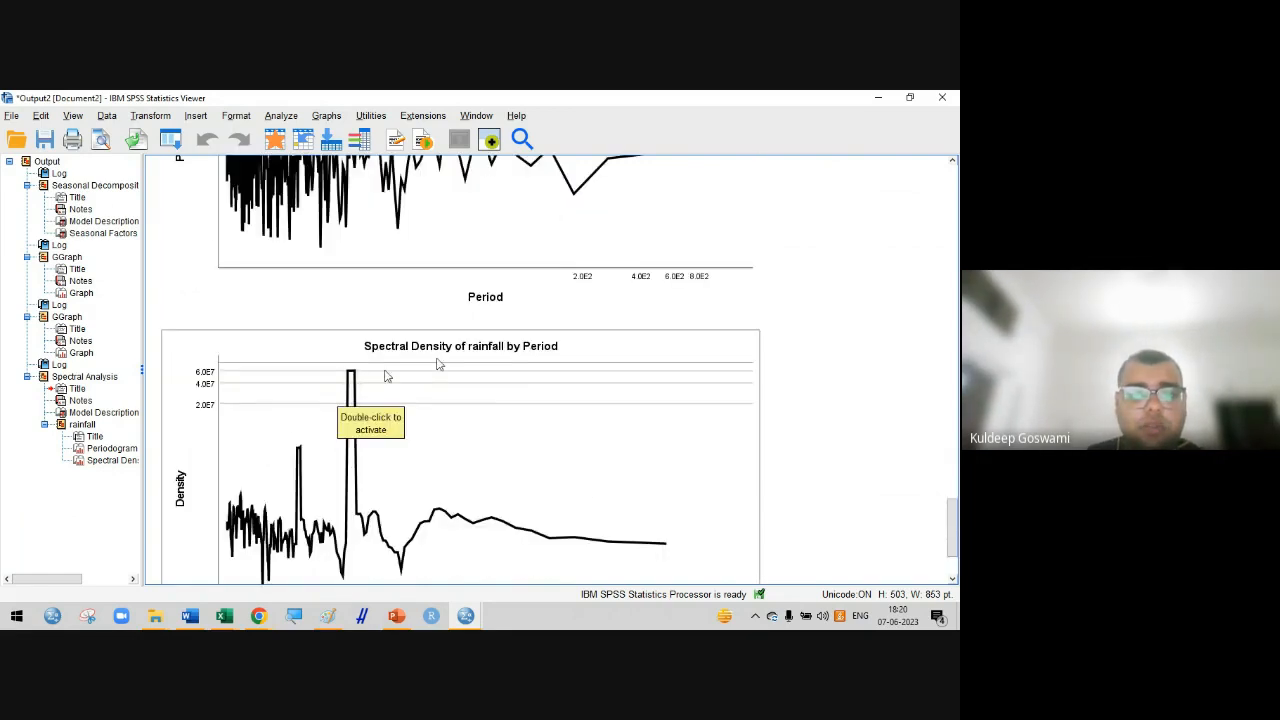
{"action": "scroll", "coordinate": [428, 367], "scroll_direction": "down", "scroll_amount": 3}
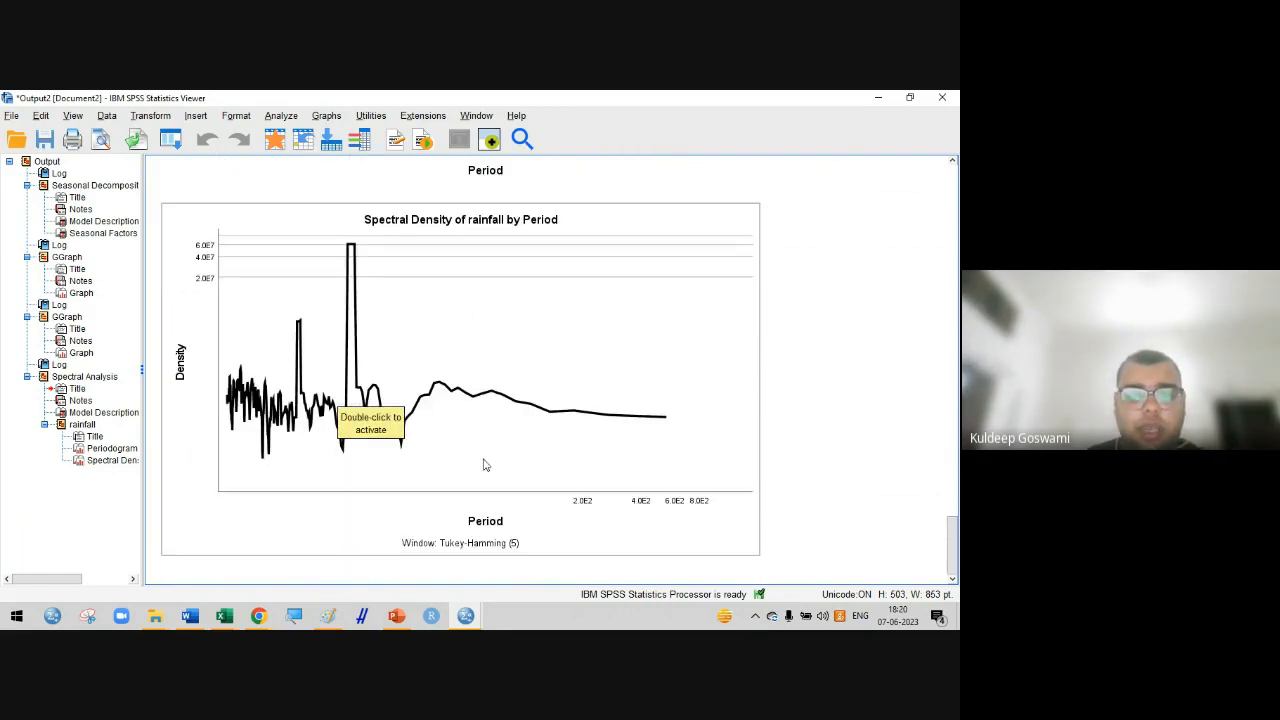
{"action": "scroll", "coordinate": [485, 445], "scroll_direction": "up", "scroll_amount": 7}
{"action": "scroll", "coordinate": [490, 426], "scroll_direction": "up", "scroll_amount": 8}
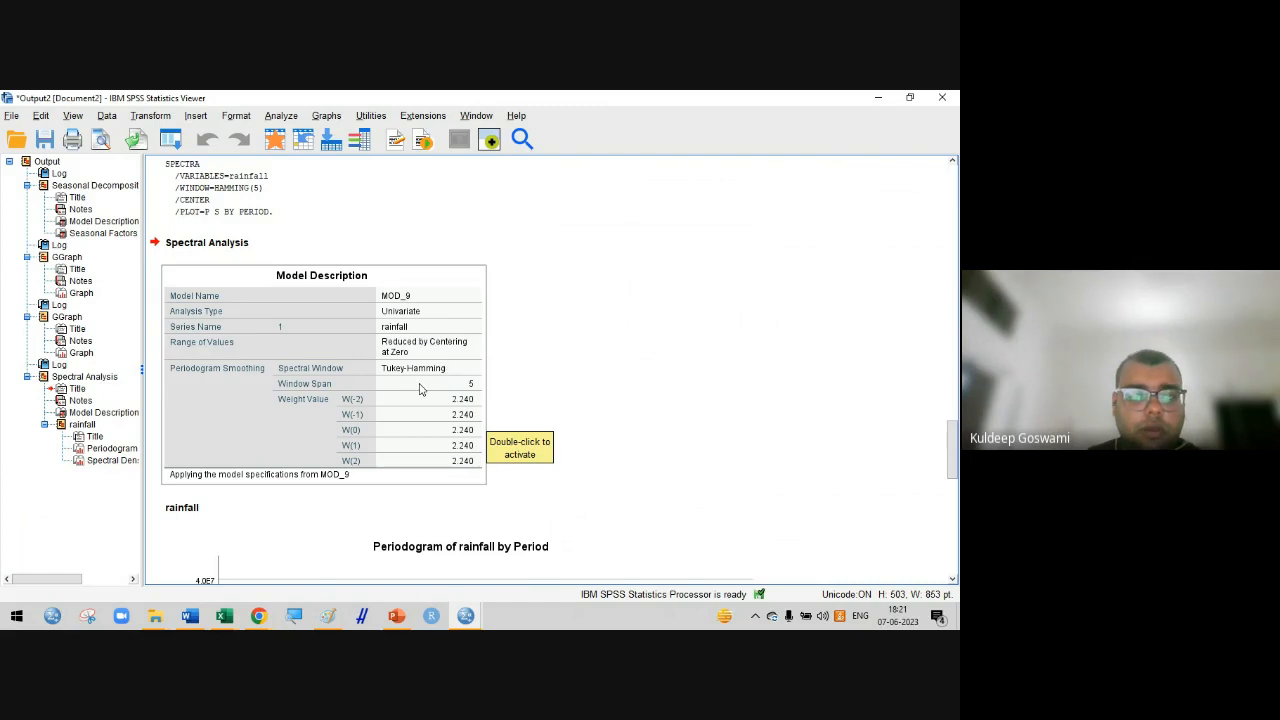
{"action": "scroll", "coordinate": [420, 390], "scroll_direction": "down", "scroll_amount": 1}
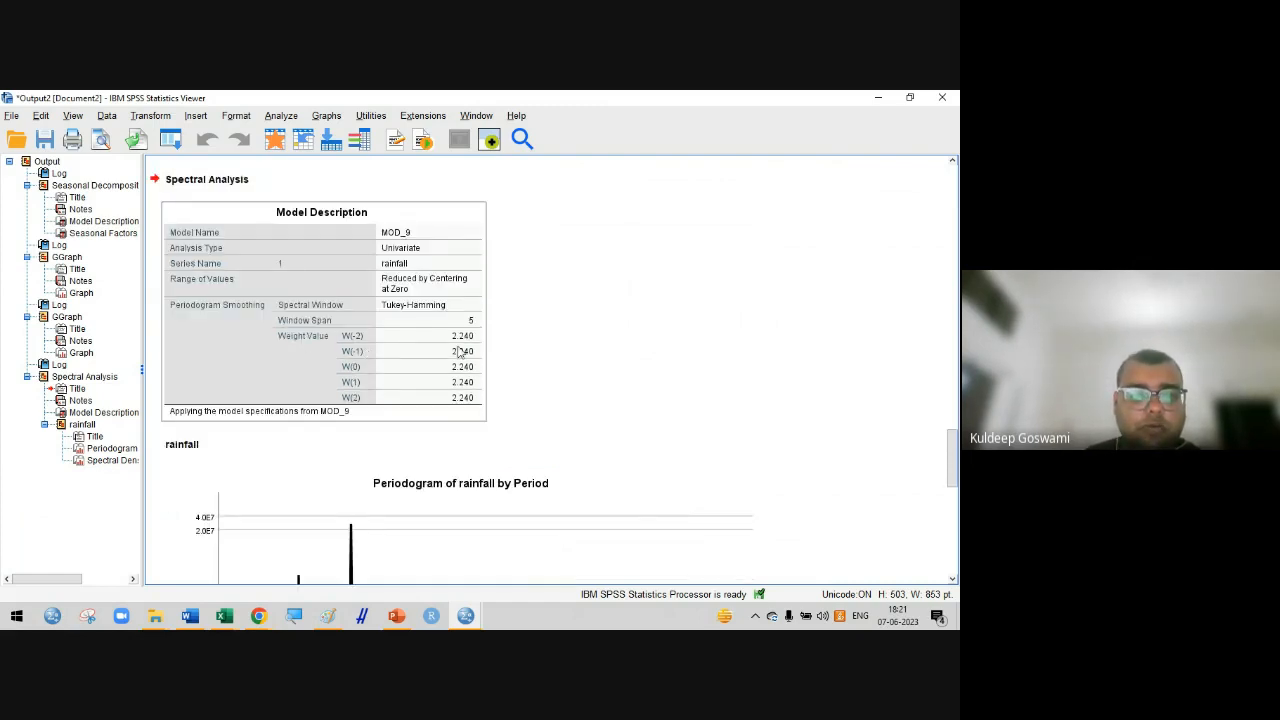
{"action": "scroll", "coordinate": [480, 350], "scroll_direction": "down", "scroll_amount": 2}
{"action": "scroll", "coordinate": [543, 428], "scroll_direction": "down", "scroll_amount": 3}
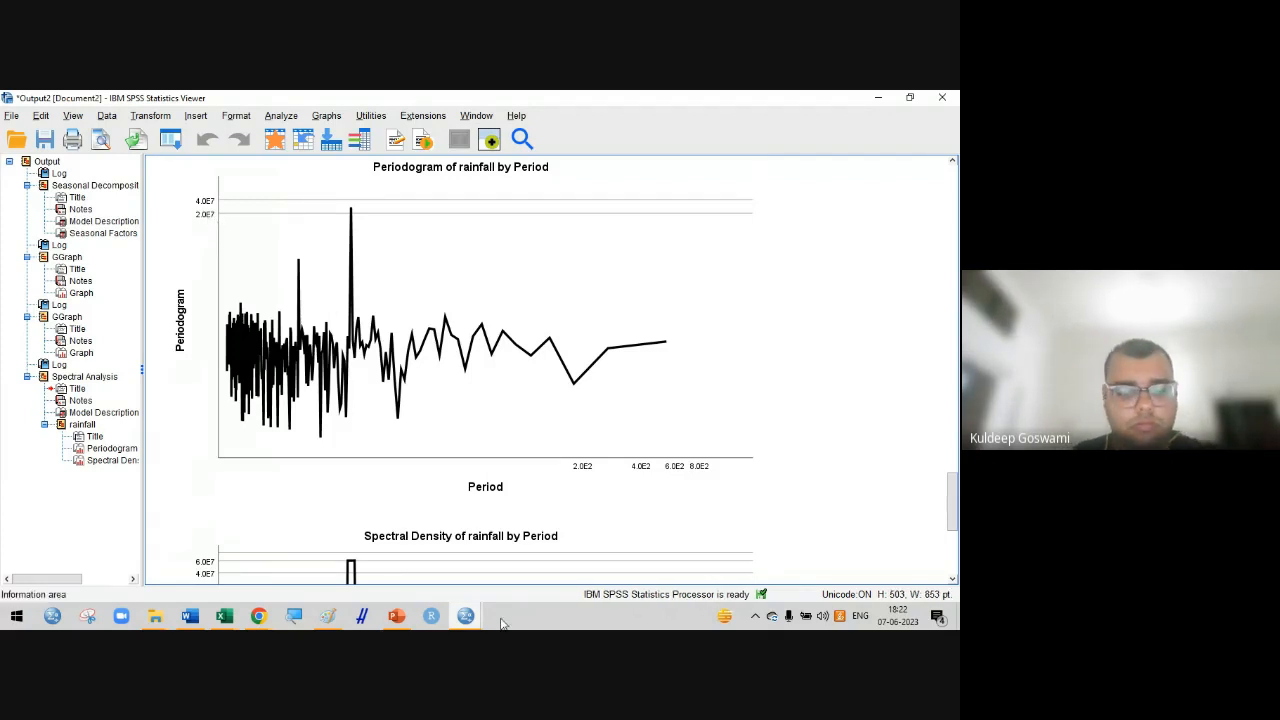
Switch to Paint and start a new blank drawing, discarding the moving average sketch without saving
{"action": "left_click", "coordinate": [328, 615]}
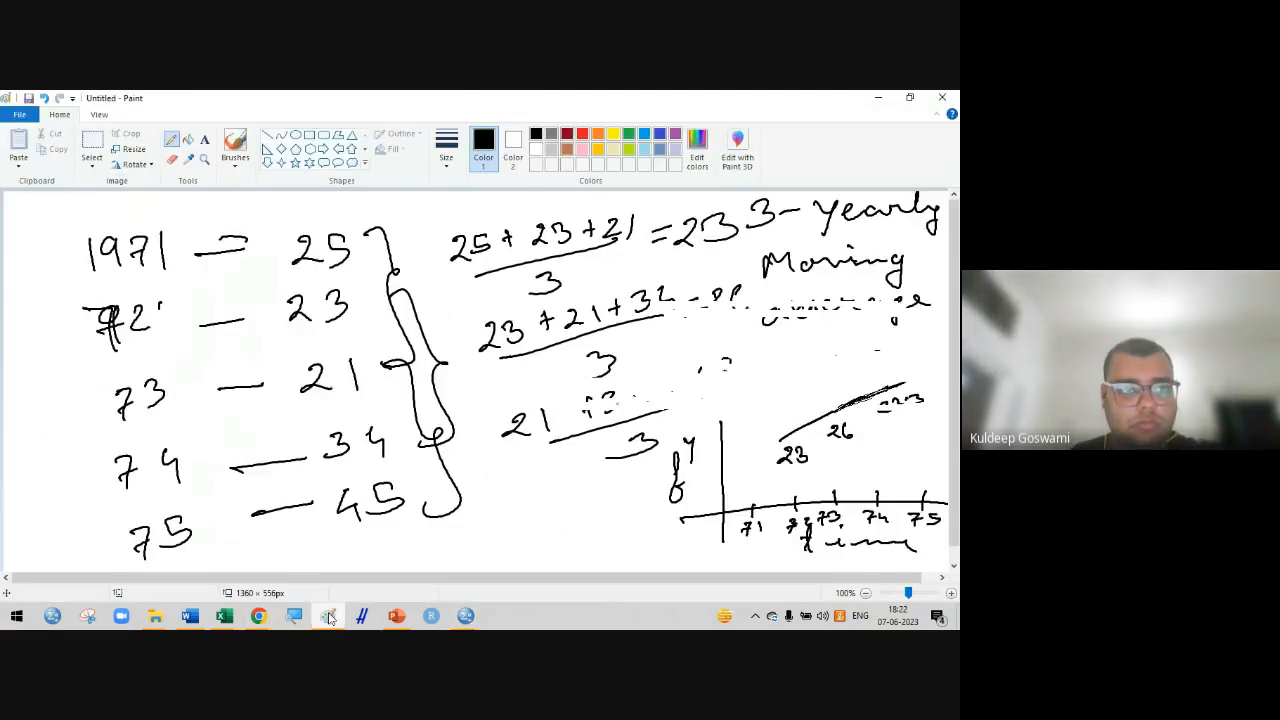
{"action": "left_click", "coordinate": [12, 116]}
{"action": "left_click", "coordinate": [35, 143]}
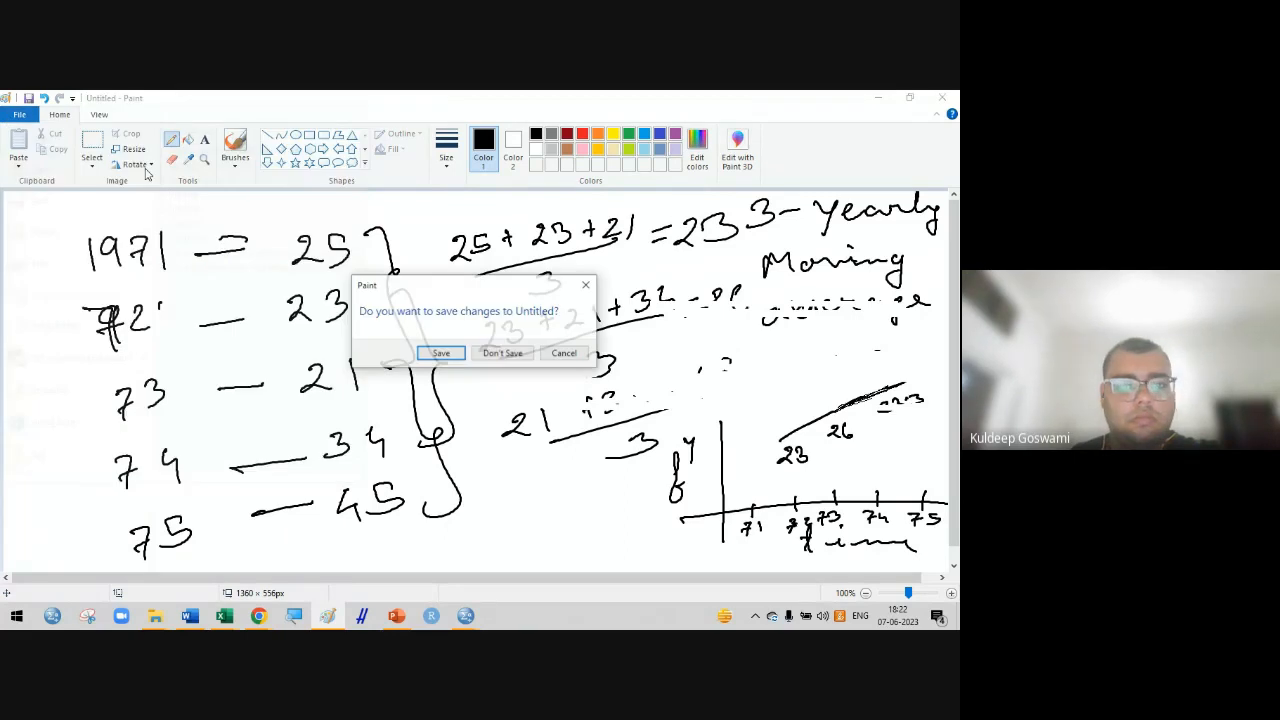
{"action": "left_click", "coordinate": [503, 356]}
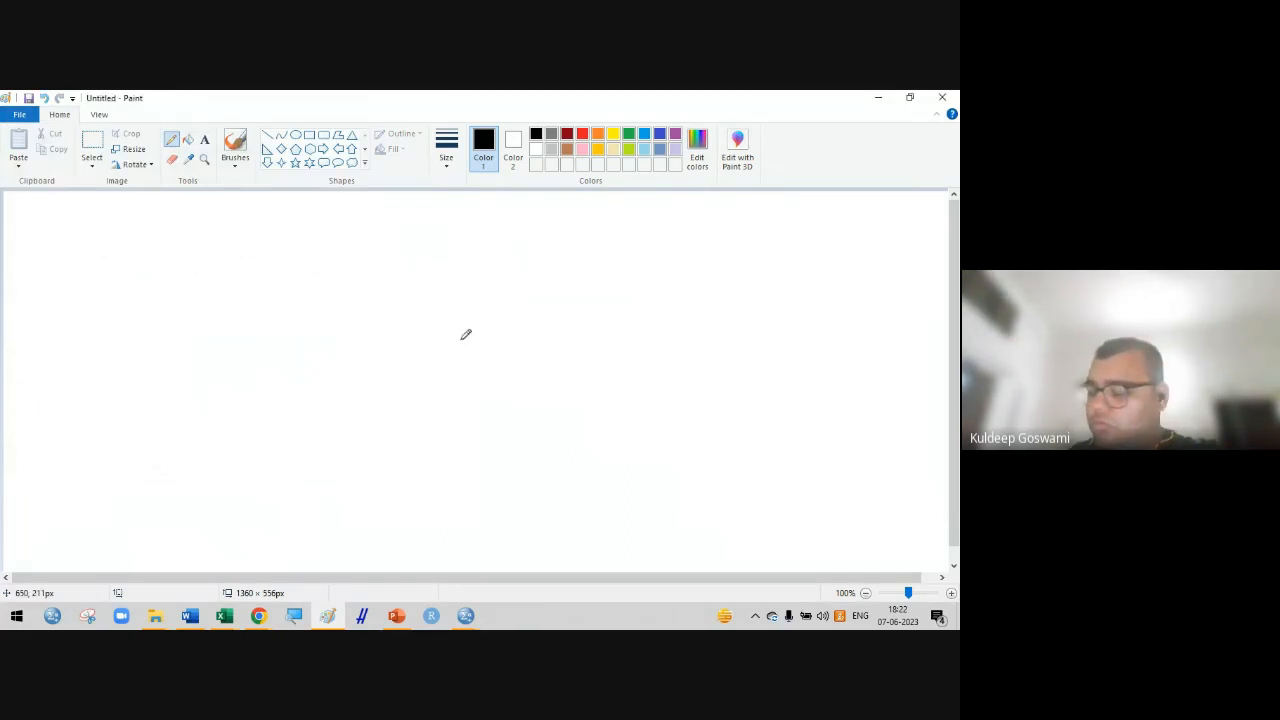
Check the highest peak of the rainfall periodogram in the SPSS output, and draw a thin numeral 1 on the blank Paint canvas
{"action": "left_click", "coordinate": [465, 615]}
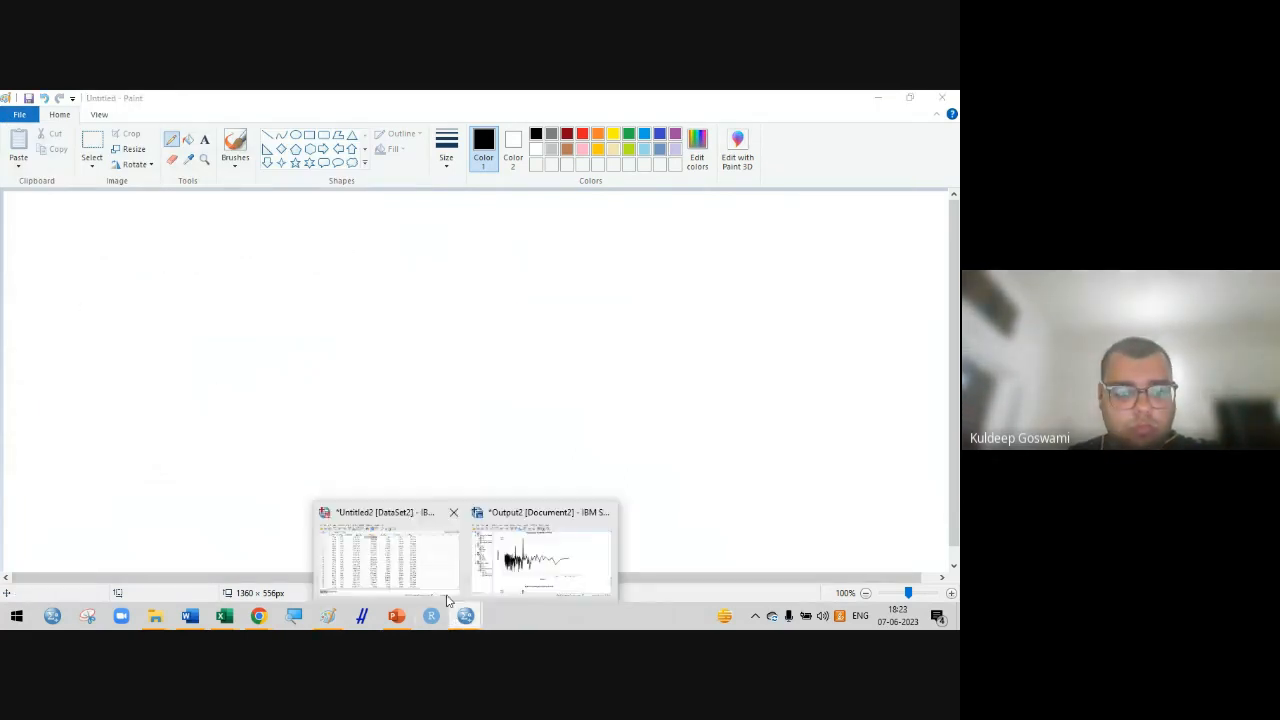
{"action": "left_click", "coordinate": [567, 566]}
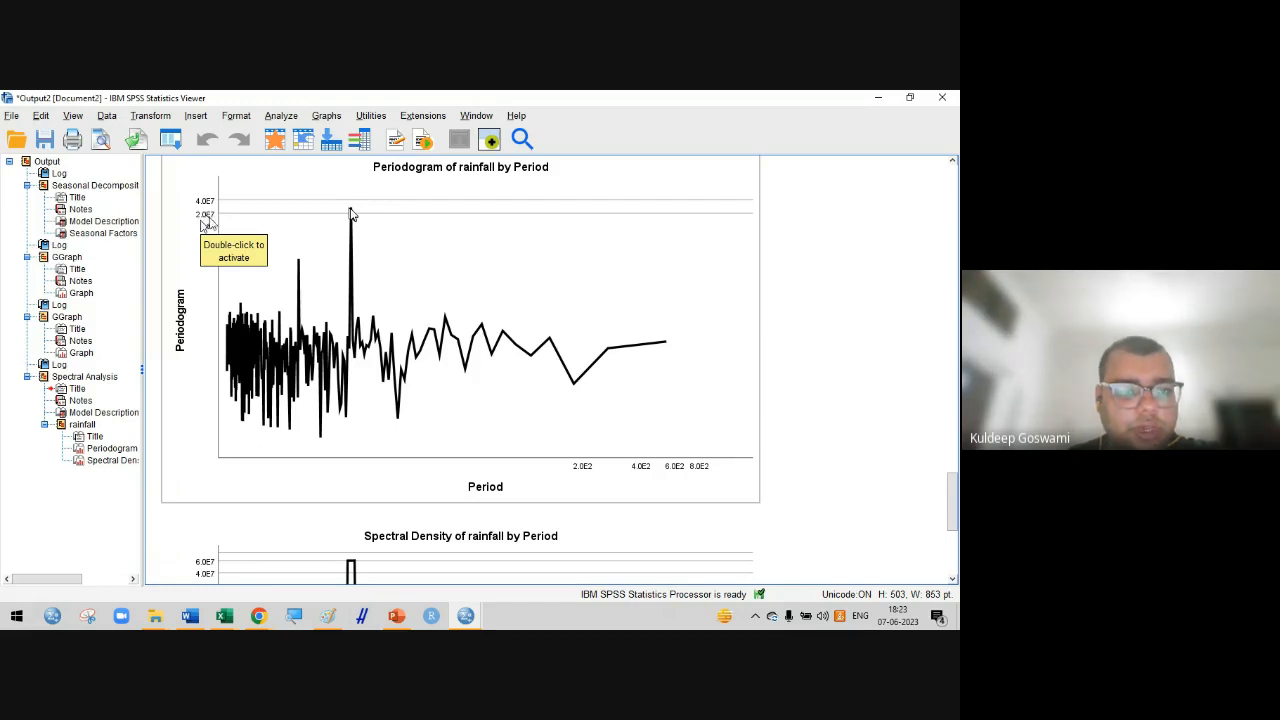
{"action": "left_click", "coordinate": [327, 615]}
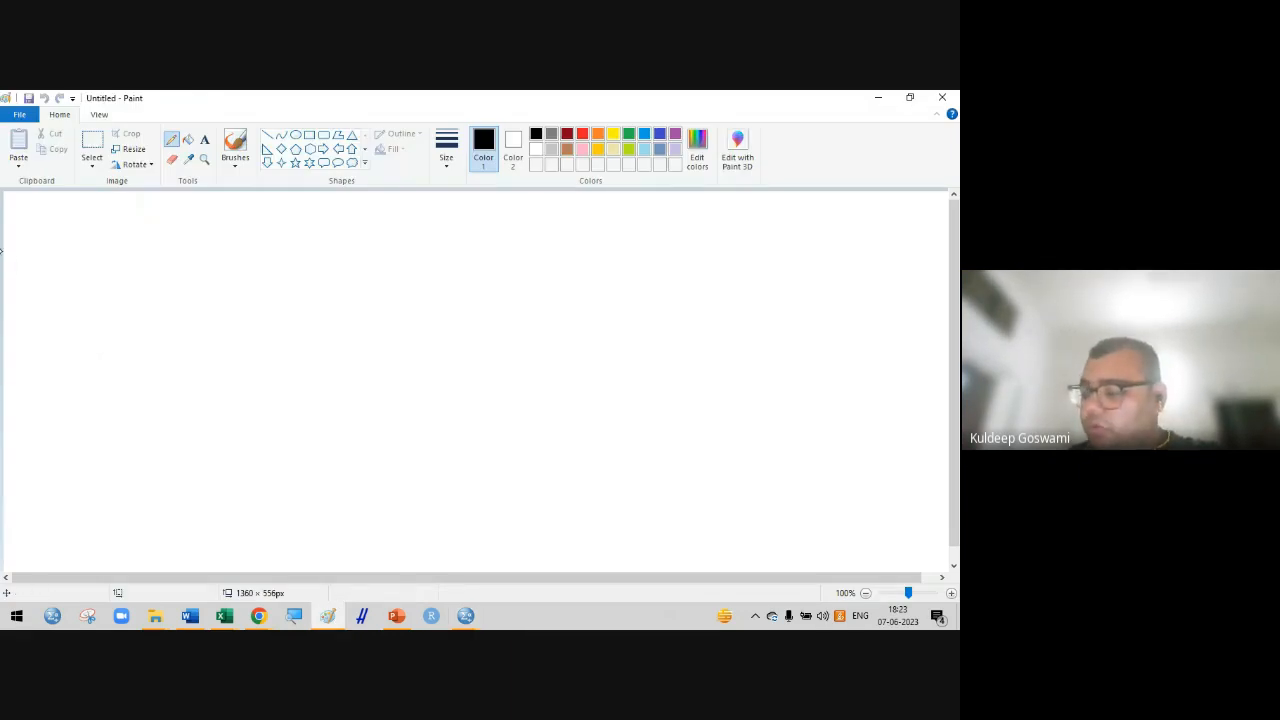
{"action": "mouse_move", "coordinate": [17, 266]}
{"action": "left_mouse_down"}
{"action": "mouse_move", "coordinate": [22, 254]}
{"action": "mouse_move", "coordinate": [28, 290]}
{"action": "left_mouse_up"}
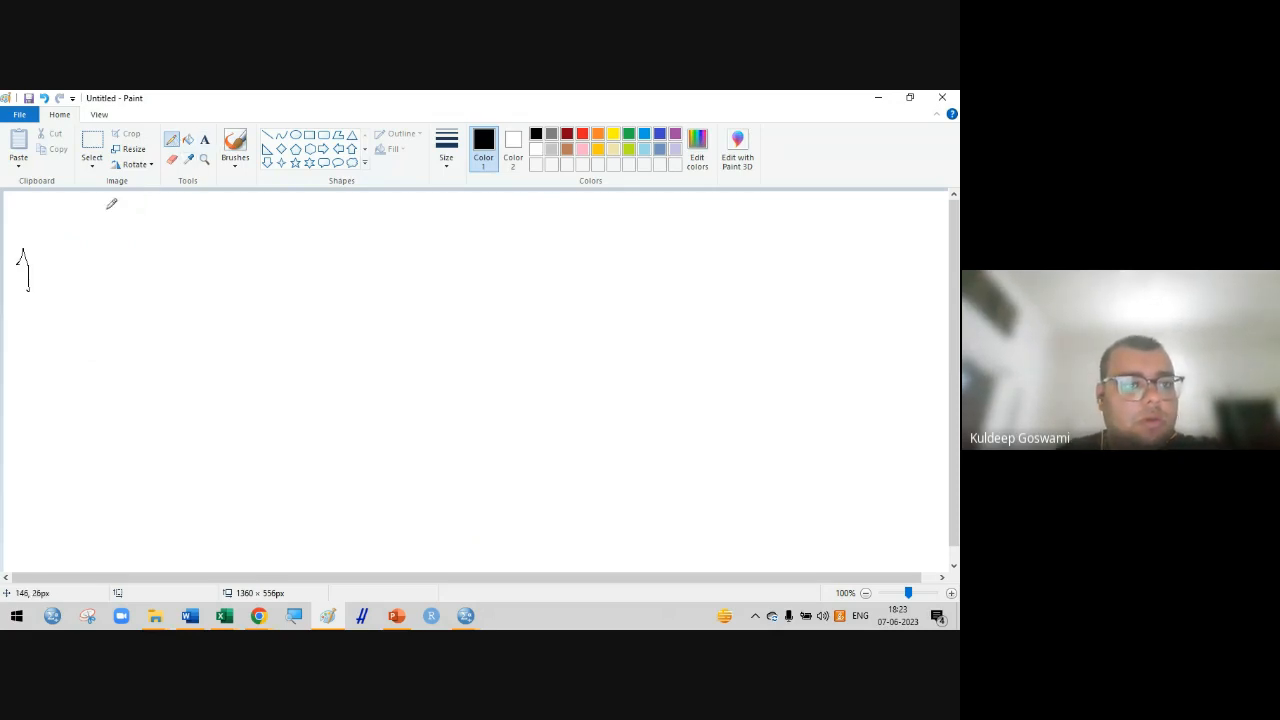
{"action": "left_click", "coordinate": [188, 139]}
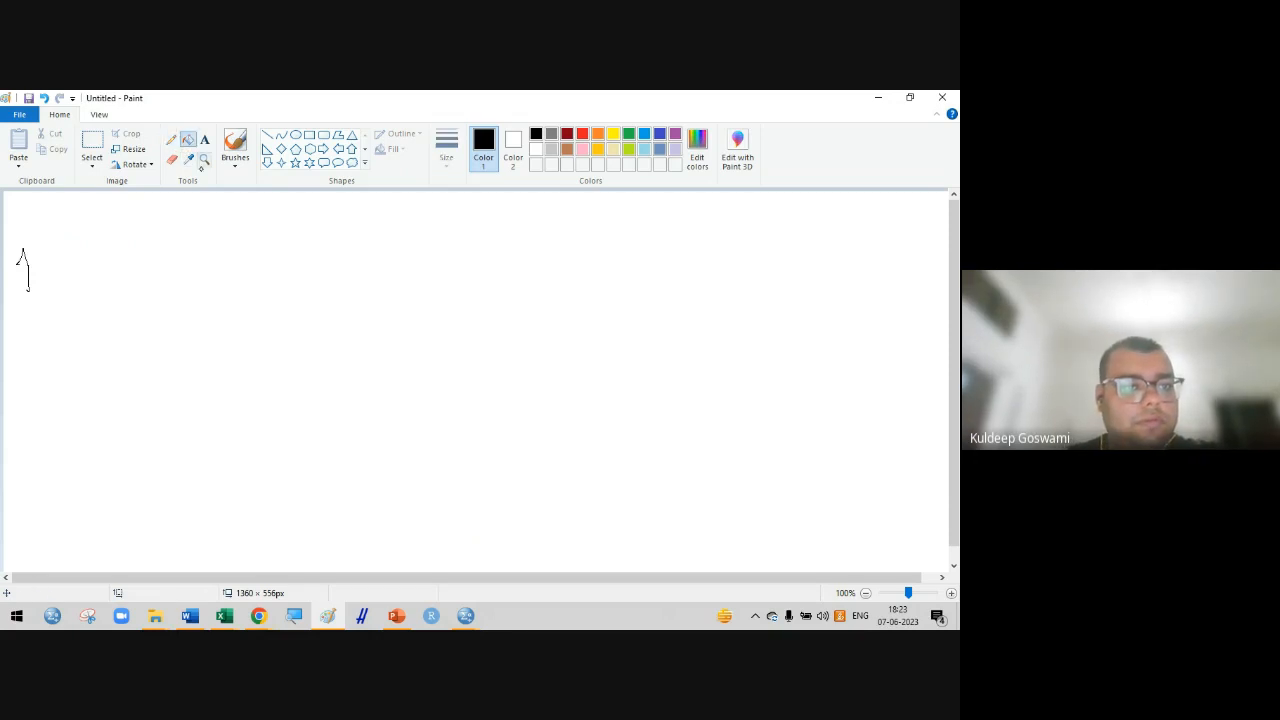
{"action": "left_click", "coordinate": [175, 247]}
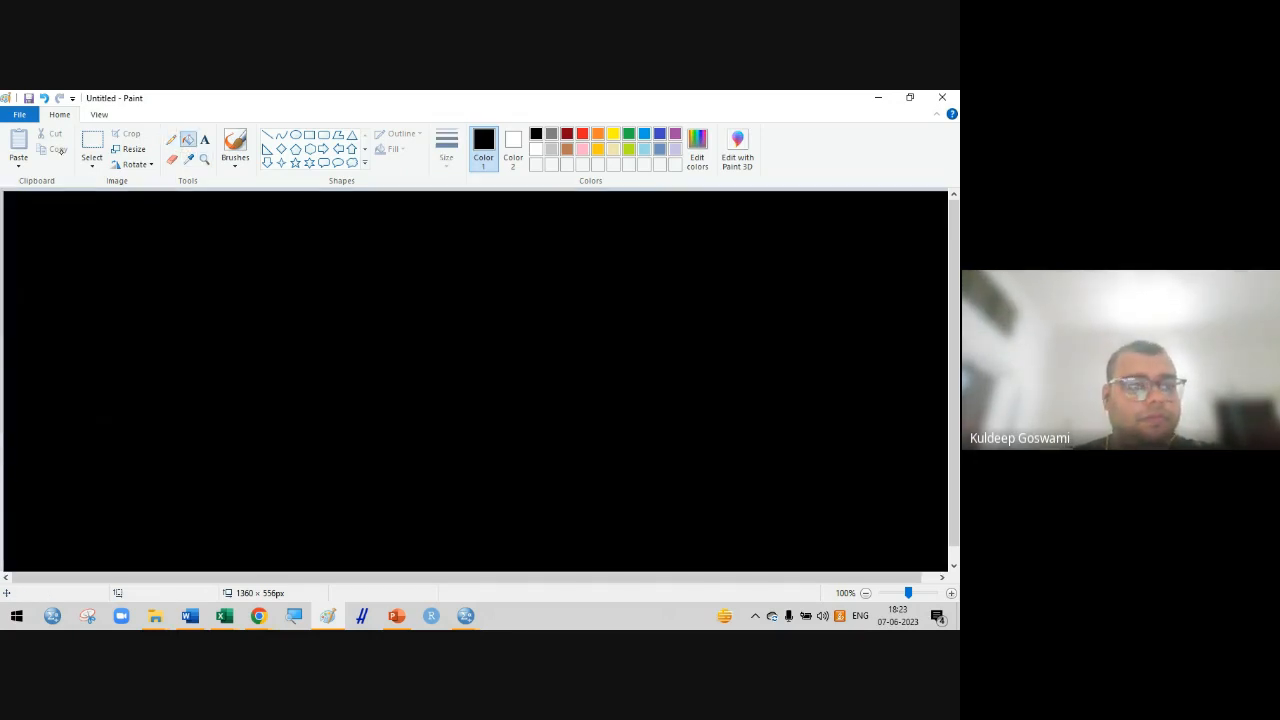
{"action": "left_click", "coordinate": [44, 98]}
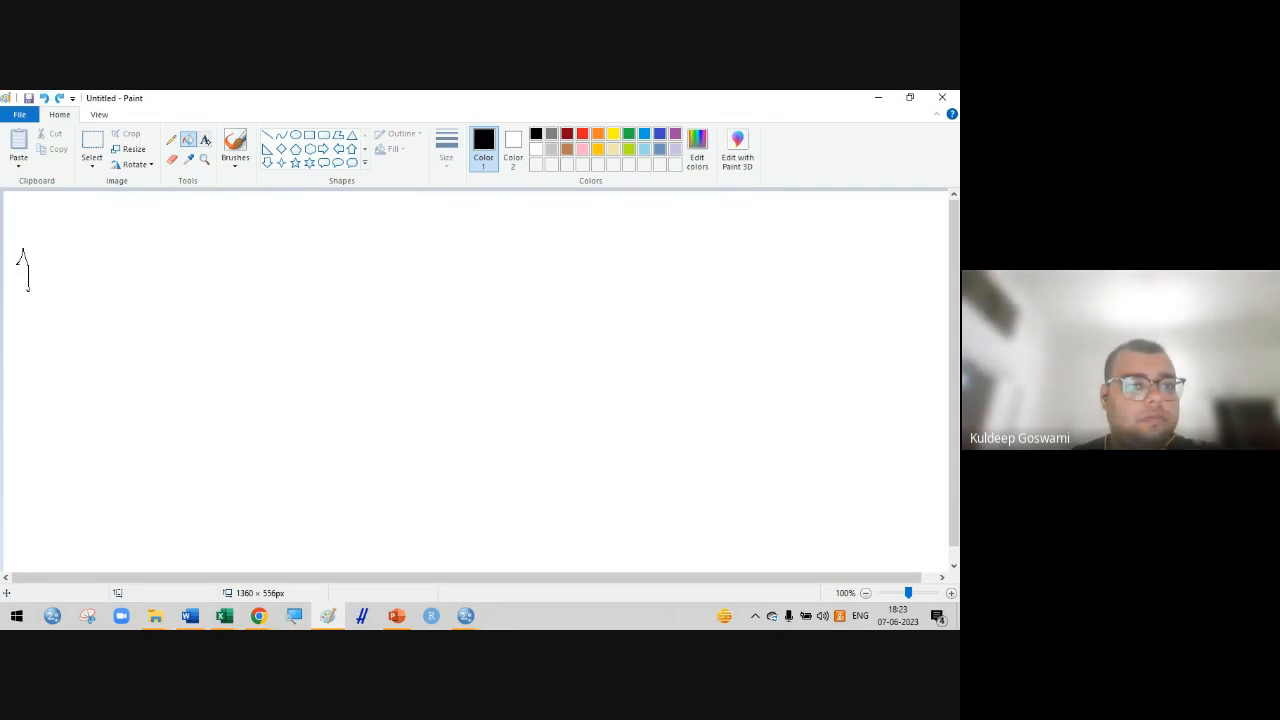
{"action": "left_click", "coordinate": [214, 252]}
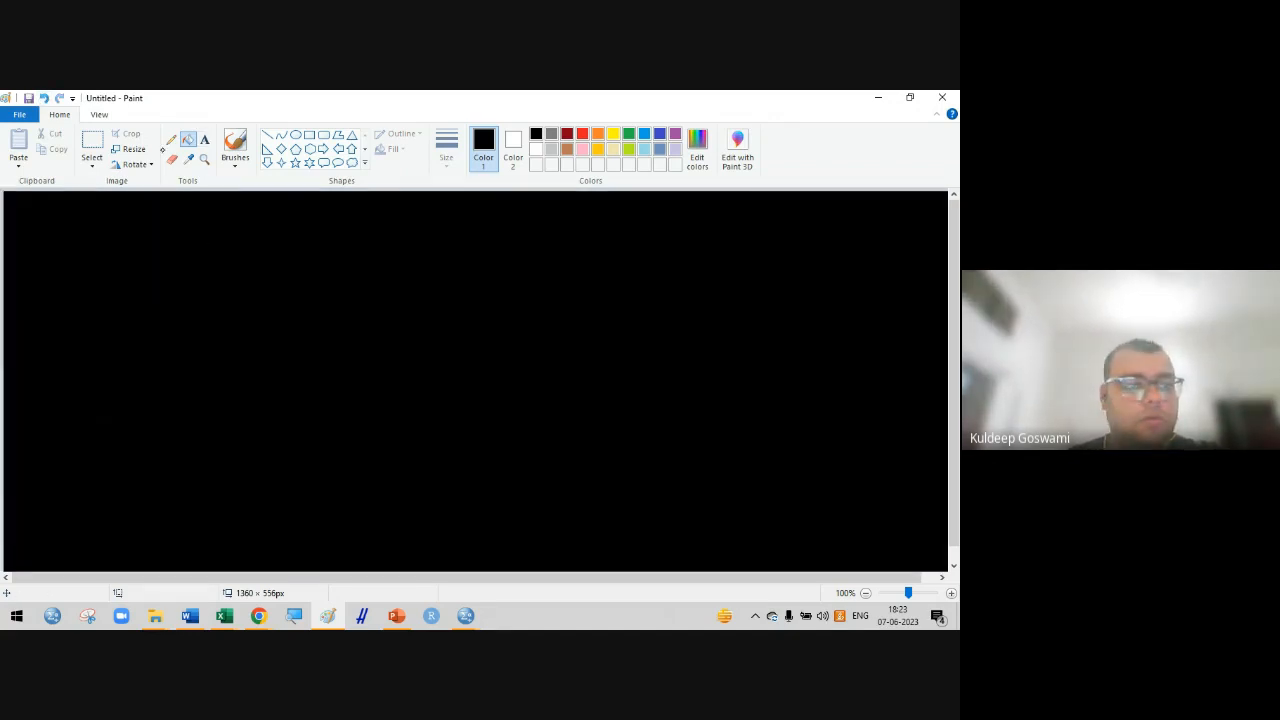
{"action": "key", "text": "ctrl+z"}
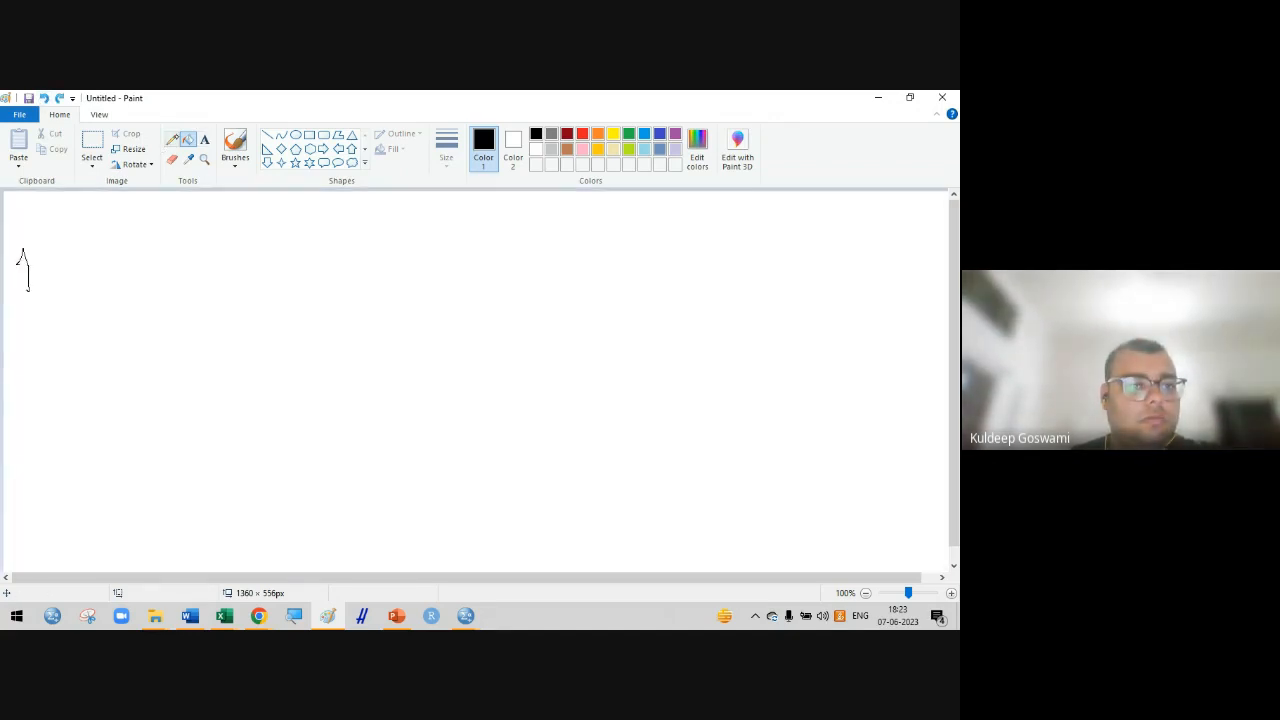
Write the equation "1/.2 = 5" near the top of the canvas with the pencil at a thicker line size
{"action": "left_click", "coordinate": [171, 139]}
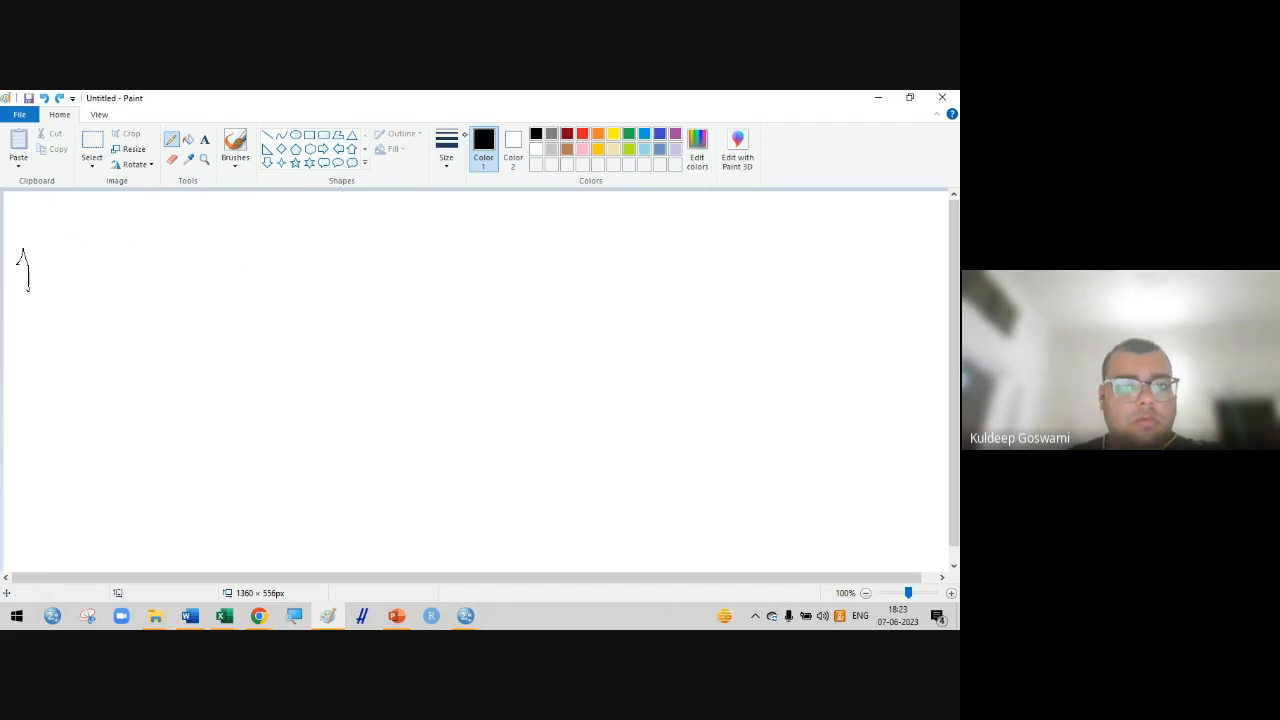
{"action": "left_click", "coordinate": [447, 148]}
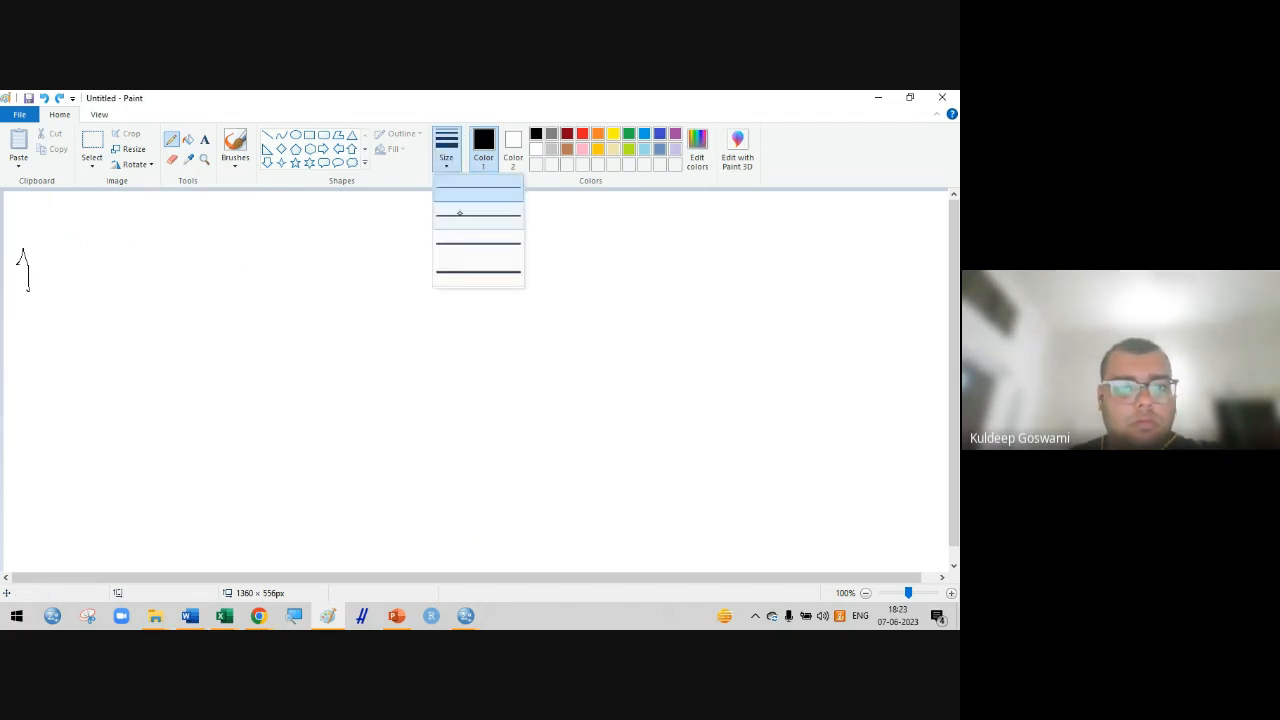
{"action": "left_click", "coordinate": [449, 239]}
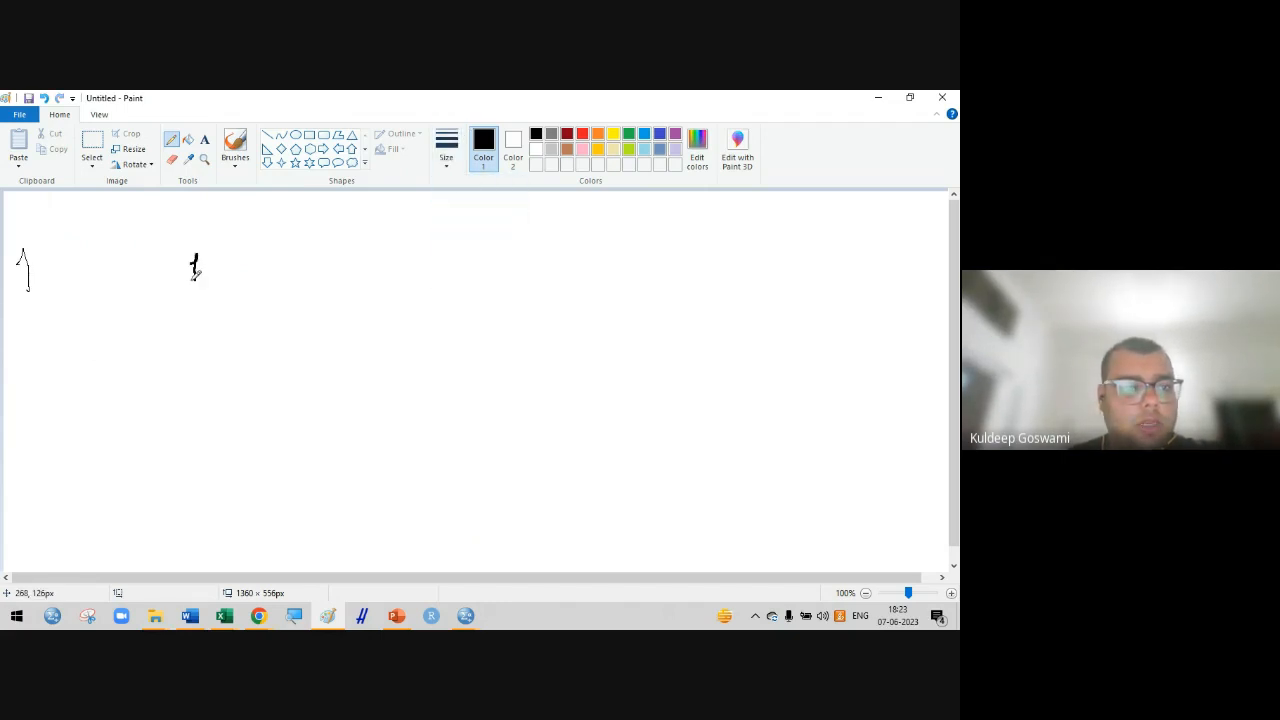
{"action": "left_click_drag", "start_coordinate": [181, 283], "coordinate": [206, 283]}
{"action": "mouse_move", "coordinate": [228, 265]}
{"action": "left_mouse_down"}
{"action": "mouse_move", "coordinate": [236, 247]}
{"action": "mouse_move", "coordinate": [206, 322]}
{"action": "left_mouse_up"}
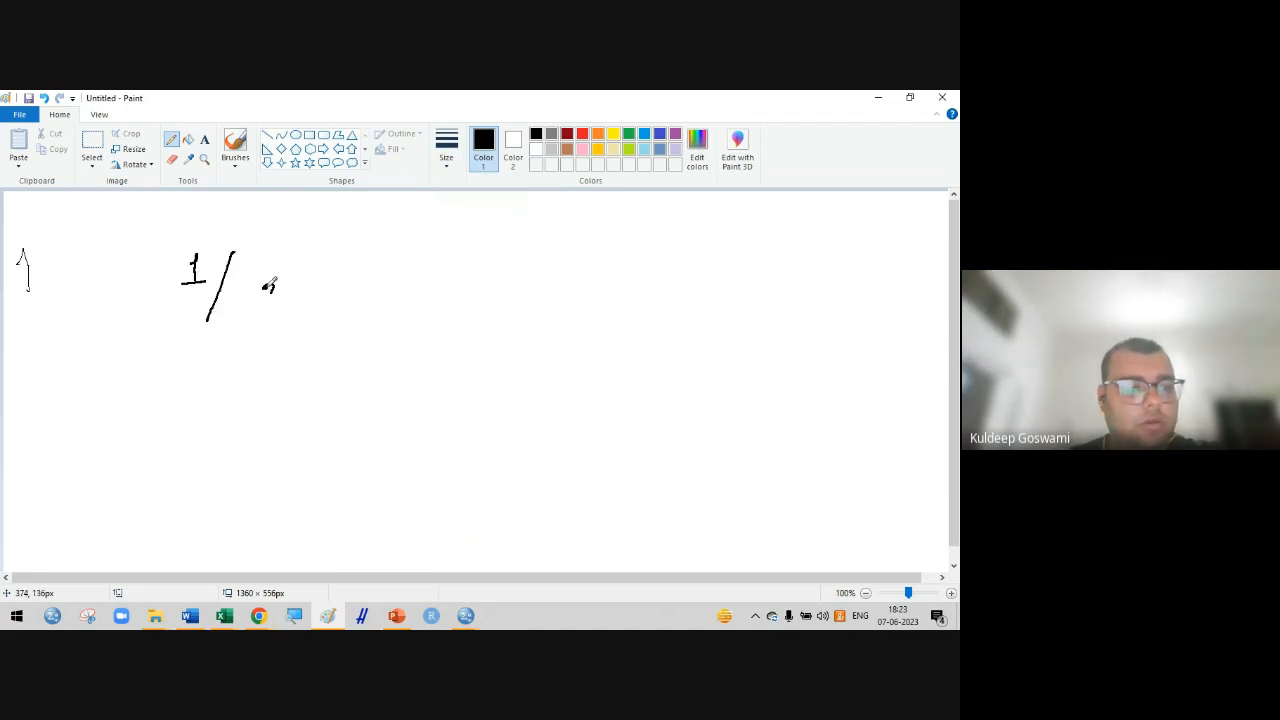
{"action": "left_click_drag", "start_coordinate": [260, 290], "coordinate": [290, 311]}
{"action": "left_click", "coordinate": [240, 292]}
{"action": "mouse_move", "coordinate": [363, 271]}
{"action": "left_mouse_down"}
{"action": "mouse_move", "coordinate": [386, 267]}
{"action": "mouse_move", "coordinate": [386, 279]}
{"action": "mouse_move", "coordinate": [423, 257]}
{"action": "left_mouse_up"}
{"action": "mouse_move", "coordinate": [423, 257]}
{"action": "left_mouse_down"}
{"action": "mouse_move", "coordinate": [440, 271]}
{"action": "mouse_move", "coordinate": [409, 281]}
{"action": "left_mouse_up"}
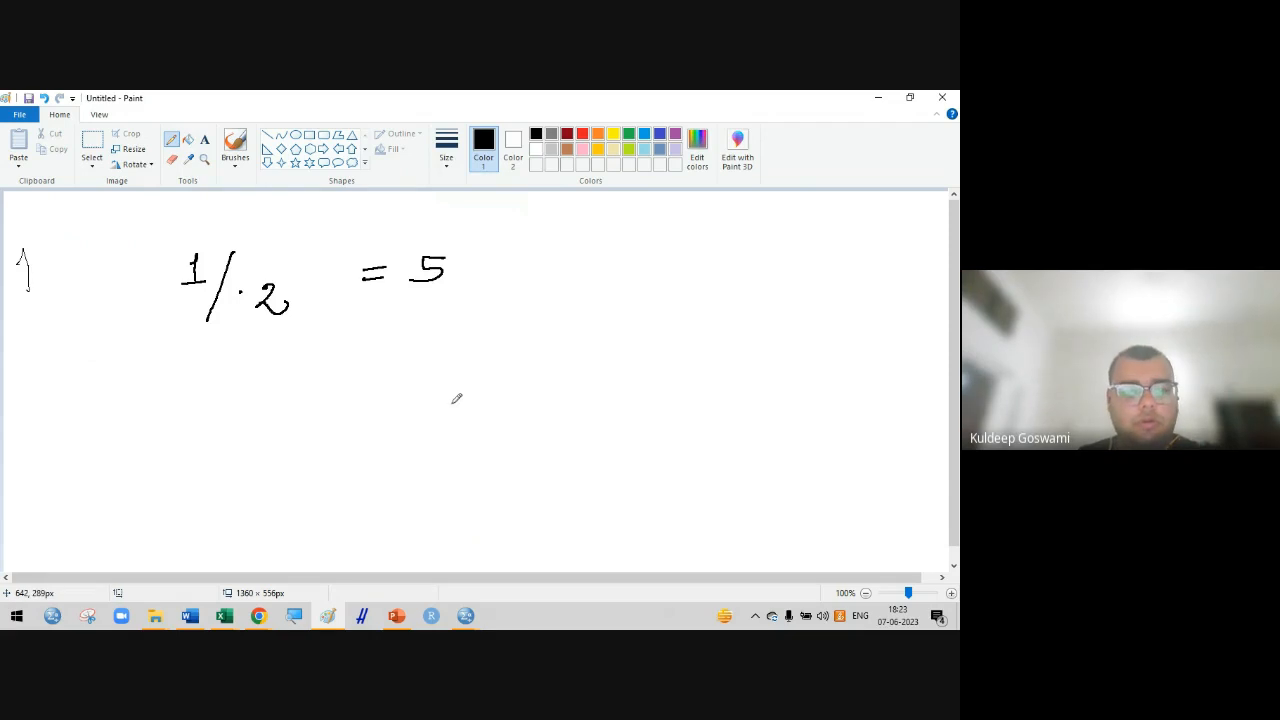
Examine the window span in the spectral analysis Model Description table and the spectral density plot in the SPSS output
{"action": "mouse_move", "coordinate": [465, 615]}
{"action": "left_click", "coordinate": [528, 548]}
{"action": "scroll", "coordinate": [510, 380], "scroll_direction": "up", "scroll_amount": 6}
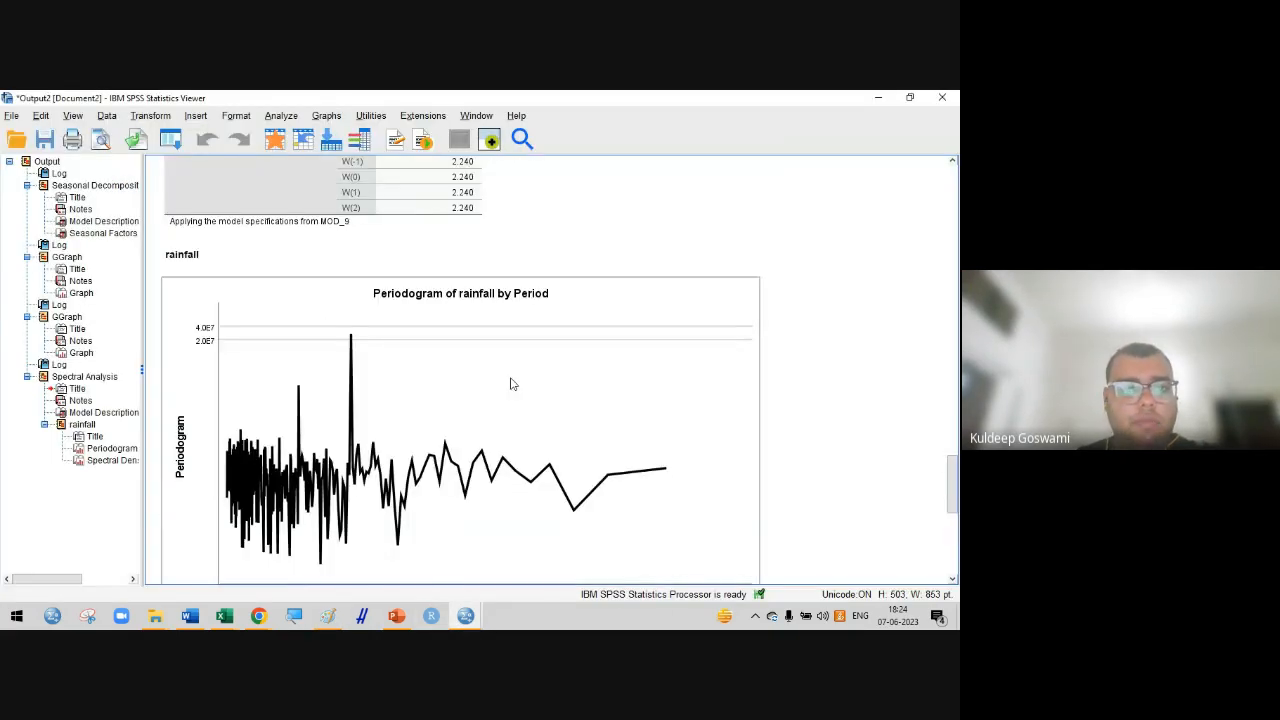
{"action": "left_click", "coordinate": [465, 325]}
{"action": "double_click", "coordinate": [465, 325]}
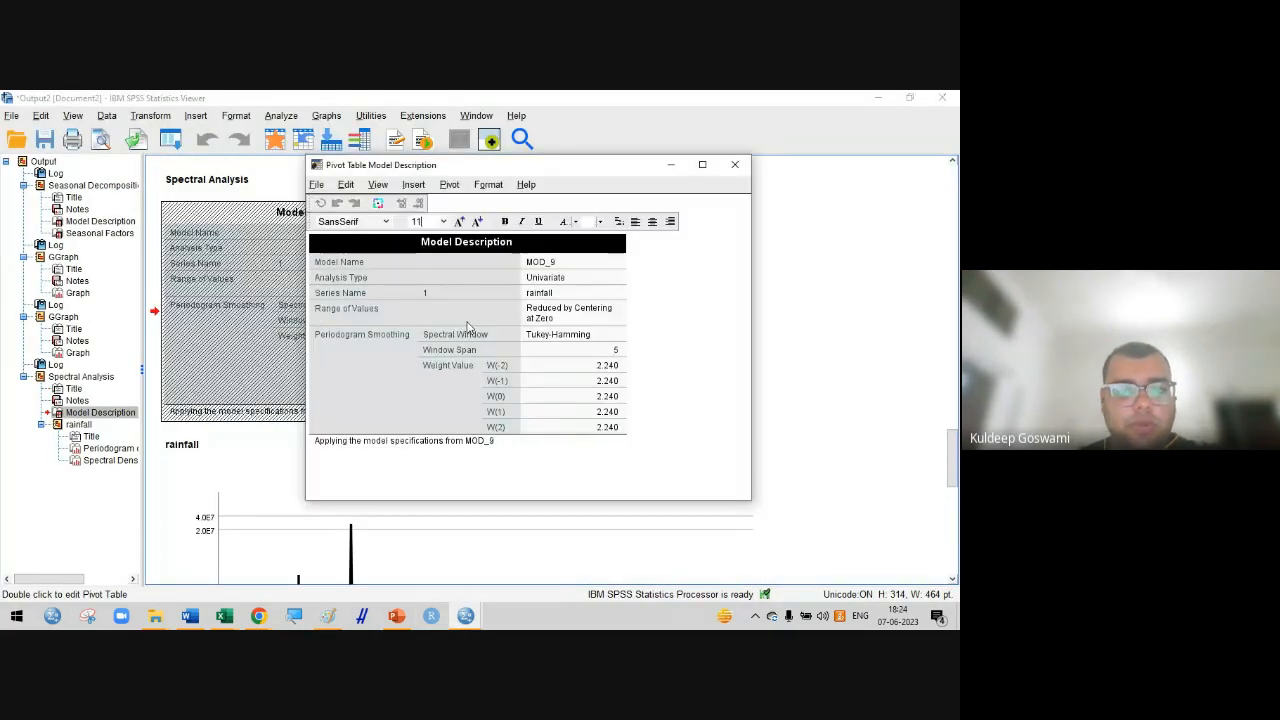
{"action": "left_click", "coordinate": [616, 349]}
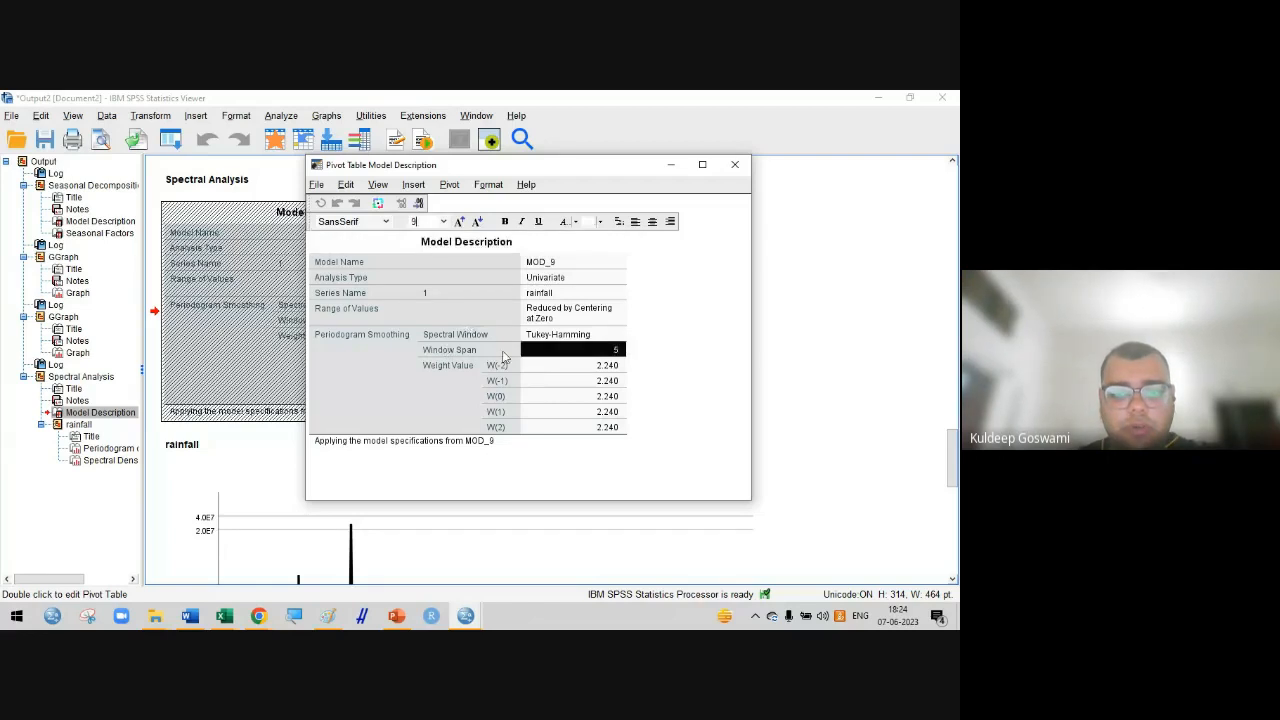
{"action": "left_click", "coordinate": [735, 164]}
{"action": "scroll", "coordinate": [478, 409], "scroll_direction": "down", "scroll_amount": 5}
{"action": "scroll", "coordinate": [478, 409], "scroll_direction": "down", "scroll_amount": 2}
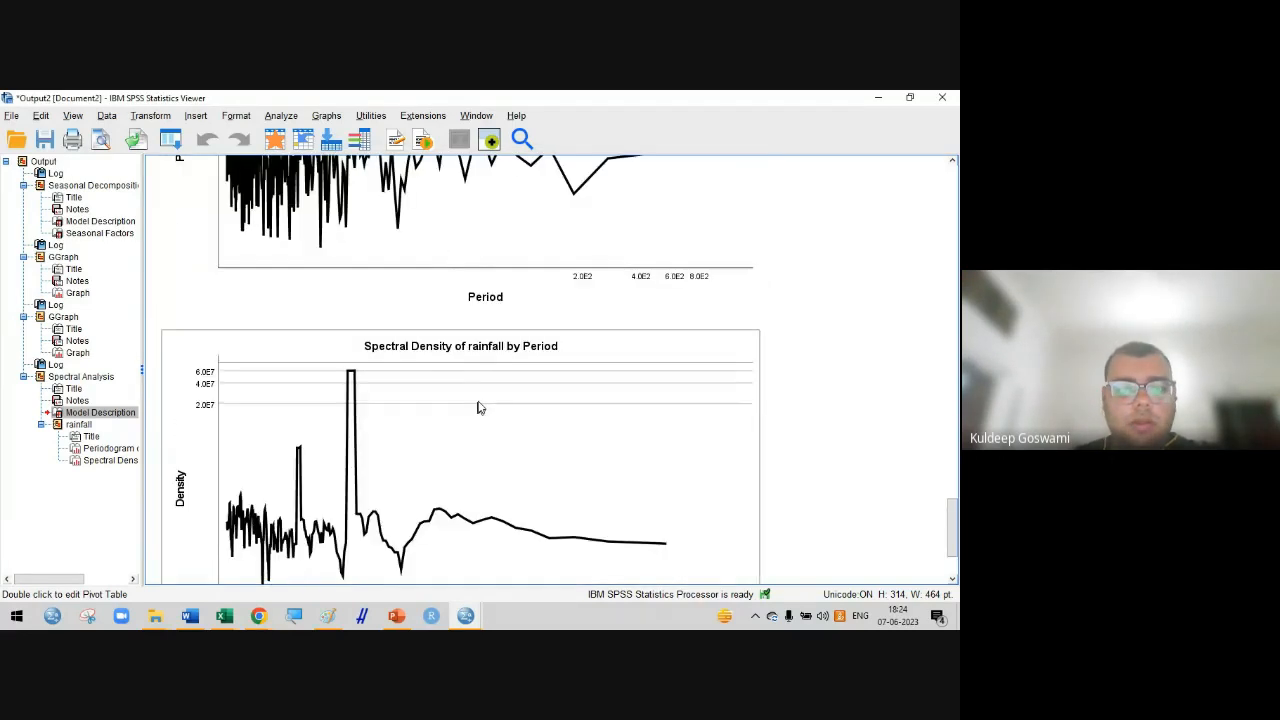
{"action": "scroll", "coordinate": [478, 408], "scroll_direction": "up", "scroll_amount": 4}
Switch to Paint and handwrite "data has 5 month" below the equation
{"action": "left_click", "coordinate": [327, 615]}
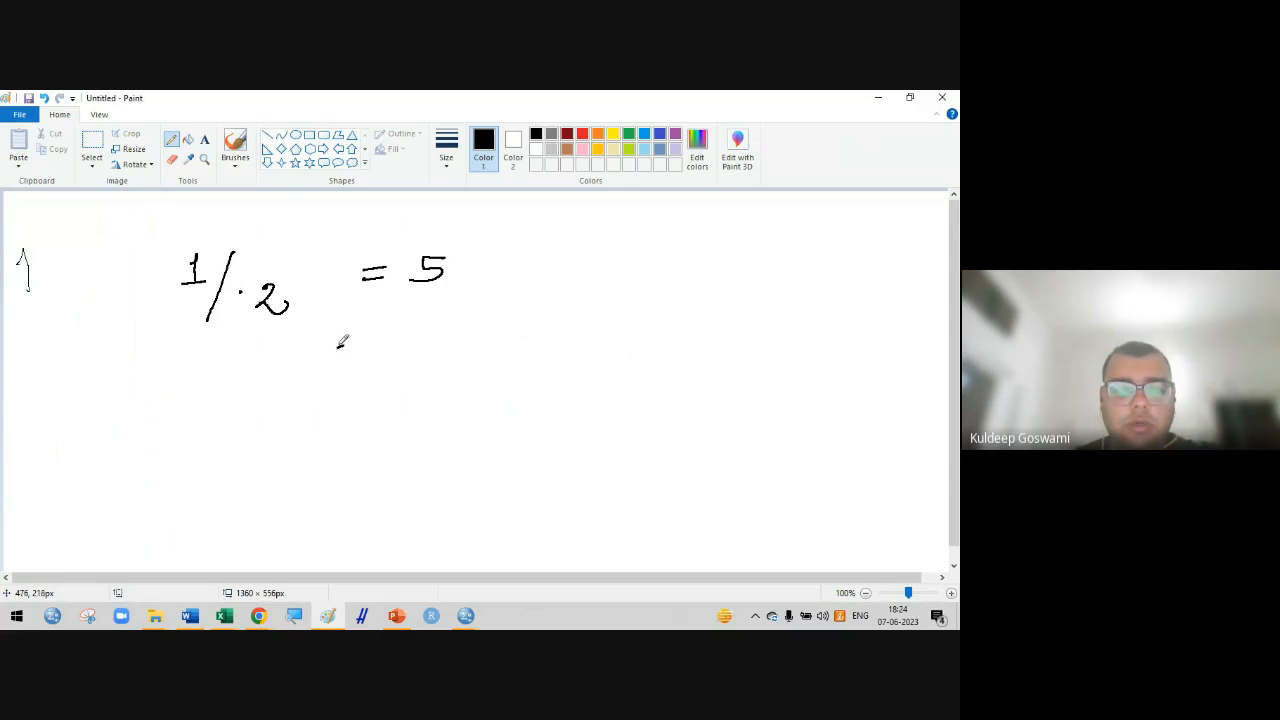
{"action": "left_click_drag", "start_coordinate": [347, 337], "coordinate": [362, 358]}
{"action": "mouse_move", "coordinate": [376, 342]}
{"action": "left_mouse_down"}
{"action": "mouse_move", "coordinate": [370, 356]}
{"action": "mouse_move", "coordinate": [395, 347]}
{"action": "mouse_move", "coordinate": [387, 338]}
{"action": "mouse_move", "coordinate": [421, 352]}
{"action": "left_mouse_up"}
{"action": "key", "text": "ctrl+z"}
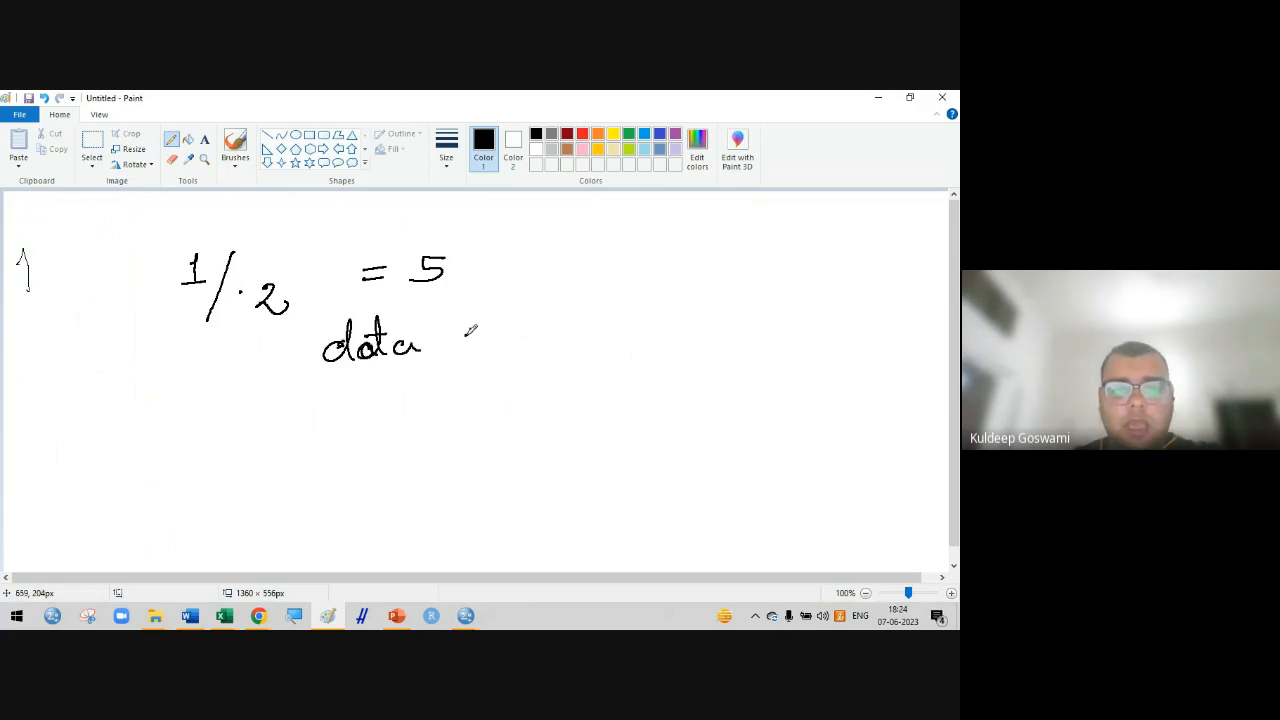
{"action": "left_click_drag", "start_coordinate": [466, 301], "coordinate": [494, 340]}
{"action": "mouse_move", "coordinate": [500, 332]}
{"action": "left_mouse_down"}
{"action": "mouse_move", "coordinate": [545, 318]}
{"action": "mouse_move", "coordinate": [531, 338]}
{"action": "left_mouse_up"}
{"action": "mouse_move", "coordinate": [601, 312]}
{"action": "left_mouse_down"}
{"action": "mouse_move", "coordinate": [616, 307]}
{"action": "mouse_move", "coordinate": [586, 334]}
{"action": "left_mouse_up"}
{"action": "left_click_drag", "start_coordinate": [675, 322], "coordinate": [712, 320]}
{"action": "left_click_drag", "start_coordinate": [732, 308], "coordinate": [823, 297]}
{"action": "left_click_drag", "start_coordinate": [764, 287], "coordinate": [780, 282]}
Handwrite the word "periodicity" on the line below "data has 5 month"
{"action": "left_click_drag", "start_coordinate": [380, 392], "coordinate": [381, 443]}
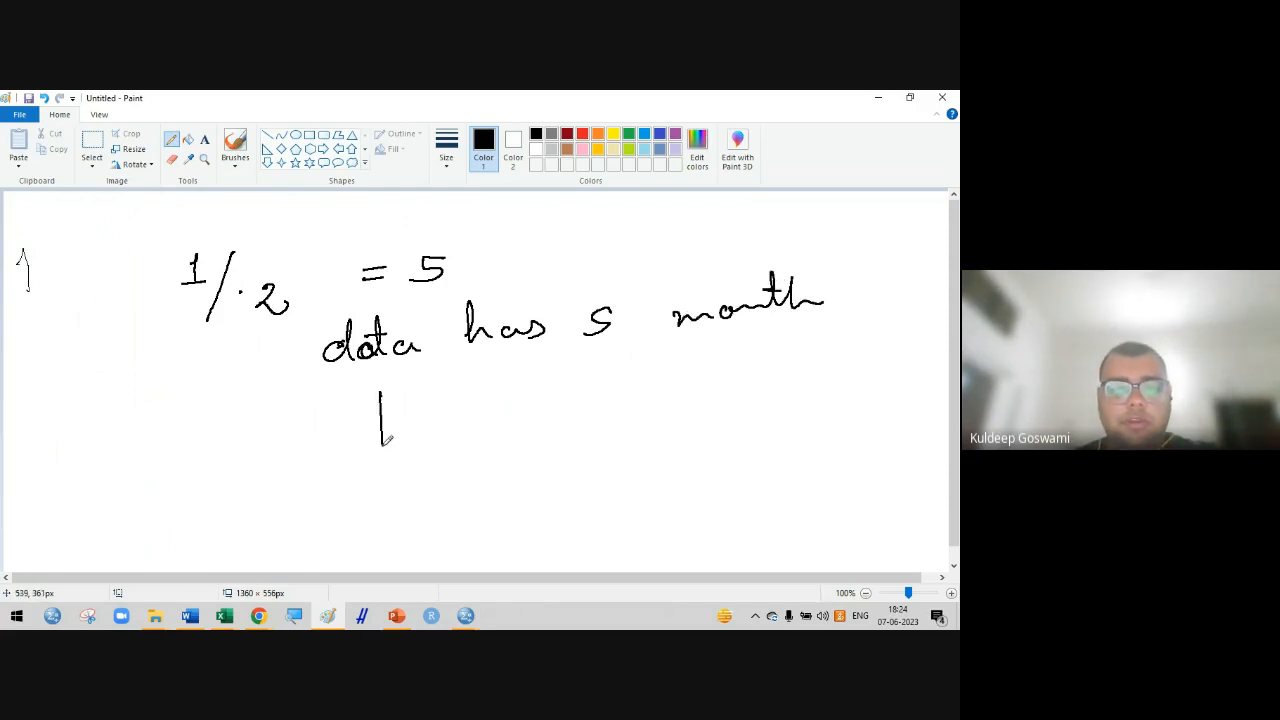
{"action": "left_click_drag", "start_coordinate": [381, 396], "coordinate": [403, 410]}
{"action": "mouse_move", "coordinate": [408, 406]}
{"action": "left_mouse_down"}
{"action": "mouse_move", "coordinate": [496, 402]}
{"action": "mouse_move", "coordinate": [550, 370]}
{"action": "mouse_move", "coordinate": [550, 392]}
{"action": "mouse_move", "coordinate": [578, 396]}
{"action": "left_mouse_up"}
{"action": "left_click", "coordinate": [575, 380]}
{"action": "left_click", "coordinate": [600, 362]}
{"action": "left_click_drag", "start_coordinate": [585, 384], "coordinate": [610, 396]}
{"action": "mouse_move", "coordinate": [616, 378]}
{"action": "left_mouse_down"}
{"action": "mouse_move", "coordinate": [630, 390]}
{"action": "mouse_move", "coordinate": [612, 420]}
{"action": "mouse_move", "coordinate": [642, 358]}
{"action": "left_mouse_up"}
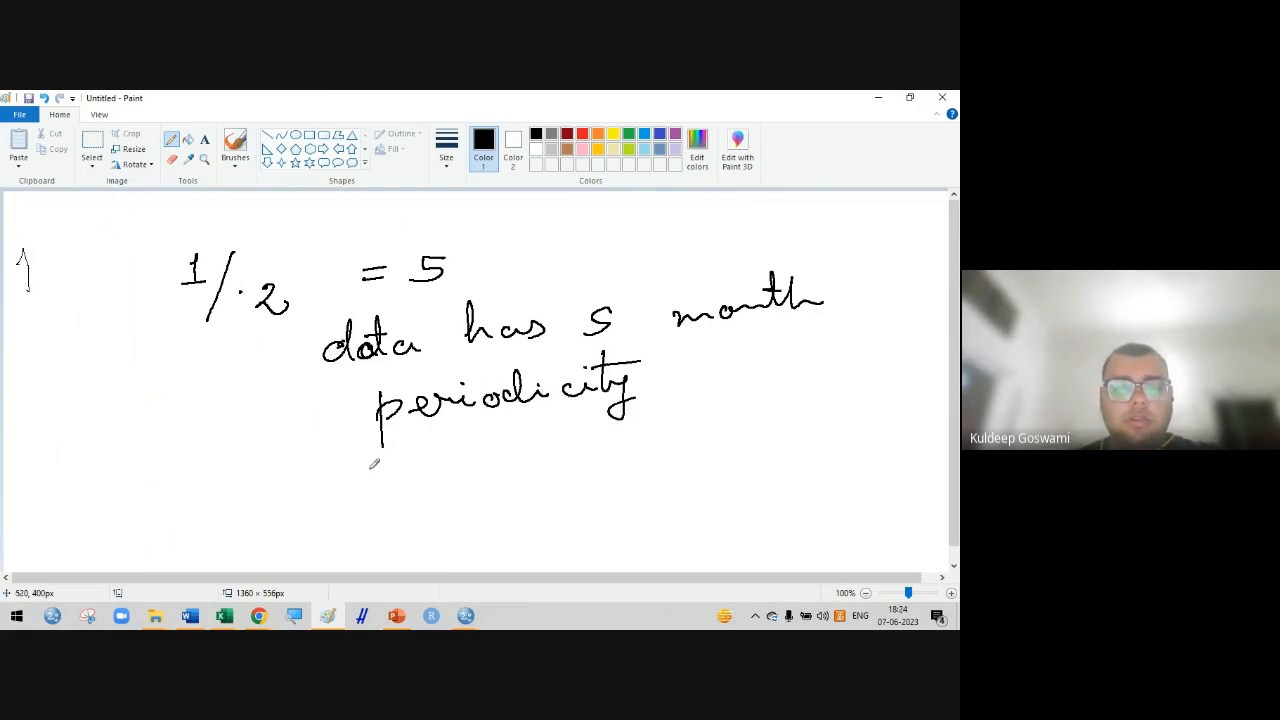
Handwrite "5 < 12 ⇒ 5 month. seasonality" beneath "periodicity" and underline the word seasonality
{"action": "left_click_drag", "start_coordinate": [358, 469], "coordinate": [318, 506]}
{"action": "mouse_move", "coordinate": [416, 464]}
{"action": "left_mouse_down"}
{"action": "mouse_move", "coordinate": [418, 490]}
{"action": "mouse_move", "coordinate": [443, 490]}
{"action": "left_mouse_up"}
{"action": "left_click_drag", "start_coordinate": [460, 466], "coordinate": [488, 484]}
{"action": "left_click_drag", "start_coordinate": [526, 474], "coordinate": [552, 470]}
{"action": "mouse_move", "coordinate": [526, 466]}
{"action": "left_mouse_down"}
{"action": "mouse_move", "coordinate": [540, 462]}
{"action": "mouse_move", "coordinate": [550, 484]}
{"action": "left_mouse_up"}
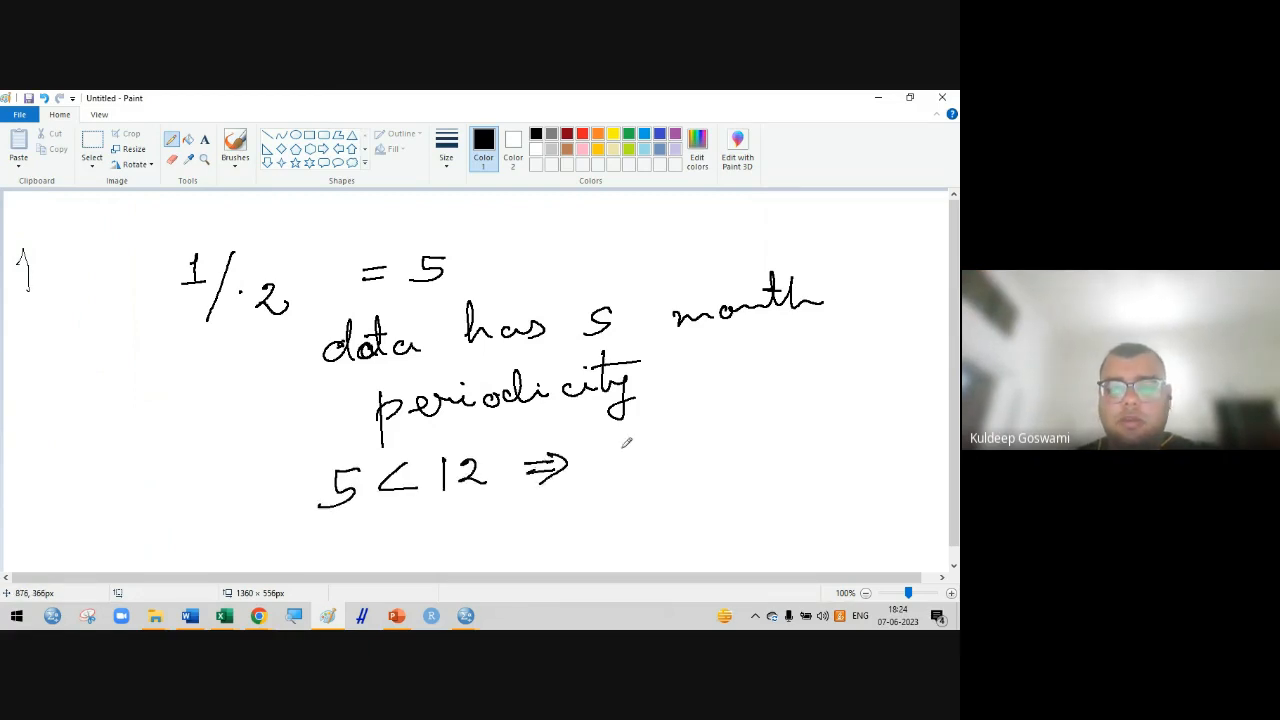
{"action": "mouse_move", "coordinate": [642, 440]}
{"action": "left_mouse_down"}
{"action": "mouse_move", "coordinate": [612, 438]}
{"action": "mouse_move", "coordinate": [602, 478]}
{"action": "left_mouse_up"}
{"action": "left_click_drag", "start_coordinate": [668, 458], "coordinate": [808, 432]}
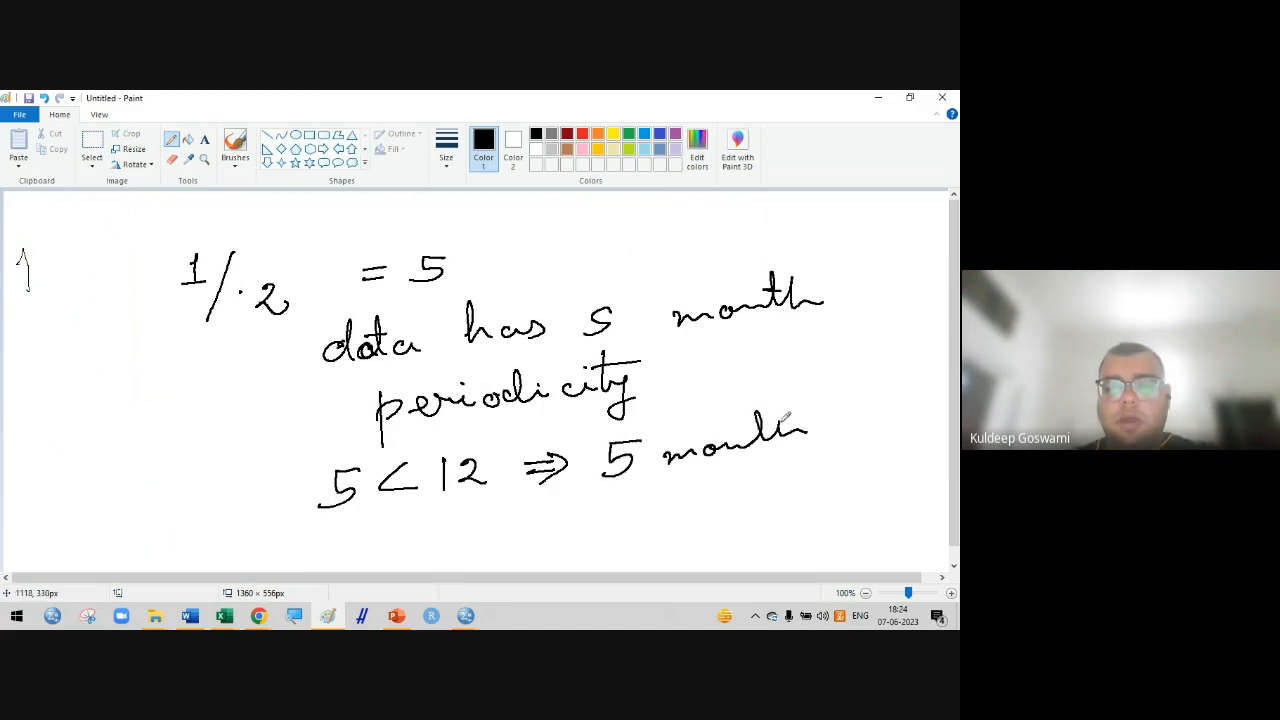
{"action": "left_click", "coordinate": [838, 432]}
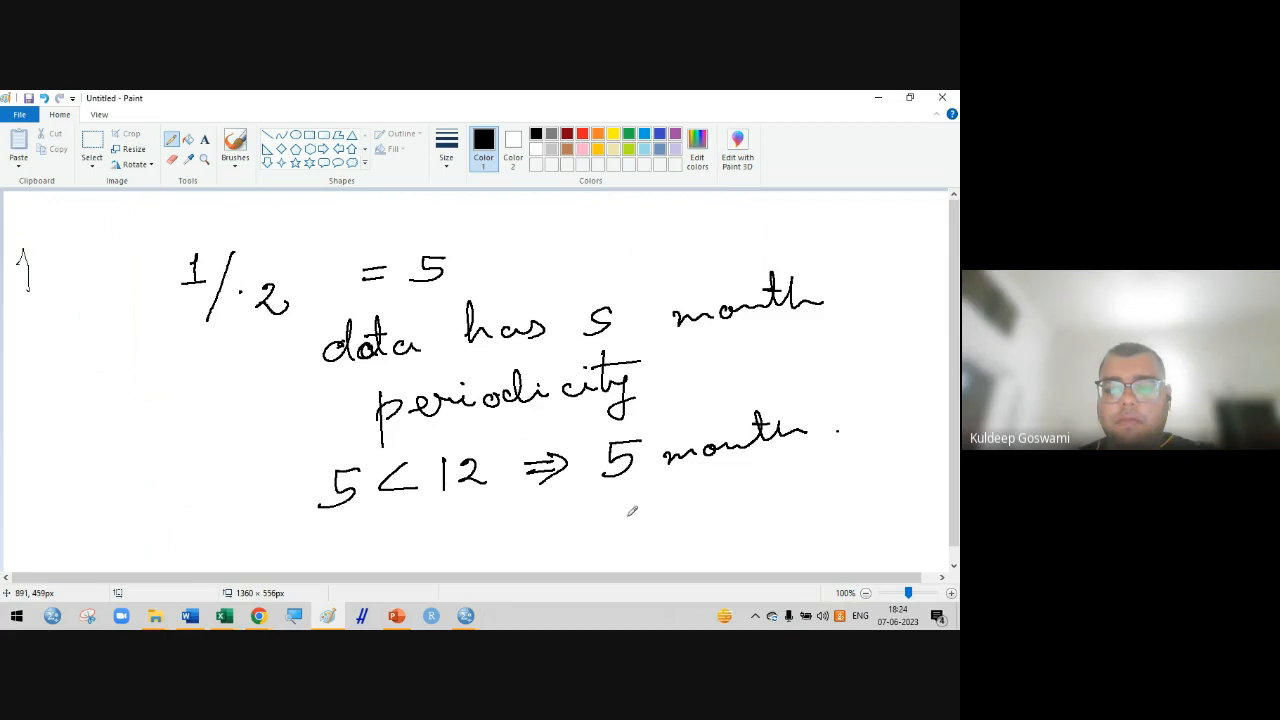
{"action": "mouse_move", "coordinate": [631, 512]}
{"action": "left_mouse_down"}
{"action": "mouse_move", "coordinate": [731, 480]}
{"action": "mouse_move", "coordinate": [760, 494]}
{"action": "mouse_move", "coordinate": [835, 463]}
{"action": "mouse_move", "coordinate": [862, 476]}
{"action": "mouse_move", "coordinate": [850, 515]}
{"action": "mouse_move", "coordinate": [905, 489]}
{"action": "left_mouse_up"}
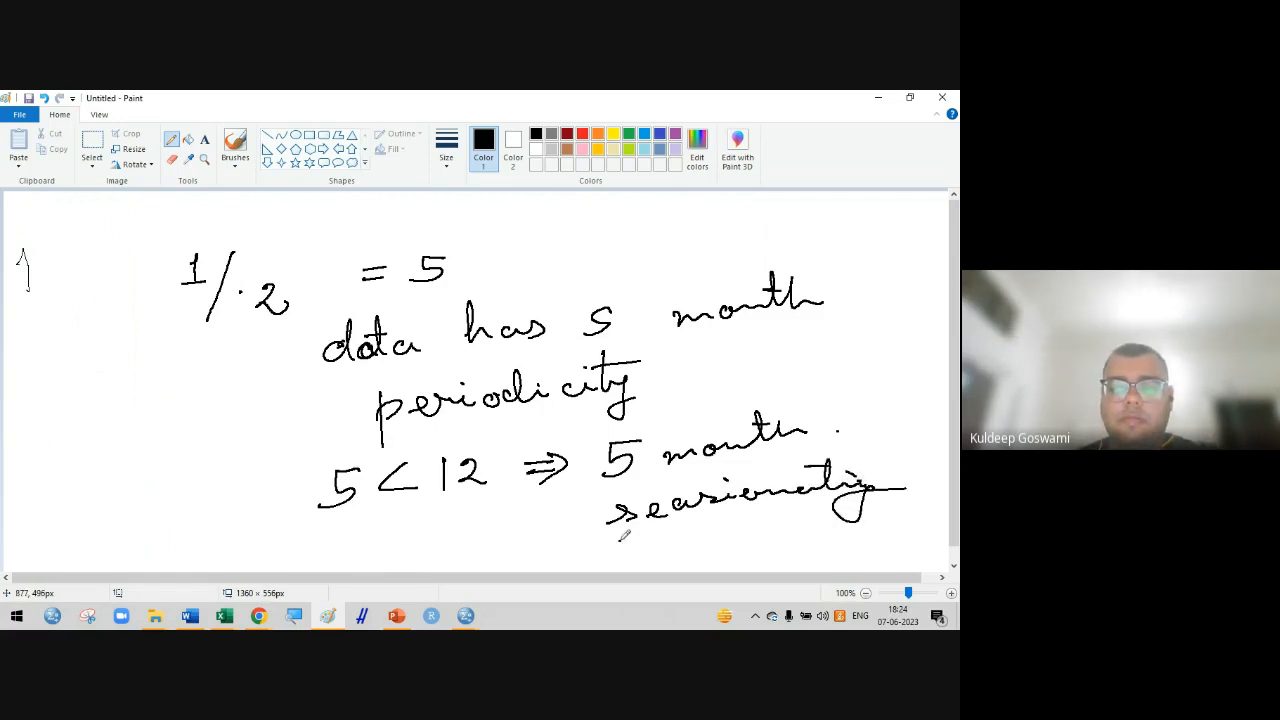
{"action": "left_click_drag", "start_coordinate": [622, 537], "coordinate": [815, 505]}
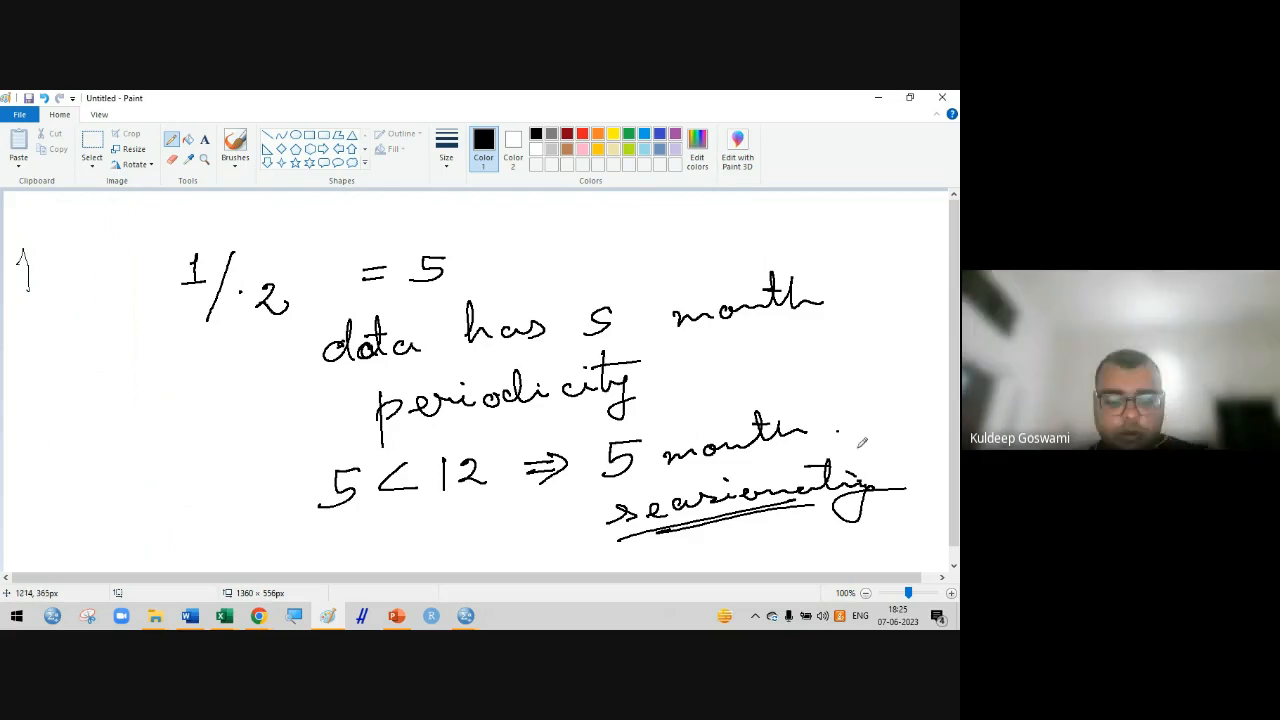
Switch to the SPSS output and review the spectral density plot, periodogram, Model Description table and seasonal factors chart
{"action": "left_click", "coordinate": [466, 615]}
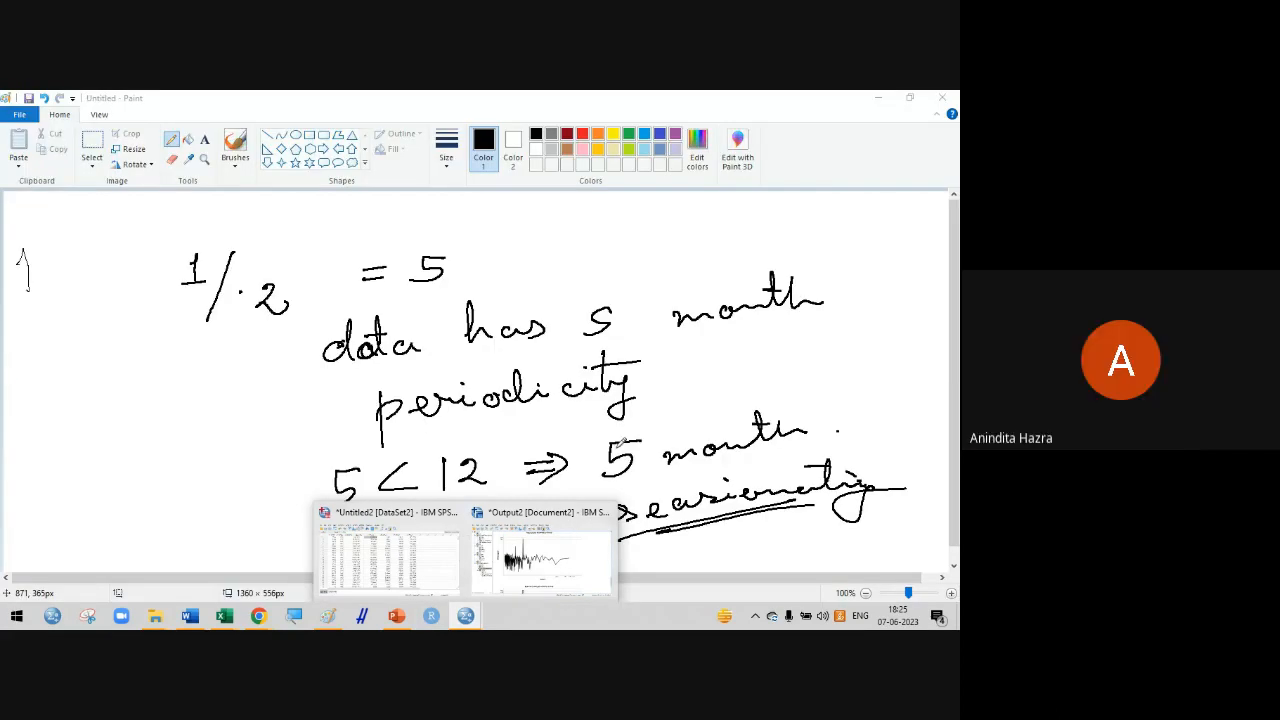
{"action": "left_click", "coordinate": [600, 552]}
{"action": "scroll", "coordinate": [637, 481], "scroll_direction": "down", "scroll_amount": 3}
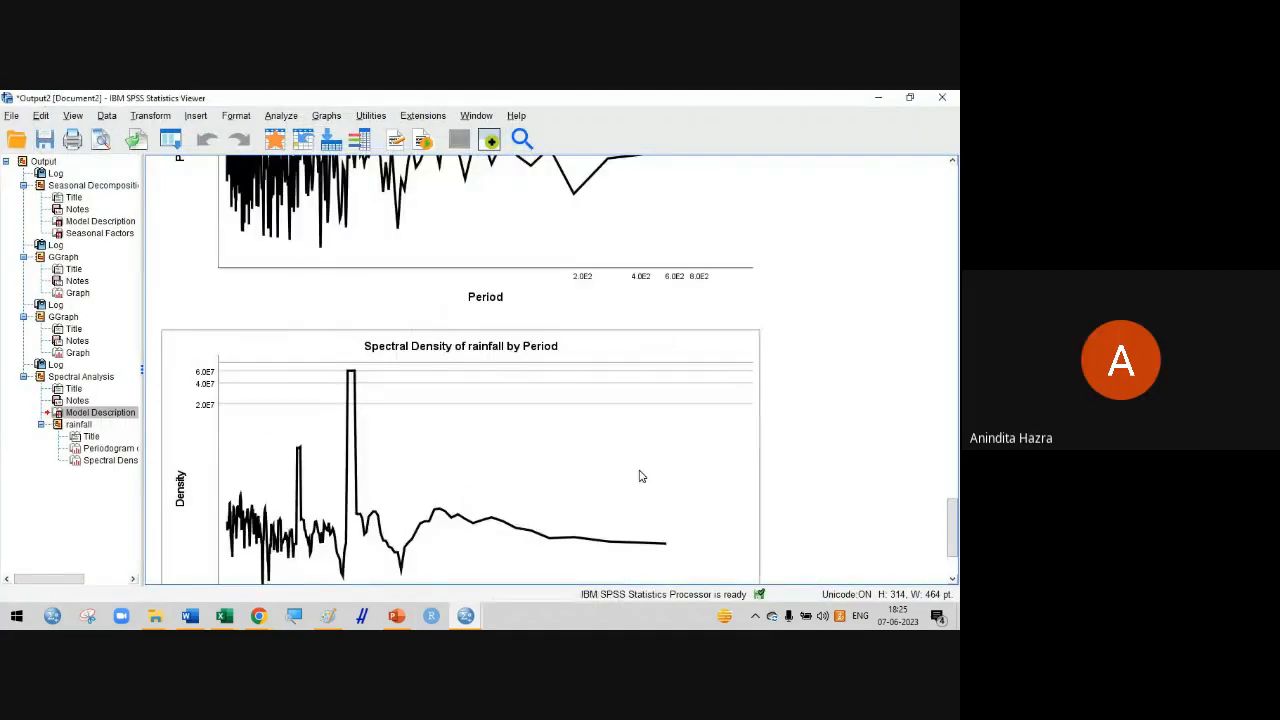
{"action": "scroll", "coordinate": [641, 476], "scroll_direction": "down", "scroll_amount": 1}
{"action": "scroll", "coordinate": [641, 476], "scroll_direction": "down", "scroll_amount": 1}
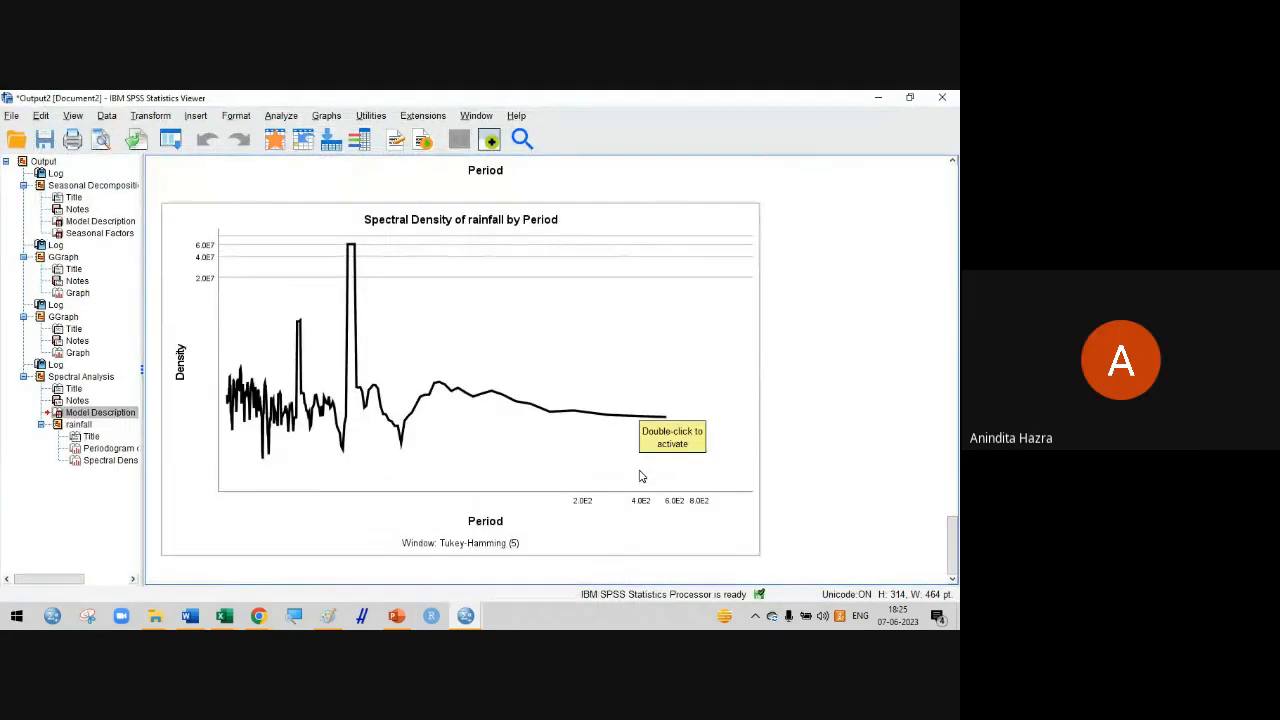
{"action": "scroll", "coordinate": [645, 476], "scroll_direction": "up", "scroll_amount": 6}
{"action": "scroll", "coordinate": [648, 476], "scroll_direction": "up", "scroll_amount": 8}
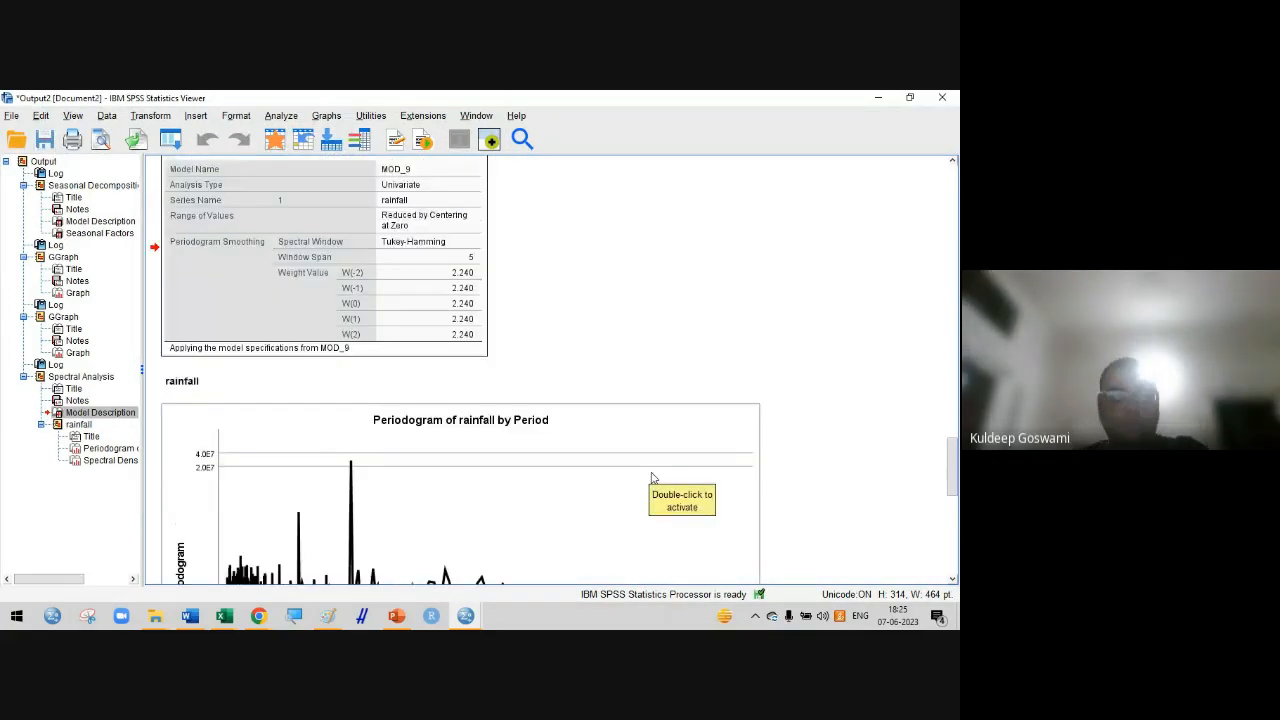
{"action": "scroll", "coordinate": [653, 475], "scroll_direction": "up", "scroll_amount": 3}
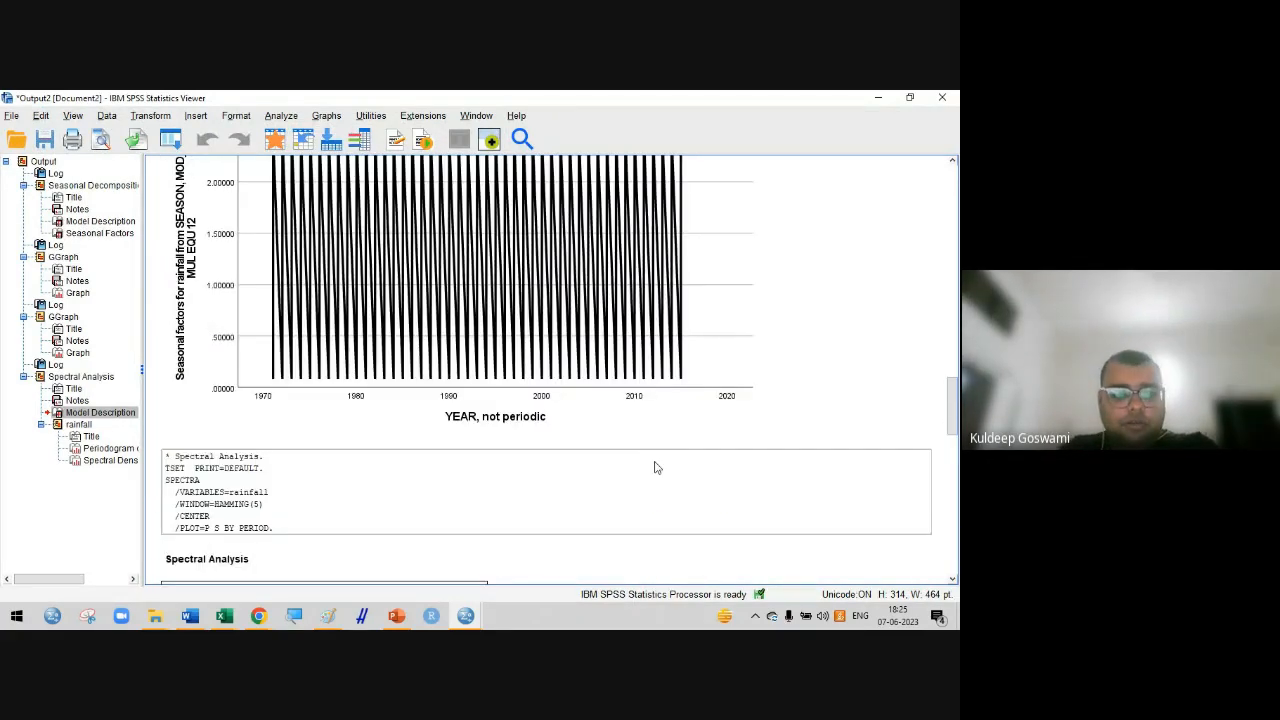
Start a new Spectral Analysis, then remove rainfall from the analysed variables and add it back
{"action": "scroll", "coordinate": [657, 465], "scroll_direction": "down", "scroll_amount": 5}
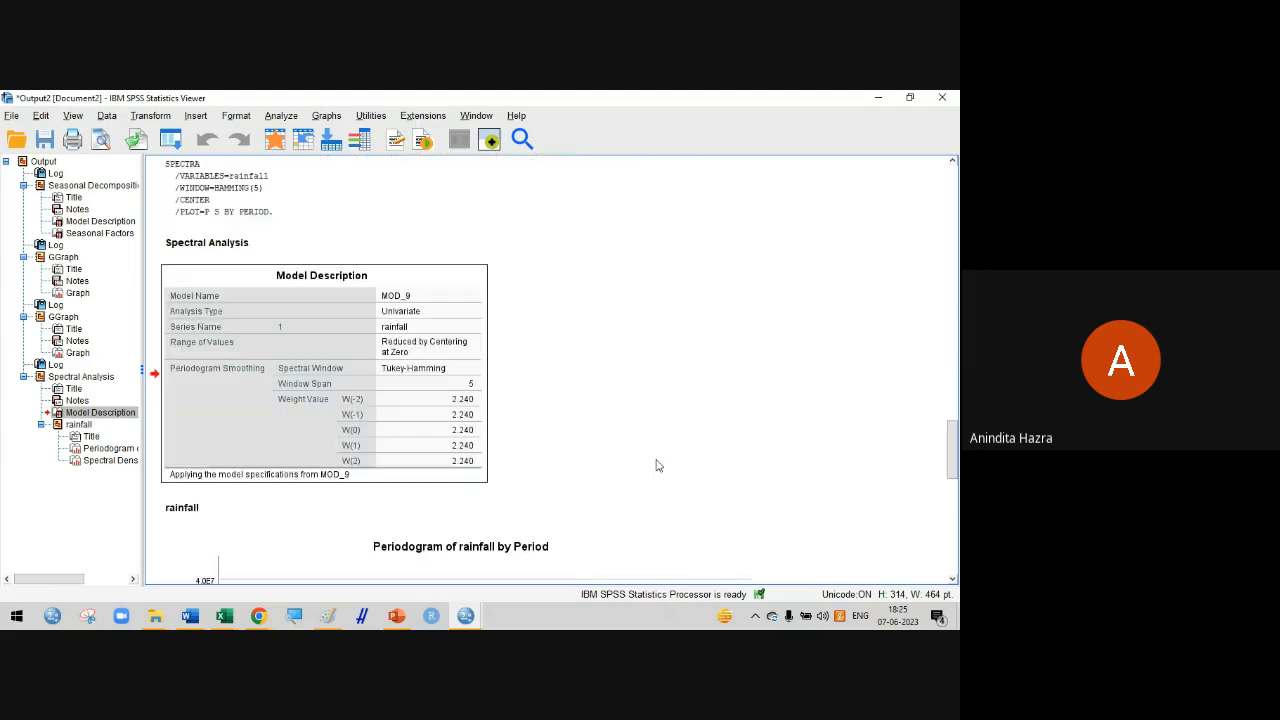
{"action": "scroll", "coordinate": [655, 455], "scroll_direction": "down", "scroll_amount": 3}
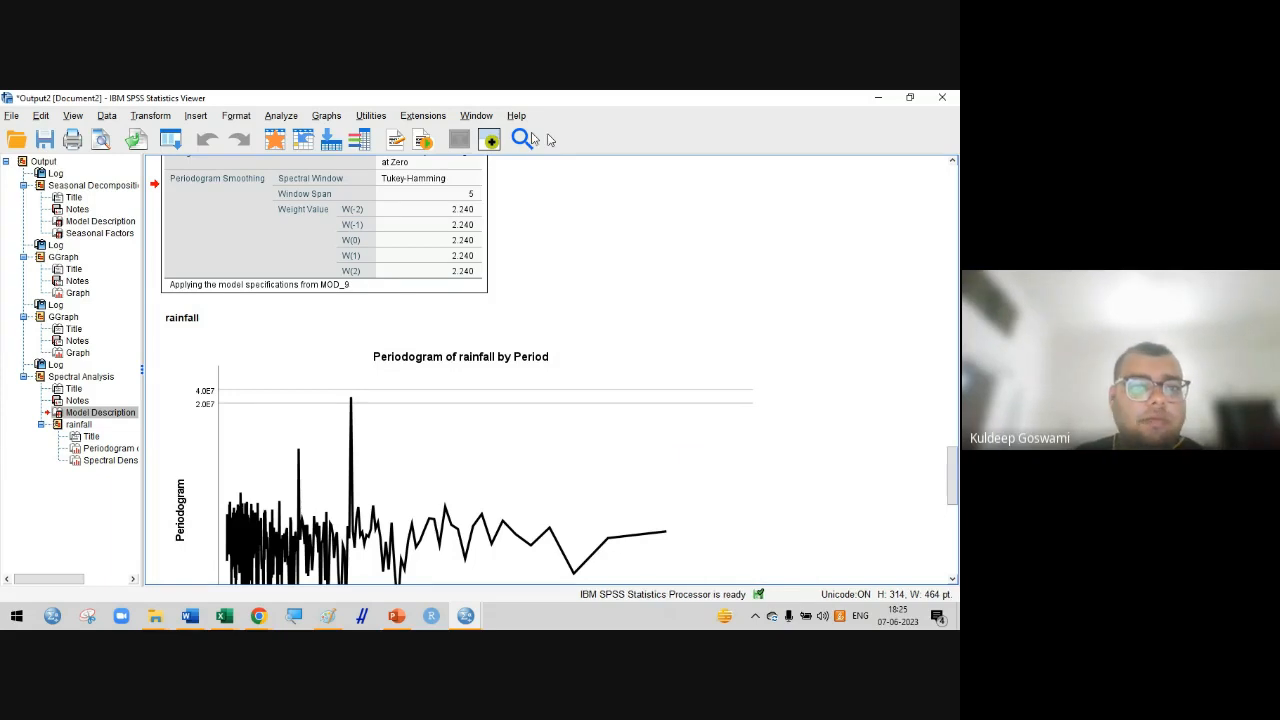
{"action": "left_click", "coordinate": [281, 115]}
{"action": "mouse_move", "coordinate": [318, 134]}
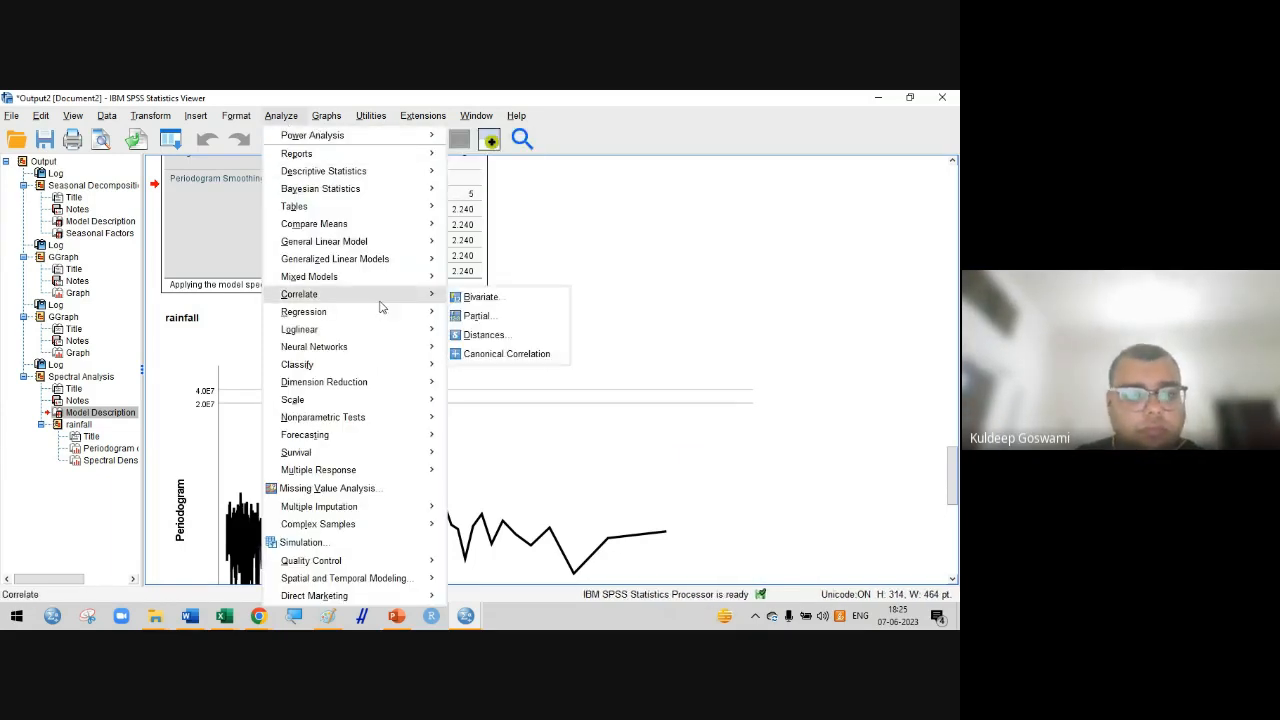
{"action": "mouse_move", "coordinate": [395, 416]}
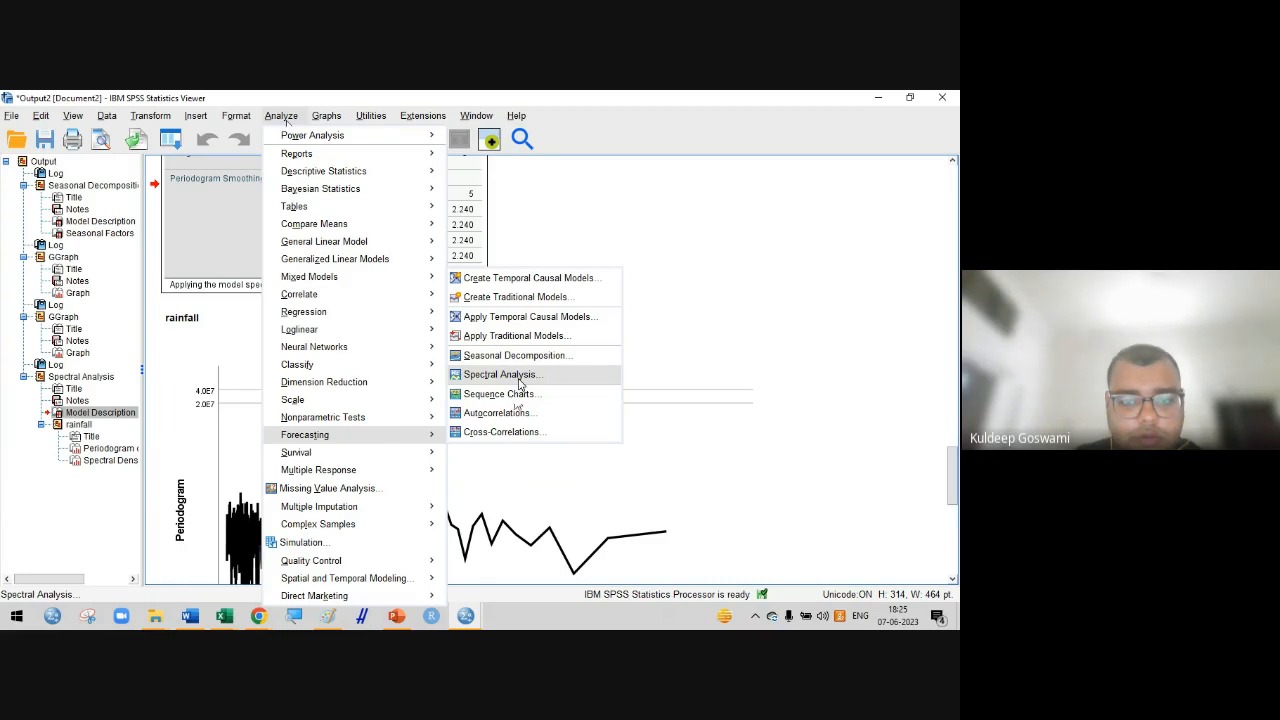
{"action": "left_click", "coordinate": [505, 374]}
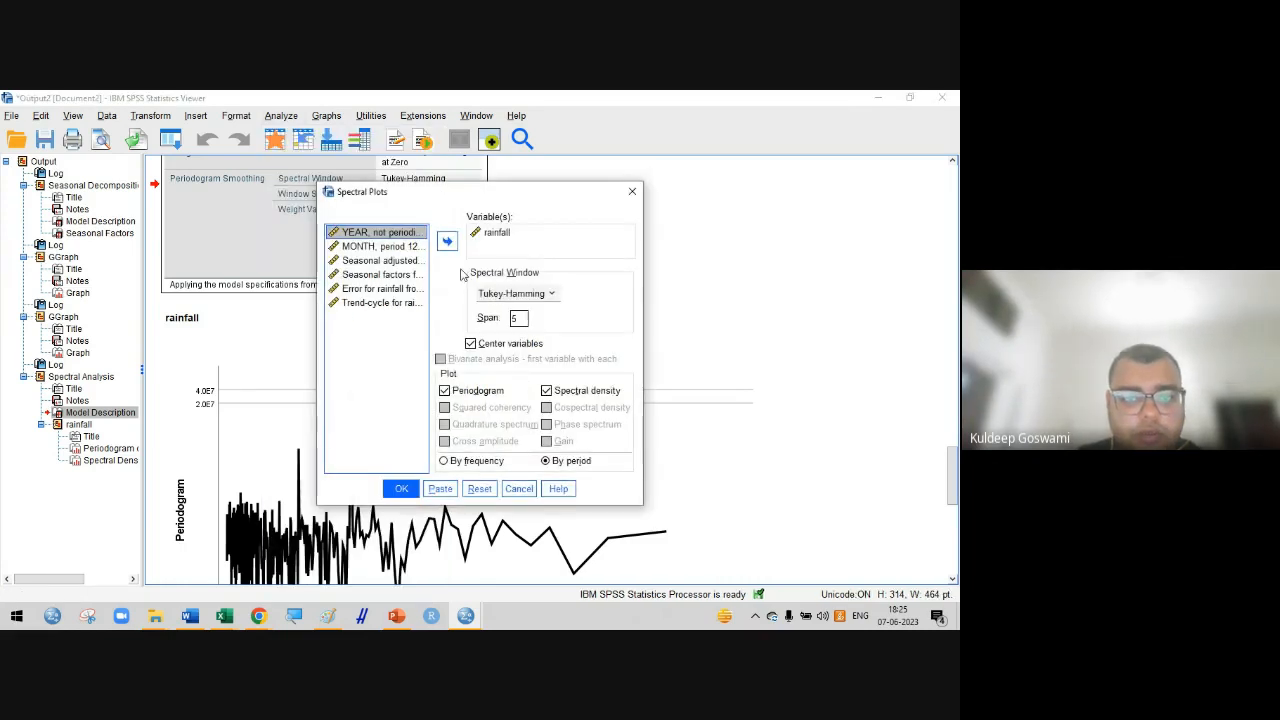
{"action": "double_click", "coordinate": [485, 238]}
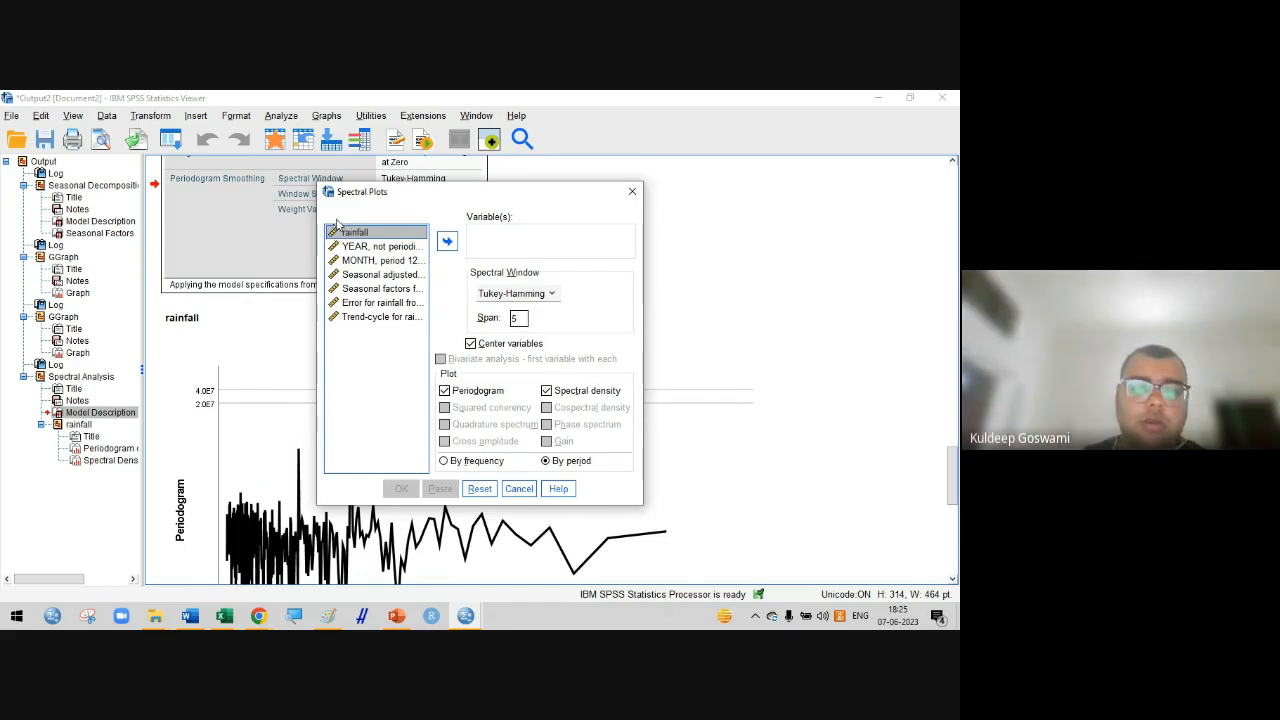
{"action": "left_click", "coordinate": [446, 244]}
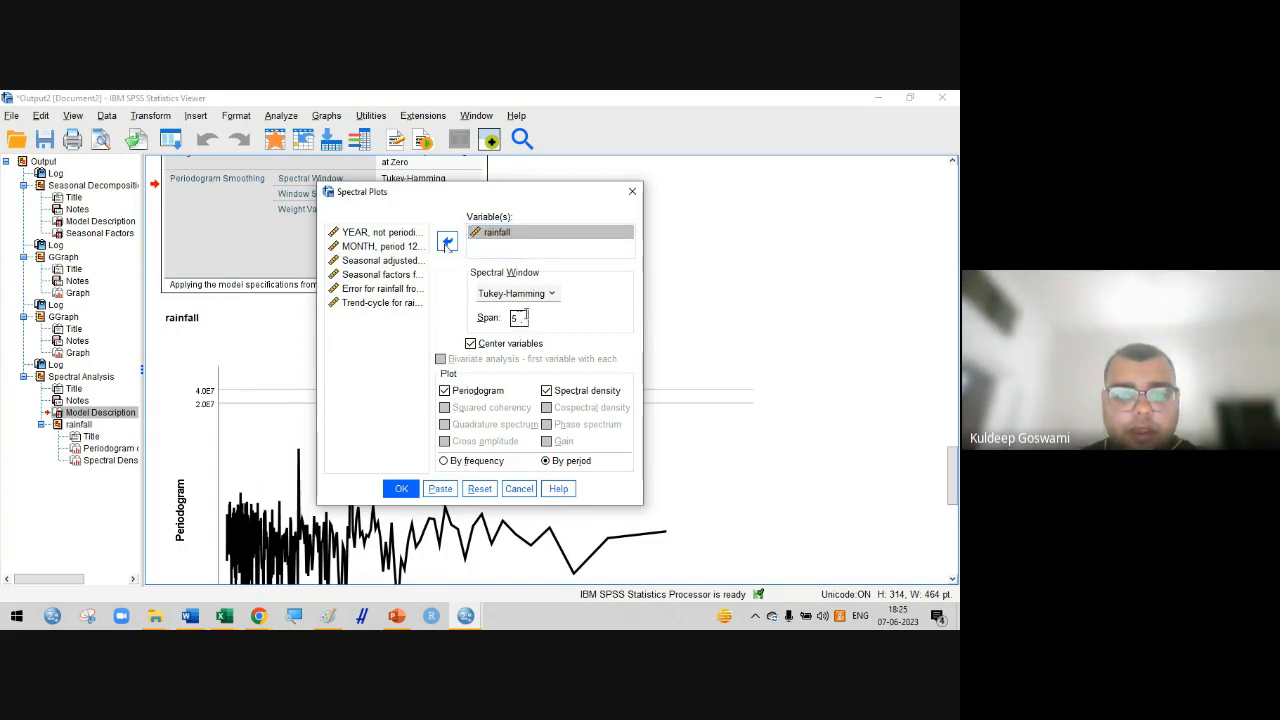
Try the Tukey-Hanning spectral window, then set the spectral window to Bartlett
{"action": "left_click", "coordinate": [518, 293]}
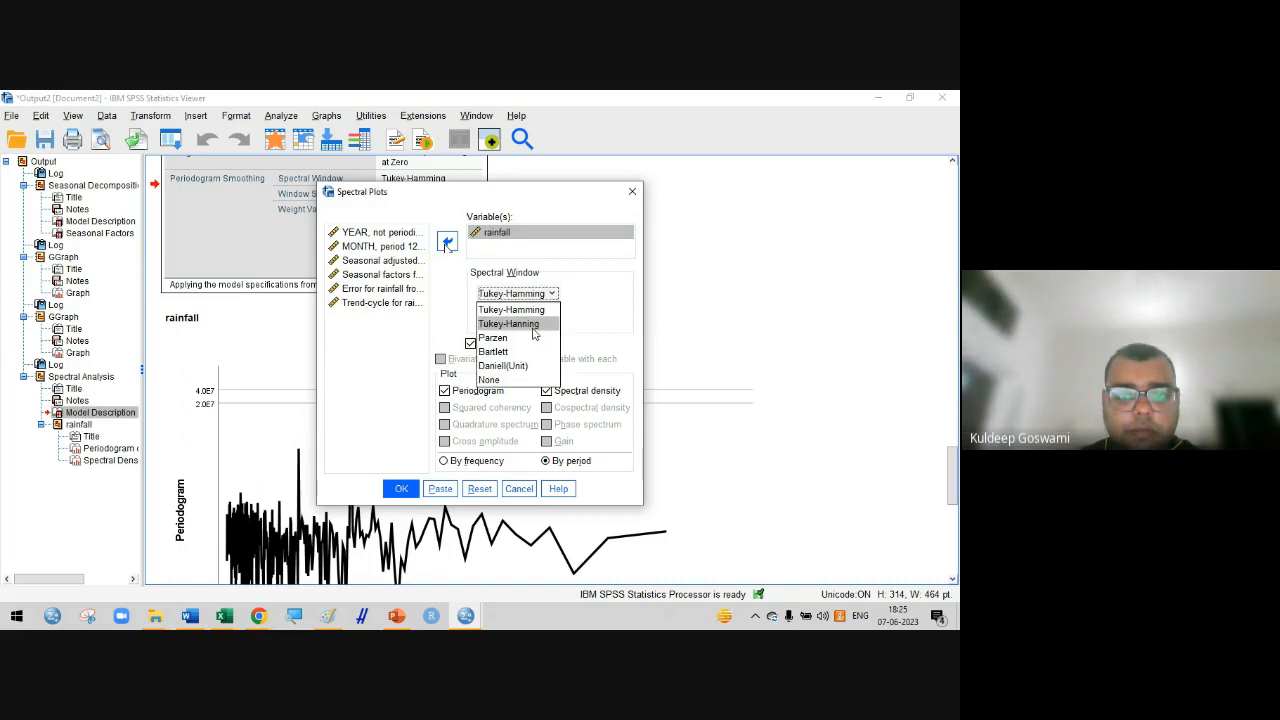
{"action": "left_click", "coordinate": [531, 327]}
{"action": "left_click", "coordinate": [548, 296]}
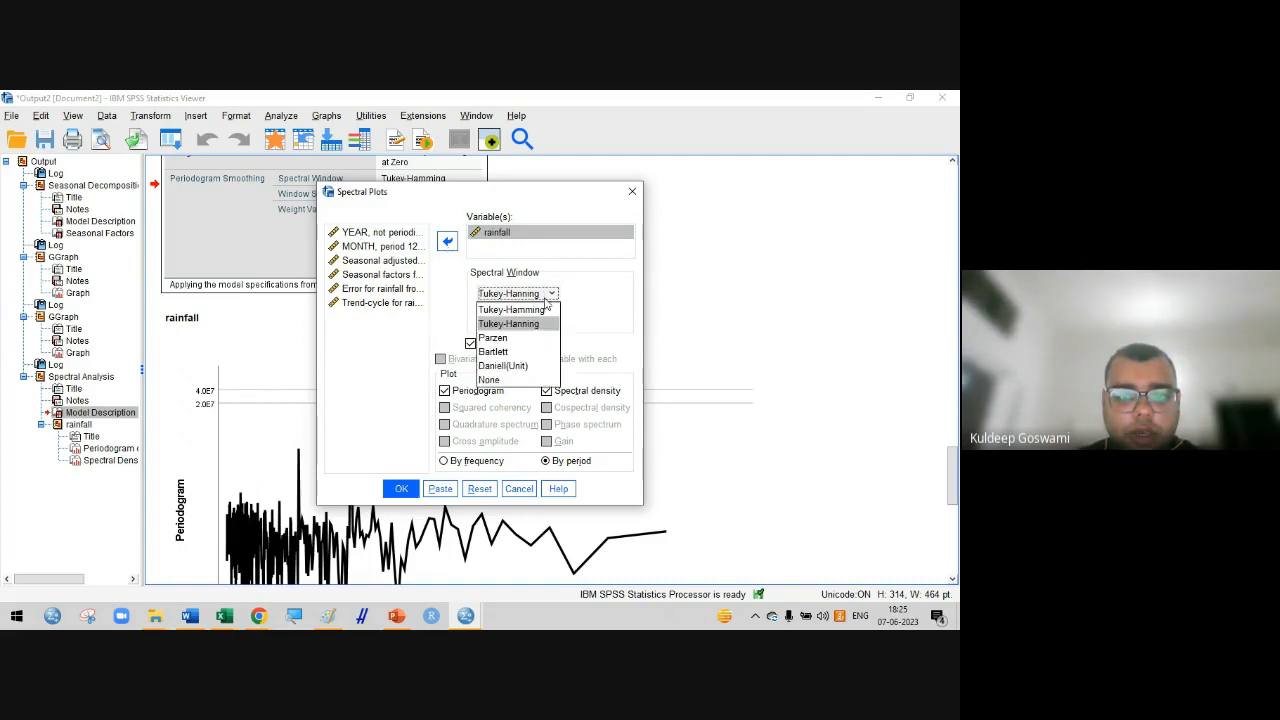
{"action": "left_click", "coordinate": [518, 352]}
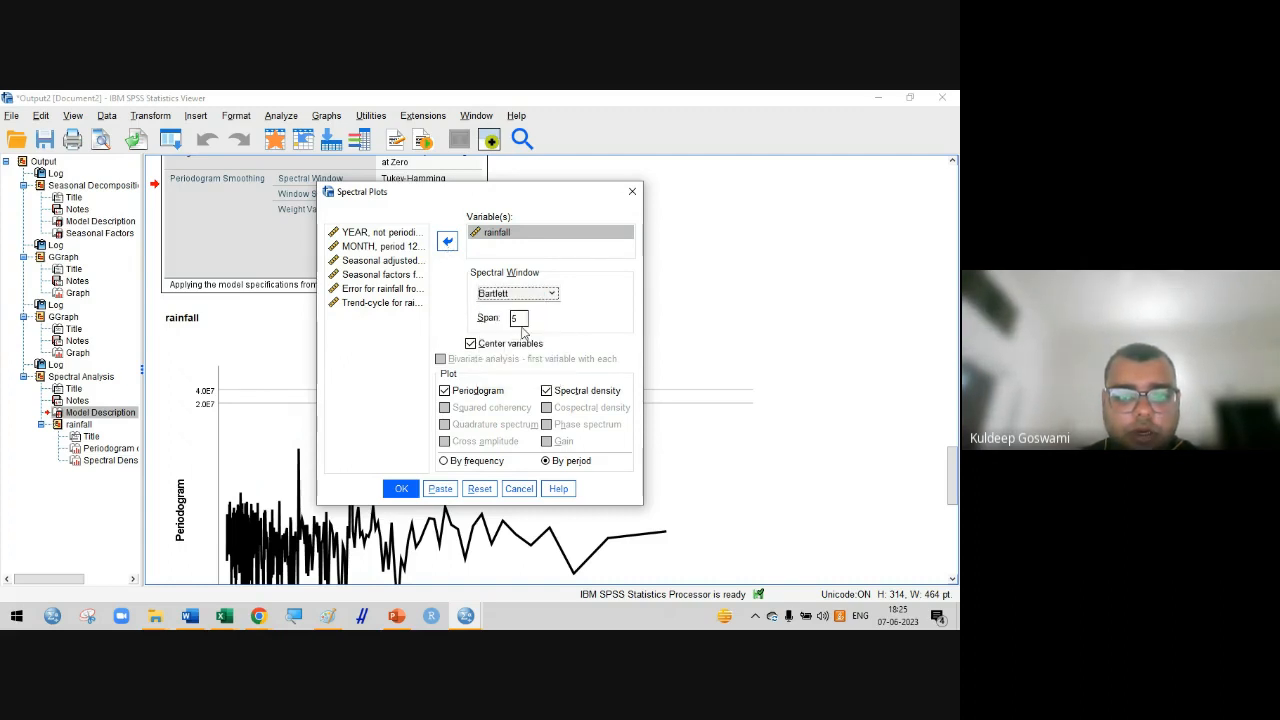
Toggle the centering and by-frequency options, leave Center variables on and plots by period, and run the spectral analysis
{"action": "left_click", "coordinate": [521, 344]}
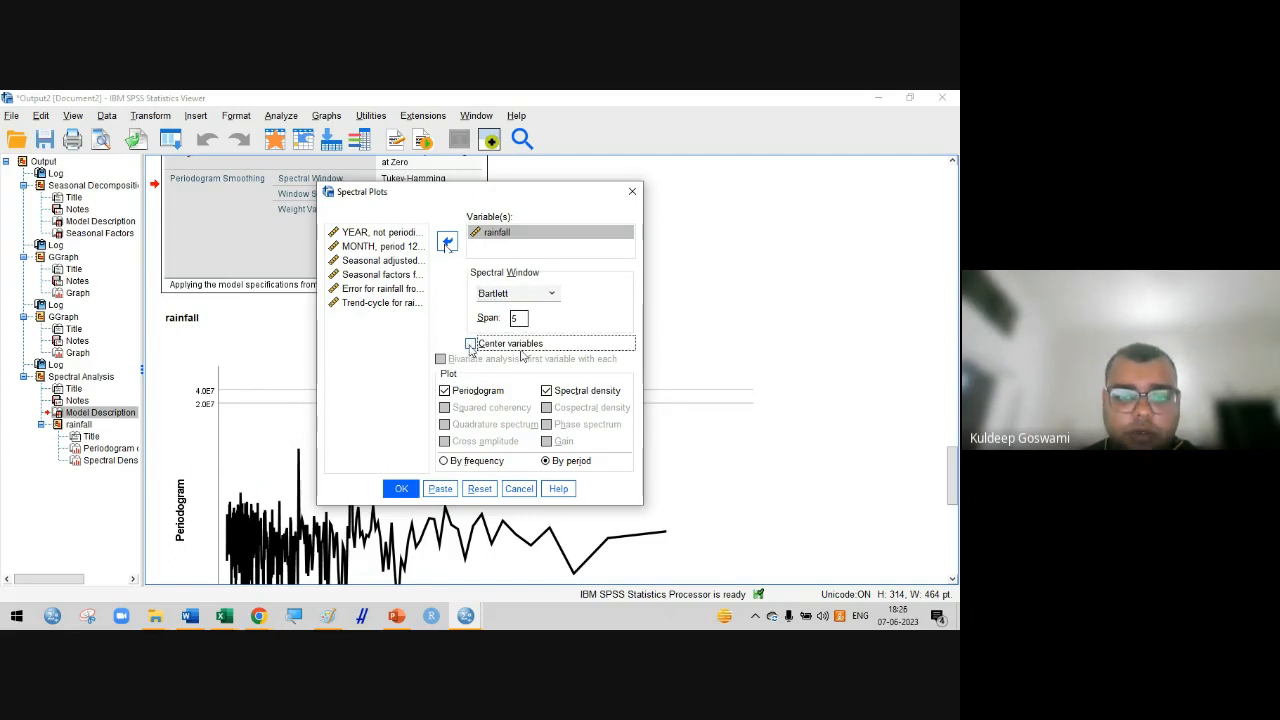
{"action": "left_click", "coordinate": [471, 344]}
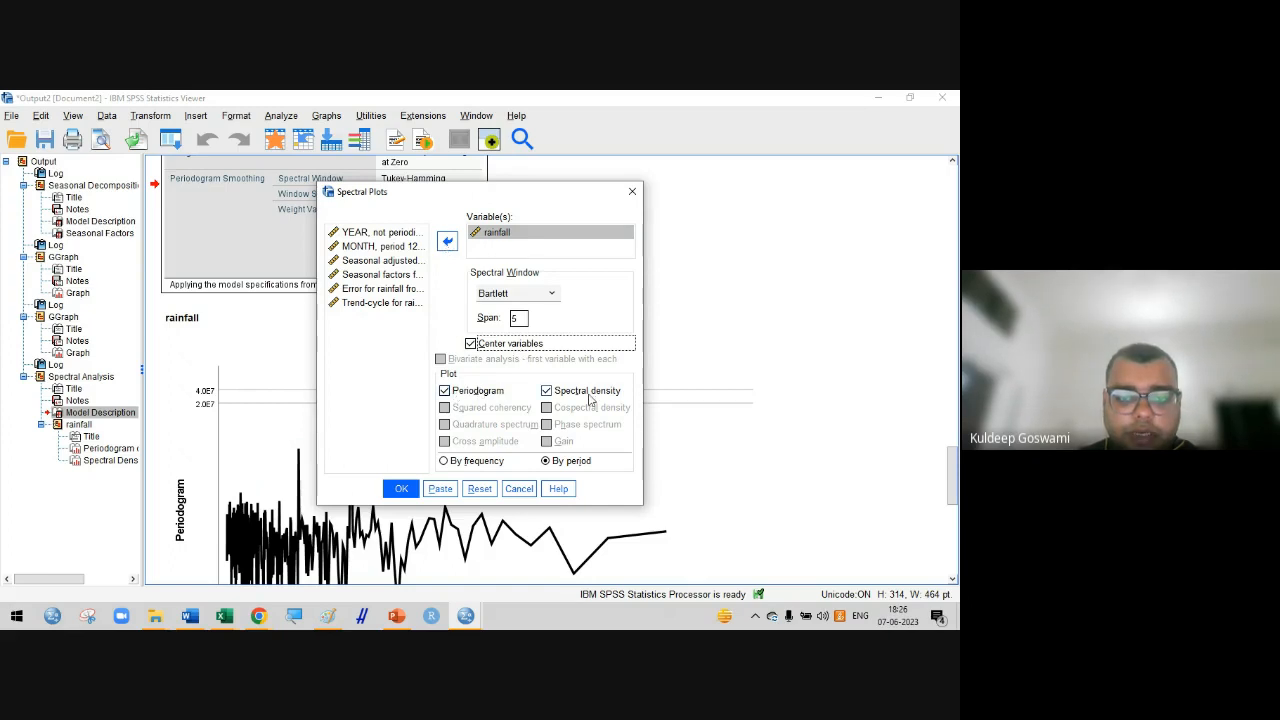
{"action": "left_click", "coordinate": [444, 461]}
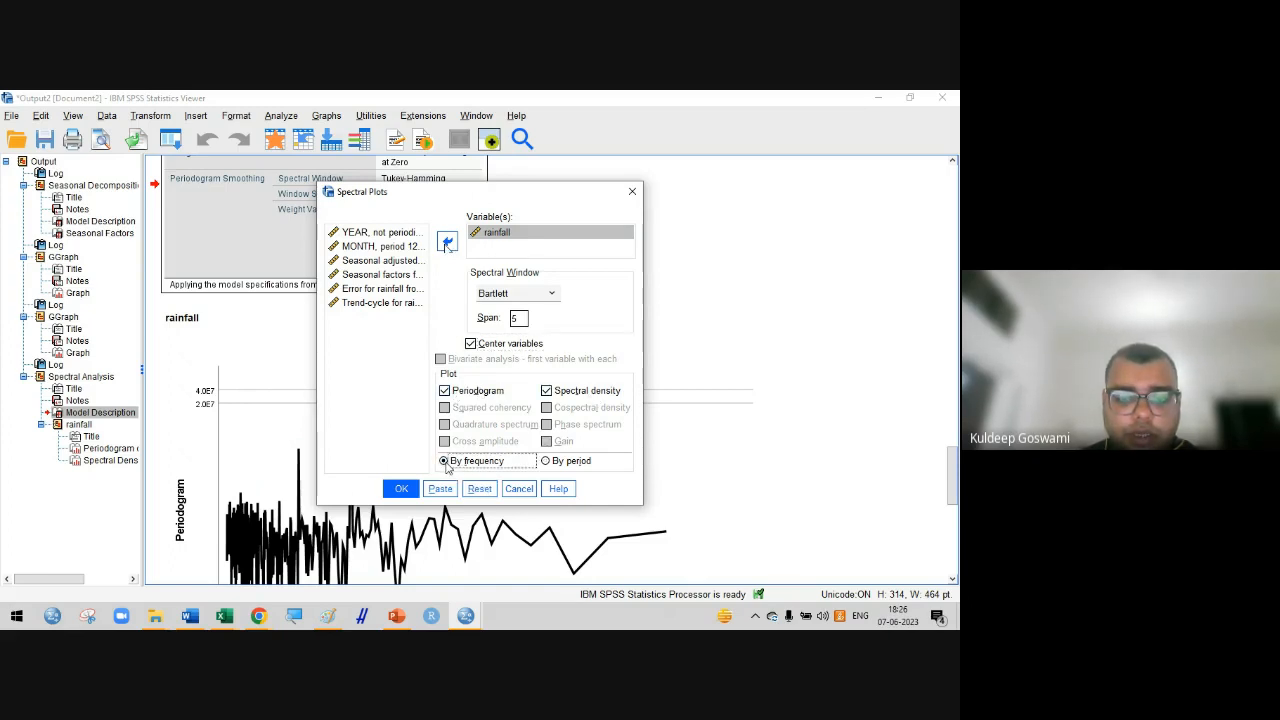
{"action": "left_click", "coordinate": [566, 463]}
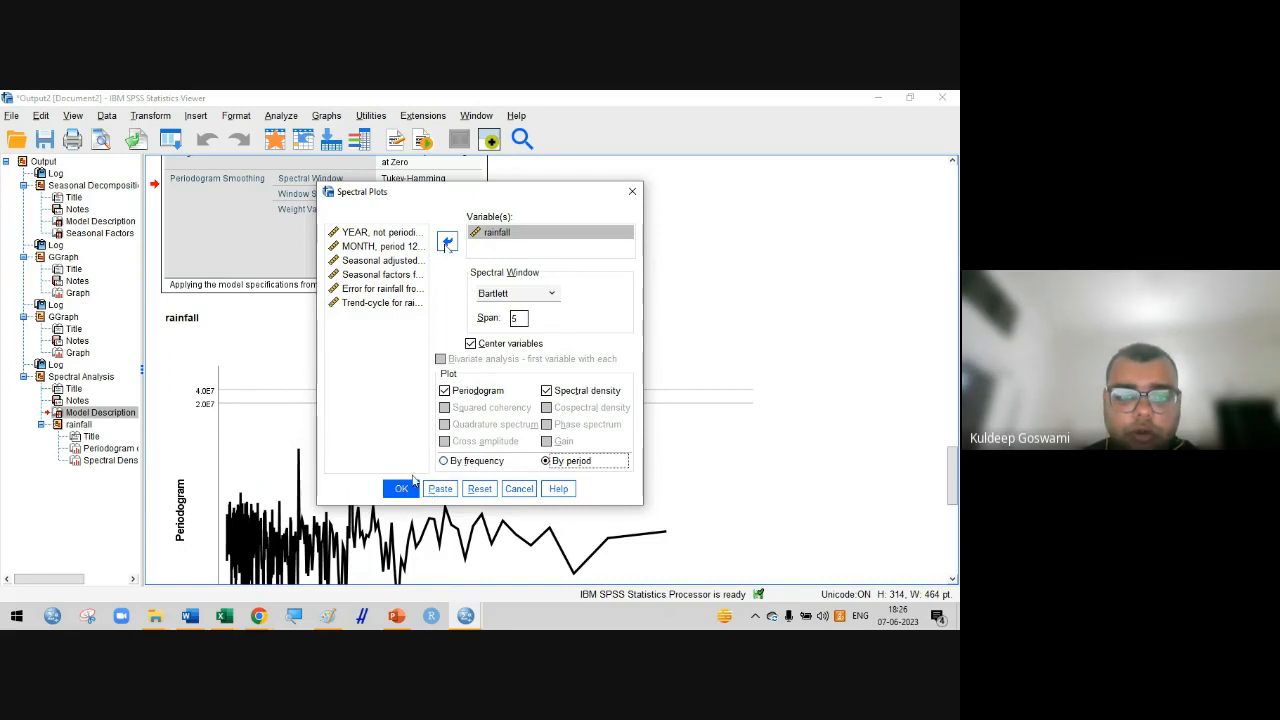
{"action": "left_click", "coordinate": [402, 489]}
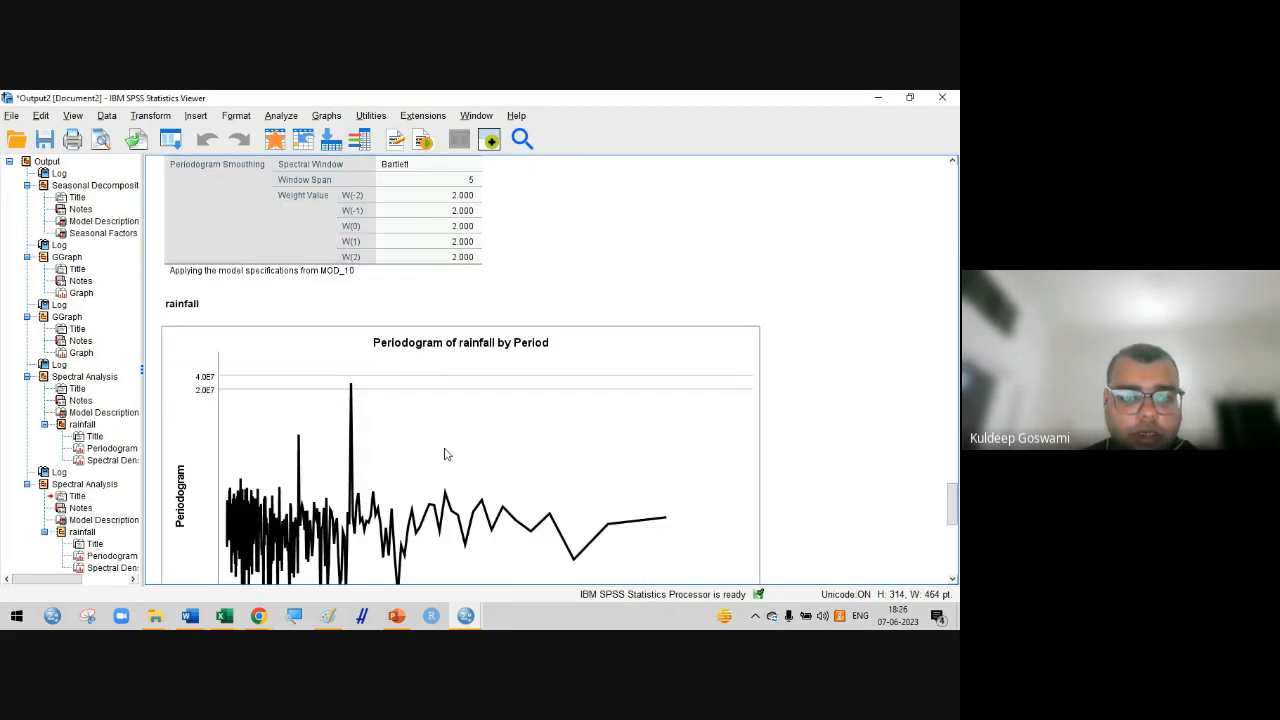
Rerun the spectral analysis of rainfall with Center variables turned off and the plots made by frequency
{"action": "scroll", "coordinate": [446, 454], "scroll_direction": "down", "scroll_amount": 3}
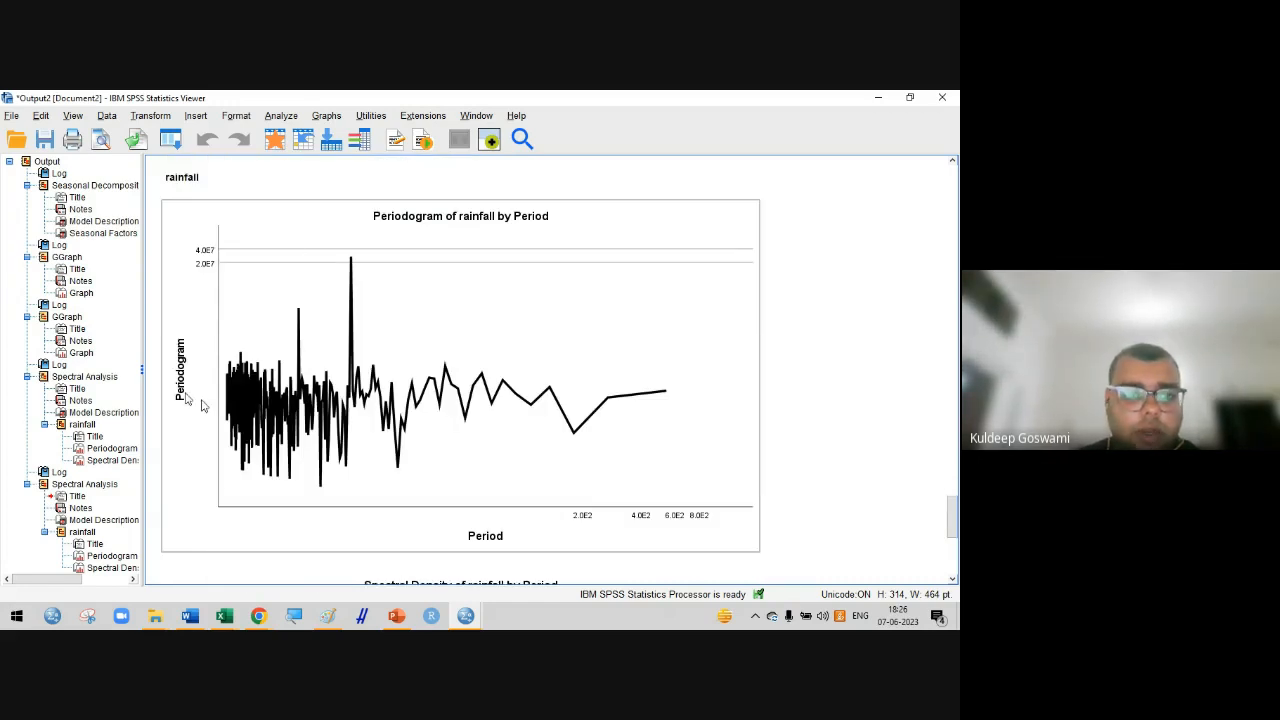
{"action": "scroll", "coordinate": [497, 343], "scroll_direction": "down", "scroll_amount": 6}
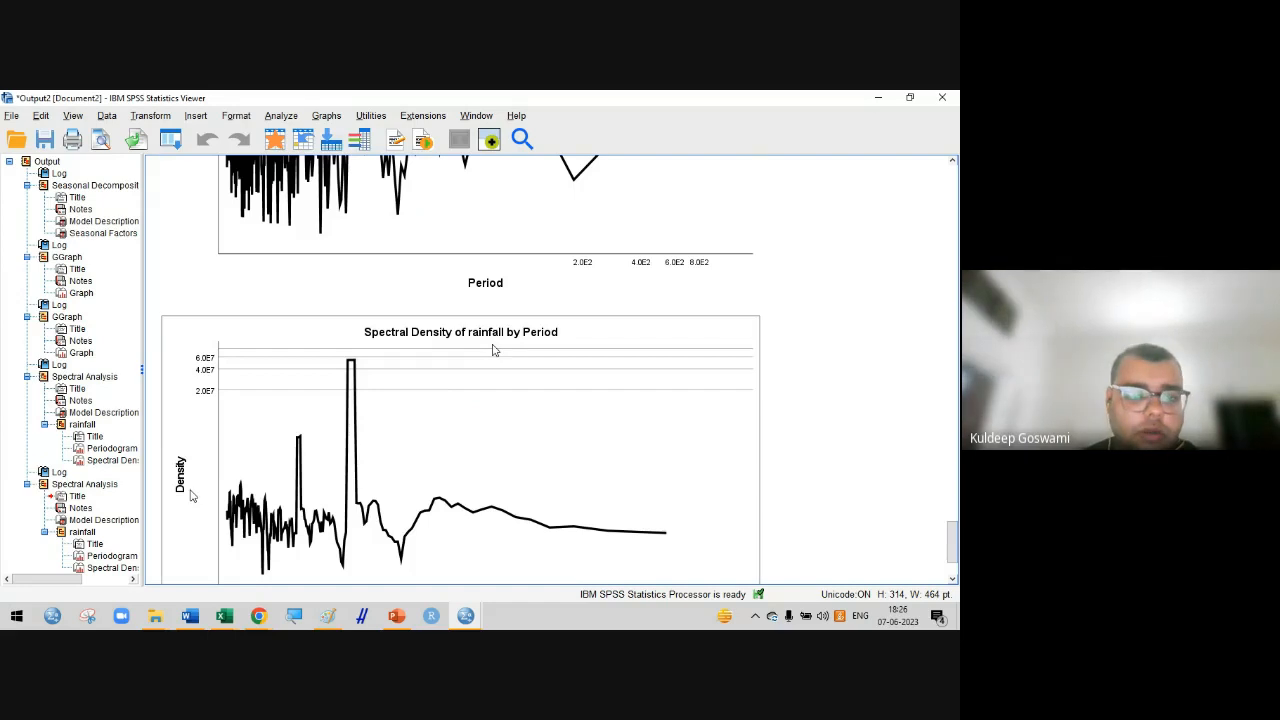
{"action": "scroll", "coordinate": [183, 494], "scroll_direction": "down", "scroll_amount": 3}
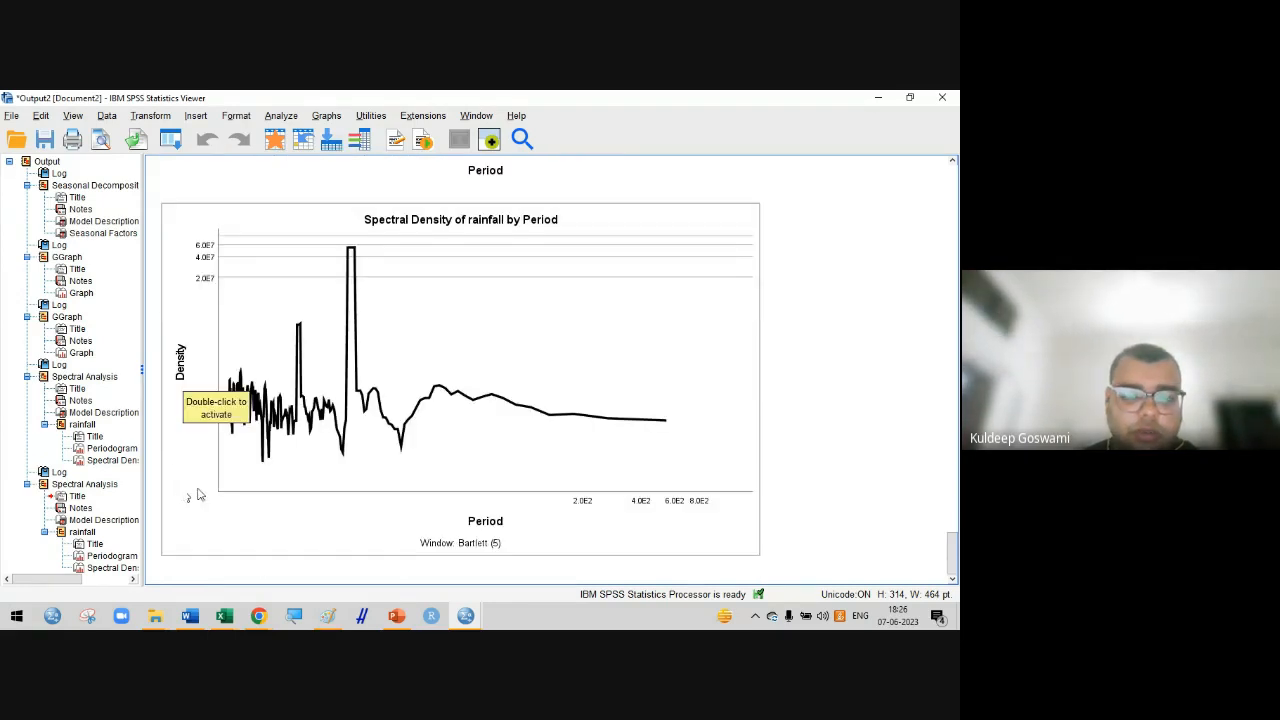
{"action": "scroll", "coordinate": [191, 491], "scroll_direction": "up", "scroll_amount": 12}
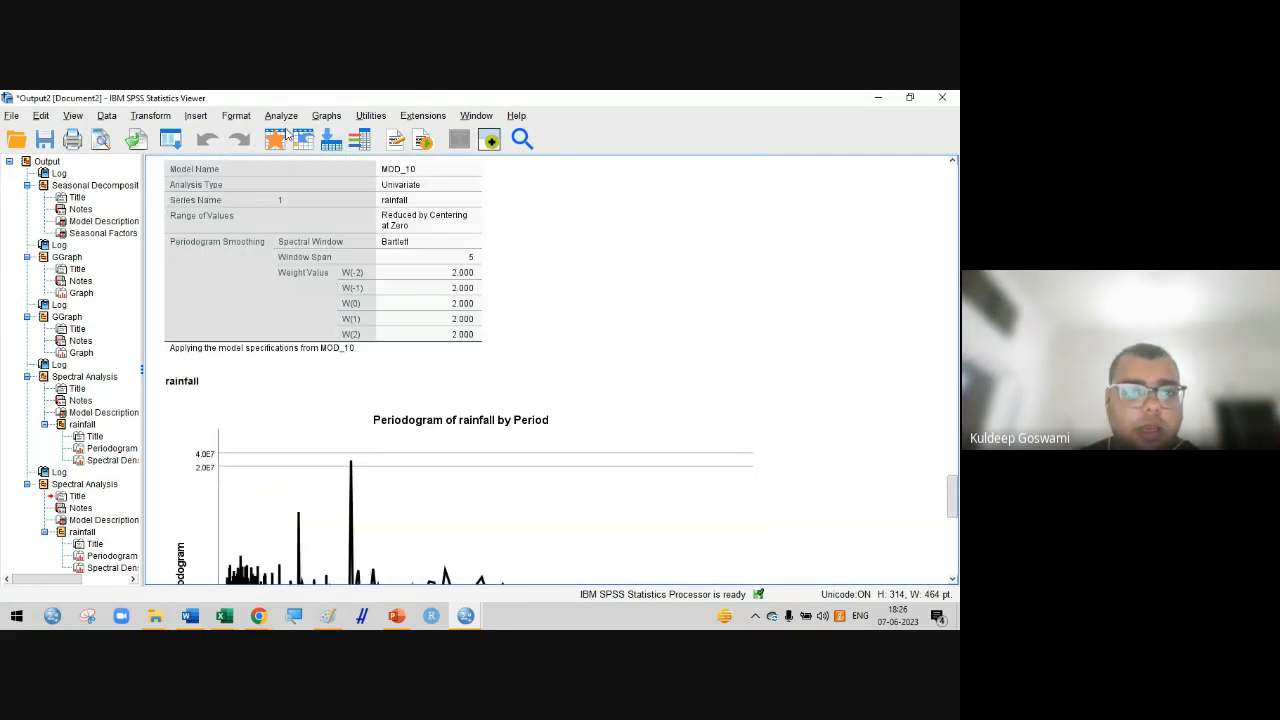
{"action": "left_click", "coordinate": [282, 116]}
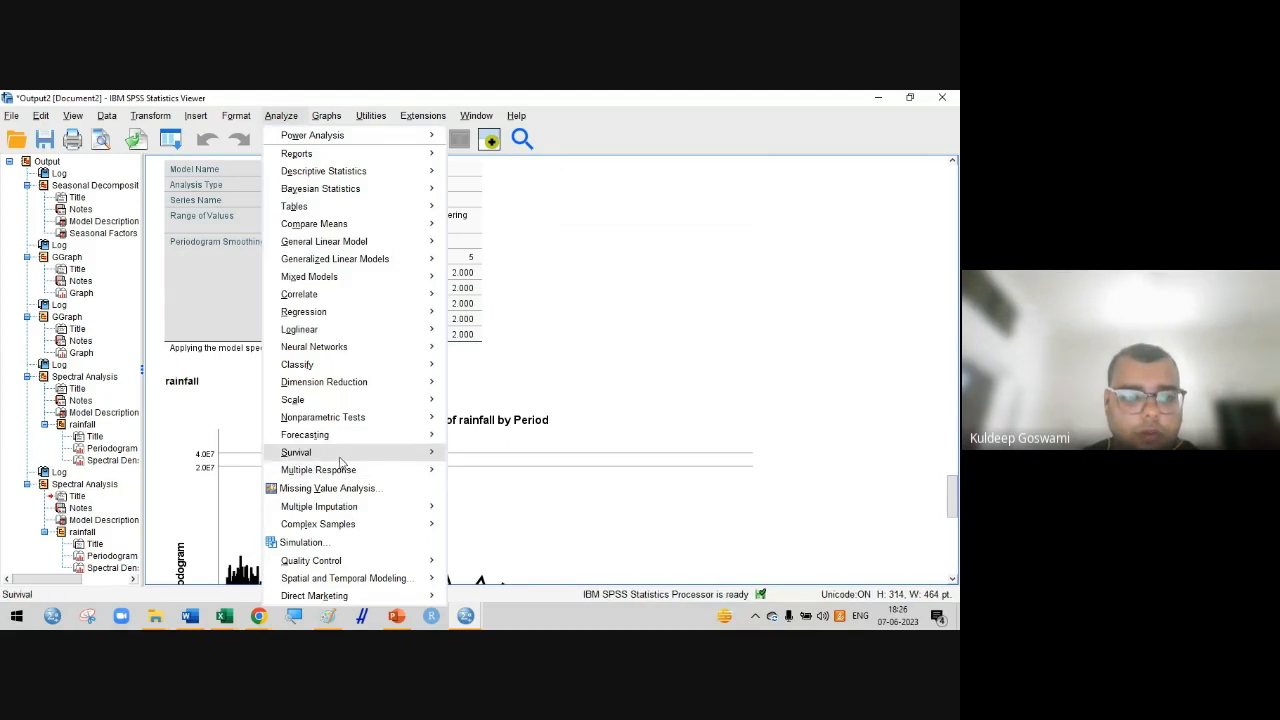
{"action": "mouse_move", "coordinate": [340, 445]}
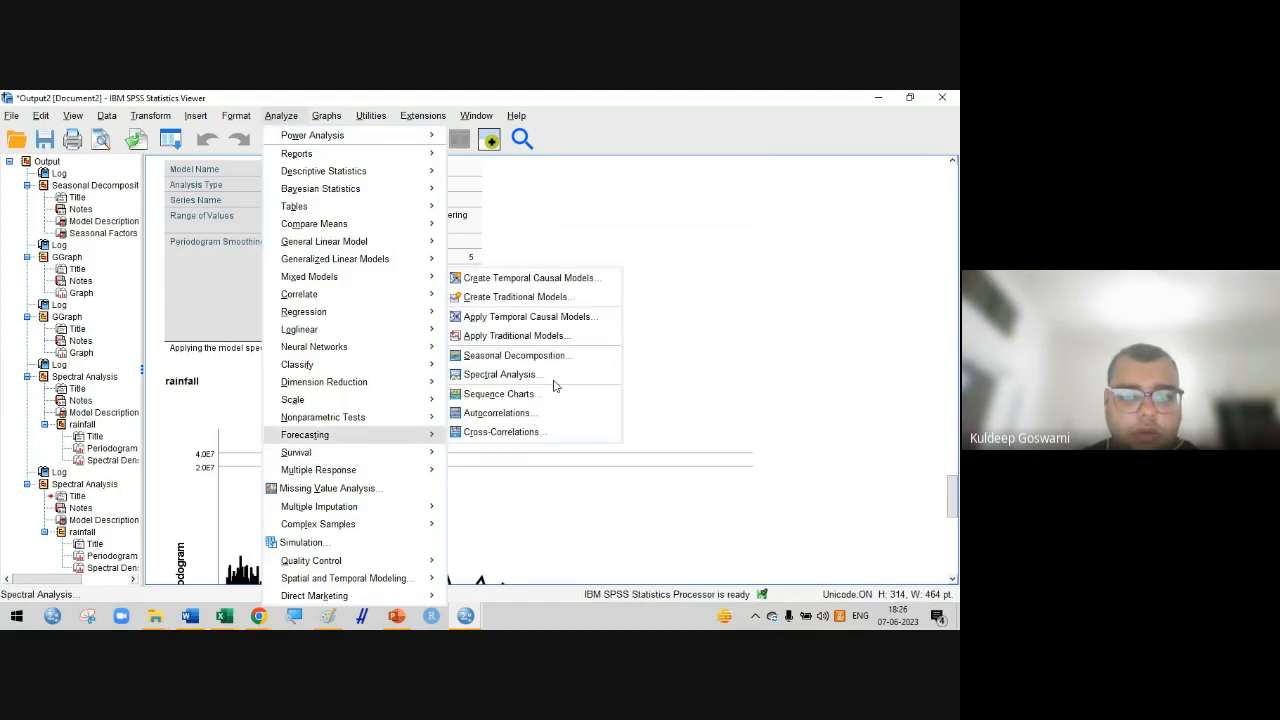
{"action": "left_click", "coordinate": [500, 375]}
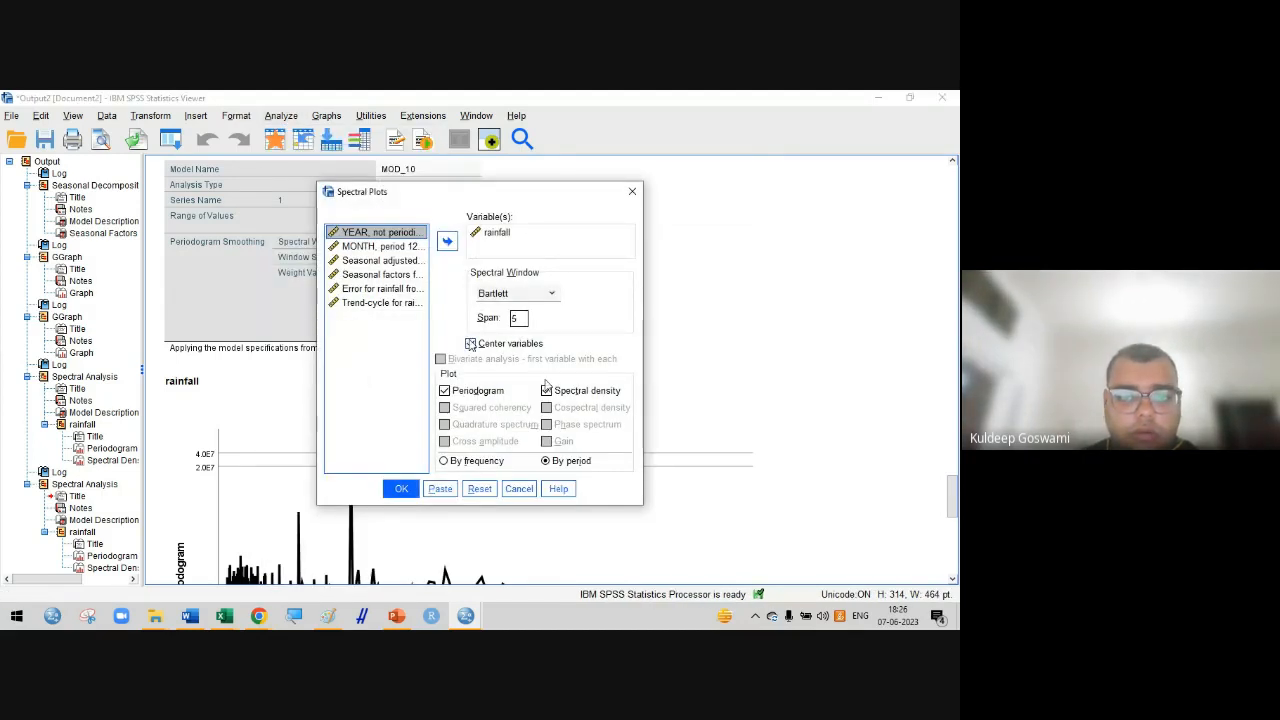
{"action": "left_click", "coordinate": [470, 343]}
{"action": "left_click", "coordinate": [452, 462]}
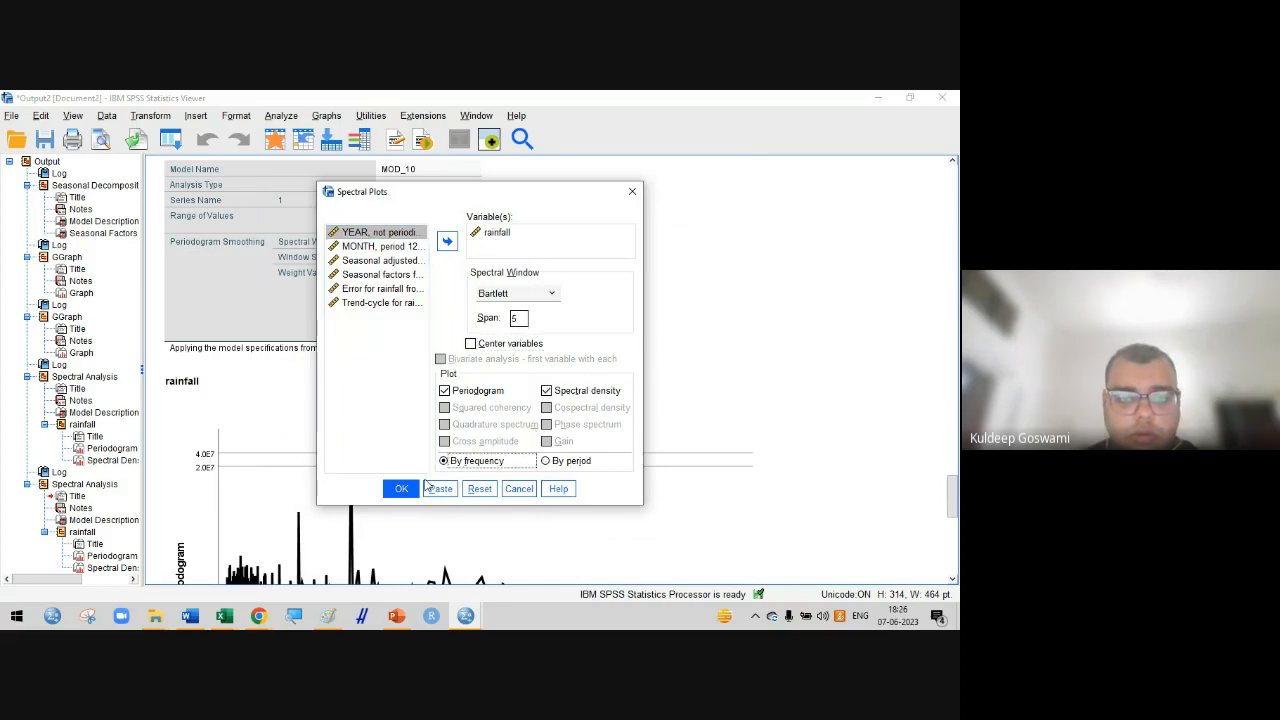
{"action": "left_click", "coordinate": [401, 488]}
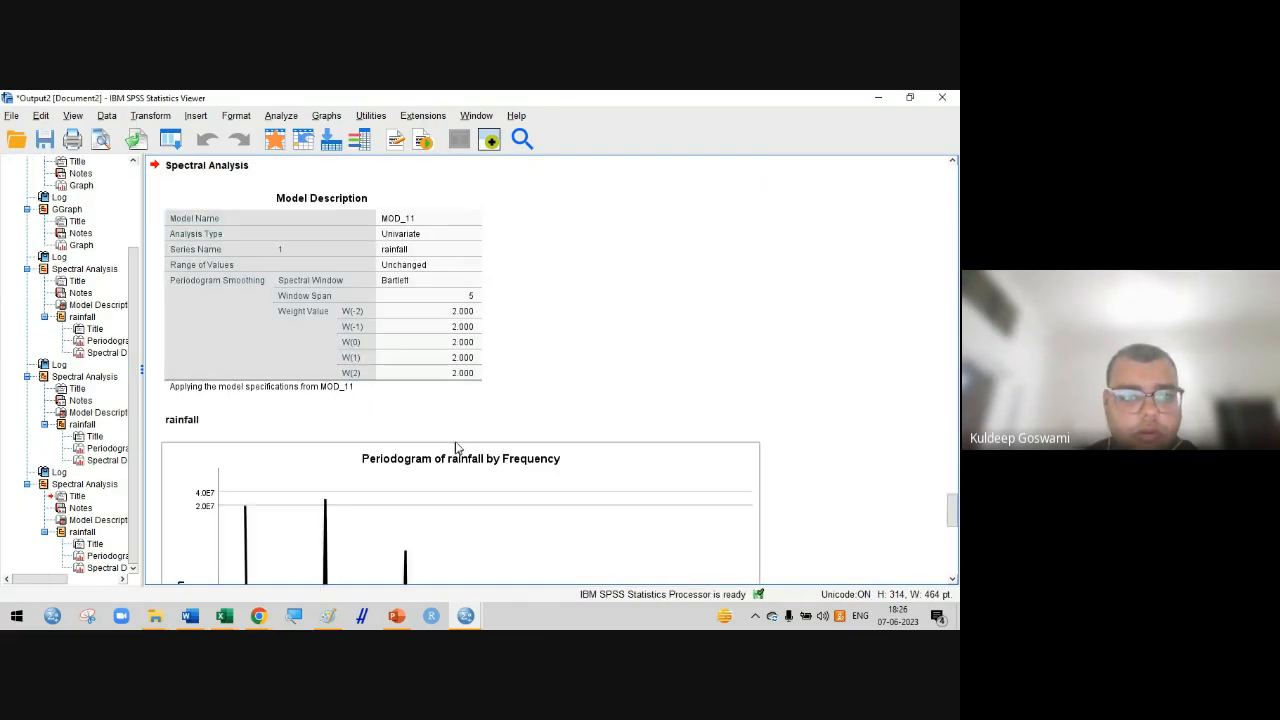
Examine the periodogram and spectral density of rainfall by frequency, the Model Description table, and the earlier periodogram by period
{"action": "scroll", "coordinate": [455, 447], "scroll_direction": "down", "scroll_amount": 4}
{"action": "scroll", "coordinate": [380, 423], "scroll_direction": "down", "scroll_amount": 3}
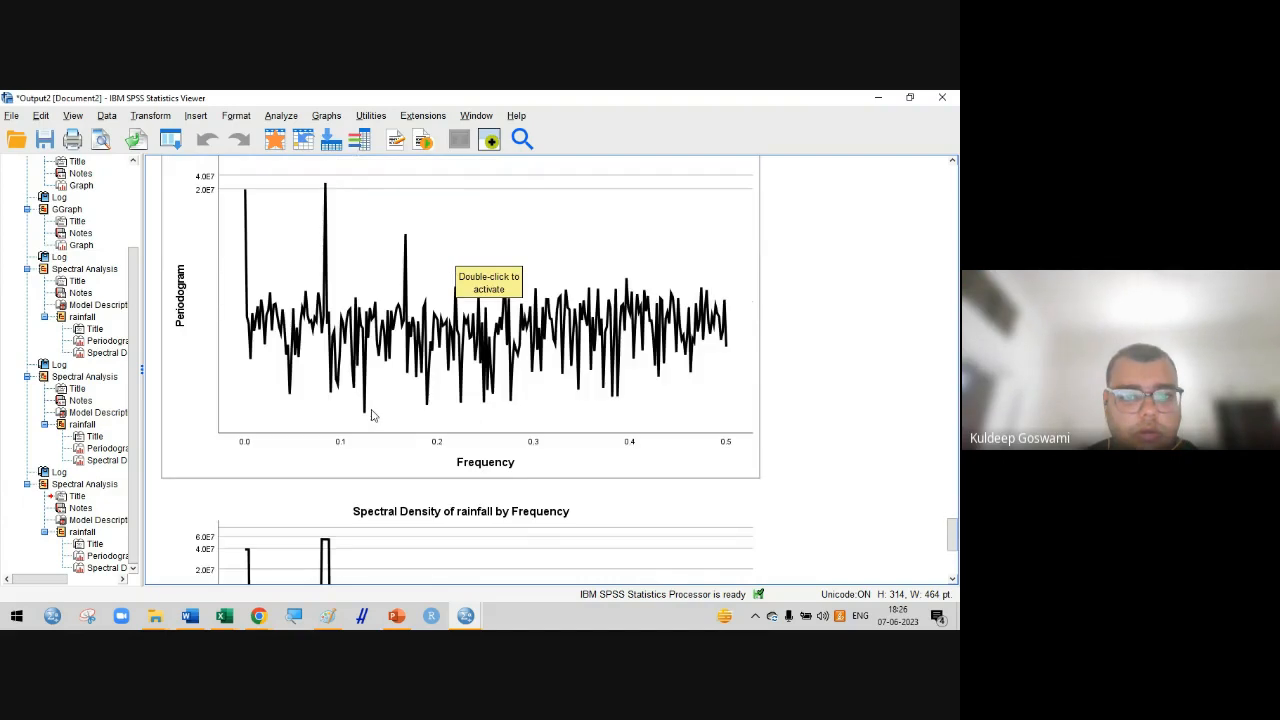
{"action": "scroll", "coordinate": [371, 414], "scroll_direction": "up", "scroll_amount": 4}
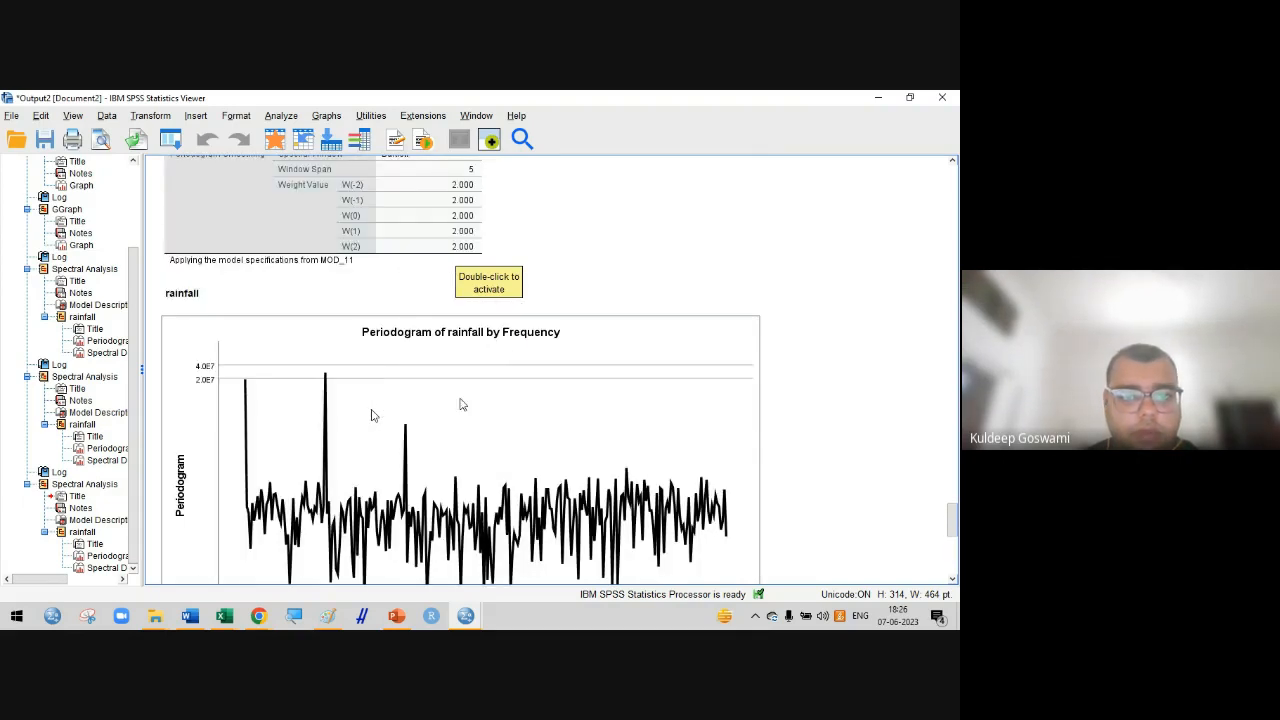
{"action": "scroll", "coordinate": [460, 403], "scroll_direction": "up", "scroll_amount": 3}
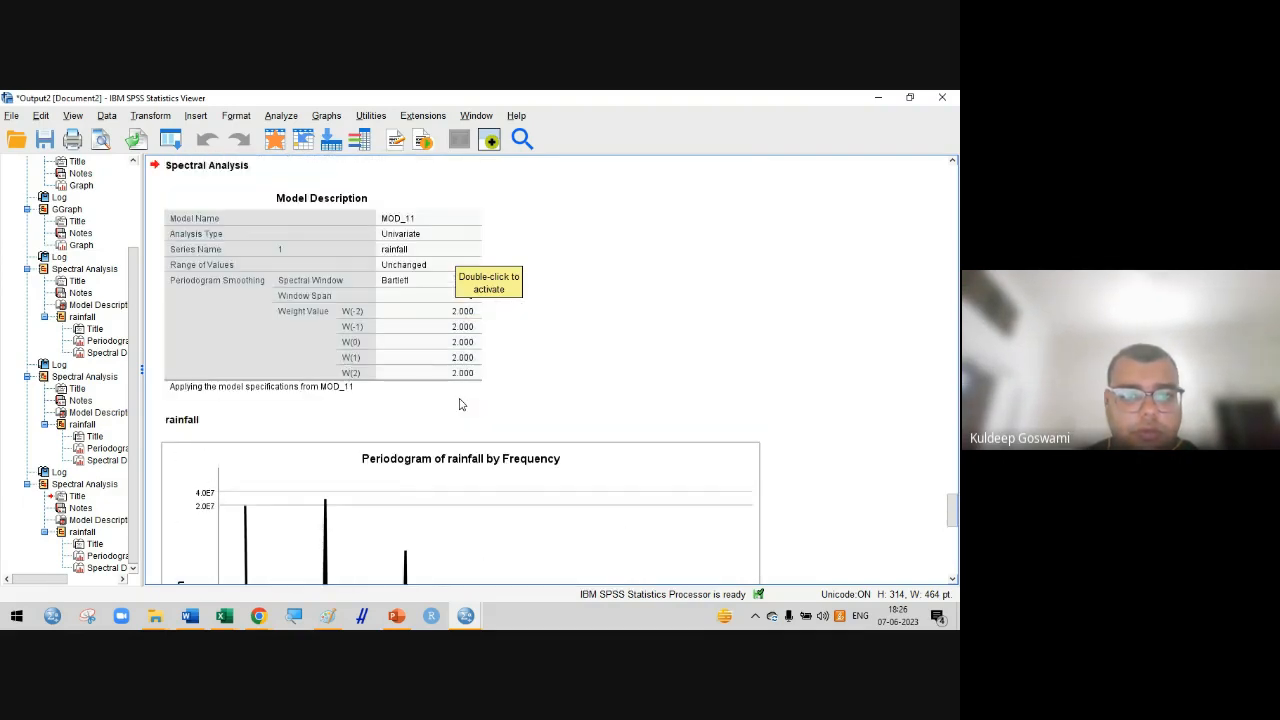
{"action": "scroll", "coordinate": [460, 404], "scroll_direction": "down", "scroll_amount": 1}
{"action": "scroll", "coordinate": [460, 404], "scroll_direction": "down", "scroll_amount": 8}
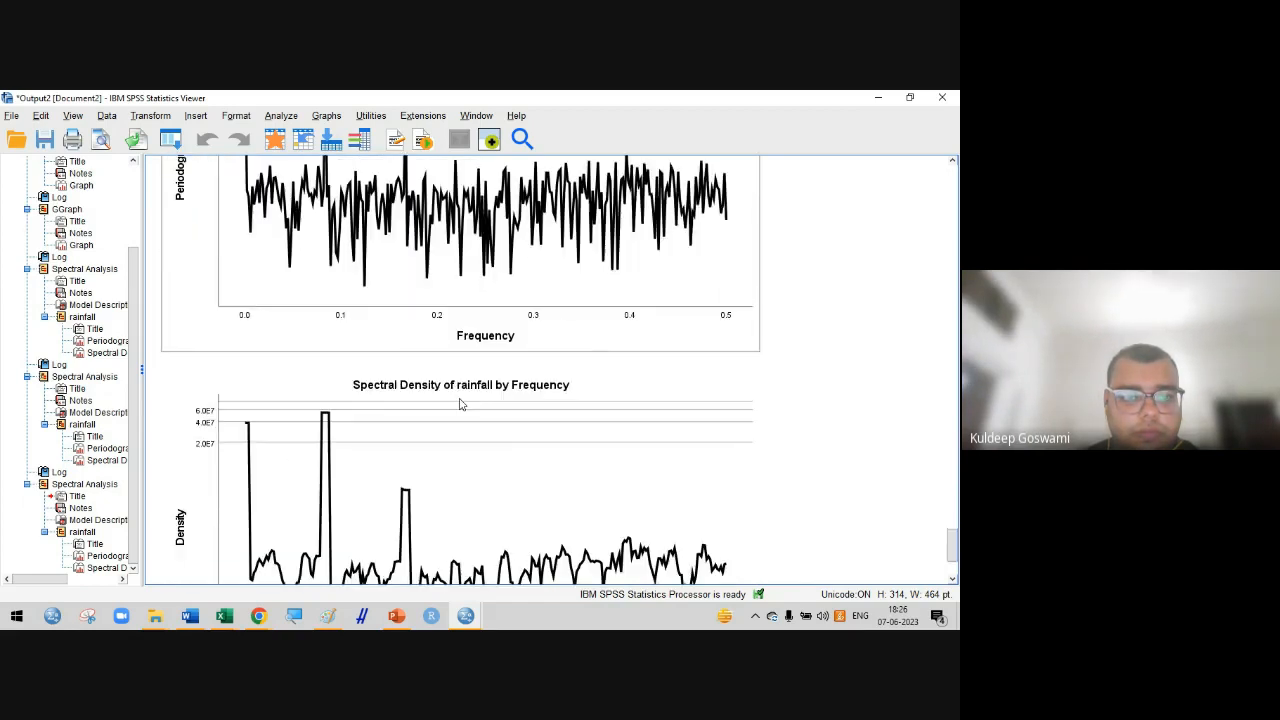
{"action": "scroll", "coordinate": [378, 401], "scroll_direction": "down", "scroll_amount": 1}
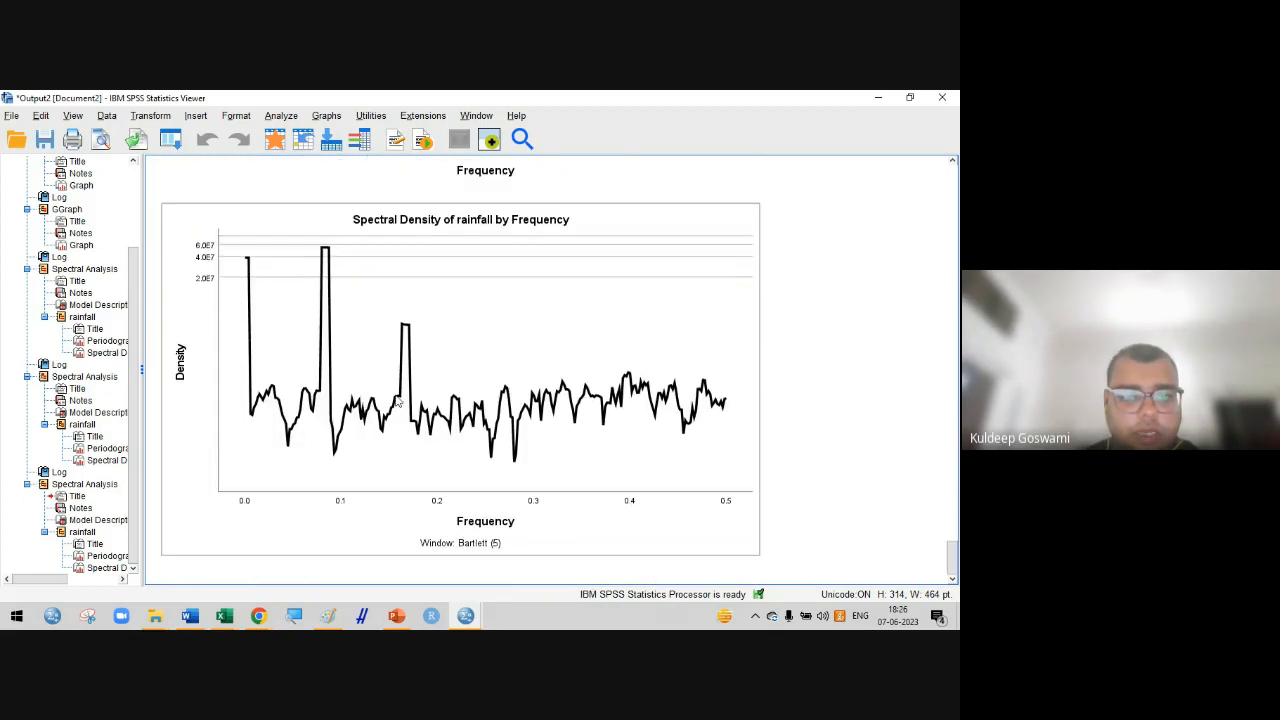
{"action": "scroll", "coordinate": [400, 401], "scroll_direction": "up", "scroll_amount": 8}
{"action": "scroll", "coordinate": [395, 400], "scroll_direction": "up", "scroll_amount": 4}
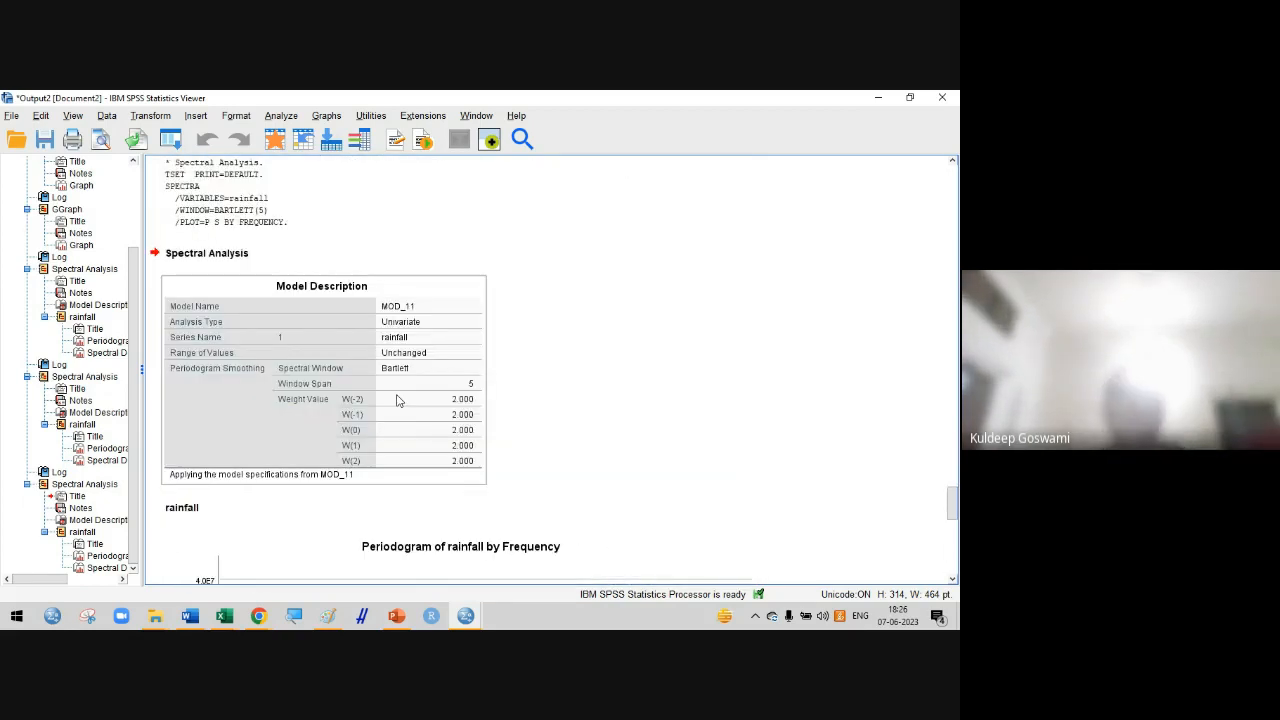
{"action": "scroll", "coordinate": [397, 400], "scroll_direction": "down", "scroll_amount": 12}
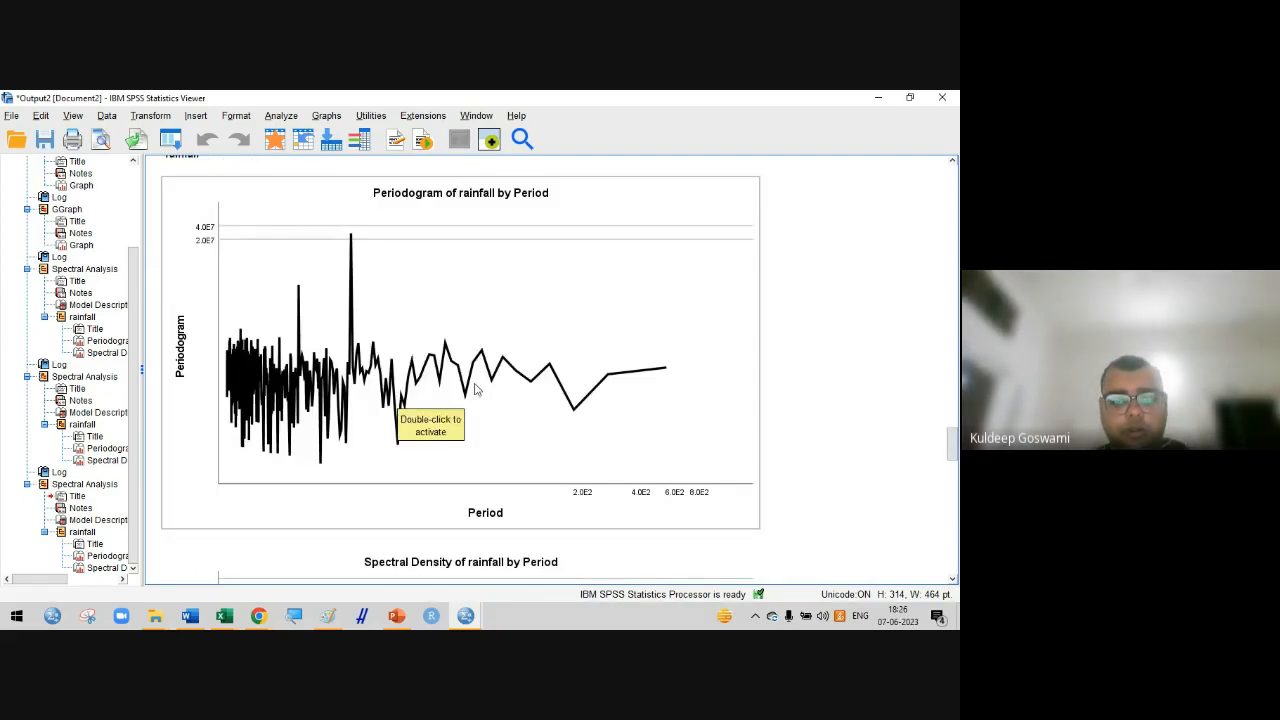
{"action": "scroll", "coordinate": [475, 390], "scroll_direction": "down", "scroll_amount": 10}
{"action": "scroll", "coordinate": [475, 390], "scroll_direction": "down", "scroll_amount": 5}
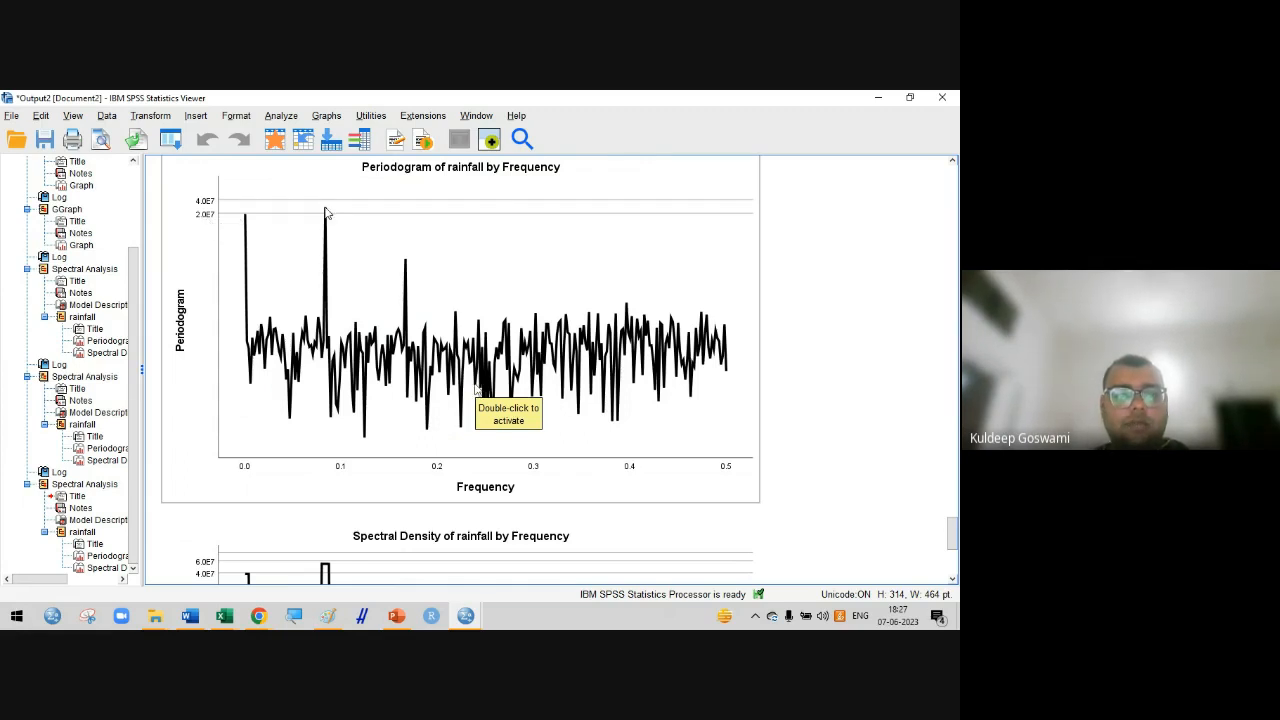
Open the periodogram of rainfall by frequency in the Chart Editor
{"action": "left_click", "coordinate": [206, 224]}
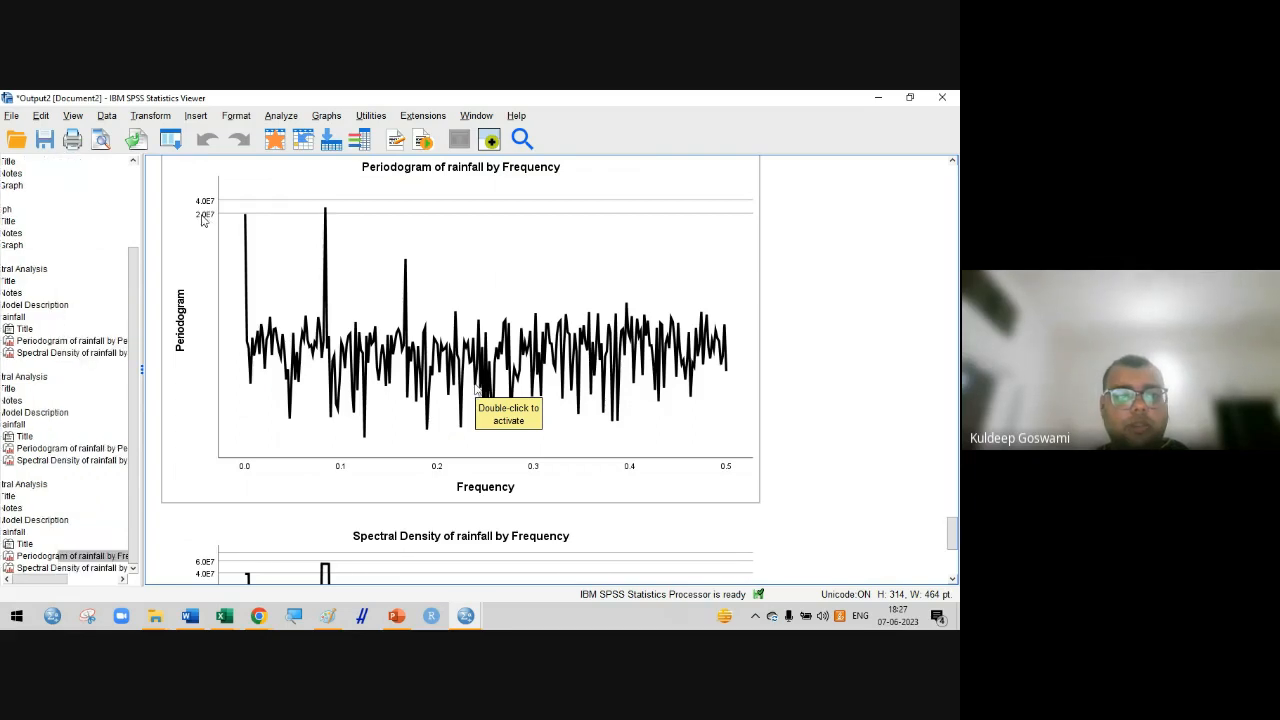
{"action": "double_click", "coordinate": [218, 238]}
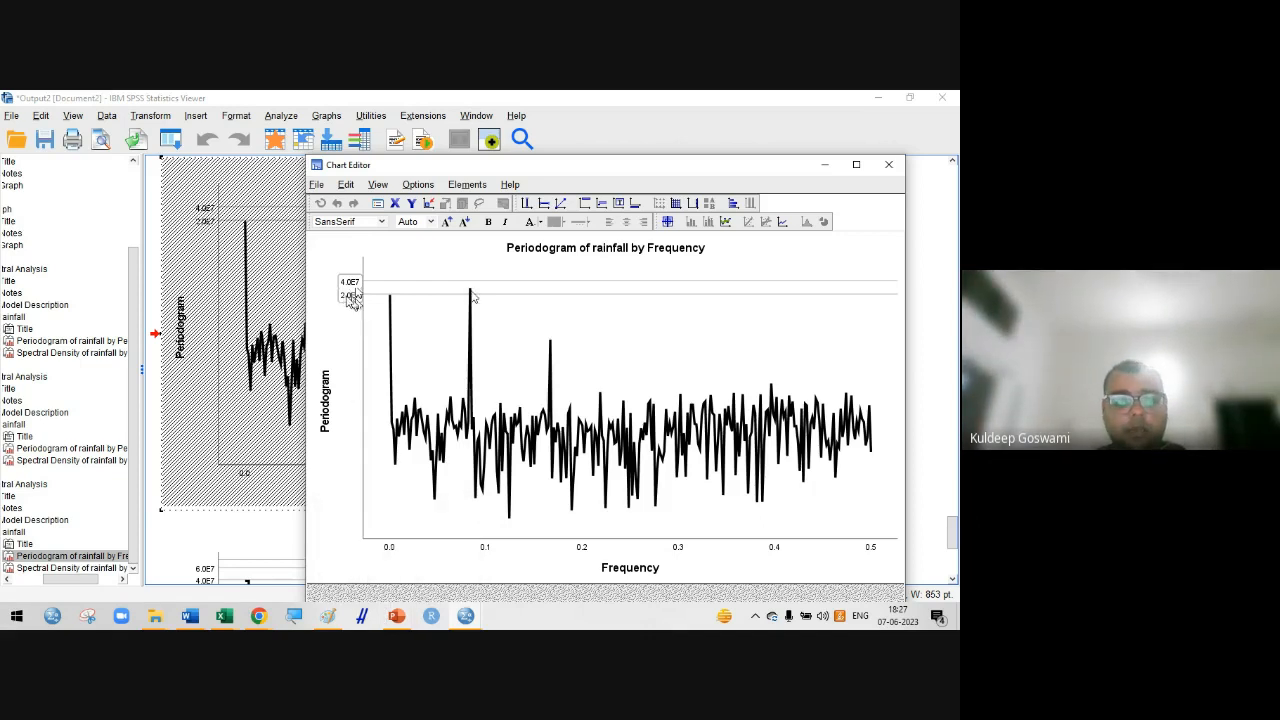
Switch to Paint and start a new blank canvas, discarding the existing handwritten notes without saving
{"action": "left_click", "coordinate": [327, 615]}
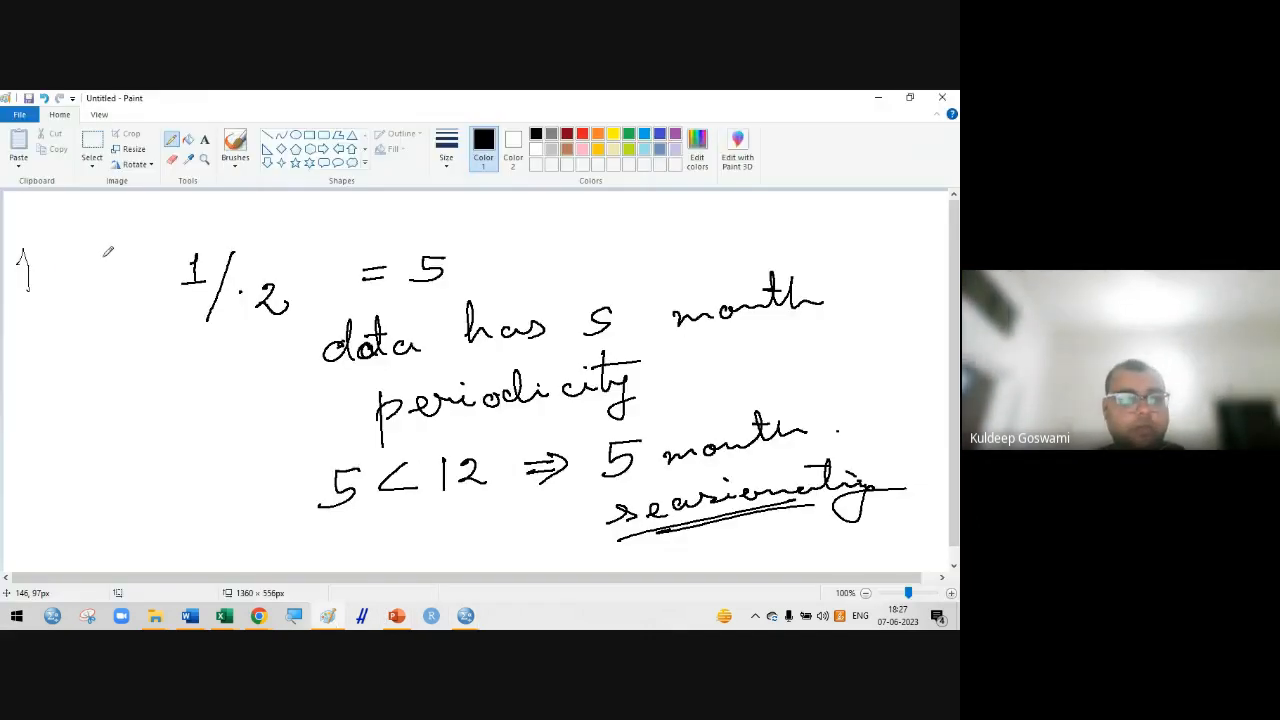
{"action": "left_click", "coordinate": [19, 114]}
{"action": "left_click", "coordinate": [36, 137]}
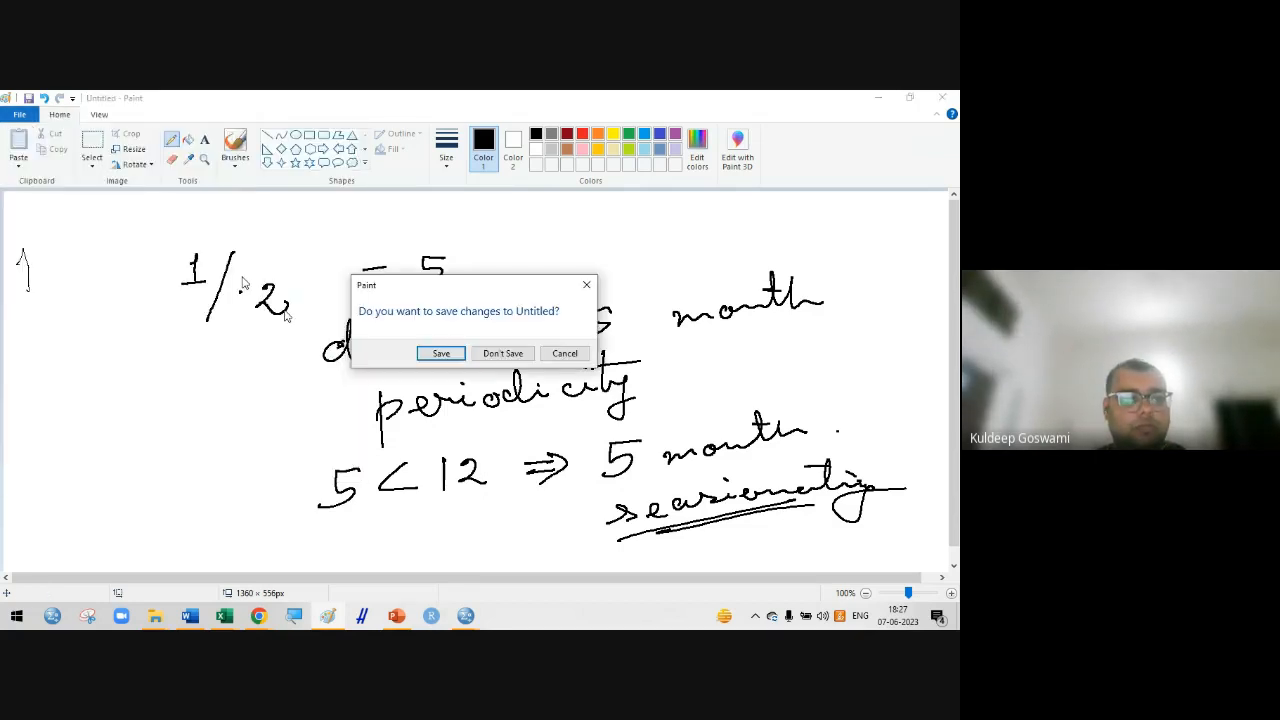
{"action": "left_click", "coordinate": [495, 350]}
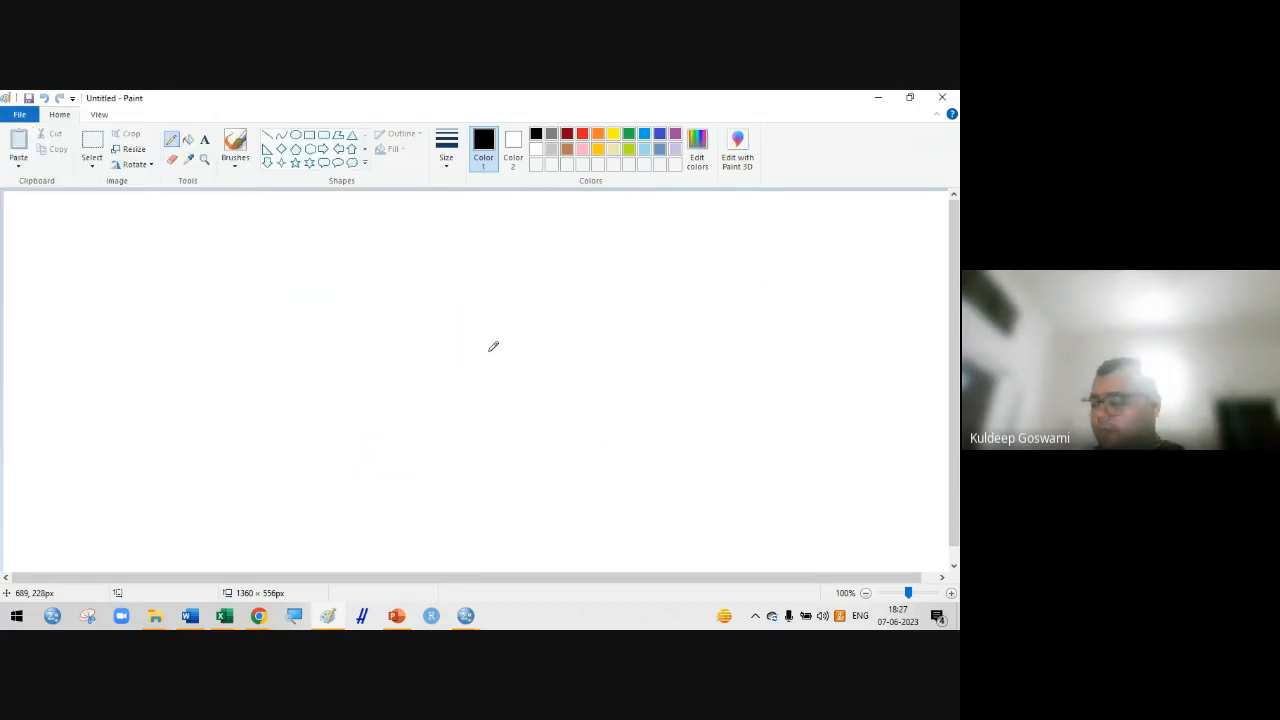
Handwrite the formula "1 / your value = distance or period of oscillation" across the upper part of the canvas
{"action": "mouse_move", "coordinate": [180, 250]}
{"action": "left_mouse_down"}
{"action": "mouse_move", "coordinate": [194, 277]}
{"action": "mouse_move", "coordinate": [220, 270]}
{"action": "left_mouse_up"}
{"action": "left_click_drag", "start_coordinate": [143, 311], "coordinate": [300, 278]}
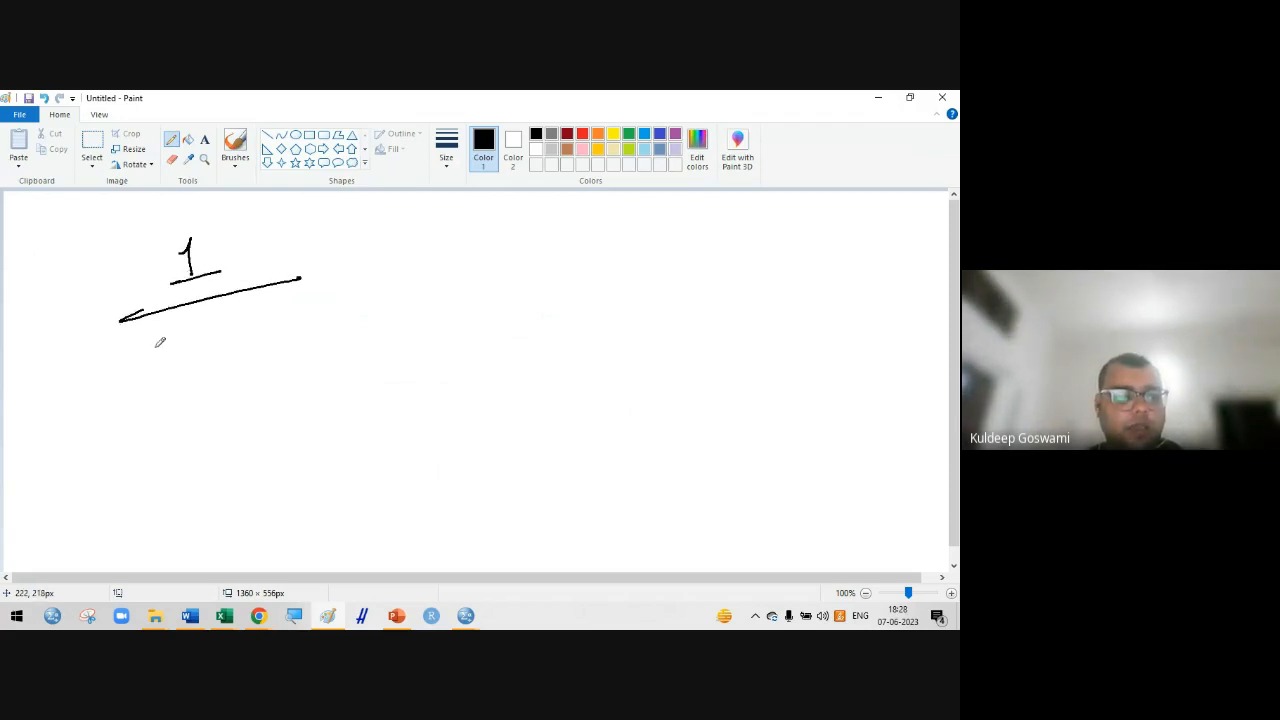
{"action": "mouse_move", "coordinate": [146, 340]}
{"action": "left_mouse_down"}
{"action": "mouse_move", "coordinate": [158, 372]}
{"action": "mouse_move", "coordinate": [200, 332]}
{"action": "mouse_move", "coordinate": [300, 281]}
{"action": "mouse_move", "coordinate": [337, 289]}
{"action": "mouse_move", "coordinate": [360, 257]}
{"action": "mouse_move", "coordinate": [419, 256]}
{"action": "mouse_move", "coordinate": [470, 222]}
{"action": "mouse_move", "coordinate": [530, 220]}
{"action": "left_mouse_up"}
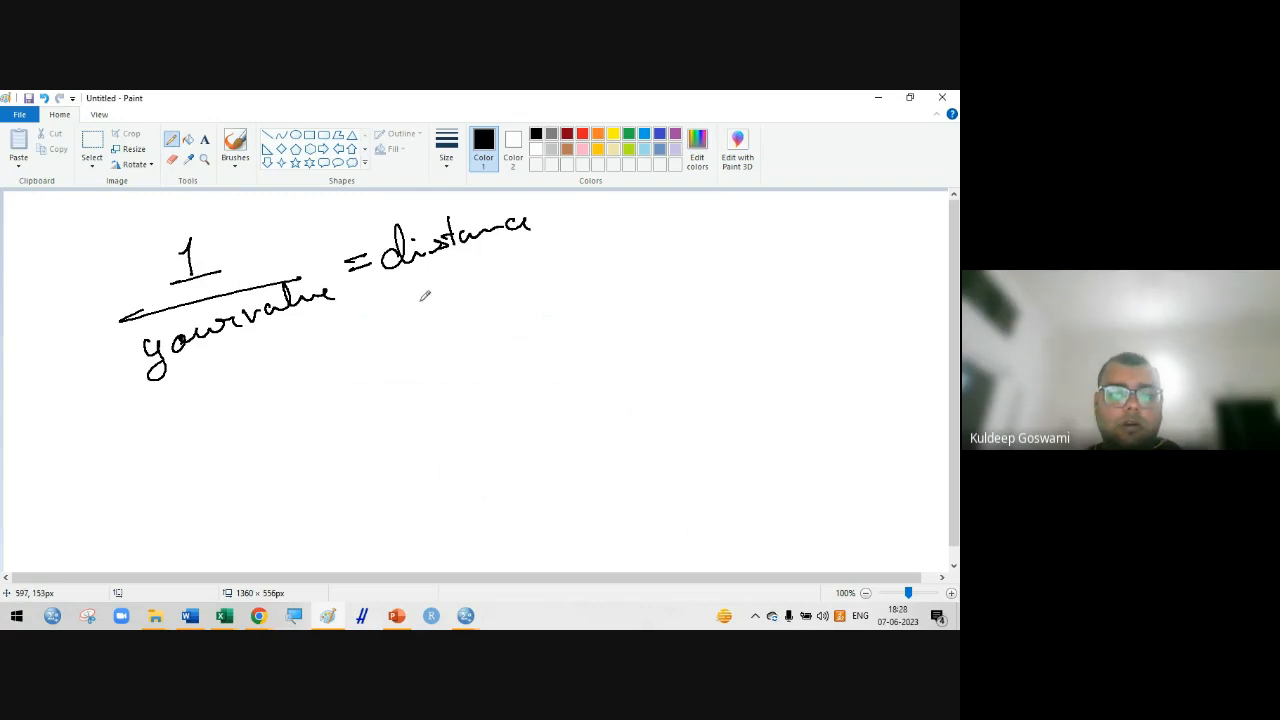
{"action": "left_click_drag", "start_coordinate": [404, 300], "coordinate": [447, 306]}
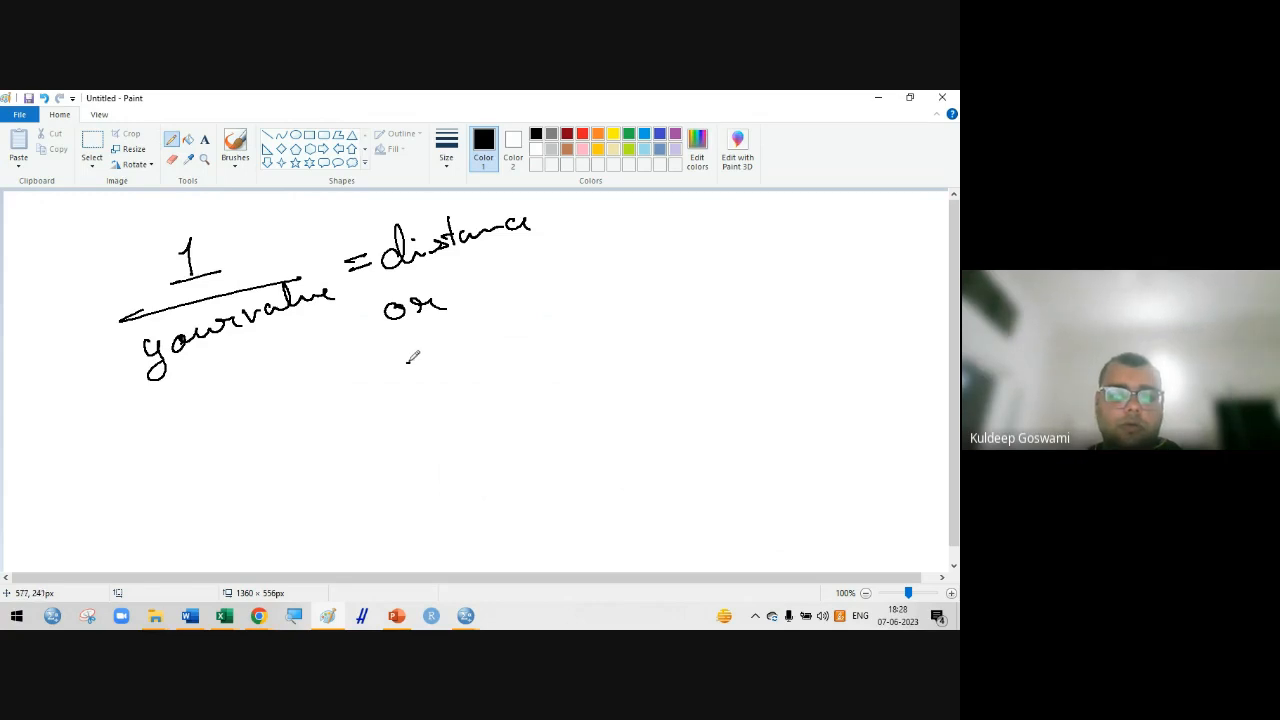
{"action": "mouse_move", "coordinate": [409, 361]}
{"action": "left_mouse_down"}
{"action": "mouse_move", "coordinate": [428, 366]}
{"action": "mouse_move", "coordinate": [490, 336]}
{"action": "mouse_move", "coordinate": [526, 292]}
{"action": "mouse_move", "coordinate": [580, 290]}
{"action": "mouse_move", "coordinate": [590, 318]}
{"action": "mouse_move", "coordinate": [606, 290]}
{"action": "left_mouse_up"}
{"action": "mouse_move", "coordinate": [500, 386]}
{"action": "left_mouse_down"}
{"action": "mouse_move", "coordinate": [490, 399]}
{"action": "mouse_move", "coordinate": [520, 386]}
{"action": "mouse_move", "coordinate": [545, 340]}
{"action": "mouse_move", "coordinate": [591, 345]}
{"action": "mouse_move", "coordinate": [644, 310]}
{"action": "mouse_move", "coordinate": [694, 302]}
{"action": "left_mouse_up"}
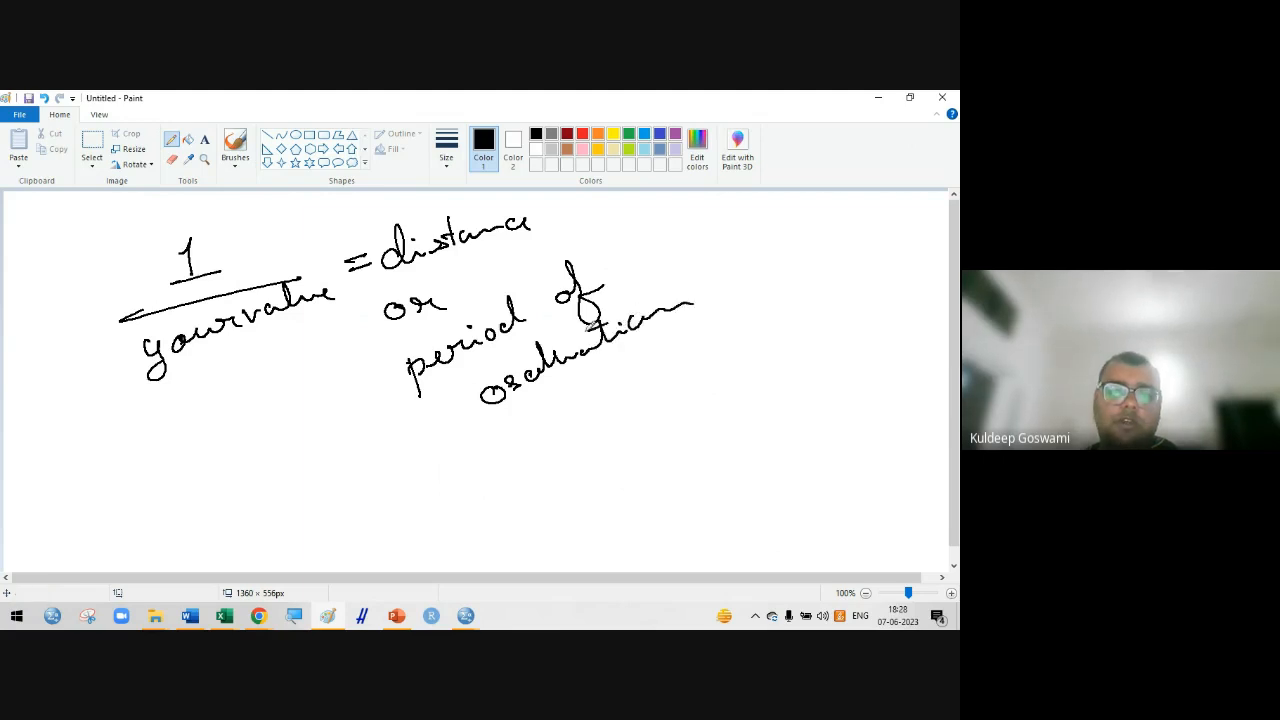
Handwrite the worked example "= 1 / 0.2 = 5" below the formula
{"action": "left_click_drag", "start_coordinate": [201, 476], "coordinate": [223, 476]}
{"action": "left_click_drag", "start_coordinate": [203, 484], "coordinate": [226, 483]}
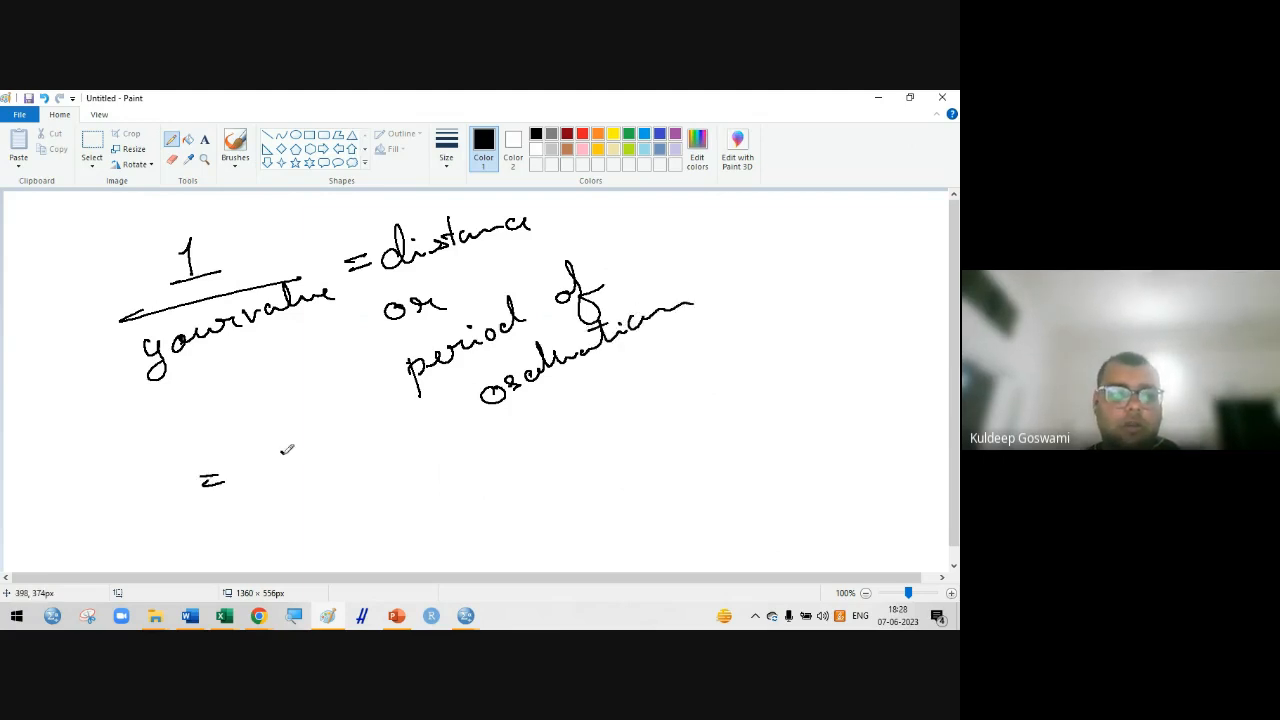
{"action": "mouse_move", "coordinate": [282, 438]}
{"action": "left_mouse_down"}
{"action": "mouse_move", "coordinate": [300, 460]}
{"action": "mouse_move", "coordinate": [378, 460]}
{"action": "left_mouse_up"}
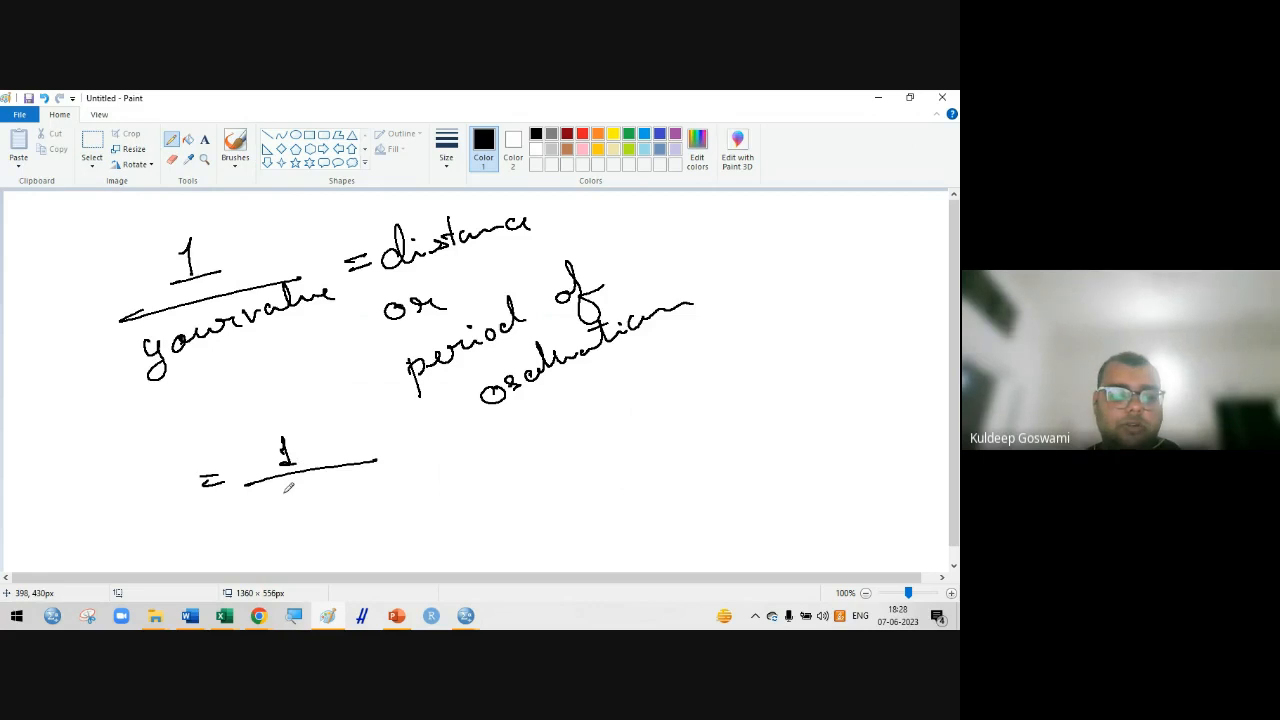
{"action": "left_click_drag", "start_coordinate": [290, 490], "coordinate": [289, 491]}
{"action": "left_click", "coordinate": [306, 486]}
{"action": "left_click_drag", "start_coordinate": [315, 487], "coordinate": [342, 497]}
{"action": "mouse_move", "coordinate": [399, 459]}
{"action": "left_mouse_down"}
{"action": "mouse_move", "coordinate": [432, 450]}
{"action": "mouse_move", "coordinate": [430, 466]}
{"action": "left_mouse_up"}
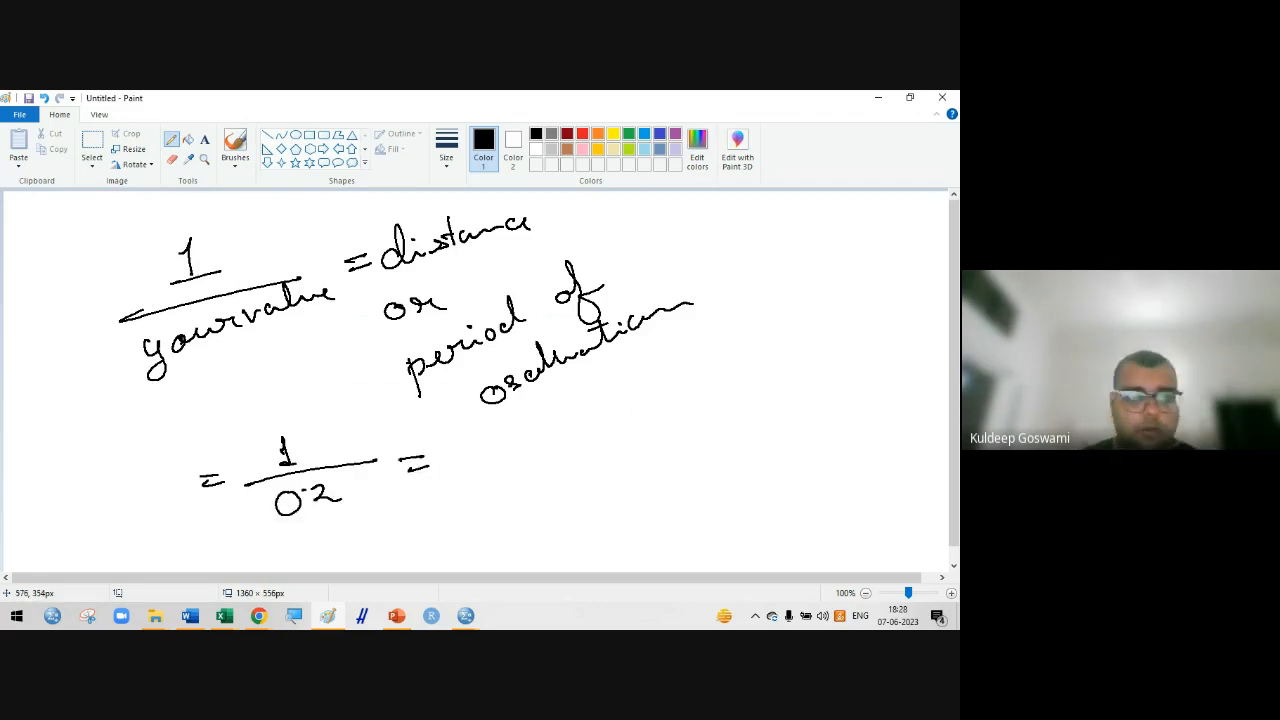
{"action": "left_click_drag", "start_coordinate": [482, 433], "coordinate": [453, 468]}
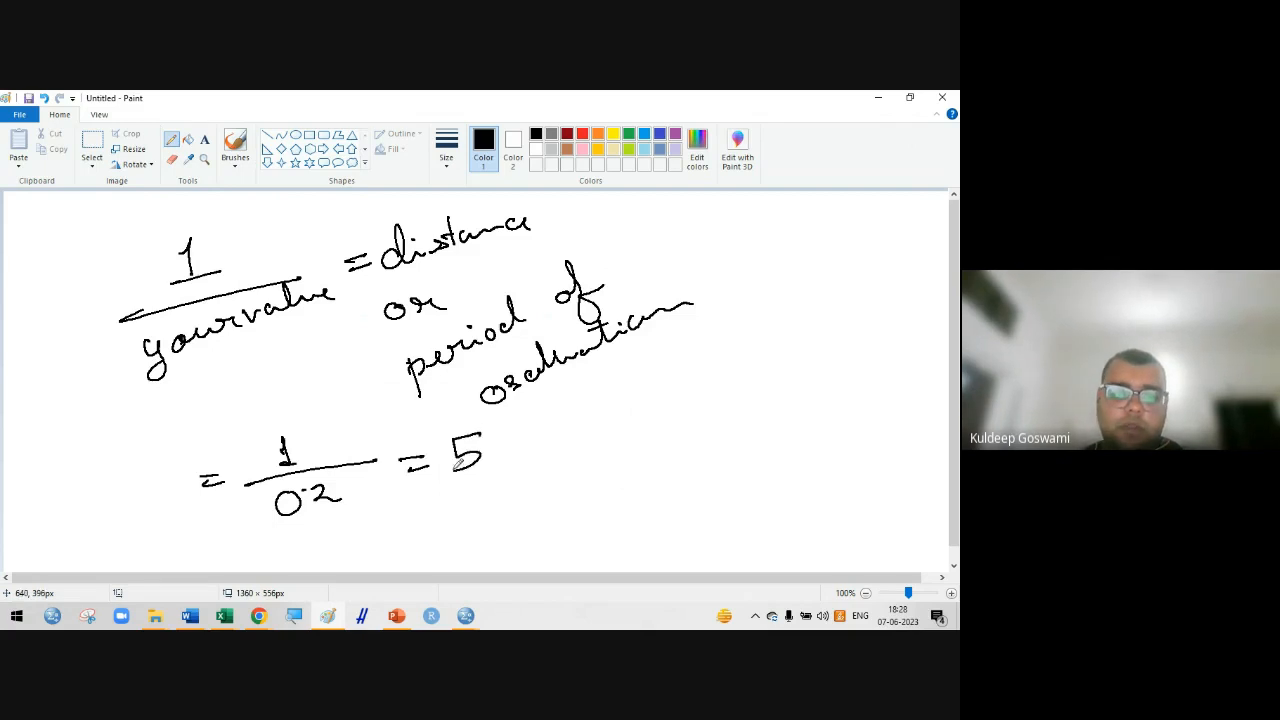
Complete the example with an underlined "= period", the comparison "5 < 12 month" and a seasonality note with an arrow to the 5
{"action": "left_click_drag", "start_coordinate": [525, 439], "coordinate": [546, 437]}
{"action": "mouse_move", "coordinate": [527, 449]}
{"action": "left_mouse_down"}
{"action": "mouse_move", "coordinate": [578, 461]}
{"action": "mouse_move", "coordinate": [618, 412]}
{"action": "mouse_move", "coordinate": [708, 400]}
{"action": "mouse_move", "coordinate": [708, 364]}
{"action": "left_mouse_up"}
{"action": "left_click_drag", "start_coordinate": [587, 456], "coordinate": [757, 424]}
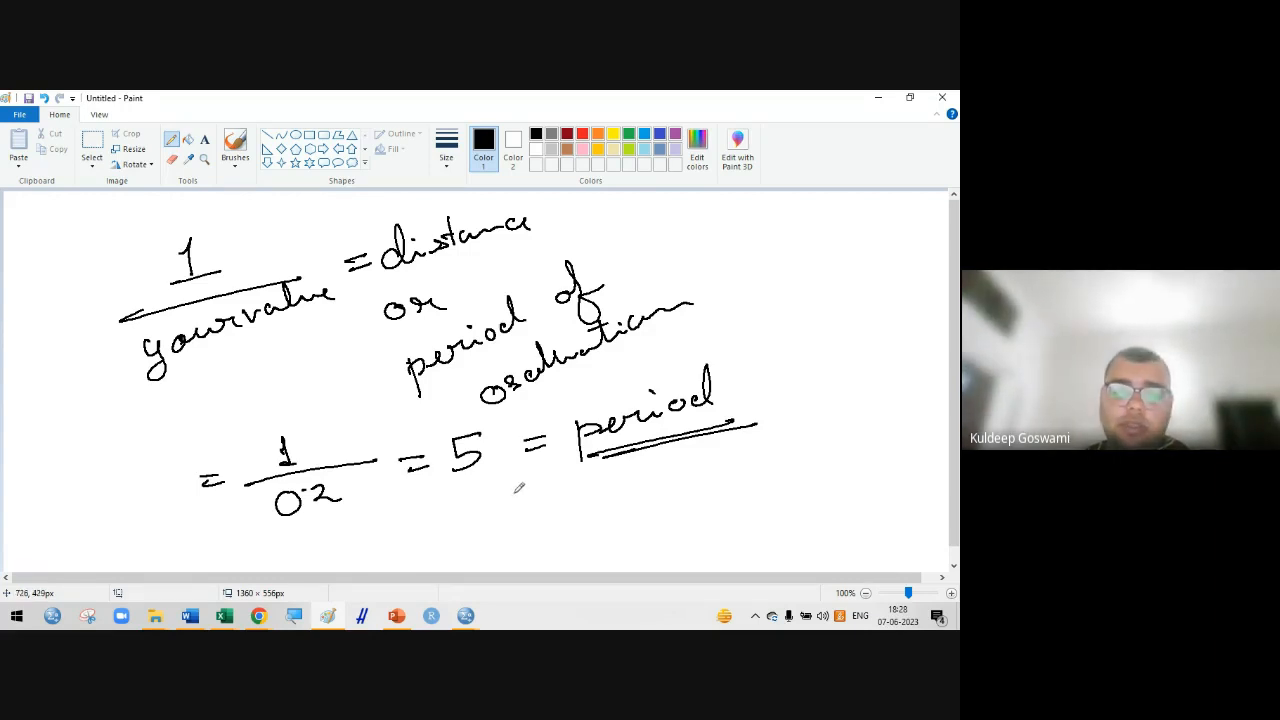
{"action": "mouse_move", "coordinate": [518, 488]}
{"action": "left_mouse_down"}
{"action": "mouse_move", "coordinate": [498, 510]}
{"action": "mouse_move", "coordinate": [828, 452]}
{"action": "left_mouse_up"}
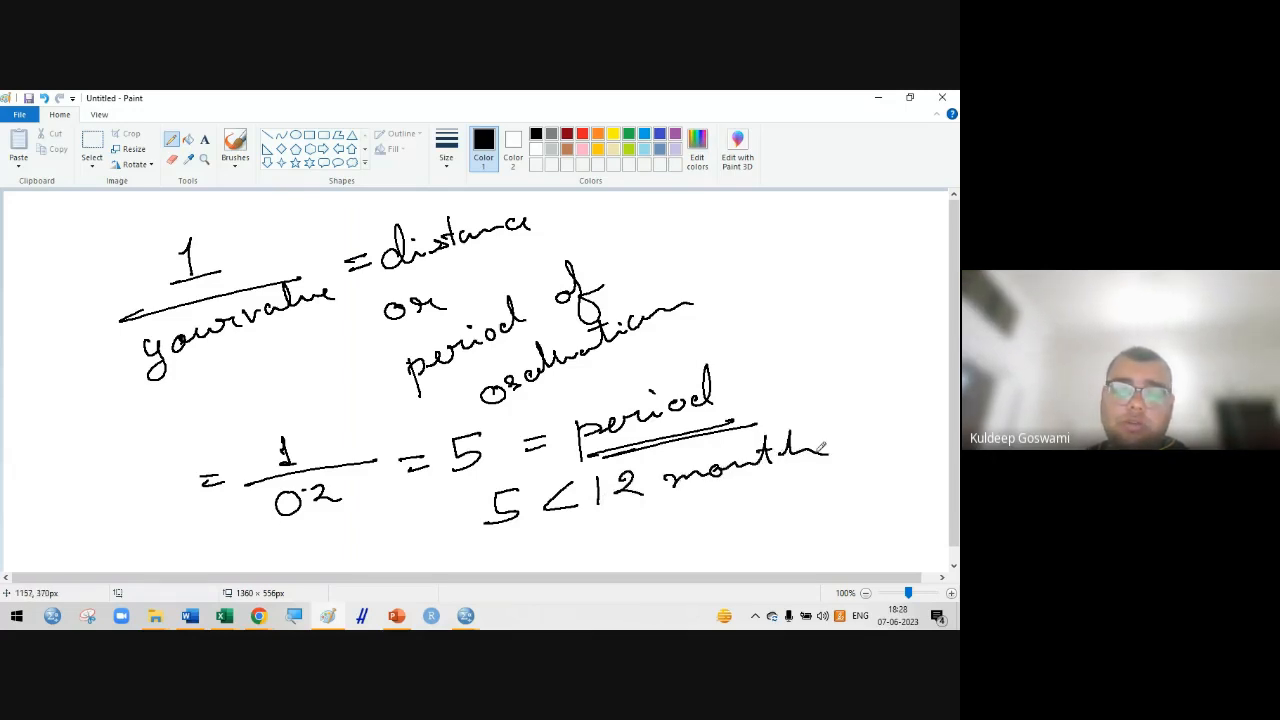
{"action": "mouse_move", "coordinate": [522, 532]}
{"action": "left_mouse_down"}
{"action": "mouse_move", "coordinate": [518, 548]}
{"action": "mouse_move", "coordinate": [550, 548]}
{"action": "mouse_move", "coordinate": [686, 512]}
{"action": "mouse_move", "coordinate": [669, 505]}
{"action": "mouse_move", "coordinate": [704, 528]}
{"action": "mouse_move", "coordinate": [688, 506]}
{"action": "mouse_move", "coordinate": [712, 495]}
{"action": "mouse_move", "coordinate": [665, 515]}
{"action": "mouse_move", "coordinate": [677, 514]}
{"action": "left_mouse_up"}
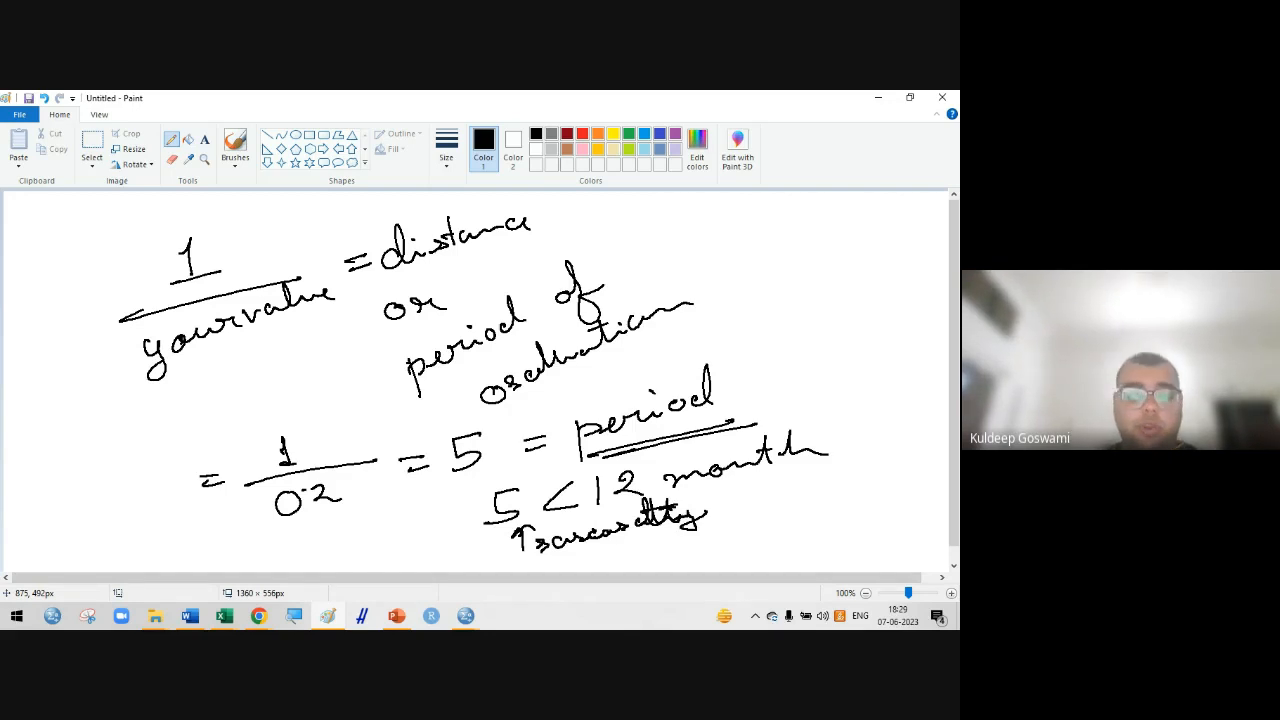
Switch to the SPSS output and review the Spectral Plots settings for rainfall, including the spectral window choices, leaving the dialog without running it
{"action": "mouse_move", "coordinate": [465, 615]}
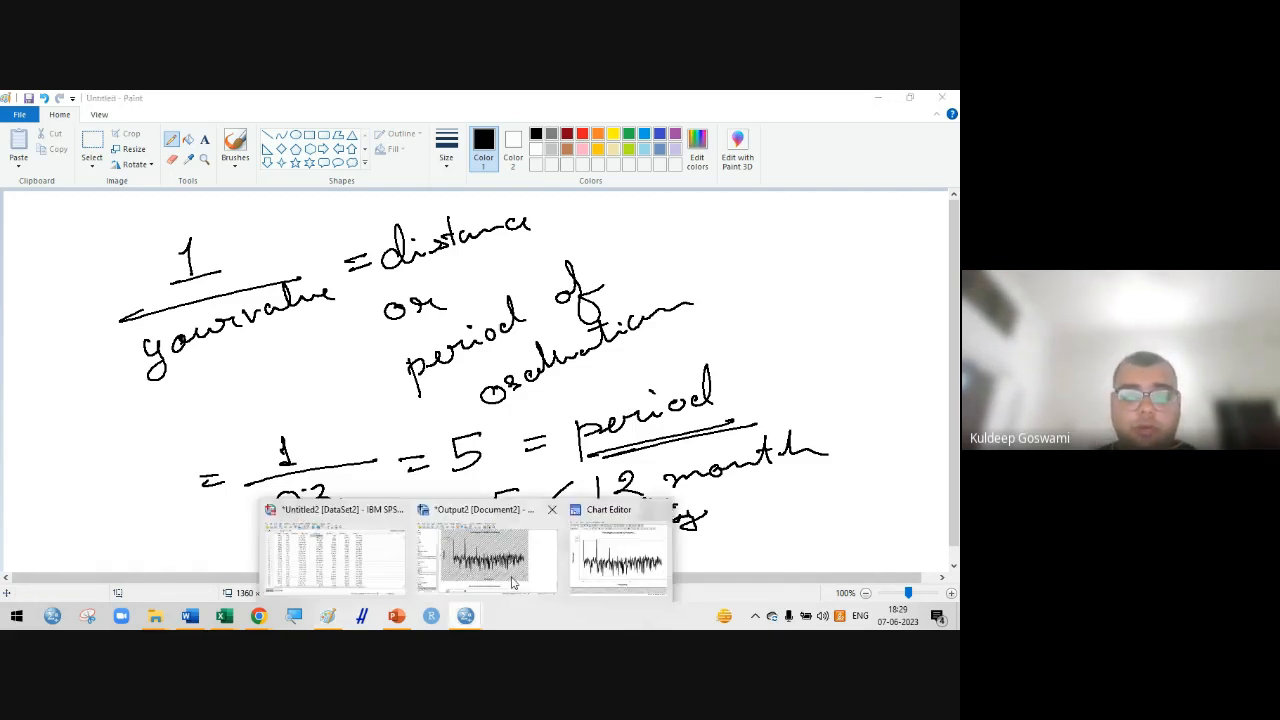
{"action": "left_click", "coordinate": [512, 582]}
{"action": "left_click", "coordinate": [281, 115]}
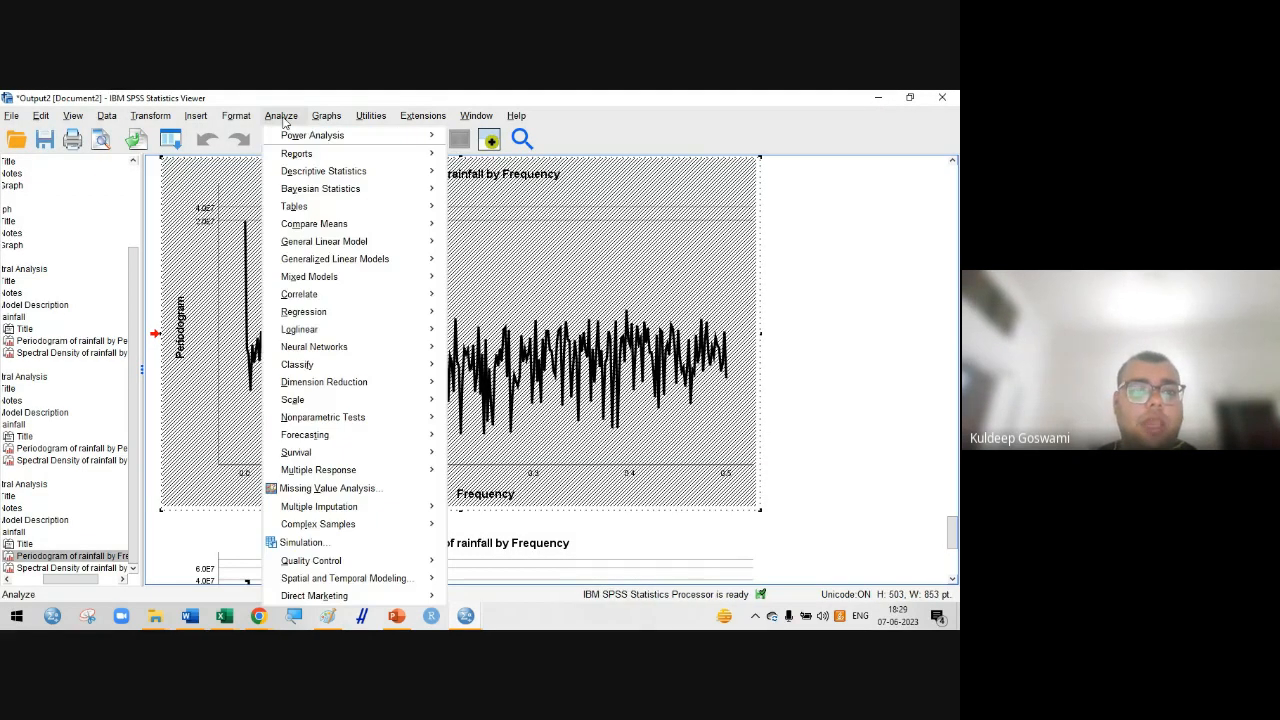
{"action": "mouse_move", "coordinate": [343, 433]}
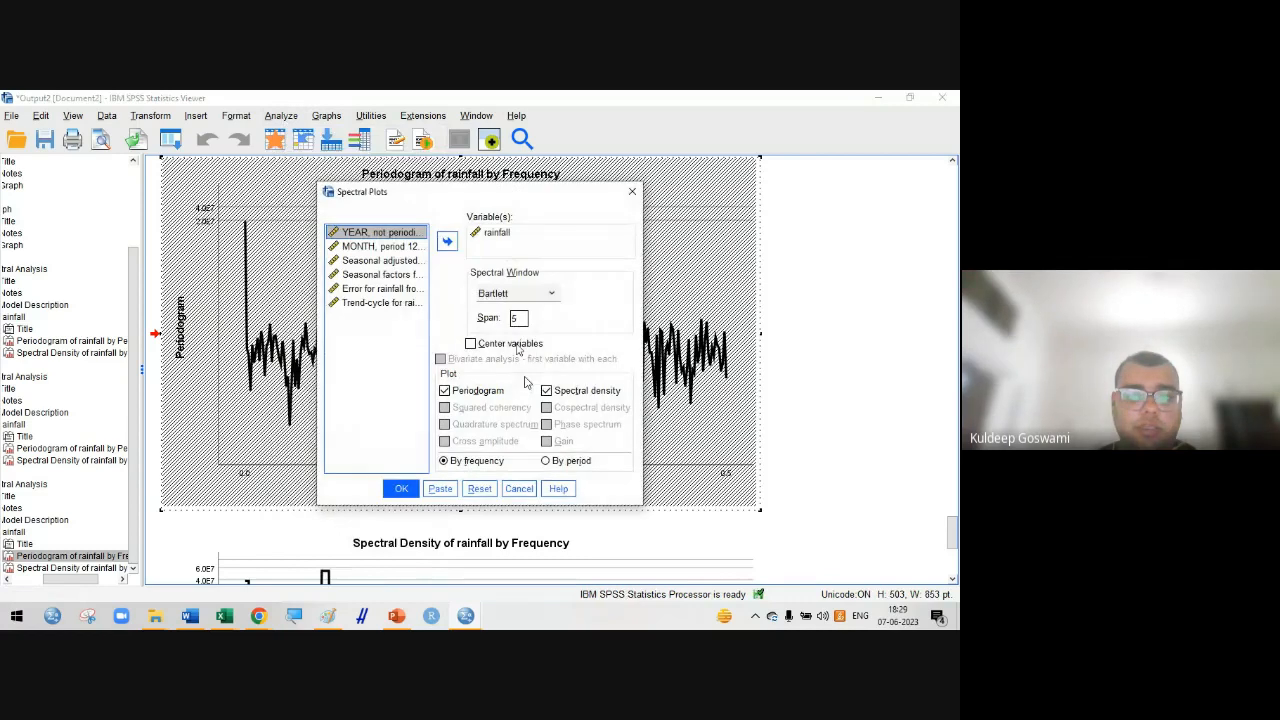
{"action": "left_click", "coordinate": [488, 234]}
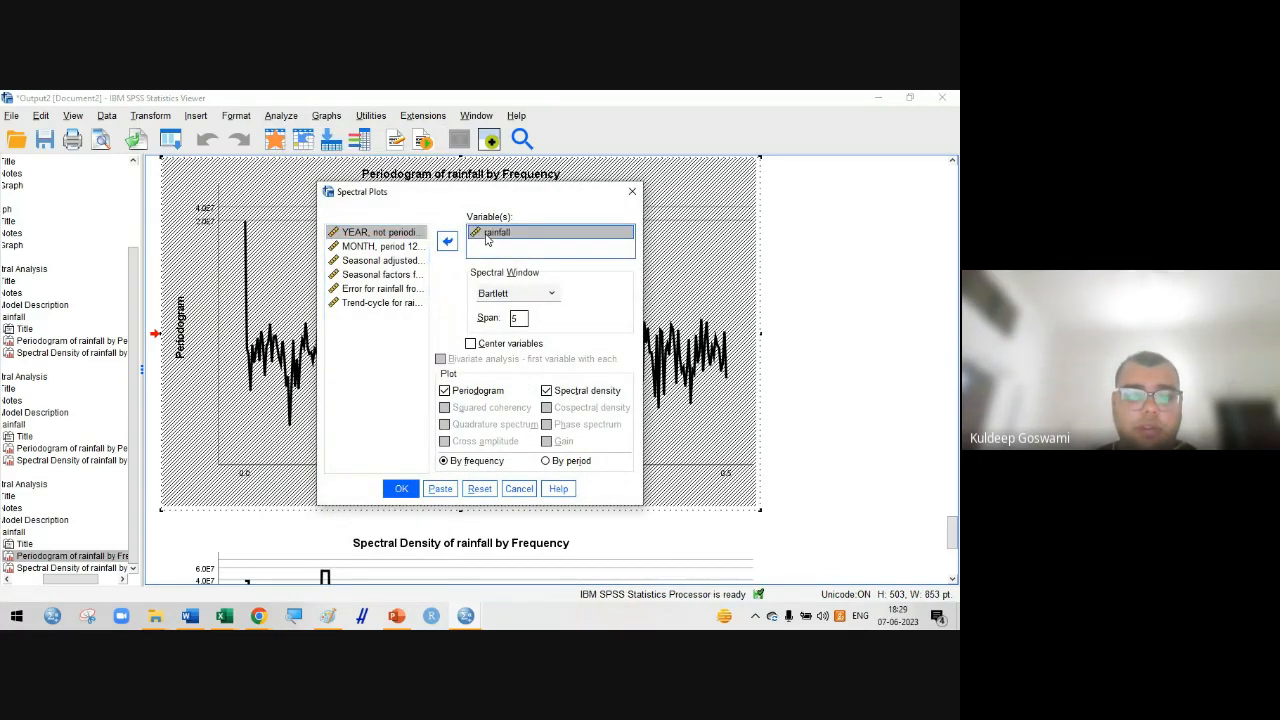
{"action": "left_click", "coordinate": [508, 294]}
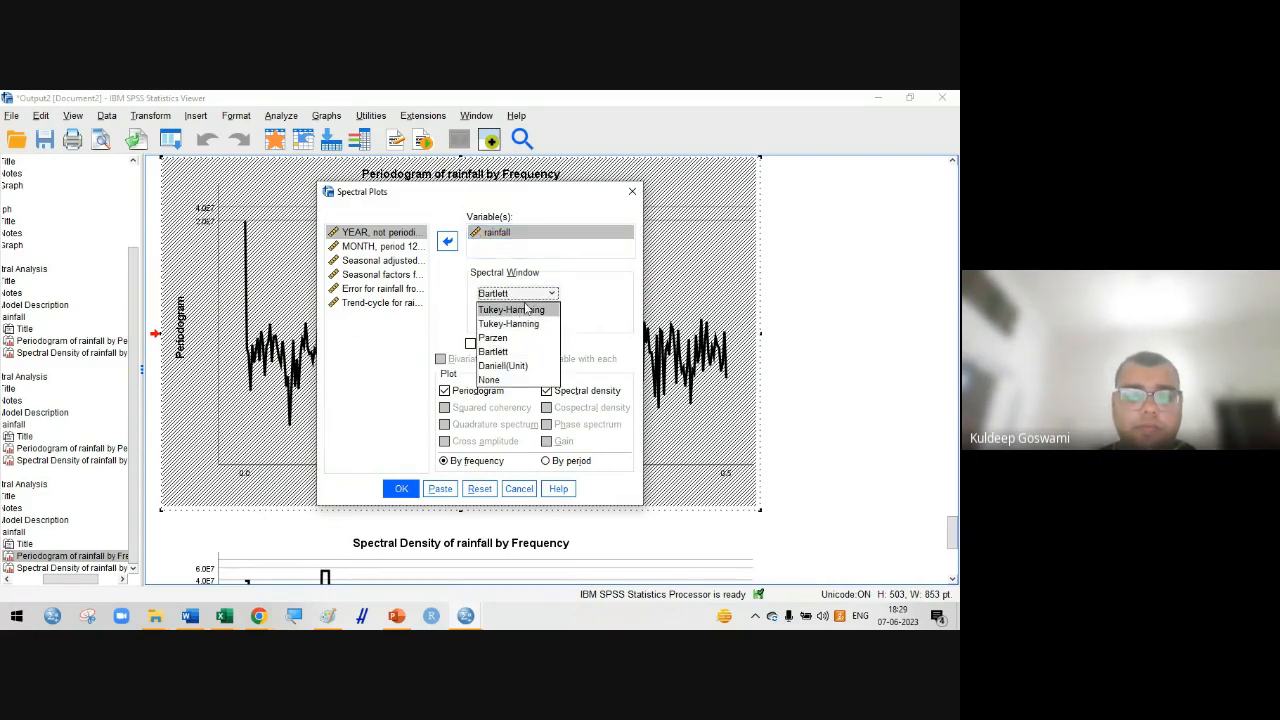
{"action": "left_click", "coordinate": [562, 300]}
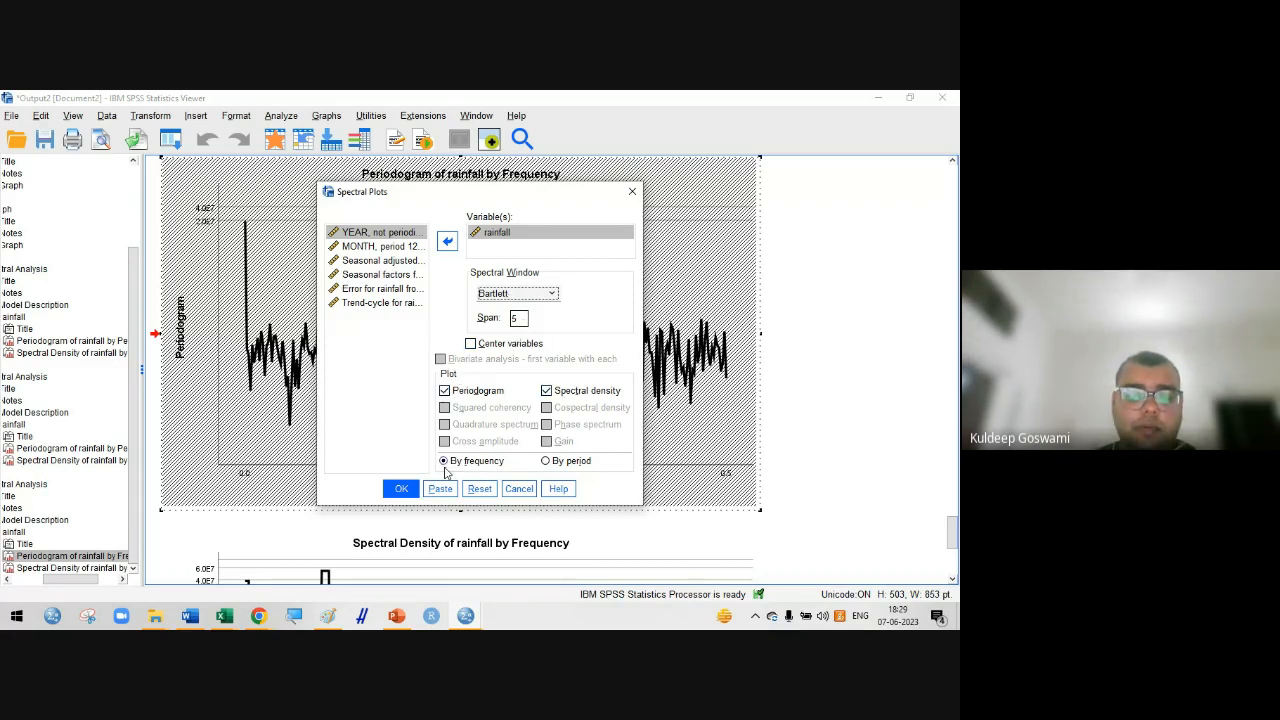
{"action": "left_click", "coordinate": [405, 489]}
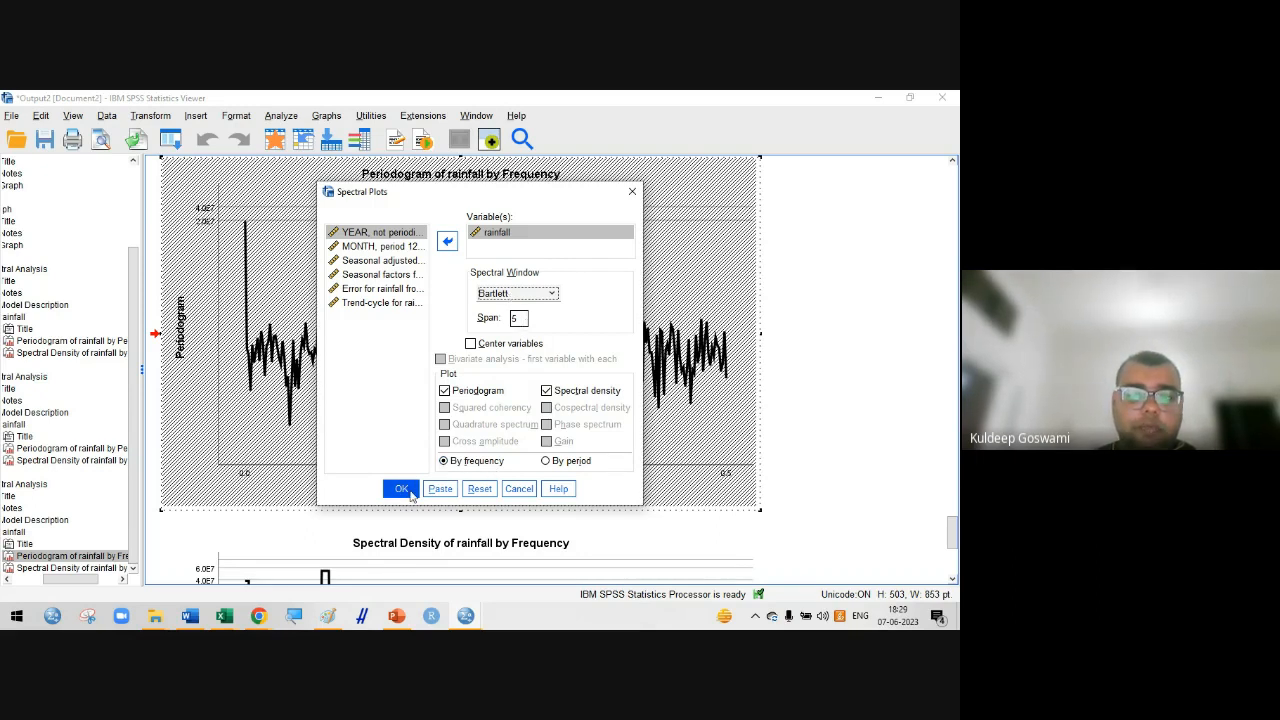
{"action": "left_click", "coordinate": [632, 192]}
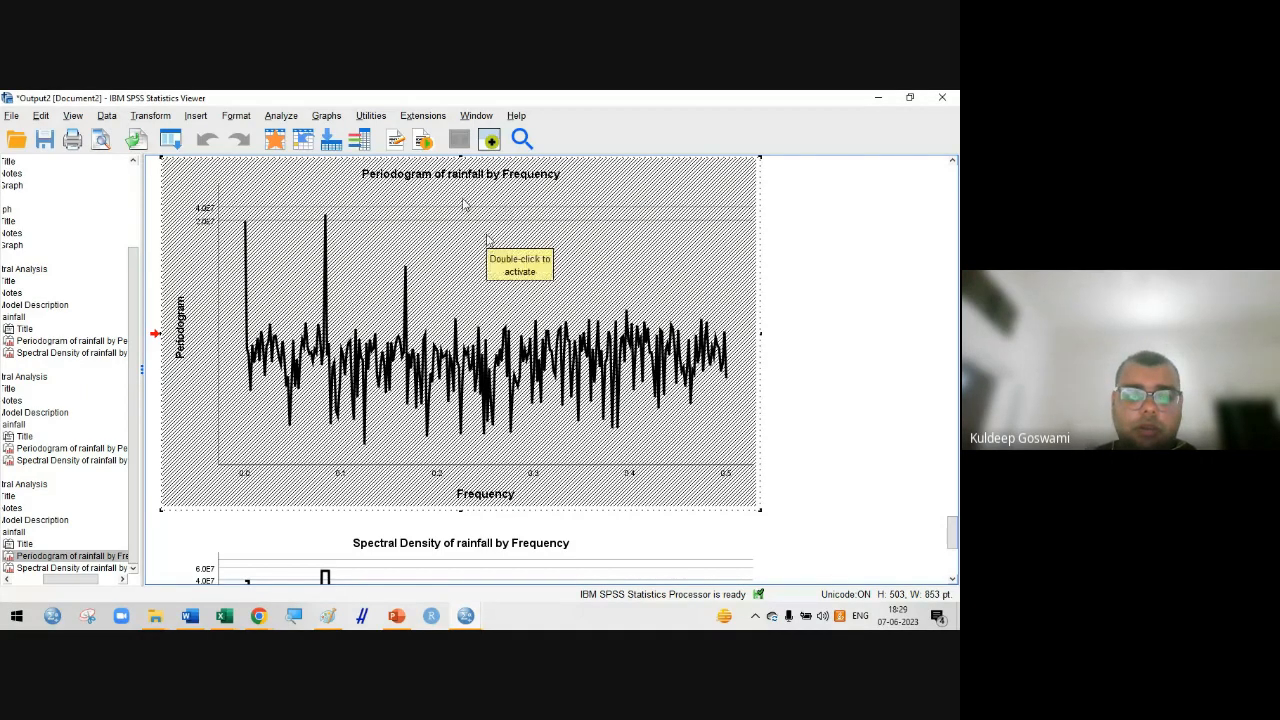
Examine the periodogram of rainfall by frequency in the Chart Editor against the Paint notes, and close the Chart Editor
{"action": "double_click", "coordinate": [414, 238]}
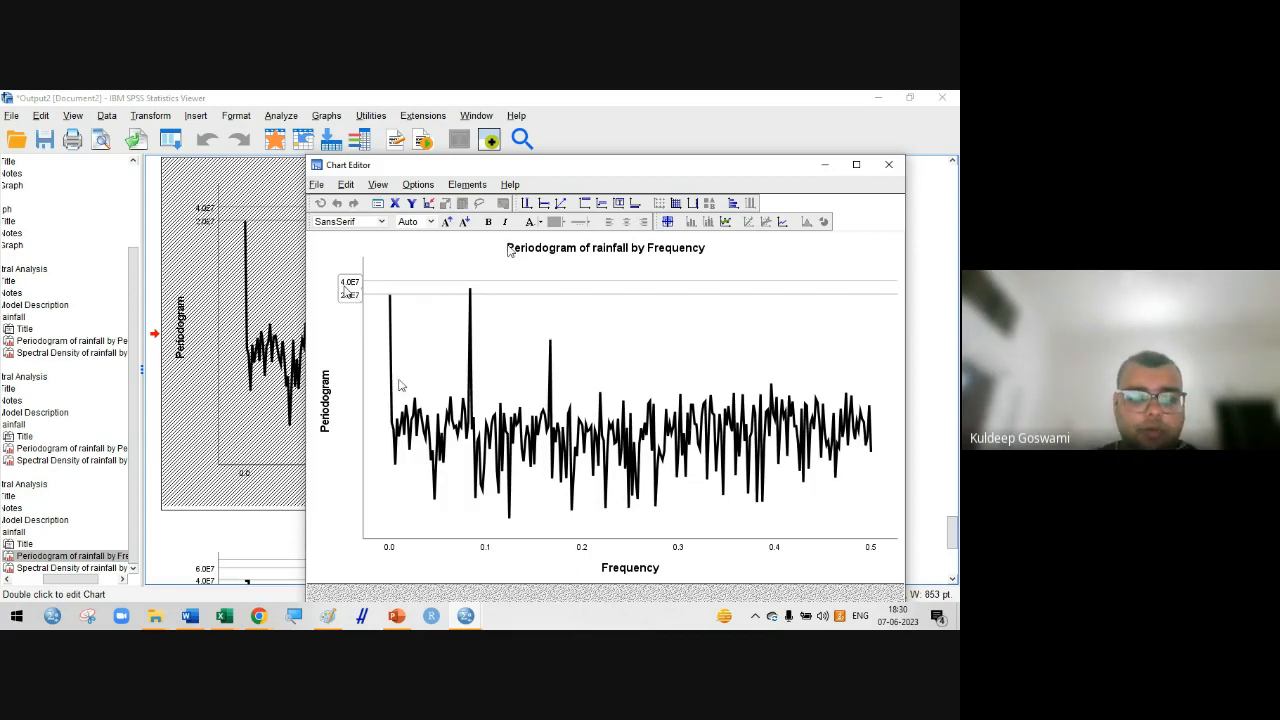
{"action": "left_click", "coordinate": [328, 616]}
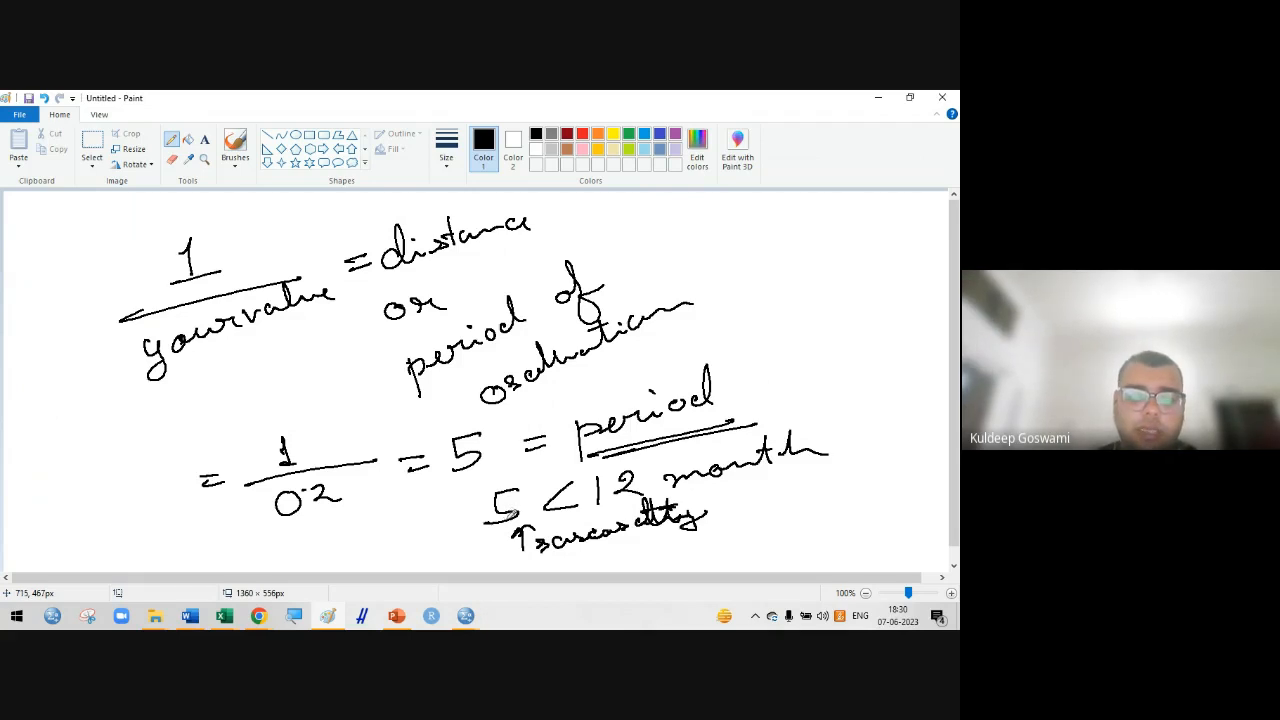
{"action": "mouse_move", "coordinate": [467, 618]}
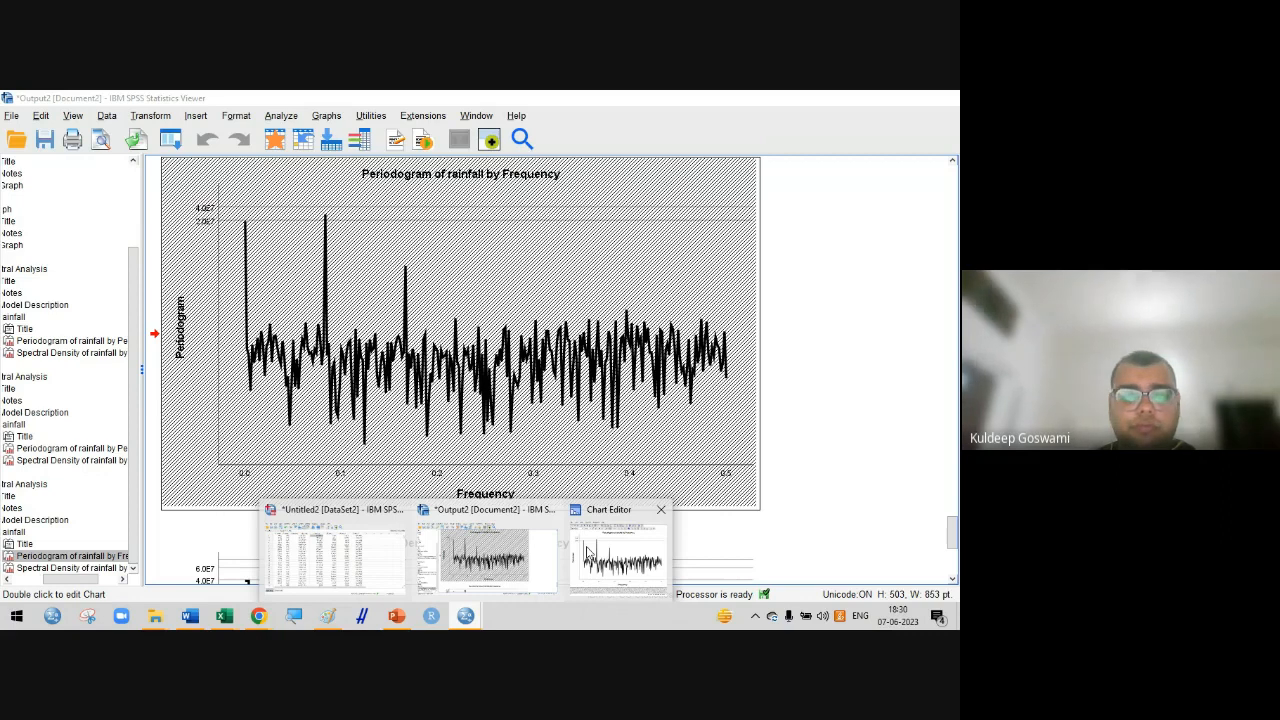
{"action": "left_click", "coordinate": [660, 509]}
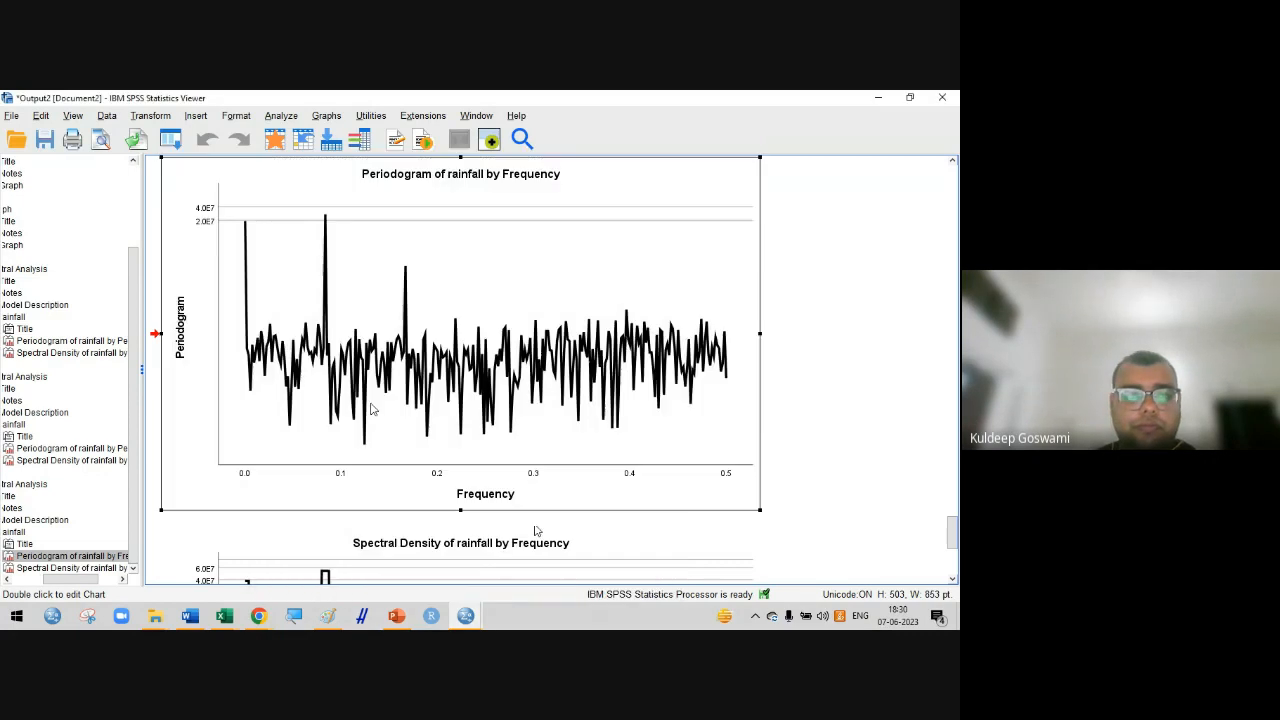
Set up a sequence chart with rainfall as the variable and YEAR as the time axis labels
{"action": "left_click", "coordinate": [275, 117]}
{"action": "mouse_move", "coordinate": [346, 437]}
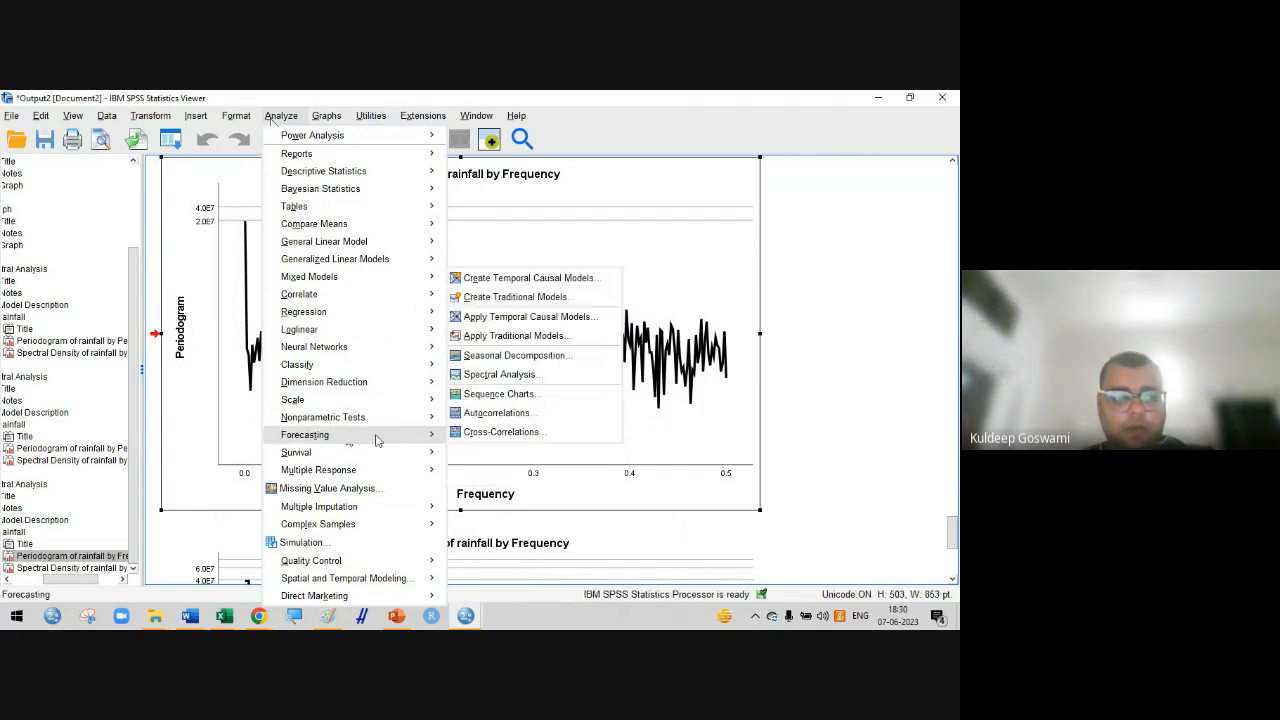
{"action": "left_click", "coordinate": [500, 394]}
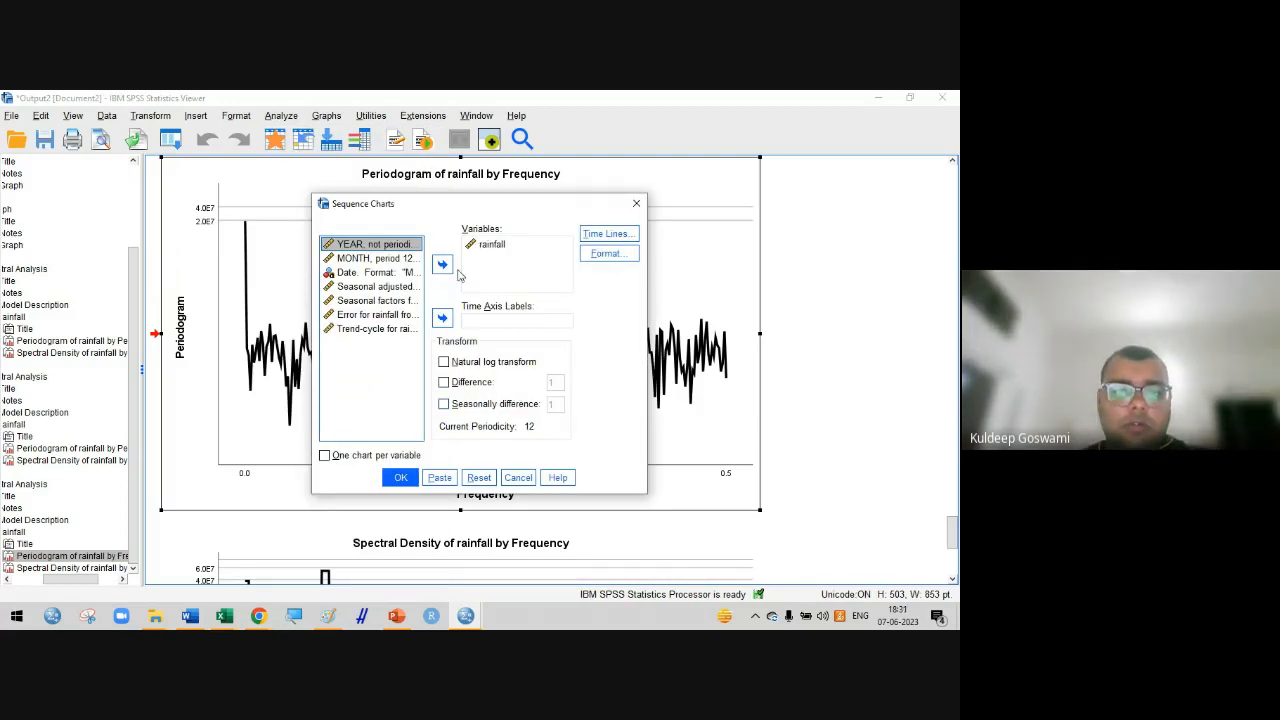
{"action": "left_click", "coordinate": [491, 244]}
{"action": "left_click", "coordinate": [442, 265]}
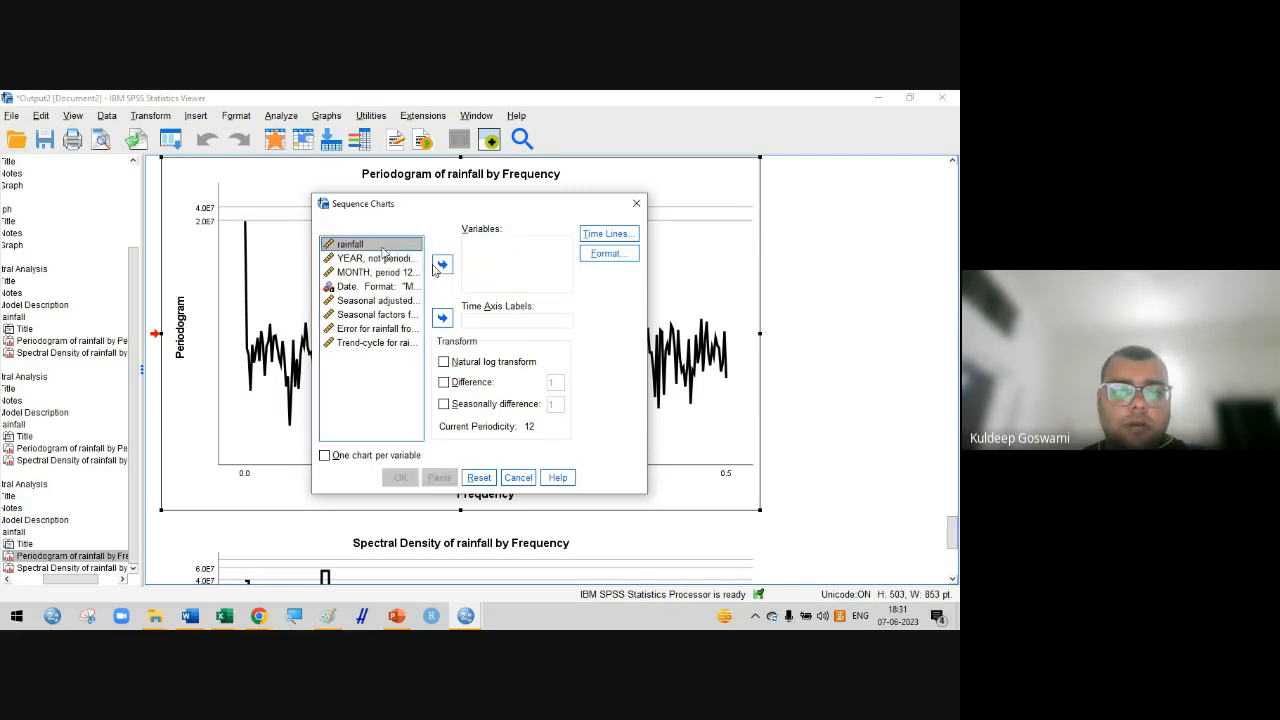
{"action": "left_click", "coordinate": [442, 265]}
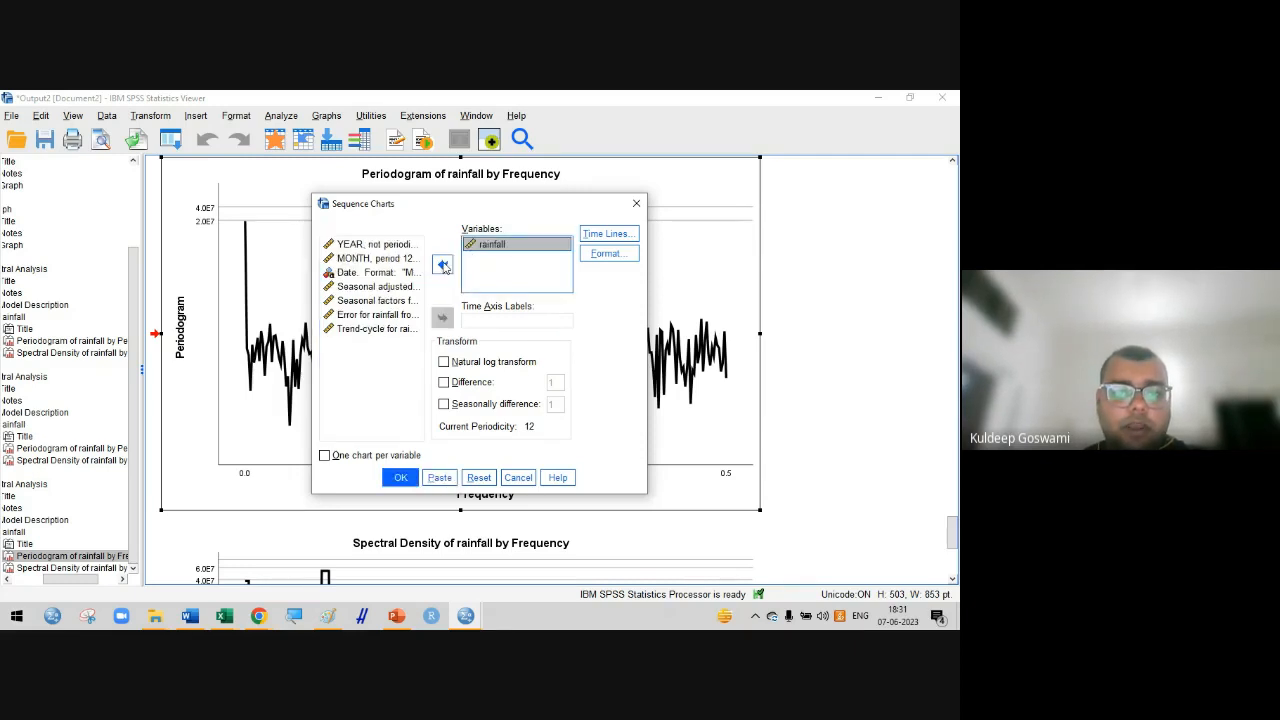
{"action": "left_click", "coordinate": [393, 246]}
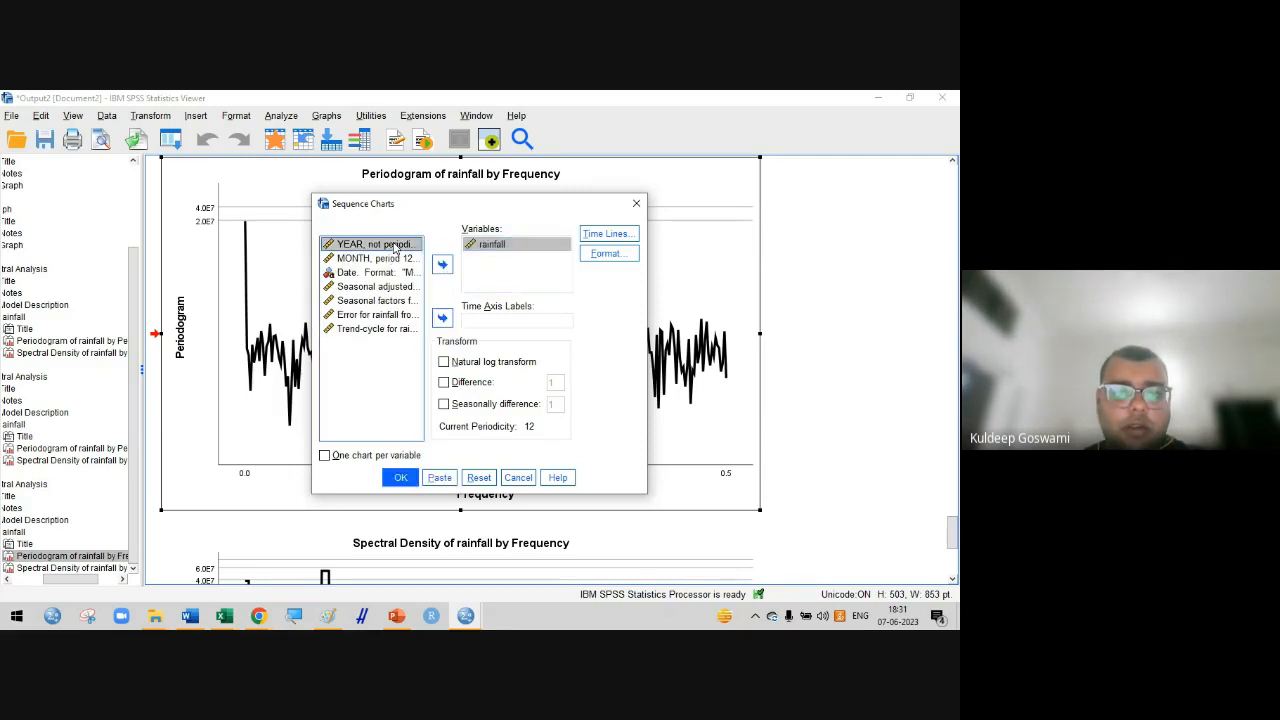
{"action": "left_click", "coordinate": [443, 318]}
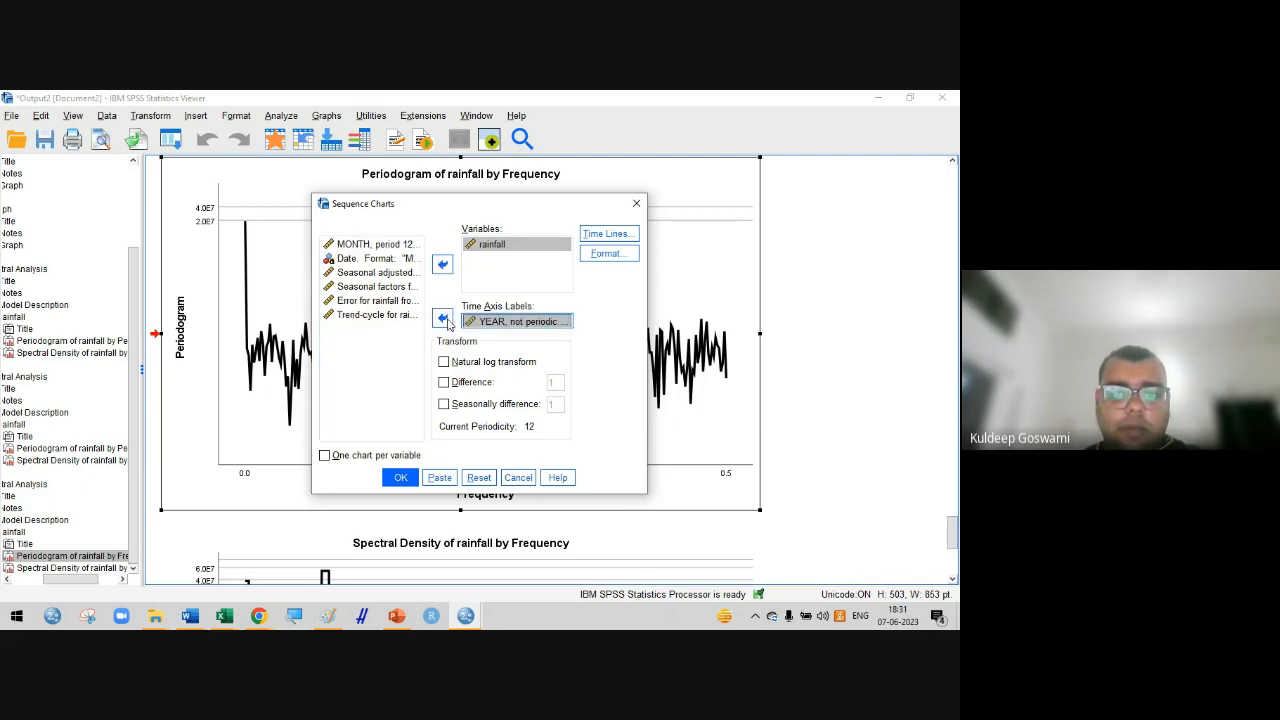
Check the sequence chart's time axis reference line options, including lines at each change, and keep No reference lines
{"action": "left_click", "coordinate": [610, 234]}
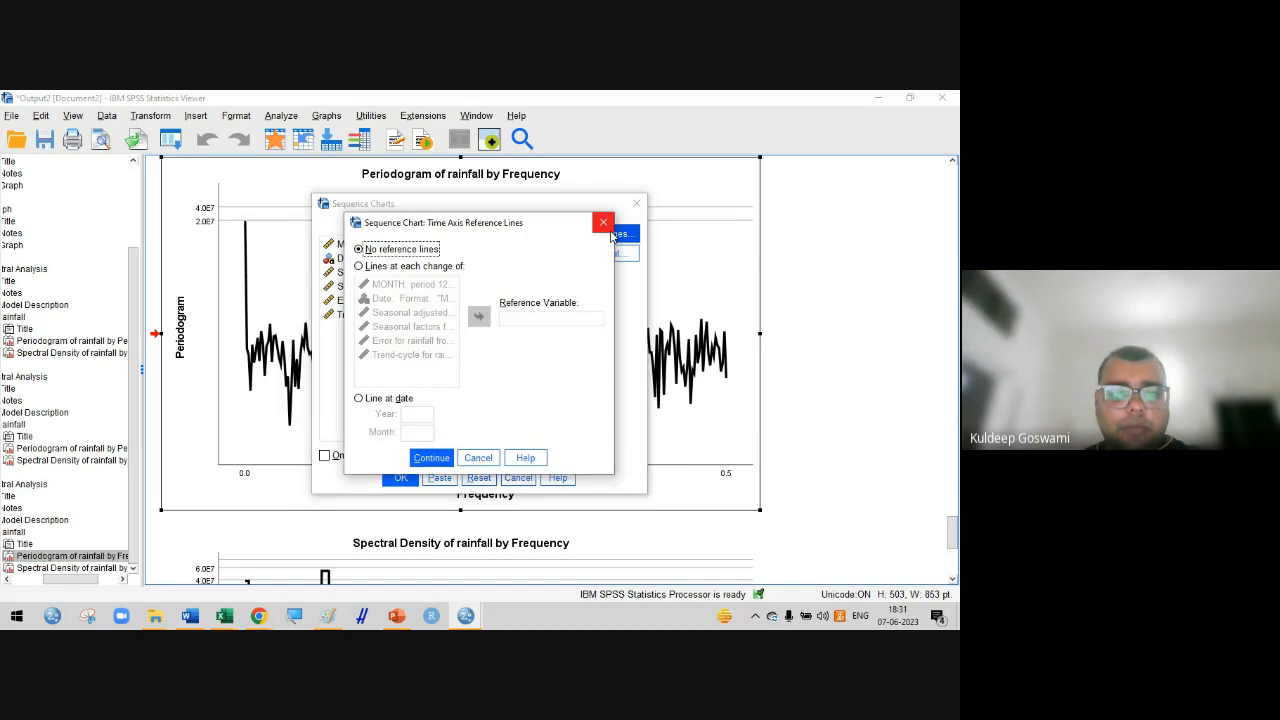
{"action": "left_click", "coordinate": [360, 266]}
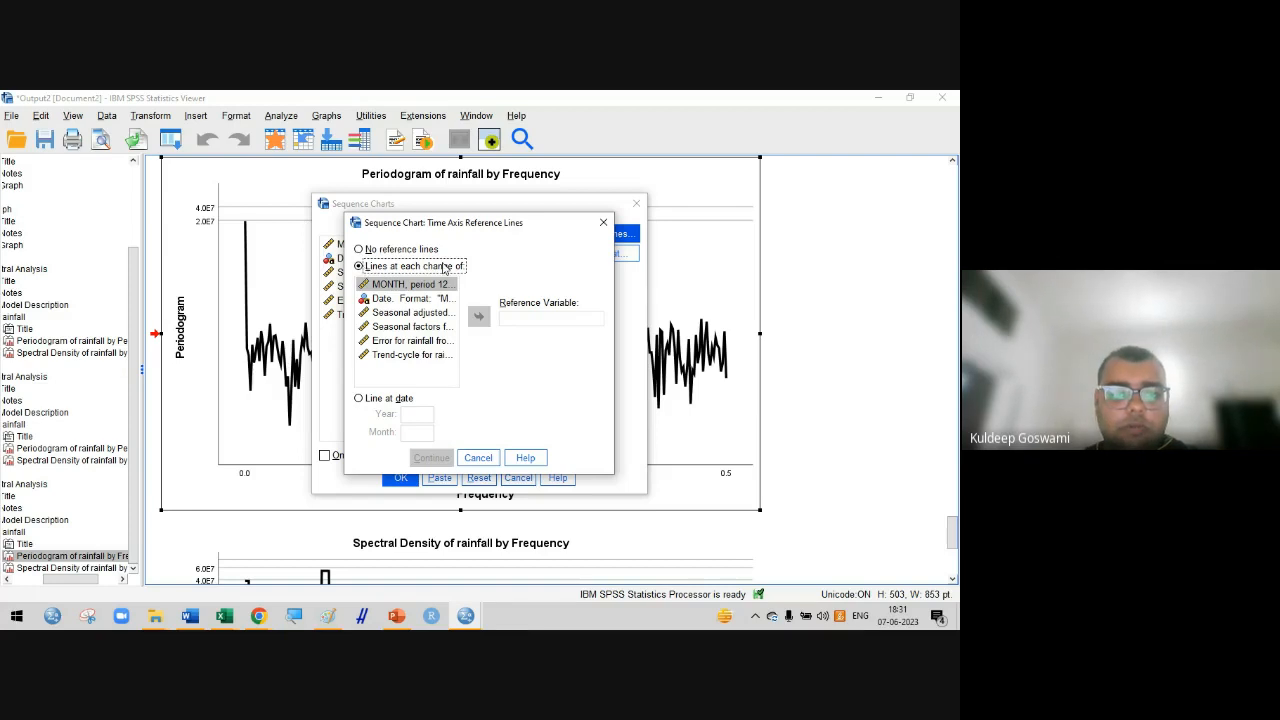
{"action": "left_click", "coordinate": [404, 252]}
{"action": "key", "text": "Return"}
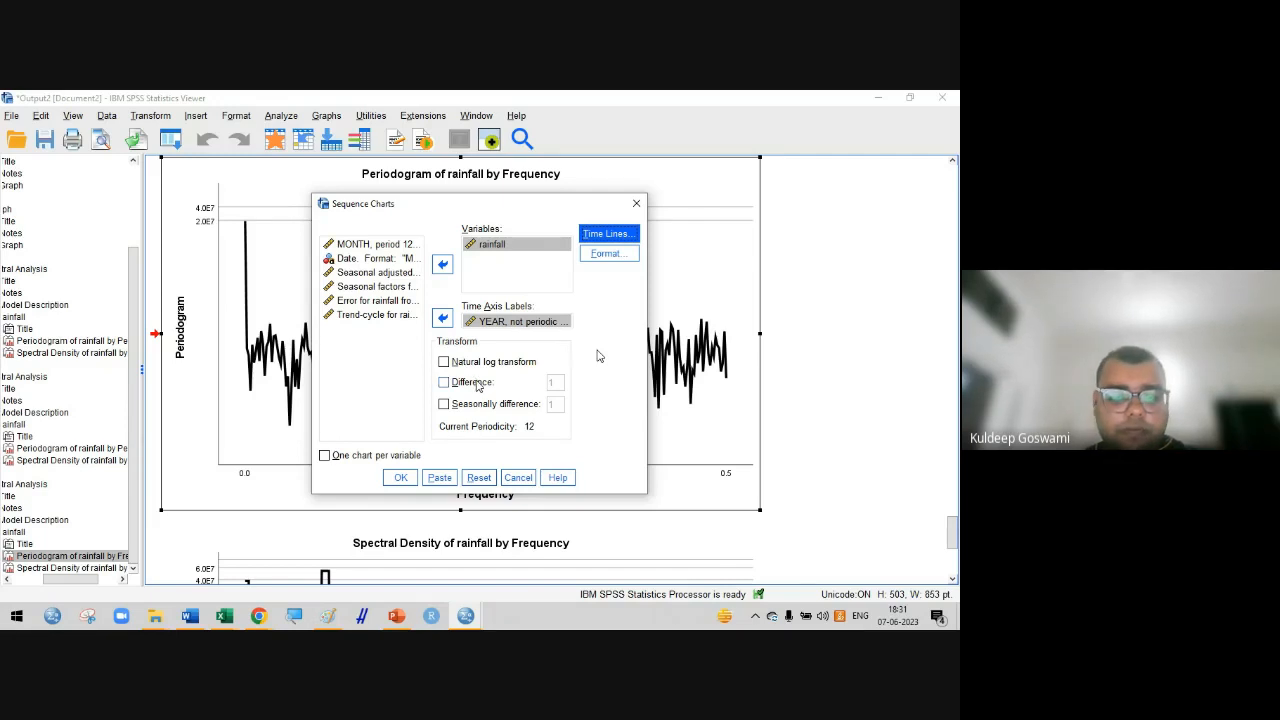
Enable one chart per variable, run the rainfall sequence chart and look over the resulting plot
{"action": "left_click", "coordinate": [326, 456]}
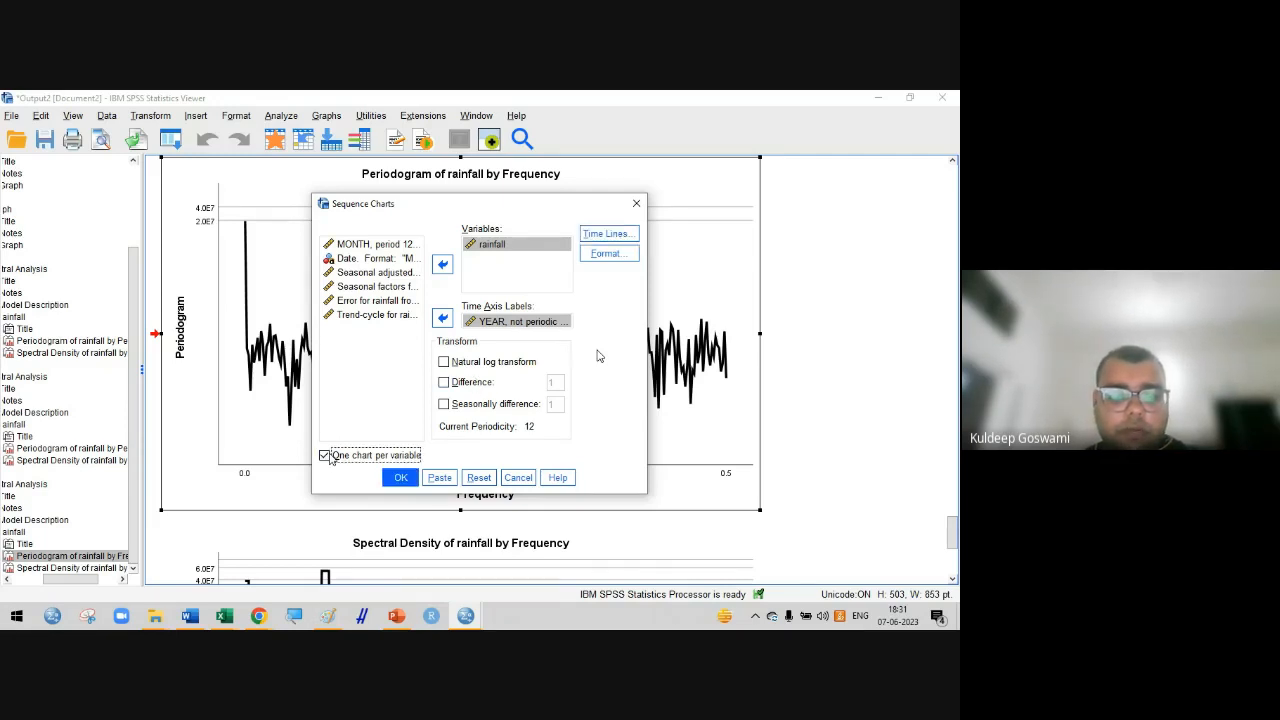
{"action": "left_click", "coordinate": [400, 478]}
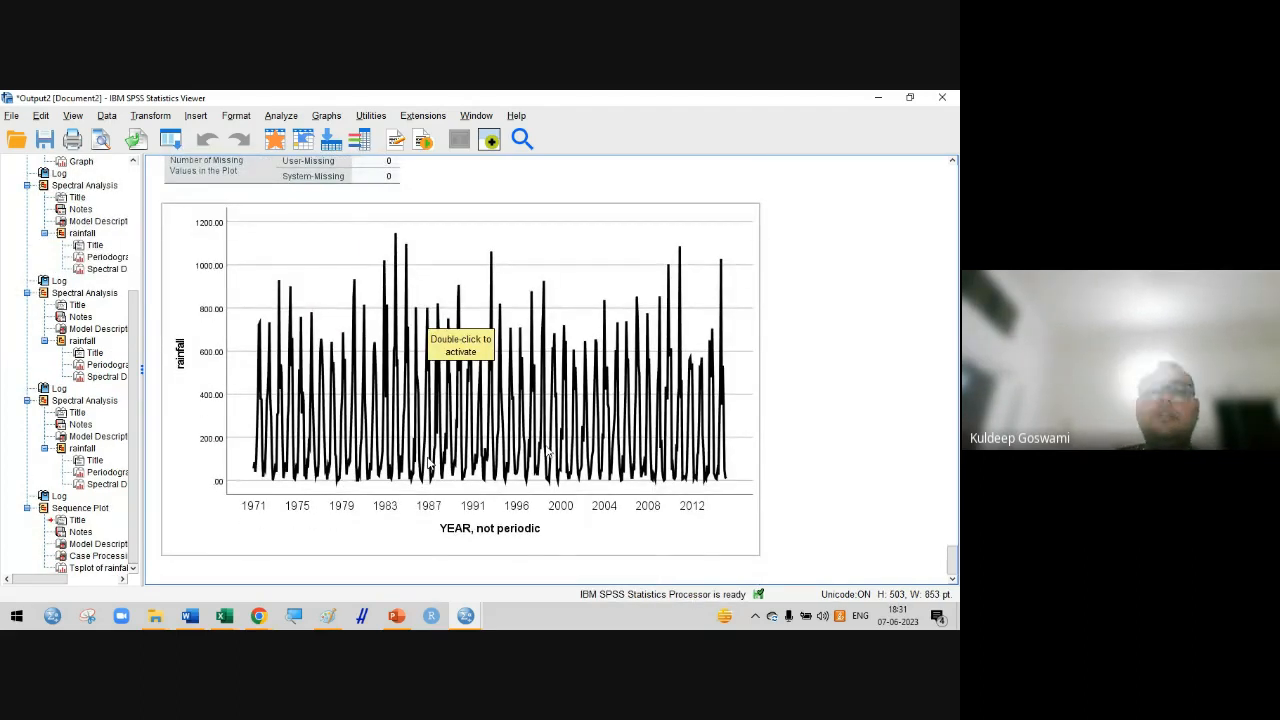
{"action": "scroll", "coordinate": [547, 450], "scroll_direction": "up", "scroll_amount": 1}
{"action": "scroll", "coordinate": [547, 450], "scroll_direction": "down", "scroll_amount": 1}
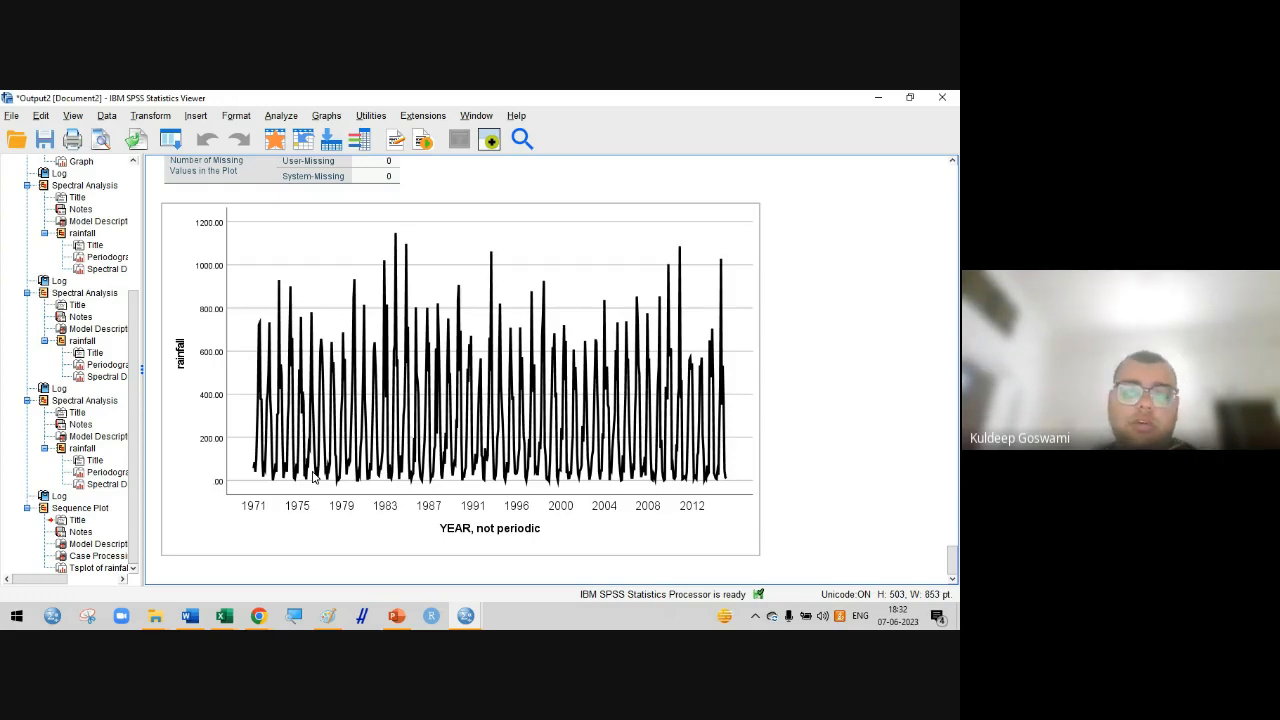
{"action": "left_click", "coordinate": [410, 196]}
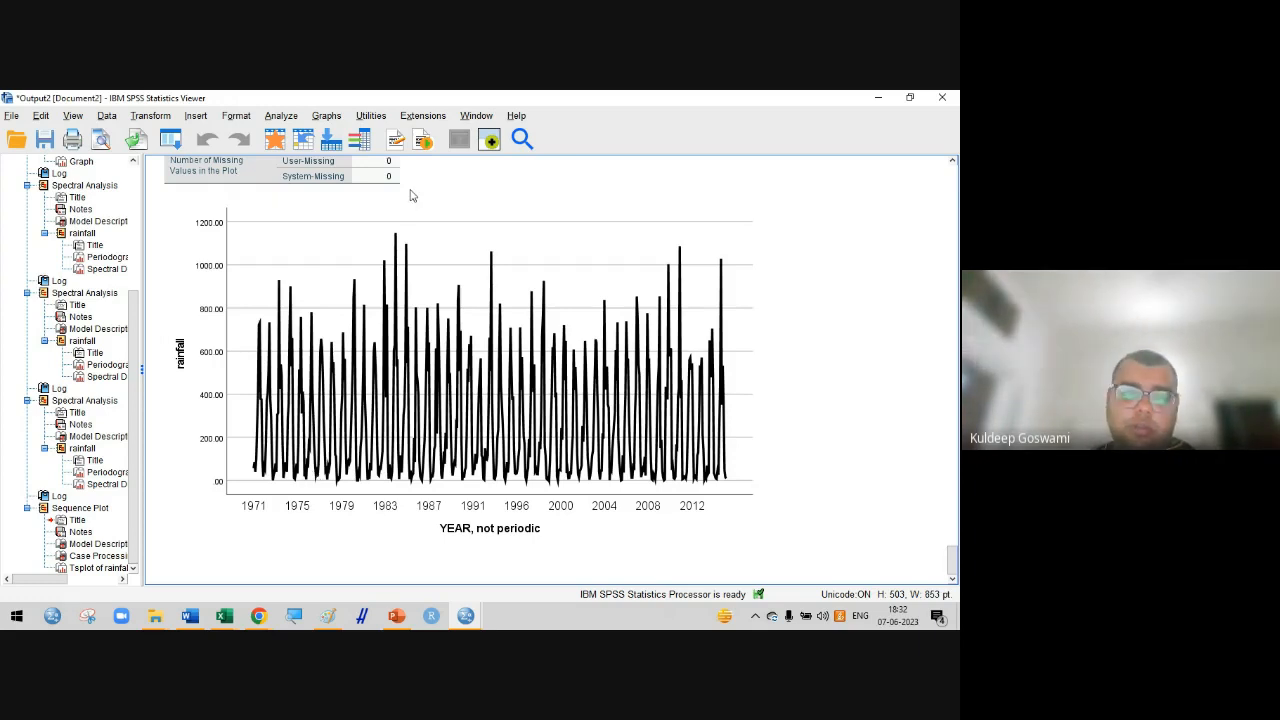
{"action": "left_click", "coordinate": [427, 314]}
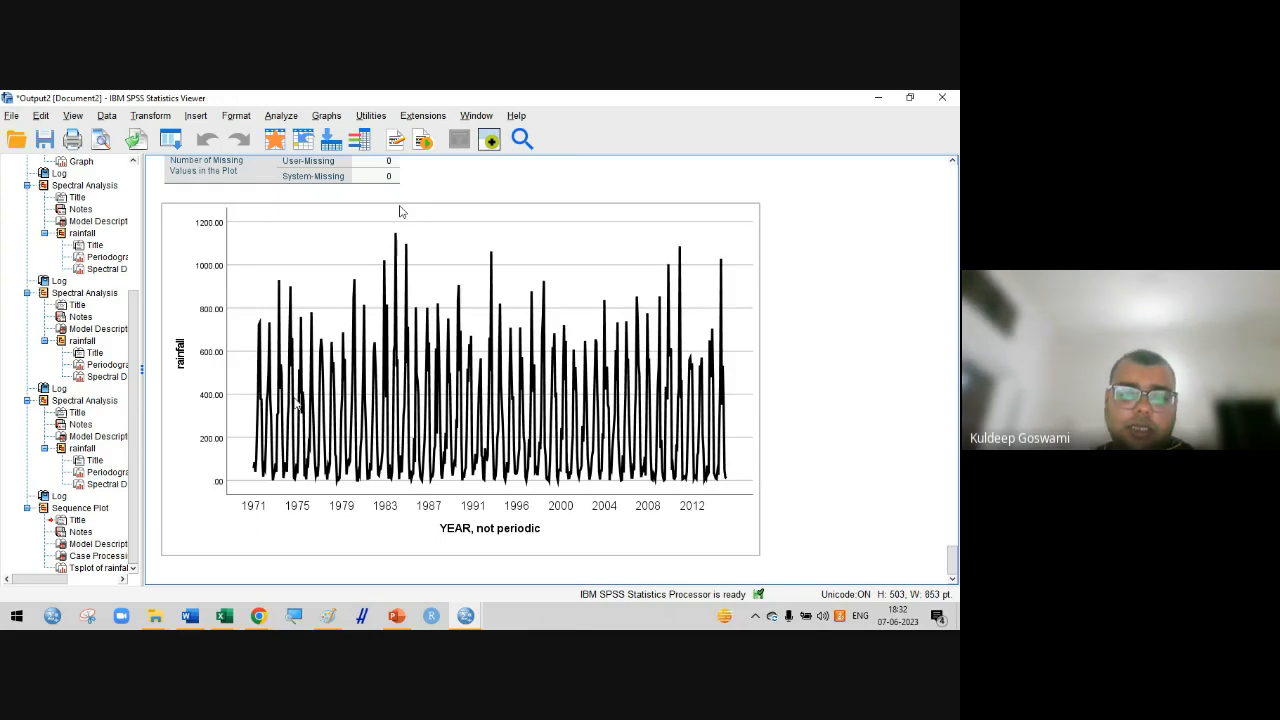
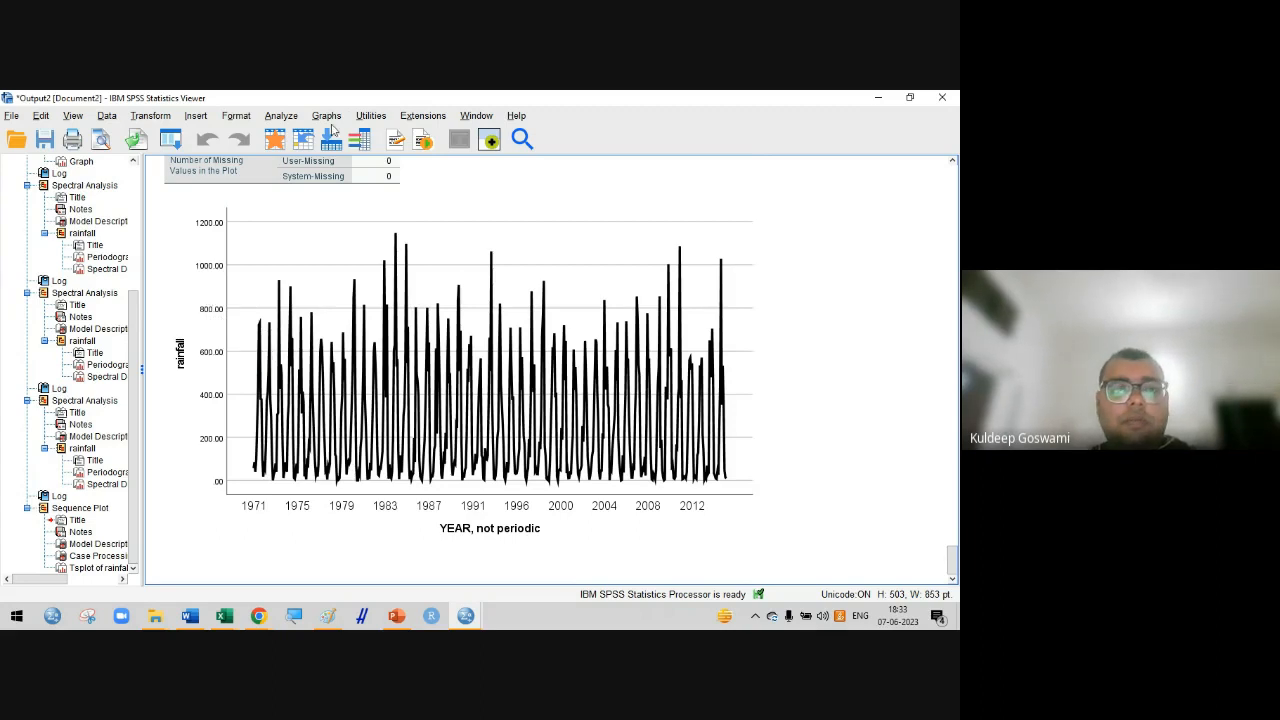
Run the rainfall sequence chart again with the natural log transform applied
{"action": "left_click", "coordinate": [282, 116]}
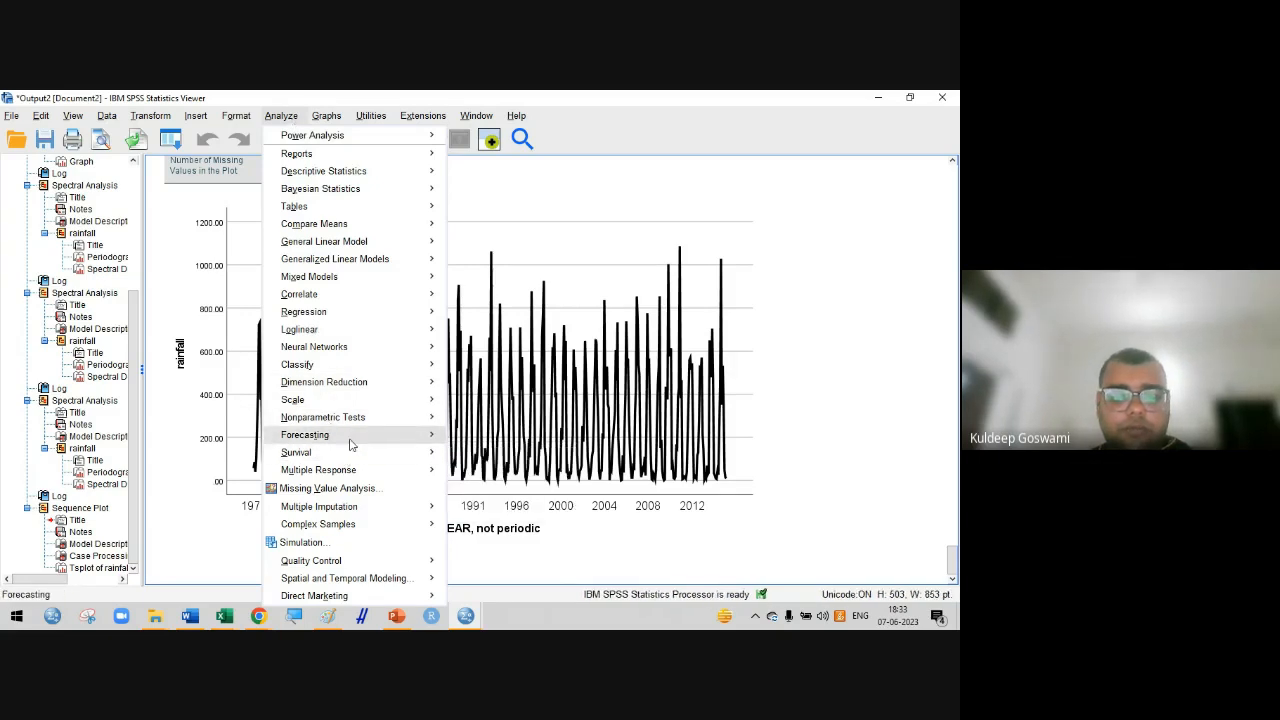
{"action": "mouse_move", "coordinate": [350, 443]}
{"action": "left_click", "coordinate": [498, 393]}
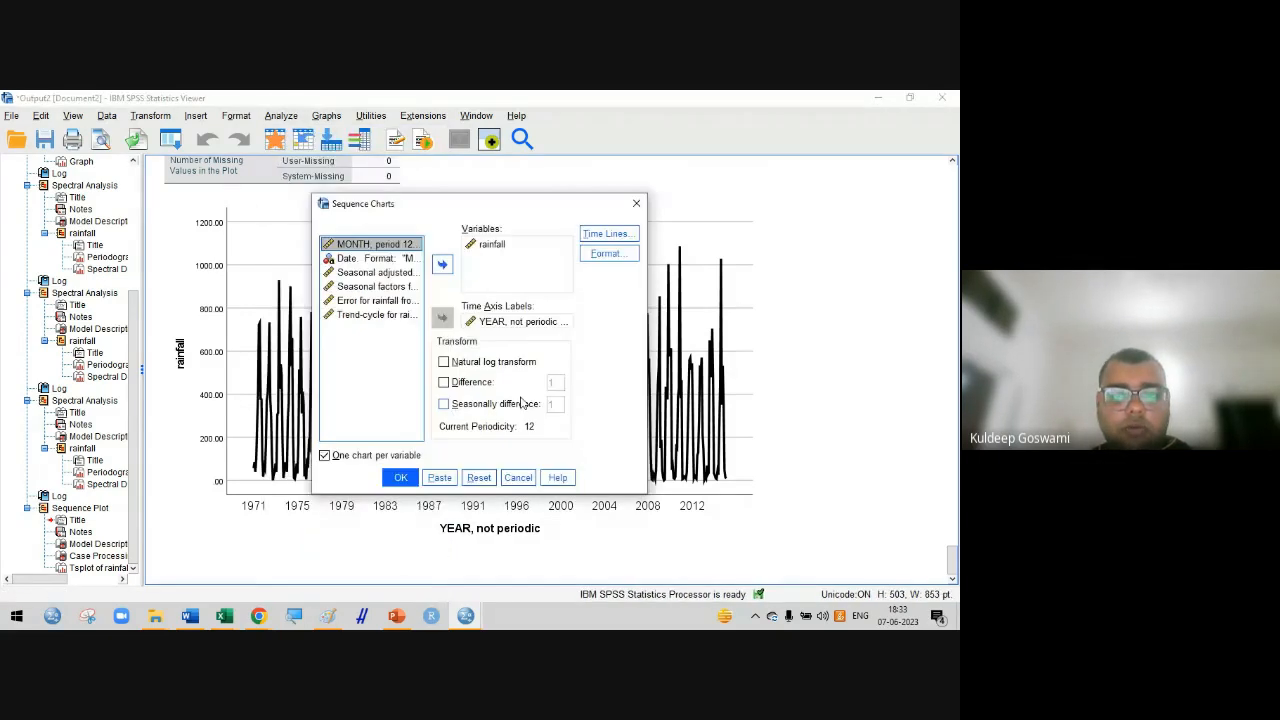
{"action": "left_click", "coordinate": [445, 364]}
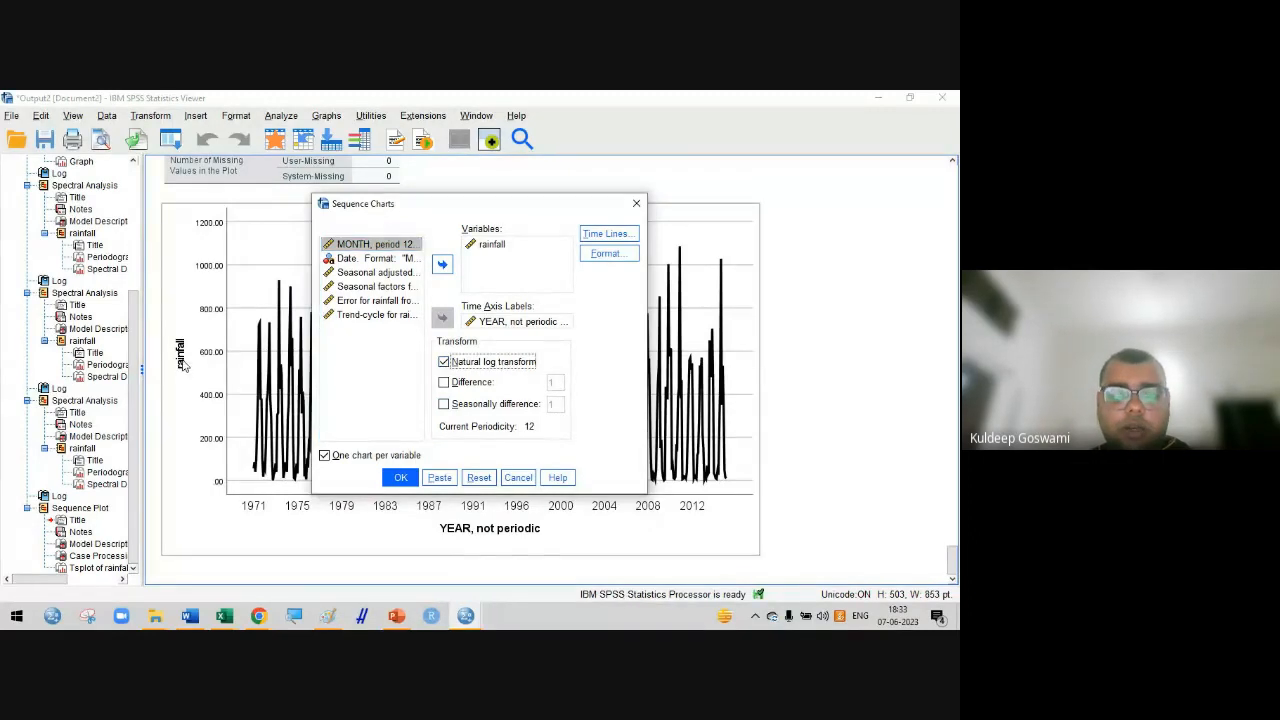
{"action": "left_click", "coordinate": [400, 478]}
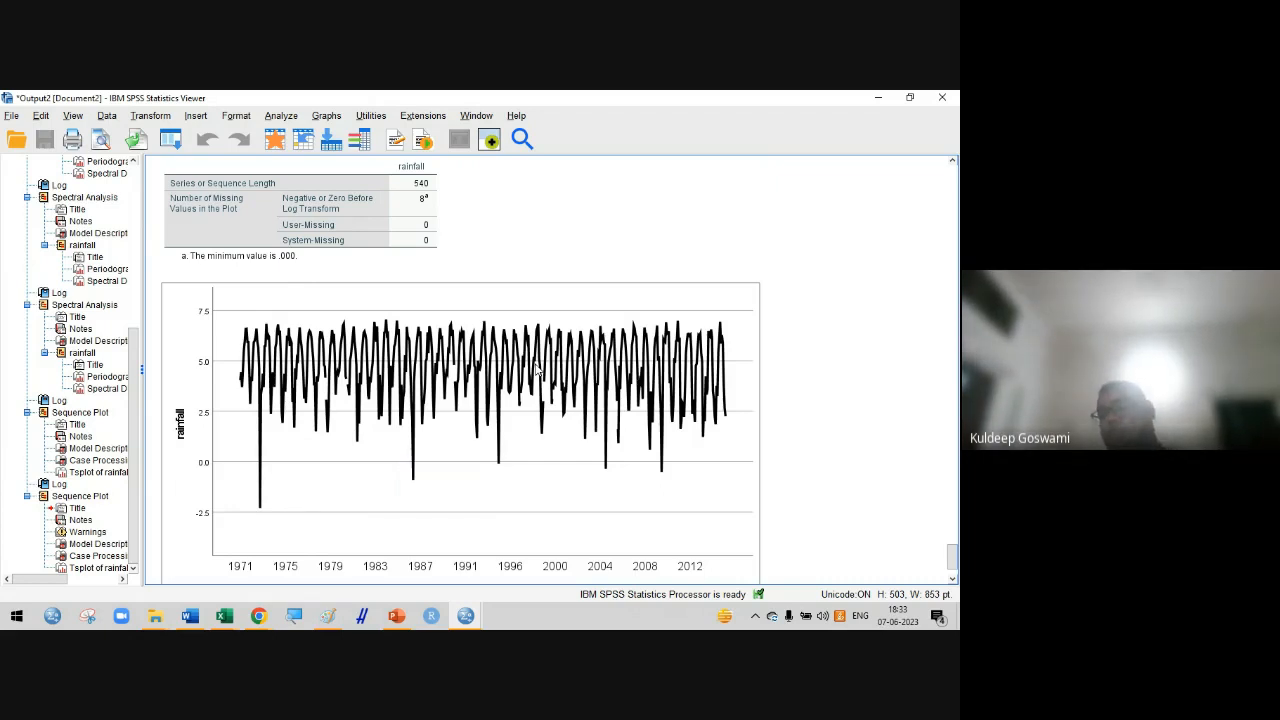
Switch to Paint and start a new blank canvas, discarding the existing notes without saving
{"action": "left_click", "coordinate": [329, 620]}
{"action": "left_click", "coordinate": [19, 114]}
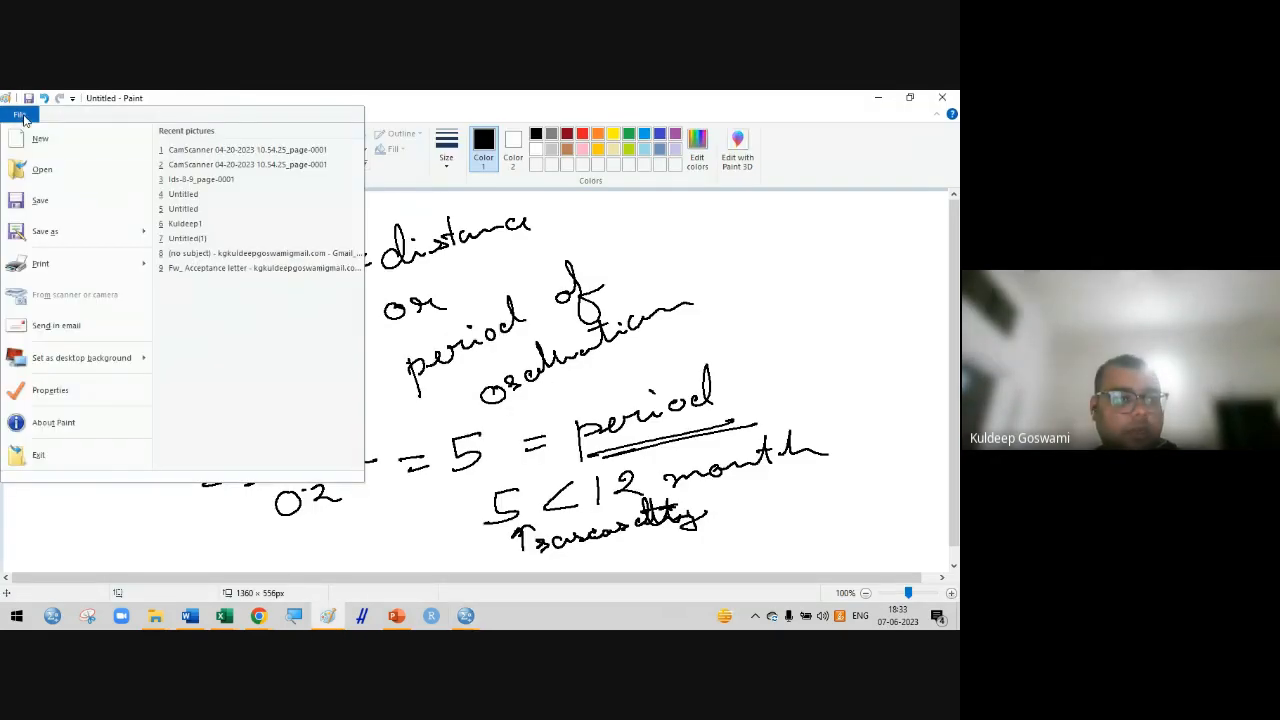
{"action": "left_click", "coordinate": [57, 138]}
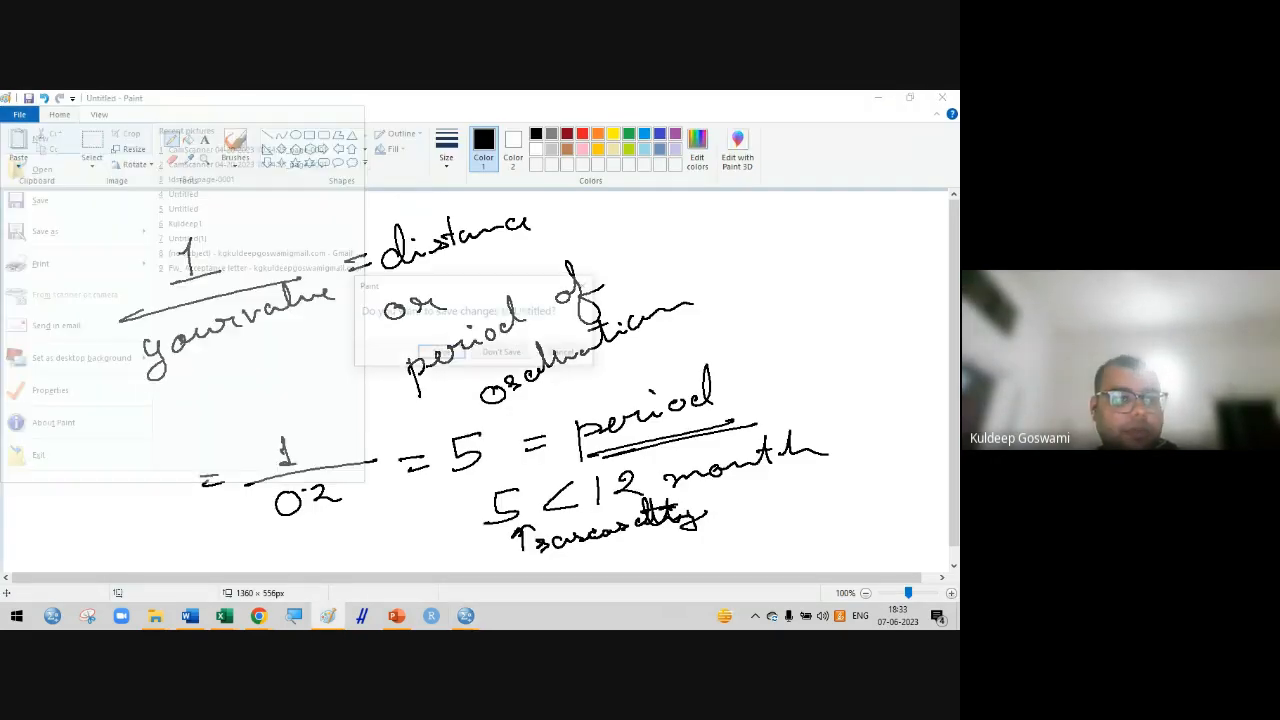
{"action": "left_click", "coordinate": [512, 356]}
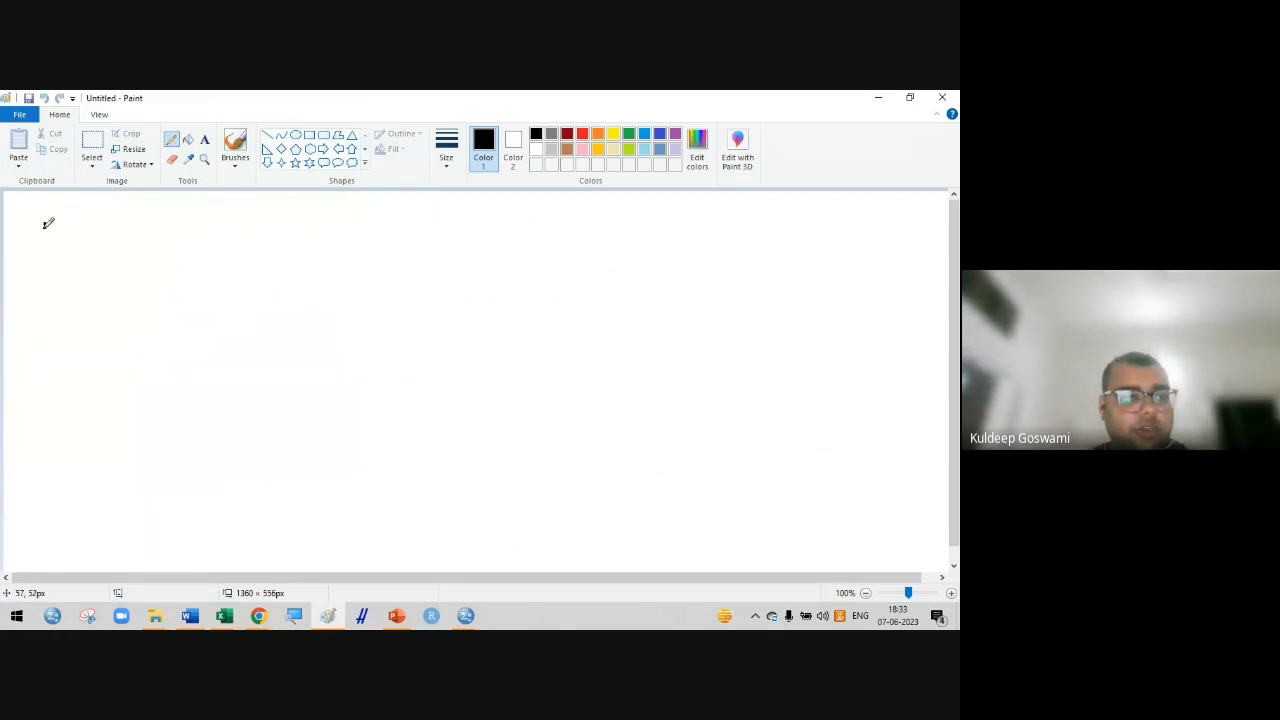
Handwrite "Stationary TS → no trend, no seasonality, no cyclicity" on the canvas and underline "Stationary TS"
{"action": "left_click_drag", "start_coordinate": [46, 221], "coordinate": [29, 251]}
{"action": "mouse_move", "coordinate": [62, 223]}
{"action": "left_mouse_down"}
{"action": "mouse_move", "coordinate": [68, 234]}
{"action": "mouse_move", "coordinate": [216, 221]}
{"action": "mouse_move", "coordinate": [249, 237]}
{"action": "mouse_move", "coordinate": [297, 223]}
{"action": "mouse_move", "coordinate": [414, 229]}
{"action": "mouse_move", "coordinate": [508, 206]}
{"action": "mouse_move", "coordinate": [591, 225]}
{"action": "mouse_move", "coordinate": [611, 212]}
{"action": "left_mouse_up"}
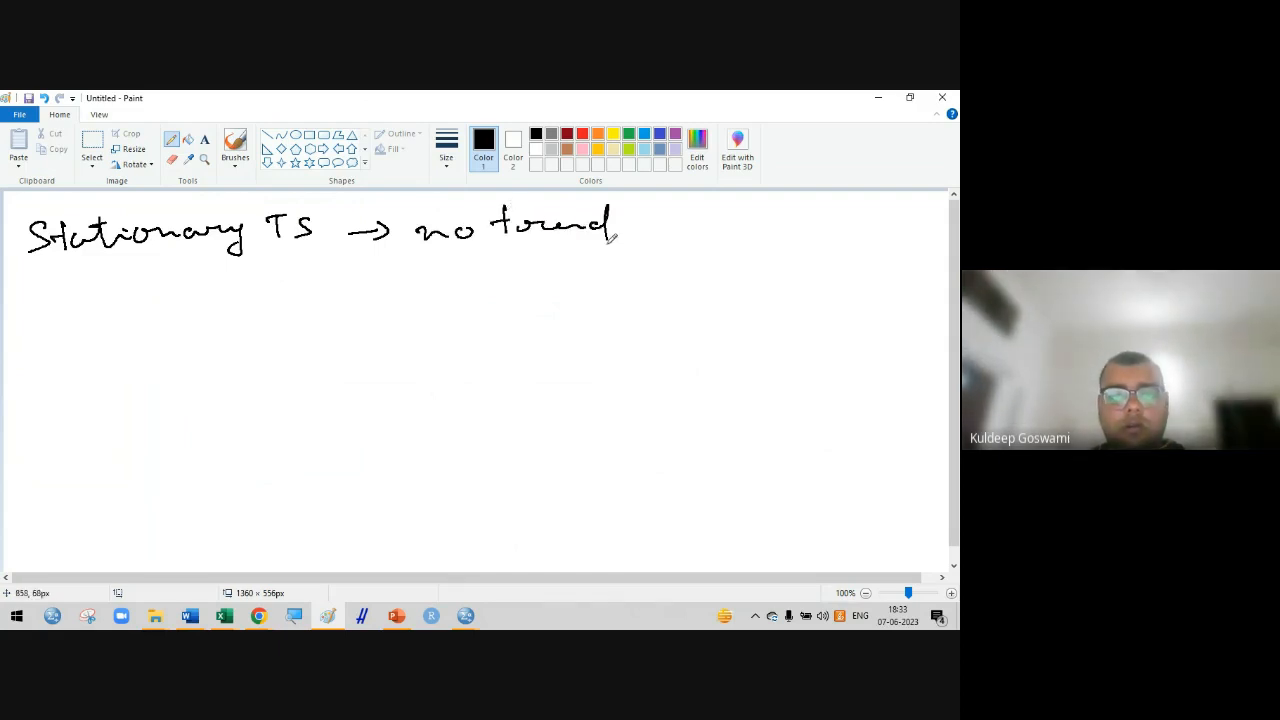
{"action": "left_click_drag", "start_coordinate": [401, 290], "coordinate": [436, 297]}
{"action": "mouse_move", "coordinate": [458, 285]}
{"action": "left_mouse_down"}
{"action": "mouse_move", "coordinate": [689, 266]}
{"action": "mouse_move", "coordinate": [718, 292]}
{"action": "mouse_move", "coordinate": [707, 259]}
{"action": "left_mouse_up"}
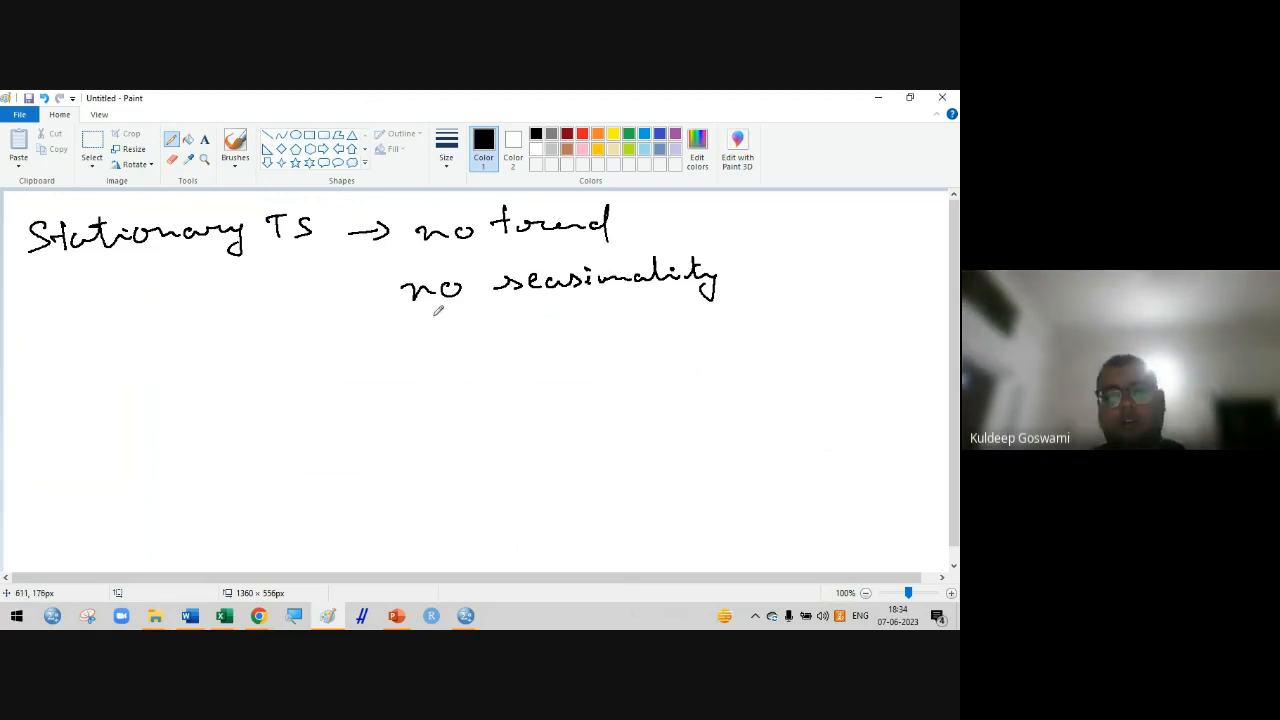
{"action": "left_click_drag", "start_coordinate": [414, 356], "coordinate": [463, 352]}
{"action": "mouse_move", "coordinate": [508, 340]}
{"action": "left_mouse_down"}
{"action": "mouse_move", "coordinate": [510, 360]}
{"action": "mouse_move", "coordinate": [600, 334]}
{"action": "mouse_move", "coordinate": [704, 352]}
{"action": "left_mouse_up"}
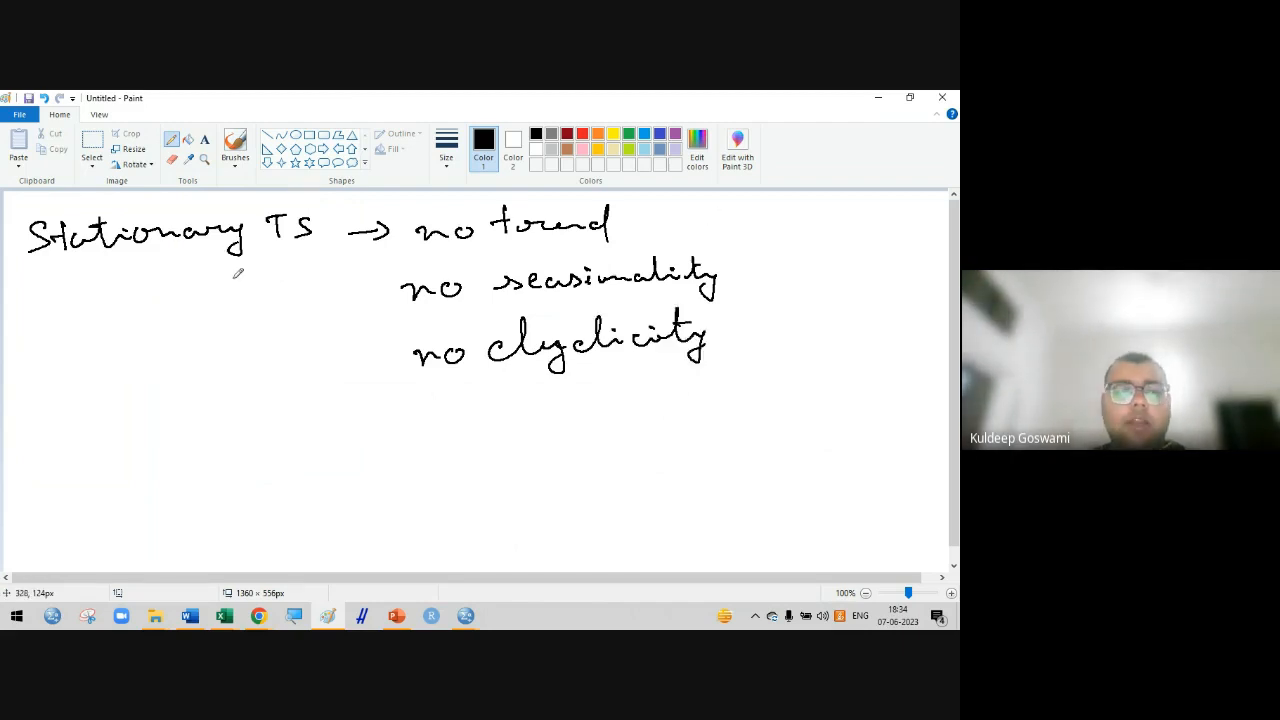
{"action": "mouse_move", "coordinate": [64, 298]}
{"action": "left_mouse_down"}
{"action": "mouse_move", "coordinate": [288, 262]}
{"action": "mouse_move", "coordinate": [86, 308]}
{"action": "mouse_move", "coordinate": [260, 278]}
{"action": "left_mouse_up"}
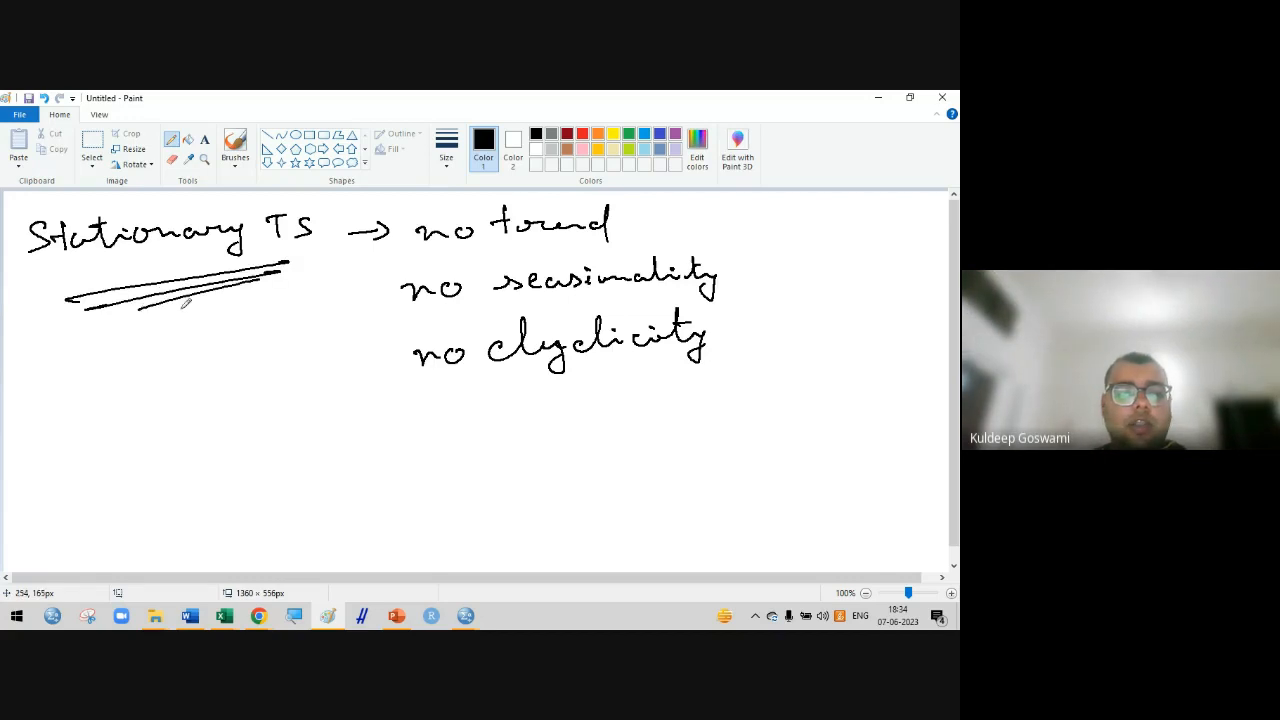
Handwrite "Then only we can use TS techniques" with an arrow up to "Stationary TS", and underline "TS techniques"
{"action": "mouse_move", "coordinate": [173, 315]}
{"action": "left_mouse_down"}
{"action": "mouse_move", "coordinate": [180, 376]}
{"action": "mouse_move", "coordinate": [172, 316]}
{"action": "mouse_move", "coordinate": [190, 338]}
{"action": "left_mouse_up"}
{"action": "left_click_drag", "start_coordinate": [38, 440], "coordinate": [78, 432]}
{"action": "mouse_move", "coordinate": [60, 436]}
{"action": "left_mouse_down"}
{"action": "mouse_move", "coordinate": [62, 468]}
{"action": "mouse_move", "coordinate": [236, 392]}
{"action": "mouse_move", "coordinate": [226, 426]}
{"action": "left_mouse_up"}
{"action": "mouse_move", "coordinate": [266, 380]}
{"action": "left_mouse_down"}
{"action": "mouse_move", "coordinate": [270, 392]}
{"action": "mouse_move", "coordinate": [286, 368]}
{"action": "mouse_move", "coordinate": [340, 374]}
{"action": "mouse_move", "coordinate": [376, 358]}
{"action": "left_mouse_up"}
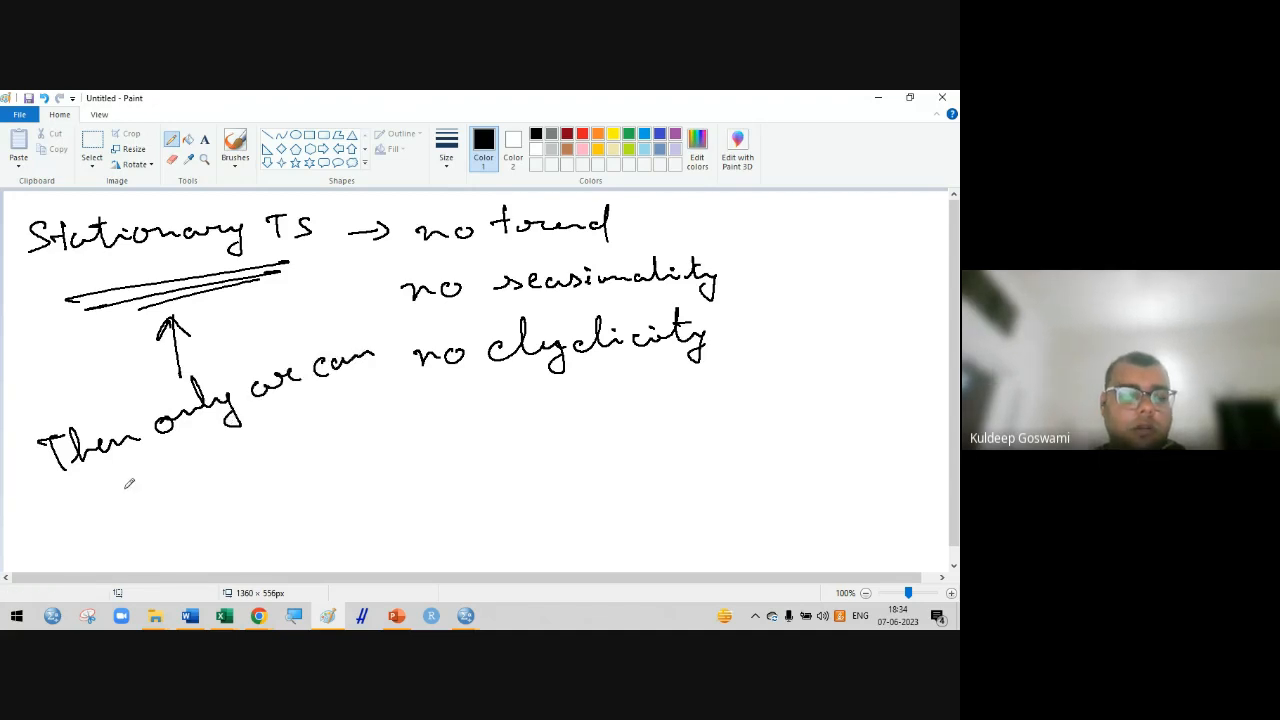
{"action": "left_click_drag", "start_coordinate": [106, 488], "coordinate": [118, 500]}
{"action": "mouse_move", "coordinate": [132, 484]}
{"action": "left_mouse_down"}
{"action": "mouse_move", "coordinate": [106, 518]}
{"action": "mouse_move", "coordinate": [116, 530]}
{"action": "left_mouse_up"}
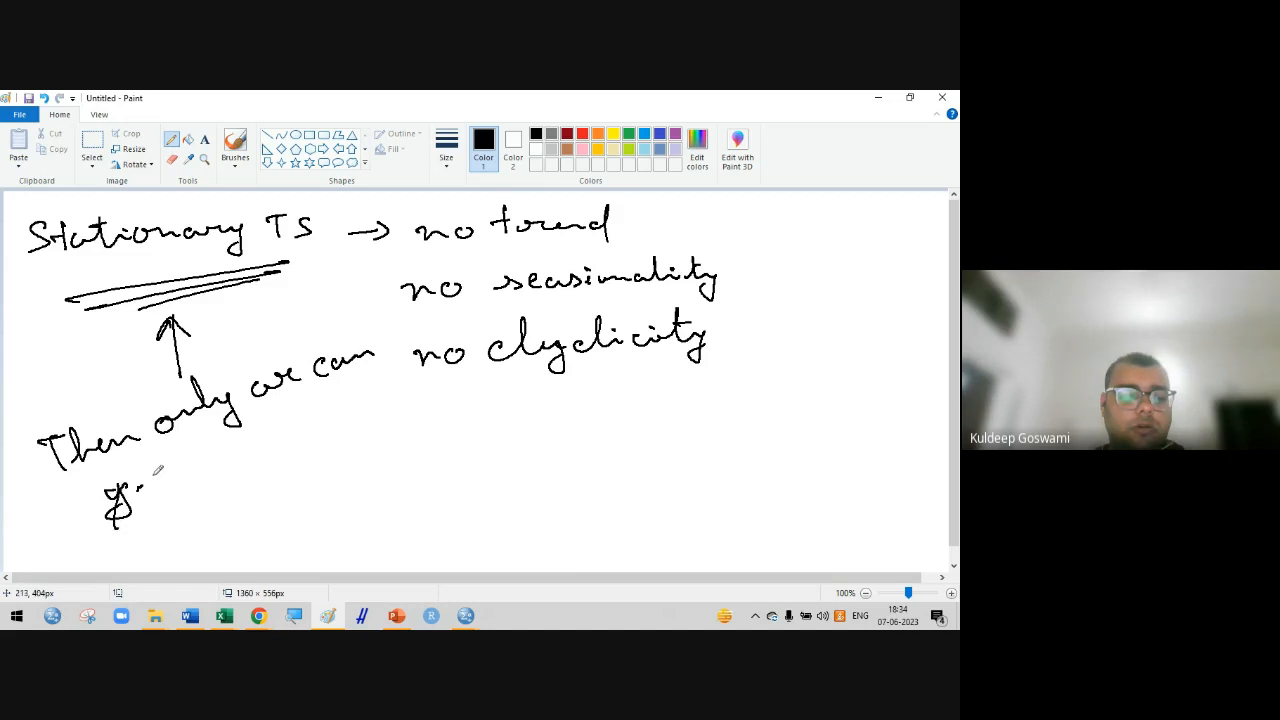
{"action": "mouse_move", "coordinate": [136, 472]}
{"action": "left_mouse_down"}
{"action": "mouse_move", "coordinate": [168, 486]}
{"action": "mouse_move", "coordinate": [257, 427]}
{"action": "left_mouse_up"}
{"action": "mouse_move", "coordinate": [246, 430]}
{"action": "left_mouse_down"}
{"action": "mouse_move", "coordinate": [245, 453]}
{"action": "mouse_move", "coordinate": [264, 443]}
{"action": "left_mouse_up"}
{"action": "mouse_move", "coordinate": [316, 400]}
{"action": "left_mouse_down"}
{"action": "mouse_move", "coordinate": [310, 426]}
{"action": "mouse_move", "coordinate": [326, 410]}
{"action": "left_mouse_up"}
{"action": "left_click_drag", "start_coordinate": [322, 418], "coordinate": [453, 384]}
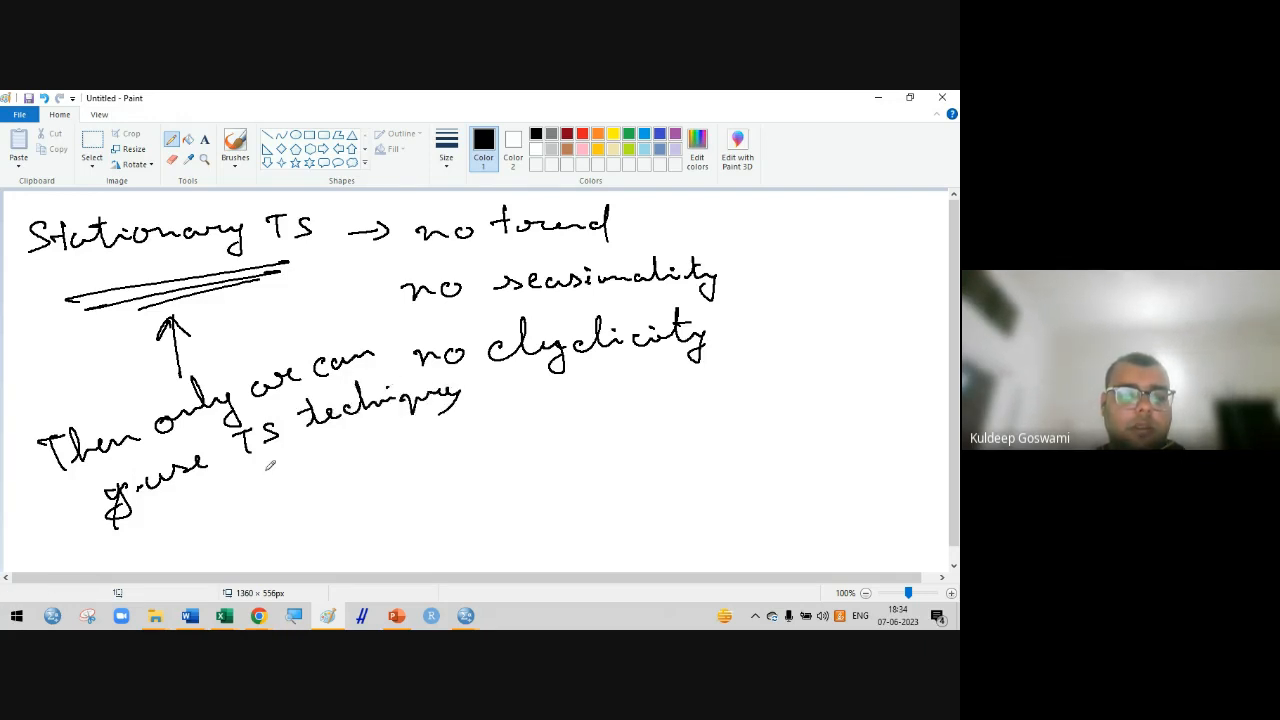
{"action": "mouse_move", "coordinate": [400, 424]}
{"action": "left_mouse_down"}
{"action": "mouse_move", "coordinate": [182, 498]}
{"action": "mouse_move", "coordinate": [210, 500]}
{"action": "left_mouse_up"}
{"action": "left_click", "coordinate": [228, 510]}
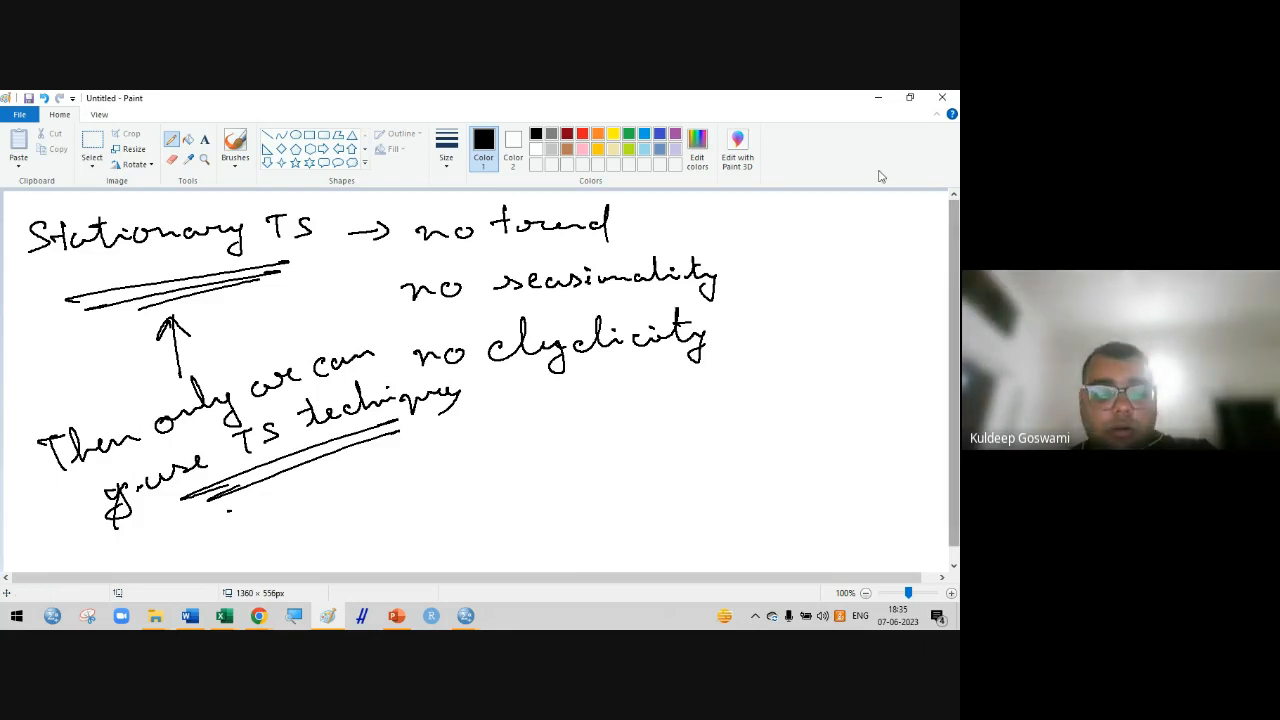
Switch to the SPSS output with the log-transformed rainfall plot and reopen the Sequence Charts settings
{"action": "mouse_move", "coordinate": [487, 610]}
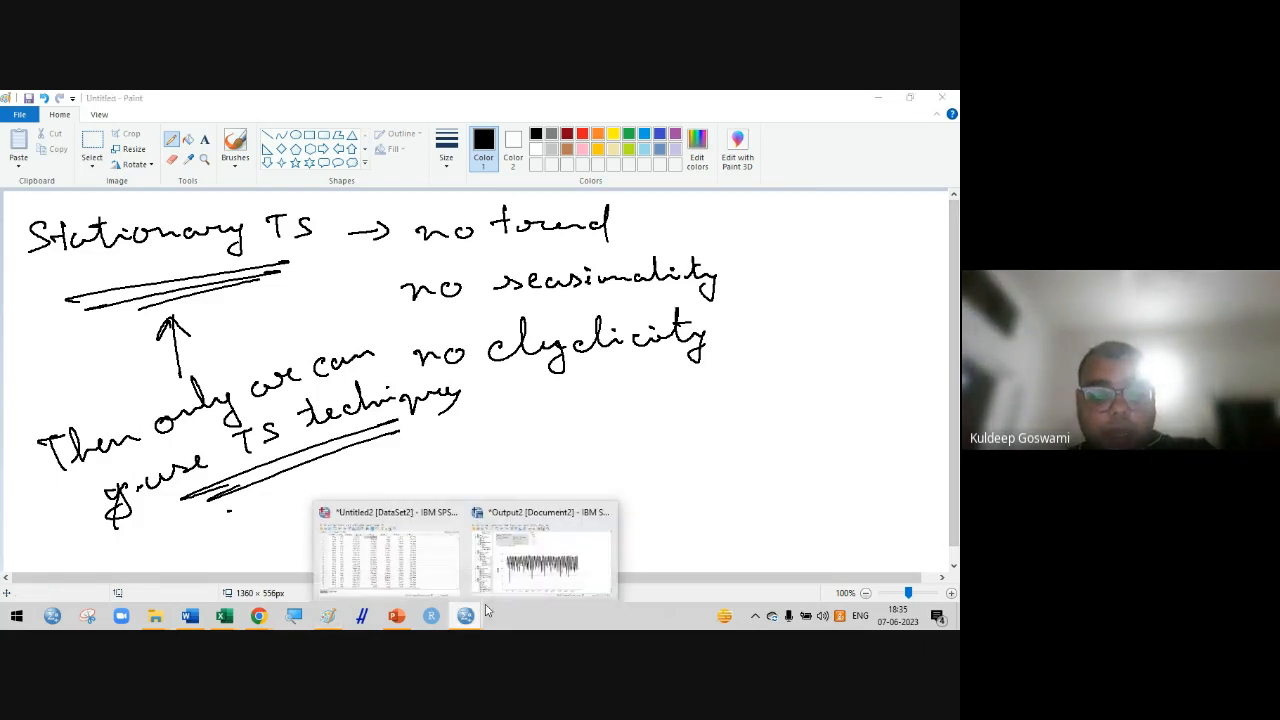
{"action": "left_click", "coordinate": [530, 555]}
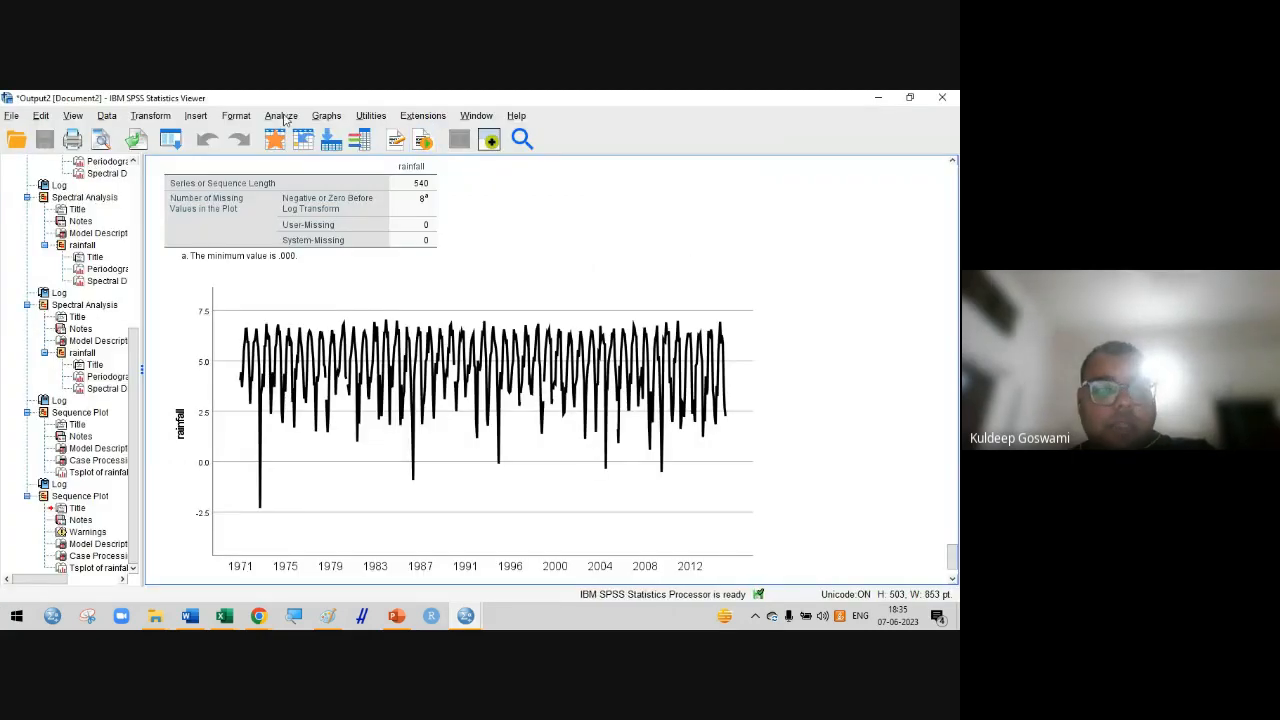
{"action": "left_click", "coordinate": [460, 342]}
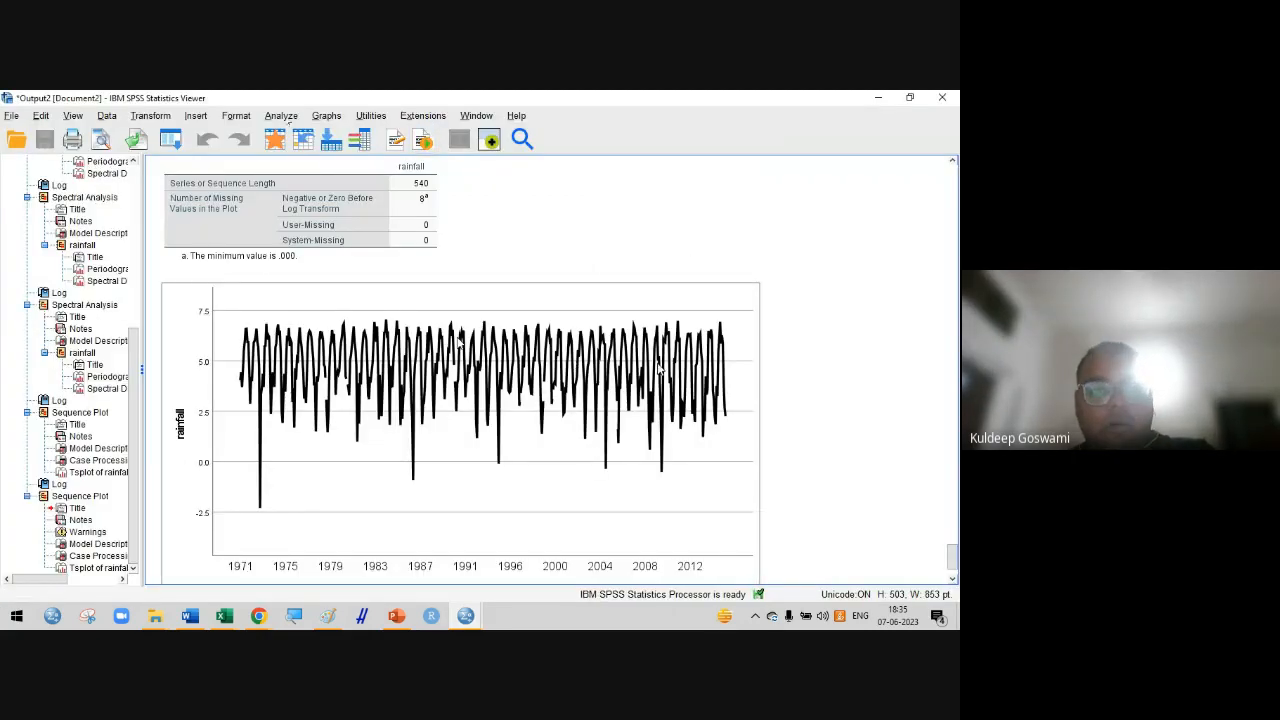
{"action": "left_click", "coordinate": [382, 185]}
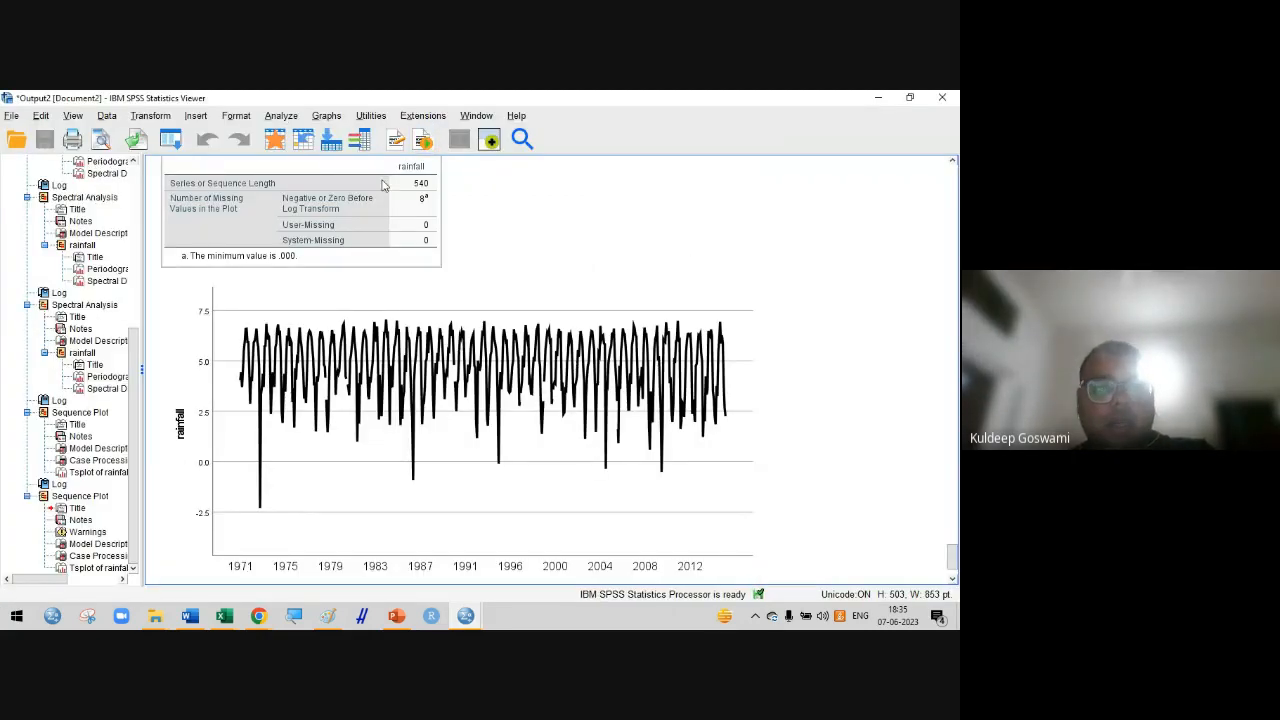
{"action": "left_click", "coordinate": [283, 116]}
{"action": "mouse_move", "coordinate": [323, 440]}
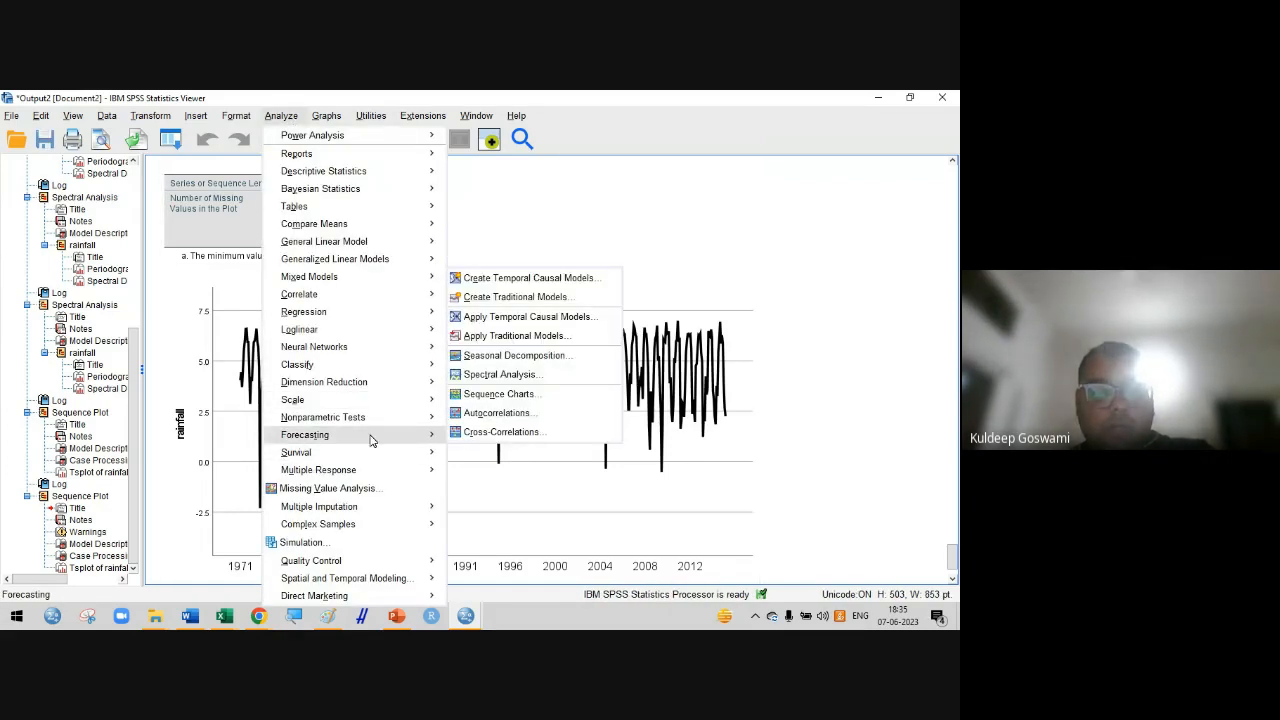
{"action": "left_click", "coordinate": [515, 399]}
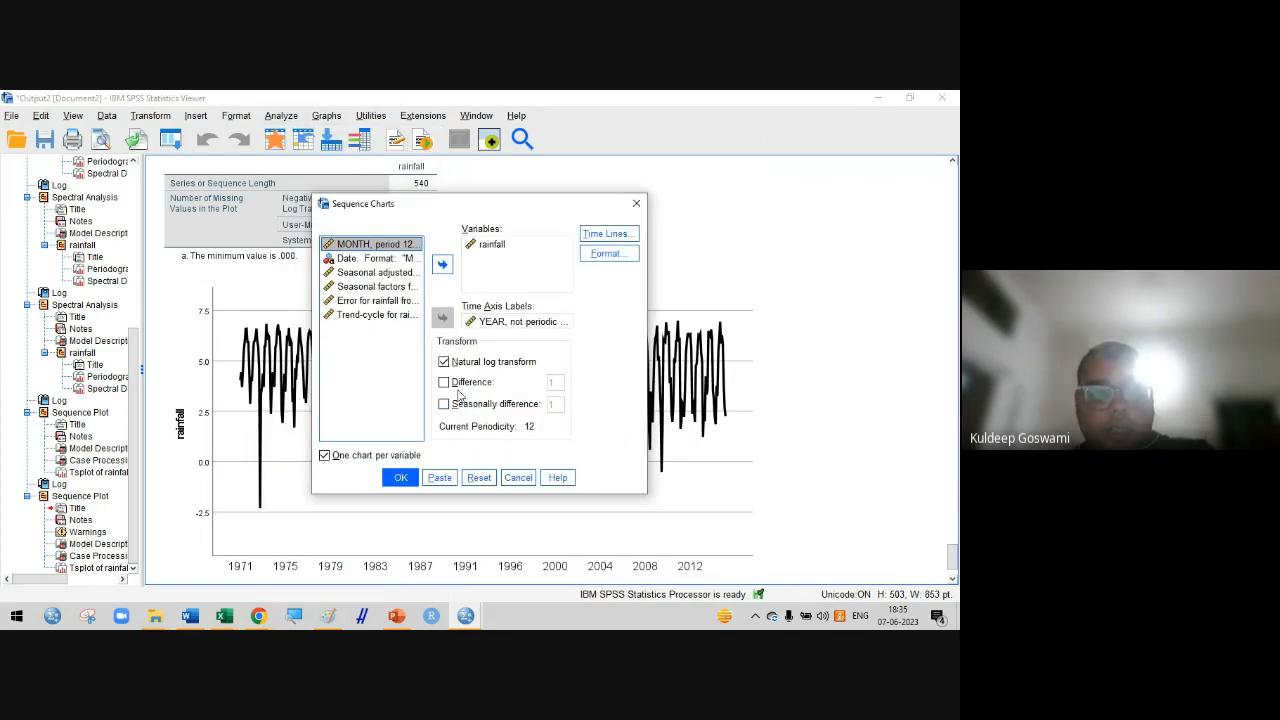
Try adding a difference of 1 to the rainfall transforms and check the log-transformed plot behind the dialog
{"action": "left_click", "coordinate": [459, 386]}
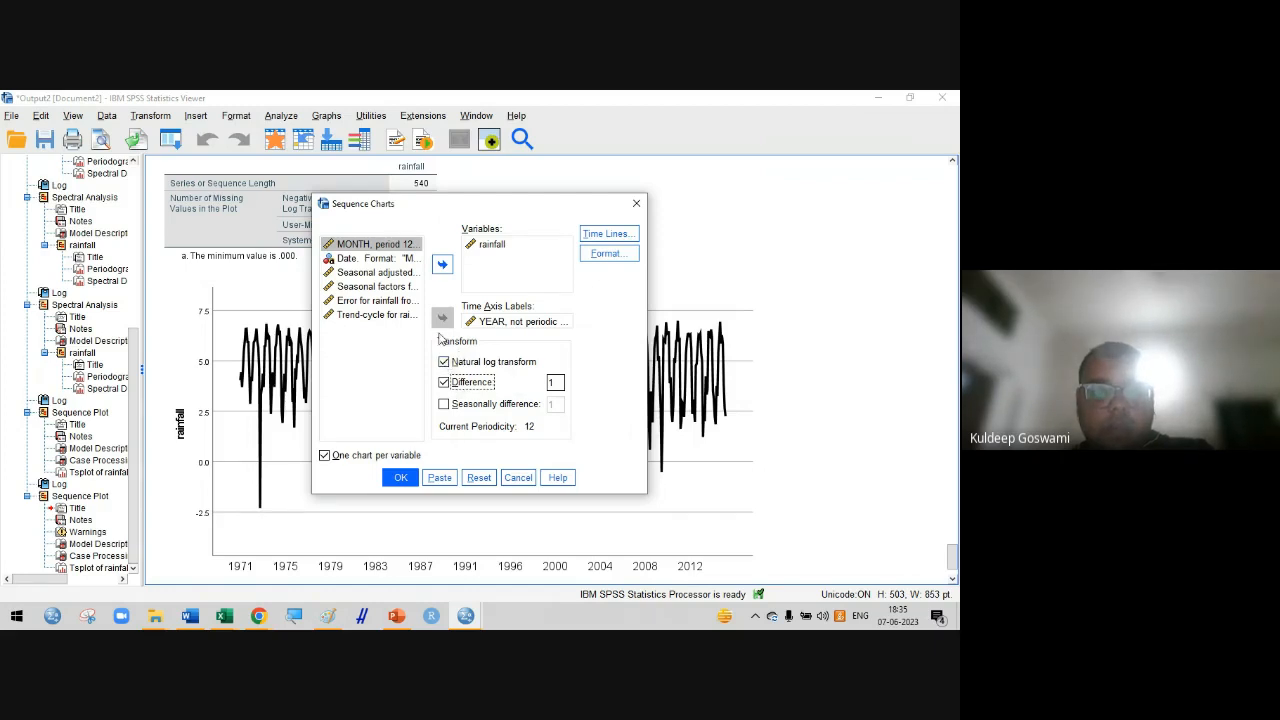
{"action": "left_click_drag", "start_coordinate": [474, 210], "coordinate": [870, 510]}
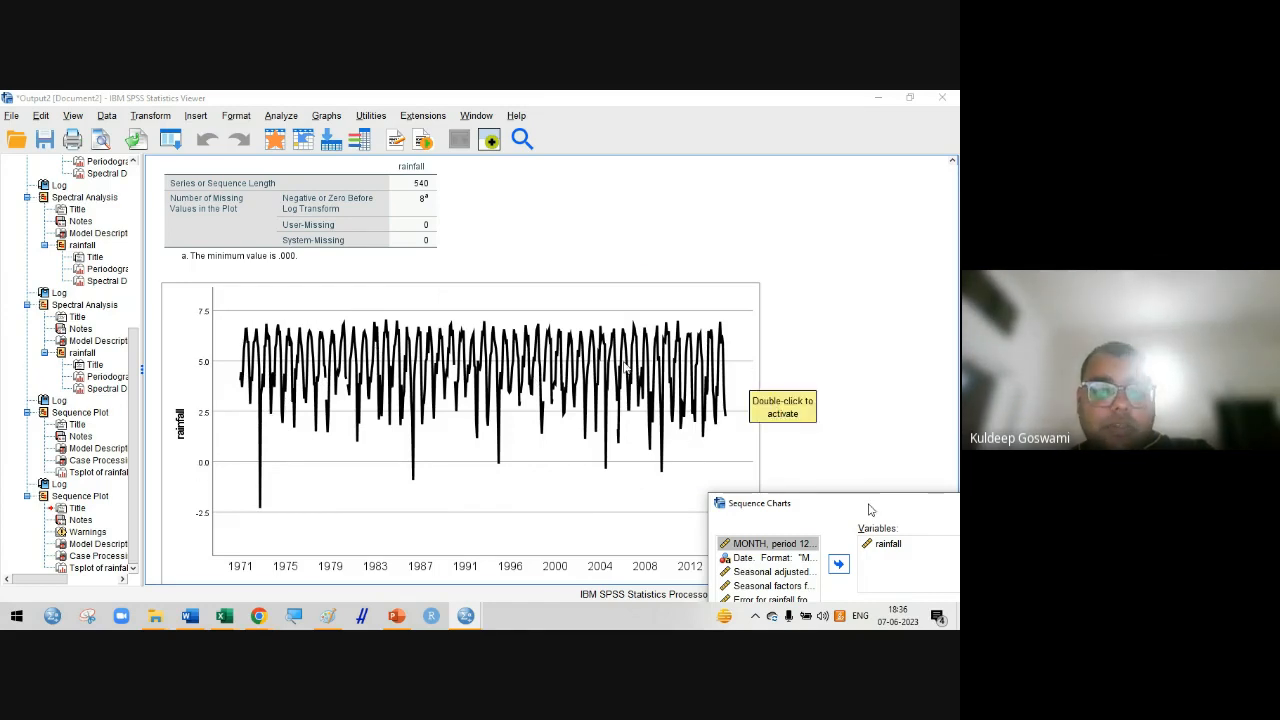
{"action": "left_click_drag", "start_coordinate": [869, 511], "coordinate": [505, 230]}
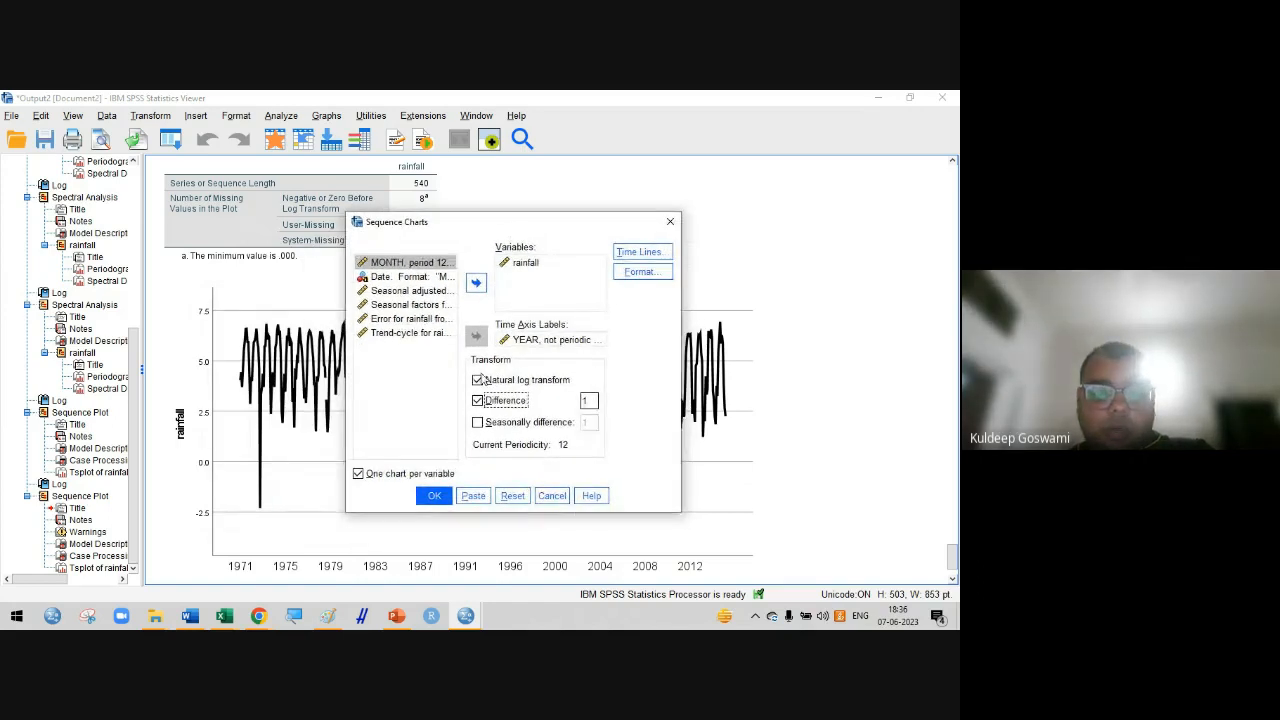
Replace the natural log and difference transforms with a seasonal difference of 1, run the sequence chart and view the plot
{"action": "left_click", "coordinate": [477, 380]}
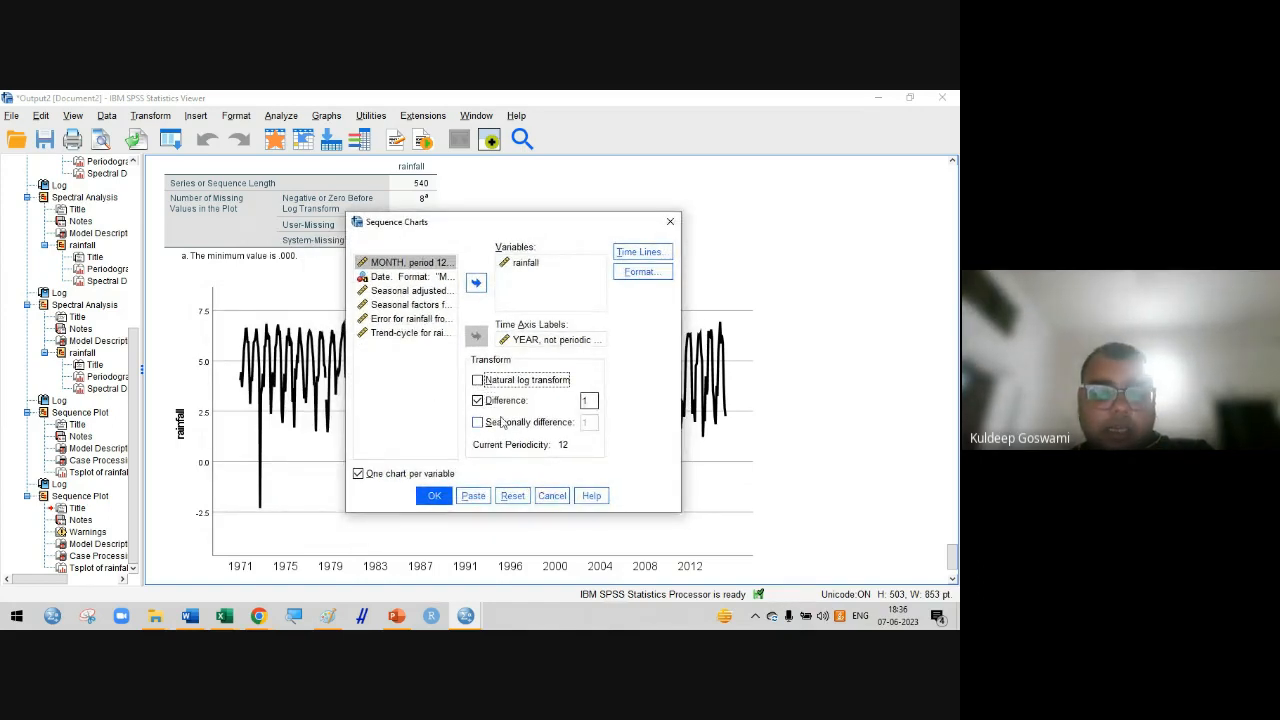
{"action": "left_click", "coordinate": [477, 400]}
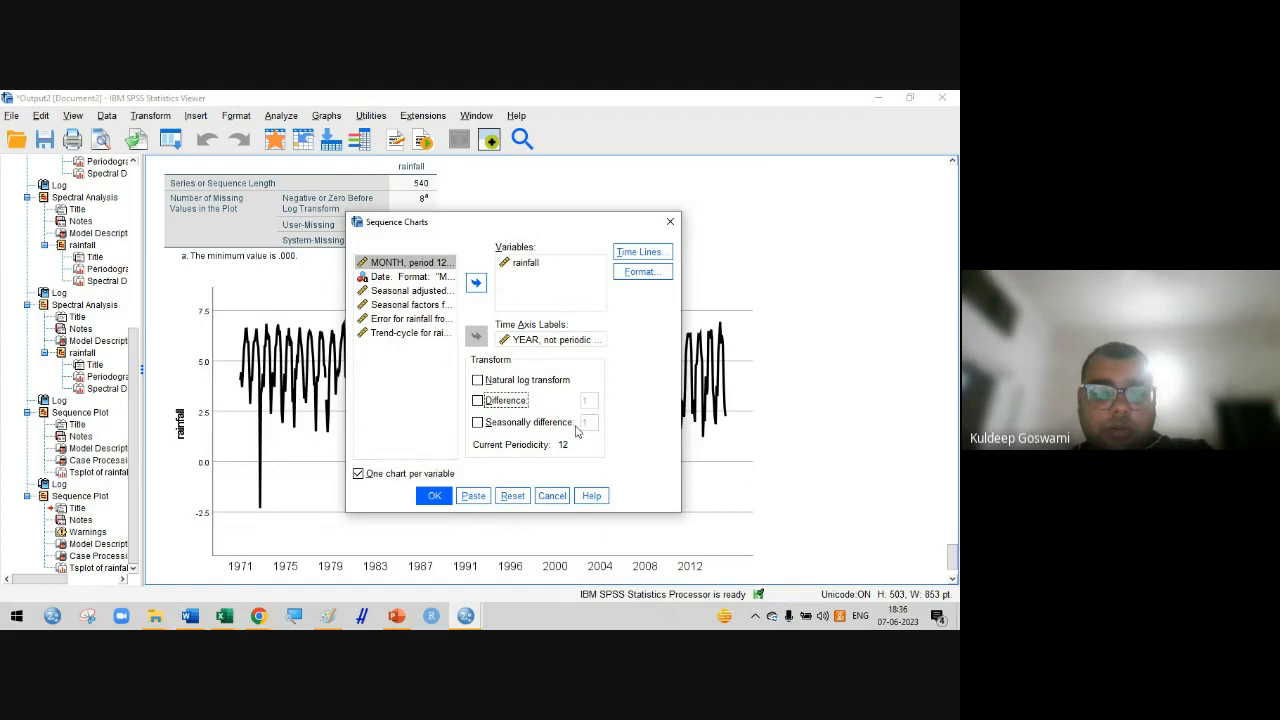
{"action": "left_click", "coordinate": [479, 423]}
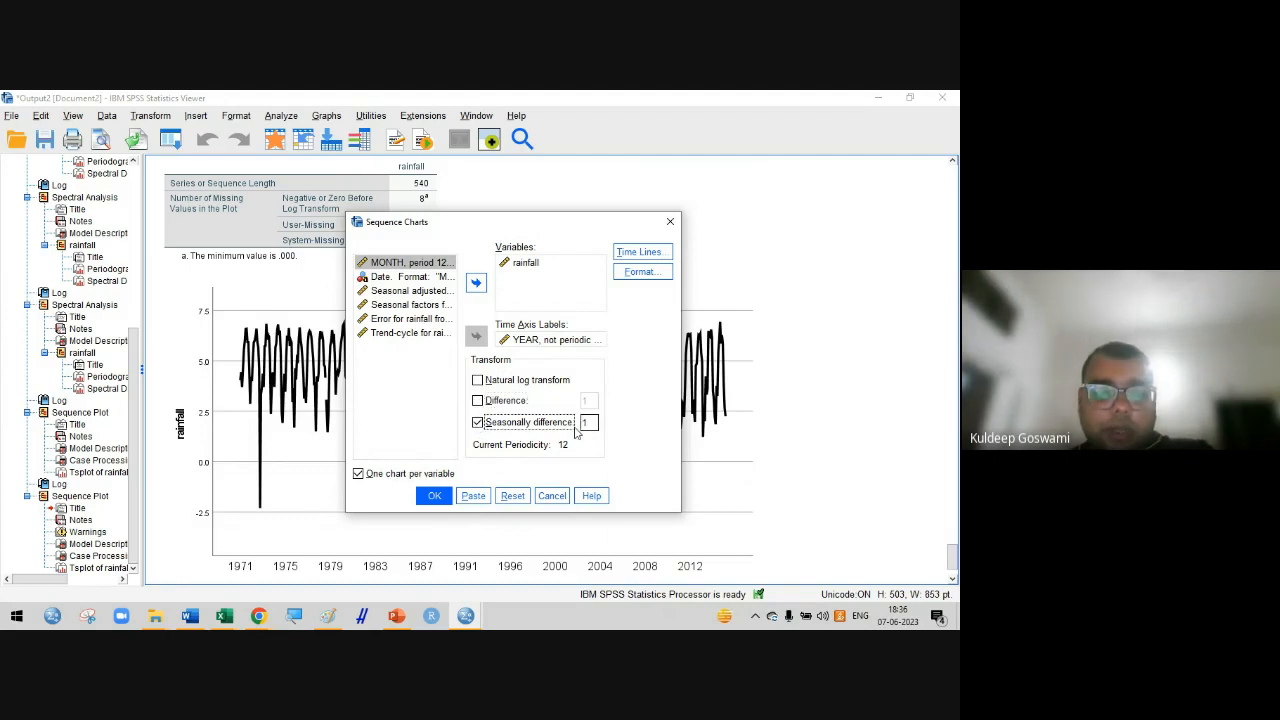
{"action": "left_click", "coordinate": [442, 502]}
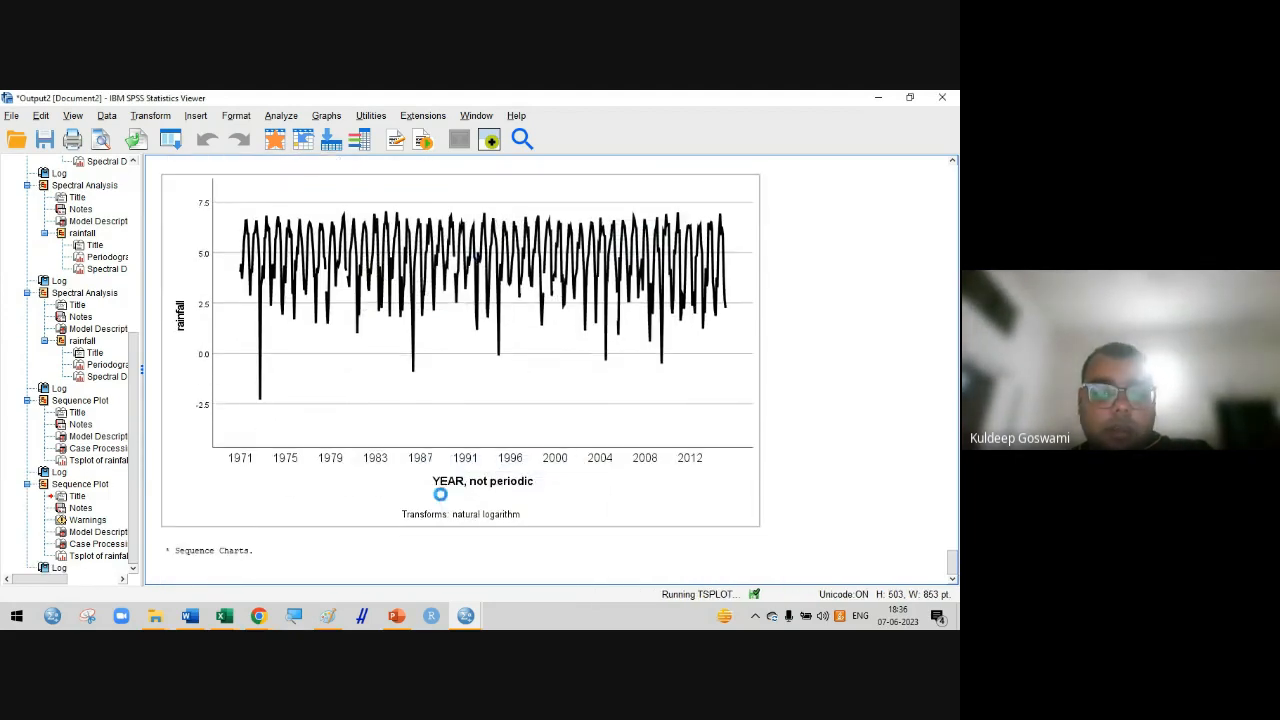
{"action": "scroll", "coordinate": [442, 499], "scroll_direction": "down", "scroll_amount": 3}
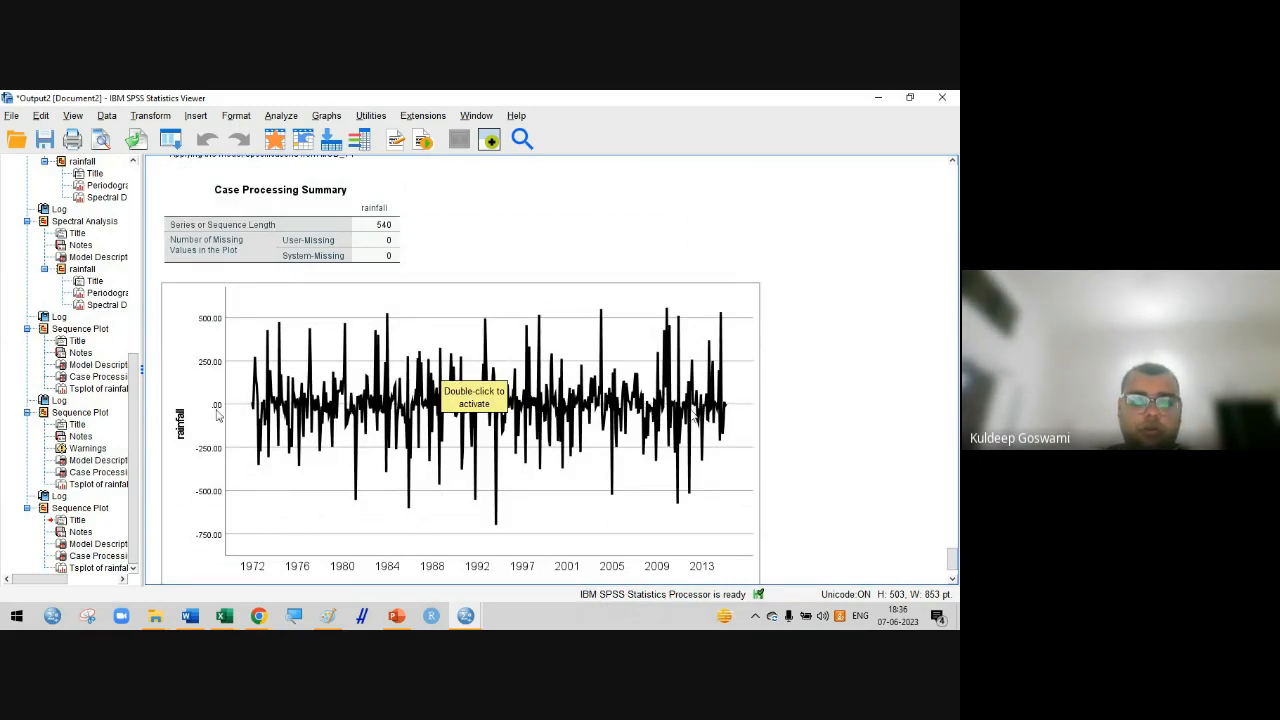
Run the rainfall sequence chart with the seasonal difference set to 2 and view the resulting plot
{"action": "left_click", "coordinate": [281, 115]}
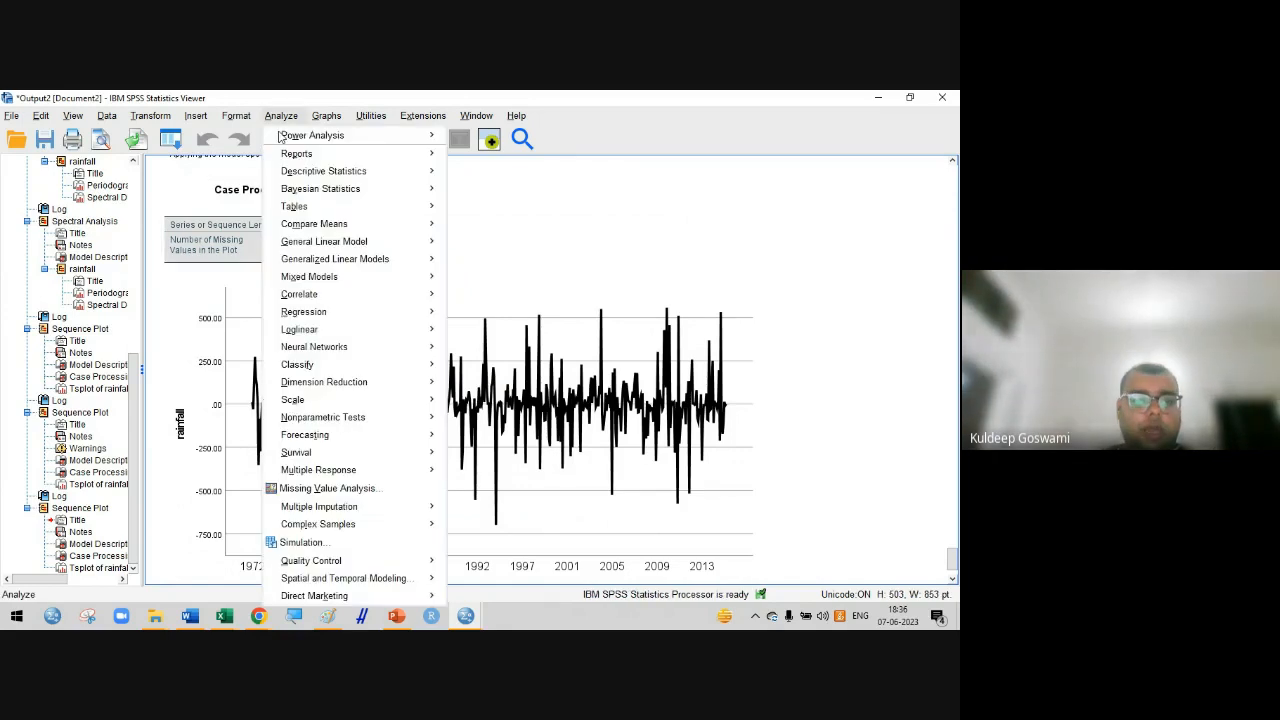
{"action": "mouse_move", "coordinate": [340, 443]}
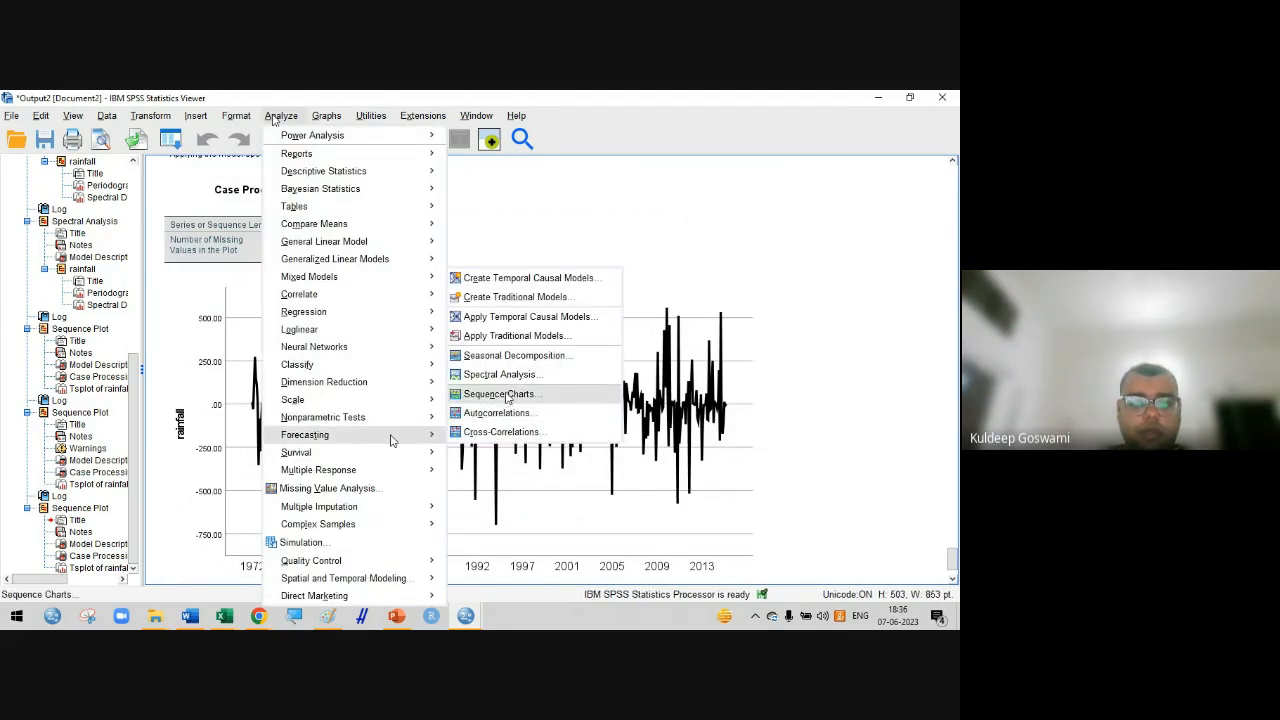
{"action": "left_click", "coordinate": [498, 394]}
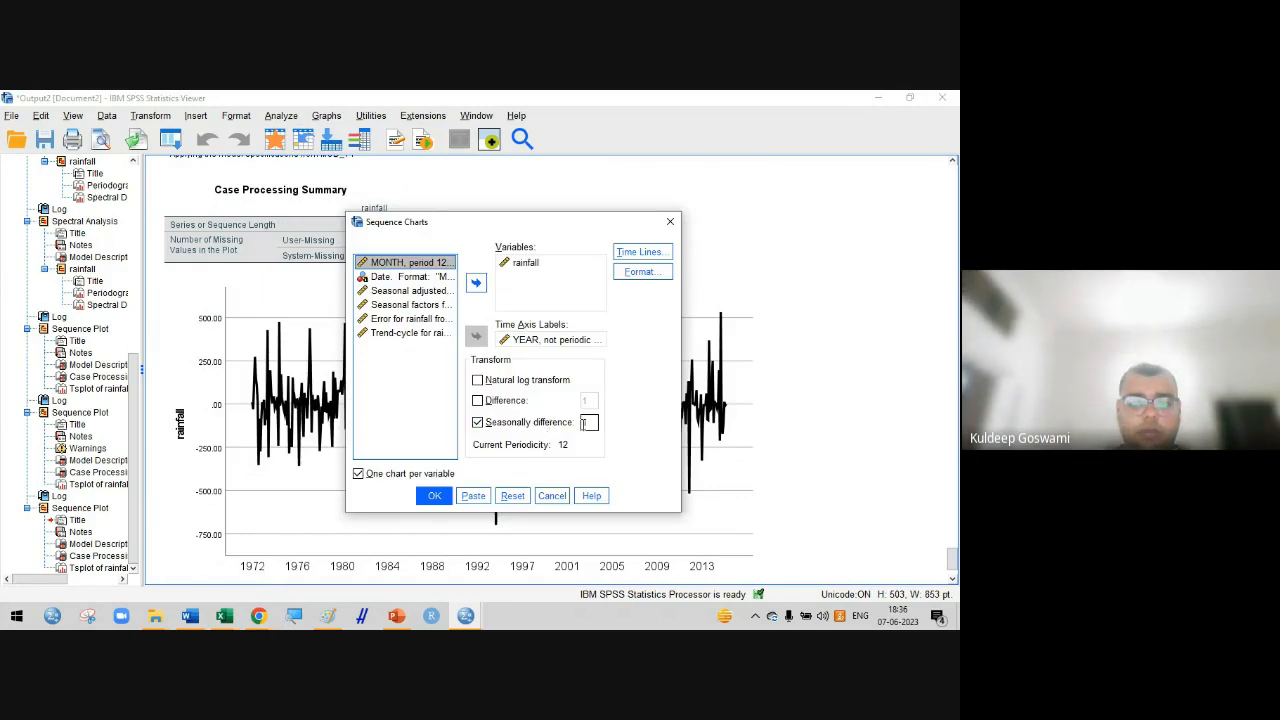
{"action": "left_click", "coordinate": [589, 422]}
{"action": "key", "text": "BackSpace"}
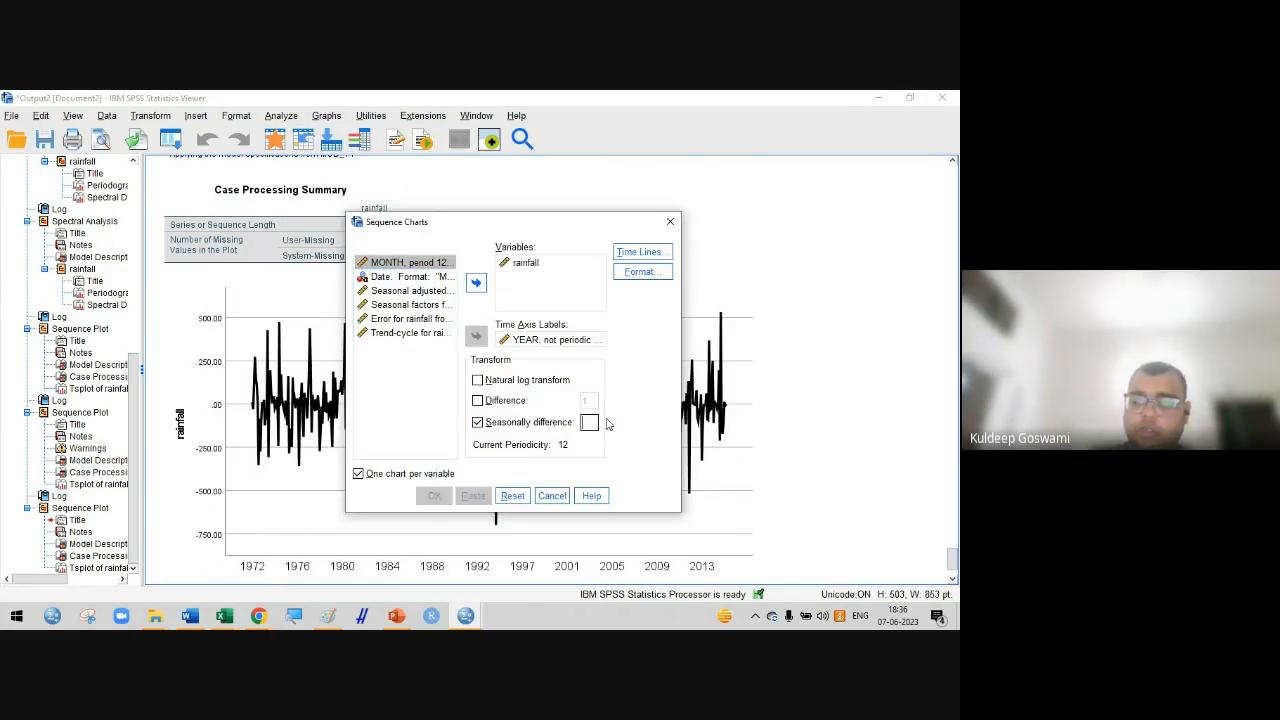
{"action": "type", "text": "2"}
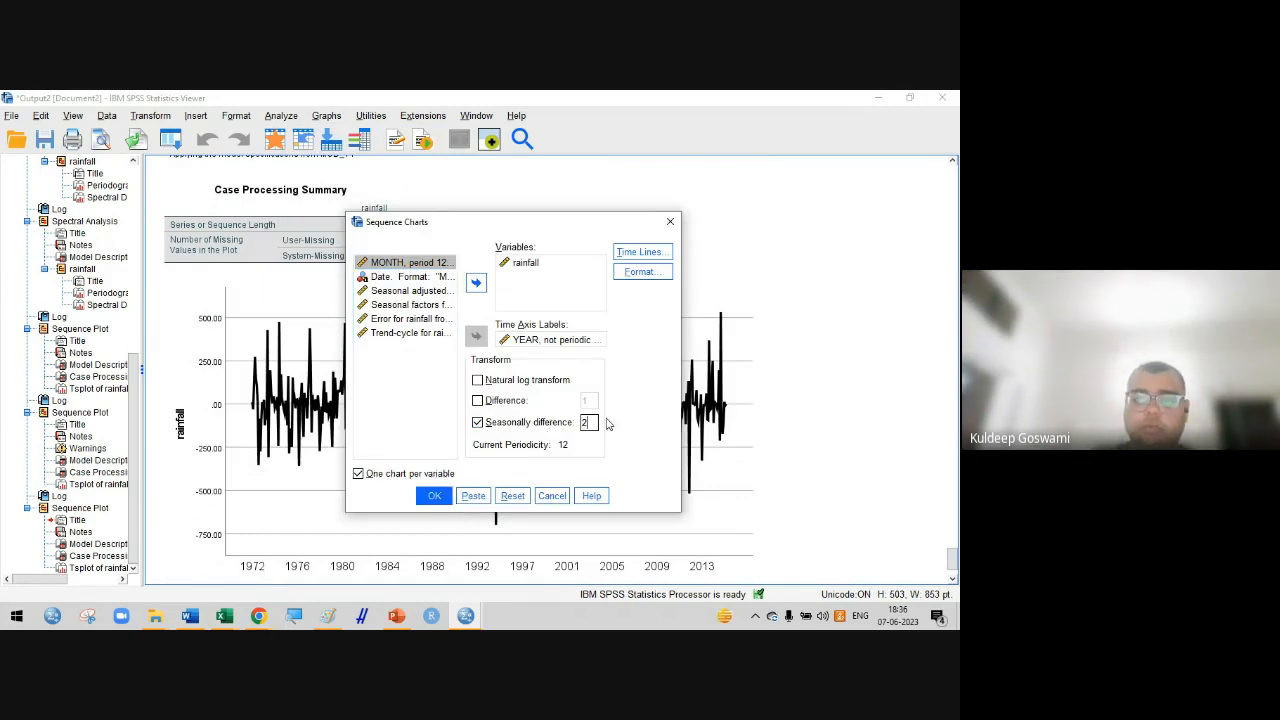
{"action": "left_click", "coordinate": [446, 494]}
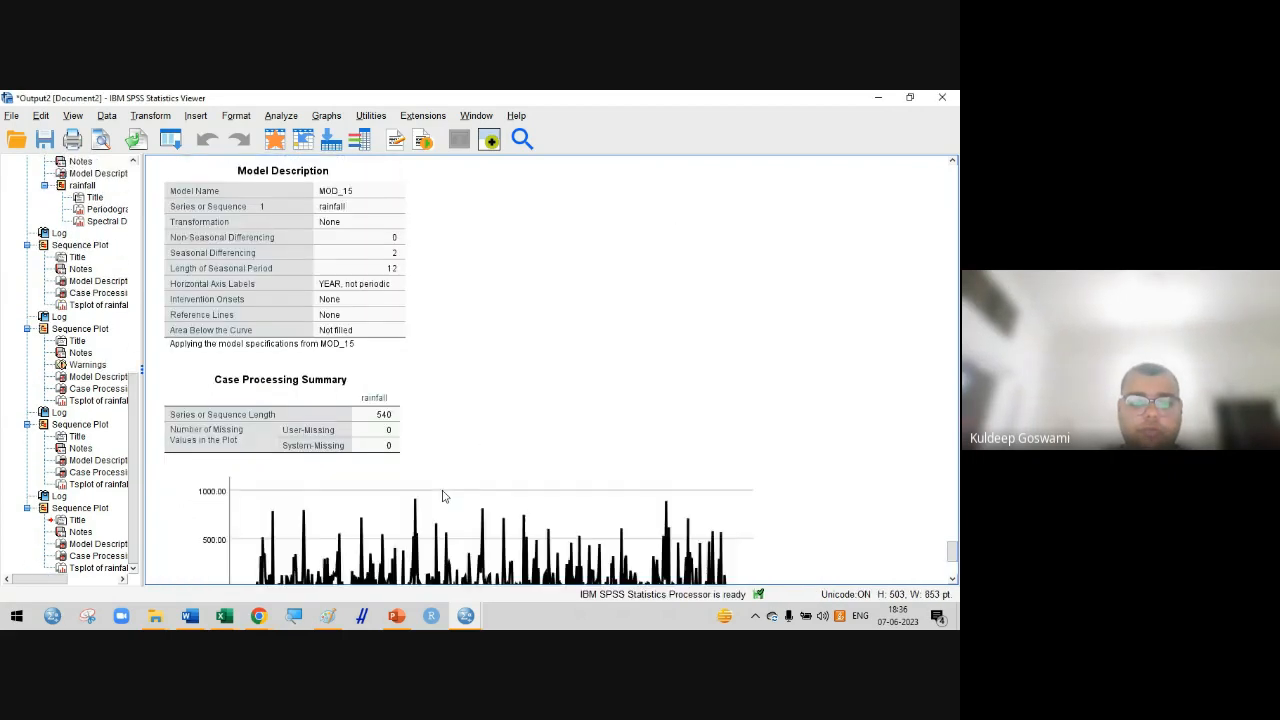
{"action": "scroll", "coordinate": [444, 496], "scroll_direction": "down", "scroll_amount": 3}
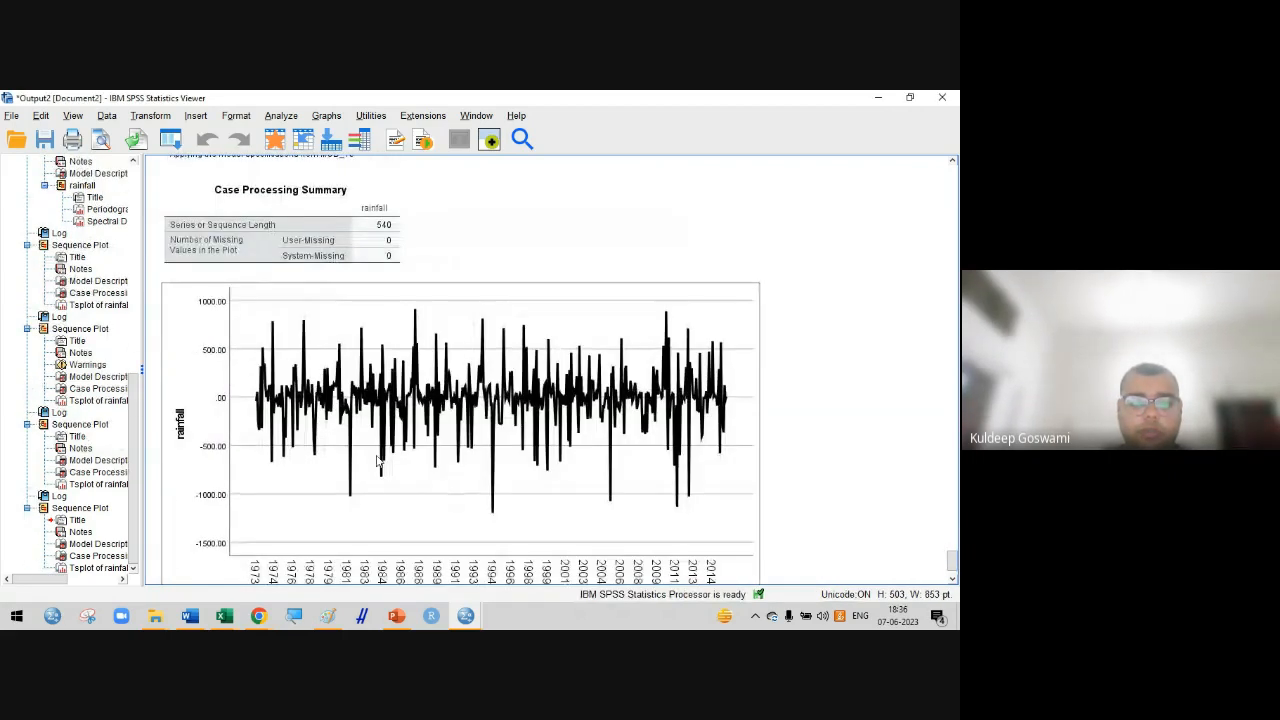
Compare the untransformed and log-transformed rainfall plots with the plot using a seasonal difference of 2
{"action": "scroll", "coordinate": [422, 418], "scroll_direction": "up", "scroll_amount": 5}
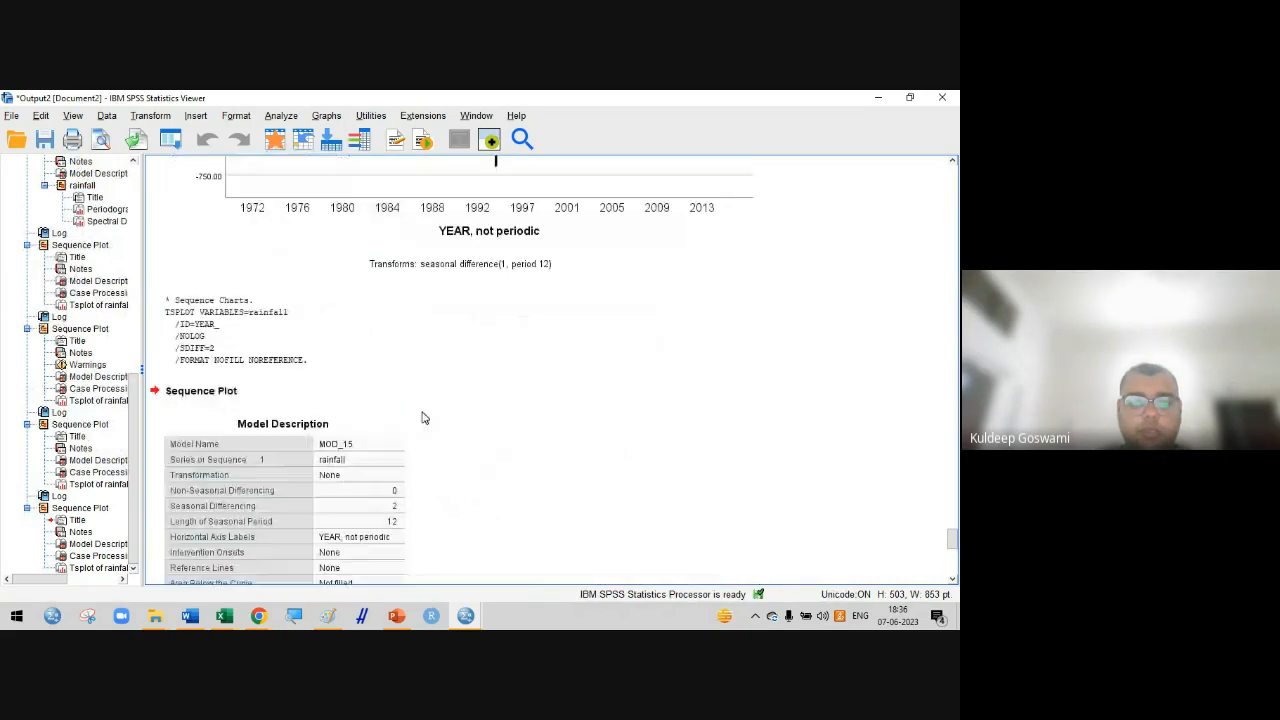
{"action": "scroll", "coordinate": [422, 418], "scroll_direction": "up", "scroll_amount": 3}
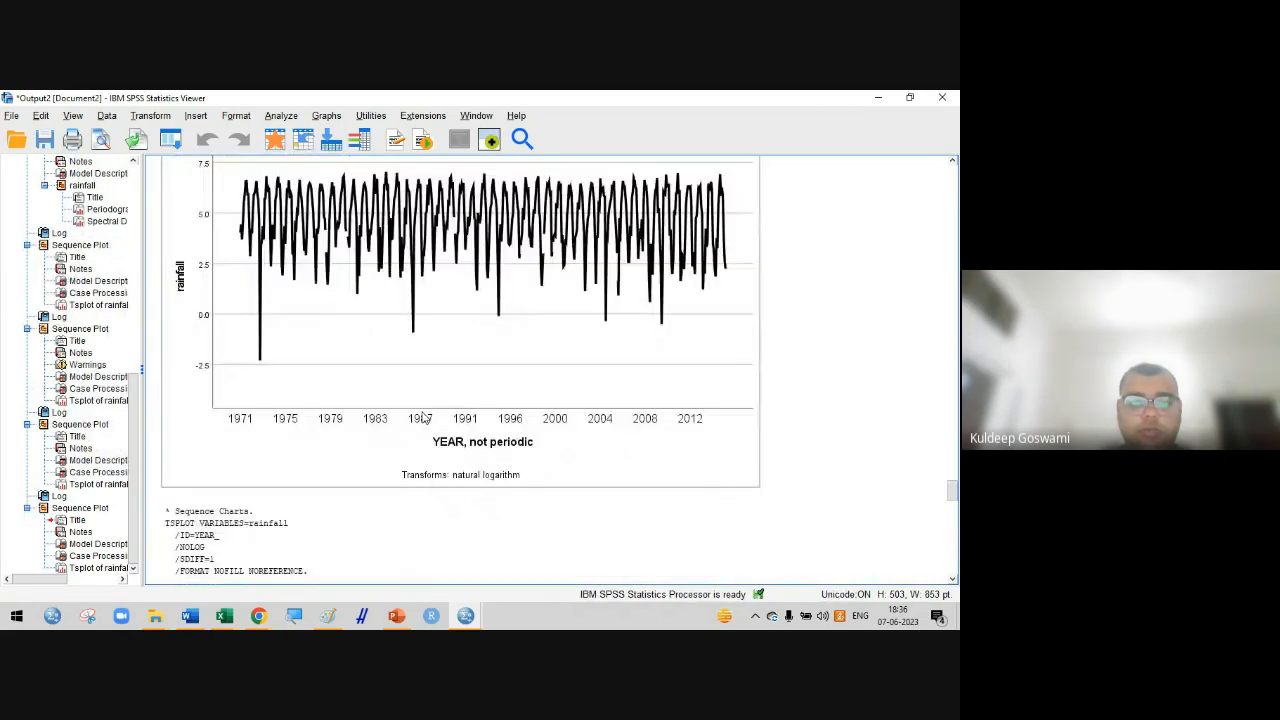
{"action": "scroll", "coordinate": [422, 418], "scroll_direction": "up", "scroll_amount": 15}
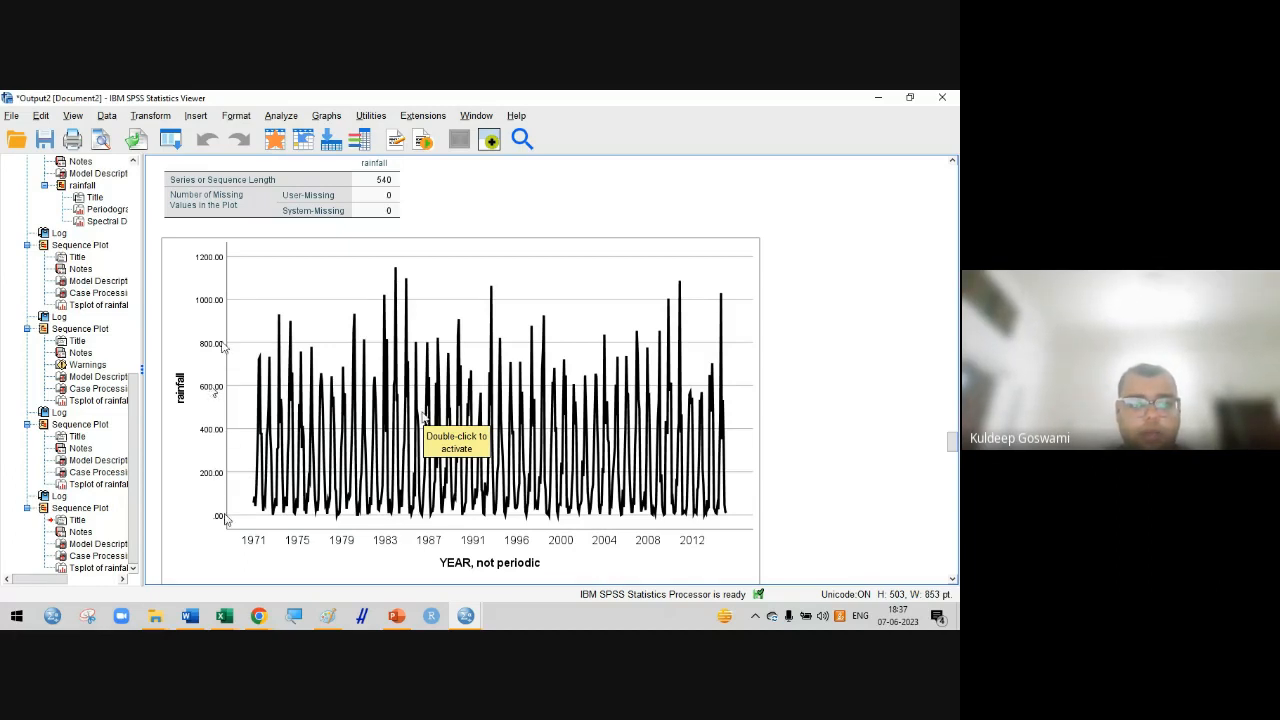
{"action": "scroll", "coordinate": [425, 411], "scroll_direction": "down", "scroll_amount": 15}
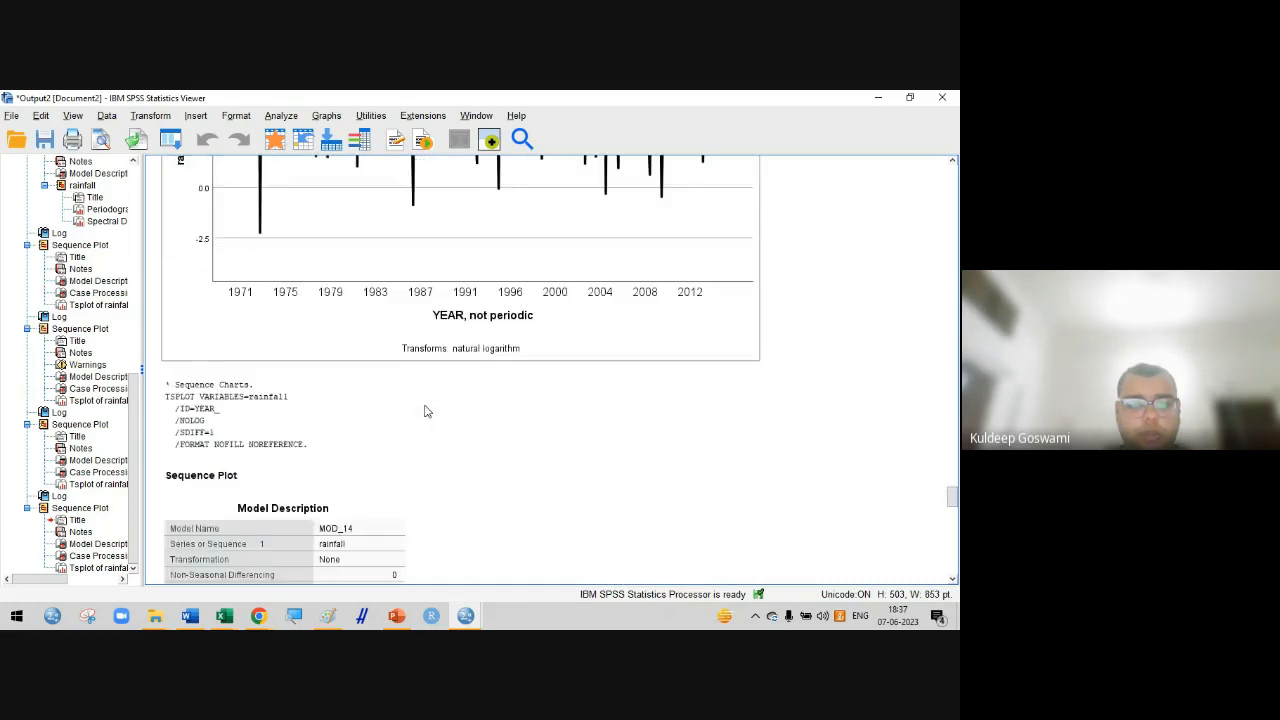
{"action": "scroll", "coordinate": [425, 411], "scroll_direction": "down", "scroll_amount": 10}
{"action": "scroll", "coordinate": [425, 411], "scroll_direction": "down", "scroll_amount": 12}
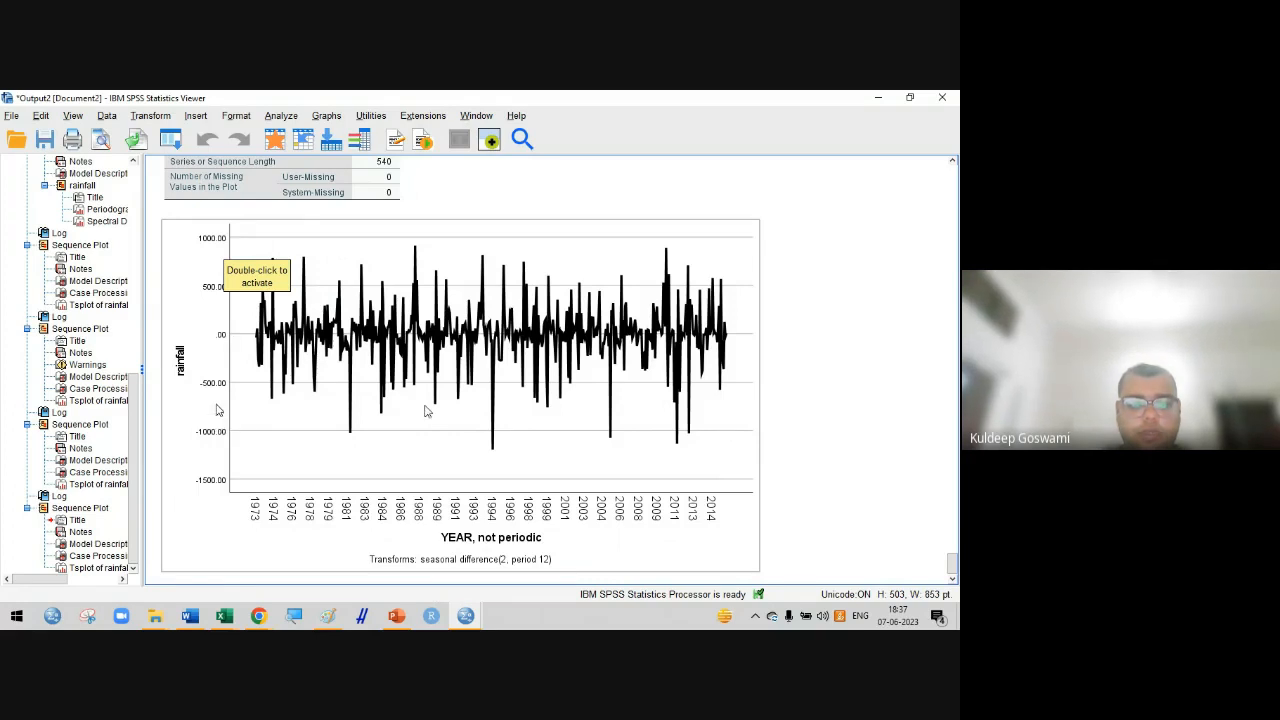
{"action": "scroll", "coordinate": [288, 376], "scroll_direction": "down", "scroll_amount": 1}
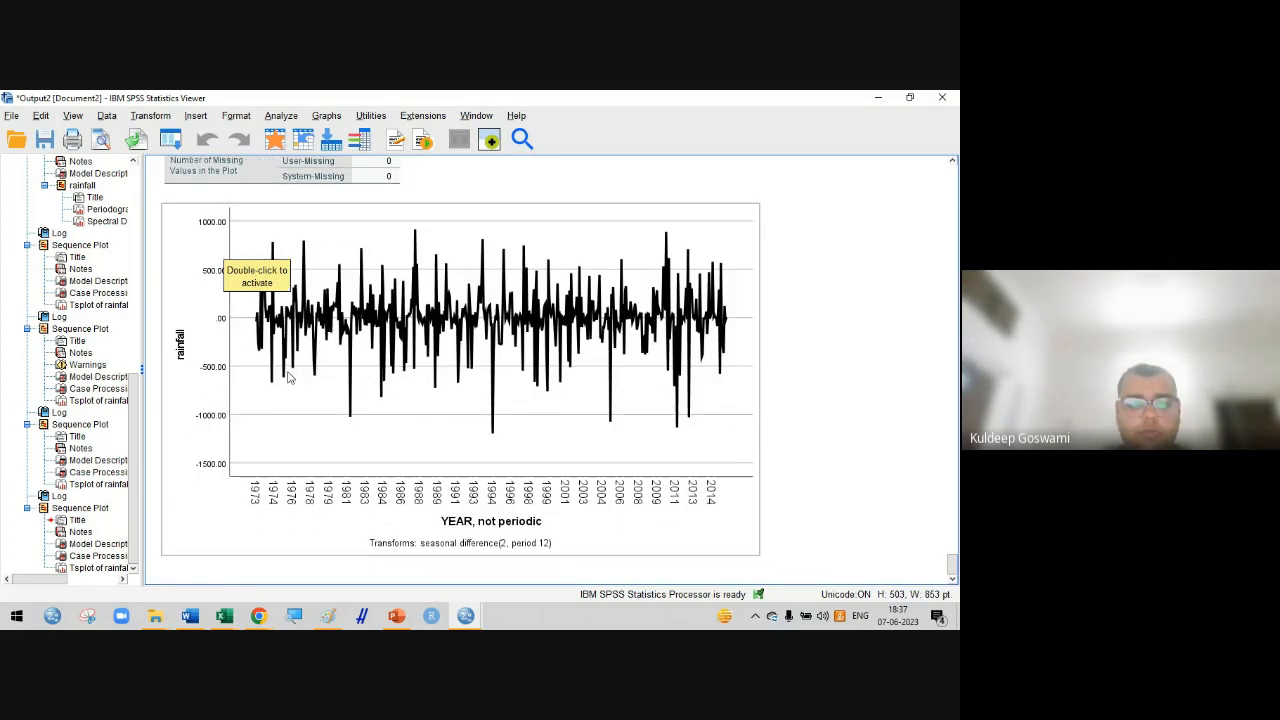
Add a difference of 1, set the seasonal difference to 1, and run the rainfall sequence chart
{"action": "left_click", "coordinate": [281, 116]}
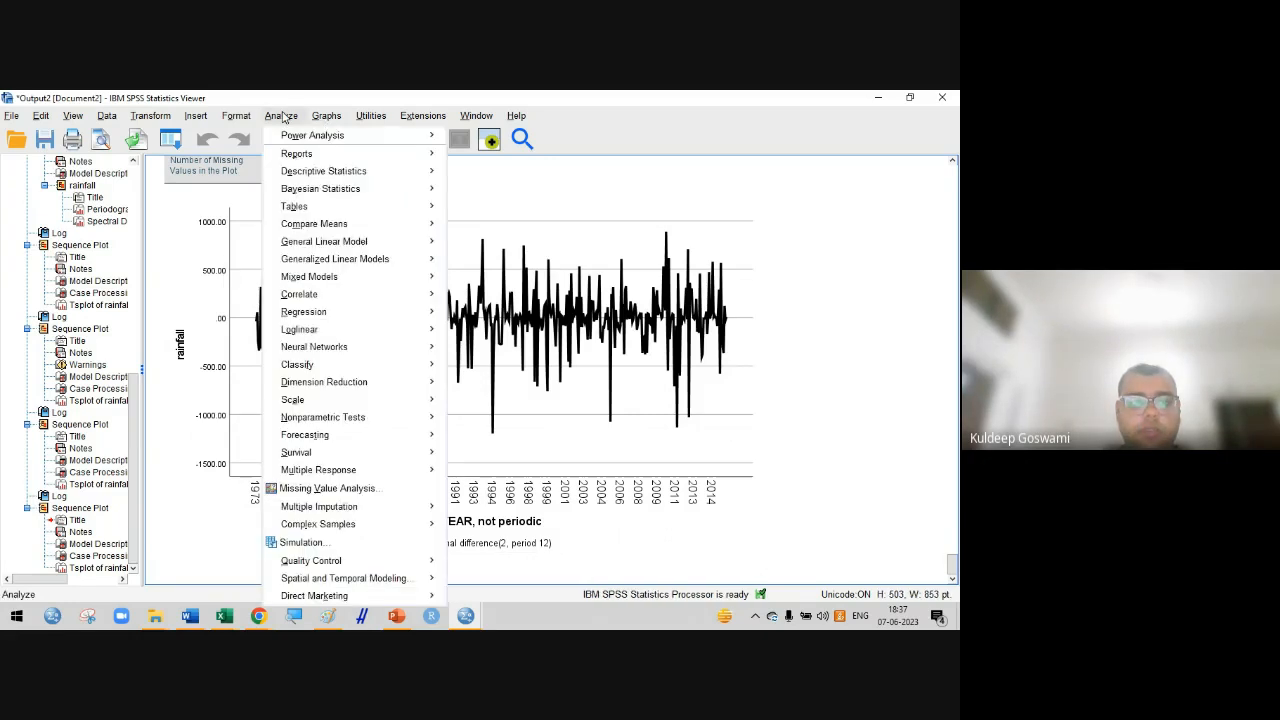
{"action": "mouse_move", "coordinate": [366, 435]}
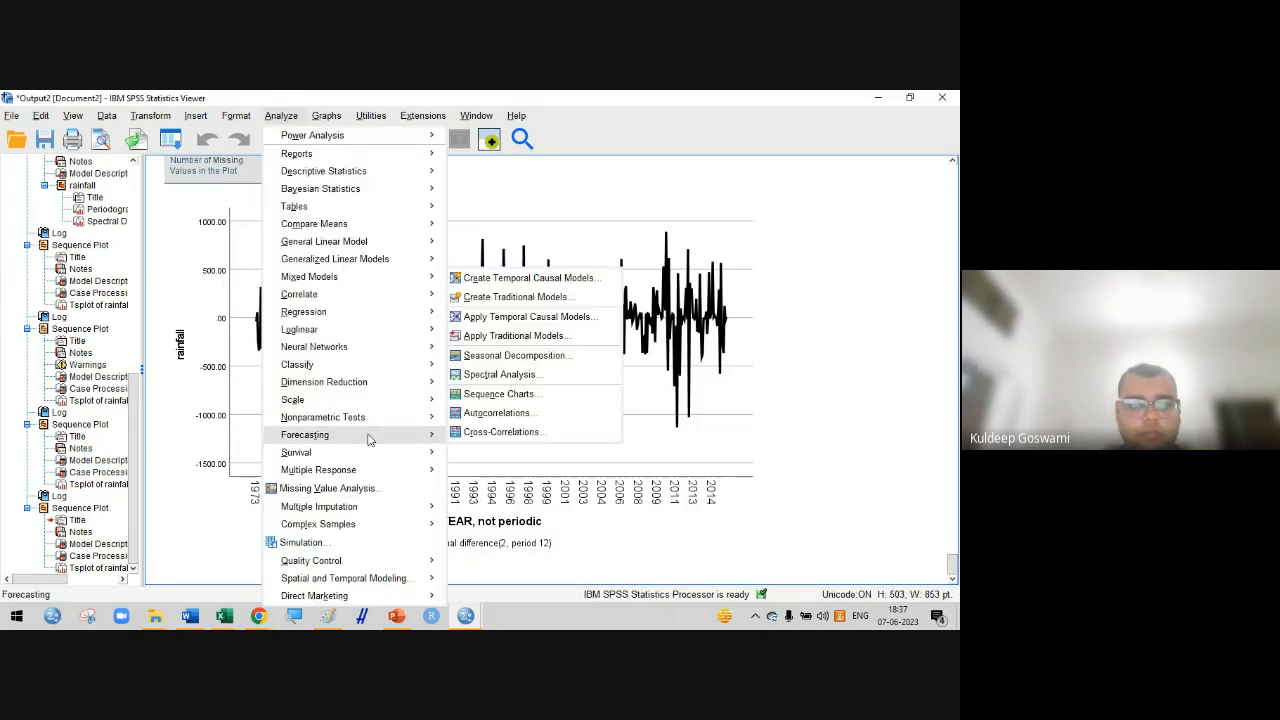
{"action": "left_click", "coordinate": [498, 393]}
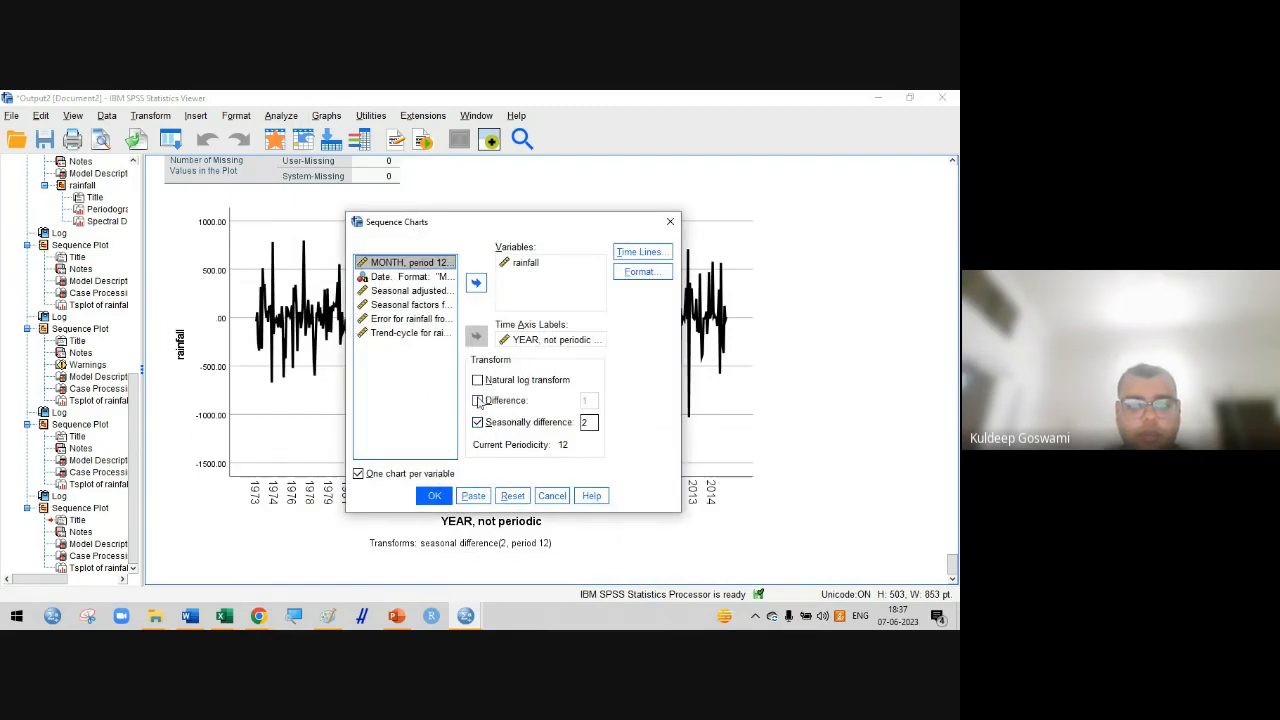
{"action": "left_click", "coordinate": [478, 401]}
{"action": "left_click", "coordinate": [592, 423]}
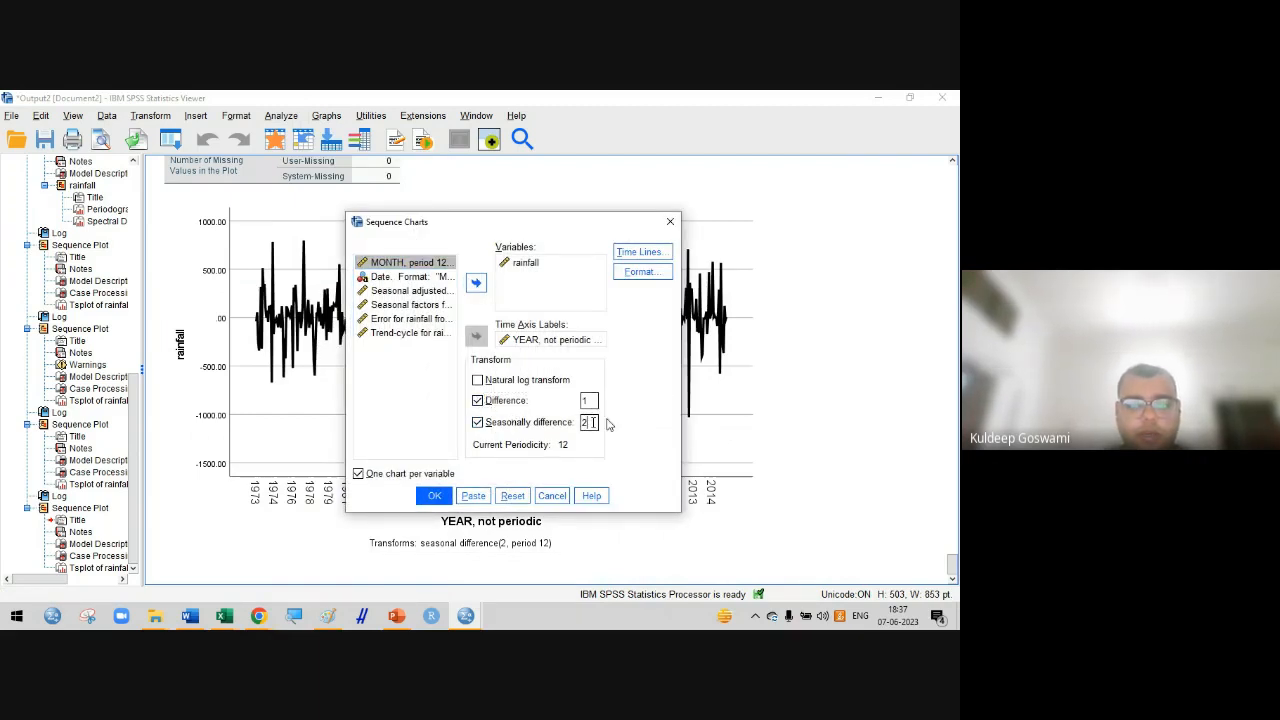
{"action": "key", "text": "BackSpace"}
{"action": "type", "text": "1"}
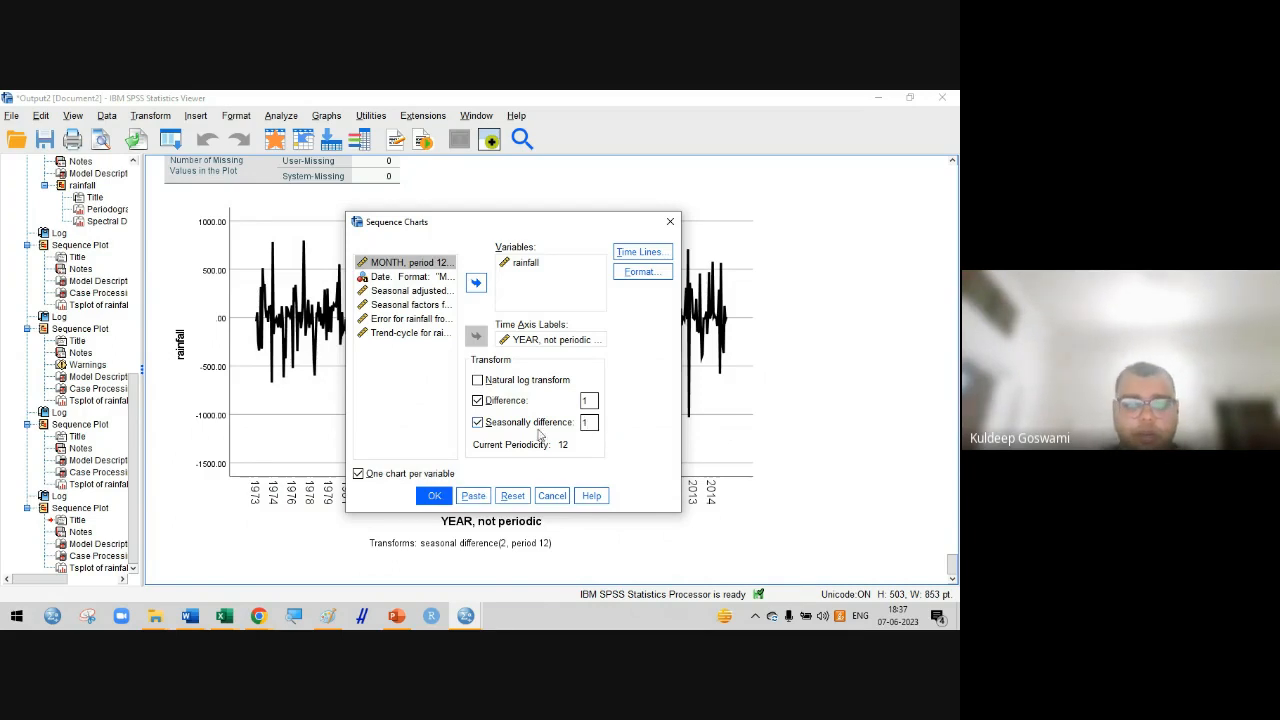
{"action": "left_click", "coordinate": [435, 496]}
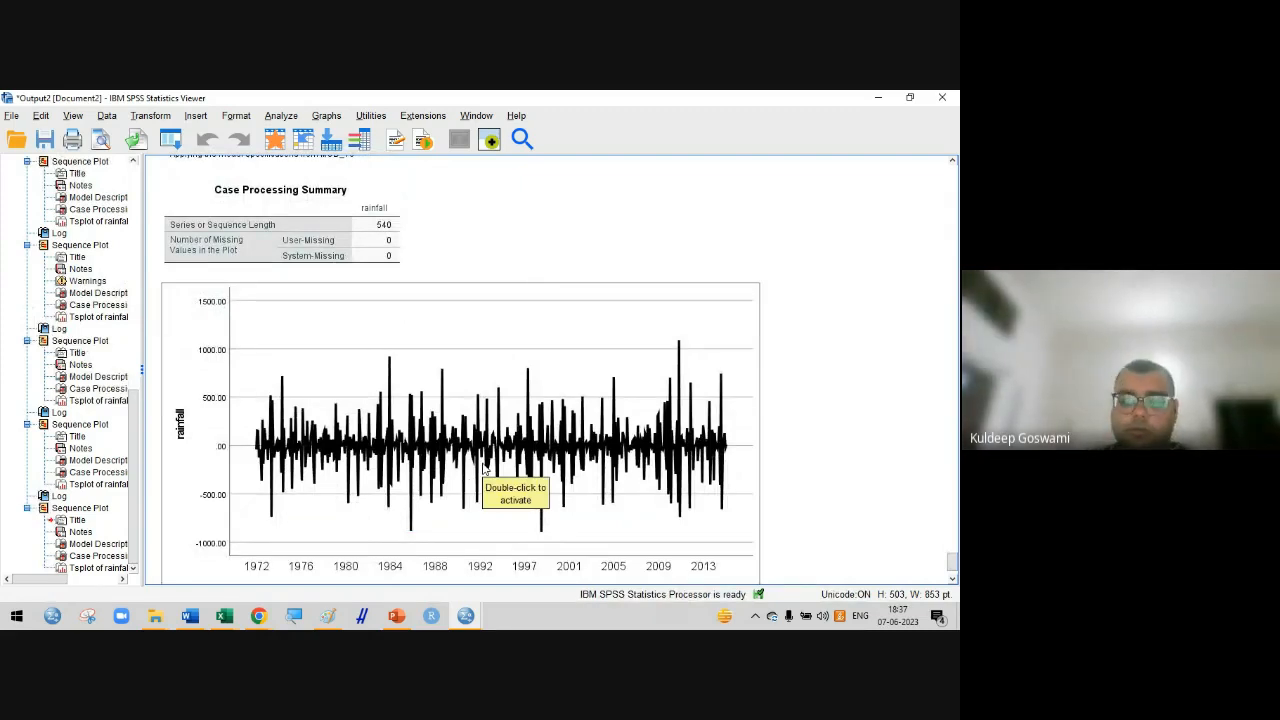
{"action": "left_click", "coordinate": [281, 115]}
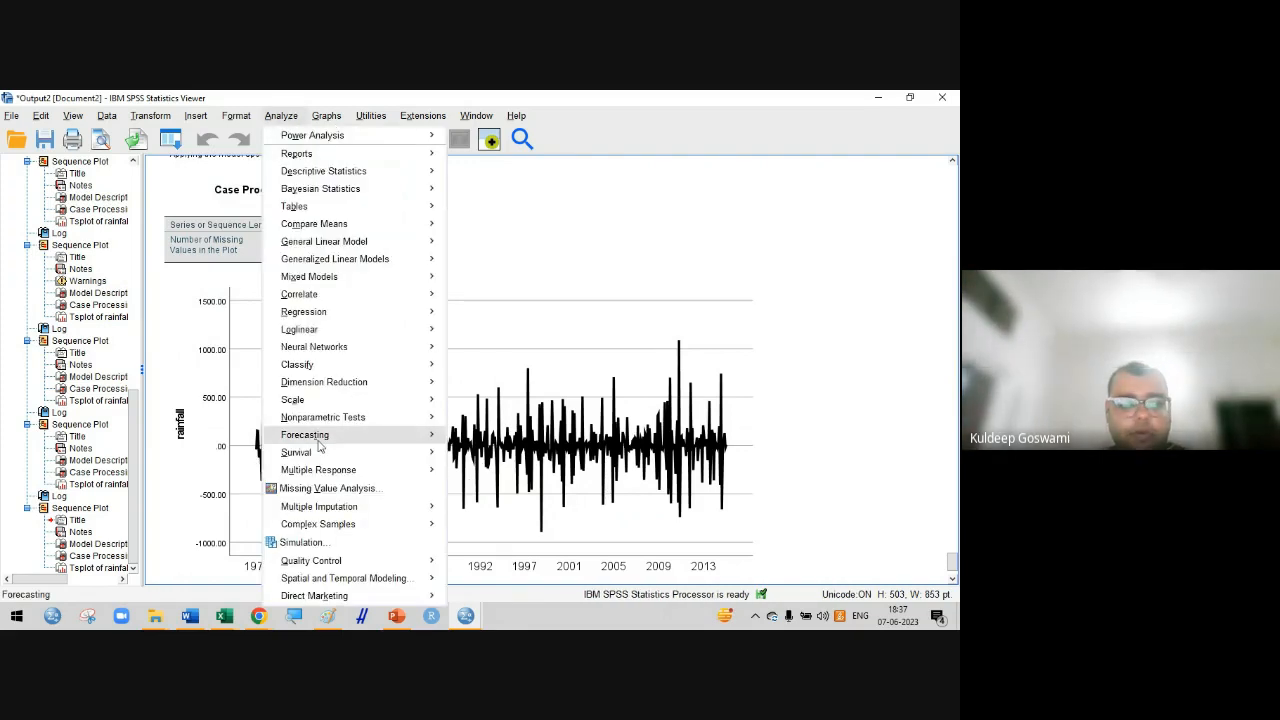
{"action": "left_click", "coordinate": [420, 434]}
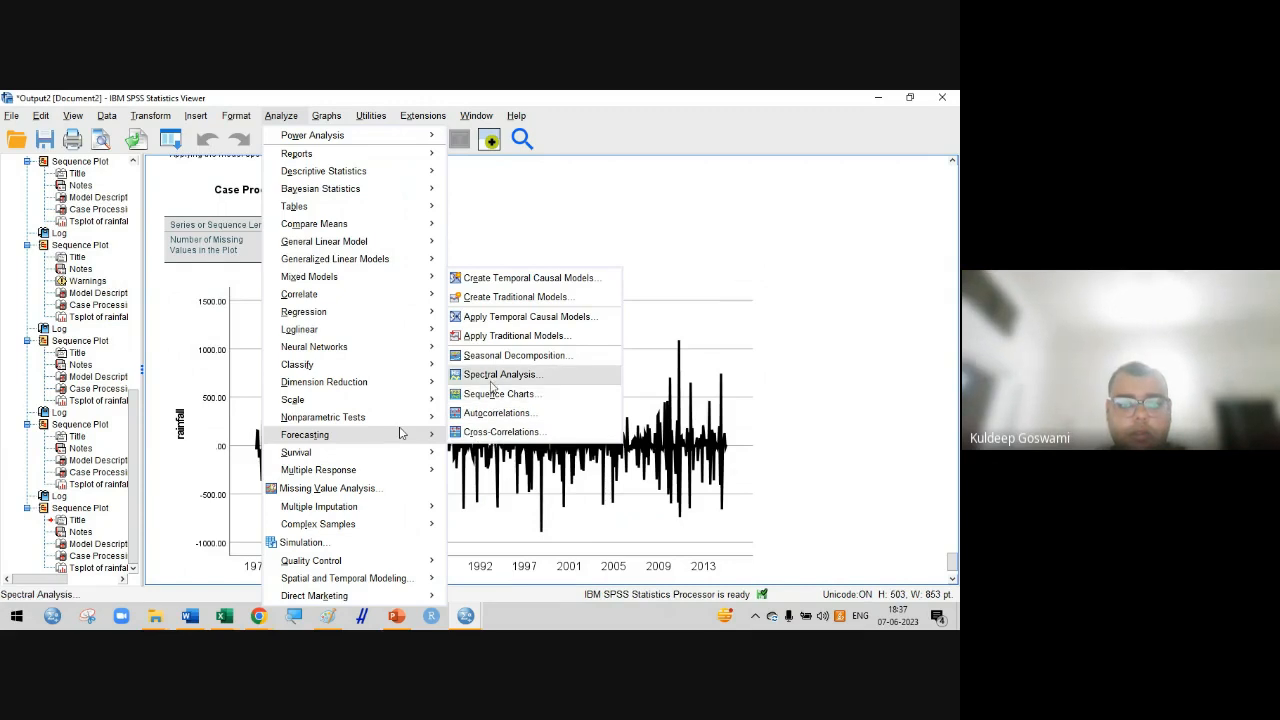
{"action": "left_click", "coordinate": [490, 380]}
{"action": "left_click", "coordinate": [632, 191]}
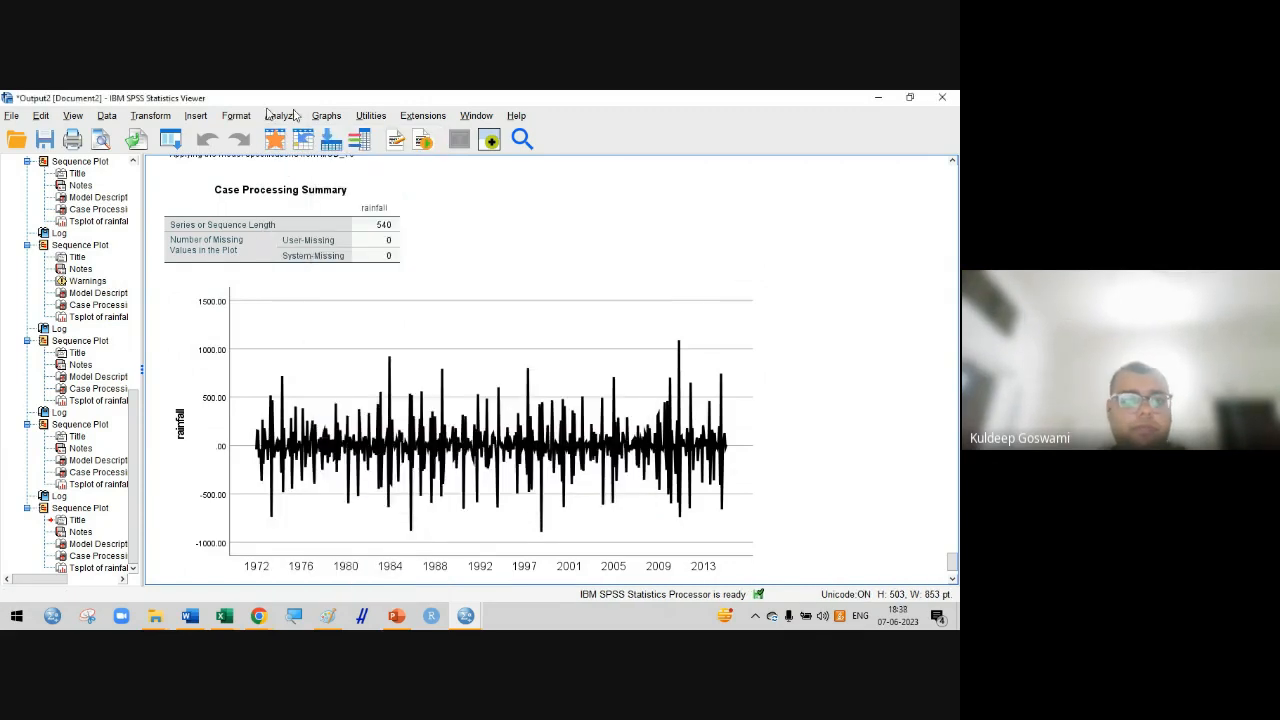
Review the Sequence Charts transform settings without running them, and compare the last two differenced rainfall plots
{"action": "left_click", "coordinate": [290, 116]}
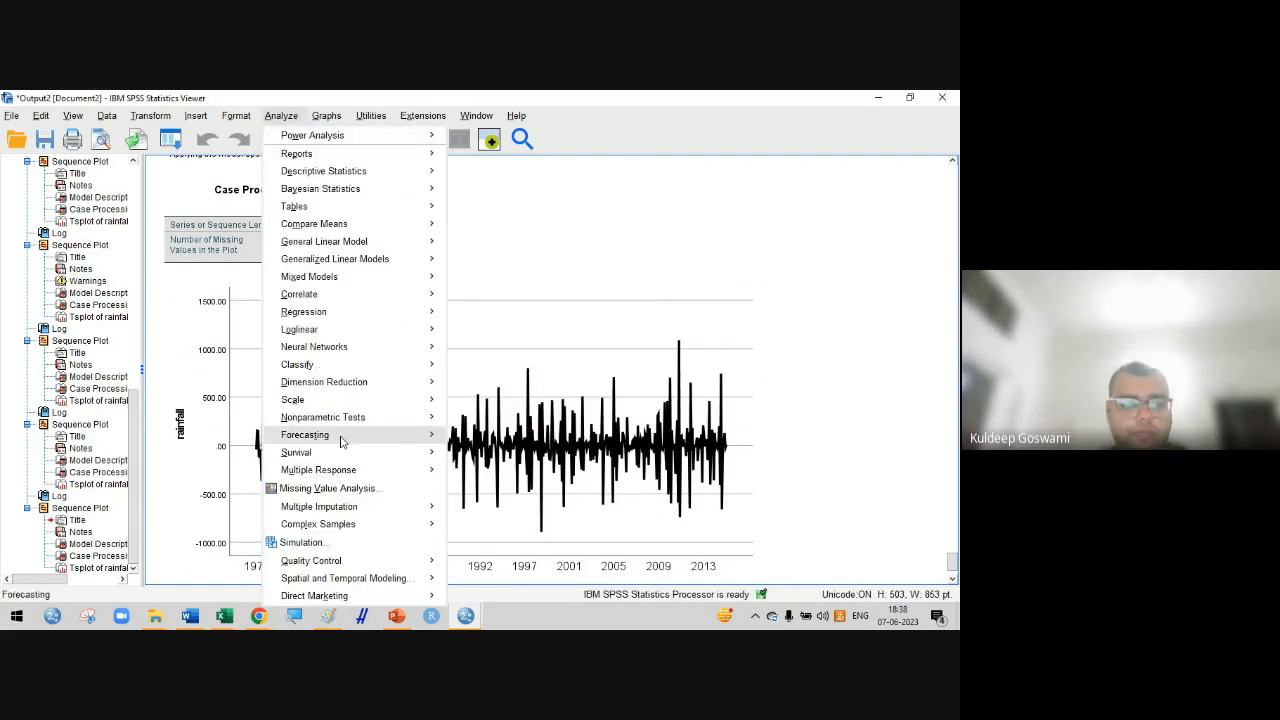
{"action": "mouse_move", "coordinate": [420, 434]}
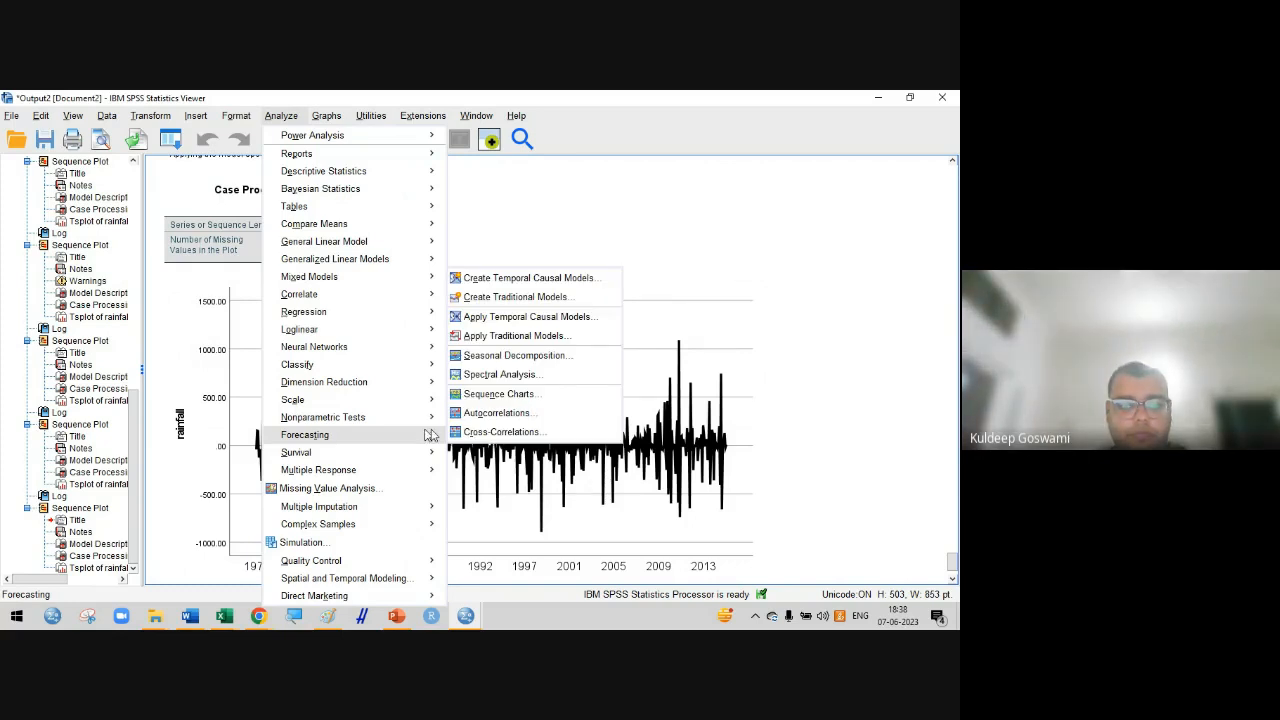
{"action": "left_click", "coordinate": [498, 394]}
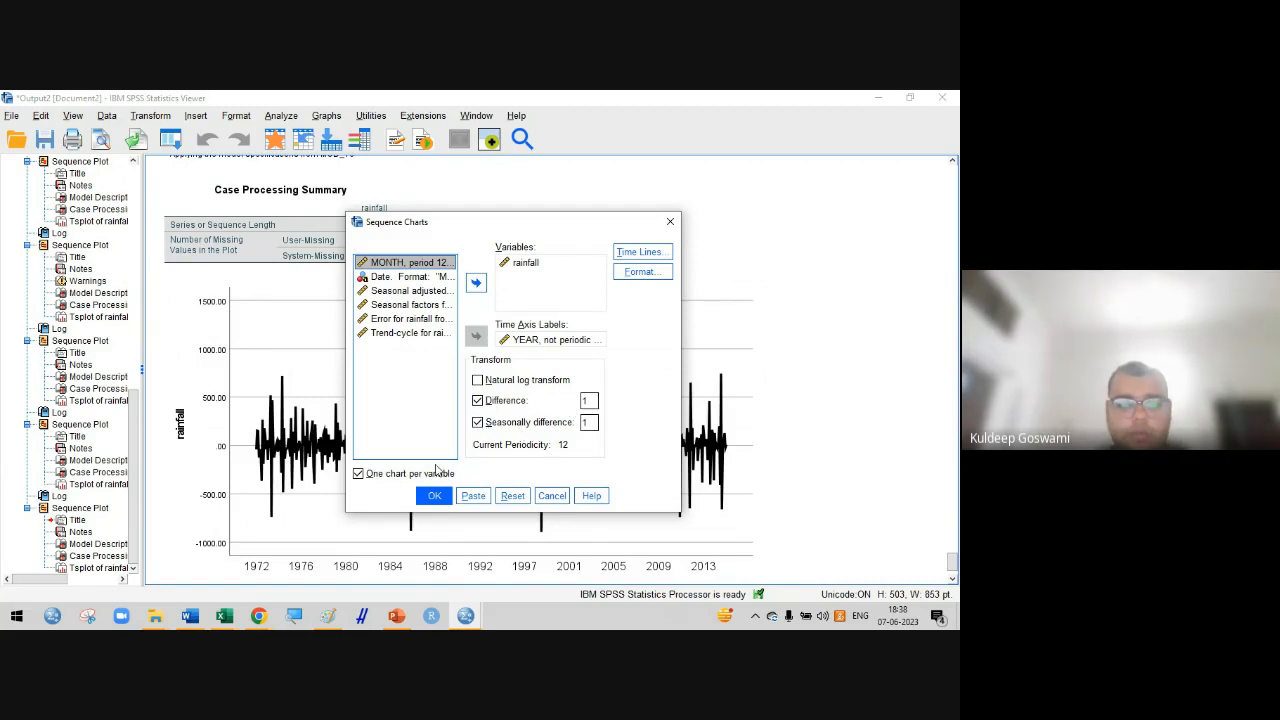
{"action": "left_click", "coordinate": [670, 221]}
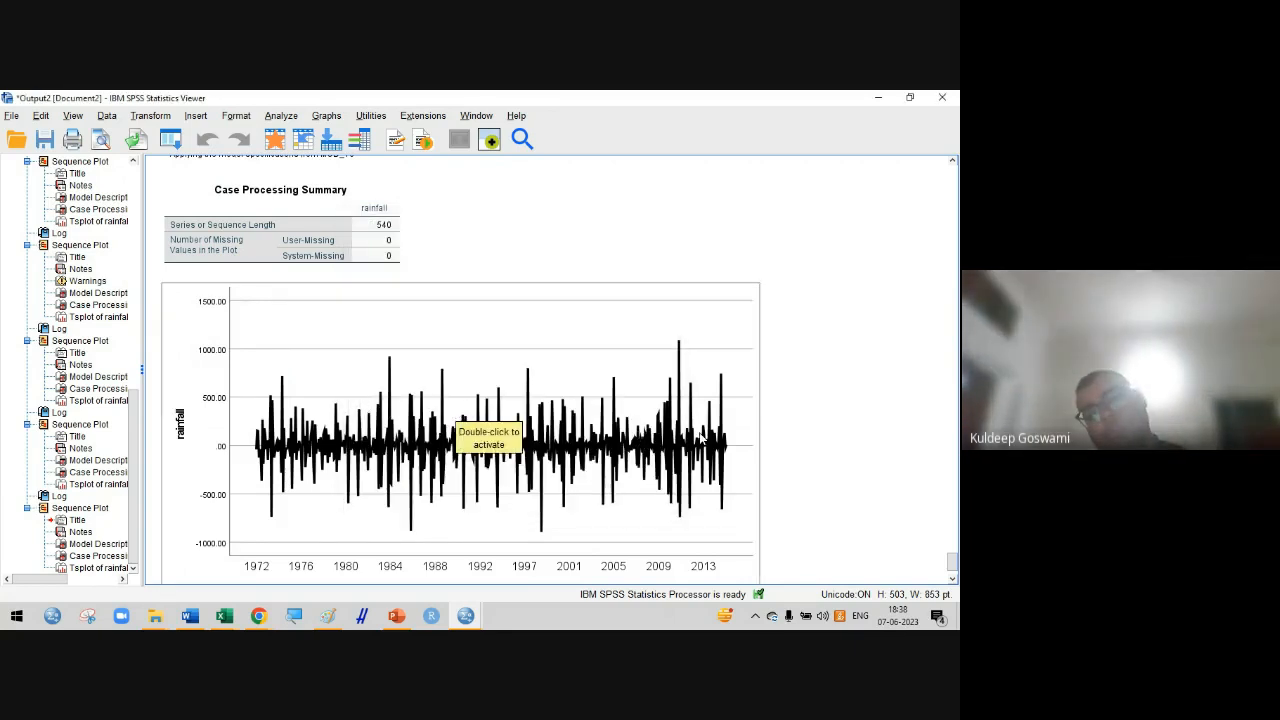
{"action": "scroll", "coordinate": [704, 438], "scroll_direction": "down", "scroll_amount": 1}
{"action": "scroll", "coordinate": [704, 438], "scroll_direction": "up", "scroll_amount": 1}
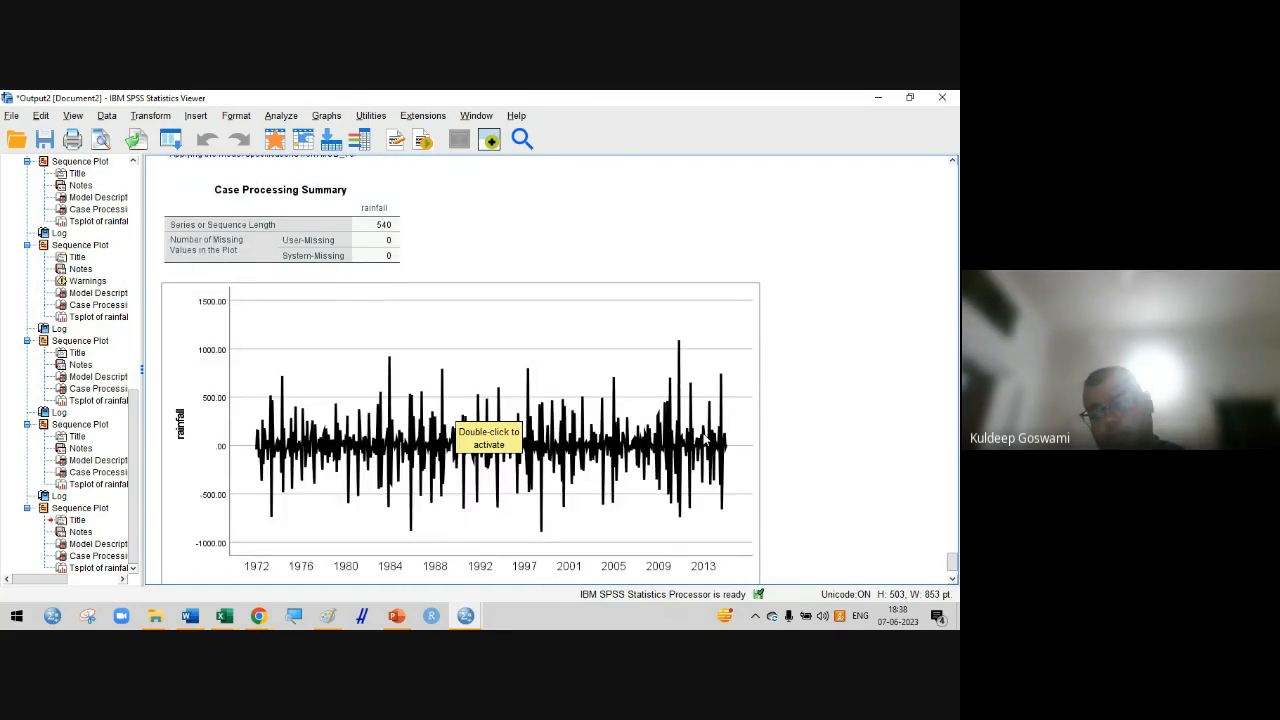
{"action": "scroll", "coordinate": [704, 436], "scroll_direction": "up", "scroll_amount": 10}
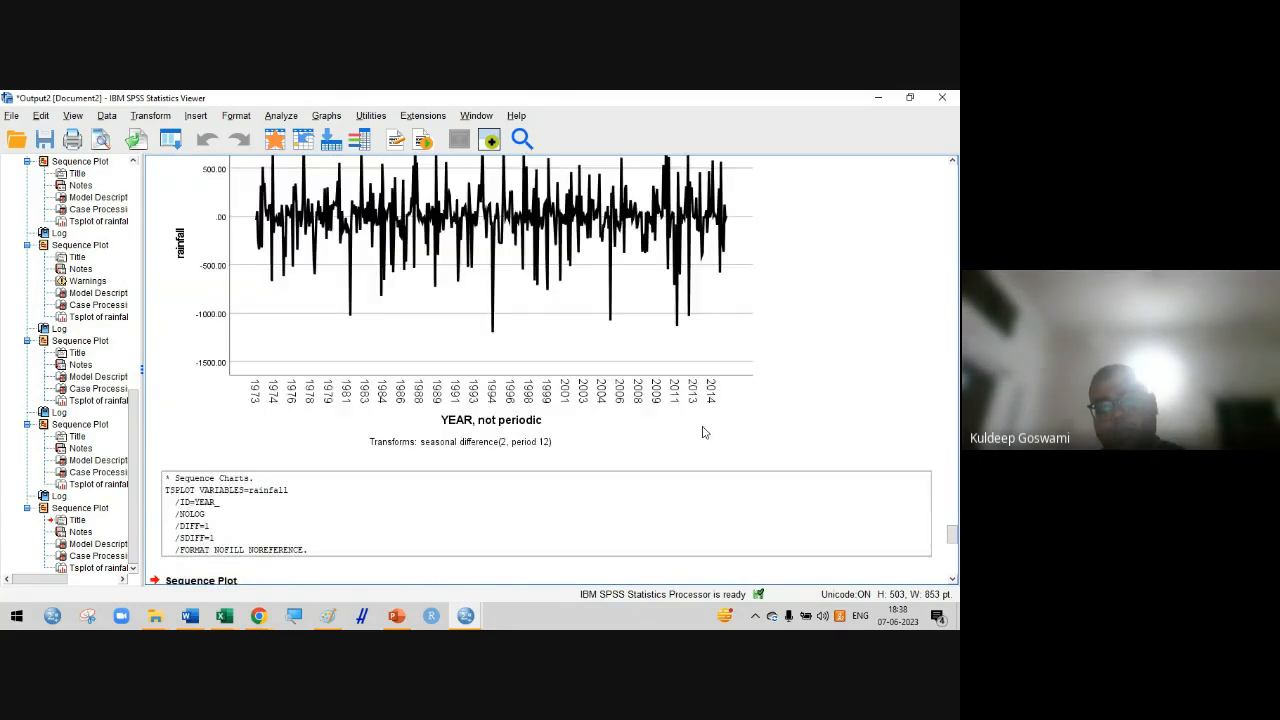
{"action": "scroll", "coordinate": [704, 432], "scroll_direction": "down", "scroll_amount": 10}
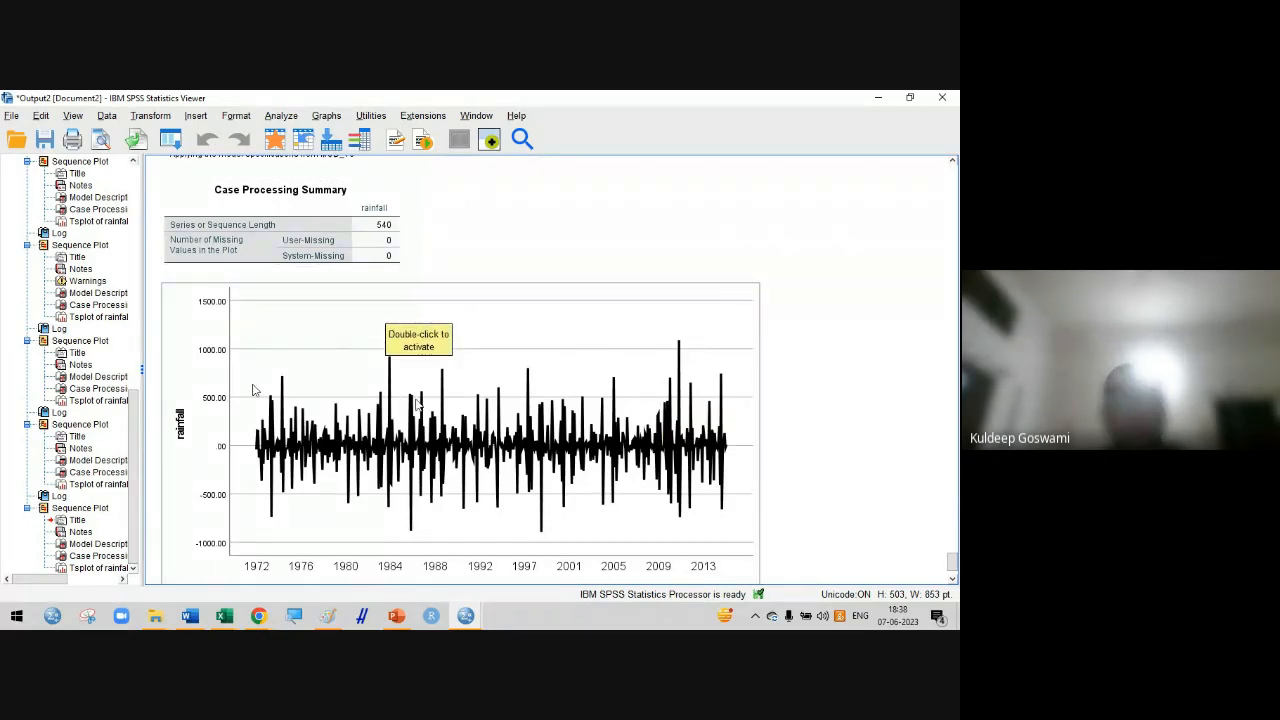
Run Autocorrelations with partial autocorrelations for rainfall, keeping the difference of 2 and seasonal difference of 1
{"action": "left_click", "coordinate": [281, 116]}
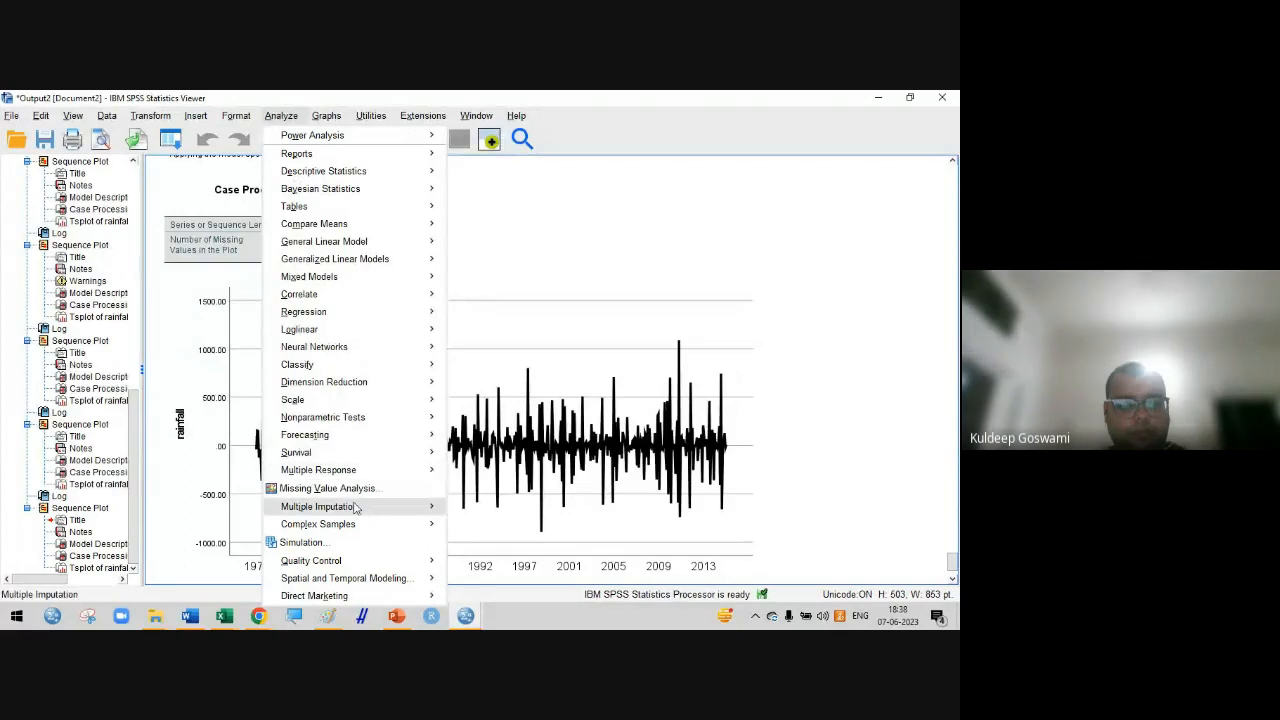
{"action": "mouse_move", "coordinate": [357, 444]}
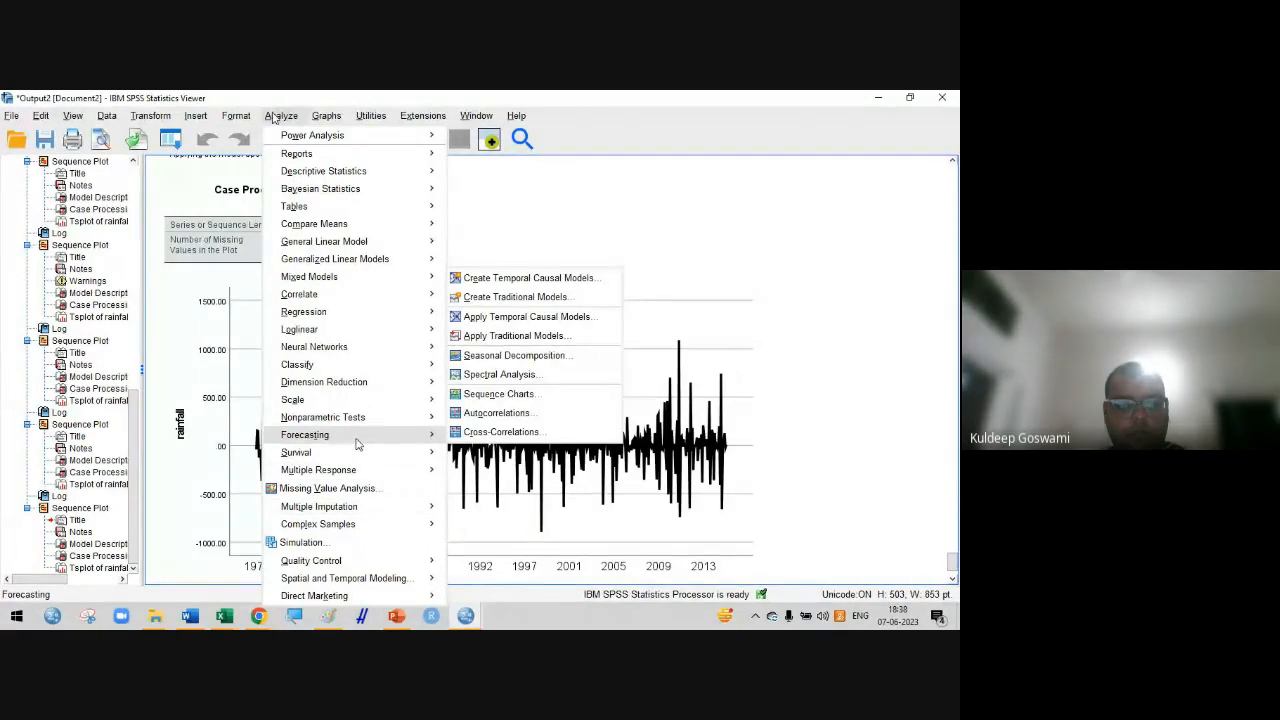
{"action": "left_click", "coordinate": [498, 414]}
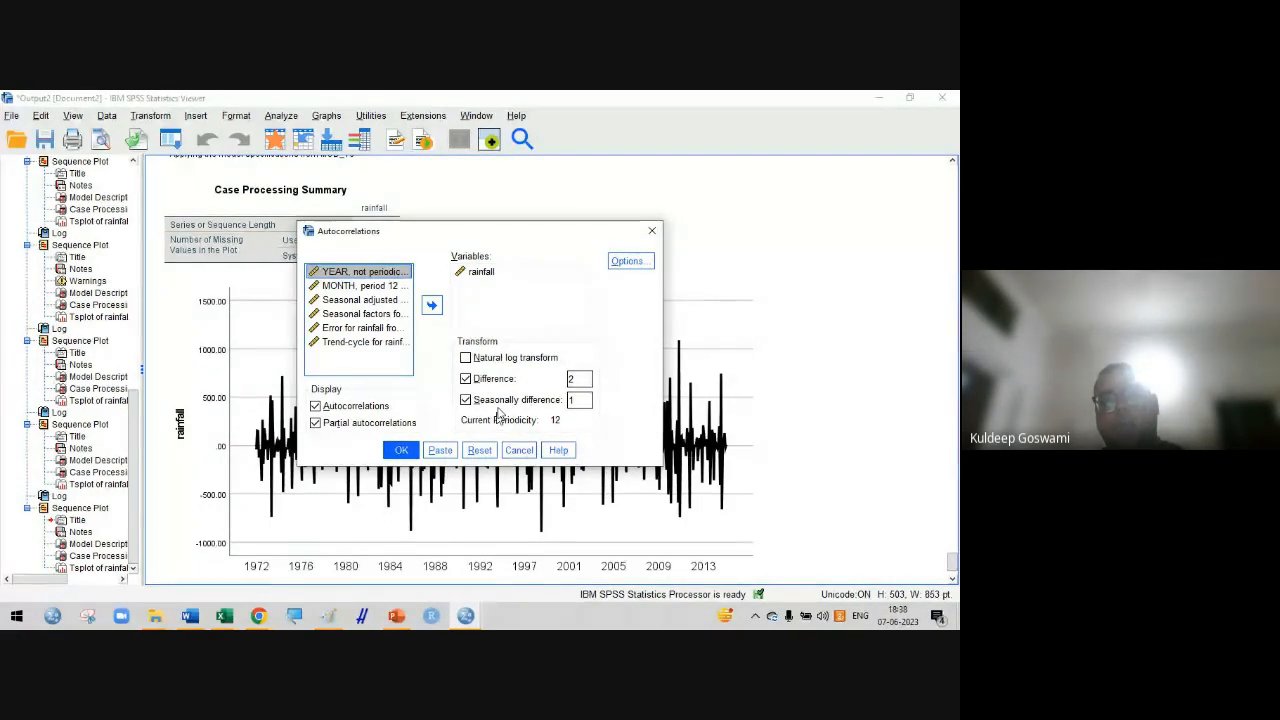
{"action": "left_click", "coordinate": [413, 452]}
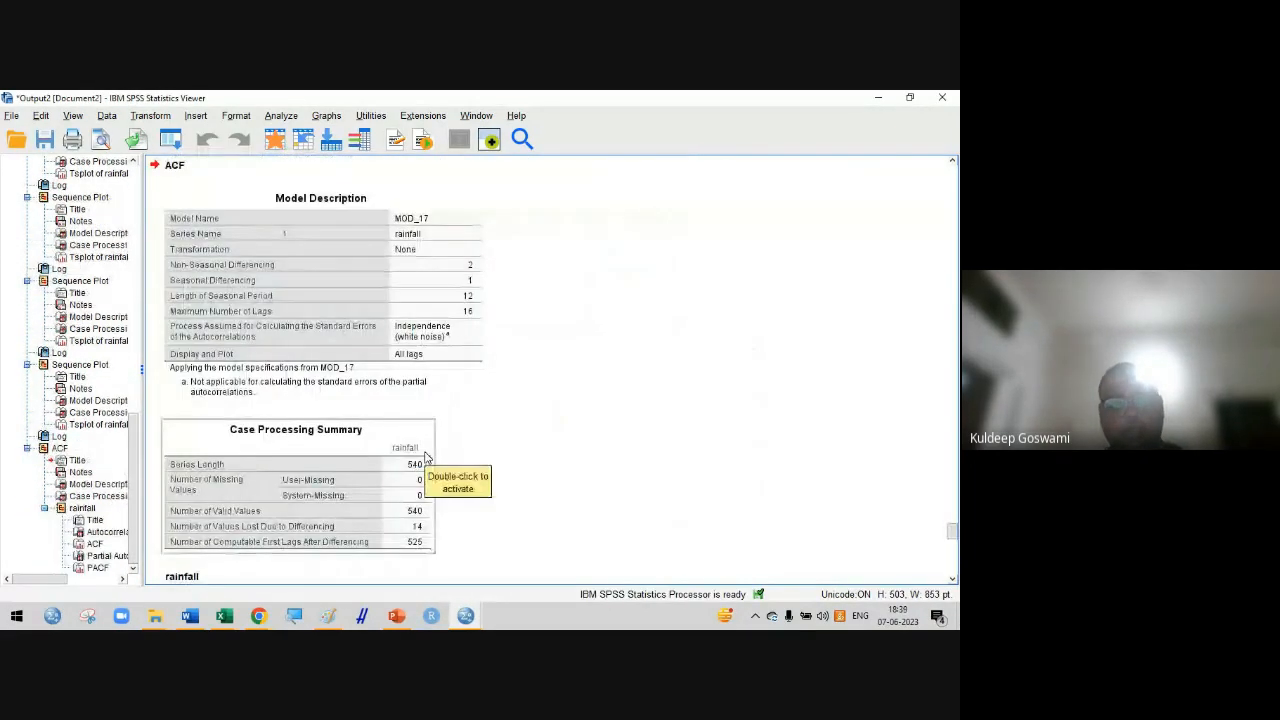
Examine the rainfall autocorrelation table and its ACF chart across the lags
{"action": "scroll", "coordinate": [425, 457], "scroll_direction": "down", "scroll_amount": 10}
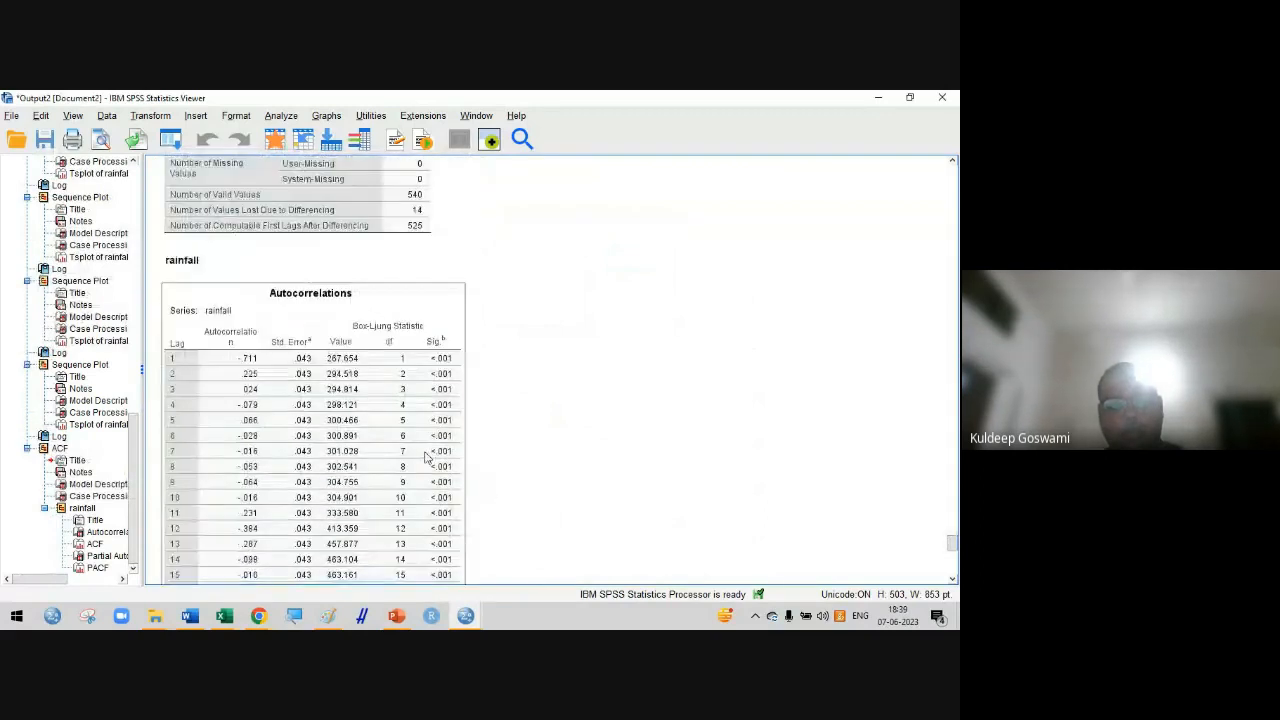
{"action": "scroll", "coordinate": [425, 457], "scroll_direction": "up", "scroll_amount": 1}
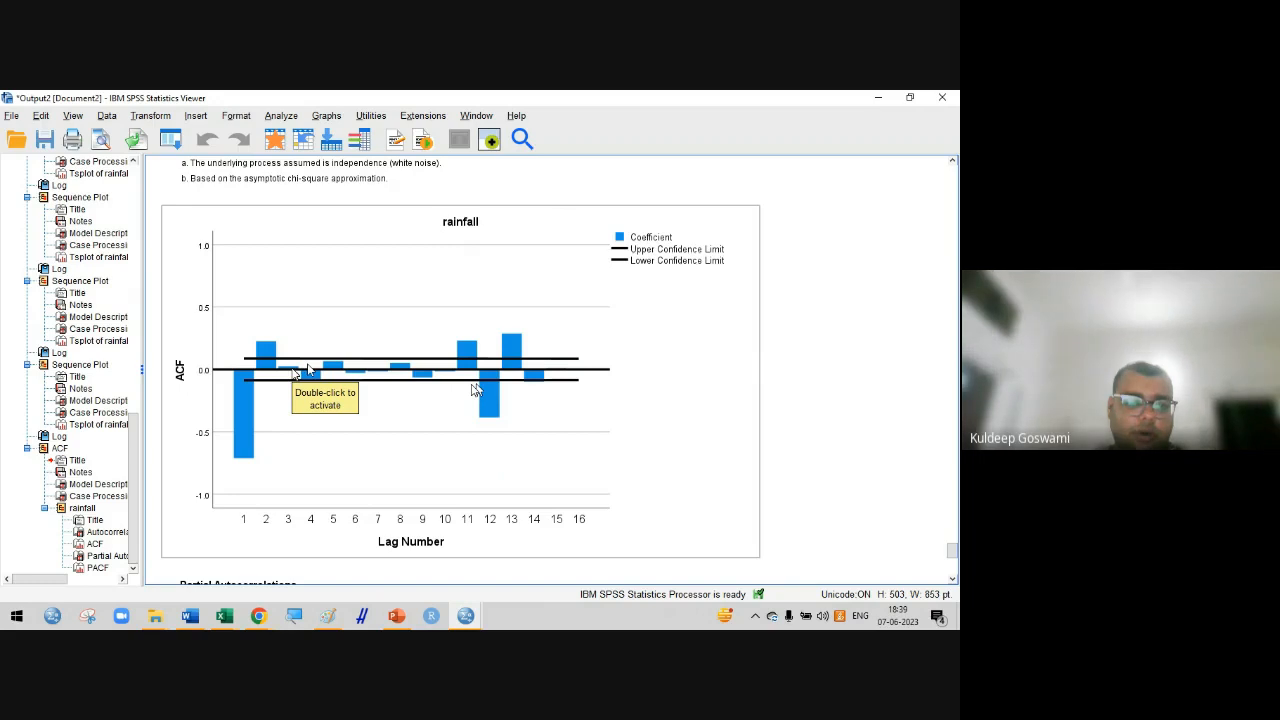
{"action": "left_click", "coordinate": [265, 357]}
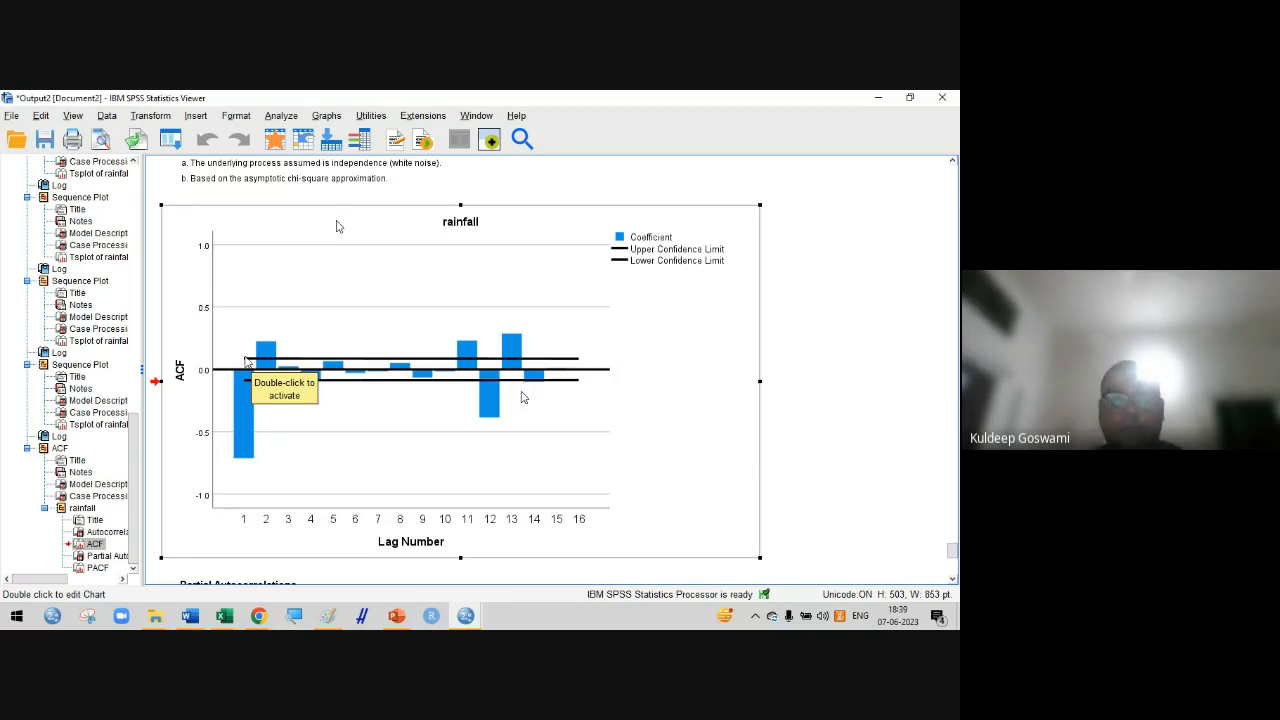
{"action": "left_click", "coordinate": [290, 118]}
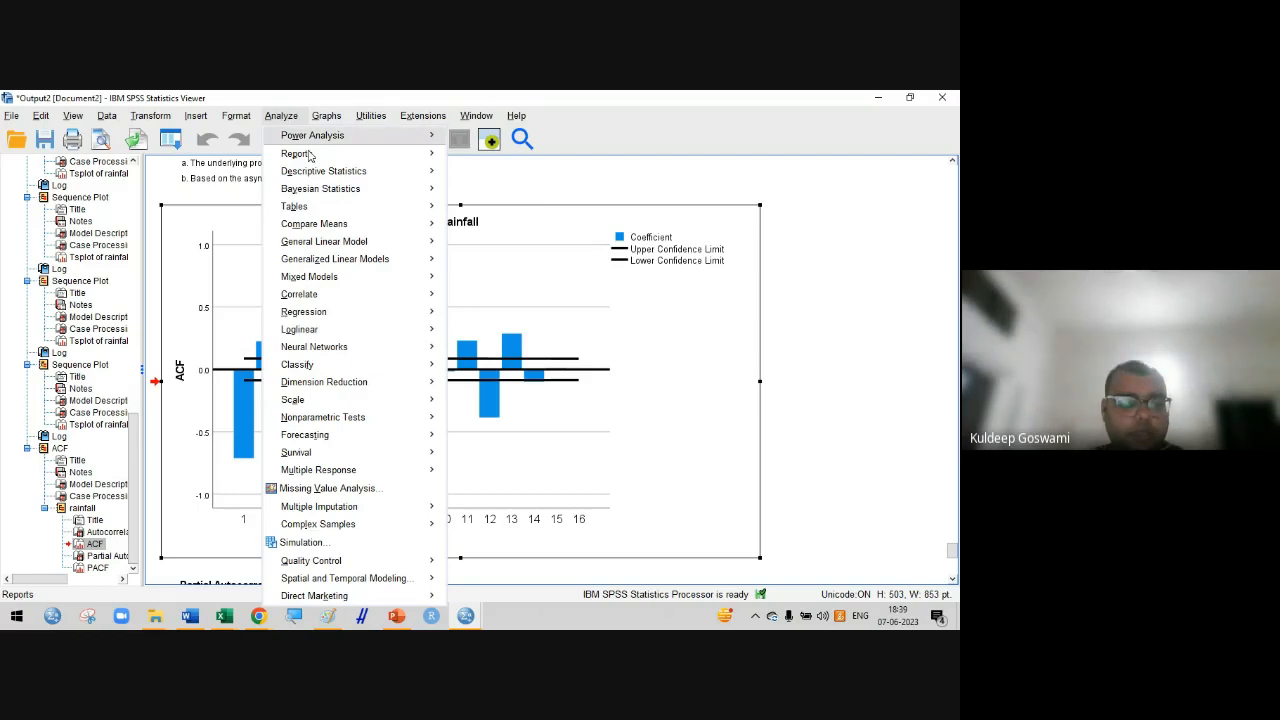
{"action": "mouse_move", "coordinate": [366, 445]}
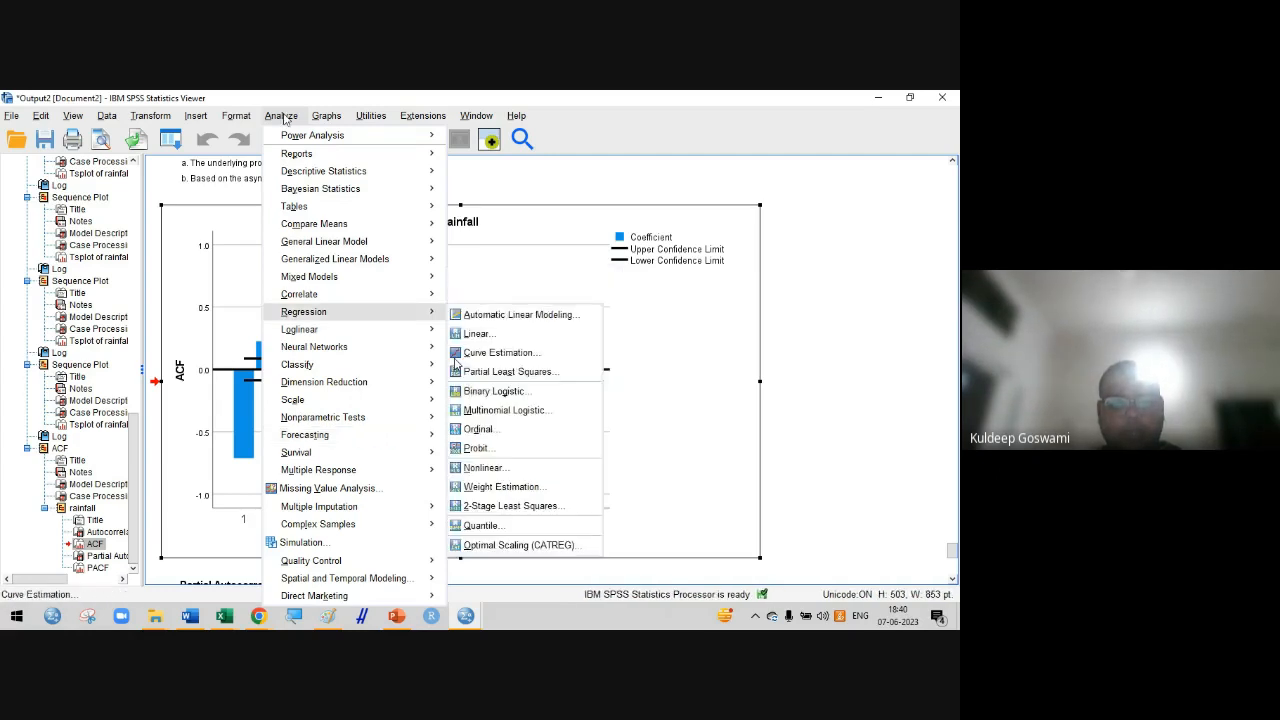
{"action": "mouse_move", "coordinate": [357, 401]}
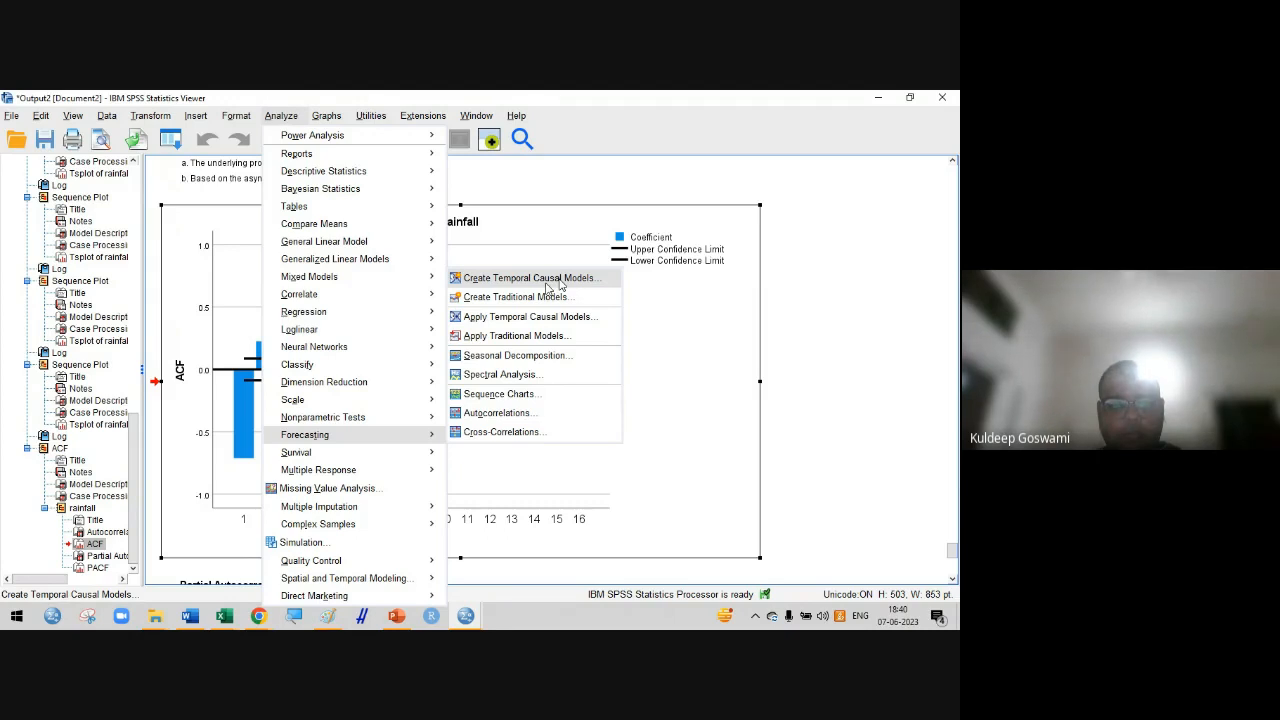
Switch to the Google Meet call in Chrome to read the in-call messages and return to the SPSS output
{"action": "left_click", "coordinate": [258, 616]}
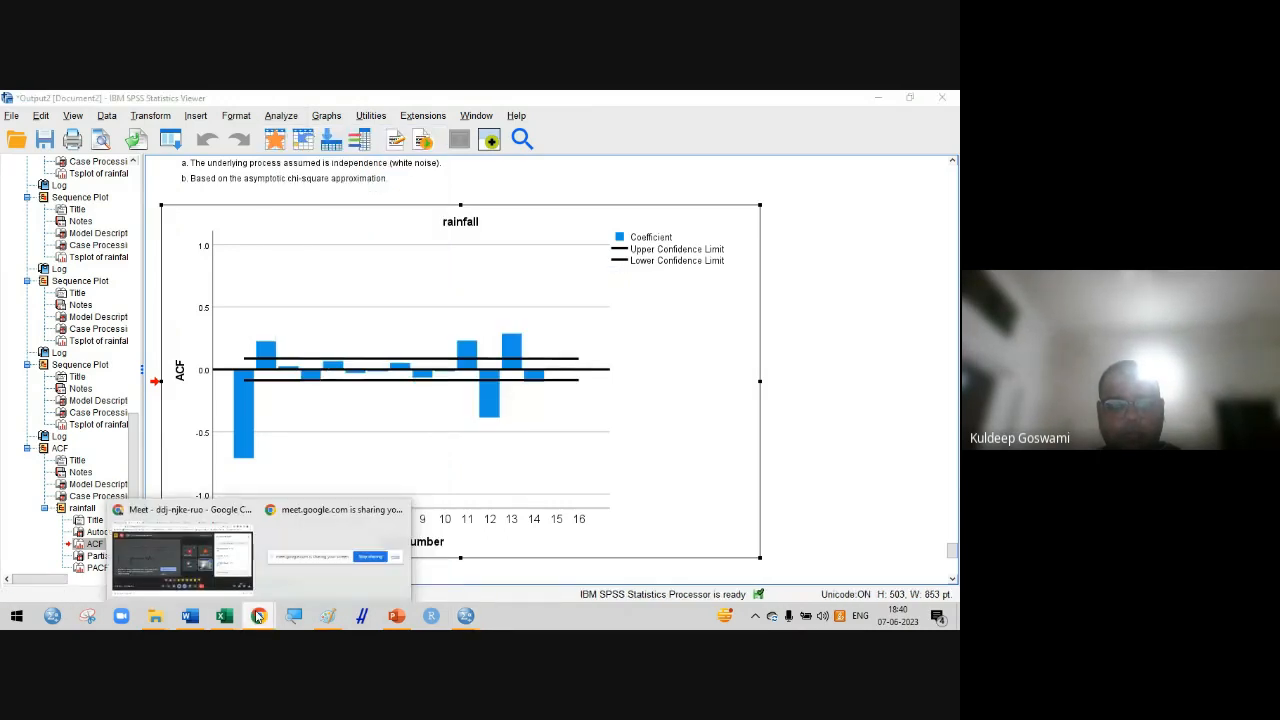
{"action": "left_click", "coordinate": [201, 545]}
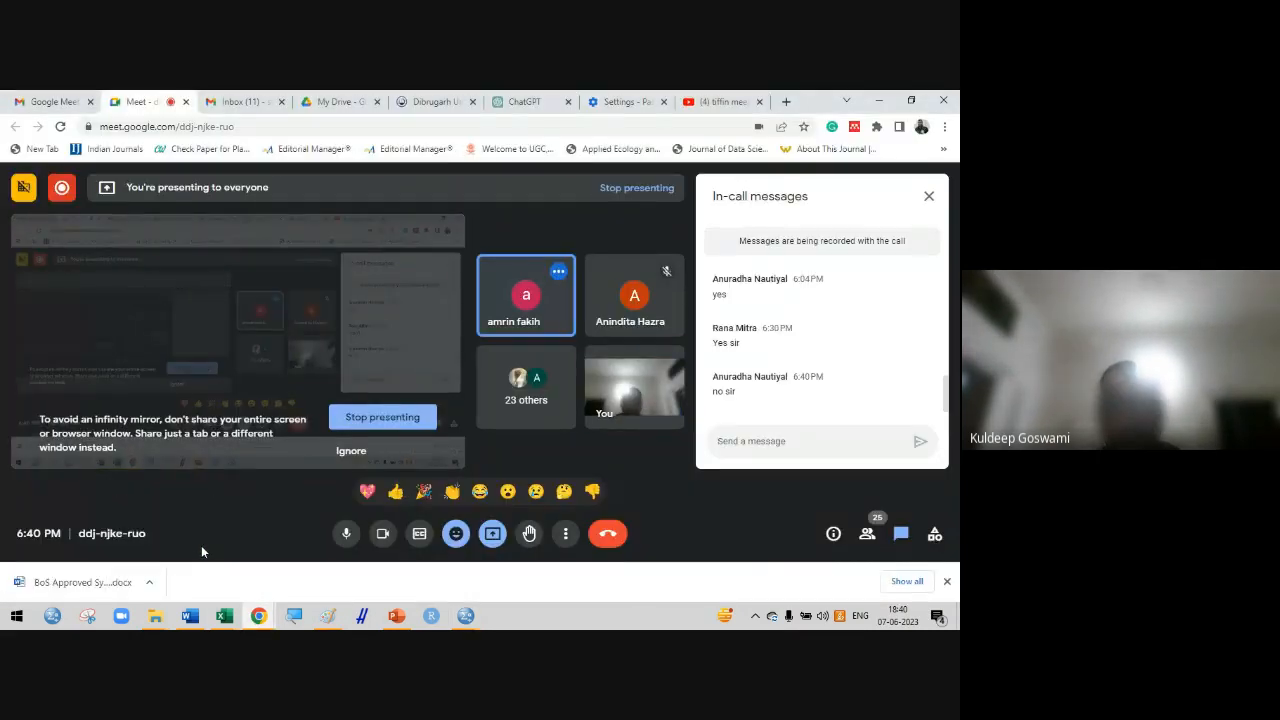
{"action": "left_click", "coordinate": [465, 616]}
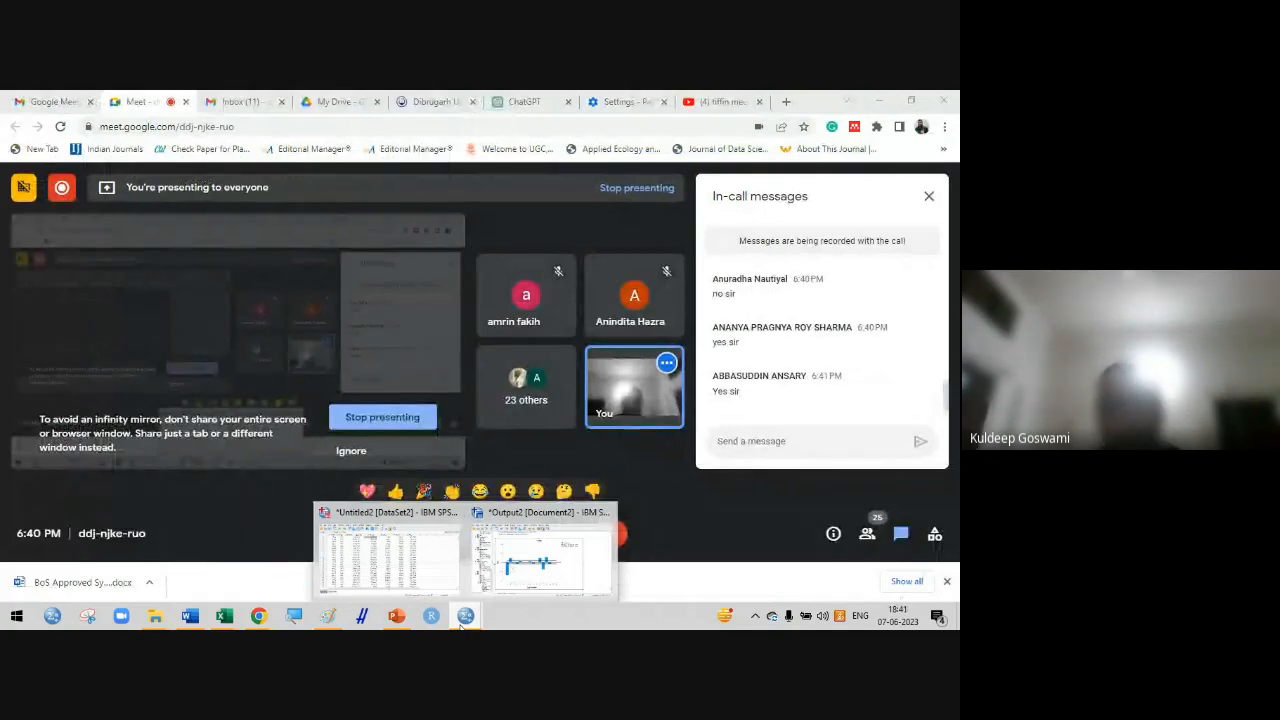
{"action": "mouse_move", "coordinate": [505, 583]}
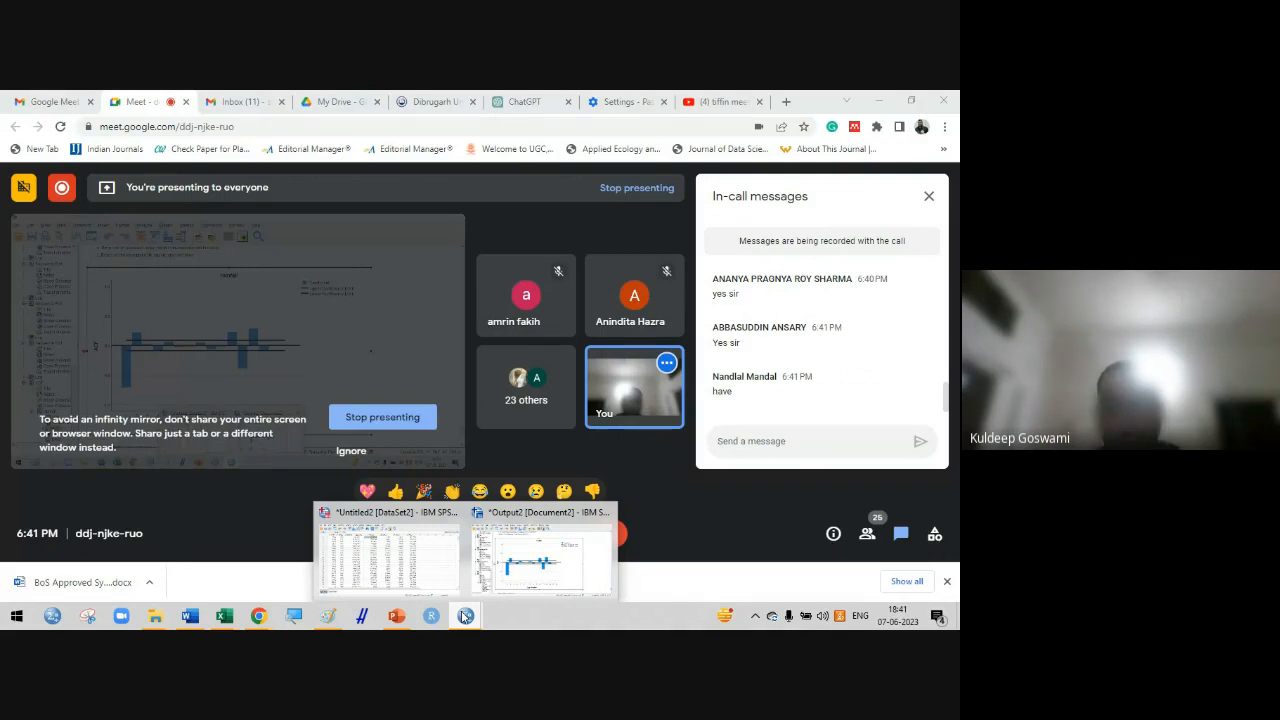
{"action": "left_click", "coordinate": [540, 555]}
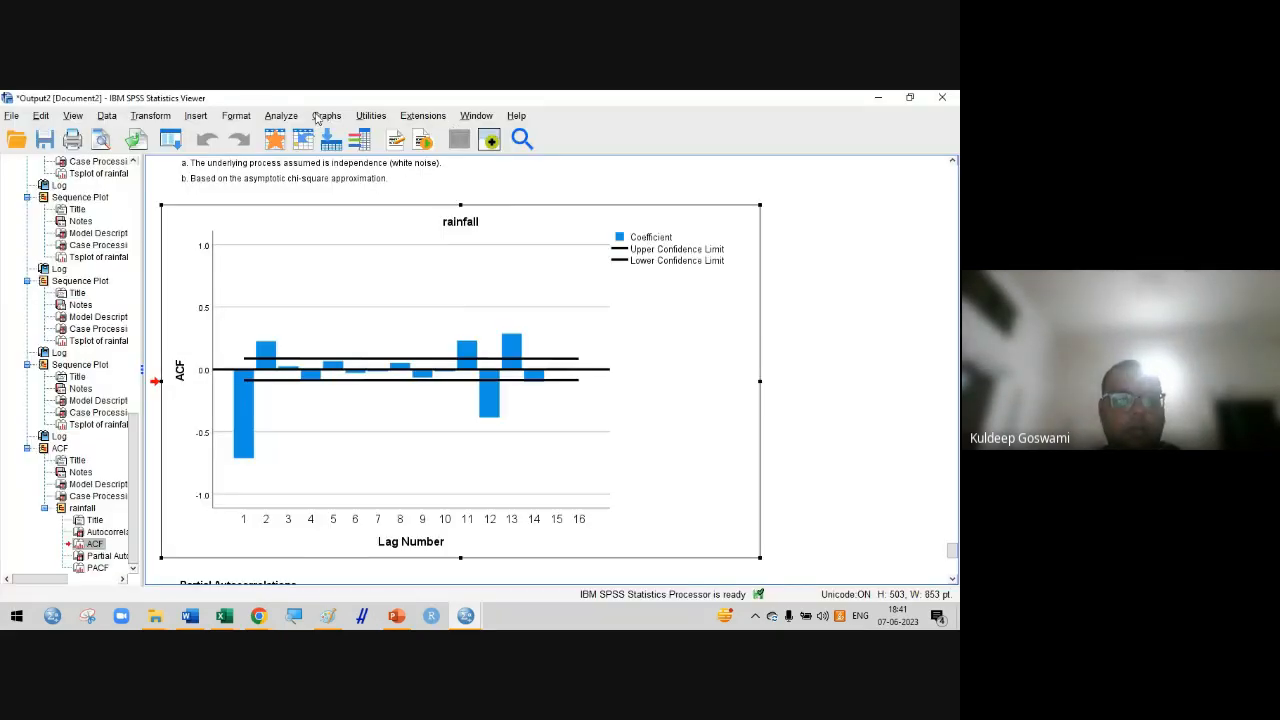
Open Temporal Causal Modeling and review its data specifications for time interval, aggregation and distribution, missing value handling and general settings
{"action": "left_click", "coordinate": [281, 116]}
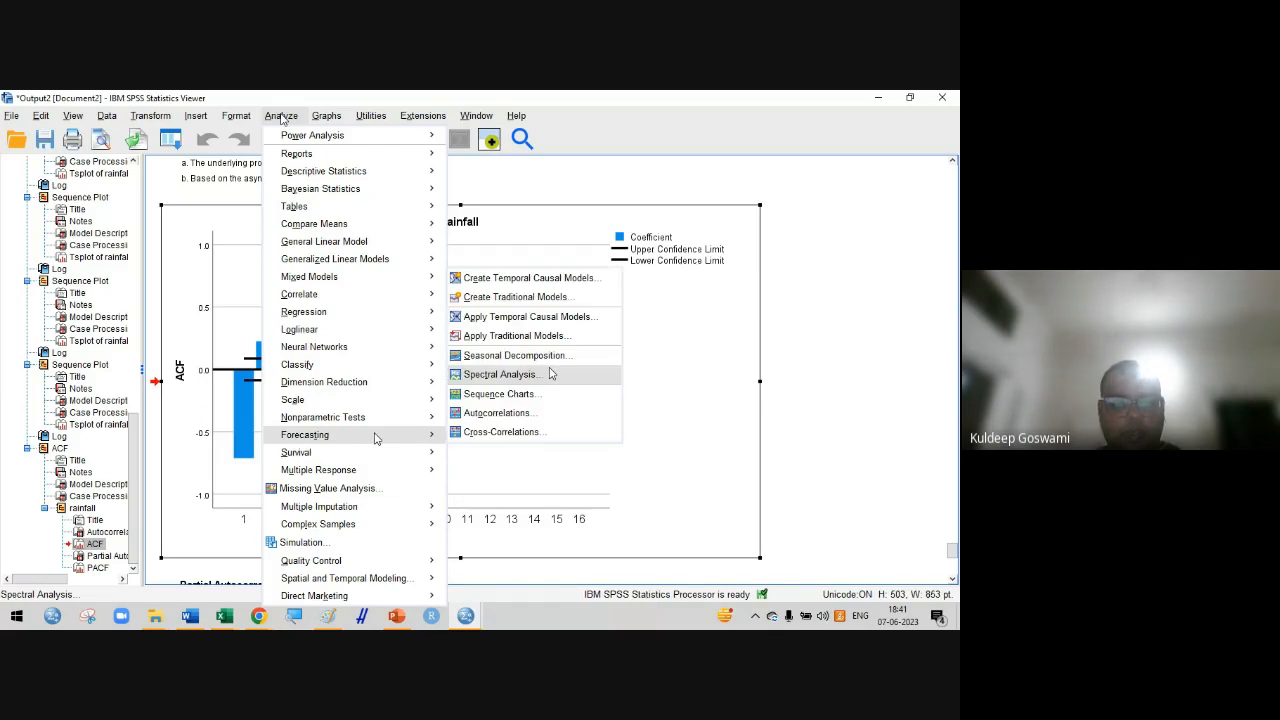
{"action": "left_click", "coordinate": [547, 277]}
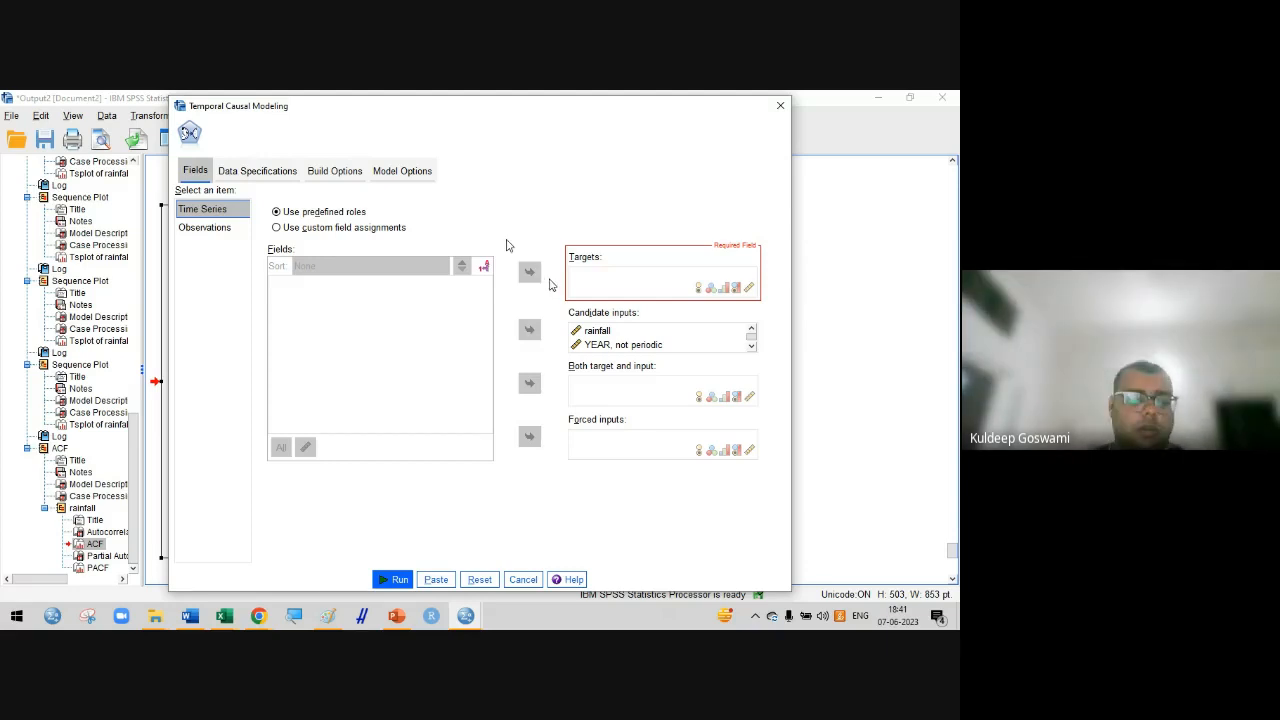
{"action": "left_click", "coordinate": [250, 171]}
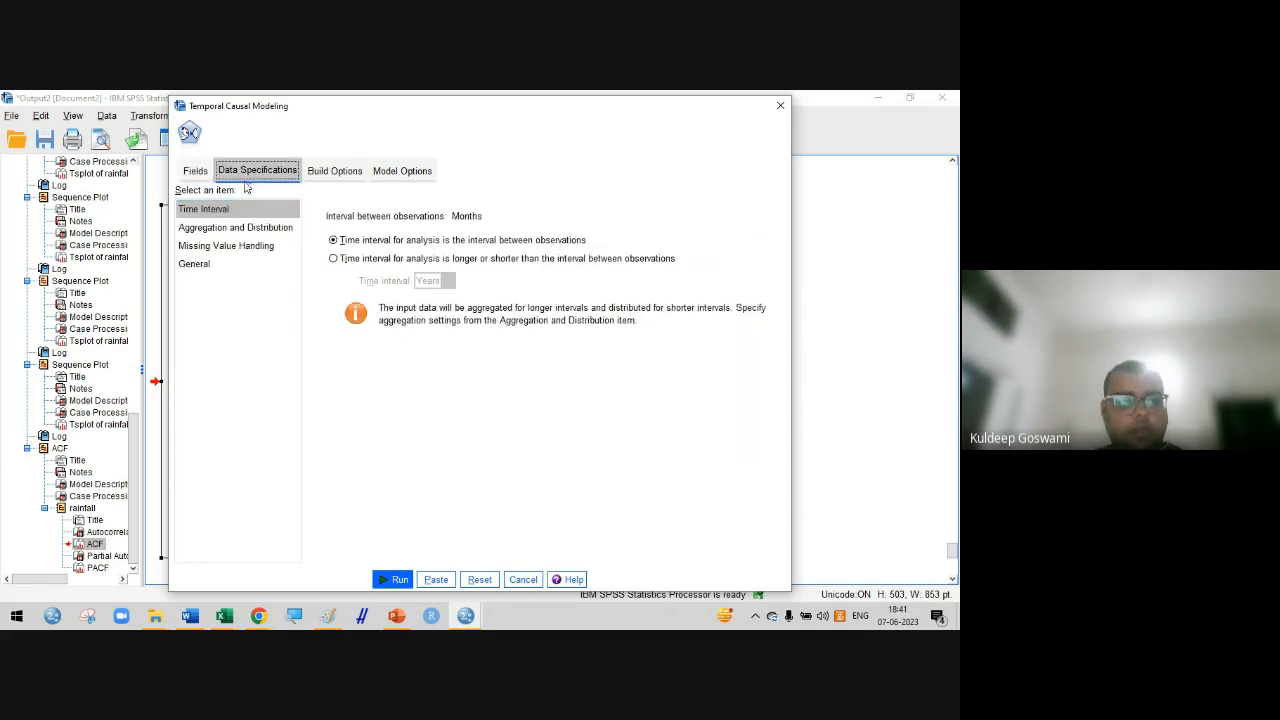
{"action": "left_click", "coordinate": [224, 211]}
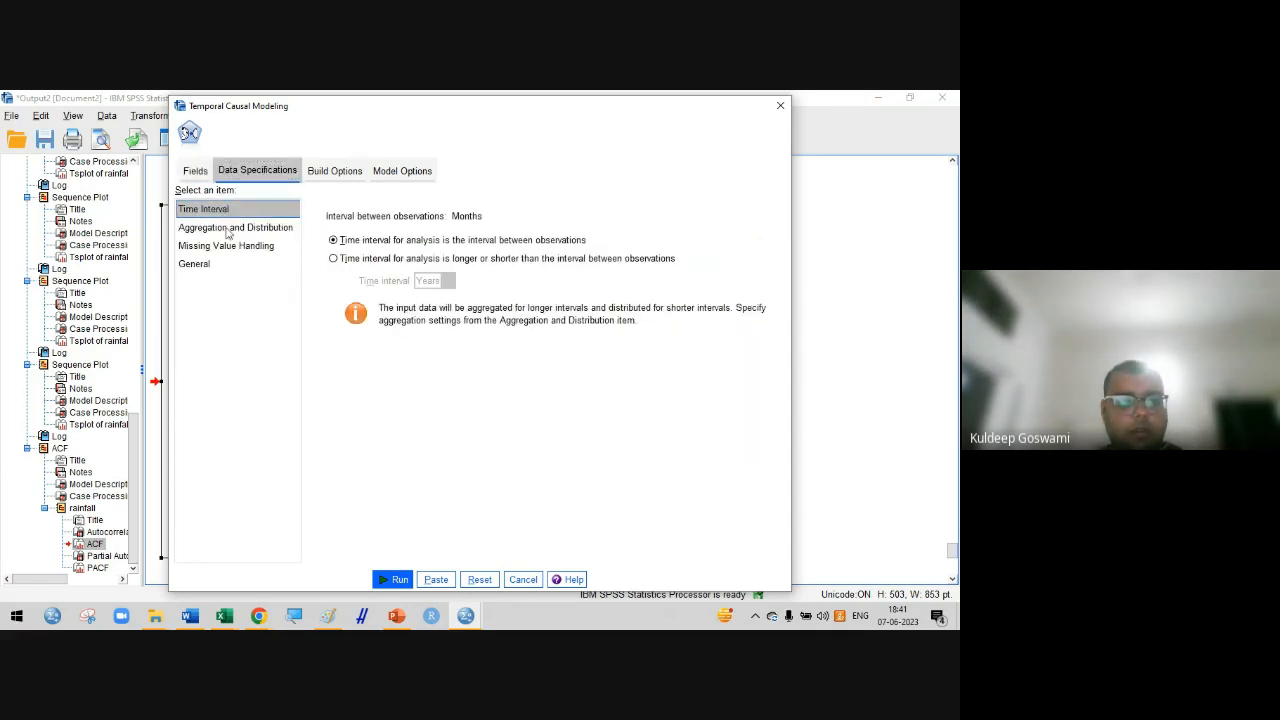
{"action": "left_click", "coordinate": [228, 230]}
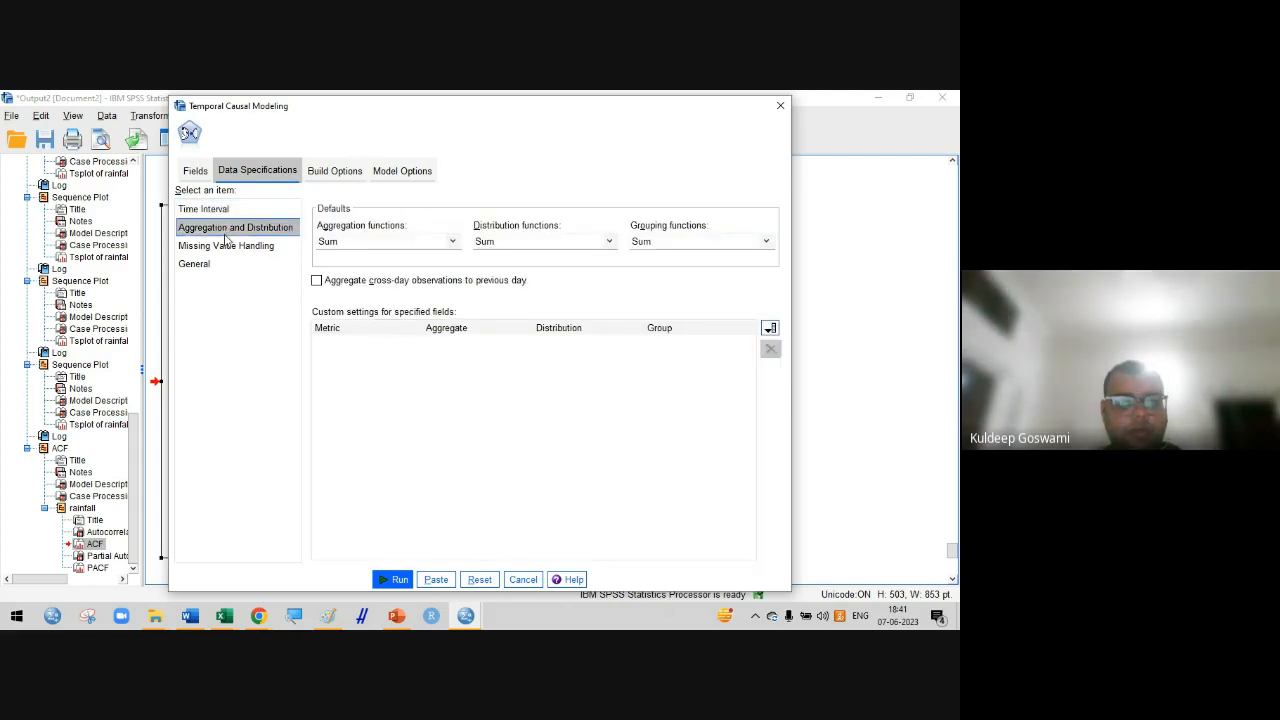
{"action": "left_click", "coordinate": [231, 249]}
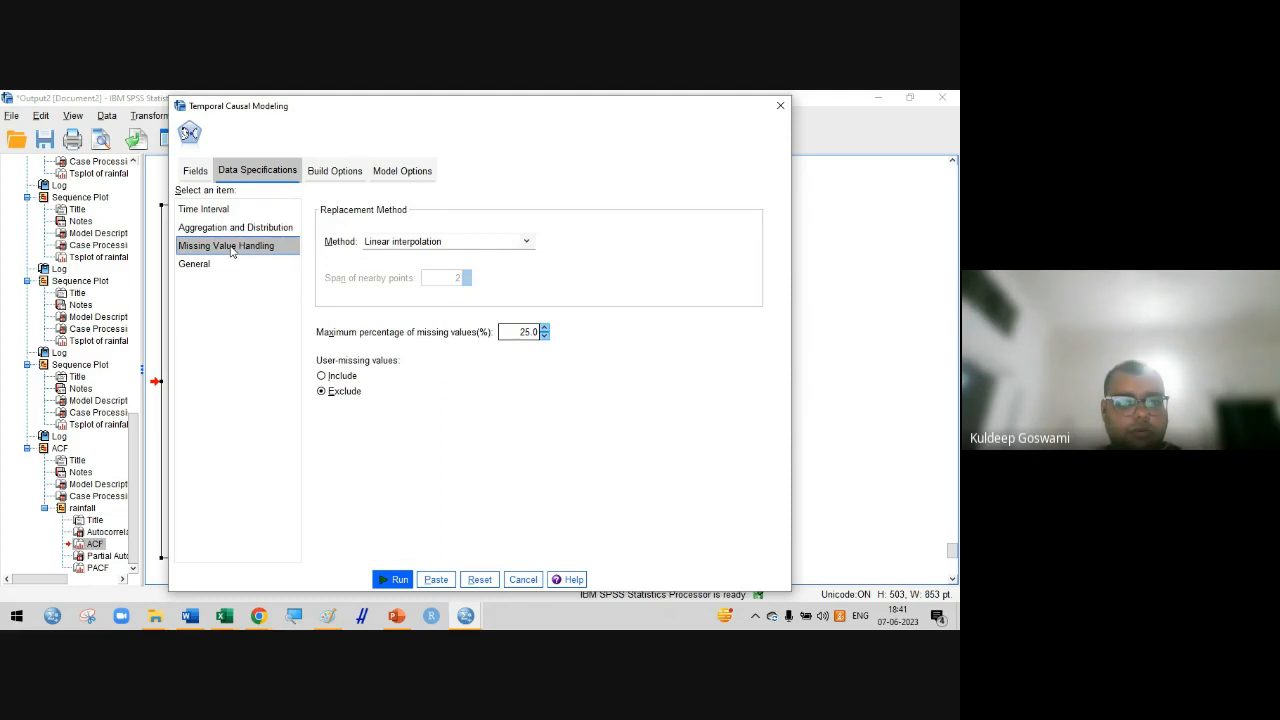
{"action": "left_click", "coordinate": [226, 264]}
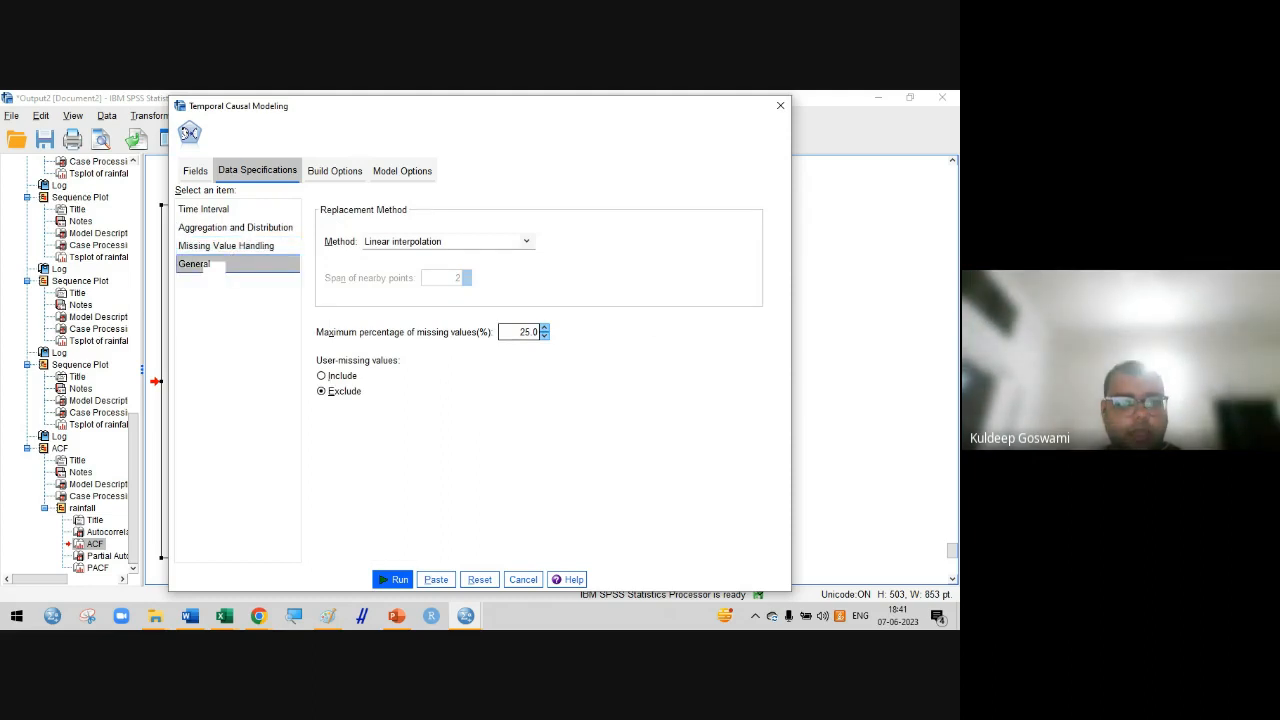
Set the analysis time interval to differ from the interval between observations, using Years
{"action": "left_click", "coordinate": [208, 212]}
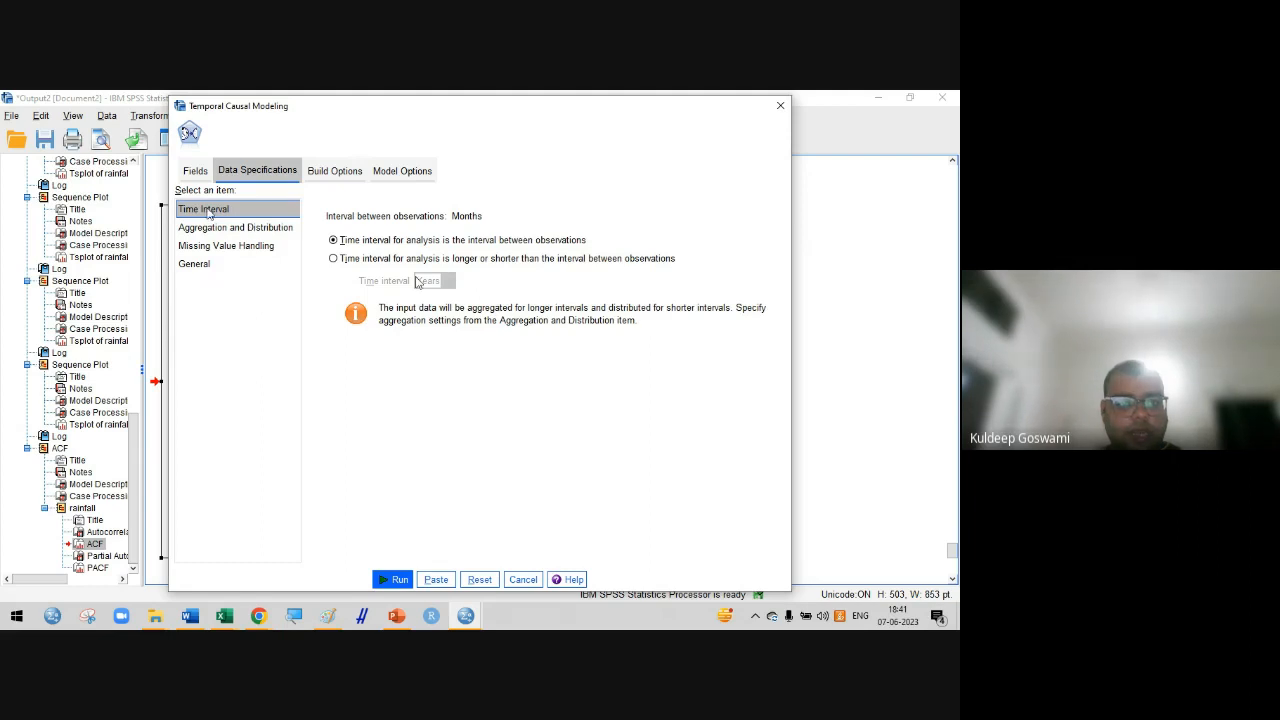
{"action": "left_click", "coordinate": [334, 258]}
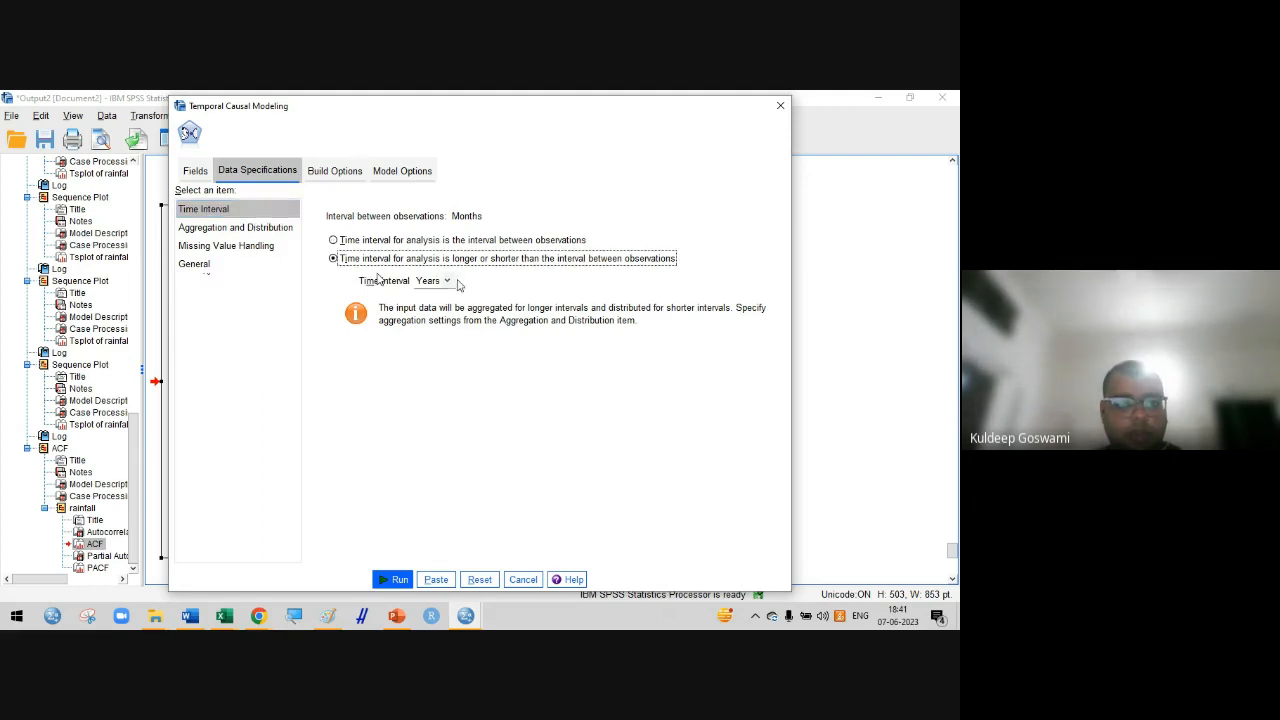
{"action": "left_click", "coordinate": [447, 281]}
{"action": "left_click", "coordinate": [436, 297]}
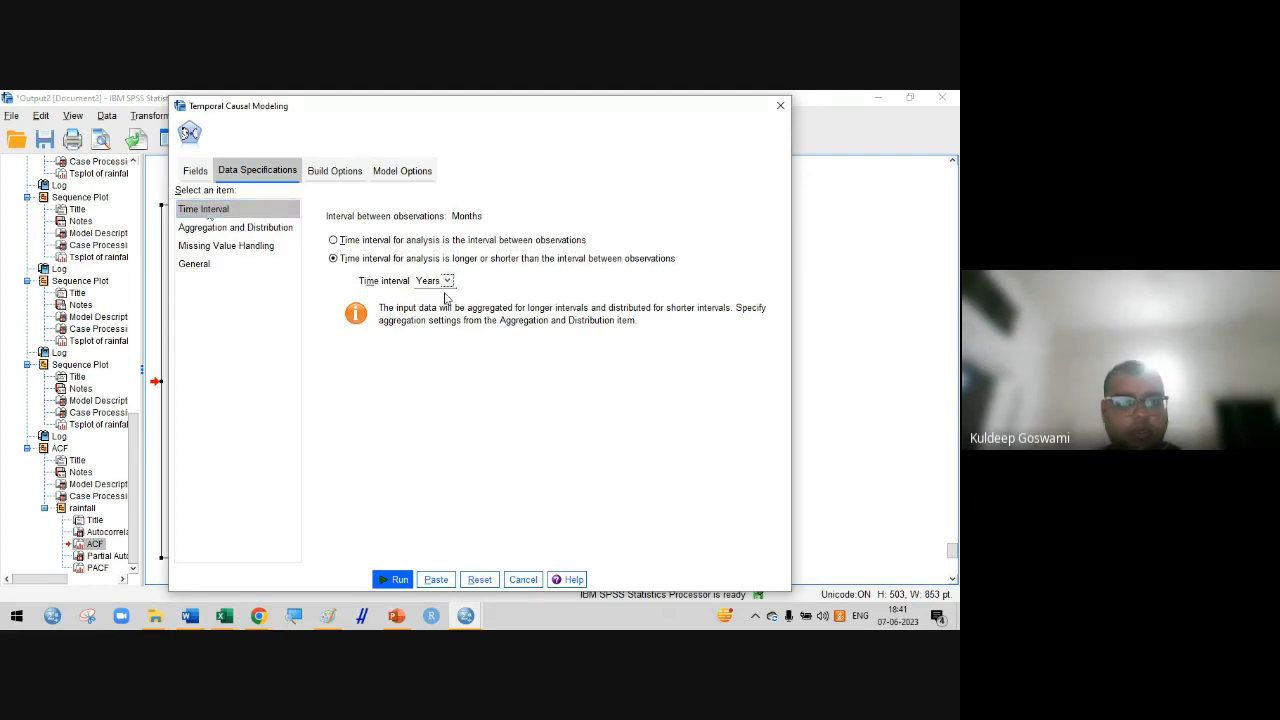
Review the general build options and enable extending records into the future by 1 period
{"action": "left_click", "coordinate": [331, 170]}
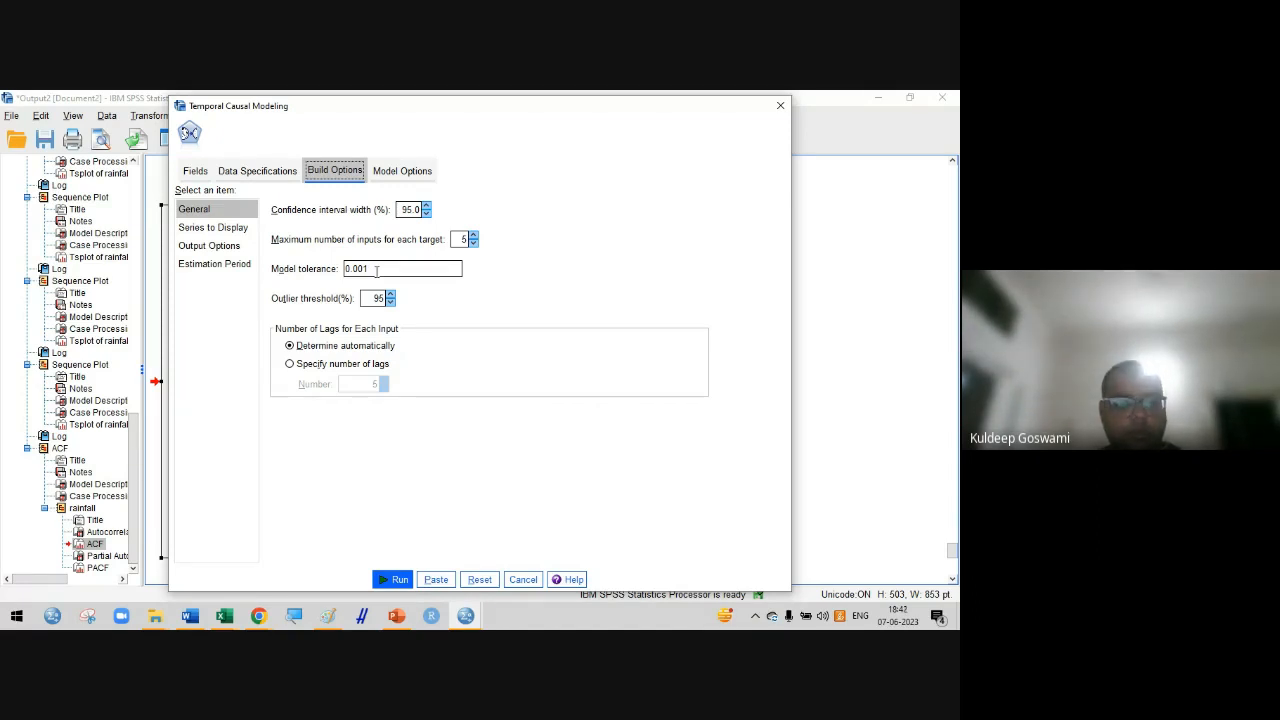
{"action": "left_click", "coordinate": [400, 172]}
{"action": "left_click", "coordinate": [284, 222]}
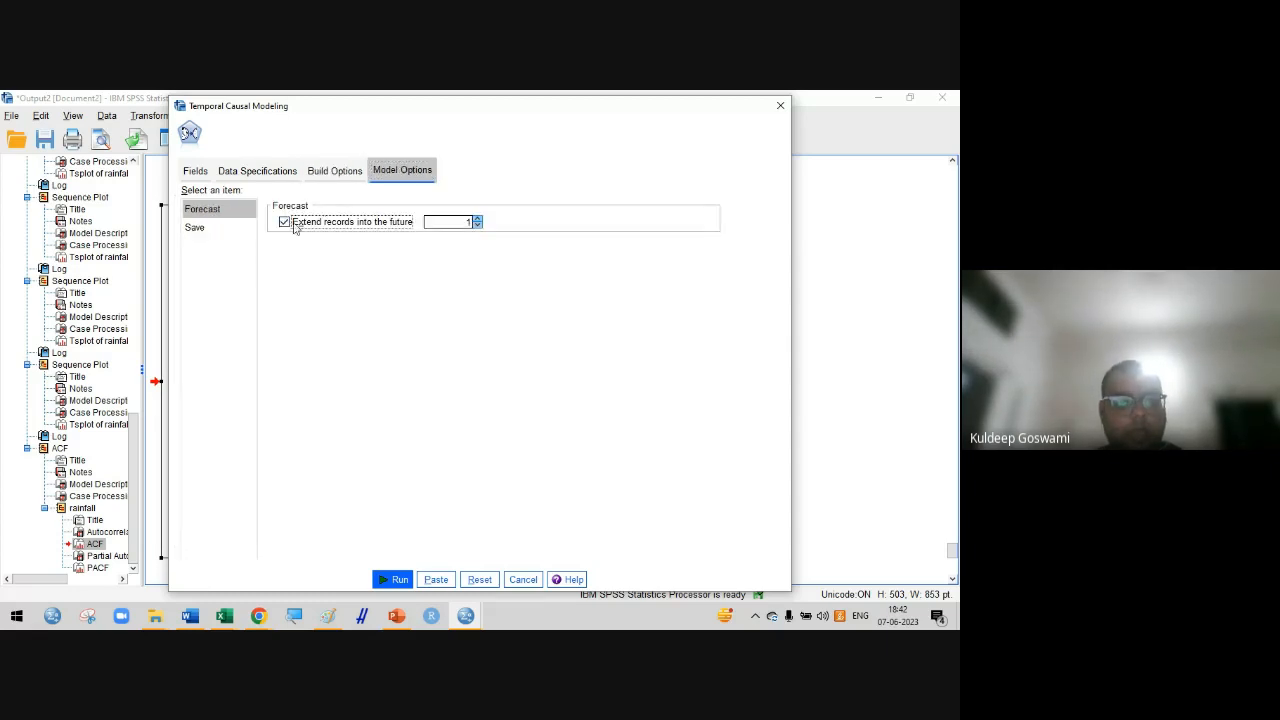
Move YEAR, not periodic from the candidate inputs to the targets, run the temporal causal model and view its output
{"action": "left_click", "coordinate": [205, 172]}
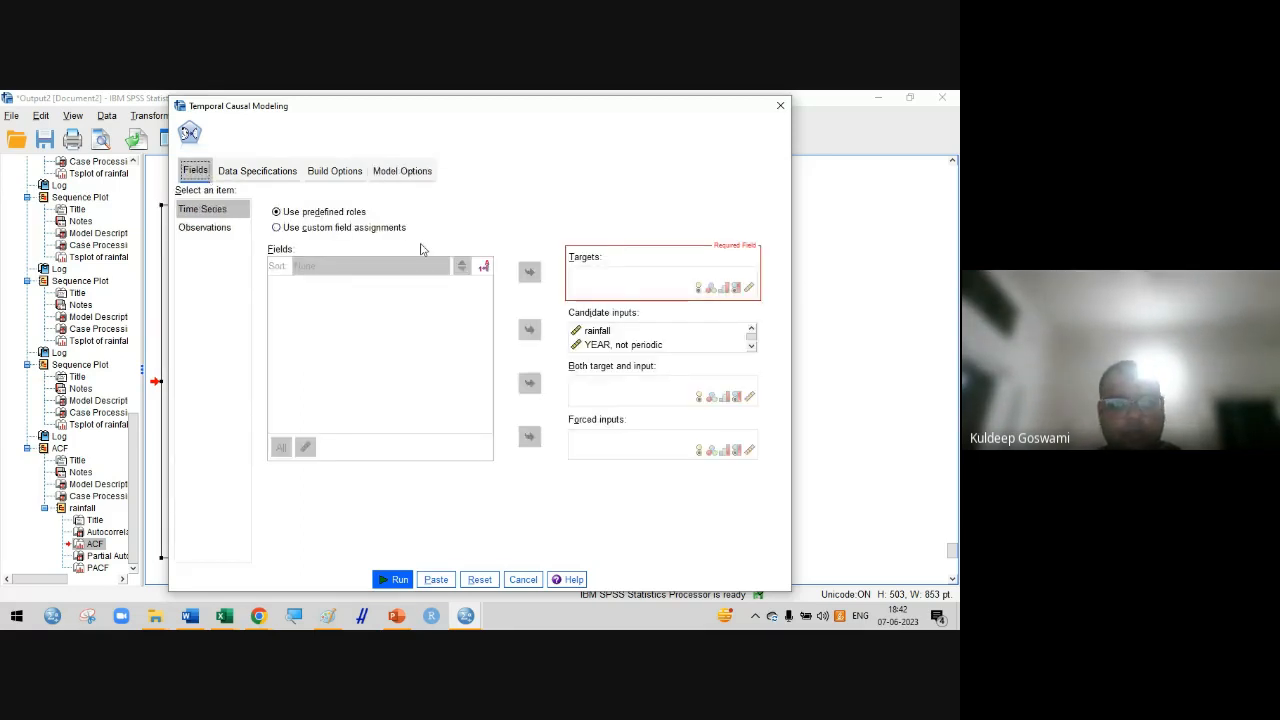
{"action": "left_click", "coordinate": [595, 334]}
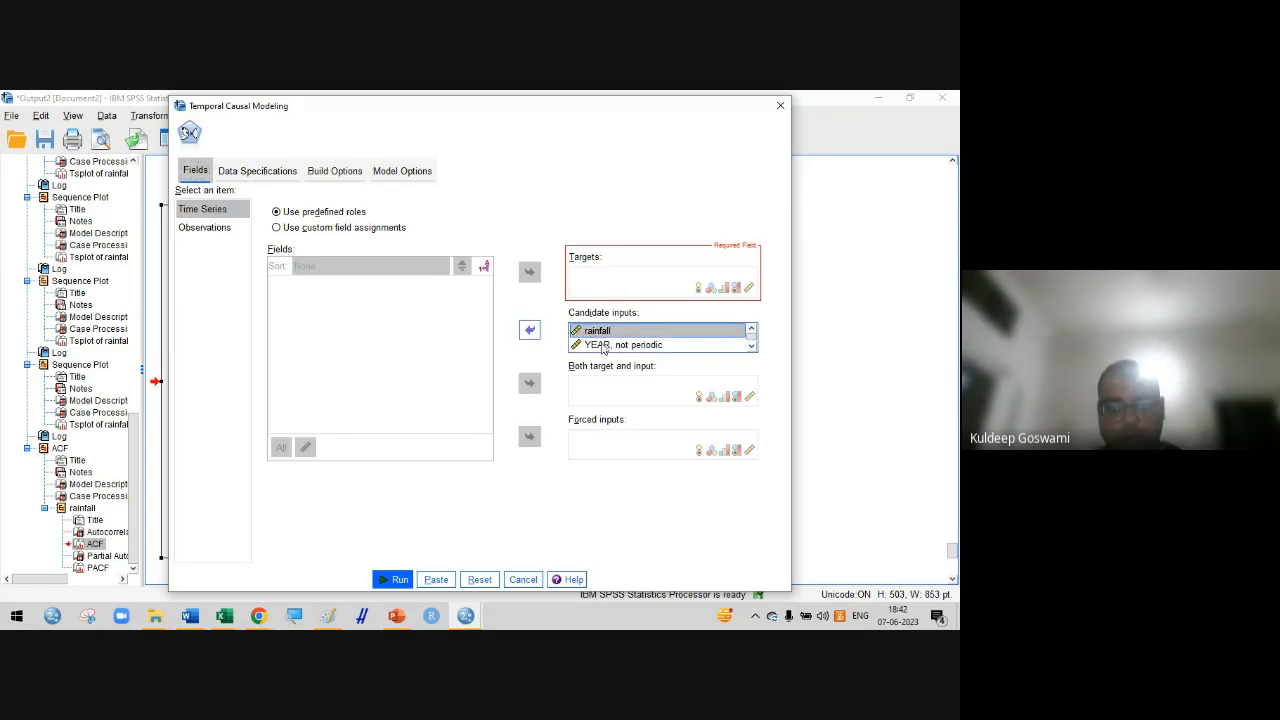
{"action": "left_click", "coordinate": [603, 345]}
{"action": "left_click", "coordinate": [529, 330]}
{"action": "left_click", "coordinate": [529, 272]}
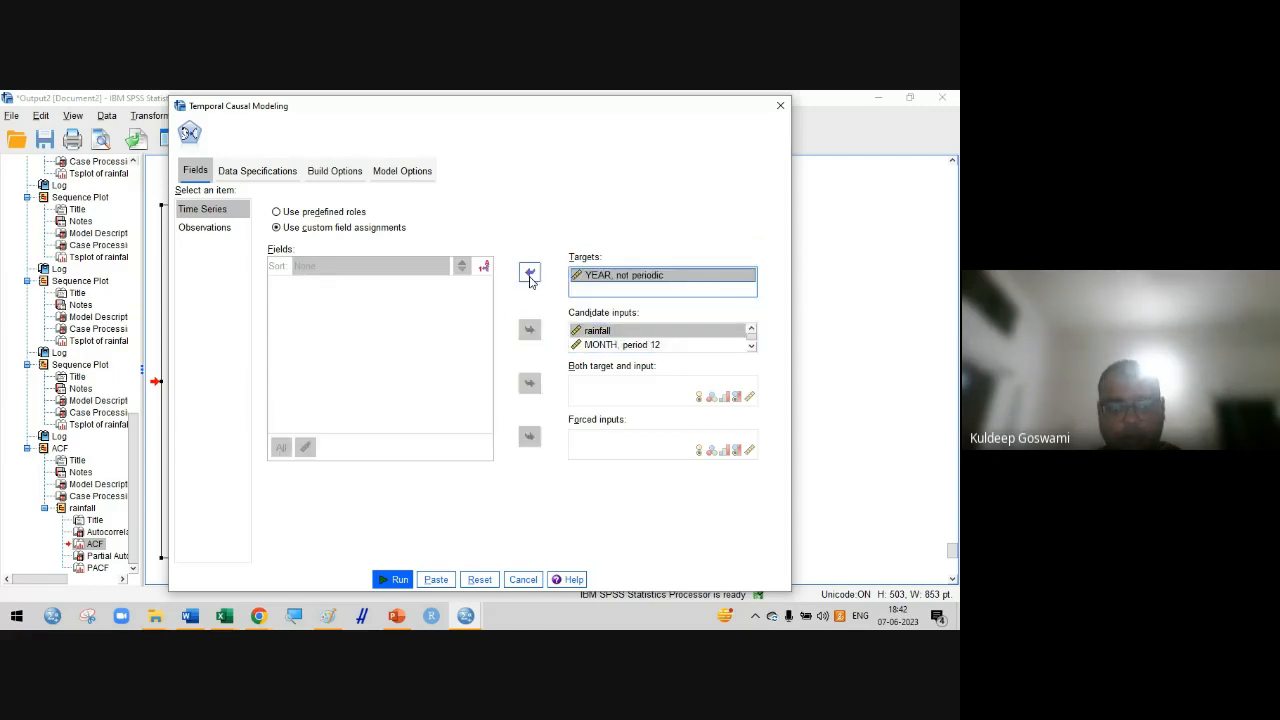
{"action": "left_click", "coordinate": [396, 580]}
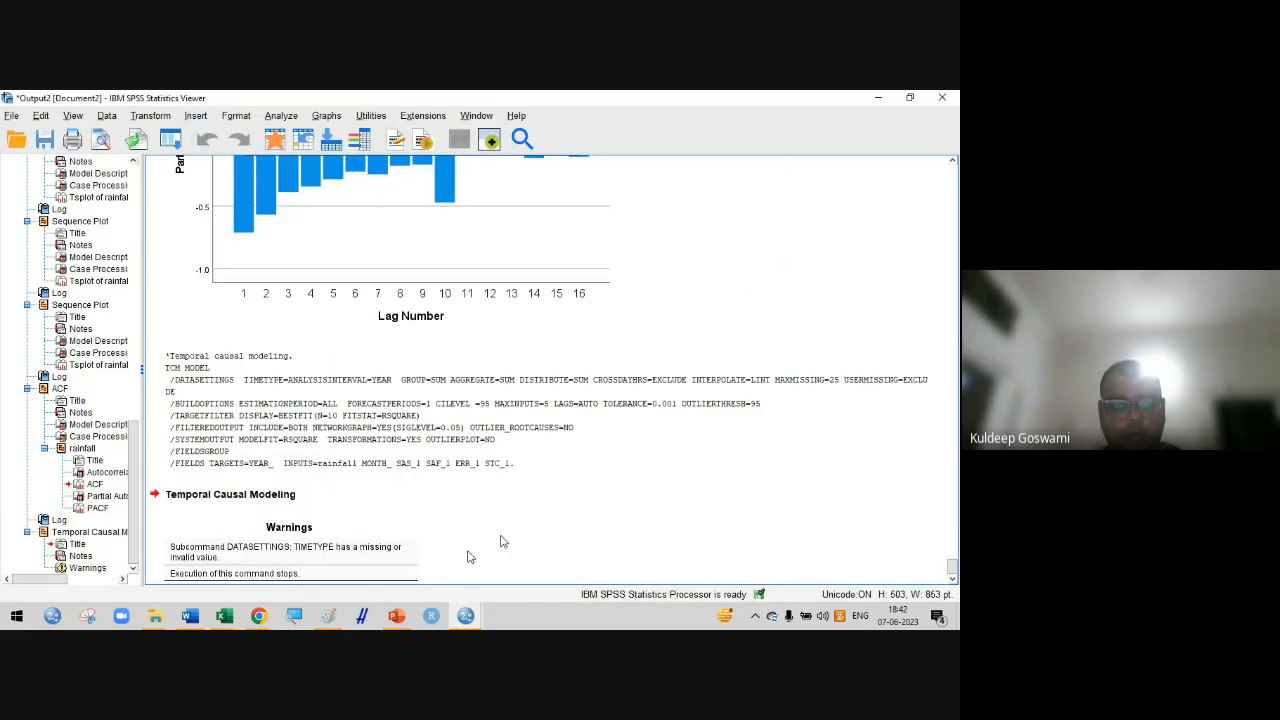
{"action": "scroll", "coordinate": [515, 536], "scroll_direction": "down", "scroll_amount": 1}
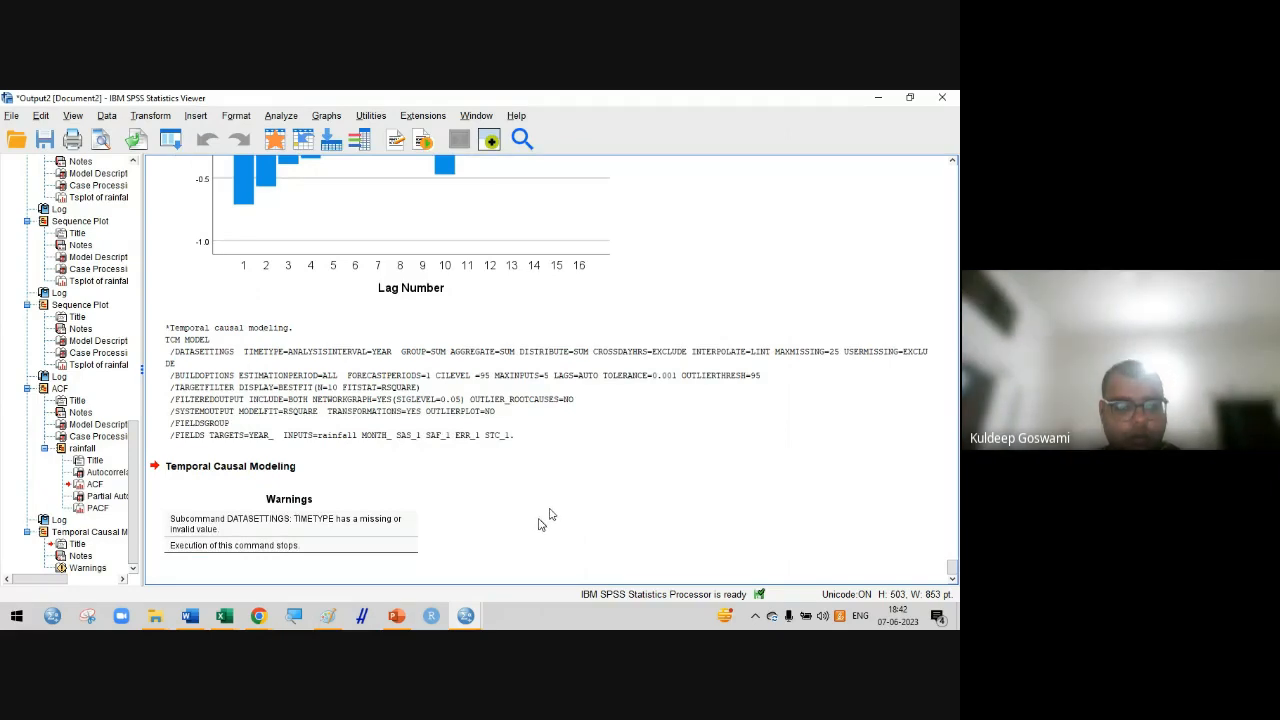
{"action": "left_click", "coordinate": [272, 117]}
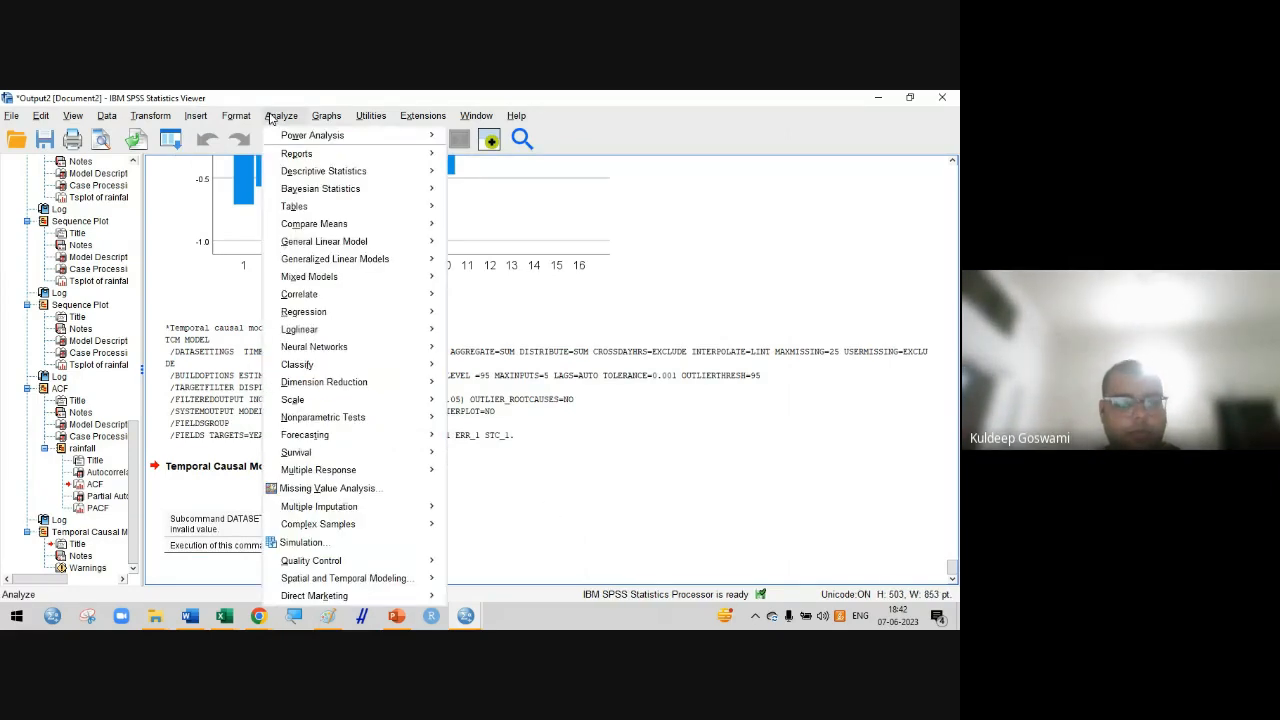
{"action": "mouse_move", "coordinate": [317, 388]}
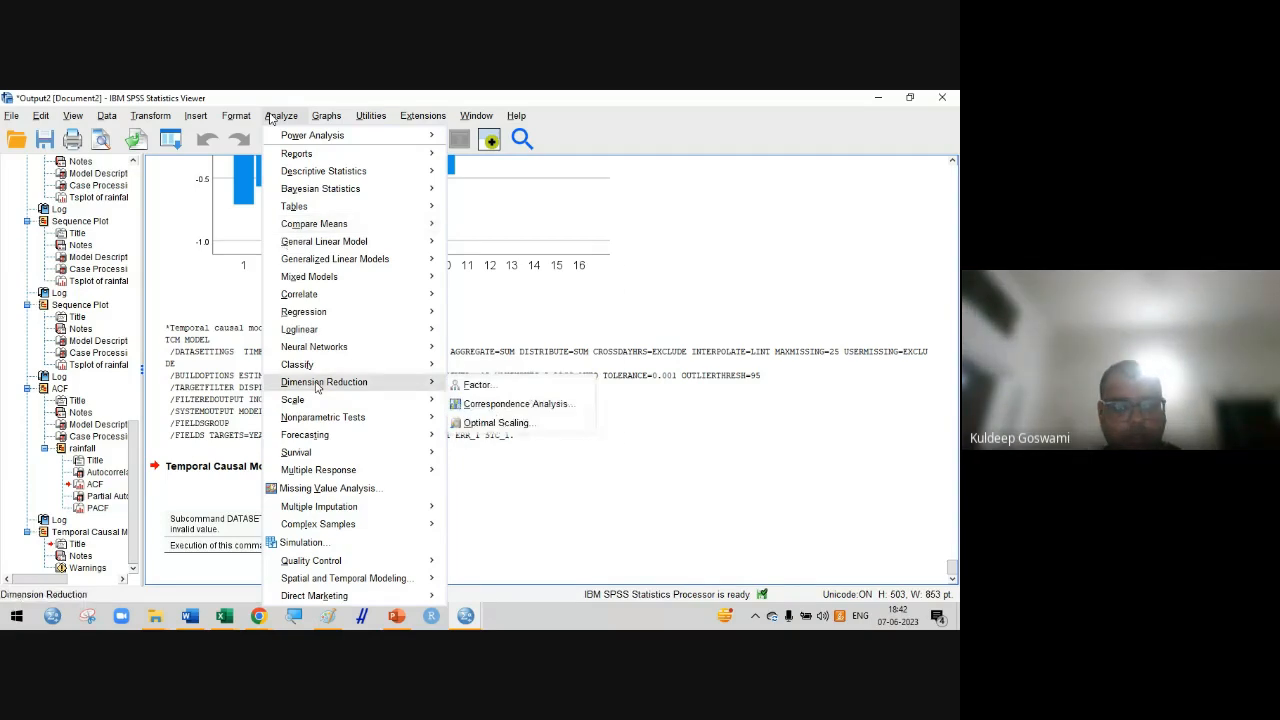
{"action": "mouse_move", "coordinate": [330, 436]}
{"action": "left_click", "coordinate": [505, 298]}
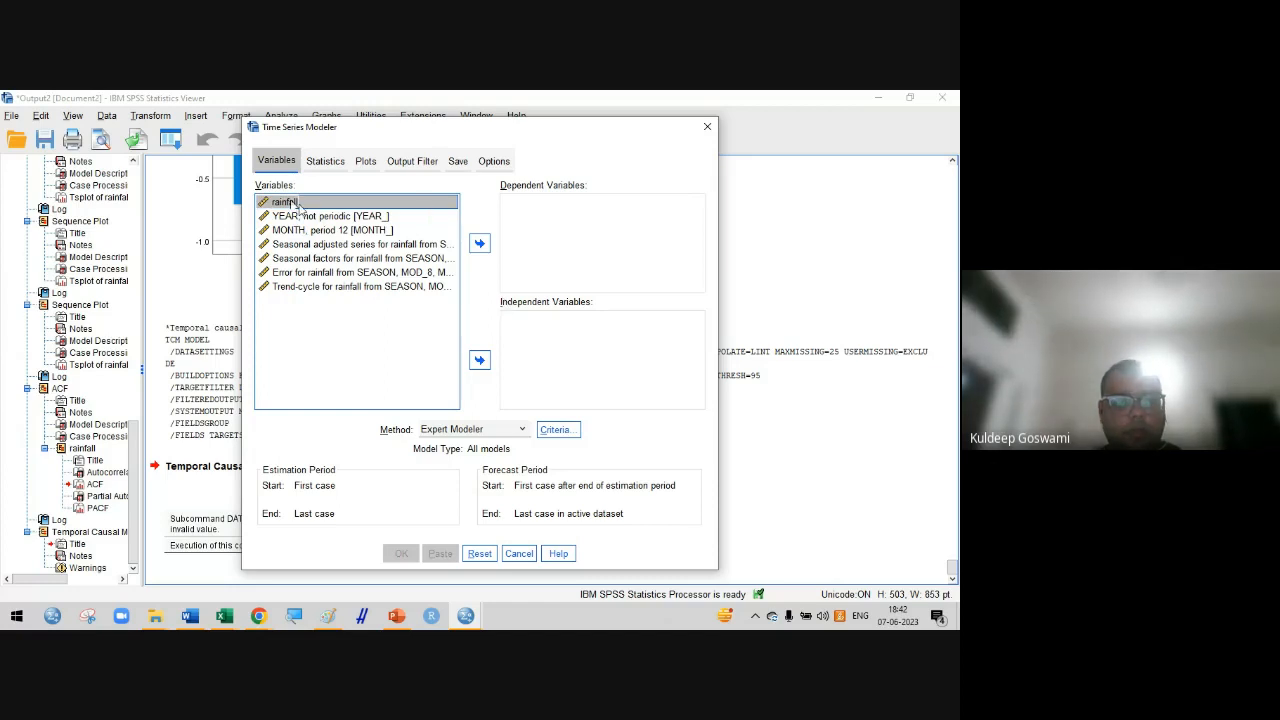
{"action": "left_click", "coordinate": [705, 128]}
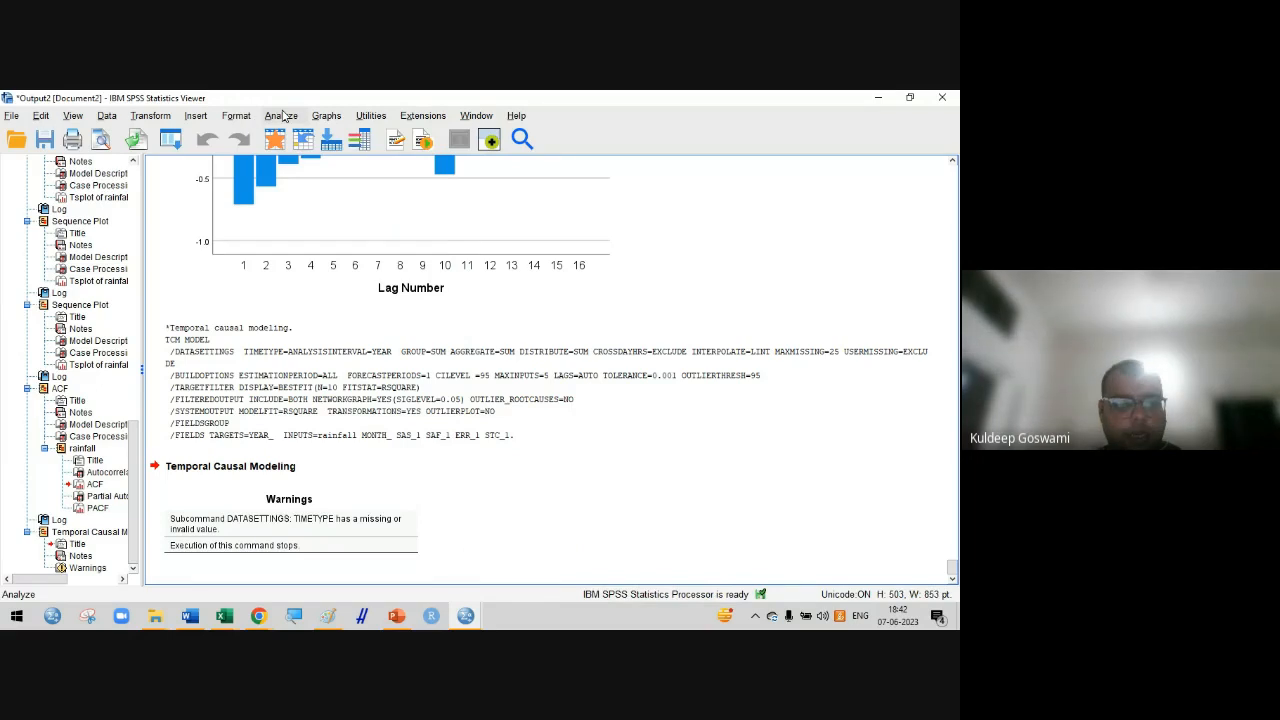
Open the Time Series Modeler for traditional models and assign rainfall as an independent variable
{"action": "left_click", "coordinate": [281, 116]}
{"action": "mouse_move", "coordinate": [322, 438]}
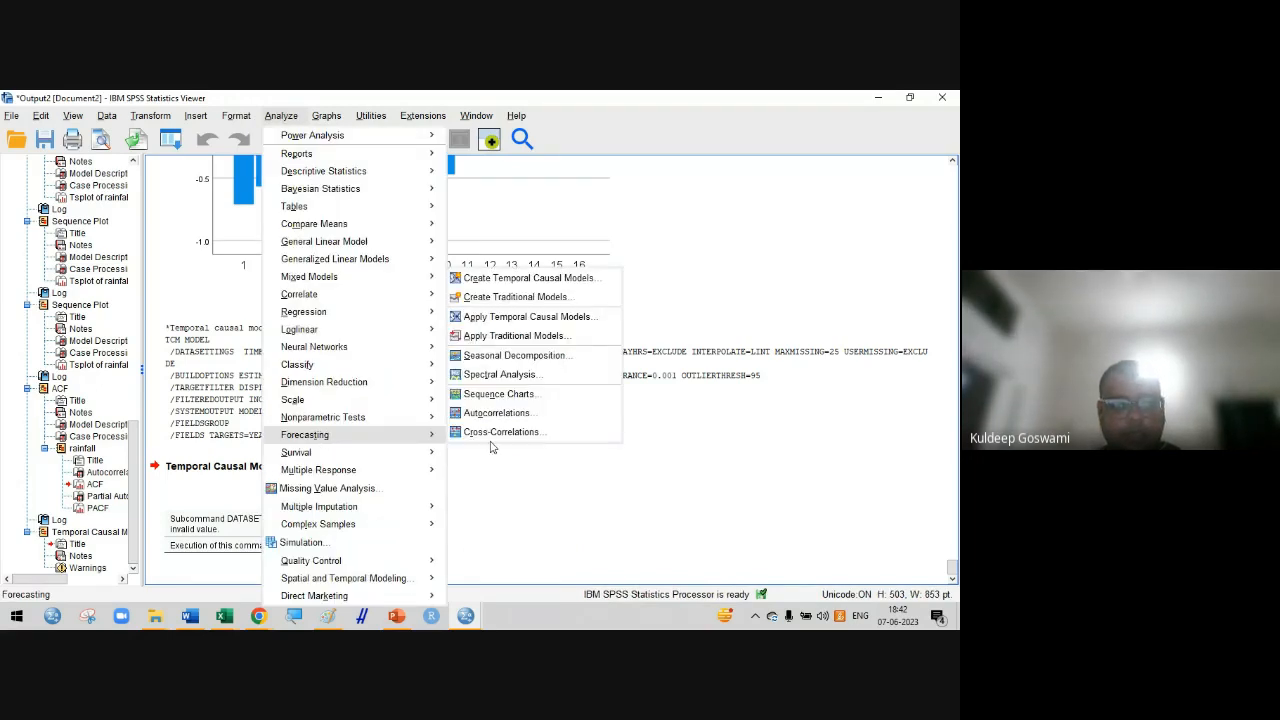
{"action": "left_click", "coordinate": [520, 297]}
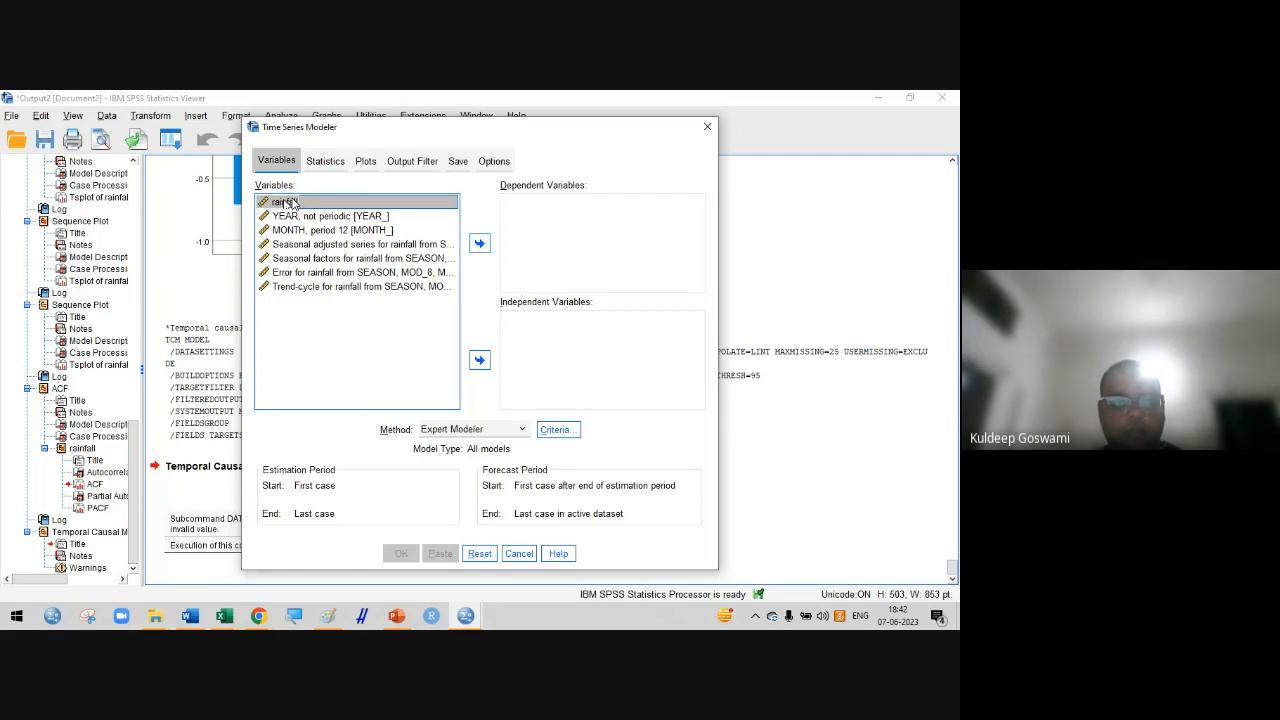
{"action": "left_click", "coordinate": [479, 362]}
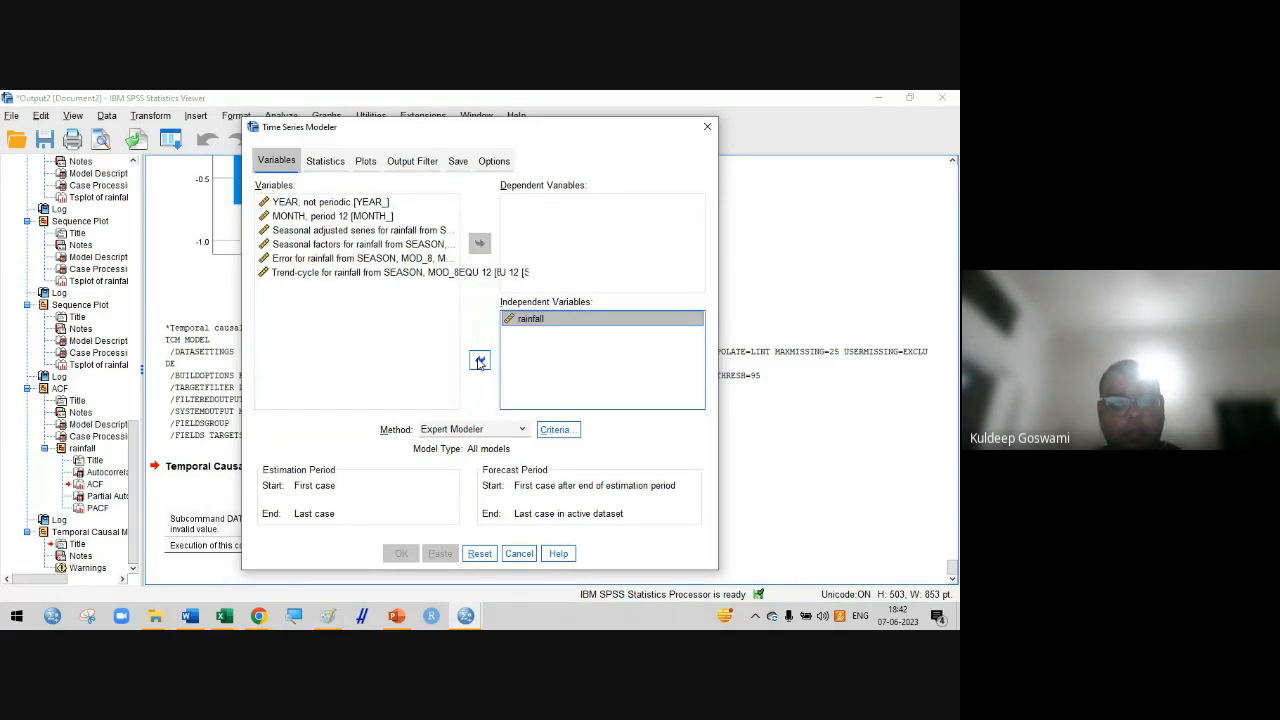
Assign YEAR, not periodic as the dependent variable and run the traditional model with the Expert Modeler method
{"action": "left_click", "coordinate": [316, 202]}
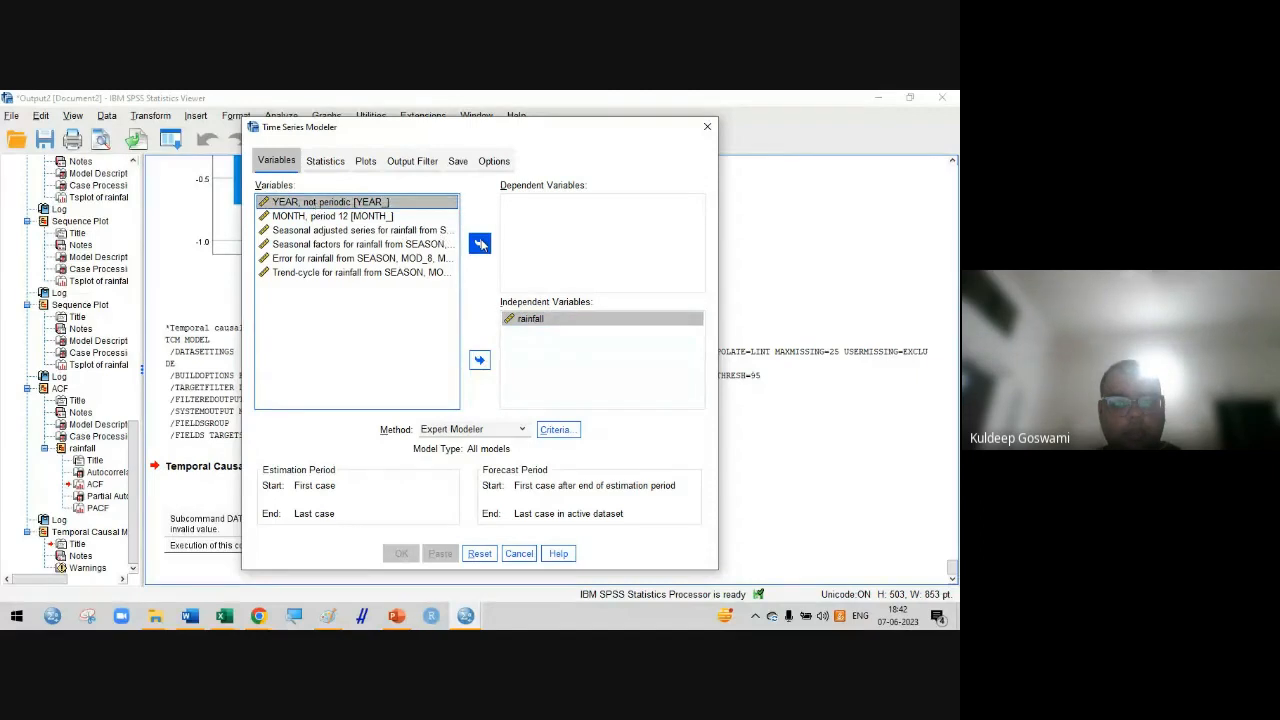
{"action": "left_click", "coordinate": [479, 243]}
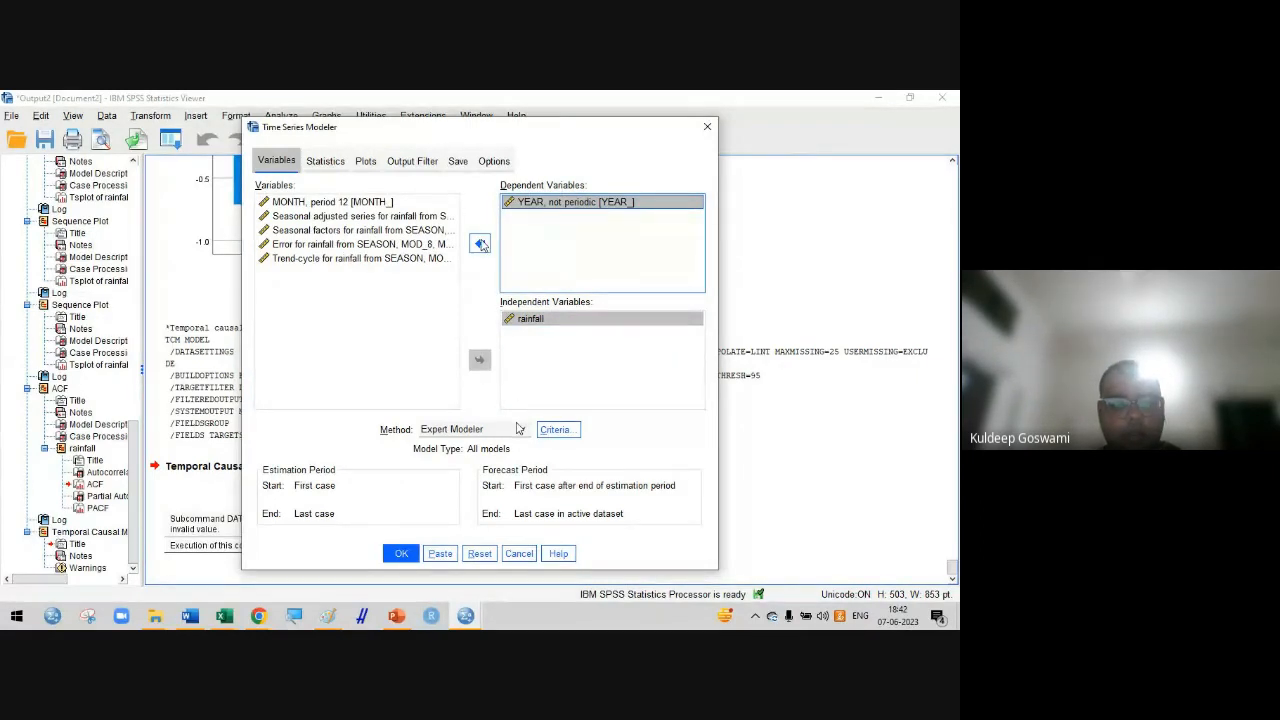
{"action": "left_click", "coordinate": [401, 555]}
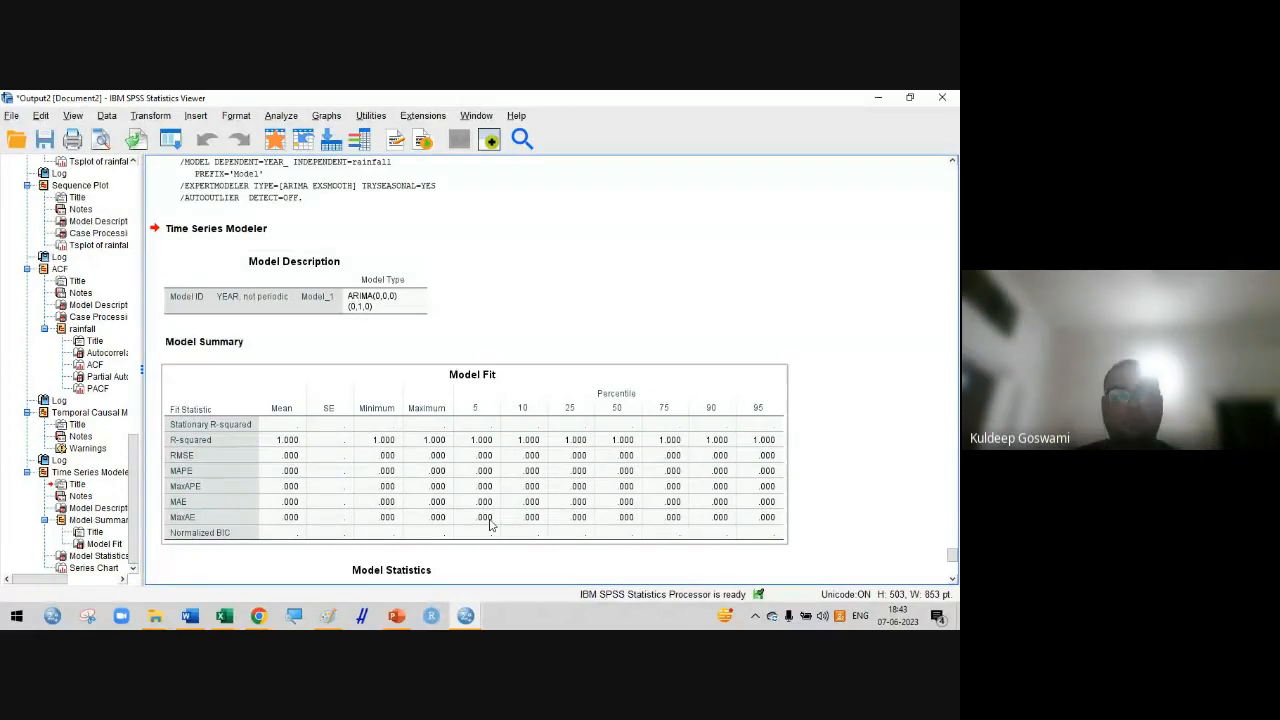
Switch to Paint and start a blank canvas without saving the stationary time series notes
{"action": "left_click", "coordinate": [328, 615]}
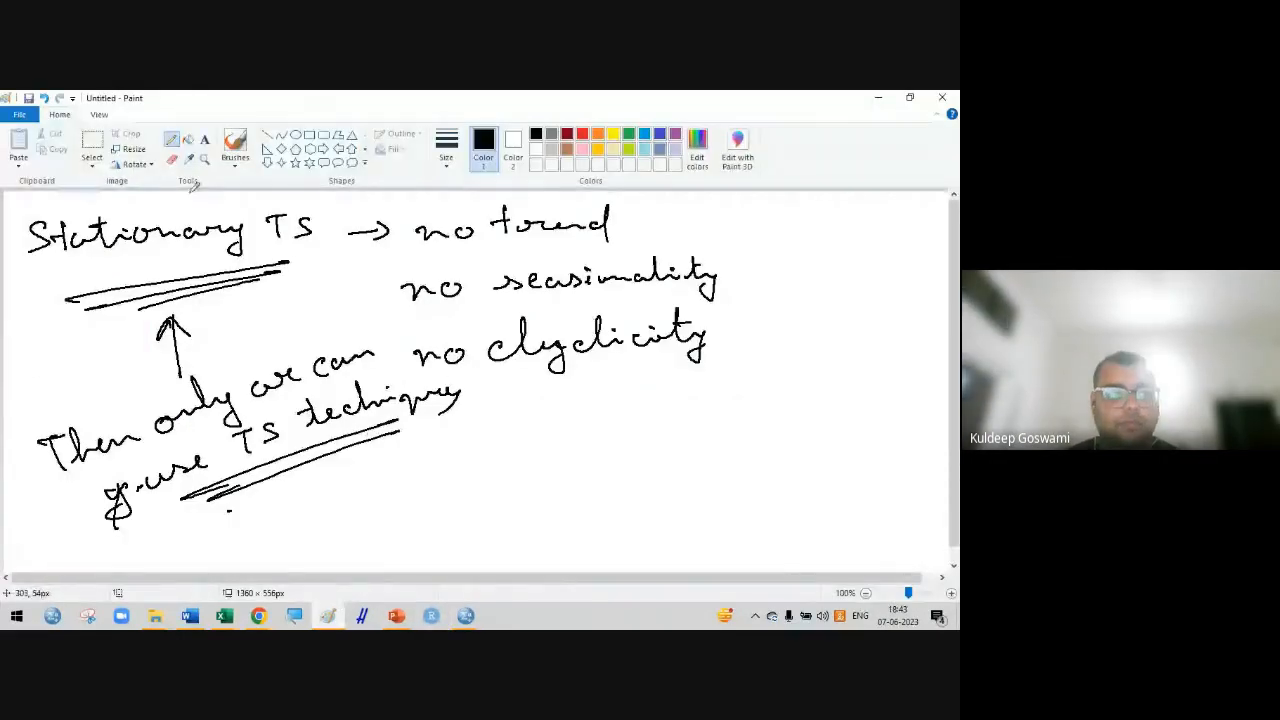
{"action": "left_click", "coordinate": [20, 115]}
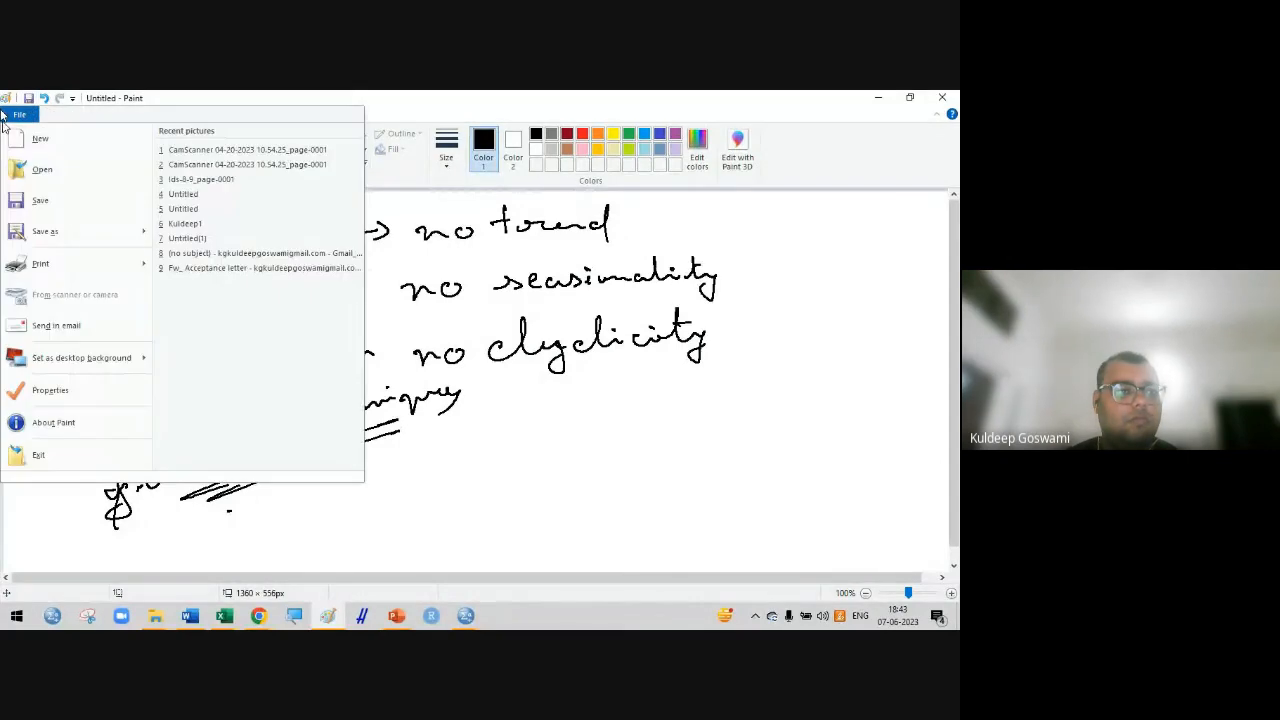
{"action": "left_click", "coordinate": [17, 137]}
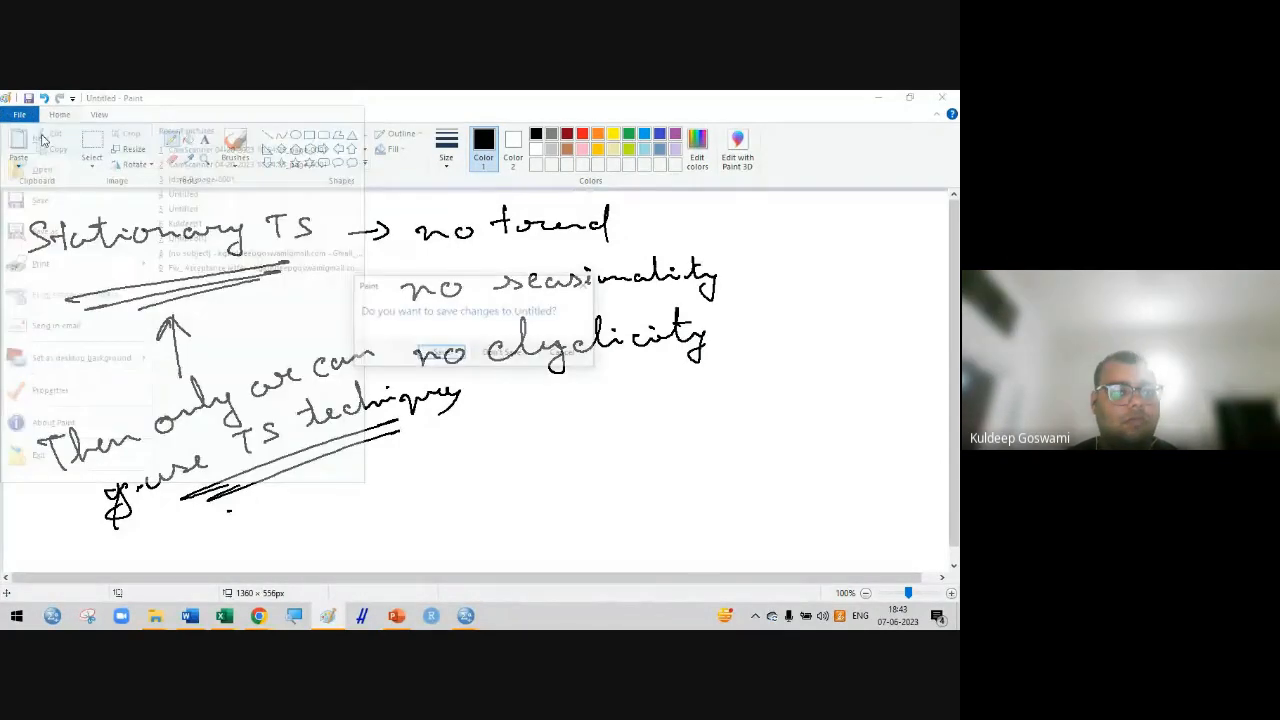
{"action": "left_click", "coordinate": [500, 353]}
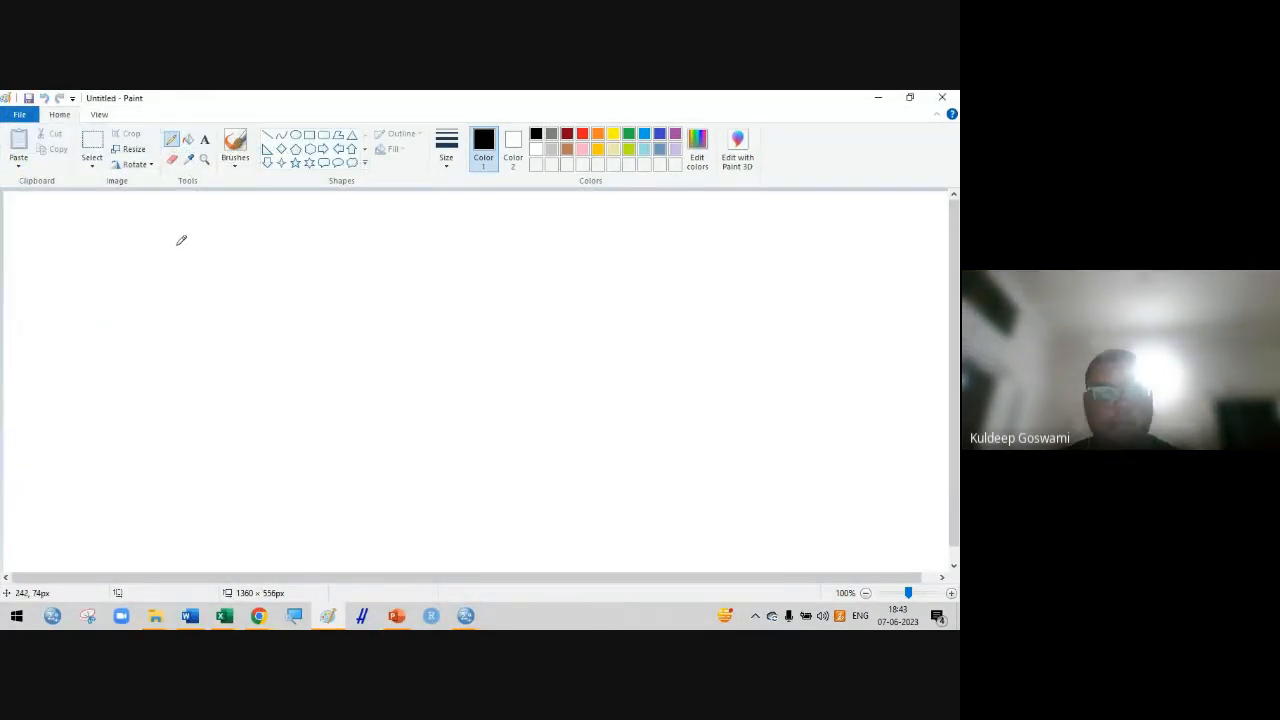
Handwrite a vertical list of years reading 1971, 72, 73, two dots and 2015
{"action": "left_click_drag", "start_coordinate": [194, 250], "coordinate": [195, 283]}
{"action": "mouse_move", "coordinate": [218, 257]}
{"action": "left_mouse_down"}
{"action": "mouse_move", "coordinate": [231, 251]}
{"action": "mouse_move", "coordinate": [230, 282]}
{"action": "mouse_move", "coordinate": [264, 281]}
{"action": "left_mouse_up"}
{"action": "mouse_move", "coordinate": [228, 318]}
{"action": "left_mouse_down"}
{"action": "mouse_move", "coordinate": [226, 342]}
{"action": "mouse_move", "coordinate": [260, 332]}
{"action": "mouse_move", "coordinate": [208, 330]}
{"action": "mouse_move", "coordinate": [220, 350]}
{"action": "mouse_move", "coordinate": [228, 340]}
{"action": "left_mouse_up"}
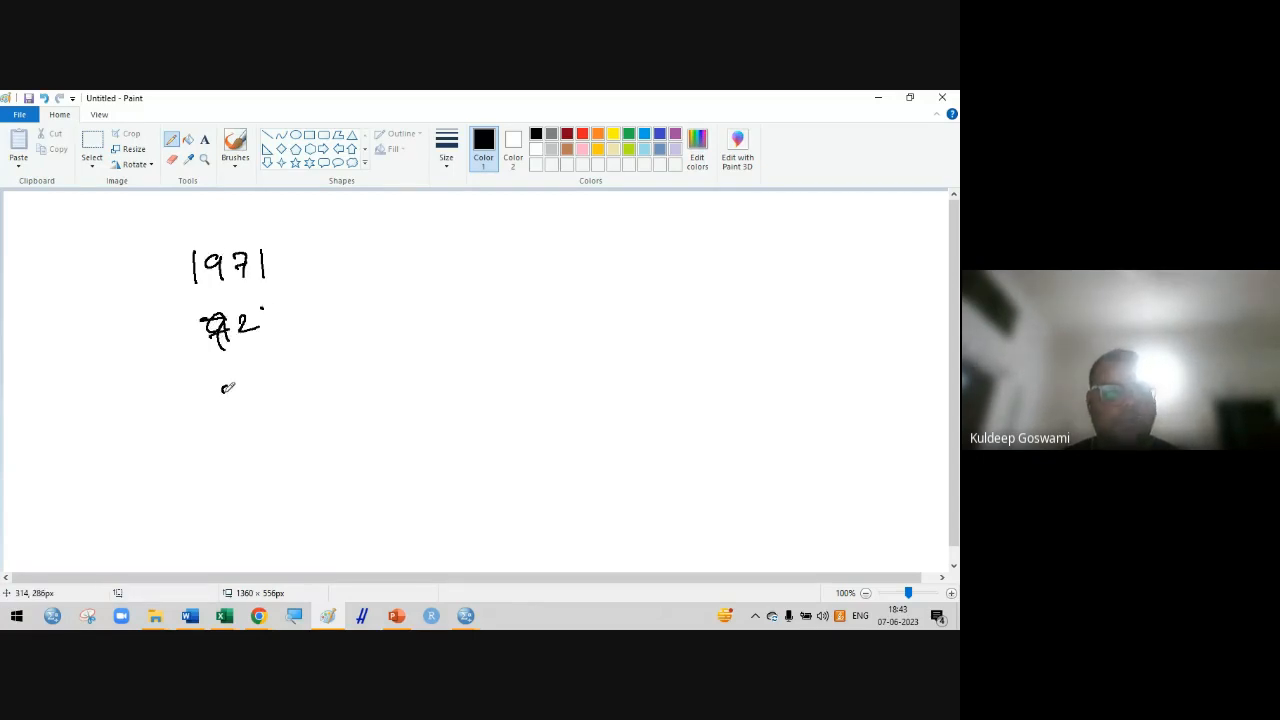
{"action": "left_click_drag", "start_coordinate": [230, 386], "coordinate": [224, 404]}
{"action": "left_click_drag", "start_coordinate": [246, 372], "coordinate": [250, 398]}
{"action": "left_click", "coordinate": [240, 433]}
{"action": "mouse_move", "coordinate": [245, 458]}
{"action": "left_mouse_down"}
{"action": "mouse_move", "coordinate": [258, 514]}
{"action": "mouse_move", "coordinate": [260, 502]}
{"action": "left_mouse_up"}
{"action": "left_click_drag", "start_coordinate": [274, 490], "coordinate": [276, 516]}
{"action": "mouse_move", "coordinate": [291, 489]}
{"action": "left_mouse_down"}
{"action": "mouse_move", "coordinate": [288, 514]}
{"action": "mouse_move", "coordinate": [307, 485]}
{"action": "left_mouse_up"}
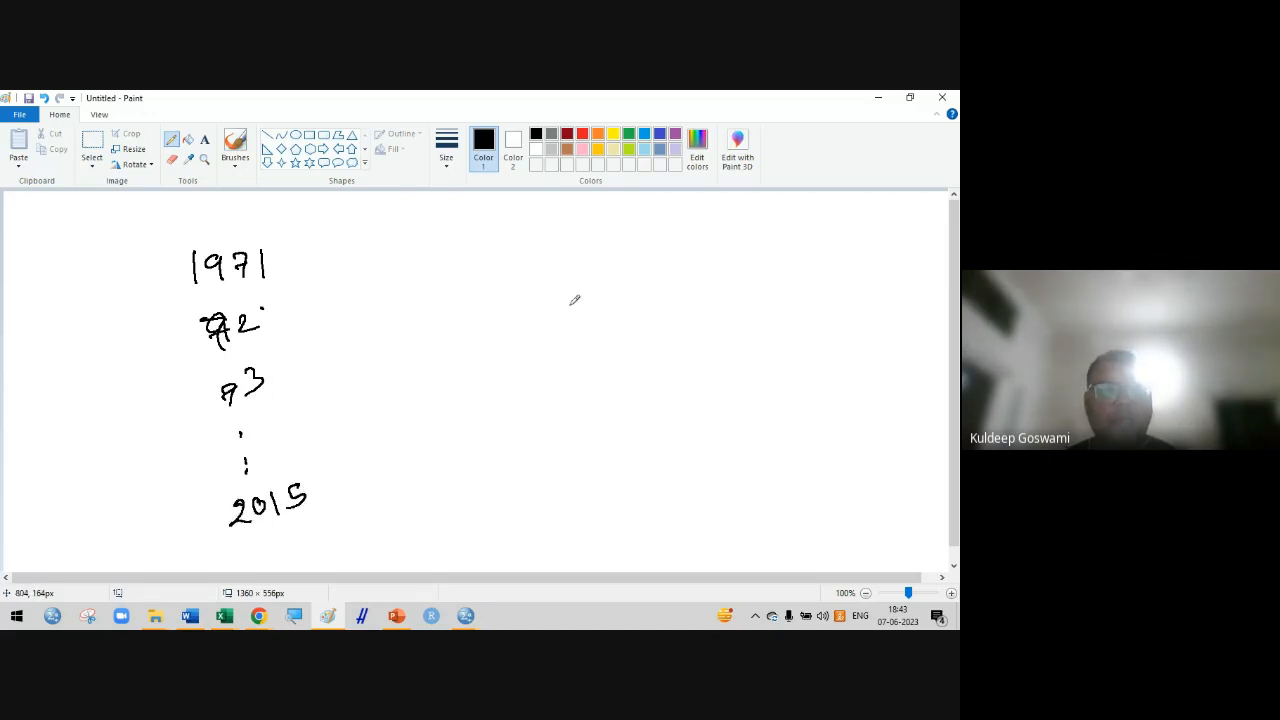
Write 2016, 2017 and 2018 in a second column and draw a brace beside the 1971 to 2015 list
{"action": "left_click_drag", "start_coordinate": [630, 316], "coordinate": [652, 336]}
{"action": "left_click_drag", "start_coordinate": [678, 312], "coordinate": [670, 334]}
{"action": "mouse_move", "coordinate": [686, 312]}
{"action": "left_mouse_down"}
{"action": "mouse_move", "coordinate": [688, 326]}
{"action": "mouse_move", "coordinate": [712, 318]}
{"action": "left_mouse_up"}
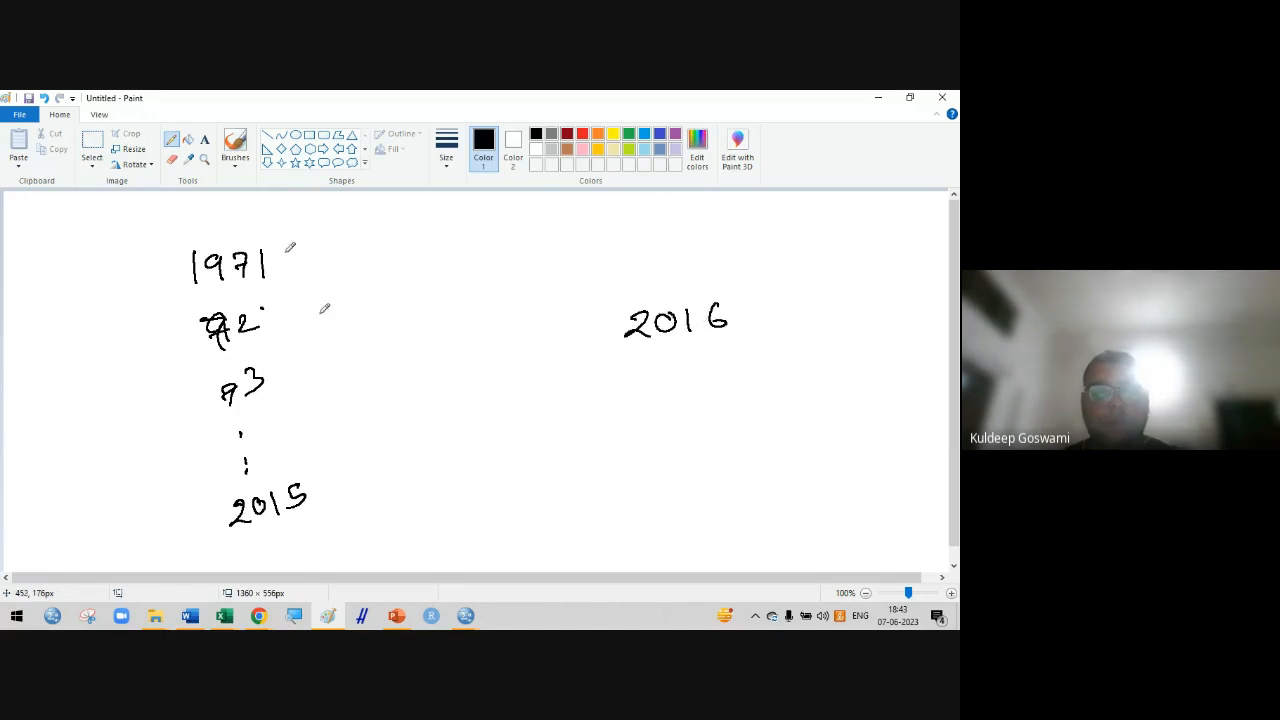
{"action": "mouse_move", "coordinate": [274, 232]}
{"action": "left_mouse_down"}
{"action": "mouse_move", "coordinate": [330, 316]}
{"action": "mouse_move", "coordinate": [330, 500]}
{"action": "left_mouse_up"}
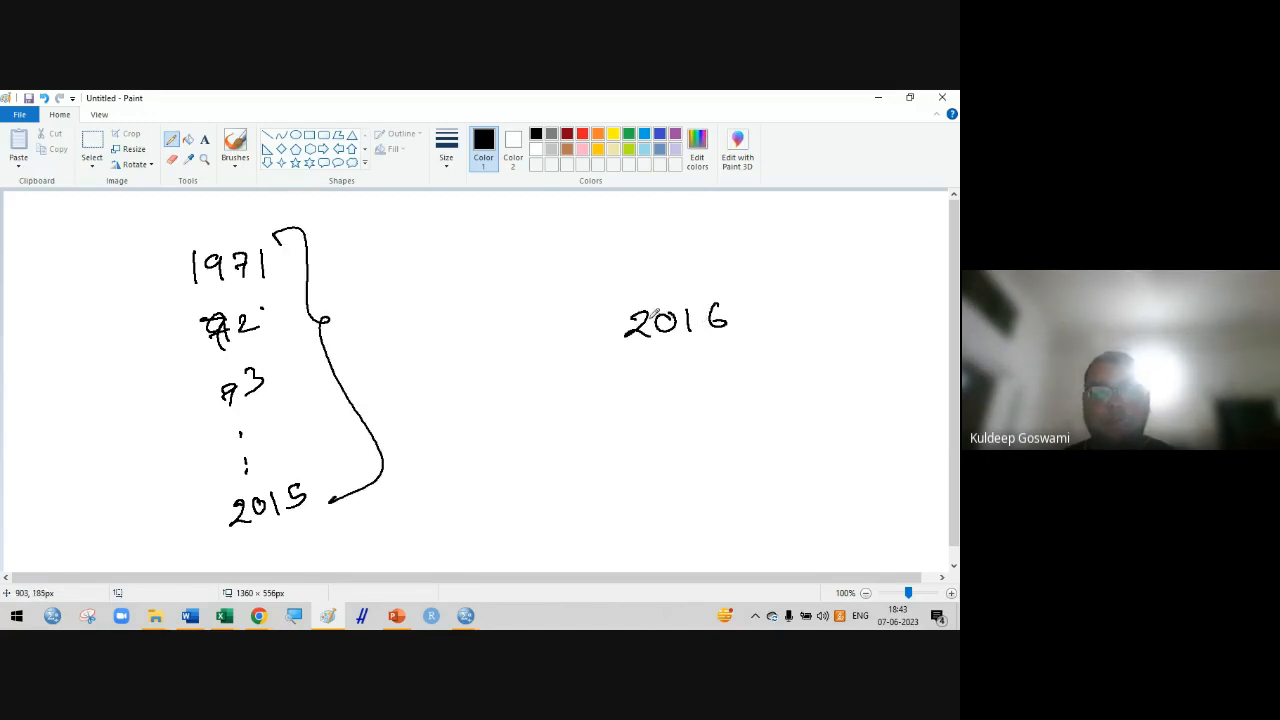
{"action": "mouse_move", "coordinate": [626, 368]}
{"action": "left_mouse_down"}
{"action": "mouse_move", "coordinate": [620, 388]}
{"action": "mouse_move", "coordinate": [646, 385]}
{"action": "left_mouse_up"}
{"action": "left_click_drag", "start_coordinate": [670, 364], "coordinate": [700, 385]}
{"action": "left_click_drag", "start_coordinate": [711, 359], "coordinate": [719, 386]}
{"action": "mouse_move", "coordinate": [626, 428]}
{"action": "left_mouse_down"}
{"action": "mouse_move", "coordinate": [654, 448]}
{"action": "mouse_move", "coordinate": [666, 421]}
{"action": "mouse_move", "coordinate": [693, 440]}
{"action": "mouse_move", "coordinate": [732, 395]}
{"action": "mouse_move", "coordinate": [704, 450]}
{"action": "left_mouse_up"}
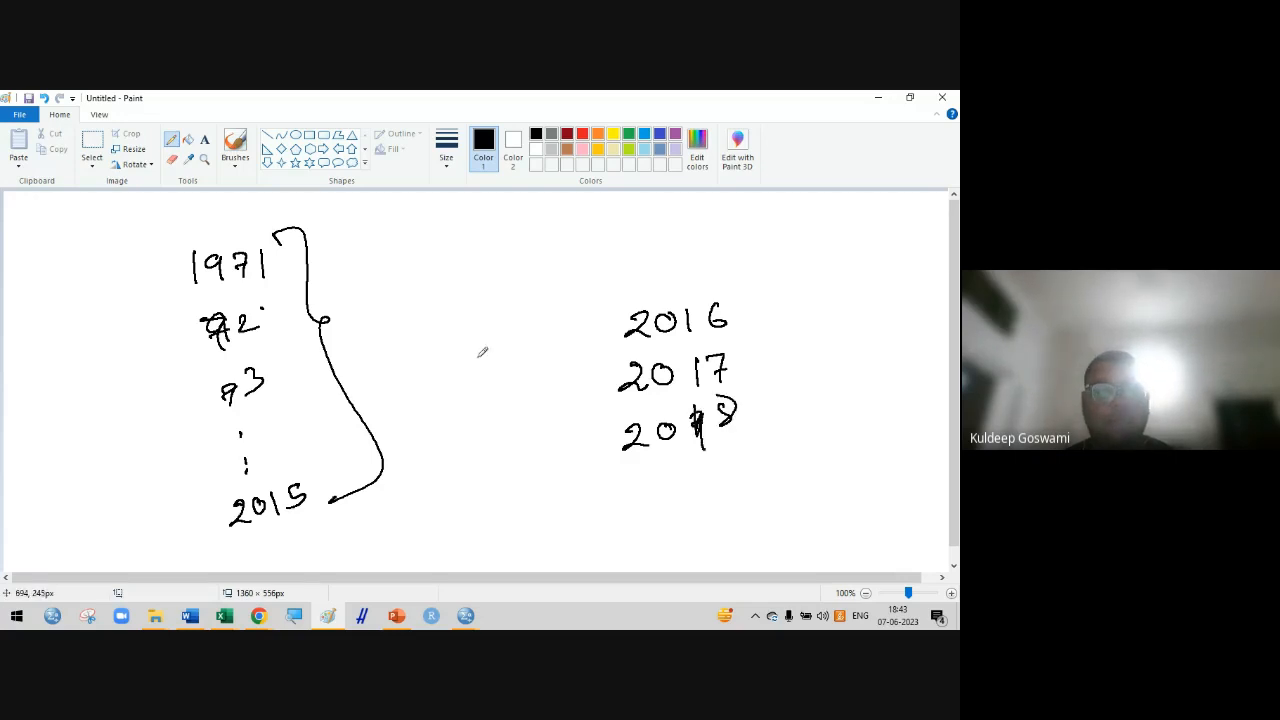
Retrace the brace beside the first list, then brace the years 2016 to 2018 and label them Forecasting
{"action": "left_click_drag", "start_coordinate": [274, 238], "coordinate": [352, 496]}
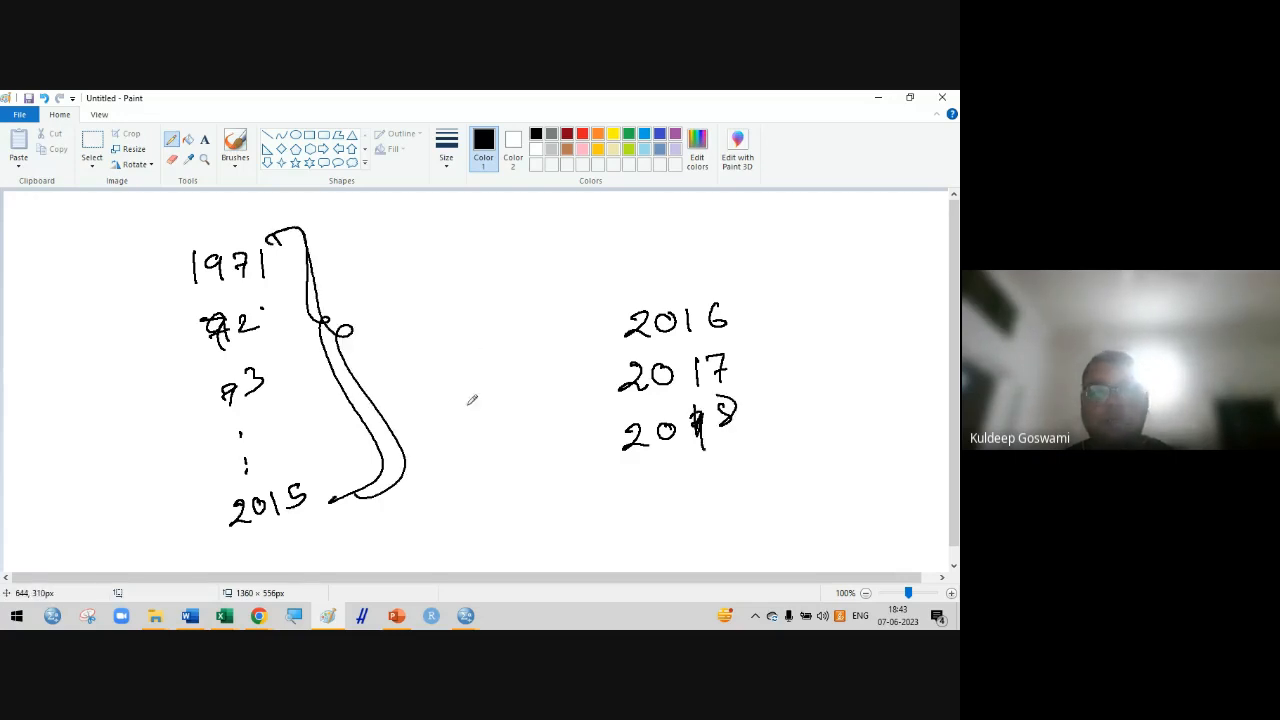
{"action": "left_click_drag", "start_coordinate": [735, 294], "coordinate": [734, 430]}
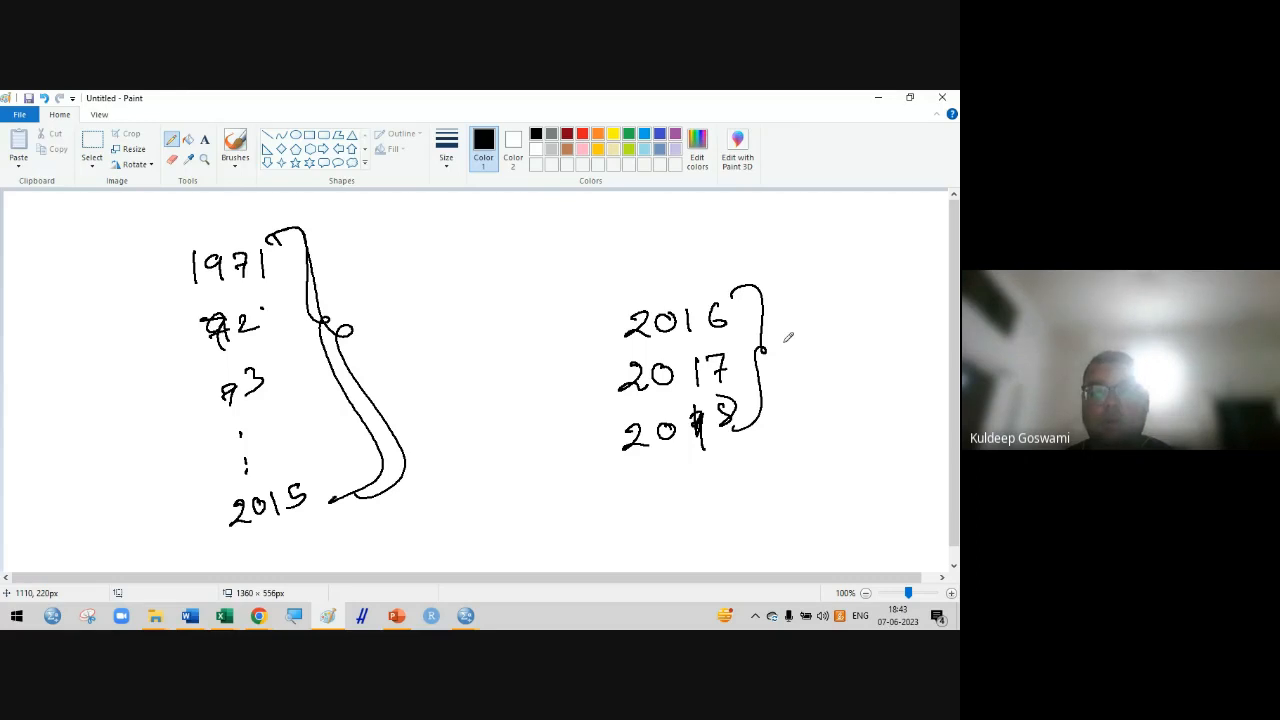
{"action": "left_click_drag", "start_coordinate": [806, 320], "coordinate": [782, 357]}
{"action": "left_click_drag", "start_coordinate": [784, 340], "coordinate": [800, 339]}
{"action": "left_click_drag", "start_coordinate": [818, 340], "coordinate": [836, 342]}
{"action": "left_click_drag", "start_coordinate": [840, 348], "coordinate": [890, 344]}
{"action": "mouse_move", "coordinate": [906, 330]}
{"action": "left_mouse_down"}
{"action": "mouse_move", "coordinate": [940, 305]}
{"action": "mouse_move", "coordinate": [950, 318]}
{"action": "mouse_move", "coordinate": [922, 360]}
{"action": "left_mouse_up"}
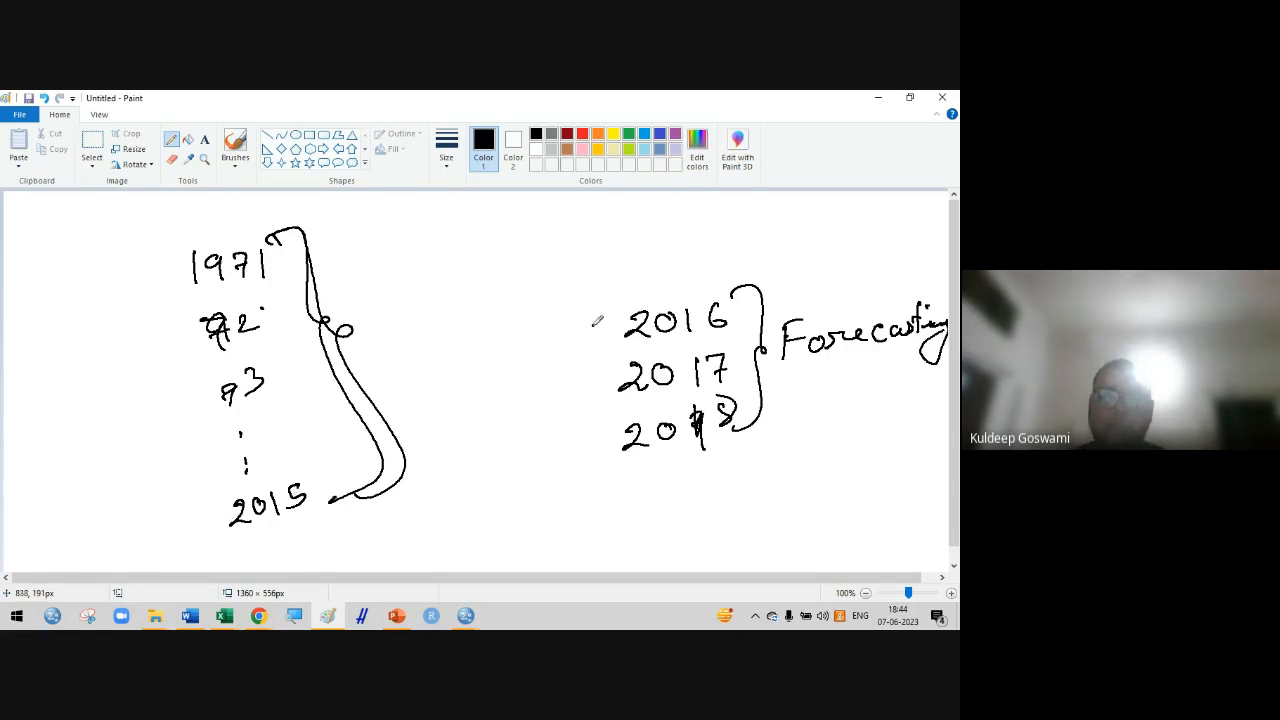
Add tick marks in front of 2016, 2017 and 2018, emphasizing the one at 2016
{"action": "left_click_drag", "start_coordinate": [592, 326], "coordinate": [630, 311]}
{"action": "left_click_drag", "start_coordinate": [597, 374], "coordinate": [626, 369]}
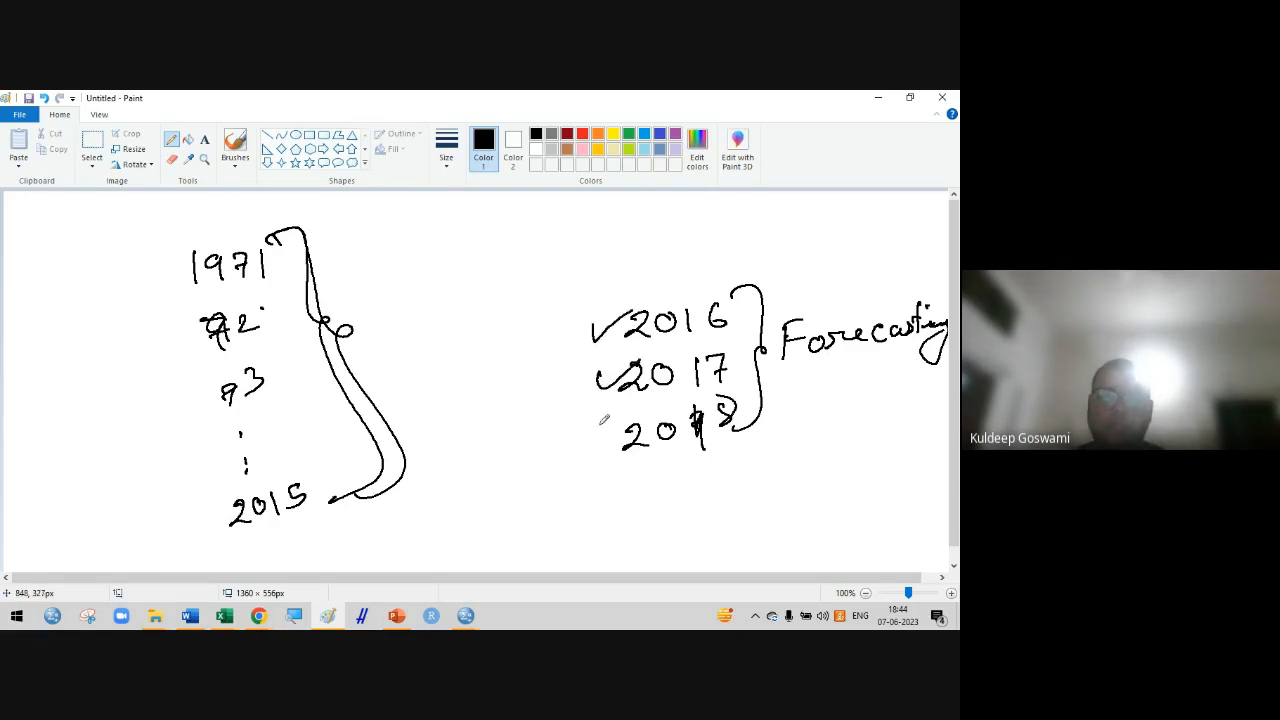
{"action": "left_click_drag", "start_coordinate": [596, 425], "coordinate": [640, 405]}
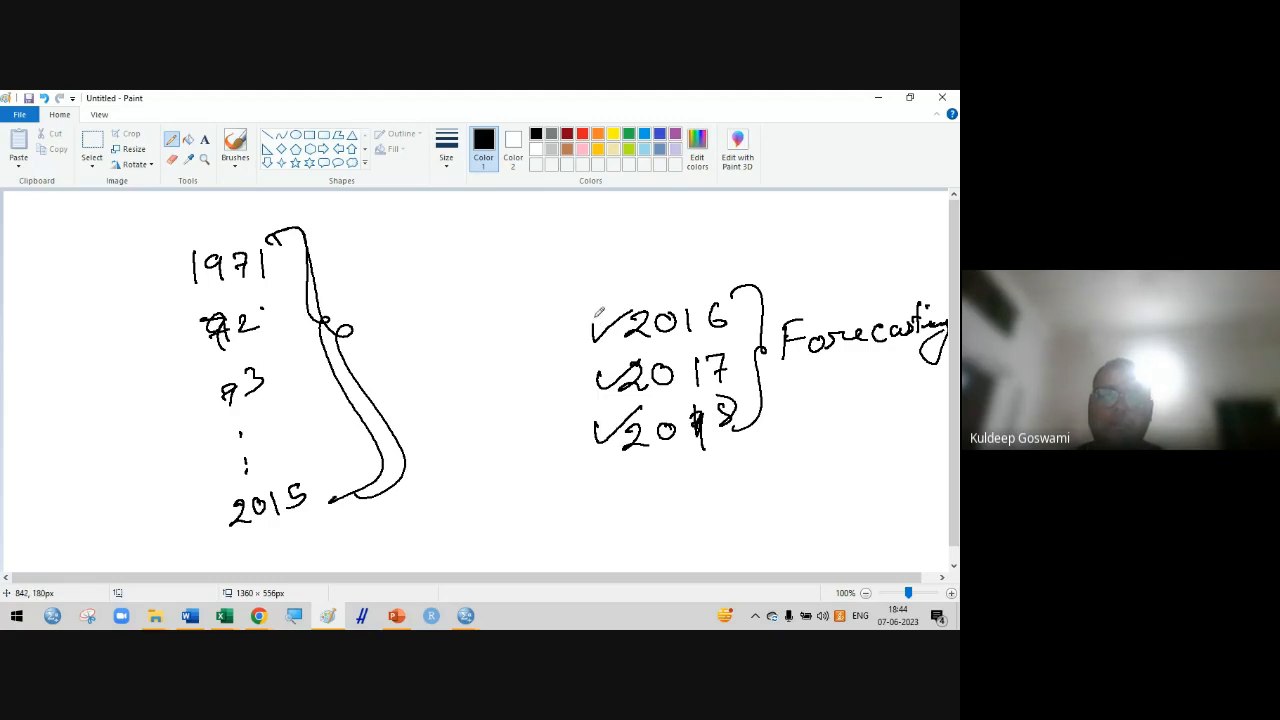
{"action": "mouse_move", "coordinate": [590, 306]}
{"action": "left_mouse_down"}
{"action": "mouse_move", "coordinate": [613, 331]}
{"action": "mouse_move", "coordinate": [576, 352]}
{"action": "mouse_move", "coordinate": [636, 312]}
{"action": "left_mouse_up"}
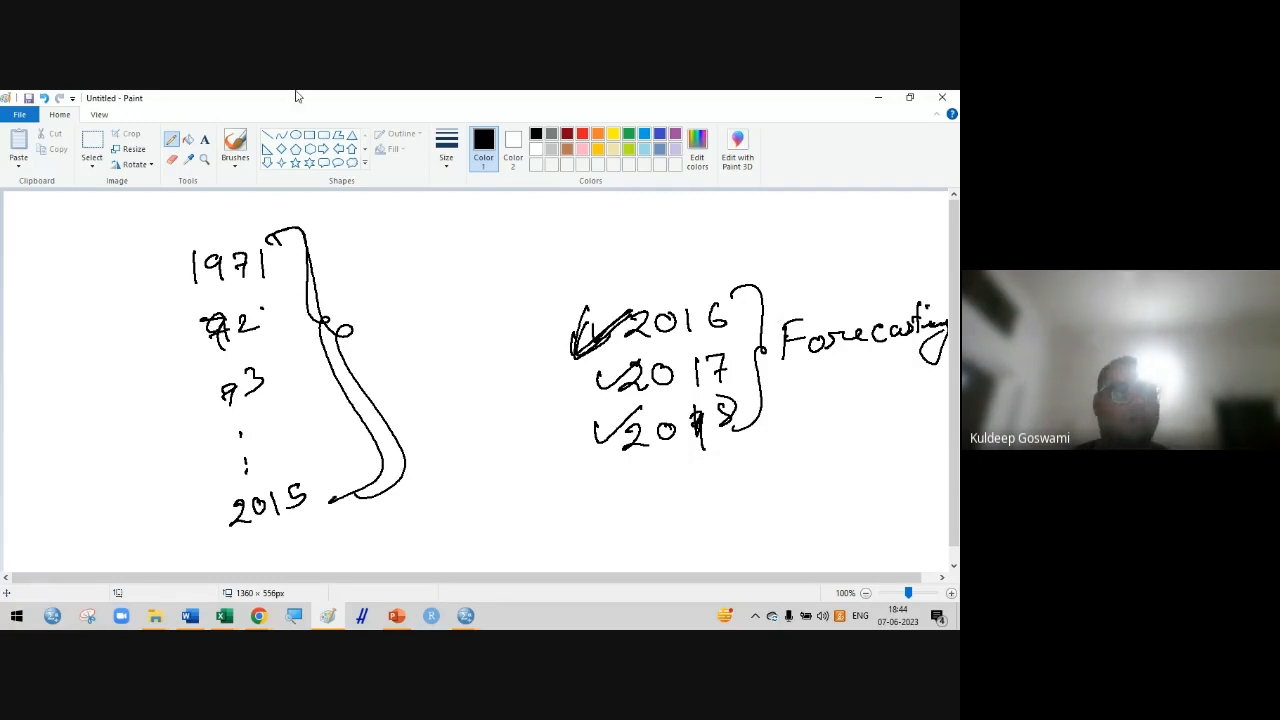
On a new blank canvas, without saving the year sketch, write ARIMA with an arrow to Autoregressive Integrated Moving Average
{"action": "left_click", "coordinate": [19, 114]}
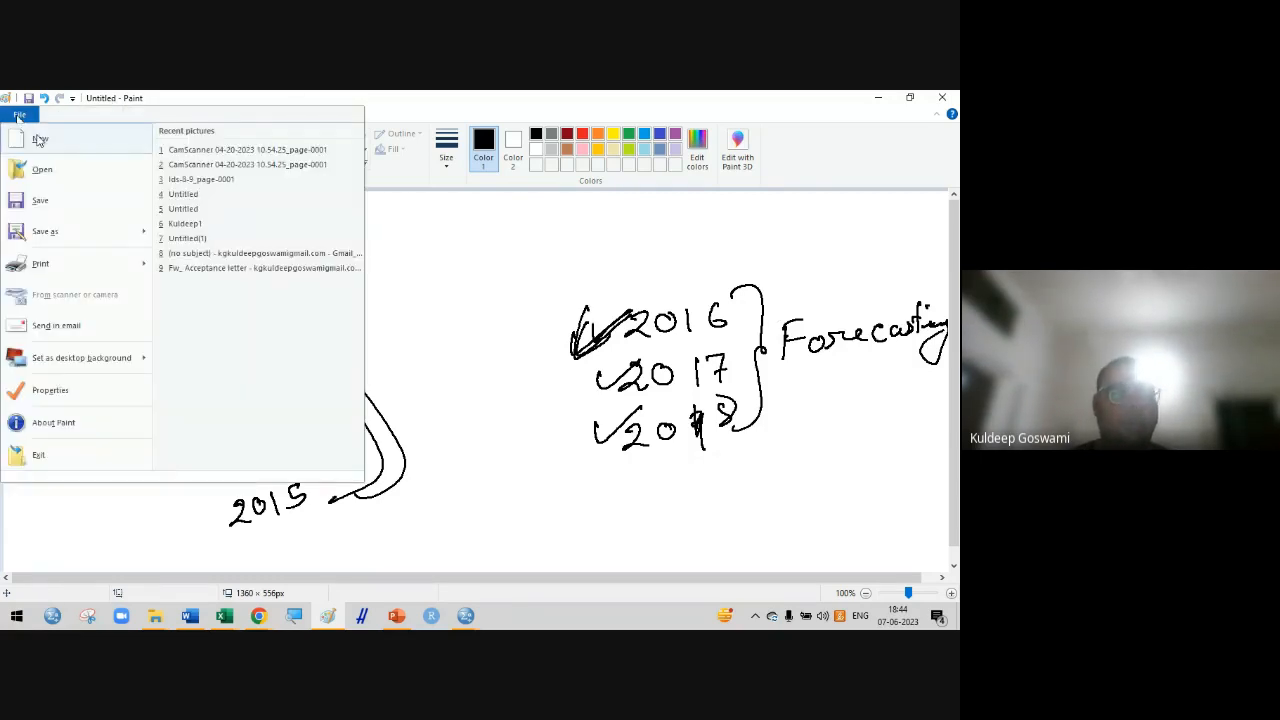
{"action": "left_click", "coordinate": [40, 134]}
{"action": "left_click", "coordinate": [503, 353]}
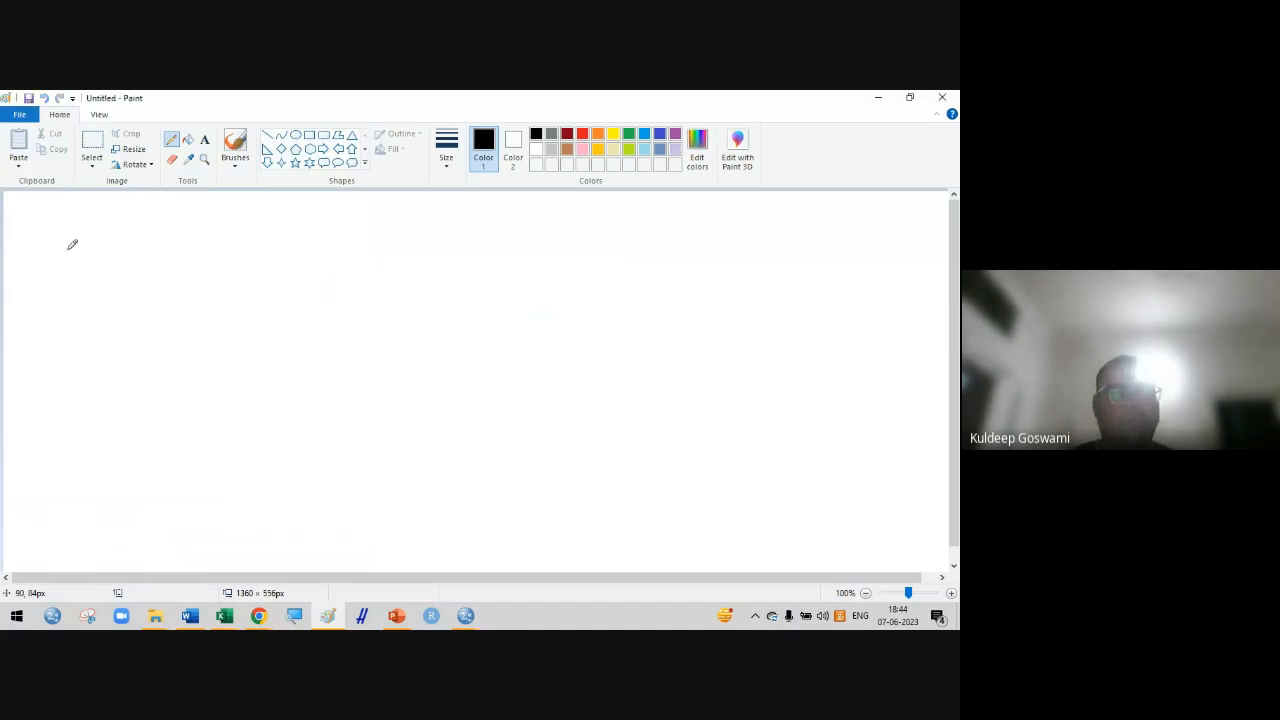
{"action": "mouse_move", "coordinate": [48, 268]}
{"action": "left_mouse_down"}
{"action": "mouse_move", "coordinate": [120, 233]}
{"action": "mouse_move", "coordinate": [151, 246]}
{"action": "mouse_move", "coordinate": [166, 229]}
{"action": "mouse_move", "coordinate": [178, 252]}
{"action": "mouse_move", "coordinate": [289, 236]}
{"action": "mouse_move", "coordinate": [280, 250]}
{"action": "mouse_move", "coordinate": [353, 262]}
{"action": "left_mouse_up"}
{"action": "mouse_move", "coordinate": [331, 251]}
{"action": "left_mouse_down"}
{"action": "mouse_move", "coordinate": [398, 254]}
{"action": "mouse_move", "coordinate": [418, 226]}
{"action": "mouse_move", "coordinate": [444, 243]}
{"action": "mouse_move", "coordinate": [497, 245]}
{"action": "mouse_move", "coordinate": [648, 232]}
{"action": "left_mouse_up"}
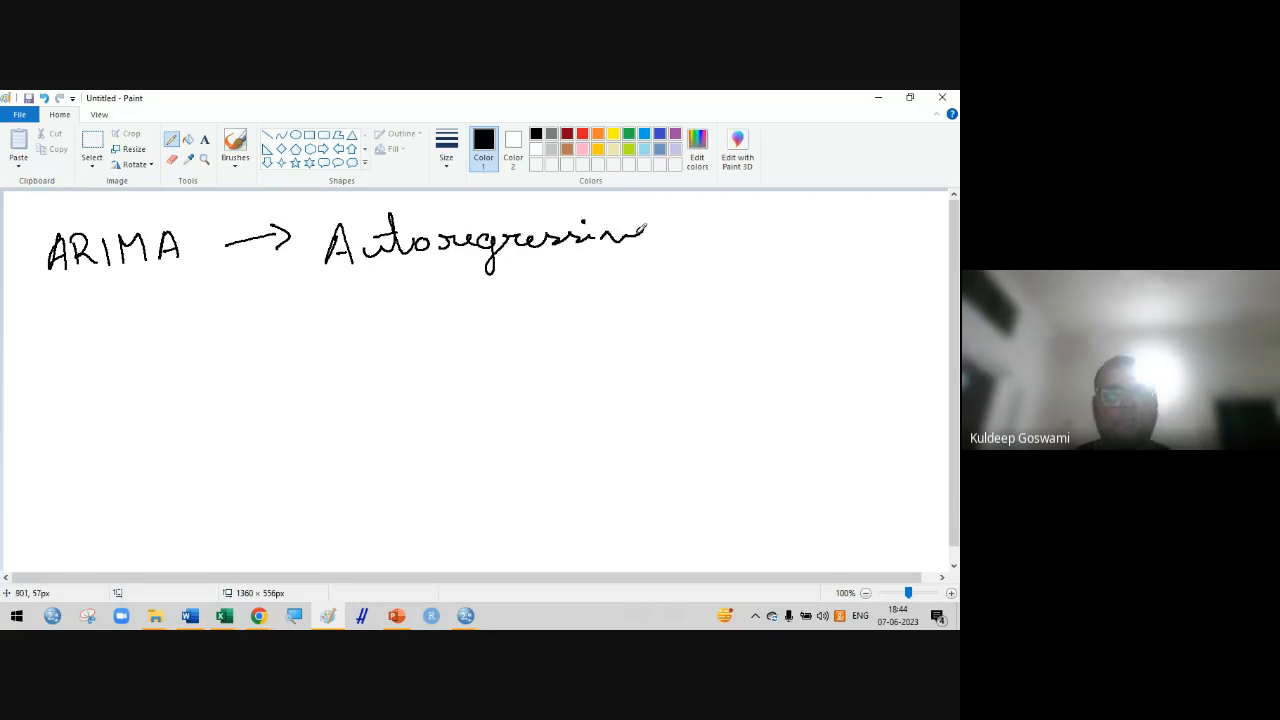
{"action": "mouse_move", "coordinate": [330, 297]}
{"action": "left_mouse_down"}
{"action": "mouse_move", "coordinate": [358, 293]}
{"action": "mouse_move", "coordinate": [338, 331]}
{"action": "left_mouse_up"}
{"action": "mouse_move", "coordinate": [362, 320]}
{"action": "left_mouse_down"}
{"action": "mouse_move", "coordinate": [417, 297]}
{"action": "mouse_move", "coordinate": [443, 309]}
{"action": "mouse_move", "coordinate": [578, 290]}
{"action": "mouse_move", "coordinate": [597, 304]}
{"action": "left_mouse_up"}
{"action": "mouse_move", "coordinate": [343, 368]}
{"action": "left_mouse_down"}
{"action": "mouse_move", "coordinate": [349, 410]}
{"action": "mouse_move", "coordinate": [386, 400]}
{"action": "left_mouse_up"}
{"action": "mouse_move", "coordinate": [405, 384]}
{"action": "left_mouse_down"}
{"action": "mouse_move", "coordinate": [495, 376]}
{"action": "mouse_move", "coordinate": [512, 405]}
{"action": "mouse_move", "coordinate": [555, 368]}
{"action": "mouse_move", "coordinate": [646, 345]}
{"action": "mouse_move", "coordinate": [672, 370]}
{"action": "mouse_move", "coordinate": [696, 352]}
{"action": "left_mouse_up"}
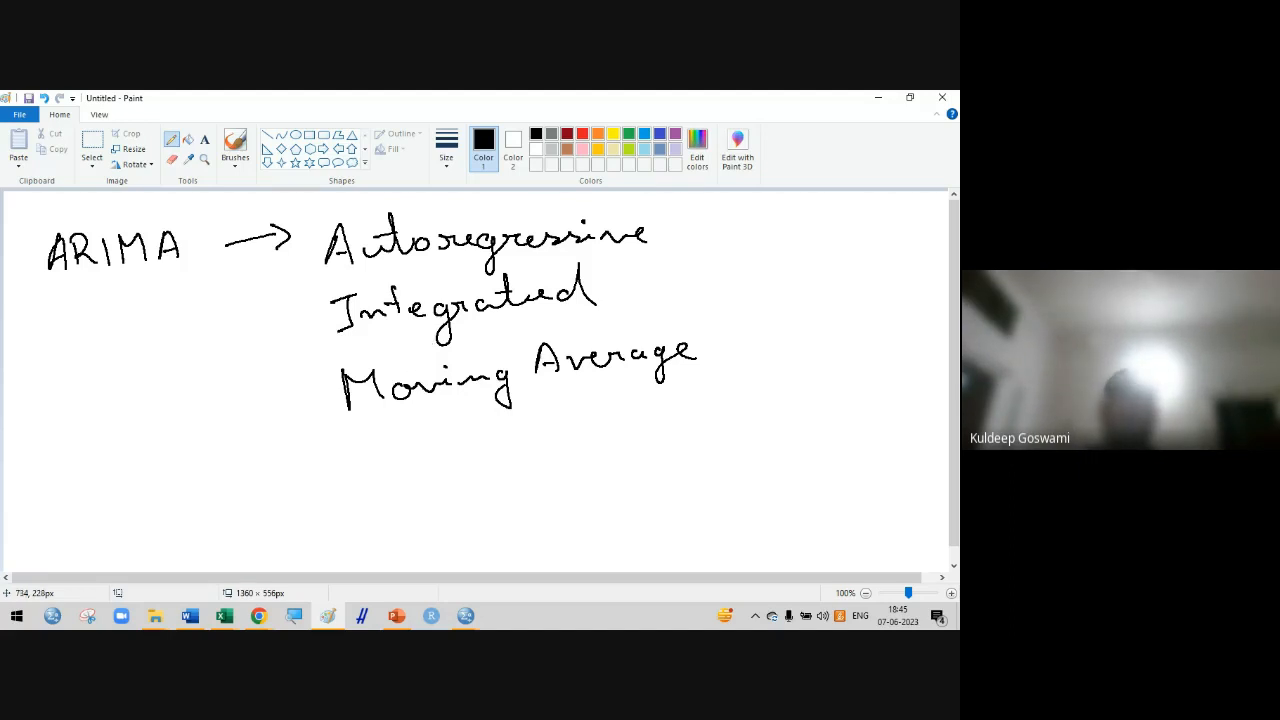
Draw a line under Moving Average and write "model (Box & Jenkins" with the publication year beneath it
{"action": "left_click_drag", "start_coordinate": [312, 450], "coordinate": [678, 396]}
{"action": "mouse_move", "coordinate": [405, 450]}
{"action": "left_mouse_down"}
{"action": "mouse_move", "coordinate": [411, 468]}
{"action": "mouse_move", "coordinate": [572, 458]}
{"action": "left_mouse_up"}
{"action": "mouse_move", "coordinate": [628, 420]}
{"action": "left_mouse_down"}
{"action": "mouse_move", "coordinate": [610, 445]}
{"action": "mouse_move", "coordinate": [624, 472]}
{"action": "left_mouse_up"}
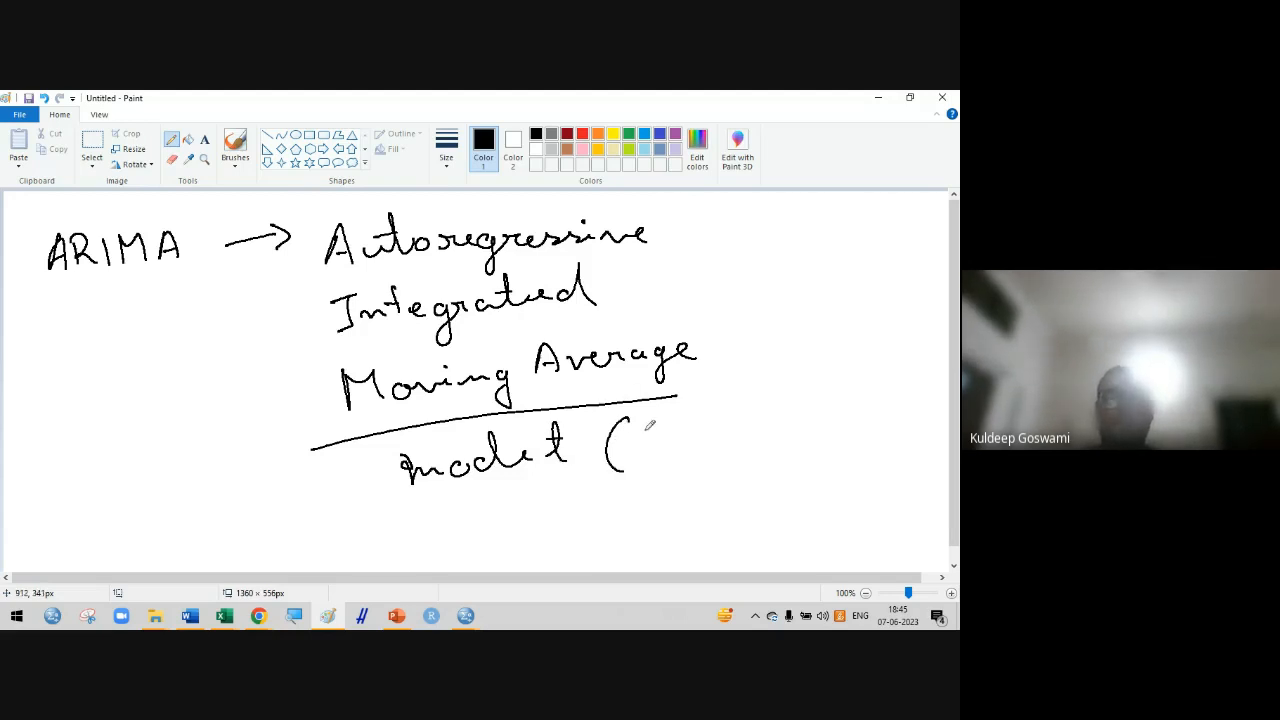
{"action": "left_click_drag", "start_coordinate": [648, 430], "coordinate": [644, 464]}
{"action": "mouse_move", "coordinate": [640, 431]}
{"action": "left_mouse_down"}
{"action": "mouse_move", "coordinate": [665, 425]}
{"action": "mouse_move", "coordinate": [648, 457]}
{"action": "mouse_move", "coordinate": [693, 434]}
{"action": "mouse_move", "coordinate": [726, 450]}
{"action": "left_mouse_up"}
{"action": "left_click_drag", "start_coordinate": [726, 426], "coordinate": [706, 452]}
{"action": "mouse_move", "coordinate": [770, 392]}
{"action": "left_mouse_down"}
{"action": "mouse_move", "coordinate": [762, 411]}
{"action": "mouse_move", "coordinate": [782, 410]}
{"action": "left_mouse_up"}
{"action": "left_click_drag", "start_coordinate": [815, 386], "coordinate": [792, 421]}
{"action": "mouse_move", "coordinate": [820, 410]}
{"action": "left_mouse_down"}
{"action": "mouse_move", "coordinate": [882, 380]}
{"action": "mouse_move", "coordinate": [947, 398]}
{"action": "left_mouse_up"}
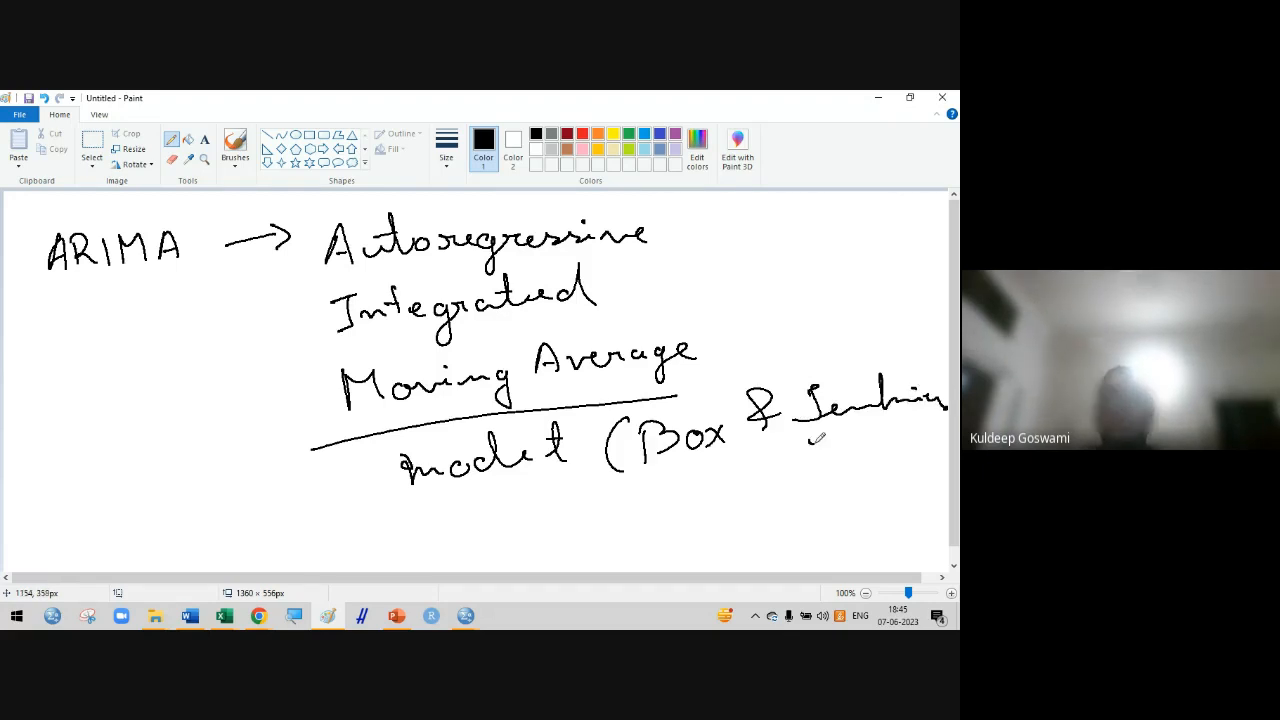
{"action": "left_click_drag", "start_coordinate": [812, 436], "coordinate": [815, 476]}
{"action": "mouse_move", "coordinate": [838, 446]}
{"action": "left_mouse_down"}
{"action": "mouse_move", "coordinate": [843, 460]}
{"action": "mouse_move", "coordinate": [843, 444]}
{"action": "mouse_move", "coordinate": [906, 462]}
{"action": "mouse_move", "coordinate": [768, 509]}
{"action": "left_mouse_up"}
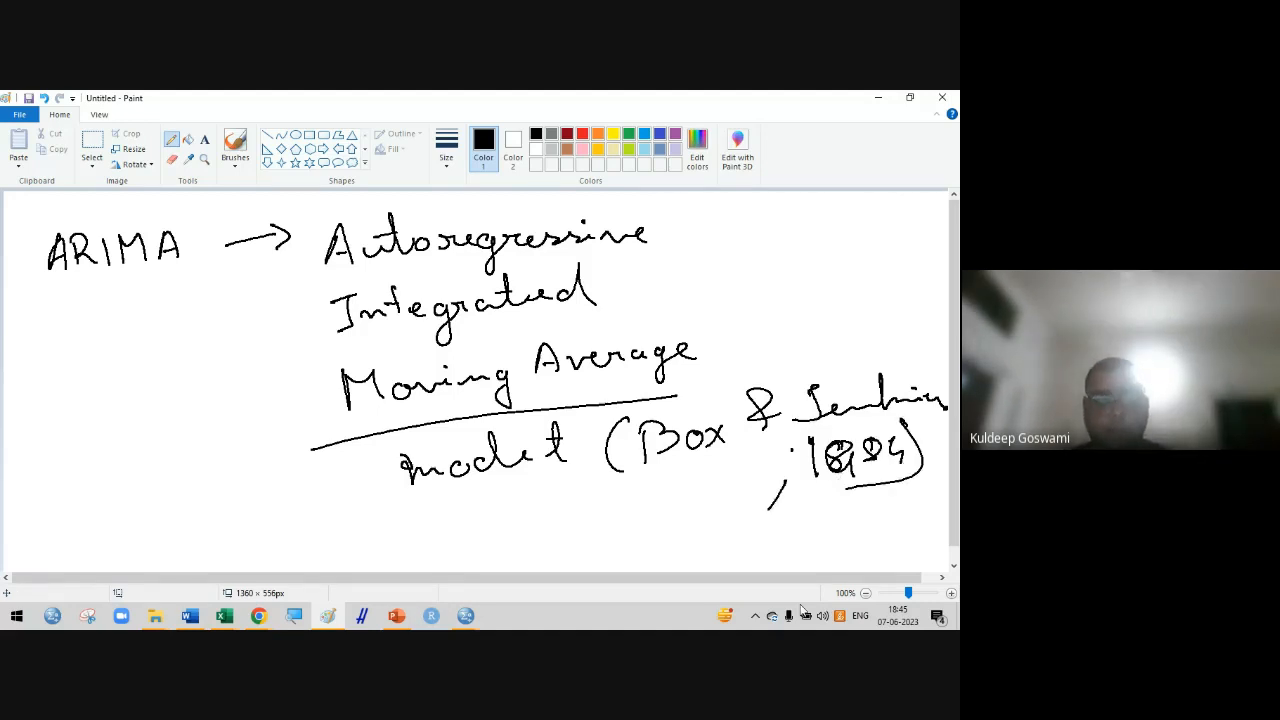
Switch back to the SPSS output and examine the Model Fit and Model Statistics tables and the observed series chart
{"action": "left_click", "coordinate": [465, 615]}
{"action": "left_click", "coordinate": [518, 573]}
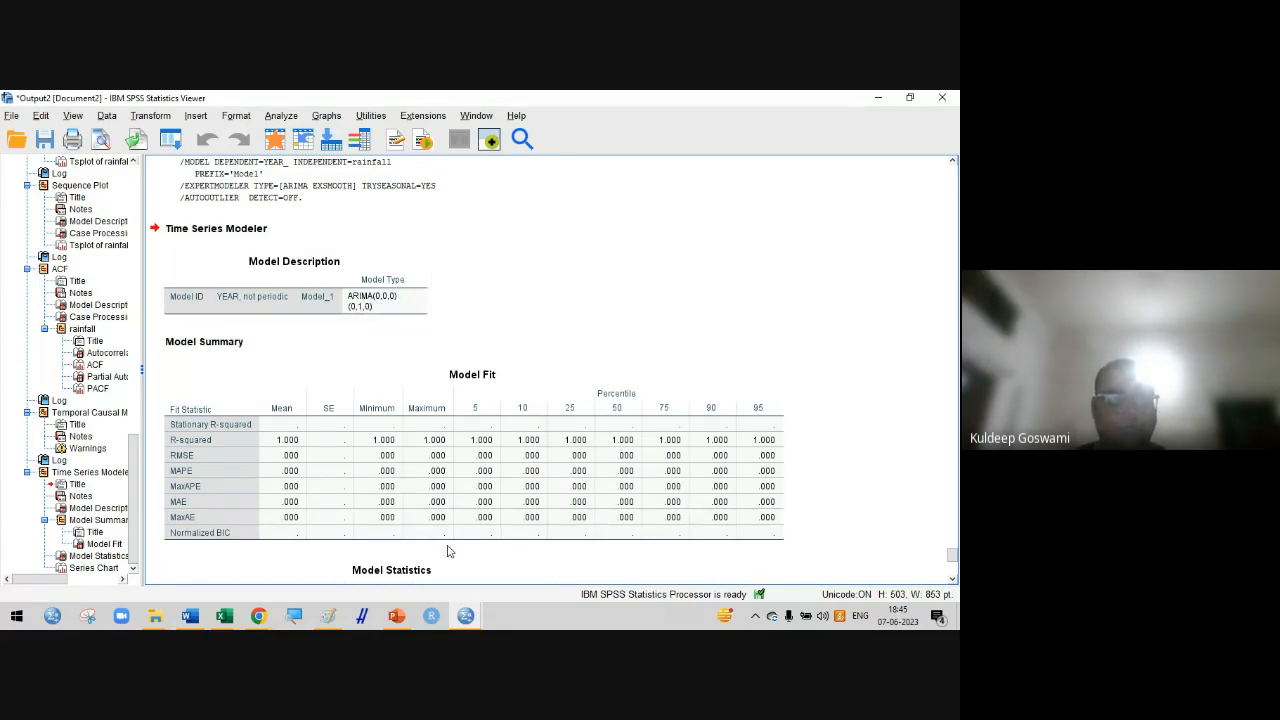
{"action": "scroll", "coordinate": [425, 505], "scroll_direction": "down", "scroll_amount": 3}
{"action": "scroll", "coordinate": [425, 505], "scroll_direction": "down", "scroll_amount": 4}
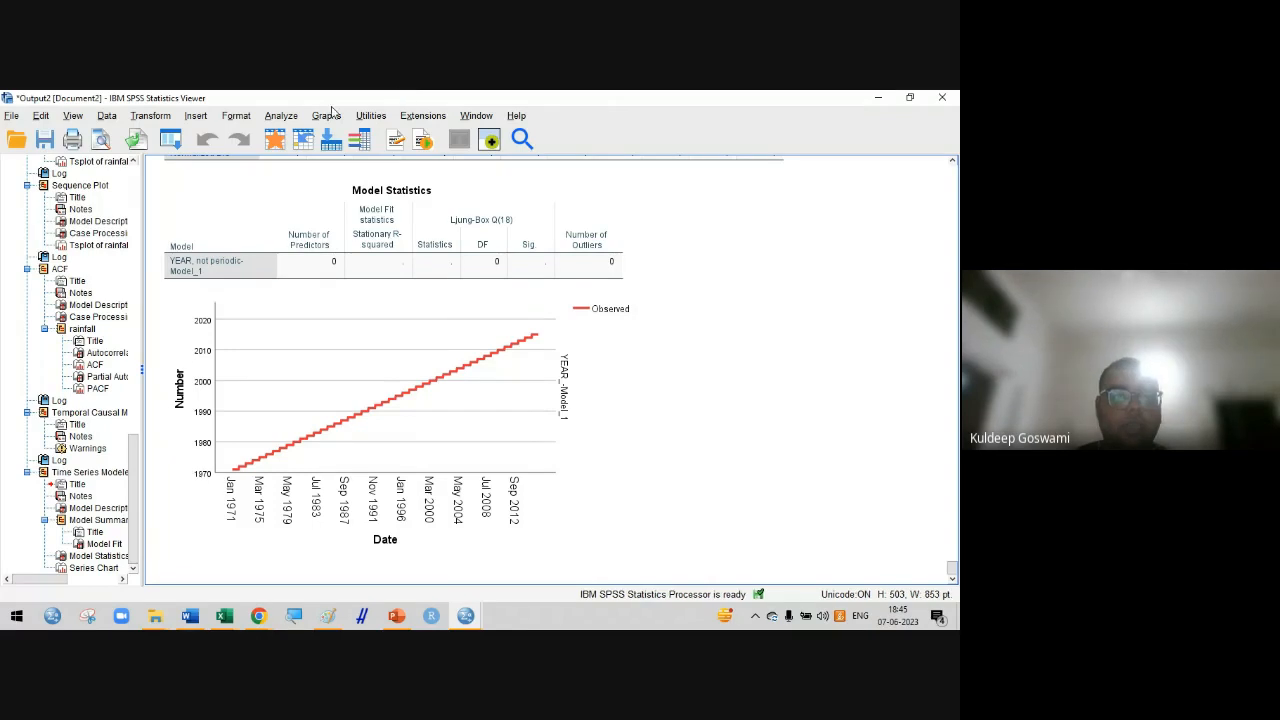
Reopen the Time Series Modeler for traditional models and enable residual ACF and PACF plots for both individual models and model comparison
{"action": "left_click", "coordinate": [281, 115]}
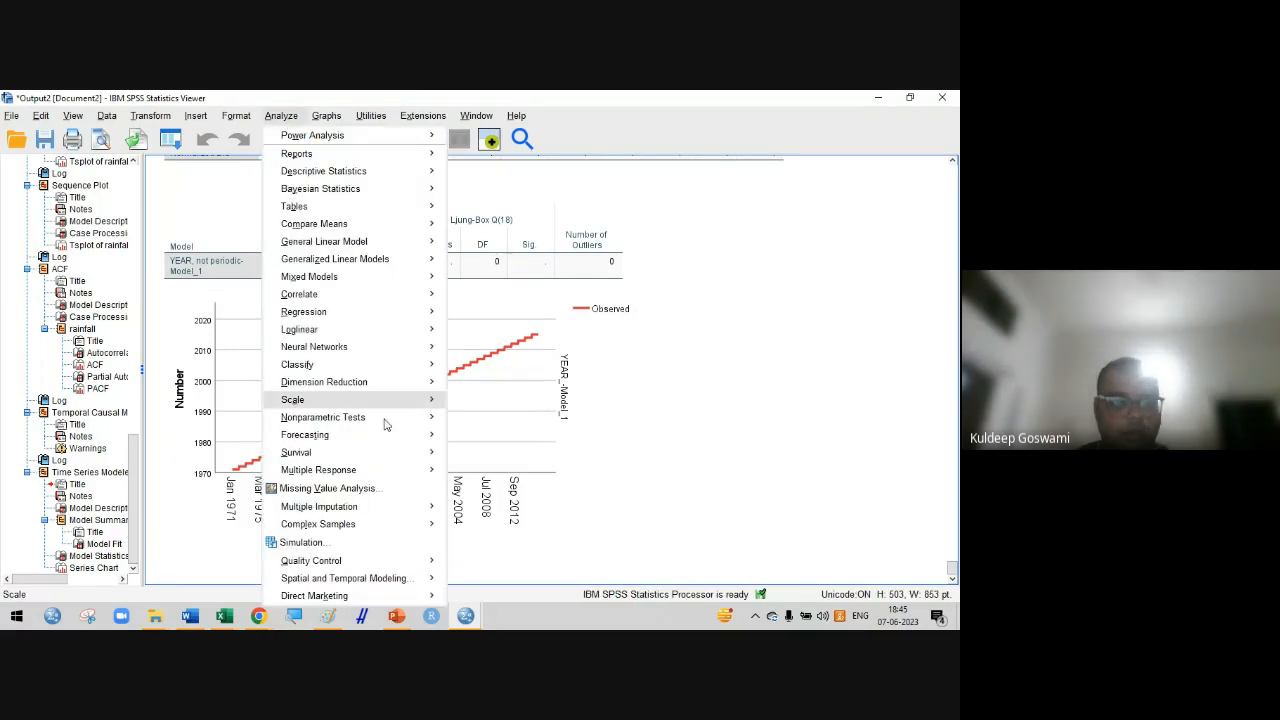
{"action": "mouse_move", "coordinate": [380, 445]}
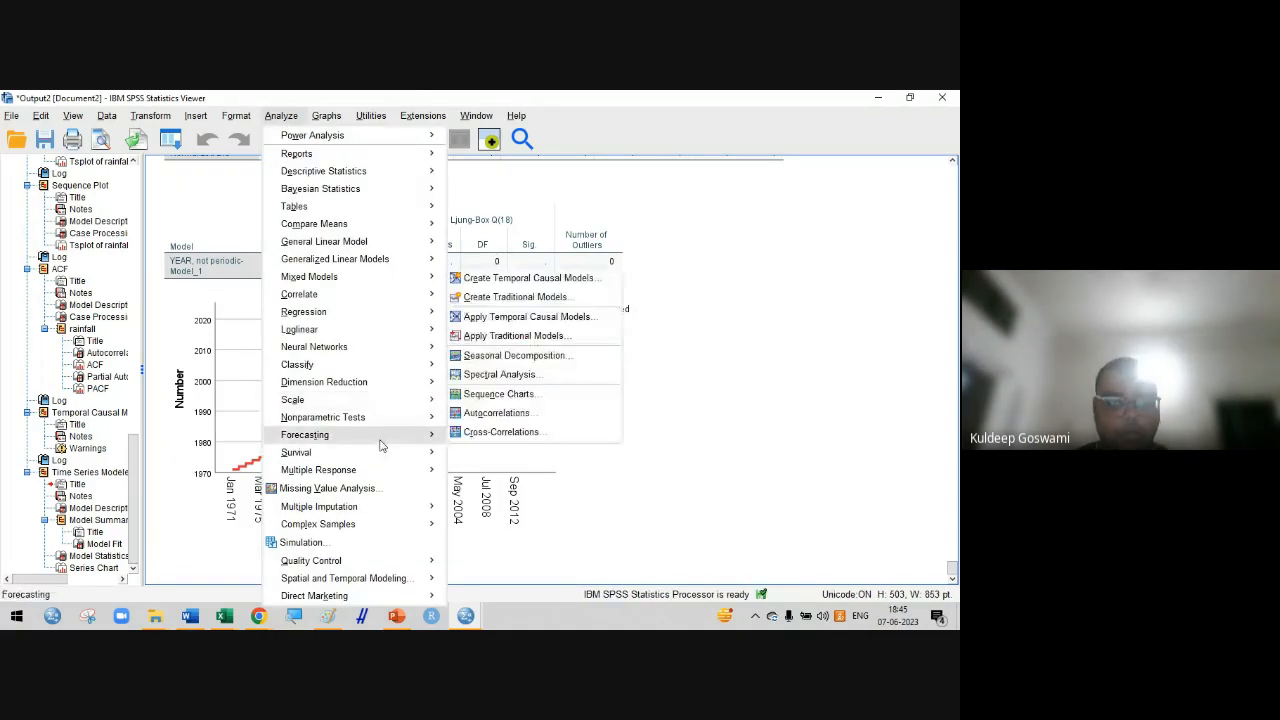
{"action": "left_click", "coordinate": [495, 302]}
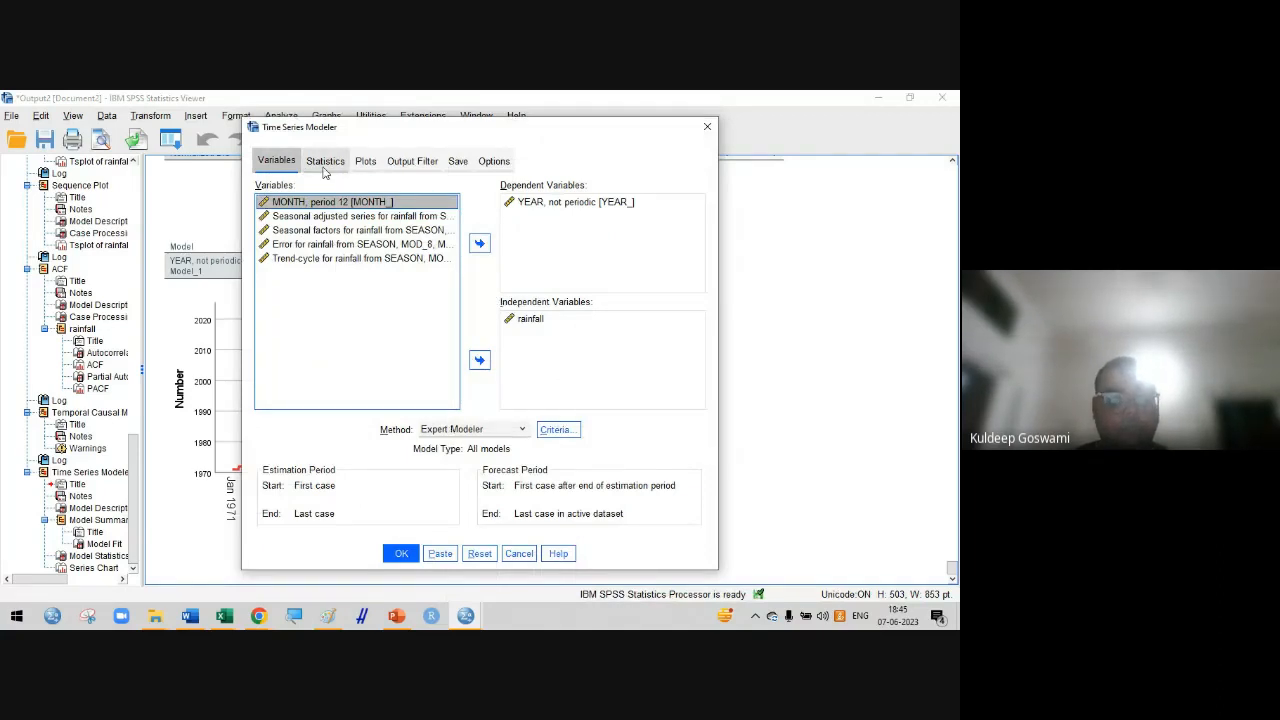
{"action": "left_click", "coordinate": [362, 163]}
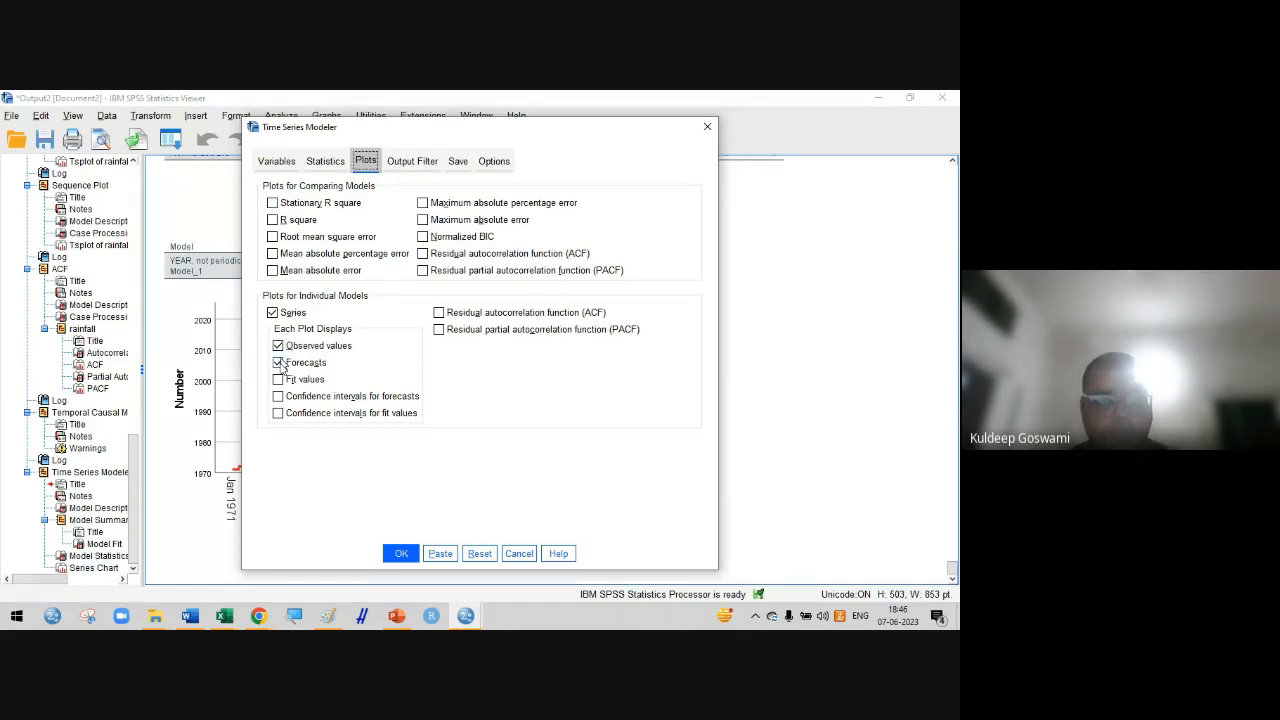
{"action": "left_click", "coordinate": [438, 312]}
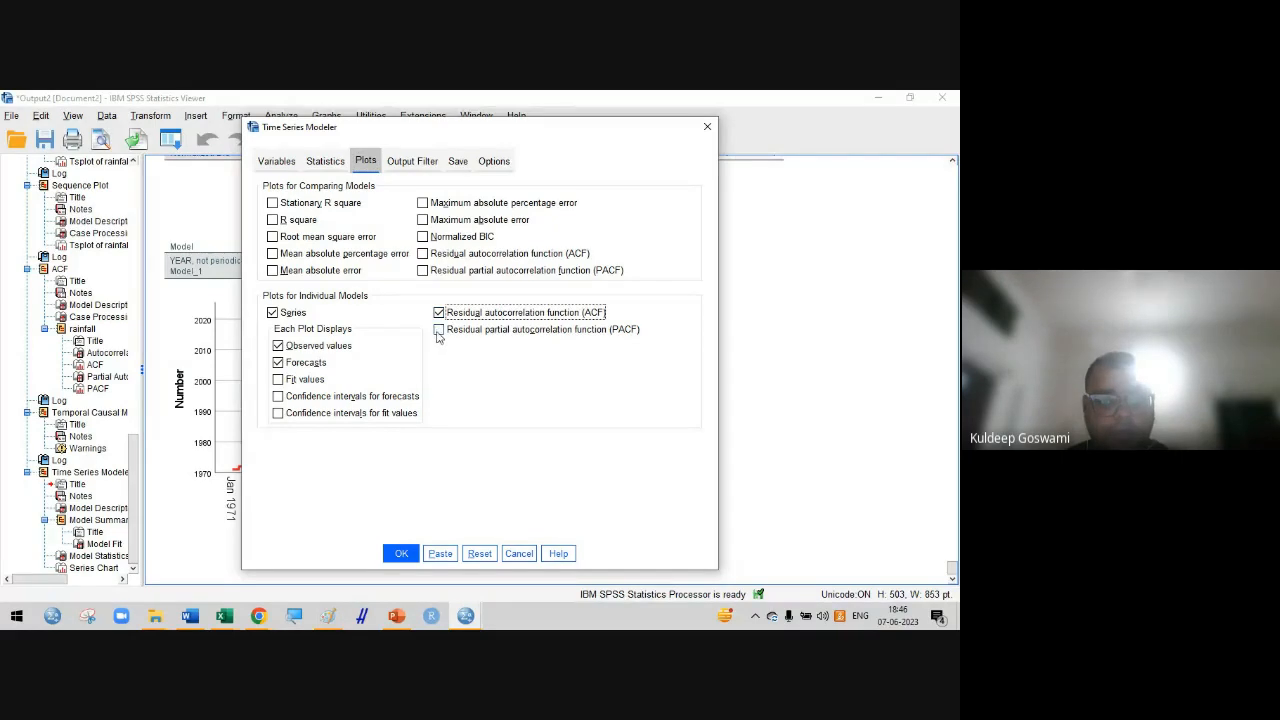
{"action": "left_click", "coordinate": [438, 329]}
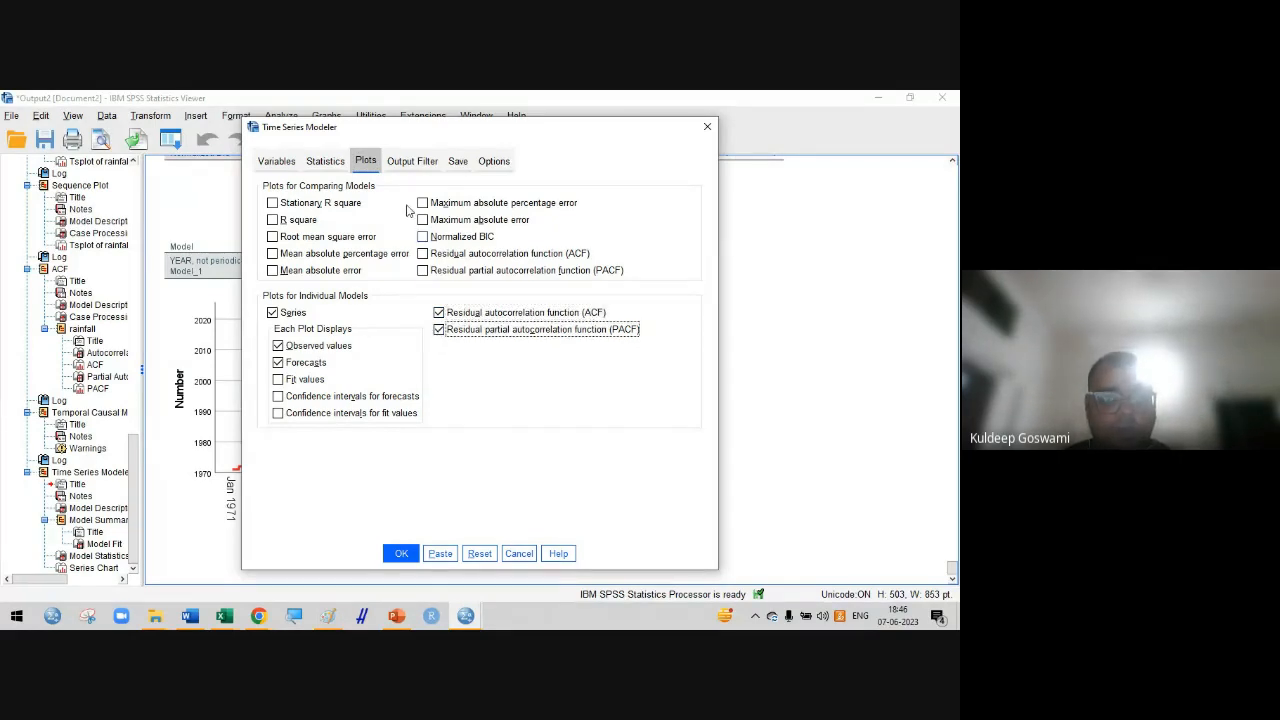
{"action": "left_click", "coordinate": [422, 253]}
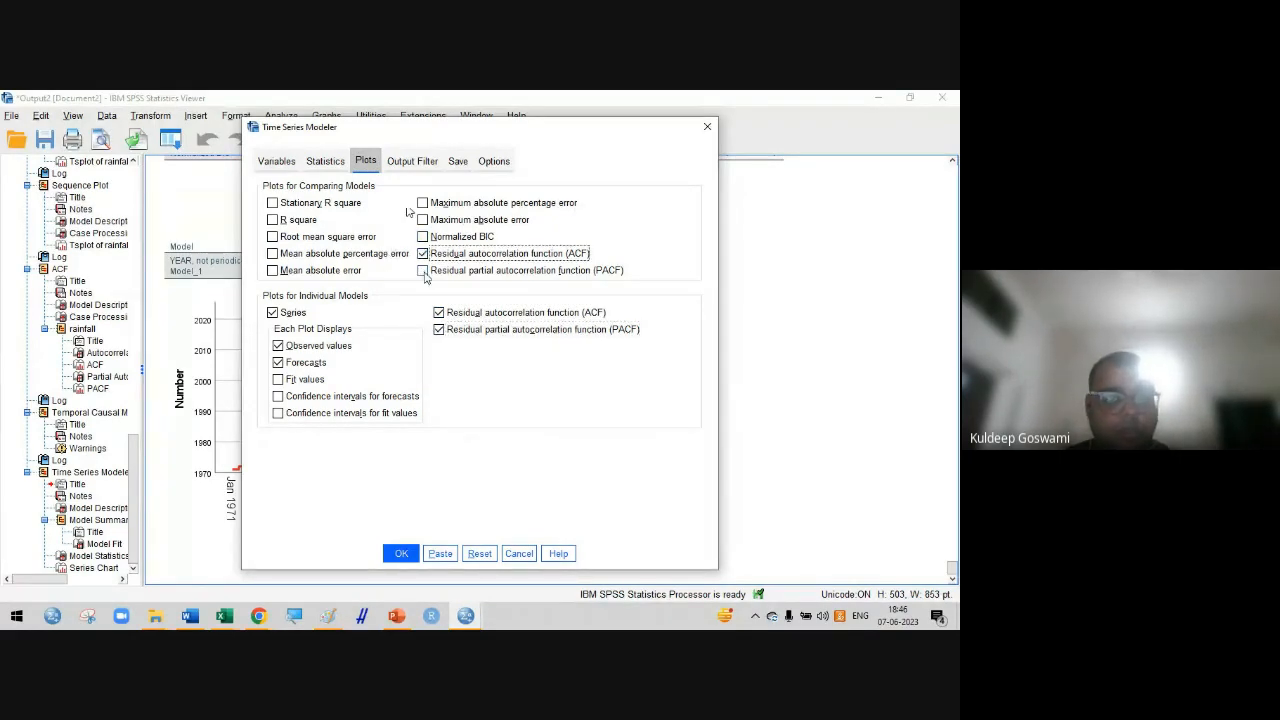
{"action": "left_click", "coordinate": [423, 271]}
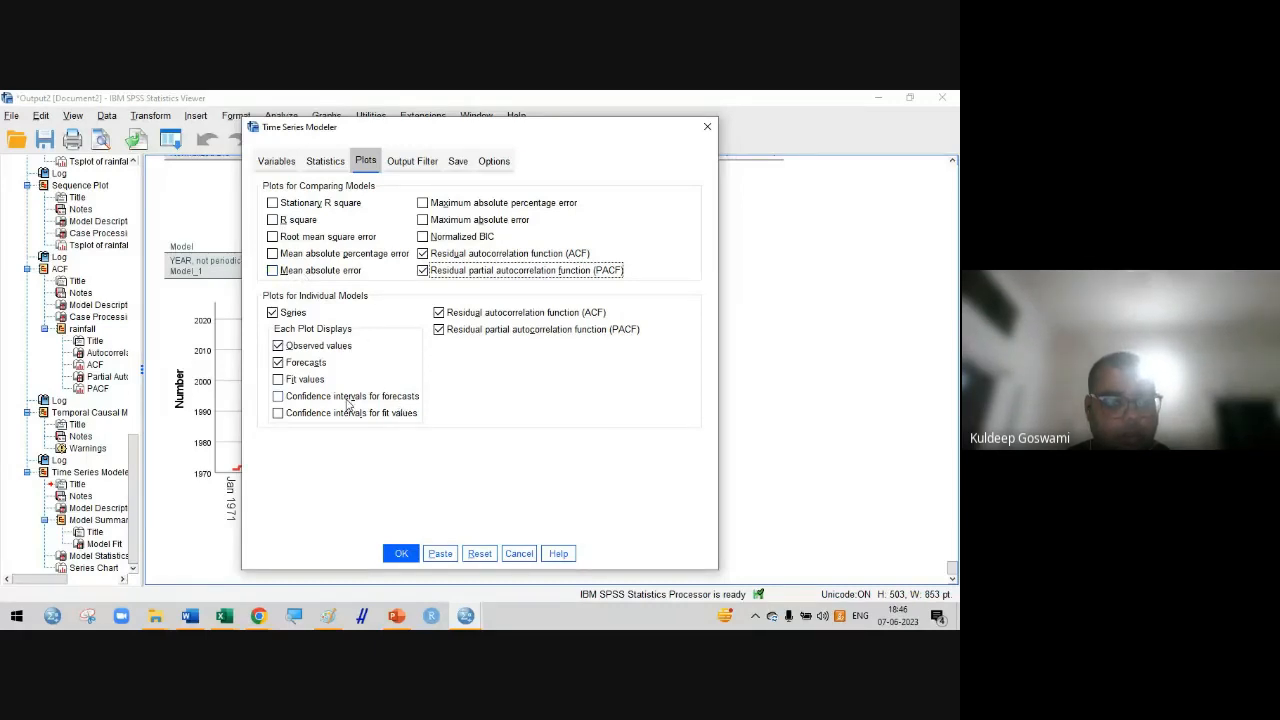
Add confidence intervals for forecasts to the individual model plots and run the time series model
{"action": "left_click", "coordinate": [278, 397]}
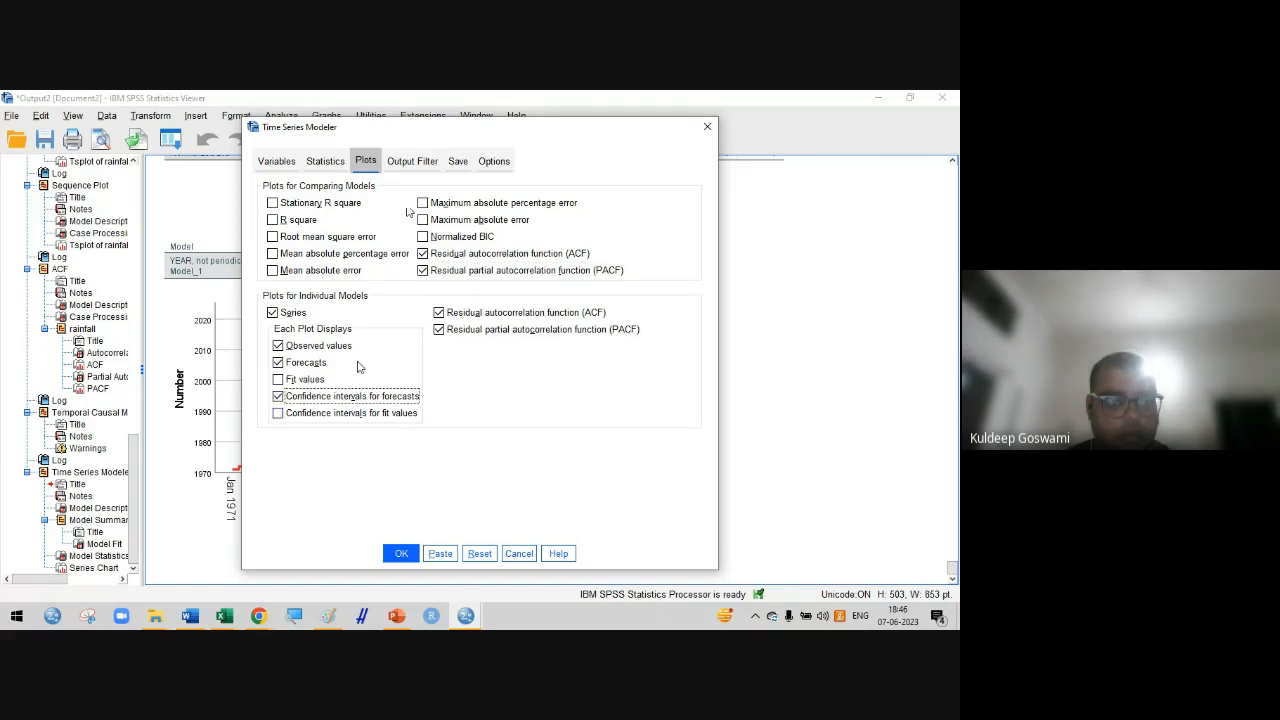
{"action": "left_click", "coordinate": [414, 556]}
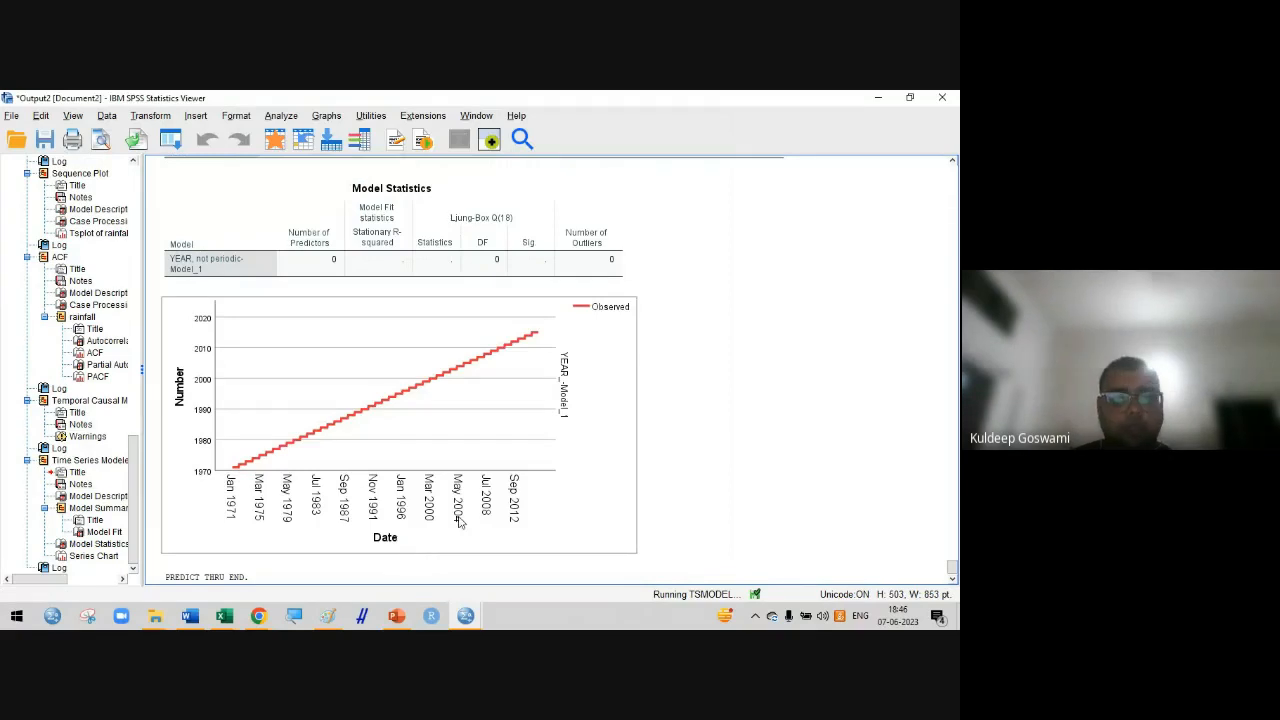
Examine the new Time Series Modeler output, including its warnings, model description, Model Fit and Model Statistics tables, and series chart
{"action": "scroll", "coordinate": [517, 485], "scroll_direction": "down", "scroll_amount": 4}
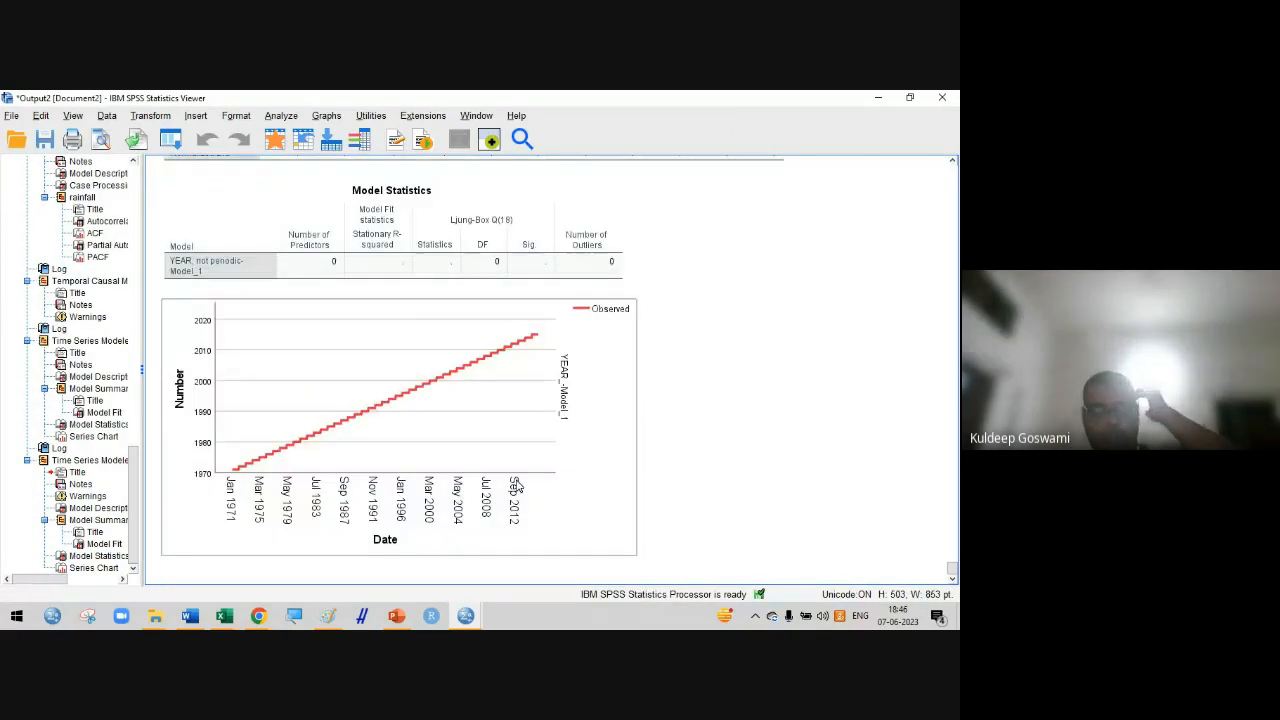
{"action": "scroll", "coordinate": [517, 485], "scroll_direction": "up", "scroll_amount": 2}
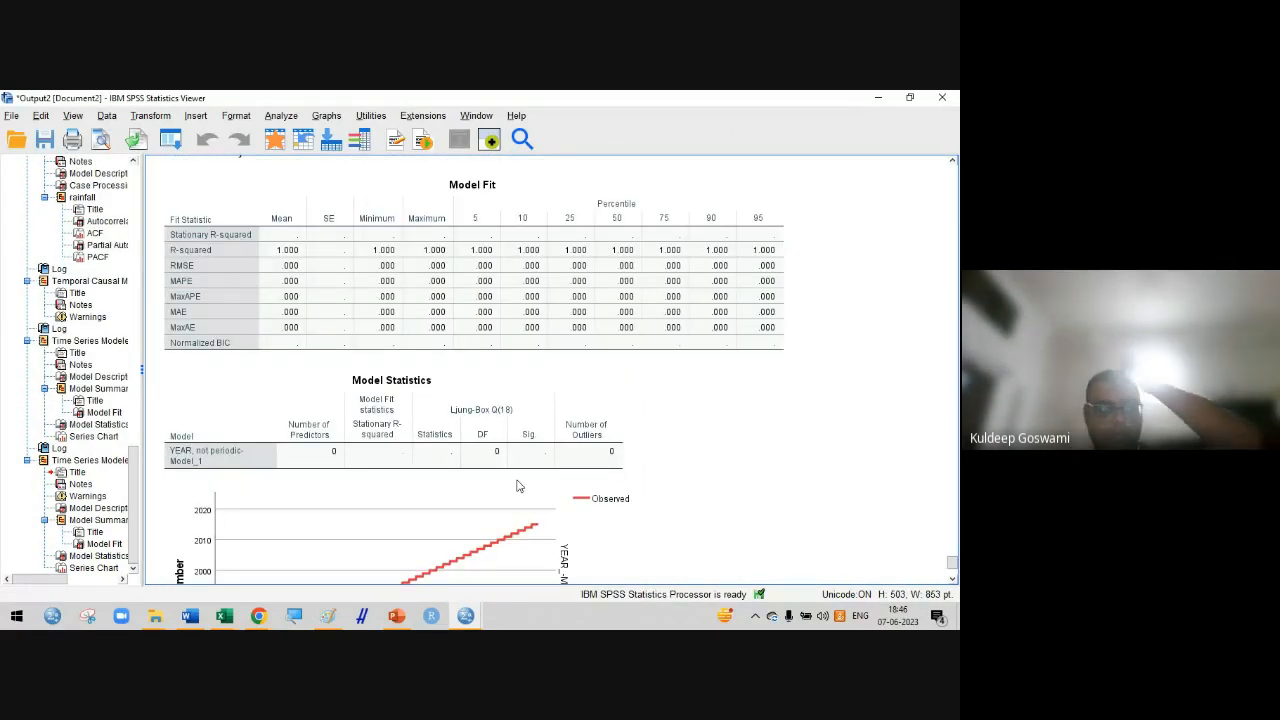
{"action": "scroll", "coordinate": [517, 485], "scroll_direction": "up", "scroll_amount": 1}
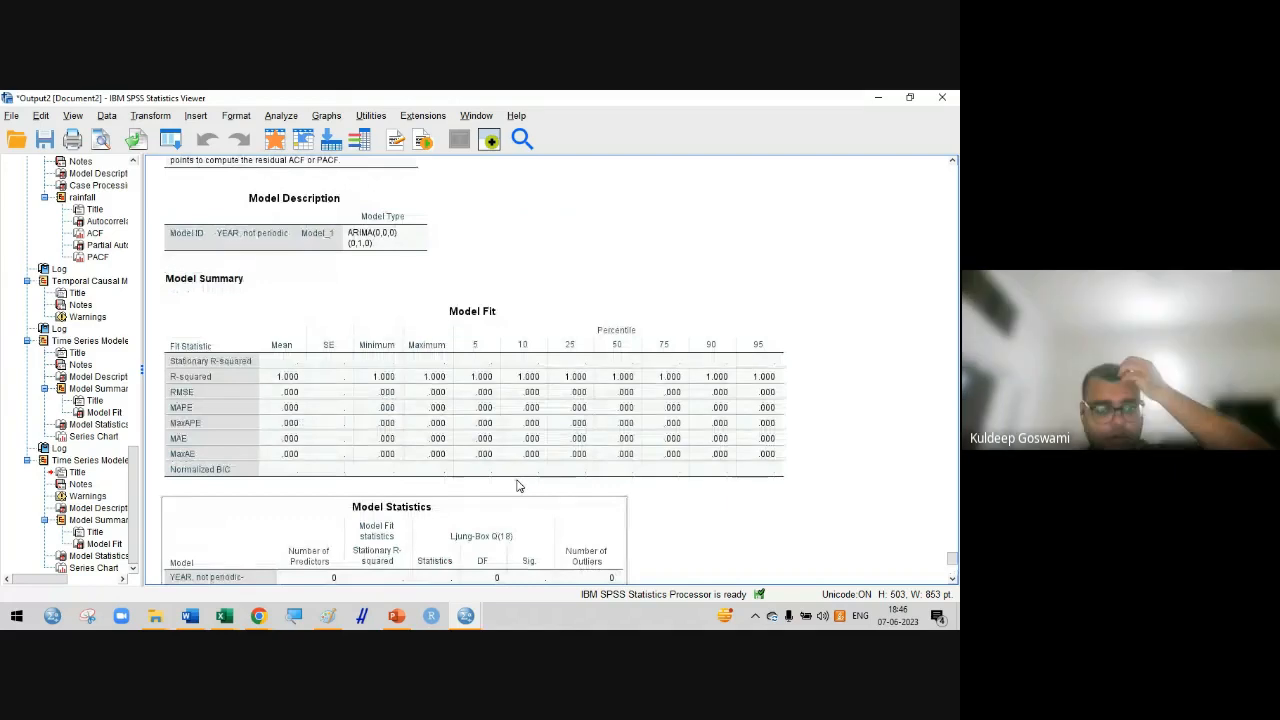
{"action": "scroll", "coordinate": [517, 485], "scroll_direction": "up", "scroll_amount": 2}
{"action": "scroll", "coordinate": [517, 485], "scroll_direction": "up", "scroll_amount": 1}
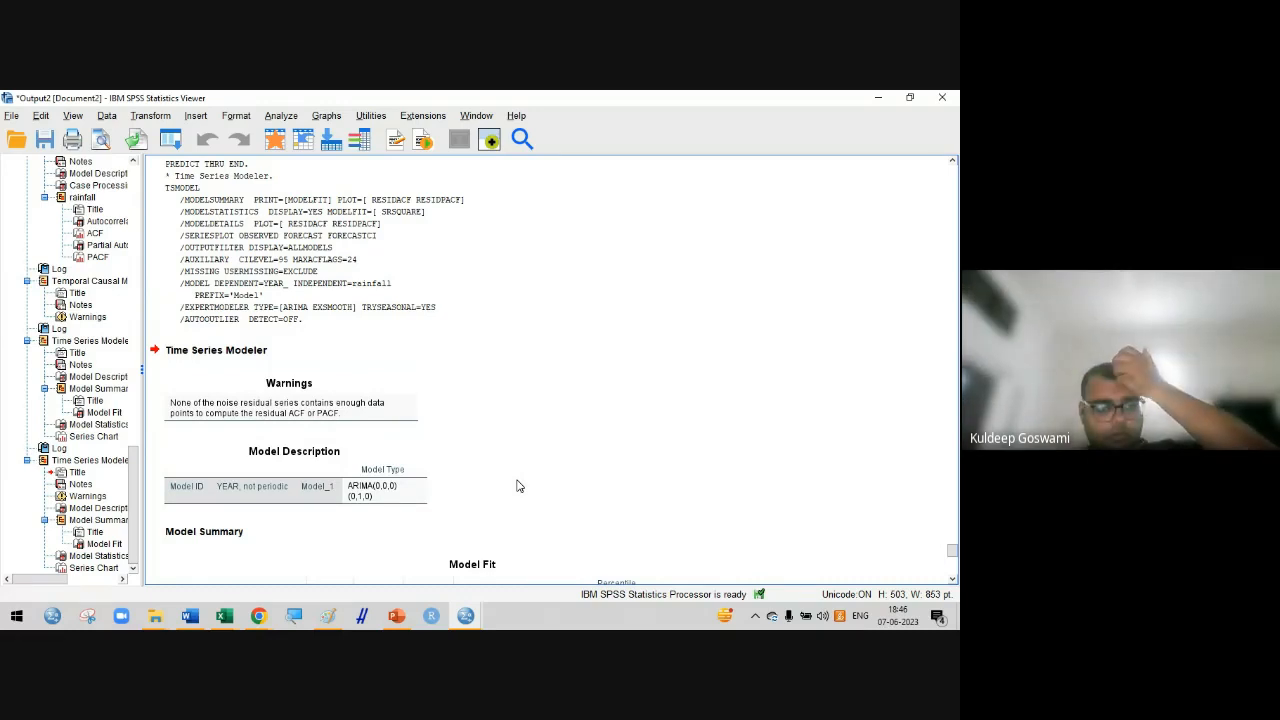
{"action": "scroll", "coordinate": [517, 485], "scroll_direction": "down", "scroll_amount": 1}
{"action": "scroll", "coordinate": [517, 485], "scroll_direction": "down", "scroll_amount": 1}
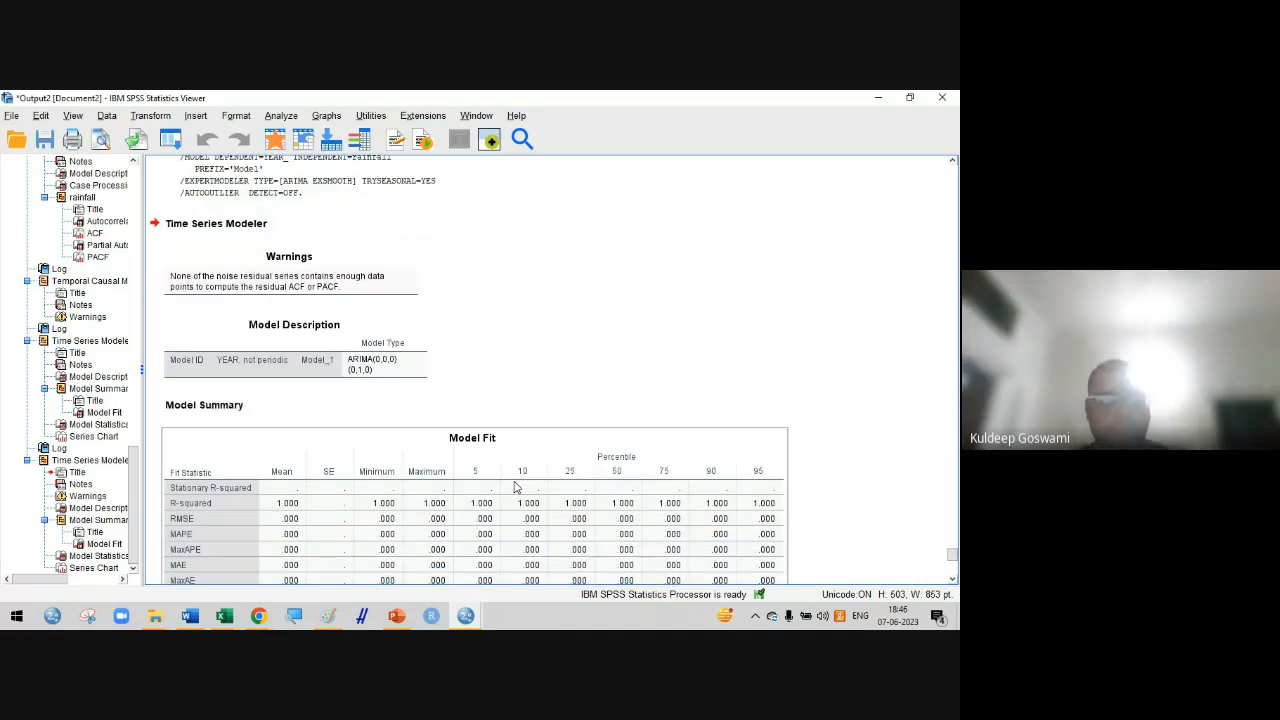
{"action": "scroll", "coordinate": [517, 485], "scroll_direction": "down", "scroll_amount": 6}
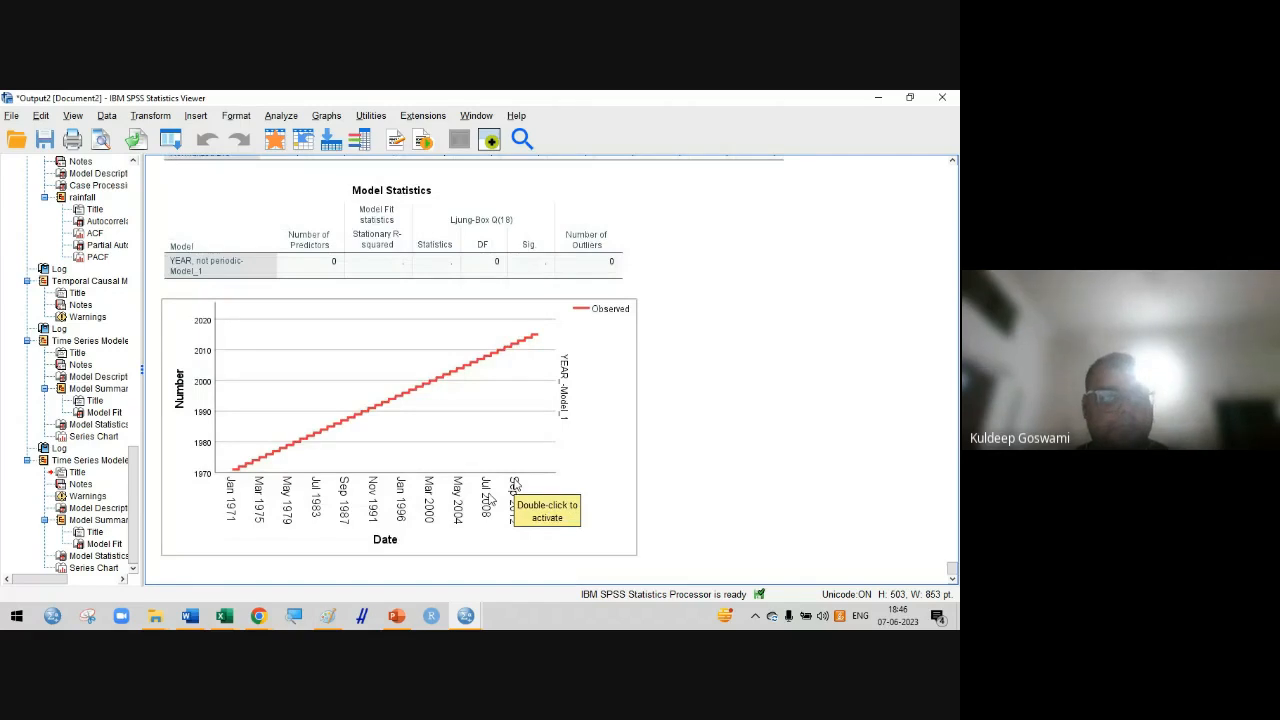
Reopen the Time Series Modeler for traditional models and add the rainfall trend-cycle series as an independent variable
{"action": "left_click", "coordinate": [281, 115]}
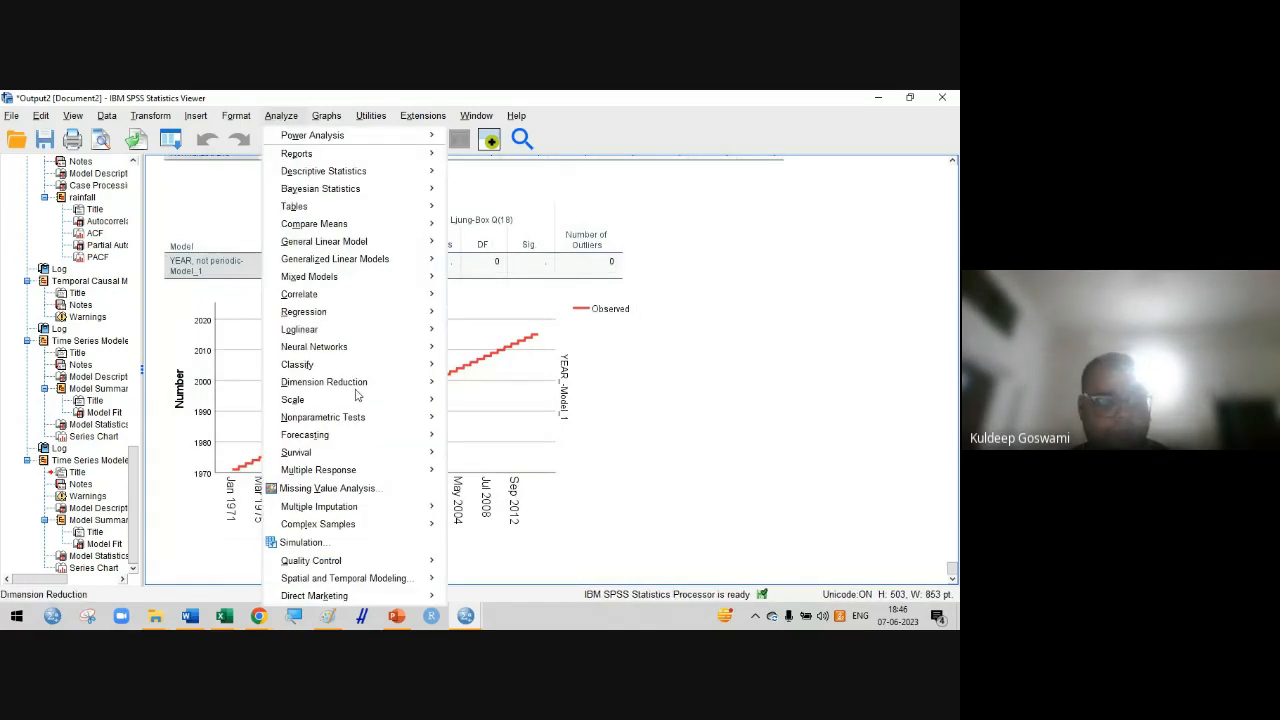
{"action": "mouse_move", "coordinate": [305, 434]}
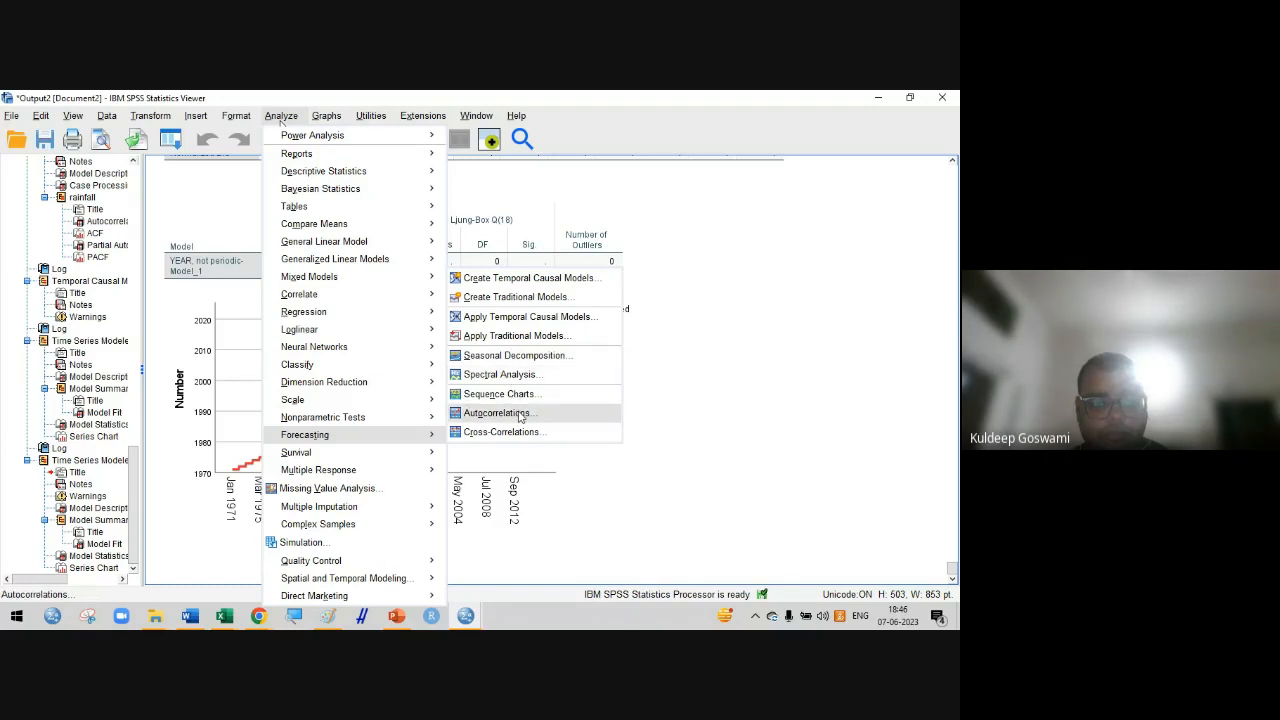
{"action": "left_click", "coordinate": [502, 298]}
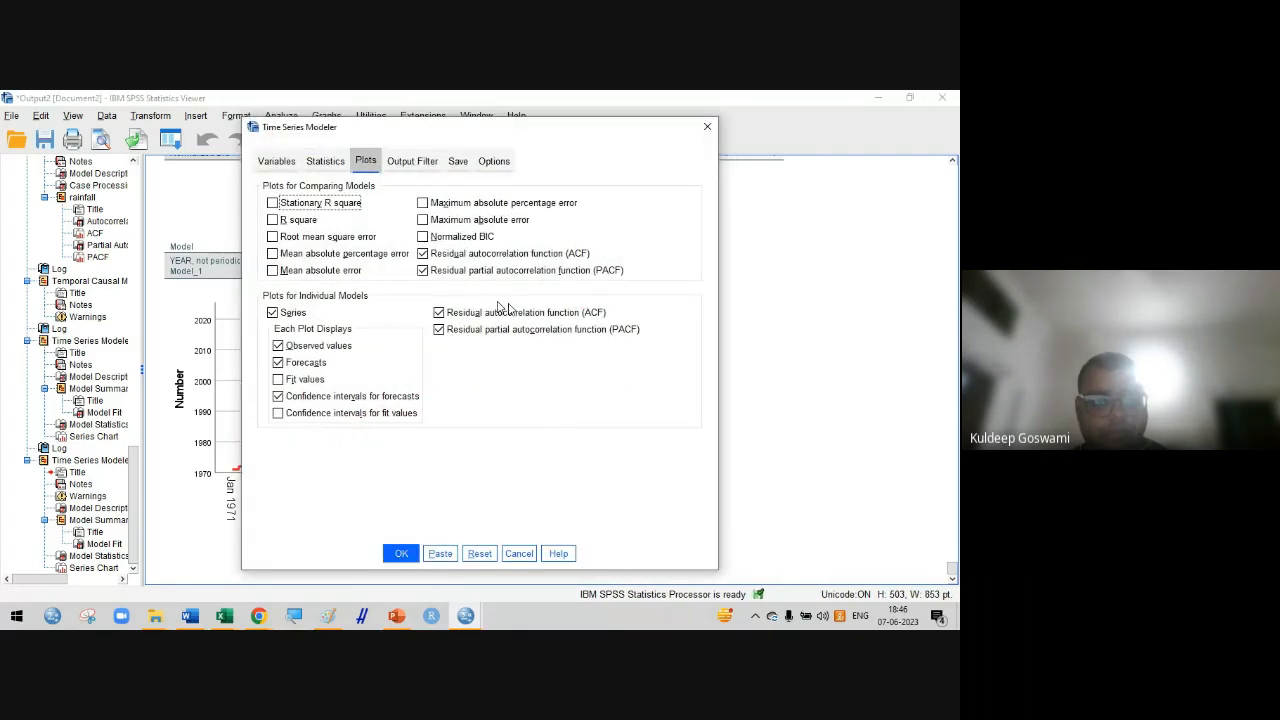
{"action": "left_click", "coordinate": [328, 161]}
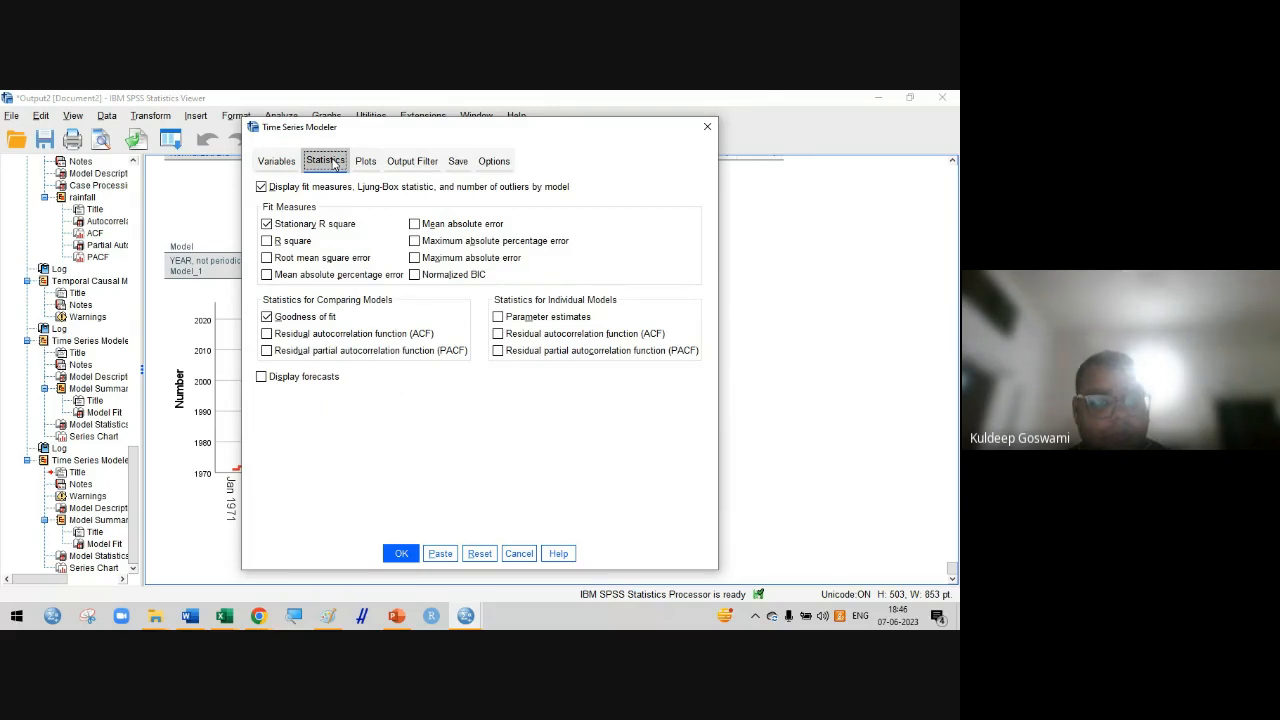
{"action": "left_click", "coordinate": [278, 162]}
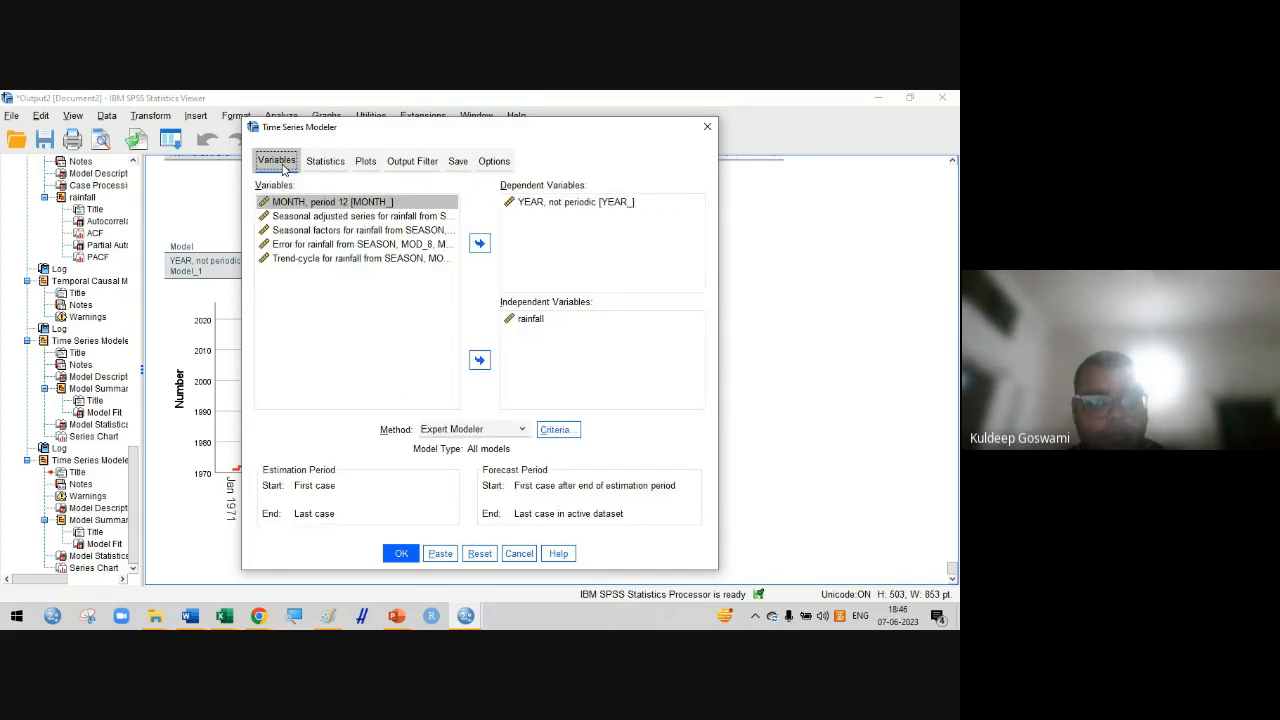
{"action": "left_click", "coordinate": [300, 260]}
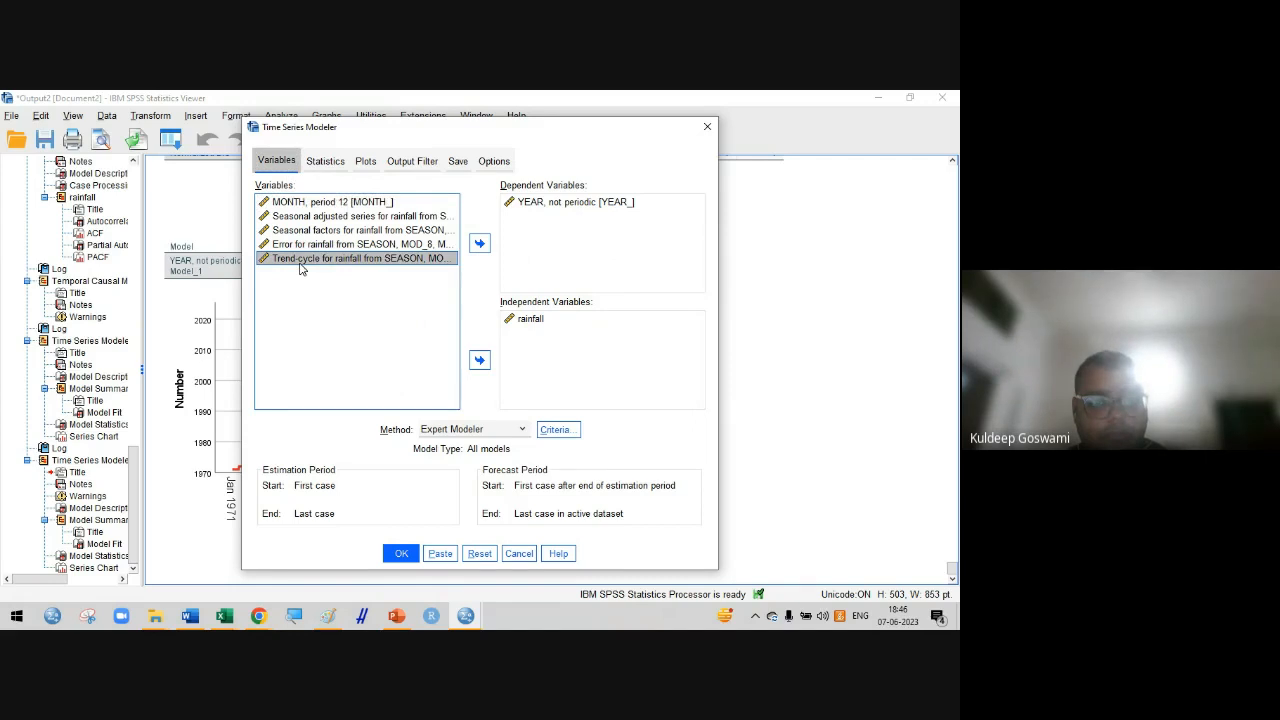
{"action": "left_click", "coordinate": [479, 360]}
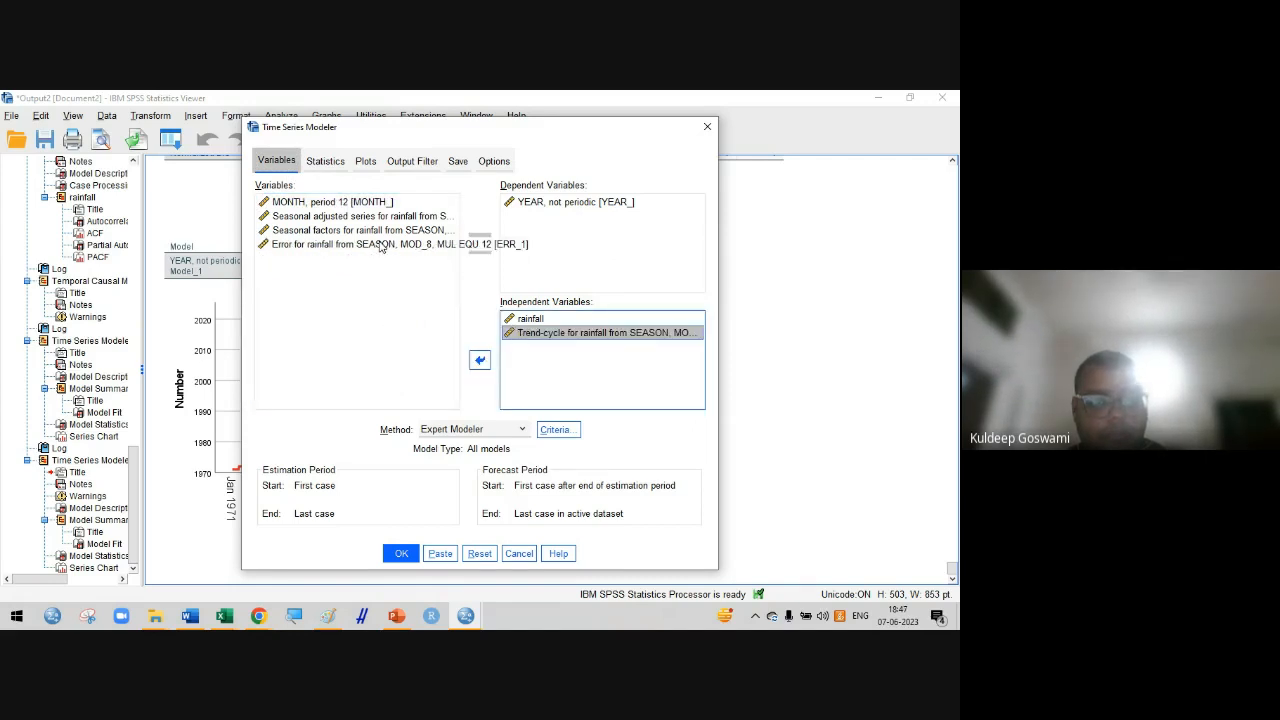
Replace YEAR with MONTH as the dependent variable, keep only rainfall as independent variable, and run the model
{"action": "left_click", "coordinate": [535, 207]}
{"action": "left_click", "coordinate": [479, 243]}
{"action": "left_click", "coordinate": [392, 215]}
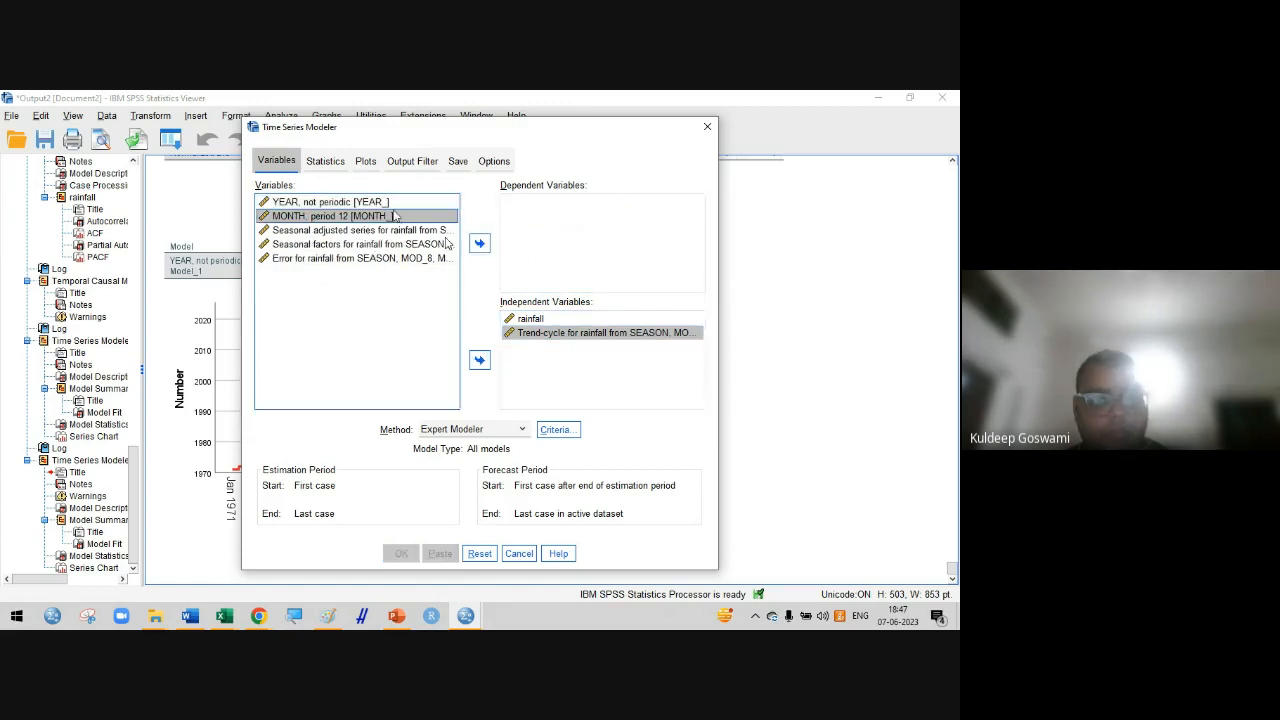
{"action": "left_click", "coordinate": [479, 243]}
{"action": "left_click", "coordinate": [558, 333]}
{"action": "left_click", "coordinate": [480, 360]}
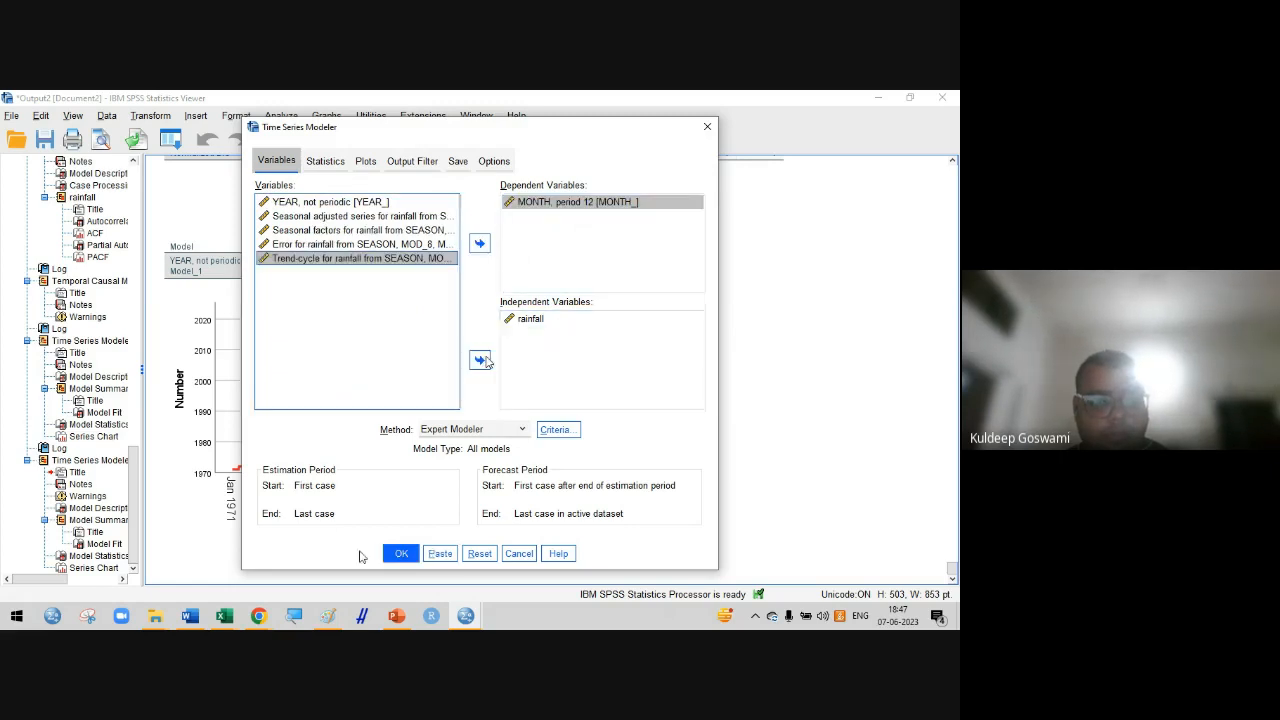
{"action": "left_click", "coordinate": [400, 554]}
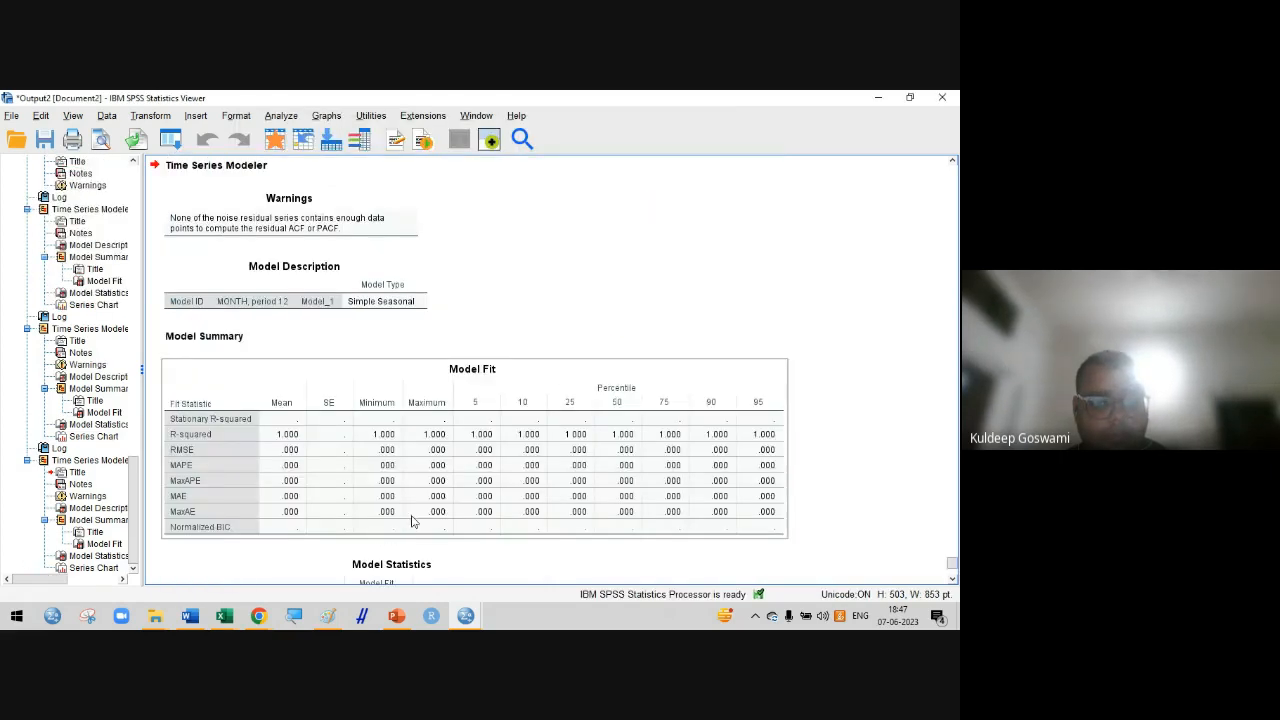
Examine the MONTH model's Model Statistics table, observed series chart and command log
{"action": "scroll", "coordinate": [414, 522], "scroll_direction": "down", "scroll_amount": 3}
{"action": "scroll", "coordinate": [414, 520], "scroll_direction": "down", "scroll_amount": 3}
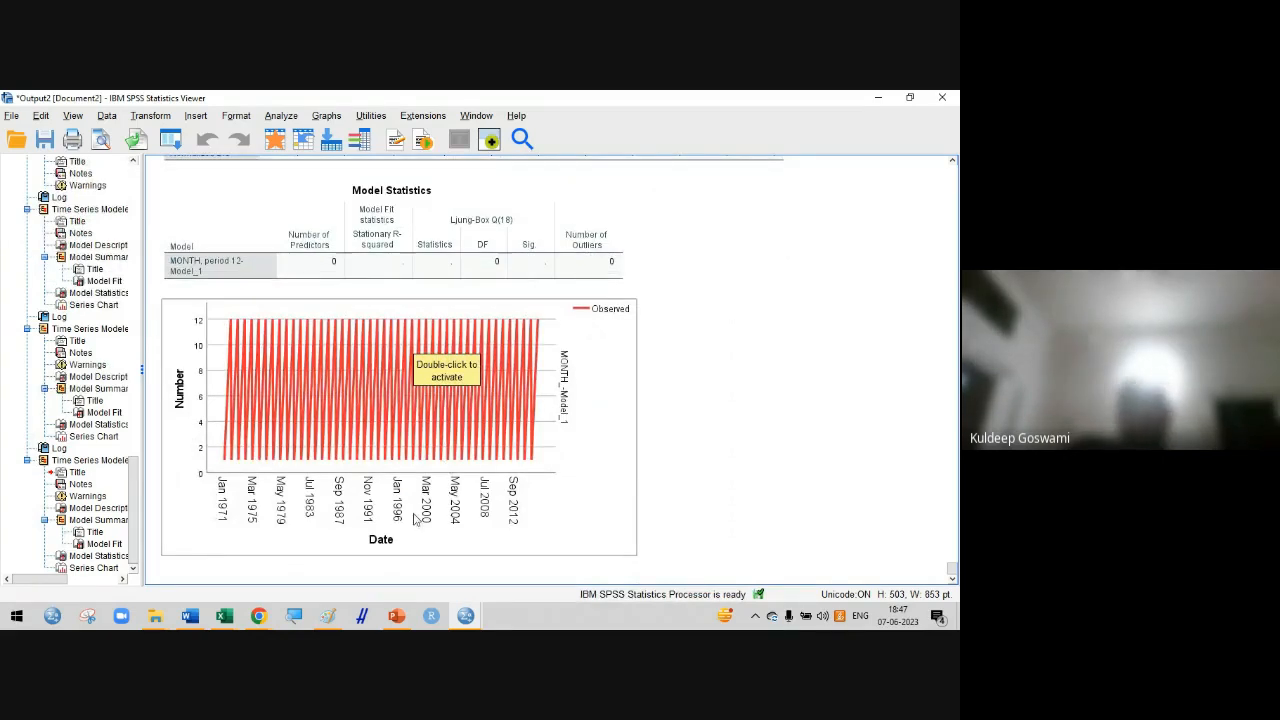
{"action": "scroll", "coordinate": [414, 517], "scroll_direction": "up", "scroll_amount": 14}
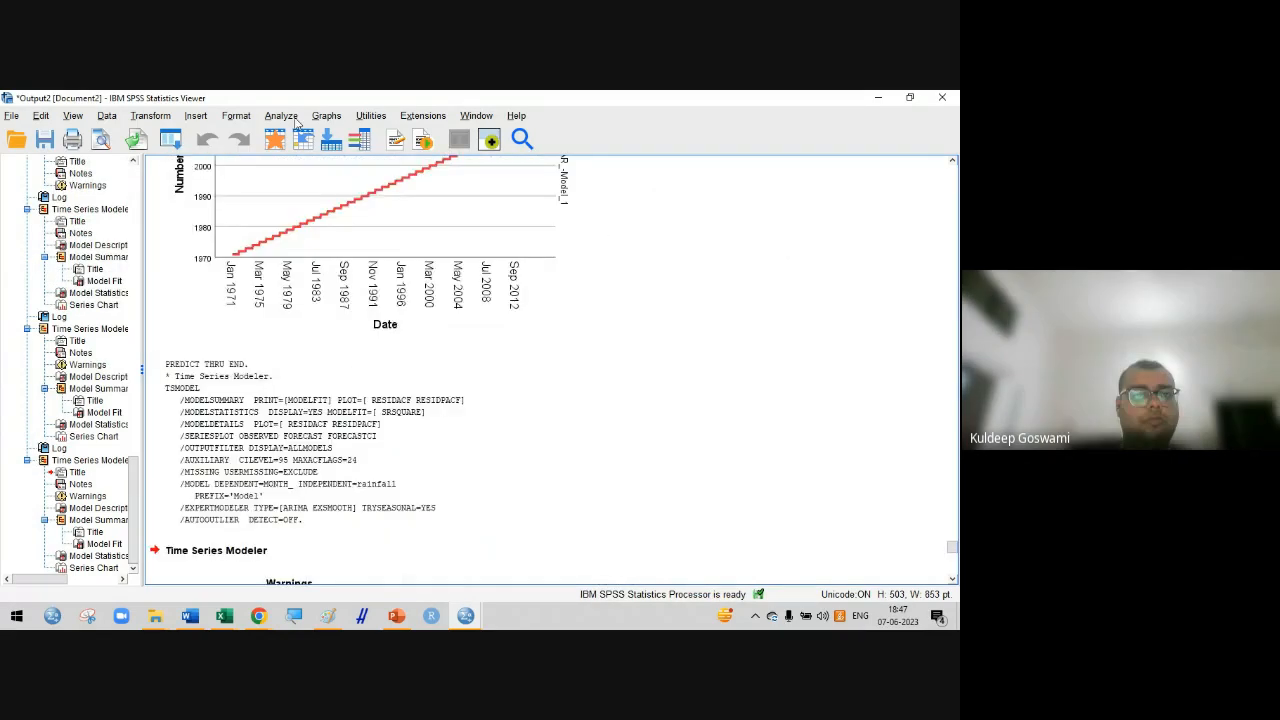
{"action": "left_click", "coordinate": [294, 119]}
{"action": "mouse_move", "coordinate": [330, 223]}
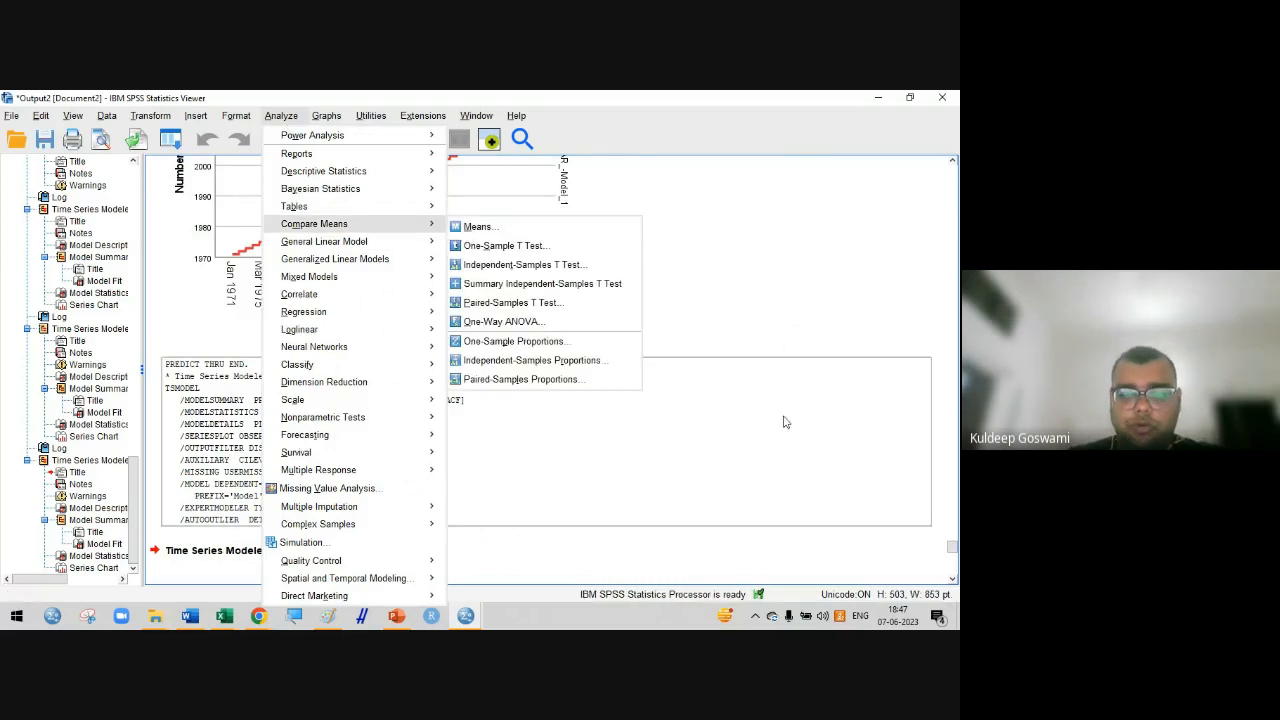
Open the Untitled1 SPSS data file from the Presentation 19-05-2022 folder in File Explorer
{"action": "left_click", "coordinate": [465, 615]}
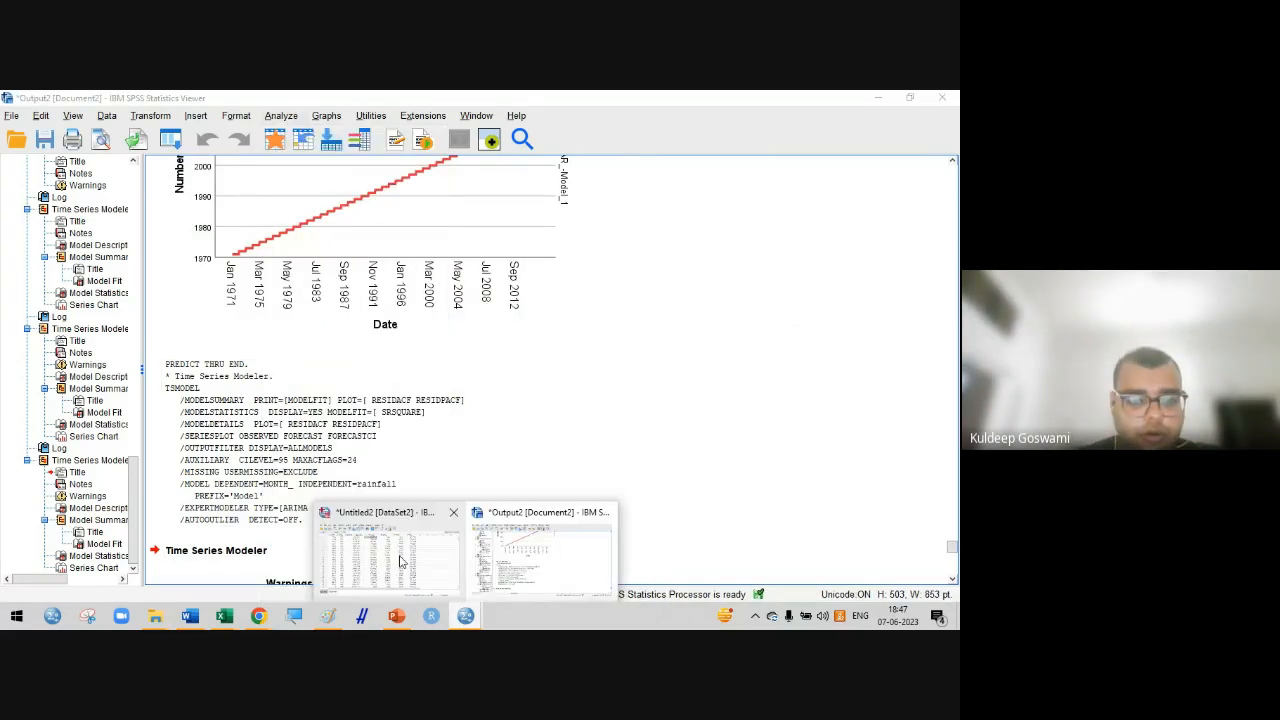
{"action": "left_click", "coordinate": [395, 560]}
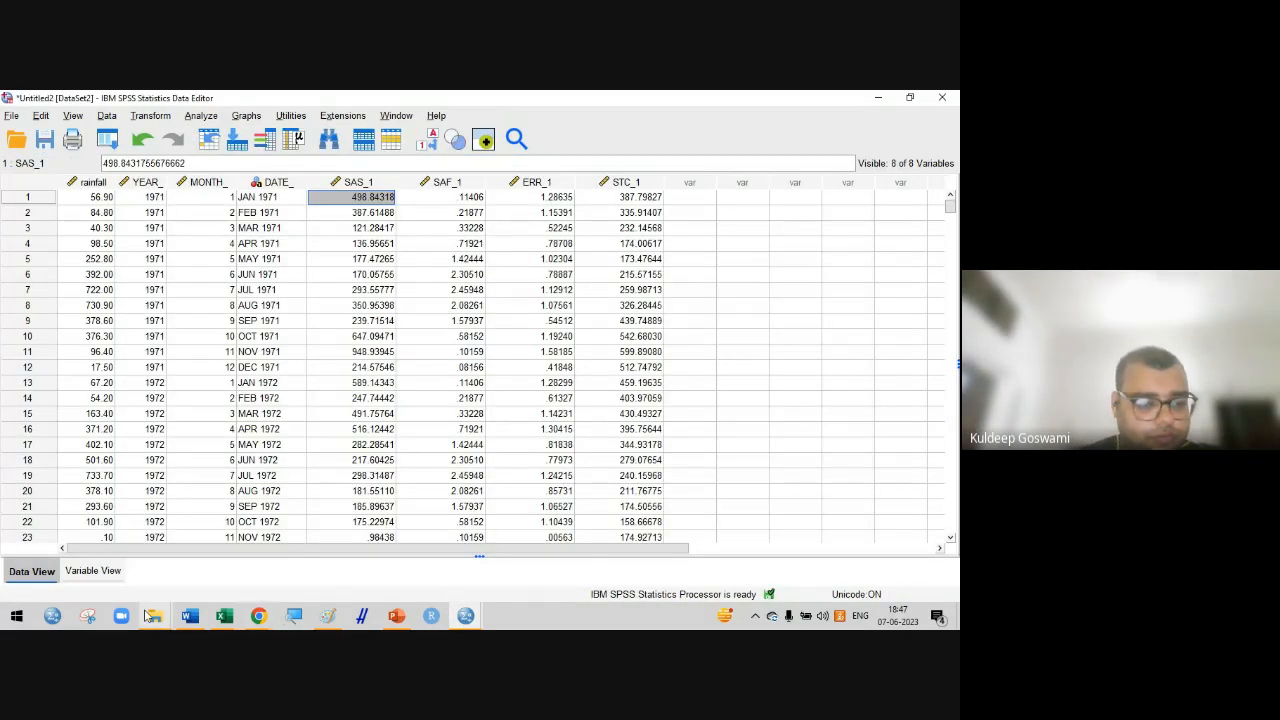
{"action": "mouse_move", "coordinate": [155, 615]}
{"action": "left_click", "coordinate": [218, 511]}
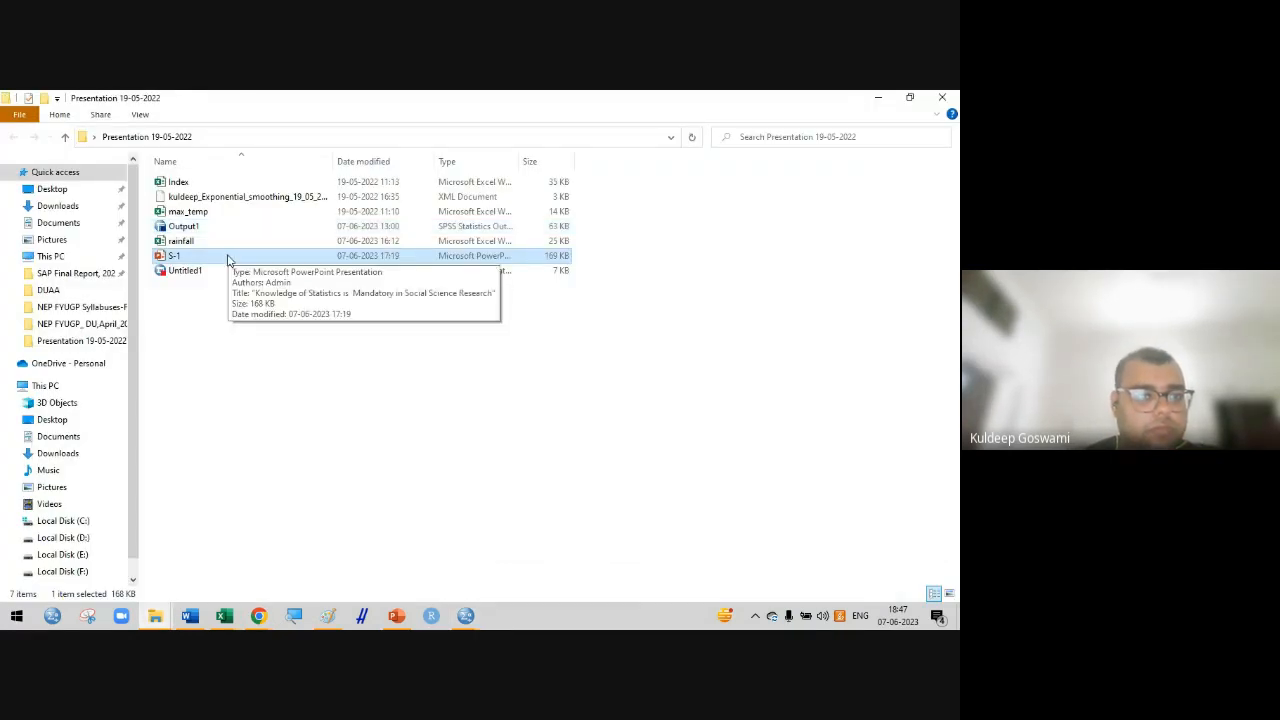
{"action": "left_click", "coordinate": [227, 272]}
{"action": "double_click", "coordinate": [229, 272]}
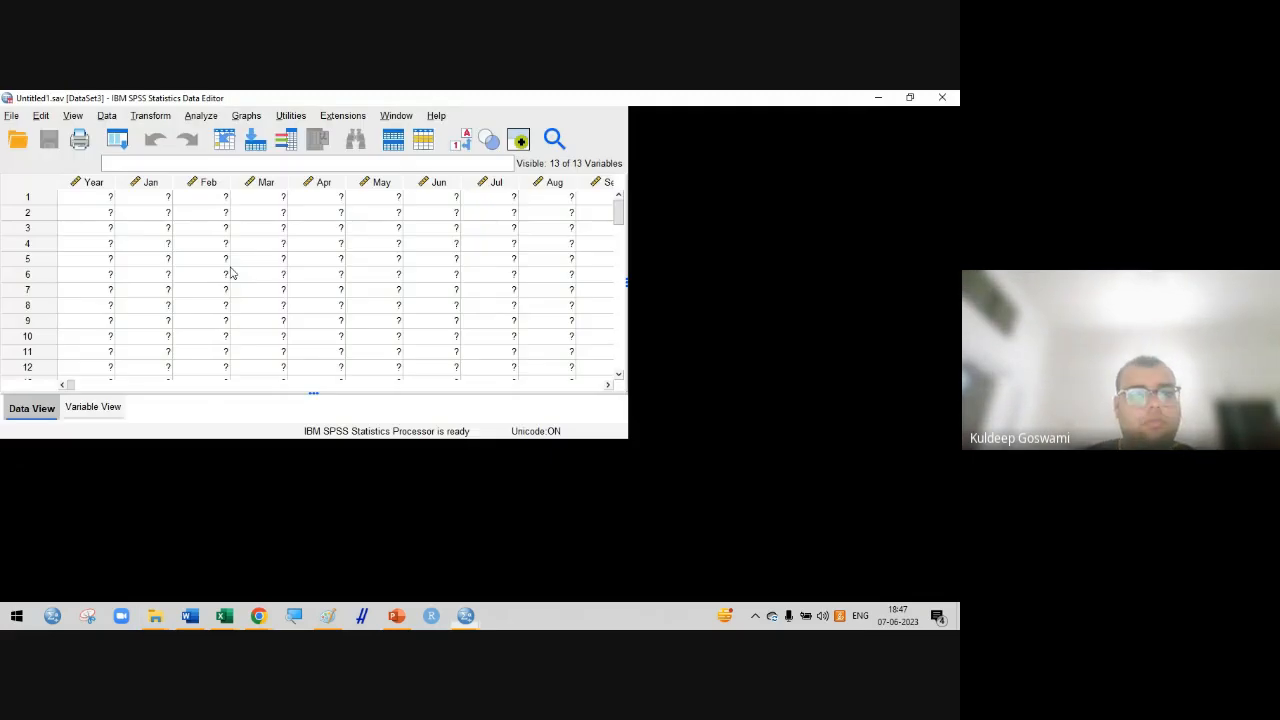
Start a traditional time series model on the Untitled1 data without defining dates, and set Year as the dependent variable
{"action": "left_click", "coordinate": [201, 116]}
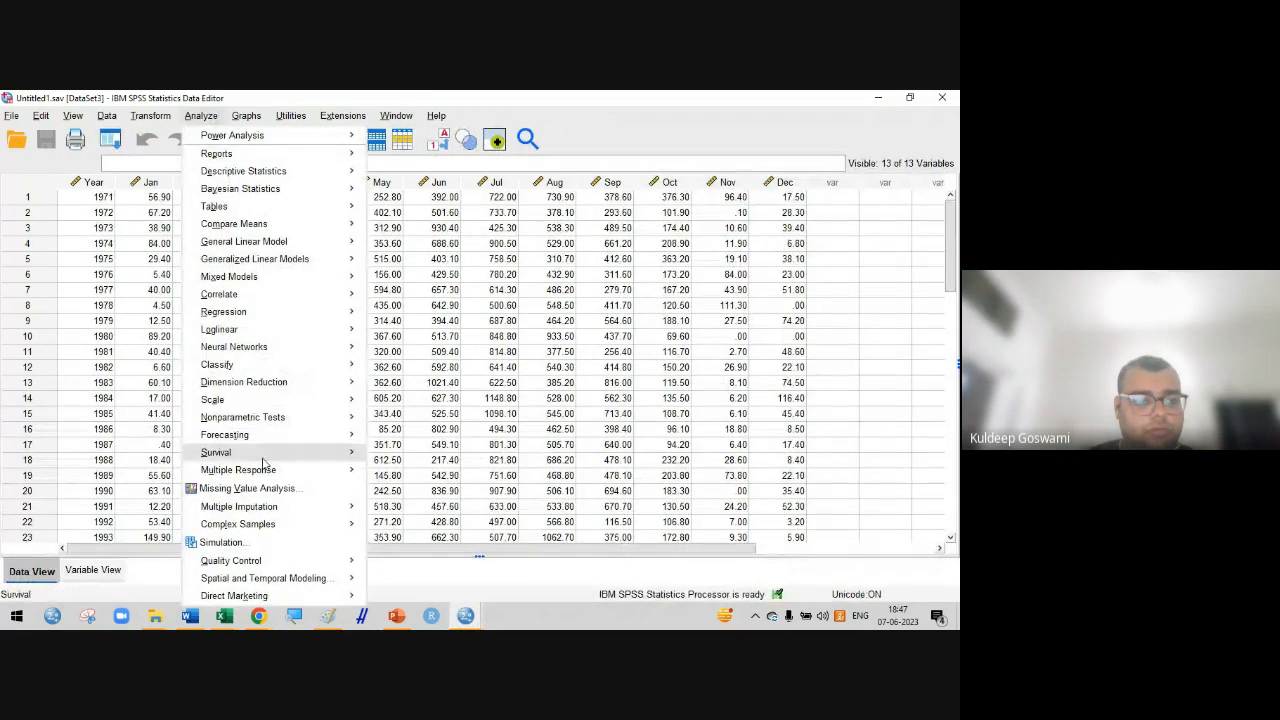
{"action": "mouse_move", "coordinate": [262, 436]}
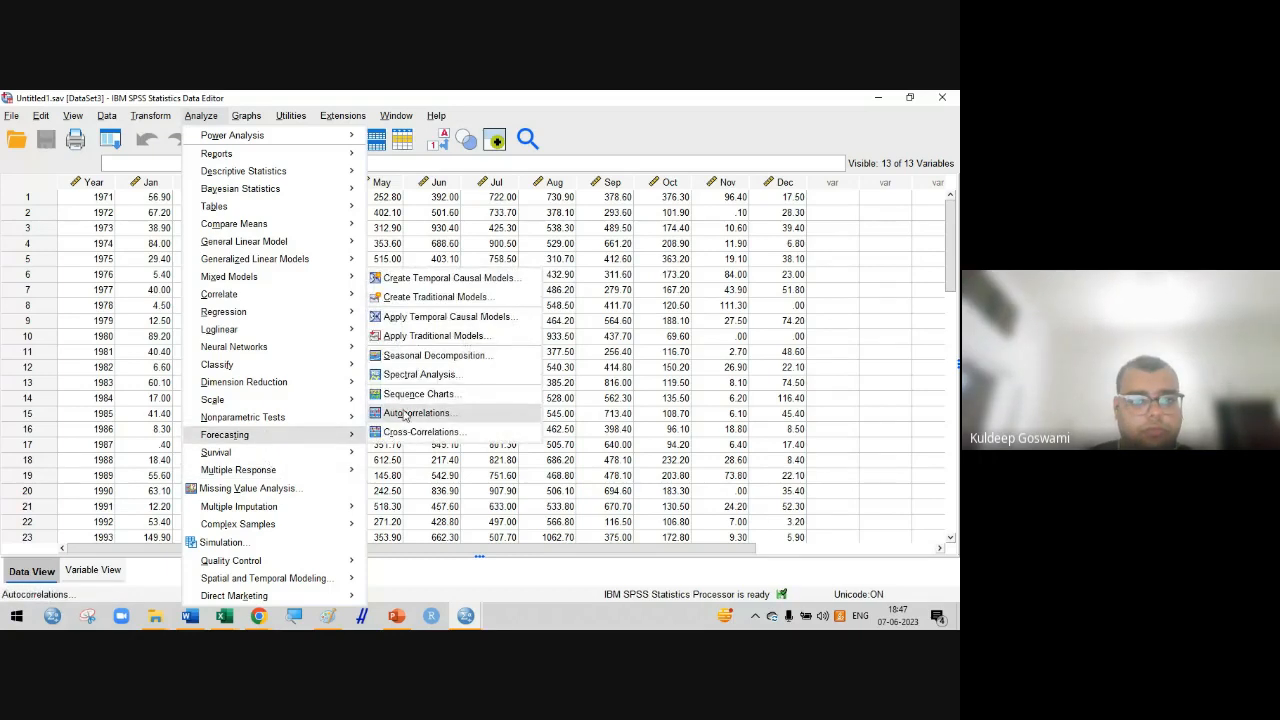
{"action": "left_click", "coordinate": [440, 298]}
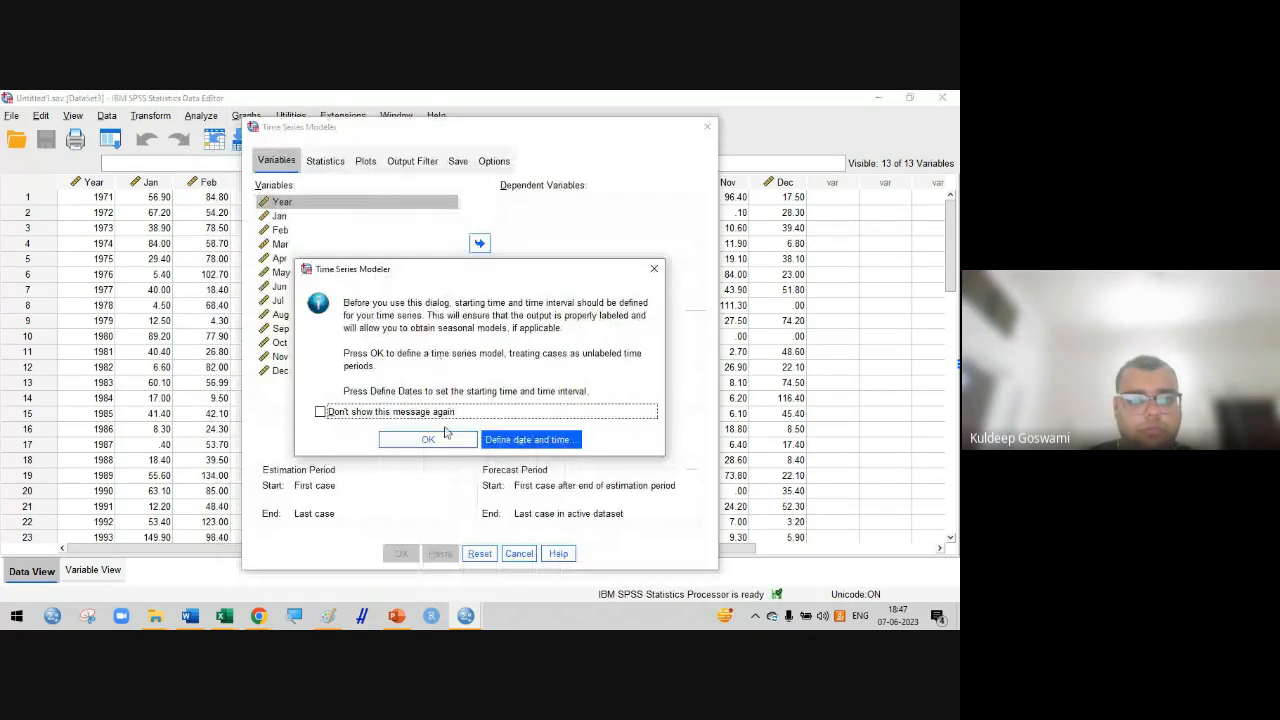
{"action": "left_click", "coordinate": [428, 438]}
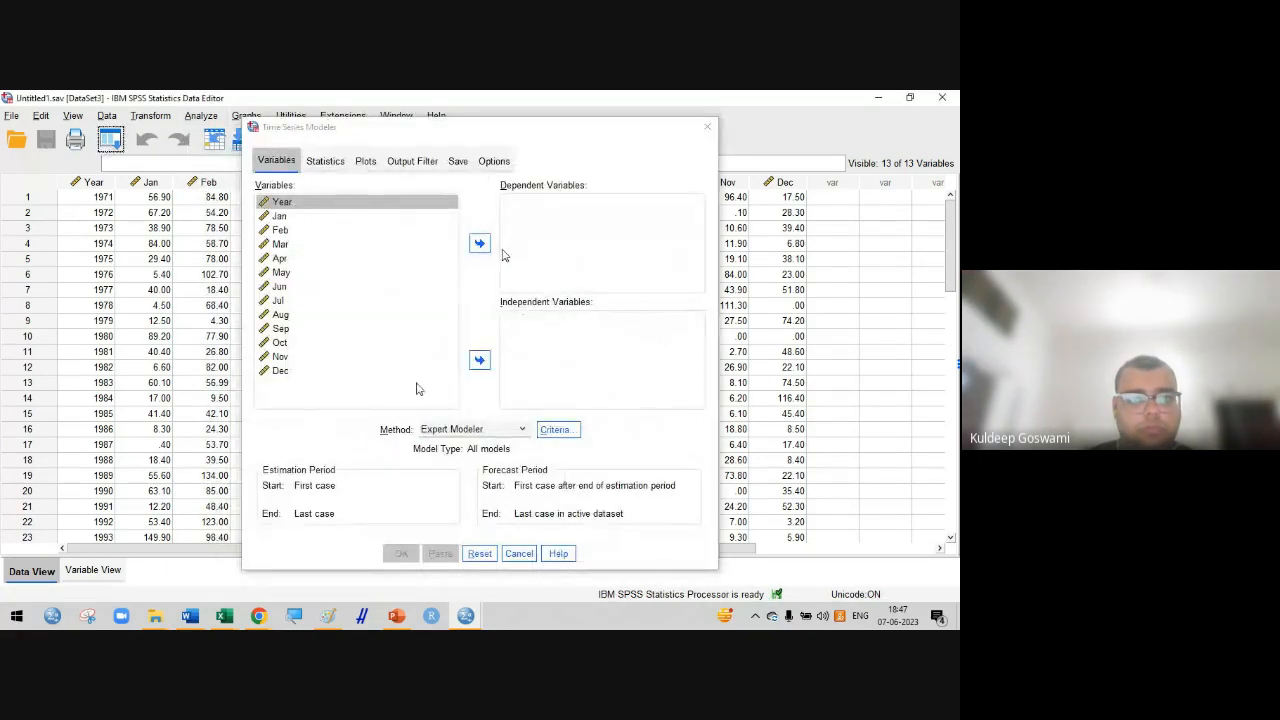
{"action": "left_click", "coordinate": [479, 244]}
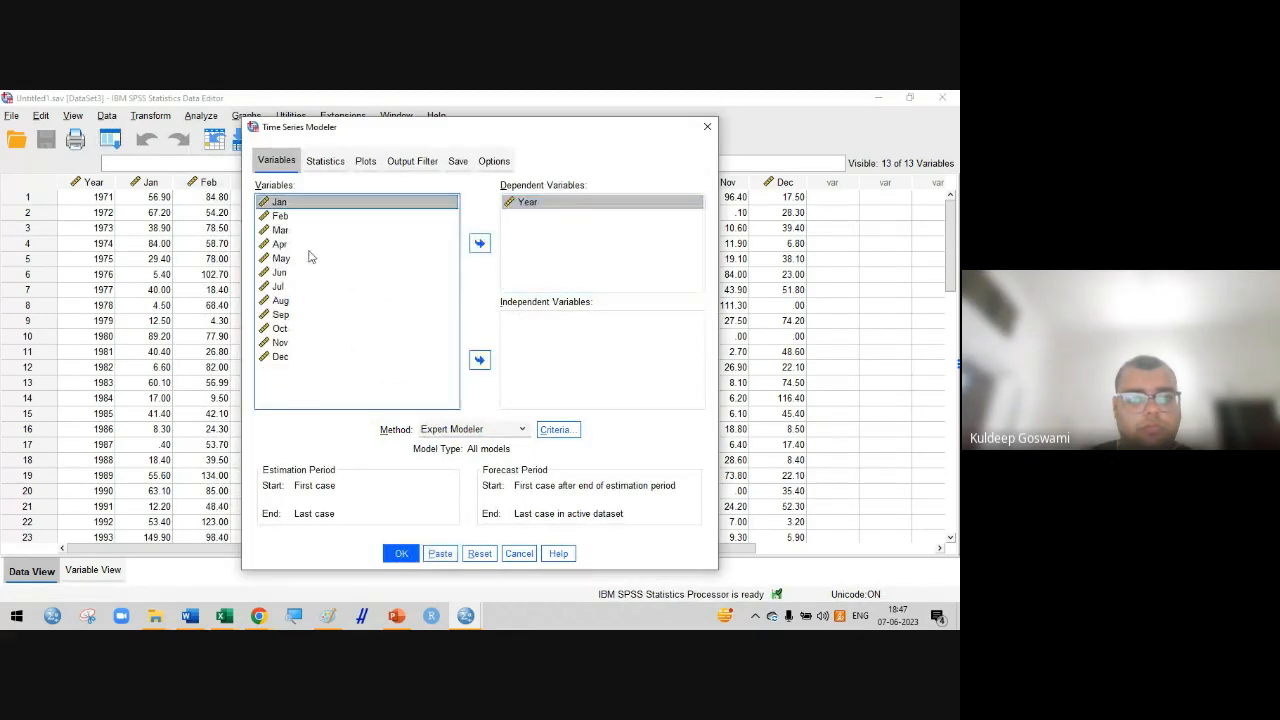
Add Jan and Feb as independent variables, check the plot options and run the model
{"action": "left_click", "coordinate": [479, 360]}
{"action": "left_click", "coordinate": [285, 203]}
{"action": "left_click", "coordinate": [479, 360]}
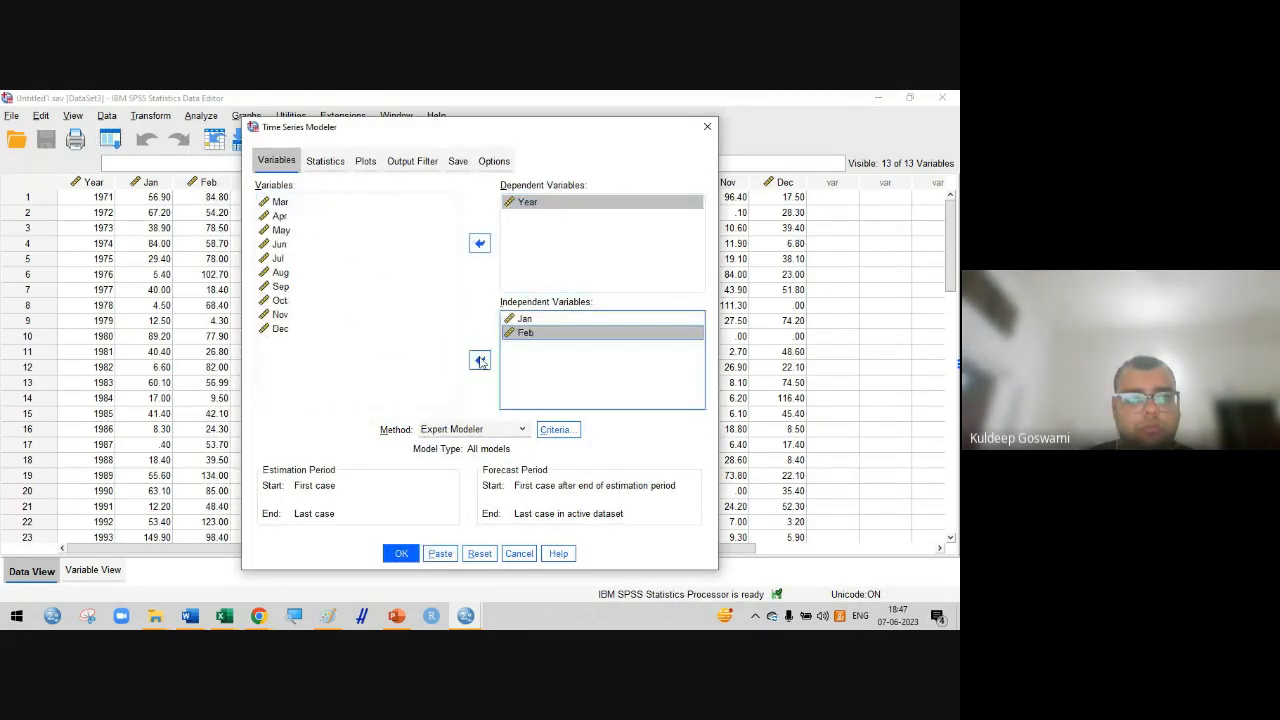
{"action": "left_click", "coordinate": [365, 161]}
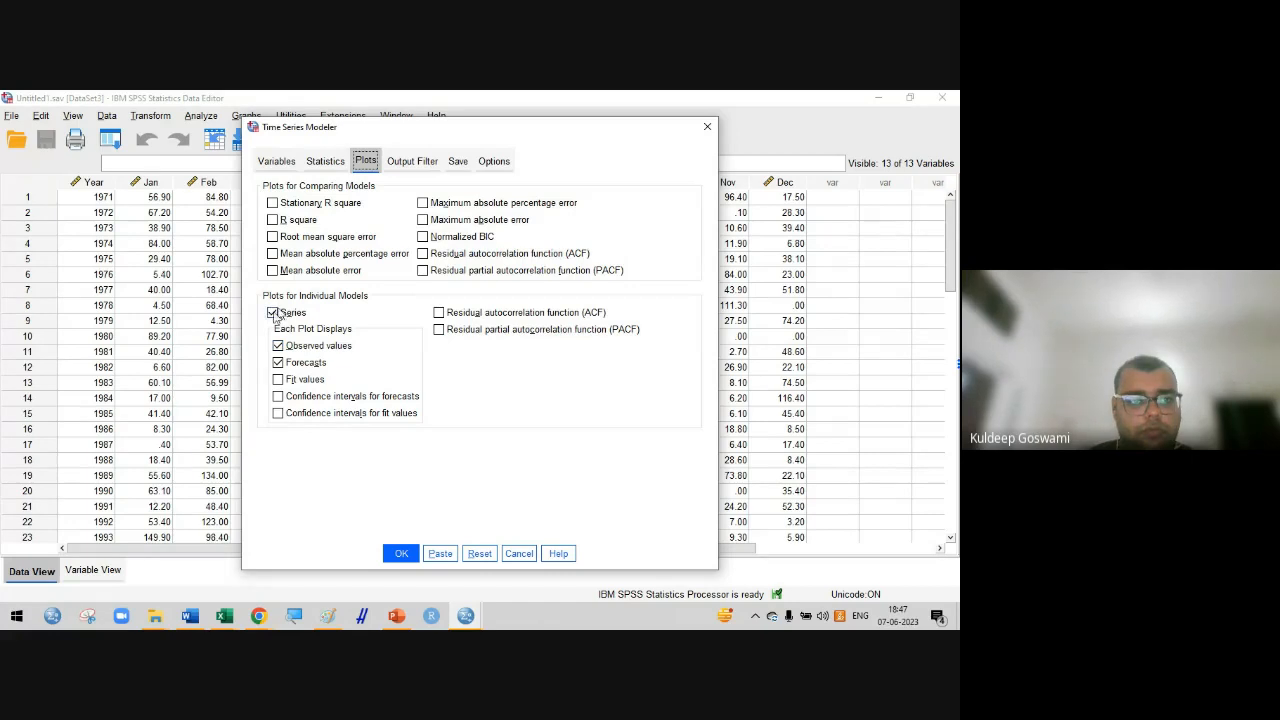
{"action": "left_click", "coordinate": [401, 551]}
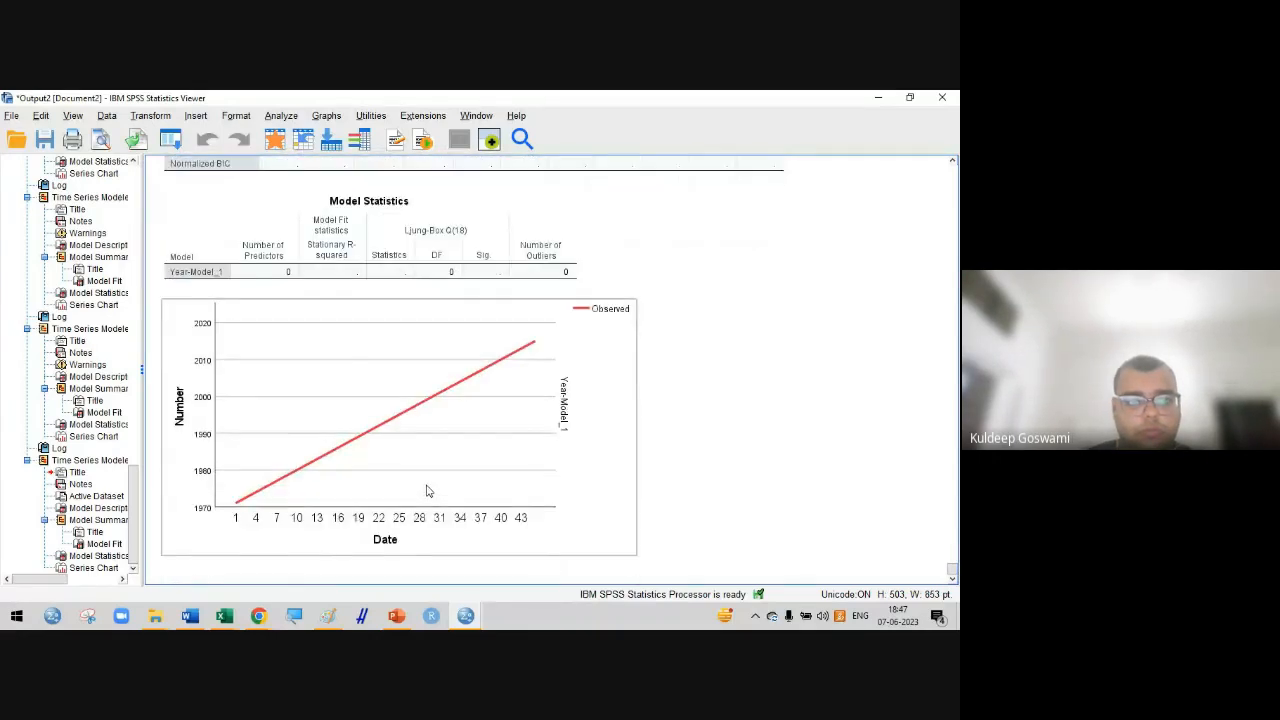
{"action": "left_click", "coordinate": [280, 116]}
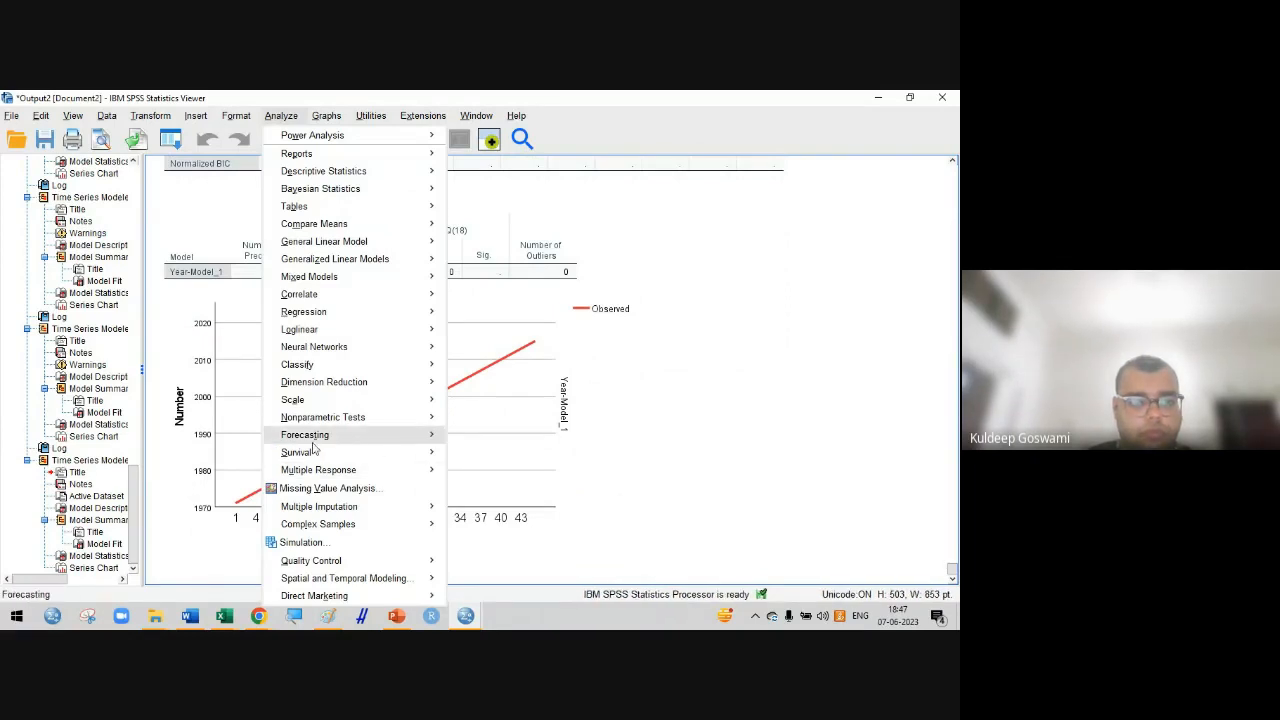
{"action": "mouse_move", "coordinate": [391, 440]}
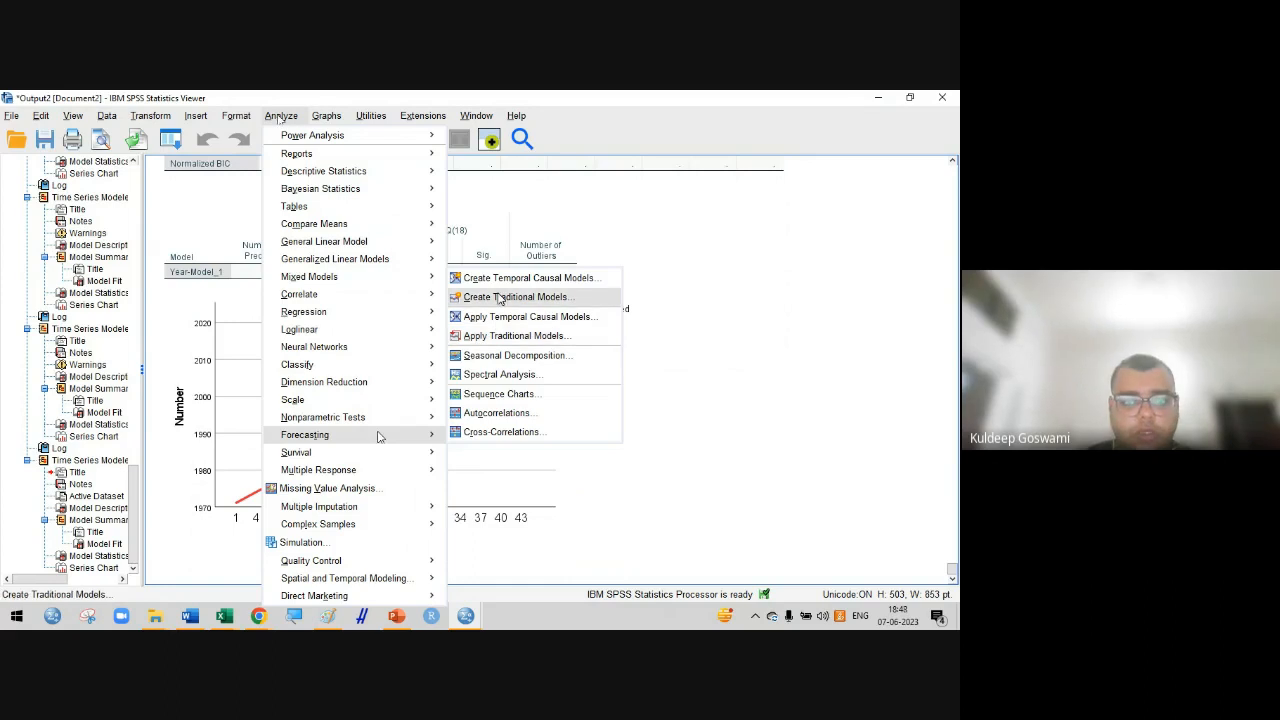
{"action": "left_click", "coordinate": [500, 298]}
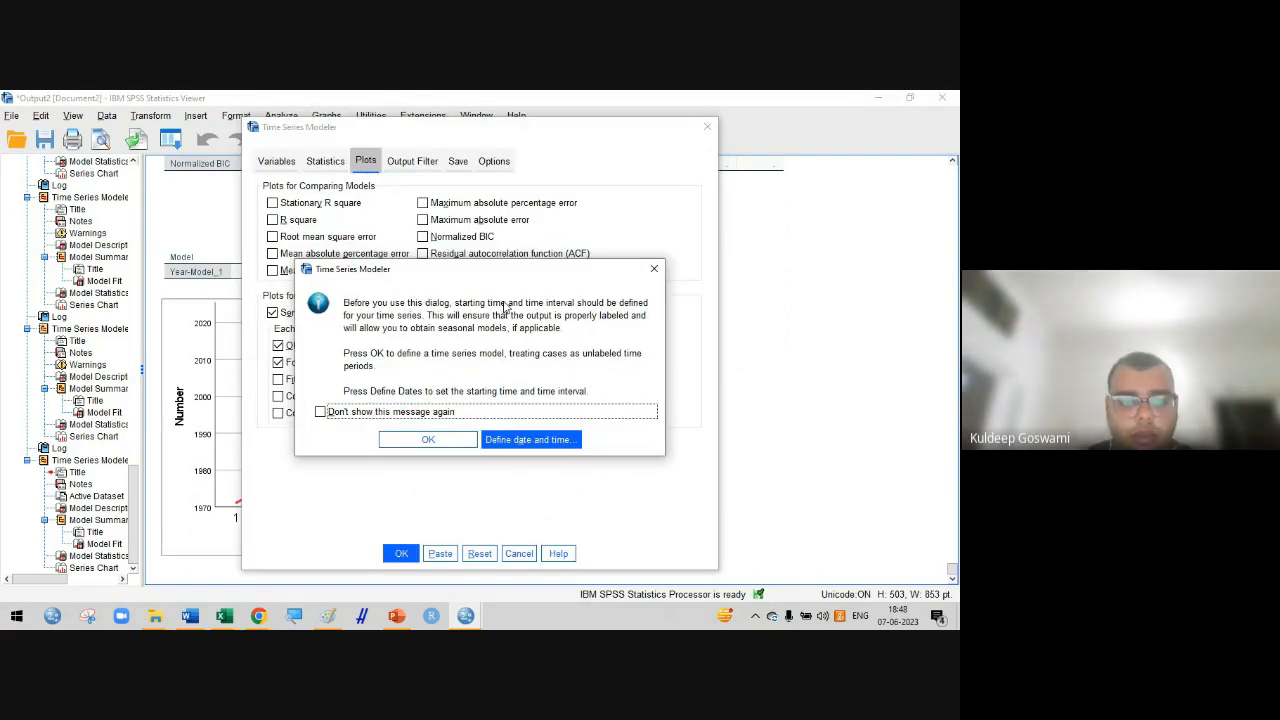
{"action": "left_click", "coordinate": [424, 436]}
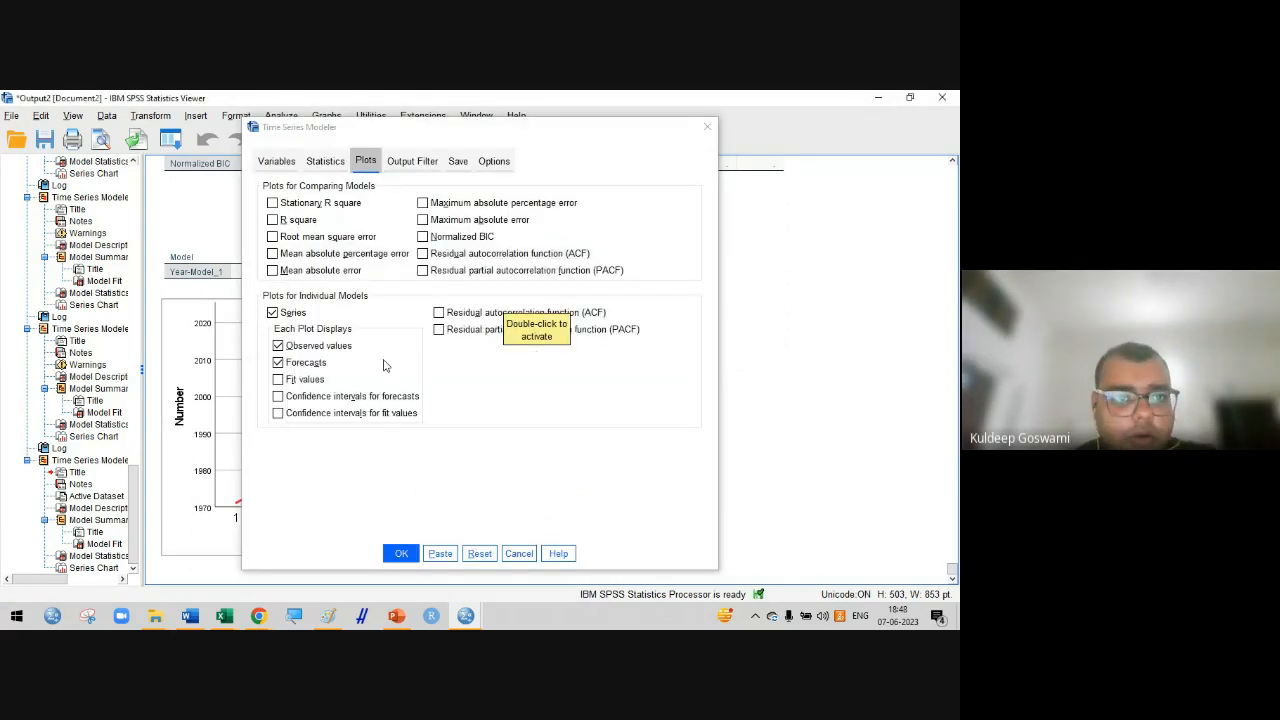
{"action": "left_click", "coordinate": [276, 161]}
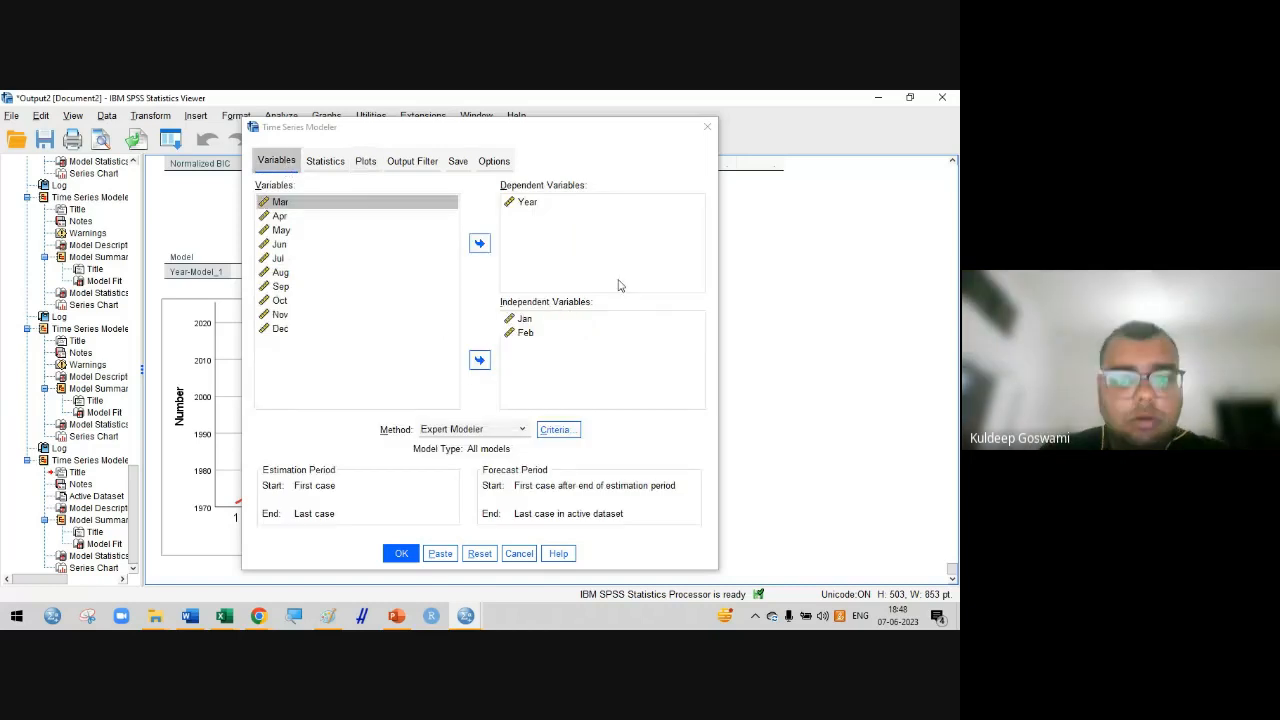
{"action": "left_click", "coordinate": [524, 333]}
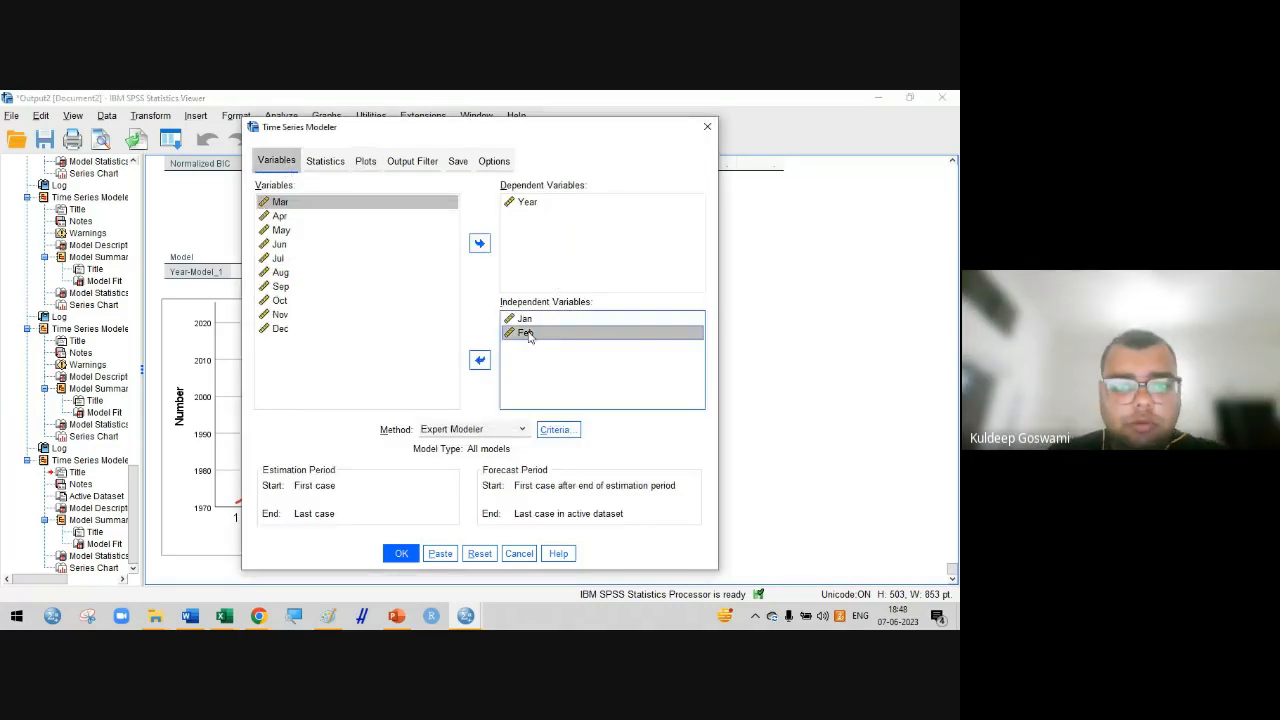
{"action": "left_click", "coordinate": [480, 359]}
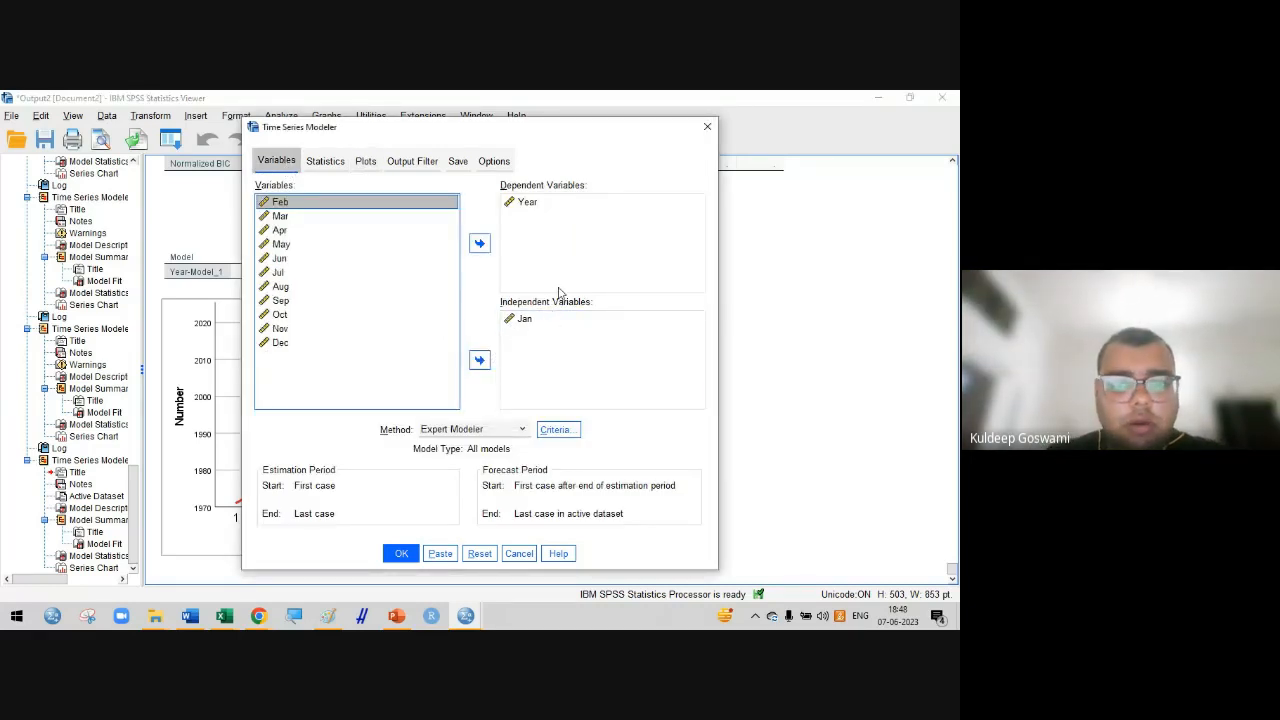
{"action": "left_click", "coordinate": [527, 203]}
{"action": "left_click", "coordinate": [527, 203]}
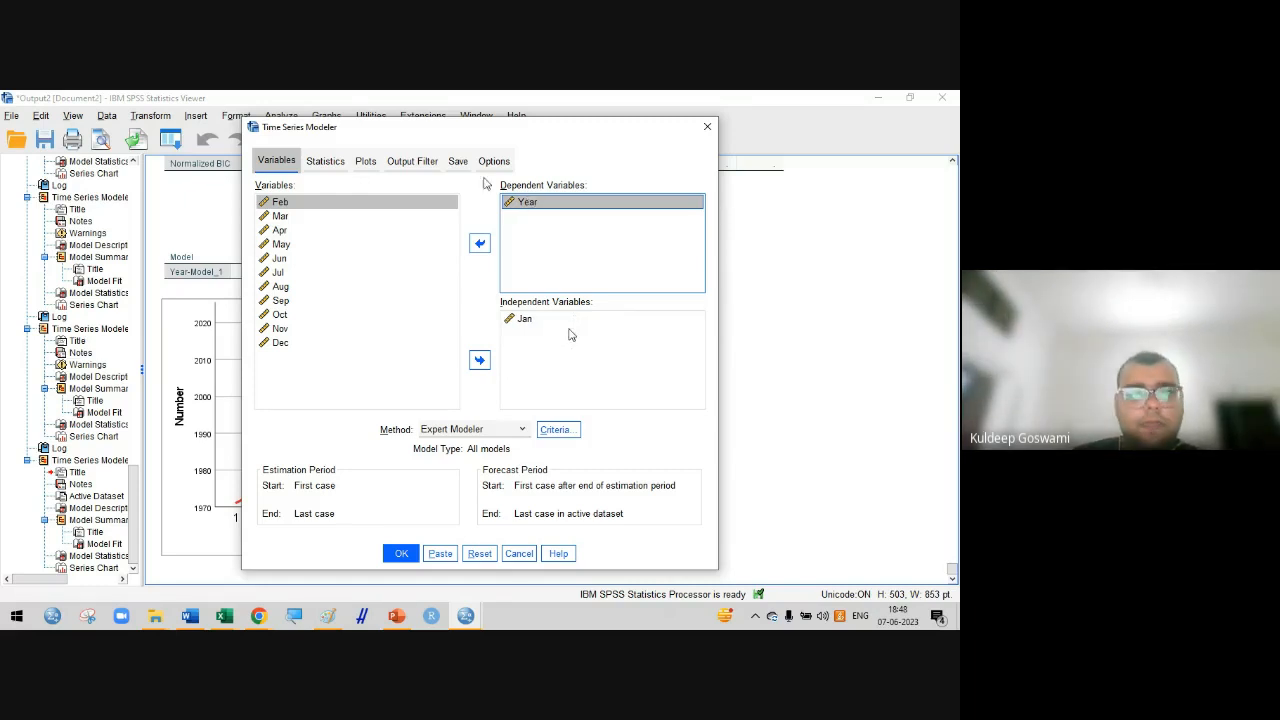
{"action": "left_click", "coordinate": [707, 128]}
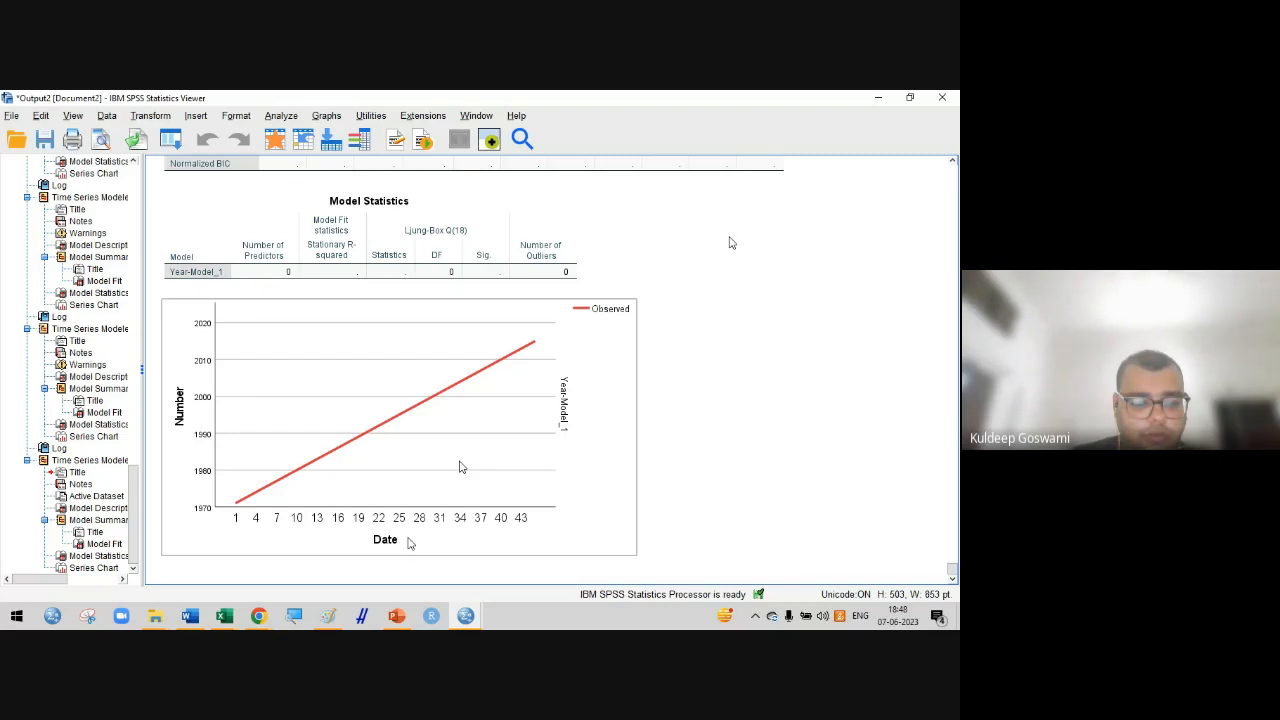
Switch to the Google Meet call in Chrome and open its presentation controls
{"action": "left_click", "coordinate": [259, 617]}
{"action": "left_click", "coordinate": [214, 580]}
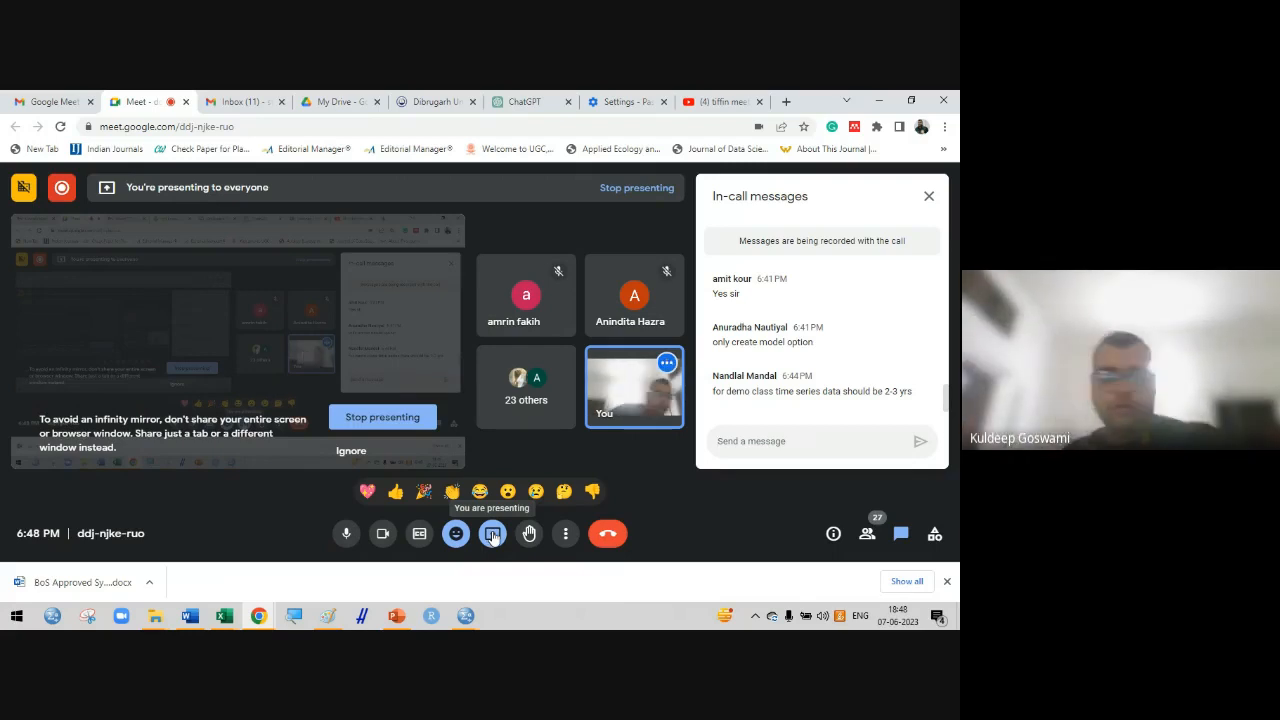
{"action": "left_click", "coordinate": [492, 535]}
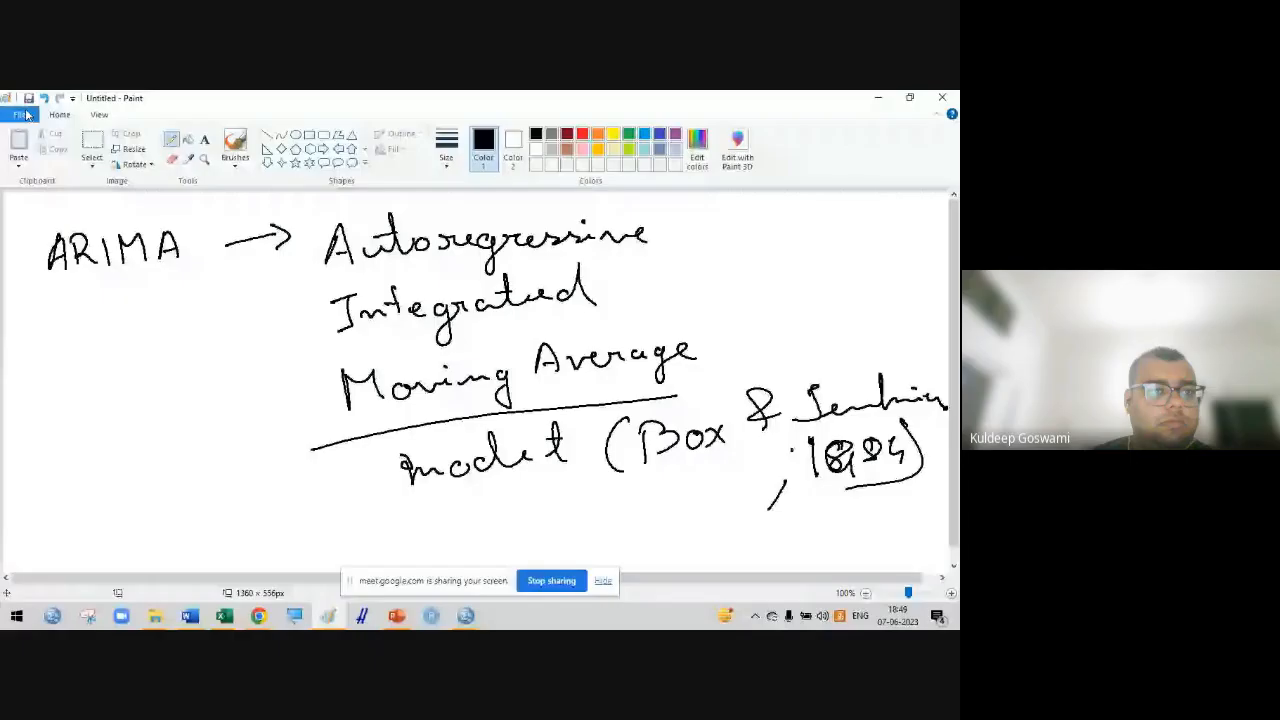
Start a new blank drawing in Paint and handwrite the underlined equation y = mx + c near the top of the canvas
{"action": "left_click", "coordinate": [20, 115]}
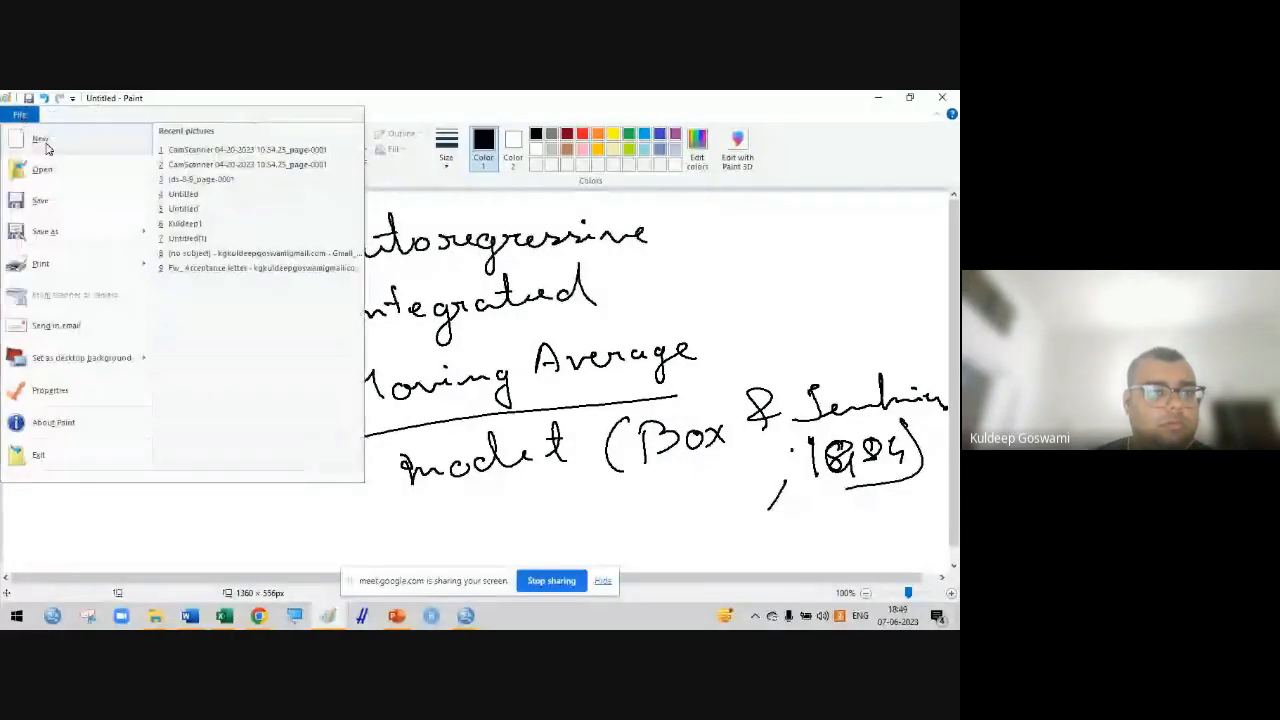
{"action": "left_click", "coordinate": [40, 139]}
{"action": "left_click", "coordinate": [496, 350]}
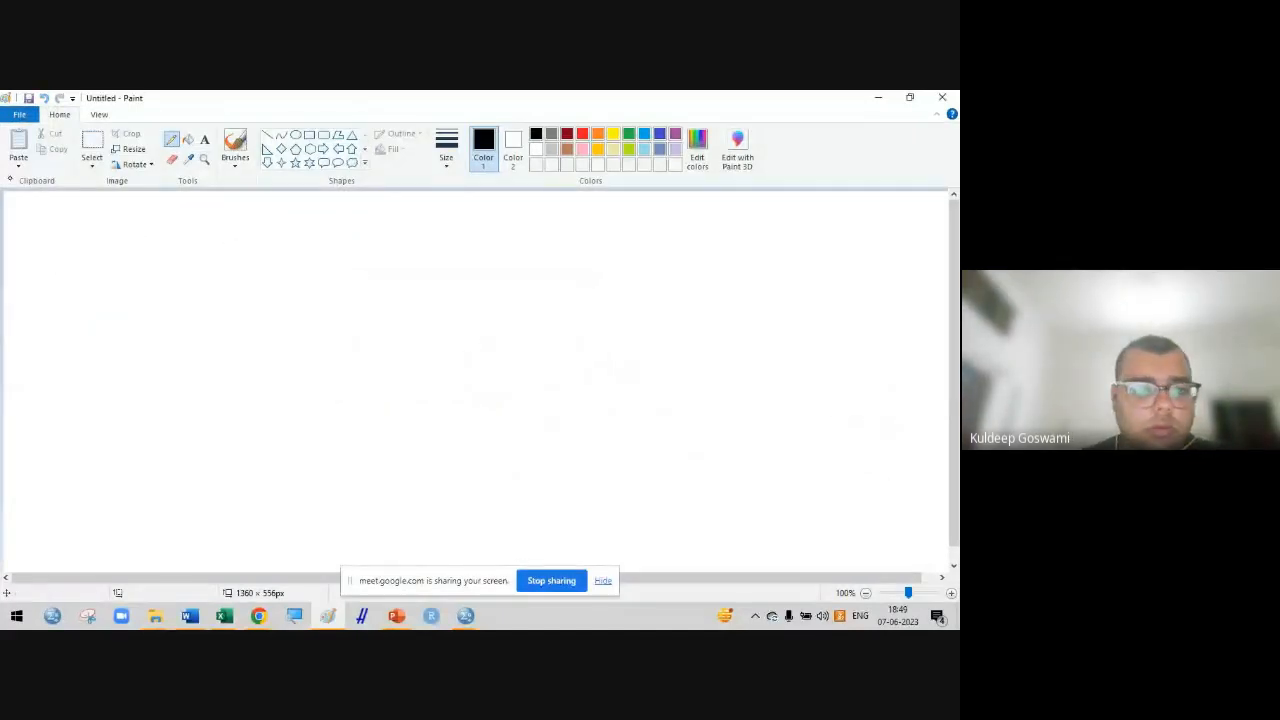
{"action": "left_click_drag", "start_coordinate": [187, 265], "coordinate": [199, 290]}
{"action": "mouse_move", "coordinate": [211, 265]}
{"action": "left_mouse_down"}
{"action": "mouse_move", "coordinate": [198, 318]}
{"action": "mouse_move", "coordinate": [255, 278]}
{"action": "mouse_move", "coordinate": [352, 283]}
{"action": "left_mouse_up"}
{"action": "mouse_move", "coordinate": [350, 257]}
{"action": "left_mouse_down"}
{"action": "mouse_move", "coordinate": [330, 284]}
{"action": "mouse_move", "coordinate": [372, 279]}
{"action": "left_mouse_up"}
{"action": "left_click_drag", "start_coordinate": [362, 266], "coordinate": [431, 271]}
{"action": "left_click_drag", "start_coordinate": [158, 335], "coordinate": [458, 286]}
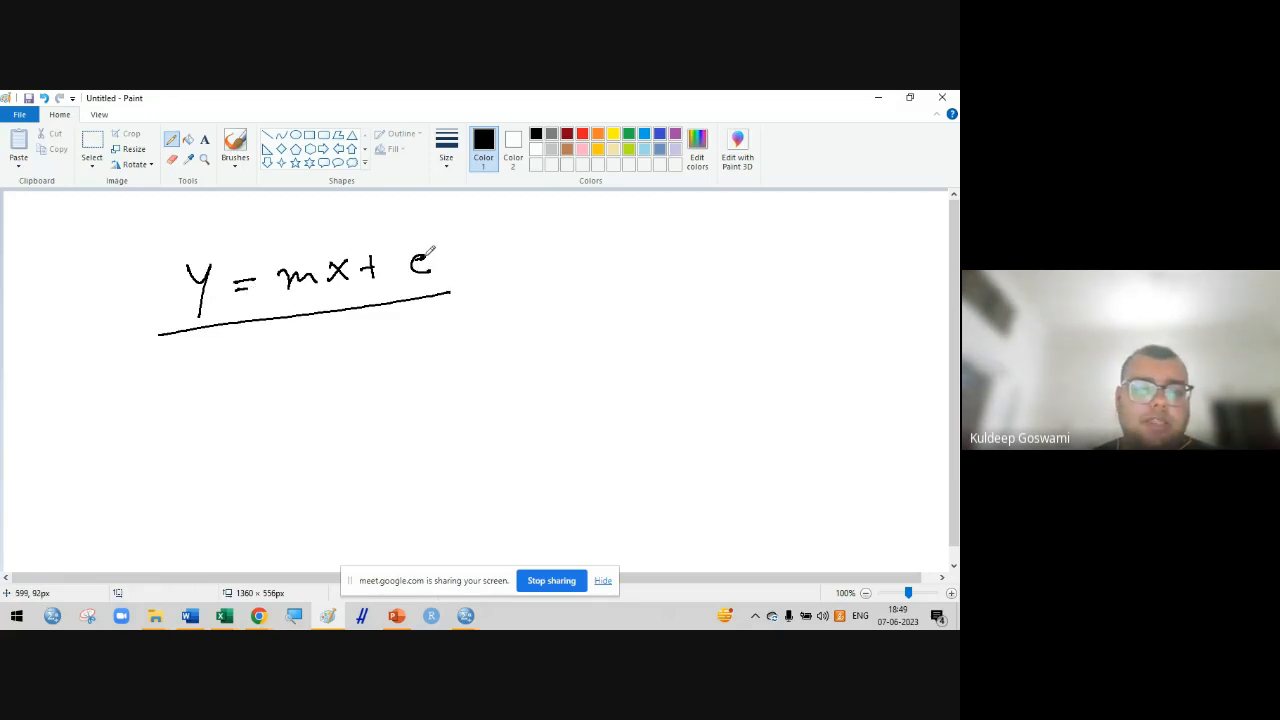
{"action": "left_click_drag", "start_coordinate": [431, 251], "coordinate": [430, 254]}
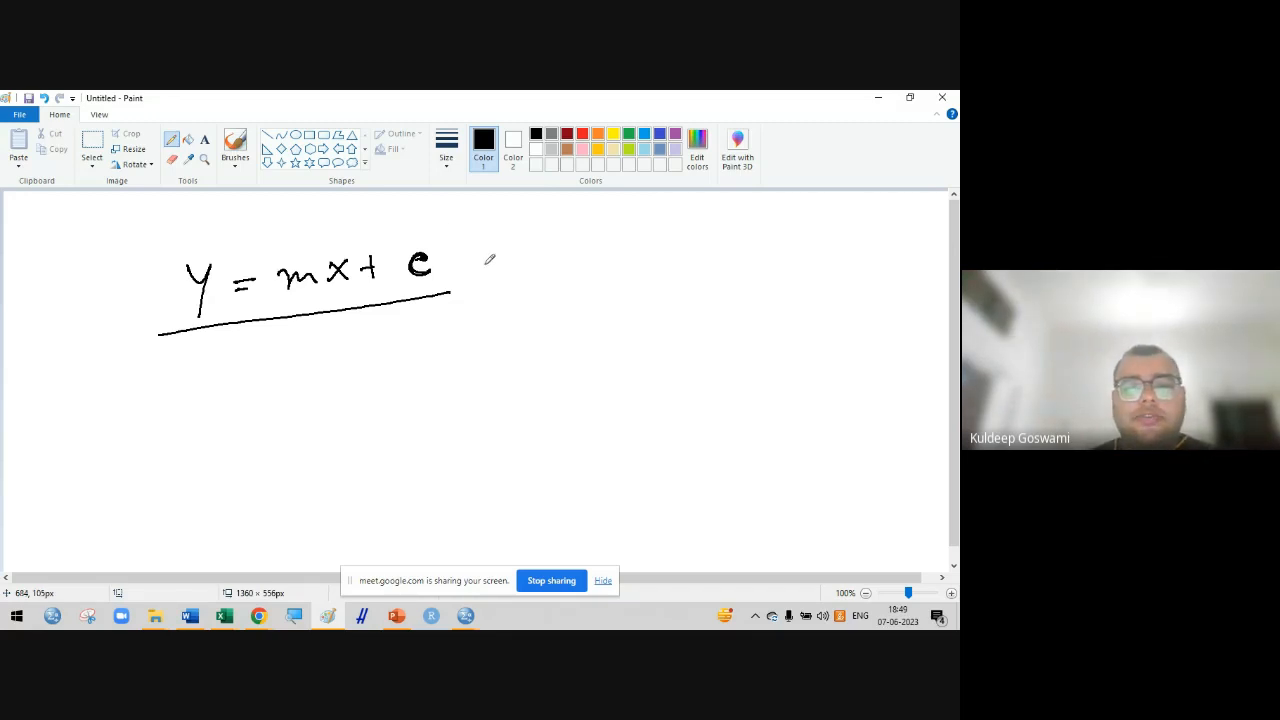
Draw an arrow pointing to y = mx + c and handwrite a label marking it as the straight line equation
{"action": "left_click_drag", "start_coordinate": [522, 265], "coordinate": [482, 267]}
{"action": "mouse_move", "coordinate": [495, 256]}
{"action": "left_mouse_down"}
{"action": "mouse_move", "coordinate": [497, 274]}
{"action": "mouse_move", "coordinate": [568, 256]}
{"action": "mouse_move", "coordinate": [582, 268]}
{"action": "left_mouse_up"}
{"action": "mouse_move", "coordinate": [570, 258]}
{"action": "left_mouse_down"}
{"action": "mouse_move", "coordinate": [667, 258]}
{"action": "mouse_move", "coordinate": [650, 252]}
{"action": "mouse_move", "coordinate": [654, 280]}
{"action": "left_mouse_up"}
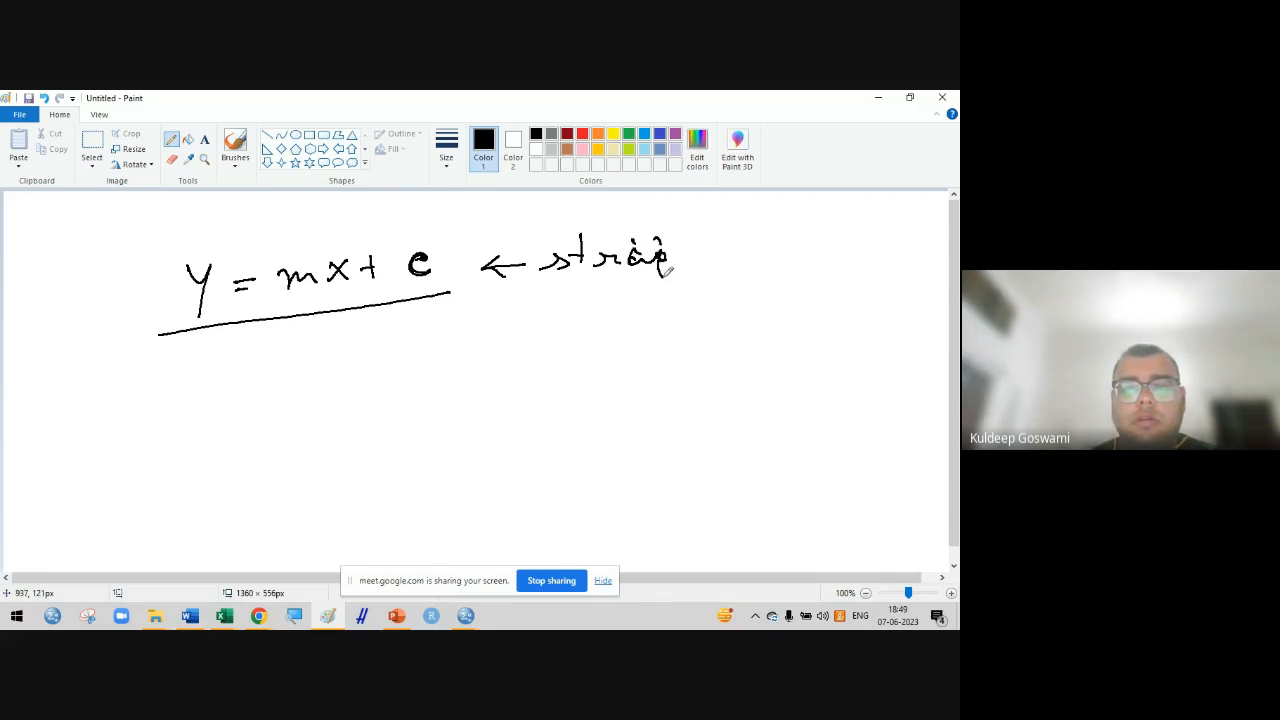
{"action": "mouse_move", "coordinate": [682, 232]}
{"action": "left_mouse_down"}
{"action": "mouse_move", "coordinate": [712, 259]}
{"action": "mouse_move", "coordinate": [752, 262]}
{"action": "mouse_move", "coordinate": [858, 250]}
{"action": "mouse_move", "coordinate": [882, 232]}
{"action": "mouse_move", "coordinate": [914, 246]}
{"action": "left_mouse_up"}
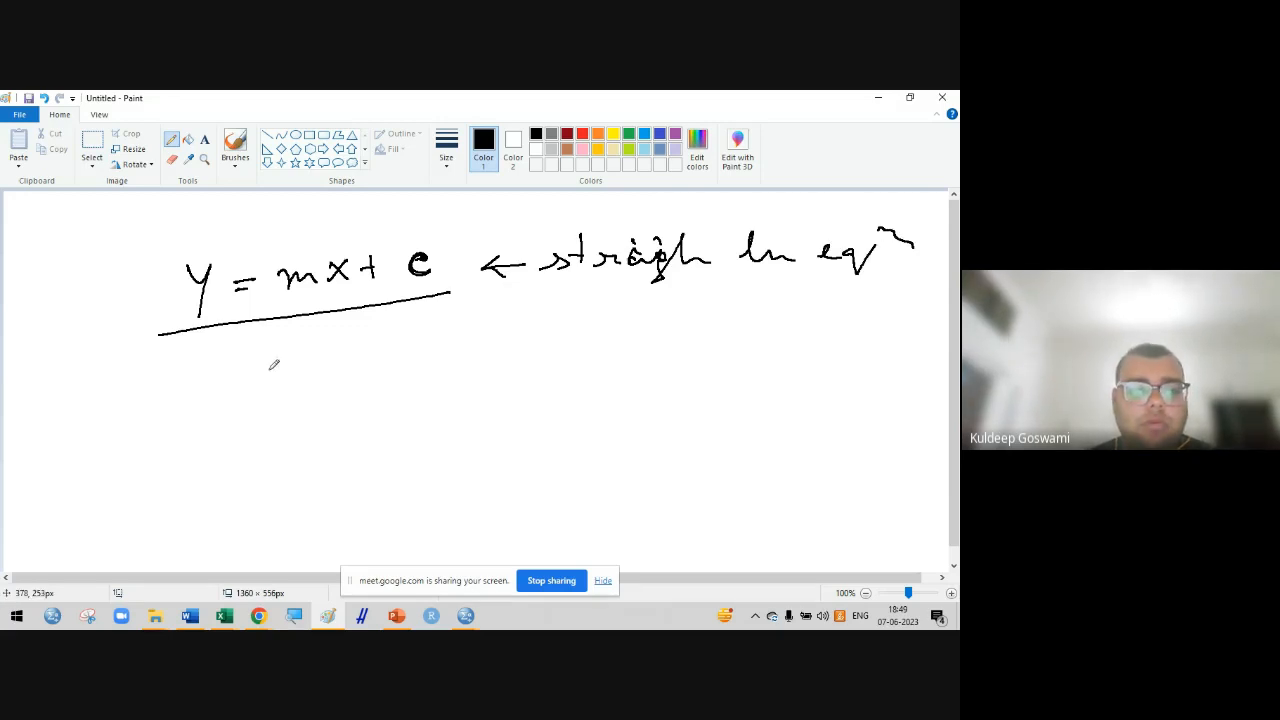
Handwrite the equation y_t = mx_t + c below the straight line equation
{"action": "mouse_move", "coordinate": [269, 364]}
{"action": "left_mouse_down"}
{"action": "mouse_move", "coordinate": [286, 381]}
{"action": "mouse_move", "coordinate": [280, 408]}
{"action": "left_mouse_up"}
{"action": "mouse_move", "coordinate": [324, 384]}
{"action": "left_mouse_down"}
{"action": "mouse_move", "coordinate": [314, 411]}
{"action": "mouse_move", "coordinate": [380, 373]}
{"action": "left_mouse_up"}
{"action": "left_click_drag", "start_coordinate": [364, 382], "coordinate": [456, 374]}
{"action": "mouse_move", "coordinate": [492, 351]}
{"action": "left_mouse_down"}
{"action": "mouse_move", "coordinate": [470, 376]}
{"action": "mouse_move", "coordinate": [494, 373]}
{"action": "left_mouse_up"}
{"action": "left_click_drag", "start_coordinate": [521, 370], "coordinate": [519, 393]}
{"action": "left_click_drag", "start_coordinate": [514, 381], "coordinate": [571, 354]}
{"action": "mouse_move", "coordinate": [559, 344]}
{"action": "left_mouse_down"}
{"action": "mouse_move", "coordinate": [558, 370]}
{"action": "mouse_move", "coordinate": [613, 369]}
{"action": "left_mouse_up"}
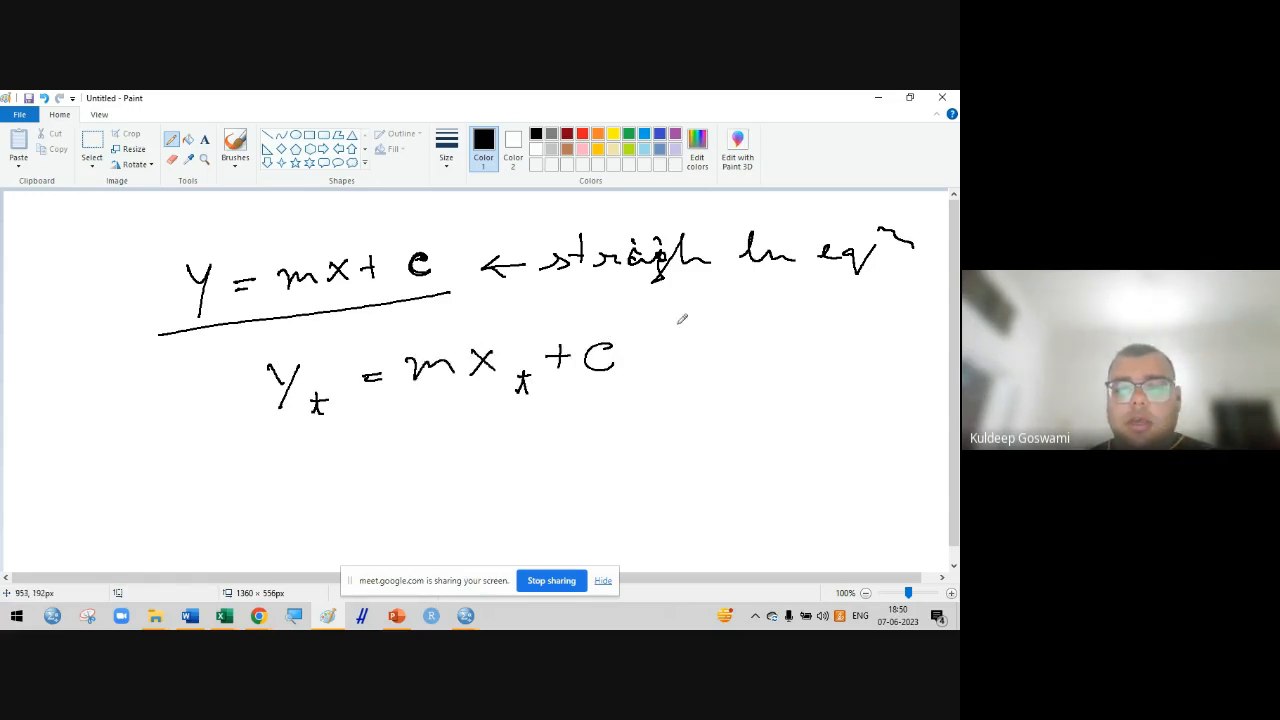
Draw an arrow pointing to the second equation and handwrite the label "time series" beside it
{"action": "mouse_move", "coordinate": [684, 339]}
{"action": "left_mouse_down"}
{"action": "mouse_move", "coordinate": [667, 349]}
{"action": "mouse_move", "coordinate": [766, 330]}
{"action": "mouse_move", "coordinate": [746, 312]}
{"action": "left_mouse_up"}
{"action": "left_click_drag", "start_coordinate": [750, 330], "coordinate": [845, 326]}
{"action": "left_click_drag", "start_coordinate": [796, 366], "coordinate": [892, 380]}
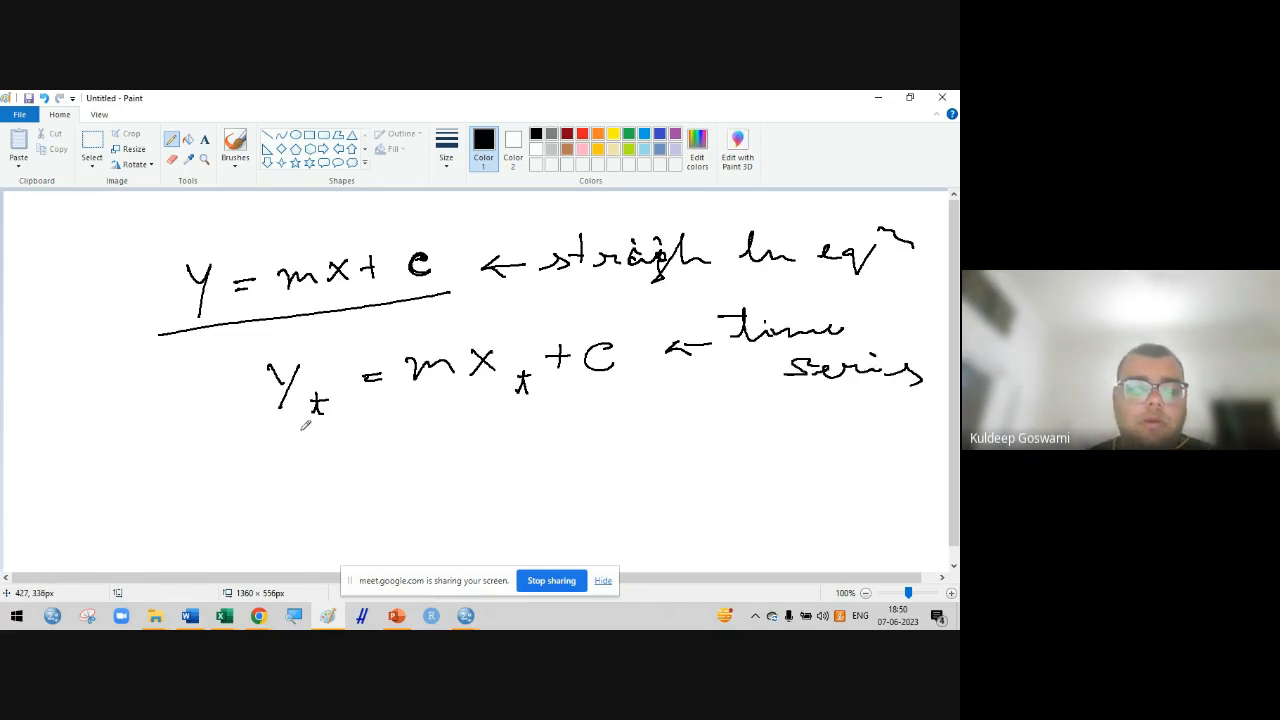
Emphasize the time series equation by underlining y_t, m and c and circling y_t and x_t
{"action": "mouse_move", "coordinate": [305, 425]}
{"action": "left_mouse_down"}
{"action": "mouse_move", "coordinate": [262, 450]}
{"action": "mouse_move", "coordinate": [345, 428]}
{"action": "mouse_move", "coordinate": [262, 452]}
{"action": "mouse_move", "coordinate": [349, 427]}
{"action": "left_mouse_up"}
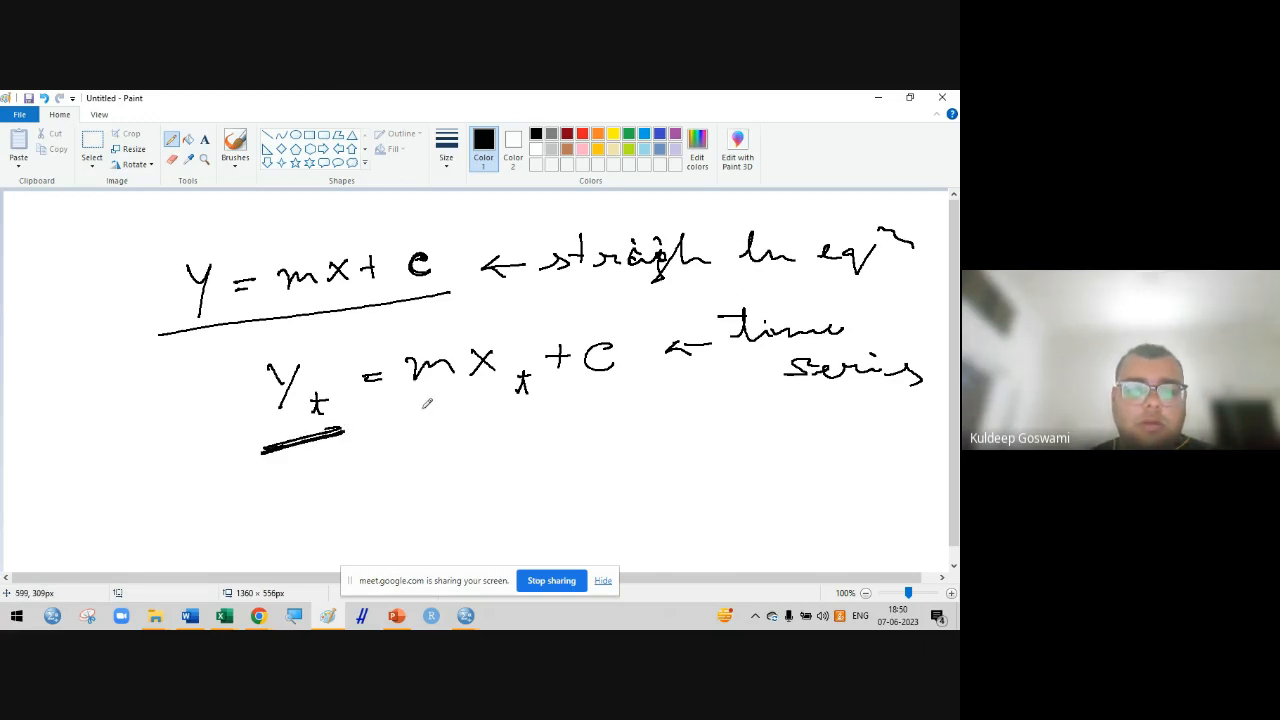
{"action": "mouse_move", "coordinate": [426, 403]}
{"action": "left_mouse_down"}
{"action": "mouse_move", "coordinate": [407, 402]}
{"action": "mouse_move", "coordinate": [452, 400]}
{"action": "left_mouse_up"}
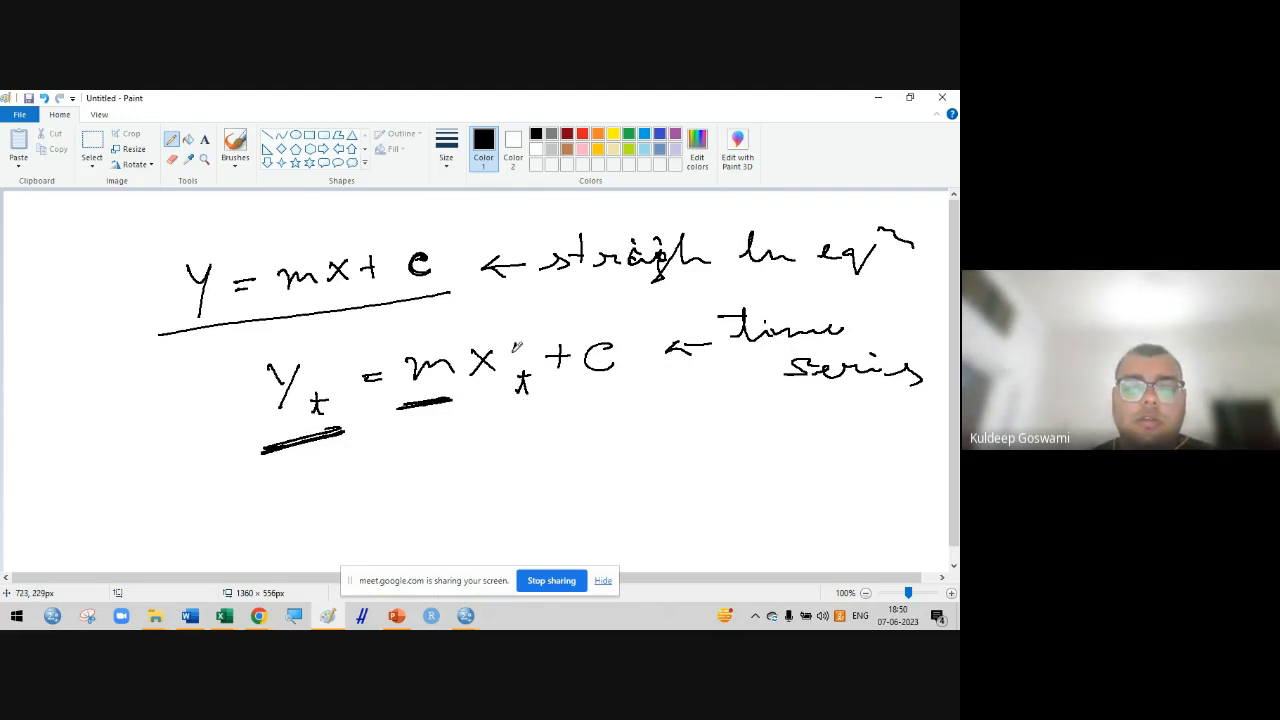
{"action": "left_click_drag", "start_coordinate": [517, 346], "coordinate": [514, 323]}
{"action": "mouse_move", "coordinate": [322, 376]}
{"action": "left_mouse_down"}
{"action": "mouse_move", "coordinate": [310, 440]}
{"action": "mouse_move", "coordinate": [300, 343]}
{"action": "left_mouse_up"}
{"action": "left_click_drag", "start_coordinate": [578, 379], "coordinate": [634, 387]}
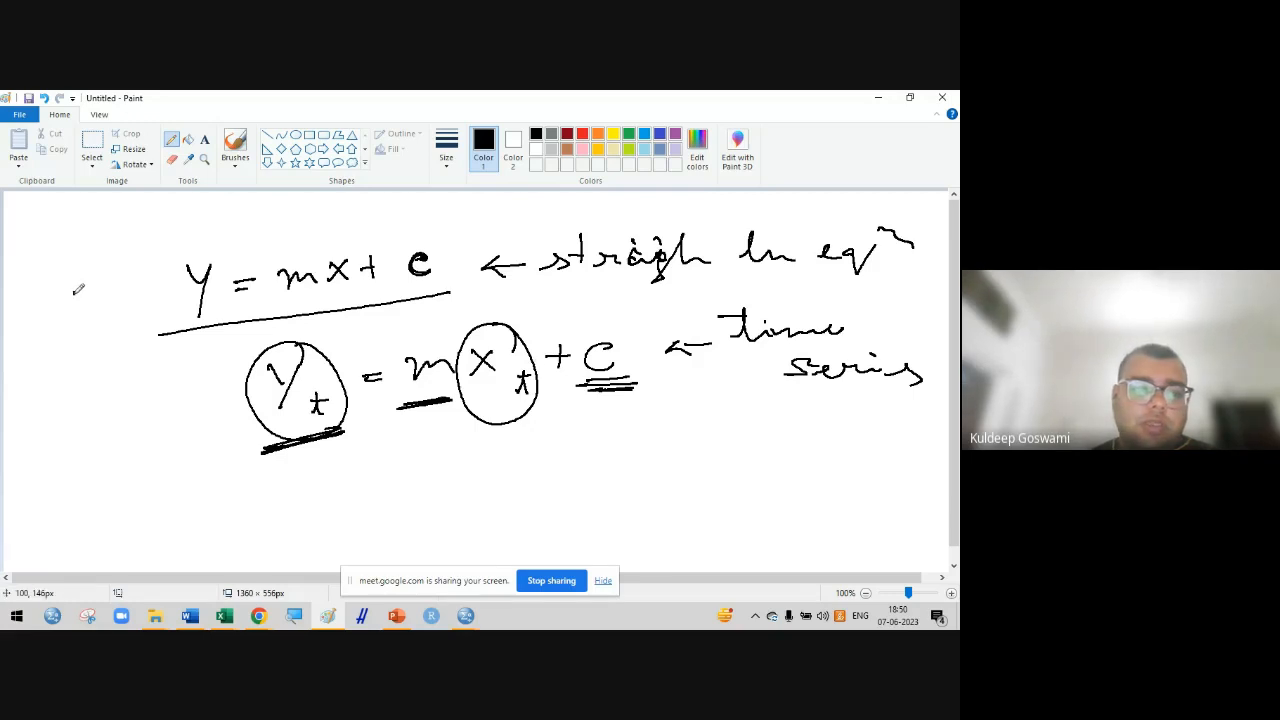
Add a tick mark before each equation, and label y as dependent and x as independent with arrows in the first equation
{"action": "left_click_drag", "start_coordinate": [75, 289], "coordinate": [157, 279]}
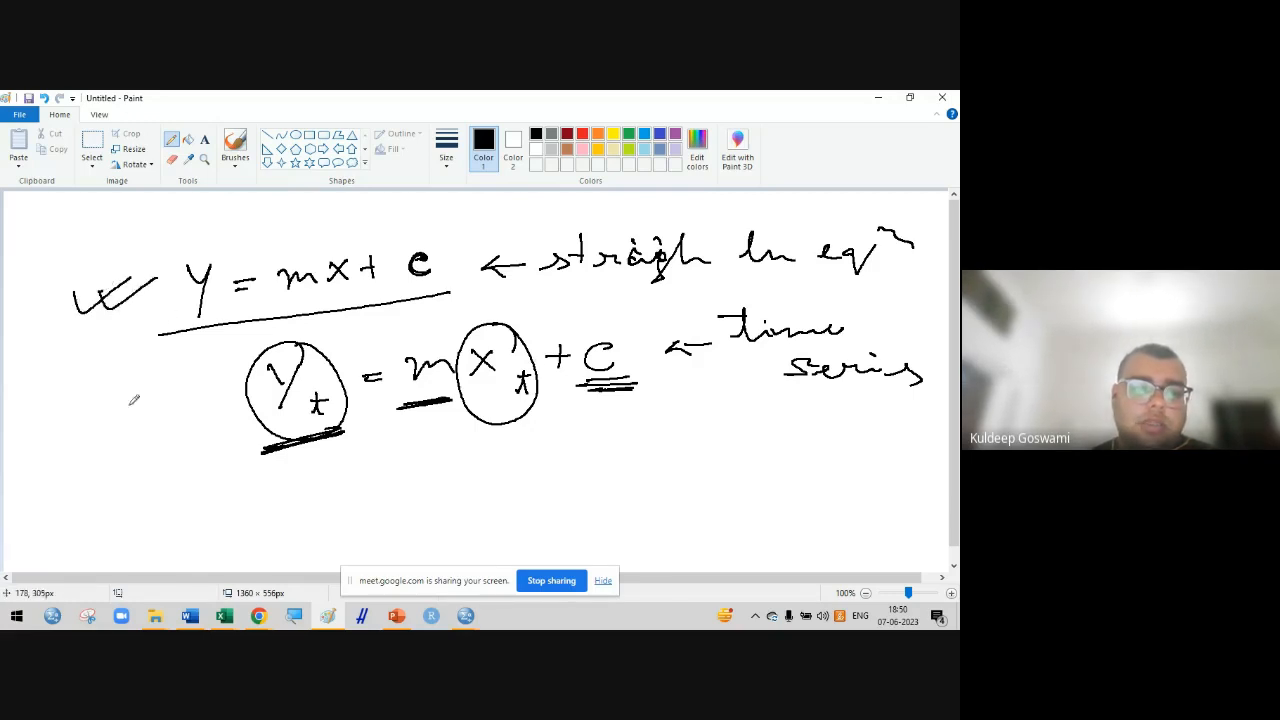
{"action": "left_click_drag", "start_coordinate": [127, 401], "coordinate": [228, 384]}
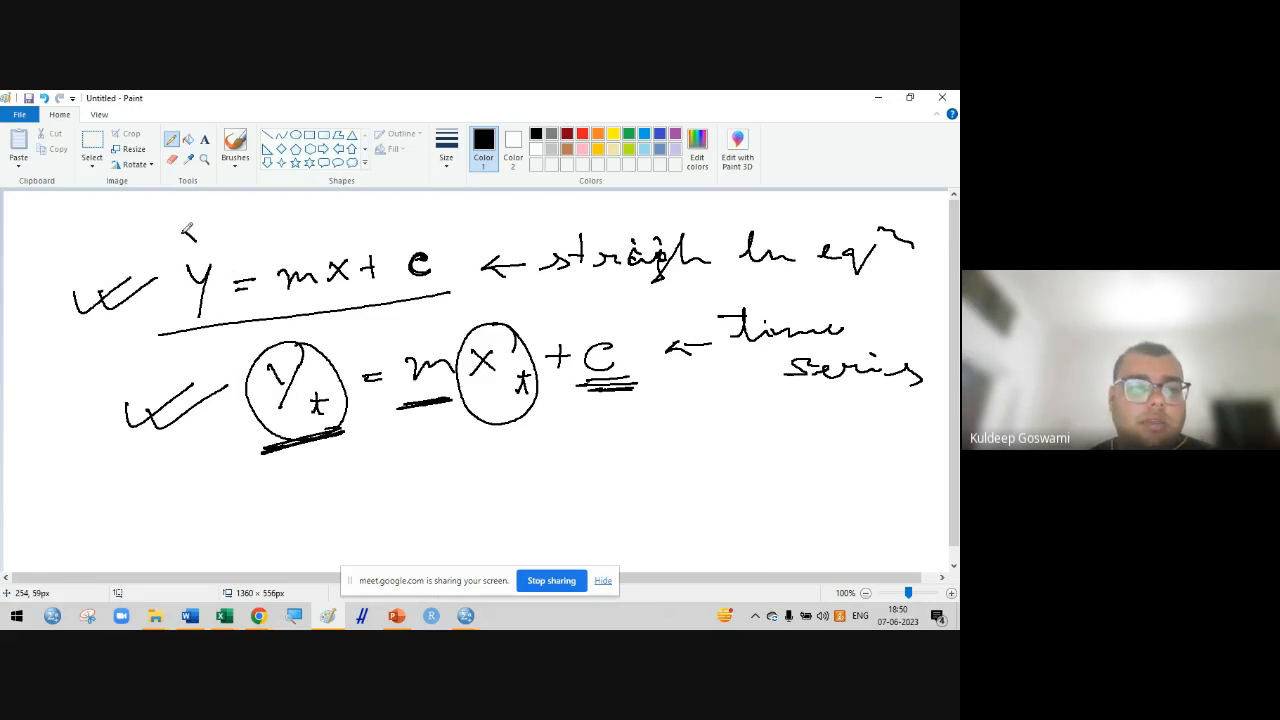
{"action": "left_click_drag", "start_coordinate": [181, 234], "coordinate": [207, 231]}
{"action": "mouse_move", "coordinate": [29, 232]}
{"action": "left_mouse_down"}
{"action": "mouse_move", "coordinate": [30, 258]}
{"action": "mouse_move", "coordinate": [180, 208]}
{"action": "left_mouse_up"}
{"action": "mouse_move", "coordinate": [336, 214]}
{"action": "left_mouse_down"}
{"action": "mouse_move", "coordinate": [341, 244]}
{"action": "mouse_move", "coordinate": [352, 232]}
{"action": "left_mouse_up"}
{"action": "left_click_drag", "start_coordinate": [284, 203], "coordinate": [452, 208]}
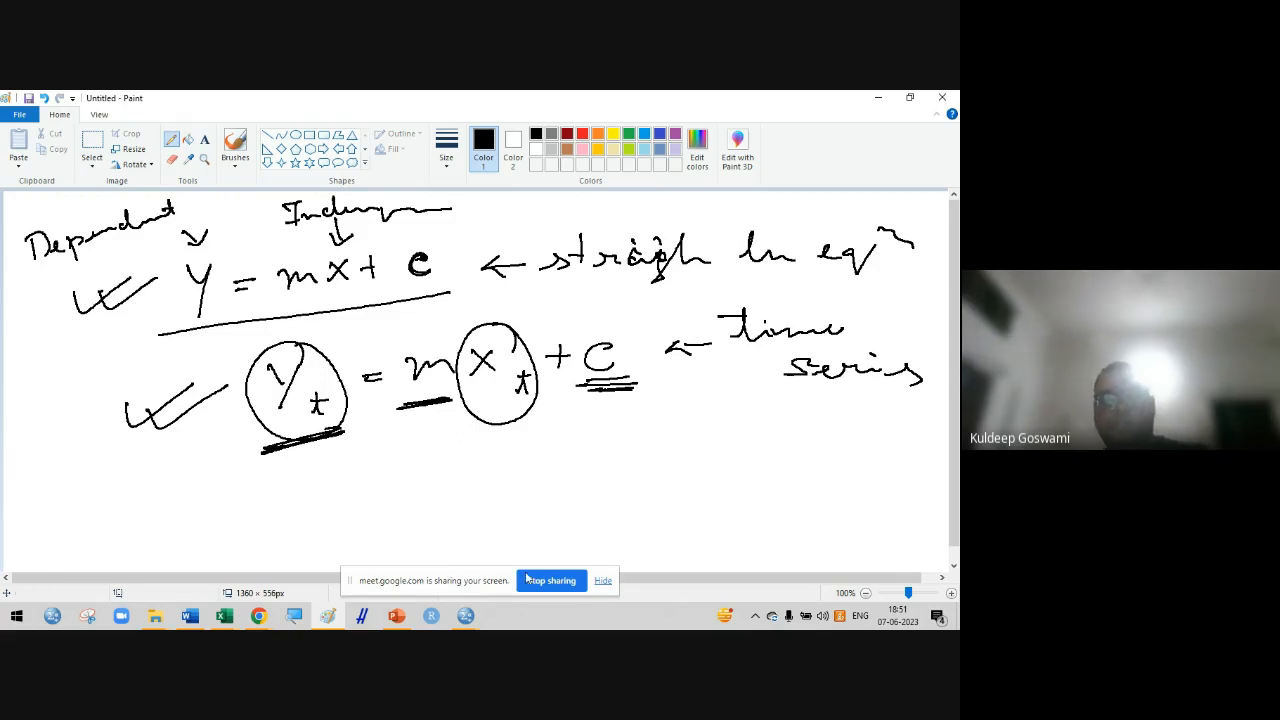
Switch to the Google Meet call in Chrome and stop presenting the screen
{"action": "left_click", "coordinate": [465, 616]}
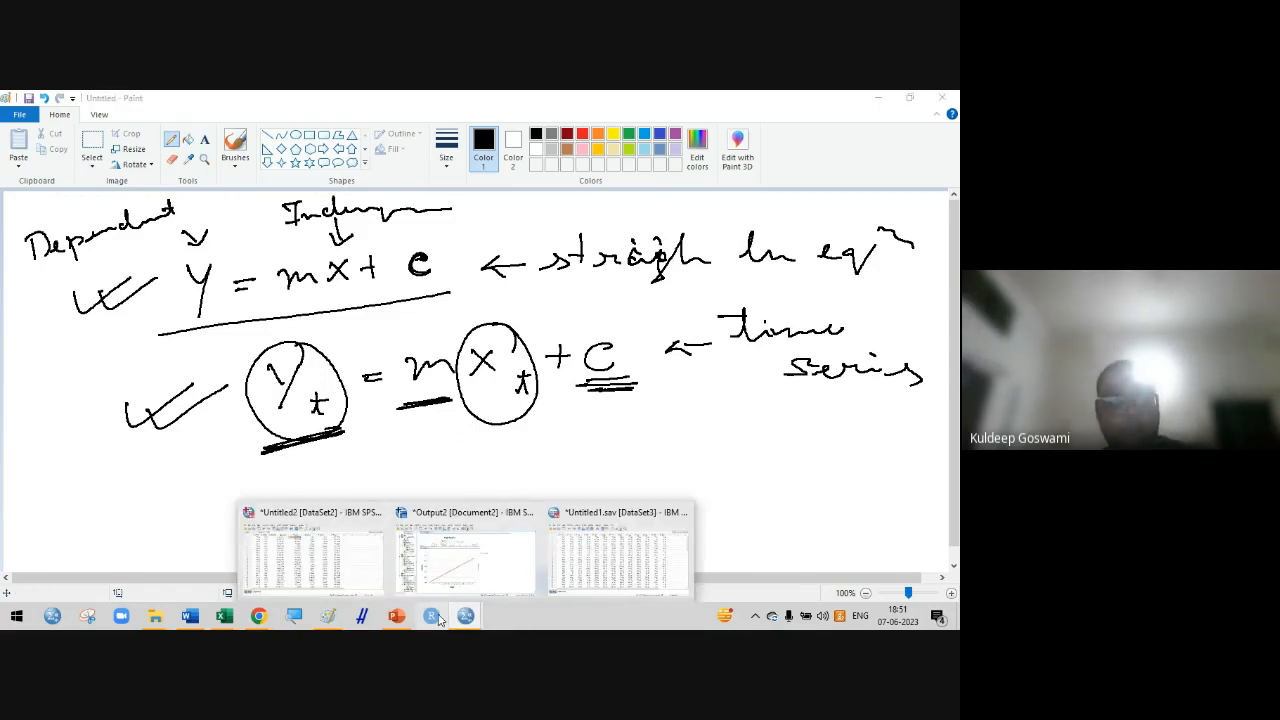
{"action": "mouse_move", "coordinate": [258, 616]}
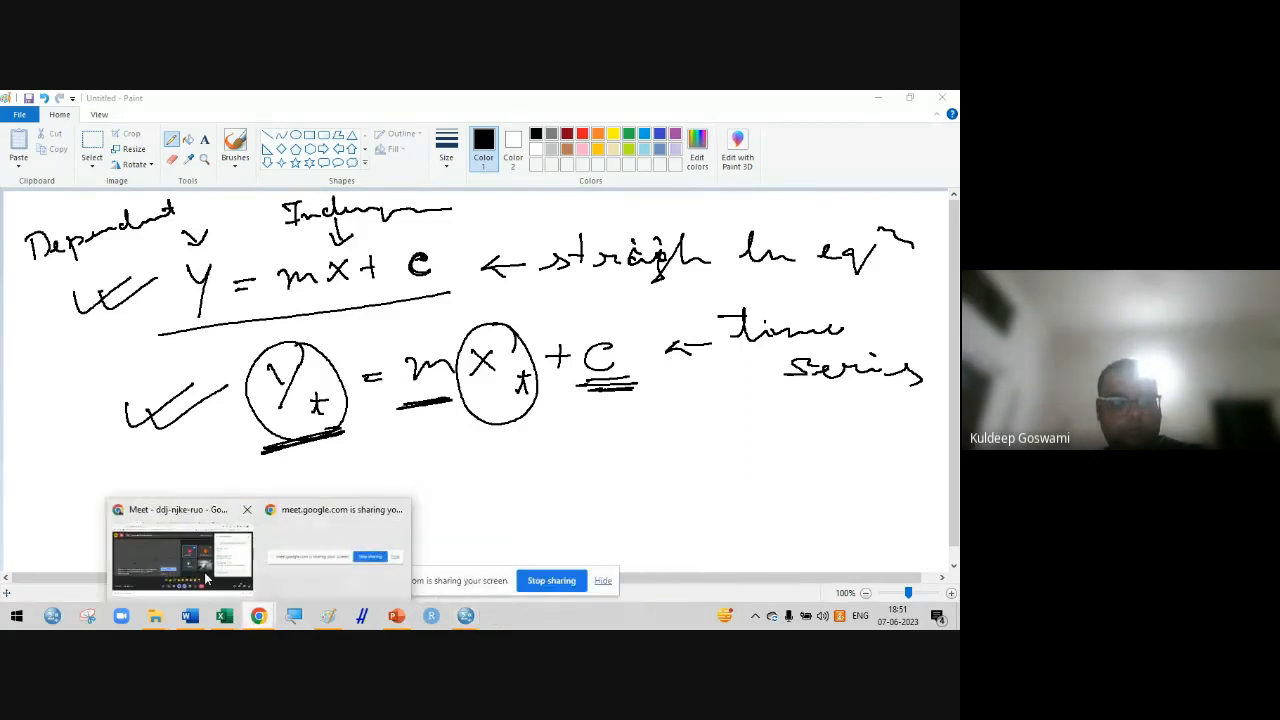
{"action": "left_click", "coordinate": [205, 578]}
{"action": "left_click", "coordinate": [492, 535]}
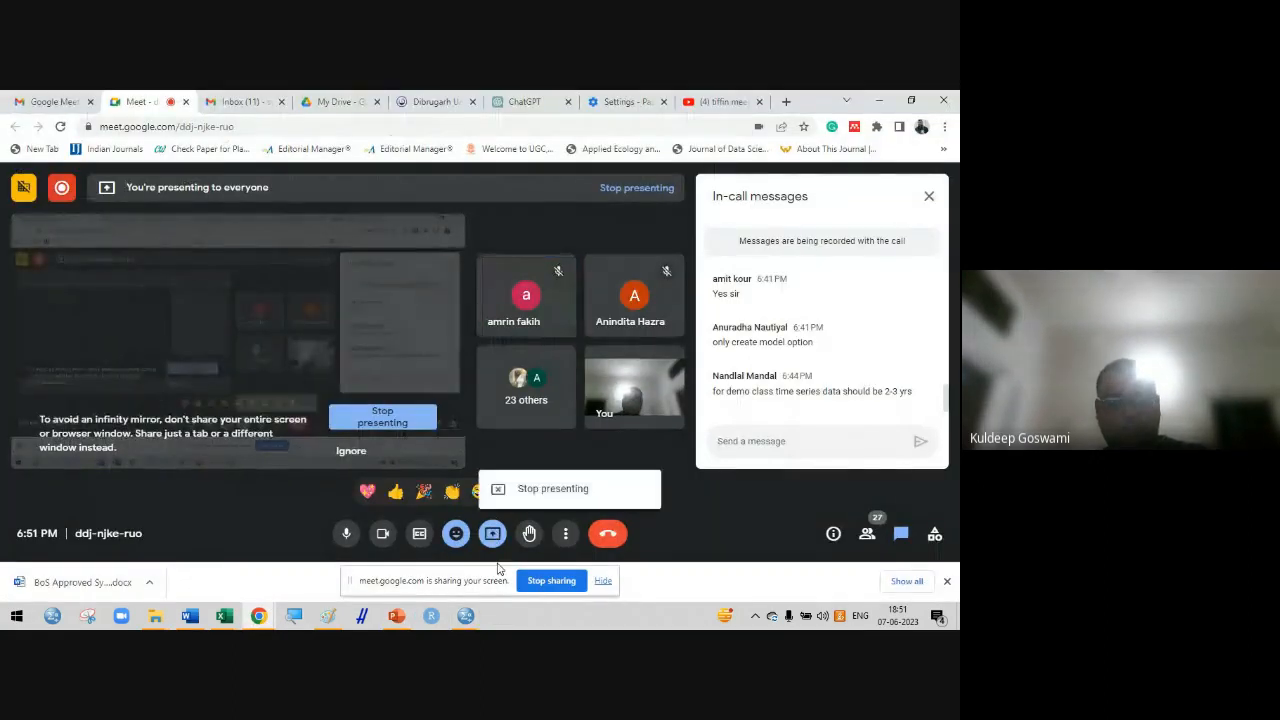
{"action": "left_click", "coordinate": [534, 489]}
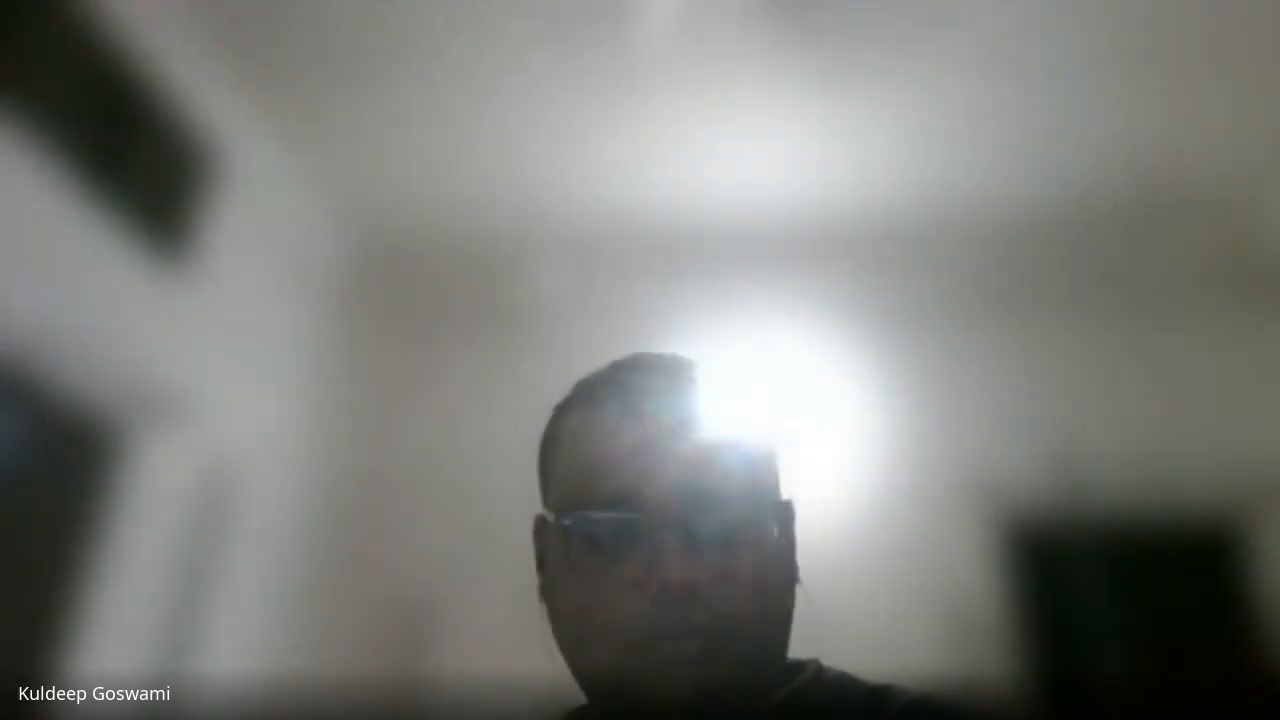
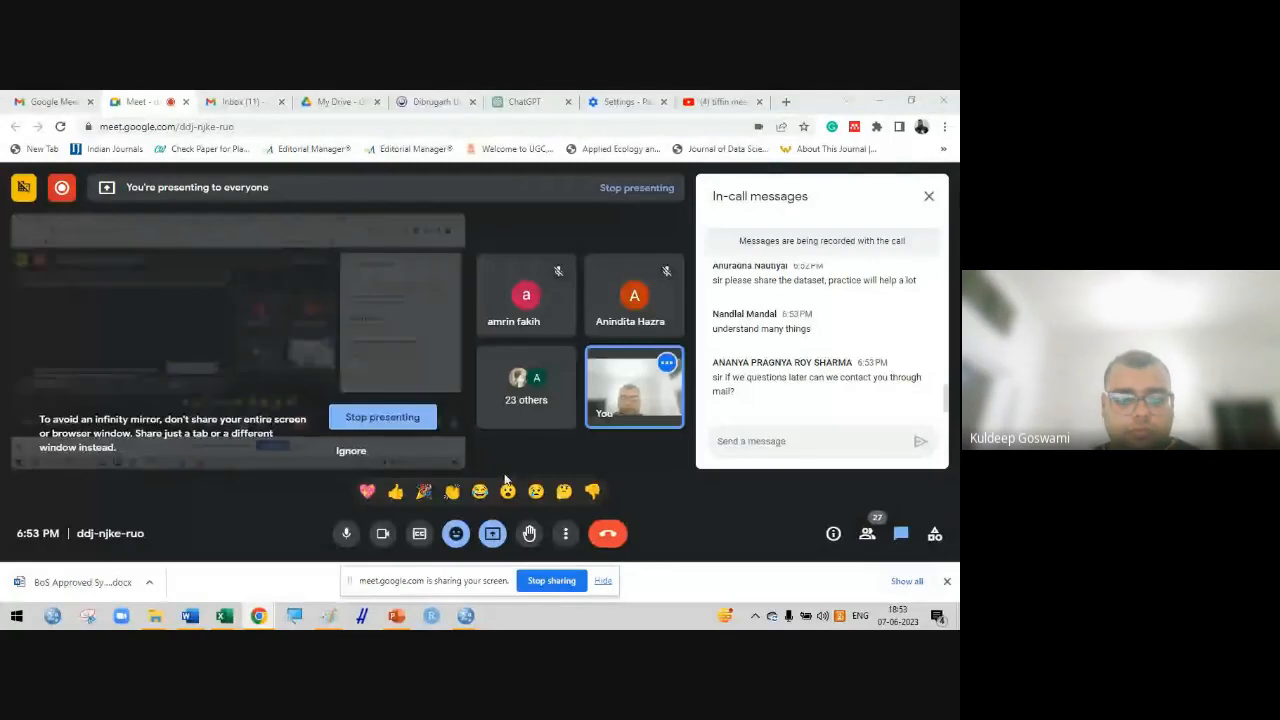
Switch to the SPSS output document and open the traditional forecasting model setup for the yearly January rainfall data
{"action": "mouse_move", "coordinate": [465, 615]}
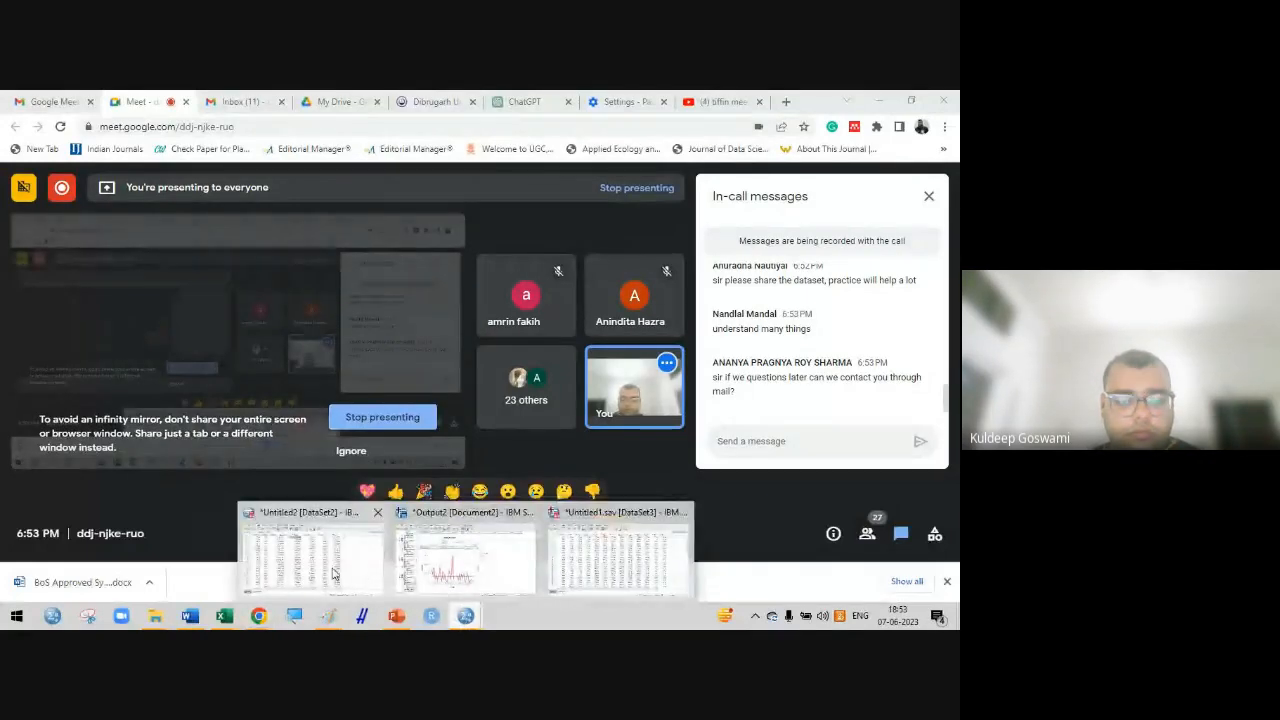
{"action": "mouse_move", "coordinate": [381, 570]}
{"action": "left_click", "coordinate": [465, 560]}
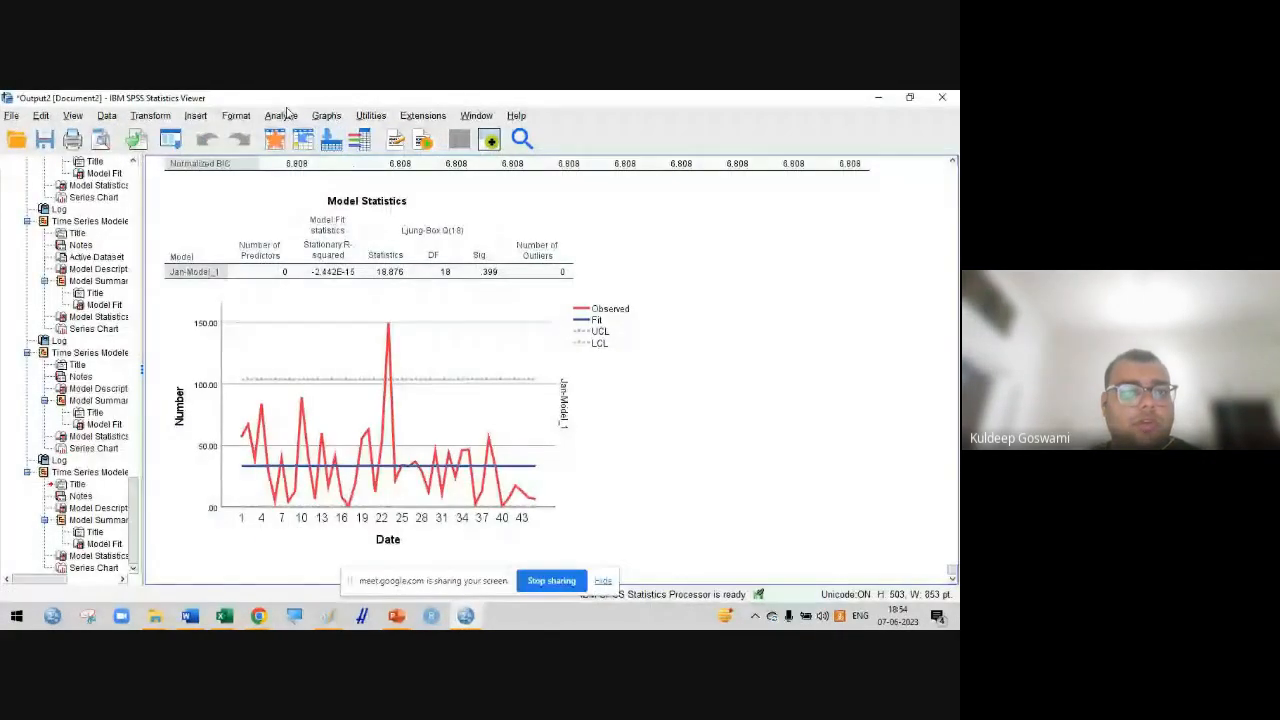
{"action": "left_click", "coordinate": [281, 115]}
{"action": "mouse_move", "coordinate": [318, 437]}
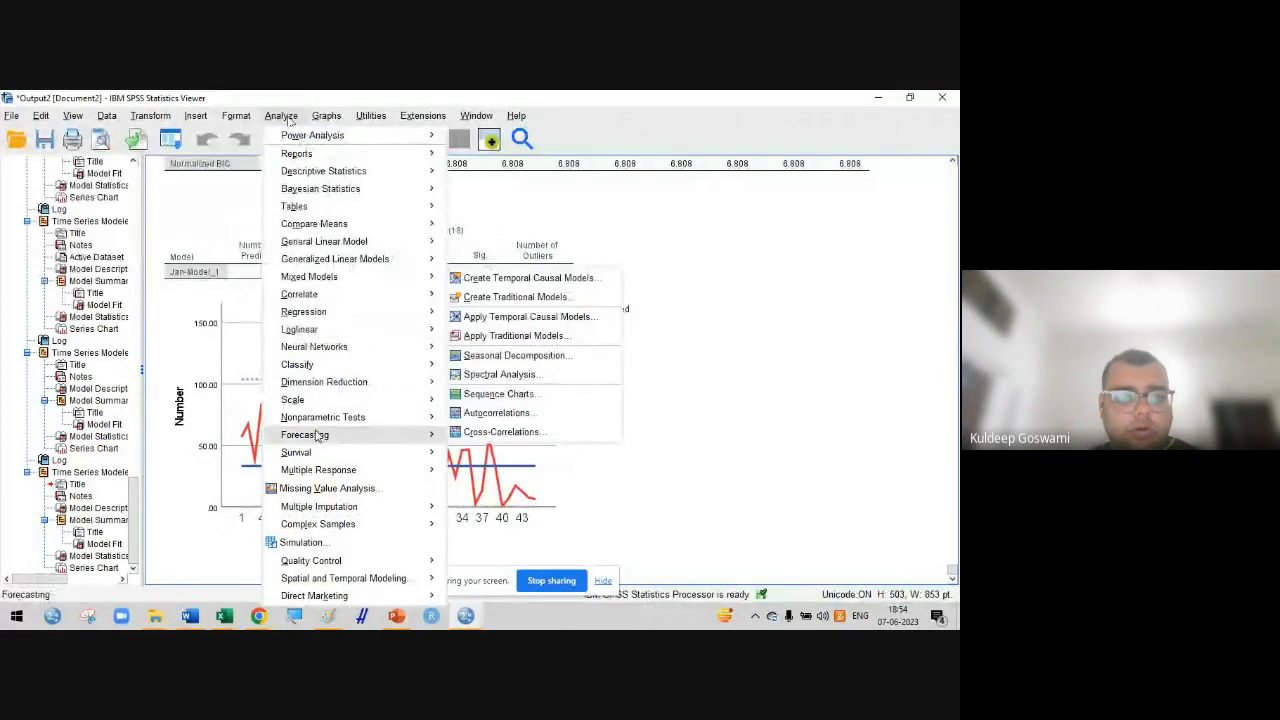
{"action": "left_click", "coordinate": [522, 298]}
{"action": "left_click", "coordinate": [276, 161]}
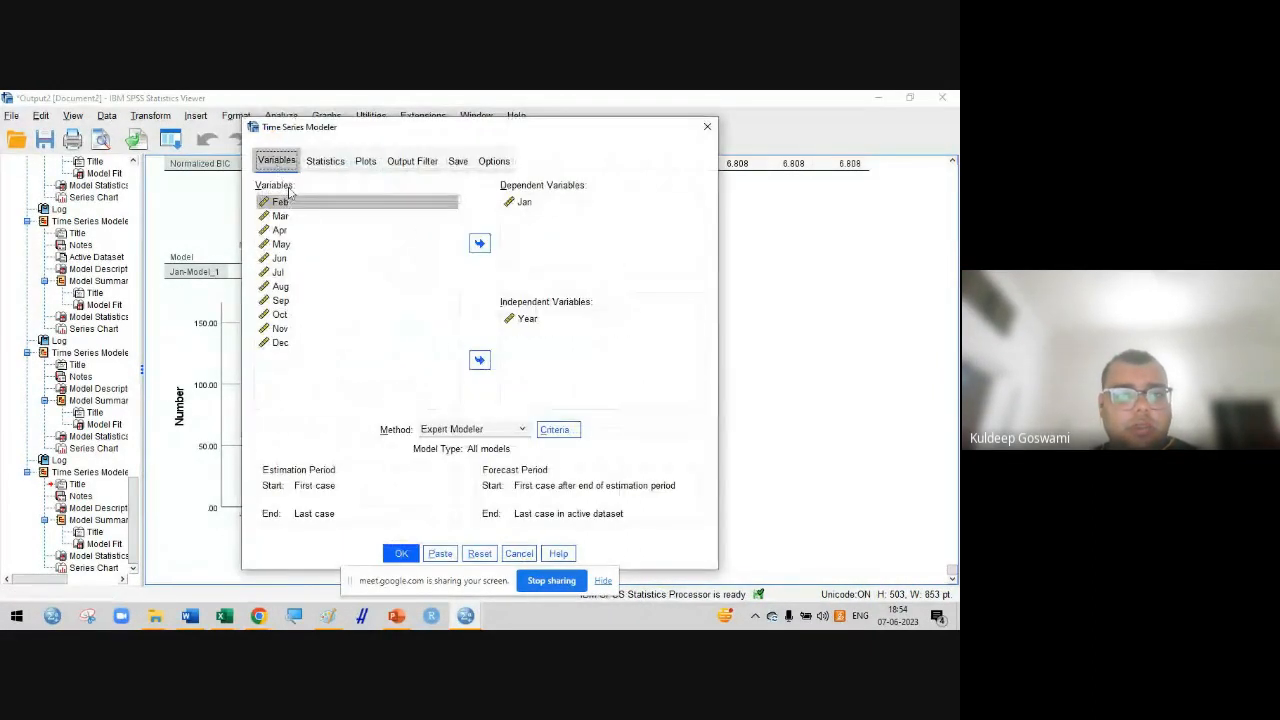
Clear the assigned model variables, then reassign Year as the independent variable and Jan as the dependent variable
{"action": "left_click", "coordinate": [524, 201]}
{"action": "left_click", "coordinate": [479, 243]}
{"action": "left_click", "coordinate": [527, 318]}
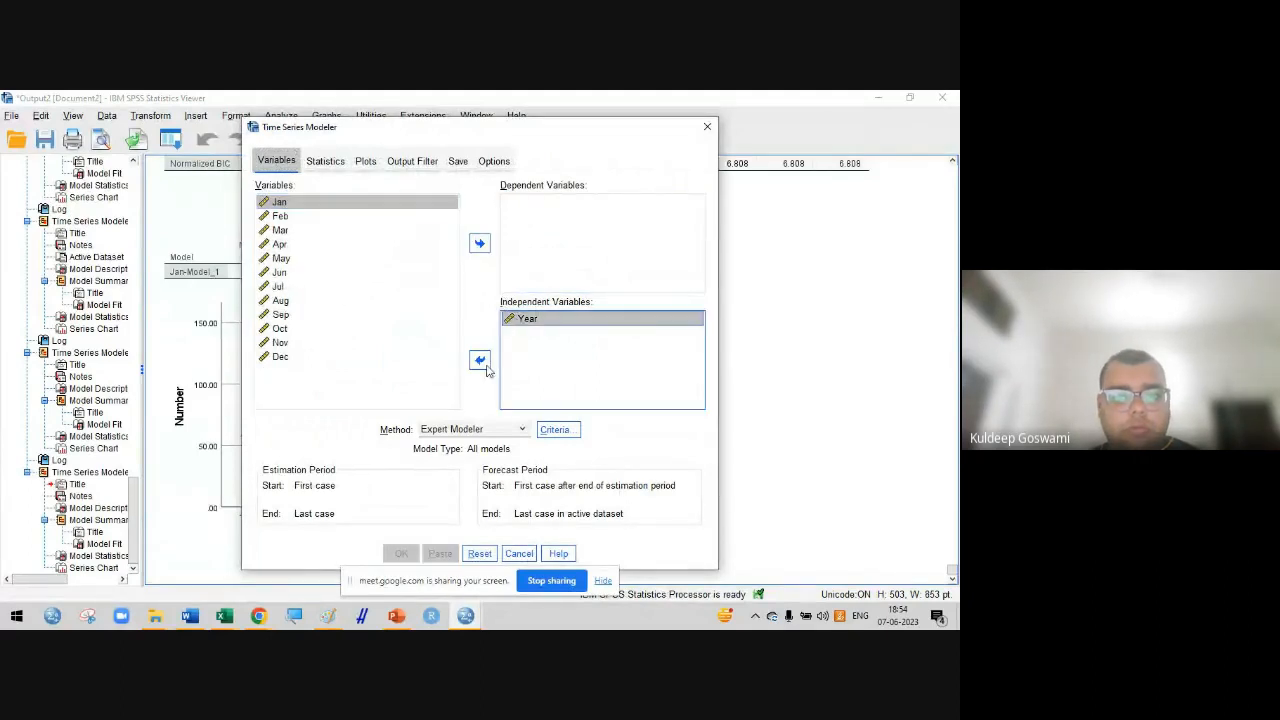
{"action": "left_click", "coordinate": [481, 362]}
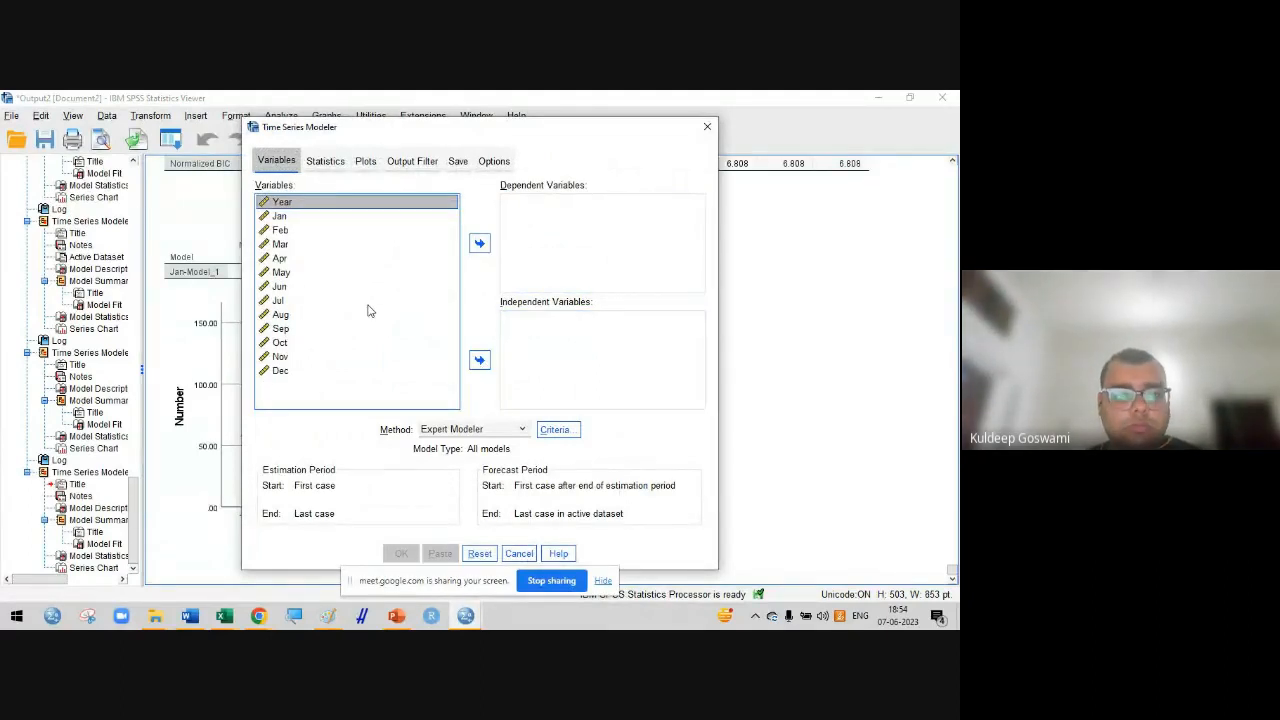
{"action": "left_click", "coordinate": [480, 360]}
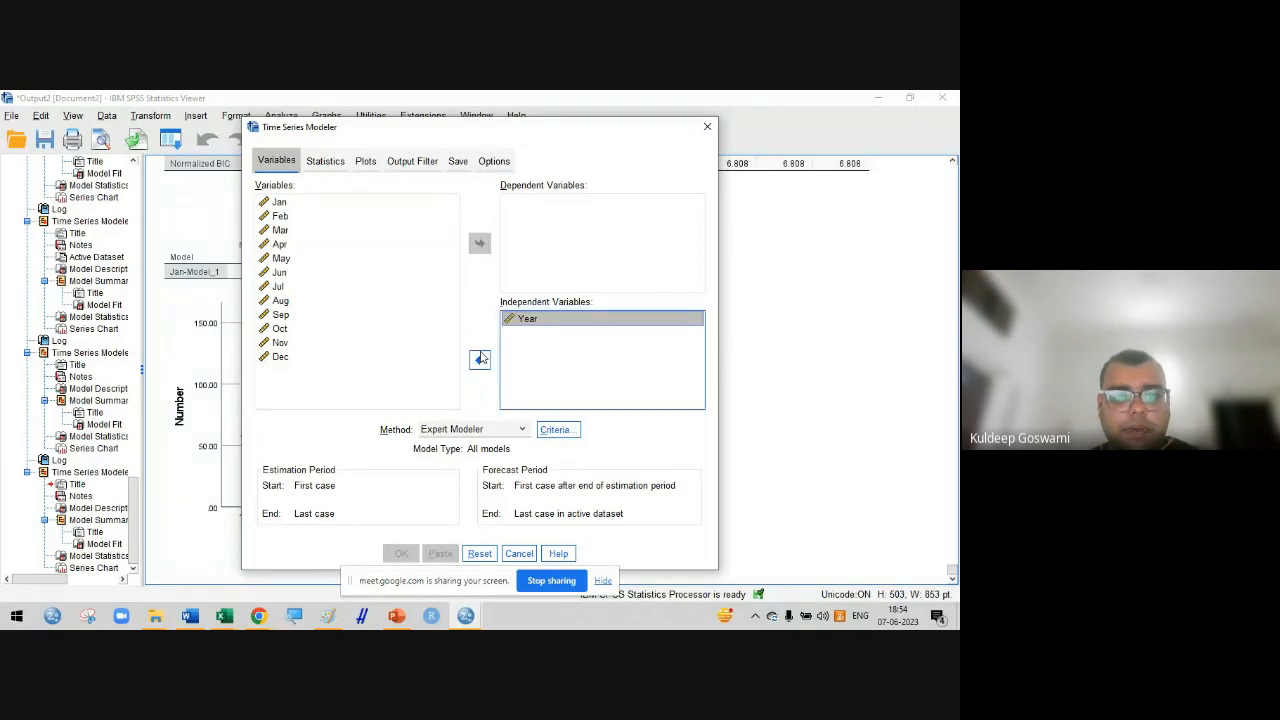
{"action": "left_click", "coordinate": [282, 203]}
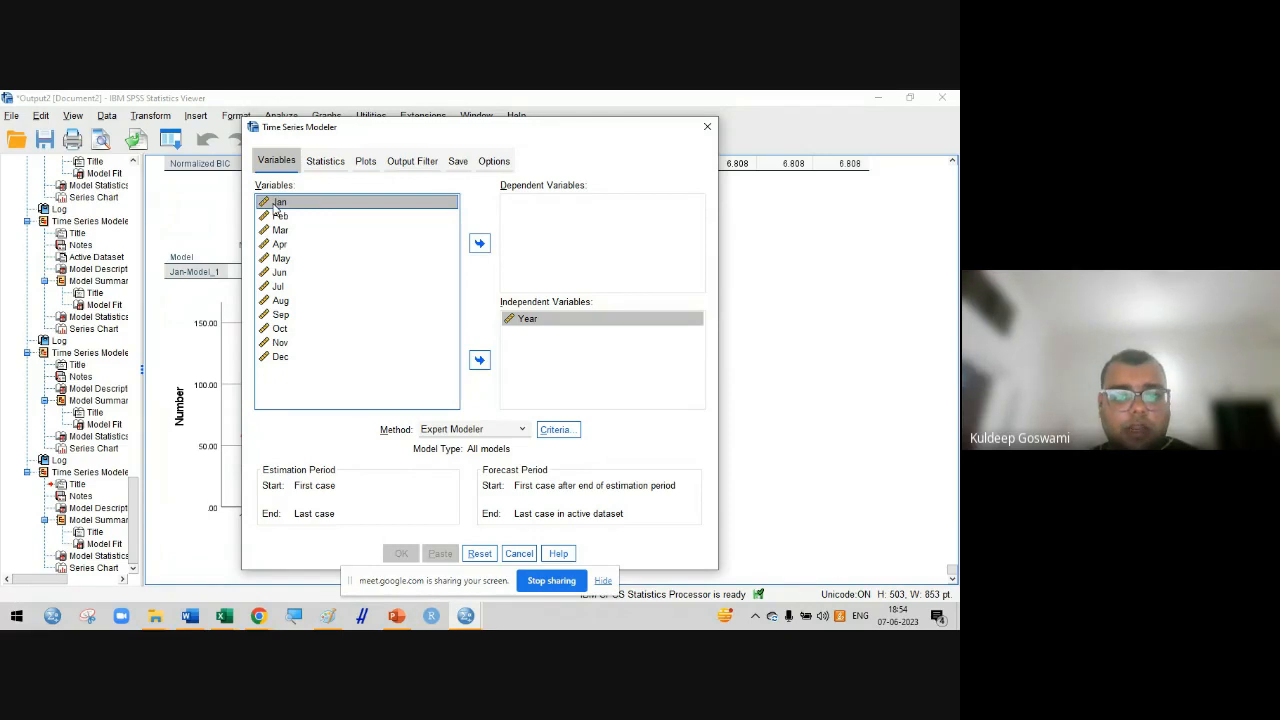
{"action": "left_click", "coordinate": [479, 243]}
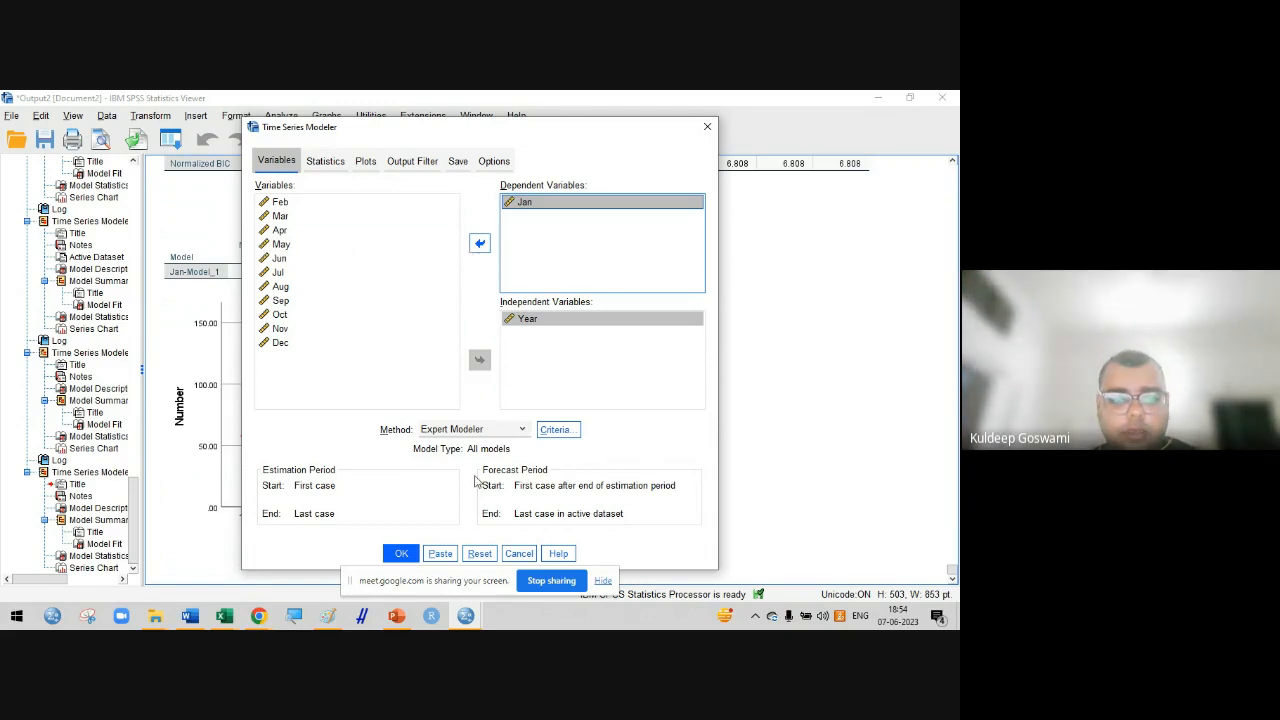
Add R square, mean absolute error, residual ACF and PACF for comparing models, and forecasts to the output, and run the model
{"action": "left_click", "coordinate": [318, 163]}
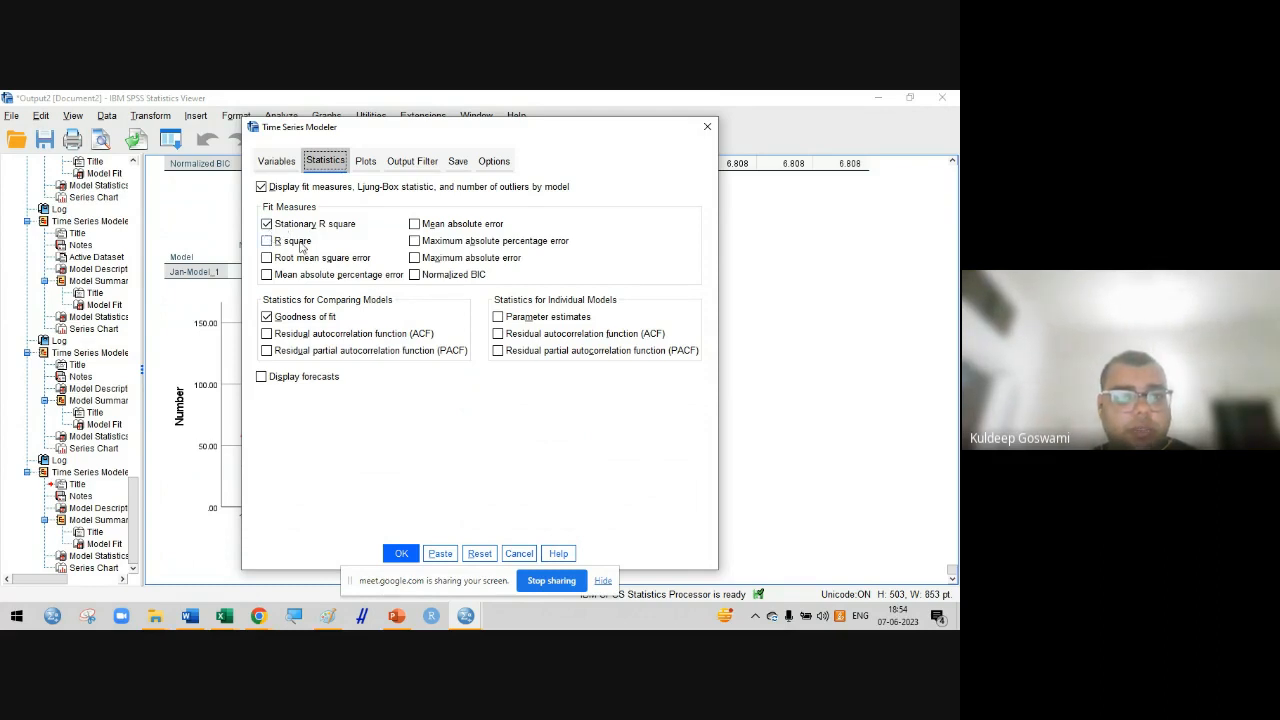
{"action": "left_click", "coordinate": [267, 242]}
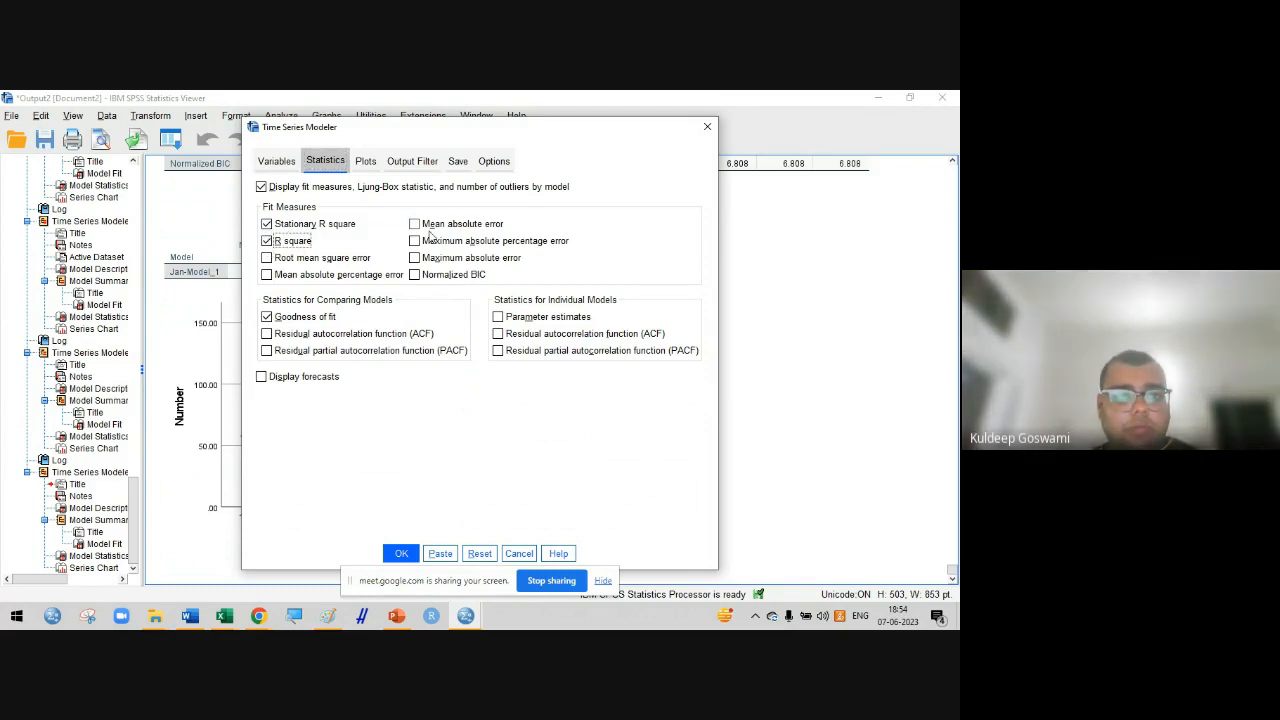
{"action": "left_click", "coordinate": [415, 225]}
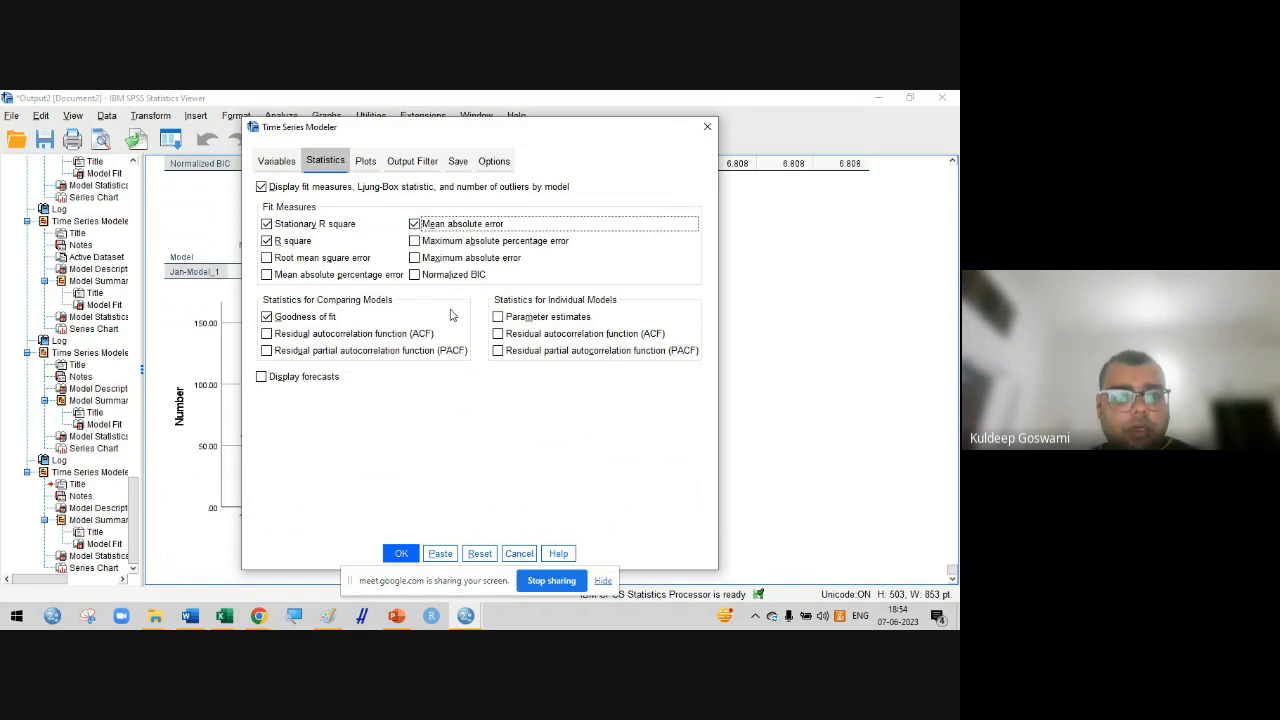
{"action": "left_click", "coordinate": [267, 334]}
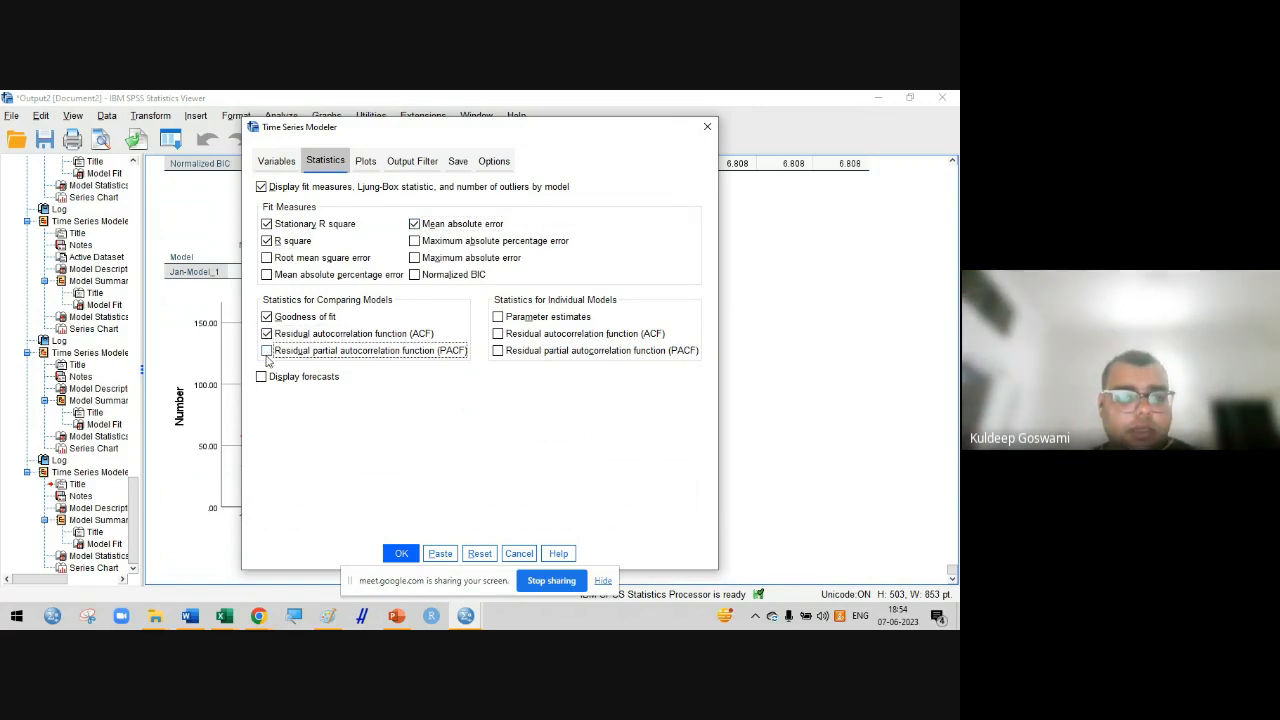
{"action": "left_click", "coordinate": [266, 350]}
{"action": "left_click", "coordinate": [261, 376]}
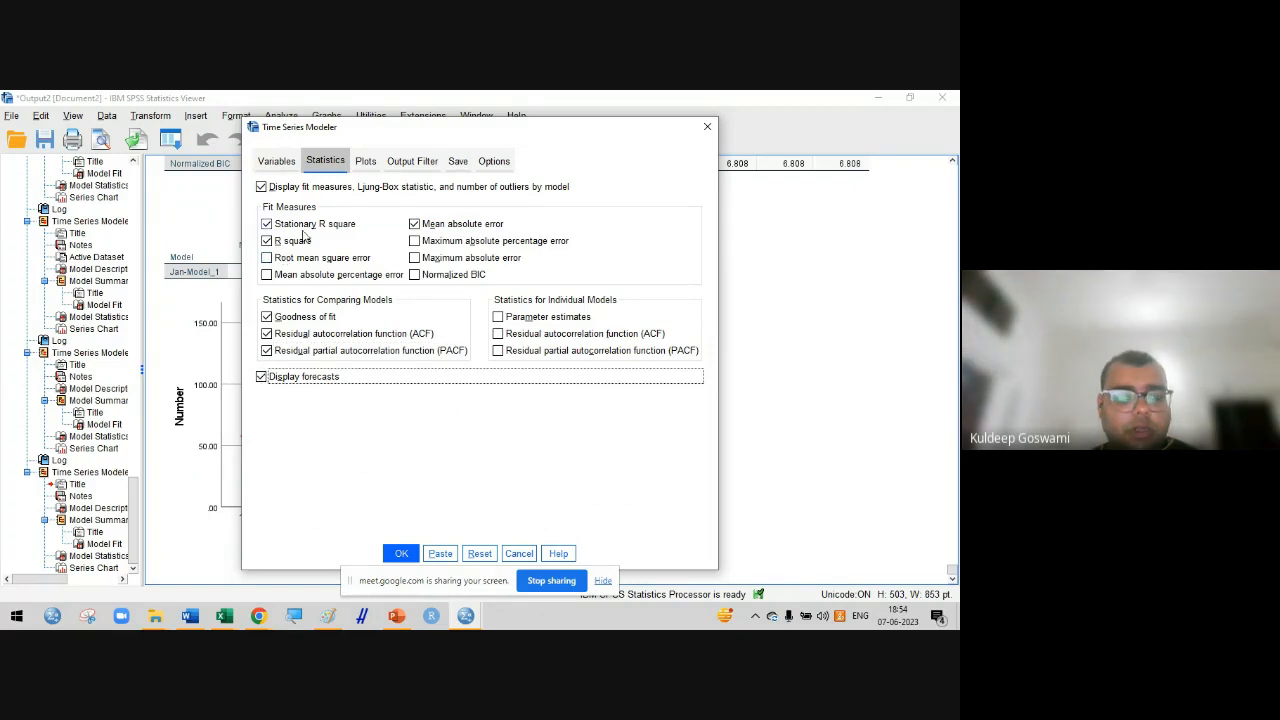
{"action": "left_click", "coordinate": [364, 163]}
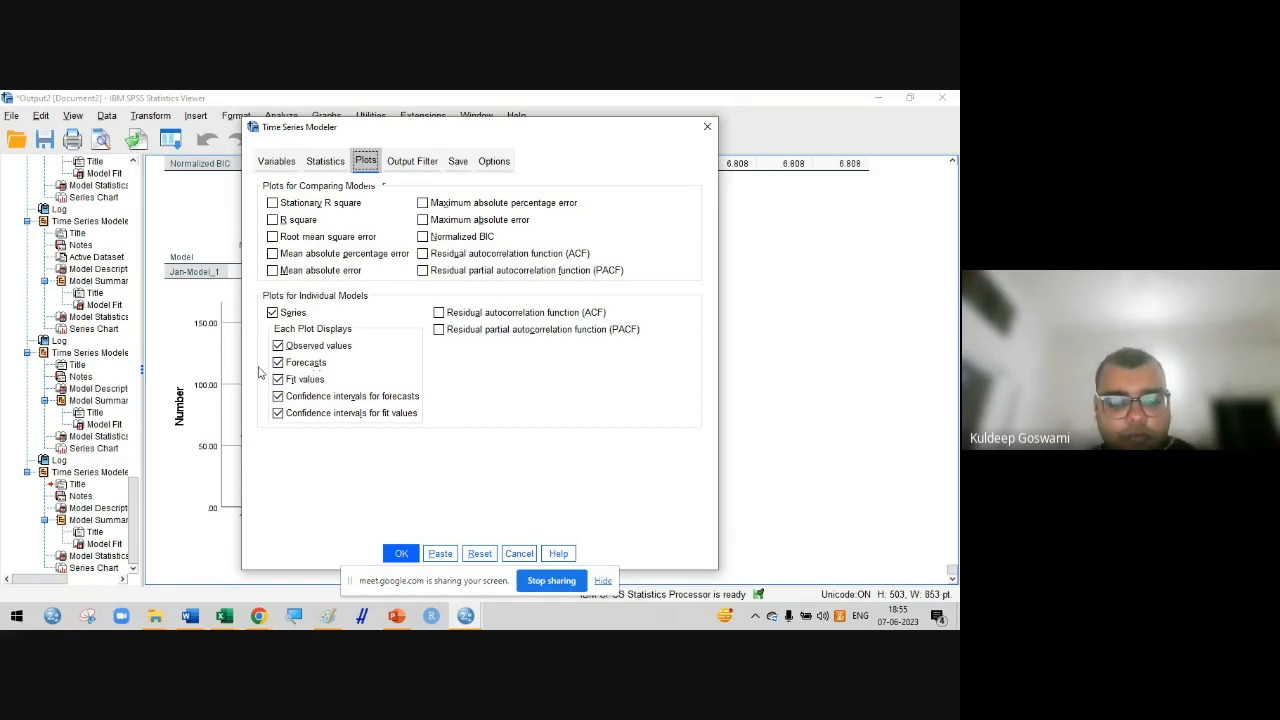
{"action": "left_click", "coordinate": [401, 553]}
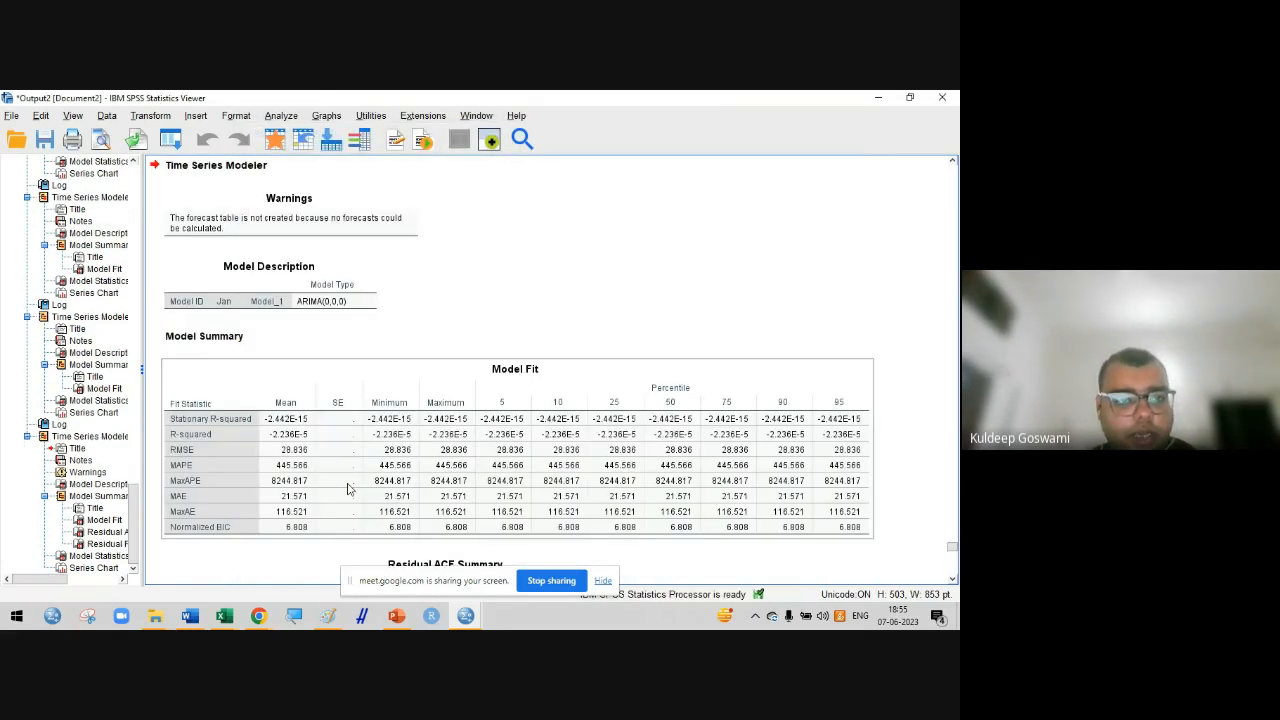
Examine the Jan model's description, fit table, residual ACF and PACF summaries, model statistics and series chart
{"action": "scroll", "coordinate": [334, 477], "scroll_direction": "down", "scroll_amount": 1}
{"action": "scroll", "coordinate": [334, 477], "scroll_direction": "up", "scroll_amount": 1}
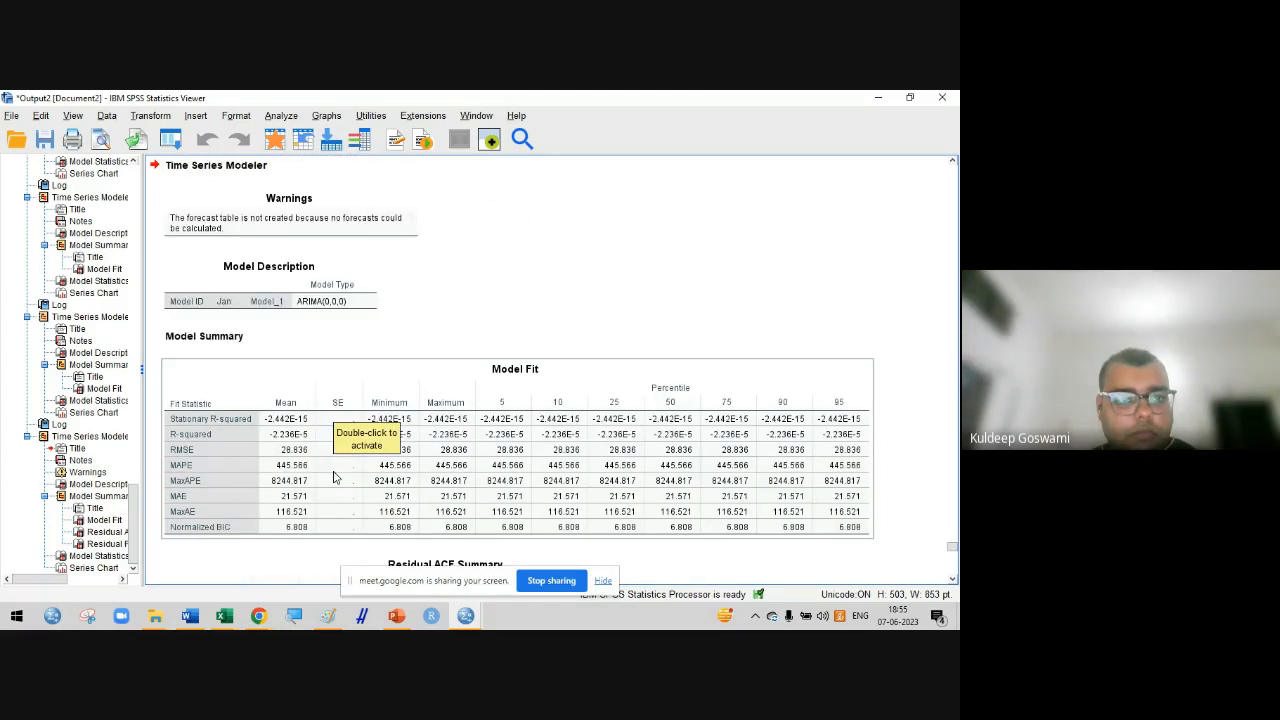
{"action": "scroll", "coordinate": [334, 477], "scroll_direction": "down", "scroll_amount": 1}
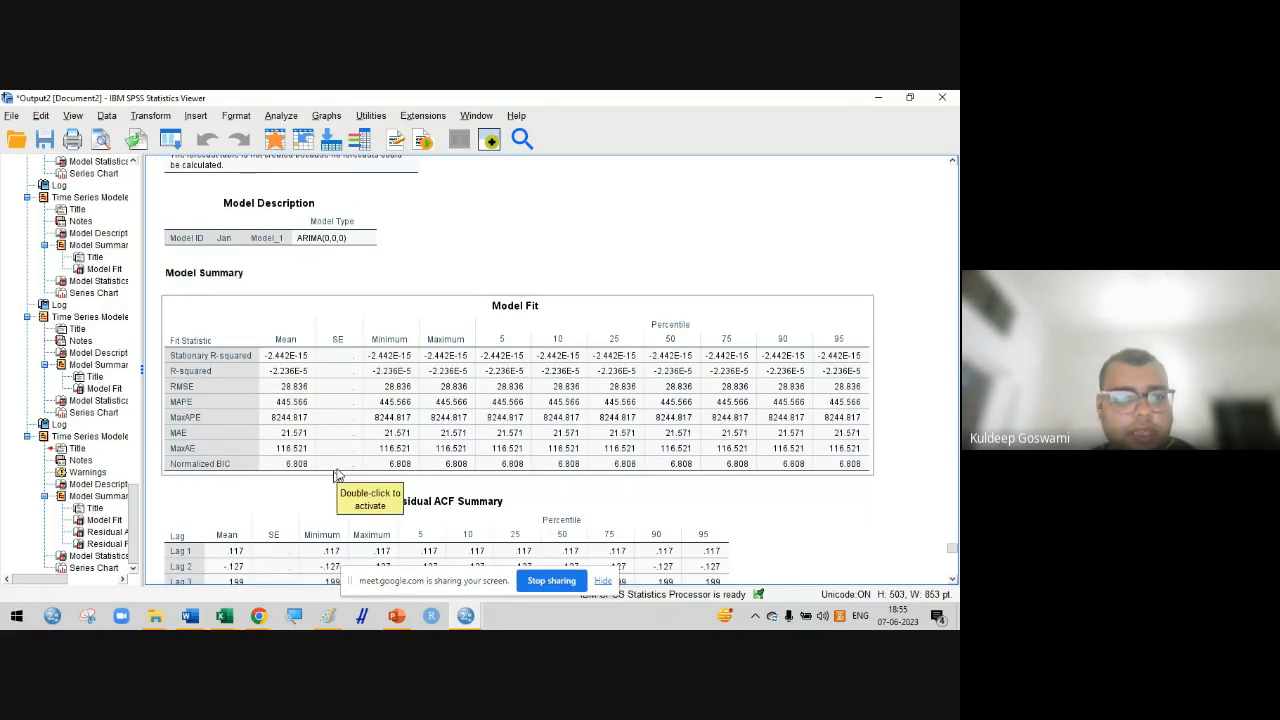
{"action": "left_click", "coordinate": [231, 279]}
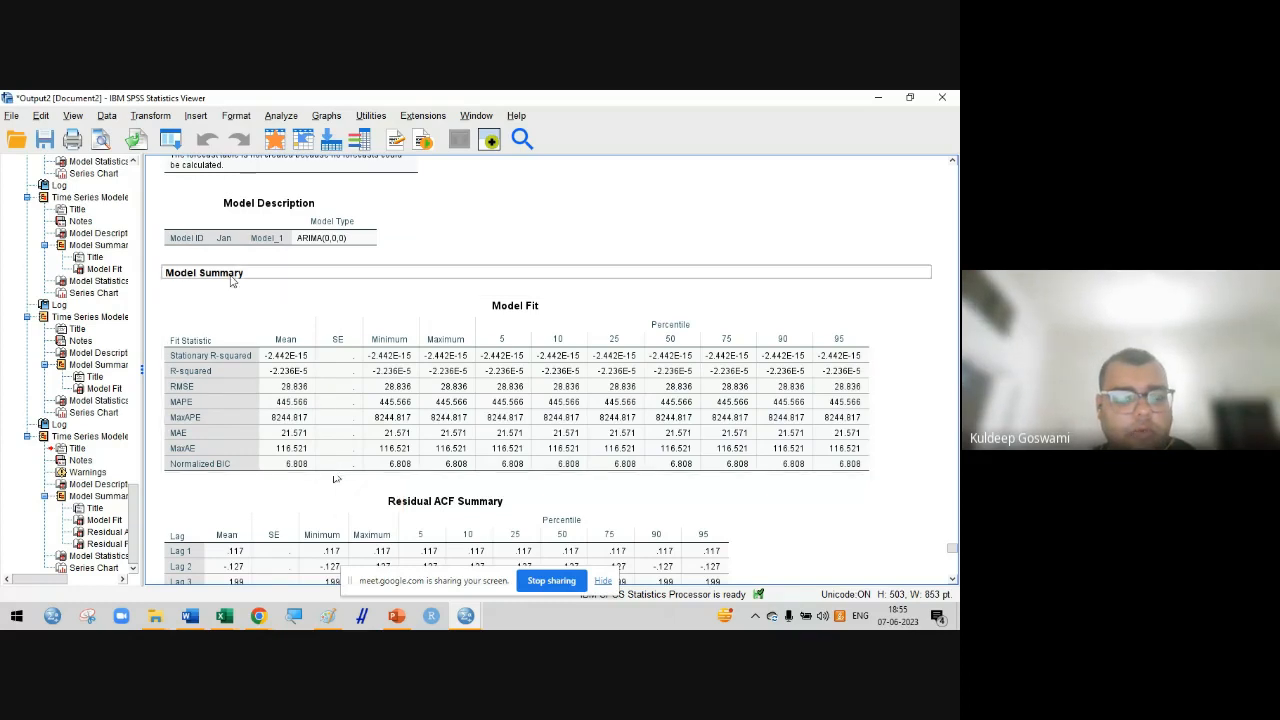
{"action": "left_click", "coordinate": [233, 240]}
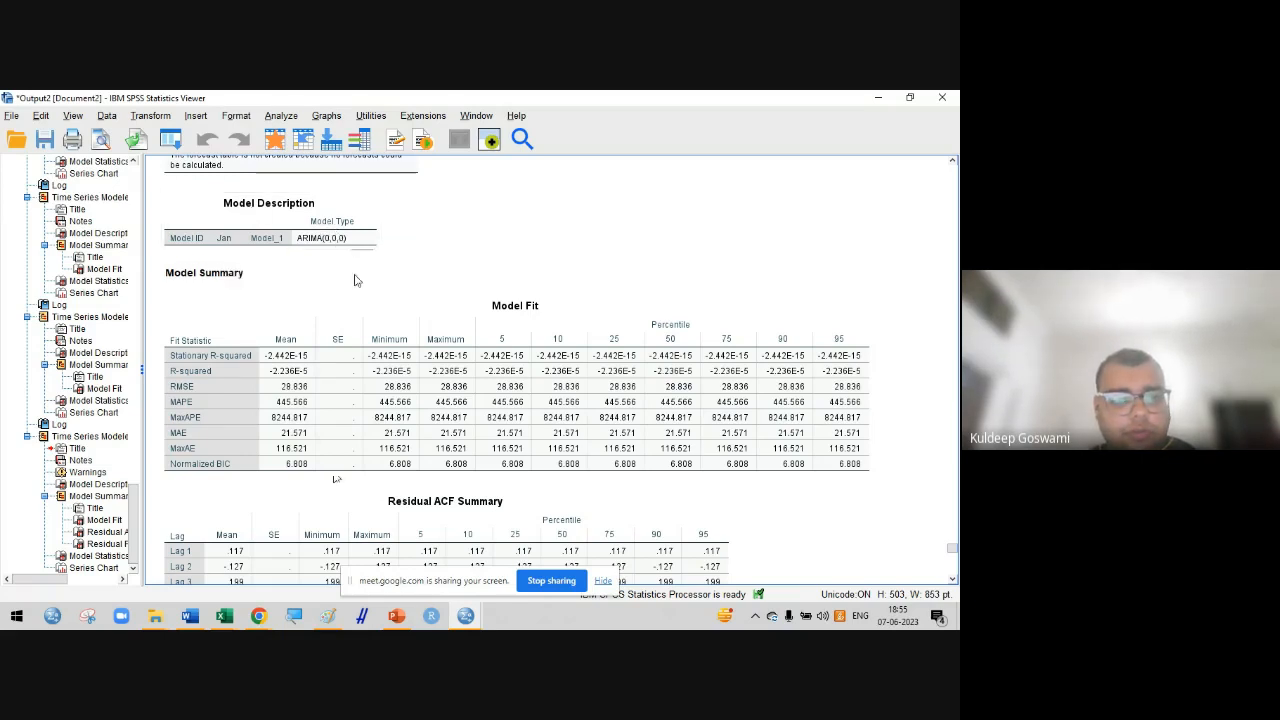
{"action": "left_click", "coordinate": [358, 305]}
{"action": "scroll", "coordinate": [300, 340], "scroll_direction": "down", "scroll_amount": 1}
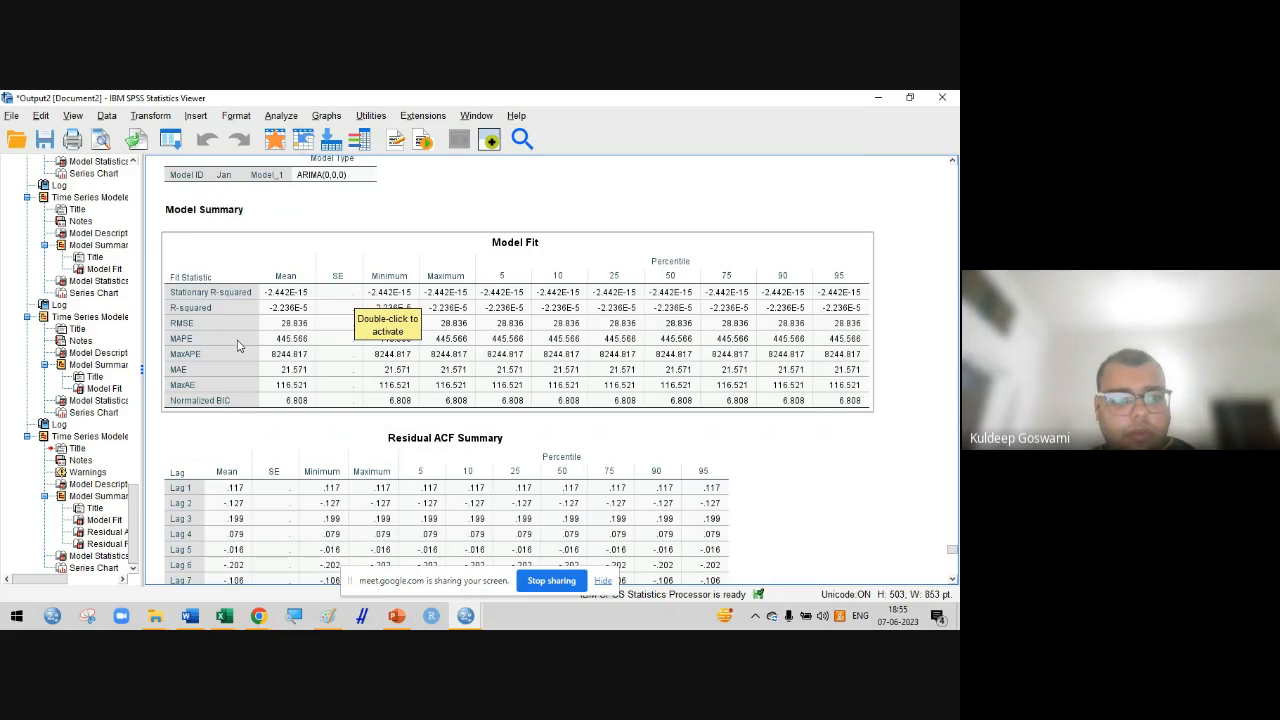
{"action": "scroll", "coordinate": [238, 345], "scroll_direction": "down", "scroll_amount": 1}
{"action": "left_click", "coordinate": [313, 390]}
{"action": "scroll", "coordinate": [313, 390], "scroll_direction": "down", "scroll_amount": 5}
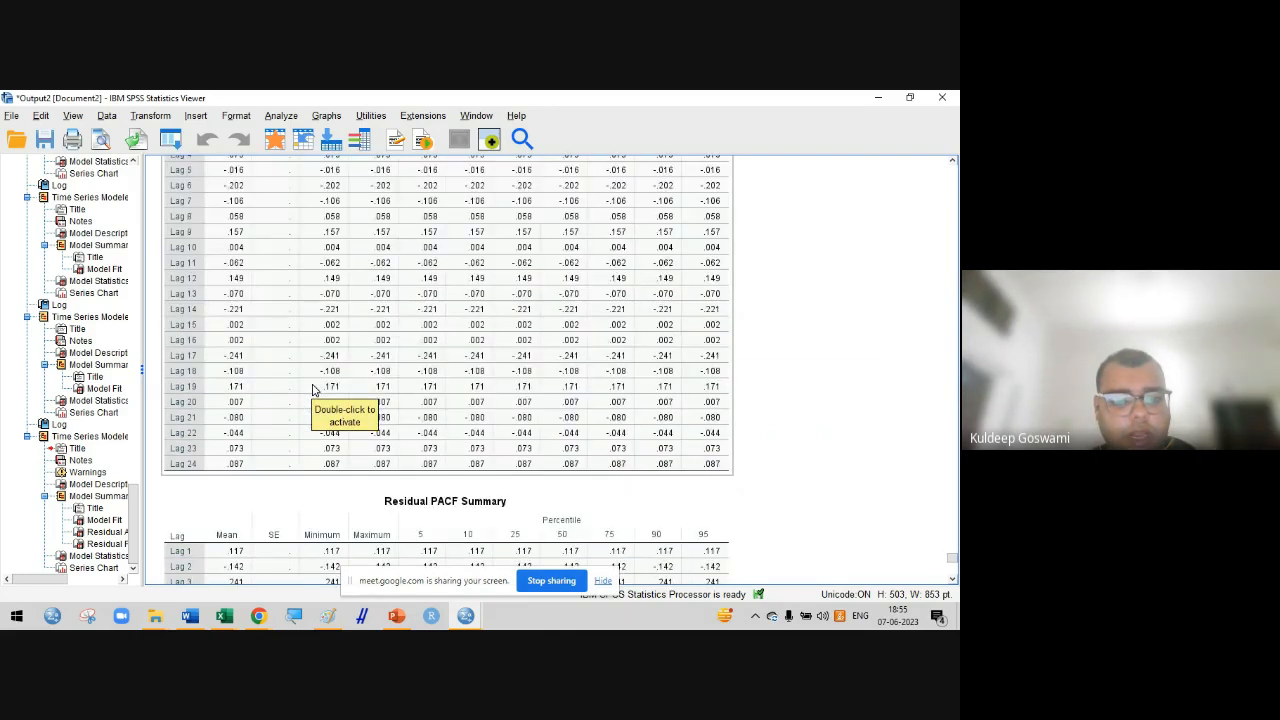
{"action": "scroll", "coordinate": [313, 390], "scroll_direction": "down", "scroll_amount": 9}
{"action": "scroll", "coordinate": [313, 390], "scroll_direction": "down", "scroll_amount": 3}
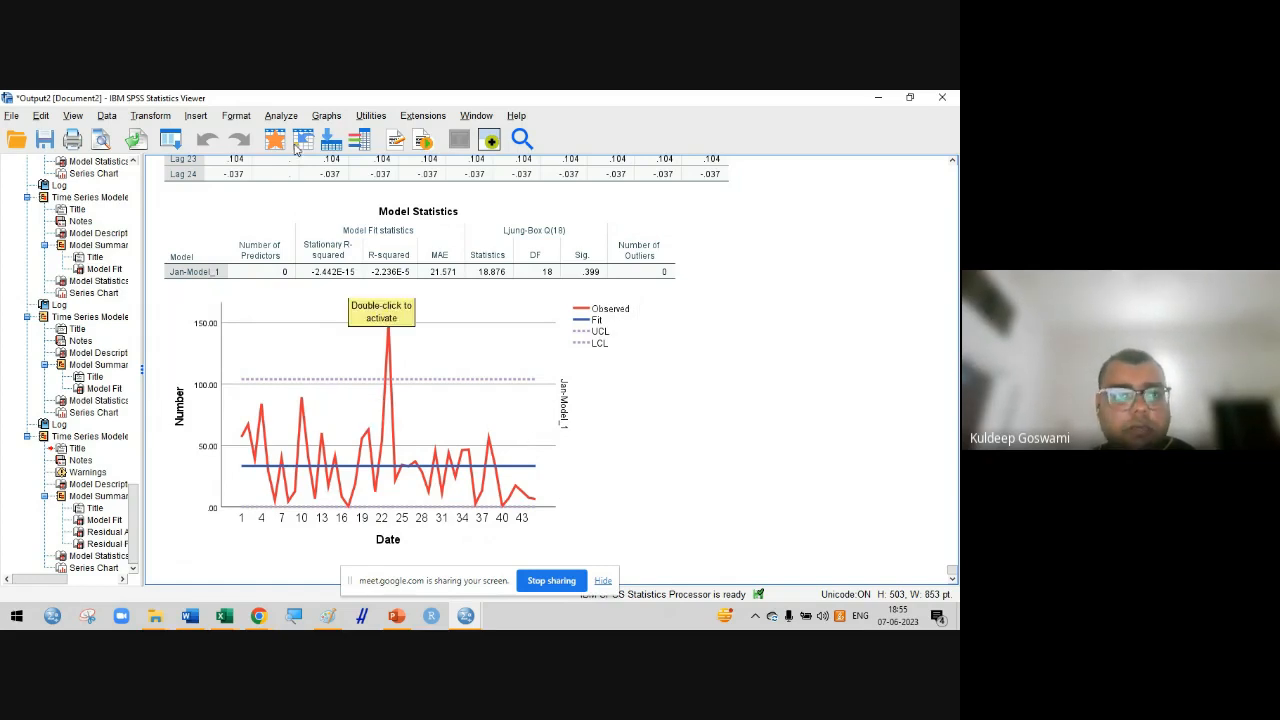
Switch to the Untitled2 monthly rainfall dataset and open its traditional forecasting model setup
{"action": "left_click", "coordinate": [466, 615]}
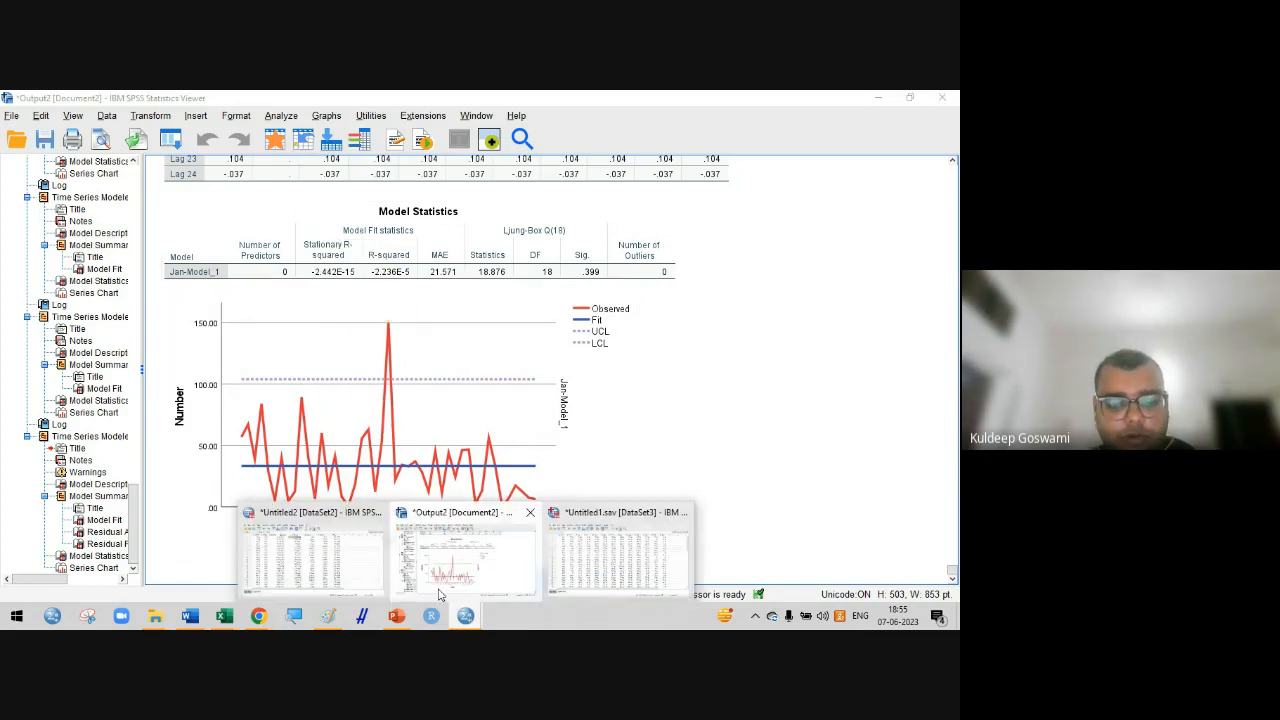
{"action": "left_click", "coordinate": [312, 550]}
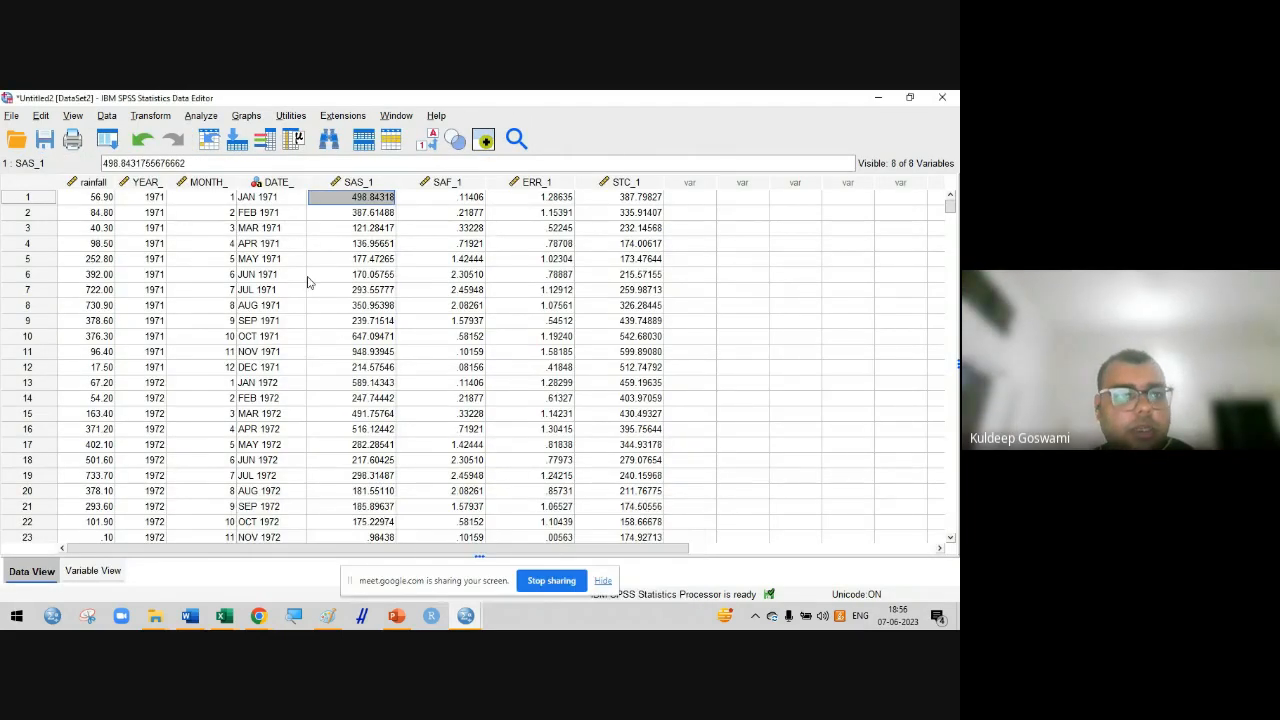
{"action": "left_click", "coordinate": [201, 115]}
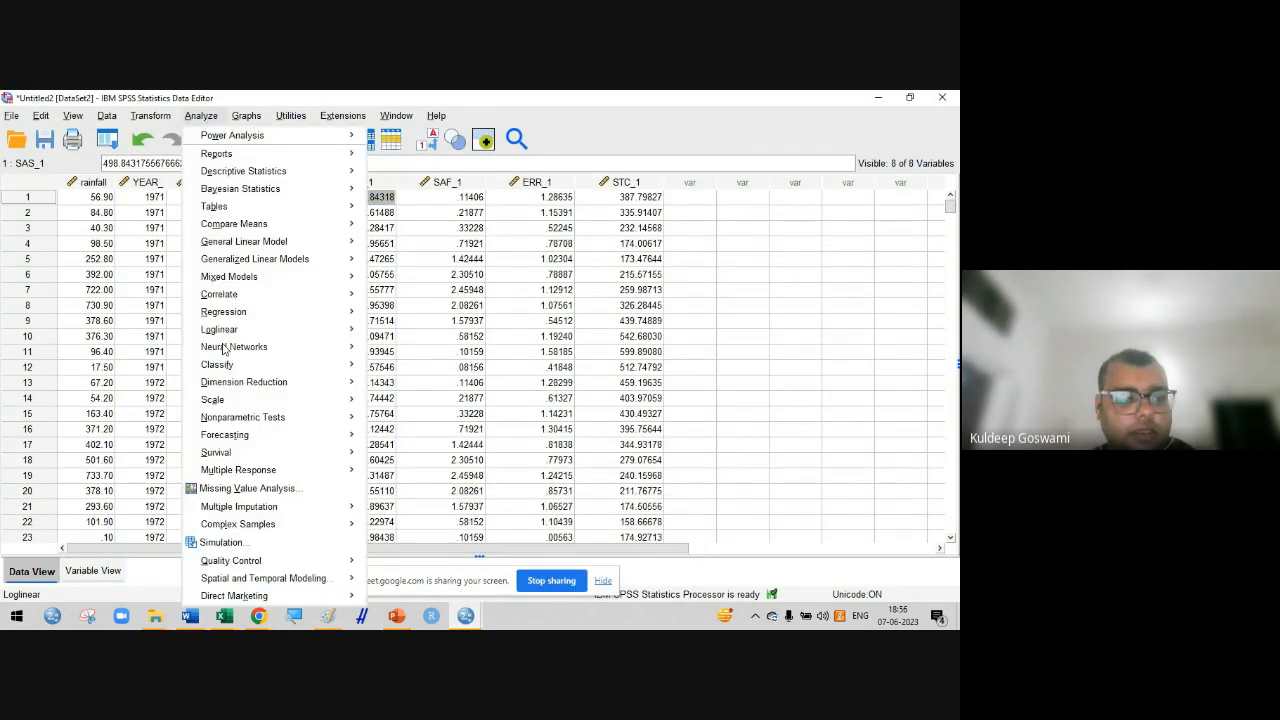
{"action": "mouse_move", "coordinate": [330, 399]}
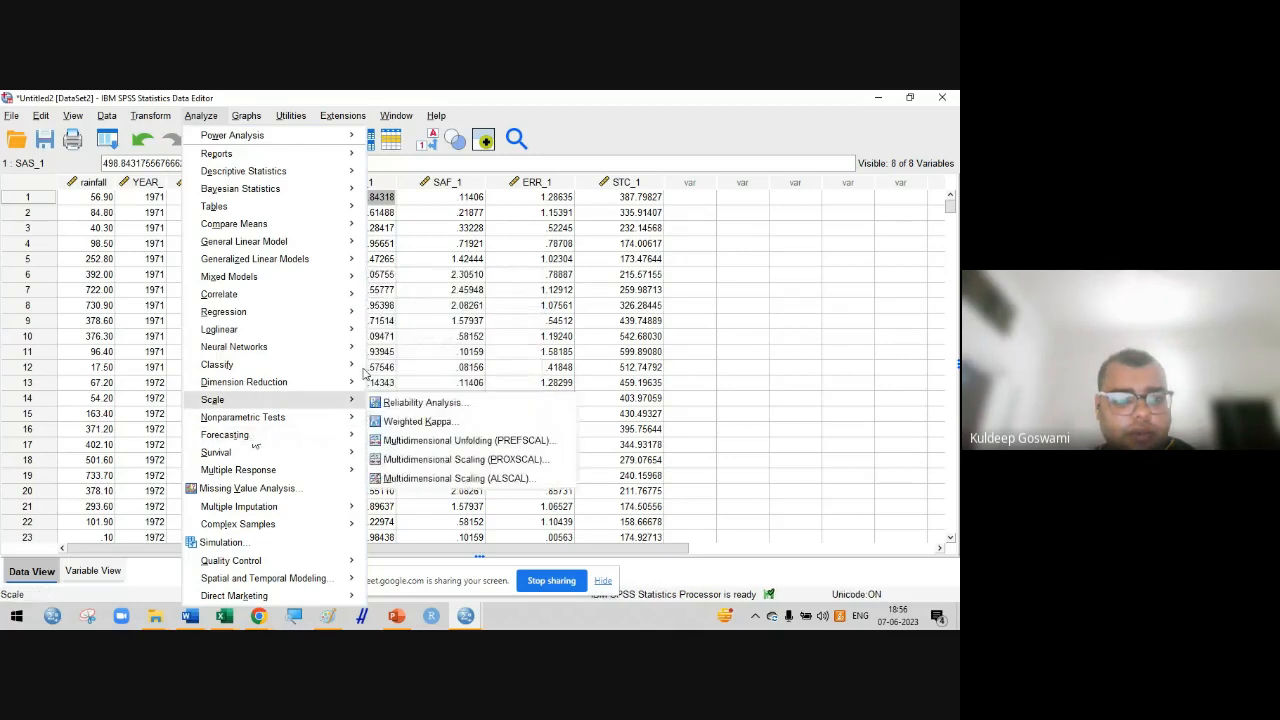
{"action": "mouse_move", "coordinate": [329, 443]}
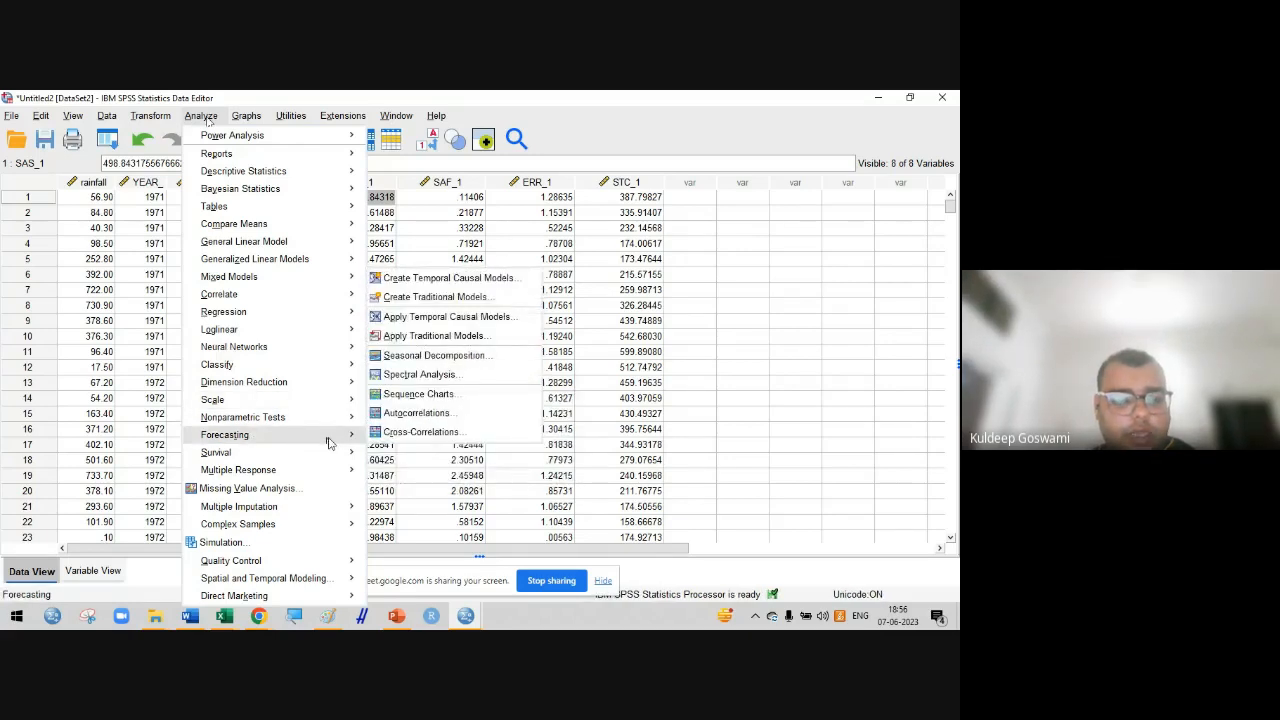
{"action": "left_click", "coordinate": [409, 299]}
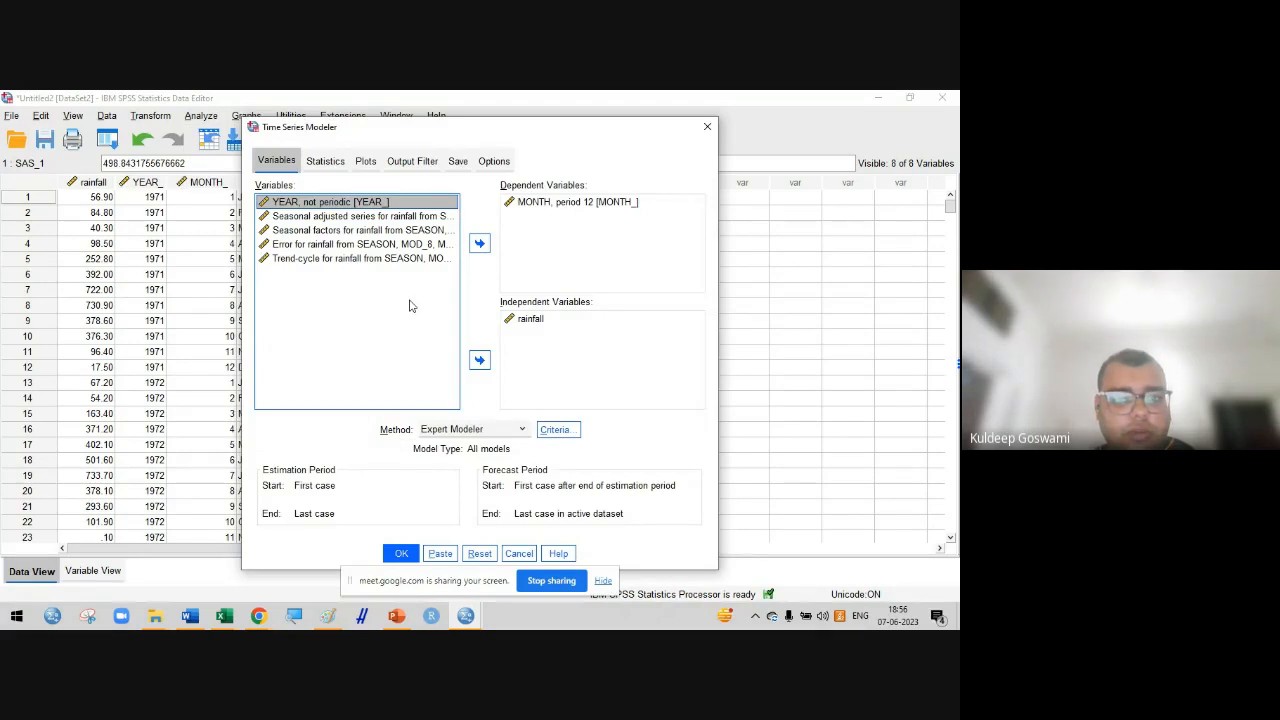
Remove MONTH and rainfall from the model's dependent and independent variable assignments
{"action": "left_click", "coordinate": [581, 204]}
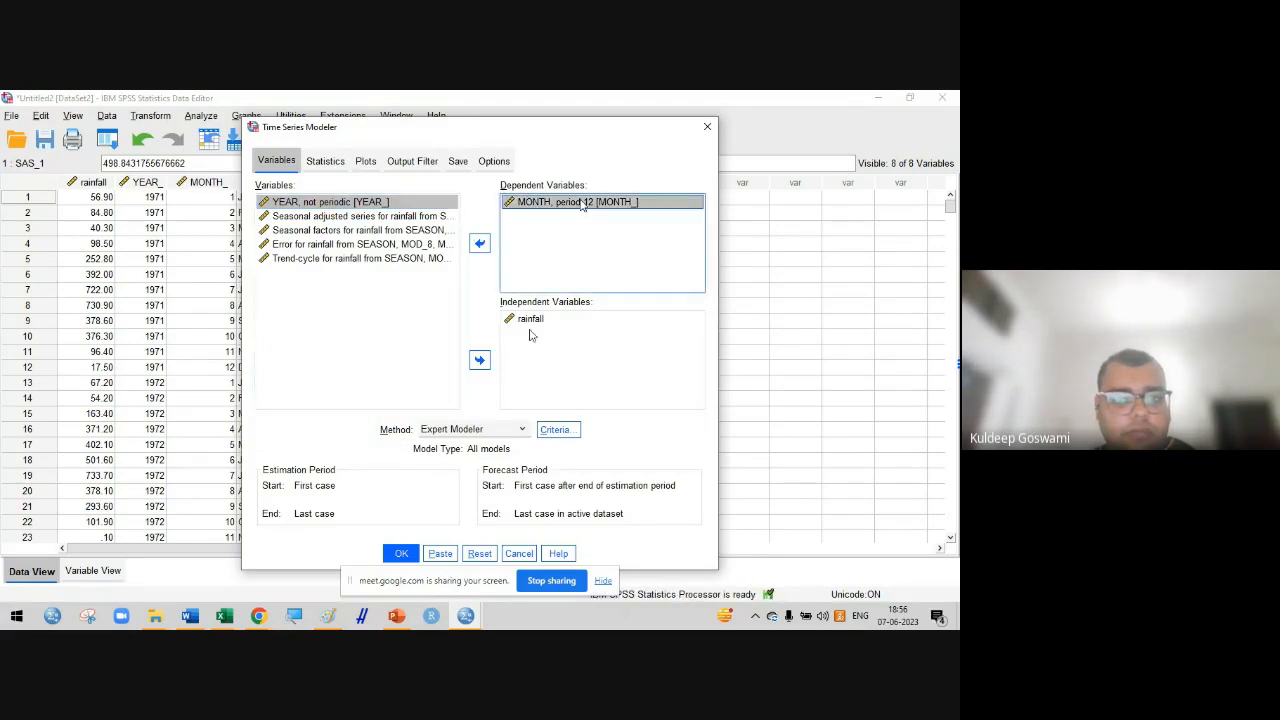
{"action": "left_click", "coordinate": [530, 319]}
{"action": "left_click", "coordinate": [479, 243]}
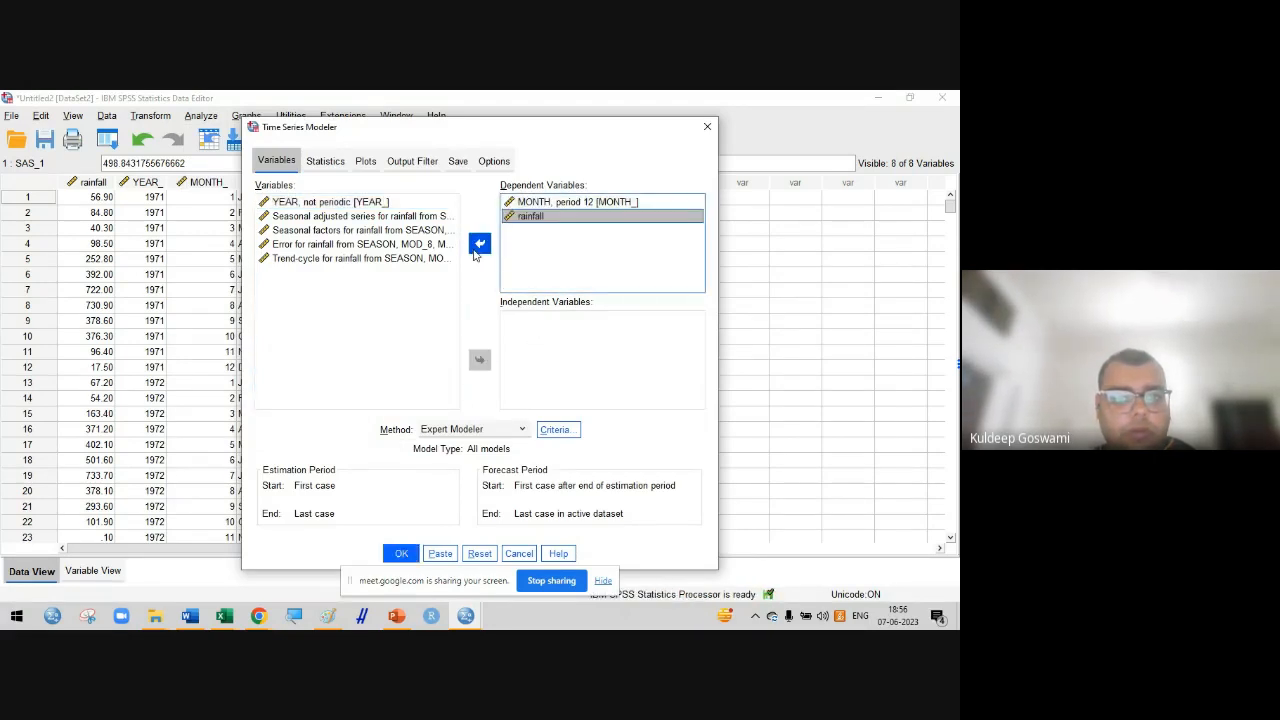
{"action": "left_click", "coordinate": [481, 245]}
{"action": "left_click", "coordinate": [481, 245]}
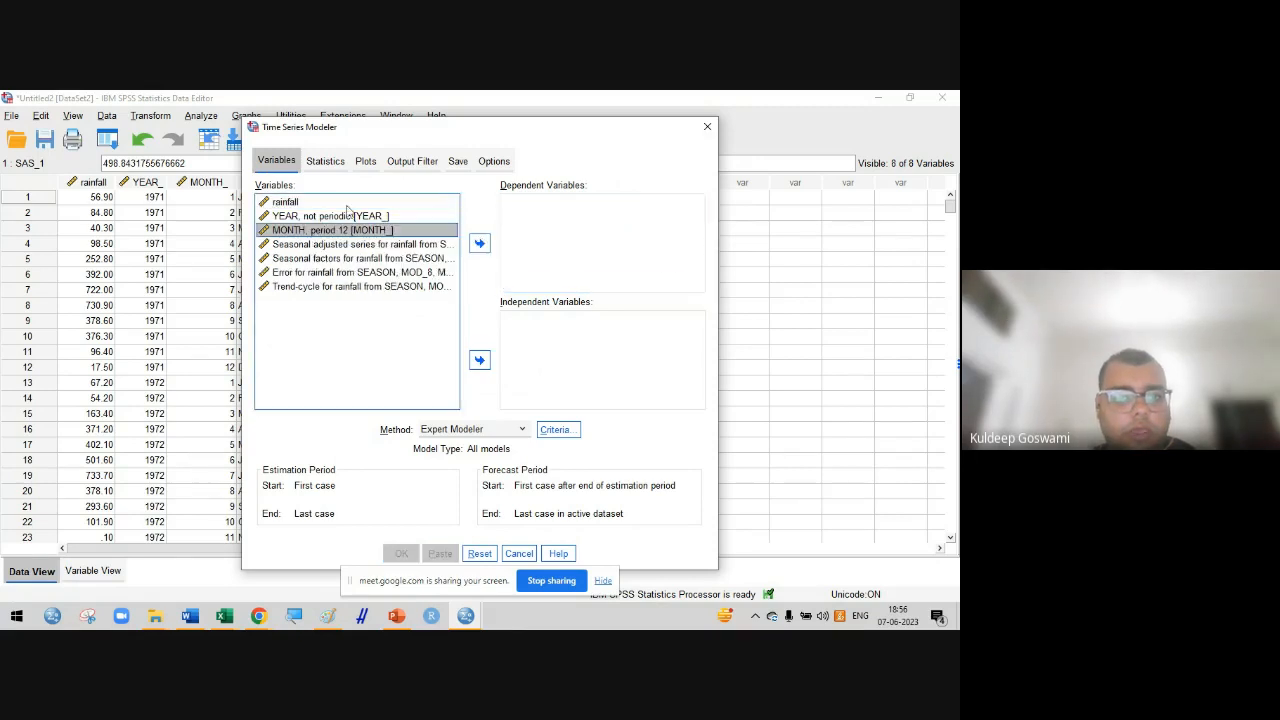
Assign rainfall as the dependent variable and YEAR, not periodic, as the independent variable
{"action": "left_click", "coordinate": [345, 202]}
{"action": "left_click", "coordinate": [479, 243]}
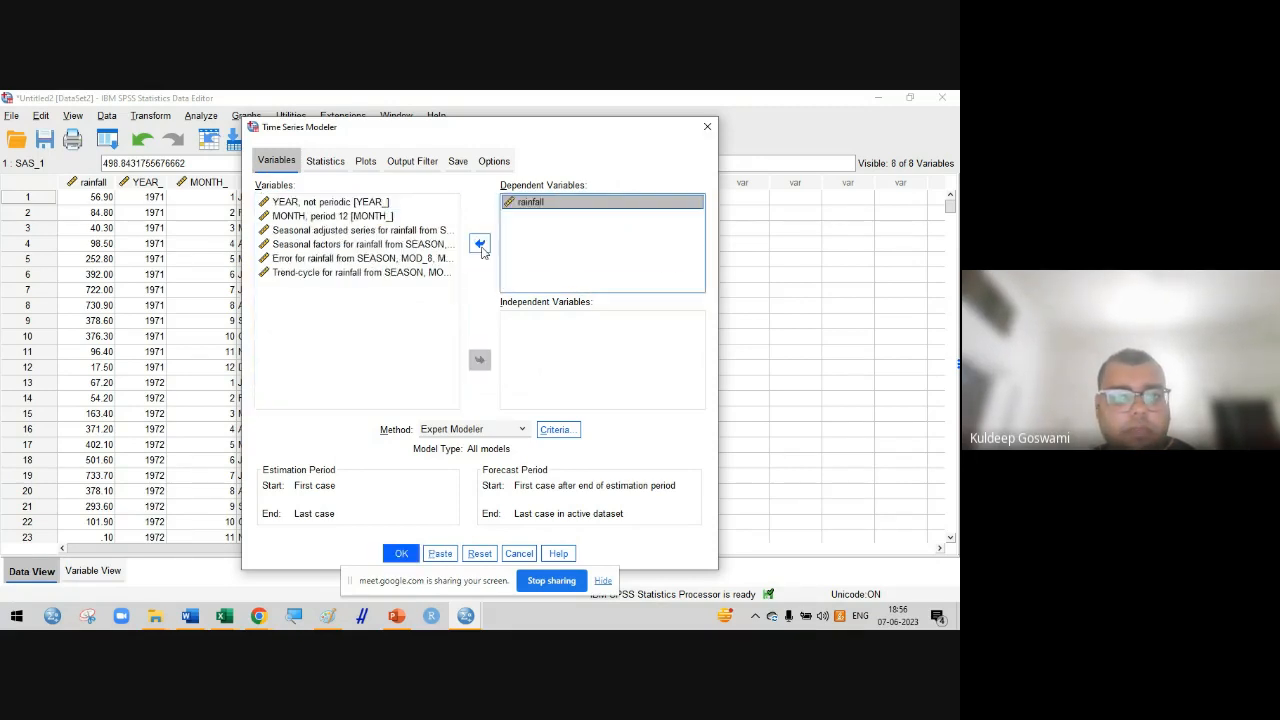
{"action": "left_click", "coordinate": [345, 202]}
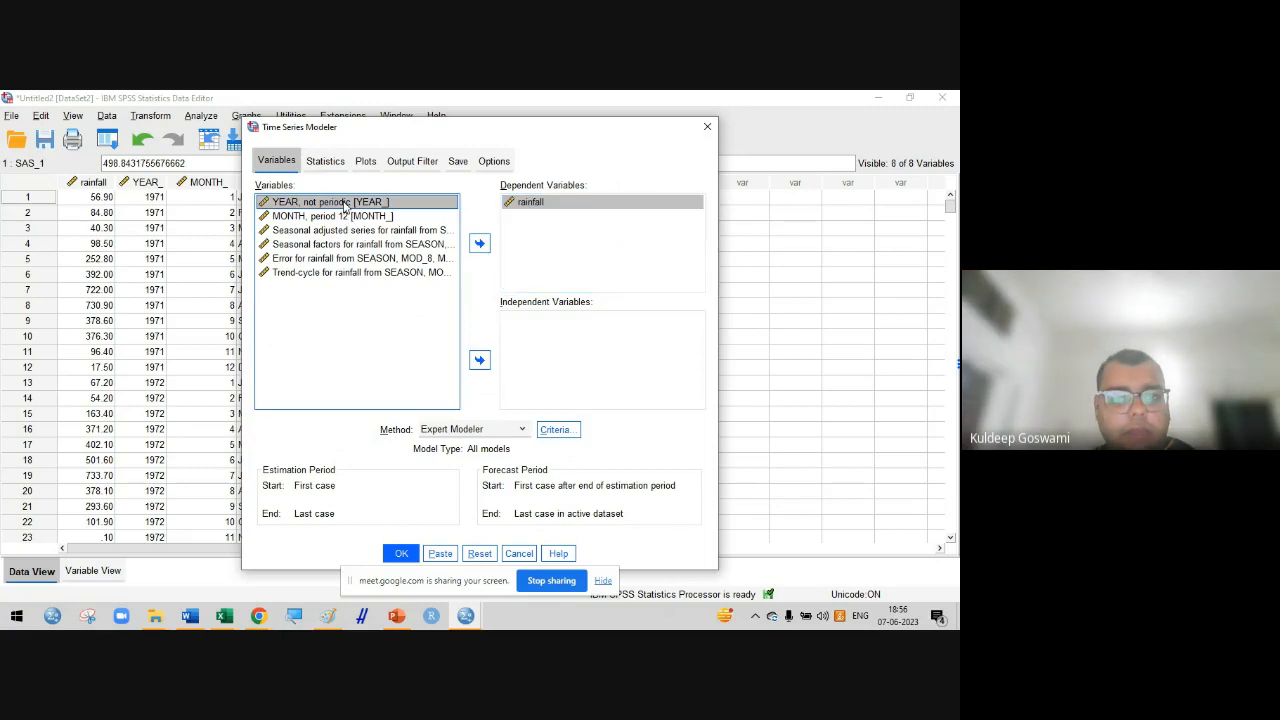
{"action": "left_click", "coordinate": [481, 360]}
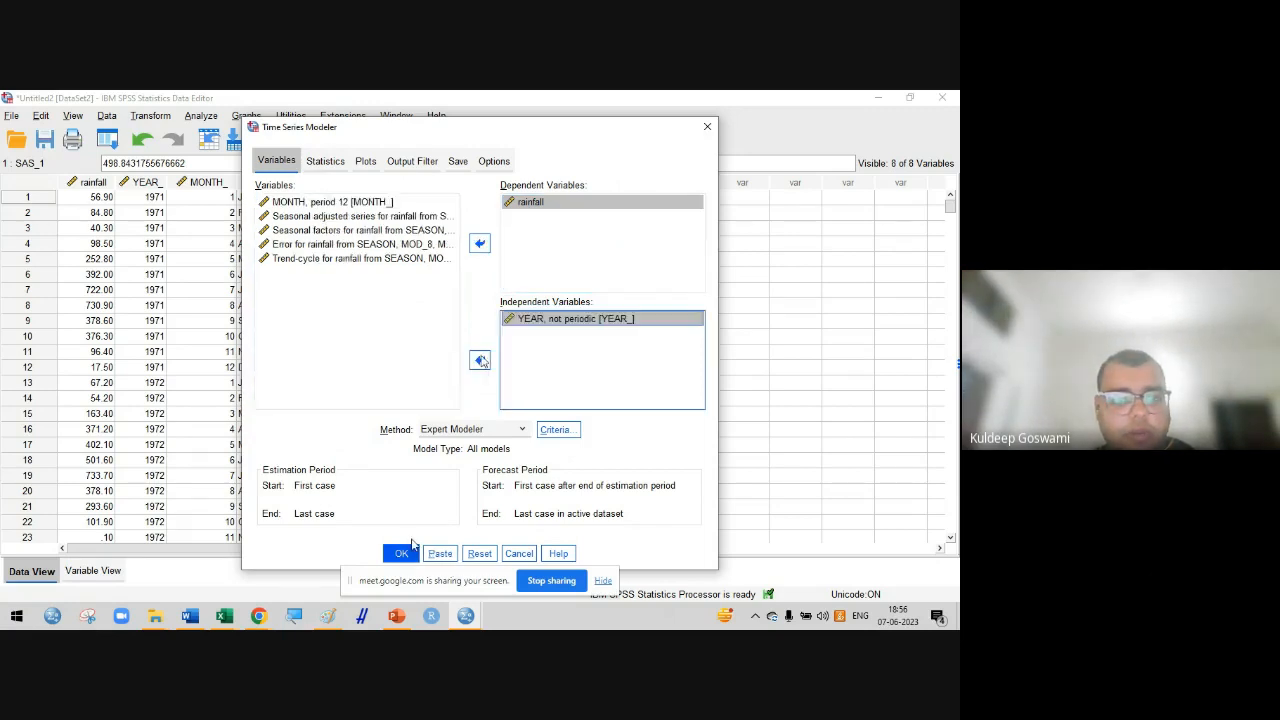
Add fit values and confidence intervals for fit values to the individual model plots, and run the rainfall model
{"action": "left_click", "coordinate": [362, 161]}
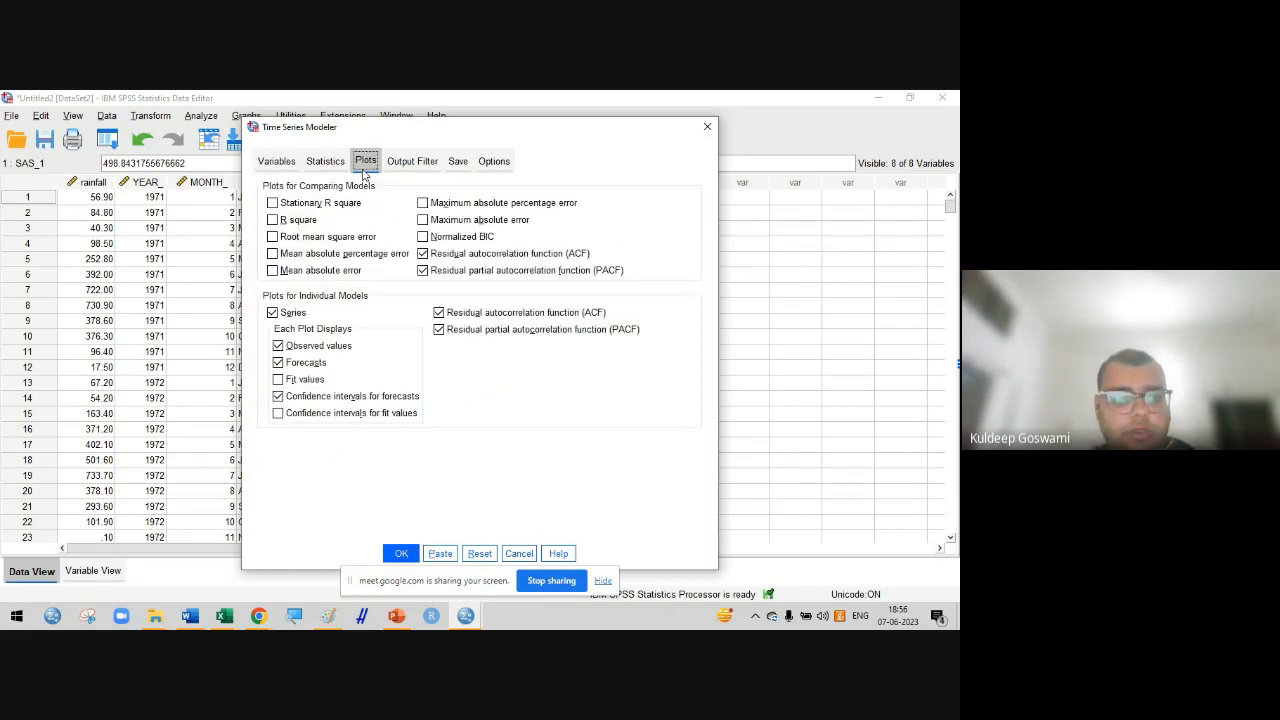
{"action": "left_click", "coordinate": [278, 380]}
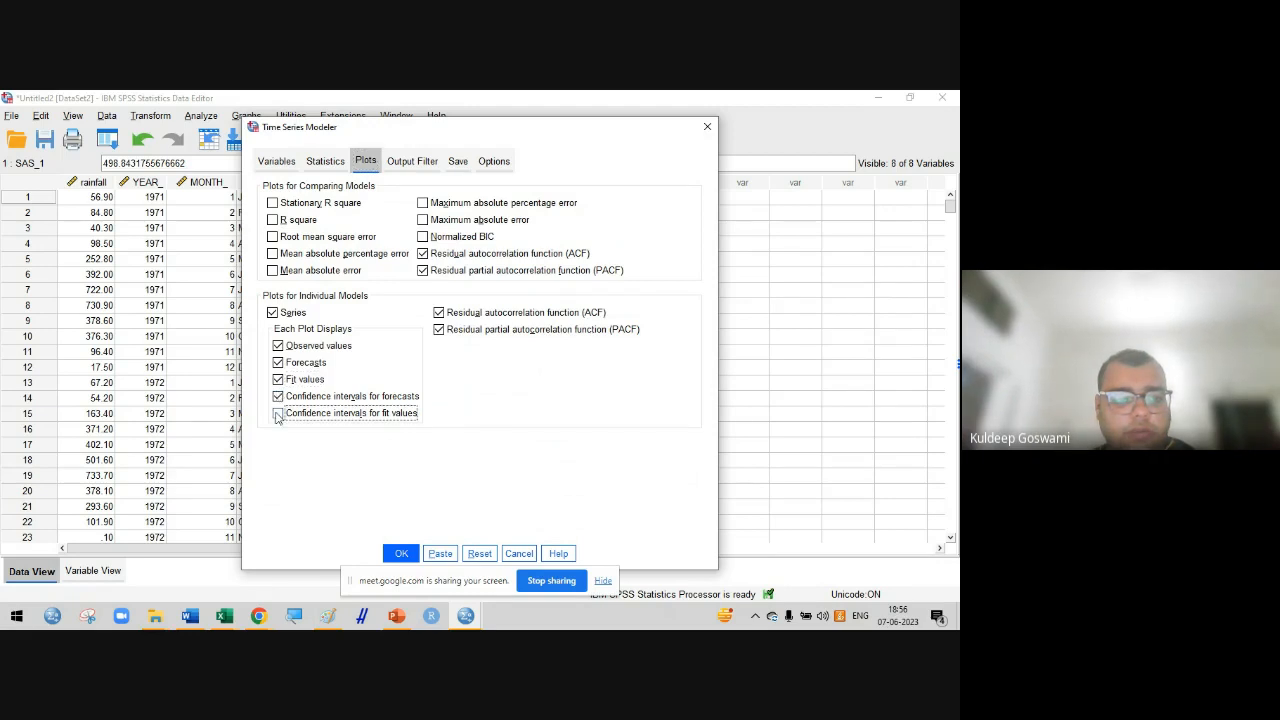
{"action": "left_click", "coordinate": [278, 414]}
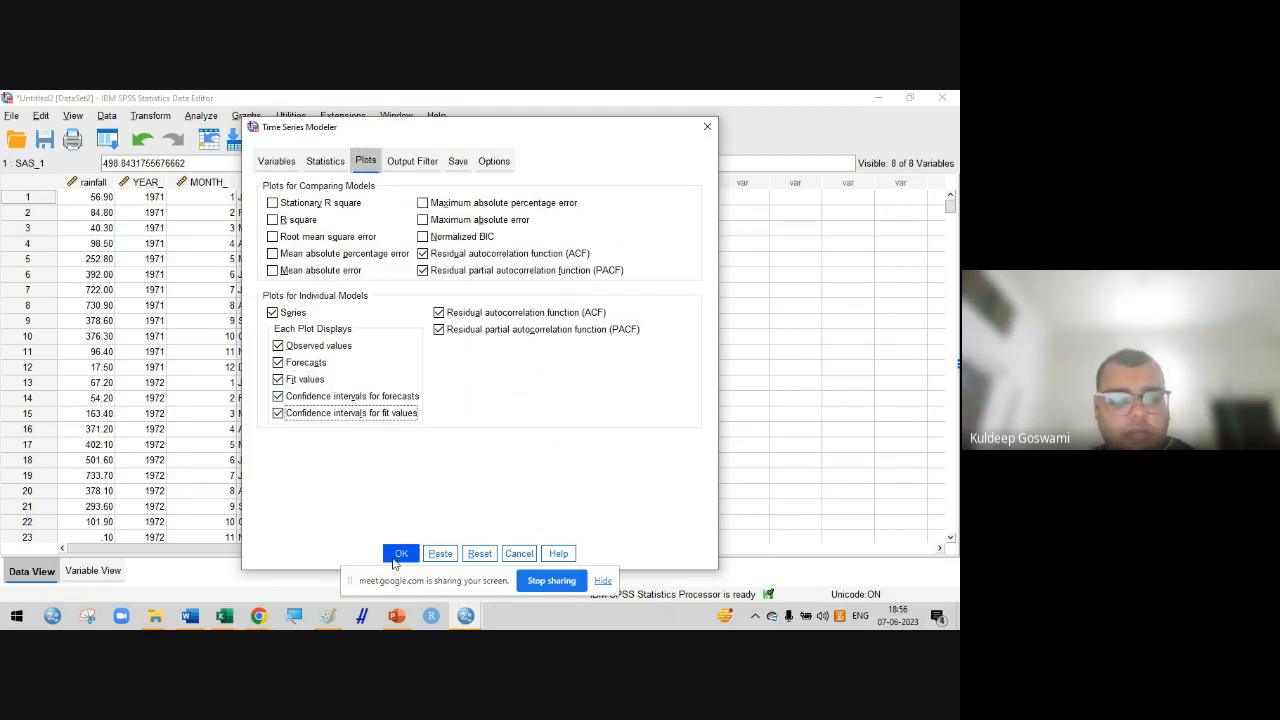
{"action": "left_click", "coordinate": [400, 554]}
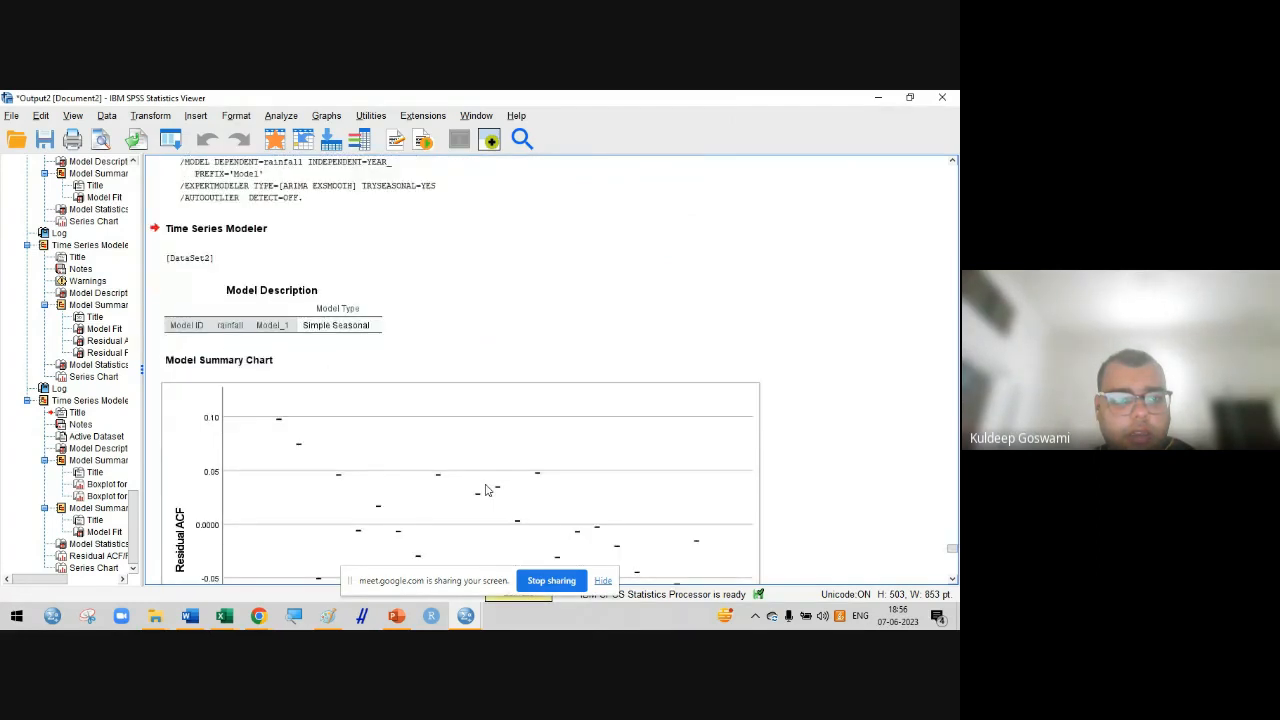
Review the new rainfall model's residual plots and statistics, and open its series chart in a maximized Chart Editor
{"action": "scroll", "coordinate": [487, 490], "scroll_direction": "down", "scroll_amount": 10}
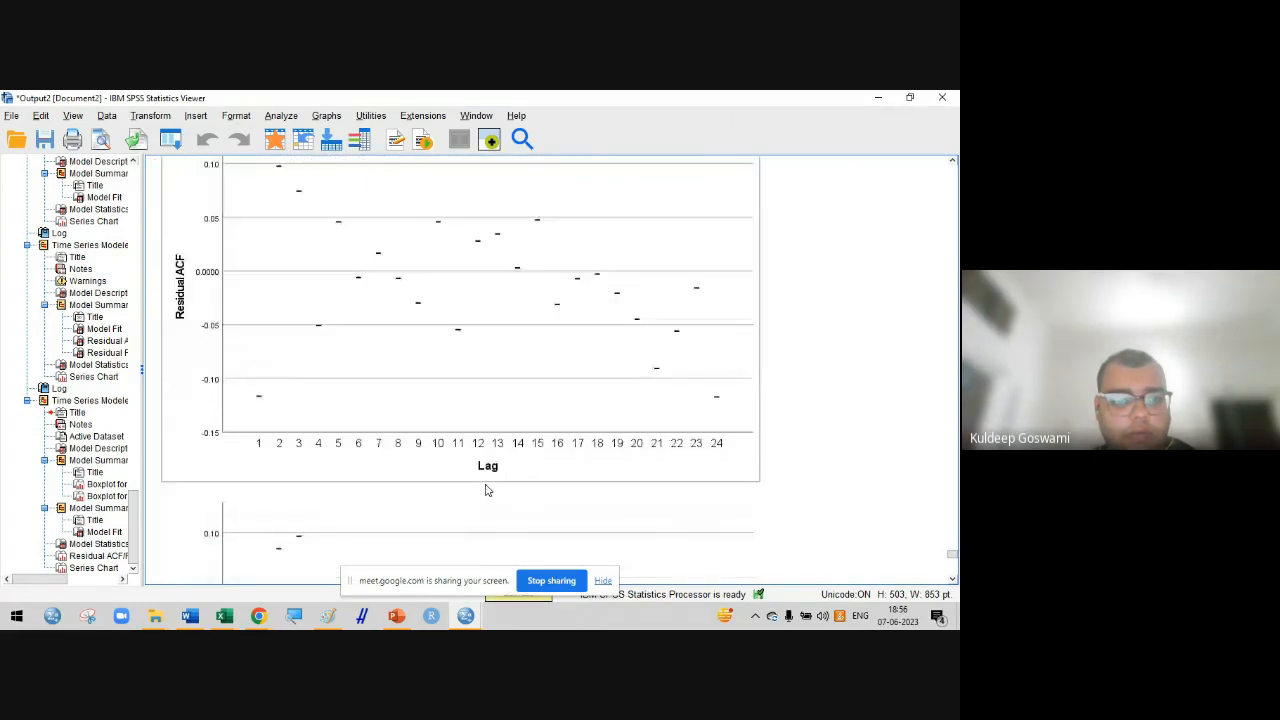
{"action": "scroll", "coordinate": [487, 490], "scroll_direction": "down", "scroll_amount": 8}
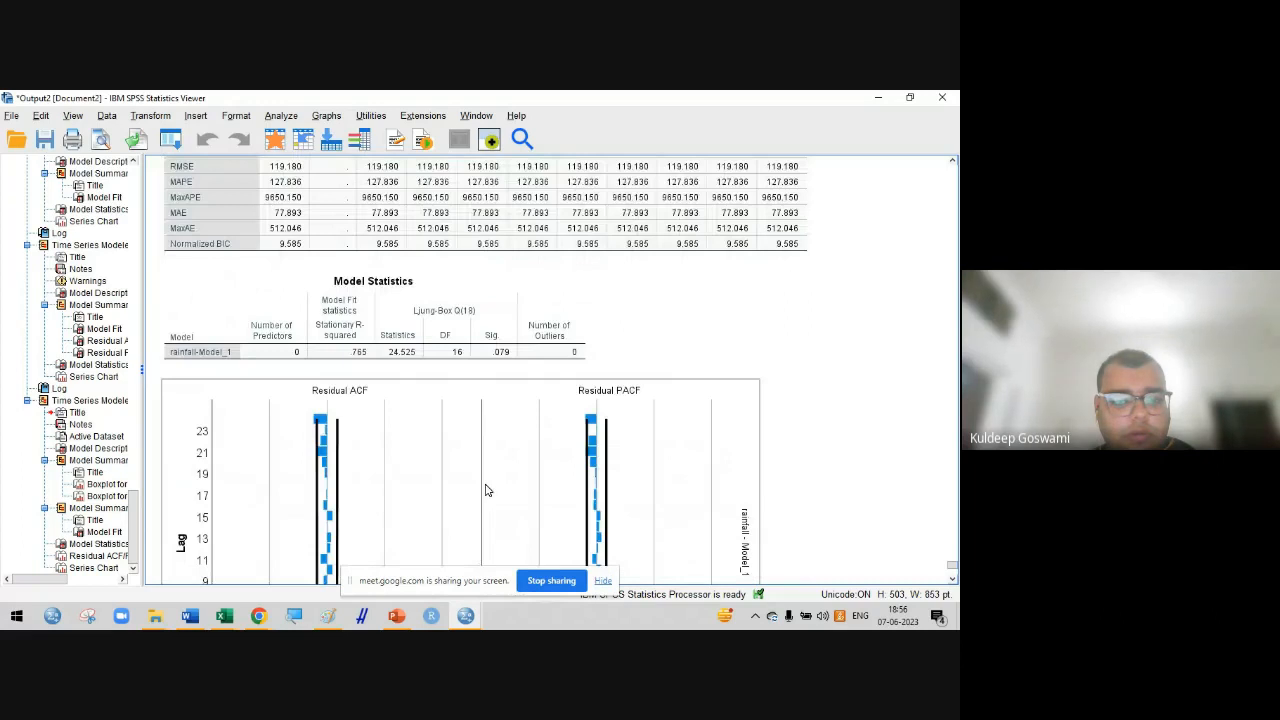
{"action": "scroll", "coordinate": [487, 490], "scroll_direction": "down", "scroll_amount": 4}
{"action": "scroll", "coordinate": [487, 490], "scroll_direction": "up", "scroll_amount": 2}
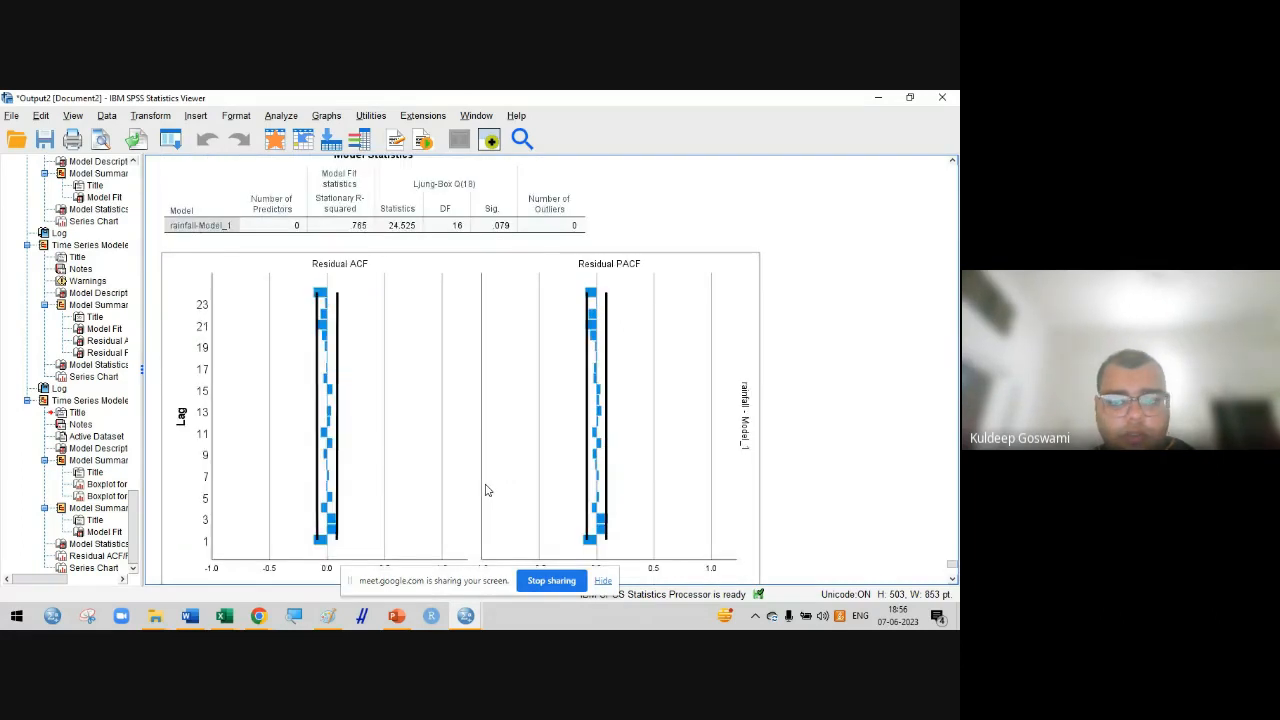
{"action": "scroll", "coordinate": [487, 490], "scroll_direction": "down", "scroll_amount": 5}
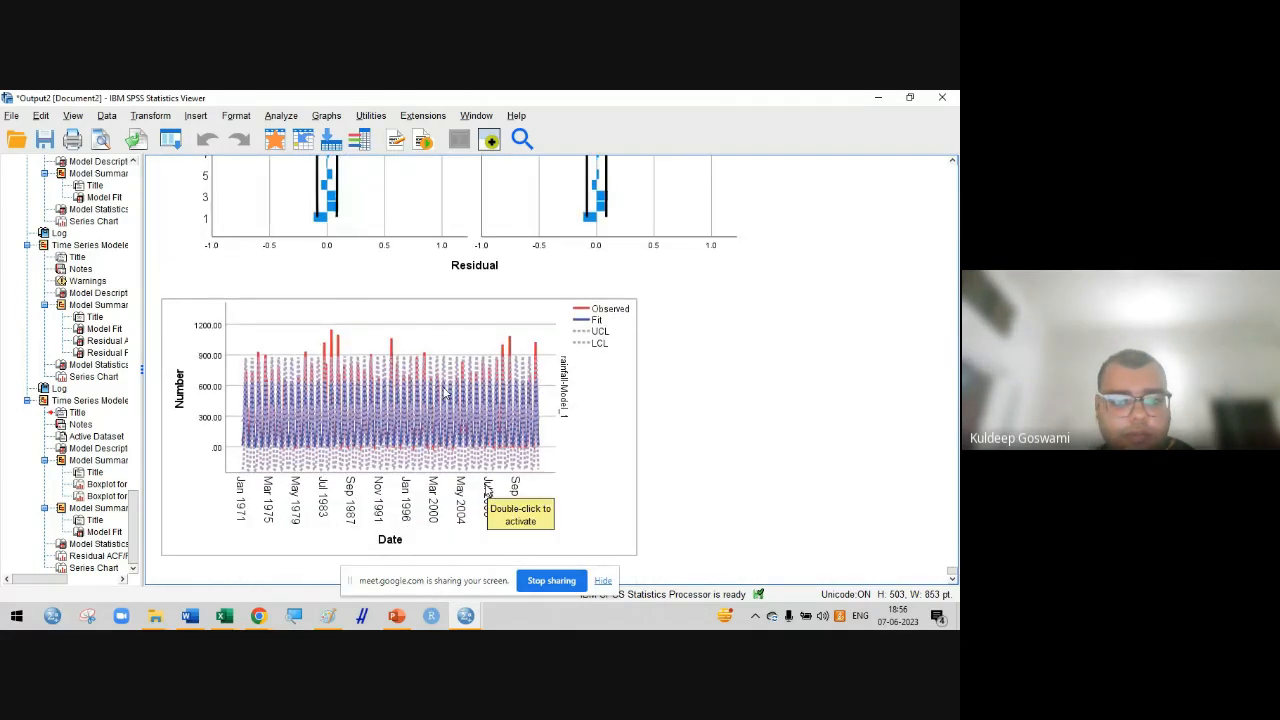
{"action": "double_click", "coordinate": [506, 430]}
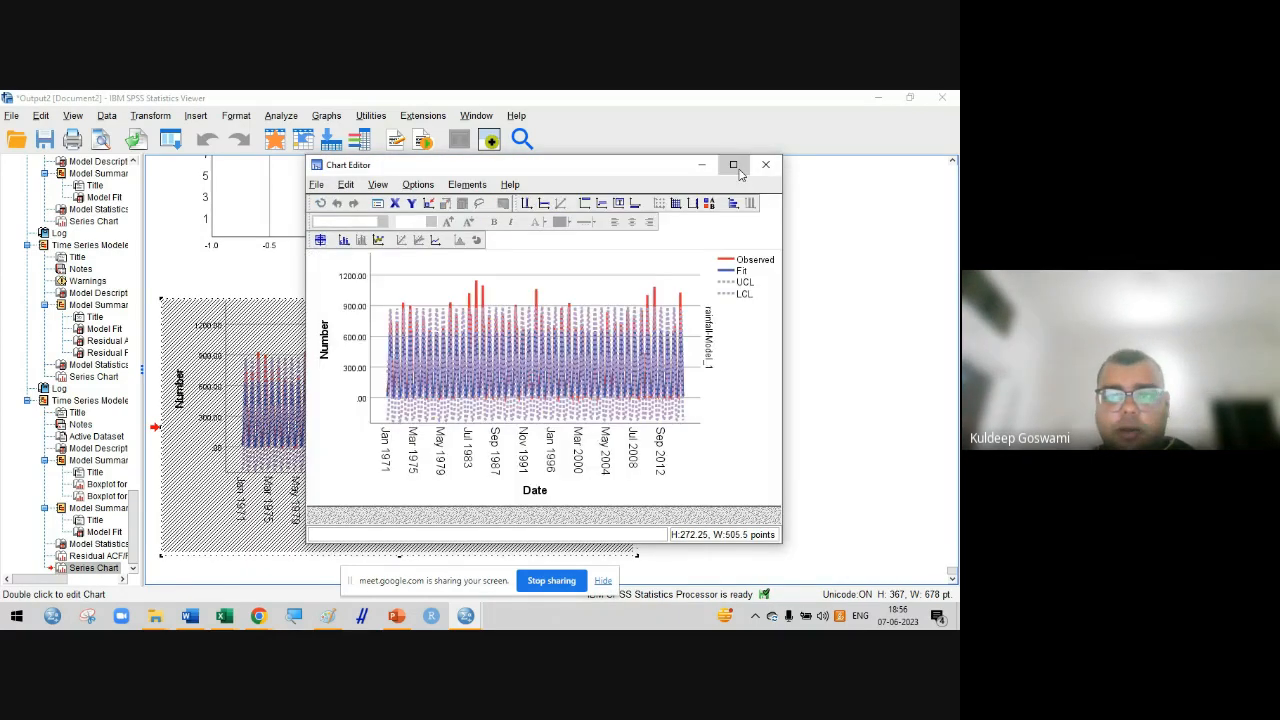
{"action": "left_click", "coordinate": [733, 164]}
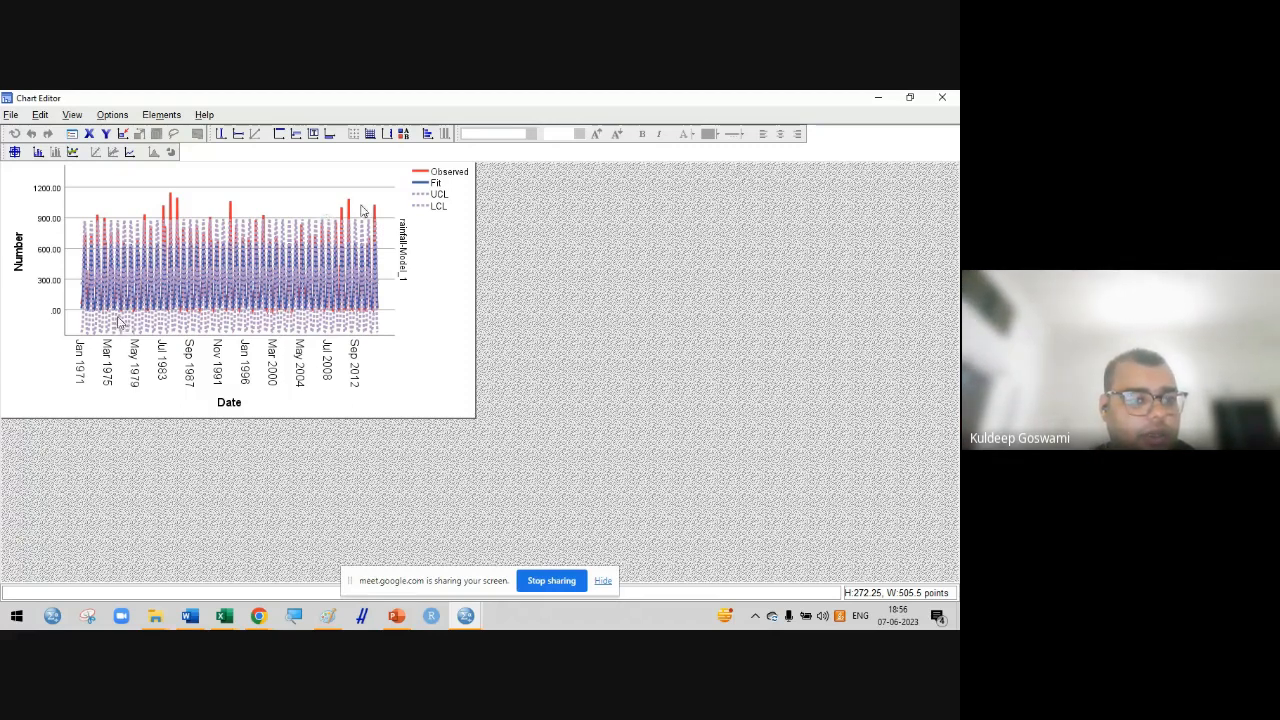
Enlarge the series chart's plot area to fill nearly the whole chart frame, and close the Chart Editor
{"action": "right_click", "coordinate": [301, 222]}
{"action": "mouse_move", "coordinate": [314, 252]}
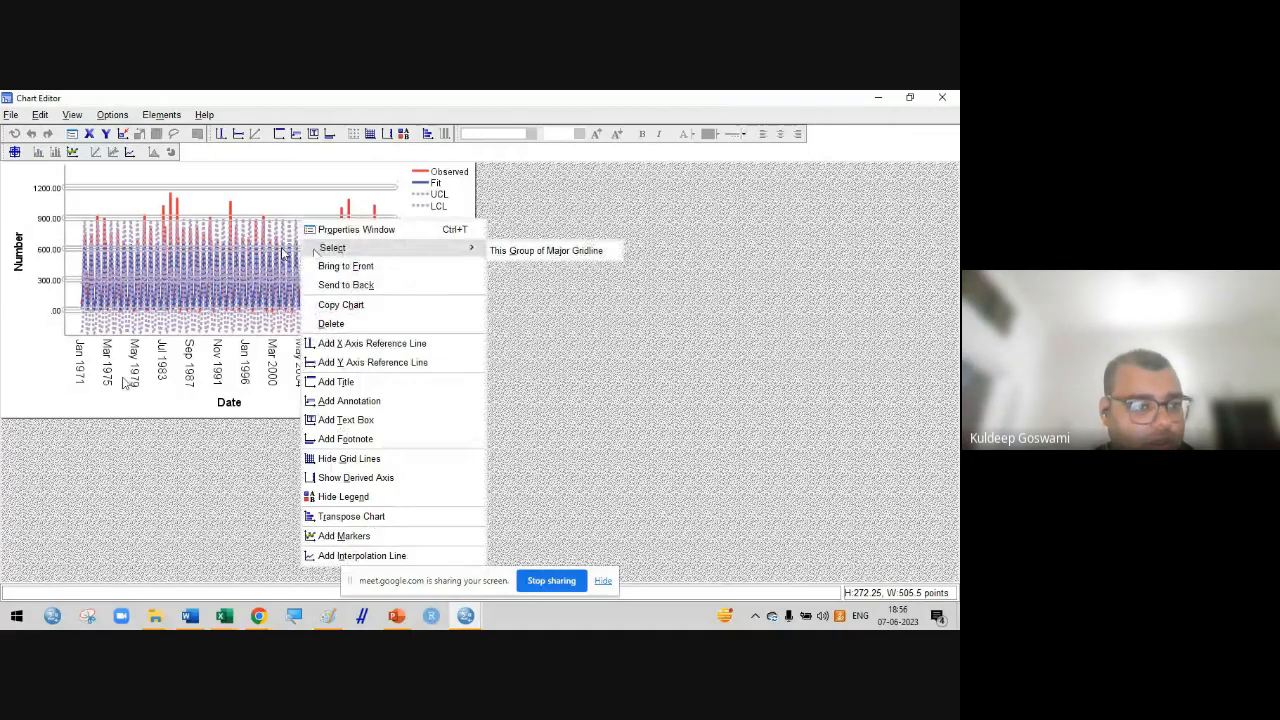
{"action": "left_click", "coordinate": [8, 342]}
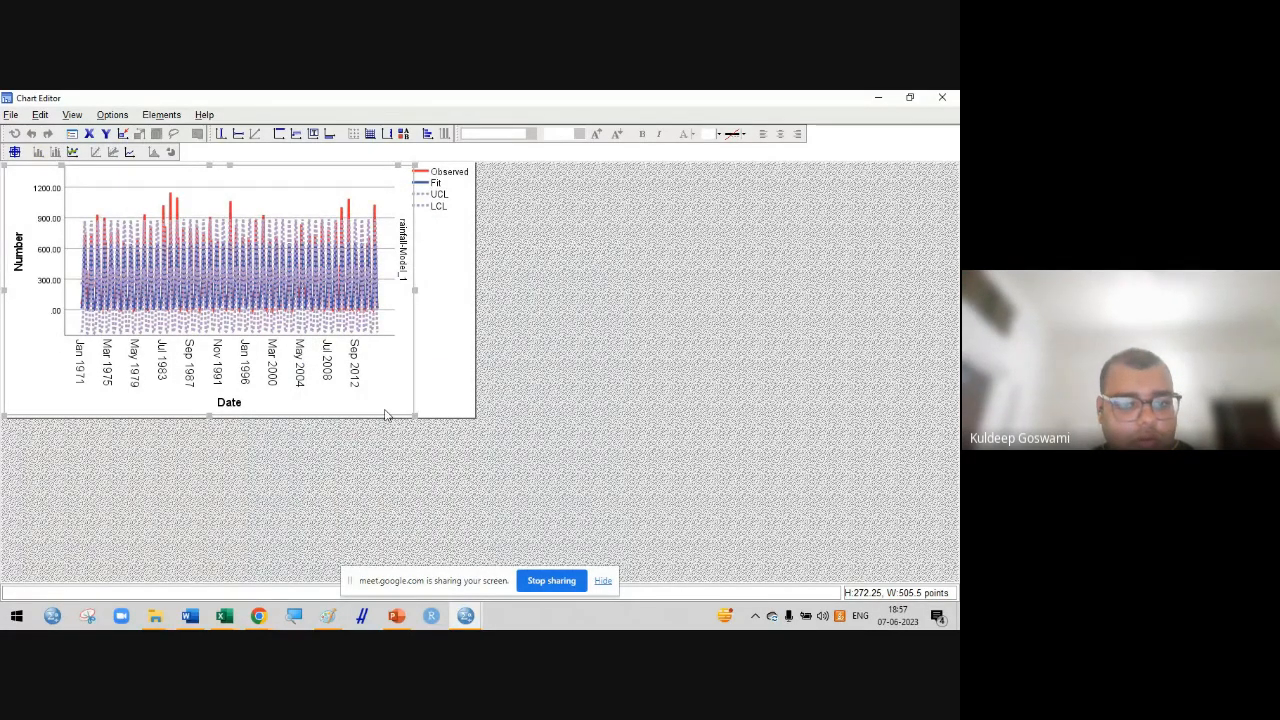
{"action": "left_click_drag", "start_coordinate": [415, 415], "coordinate": [560, 572]}
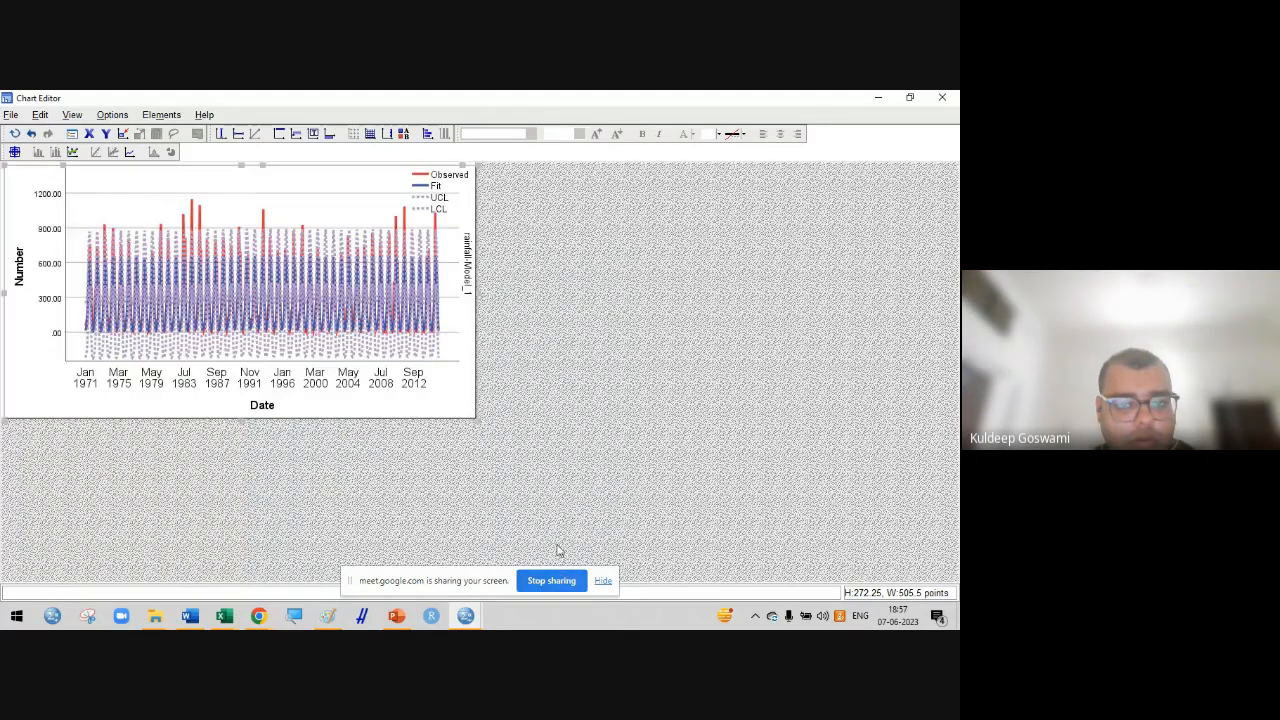
{"action": "right_click", "coordinate": [311, 290]}
{"action": "left_click", "coordinate": [942, 97]}
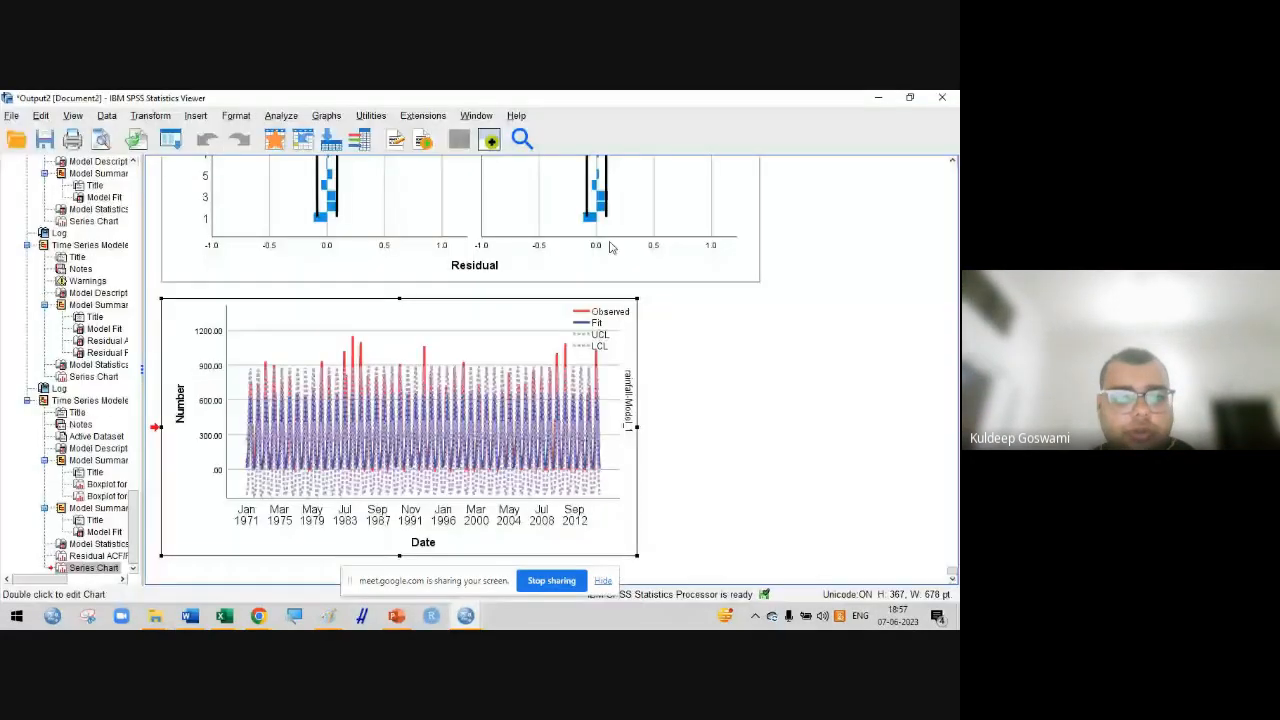
Copy the rainfall series chart from the output, switch to Word and create a blank document
{"action": "right_click", "coordinate": [381, 389]}
{"action": "left_click", "coordinate": [411, 417]}
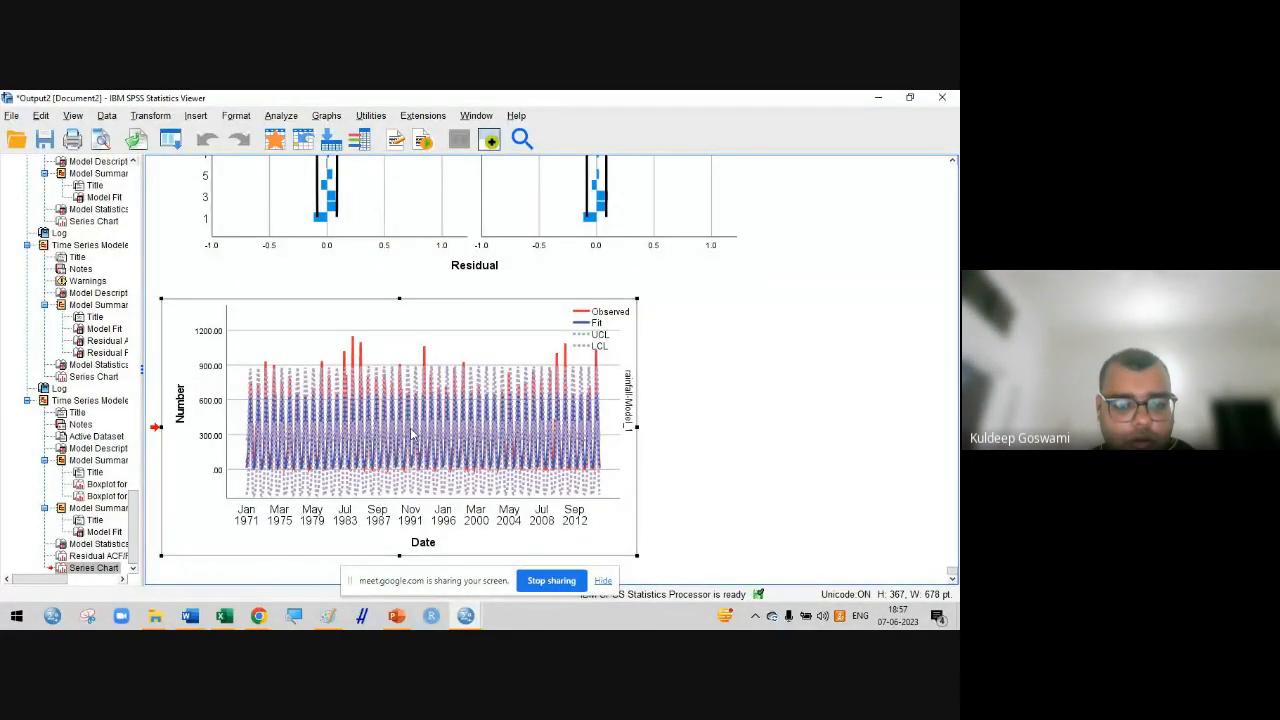
{"action": "left_click", "coordinate": [193, 616]}
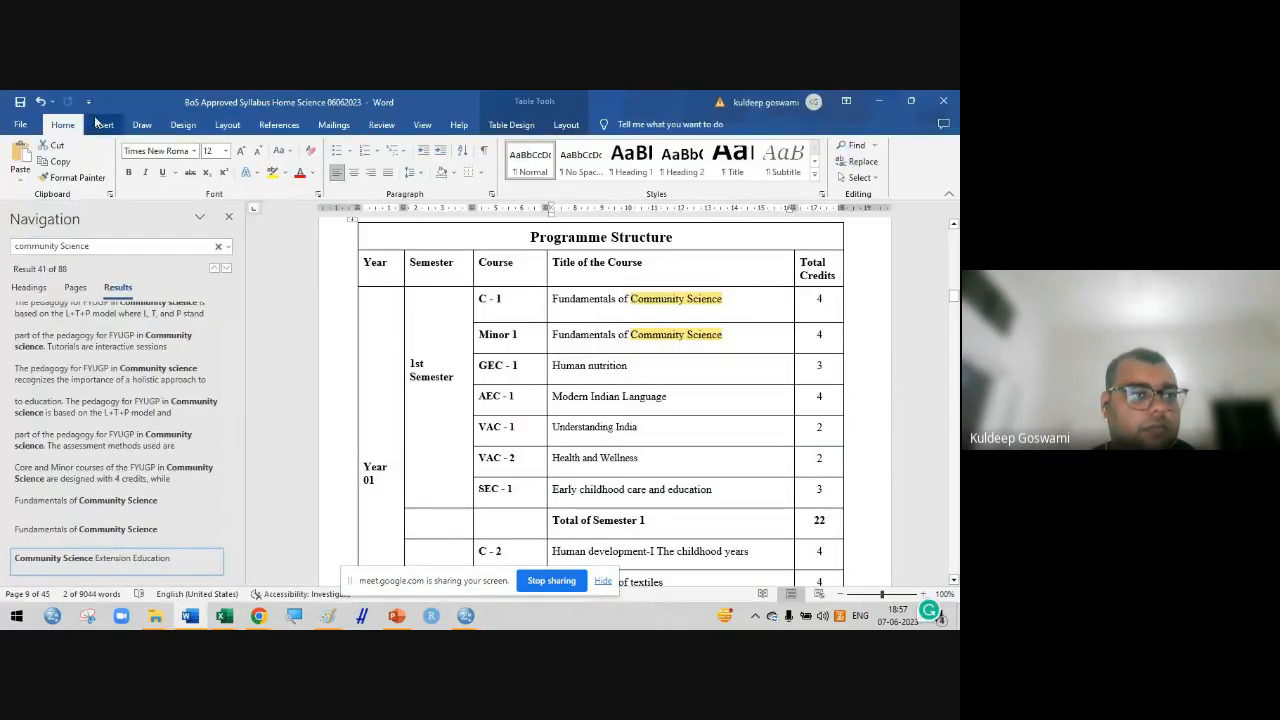
{"action": "left_click", "coordinate": [18, 125]}
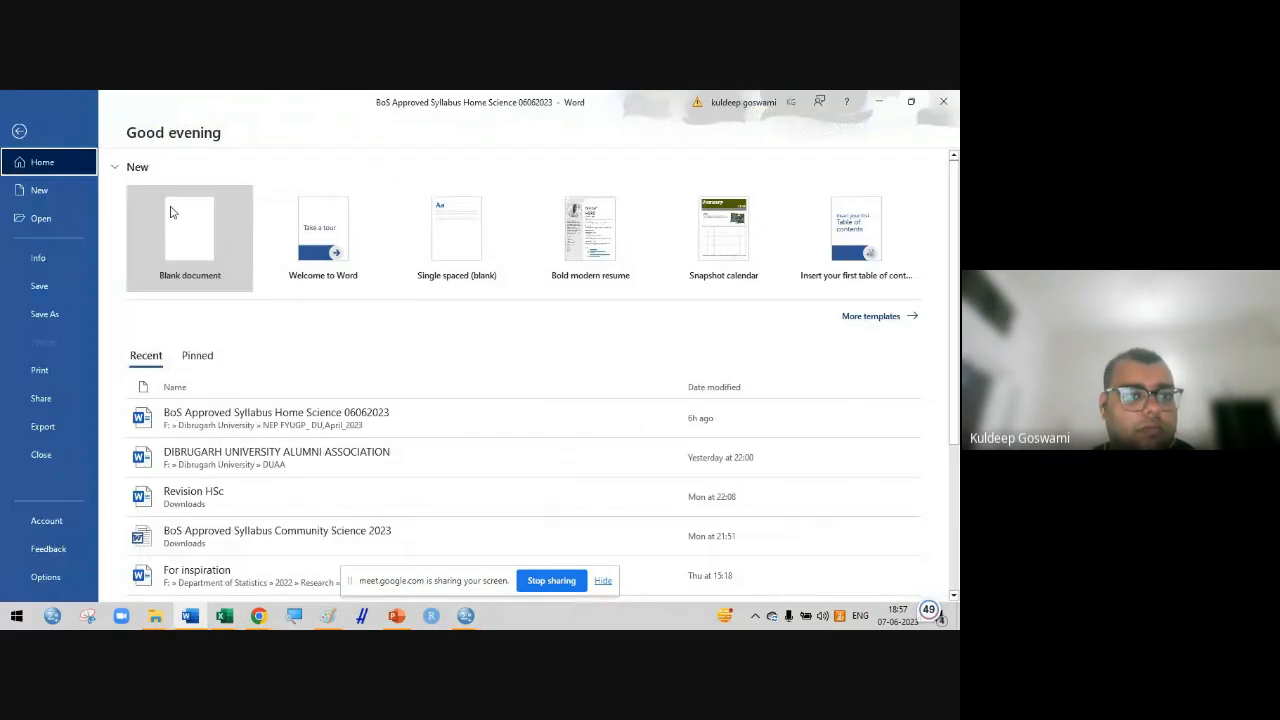
{"action": "left_click", "coordinate": [170, 212]}
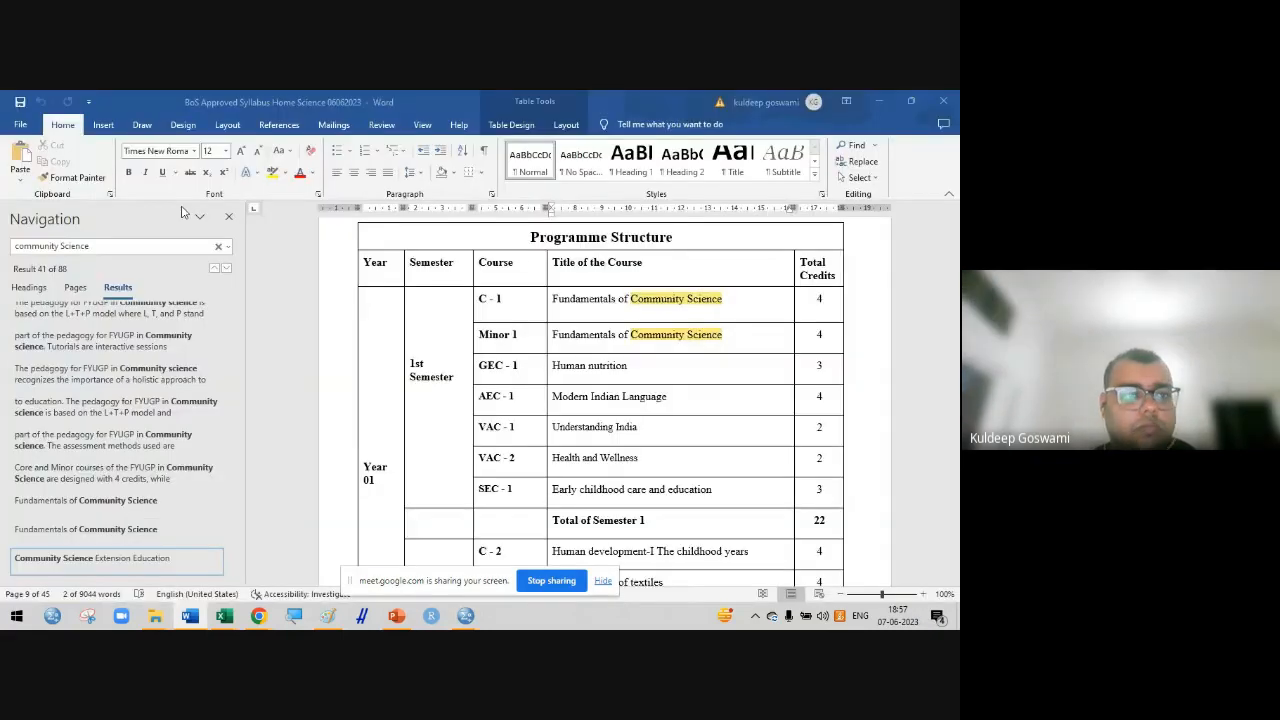
Close the Navigation pane and set the new document's page orientation to Landscape
{"action": "left_click", "coordinate": [228, 125]}
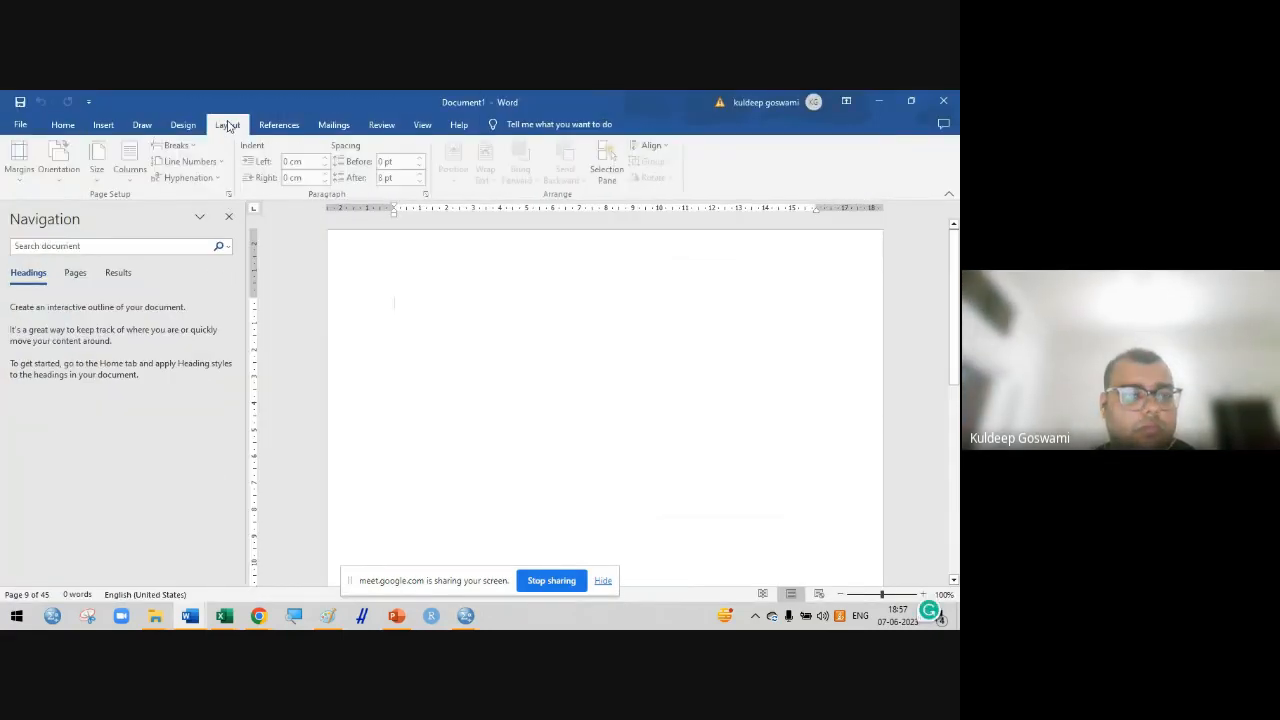
{"action": "left_click", "coordinate": [230, 219]}
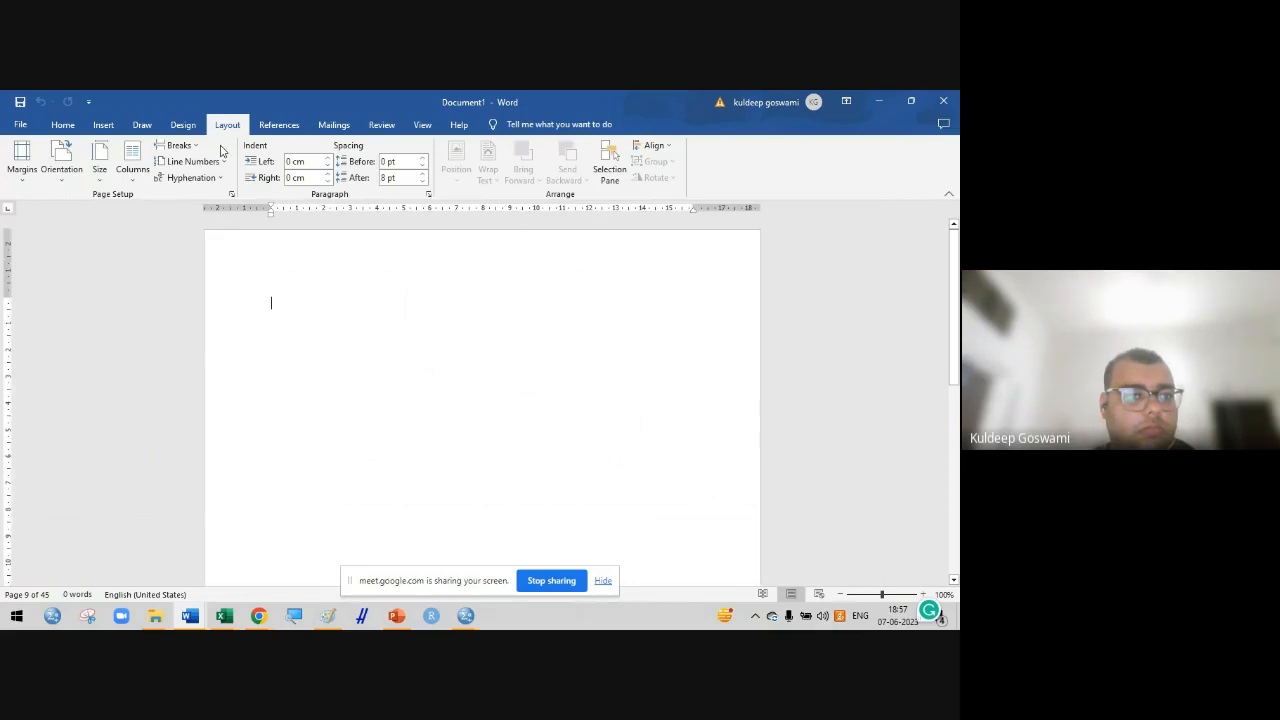
{"action": "left_click", "coordinate": [62, 170]}
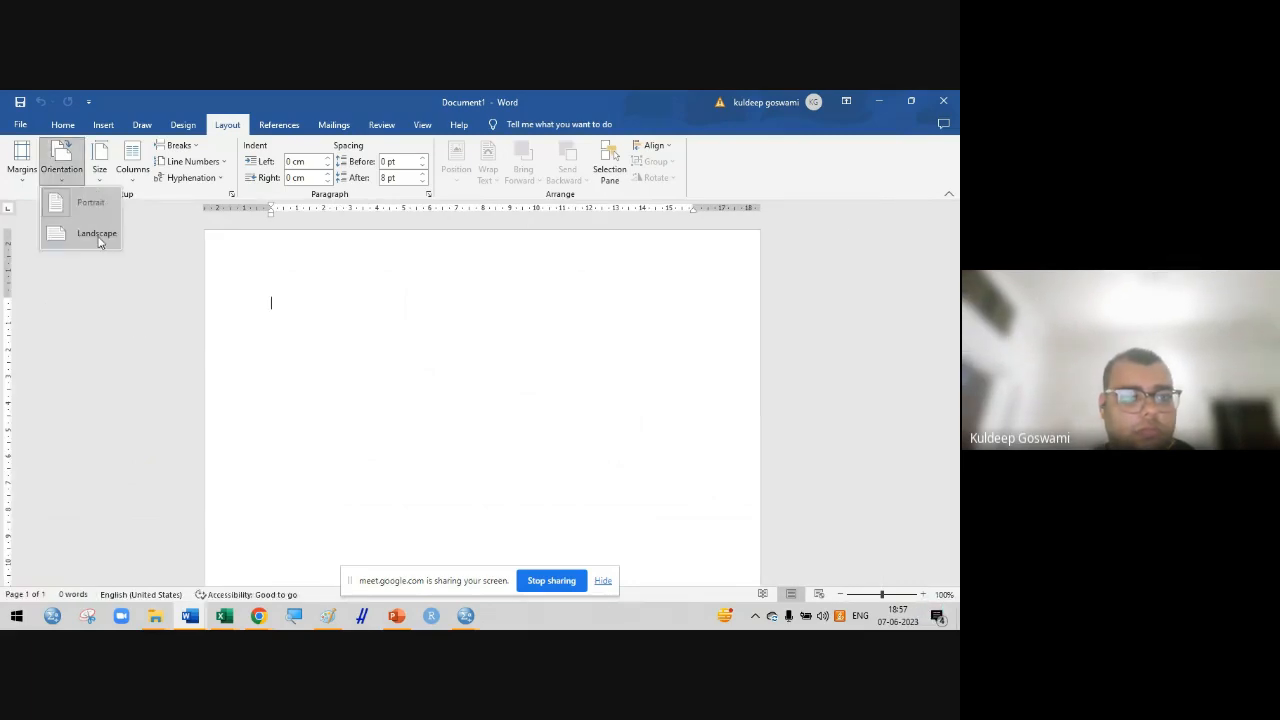
{"action": "left_click", "coordinate": [68, 232]}
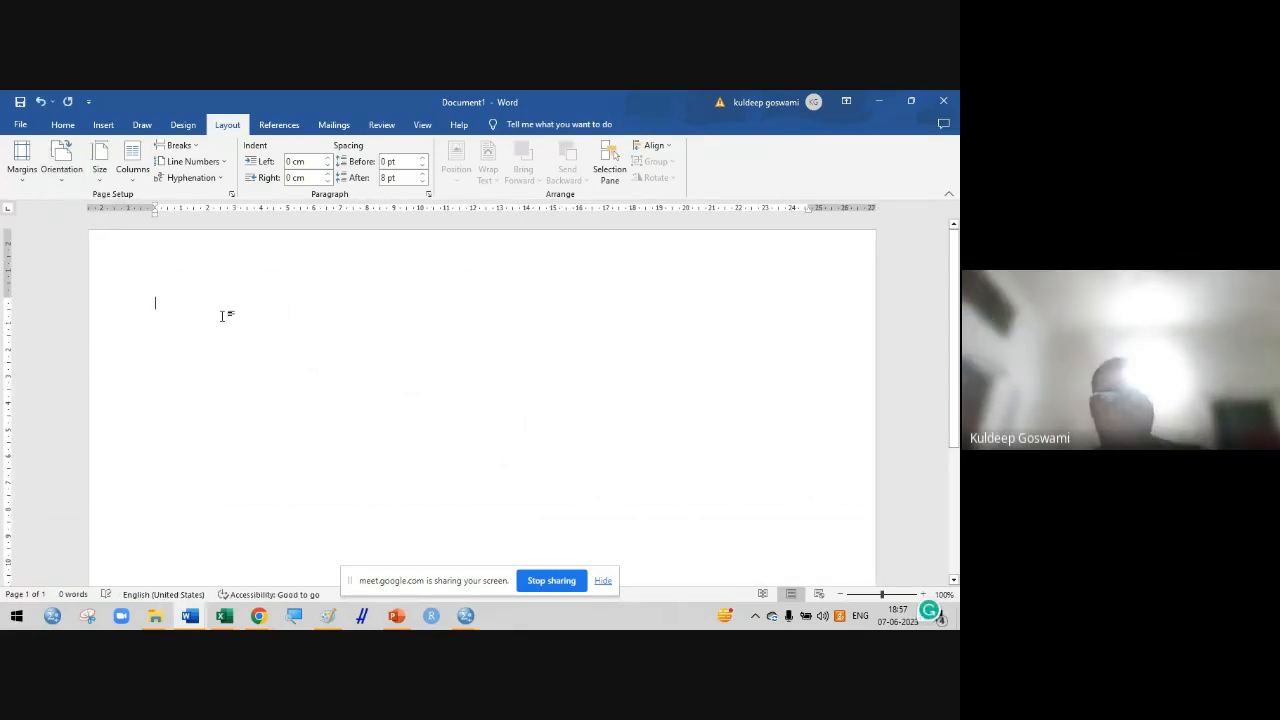
Paste the rainfall series chart into the document and enlarge it to almost the full page width
{"action": "key", "text": "ctrl+v"}
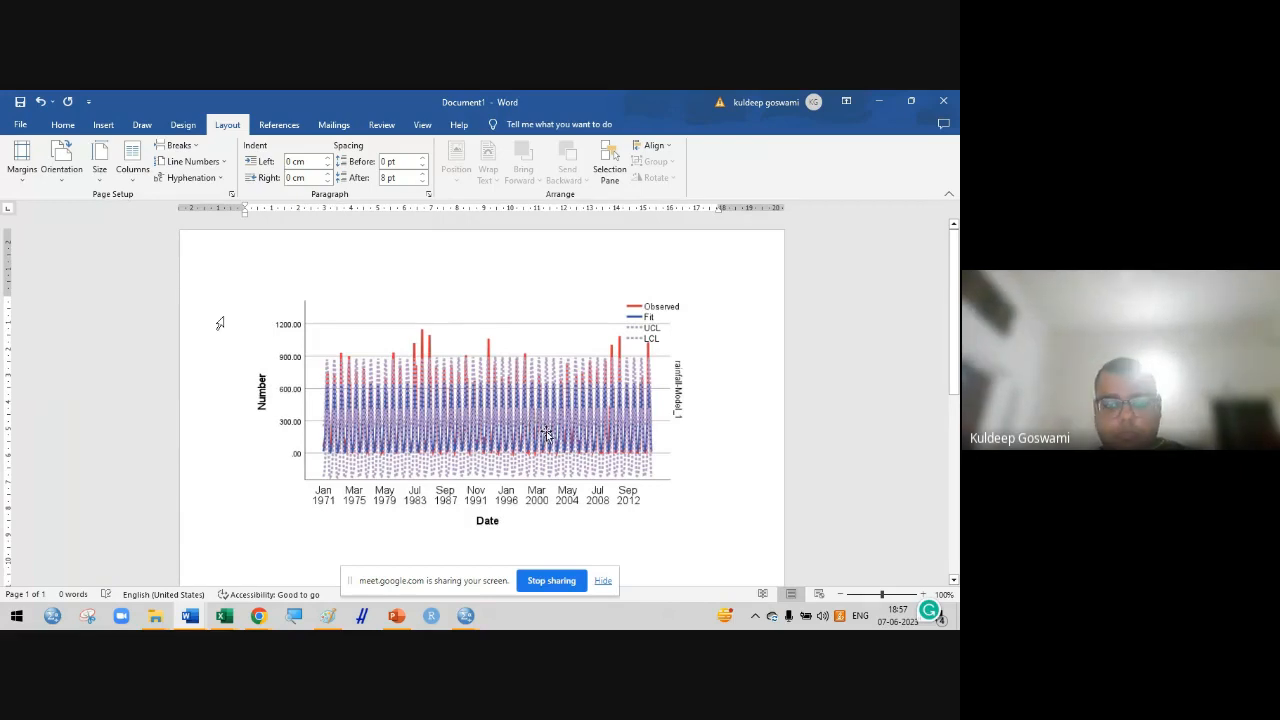
{"action": "left_click", "coordinate": [677, 534]}
{"action": "left_click_drag", "start_coordinate": [677, 534], "coordinate": [762, 595]}
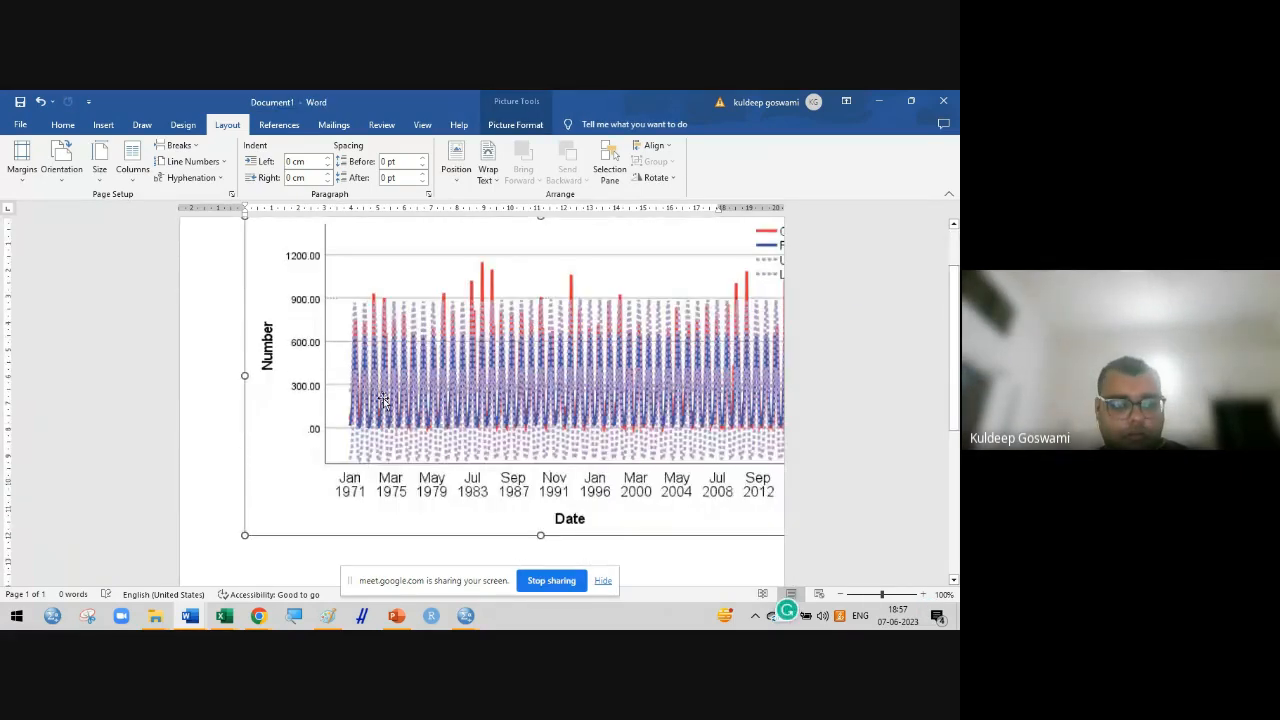
{"action": "left_click_drag", "start_coordinate": [244, 535], "coordinate": [189, 547]}
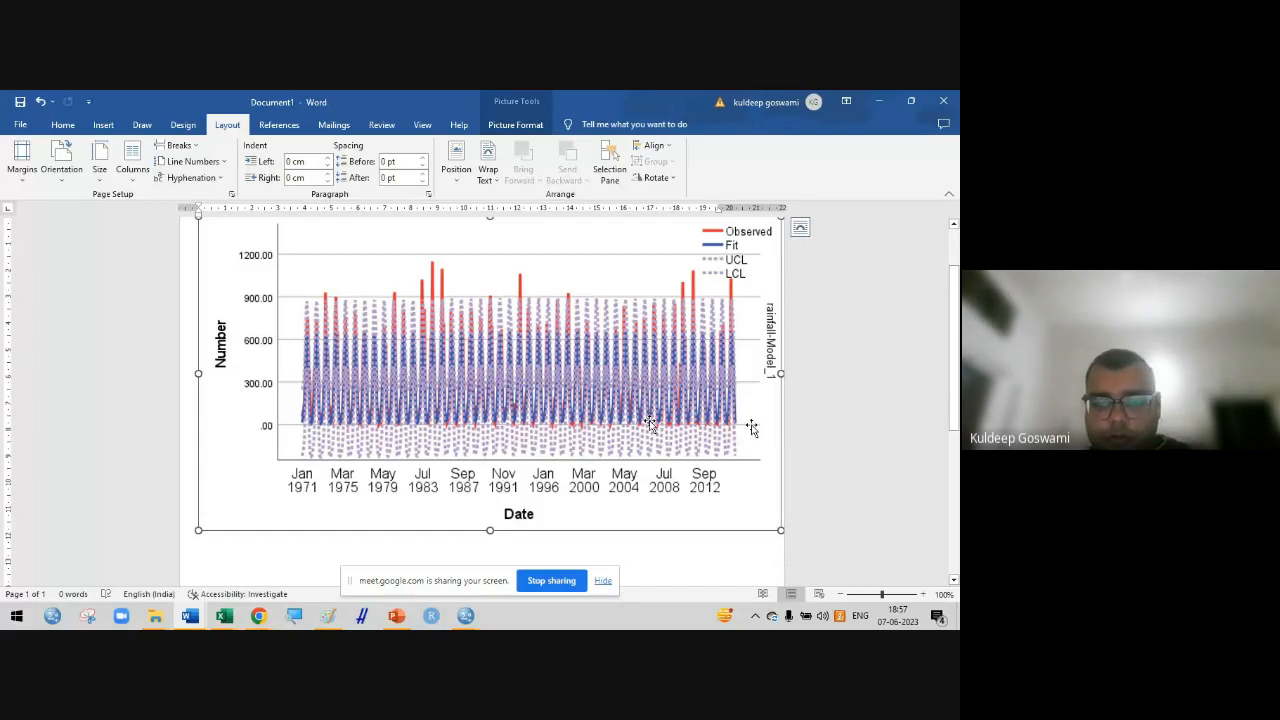
{"action": "scroll", "coordinate": [698, 502], "scroll_direction": "up", "scroll_amount": 1}
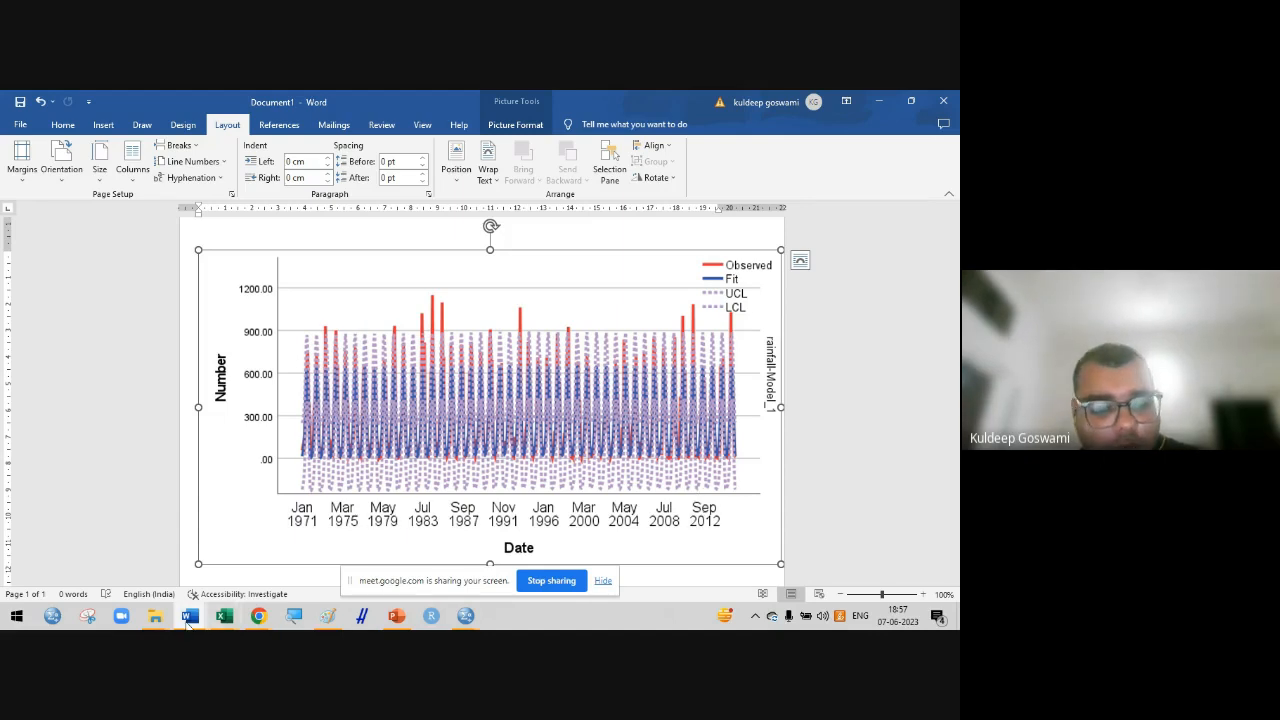
Switch back to the SPSS Output2 viewer and reopen the traditional forecasting model setup
{"action": "mouse_move", "coordinate": [466, 615]}
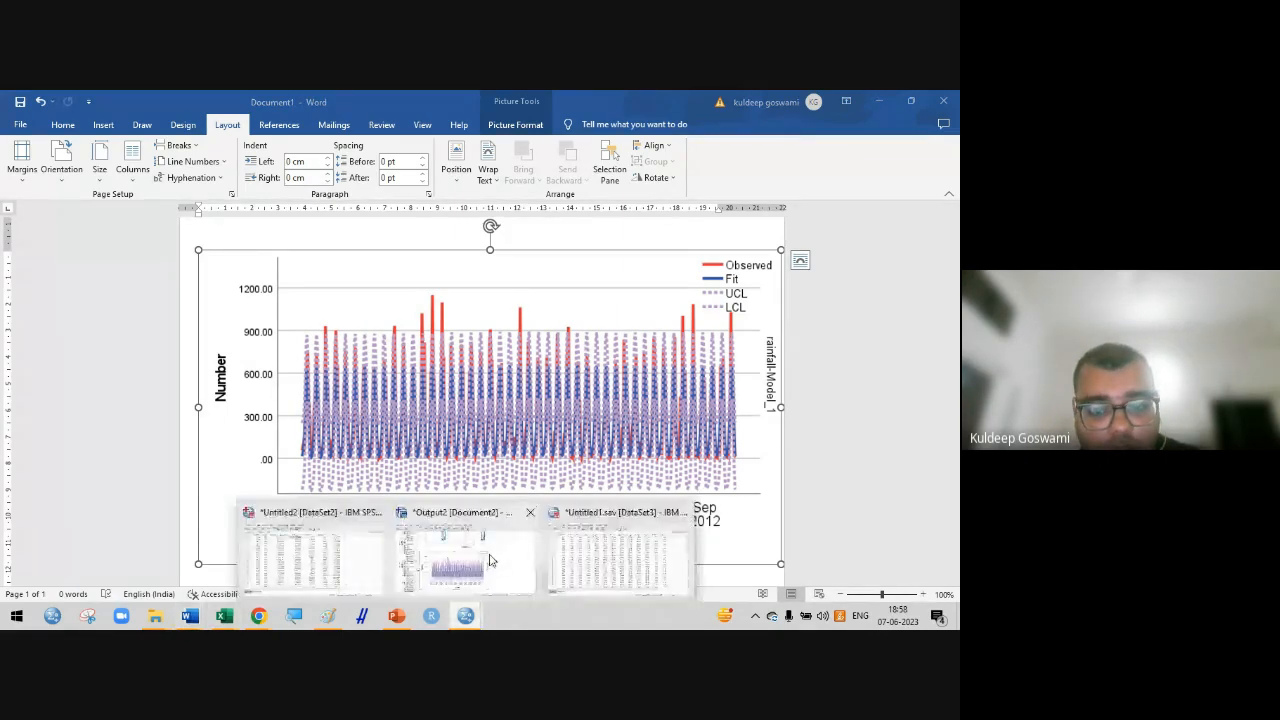
{"action": "left_click", "coordinate": [490, 562]}
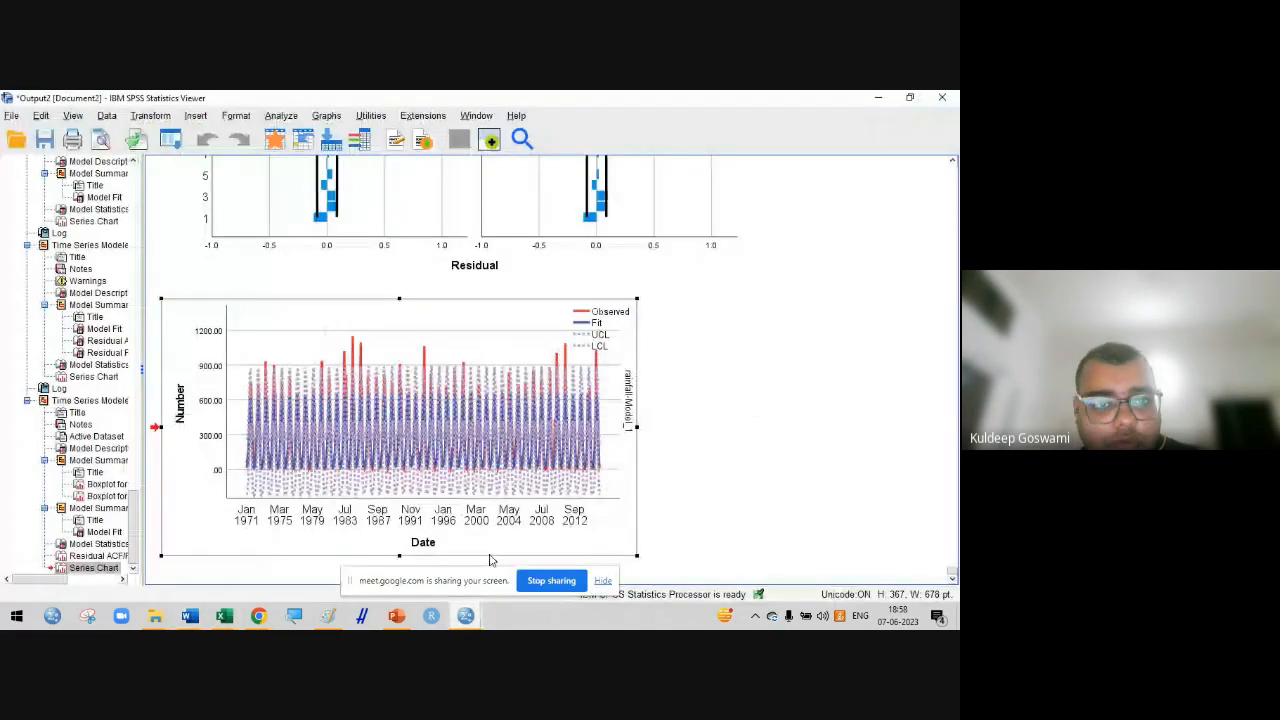
{"action": "left_click", "coordinate": [280, 116]}
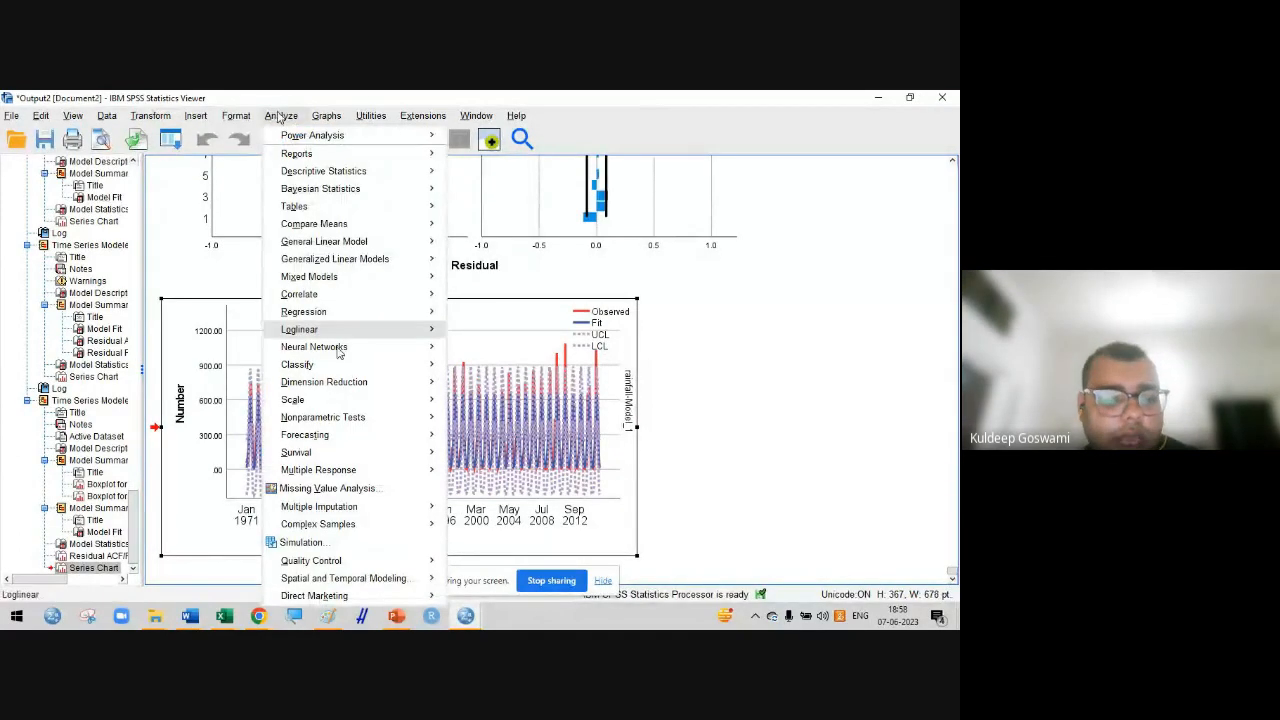
{"action": "mouse_move", "coordinate": [433, 435]}
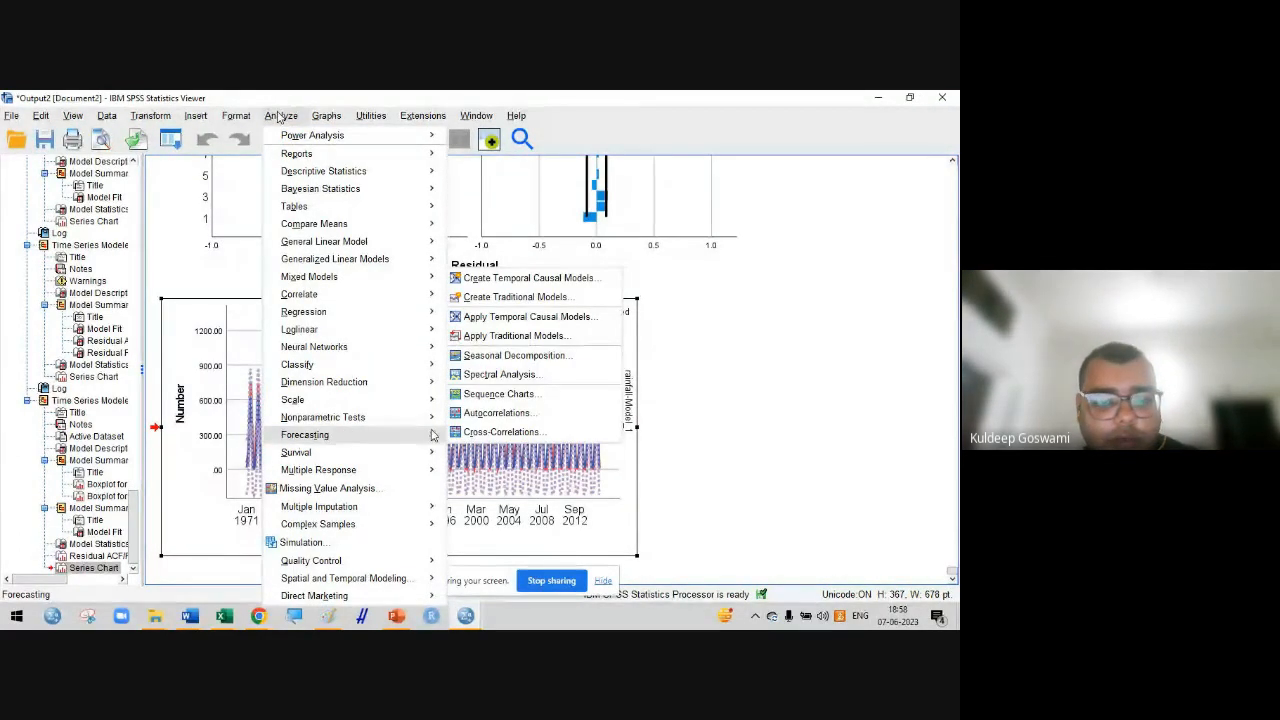
{"action": "left_click", "coordinate": [494, 299]}
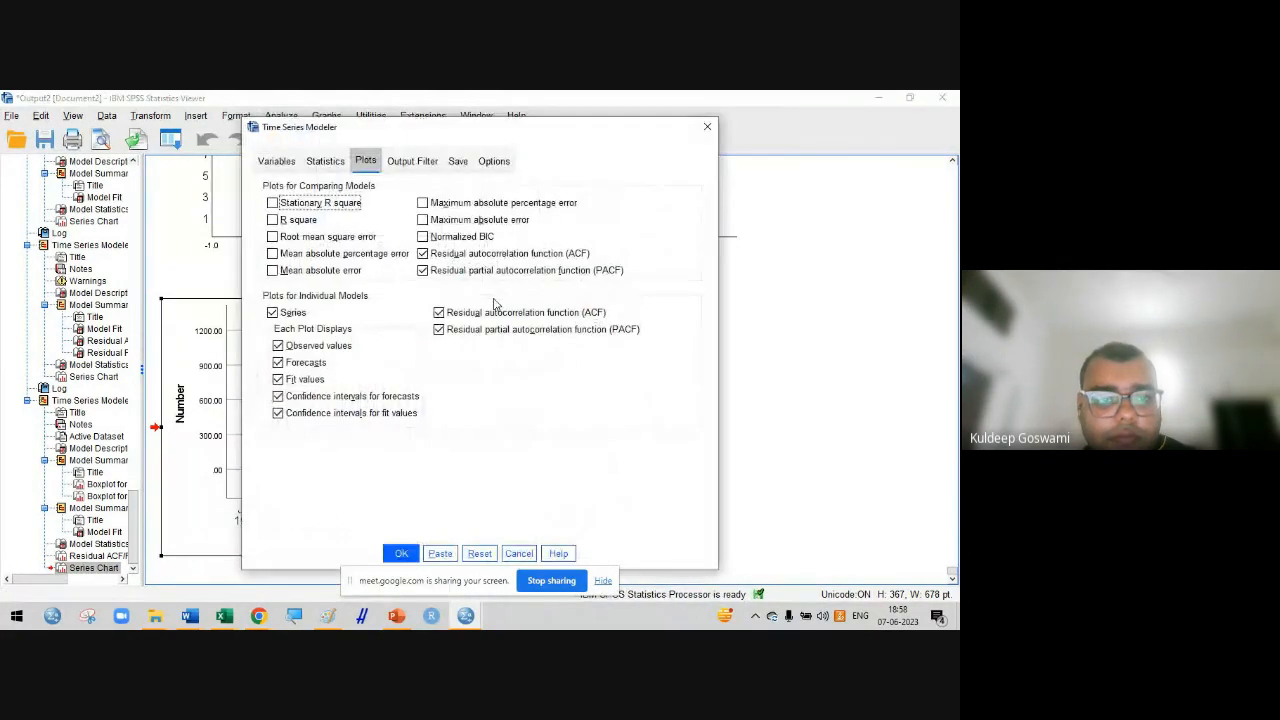
Review the forecasting model's dependent and independent variables, its statistics and its plot selections
{"action": "left_click", "coordinate": [276, 161]}
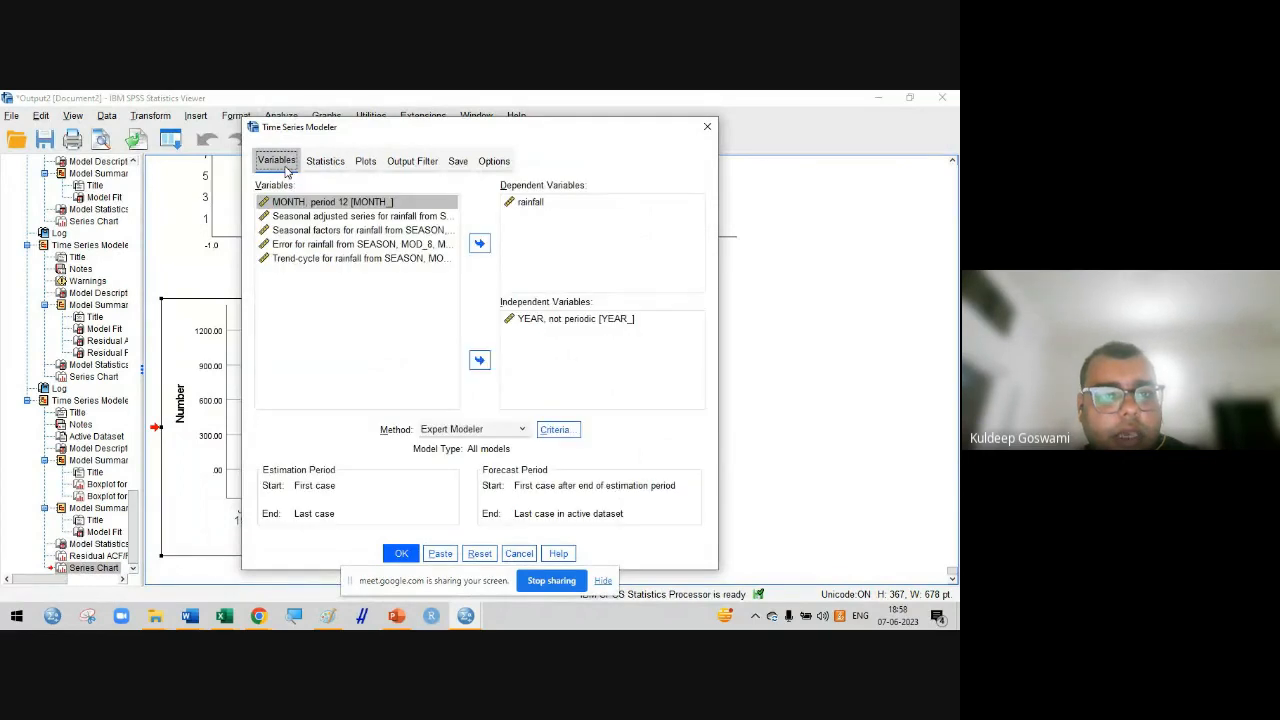
{"action": "left_click", "coordinate": [530, 204]}
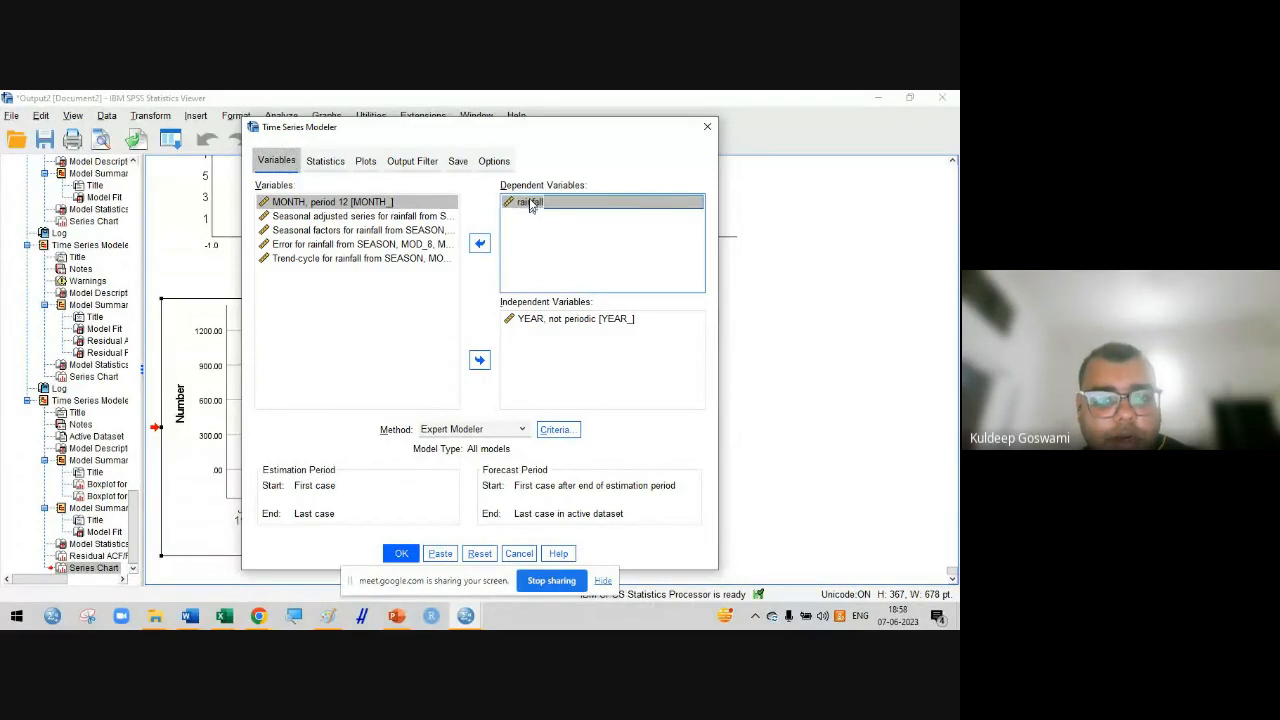
{"action": "left_click", "coordinate": [560, 320]}
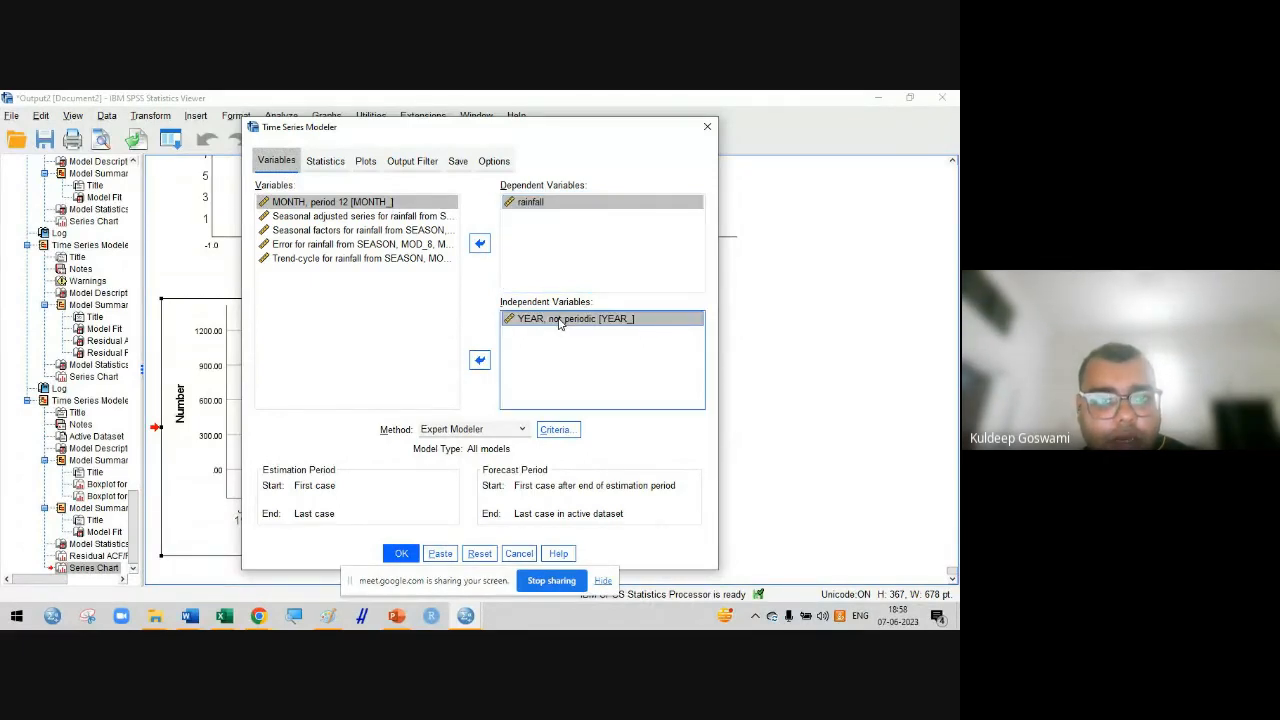
{"action": "left_click", "coordinate": [313, 162]}
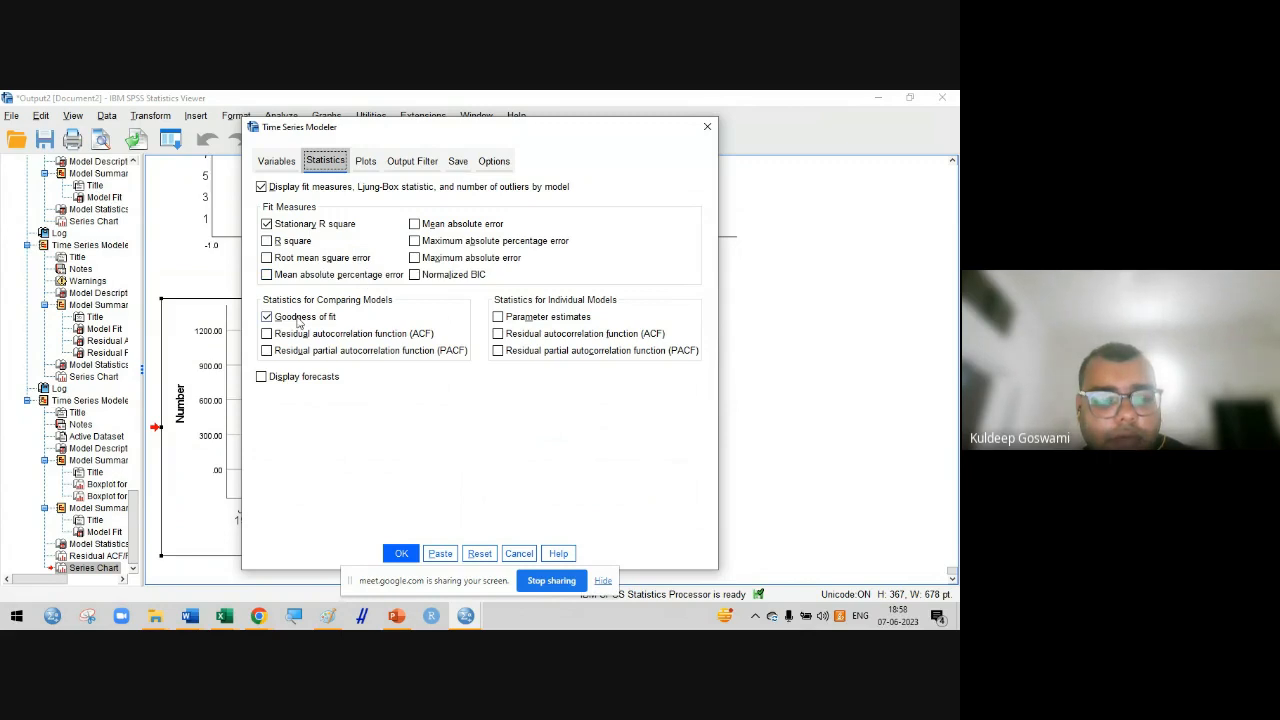
{"action": "left_click", "coordinate": [366, 161]}
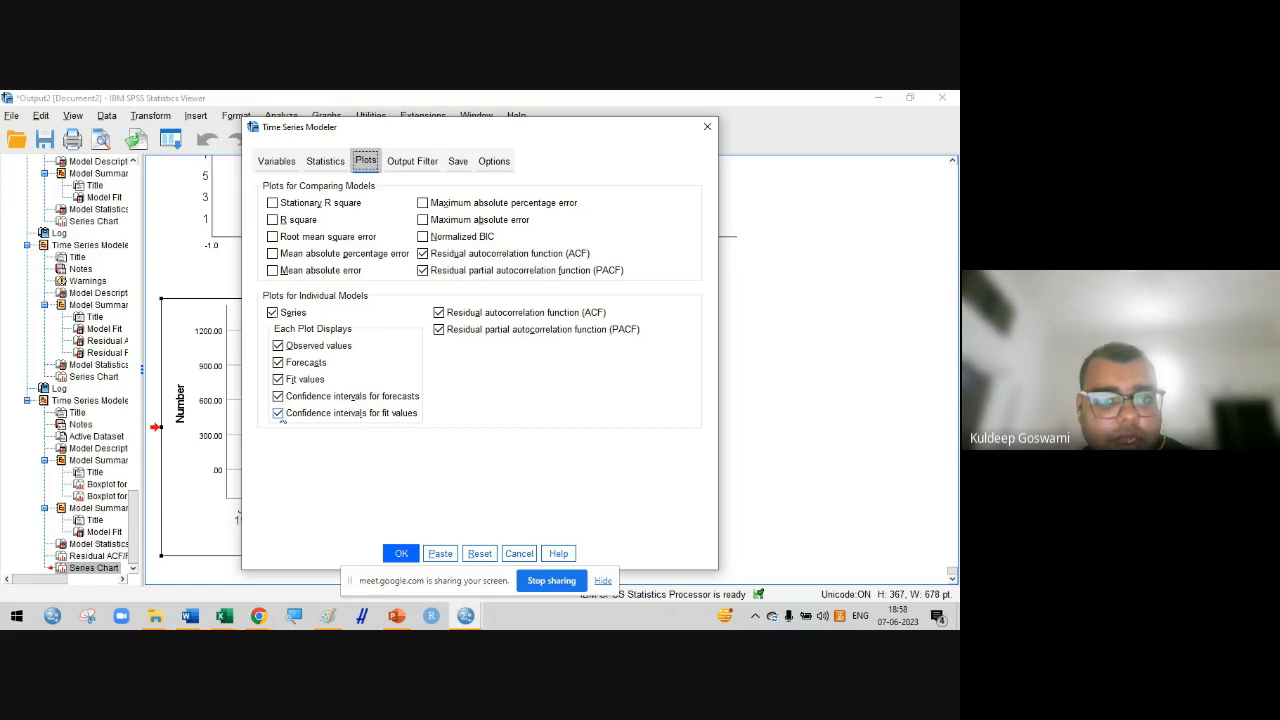
Filter the output by goodness of fit to show only the best-fitting models, limited to 50 percent of all models
{"action": "left_click", "coordinate": [407, 166]}
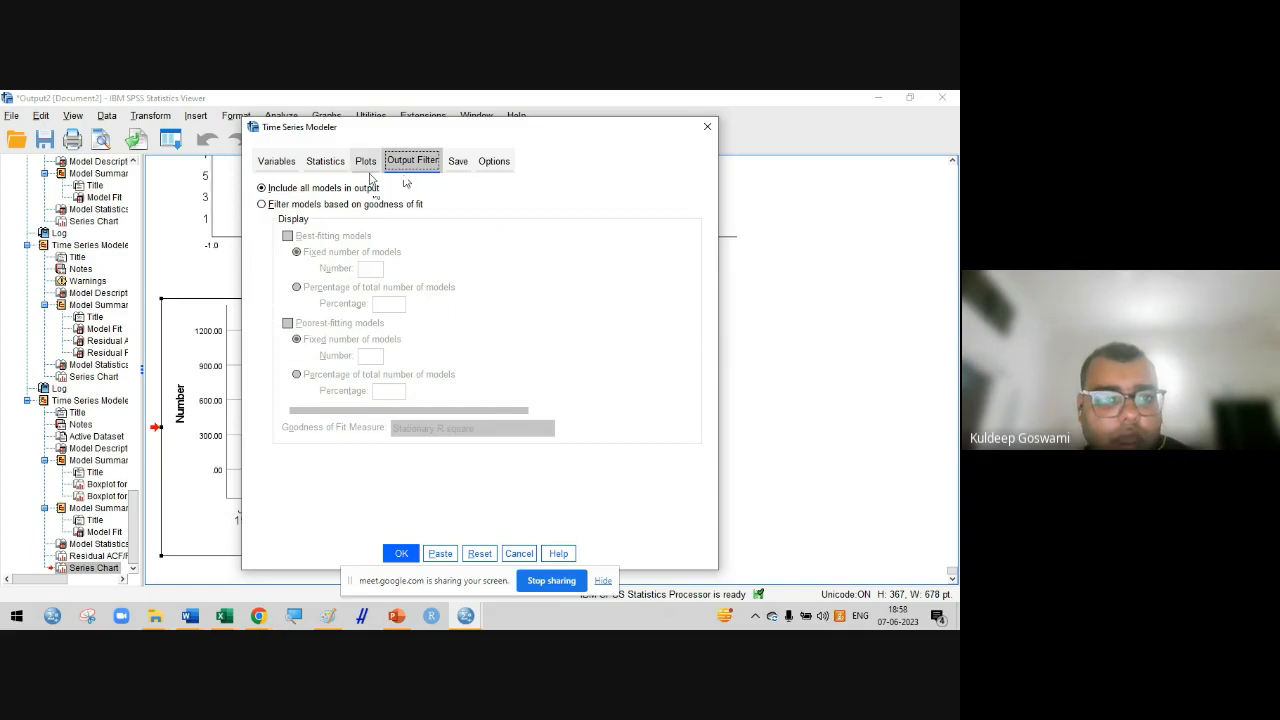
{"action": "left_click", "coordinate": [340, 206]}
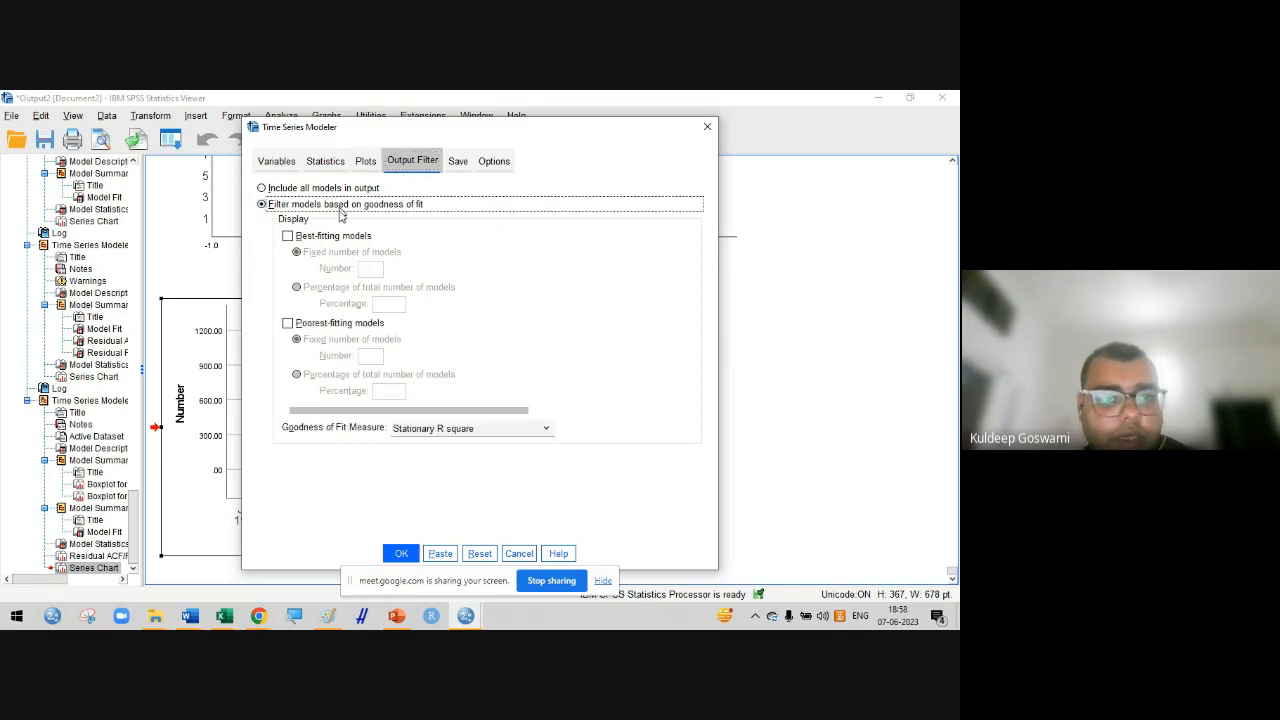
{"action": "left_click", "coordinate": [288, 235]}
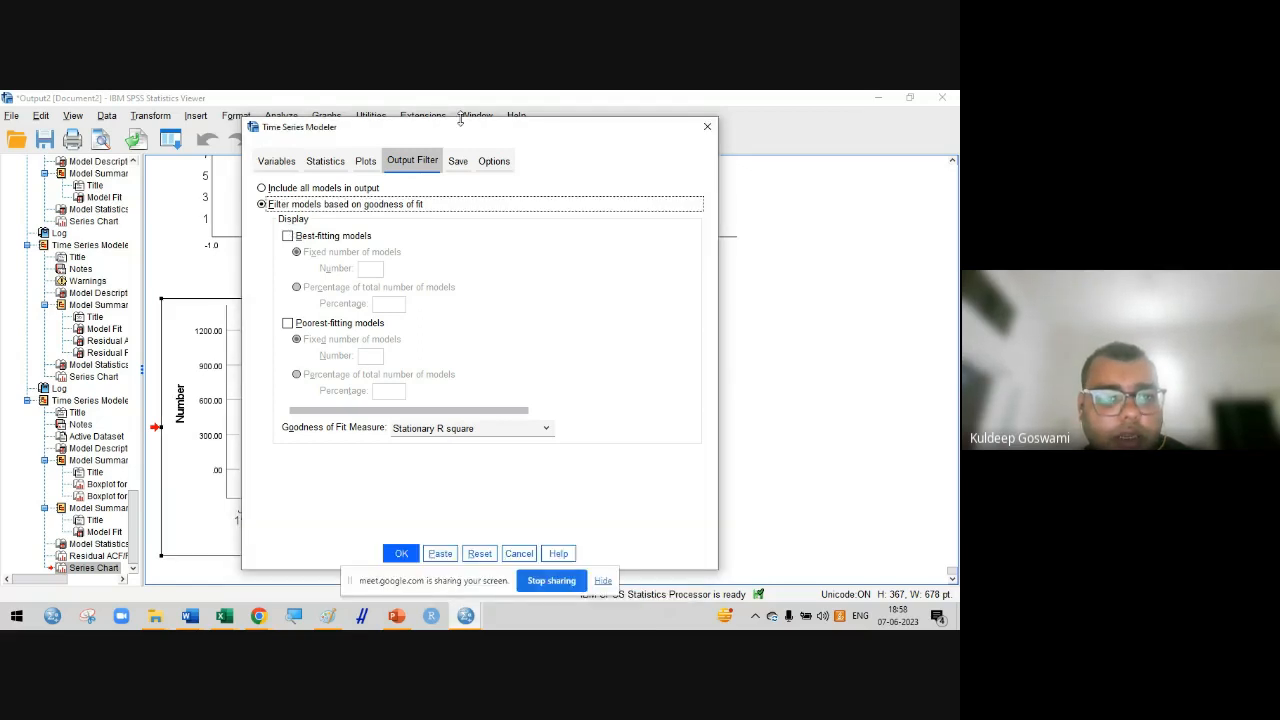
{"action": "left_click_drag", "start_coordinate": [459, 130], "coordinate": [731, 168]}
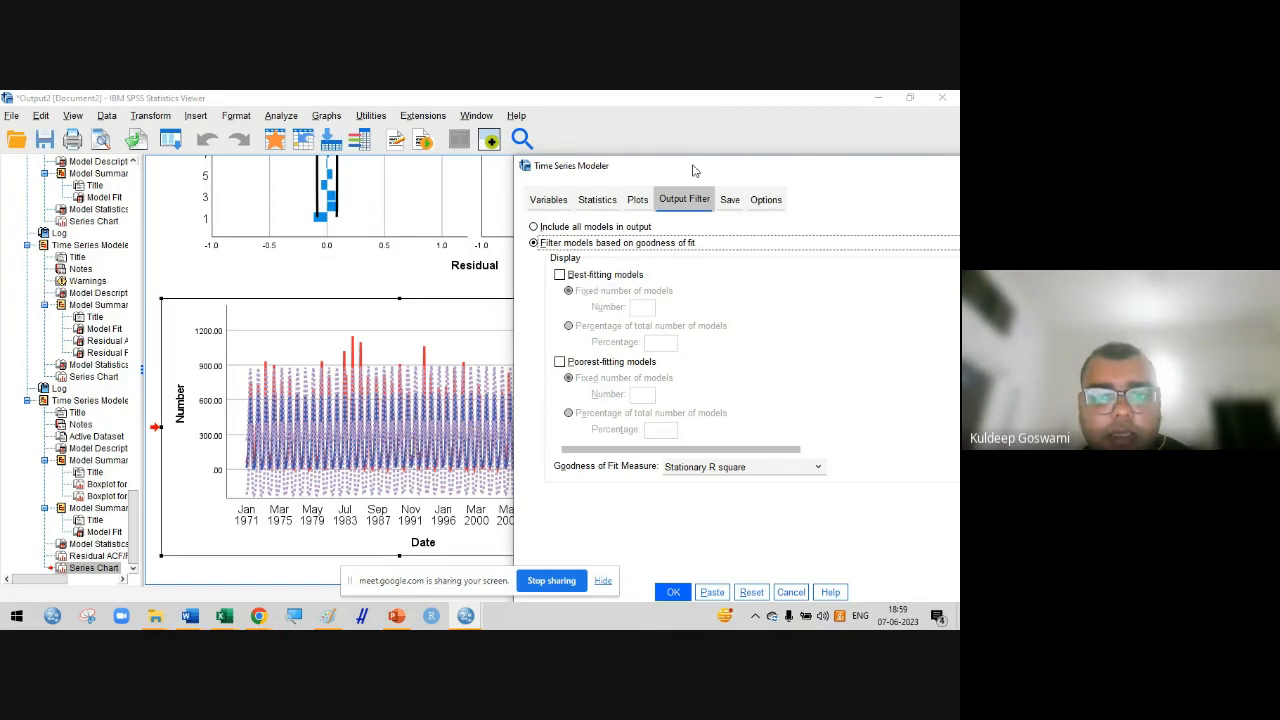
{"action": "left_click_drag", "start_coordinate": [689, 167], "coordinate": [486, 140]}
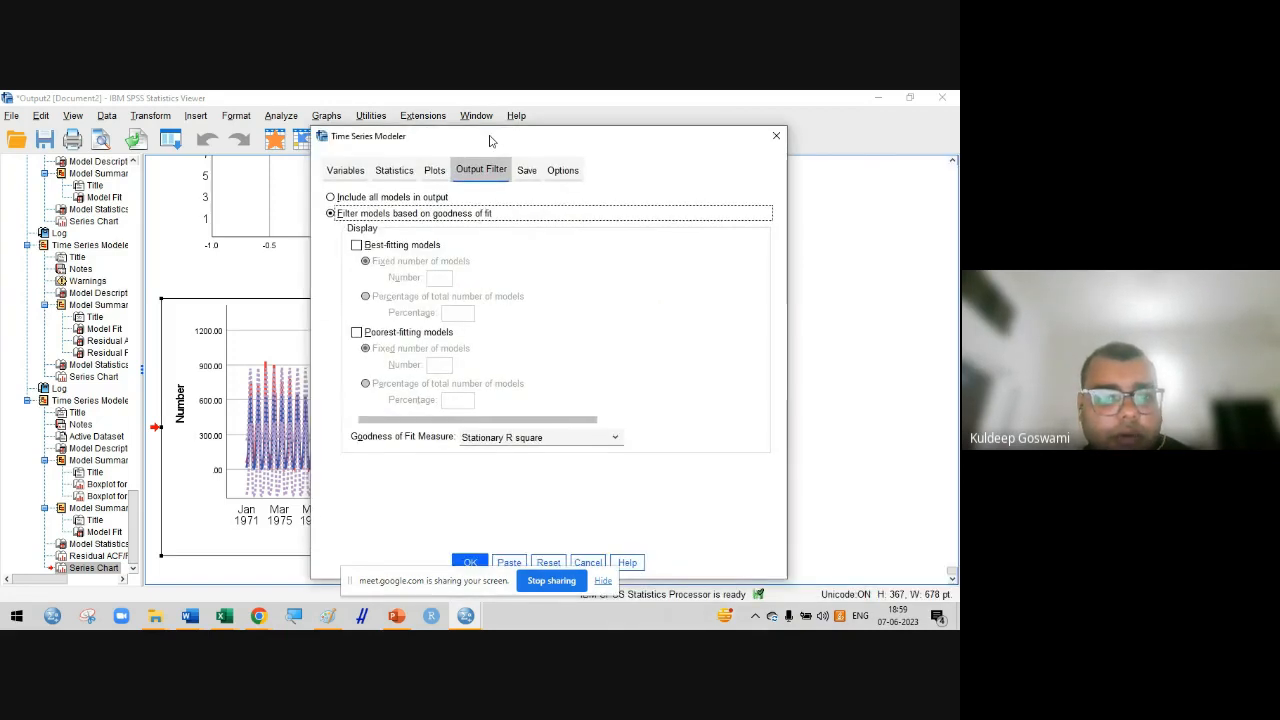
{"action": "left_click", "coordinate": [357, 246]}
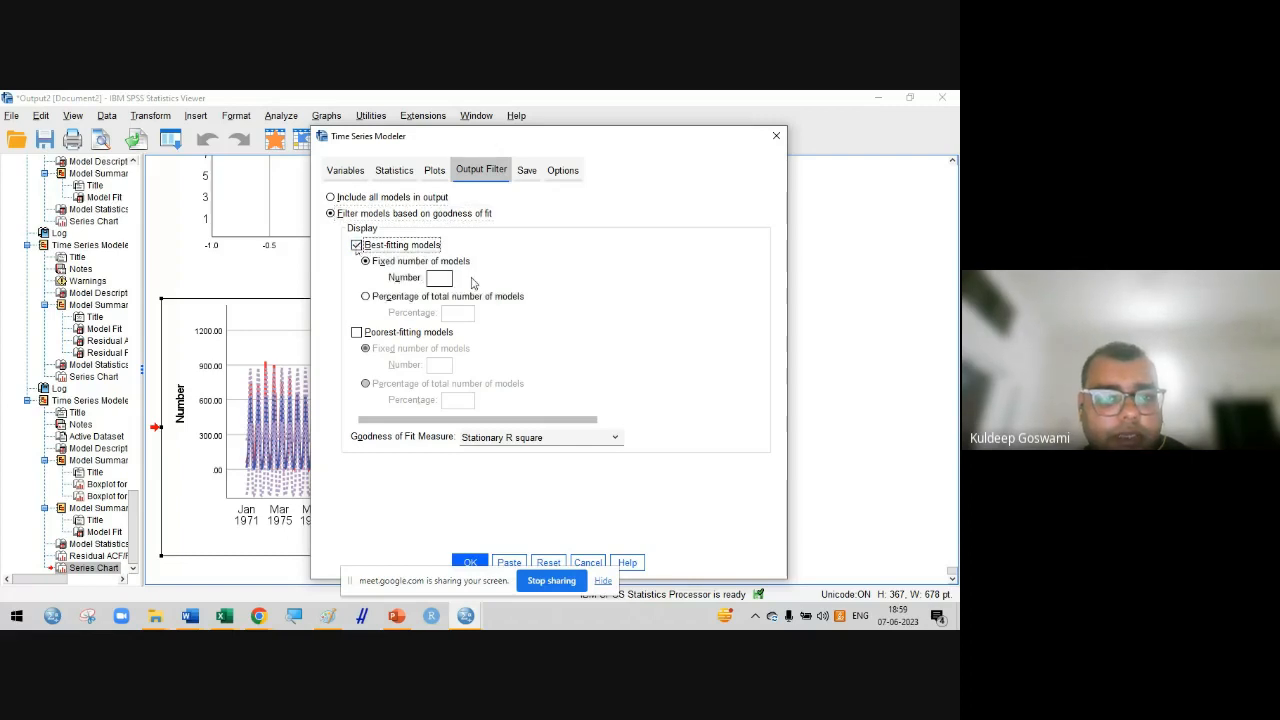
{"action": "left_click", "coordinate": [440, 278]}
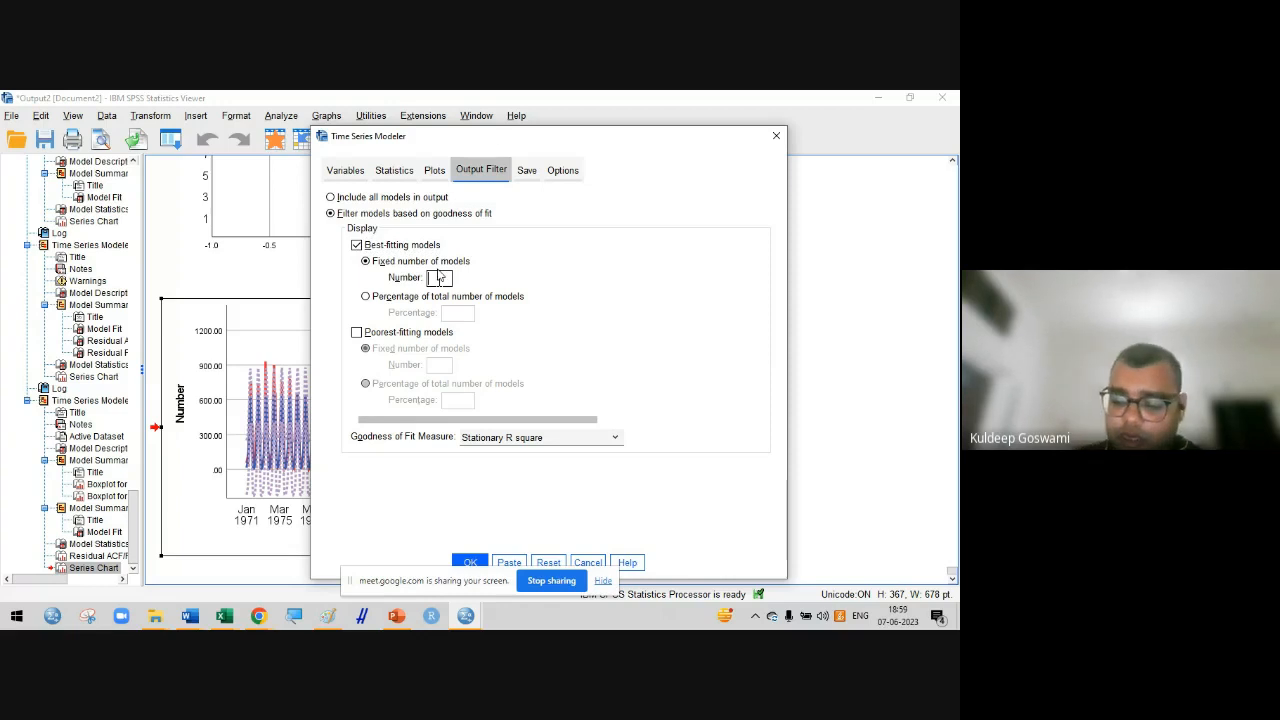
{"action": "left_click", "coordinate": [366, 296]}
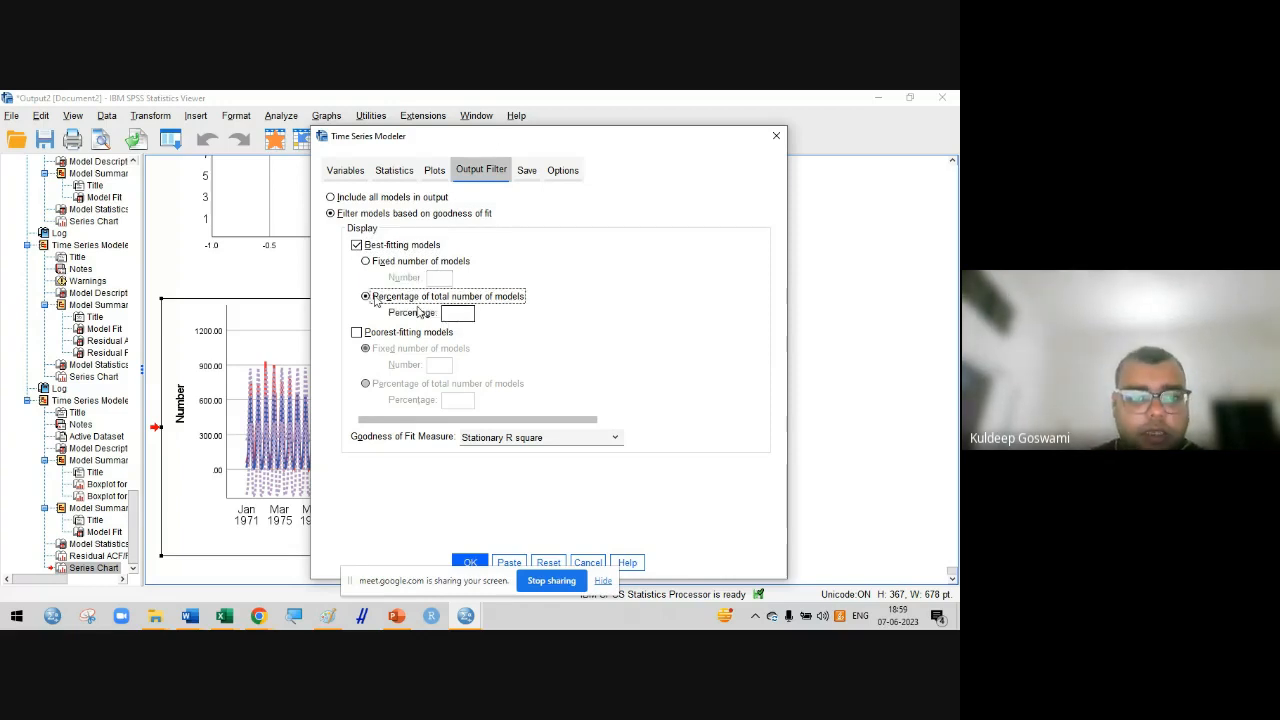
{"action": "left_click", "coordinate": [457, 313]}
{"action": "type", "text": "50"}
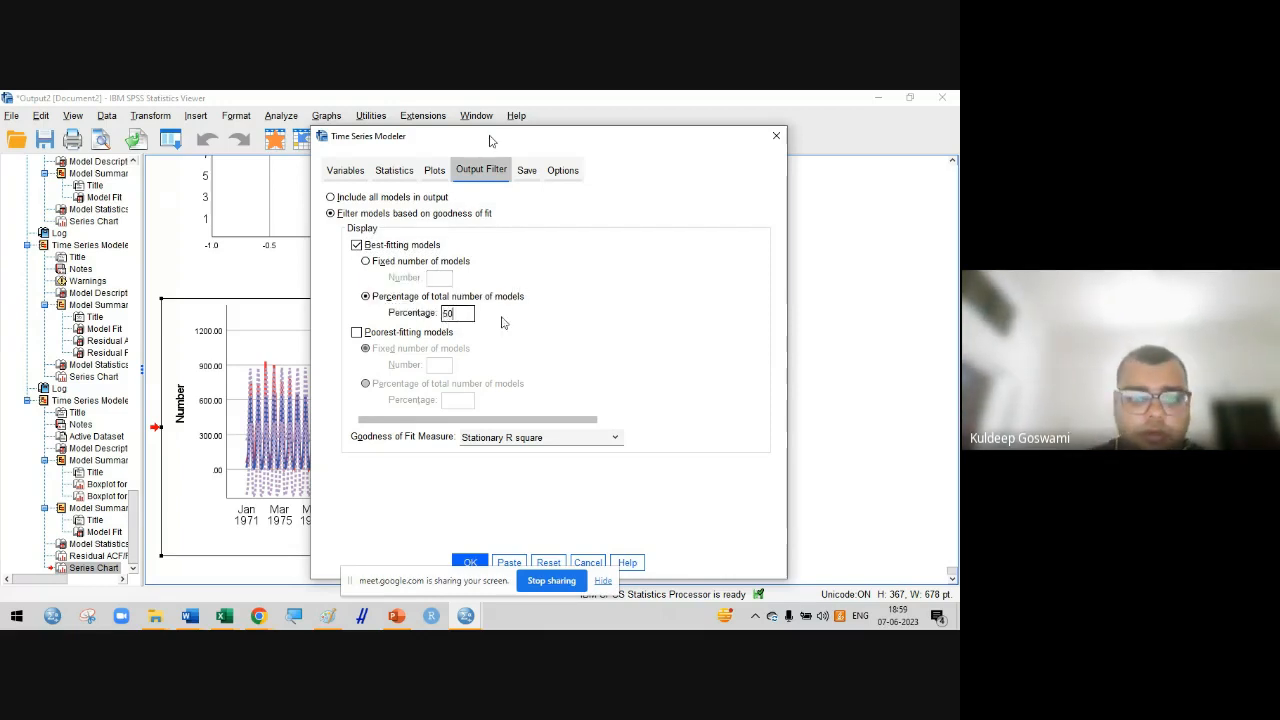
Run the filtered rainfall model and review its Model Fit table, best-fitting model statistics and series chart
{"action": "left_click", "coordinate": [476, 562]}
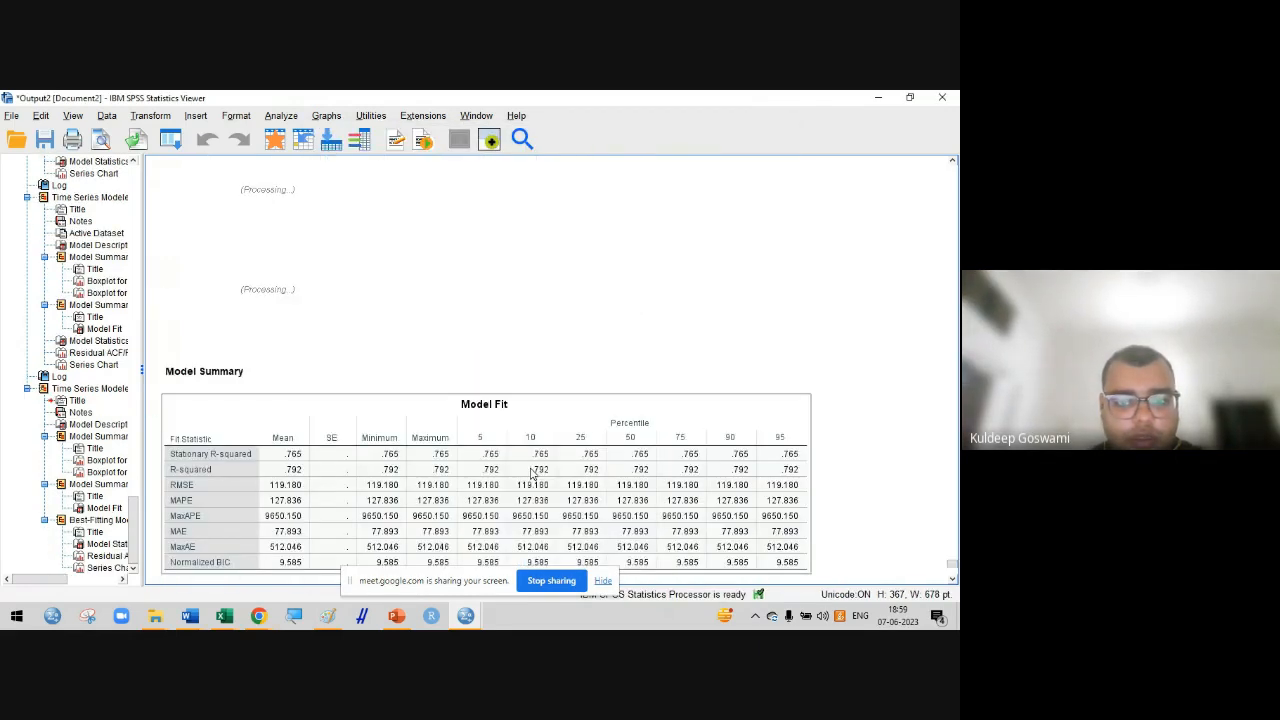
{"action": "scroll", "coordinate": [531, 474], "scroll_direction": "down", "scroll_amount": 5}
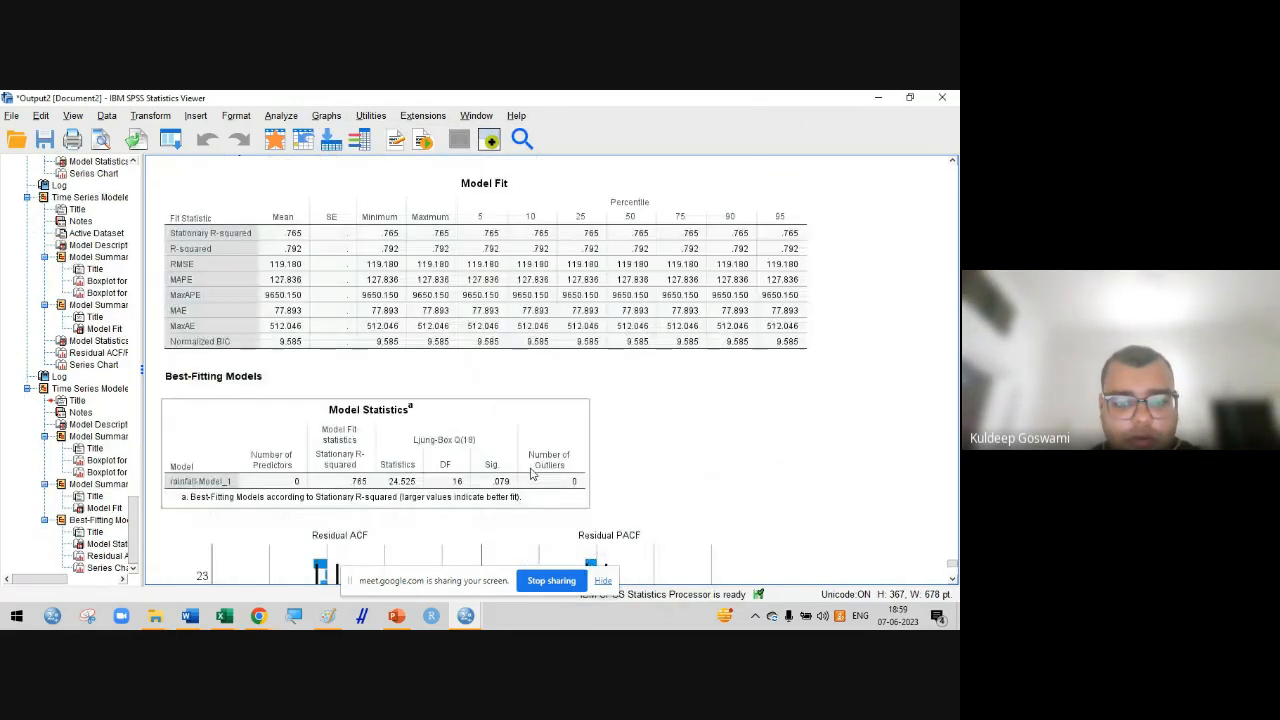
{"action": "scroll", "coordinate": [531, 474], "scroll_direction": "down", "scroll_amount": 8}
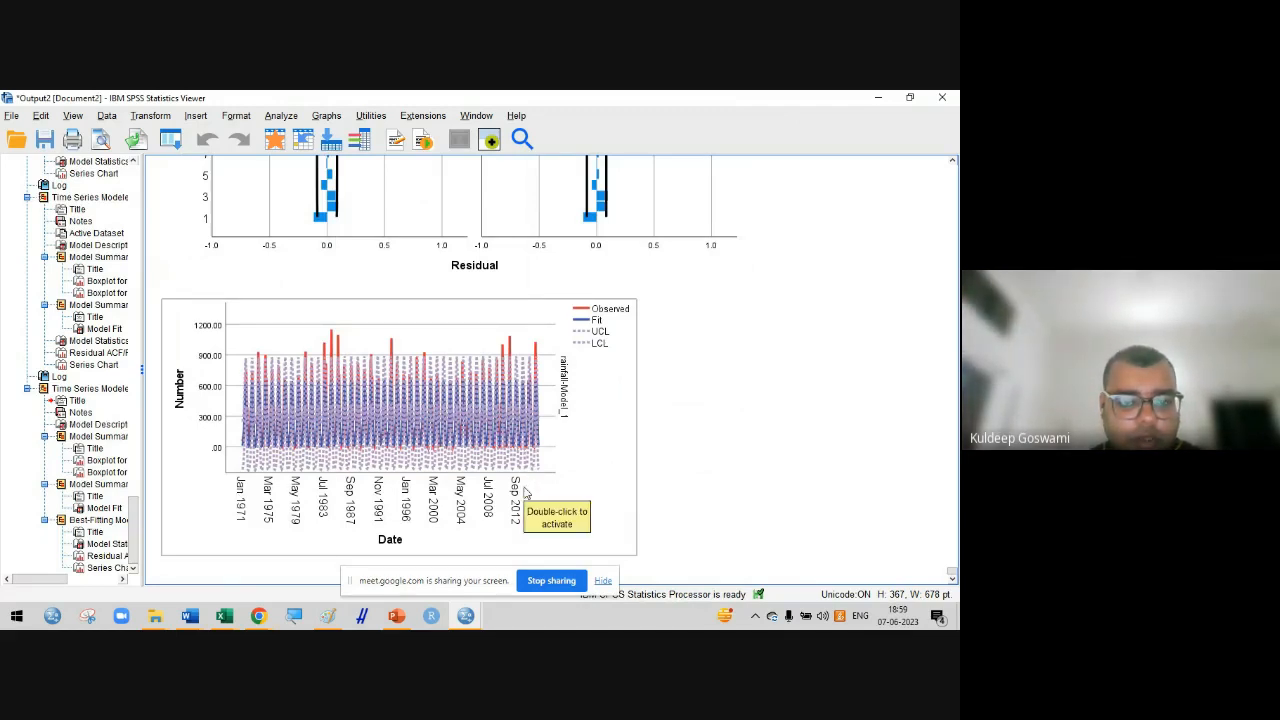
Reopen the traditional forecasting model setup and limit the best-fitting models to a fixed number of 50
{"action": "left_click", "coordinate": [283, 116]}
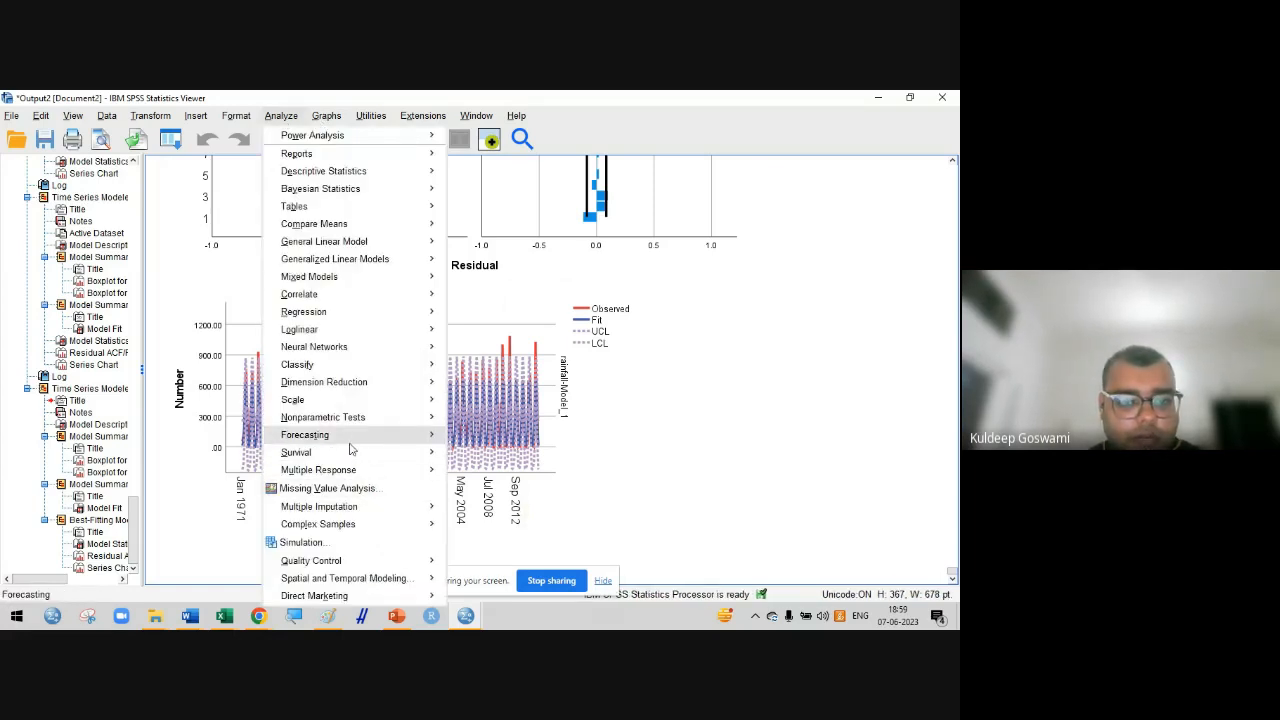
{"action": "mouse_move", "coordinate": [357, 440]}
{"action": "left_click", "coordinate": [515, 297]}
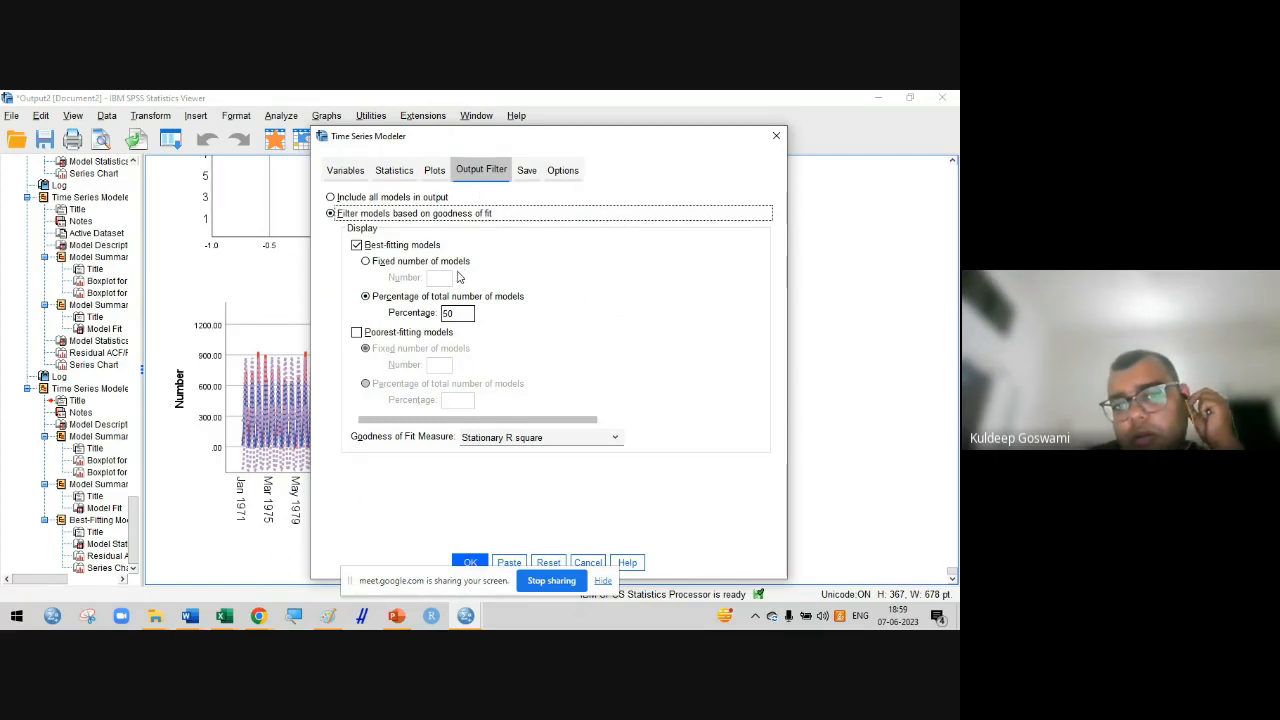
{"action": "left_click", "coordinate": [366, 261]}
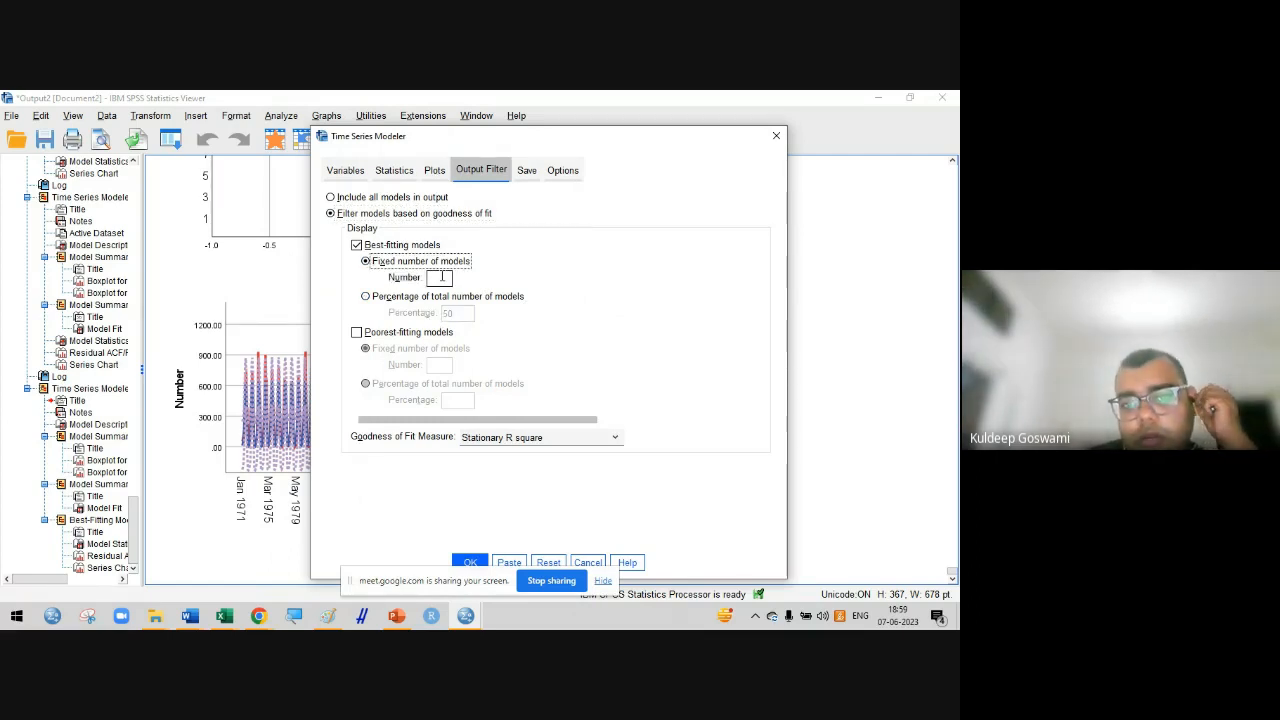
{"action": "left_click", "coordinate": [440, 279]}
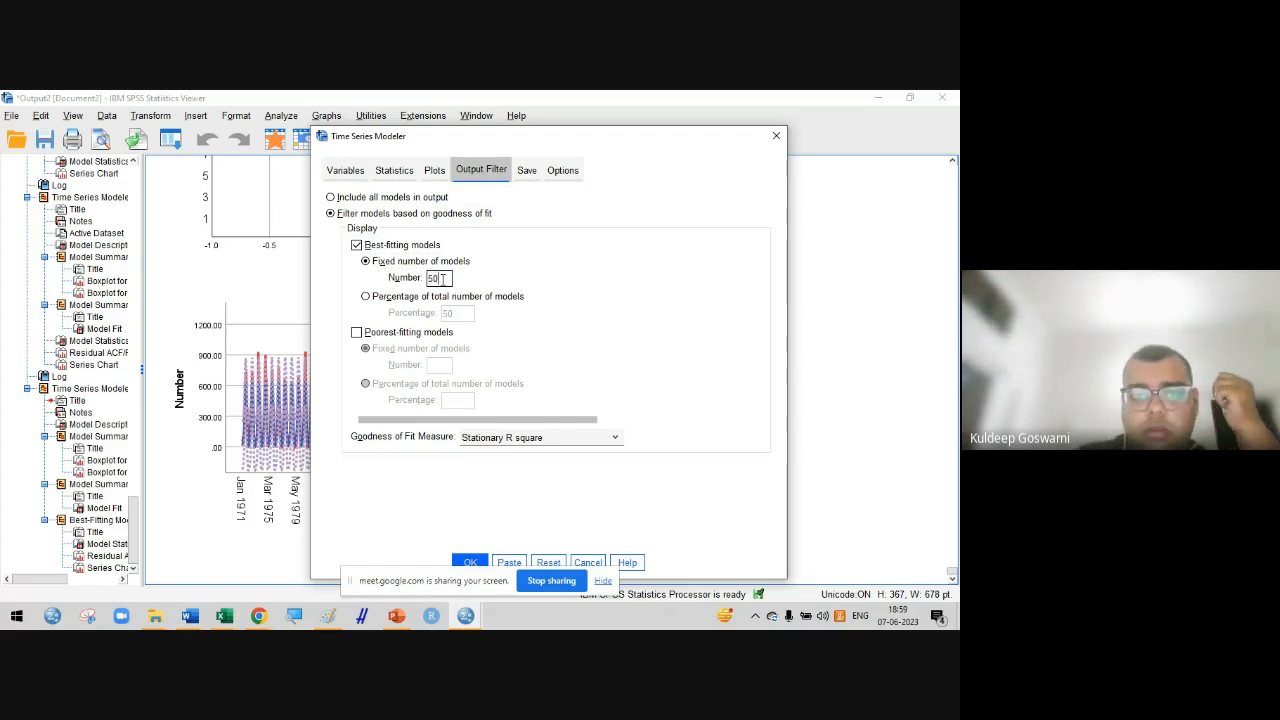
Choose to save the predicted values, lower and upper confidence limits and noise residuals as new variables
{"action": "left_click", "coordinate": [527, 172]}
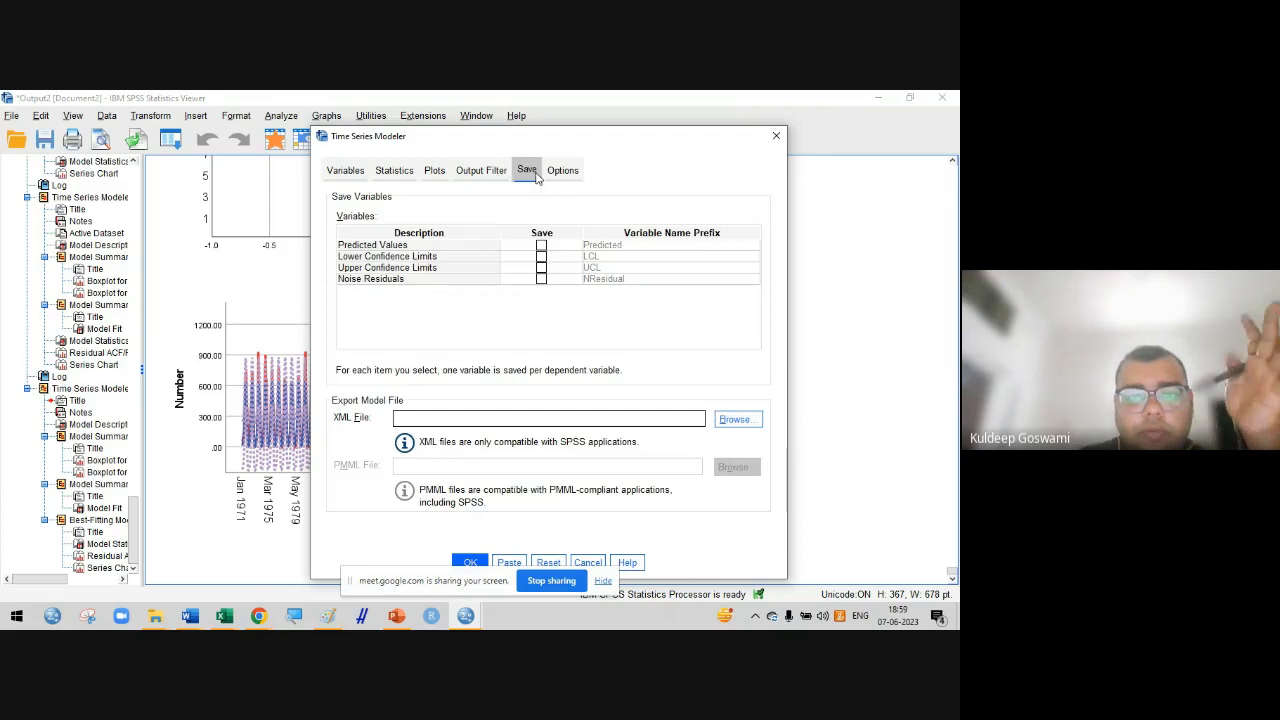
{"action": "left_click", "coordinate": [541, 245]}
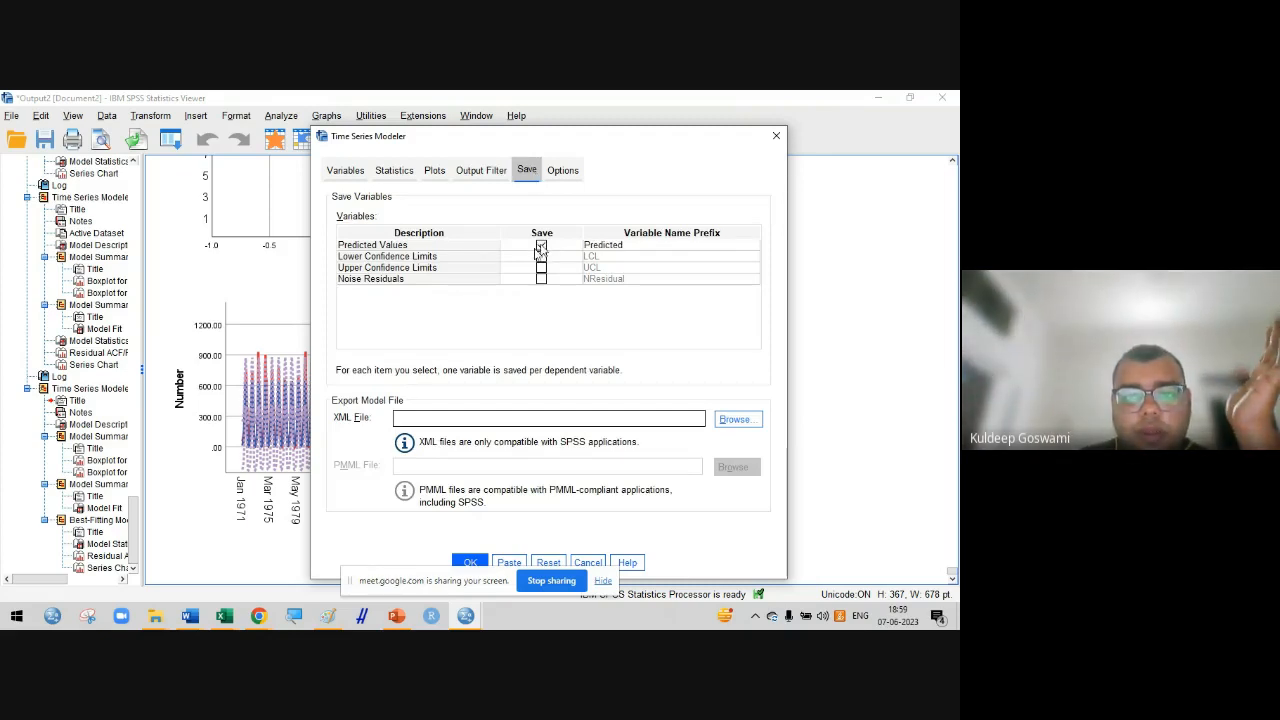
{"action": "left_click", "coordinate": [541, 256]}
{"action": "left_click", "coordinate": [541, 268]}
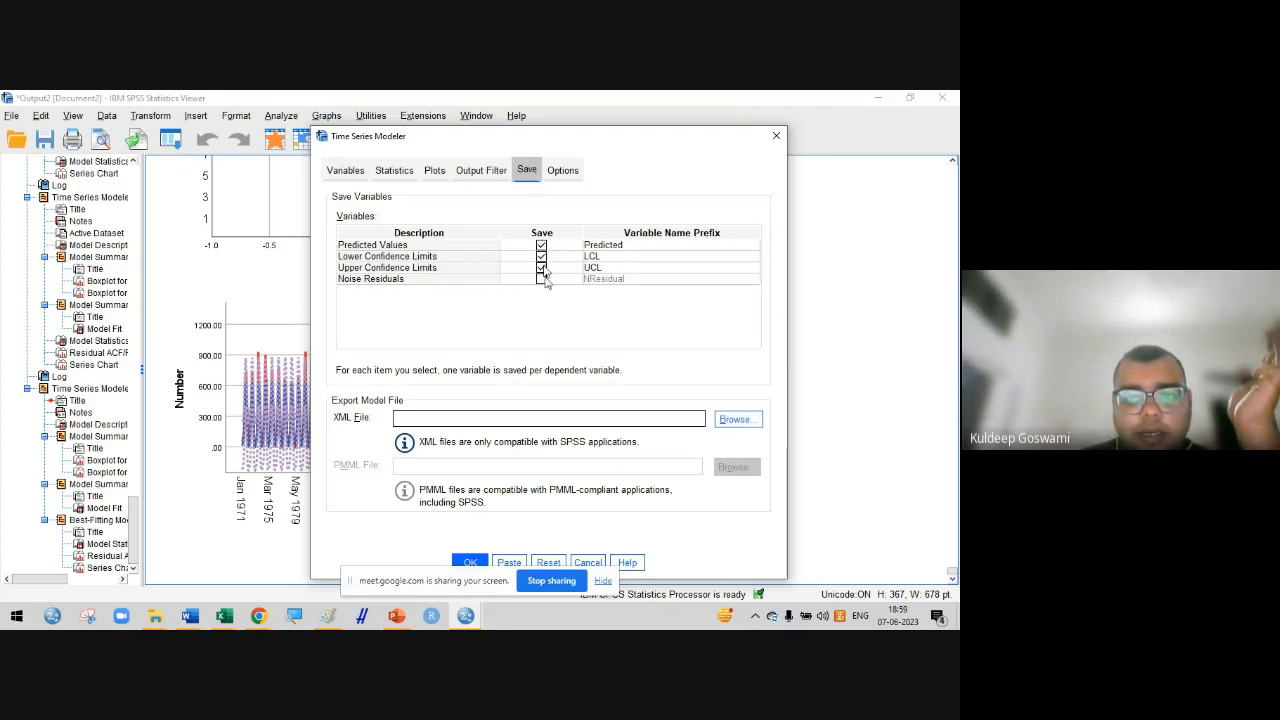
{"action": "left_click", "coordinate": [541, 279]}
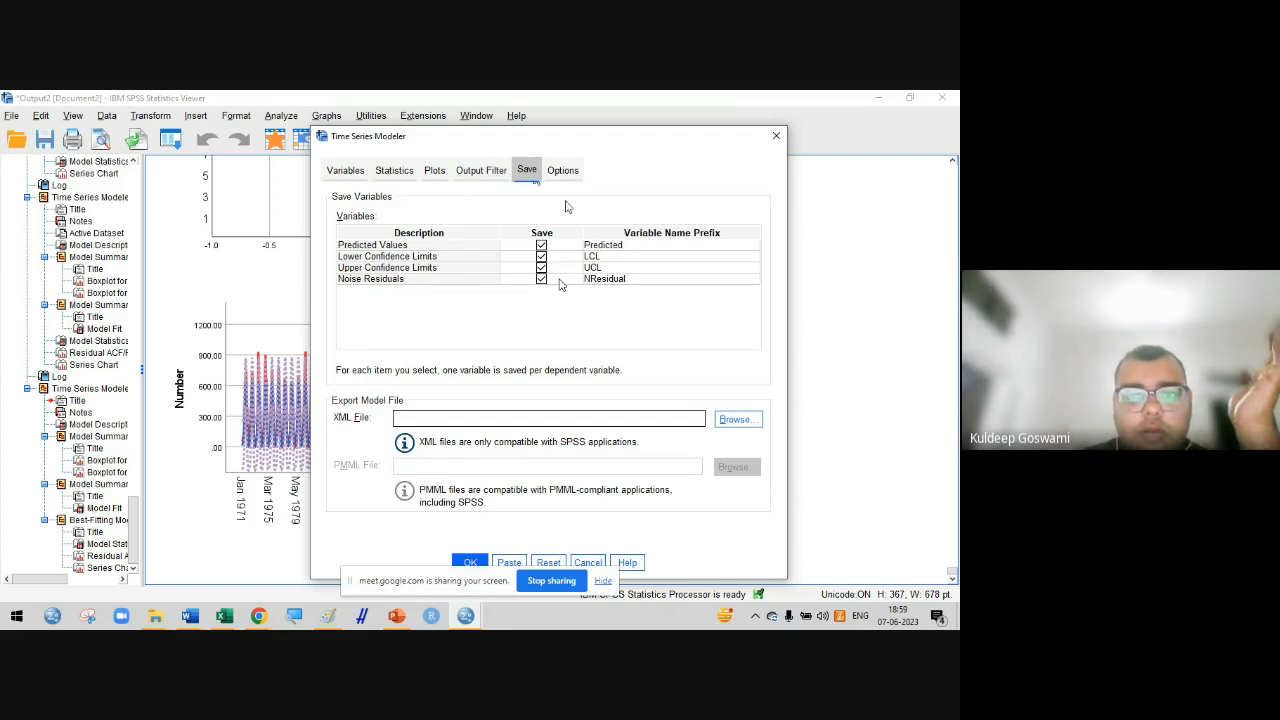
Review the forecast period options, the rainfall and YEAR variable assignments and the selected fit statistics
{"action": "left_click", "coordinate": [563, 170]}
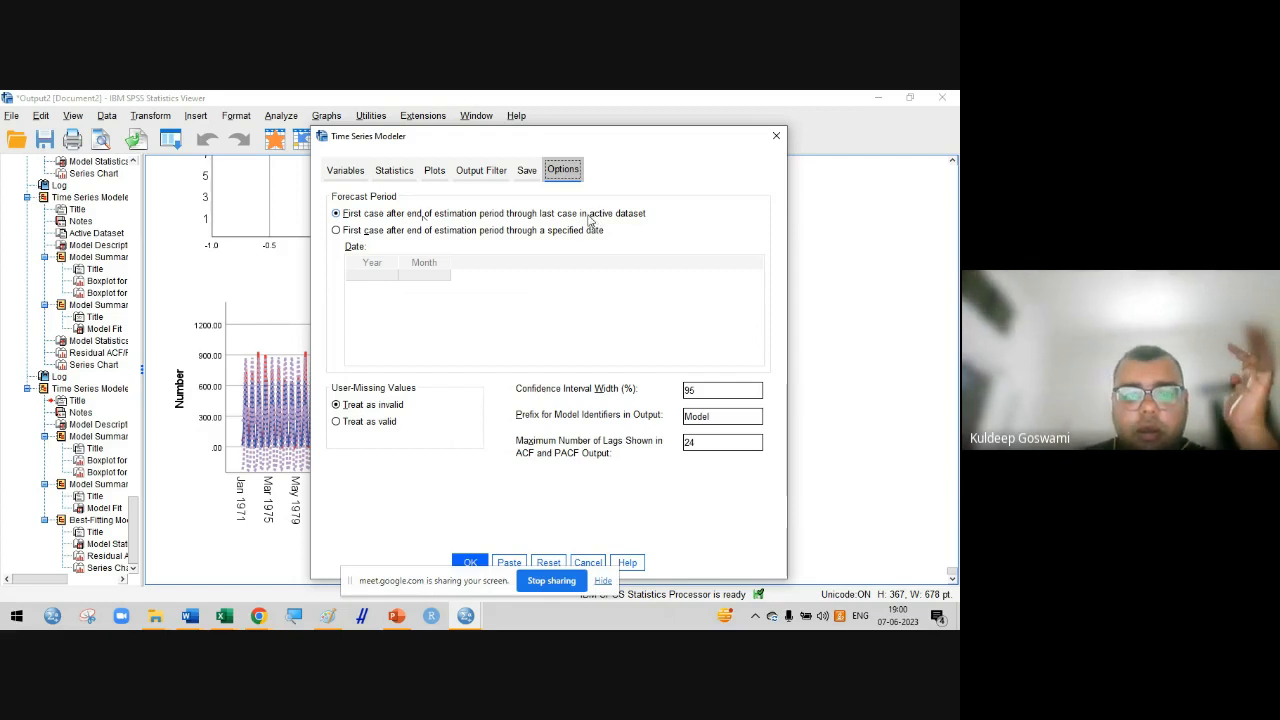
{"action": "left_click", "coordinate": [343, 172]}
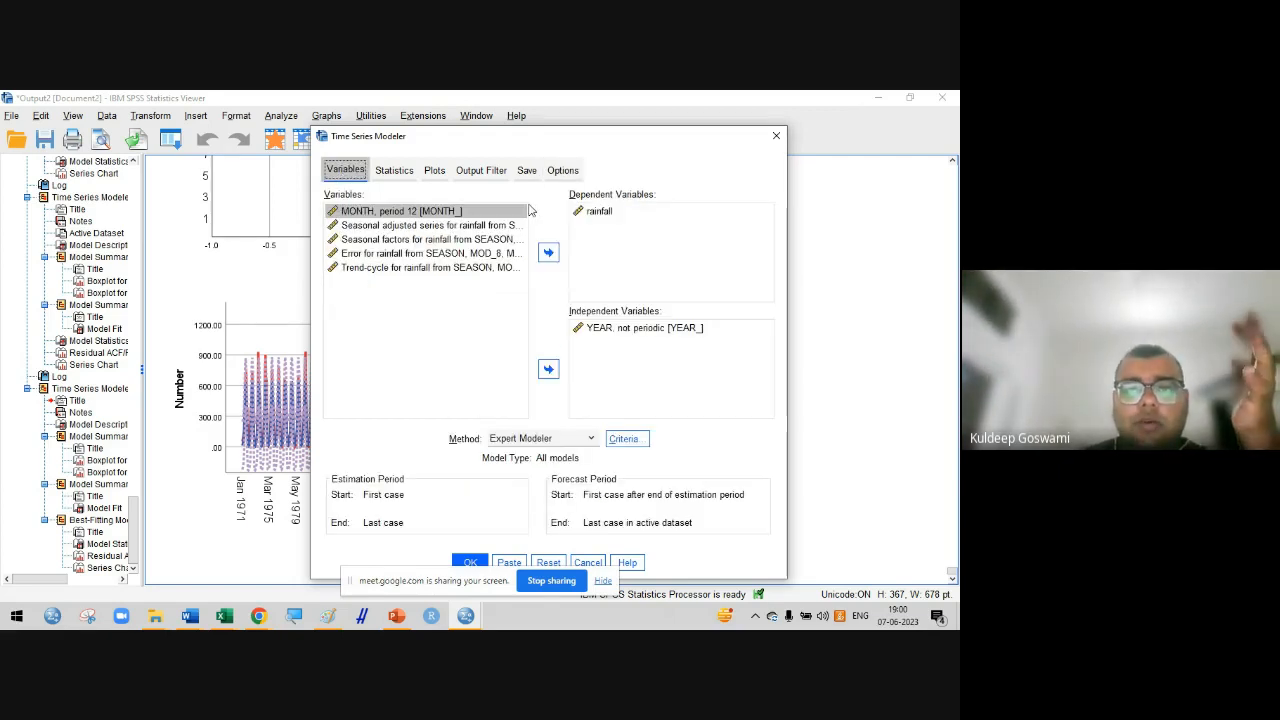
{"action": "left_click", "coordinate": [602, 213]}
{"action": "left_click", "coordinate": [603, 213]}
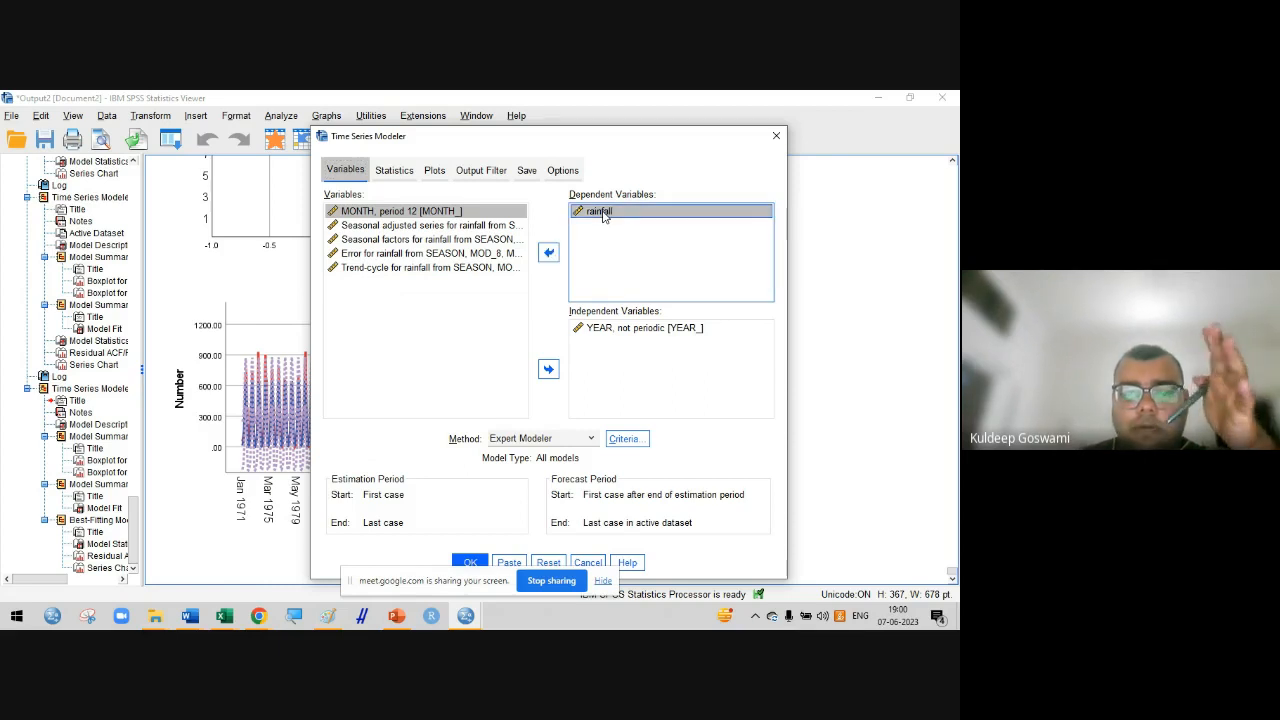
{"action": "left_click", "coordinate": [627, 328]}
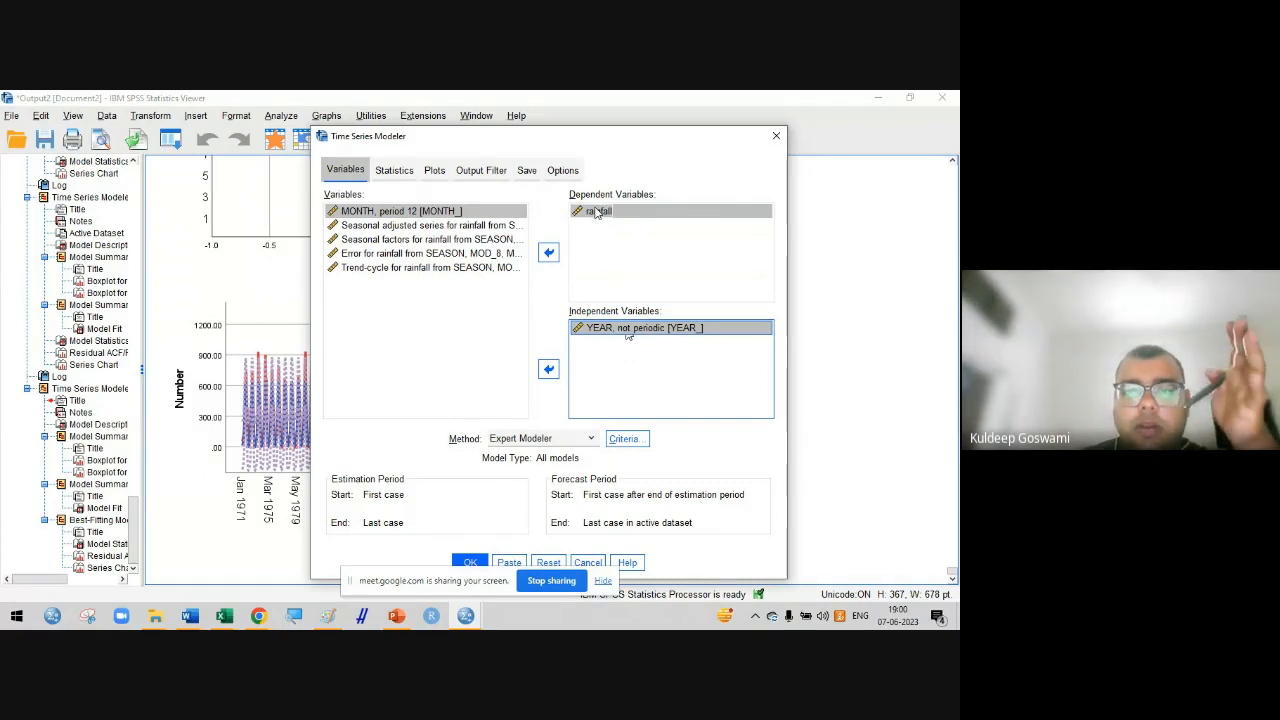
{"action": "left_click", "coordinate": [392, 171]}
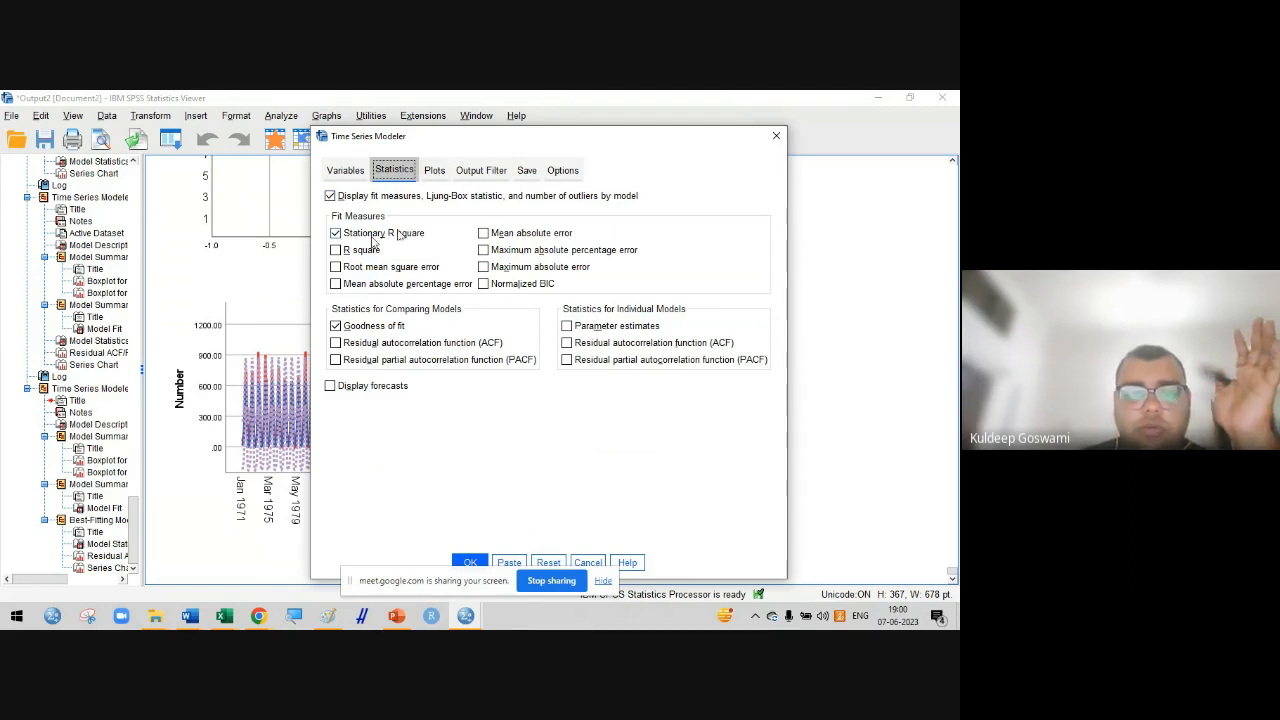
Turn off the residual ACF and PACF plots for both comparing models and individual models
{"action": "left_click", "coordinate": [433, 172]}
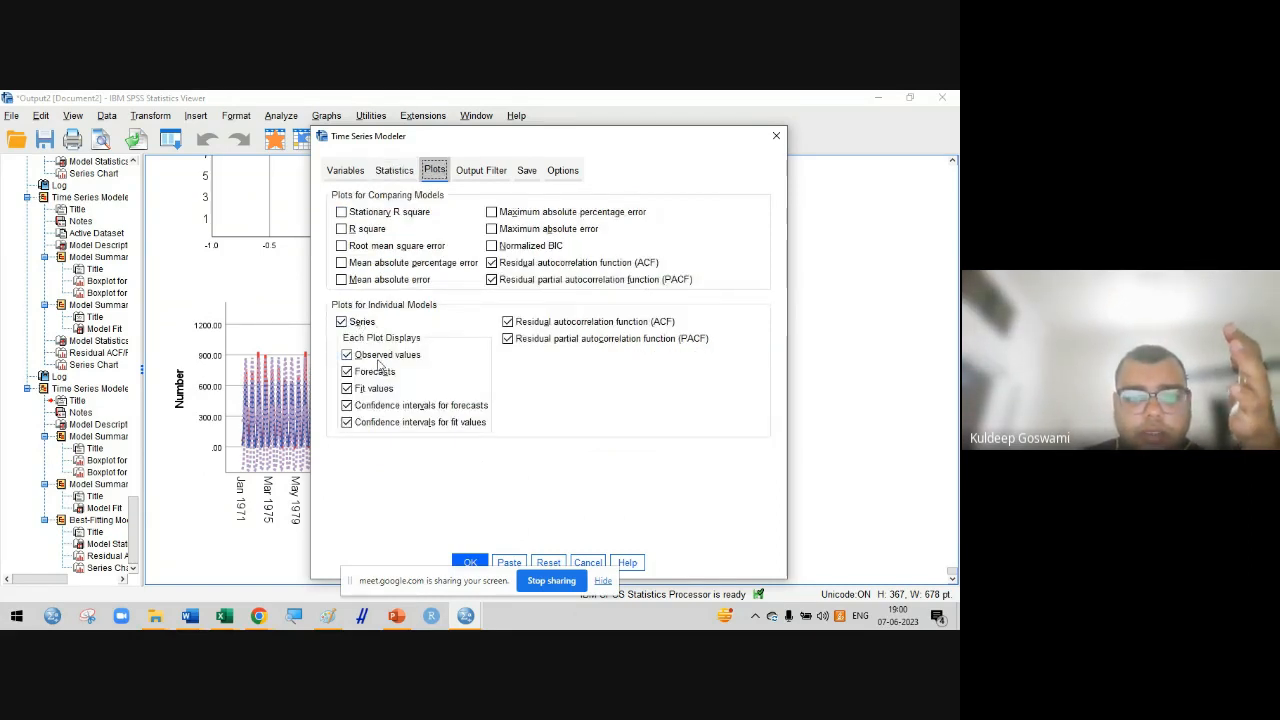
{"action": "left_click", "coordinate": [492, 262]}
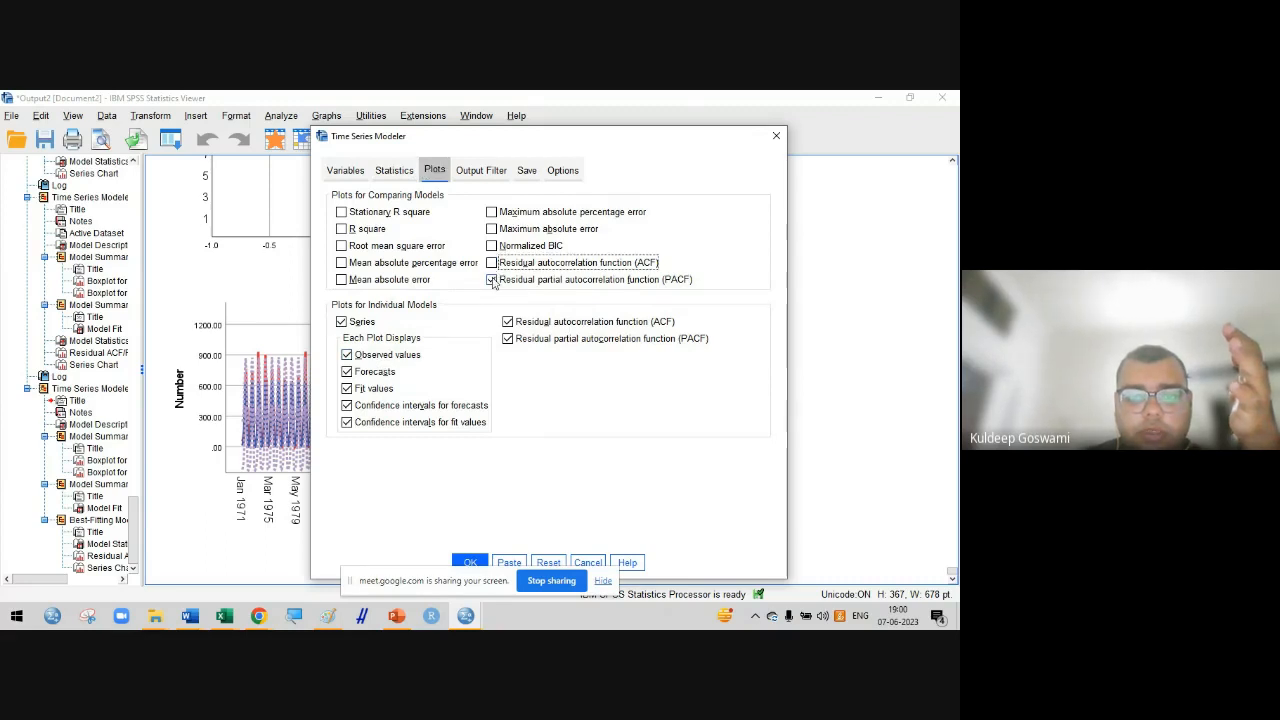
{"action": "left_click", "coordinate": [492, 280]}
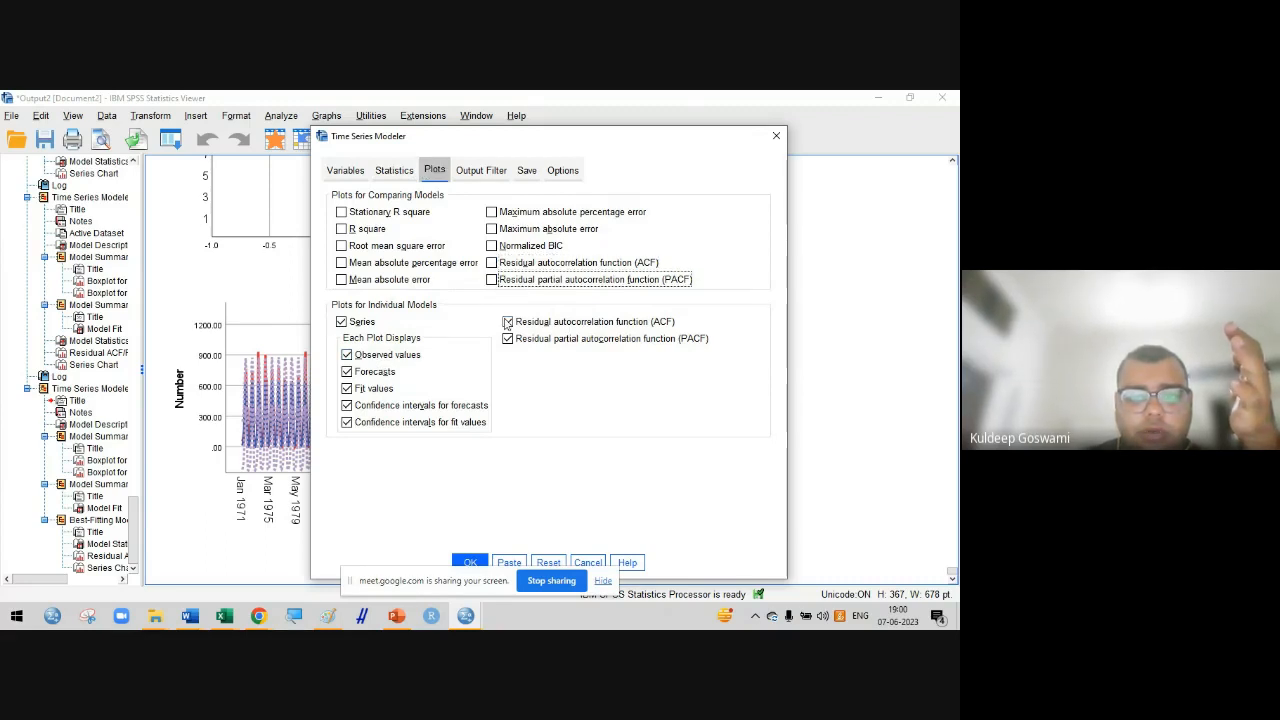
{"action": "left_click", "coordinate": [507, 322]}
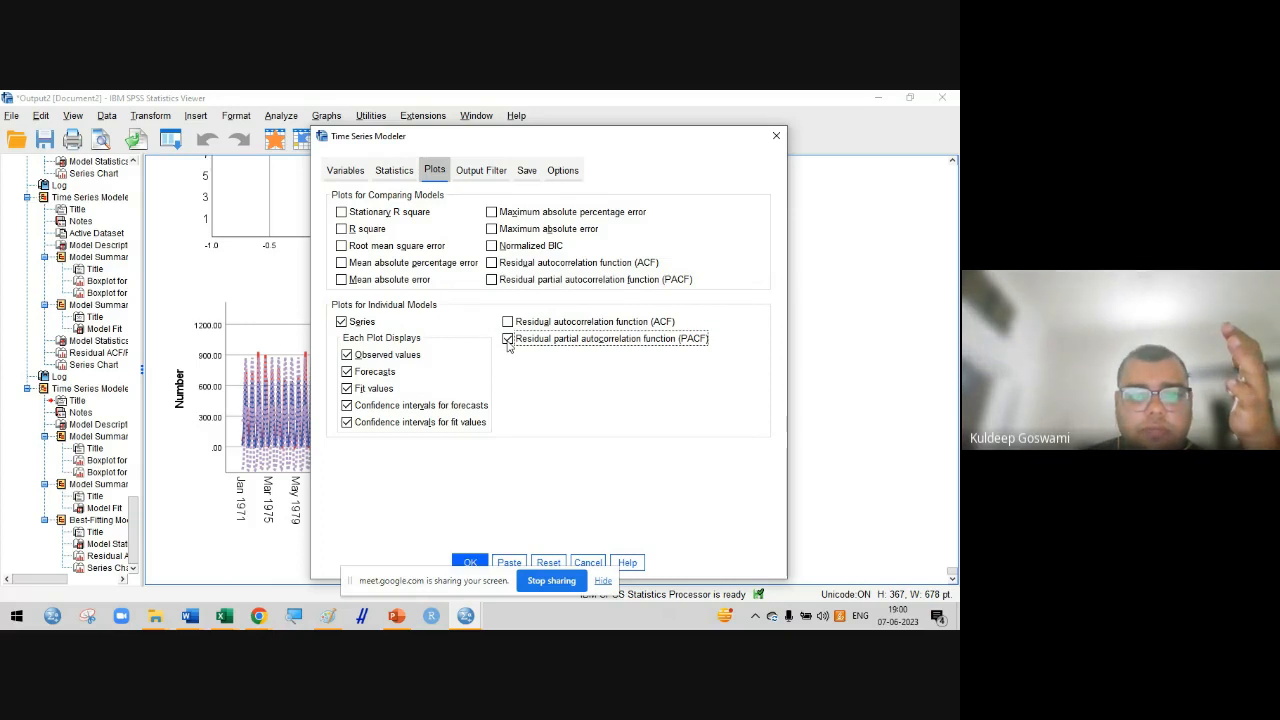
{"action": "left_click", "coordinate": [507, 339]}
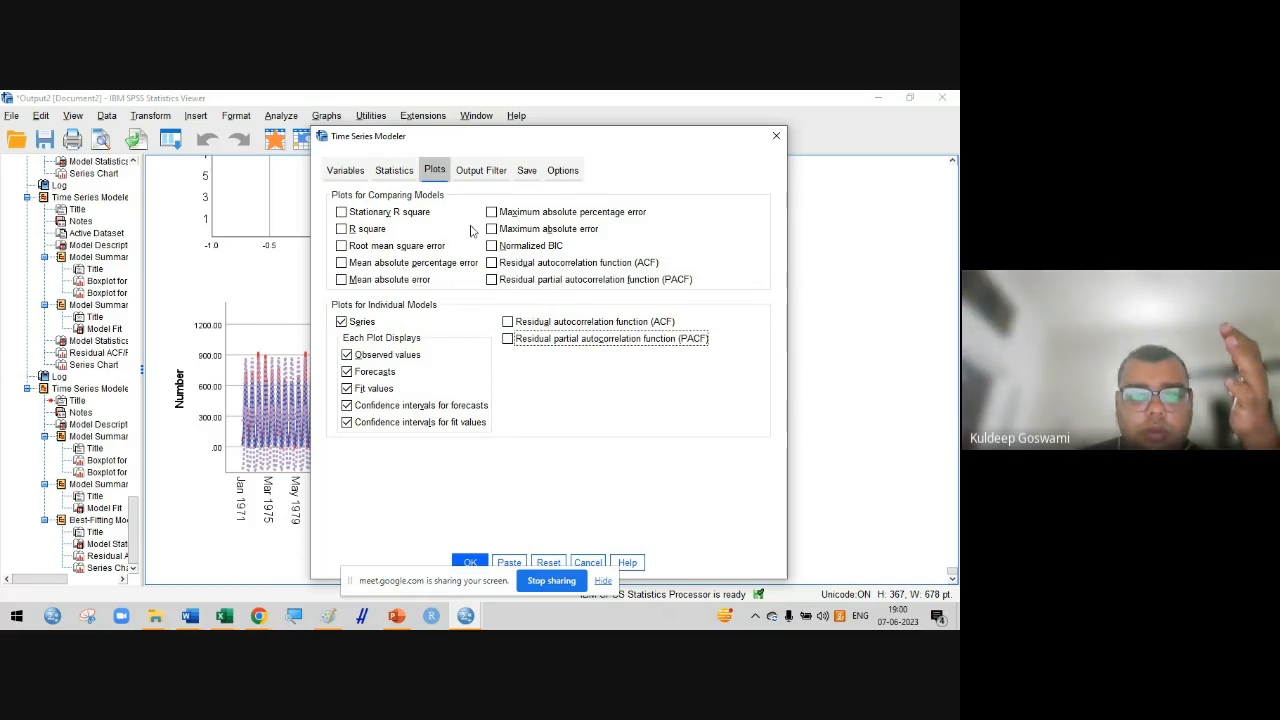
Check the output filter and save settings, and run the rainfall forecasting model
{"action": "left_click", "coordinate": [481, 170]}
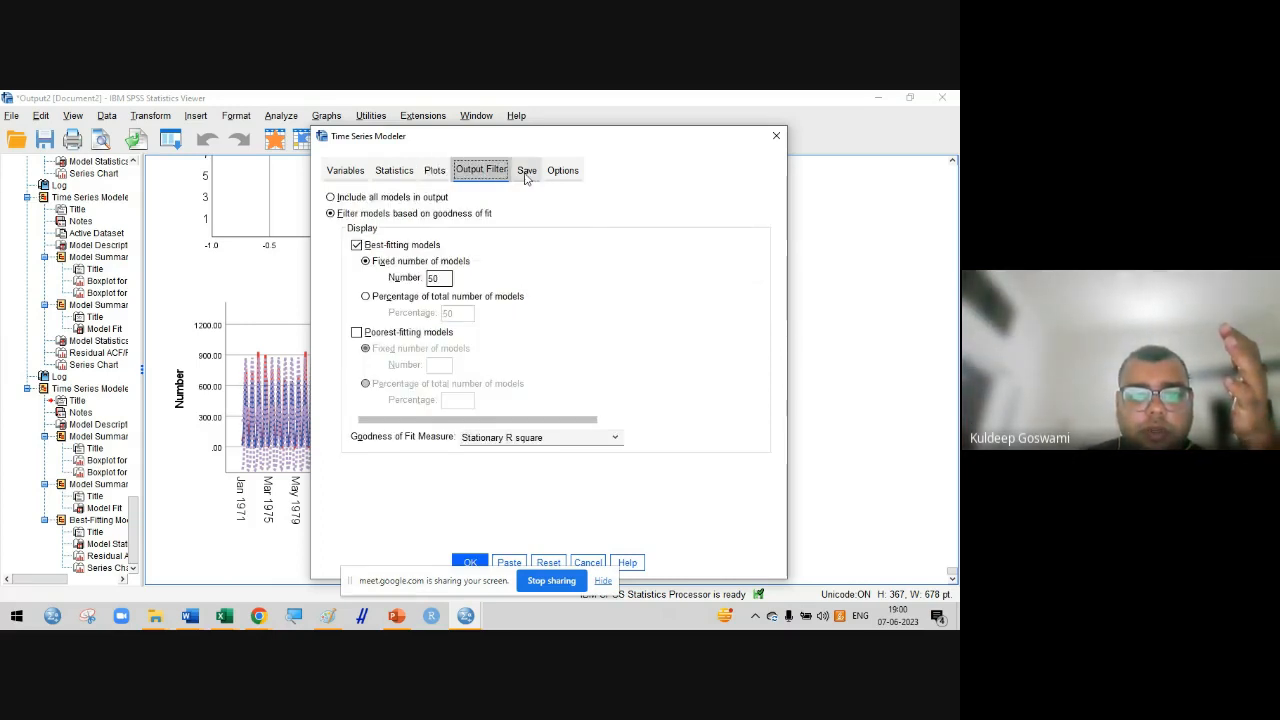
{"action": "left_click", "coordinate": [526, 172]}
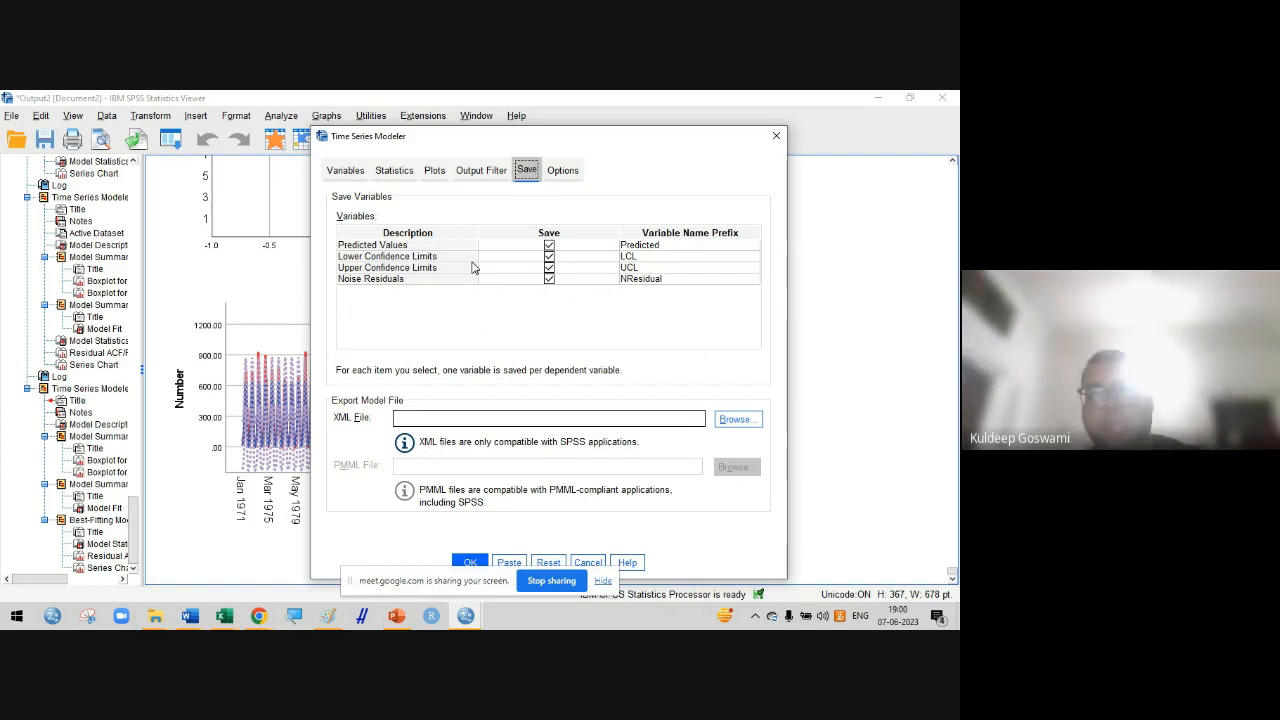
{"action": "left_click", "coordinate": [470, 562]}
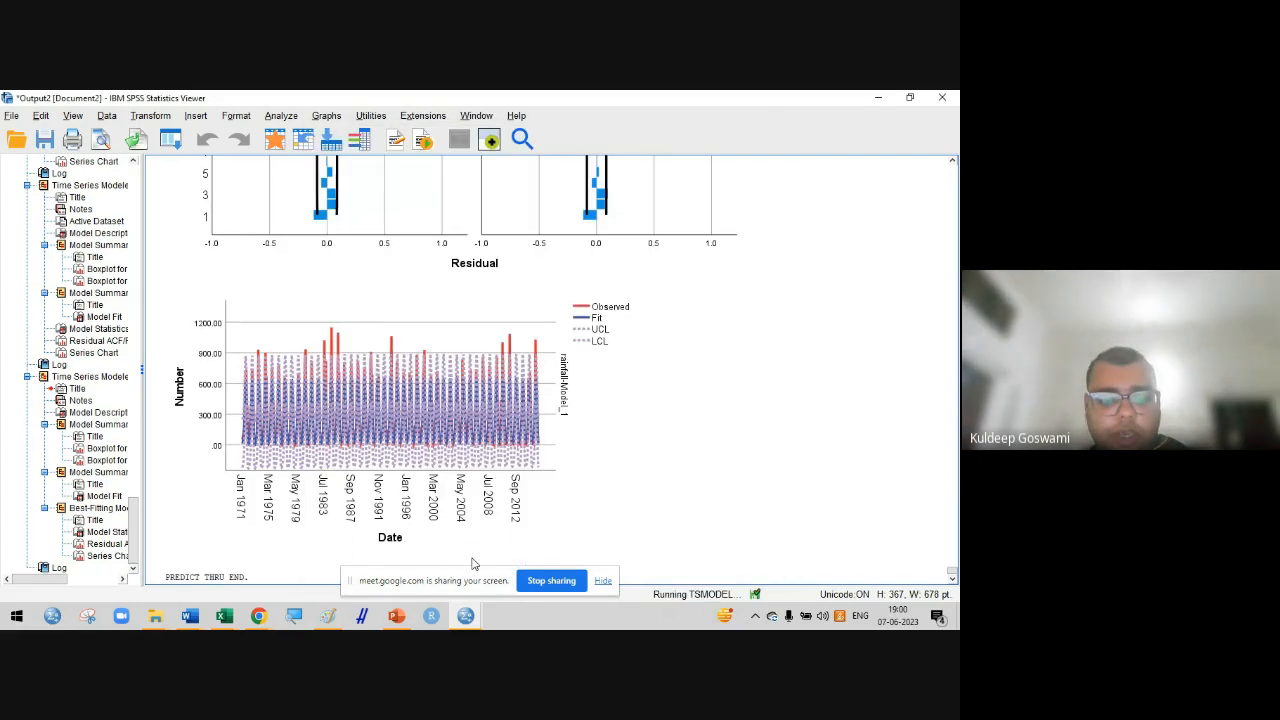
Examine the model description, model fit table and best-fitting model statistics in the new rainfall output
{"action": "scroll", "coordinate": [466, 501], "scroll_direction": "down", "scroll_amount": 1}
{"action": "scroll", "coordinate": [430, 451], "scroll_direction": "up", "scroll_amount": 2}
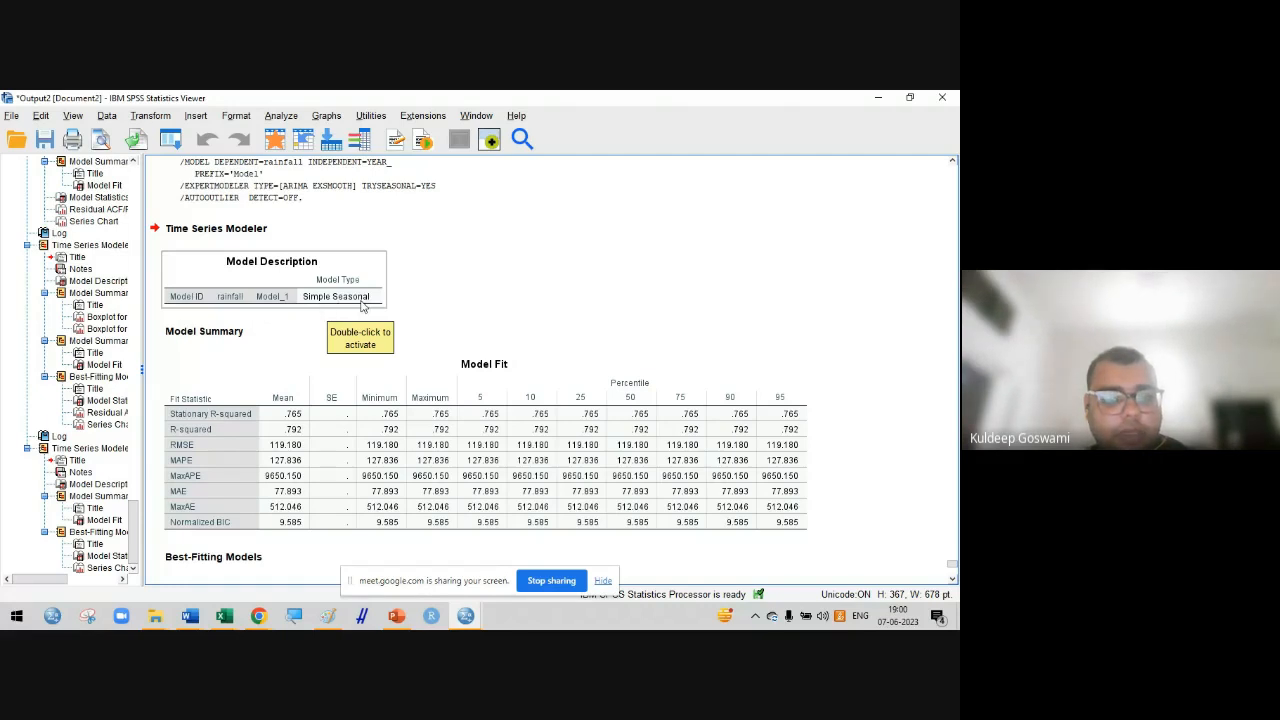
{"action": "scroll", "coordinate": [322, 320], "scroll_direction": "down", "scroll_amount": 2}
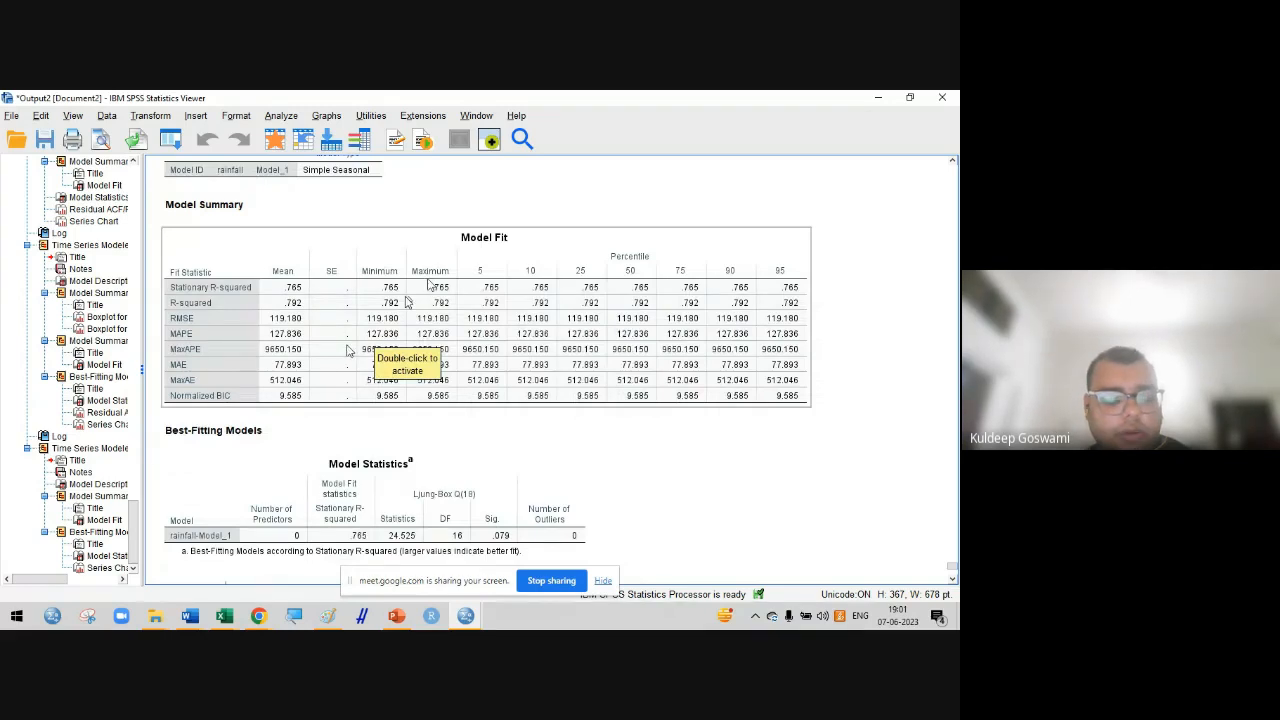
{"action": "scroll", "coordinate": [360, 352], "scroll_direction": "down", "scroll_amount": 3}
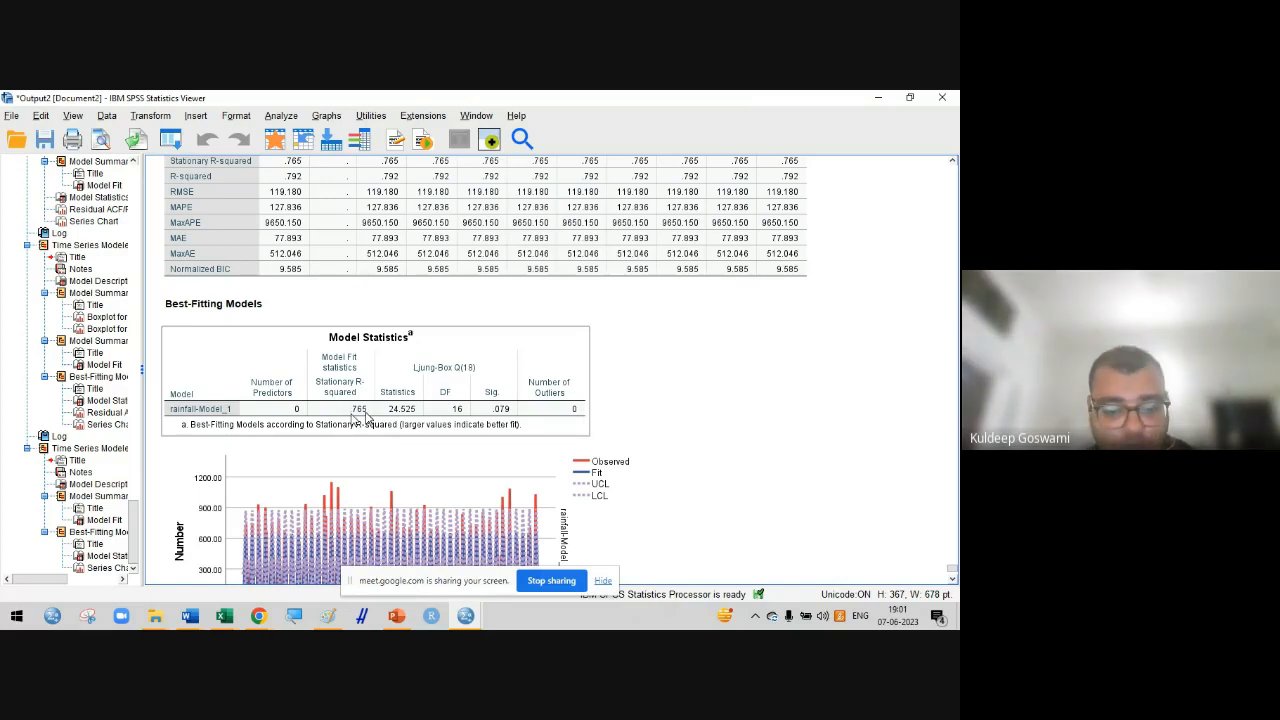
Switch to Paint and start a blank drawing, discarding the changes to the existing one
{"action": "left_click", "coordinate": [333, 619]}
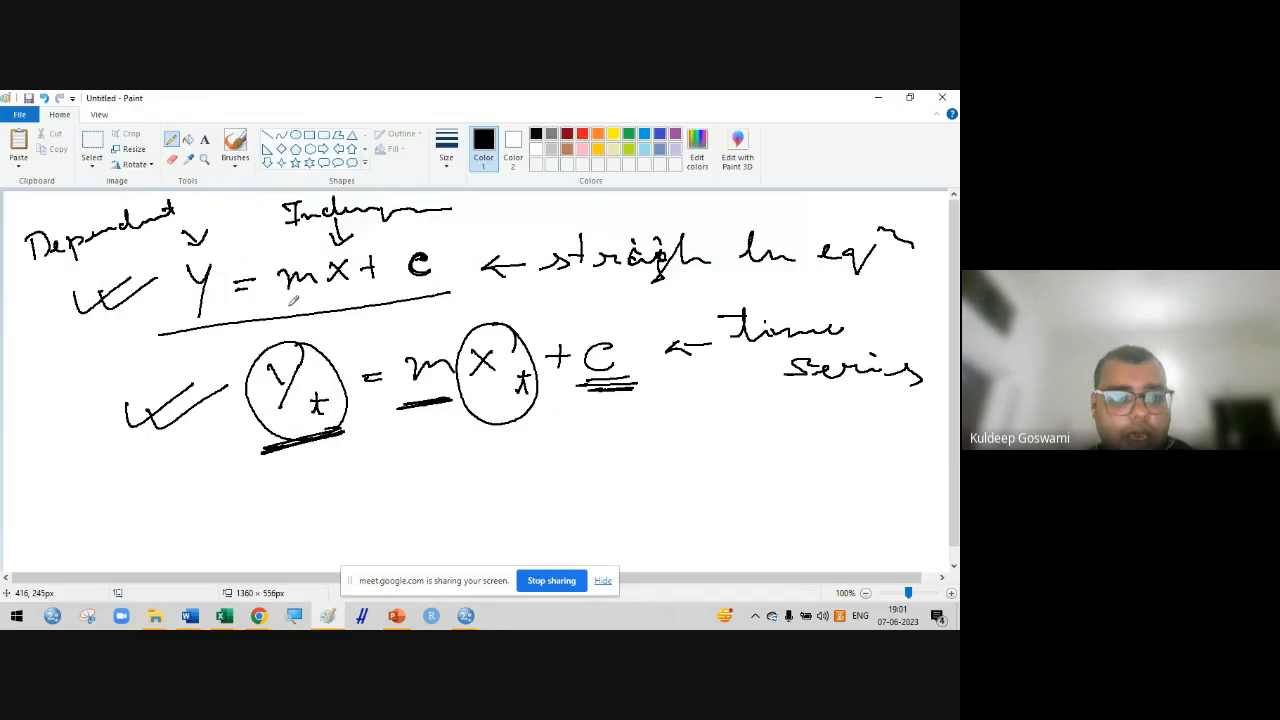
{"action": "left_click", "coordinate": [22, 114]}
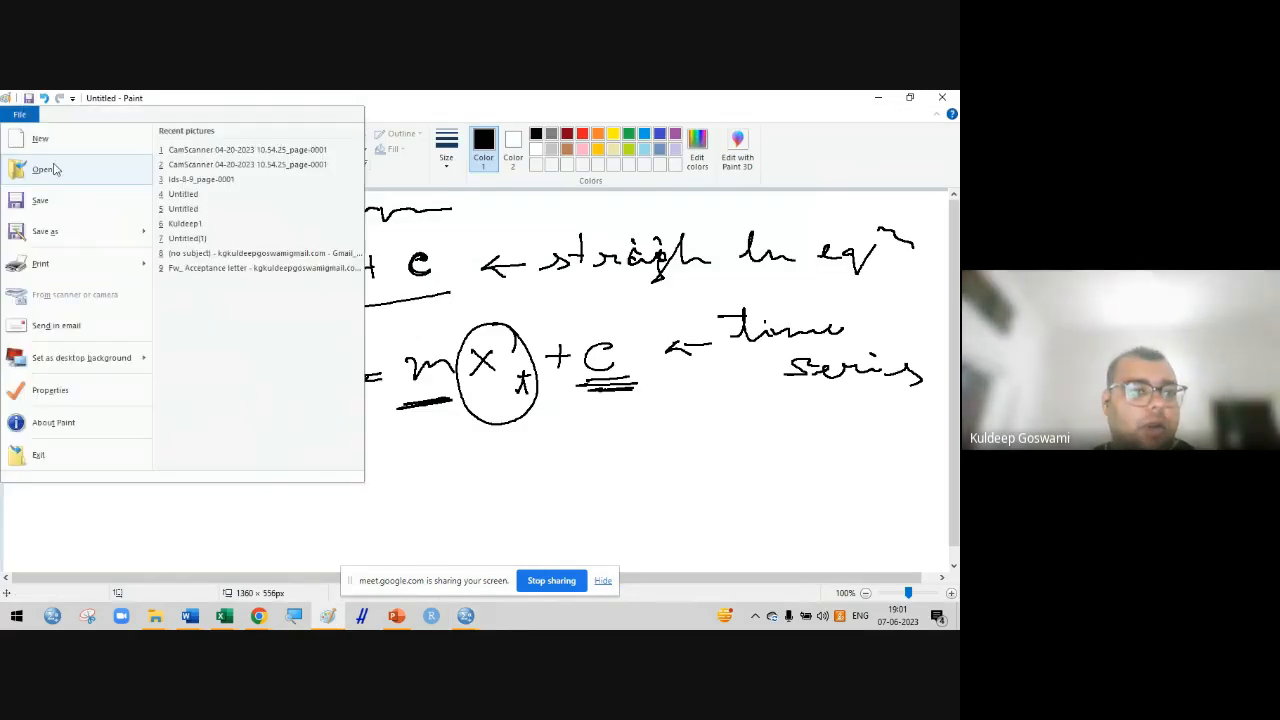
{"action": "left_click", "coordinate": [40, 138]}
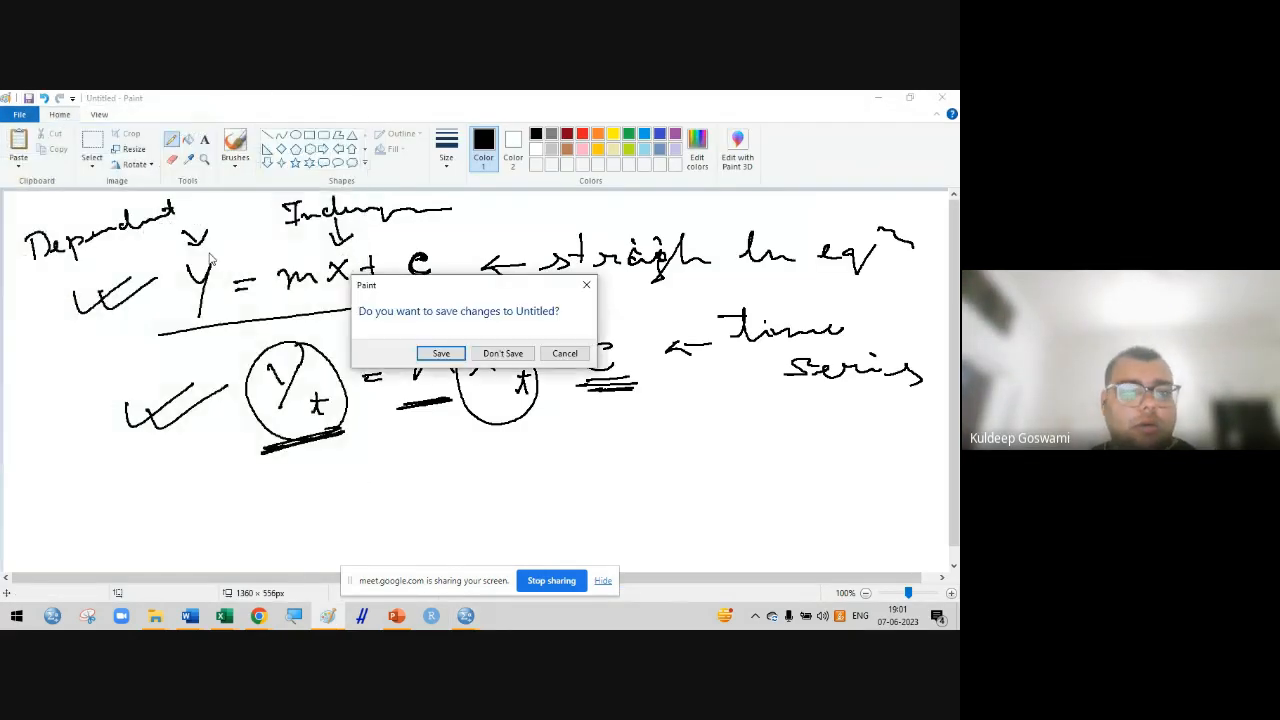
{"action": "left_click", "coordinate": [500, 352]}
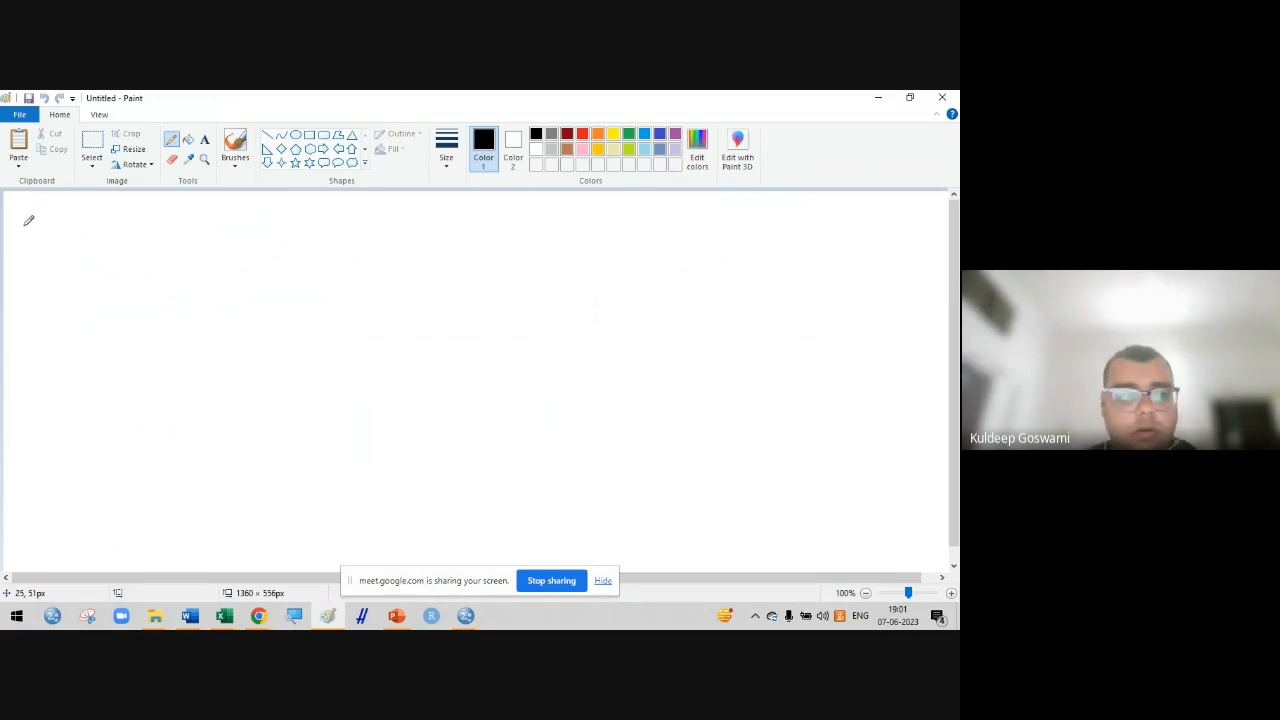
Handwrite the R-squared range "0 ≤ R² < 1" on the blank canvas
{"action": "left_click_drag", "start_coordinate": [231, 288], "coordinate": [232, 336]}
{"action": "left_click_drag", "start_coordinate": [229, 290], "coordinate": [273, 326]}
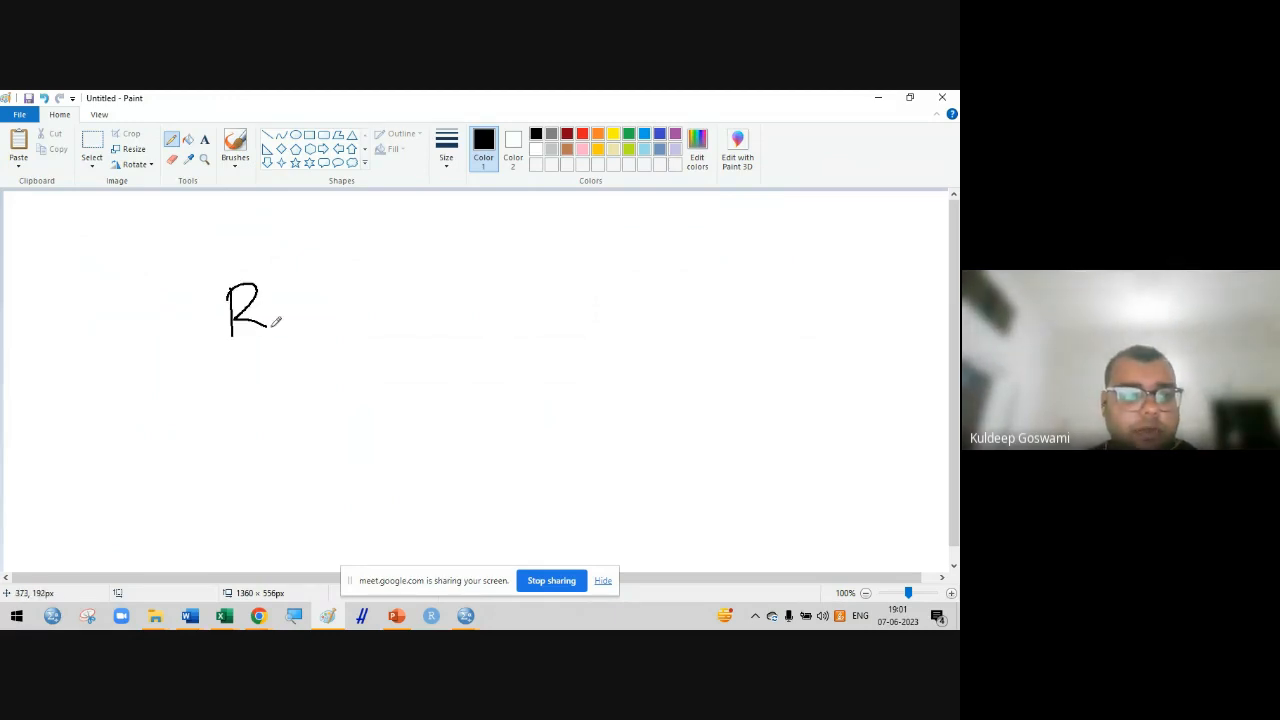
{"action": "left_click_drag", "start_coordinate": [271, 266], "coordinate": [304, 280]}
{"action": "mouse_move", "coordinate": [220, 313]}
{"action": "left_mouse_down"}
{"action": "mouse_move", "coordinate": [198, 323]}
{"action": "mouse_move", "coordinate": [220, 321]}
{"action": "left_mouse_up"}
{"action": "left_click_drag", "start_coordinate": [135, 322], "coordinate": [138, 323]}
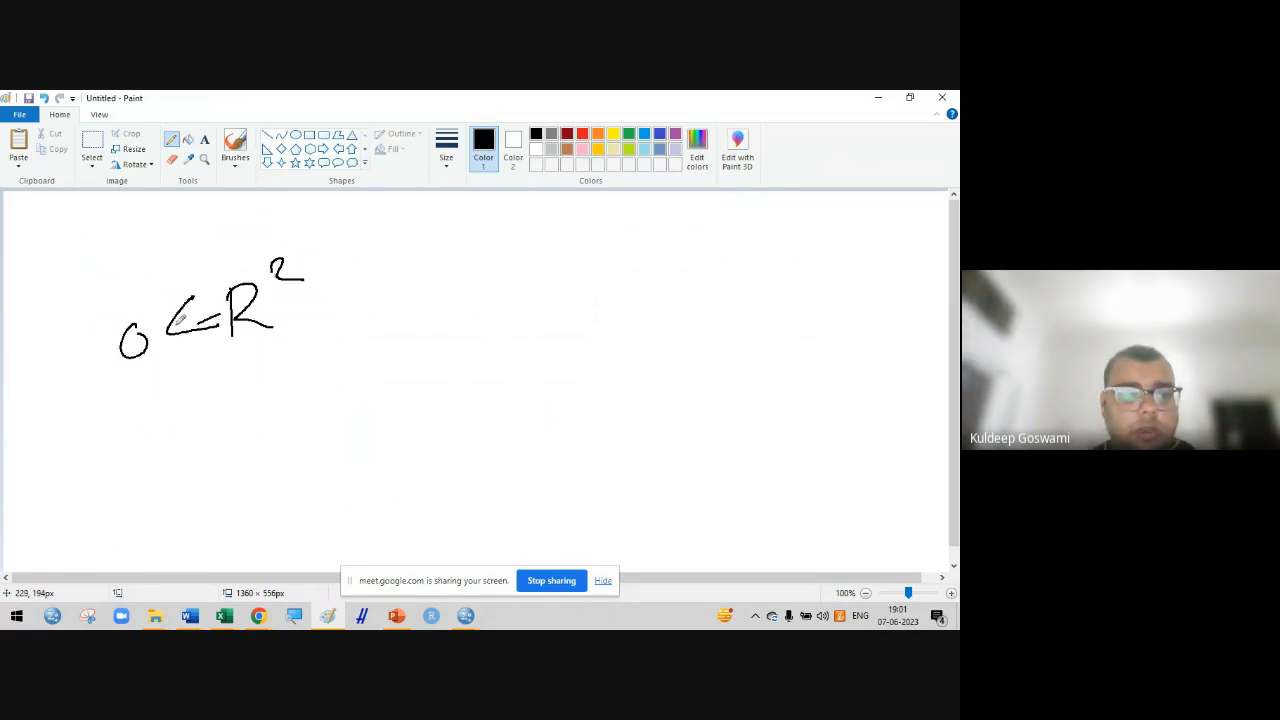
{"action": "mouse_move", "coordinate": [345, 275]}
{"action": "left_mouse_down"}
{"action": "mouse_move", "coordinate": [353, 305]}
{"action": "mouse_move", "coordinate": [388, 308]}
{"action": "left_mouse_up"}
Handwrite "R² → 1 → say model fitting is good." below the range and double-underline the end of it
{"action": "mouse_move", "coordinate": [196, 390]}
{"action": "left_mouse_down"}
{"action": "mouse_move", "coordinate": [195, 436]}
{"action": "mouse_move", "coordinate": [226, 426]}
{"action": "left_mouse_up"}
{"action": "mouse_move", "coordinate": [218, 372]}
{"action": "left_mouse_down"}
{"action": "mouse_move", "coordinate": [332, 377]}
{"action": "mouse_move", "coordinate": [318, 388]}
{"action": "left_mouse_up"}
{"action": "mouse_move", "coordinate": [370, 360]}
{"action": "left_mouse_down"}
{"action": "mouse_move", "coordinate": [374, 382]}
{"action": "mouse_move", "coordinate": [612, 322]}
{"action": "mouse_move", "coordinate": [585, 356]}
{"action": "left_mouse_up"}
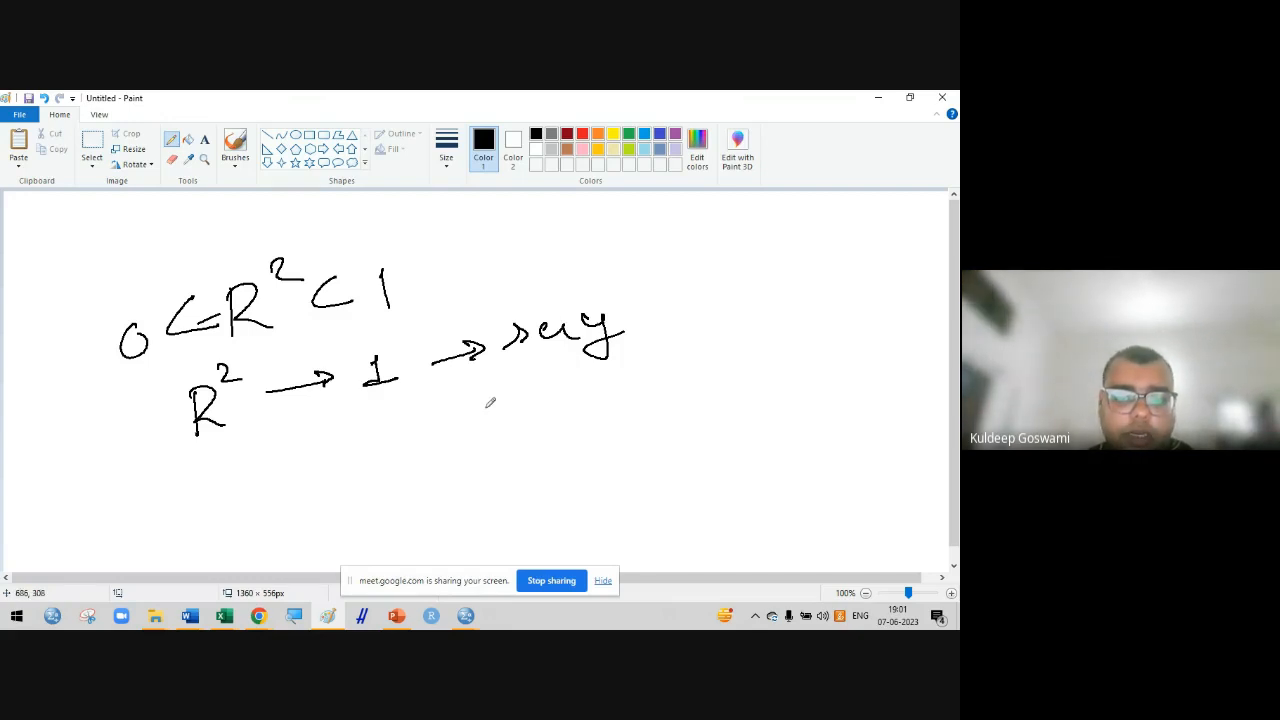
{"action": "mouse_move", "coordinate": [474, 407]}
{"action": "left_mouse_down"}
{"action": "mouse_move", "coordinate": [562, 408]}
{"action": "mouse_move", "coordinate": [676, 362]}
{"action": "mouse_move", "coordinate": [730, 372]}
{"action": "mouse_move", "coordinate": [686, 437]}
{"action": "mouse_move", "coordinate": [752, 424]}
{"action": "mouse_move", "coordinate": [766, 400]}
{"action": "mouse_move", "coordinate": [760, 432]}
{"action": "left_mouse_up"}
{"action": "left_click", "coordinate": [782, 428]}
{"action": "mouse_move", "coordinate": [572, 476]}
{"action": "left_mouse_down"}
{"action": "mouse_move", "coordinate": [786, 448]}
{"action": "mouse_move", "coordinate": [602, 470]}
{"action": "left_mouse_up"}
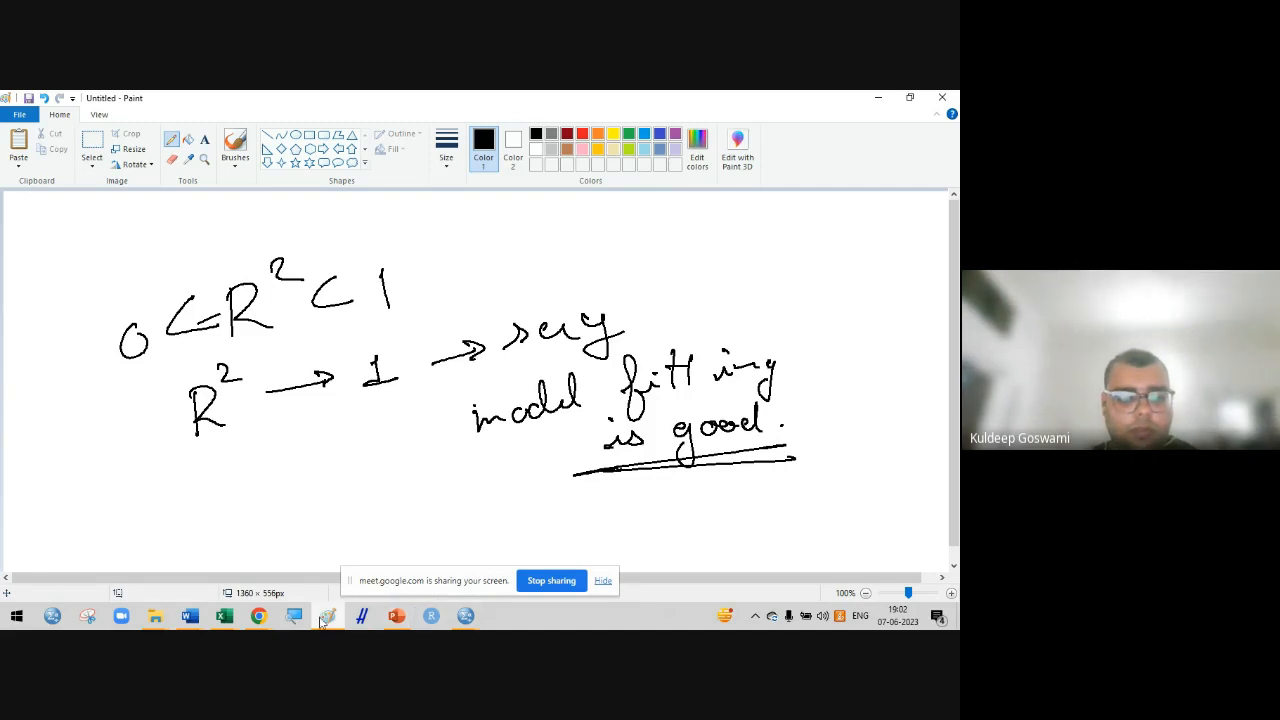
Switch to the Google Meet call, turn the camera and microphone off, and turn both back on
{"action": "mouse_move", "coordinate": [258, 615]}
{"action": "left_click", "coordinate": [180, 550]}
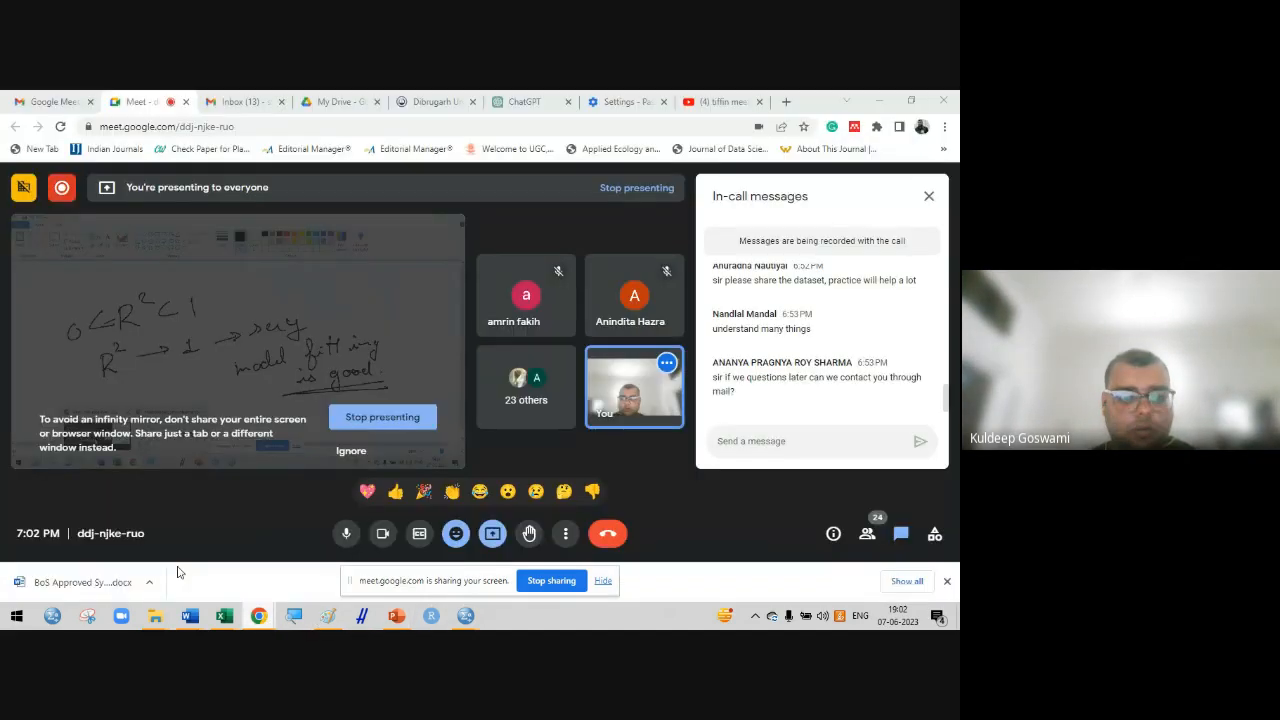
{"action": "left_click", "coordinate": [382, 533]}
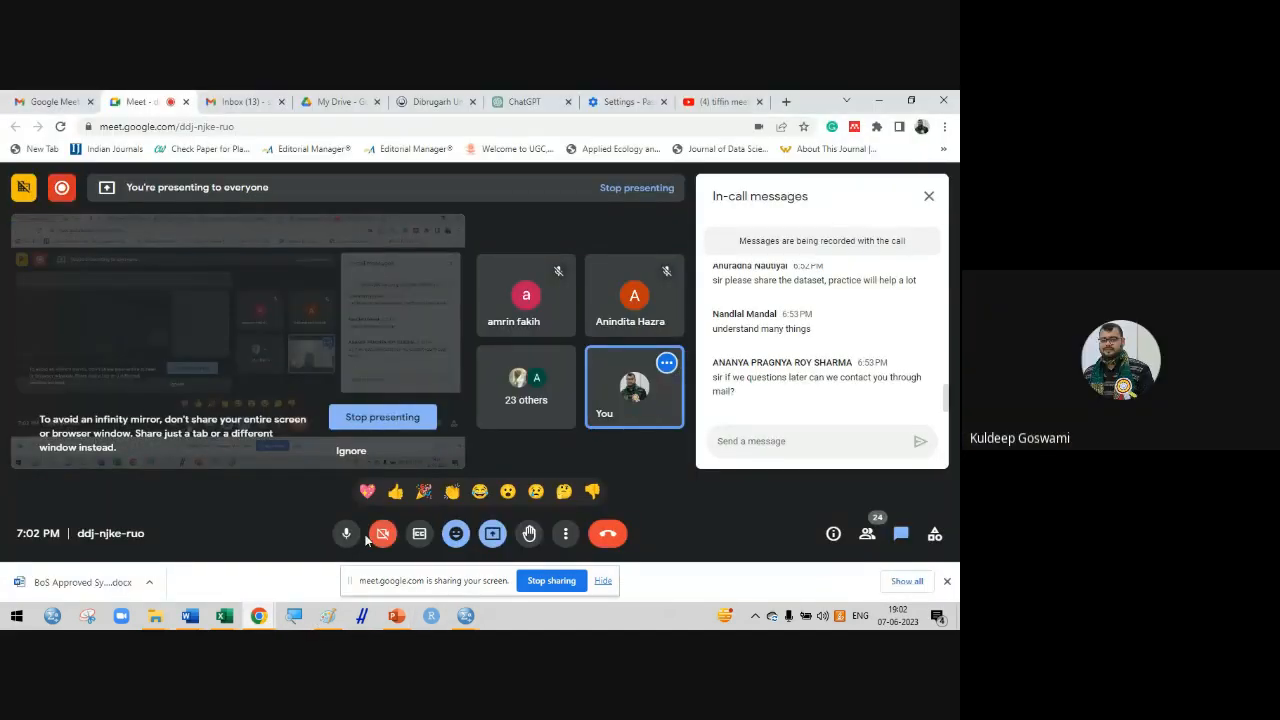
{"action": "left_click", "coordinate": [345, 535]}
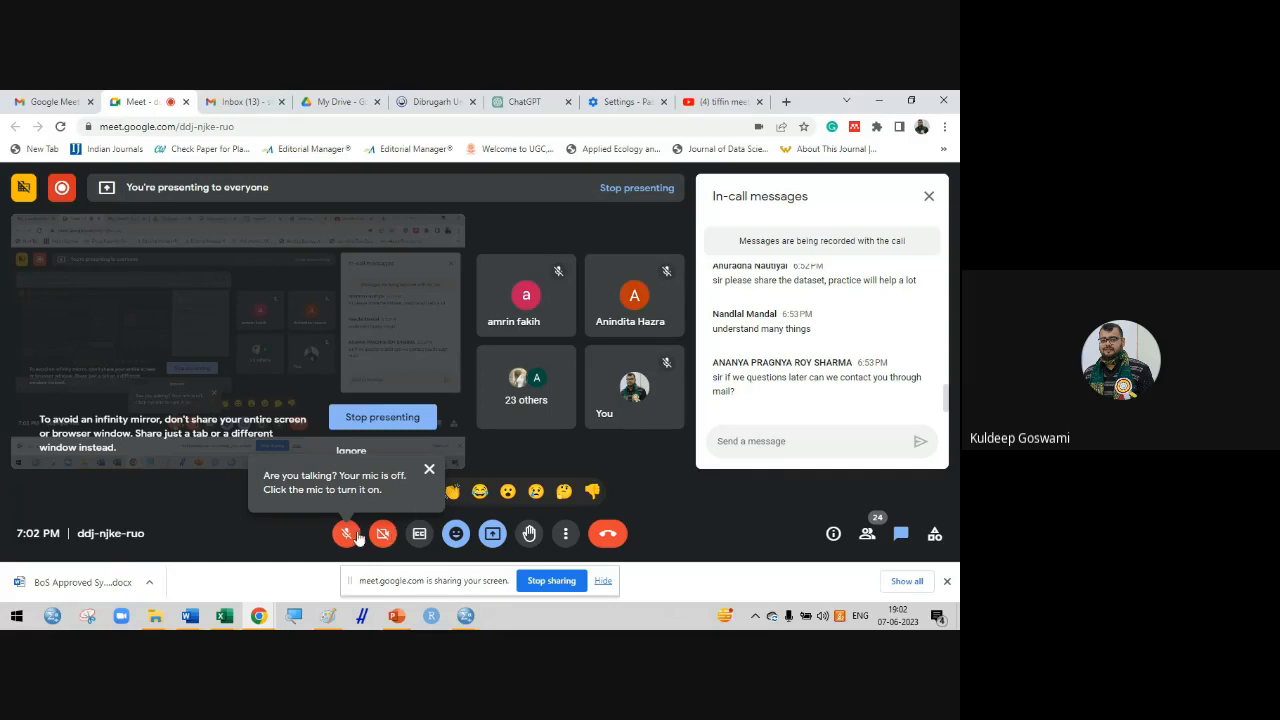
{"action": "left_click", "coordinate": [350, 536]}
{"action": "left_click", "coordinate": [384, 539]}
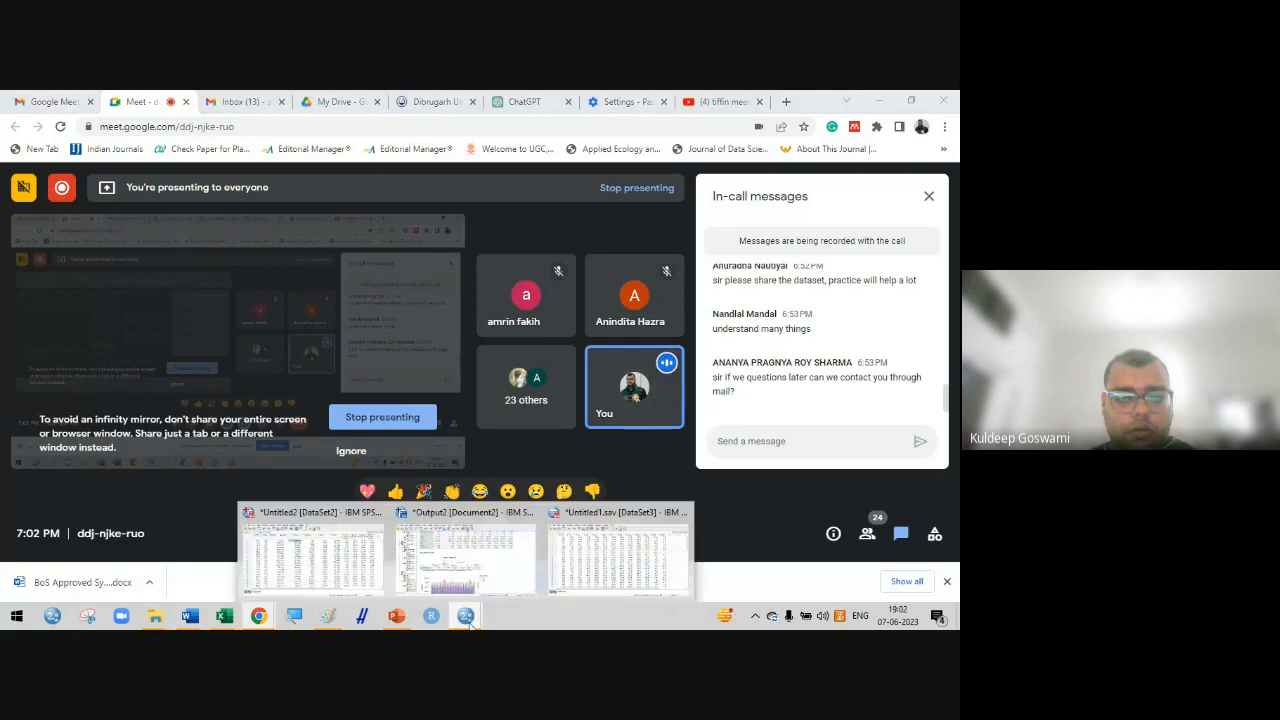
Return to the SPSS output and examine the best-fitting model's statistics and the observed-versus-fit rainfall chart
{"action": "left_click", "coordinate": [329, 618]}
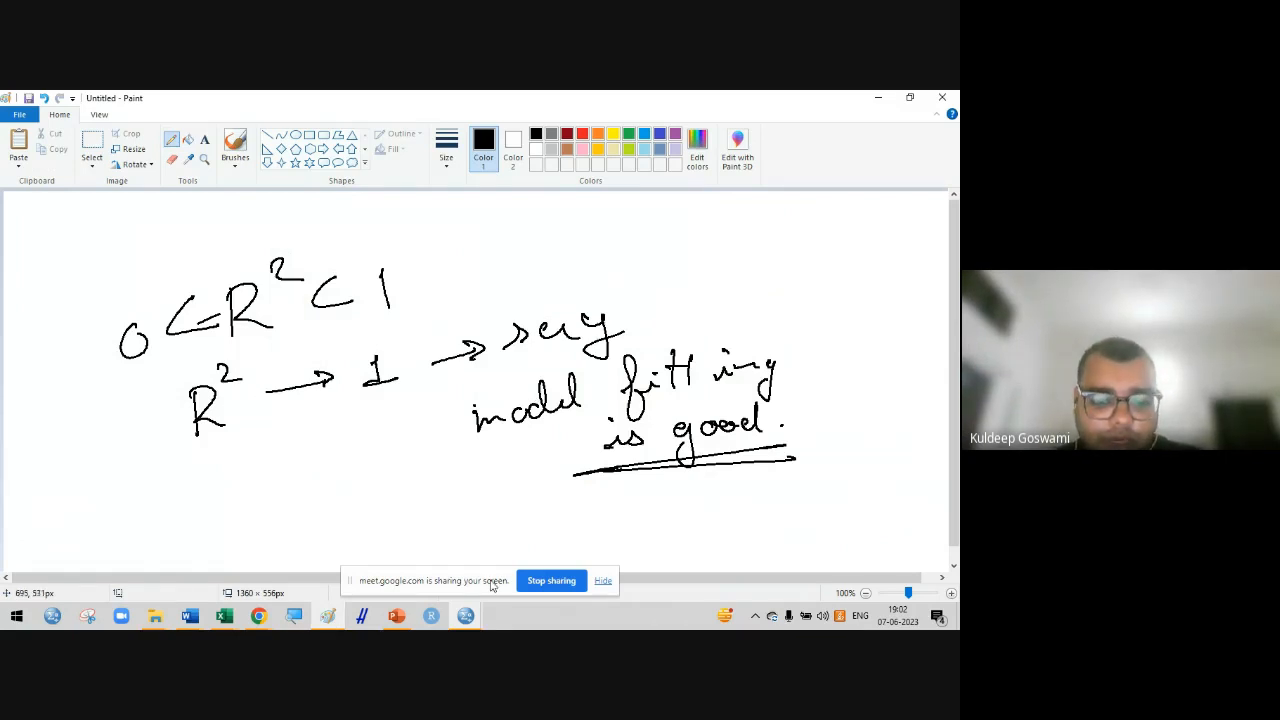
{"action": "mouse_move", "coordinate": [465, 616]}
{"action": "left_click", "coordinate": [500, 550]}
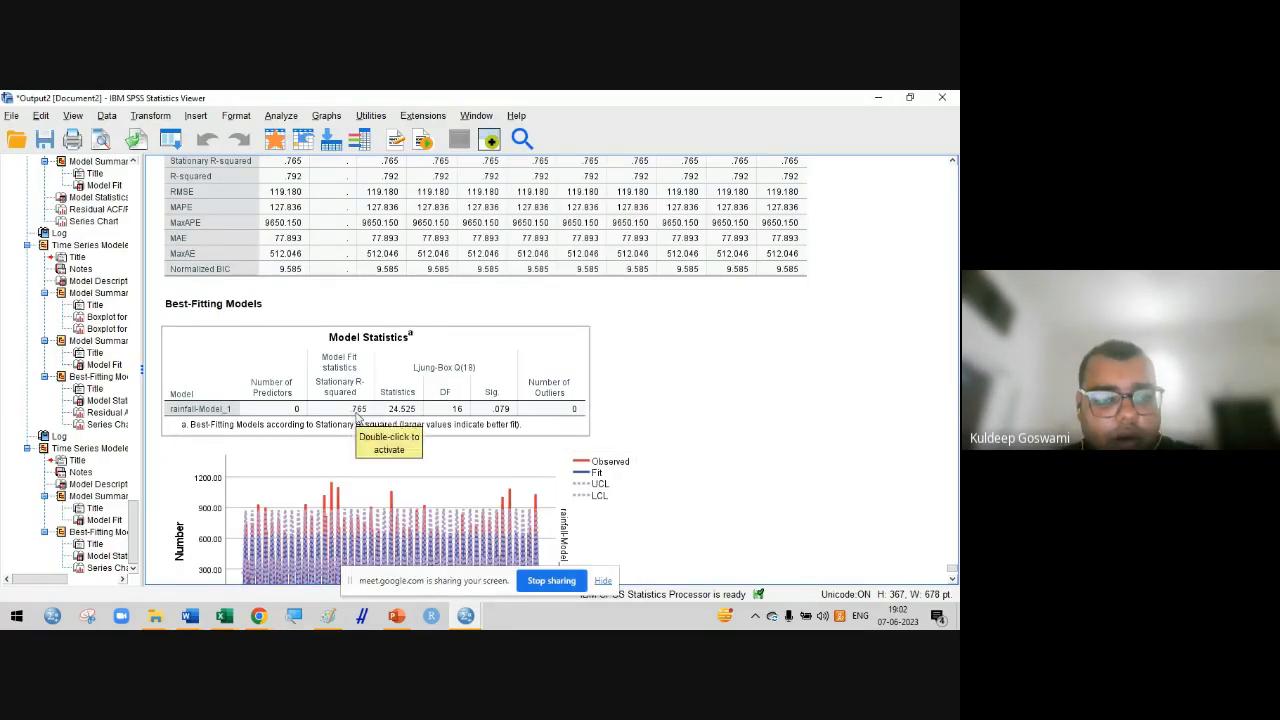
{"action": "scroll", "coordinate": [357, 416], "scroll_direction": "down", "scroll_amount": 1}
{"action": "scroll", "coordinate": [360, 418], "scroll_direction": "down", "scroll_amount": 2}
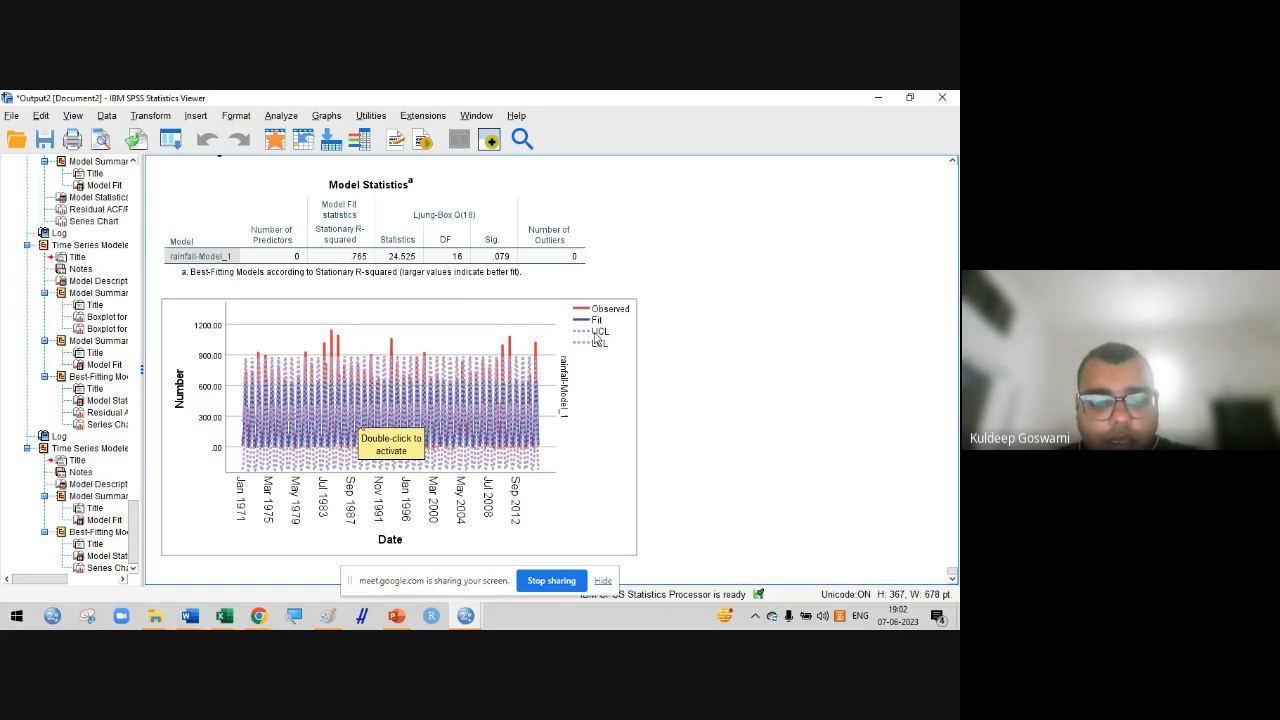
Switch to the Untitled2 dataset and inspect the saved predicted, LCL, UCL and noise residual columns
{"action": "mouse_move", "coordinate": [434, 600]}
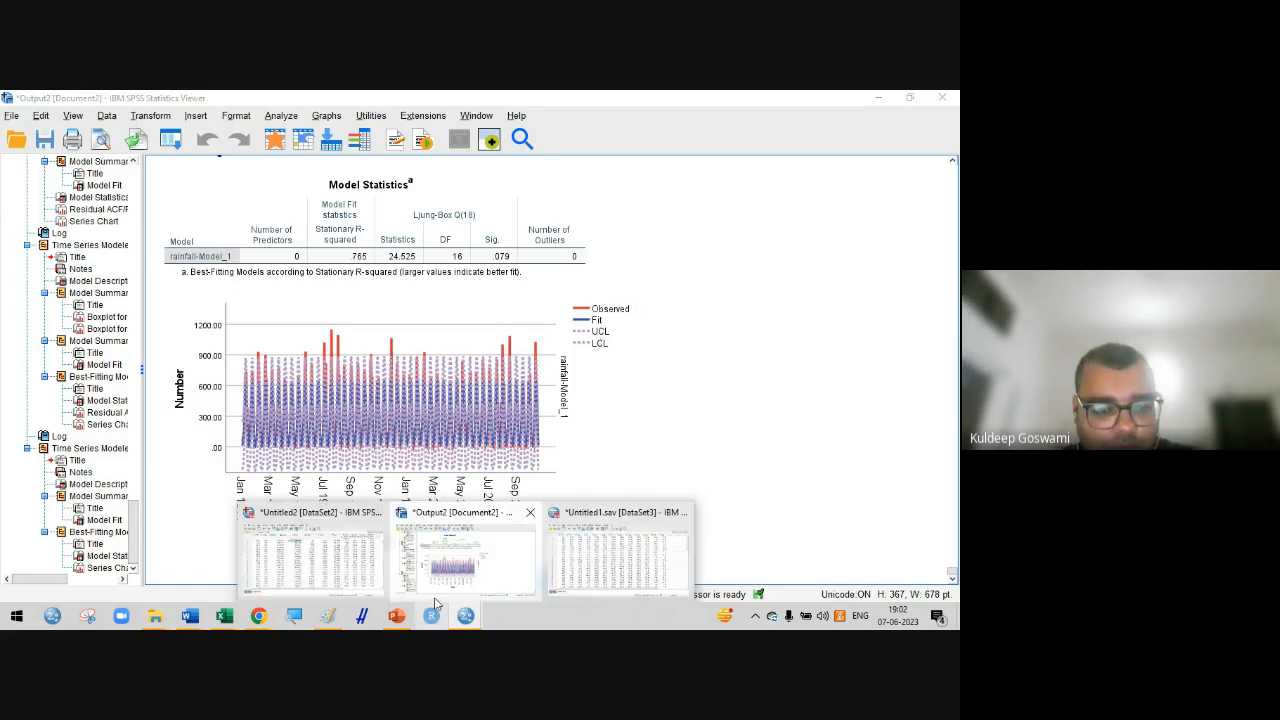
{"action": "left_click", "coordinate": [340, 590]}
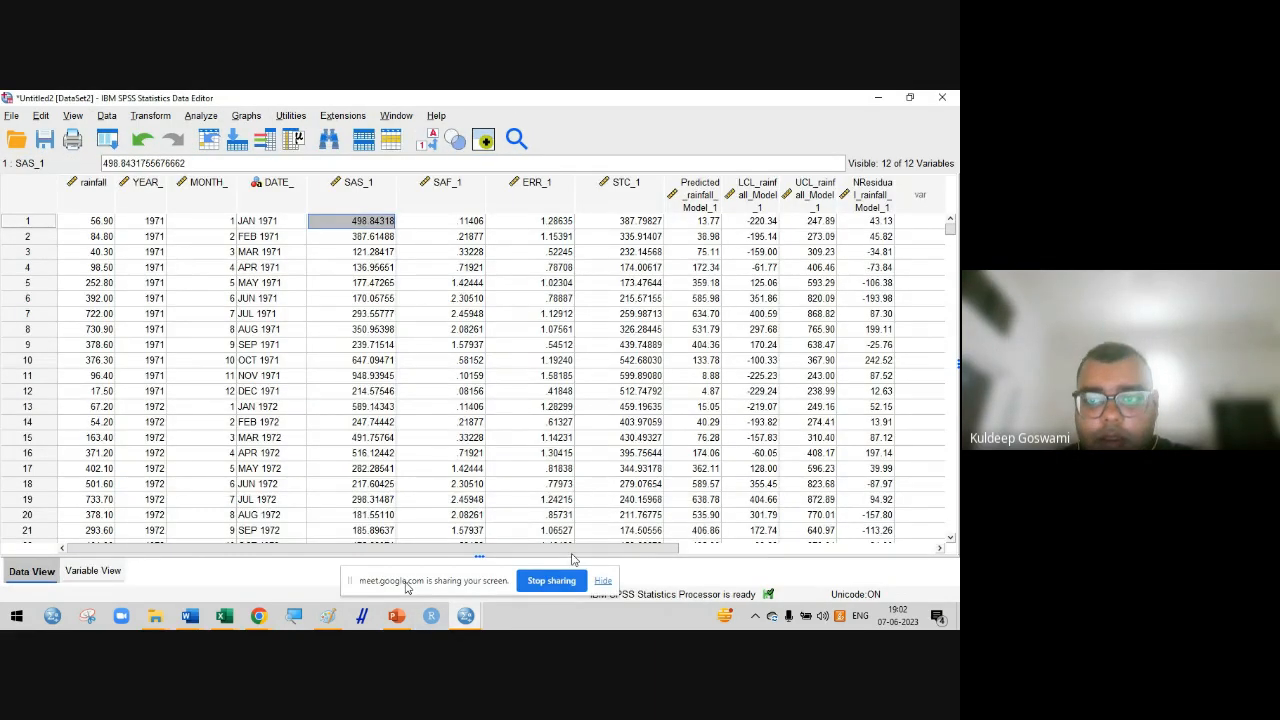
{"action": "scroll", "coordinate": [573, 555], "scroll_direction": "right", "scroll_amount": 4}
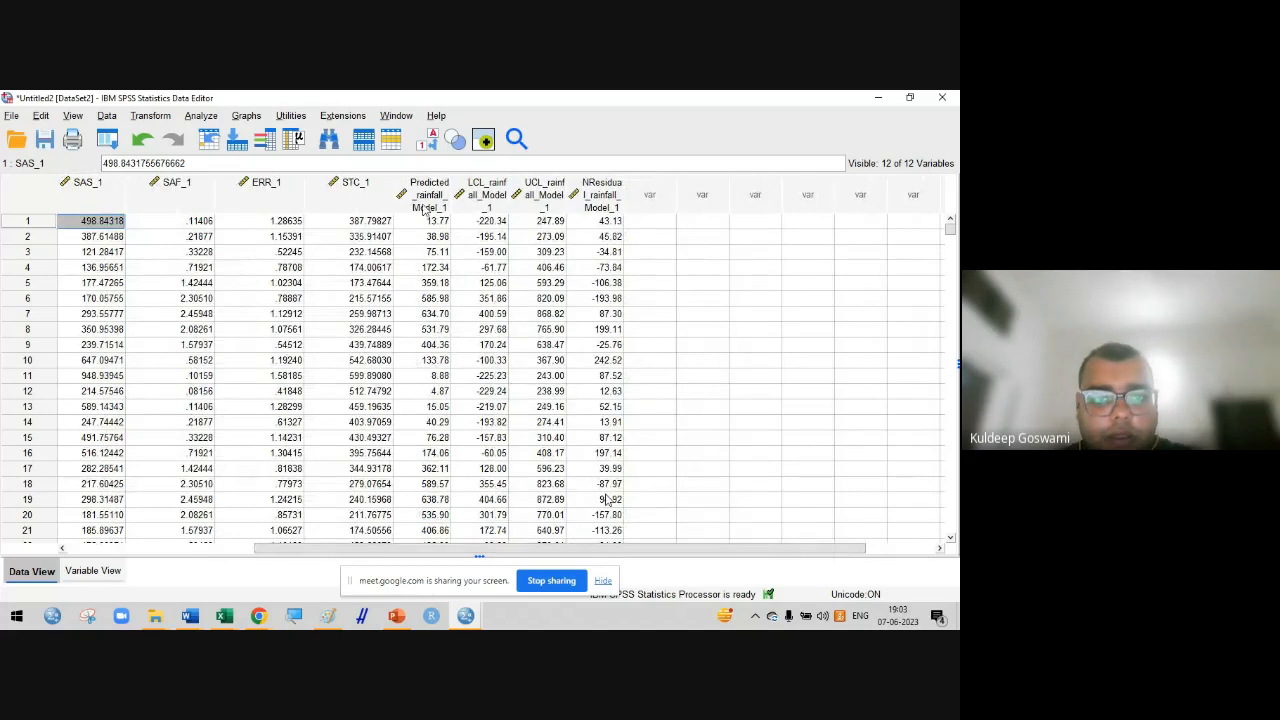
{"action": "left_click", "coordinate": [424, 200]}
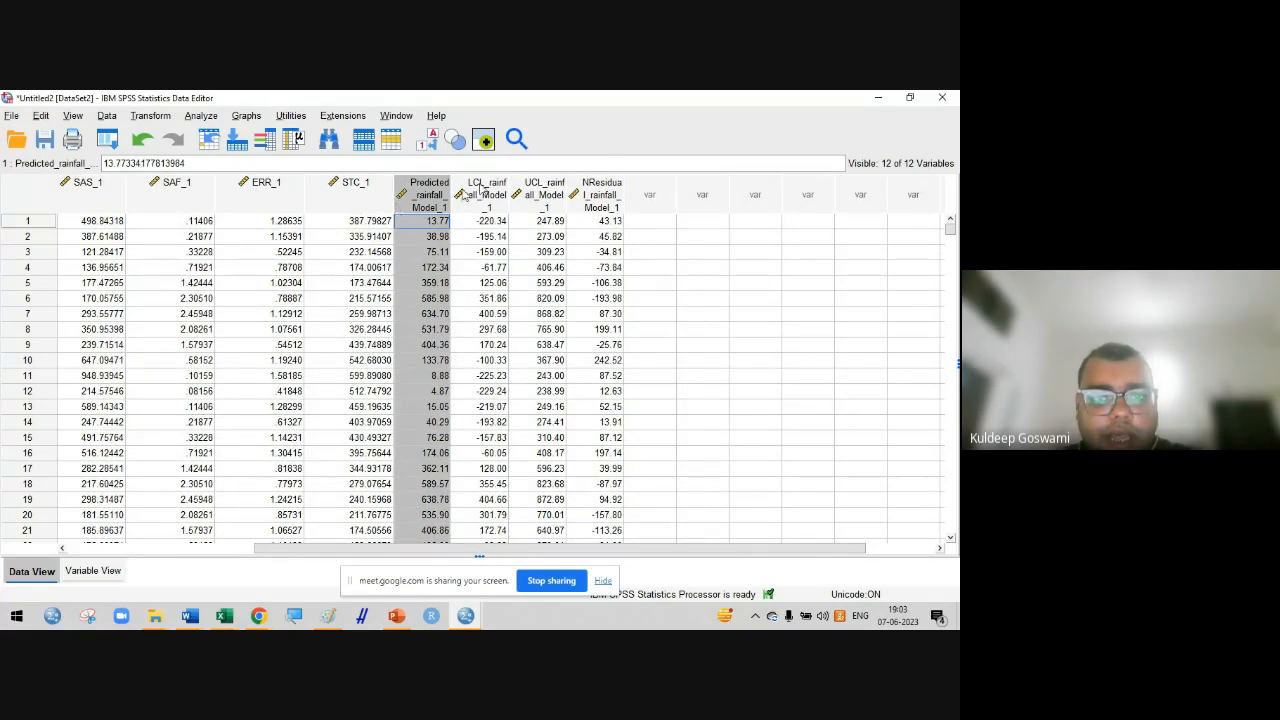
{"action": "left_click", "coordinate": [485, 192]}
{"action": "left_click", "coordinate": [545, 195]}
{"action": "left_click", "coordinate": [605, 200]}
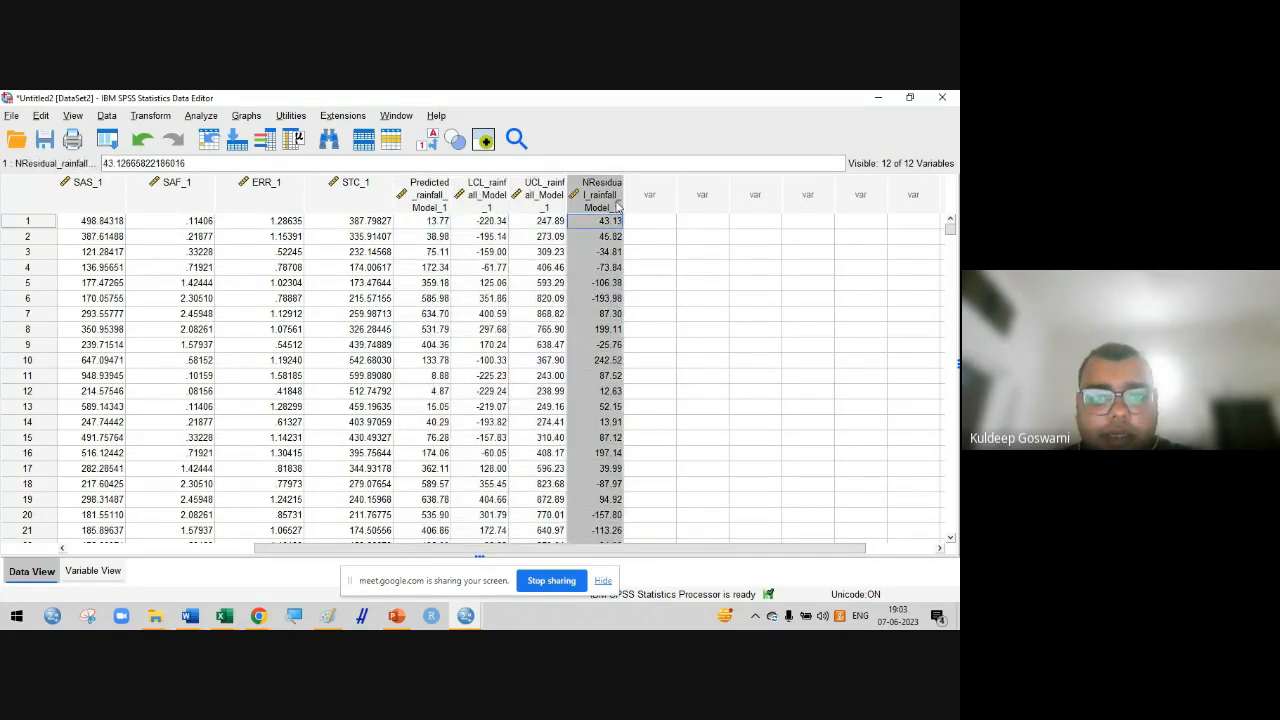
{"action": "left_click", "coordinate": [437, 222]}
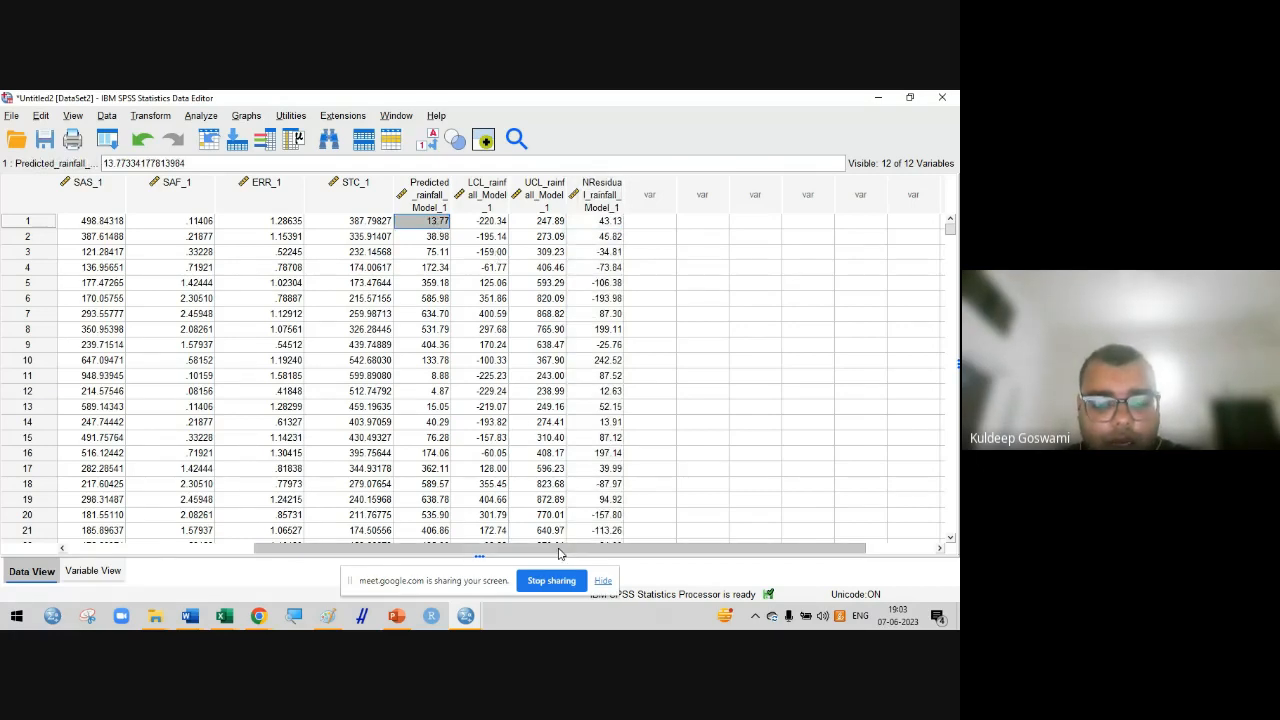
Go back to the output document and review the rainfall series chart with its confidence limits
{"action": "mouse_move", "coordinate": [465, 615]}
{"action": "left_click", "coordinate": [459, 583]}
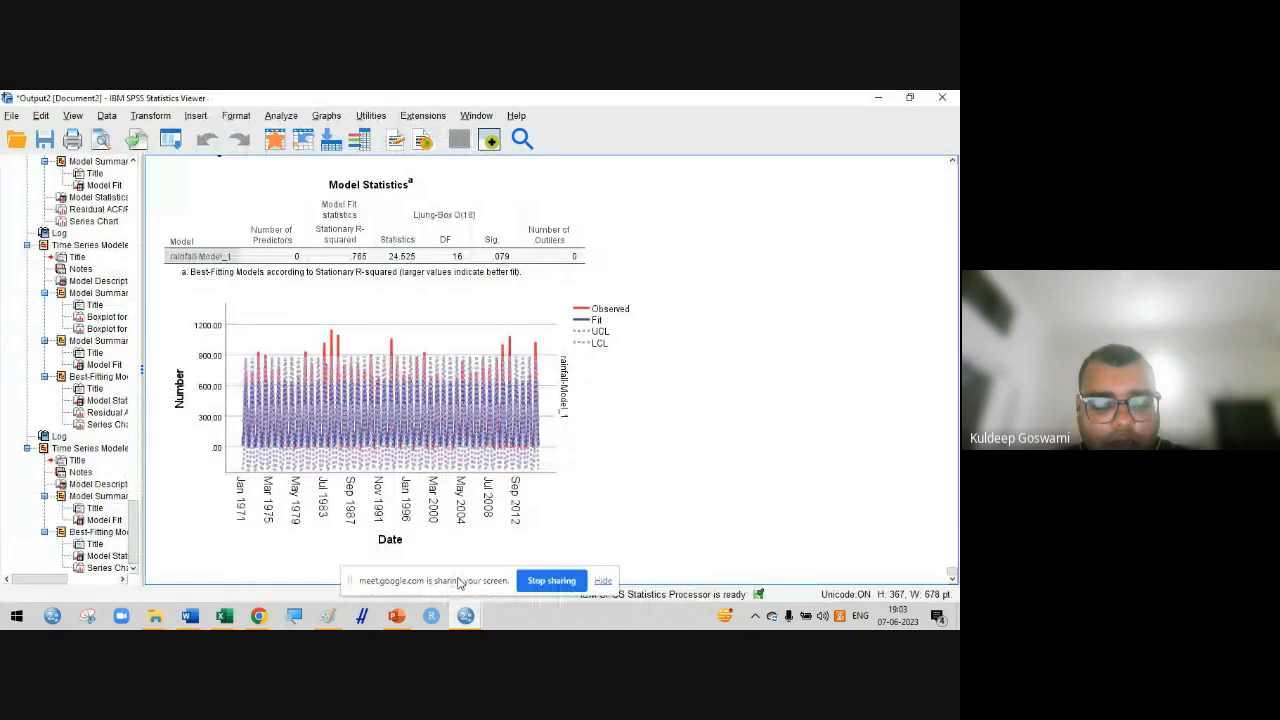
{"action": "left_click", "coordinate": [465, 554]}
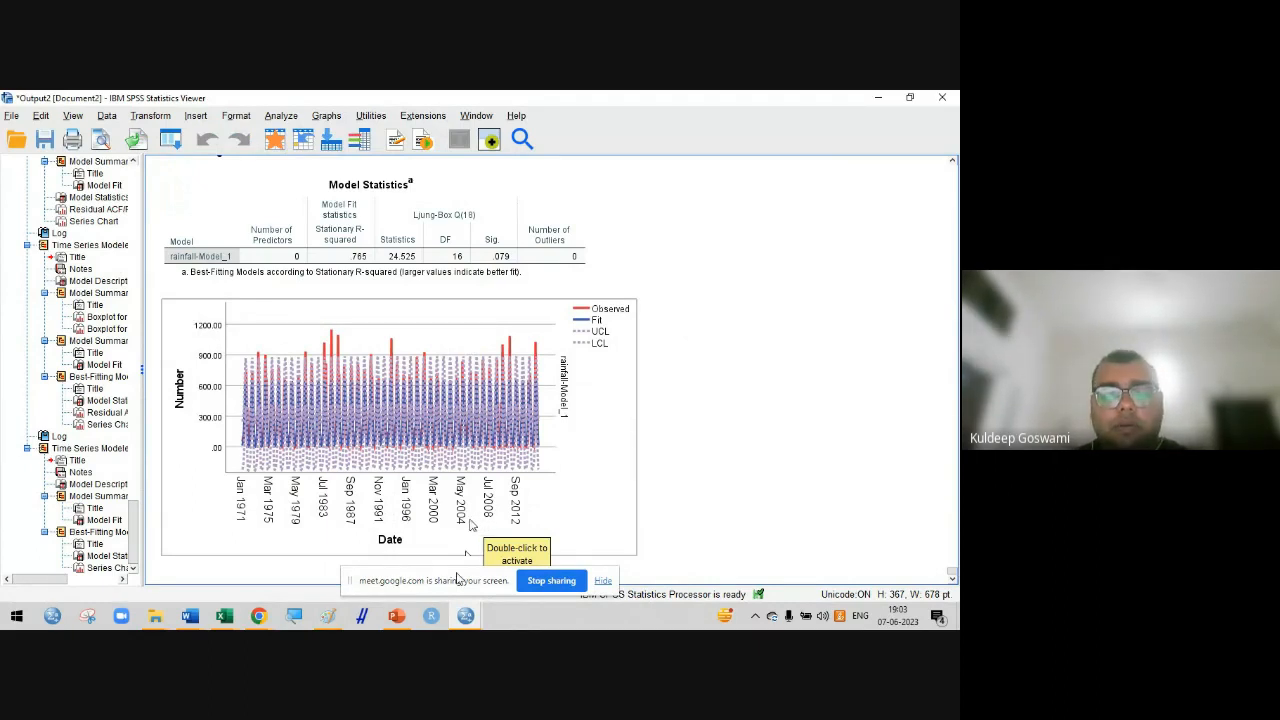
Reopen the Untitled2 dataset and compare the predicted, LCL and UCL columns with the original rainfall column
{"action": "left_click", "coordinate": [466, 615]}
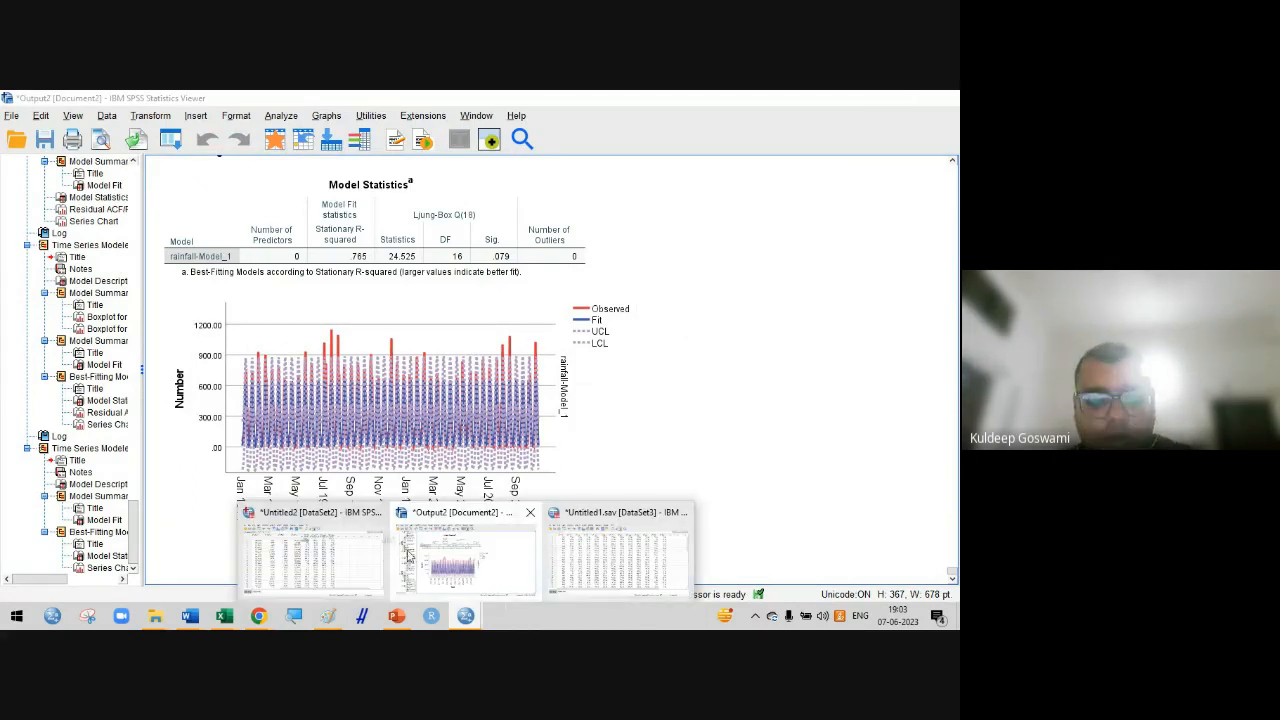
{"action": "left_click", "coordinate": [308, 553]}
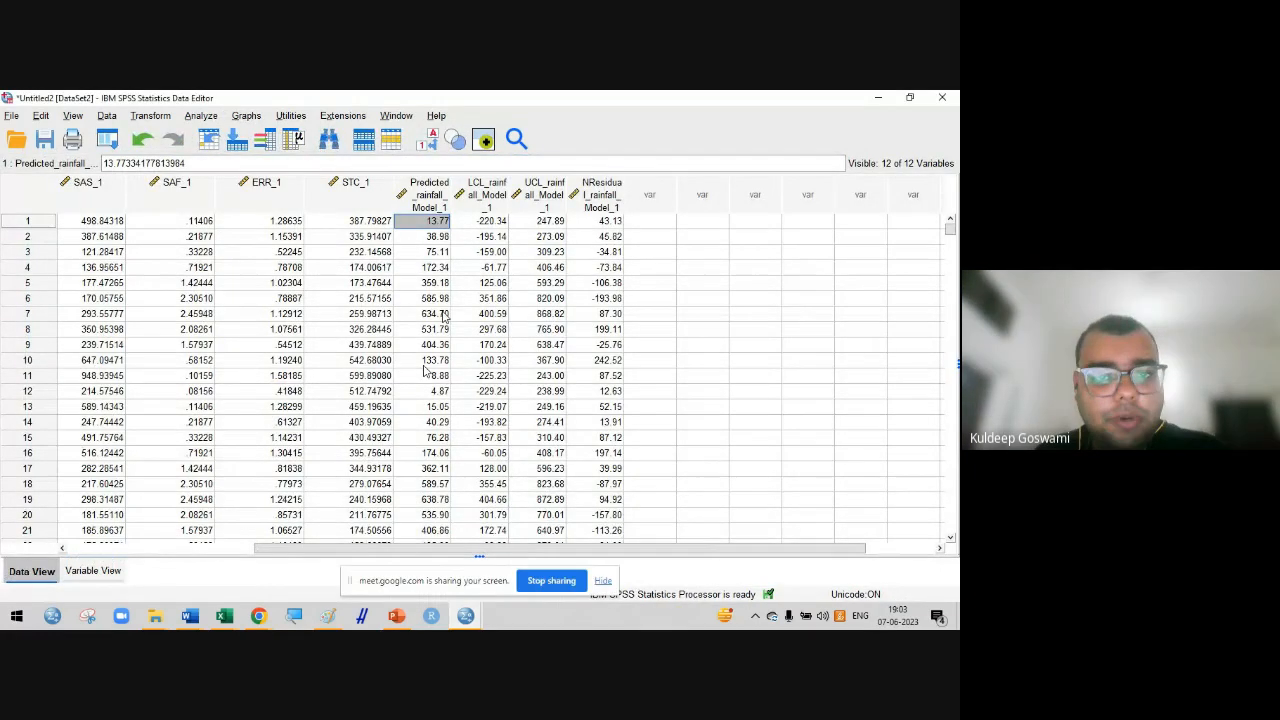
{"action": "left_click", "coordinate": [435, 195]}
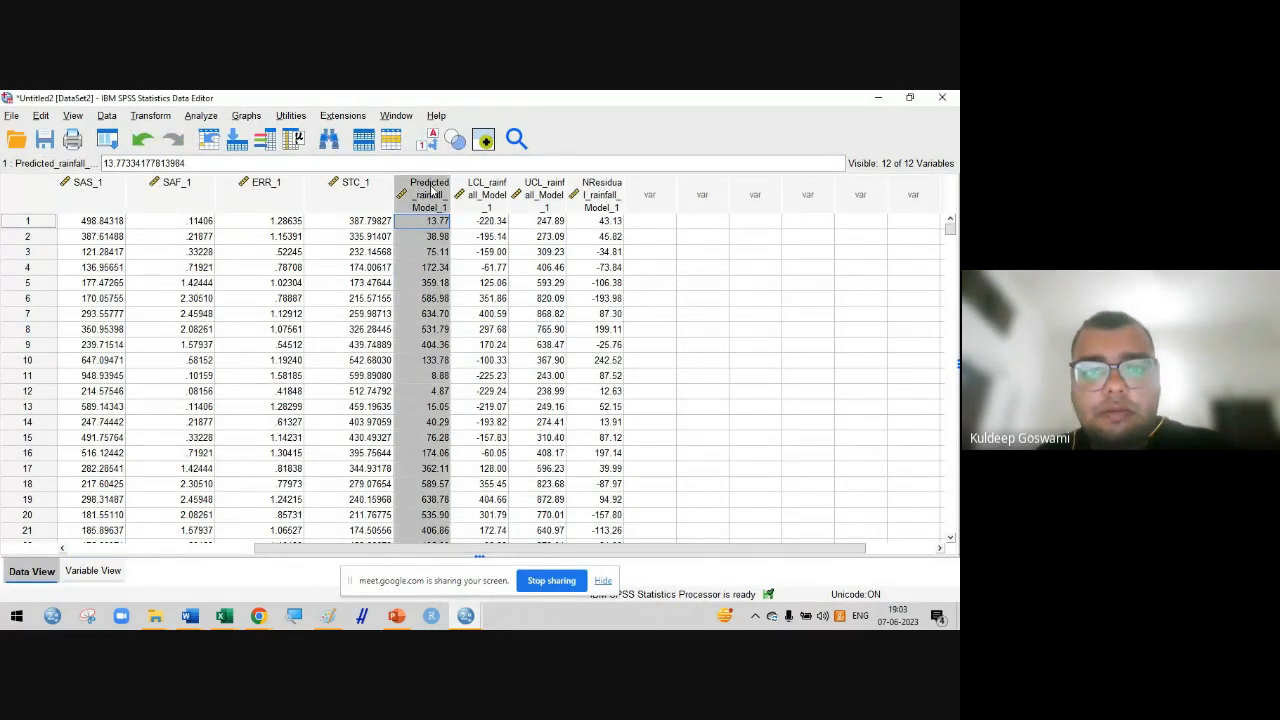
{"action": "left_click", "coordinate": [500, 195]}
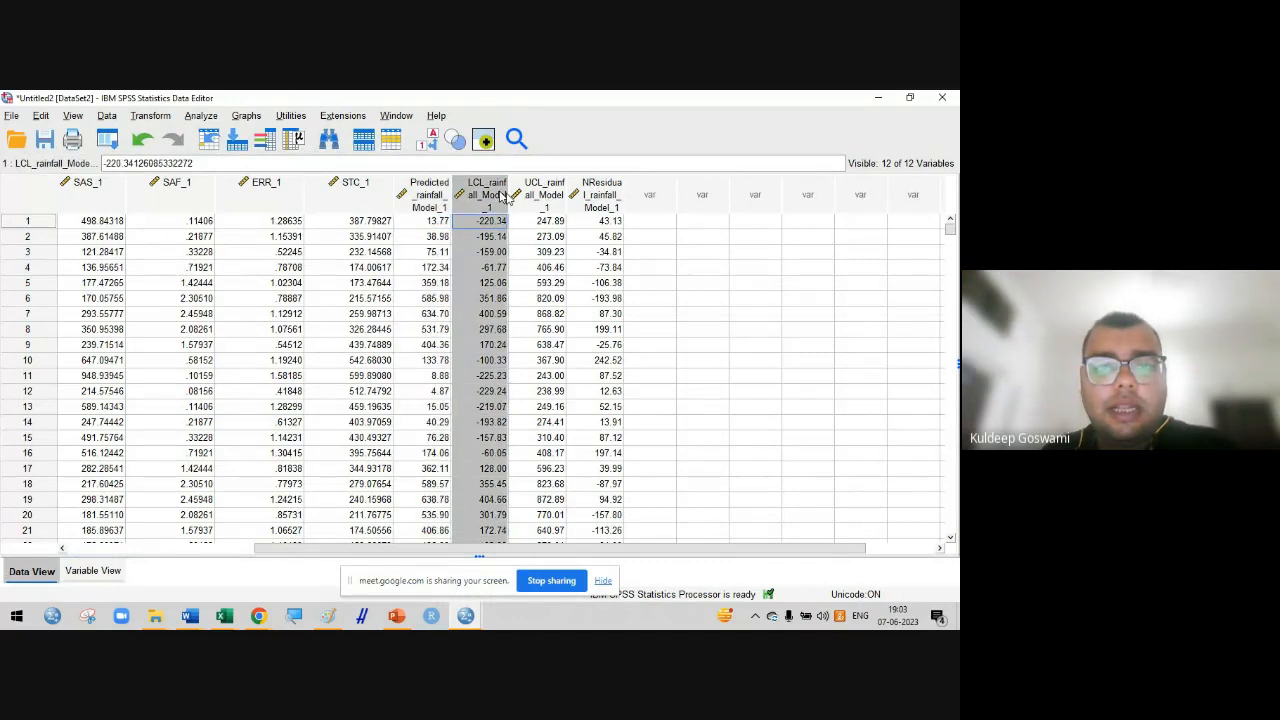
{"action": "left_click", "coordinate": [542, 200]}
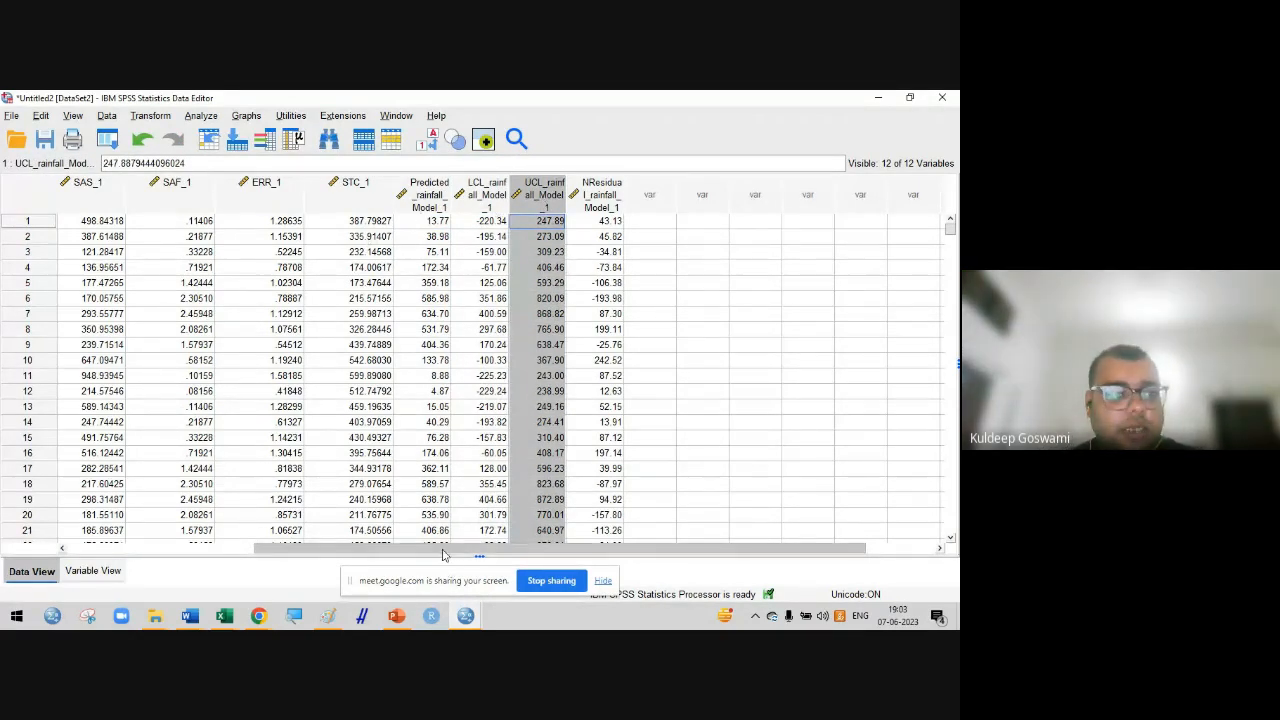
{"action": "left_click_drag", "start_coordinate": [444, 548], "coordinate": [254, 548]}
{"action": "left_click", "coordinate": [78, 196]}
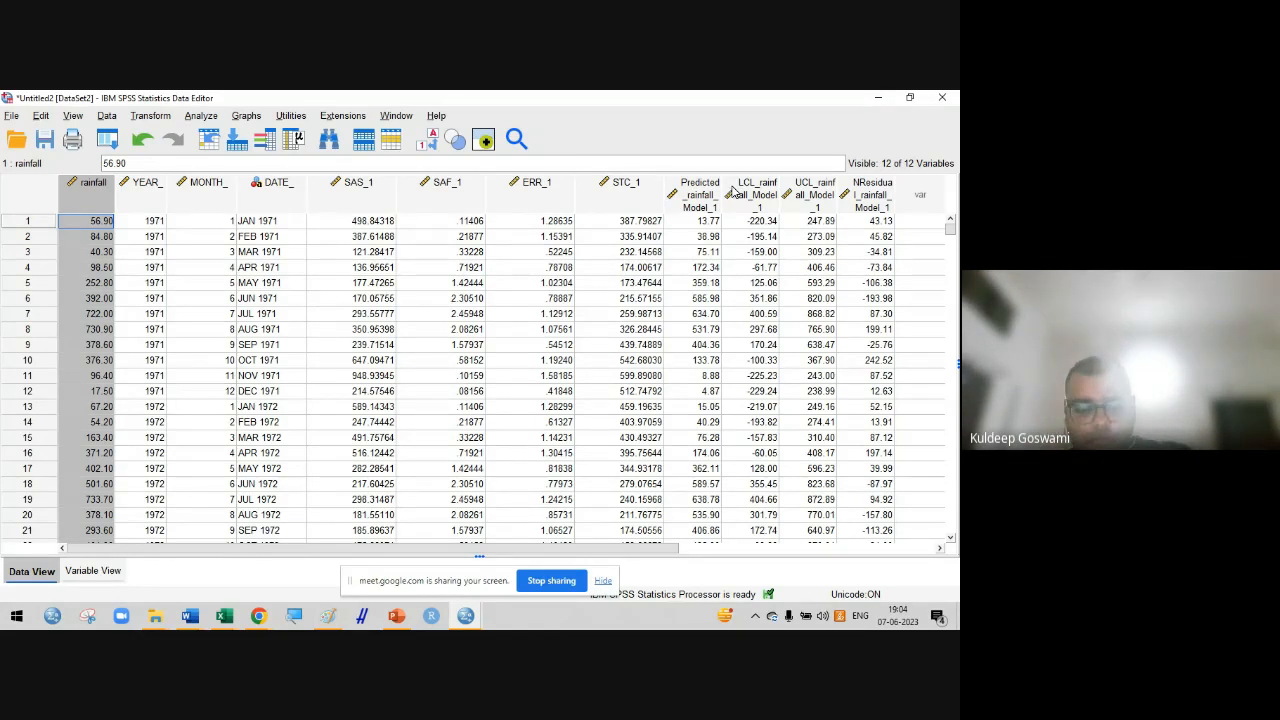
Switch to the Google Meet call to check the participants' chat messages
{"action": "mouse_move", "coordinate": [258, 615]}
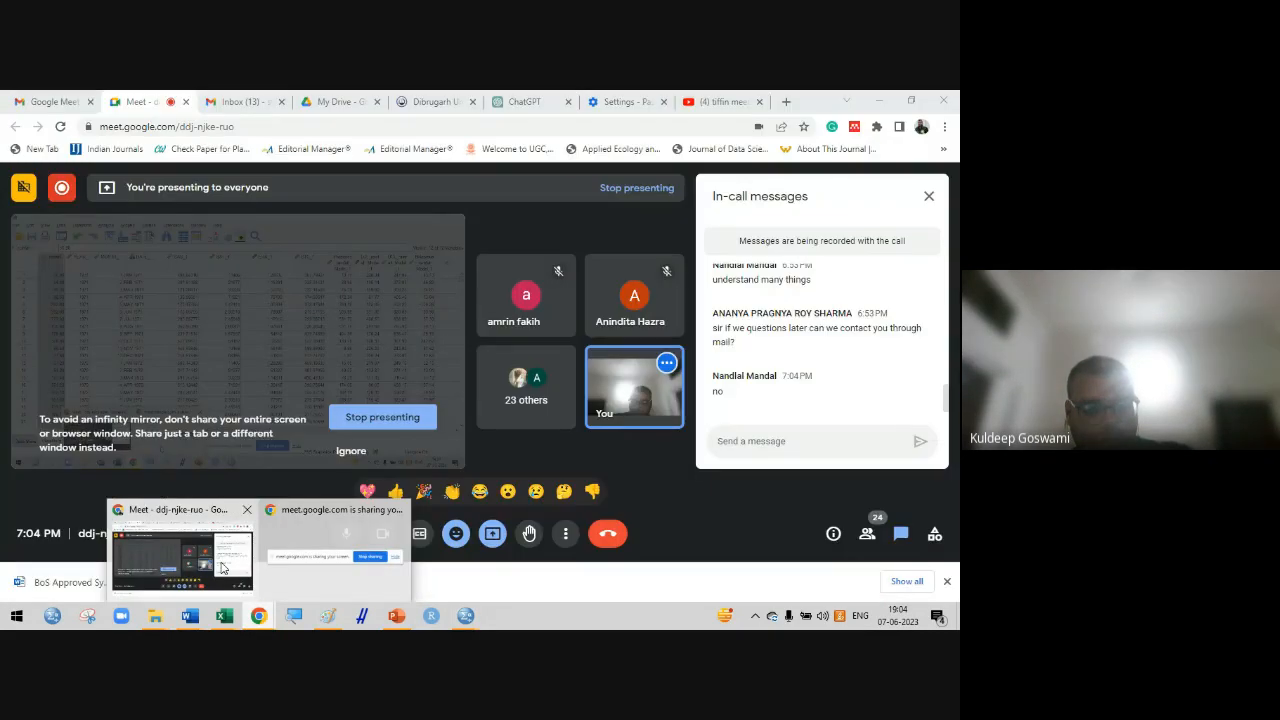
{"action": "left_click", "coordinate": [183, 550]}
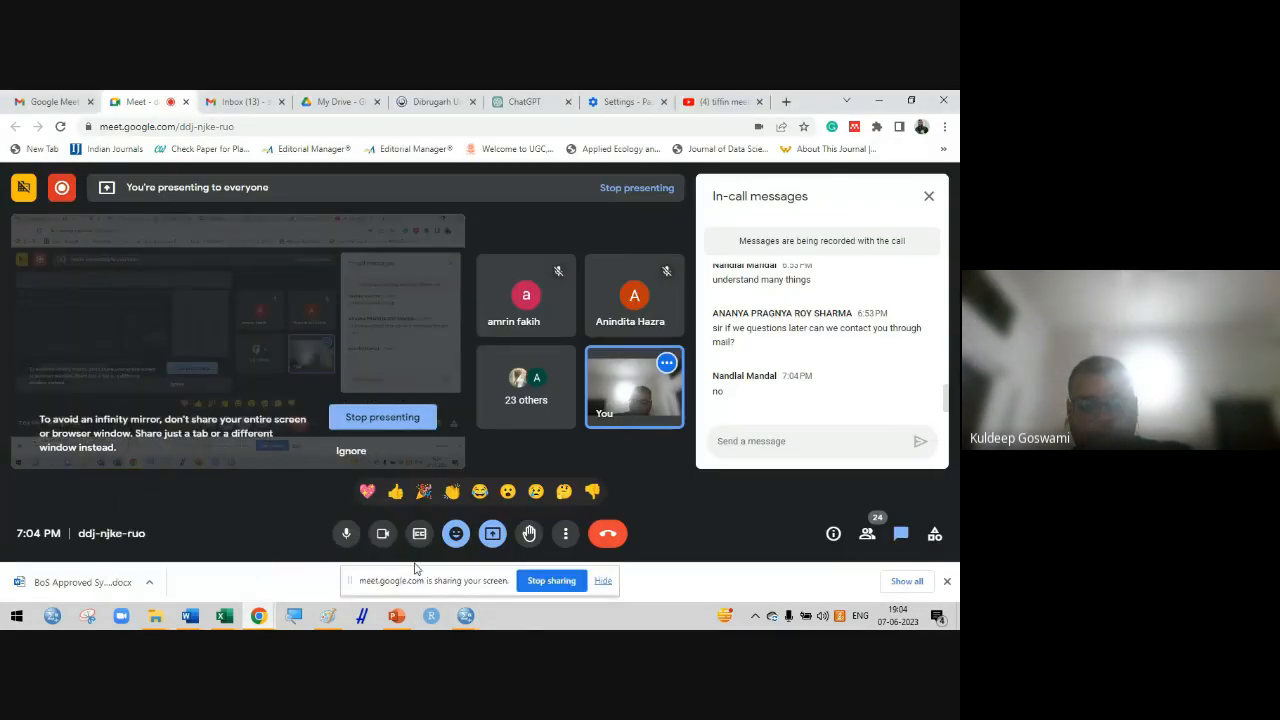